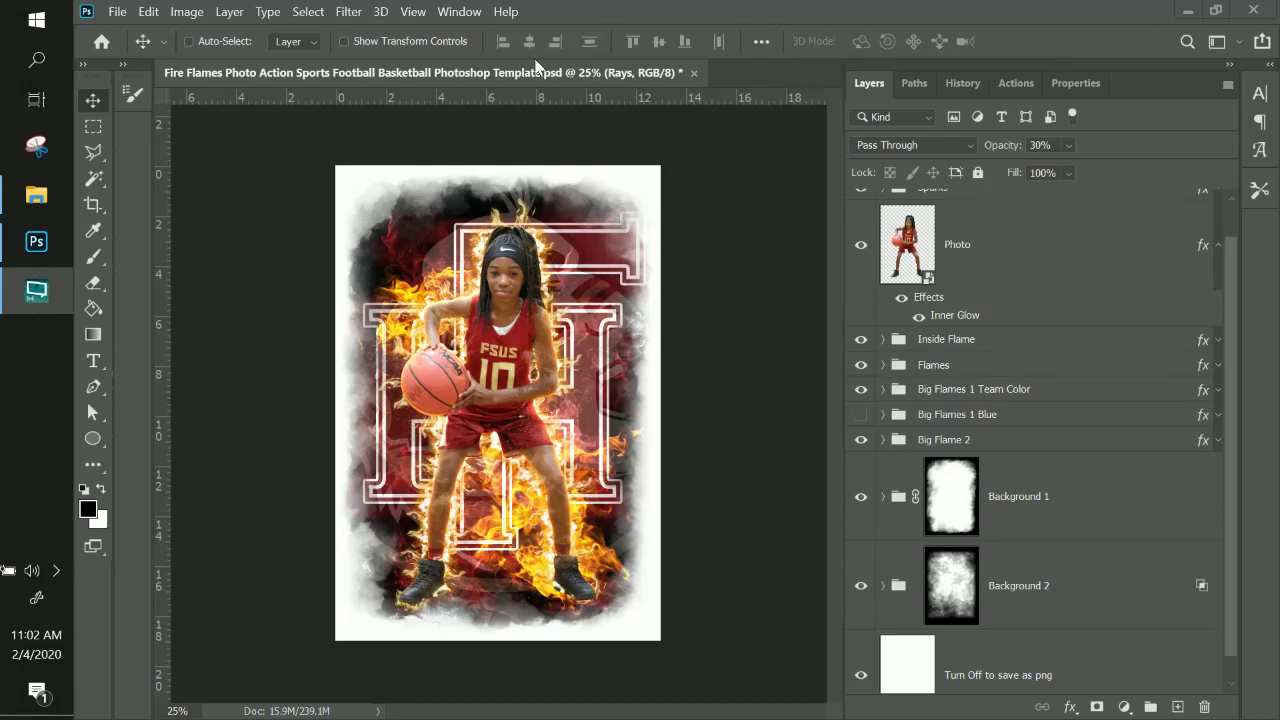
- Select the Photo layer of the basketball player
{"action": "key", "text": "ctrl+plus"}
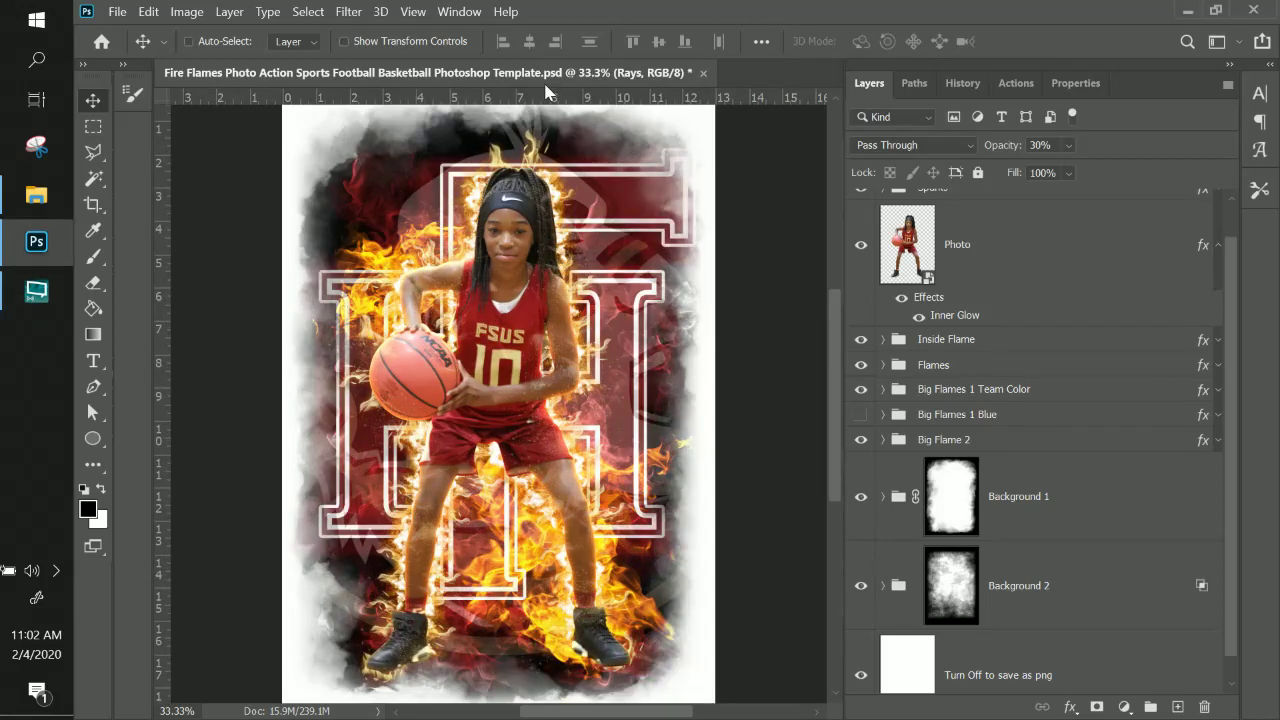
{"action": "left_click", "coordinate": [993, 284]}
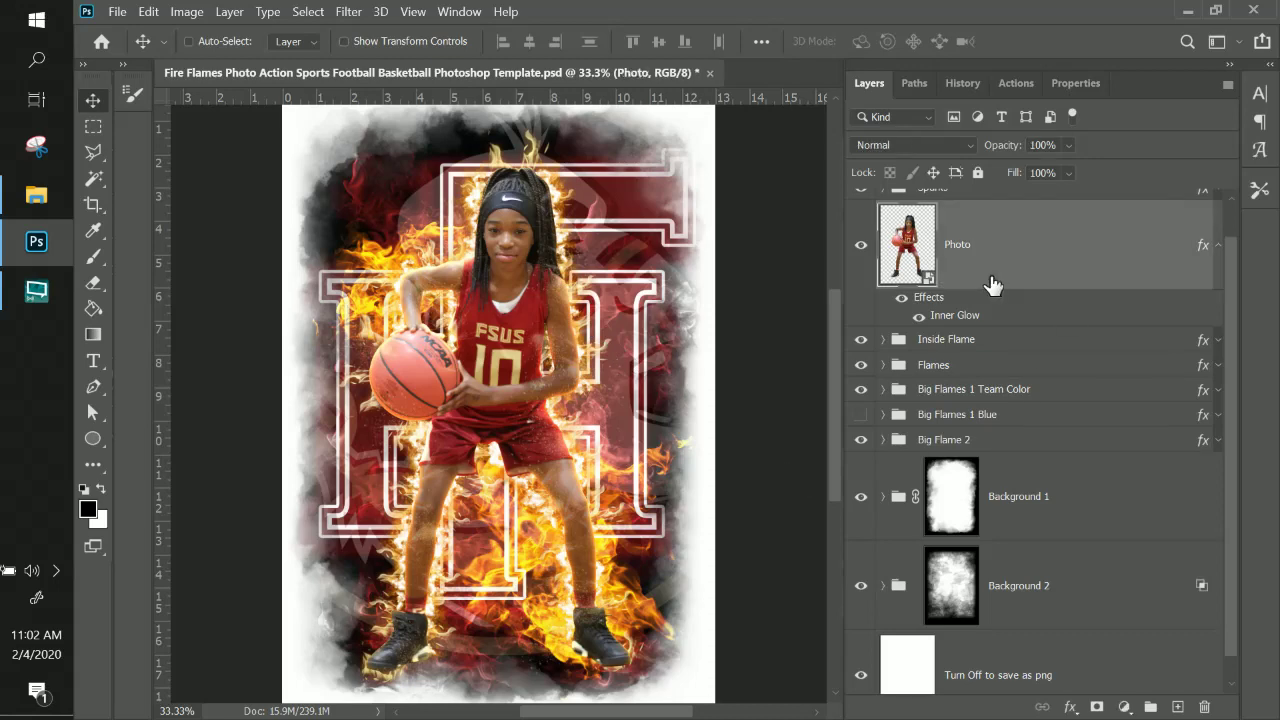
{"action": "scroll", "coordinate": [997, 284], "scroll_direction": "up", "scroll_amount": 1}
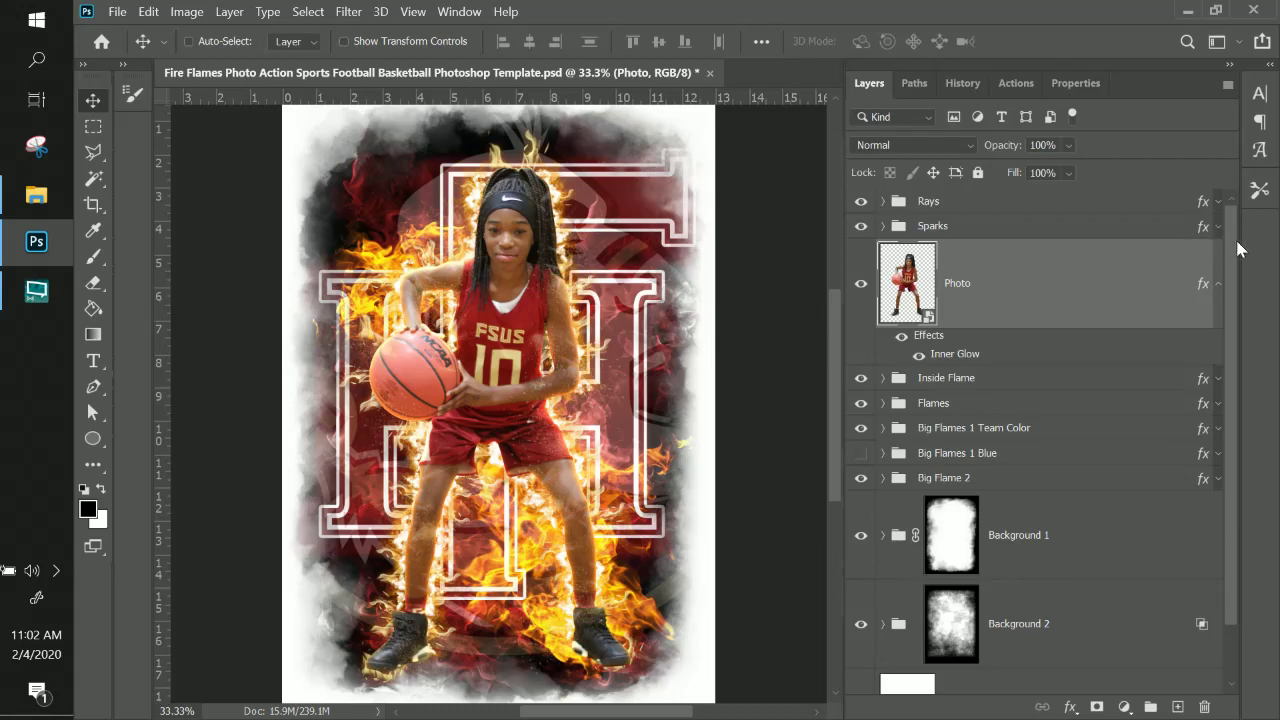
{"action": "scroll", "coordinate": [1236, 248], "scroll_direction": "down", "scroll_amount": 1}
{"action": "scroll", "coordinate": [1238, 240], "scroll_direction": "up", "scroll_amount": 1}
- Save the document as a separate PSD named "Fire Flames Photo Action Sports Football Basketball Photoshop Template-Shakira" with Maximize Compatibility on
{"action": "left_click", "coordinate": [117, 13]}
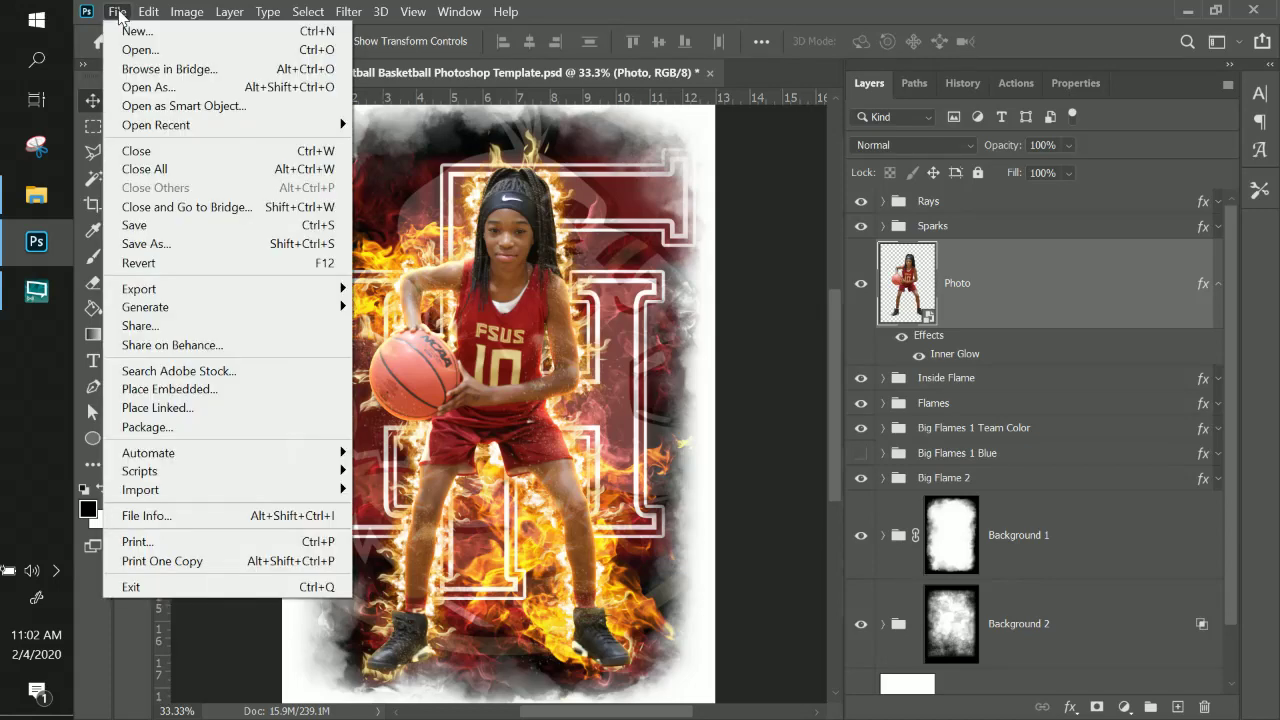
{"action": "mouse_move", "coordinate": [148, 12]}
{"action": "mouse_move", "coordinate": [218, 291]}
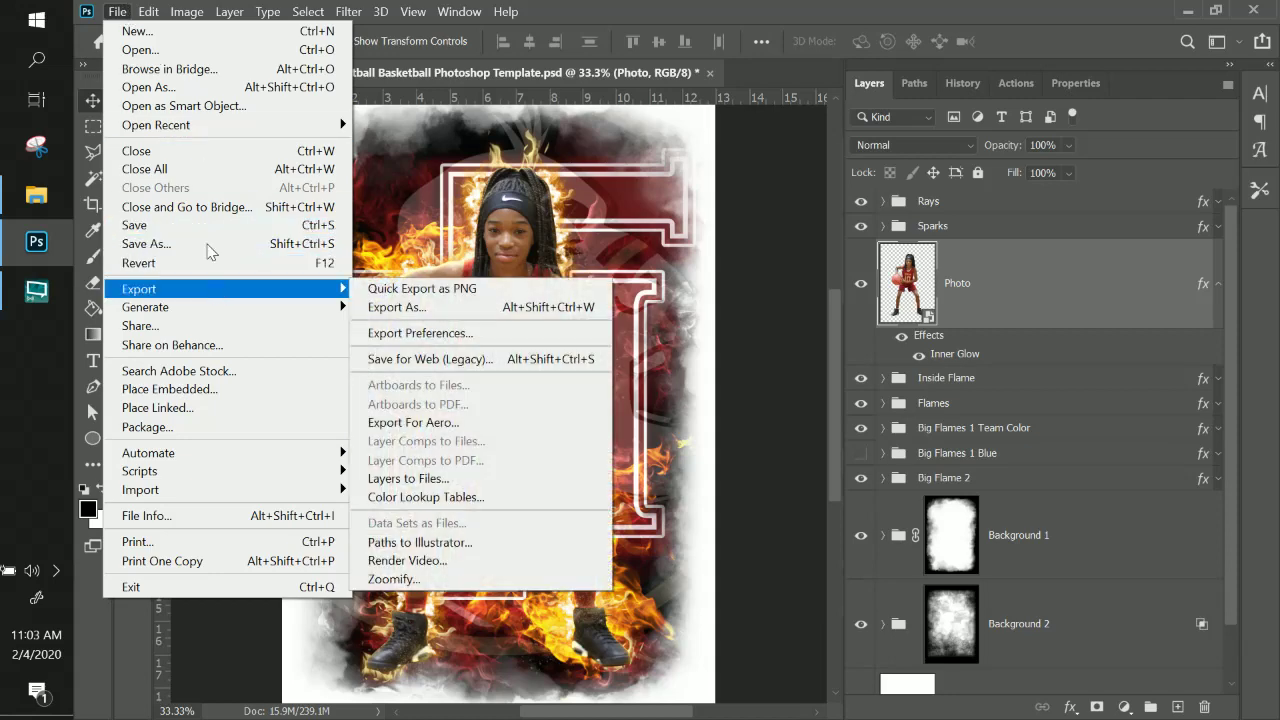
{"action": "left_click", "coordinate": [225, 243]}
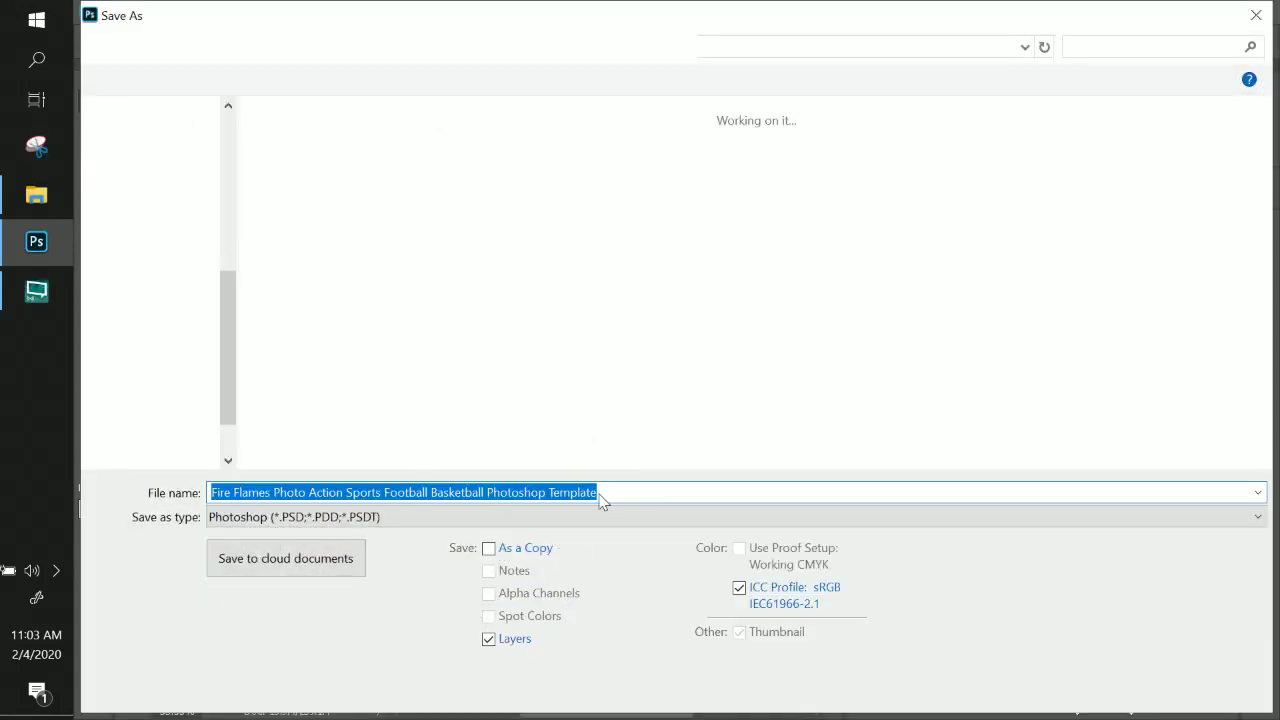
{"action": "left_click", "coordinate": [598, 492]}
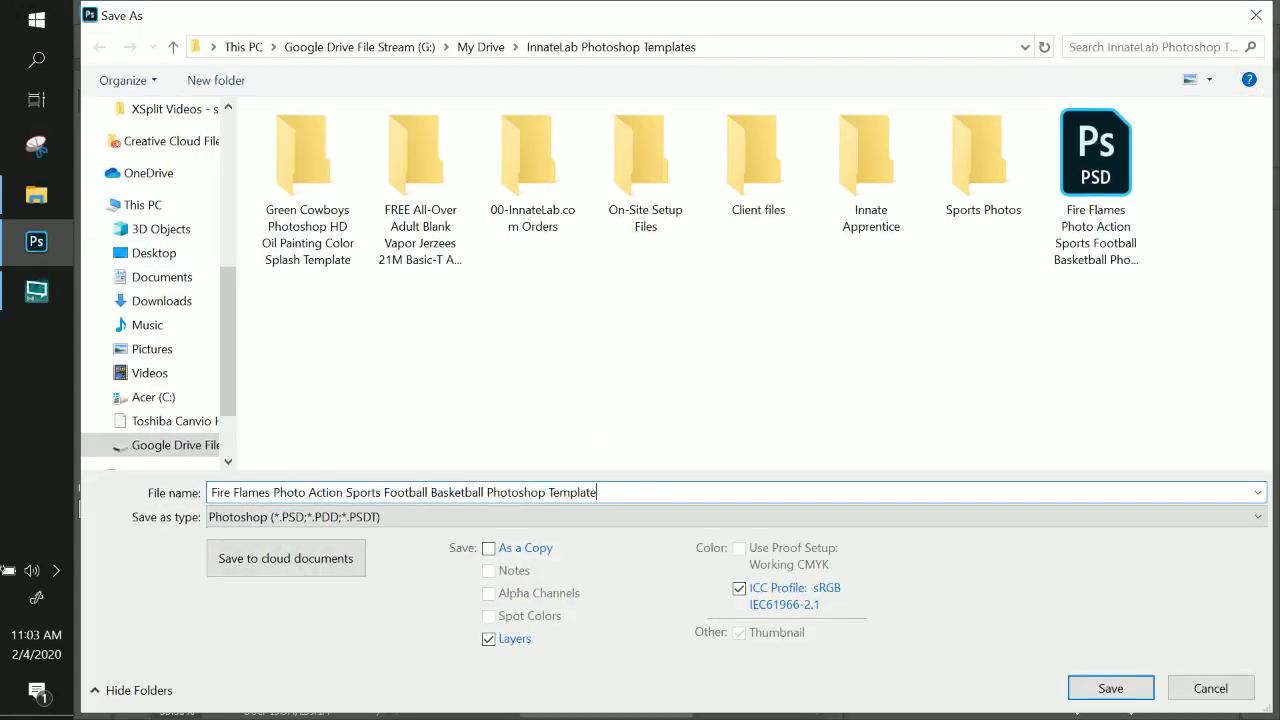
{"action": "type", "text": "-Shakira"}
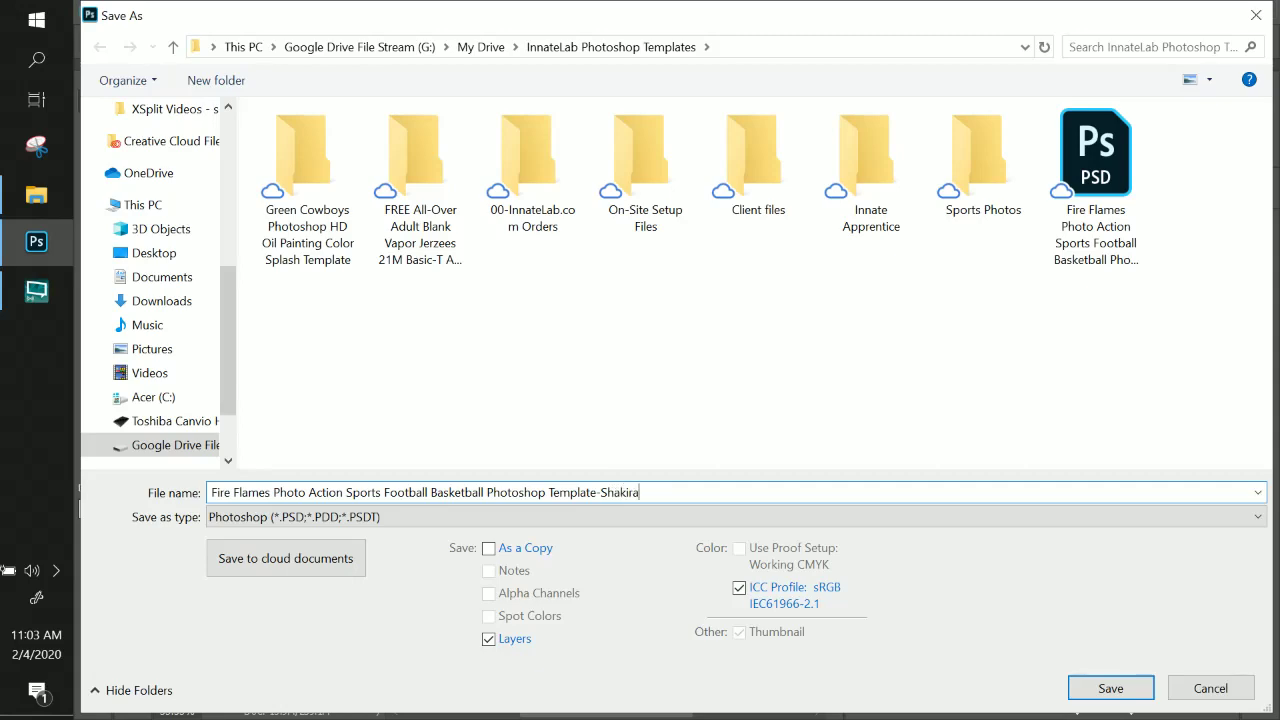
{"action": "key", "text": "Return"}
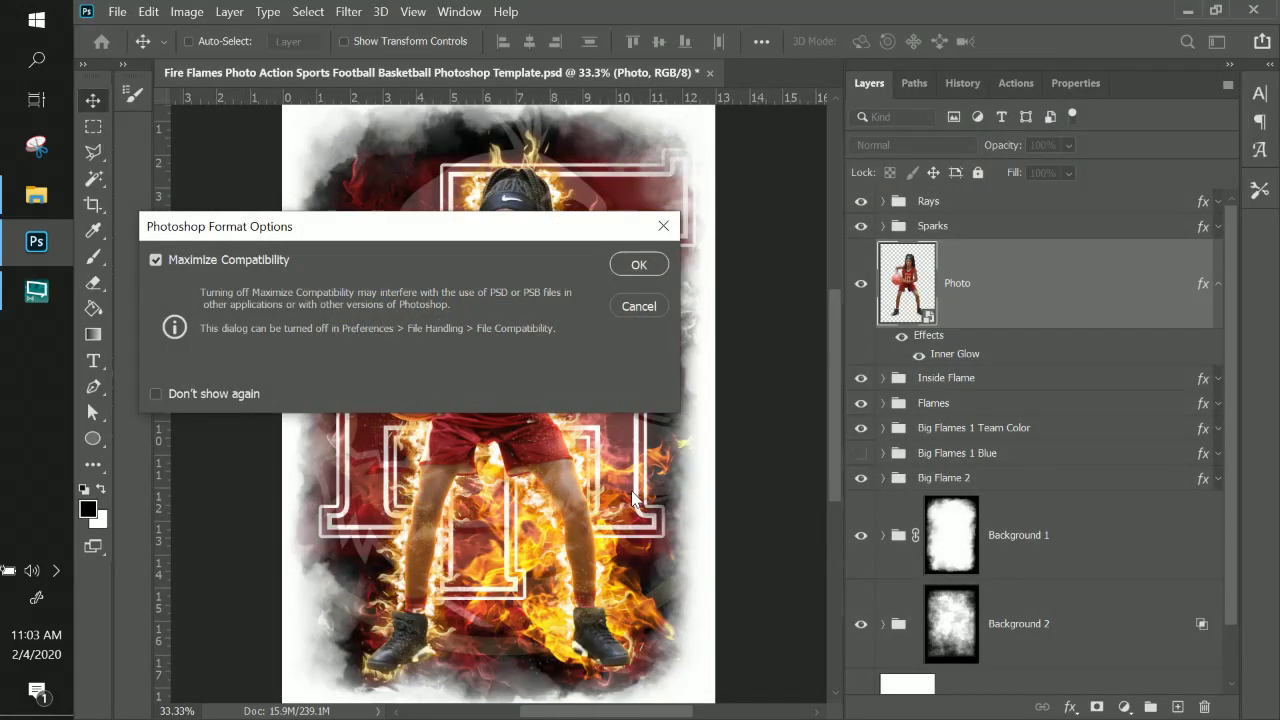
{"action": "left_click", "coordinate": [650, 276]}
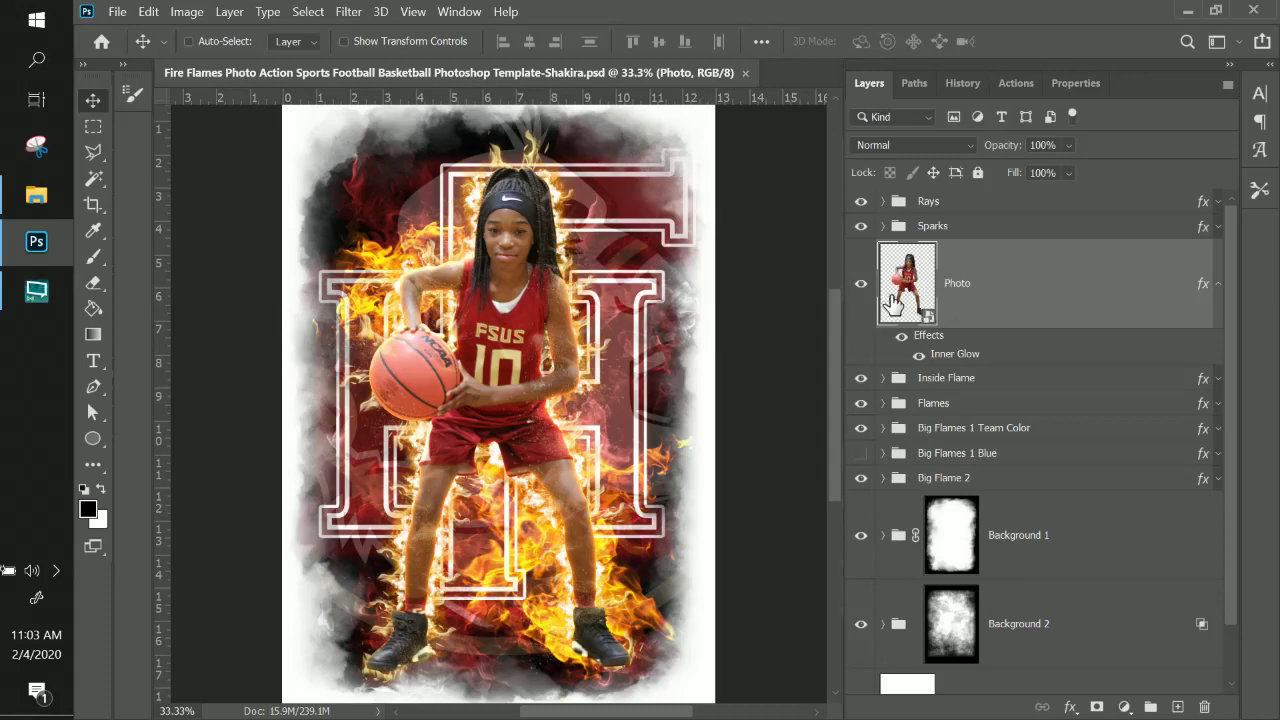
- Copy the layer style of the Photo layer
{"action": "right_click", "coordinate": [999, 296]}
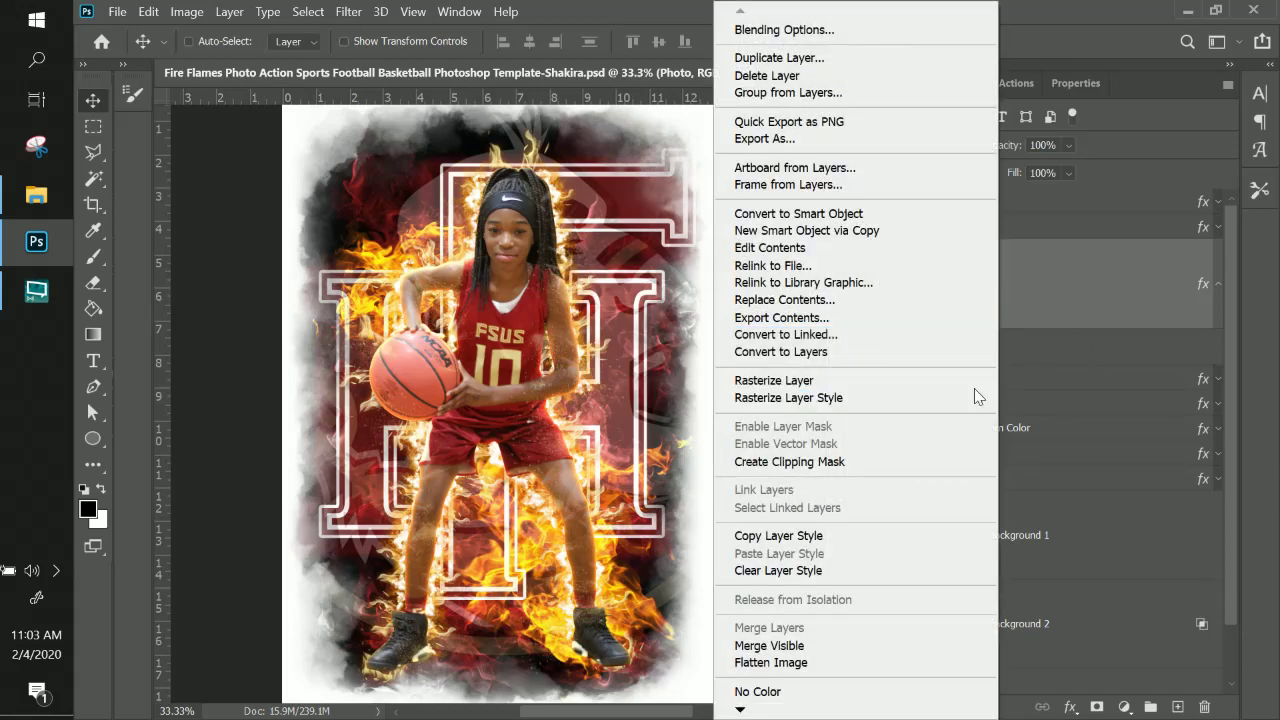
{"action": "left_click", "coordinate": [810, 537]}
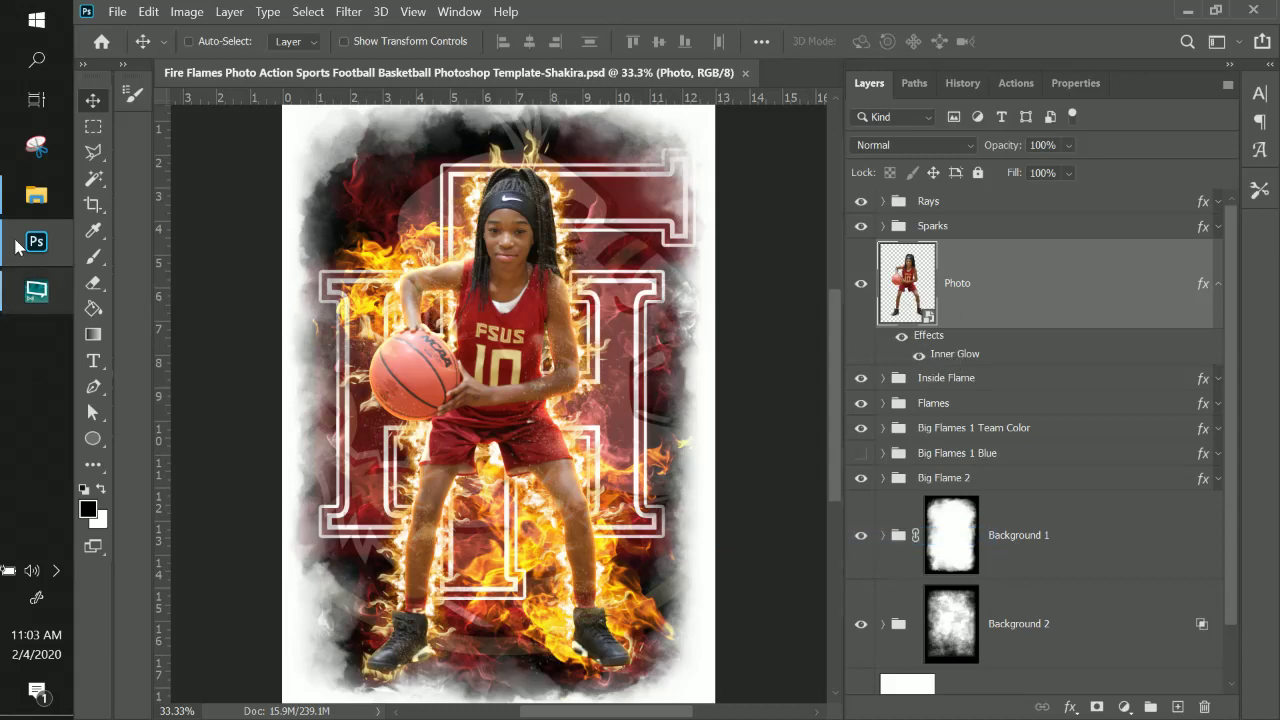
- Place the shakira superbowl image from File Explorer above the Photo layer, enlarging it and centring it over the basketball player
{"action": "left_click", "coordinate": [37, 197]}
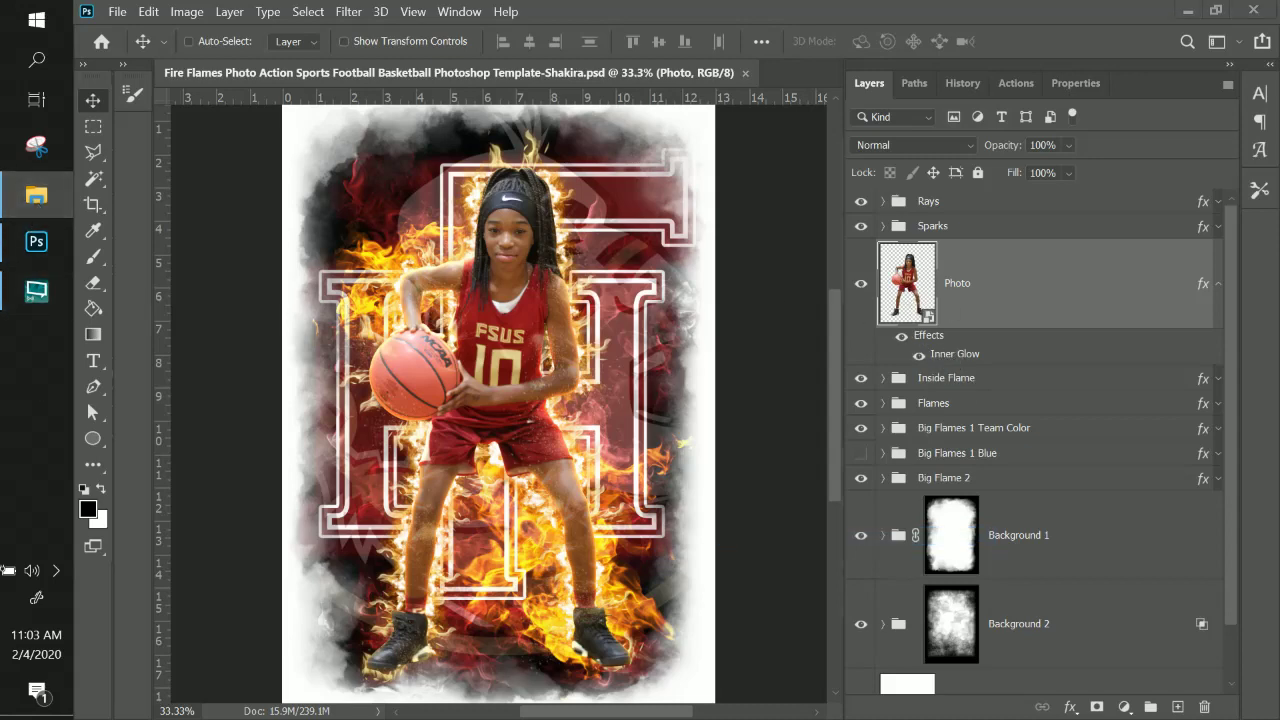
{"action": "left_click_drag", "start_coordinate": [757, 278], "coordinate": [519, 350]}
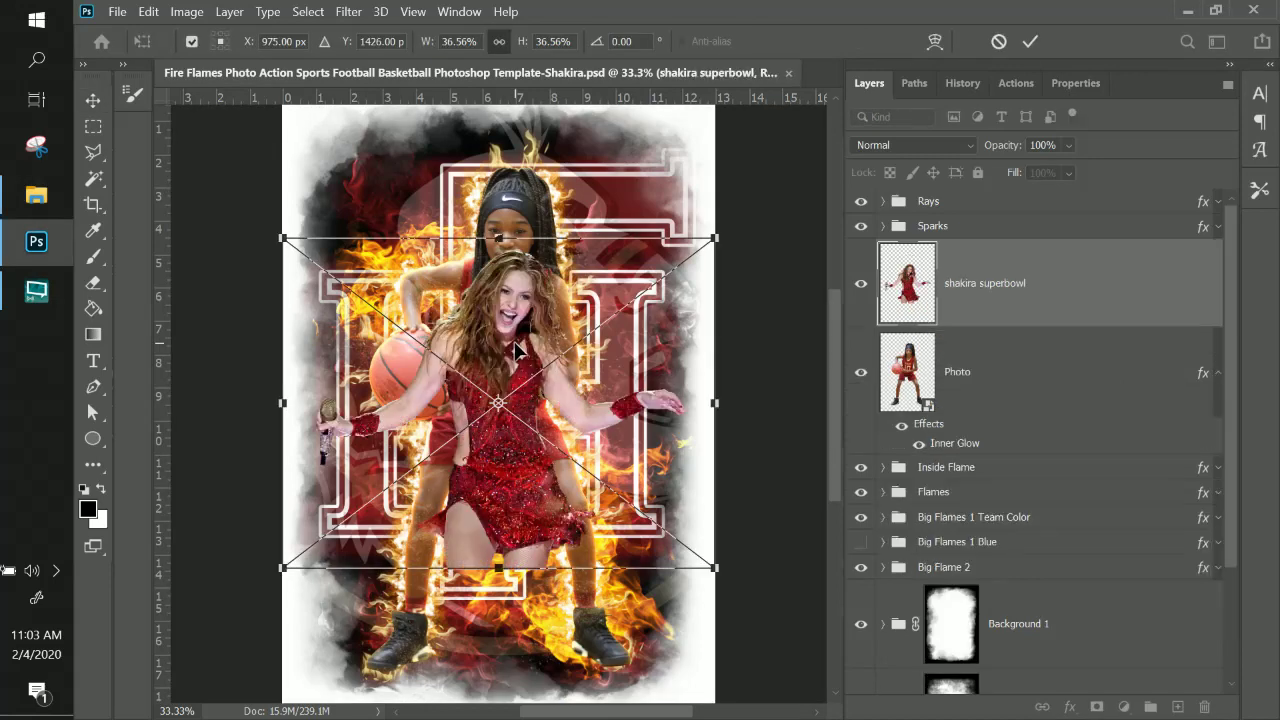
{"action": "left_click_drag", "start_coordinate": [516, 348], "coordinate": [497, 306]}
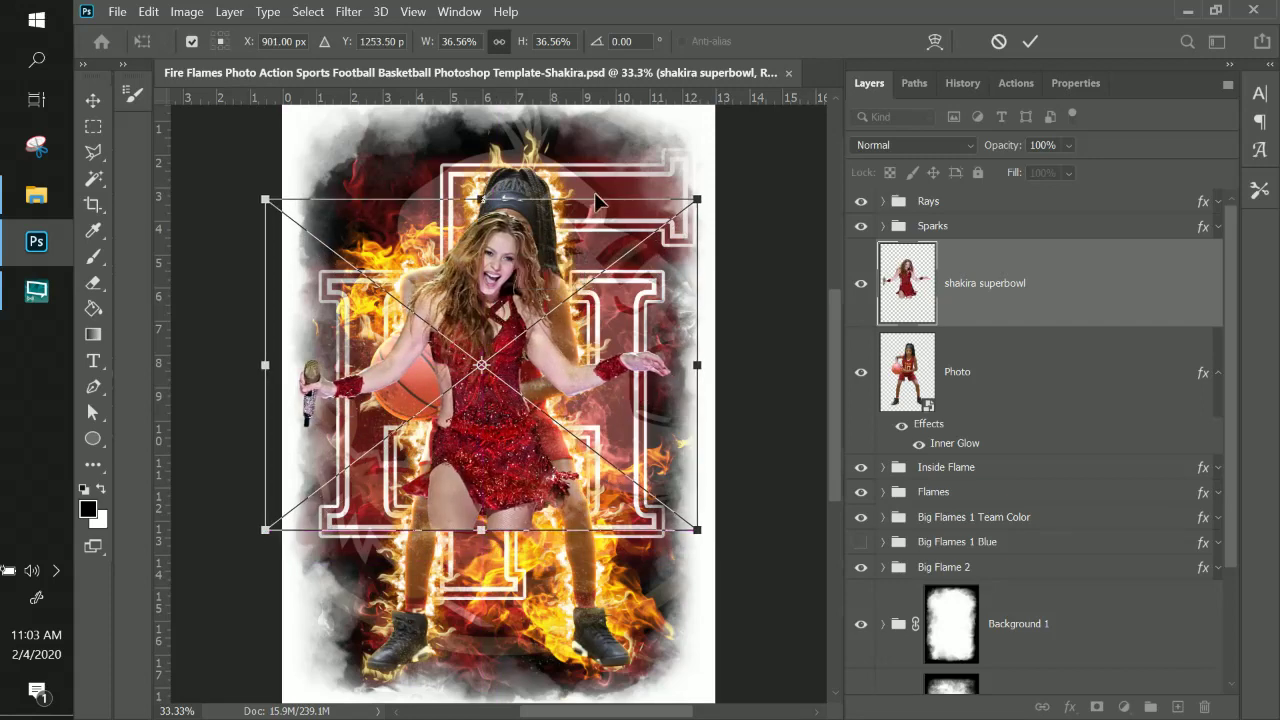
{"action": "left_click_drag", "start_coordinate": [694, 201], "coordinate": [741, 176]}
{"action": "left_click_drag", "start_coordinate": [512, 415], "coordinate": [511, 442]}
{"action": "key", "text": "Return"}
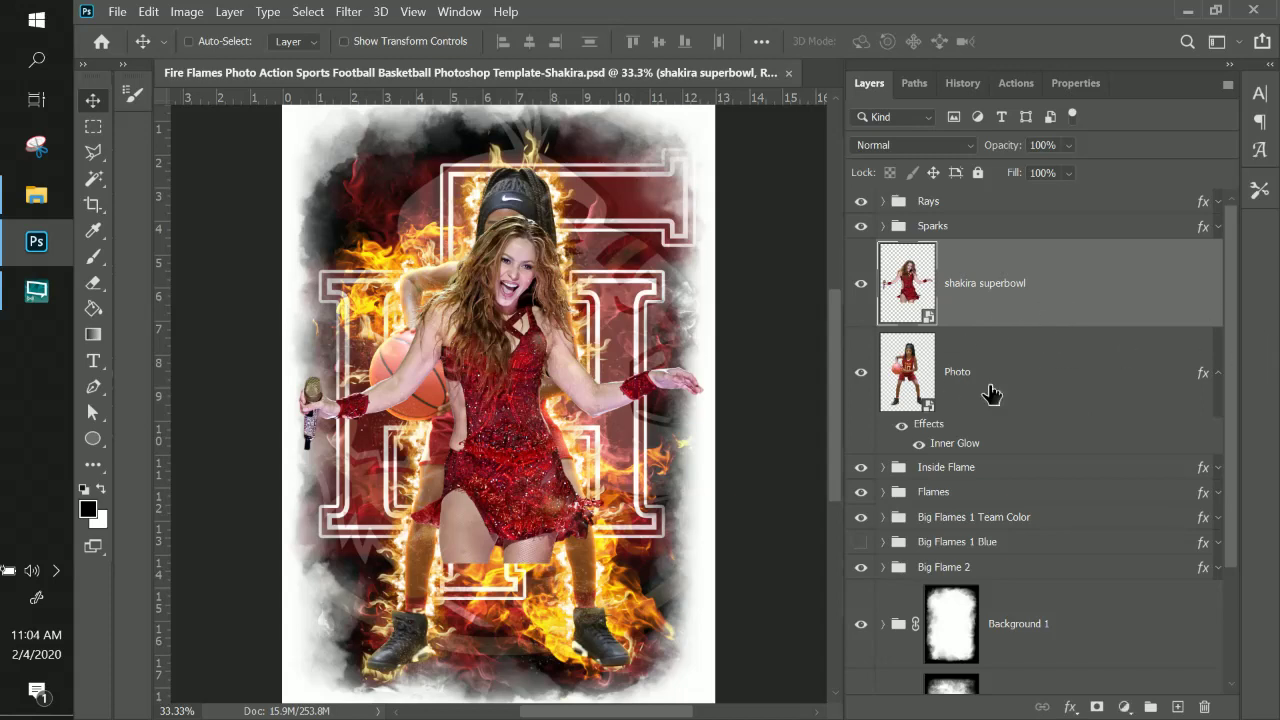
- Delete the Photo layer with the basketball player
{"action": "left_click", "coordinate": [965, 391]}
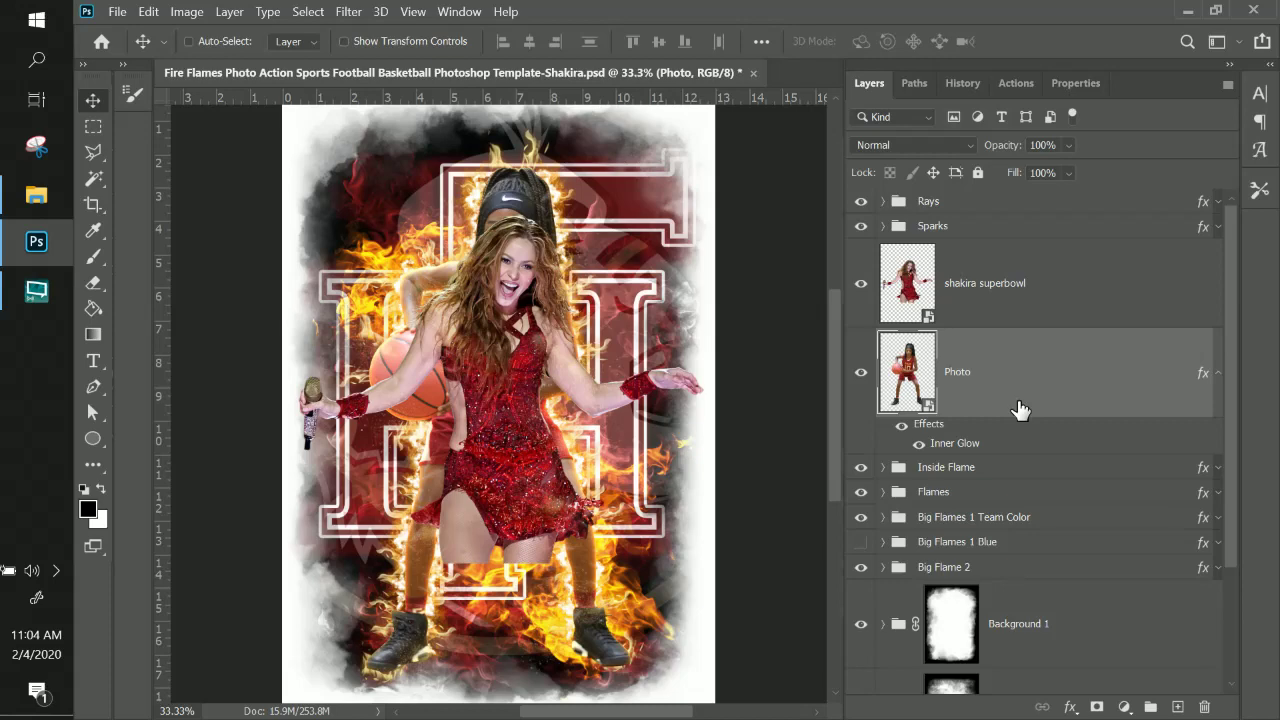
{"action": "key", "text": "Delete"}
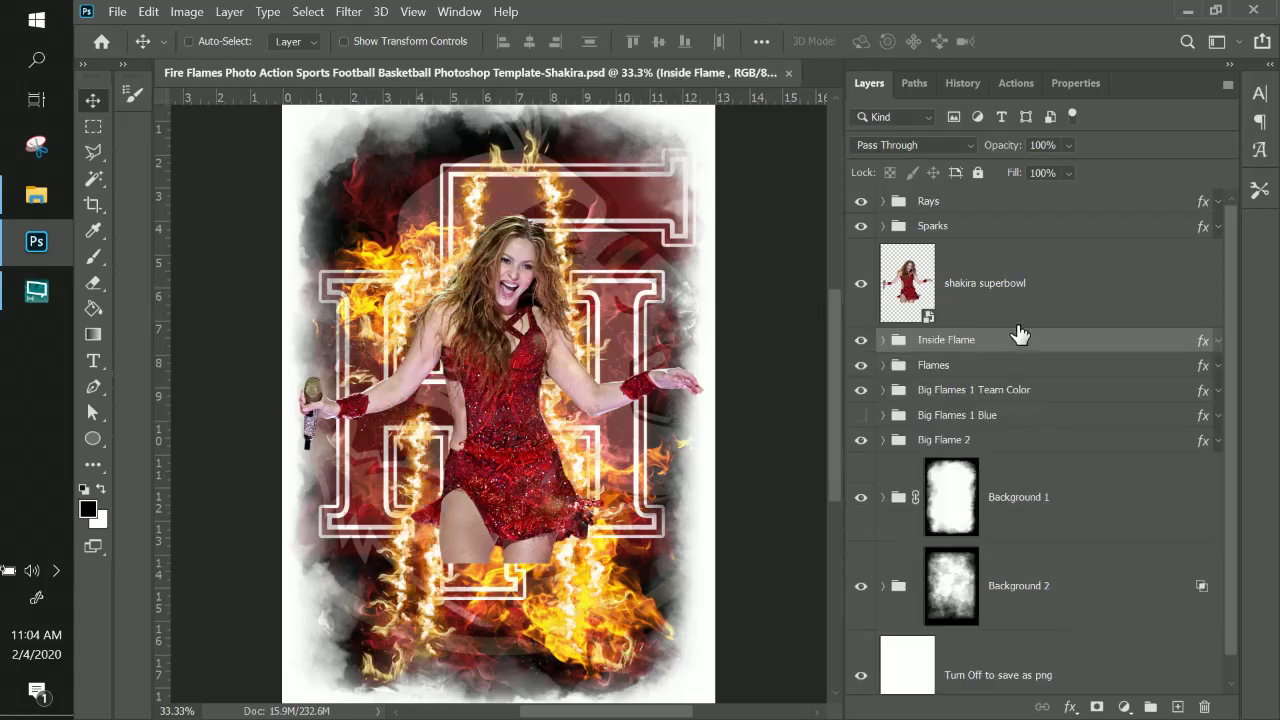
- Paste the copied layer style onto the shakira superbowl layer and move the figure lower on the canvas
{"action": "left_click", "coordinate": [1036, 290]}
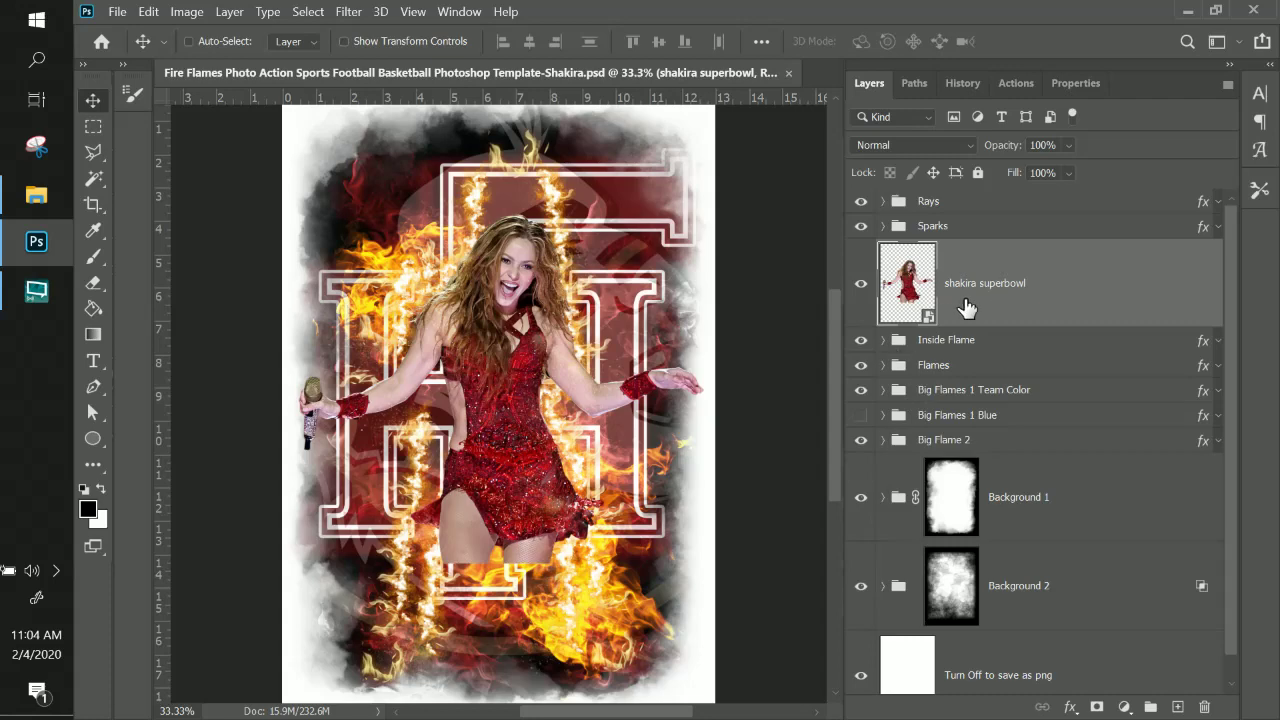
{"action": "right_click", "coordinate": [995, 293]}
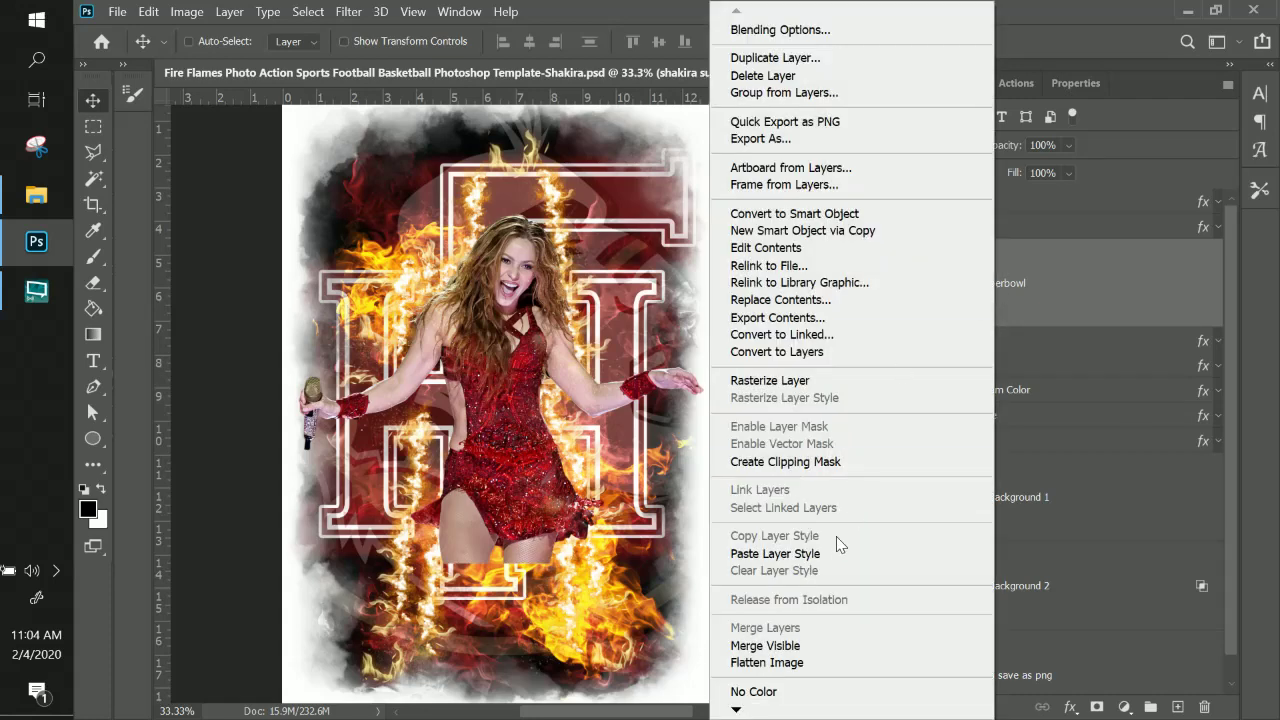
{"action": "left_click", "coordinate": [830, 554]}
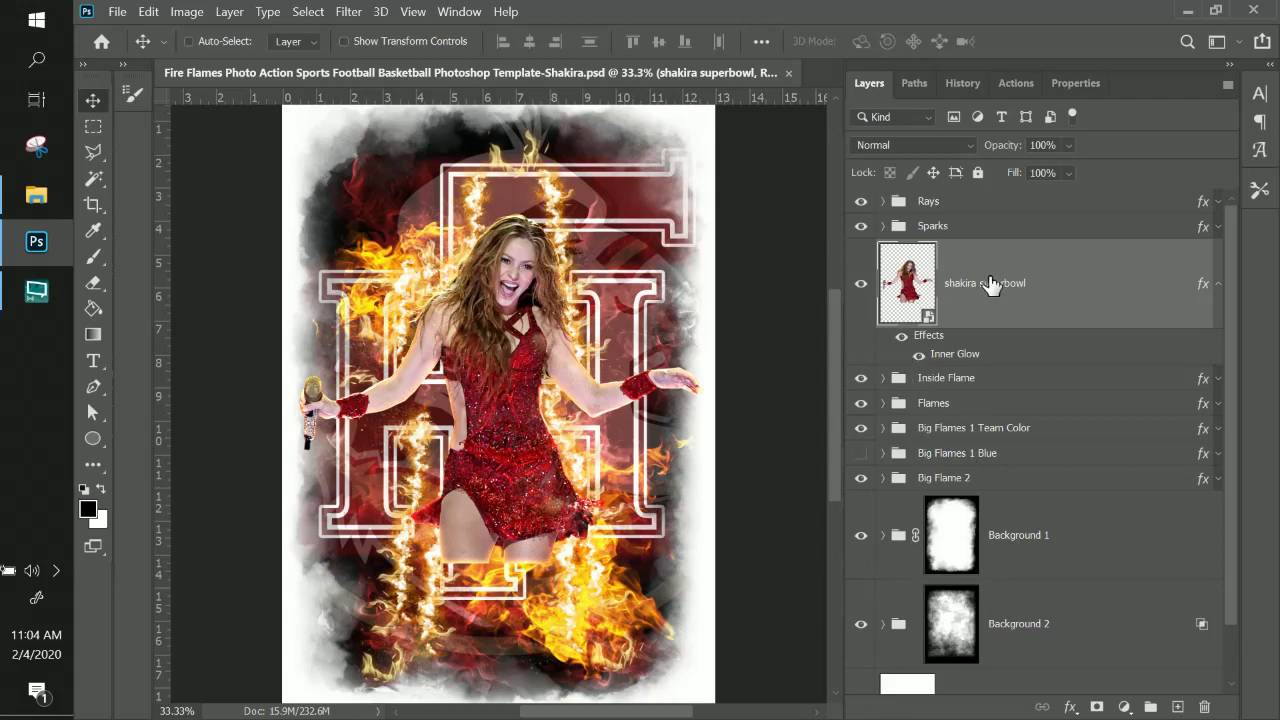
{"action": "key", "text": "ctrl"}
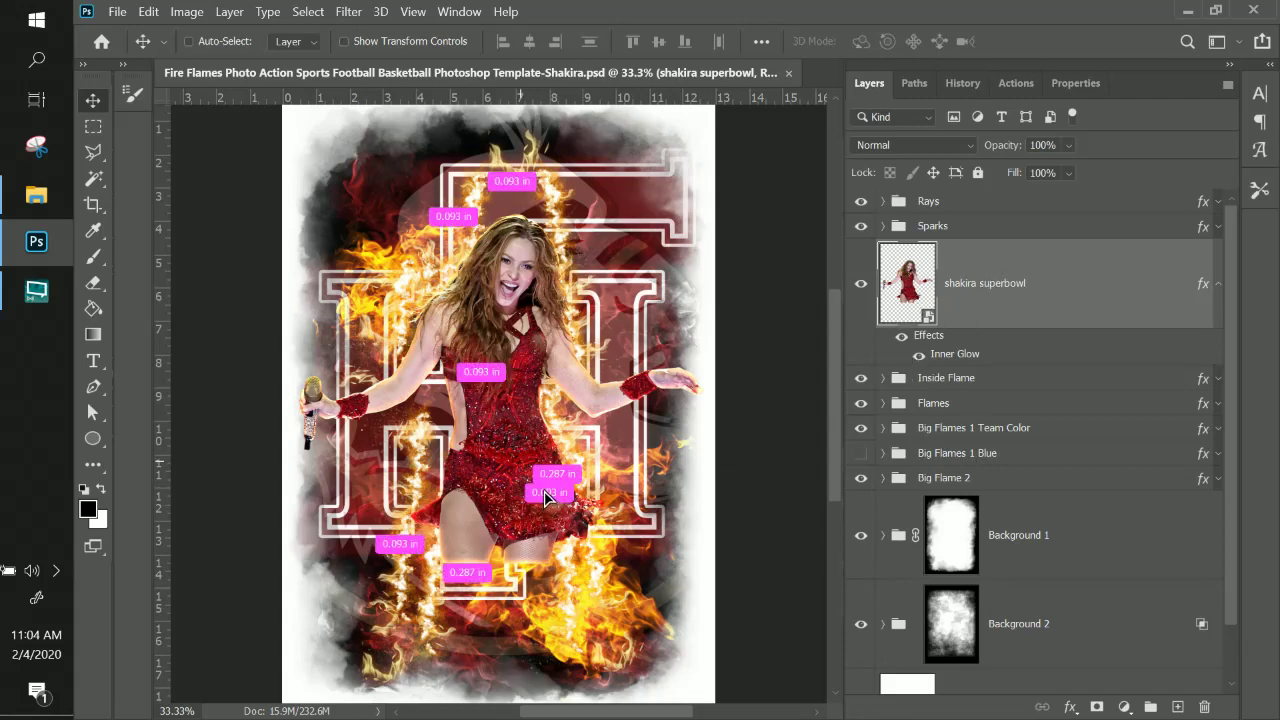
{"action": "left_click_drag", "start_coordinate": [546, 497], "coordinate": [524, 510]}
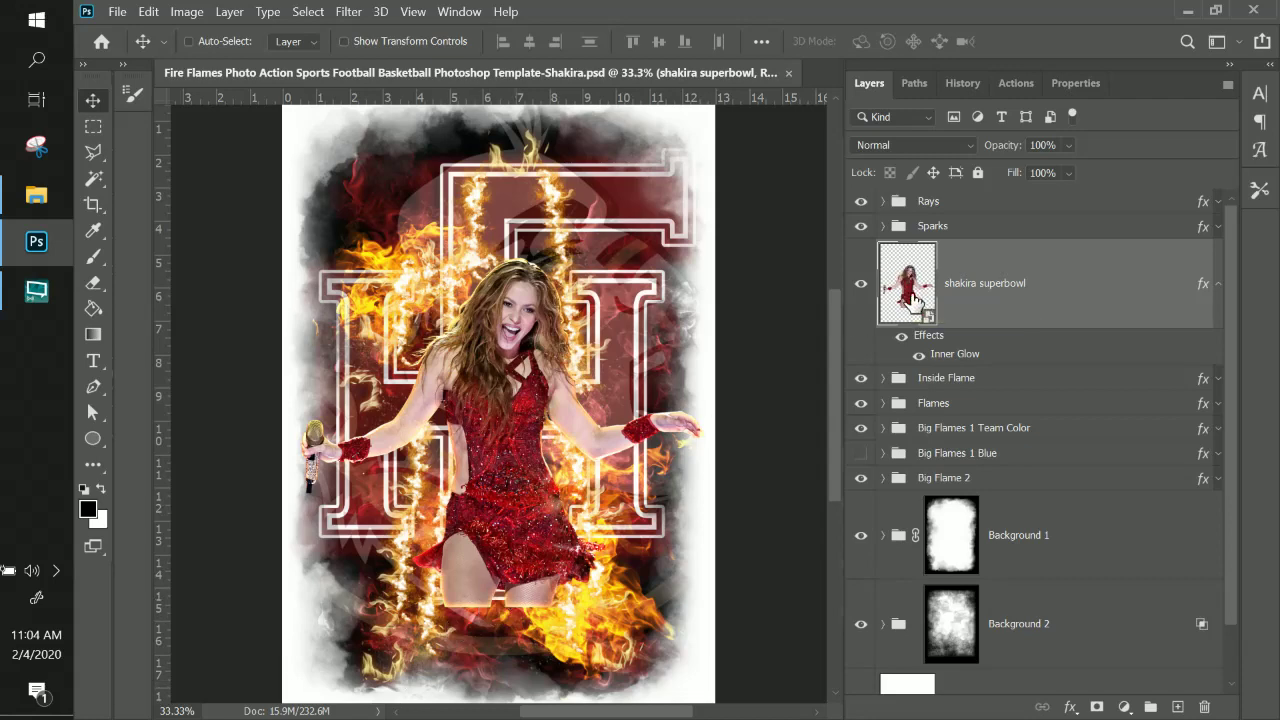
- Inside the shakira superbowl smart object, nudge the figure slightly up and add a layer mask to Layer 1, ready for the Gradient tool
{"action": "double_click", "coordinate": [913, 300]}
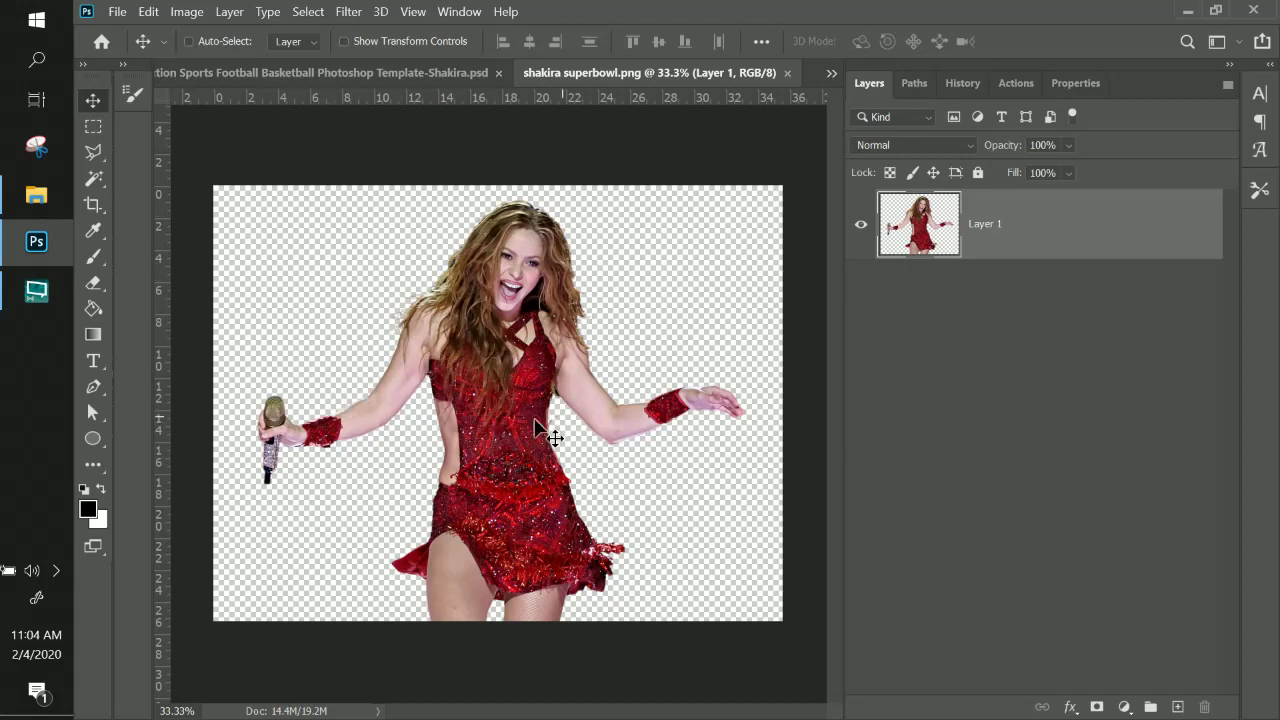
{"action": "left_click_drag", "start_coordinate": [477, 438], "coordinate": [470, 430]}
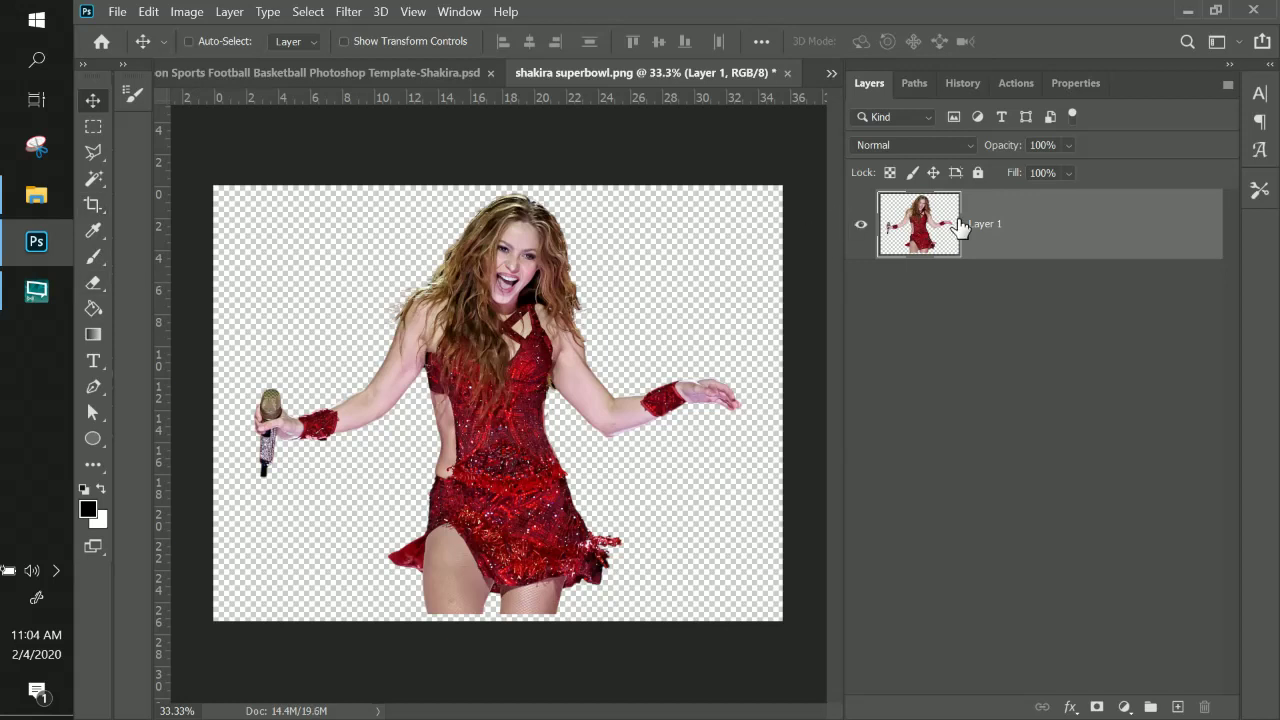
{"action": "left_click", "coordinate": [1096, 706]}
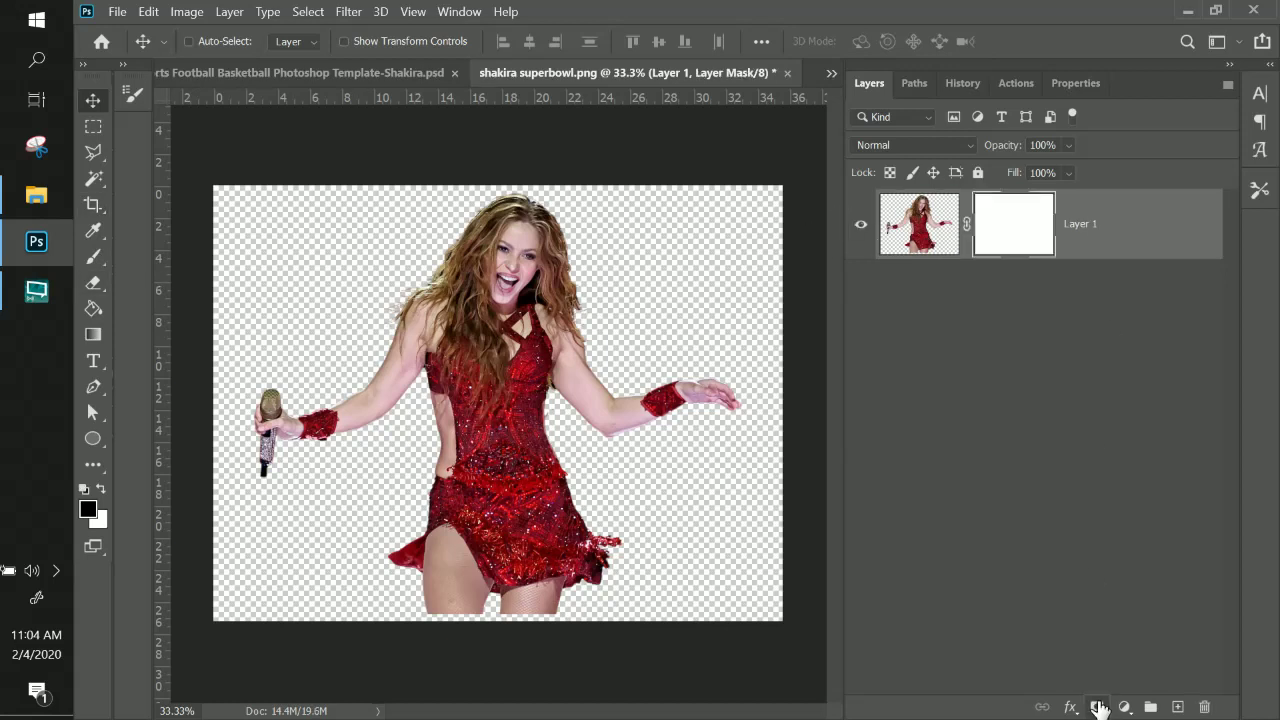
{"action": "left_click", "coordinate": [93, 335]}
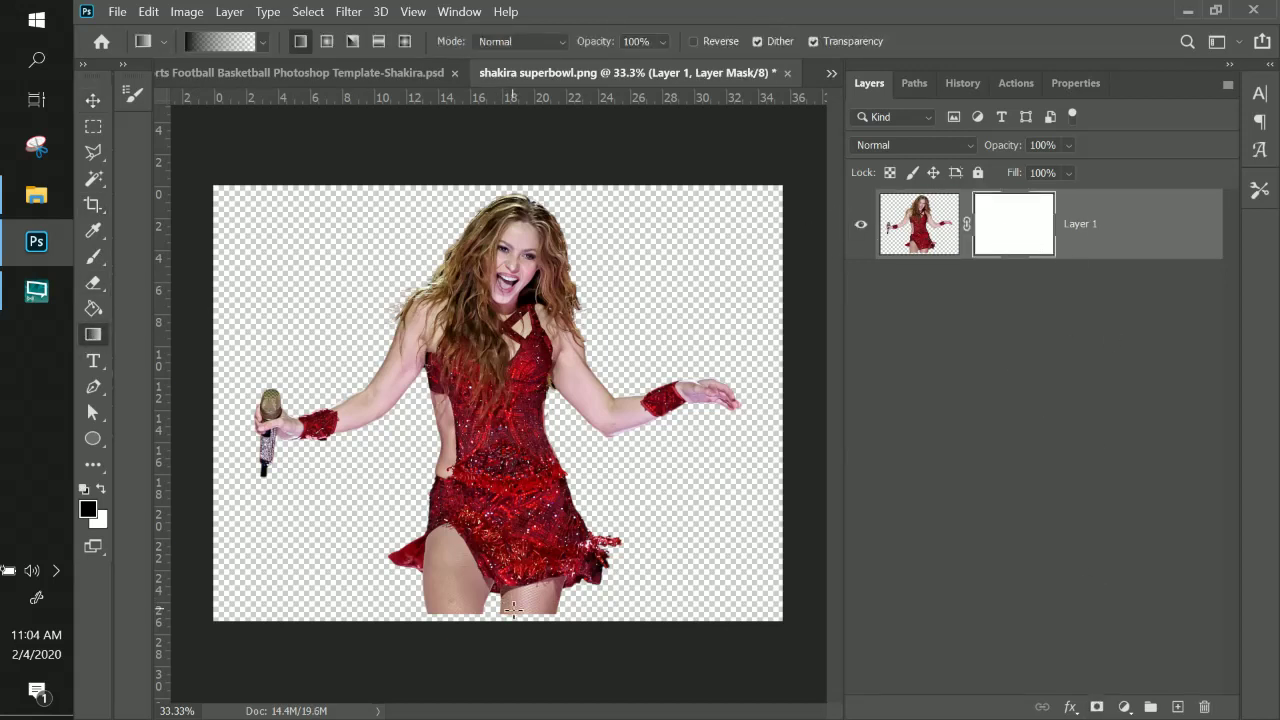
{"action": "left_click_drag", "start_coordinate": [513, 606], "coordinate": [500, 518]}
{"action": "mouse_move", "coordinate": [512, 440]}
{"action": "left_mouse_down"}
{"action": "mouse_move", "coordinate": [423, 466]}
{"action": "mouse_move", "coordinate": [351, 460]}
{"action": "mouse_move", "coordinate": [507, 465]}
{"action": "left_mouse_up"}
{"action": "left_click_drag", "start_coordinate": [513, 466], "coordinate": [513, 467]}
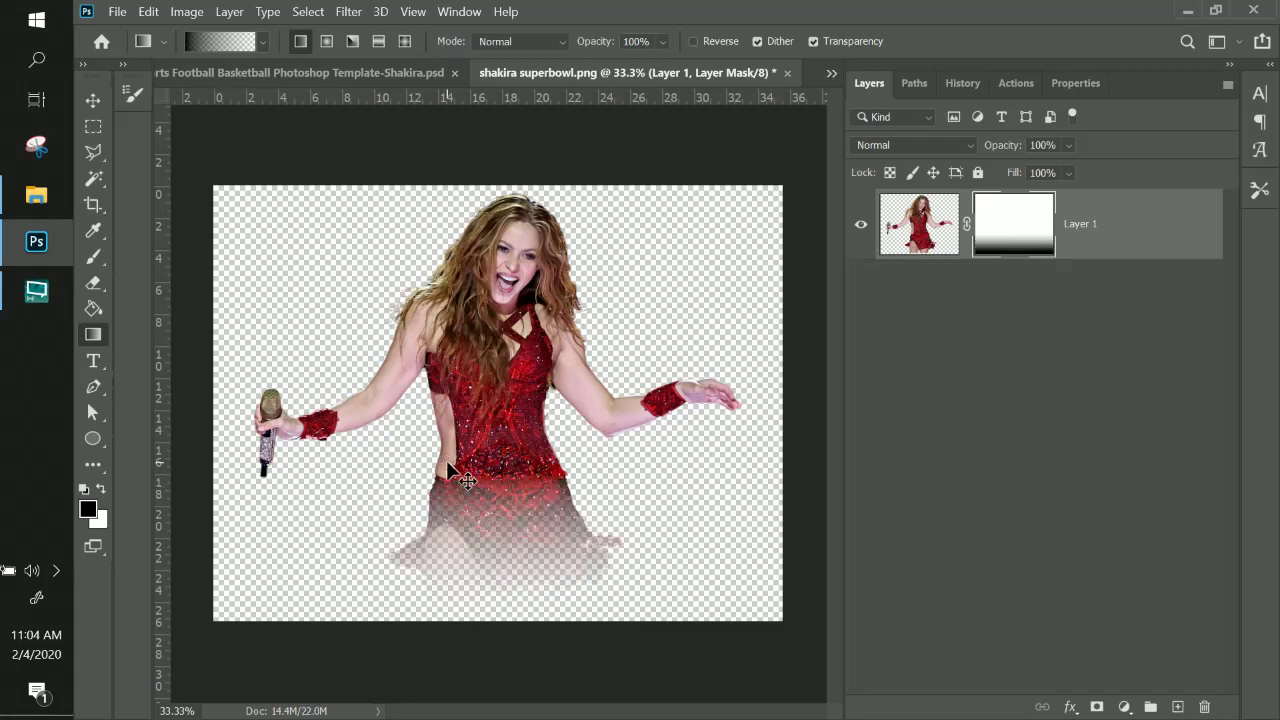
{"action": "key", "text": "ctrl+z"}
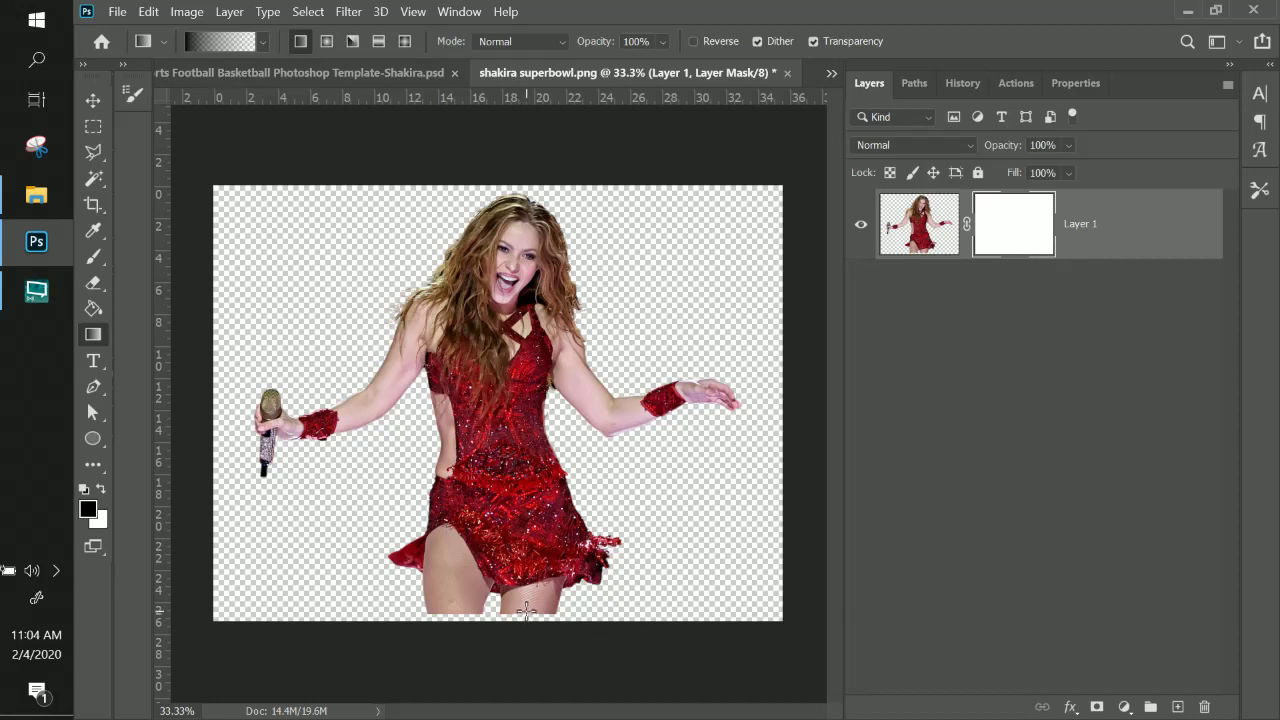
- Fade out the figure's thighs and skirt hem with a short upward gradient on the mask, then save and close the smart object
{"action": "left_click_drag", "start_coordinate": [527, 548], "coordinate": [527, 548]}
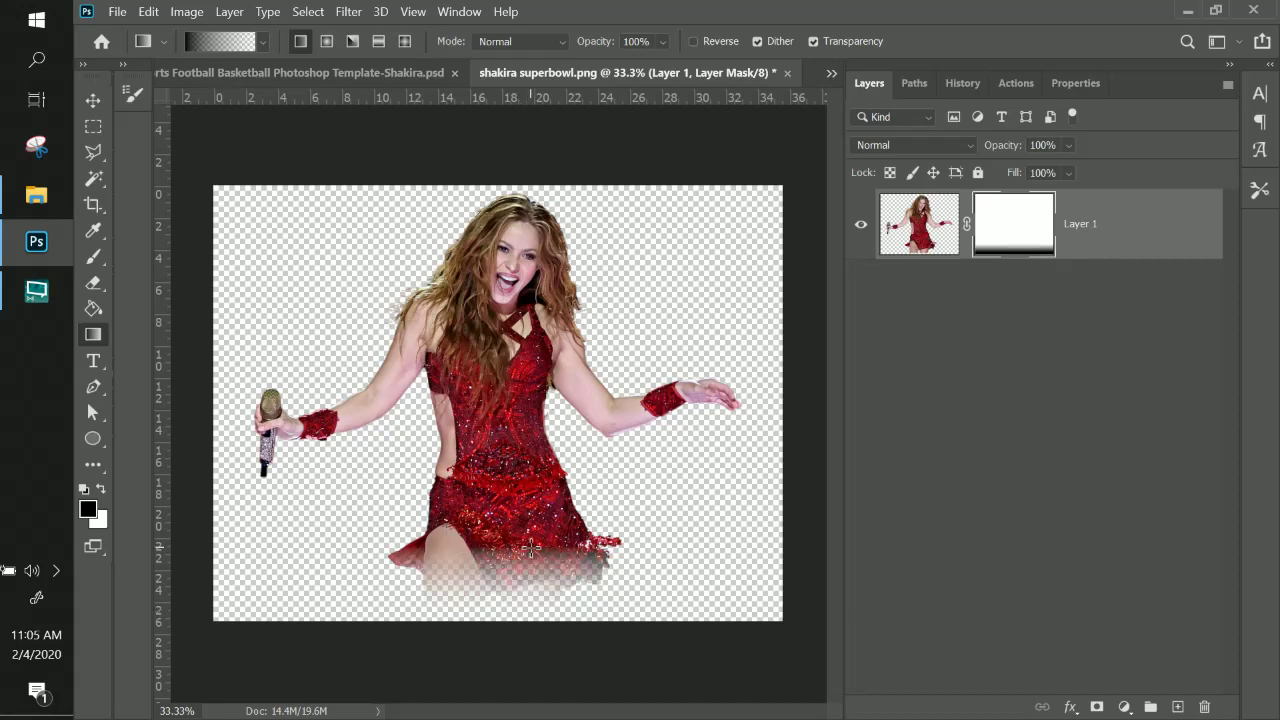
{"action": "left_click", "coordinate": [788, 74]}
{"action": "left_click", "coordinate": [664, 300]}
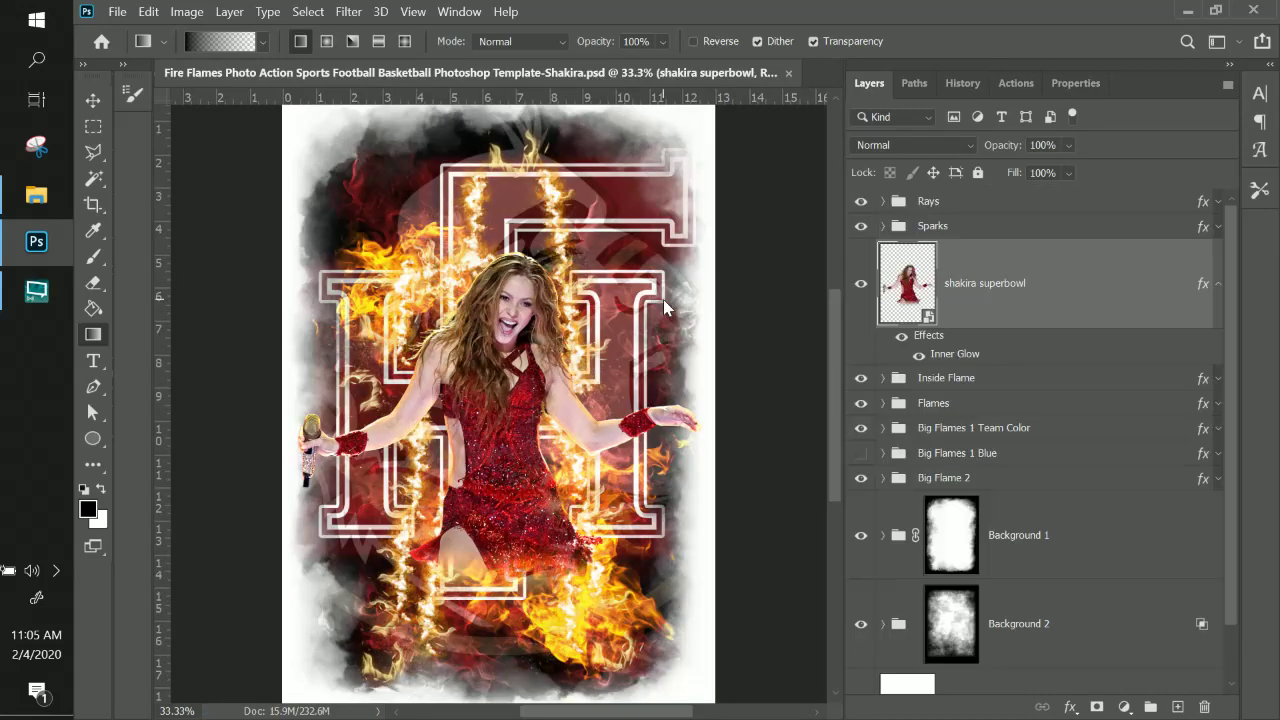
- Move the faded figure slightly down with the Move tool so its lower edge blends into the flames
{"action": "left_click", "coordinate": [92, 100]}
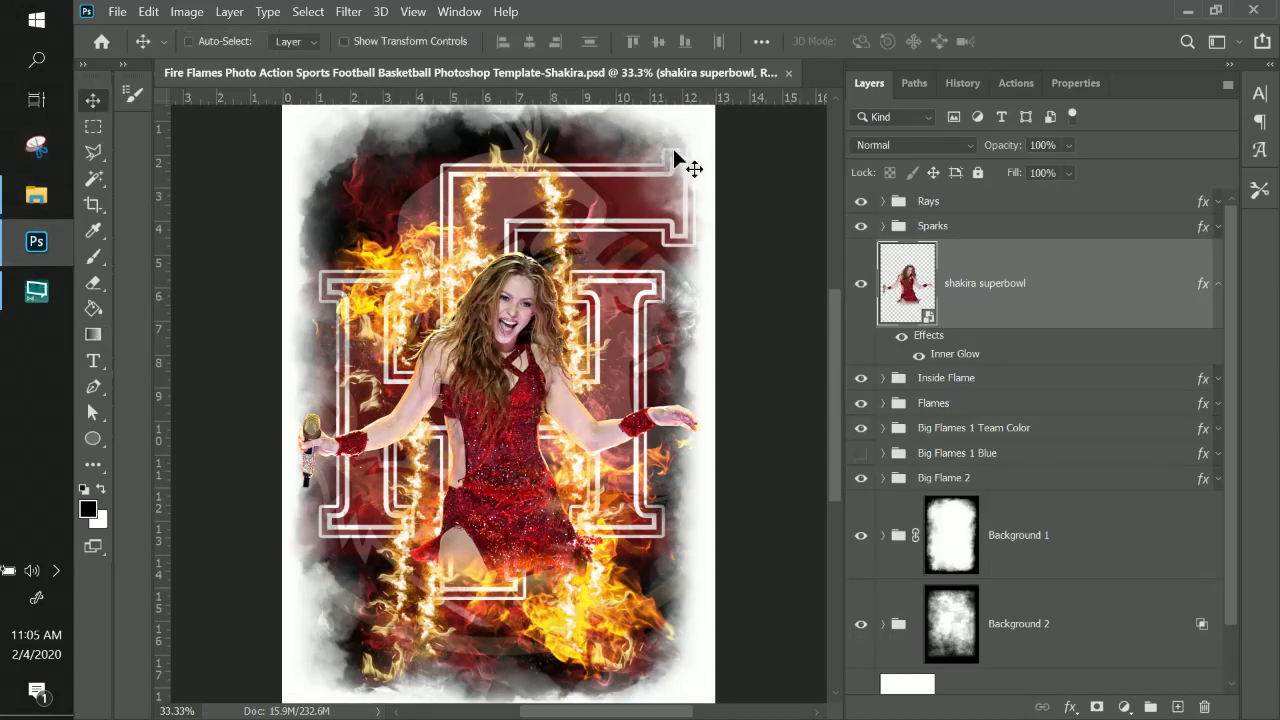
{"action": "left_click_drag", "start_coordinate": [553, 480], "coordinate": [525, 495]}
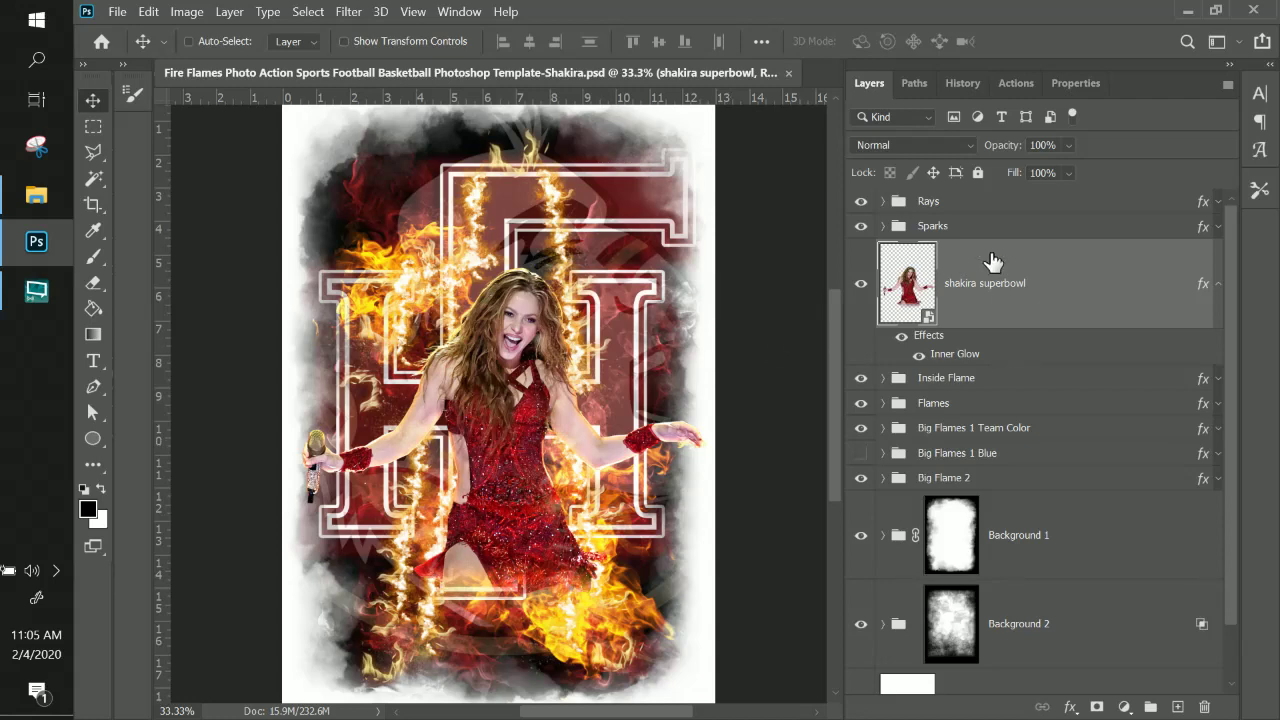
- Hide the Sparks, Inside Flame, Flames, Big Flames 1 Team Color and Big Flame 2 groups so only the Rays effect is left
{"action": "left_click", "coordinate": [978, 203]}
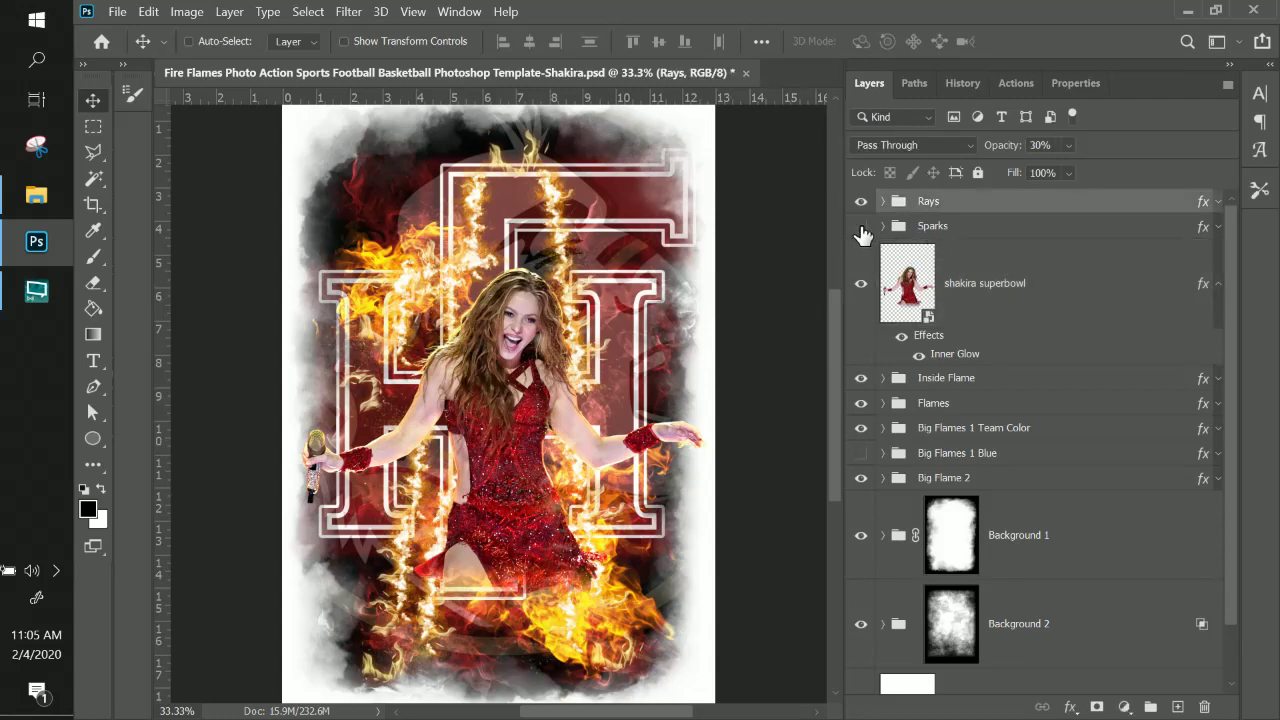
{"action": "left_click", "coordinate": [860, 226]}
{"action": "left_click", "coordinate": [860, 378]}
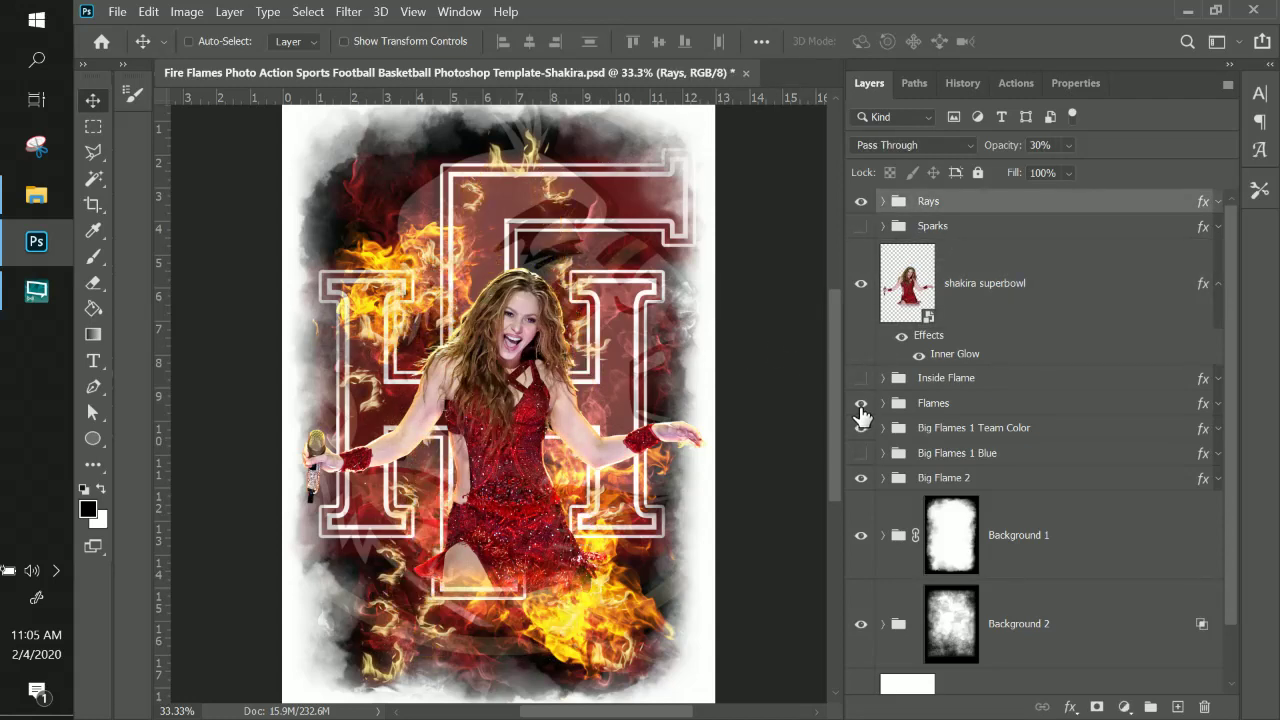
{"action": "left_click", "coordinate": [860, 403]}
{"action": "left_click", "coordinate": [860, 428]}
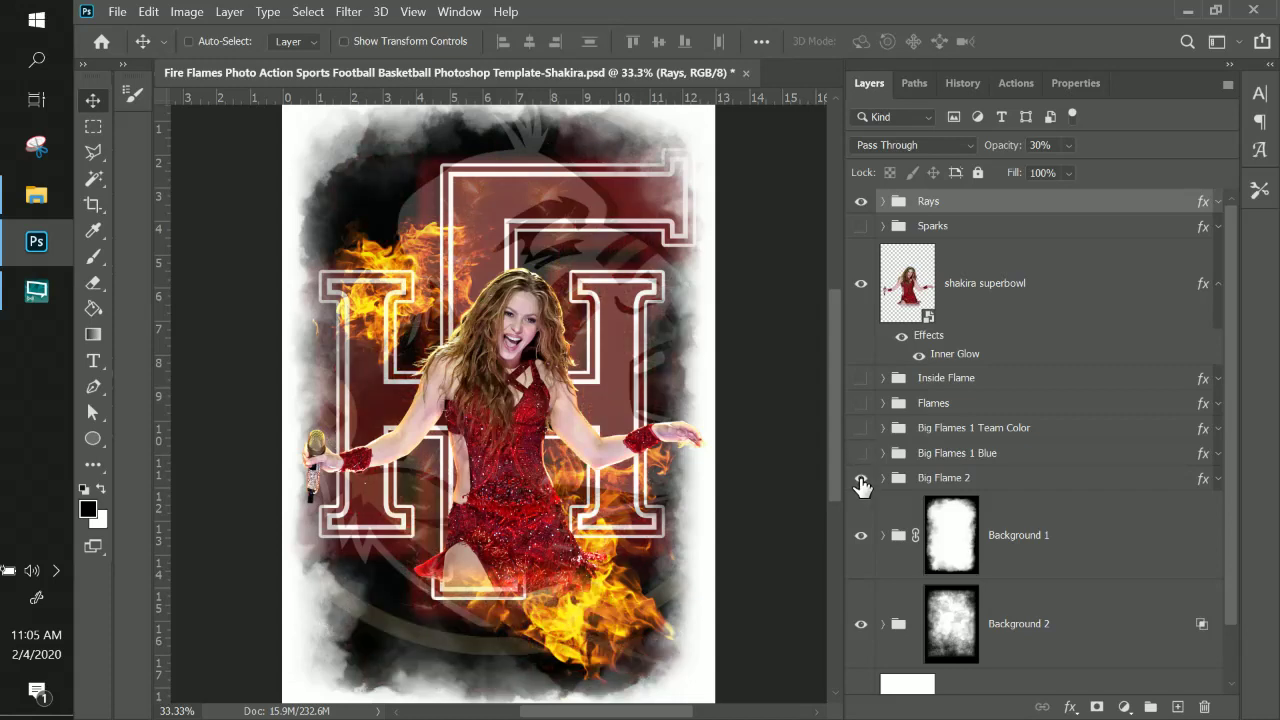
{"action": "left_click", "coordinate": [860, 479]}
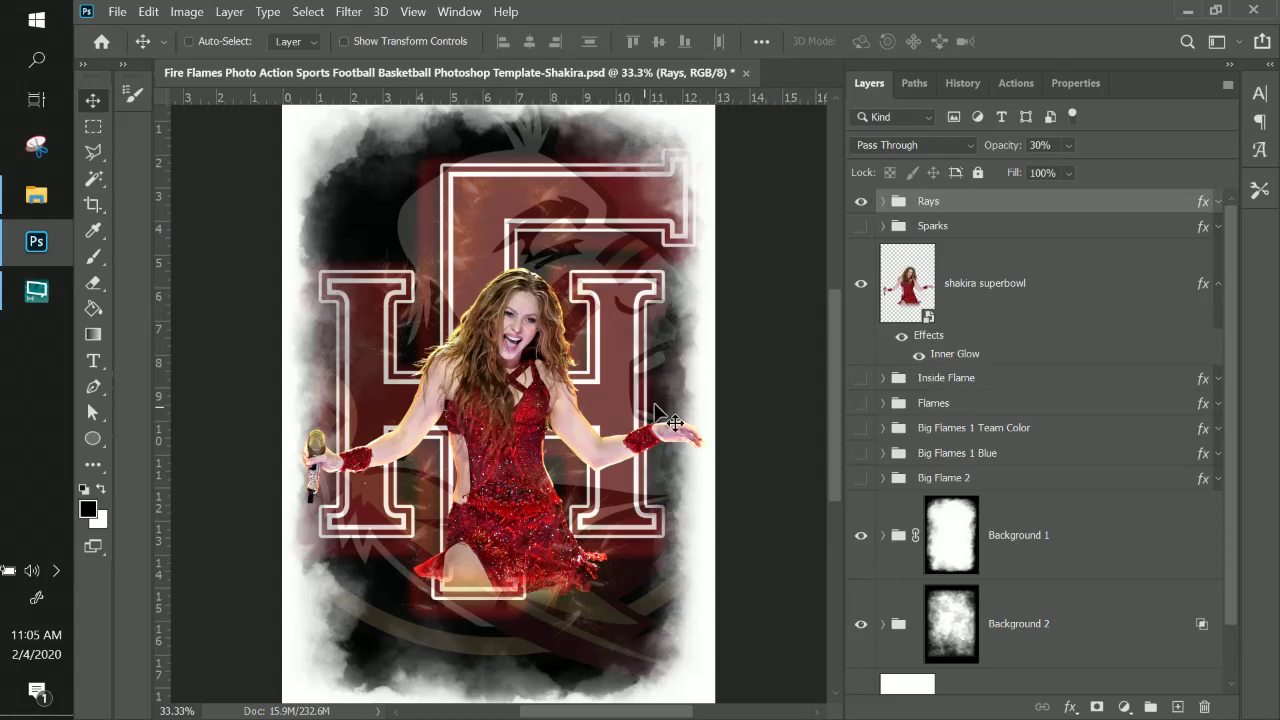
- Expand the Rays group and raise its opacity to 100%
{"action": "left_click", "coordinate": [882, 202]}
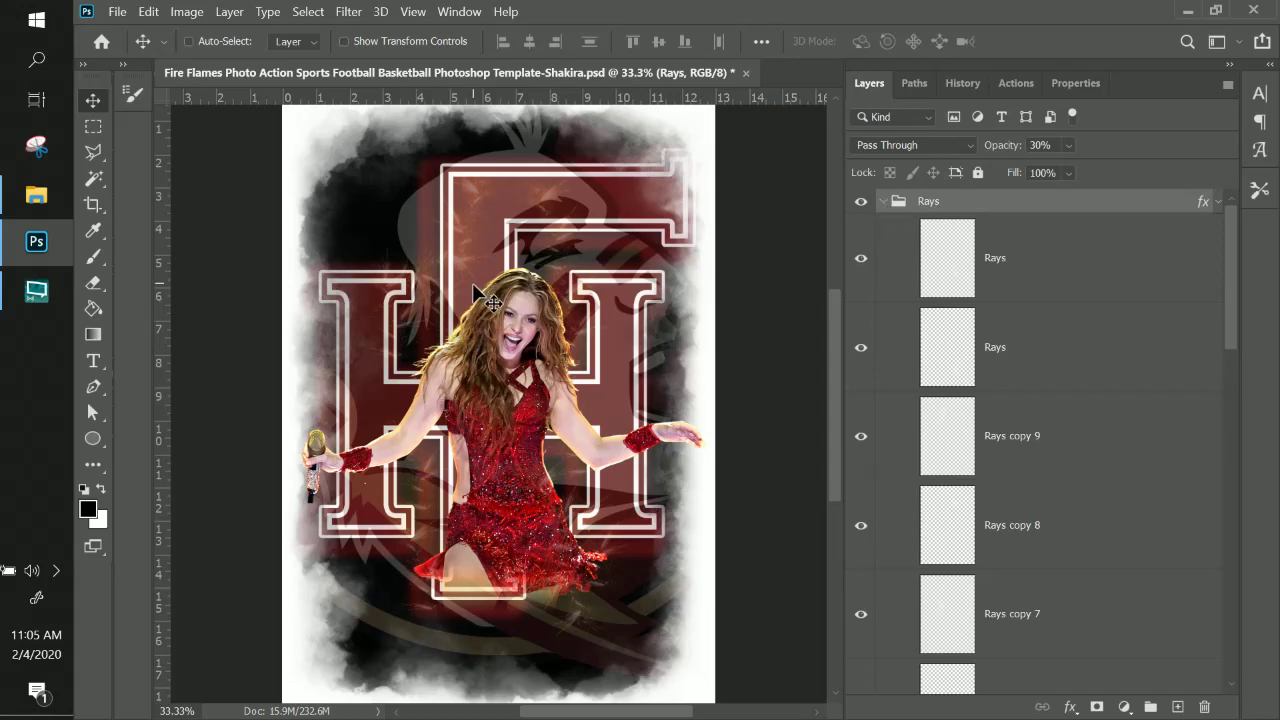
{"action": "left_click", "coordinate": [1068, 172]}
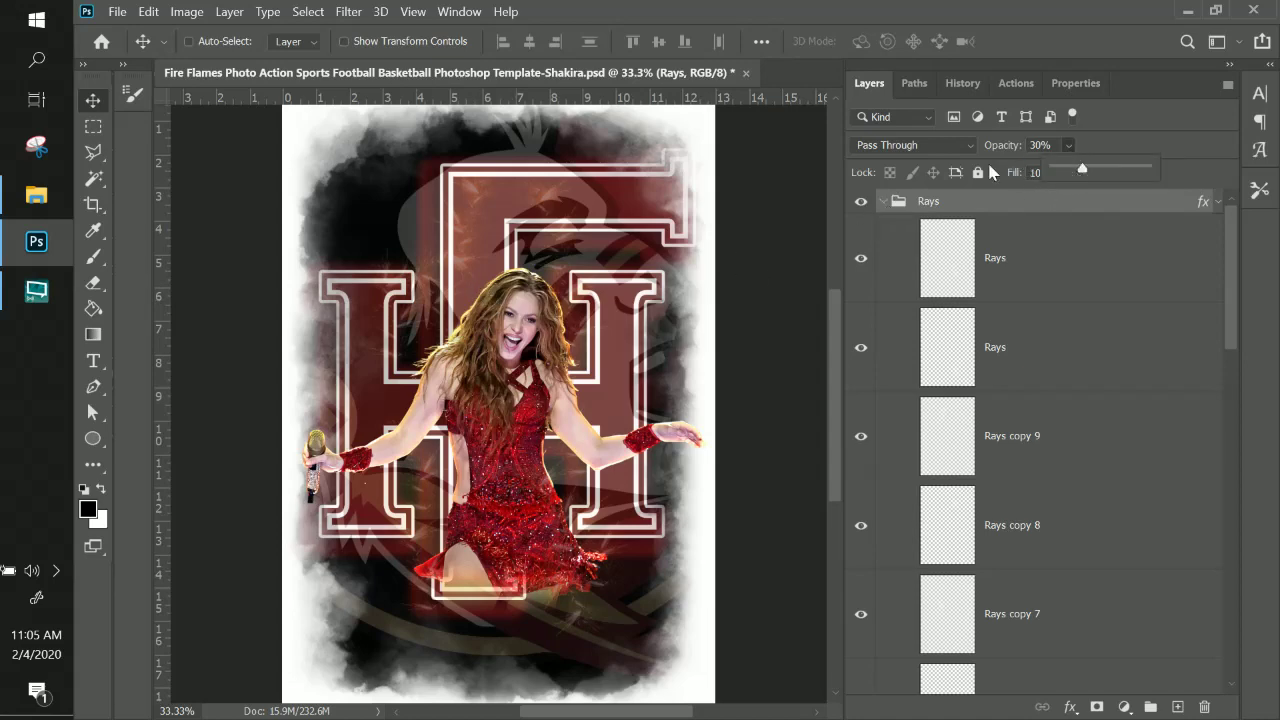
{"action": "left_click", "coordinate": [936, 204]}
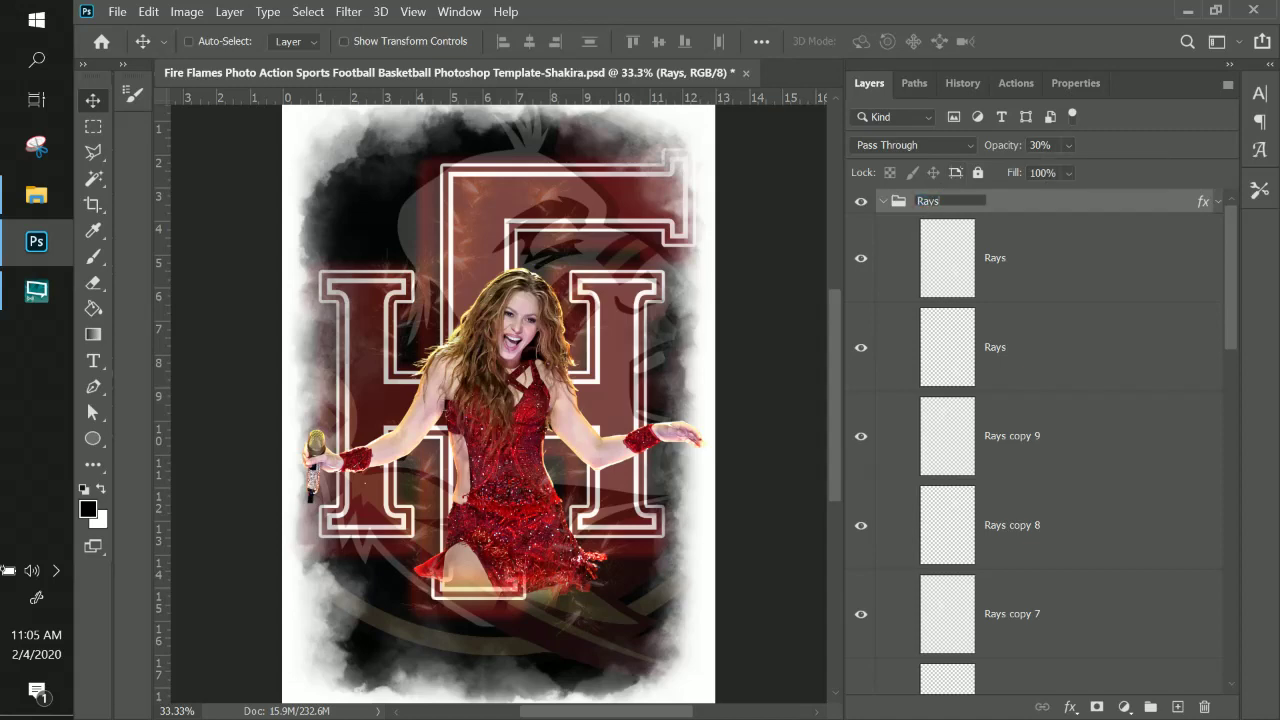
{"action": "left_click", "coordinate": [1069, 145]}
{"action": "left_click_drag", "start_coordinate": [1089, 172], "coordinate": [1157, 168]}
{"action": "left_click", "coordinate": [1081, 207]}
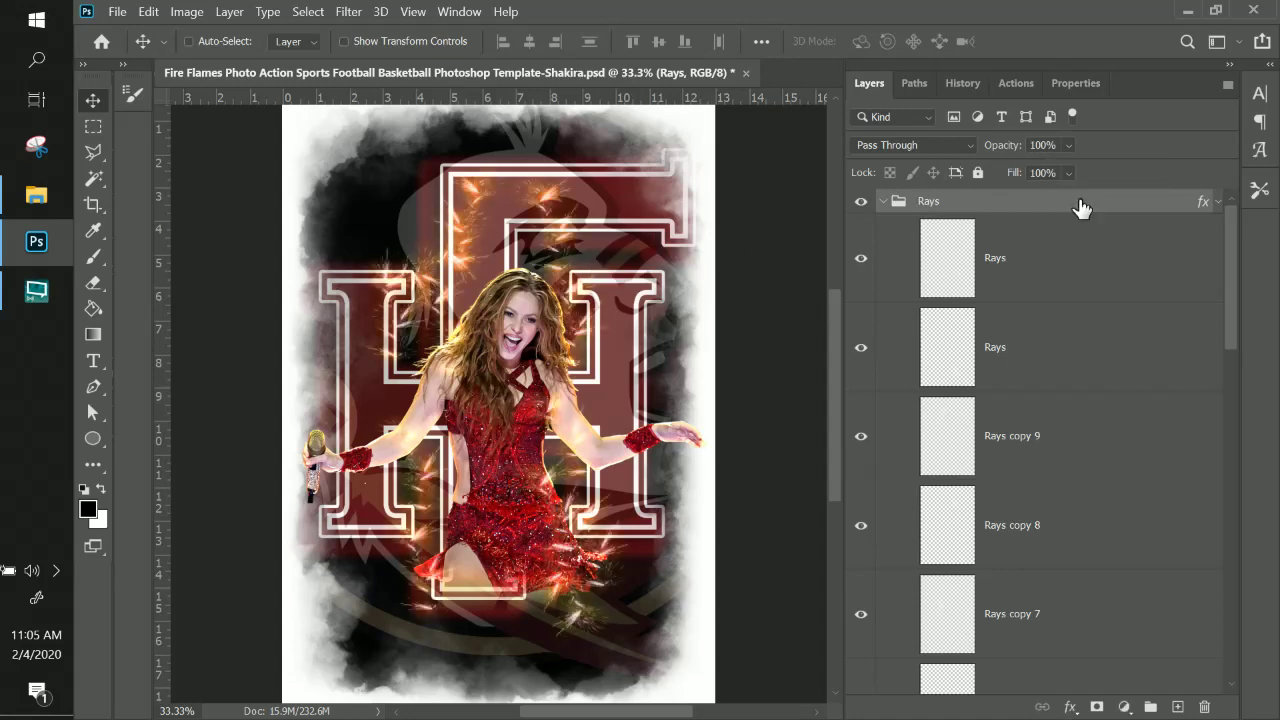
{"action": "left_click", "coordinate": [1037, 275]}
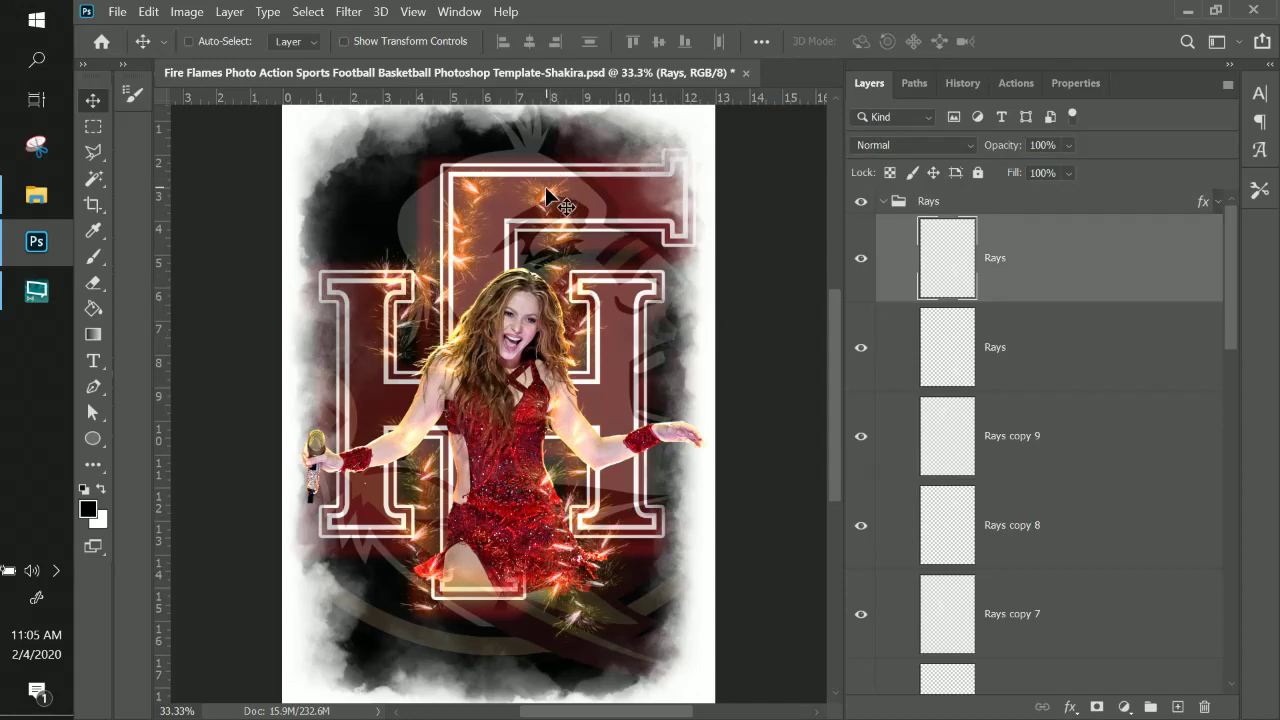
{"action": "mouse_move", "coordinate": [555, 205]}
{"action": "left_mouse_down"}
{"action": "mouse_move", "coordinate": [590, 204]}
{"action": "mouse_move", "coordinate": [562, 222]}
{"action": "left_mouse_up"}
{"action": "left_click", "coordinate": [1027, 361]}
{"action": "left_click", "coordinate": [1023, 257]}
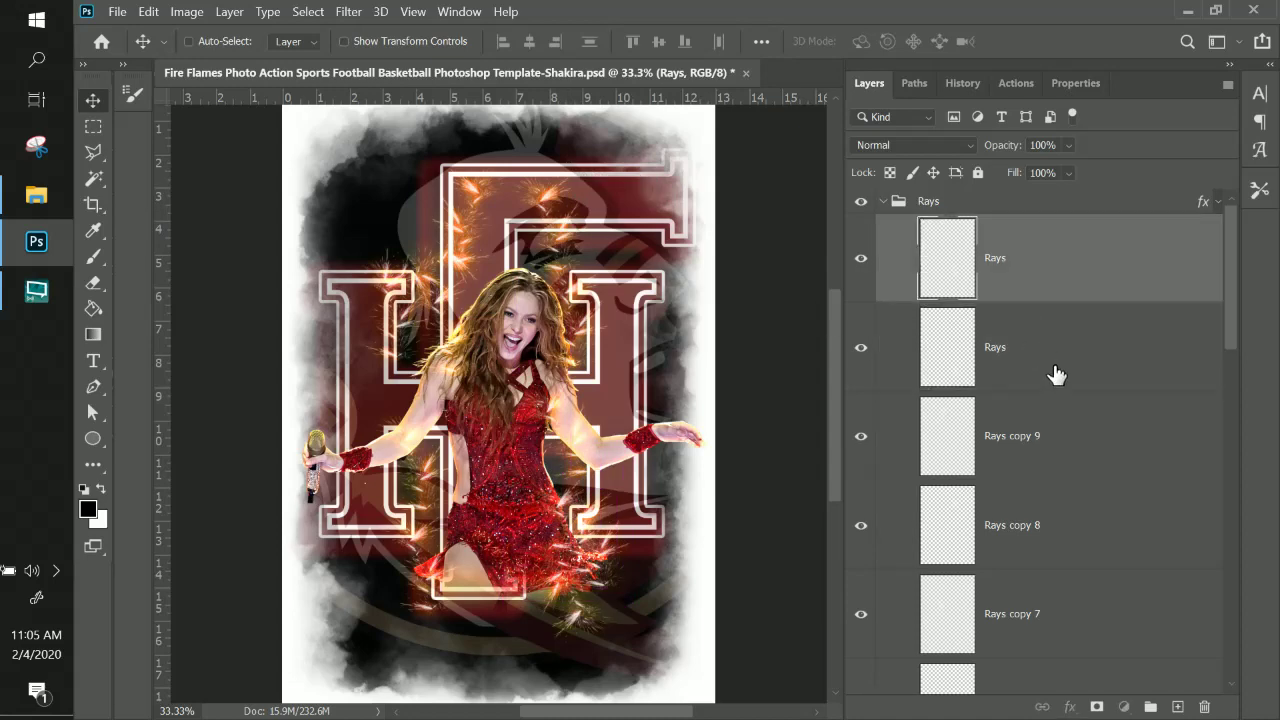
{"action": "left_click", "coordinate": [1051, 371]}
{"action": "left_click", "coordinate": [1072, 440]}
{"action": "left_click", "coordinate": [998, 294]}
- Pick out the Rays copy 8 spark above the figure's head and move it down onto the edge of her hair
{"action": "right_click", "coordinate": [545, 204]}
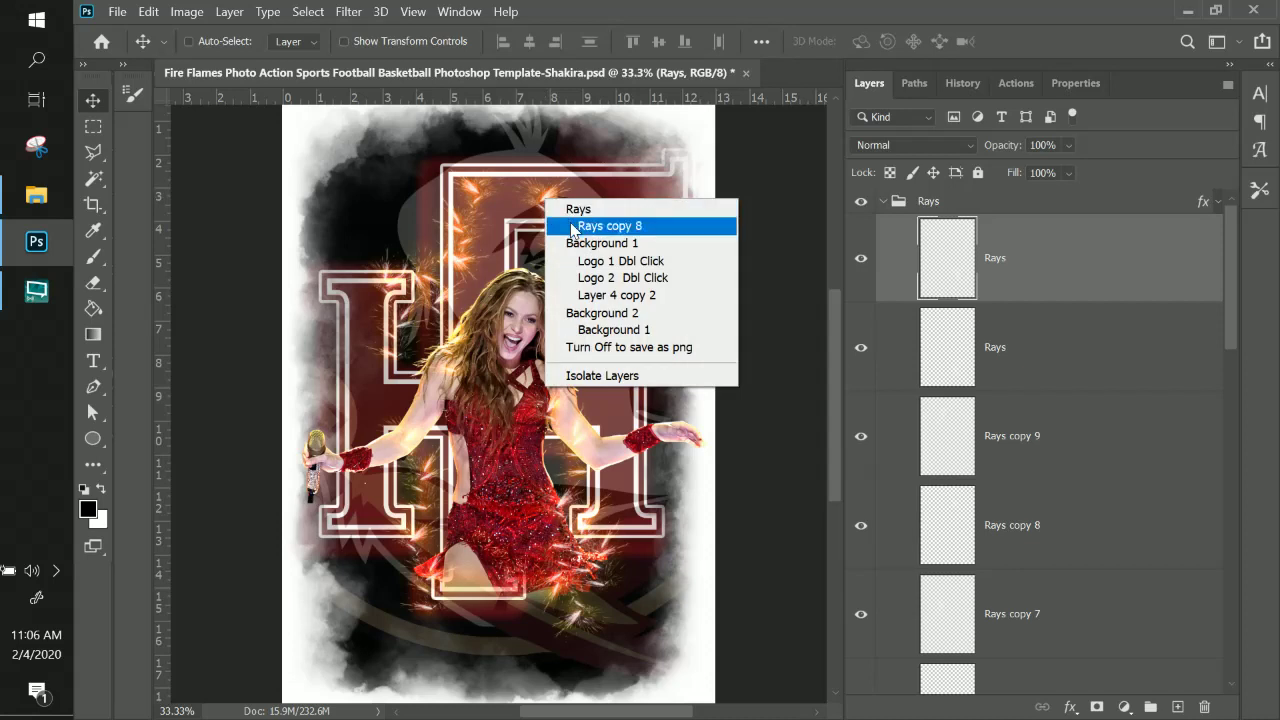
{"action": "left_click", "coordinate": [572, 229]}
{"action": "left_click_drag", "start_coordinate": [560, 240], "coordinate": [594, 225]}
{"action": "right_click", "coordinate": [591, 226]}
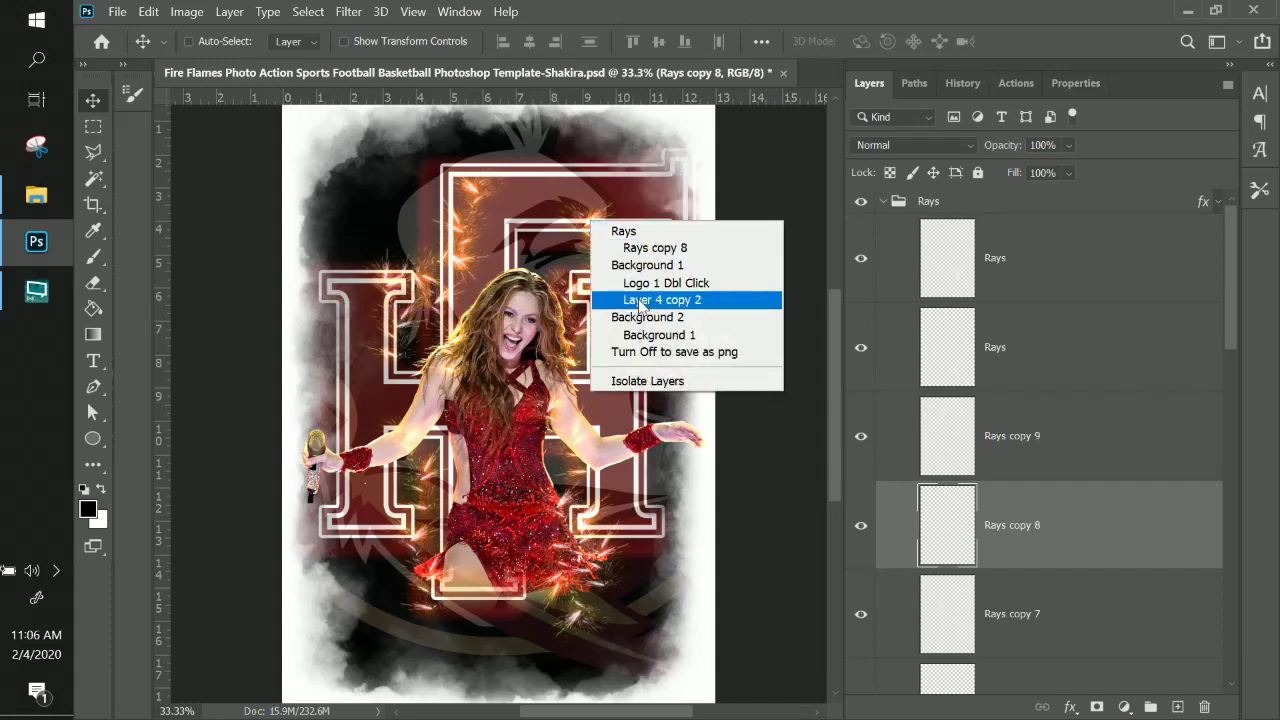
{"action": "left_click", "coordinate": [655, 248]}
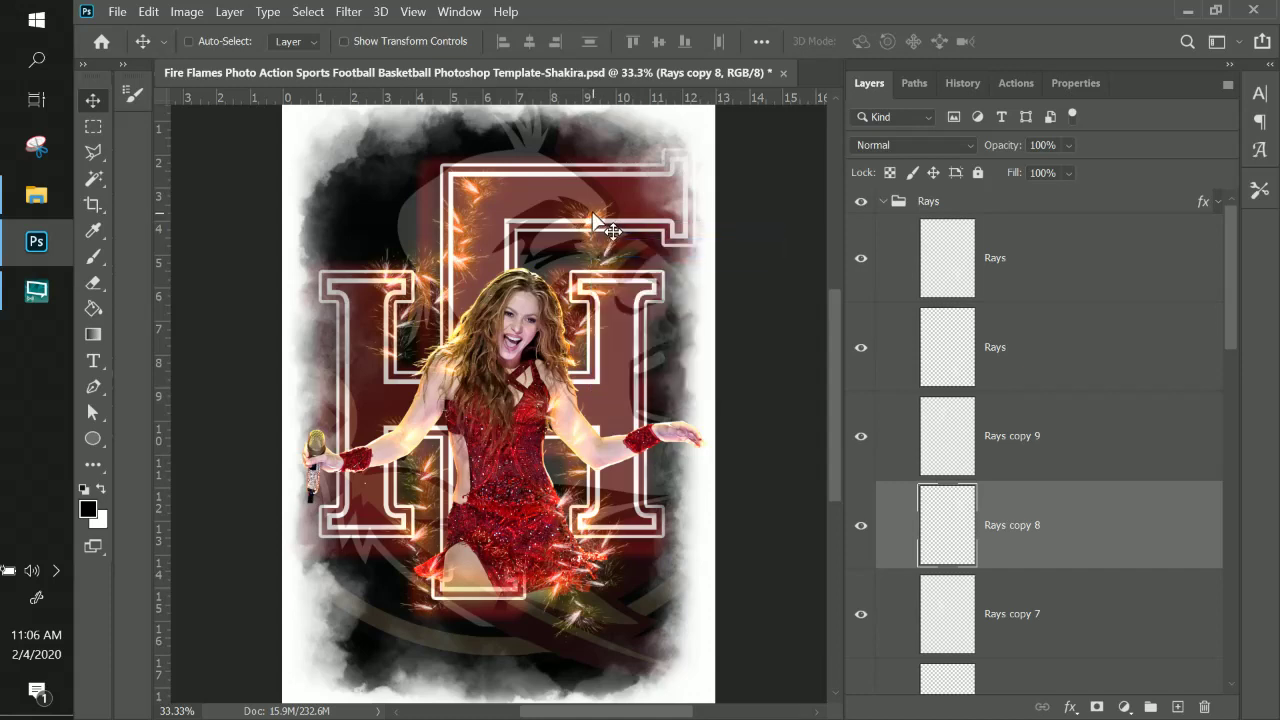
{"action": "left_click_drag", "start_coordinate": [598, 222], "coordinate": [541, 252]}
- Select the Rays spark layer between the head and the right-hand H letter and move it in against the hair
{"action": "right_click", "coordinate": [590, 310]}
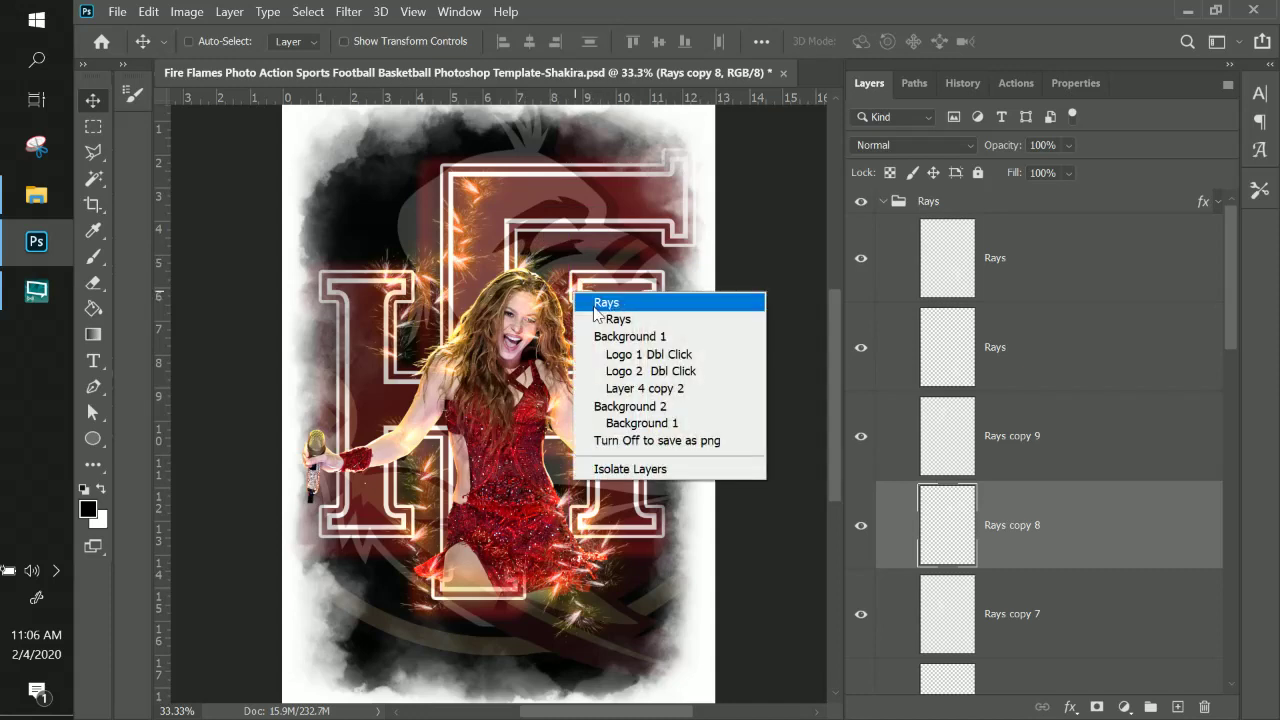
{"action": "left_click", "coordinate": [610, 320]}
{"action": "left_click_drag", "start_coordinate": [610, 320], "coordinate": [540, 288]}
- Reselect the Rays copy 8 spark behind the hair and nudge it slightly up and outward along the hair edge
{"action": "right_click", "coordinate": [545, 300]}
{"action": "left_click", "coordinate": [560, 306]}
{"action": "right_click", "coordinate": [542, 300]}
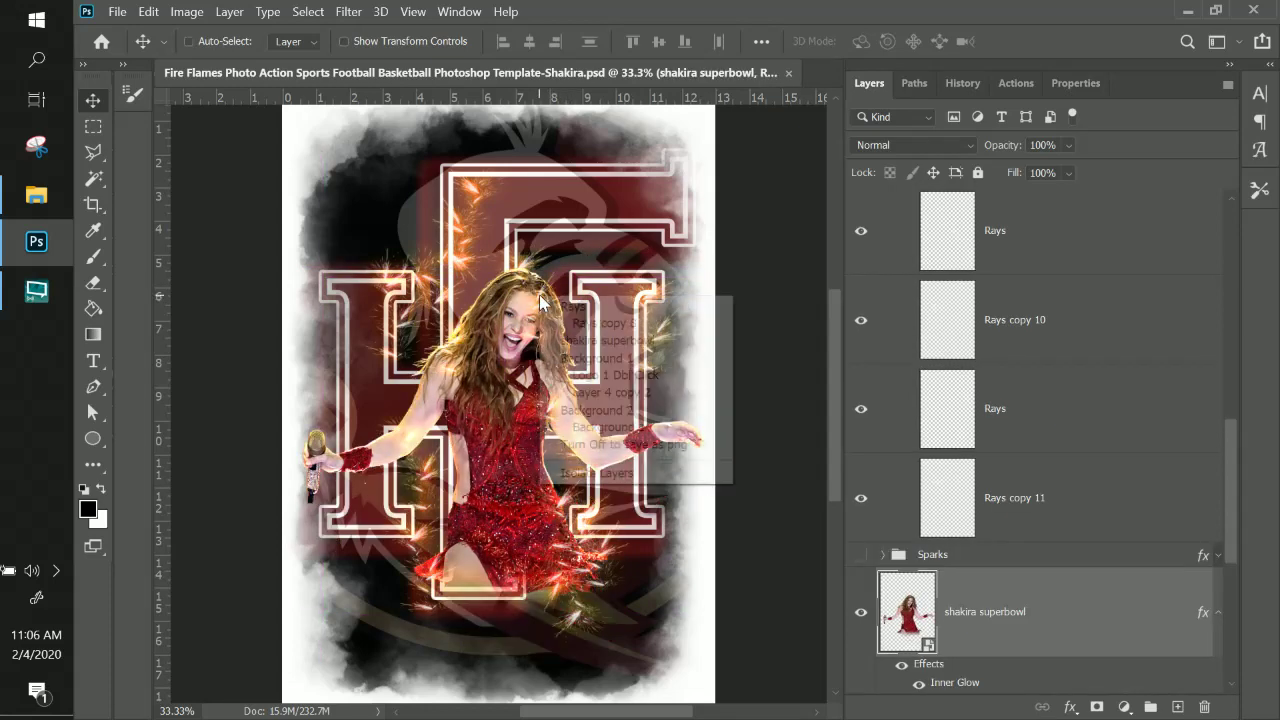
{"action": "left_click", "coordinate": [562, 323]}
{"action": "left_click_drag", "start_coordinate": [567, 307], "coordinate": [570, 289]}
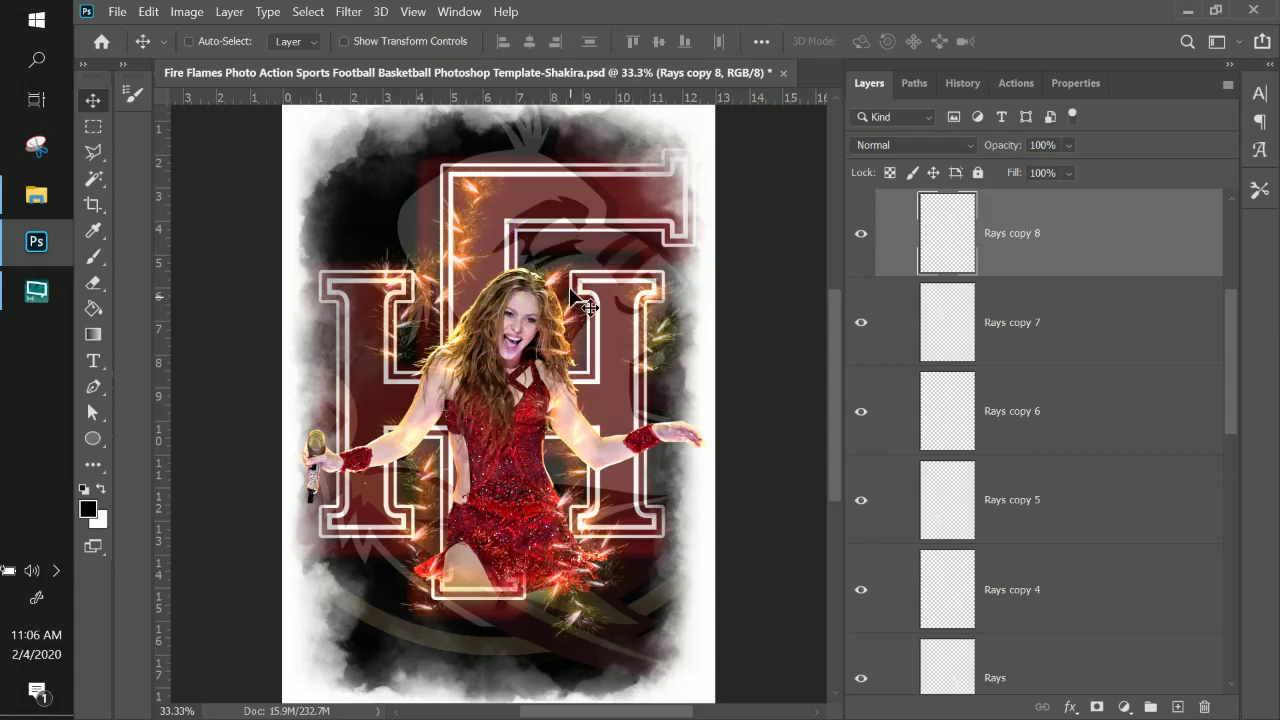
- Move the Rays spark at the elbow up to the outer edge of the right-hand arm and rotate it by -5.77°
{"action": "left_click", "coordinate": [1042, 363]}
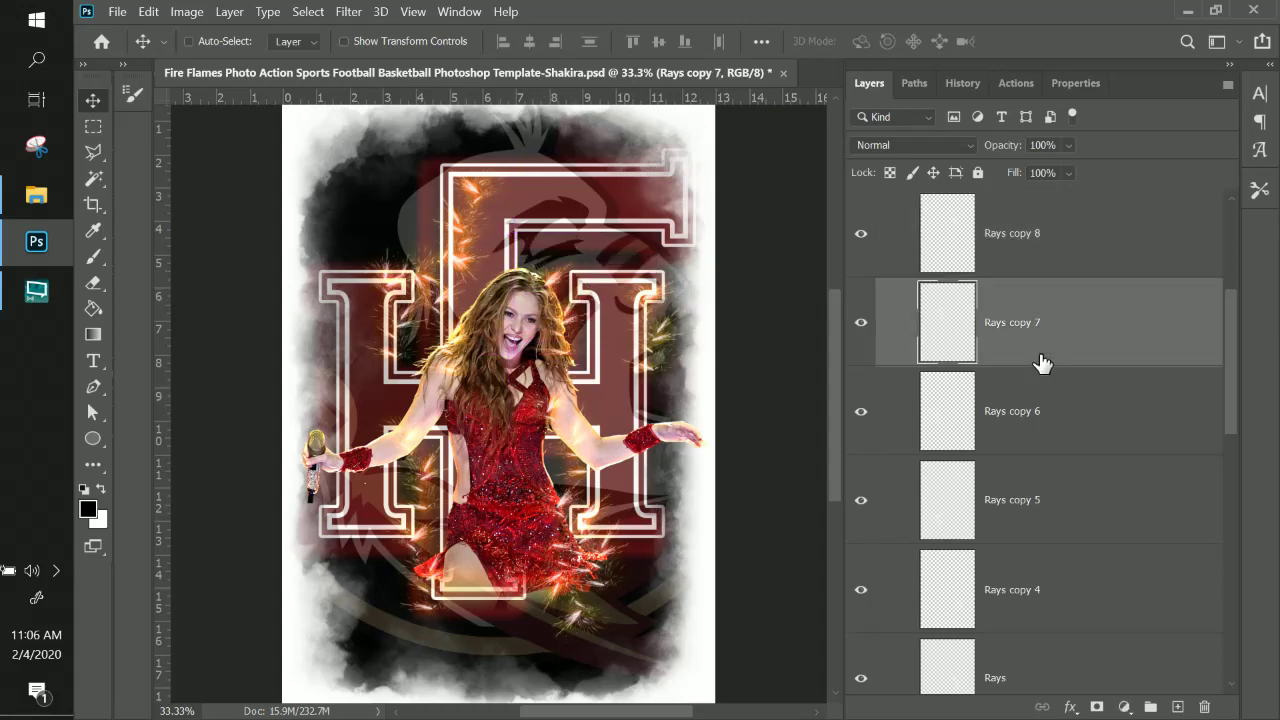
{"action": "right_click", "coordinate": [594, 458]}
{"action": "left_click", "coordinate": [592, 469]}
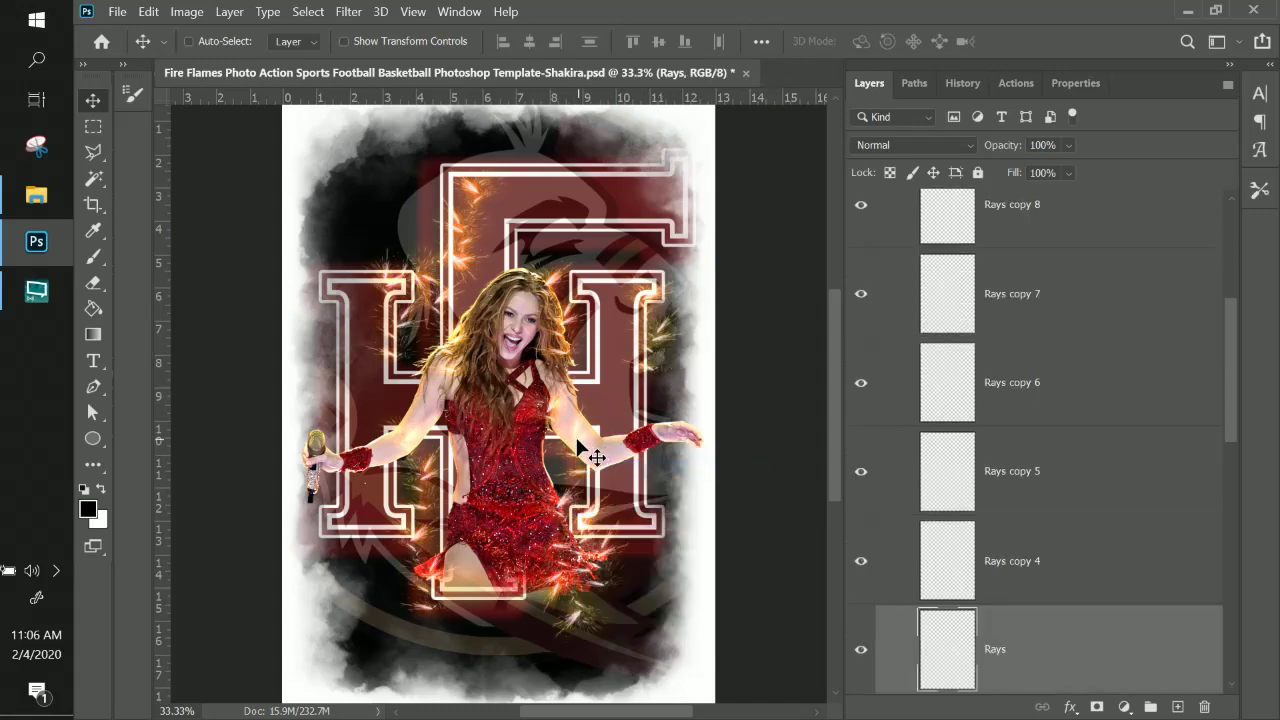
{"action": "mouse_move", "coordinate": [584, 446]}
{"action": "left_mouse_down"}
{"action": "mouse_move", "coordinate": [601, 436]}
{"action": "mouse_move", "coordinate": [565, 432]}
{"action": "mouse_move", "coordinate": [597, 432]}
{"action": "left_mouse_up"}
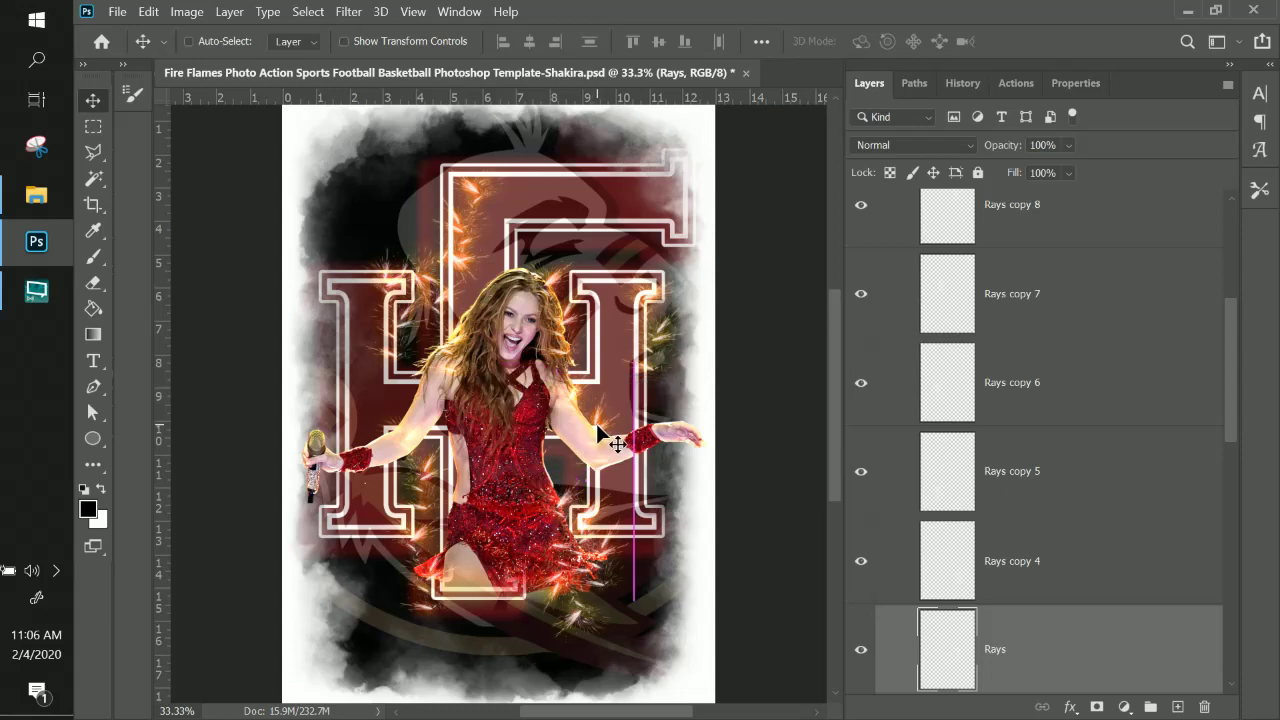
{"action": "key", "text": "ctrl+t"}
{"action": "mouse_move", "coordinate": [656, 350]}
{"action": "left_mouse_down"}
{"action": "mouse_move", "coordinate": [636, 327]}
{"action": "mouse_move", "coordinate": [650, 351]}
{"action": "mouse_move", "coordinate": [638, 352]}
{"action": "left_mouse_up"}
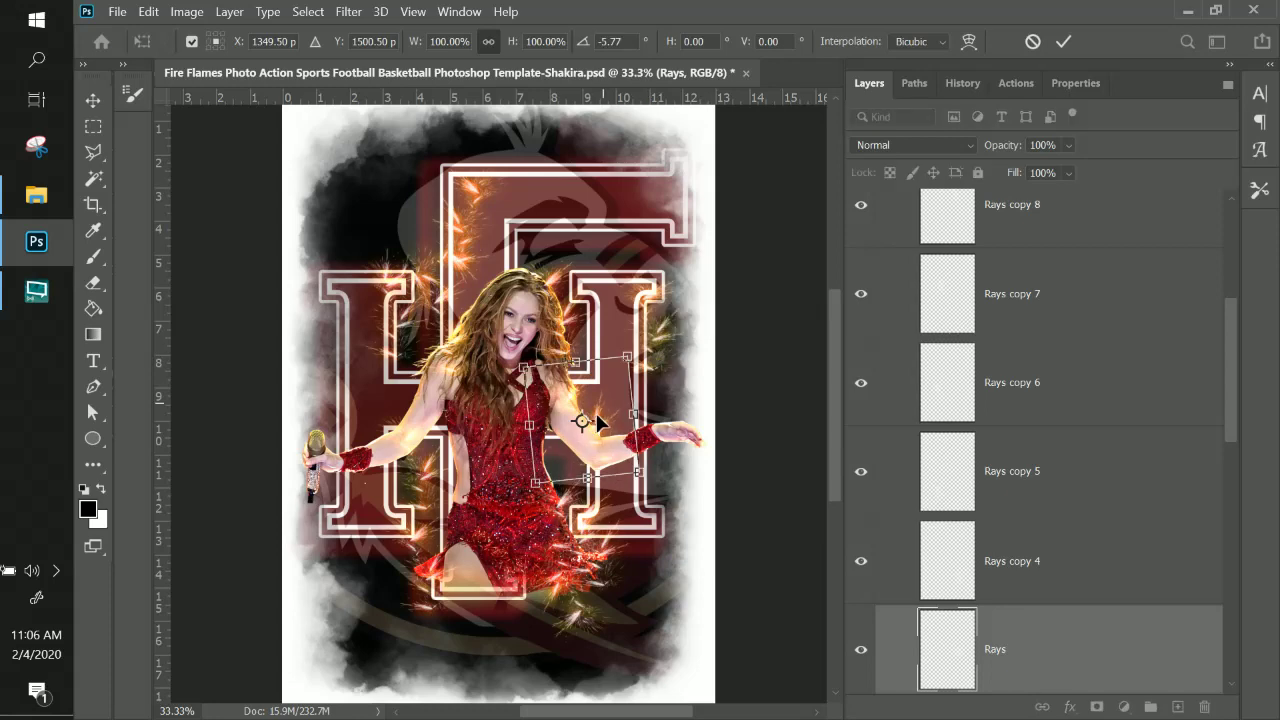
{"action": "mouse_move", "coordinate": [586, 420]}
{"action": "left_mouse_down"}
{"action": "mouse_move", "coordinate": [603, 420]}
{"action": "mouse_move", "coordinate": [597, 408]}
{"action": "left_mouse_up"}
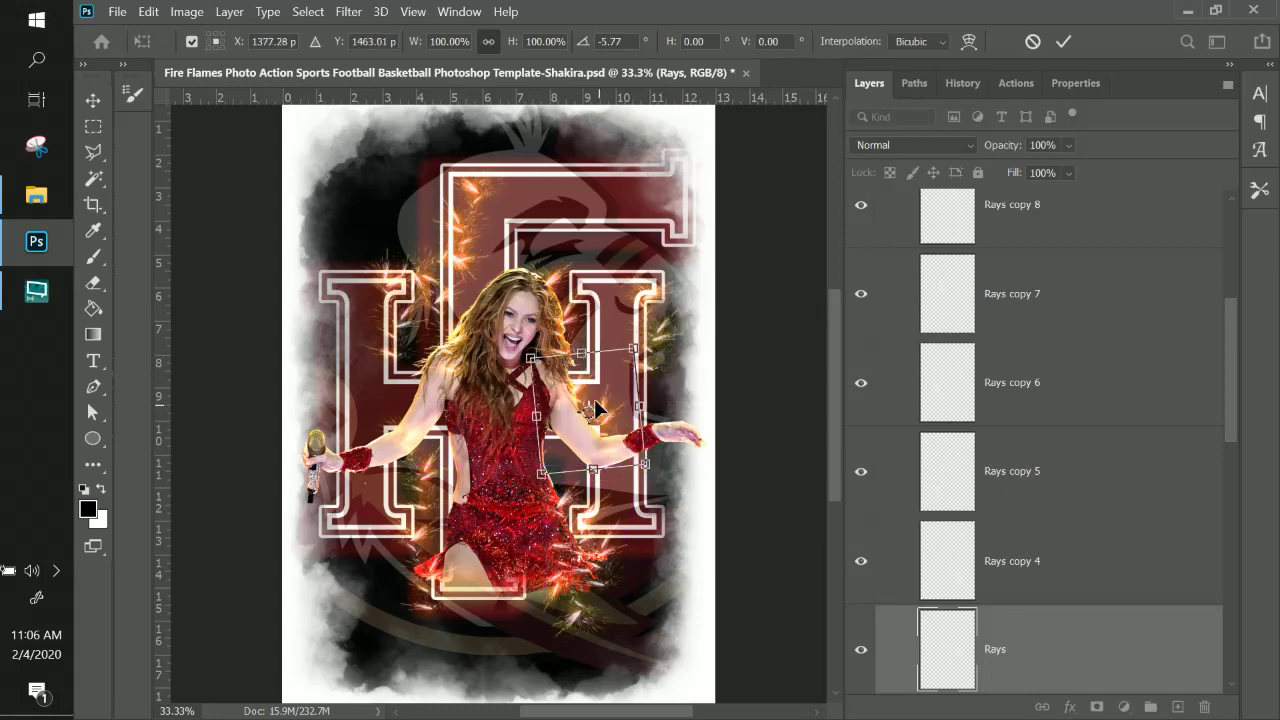
{"action": "key", "text": "Return"}
- Move the Rays spark above the outstretched hand down to the right-hand side of the figure's waist
{"action": "right_click", "coordinate": [656, 348]}
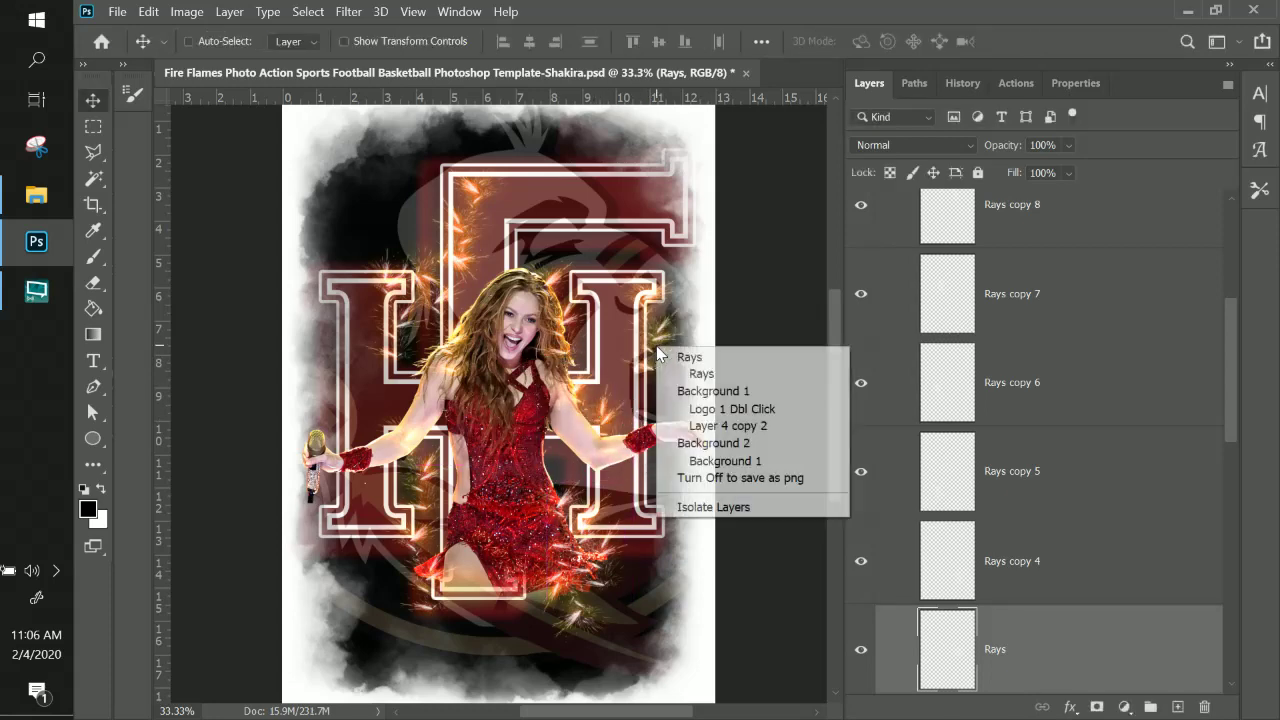
{"action": "left_click", "coordinate": [690, 373]}
{"action": "left_click_drag", "start_coordinate": [678, 352], "coordinate": [581, 495]}
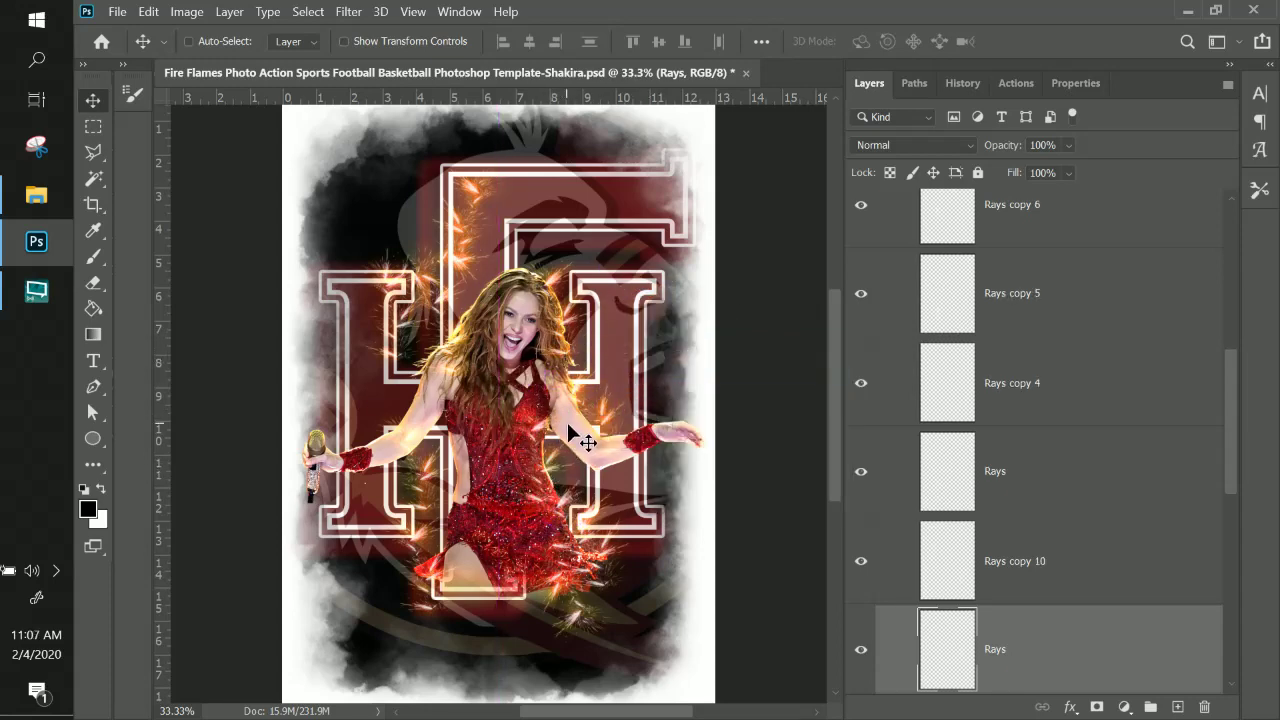
- Flip the waist spark horizontally, shift it slightly outward along the dress edge and apply the transform
{"action": "right_click", "coordinate": [552, 472]}
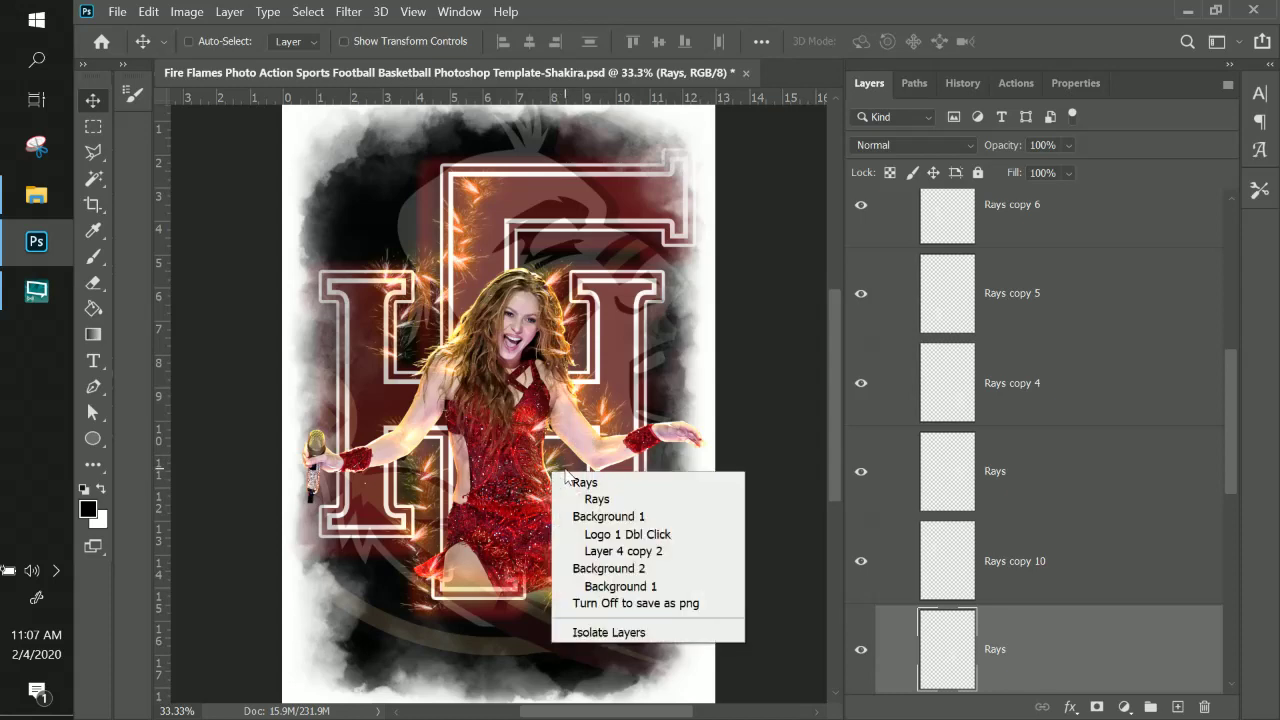
{"action": "left_click", "coordinate": [552, 472]}
{"action": "key", "text": "ctrl+t"}
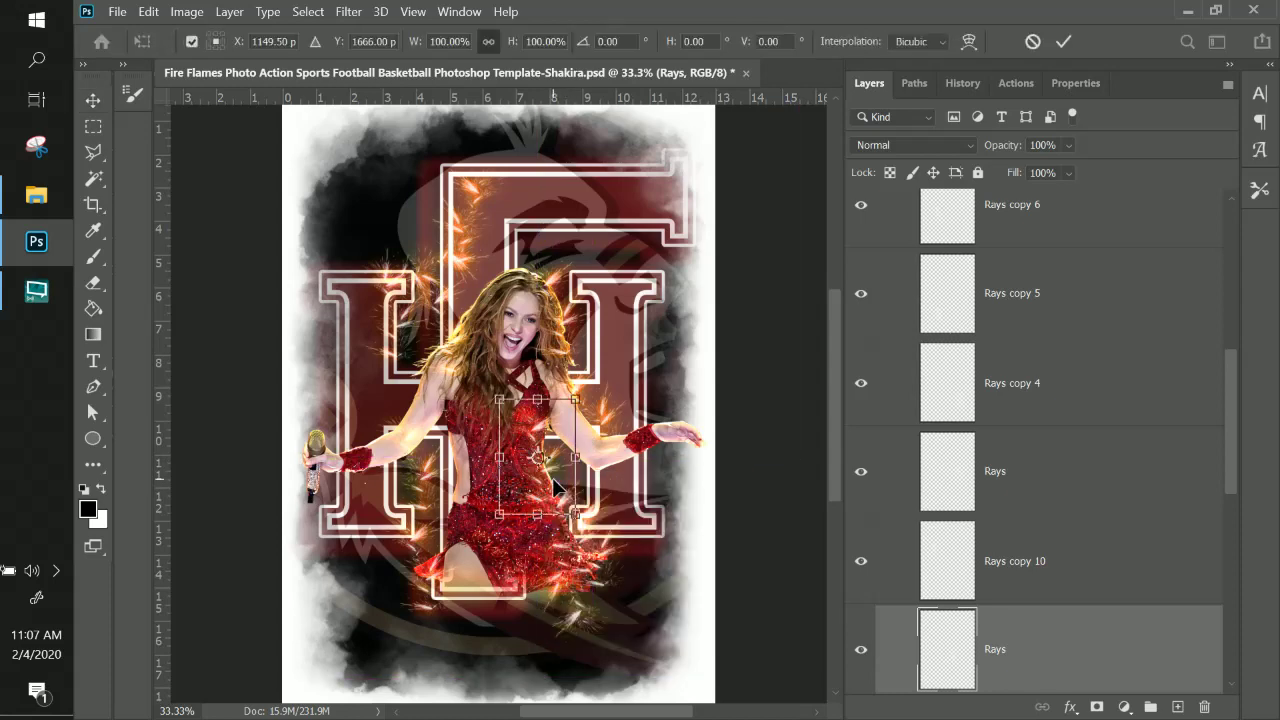
{"action": "right_click", "coordinate": [561, 479]}
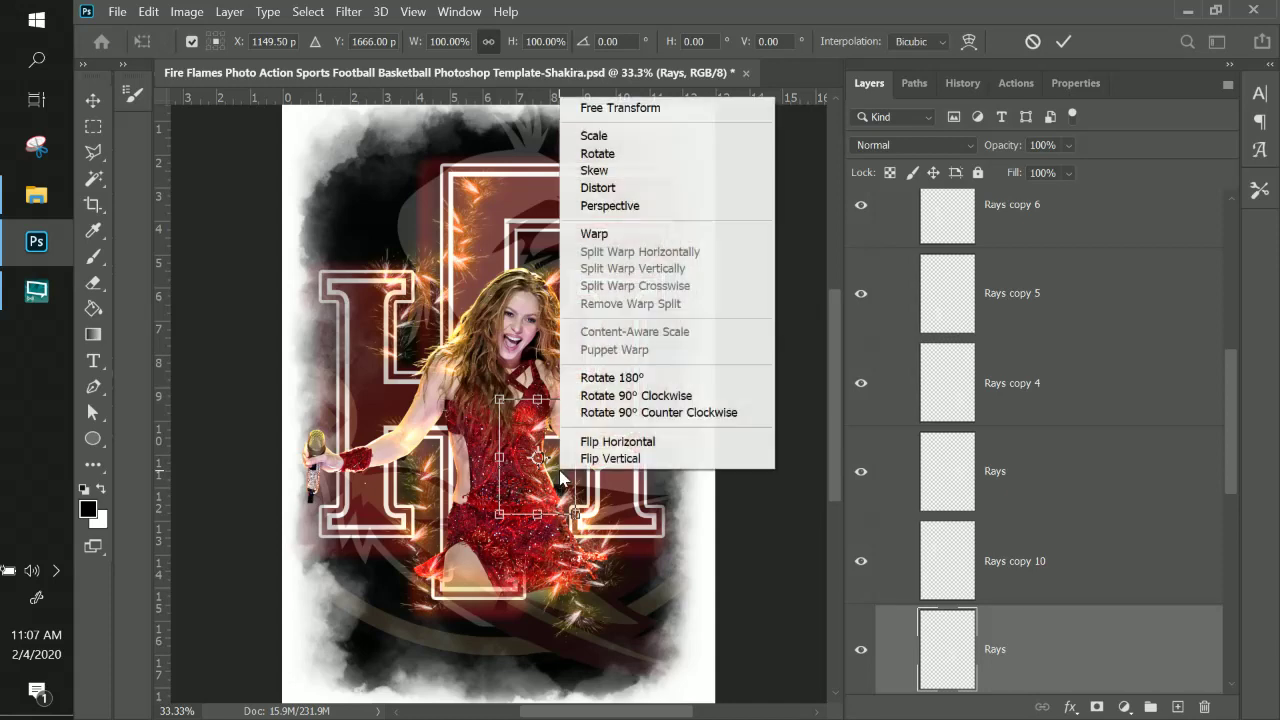
{"action": "left_click", "coordinate": [593, 442]}
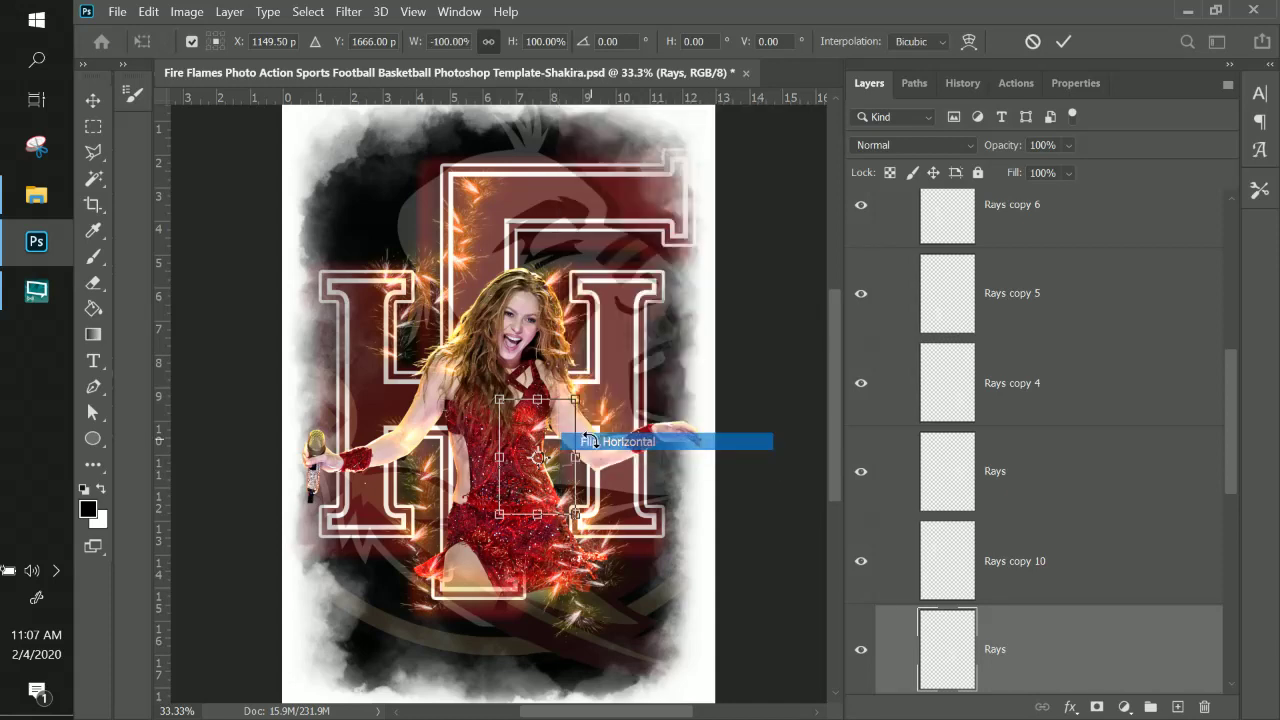
{"action": "left_click_drag", "start_coordinate": [541, 490], "coordinate": [555, 494]}
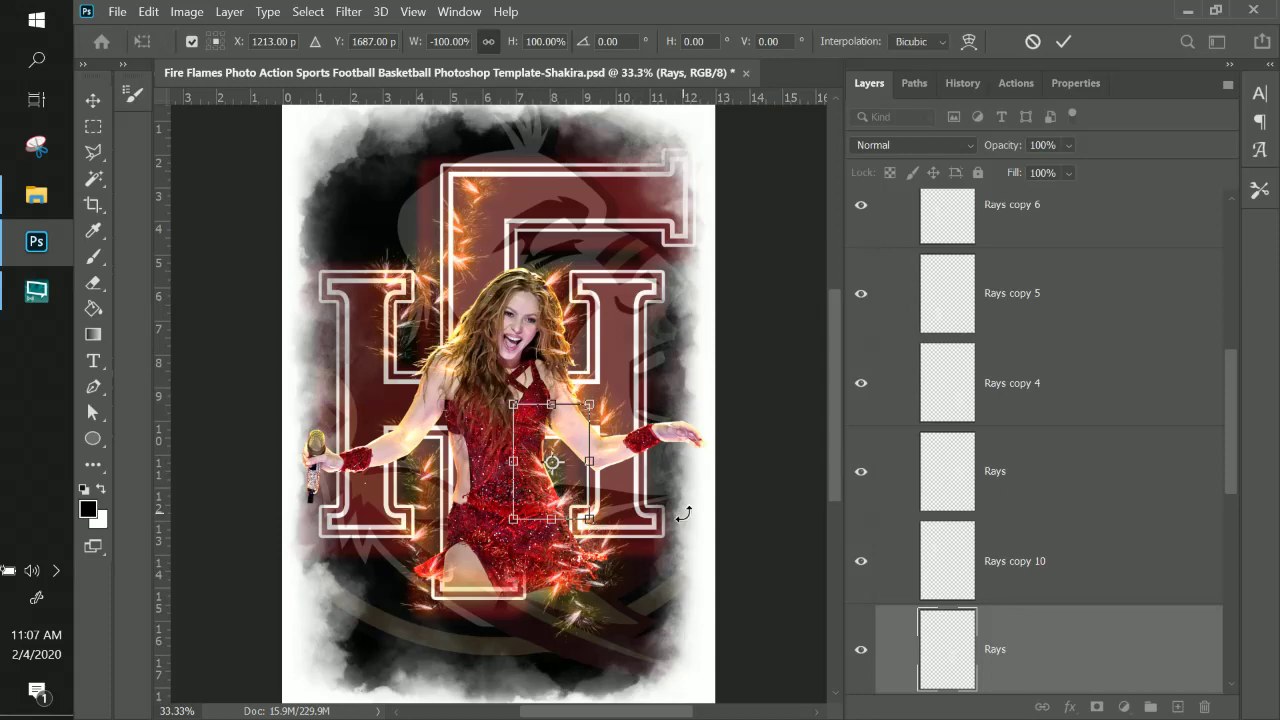
{"action": "right_click", "coordinate": [463, 258]}
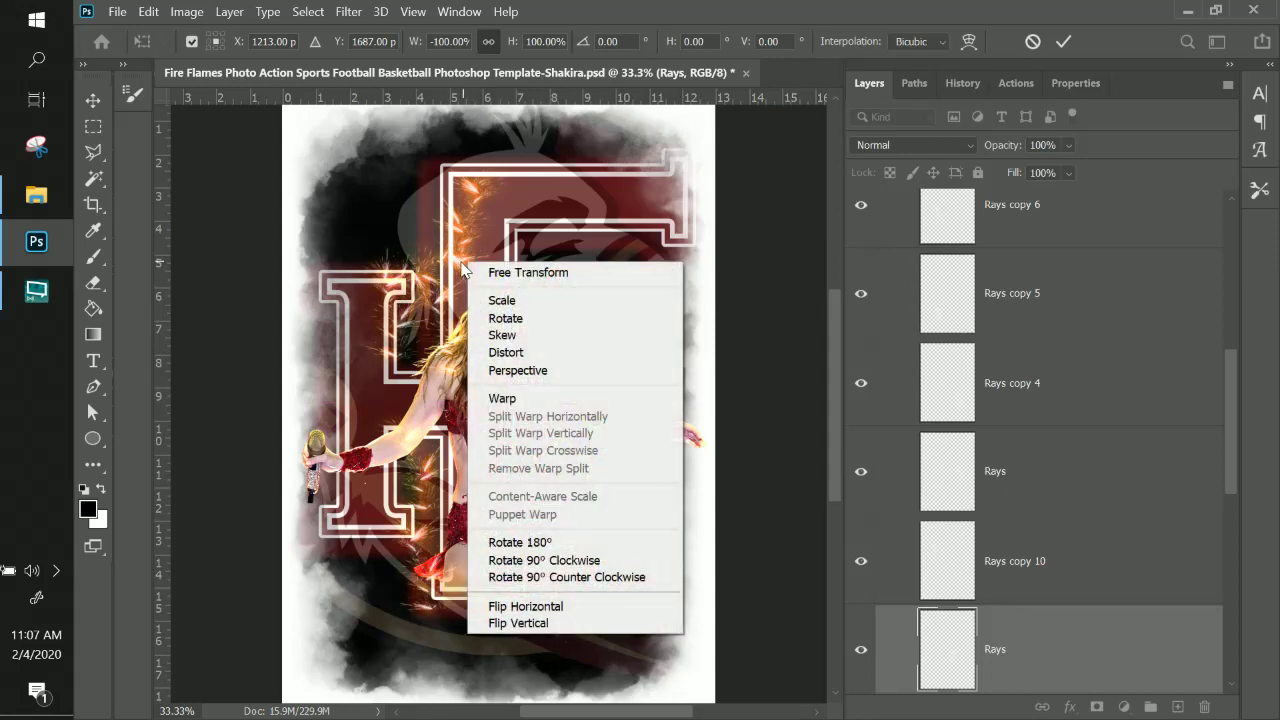
{"action": "right_click", "coordinate": [461, 261]}
{"action": "key", "text": "Return"}
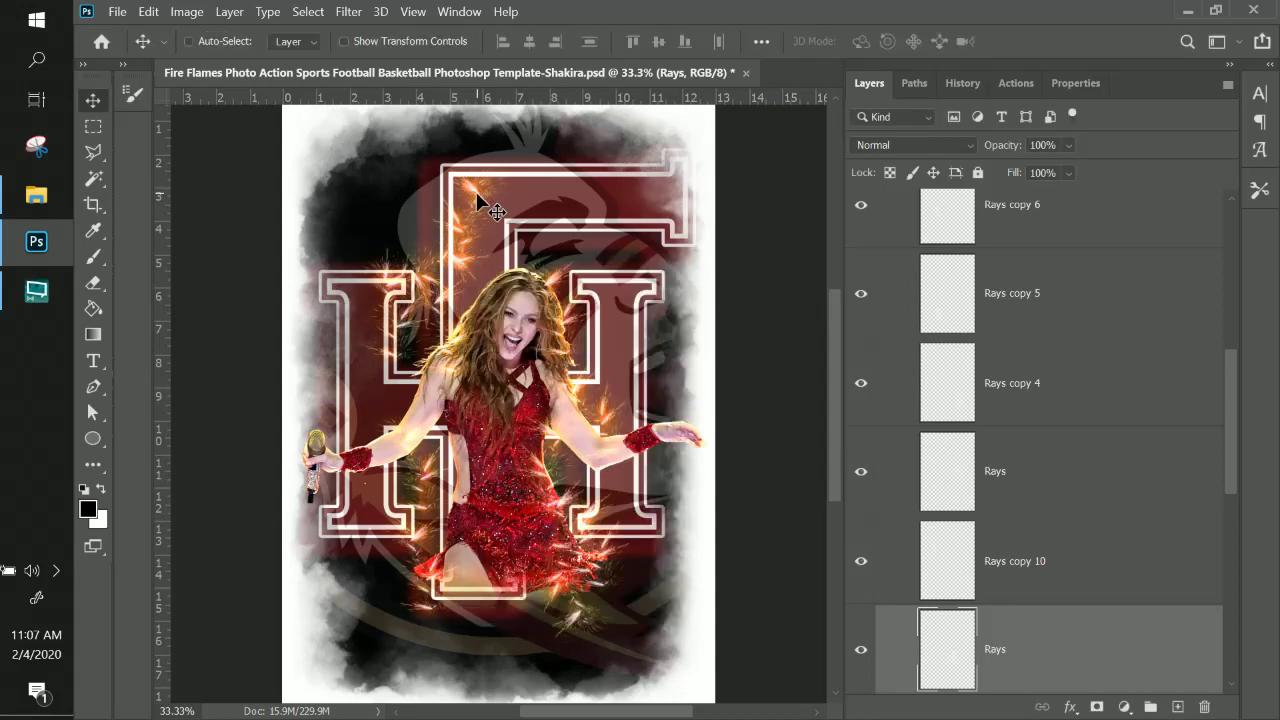
- Move the Rays copy 9 spark down to the upper-left edge of the hair and rotate it about 32°
{"action": "right_click", "coordinate": [478, 197]}
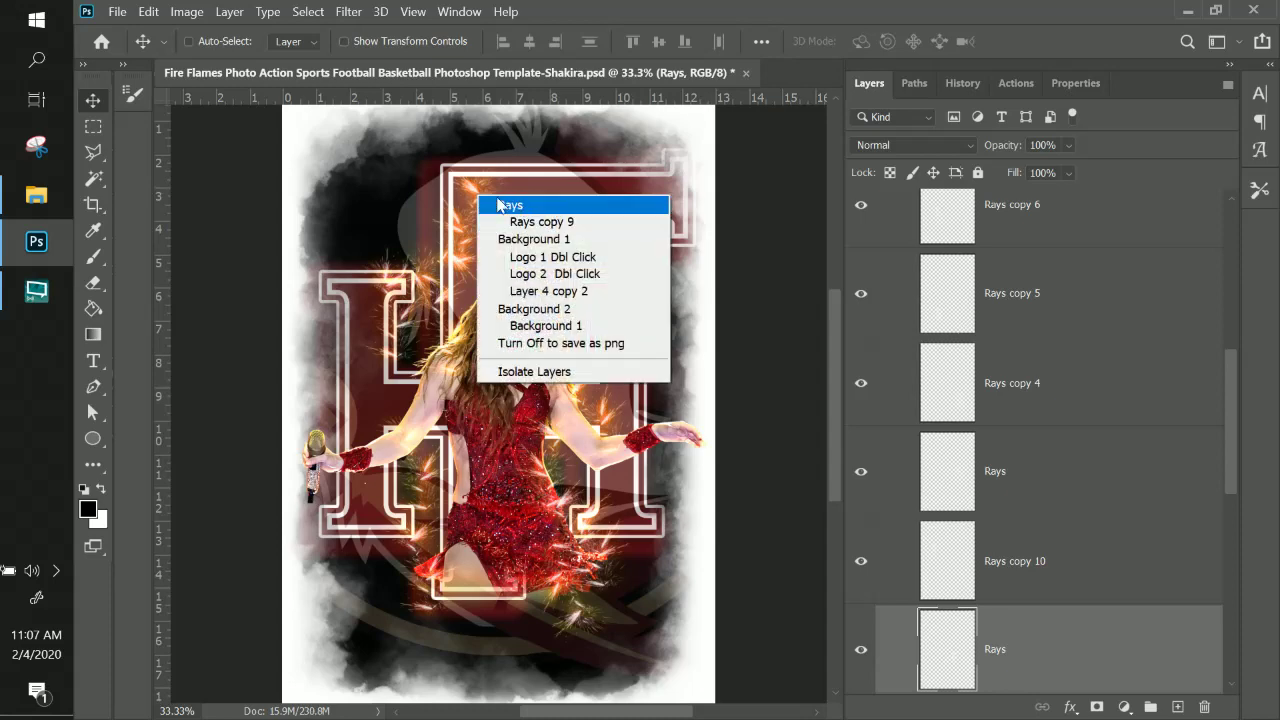
{"action": "left_click", "coordinate": [498, 220]}
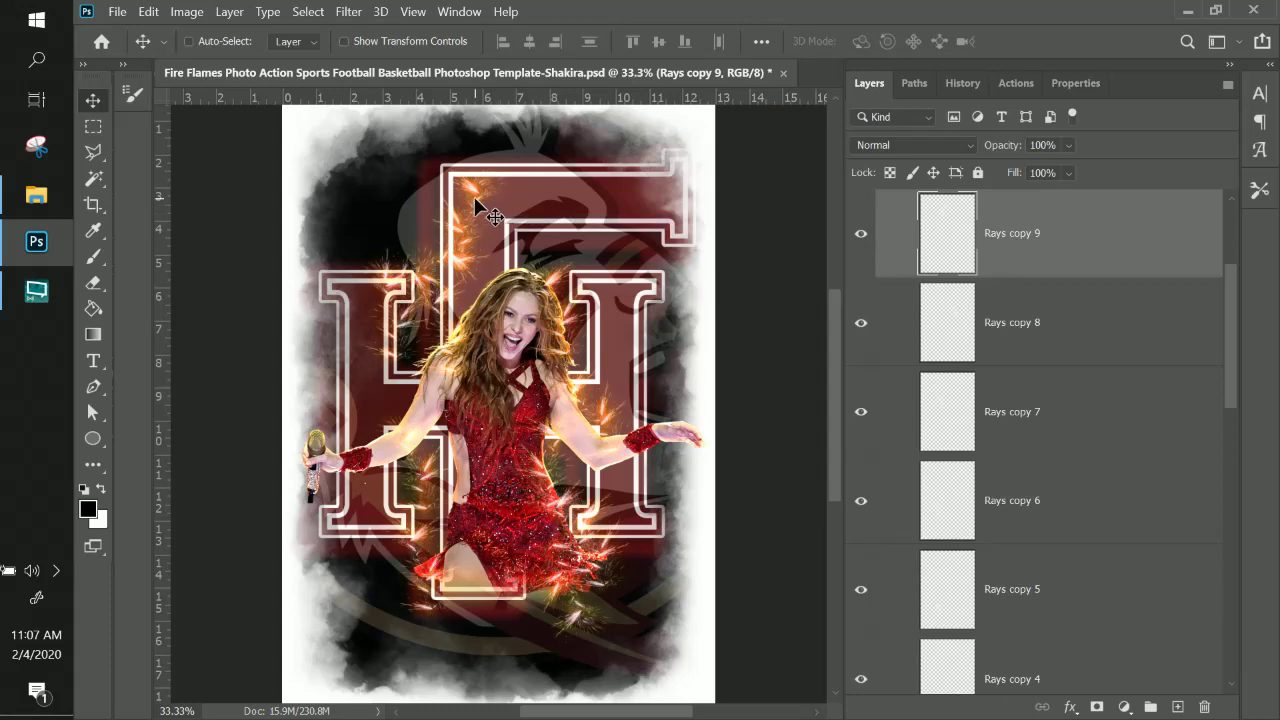
{"action": "left_click_drag", "start_coordinate": [474, 196], "coordinate": [500, 284]}
{"action": "key", "text": "ctrl+t"}
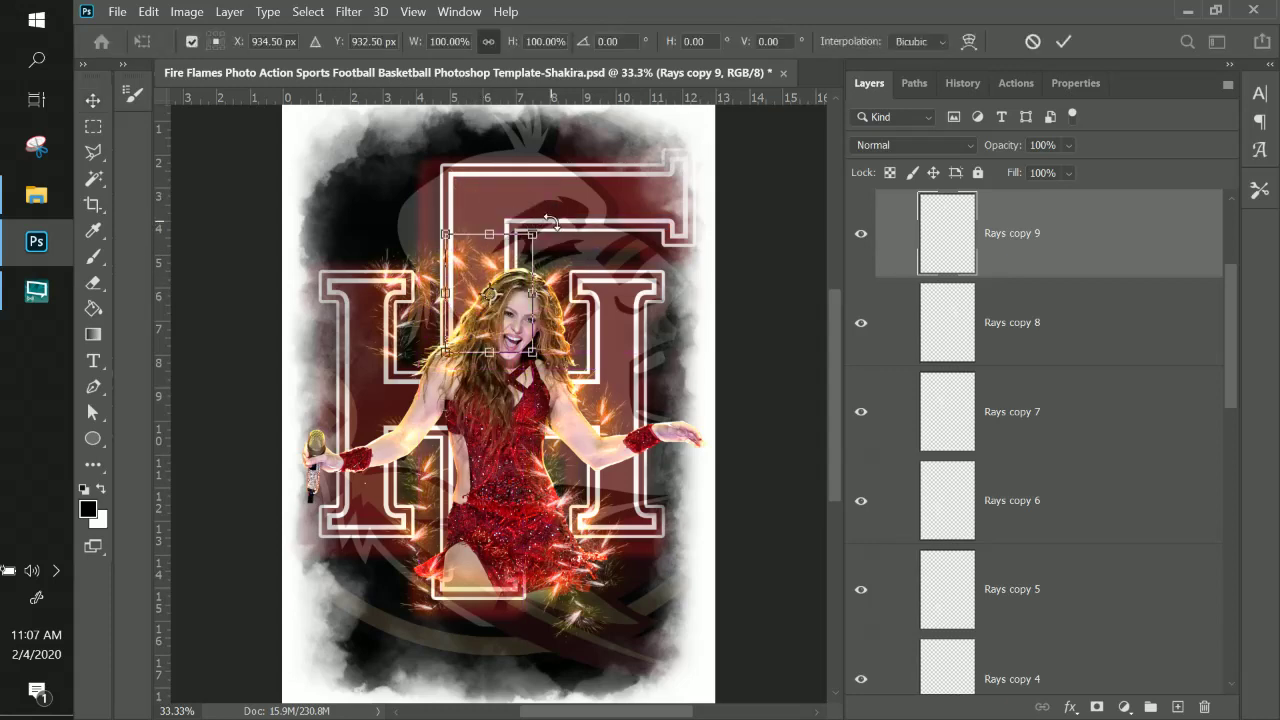
{"action": "left_click_drag", "start_coordinate": [550, 220], "coordinate": [578, 252]}
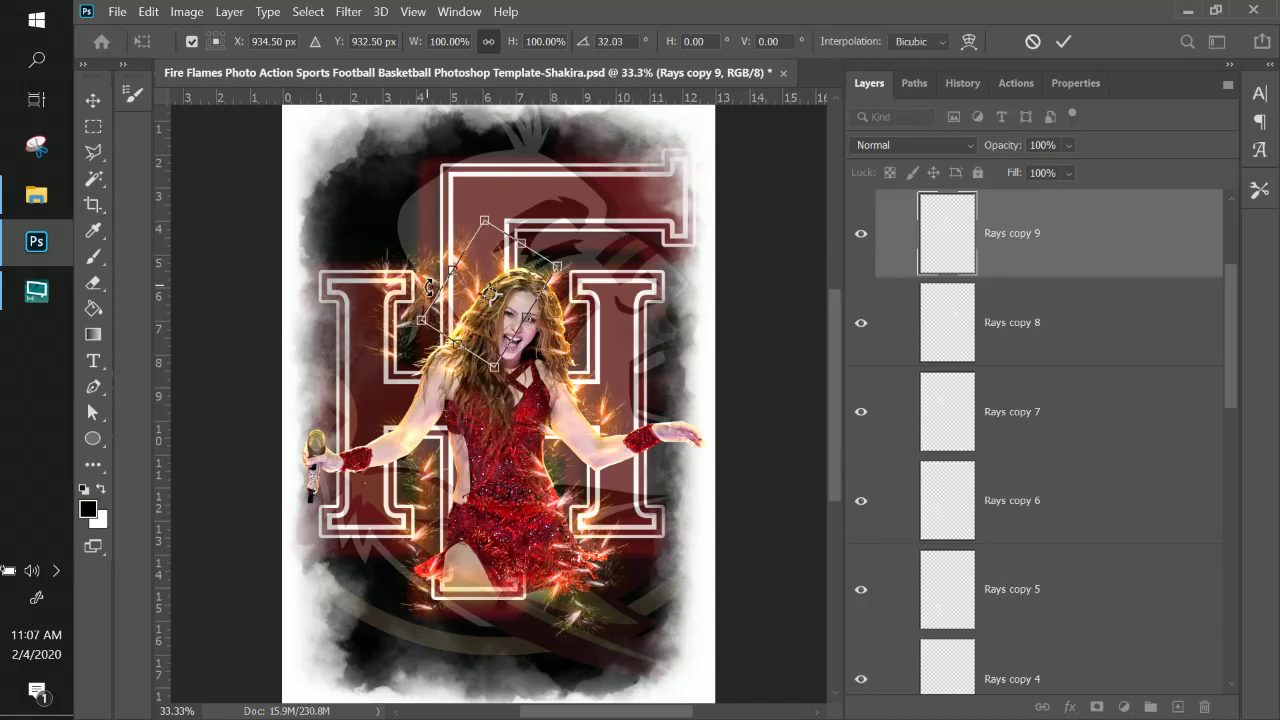
{"action": "key", "text": "Return"}
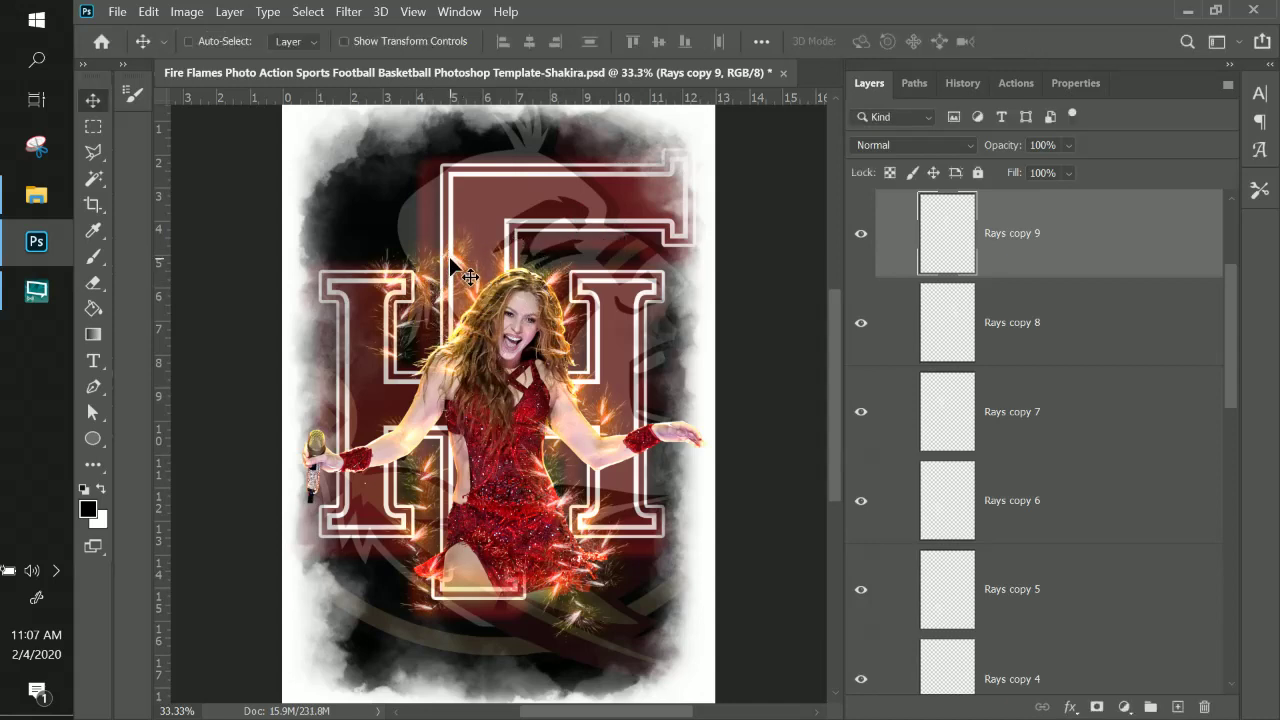
- Move the Rays copy 11 spark from above the hair down against the hair's upper-left edge
{"action": "right_click", "coordinate": [456, 262]}
{"action": "left_click", "coordinate": [491, 286]}
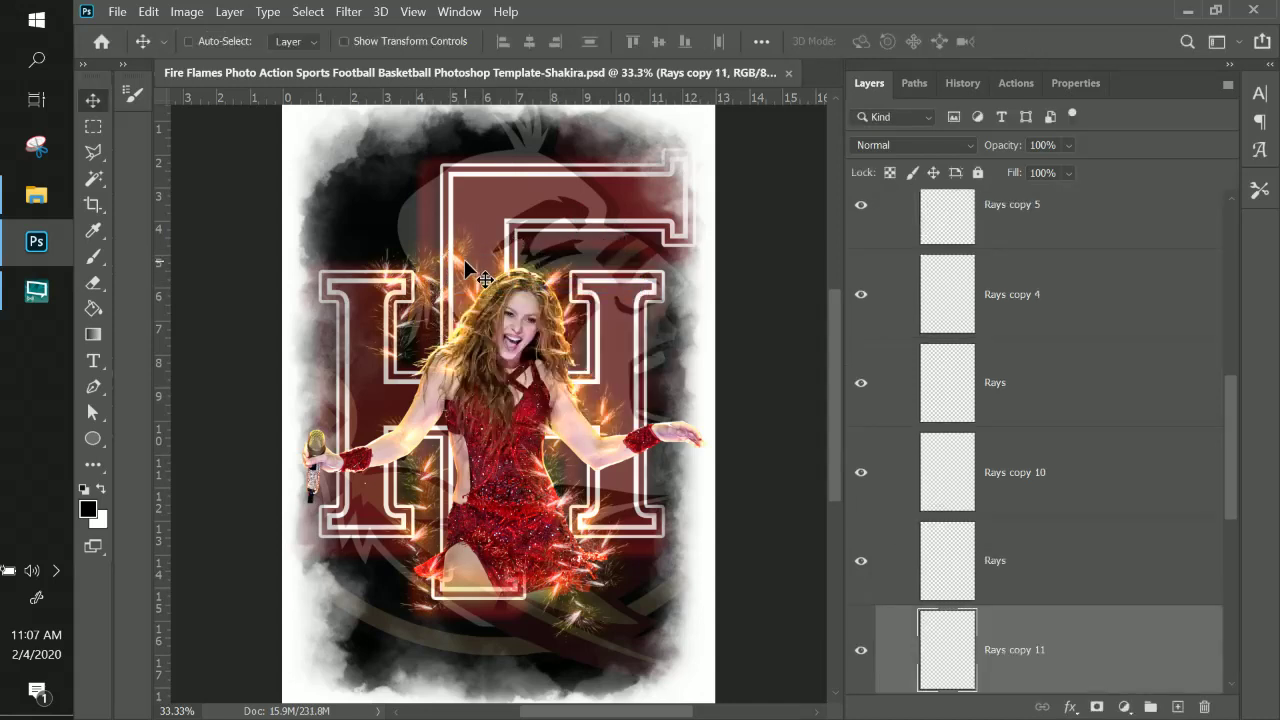
{"action": "left_click_drag", "start_coordinate": [491, 286], "coordinate": [400, 385]}
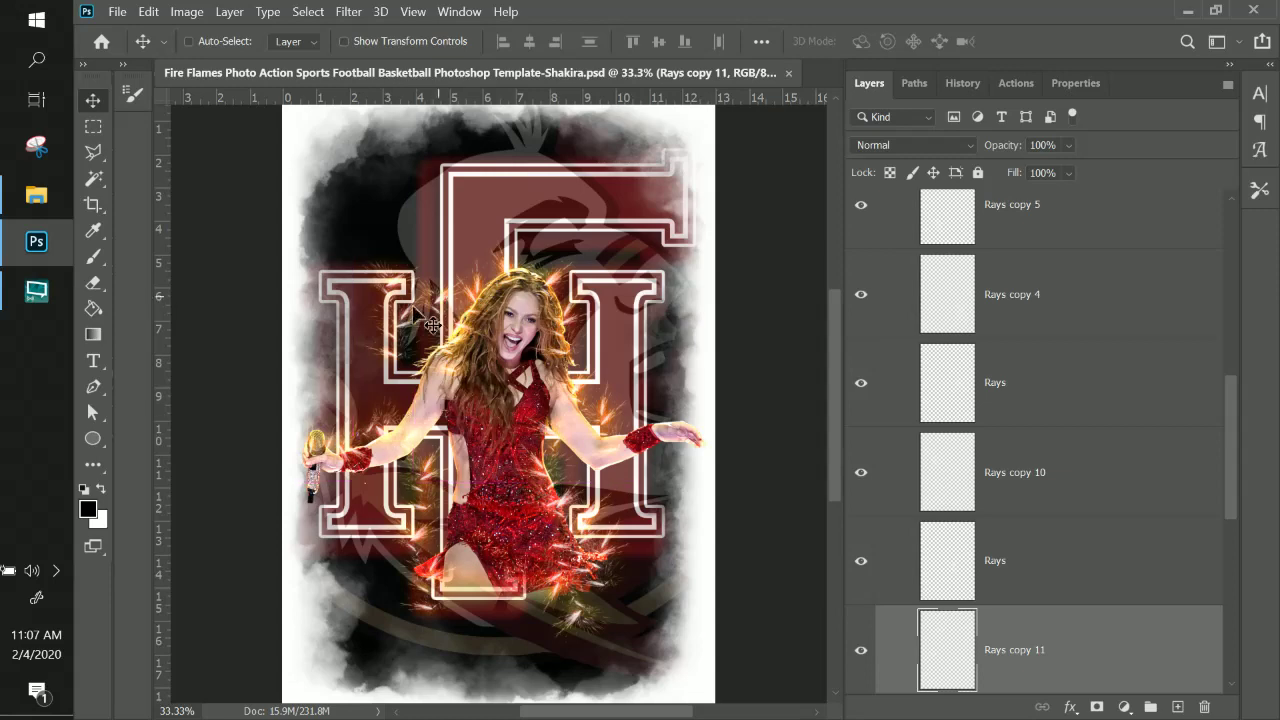
- Move the Rays copy 10 spark down to the arm holding the microphone, rotate it to follow the arm and apply the transform
{"action": "right_click", "coordinate": [405, 333]}
{"action": "left_click", "coordinate": [460, 353]}
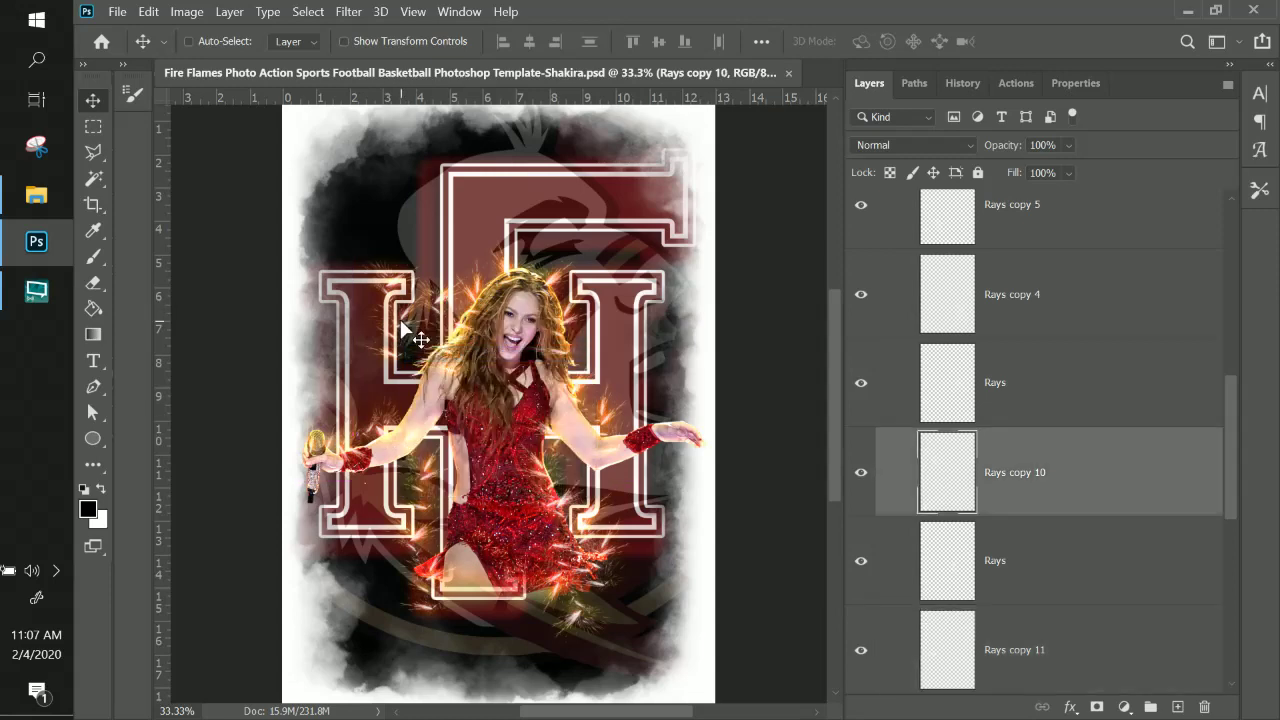
{"action": "left_click_drag", "start_coordinate": [414, 337], "coordinate": [414, 402]}
{"action": "key", "text": "ctrl+t"}
{"action": "left_click_drag", "start_coordinate": [451, 318], "coordinate": [520, 328]}
{"action": "left_click_drag", "start_coordinate": [414, 402], "coordinate": [422, 415]}
{"action": "key", "text": "Return"}
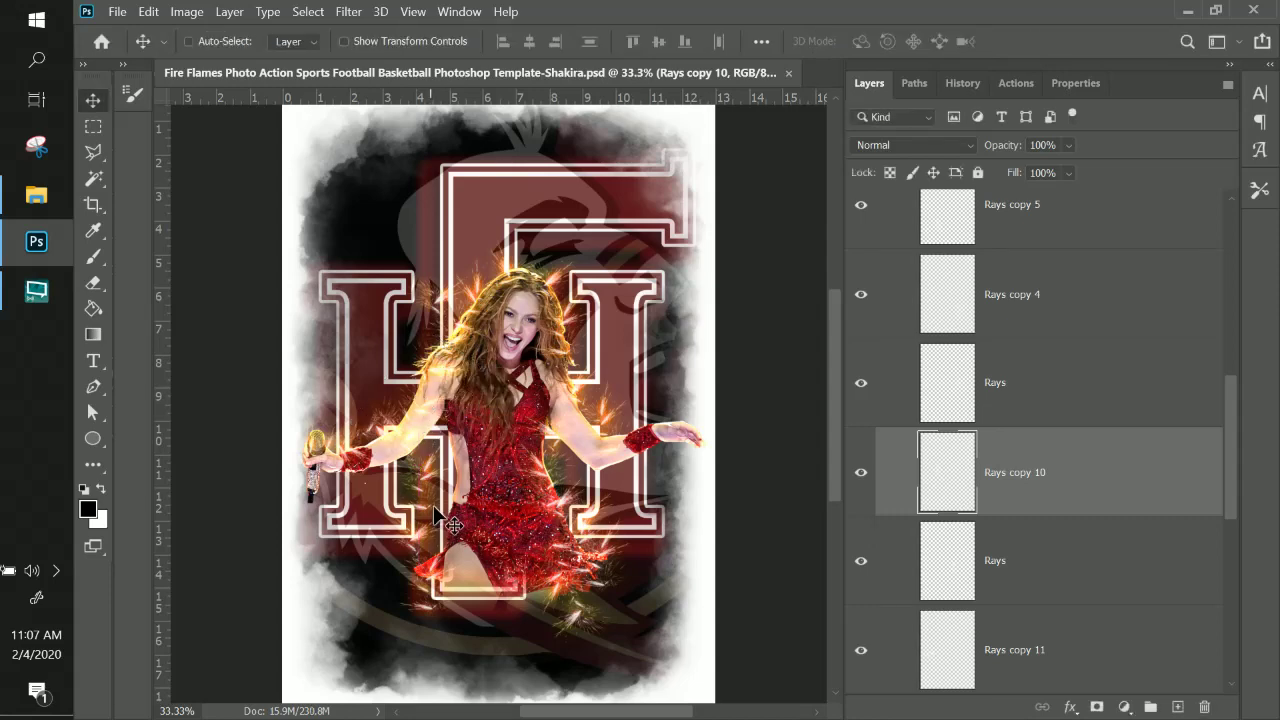
- Move the Rays copy 6 spark beside the waist about 0.89 in horizontally inward against the figure
{"action": "right_click", "coordinate": [423, 482]}
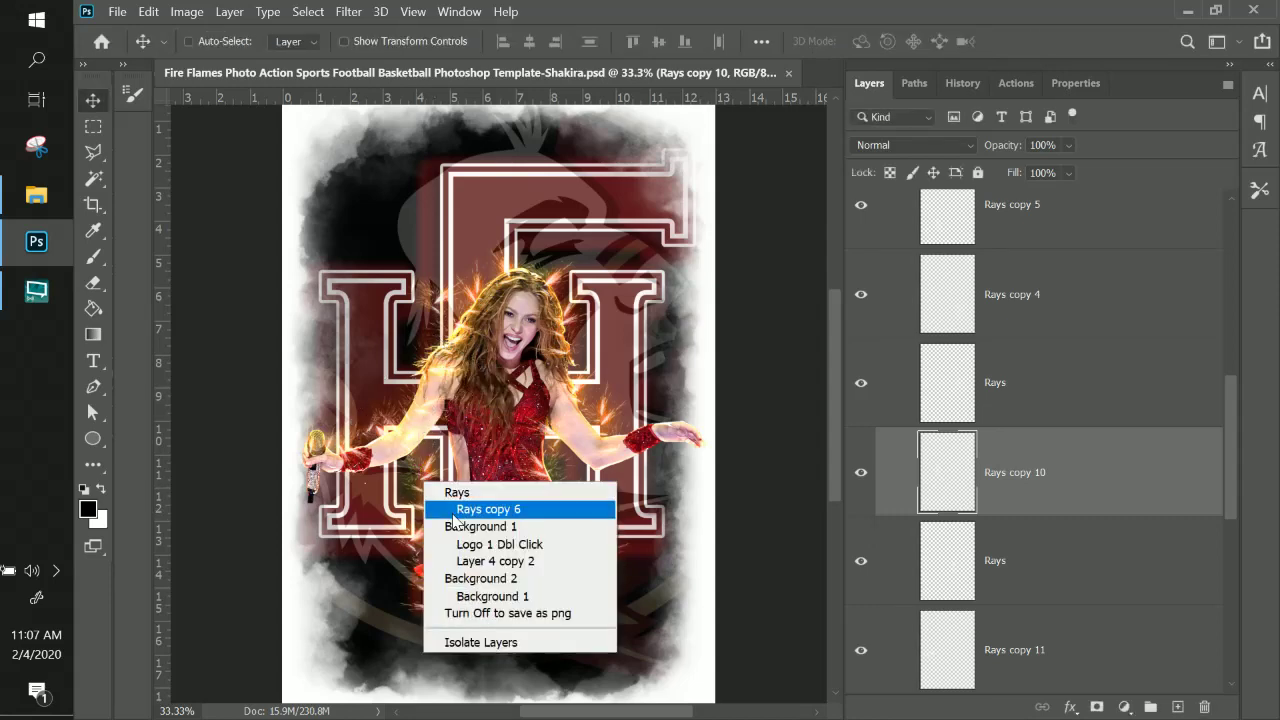
{"action": "left_click", "coordinate": [455, 508]}
{"action": "key", "text": "ctrl"}
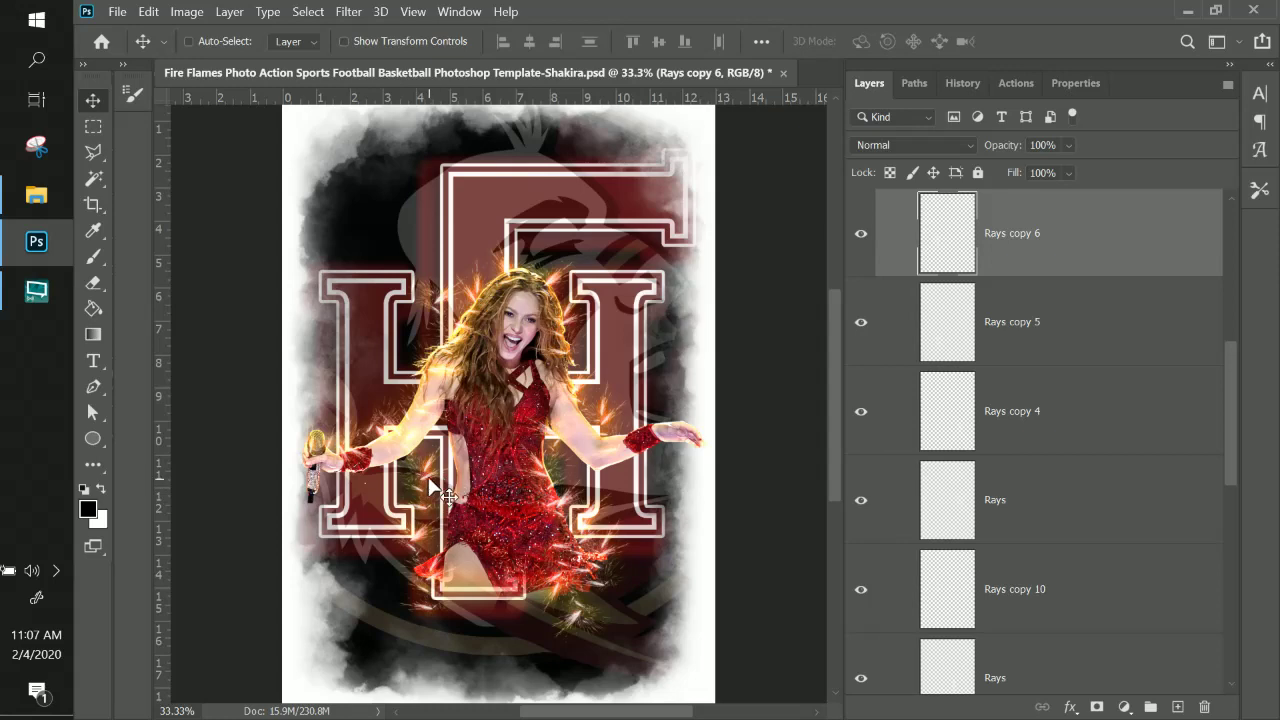
{"action": "key", "text": "ctrl"}
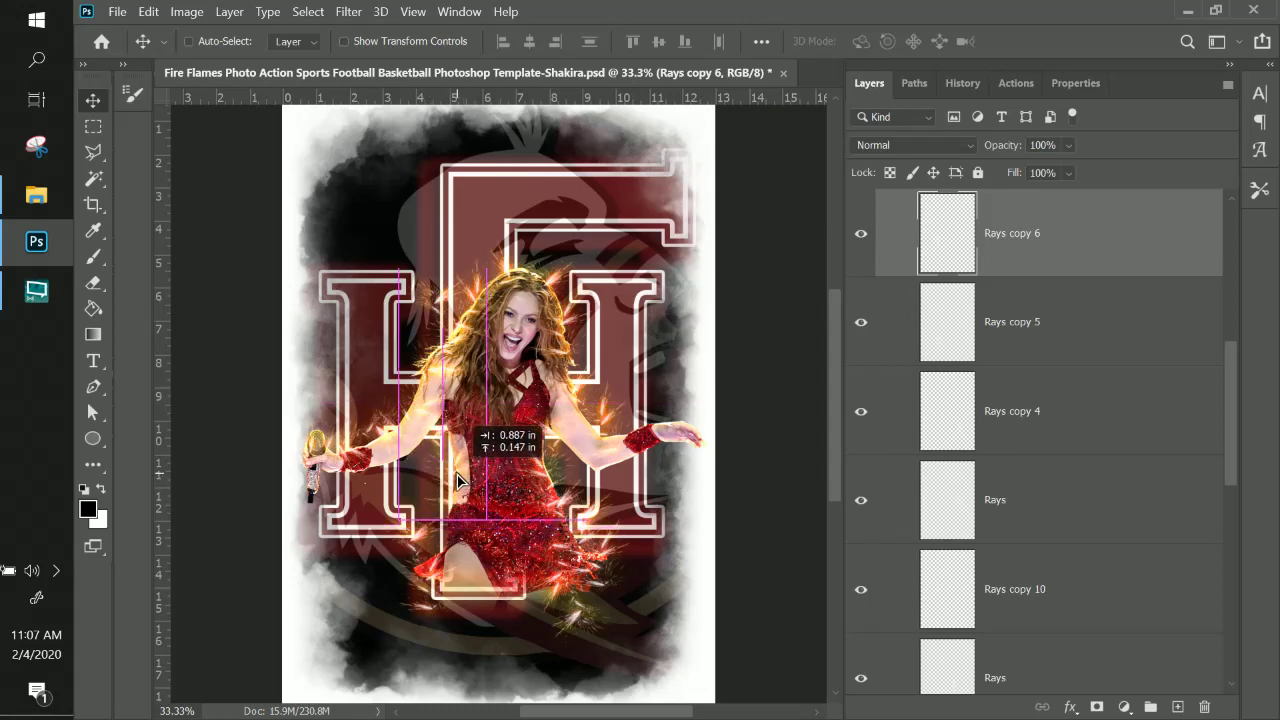
- Enlarge the Rays copy 5 spark at the dress's lower-left edge to about 129%, rotate it 22.4° and fit it against the dress
{"action": "right_click", "coordinate": [422, 540]}
{"action": "left_click", "coordinate": [445, 561]}
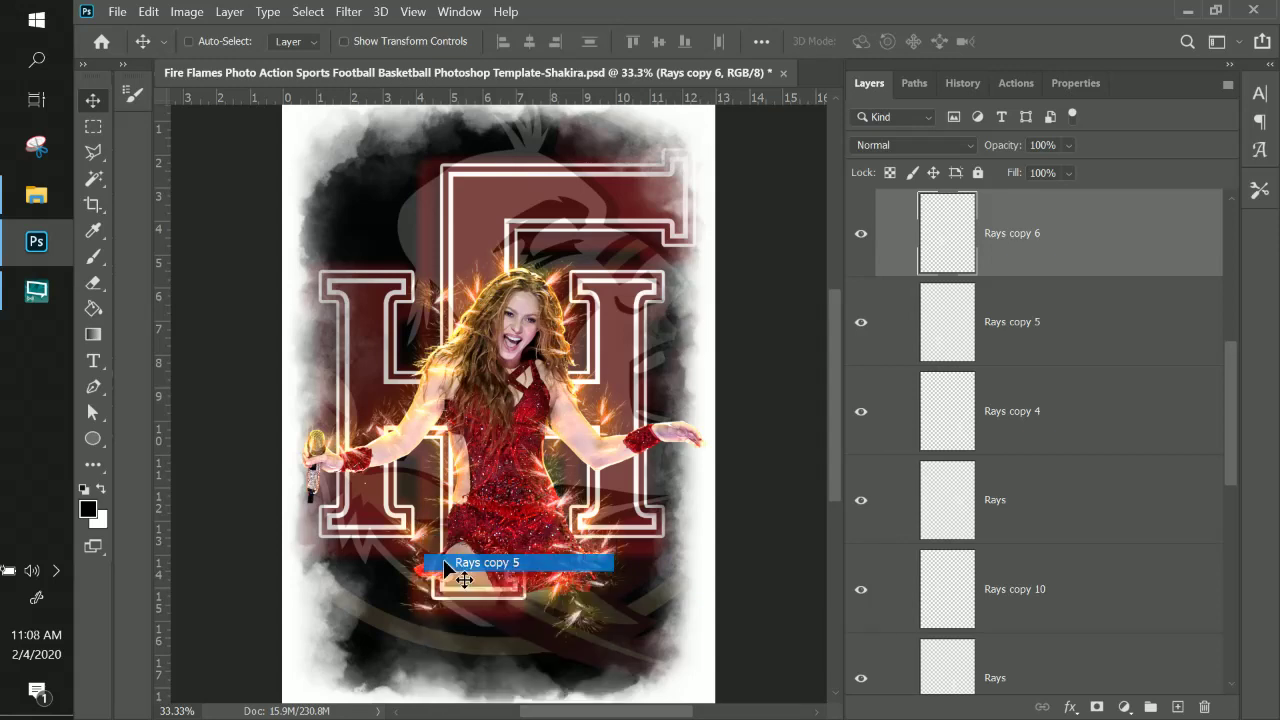
{"action": "key", "text": "ctrl+t"}
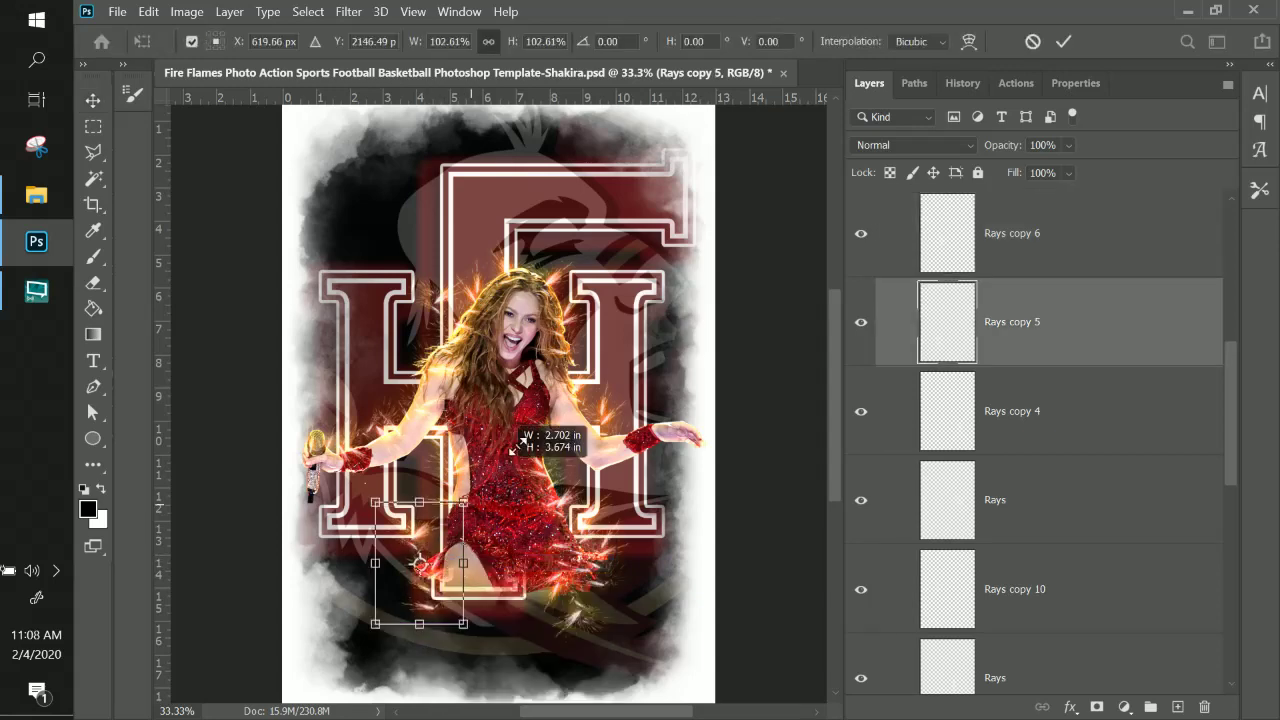
{"action": "left_click_drag", "start_coordinate": [457, 514], "coordinate": [542, 494]}
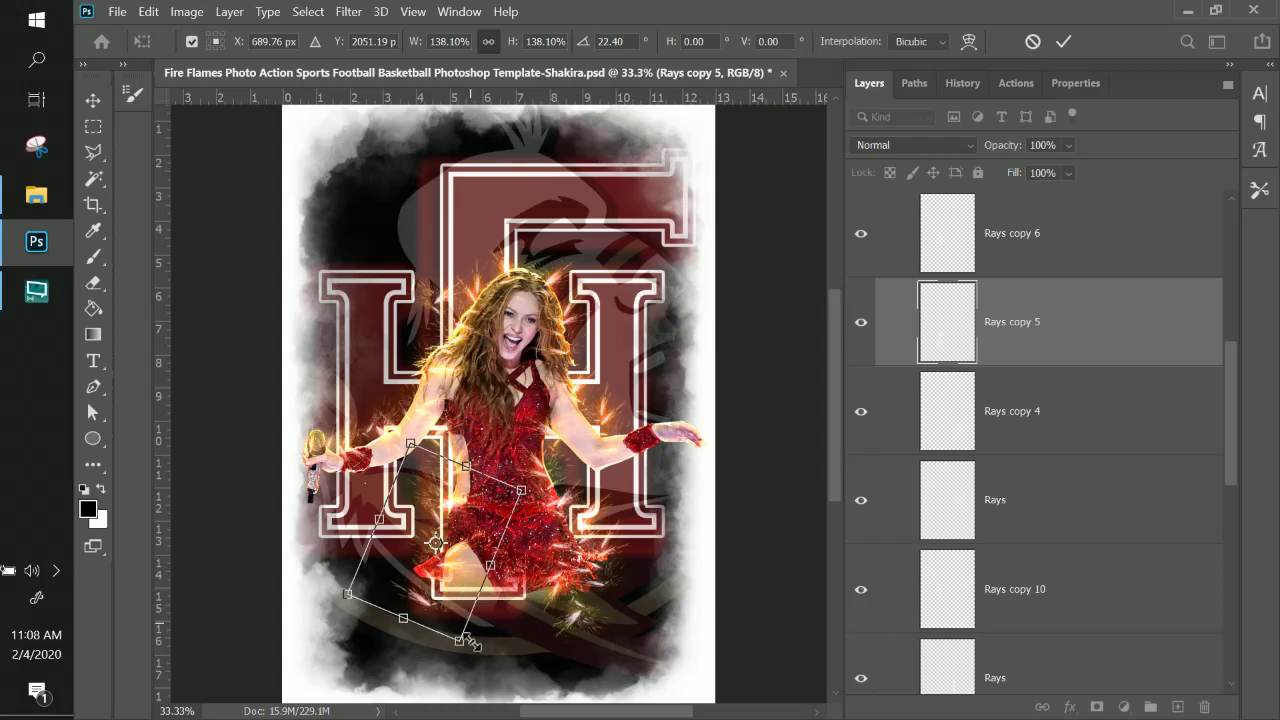
{"action": "left_click_drag", "start_coordinate": [472, 646], "coordinate": [470, 634]}
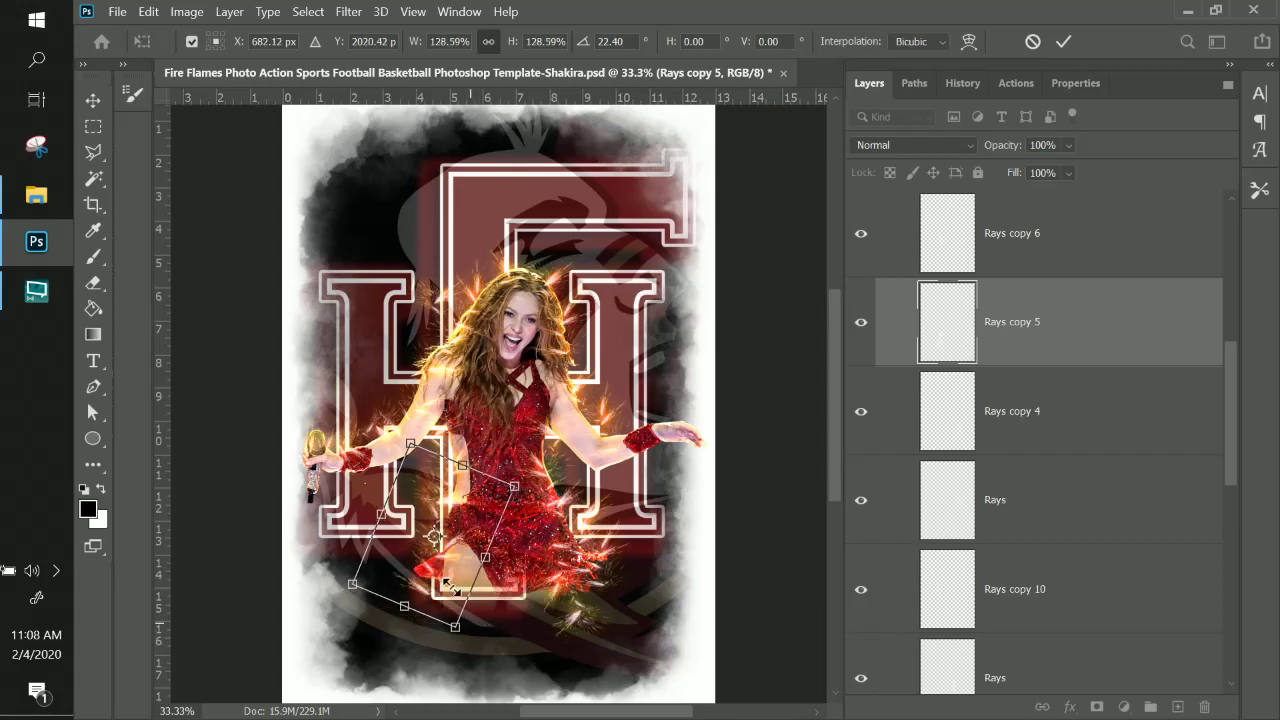
{"action": "left_click_drag", "start_coordinate": [452, 577], "coordinate": [464, 574]}
{"action": "key", "text": "Return"}
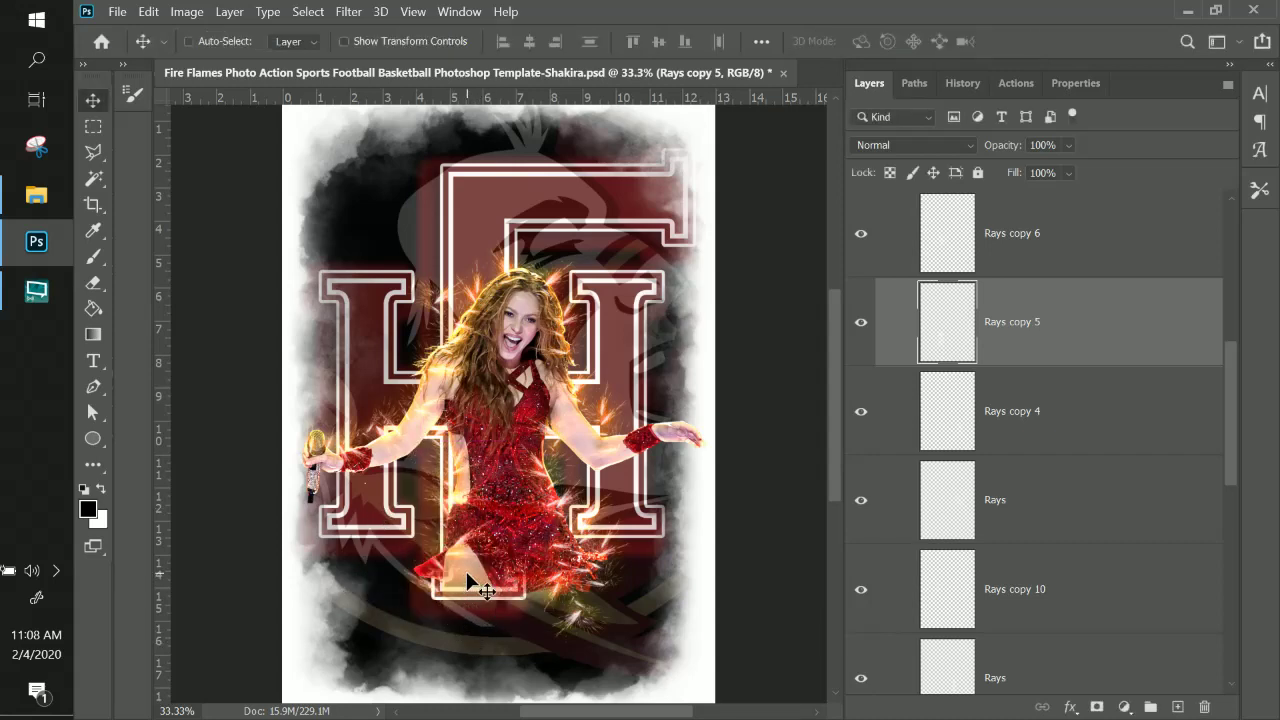
- Move the Rays spark below the dress up to the hem, rotate it about -85.5°, adjust its size and apply the transform
{"action": "right_click", "coordinate": [575, 622]}
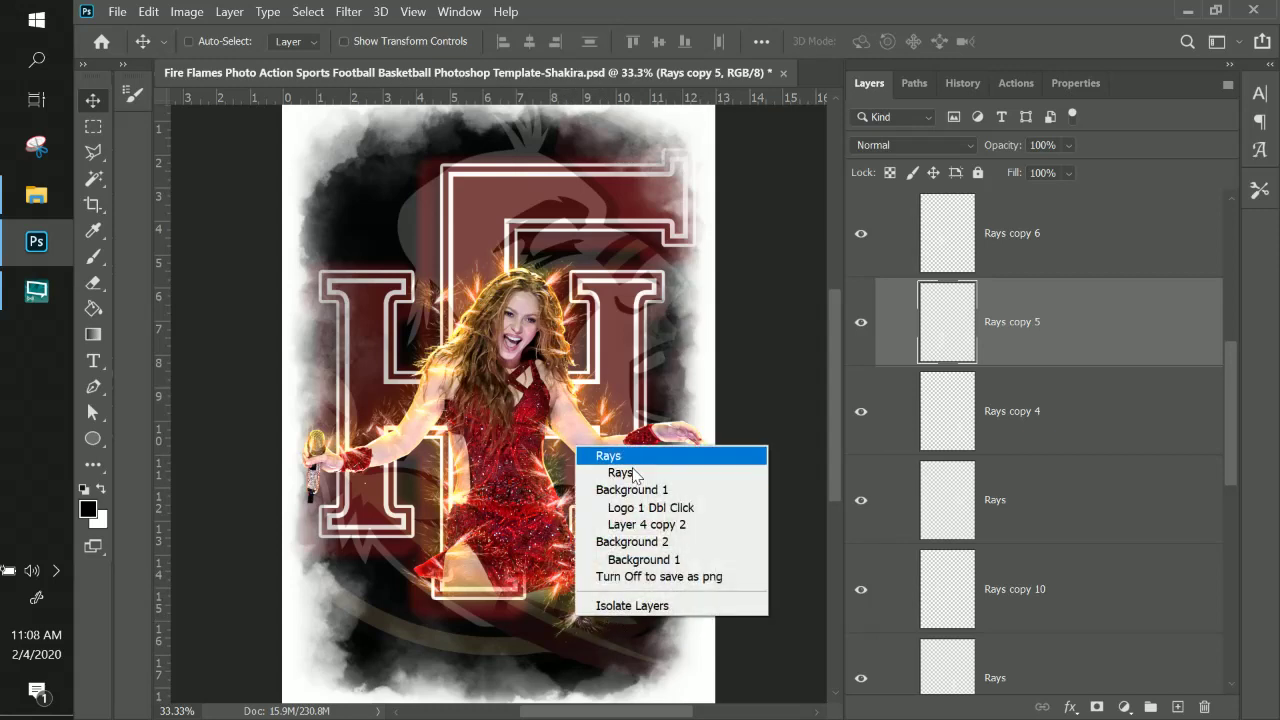
{"action": "left_click", "coordinate": [612, 456]}
{"action": "left_click_drag", "start_coordinate": [567, 615], "coordinate": [458, 612]}
{"action": "key", "text": "ctrl+t"}
{"action": "left_click_drag", "start_coordinate": [583, 520], "coordinate": [458, 518]}
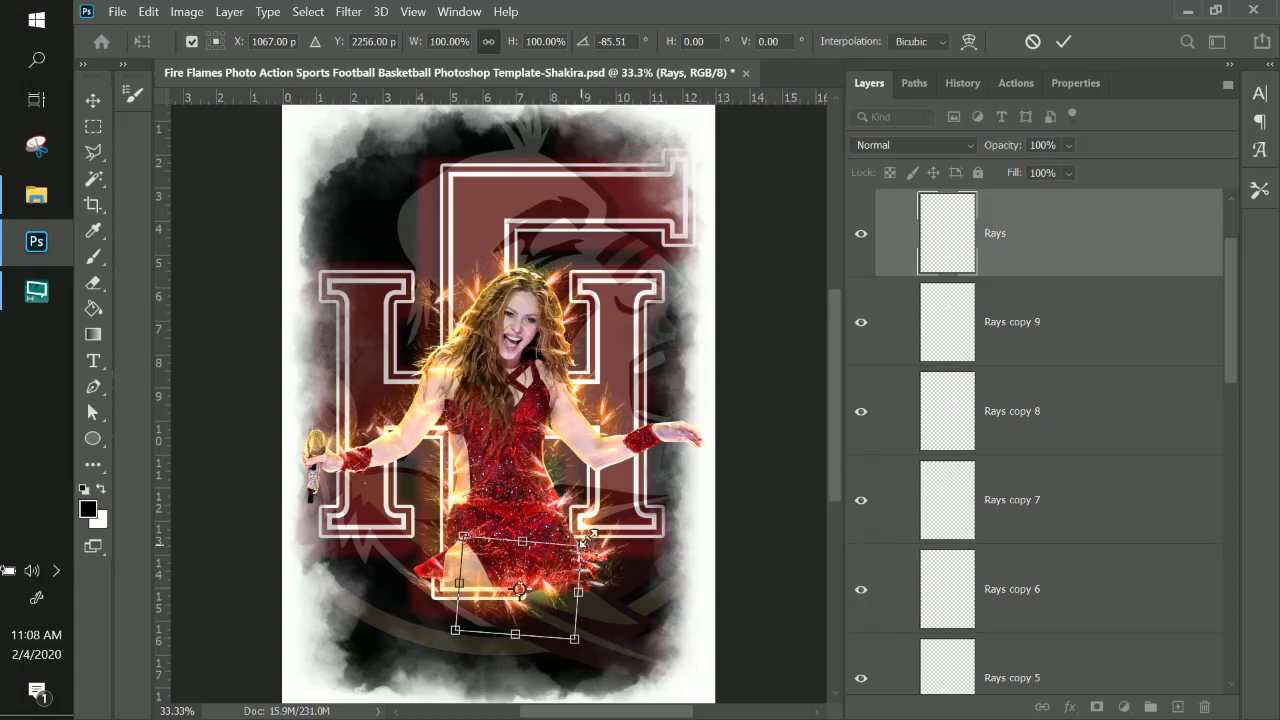
{"action": "left_click_drag", "start_coordinate": [583, 540], "coordinate": [629, 510]}
{"action": "left_click_drag", "start_coordinate": [574, 587], "coordinate": [537, 600]}
{"action": "left_click_drag", "start_coordinate": [588, 528], "coordinate": [644, 500]}
{"action": "key", "text": "Return"}
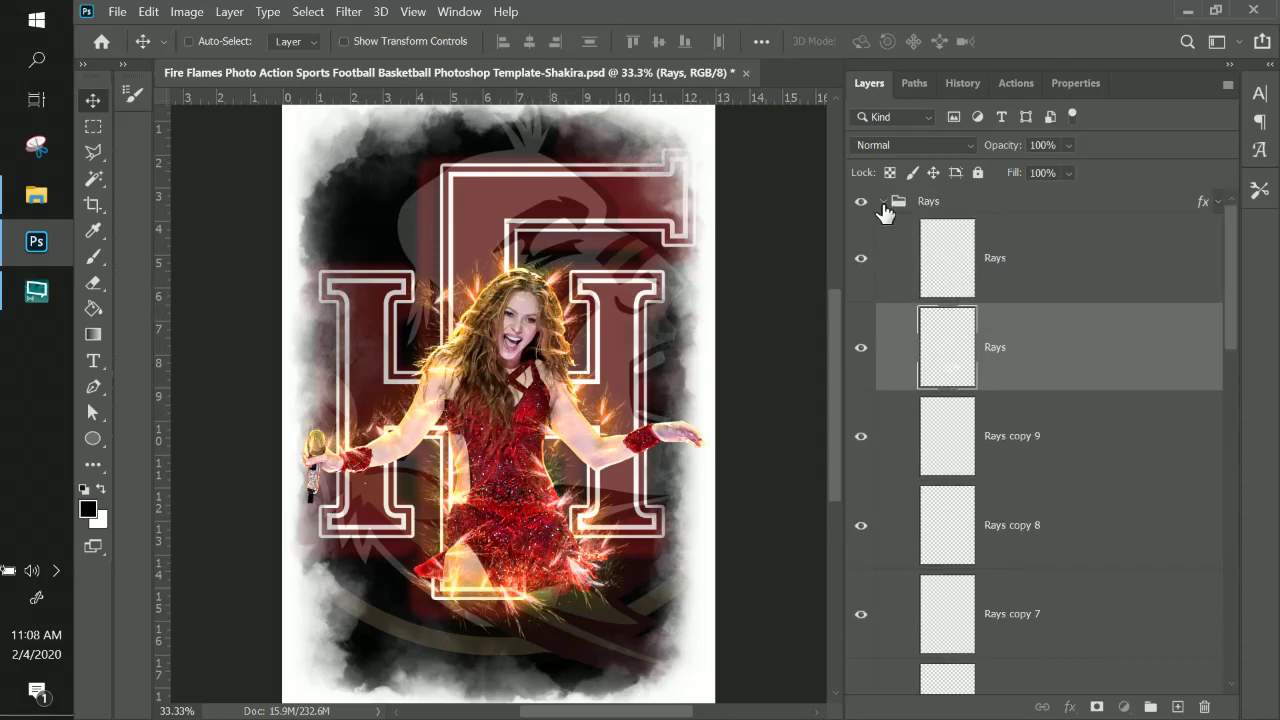
- Collapse and hide the Rays group, show the Sparks group and raise its opacity to 100%
{"action": "left_click", "coordinate": [882, 203]}
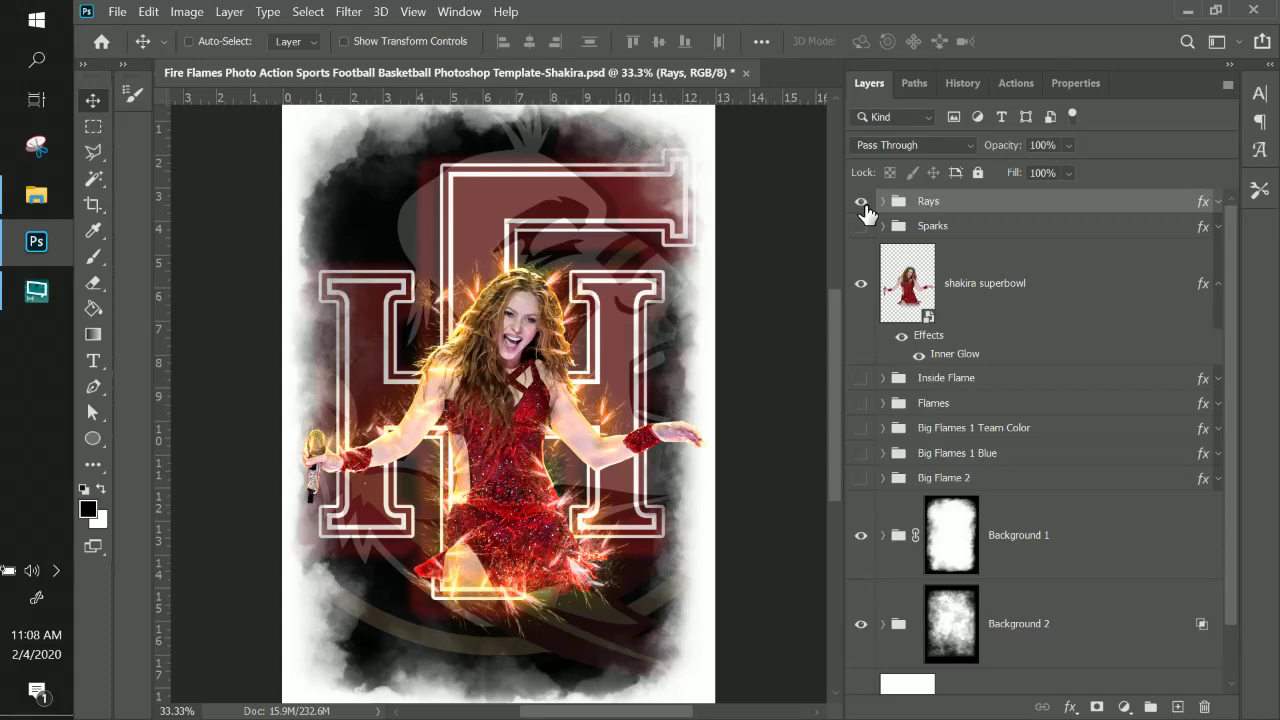
{"action": "left_click", "coordinate": [861, 203]}
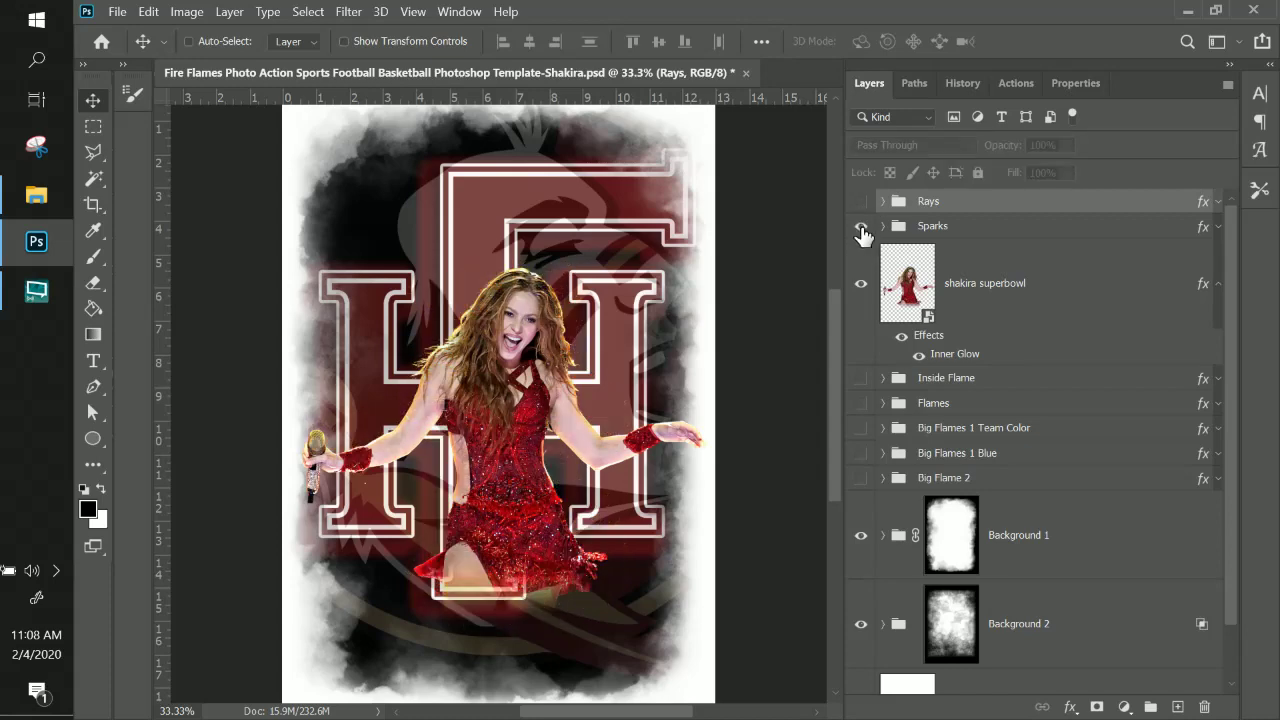
{"action": "left_click", "coordinate": [861, 228]}
{"action": "left_click", "coordinate": [948, 228]}
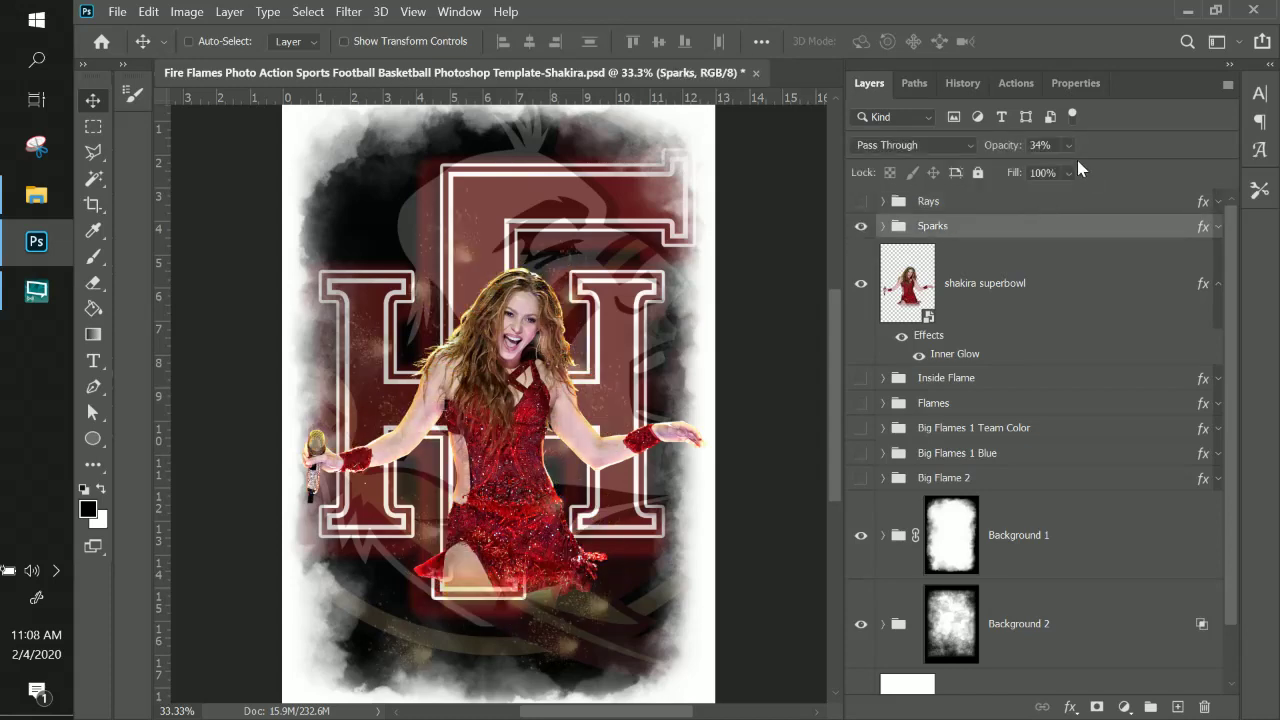
{"action": "left_click_drag", "start_coordinate": [1089, 166], "coordinate": [1179, 169]}
{"action": "left_click", "coordinate": [988, 241]}
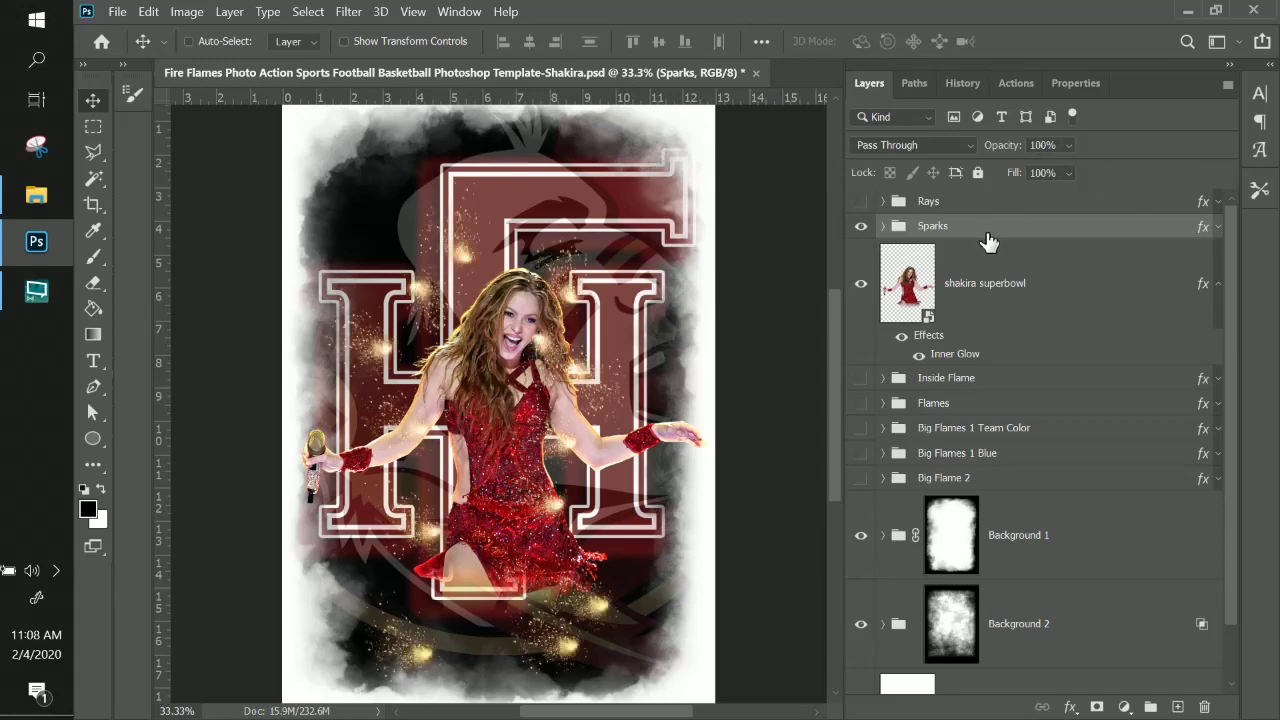
- Move the Sparks copy 3 spark to the top of the hair and the Sparks copy 2 spark to the hair's left edge
{"action": "right_click", "coordinate": [470, 265]}
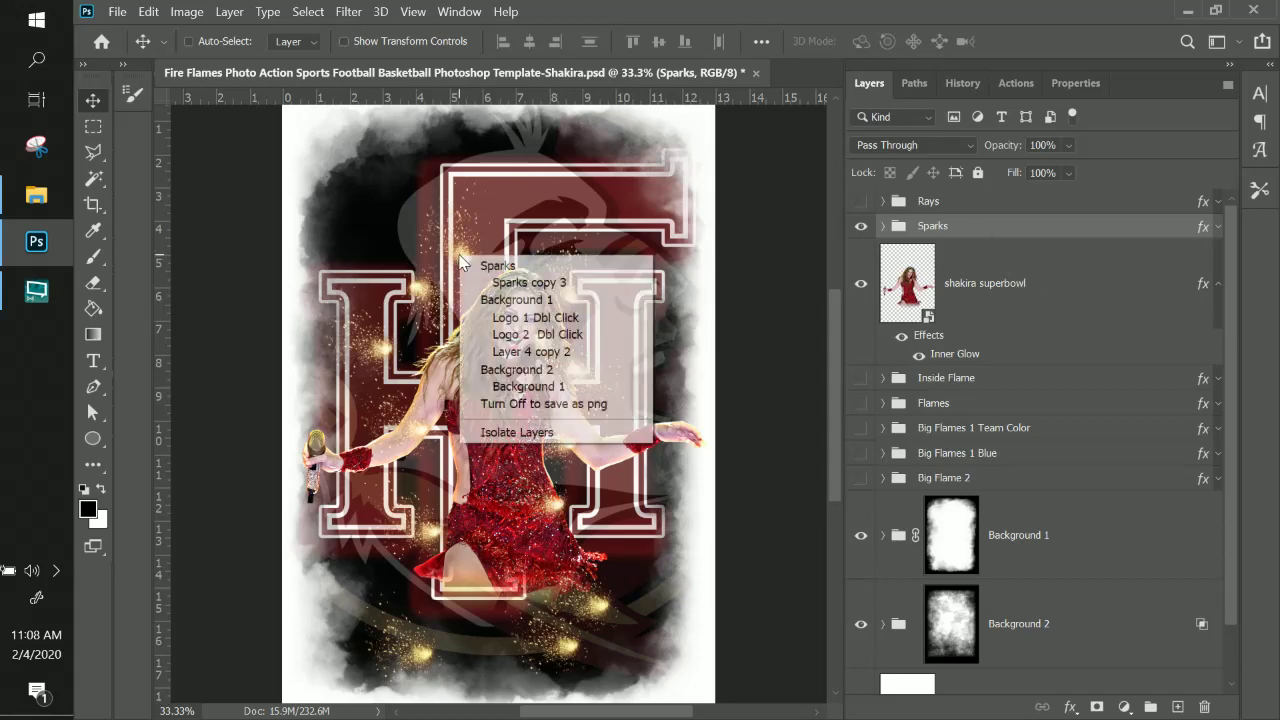
{"action": "left_click", "coordinate": [490, 283]}
{"action": "left_click_drag", "start_coordinate": [460, 268], "coordinate": [496, 290]}
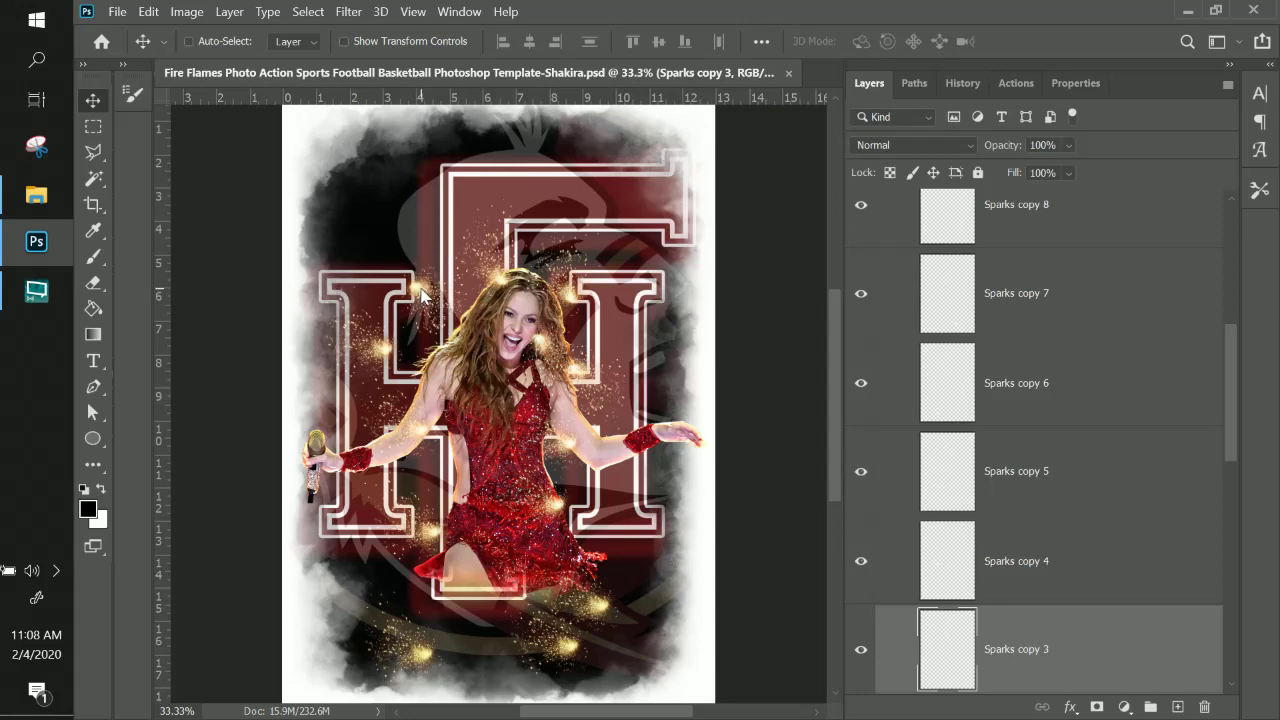
{"action": "right_click", "coordinate": [420, 295]}
{"action": "left_click", "coordinate": [471, 311]}
{"action": "left_click_drag", "start_coordinate": [423, 303], "coordinate": [467, 336]}
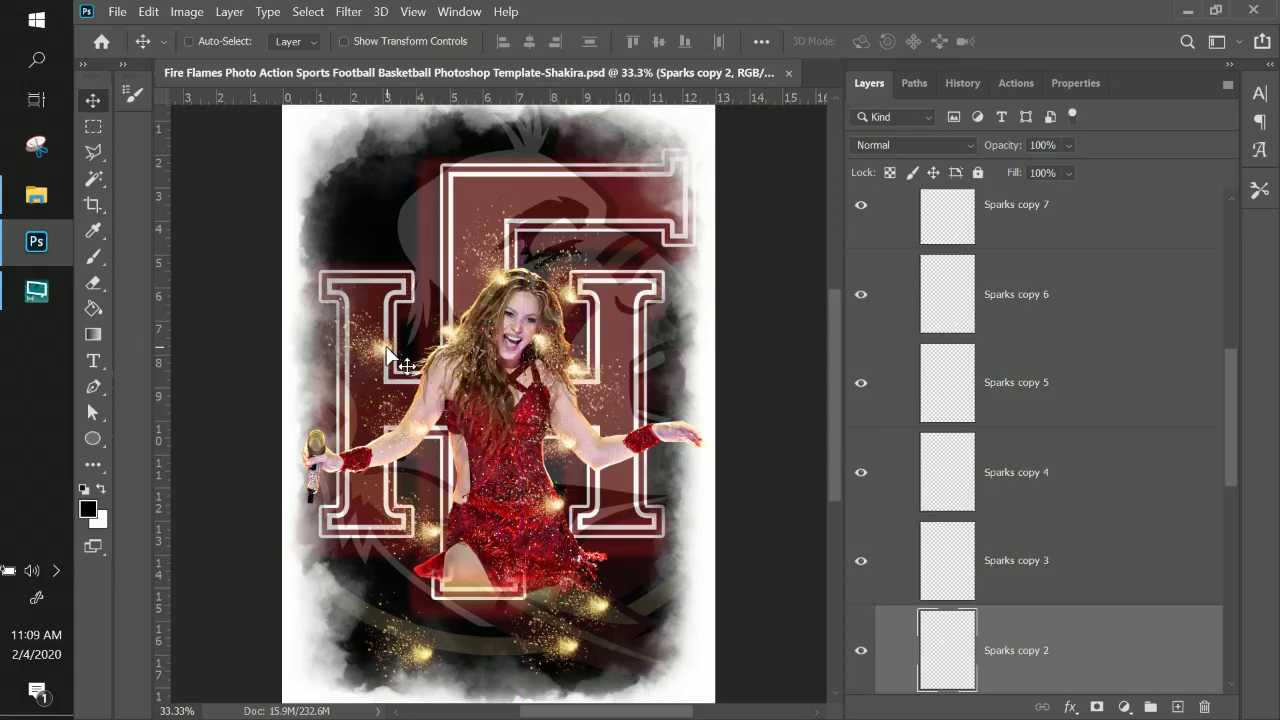
- Move the Sparks copy 11 spark to the left-hand shoulder and the Sparks copy 4 spark up along the upper arm
{"action": "right_click", "coordinate": [405, 365]}
{"action": "left_click", "coordinate": [440, 370]}
{"action": "left_click_drag", "start_coordinate": [396, 359], "coordinate": [425, 380]}
{"action": "right_click", "coordinate": [420, 440]}
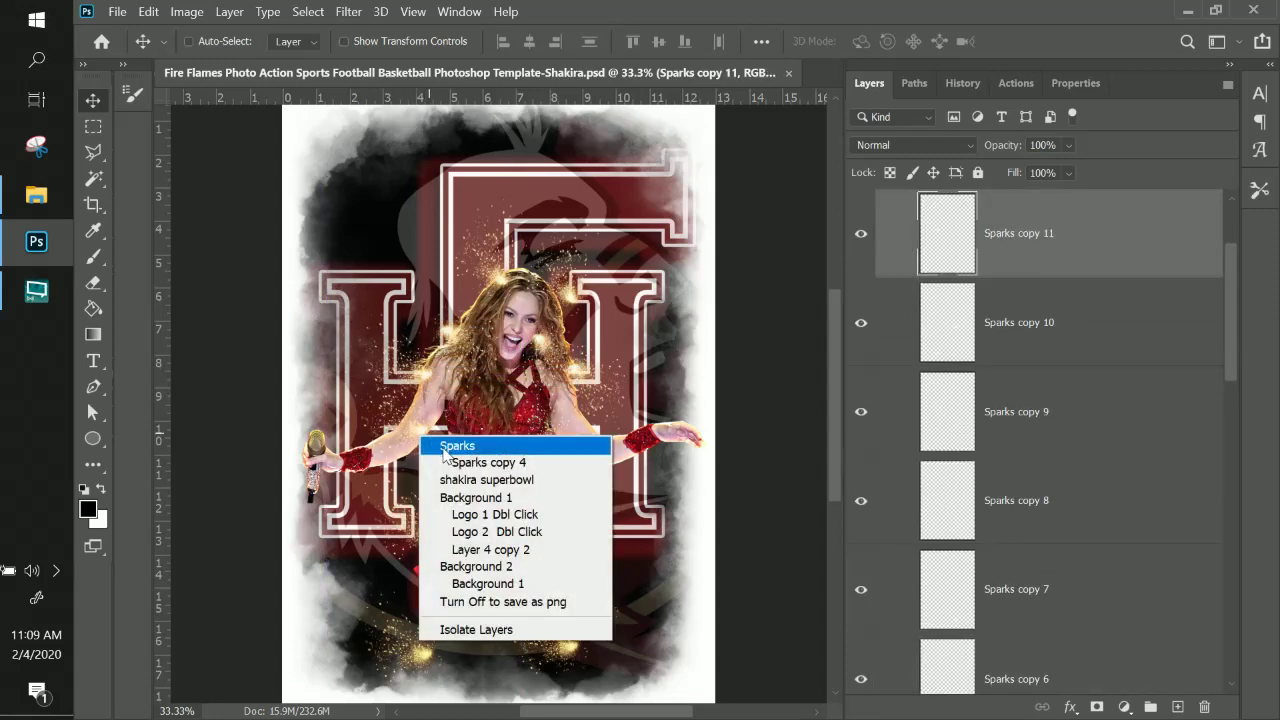
{"action": "left_click", "coordinate": [445, 462]}
{"action": "left_click_drag", "start_coordinate": [445, 462], "coordinate": [444, 424]}
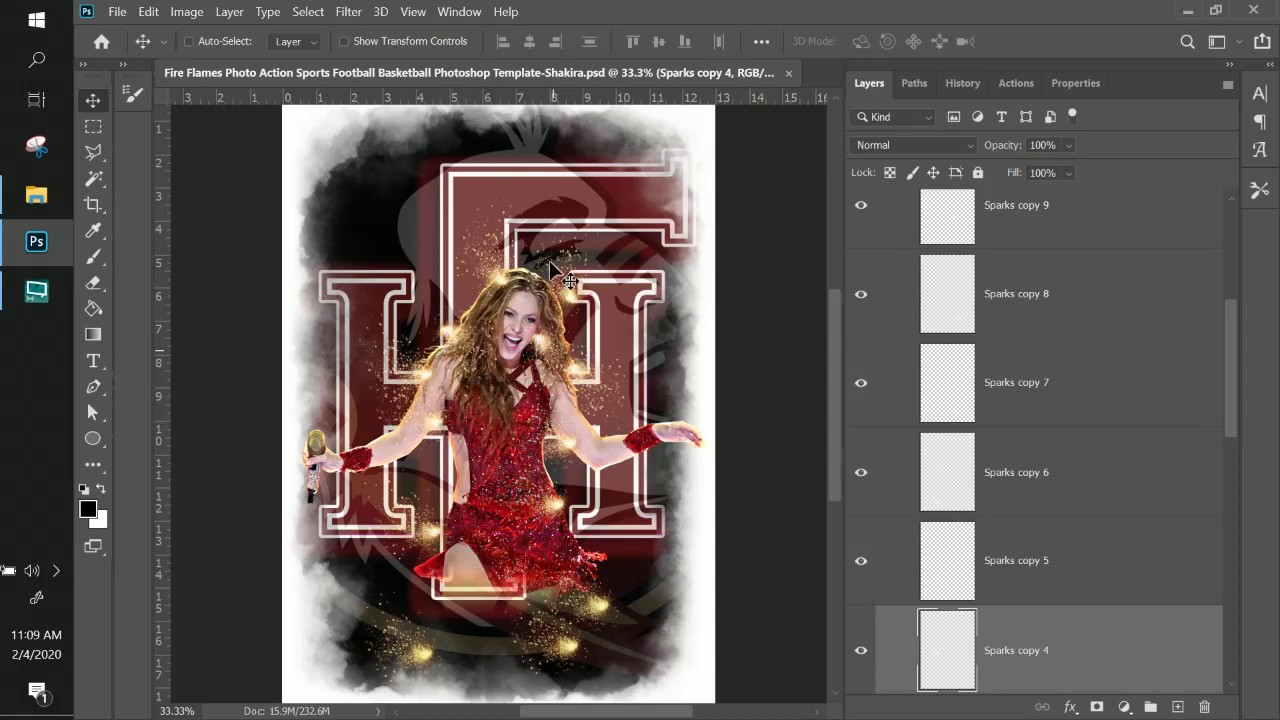
- Move the Sparks copy 12 spark to the hair's upper-right edge and the Sparks copy 10 spark inward to the dress side below the arm
{"action": "right_click", "coordinate": [572, 299]}
{"action": "key", "text": "Escape"}
{"action": "right_click", "coordinate": [572, 299]}
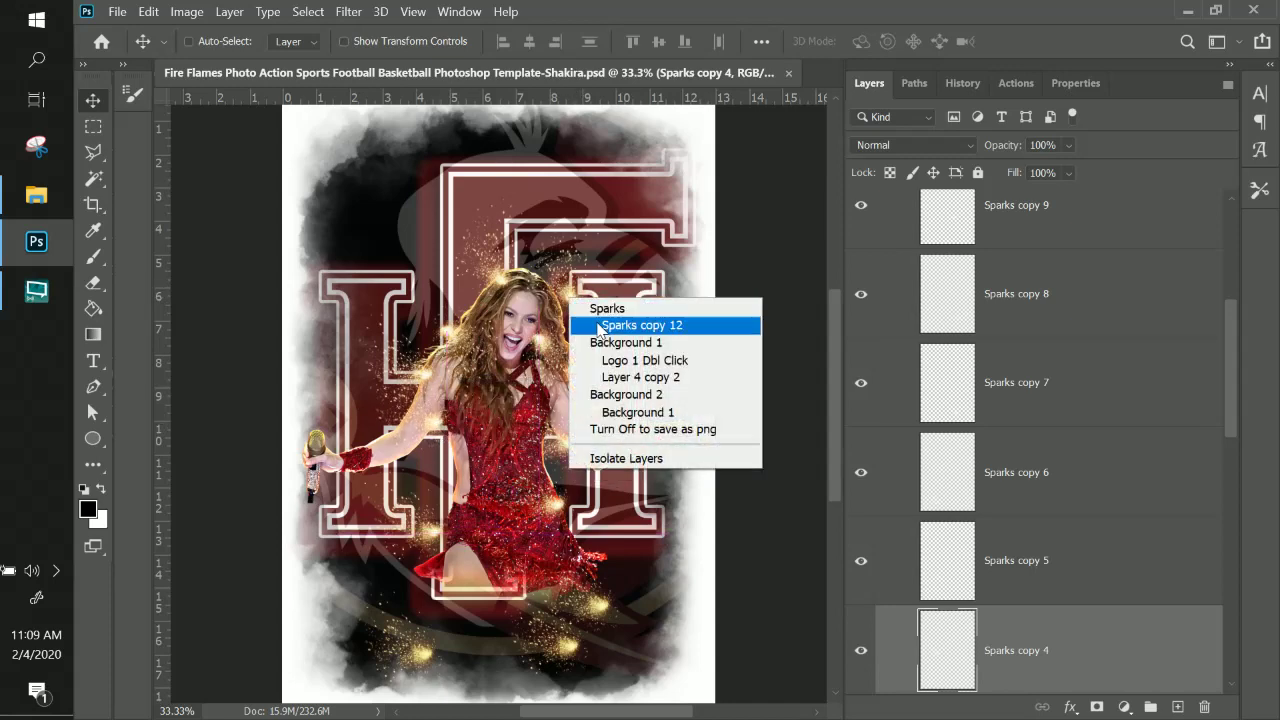
{"action": "left_click", "coordinate": [595, 325]}
{"action": "left_click_drag", "start_coordinate": [572, 295], "coordinate": [578, 260]}
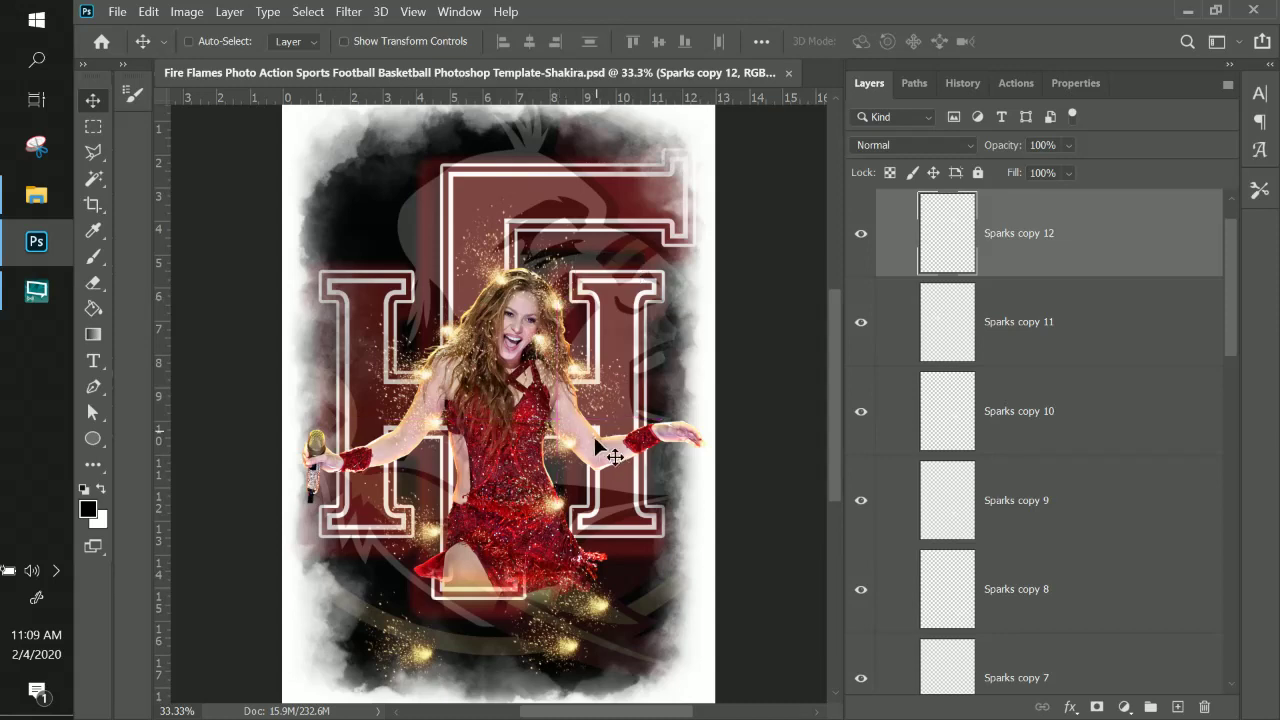
{"action": "right_click", "coordinate": [567, 454]}
{"action": "left_click", "coordinate": [592, 474]}
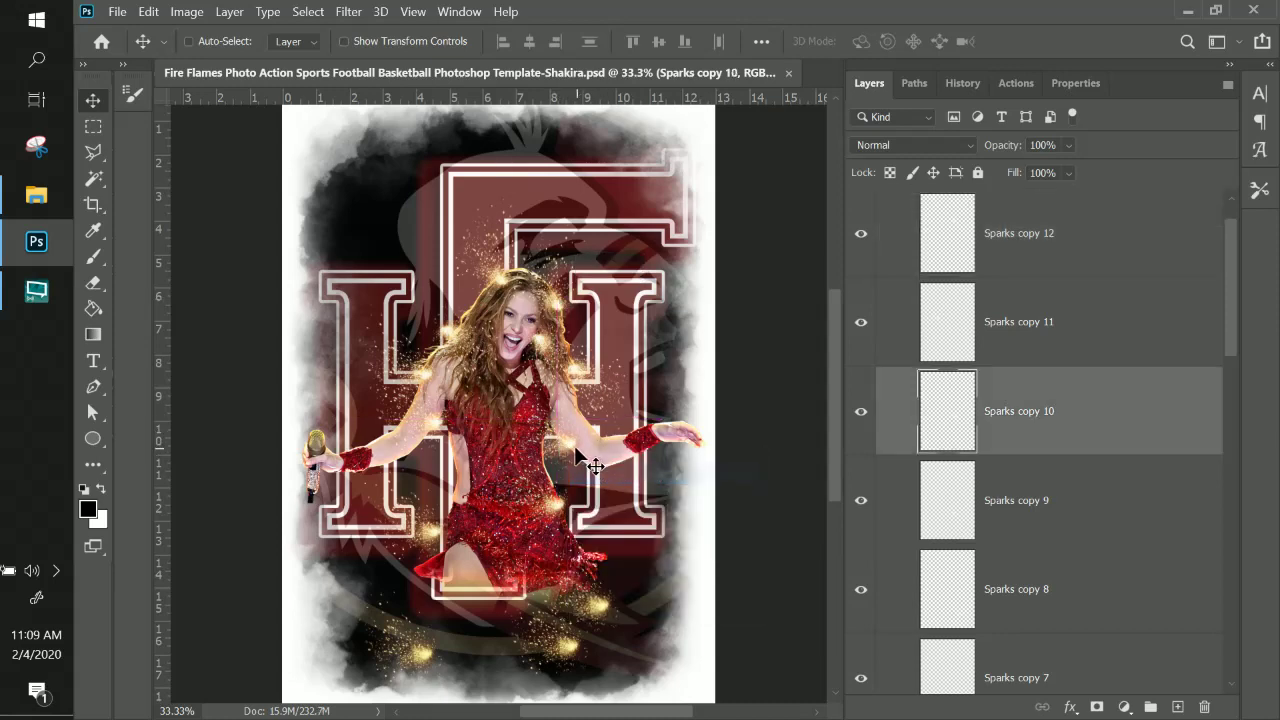
{"action": "mouse_move", "coordinate": [570, 450]}
{"action": "left_mouse_down"}
{"action": "mouse_move", "coordinate": [582, 450]}
{"action": "mouse_move", "coordinate": [558, 444]}
{"action": "left_mouse_up"}
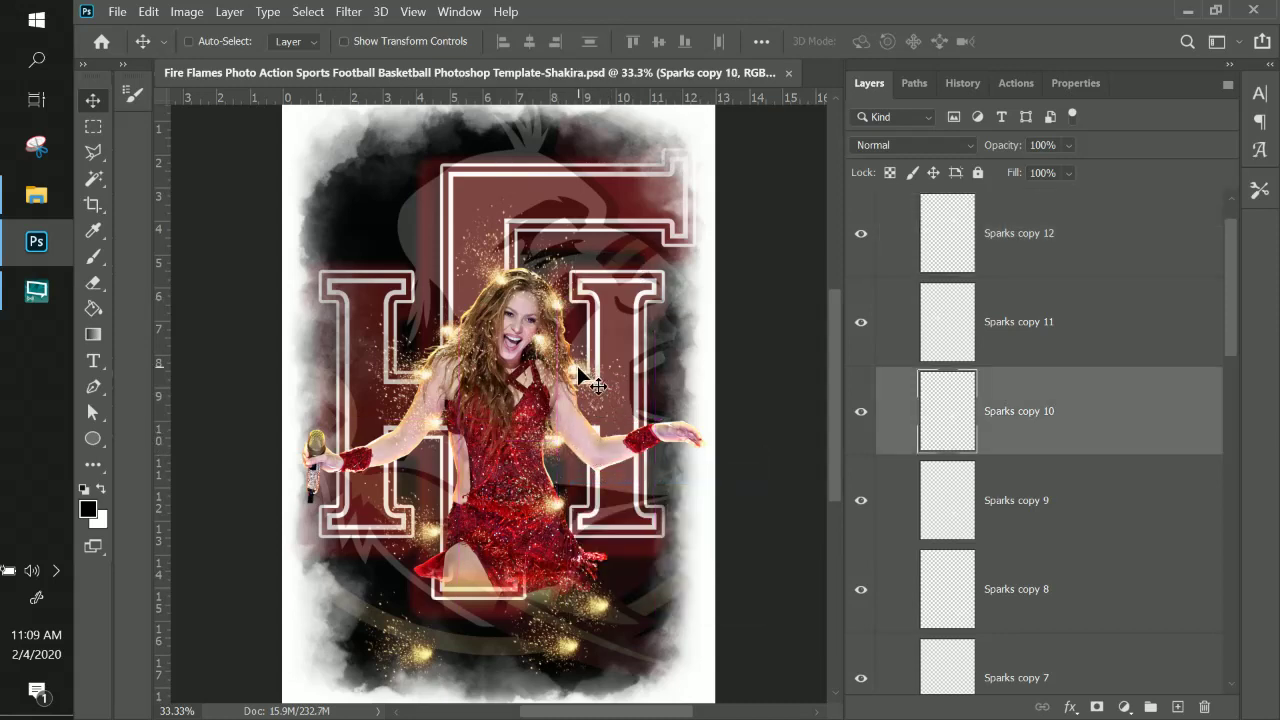
- Move the Sparks copy spark down to the outstretched arm's elbow and the Sparks copy 8 spark up to the dress's lower-right hem
{"action": "right_click", "coordinate": [580, 376]}
{"action": "left_click", "coordinate": [605, 394]}
{"action": "left_click_drag", "start_coordinate": [605, 394], "coordinate": [600, 449]}
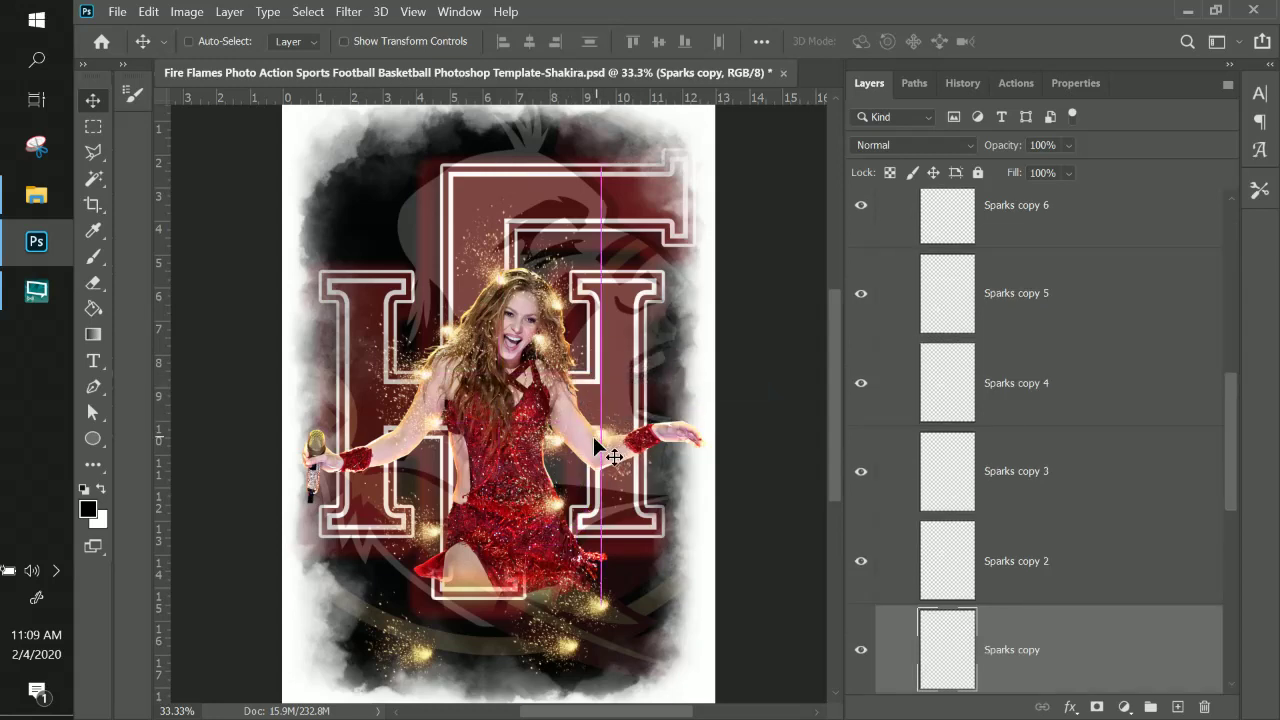
{"action": "right_click", "coordinate": [597, 612]}
{"action": "left_click", "coordinate": [670, 463]}
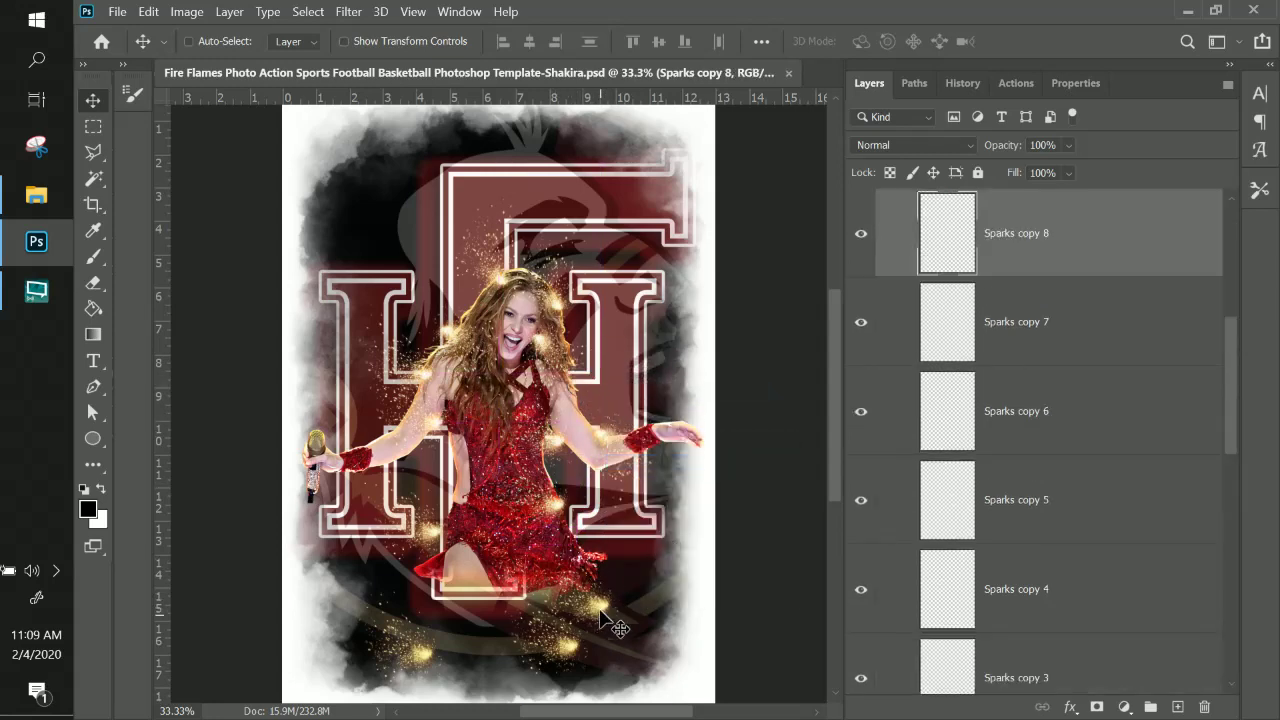
{"action": "left_click_drag", "start_coordinate": [600, 612], "coordinate": [599, 578]}
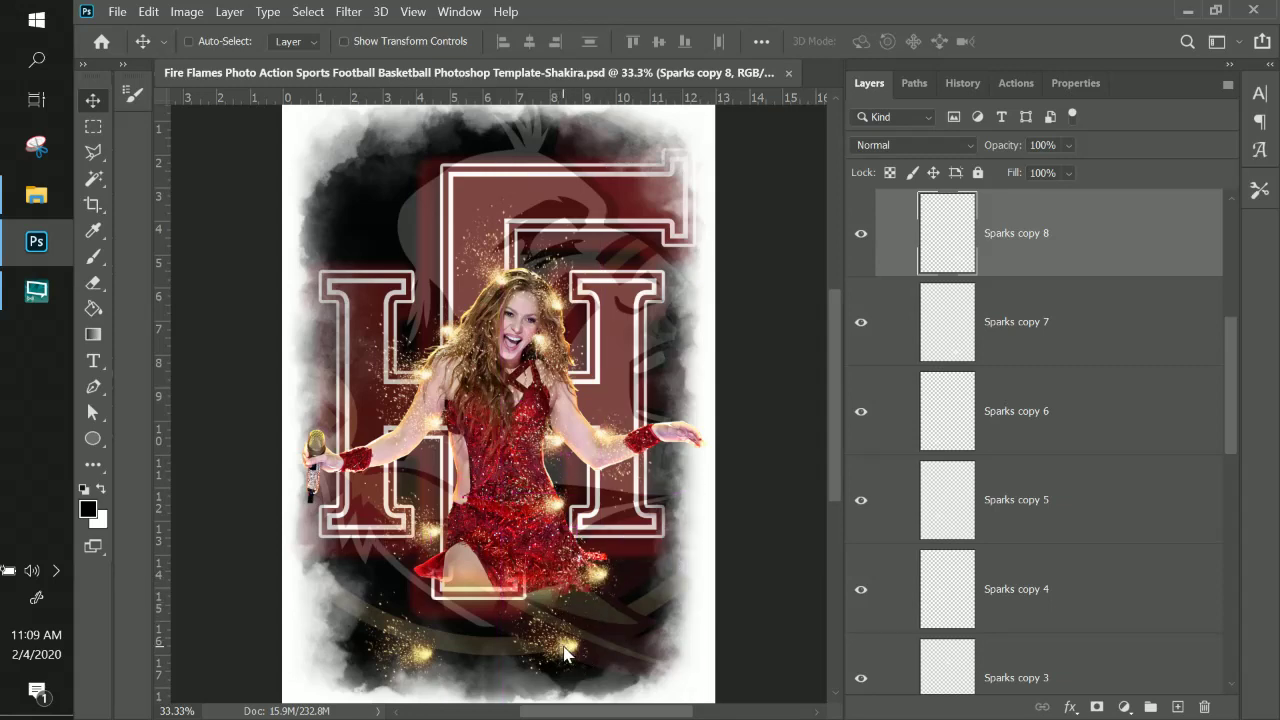
- Move the Sparks copy 7 spark up to the middle of the hem and the lowest spark up to the dress's lower-left corner
{"action": "right_click", "coordinate": [565, 653]}
{"action": "left_click", "coordinate": [615, 501]}
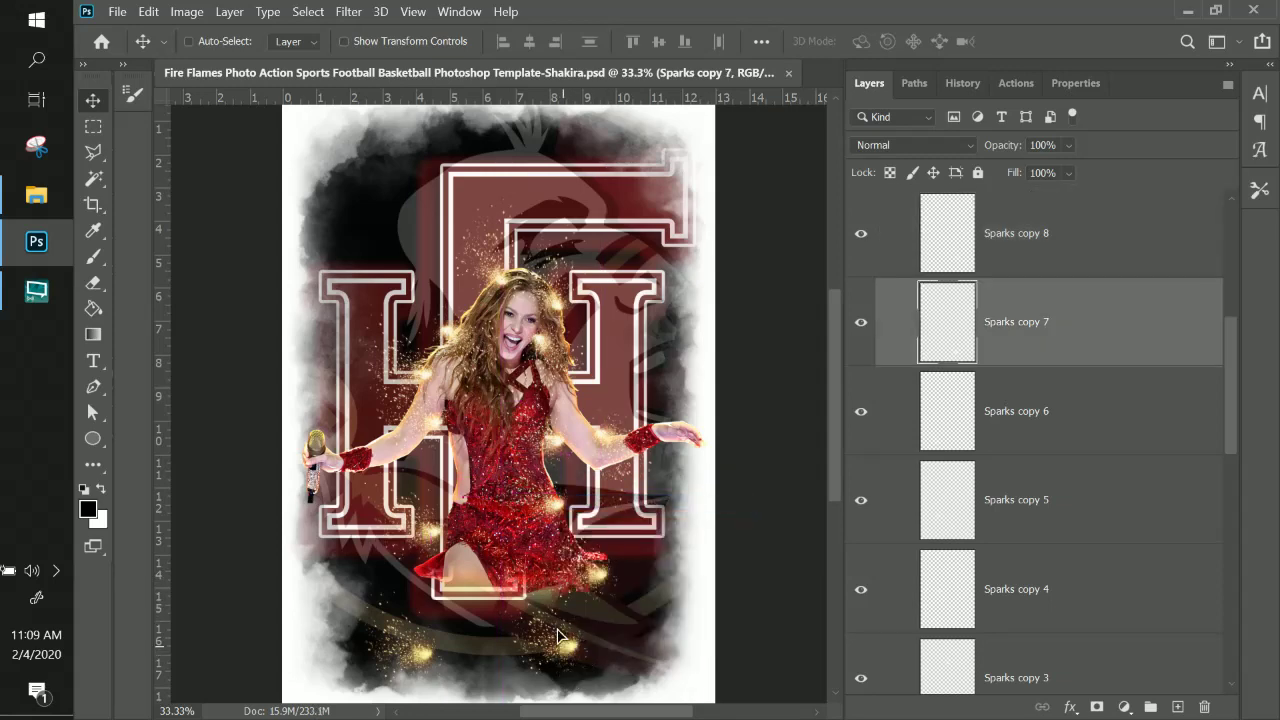
{"action": "left_click_drag", "start_coordinate": [557, 635], "coordinate": [534, 583]}
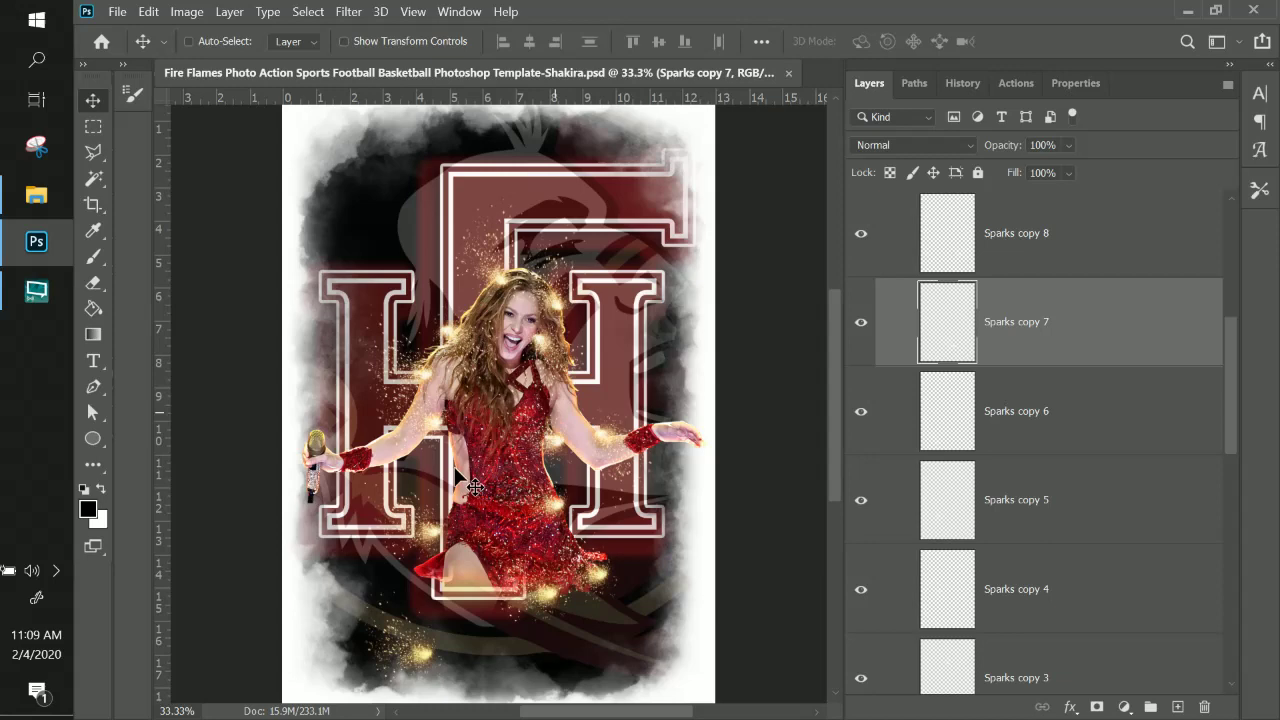
{"action": "right_click", "coordinate": [420, 665]}
{"action": "left_click", "coordinate": [457, 569]}
{"action": "left_click_drag", "start_coordinate": [425, 660], "coordinate": [445, 537]}
- Move the Sparks copy 5 spark inward to the dress's left-hand edge and duplicate the Sparks copy 4 spark along the microphone arm
{"action": "right_click", "coordinate": [430, 540]}
{"action": "left_click", "coordinate": [440, 552]}
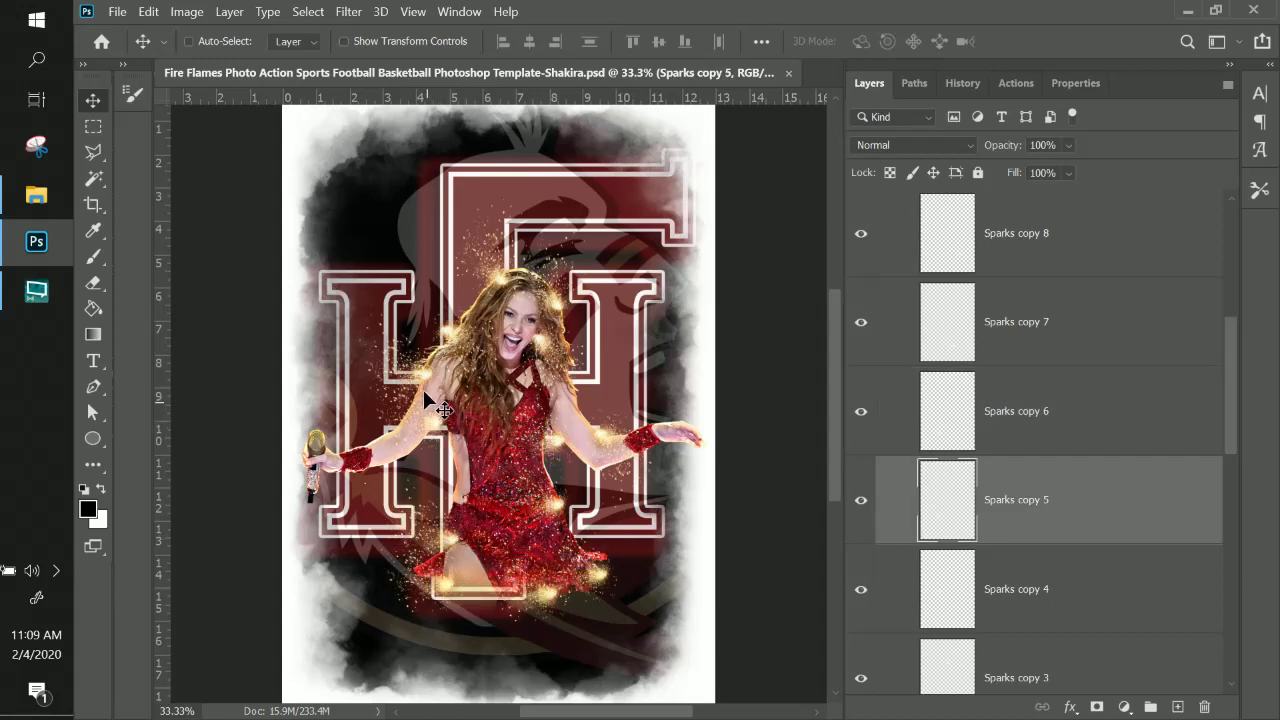
{"action": "right_click", "coordinate": [437, 428]}
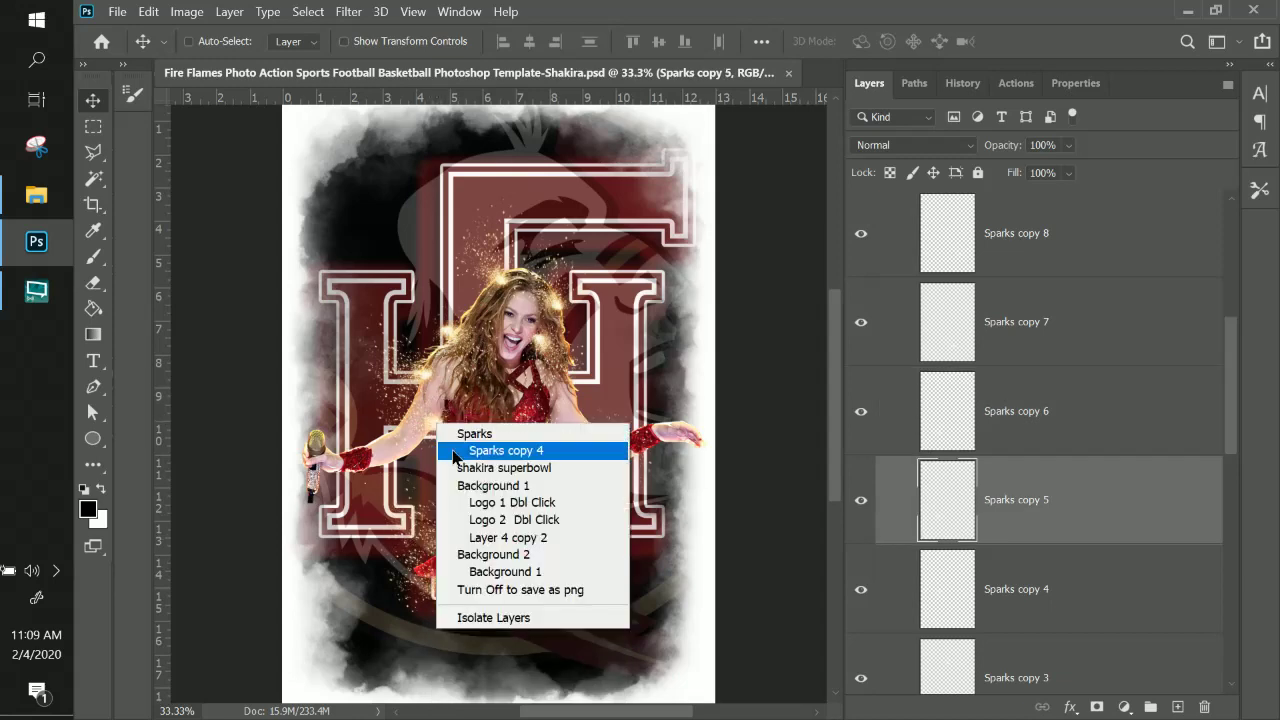
{"action": "left_click", "coordinate": [455, 447]}
{"action": "left_click_drag", "start_coordinate": [437, 430], "coordinate": [420, 457]}
{"action": "left_click", "coordinate": [423, 455], "text": "ctrl"}
{"action": "key", "text": "ctrl+t"}
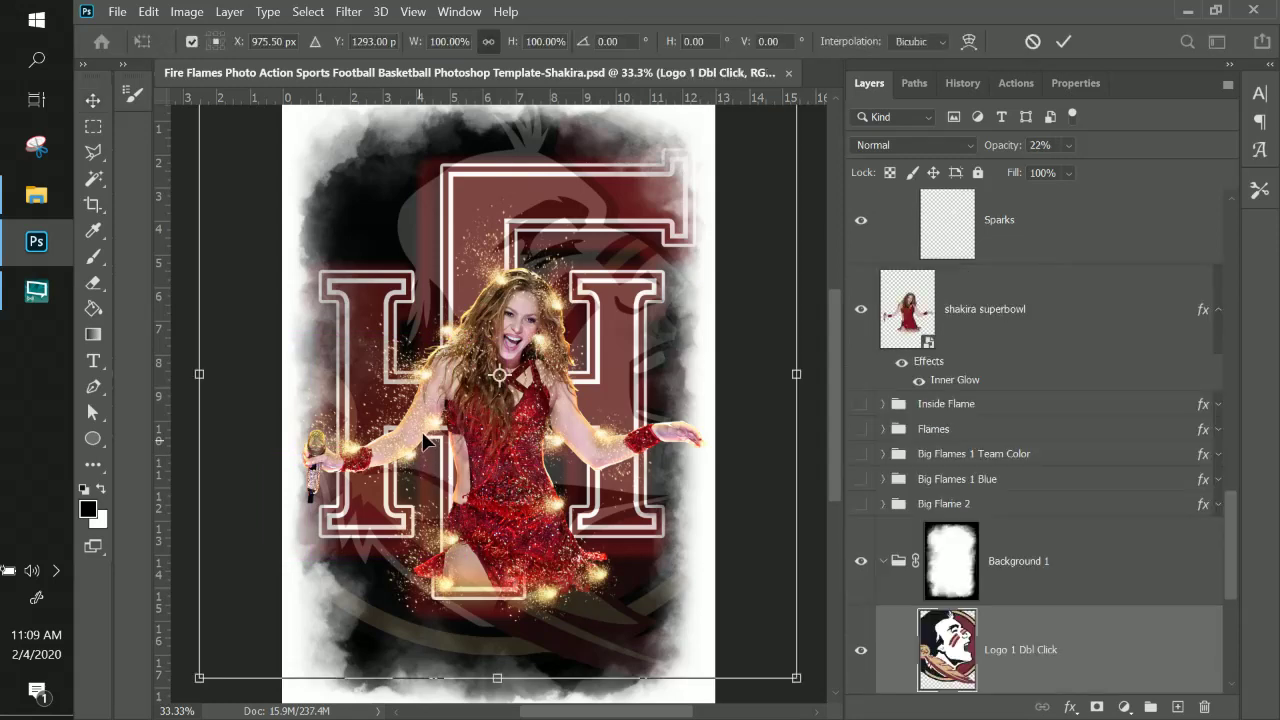
{"action": "key", "text": "Escape"}
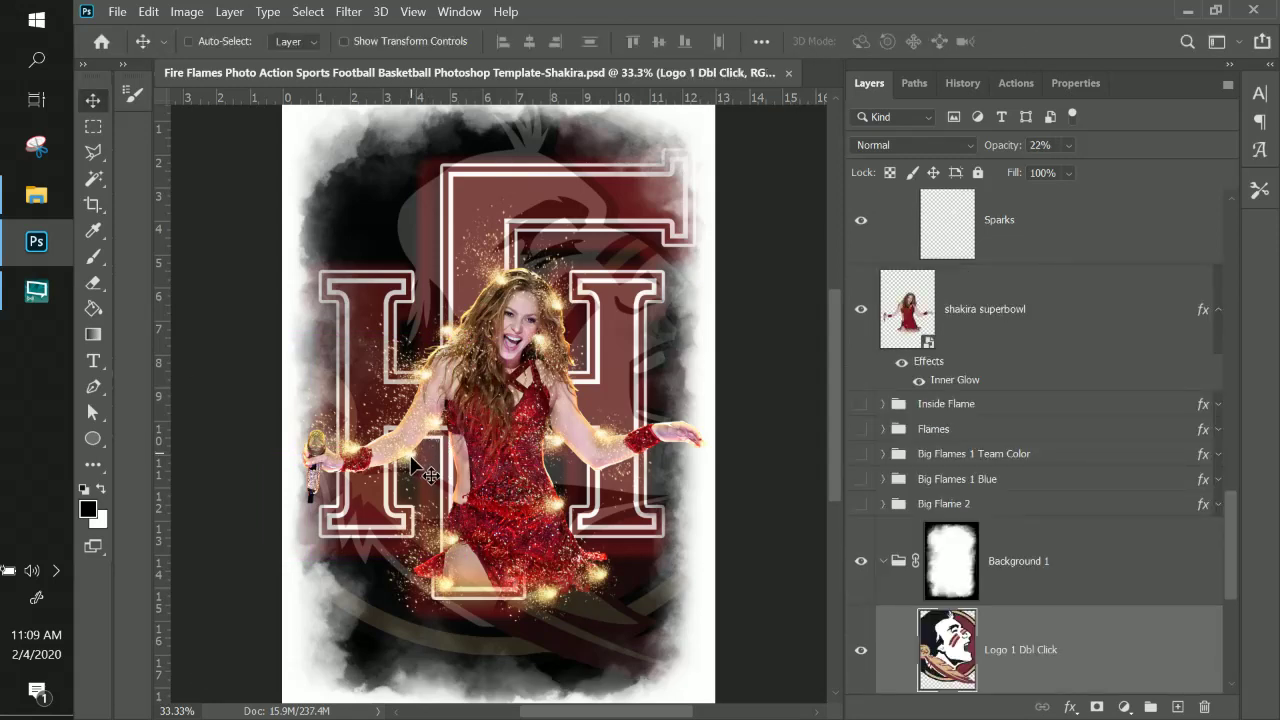
- Rotate the Sparks copy 14 spark below the microphone arm and duplicate it beneath the opposite arm's elbow
{"action": "right_click", "coordinate": [410, 457]}
{"action": "left_click", "coordinate": [442, 484]}
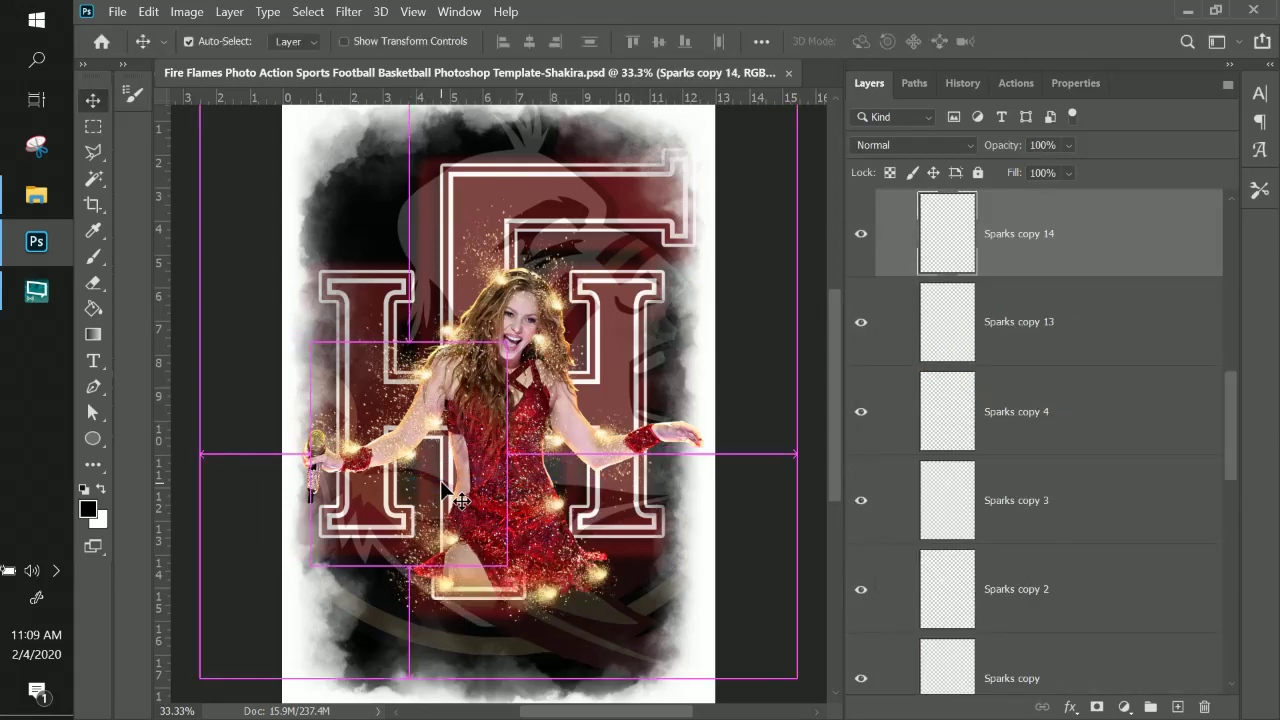
{"action": "key", "text": "ctrl+t"}
{"action": "left_click_drag", "start_coordinate": [518, 327], "coordinate": [266, 353]}
{"action": "key", "text": "Return"}
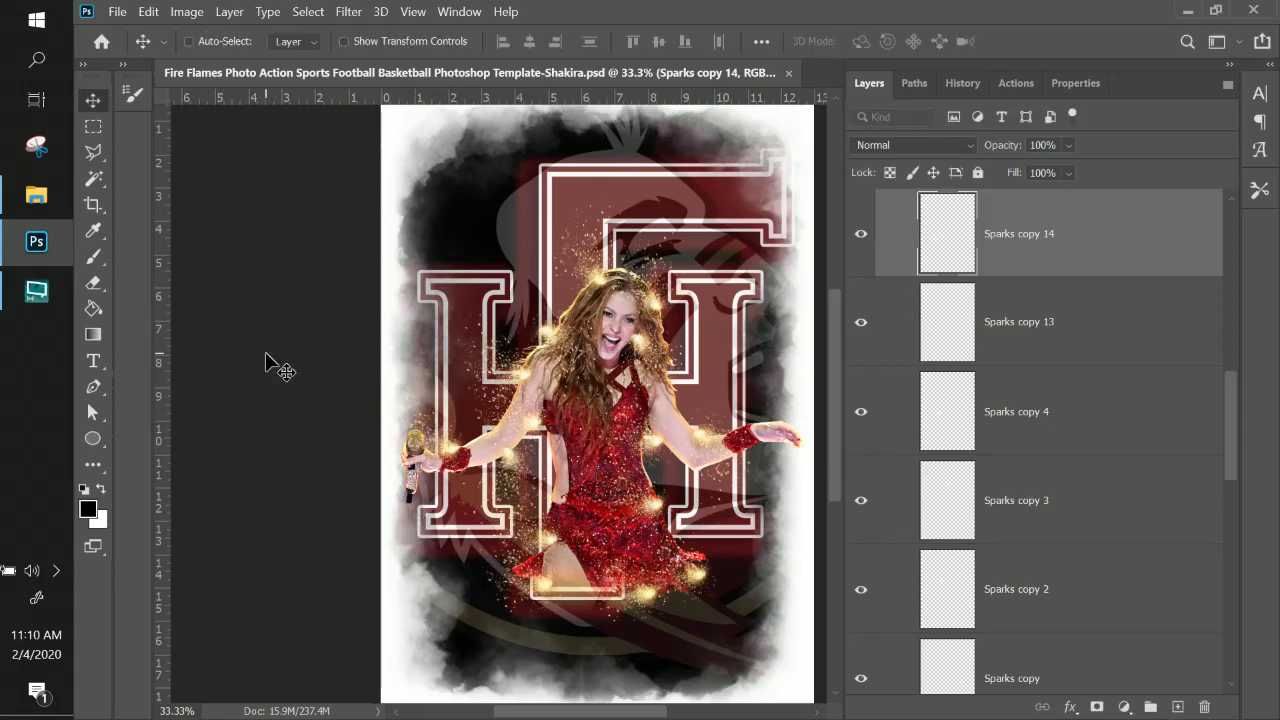
{"action": "left_click_drag", "start_coordinate": [511, 464], "coordinate": [740, 485]}
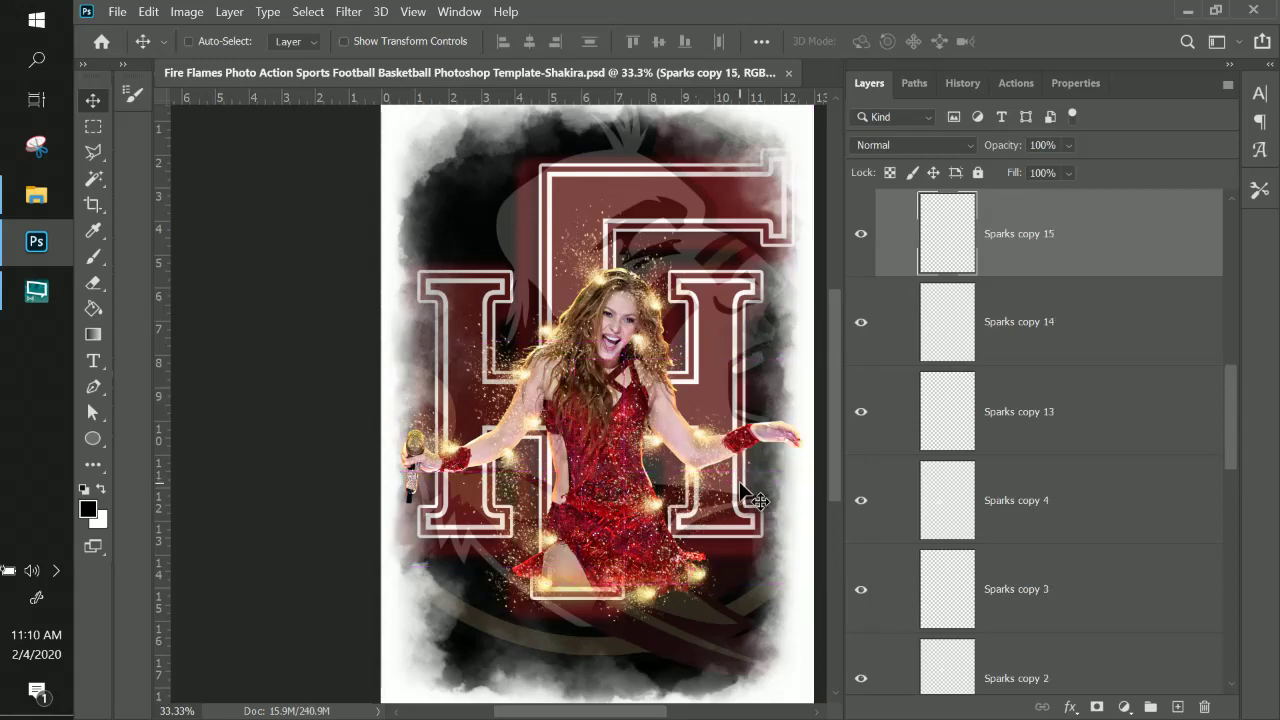
- Collapse and hide the Sparks group, and show the Inside Flame group
{"action": "key", "text": "ctrl+plus"}
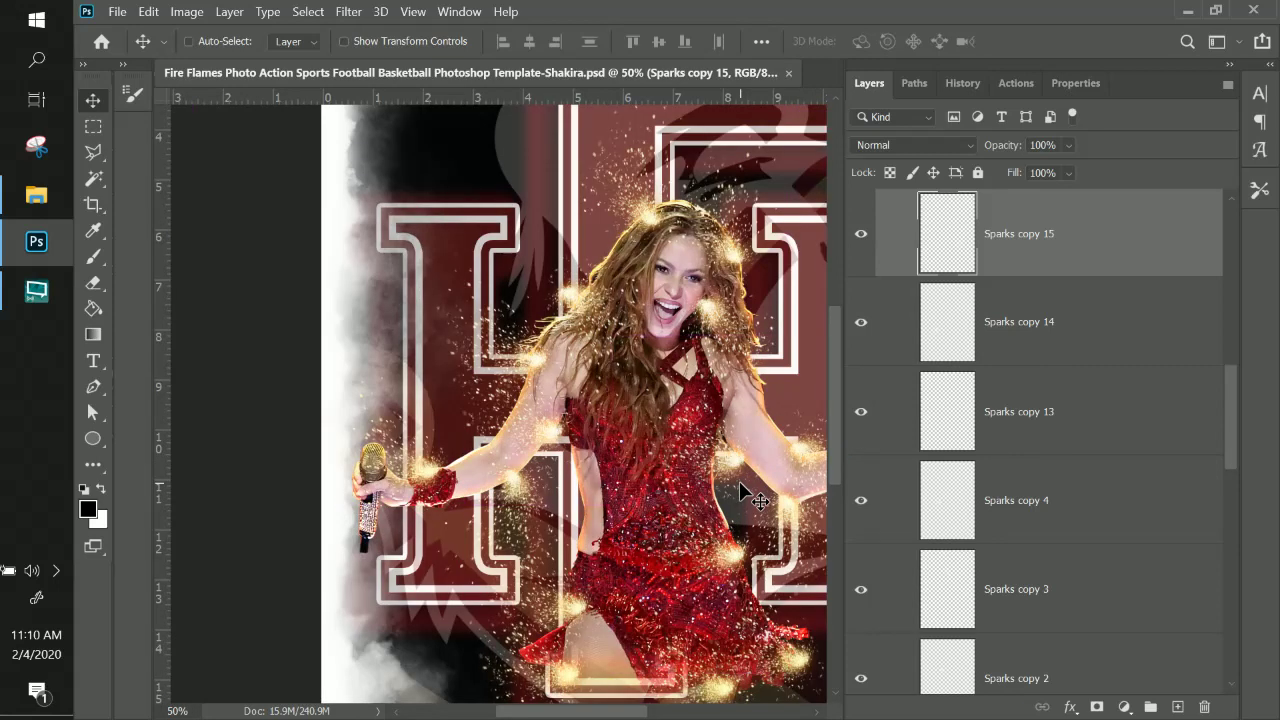
{"action": "left_click_drag", "start_coordinate": [738, 482], "coordinate": [581, 425]}
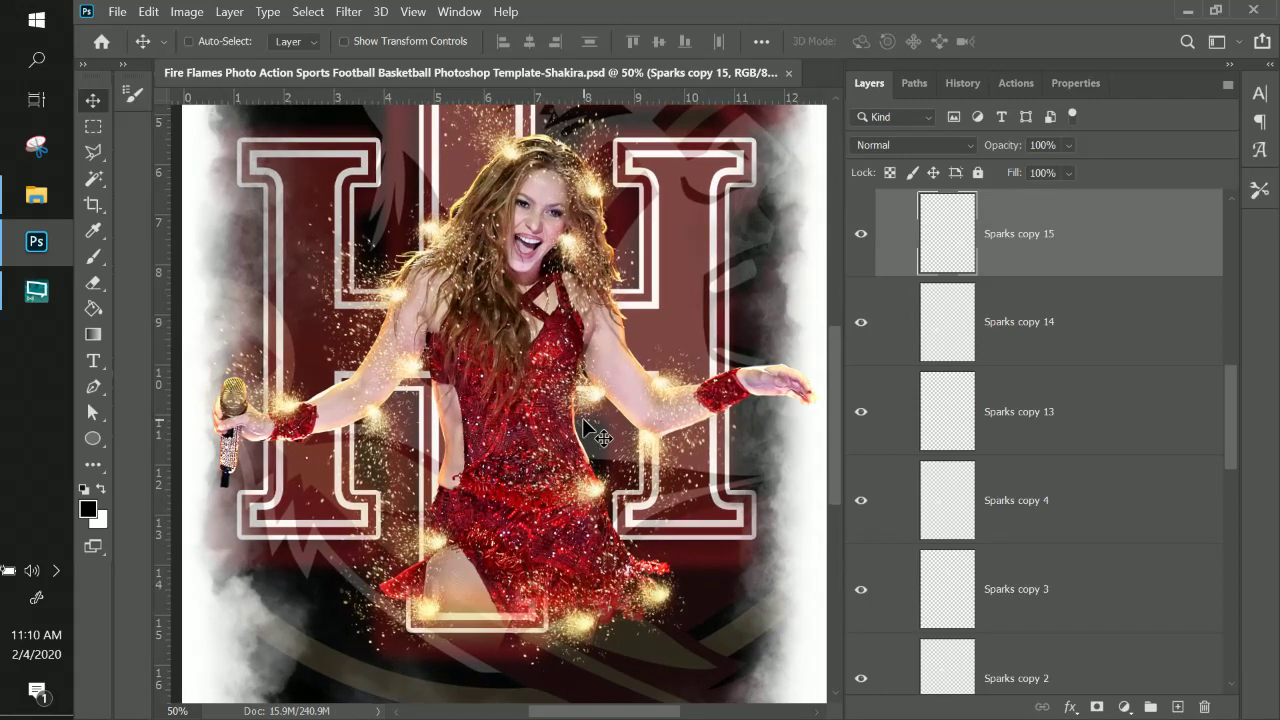
{"action": "key", "text": "ctrl+minus"}
{"action": "mouse_move", "coordinate": [830, 380]}
{"action": "left_mouse_down"}
{"action": "mouse_move", "coordinate": [830, 361]}
{"action": "mouse_move", "coordinate": [823, 393]}
{"action": "mouse_move", "coordinate": [833, 332]}
{"action": "mouse_move", "coordinate": [835, 357]}
{"action": "left_mouse_up"}
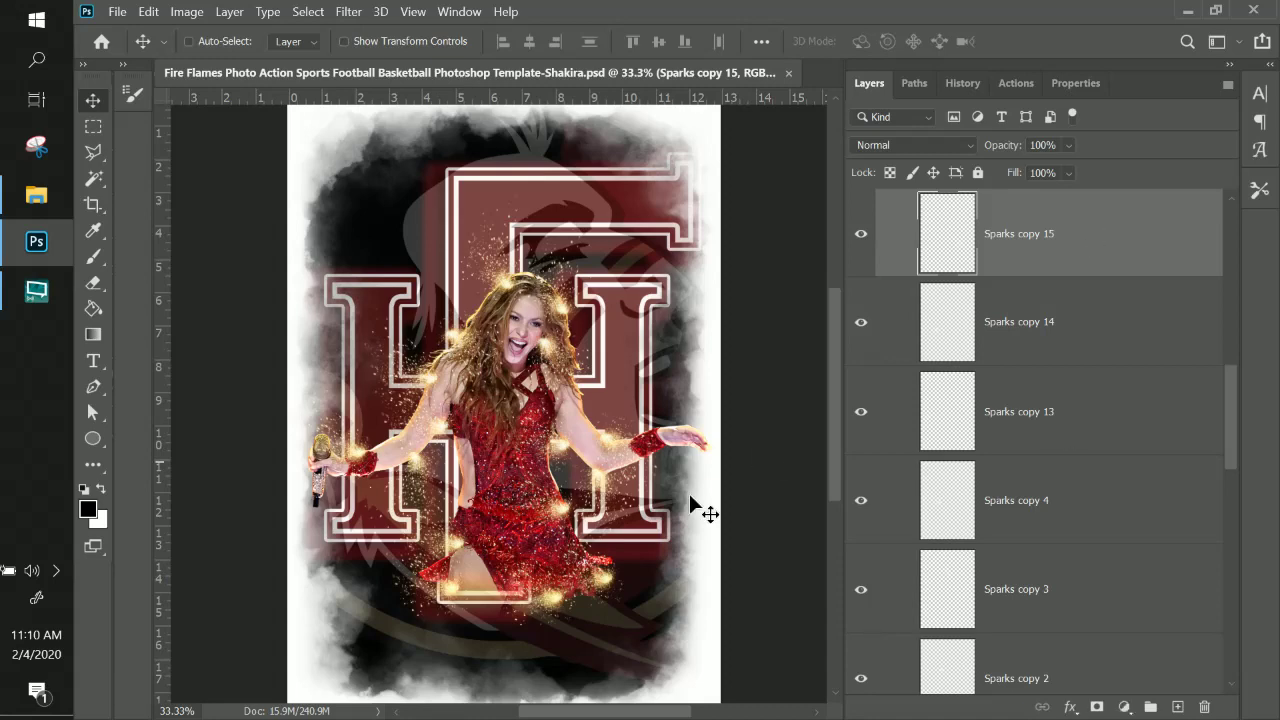
{"action": "scroll", "coordinate": [955, 370], "scroll_direction": "up", "scroll_amount": 10}
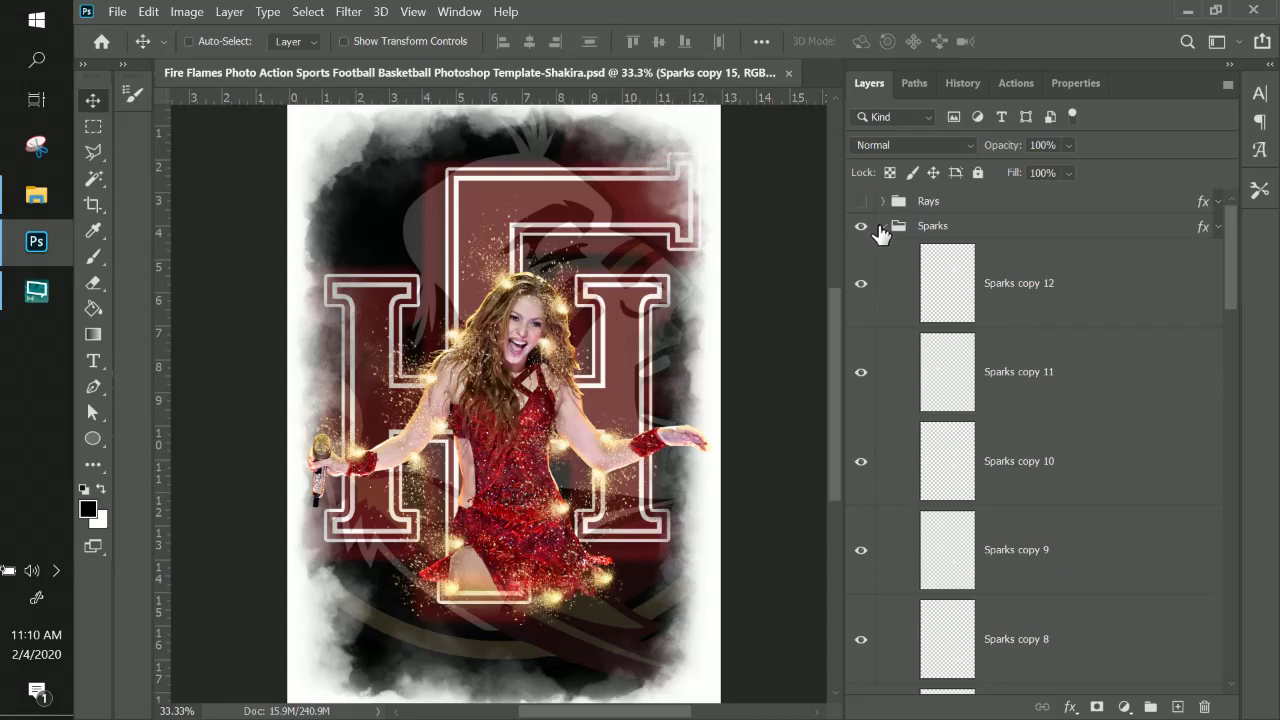
{"action": "left_click", "coordinate": [880, 228]}
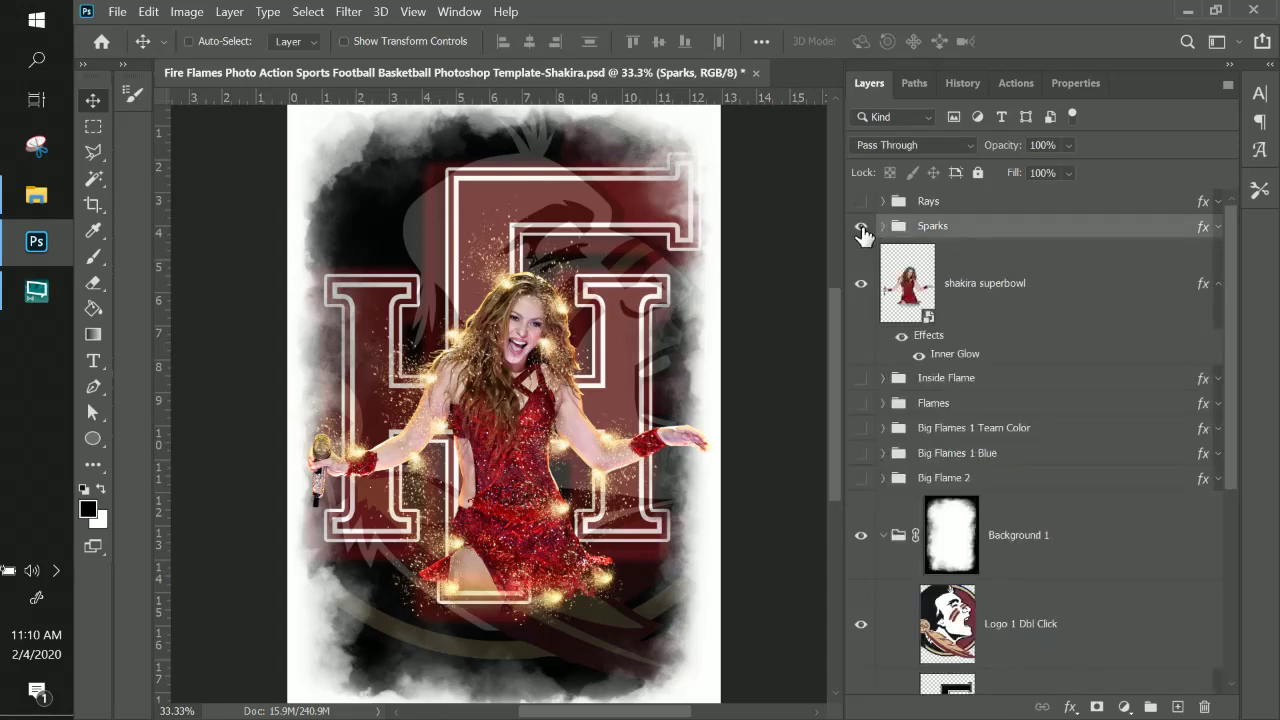
{"action": "left_click", "coordinate": [861, 228]}
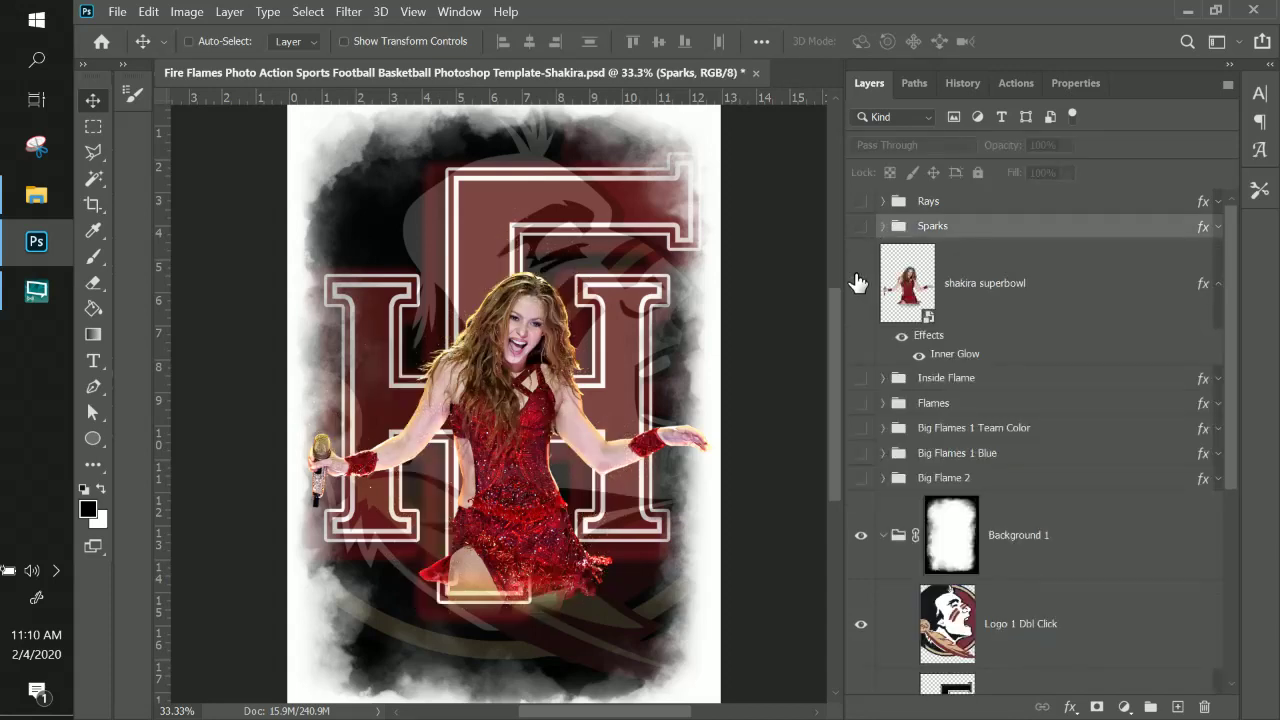
{"action": "left_click", "coordinate": [931, 388]}
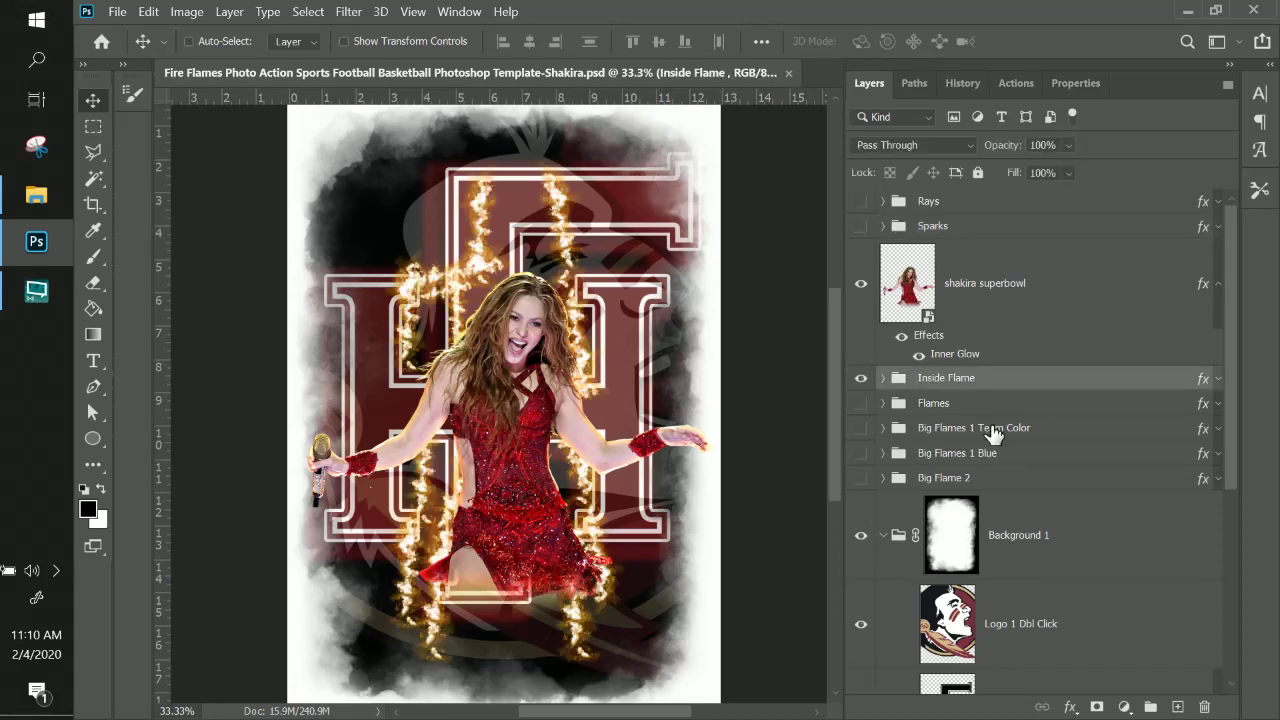
- Place the Inside Flame copy 16 flame along the outstretched right-hand arm, rotated about -27° and shortened to about 82% height
{"action": "right_click", "coordinate": [557, 210]}
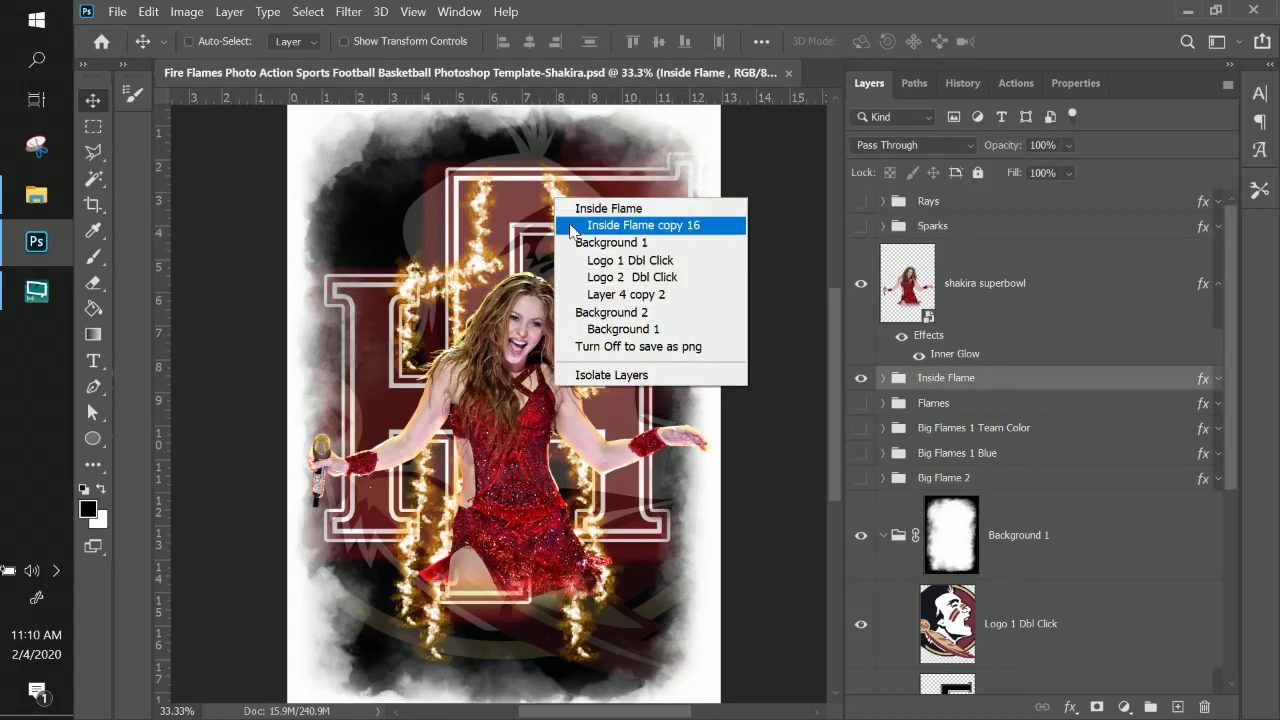
{"action": "left_click", "coordinate": [574, 222]}
{"action": "mouse_move", "coordinate": [570, 228]}
{"action": "left_mouse_down"}
{"action": "mouse_move", "coordinate": [654, 338]}
{"action": "mouse_move", "coordinate": [600, 395]}
{"action": "mouse_move", "coordinate": [580, 195]}
{"action": "mouse_move", "coordinate": [540, 290]}
{"action": "mouse_move", "coordinate": [560, 230]}
{"action": "mouse_move", "coordinate": [622, 303]}
{"action": "mouse_move", "coordinate": [578, 406]}
{"action": "left_mouse_up"}
{"action": "key", "text": "ctrl"}
{"action": "key", "text": "ctrl+t"}
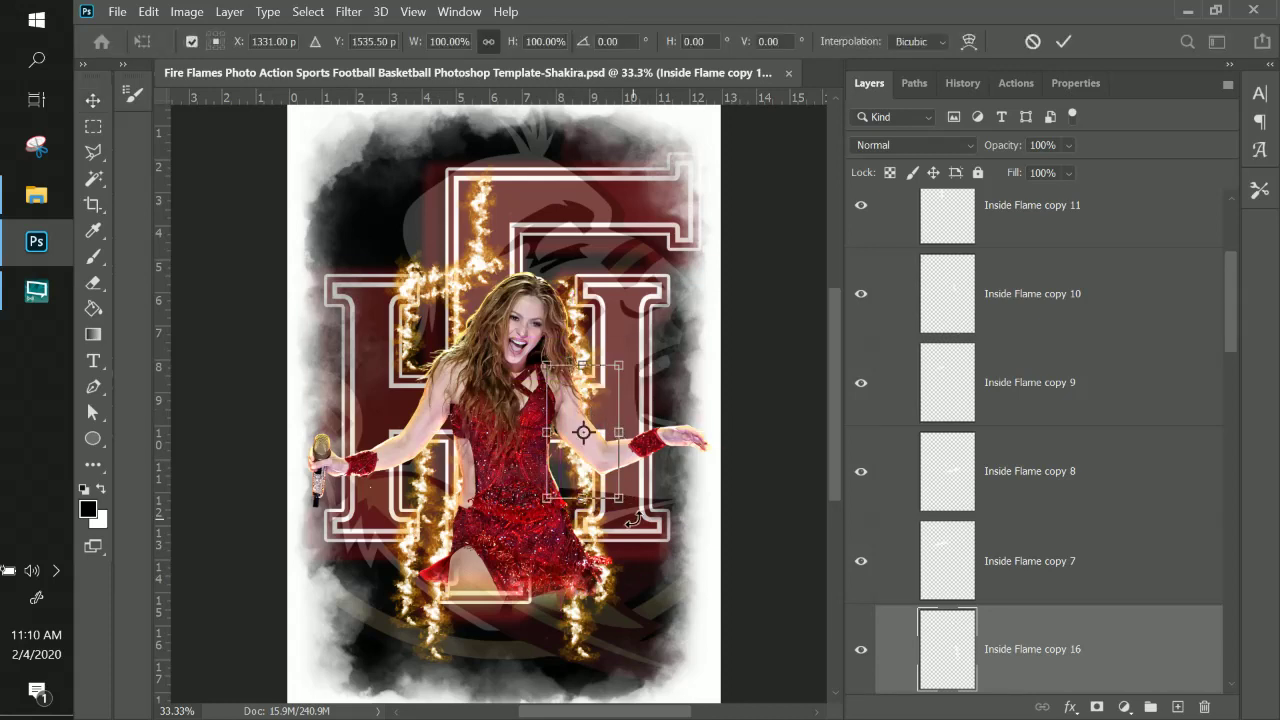
{"action": "left_click_drag", "start_coordinate": [664, 502], "coordinate": [709, 461]}
{"action": "left_click_drag", "start_coordinate": [603, 457], "coordinate": [599, 425]}
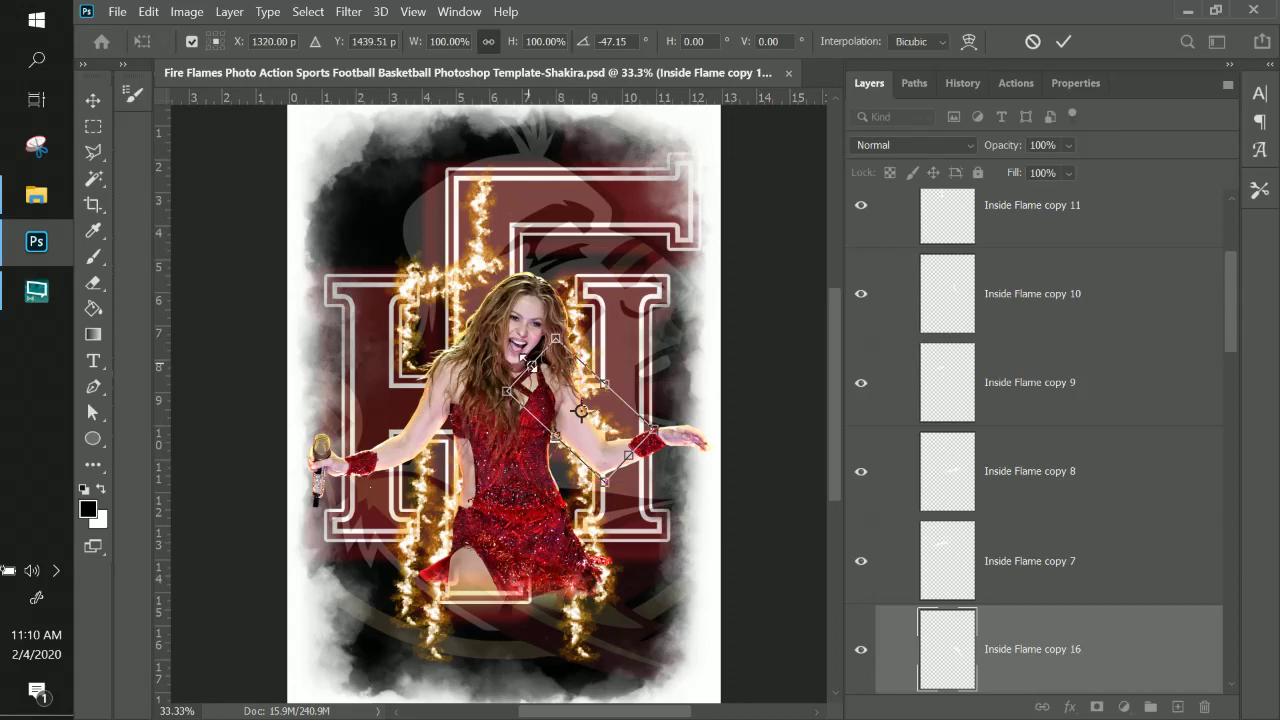
{"action": "left_click_drag", "start_coordinate": [528, 363], "coordinate": [575, 368]}
{"action": "left_click_drag", "start_coordinate": [676, 429], "coordinate": [607, 432]}
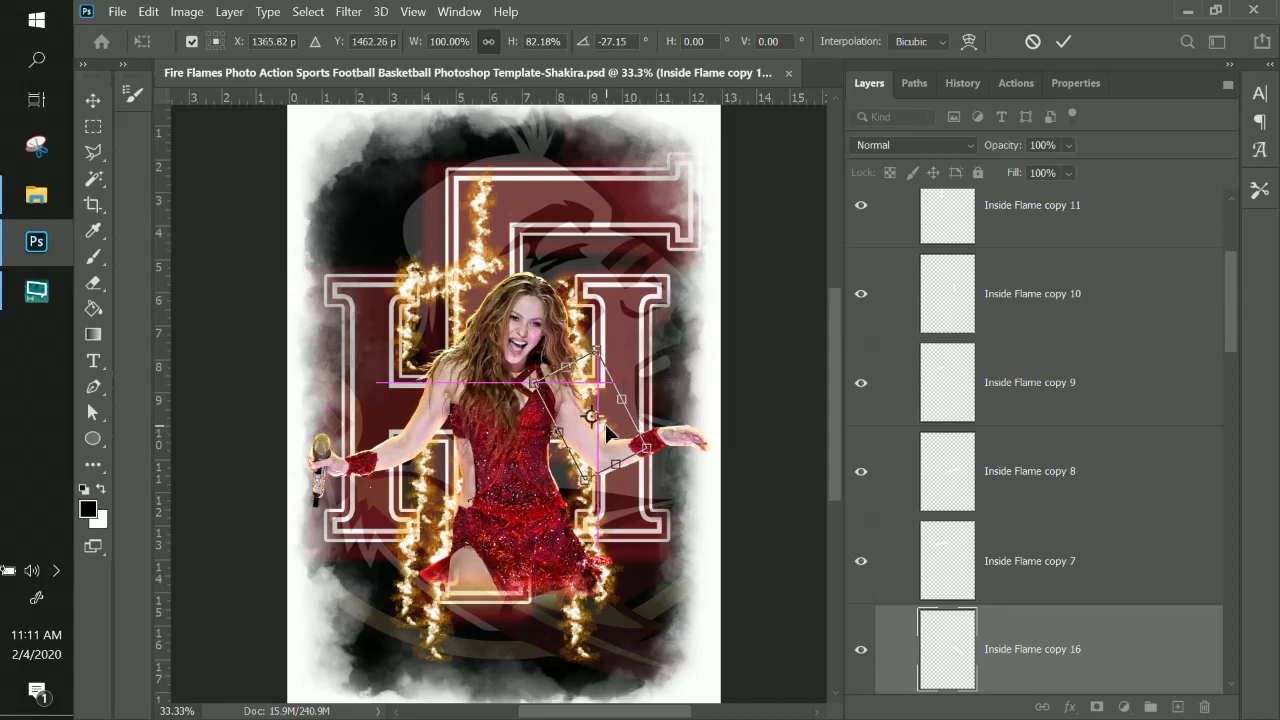
{"action": "key", "text": "Return"}
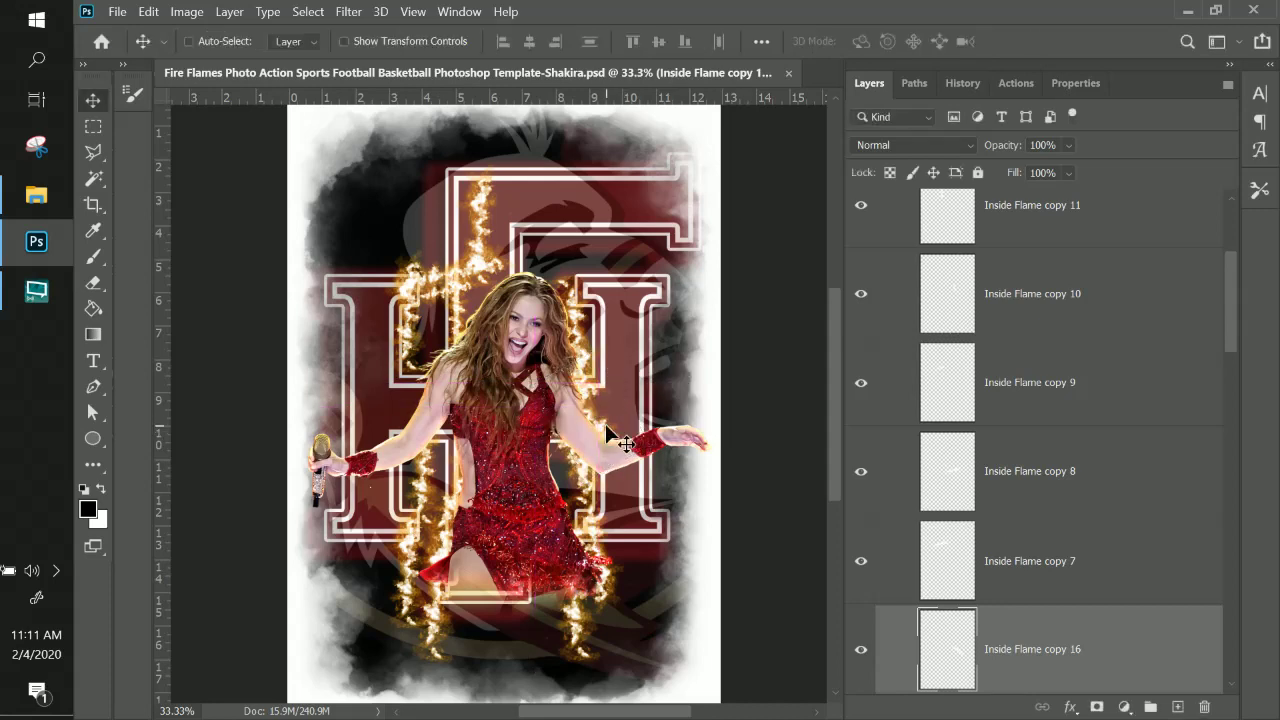
- Move the Inside Flame copy 6 flame down to the microphone arm's upper arm and rotate it to follow the shoulder
{"action": "right_click", "coordinate": [480, 200]}
{"action": "left_click", "coordinate": [530, 229]}
{"action": "left_click_drag", "start_coordinate": [460, 227], "coordinate": [405, 378]}
{"action": "key", "text": "ctrl+t"}
{"action": "left_click_drag", "start_coordinate": [460, 316], "coordinate": [492, 355]}
{"action": "mouse_move", "coordinate": [424, 386]}
{"action": "left_mouse_down"}
{"action": "mouse_move", "coordinate": [440, 380]}
{"action": "mouse_move", "coordinate": [436, 366]}
{"action": "left_mouse_up"}
{"action": "key", "text": "Return"}
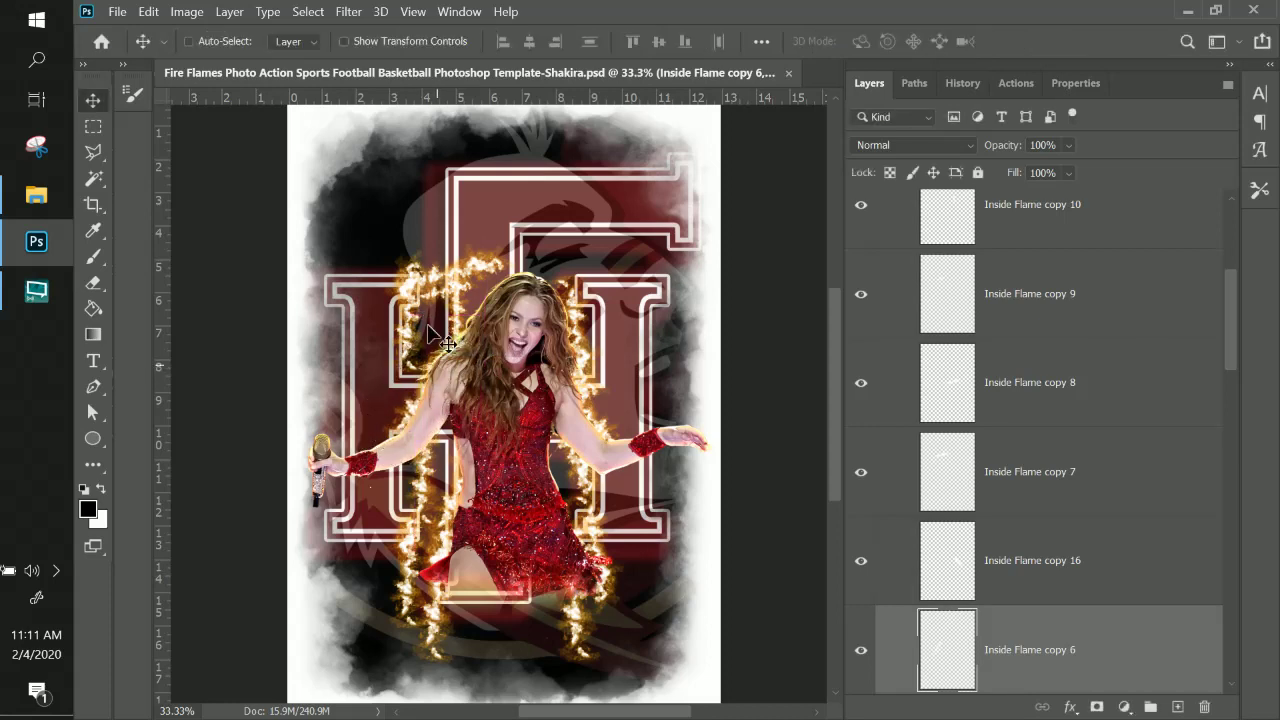
- Move the Inside Flame copy 7 flame along the microphone forearm and rotate the Inside Flame copy 5 flame to follow the wrist and hand
{"action": "right_click", "coordinate": [485, 266]}
{"action": "left_click", "coordinate": [492, 292]}
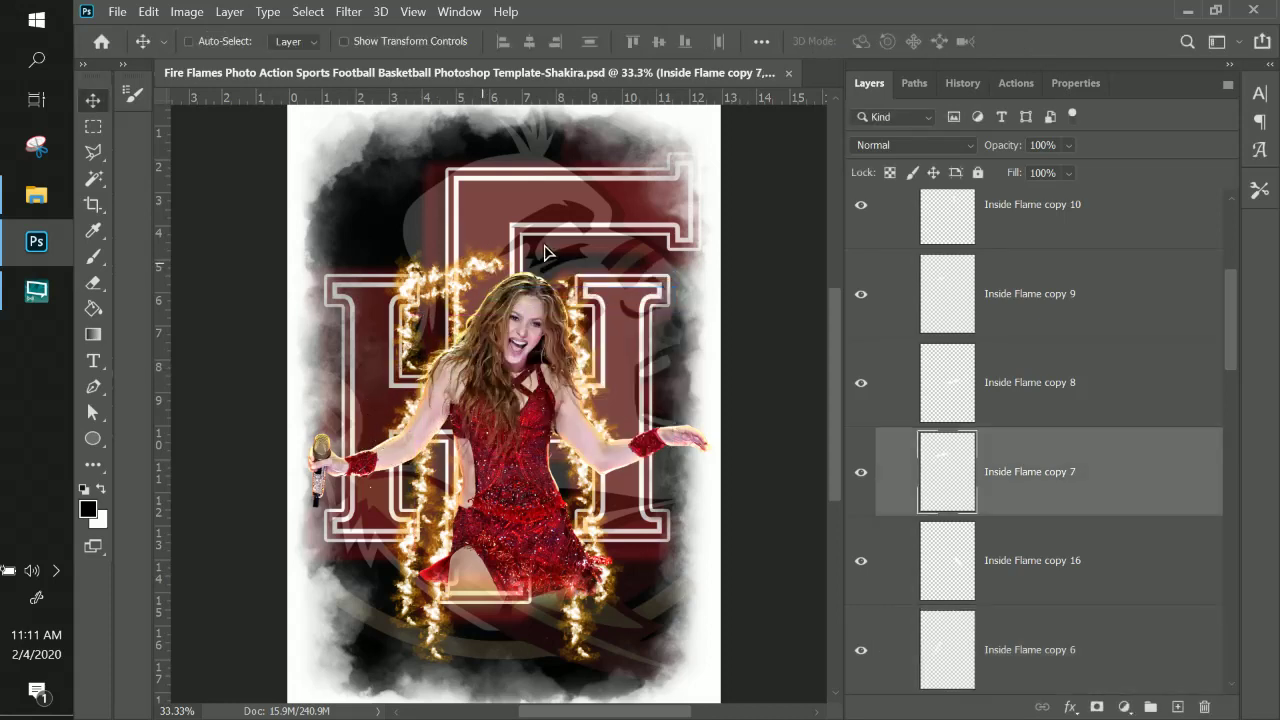
{"action": "left_click_drag", "start_coordinate": [455, 385], "coordinate": [333, 488]}
{"action": "right_click", "coordinate": [397, 298]}
{"action": "left_click", "coordinate": [470, 311]}
{"action": "key", "text": "ctrl+t"}
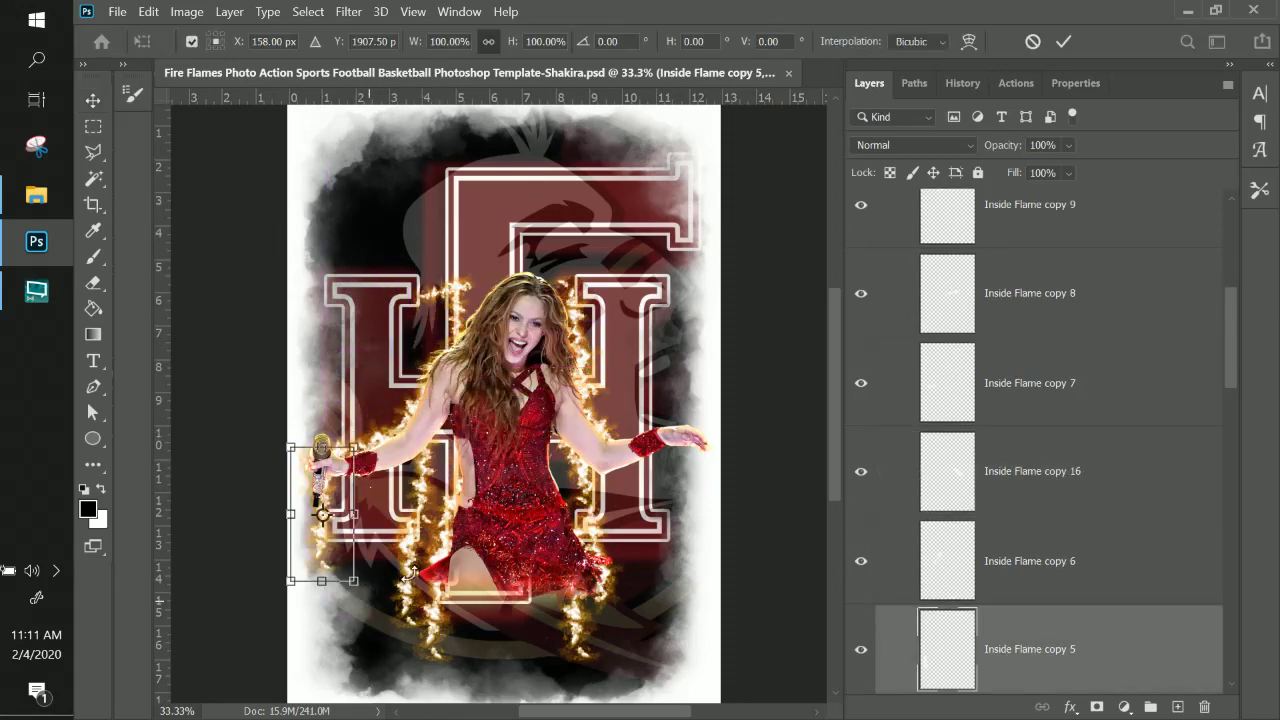
{"action": "left_click_drag", "start_coordinate": [408, 573], "coordinate": [400, 473]}
{"action": "key", "text": "Return"}
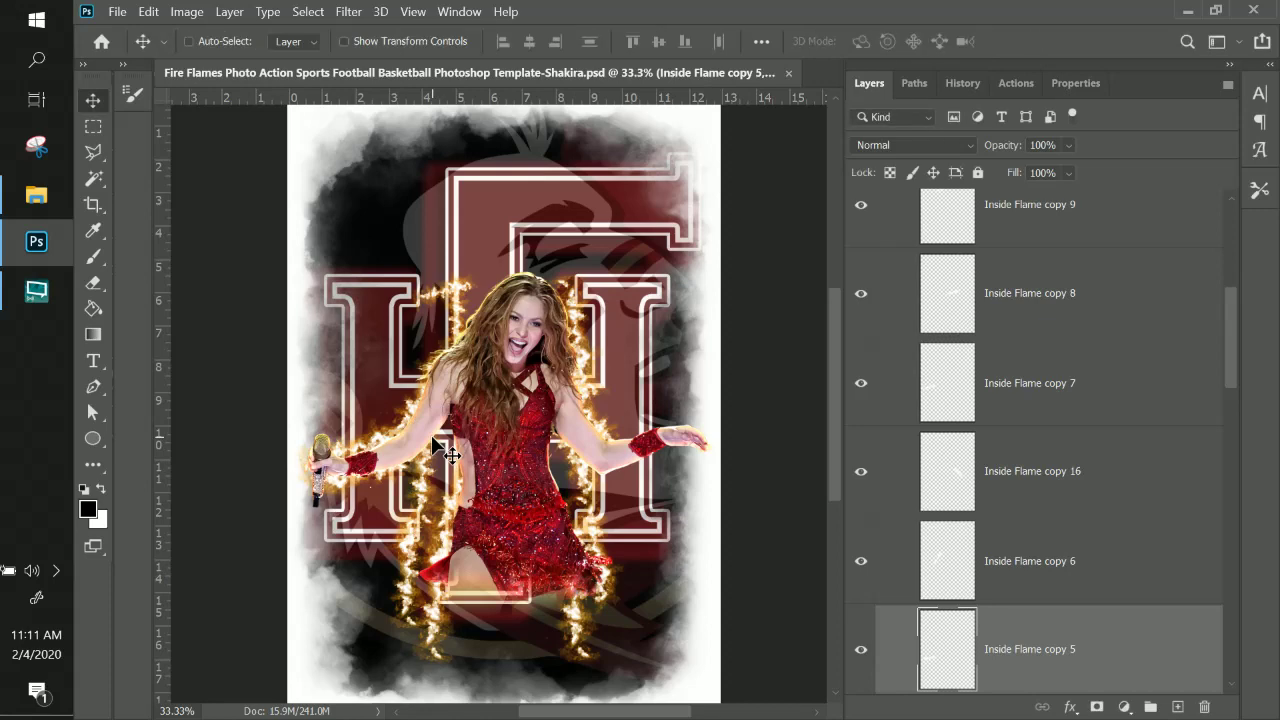
- Move the Inside Flame copy 9 flame beside the microphone and rotate it about 105°
{"action": "right_click", "coordinate": [434, 293]}
{"action": "left_click", "coordinate": [537, 317]}
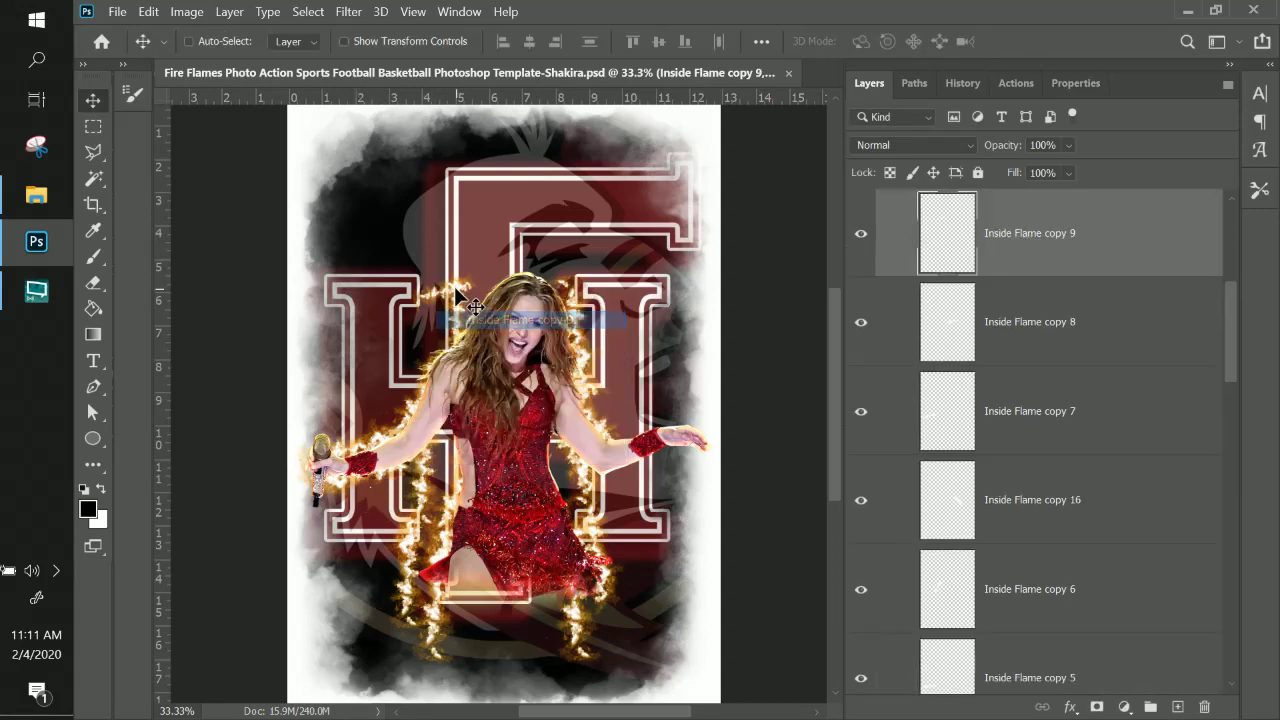
{"action": "left_click_drag", "start_coordinate": [436, 296], "coordinate": [300, 508]}
{"action": "key", "text": "ctrl+t"}
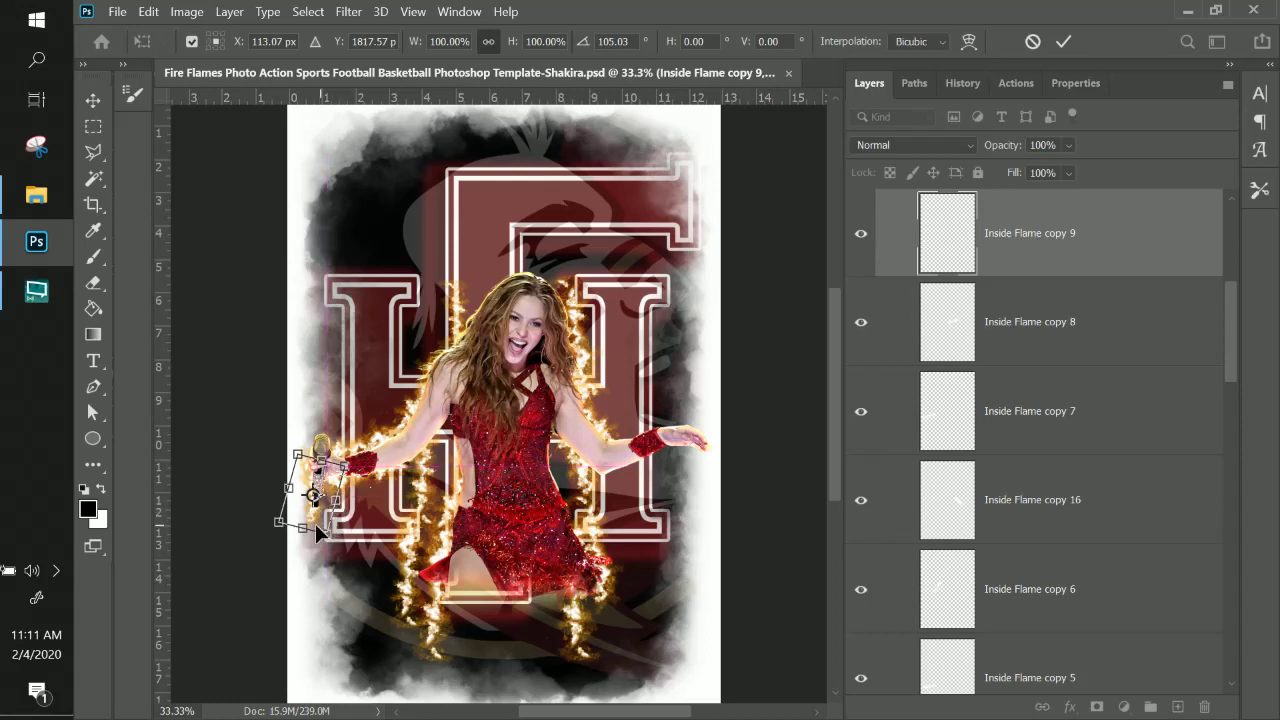
{"action": "mouse_move", "coordinate": [307, 521]}
{"action": "left_mouse_down"}
{"action": "mouse_move", "coordinate": [351, 503]}
{"action": "mouse_move", "coordinate": [320, 507]}
{"action": "left_mouse_up"}
{"action": "key", "text": "Return"}
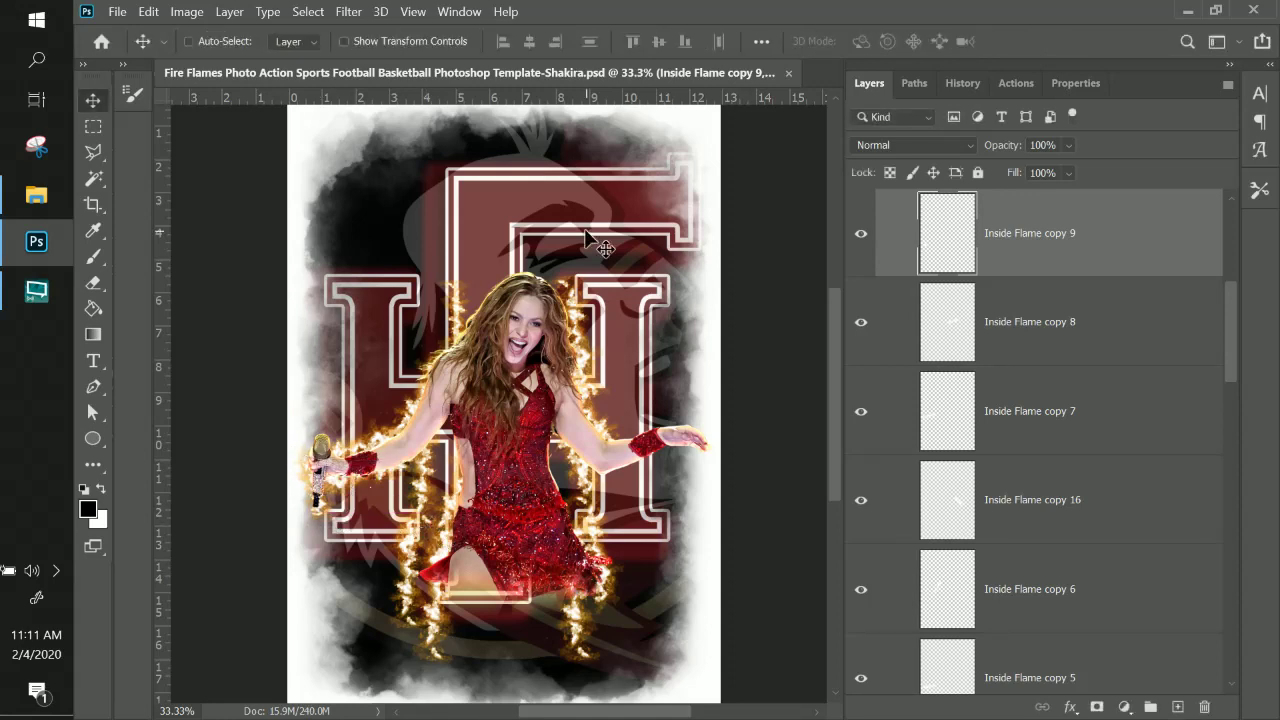
- Fit the Inside Flame layer's flame against the right-hand edge of the hair, rotated about -17°
{"action": "right_click", "coordinate": [578, 323]}
{"action": "left_click", "coordinate": [620, 349]}
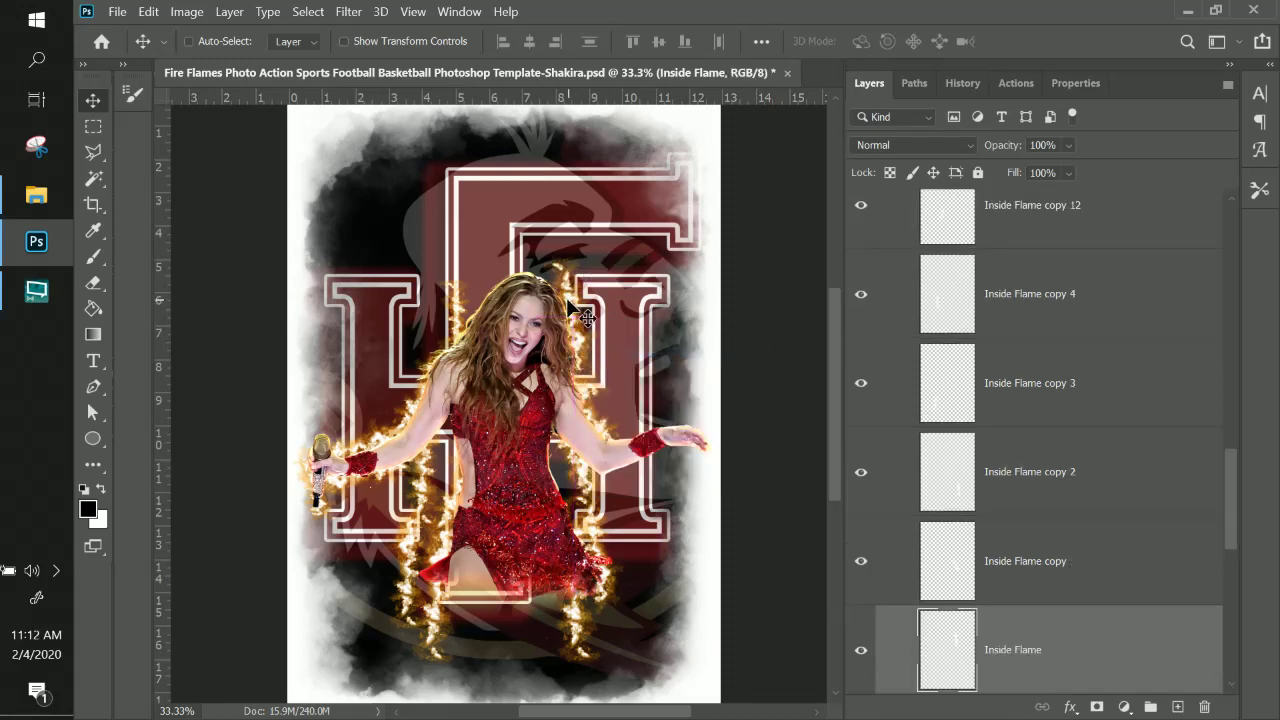
{"action": "key", "text": "ctrl+t"}
{"action": "left_click_drag", "start_coordinate": [524, 228], "coordinate": [500, 244]}
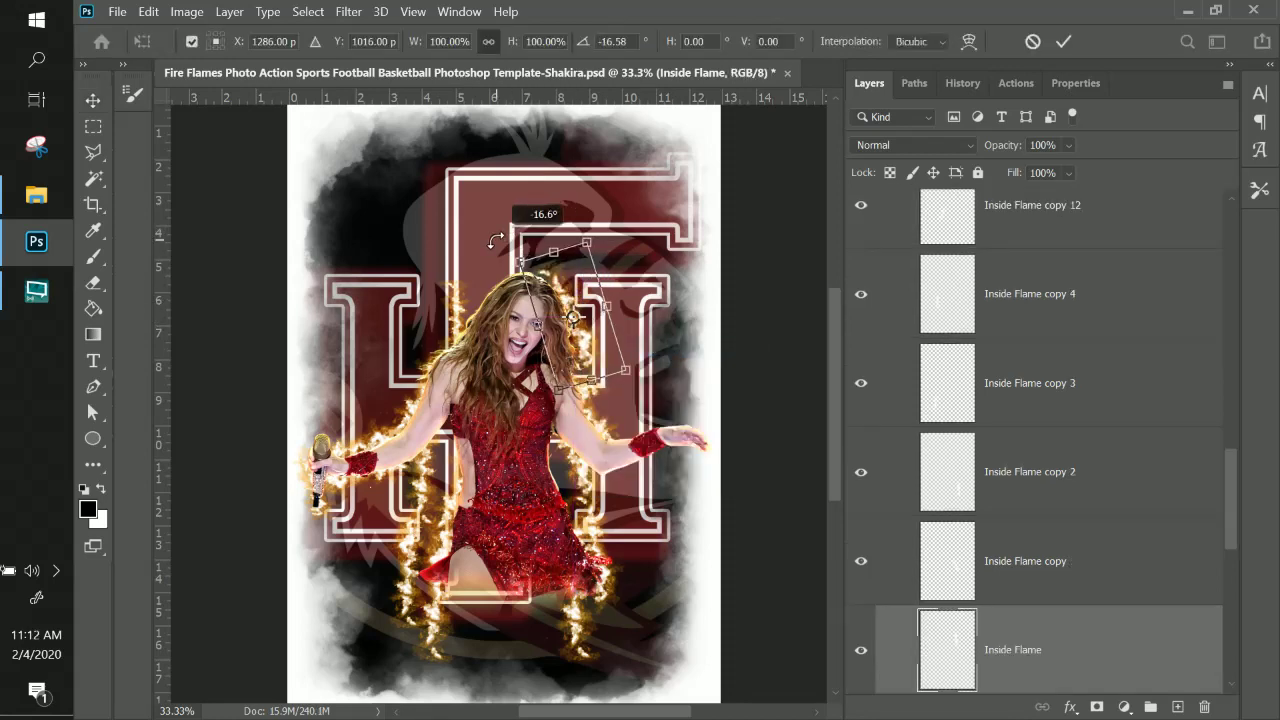
{"action": "left_click_drag", "start_coordinate": [574, 346], "coordinate": [567, 343]}
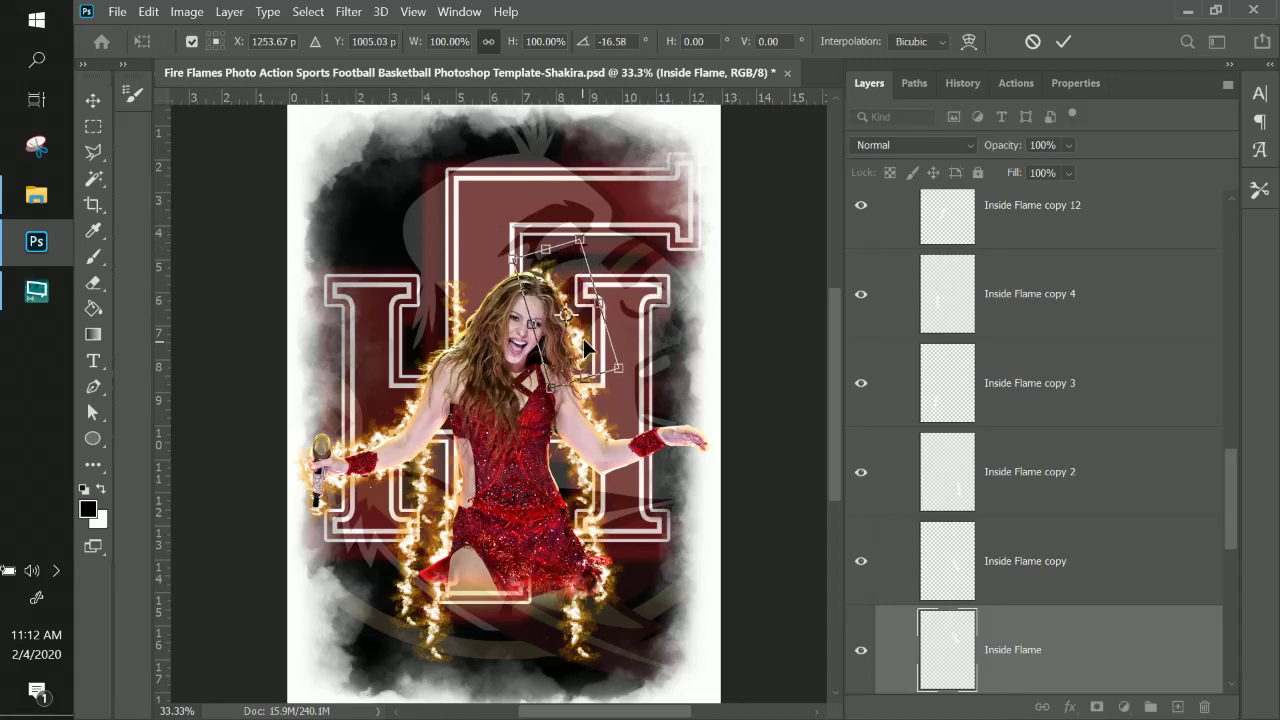
{"action": "key", "text": "Return"}
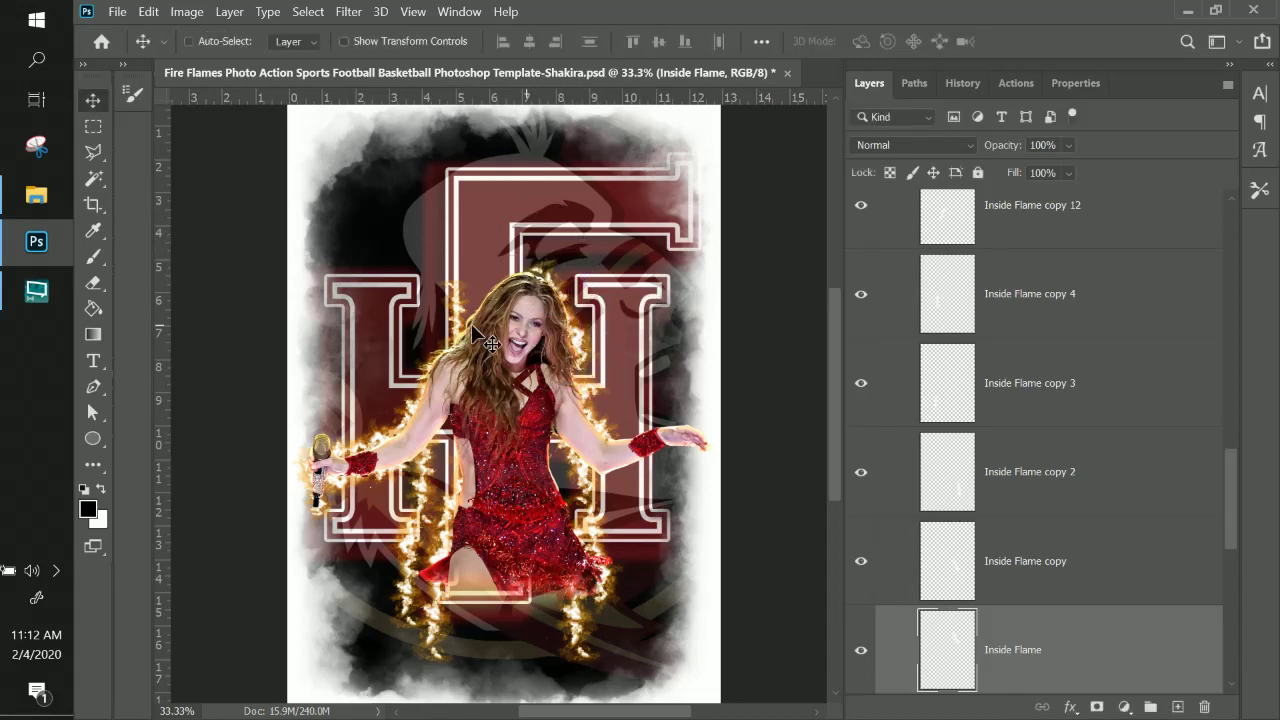
- Enlarge the Inside Flame copy 11 flame to about 152%, rotate it about 45° and place it along the hair's upper-left edge
{"action": "right_click", "coordinate": [460, 318]}
{"action": "left_click", "coordinate": [485, 342]}
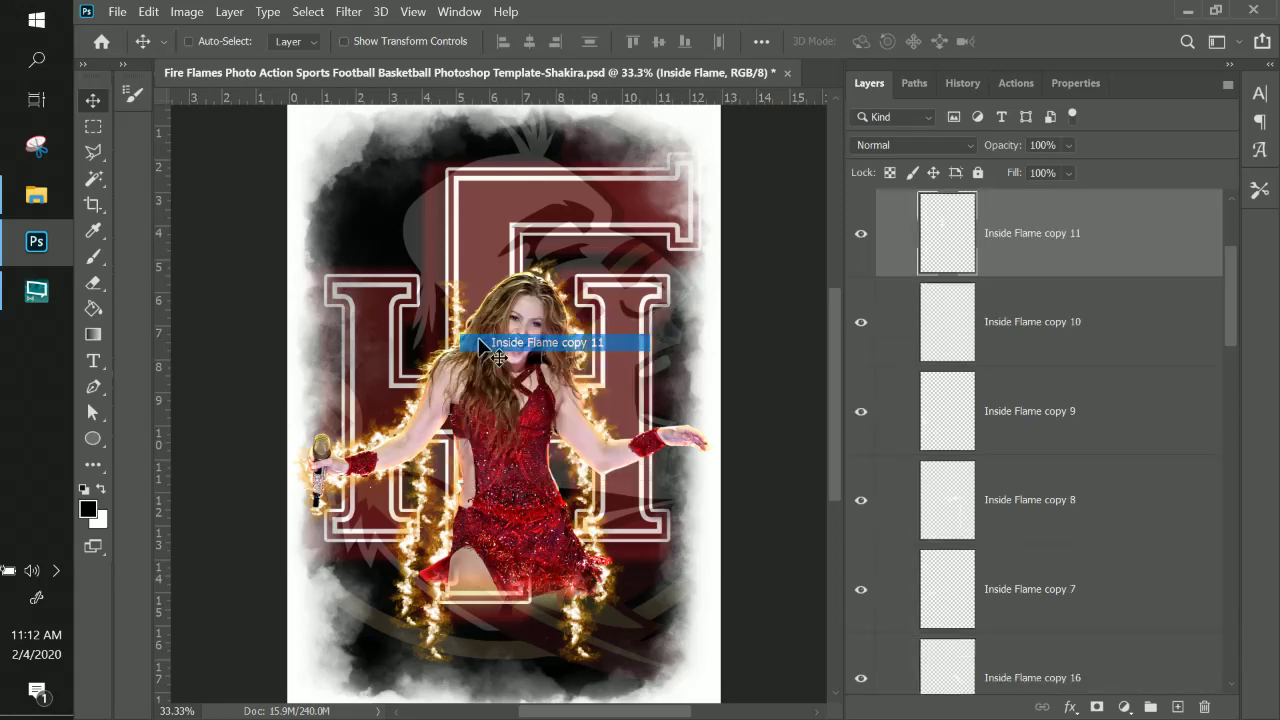
{"action": "key", "text": "ctrl+t"}
{"action": "left_click_drag", "start_coordinate": [512, 245], "coordinate": [517, 304]}
{"action": "left_click_drag", "start_coordinate": [503, 249], "coordinate": [562, 222]}
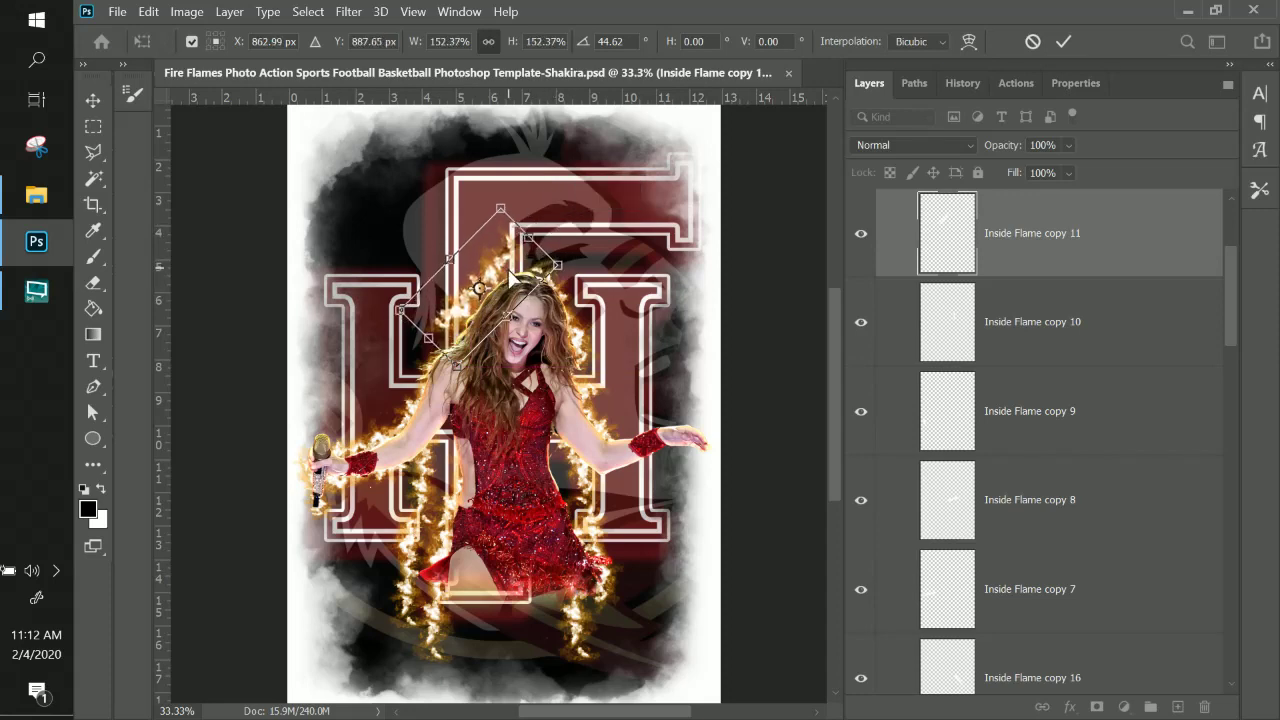
{"action": "left_click_drag", "start_coordinate": [512, 278], "coordinate": [521, 293]}
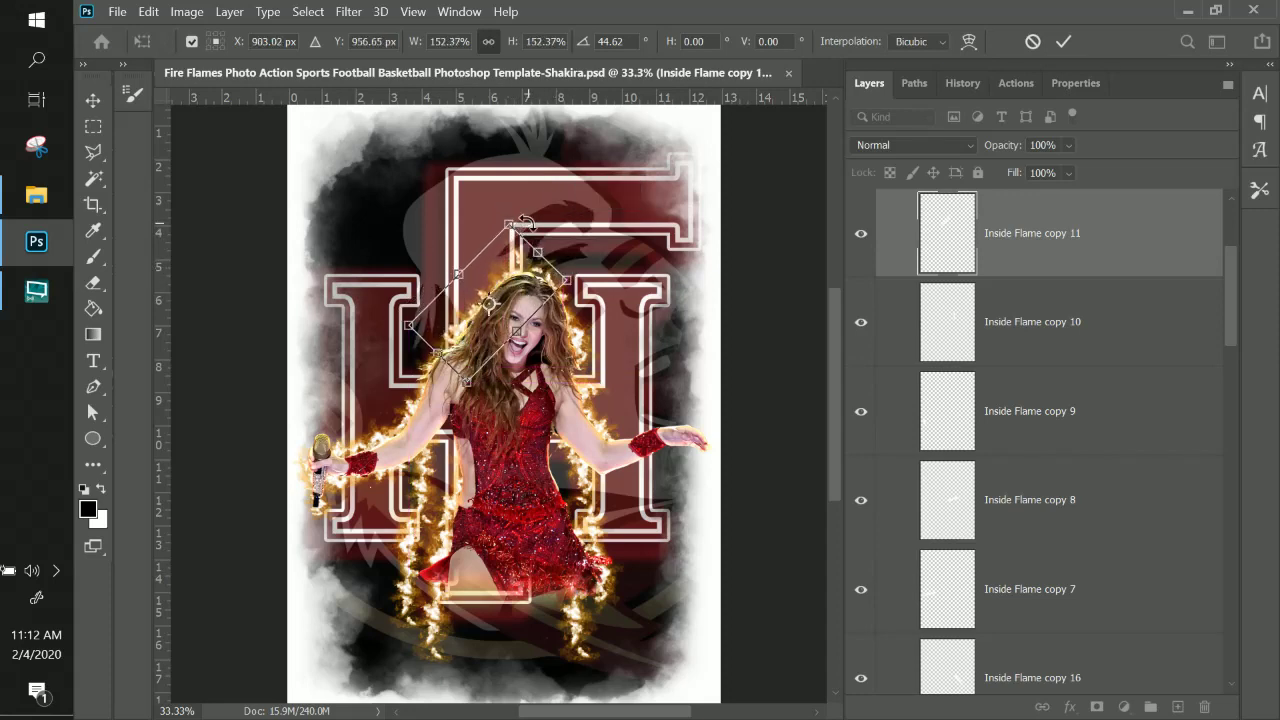
{"action": "key", "text": "Return"}
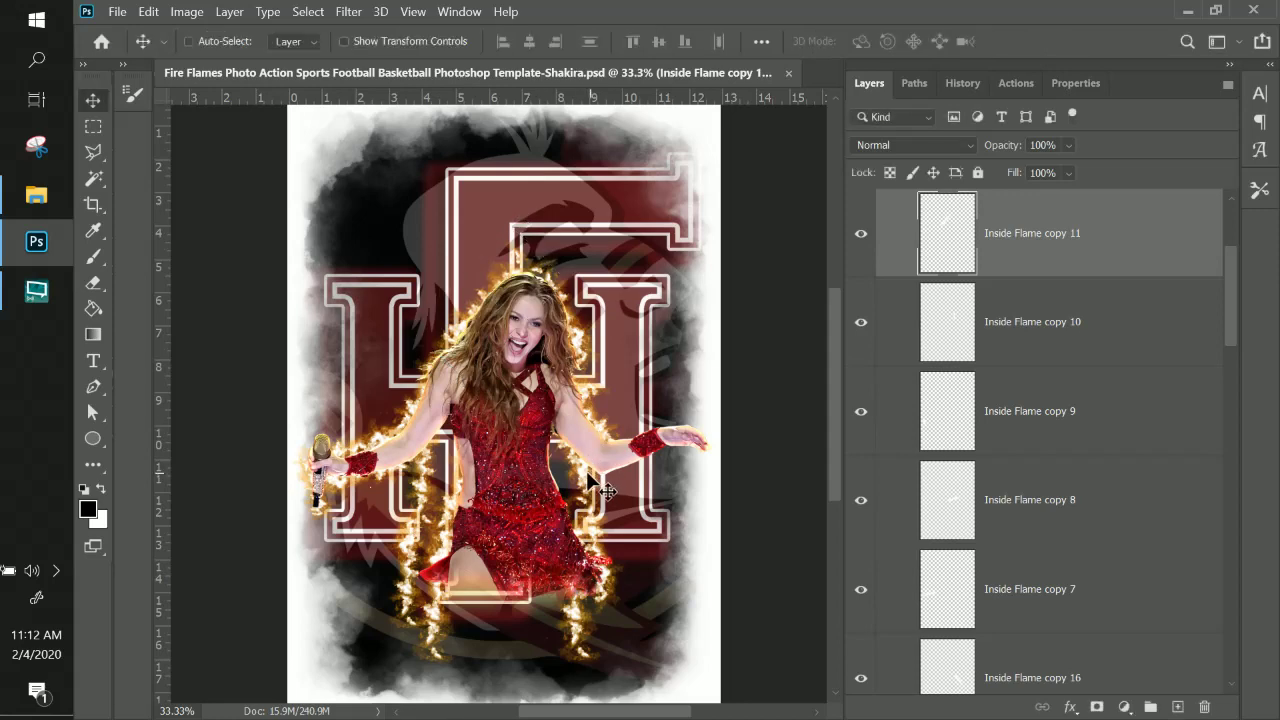
- Move the Inside Flame copy flame against the waist on the outstretched-hand side and rotate it about 11°
{"action": "right_click", "coordinate": [590, 487]}
{"action": "left_click", "coordinate": [650, 497]}
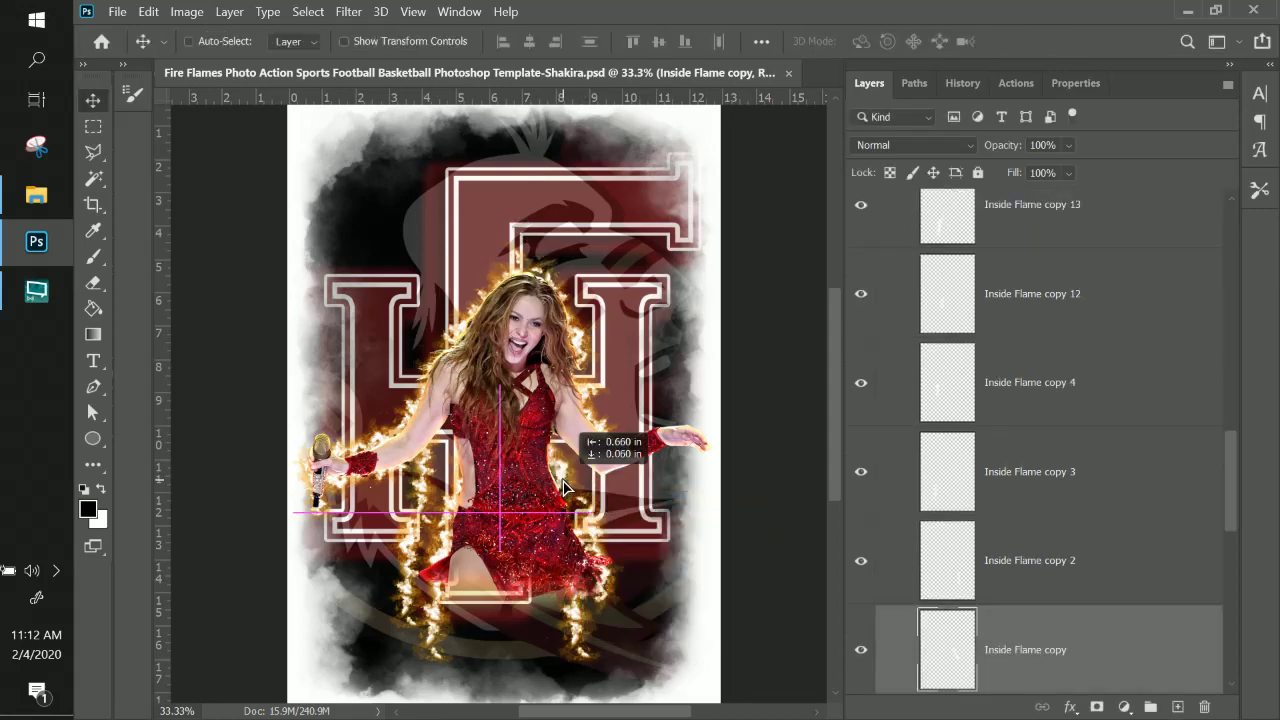
{"action": "mouse_move", "coordinate": [565, 487]}
{"action": "left_mouse_down"}
{"action": "mouse_move", "coordinate": [578, 490]}
{"action": "mouse_move", "coordinate": [568, 495]}
{"action": "left_mouse_up"}
{"action": "key", "text": "ctrl+t"}
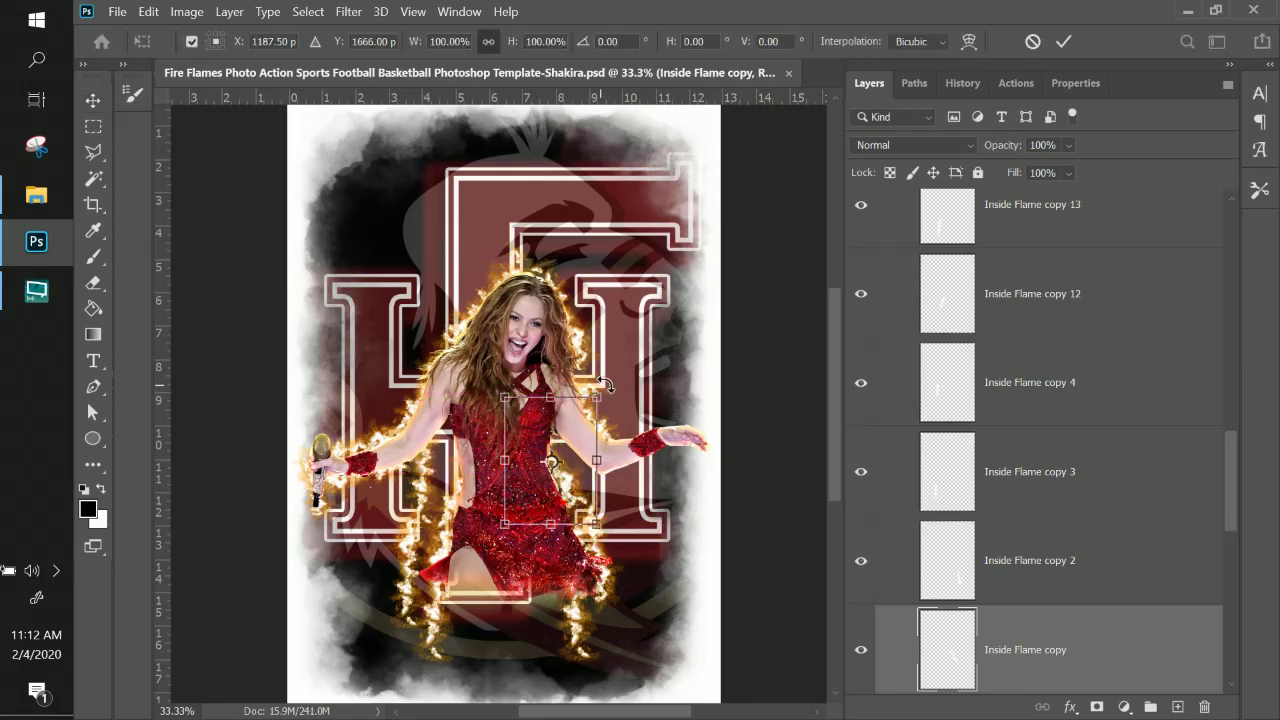
{"action": "left_click_drag", "start_coordinate": [604, 384], "coordinate": [624, 397]}
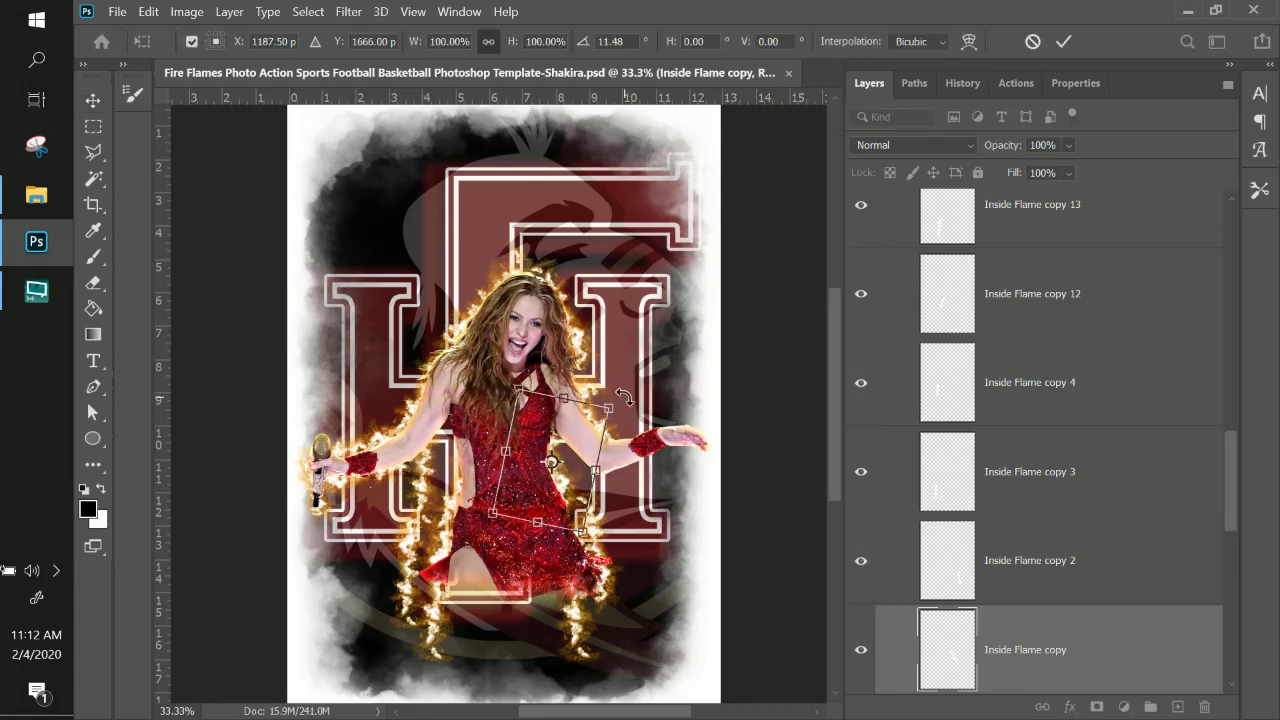
{"action": "key", "text": "Return"}
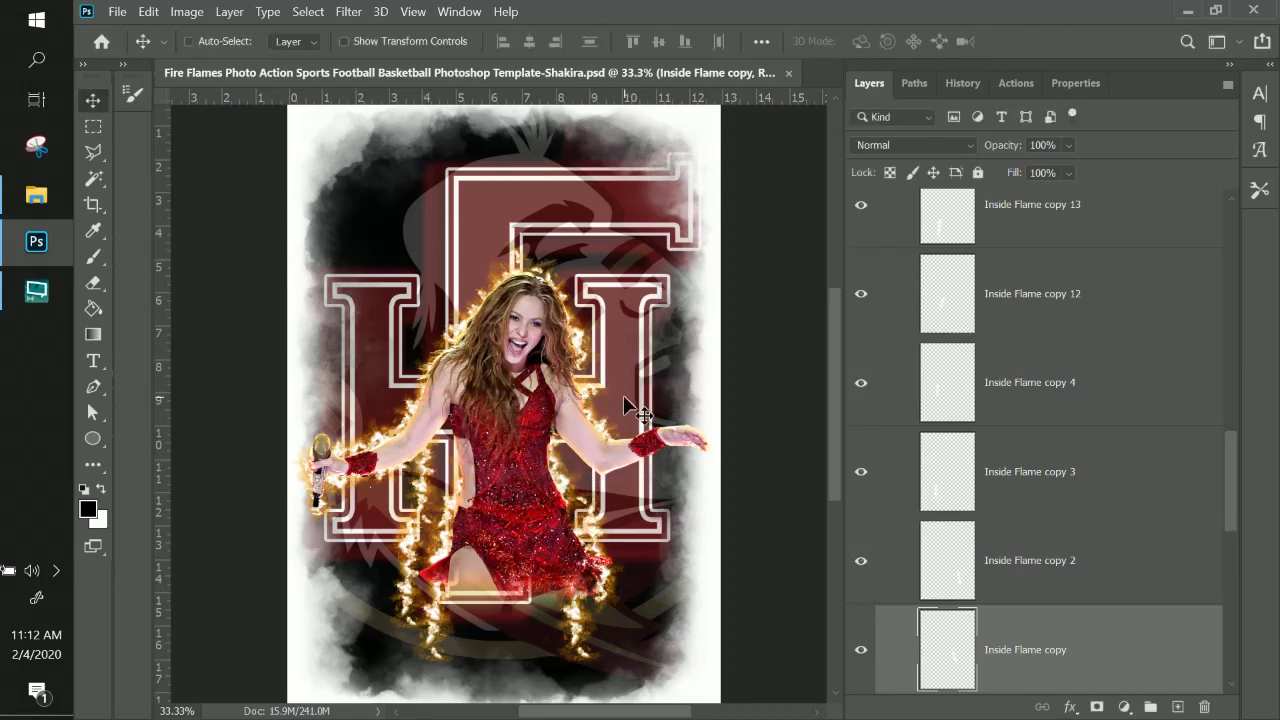
- Rotate the Inside Flame copy 12 flame about -25° and fit it between the microphone arm and the waist
{"action": "right_click", "coordinate": [453, 503]}
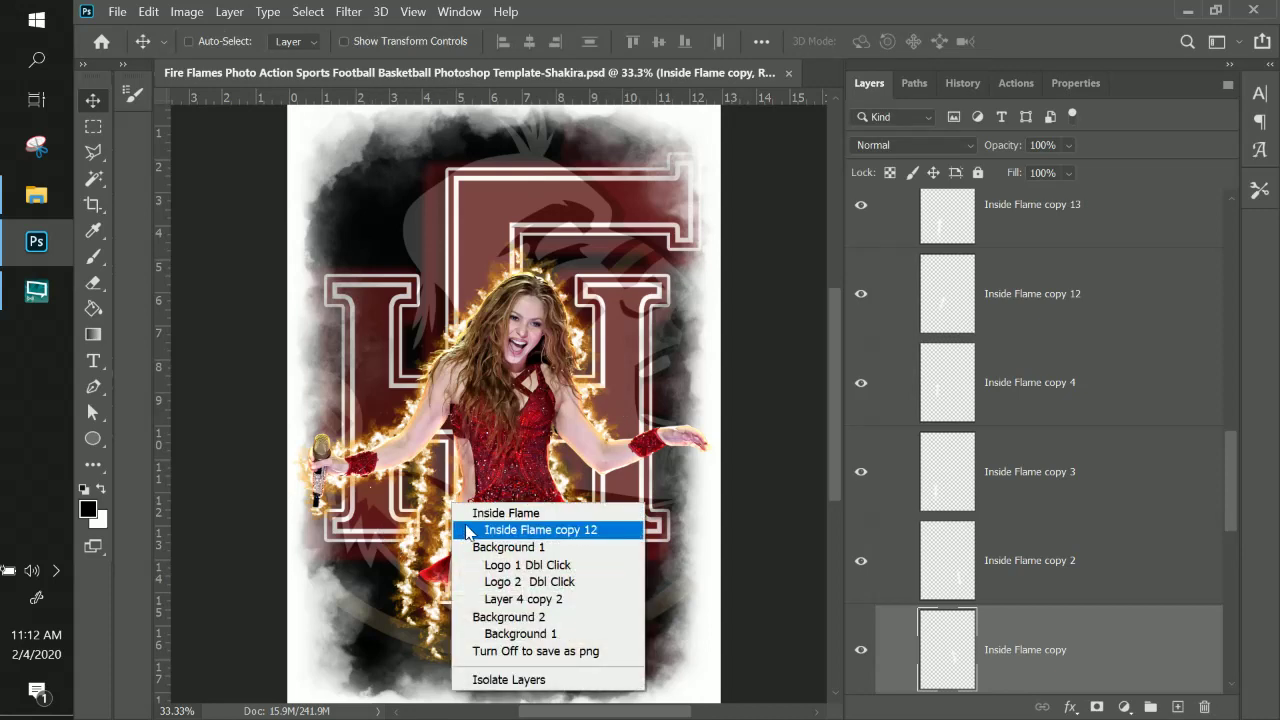
{"action": "left_click", "coordinate": [467, 530]}
{"action": "key", "text": "ctrl+t"}
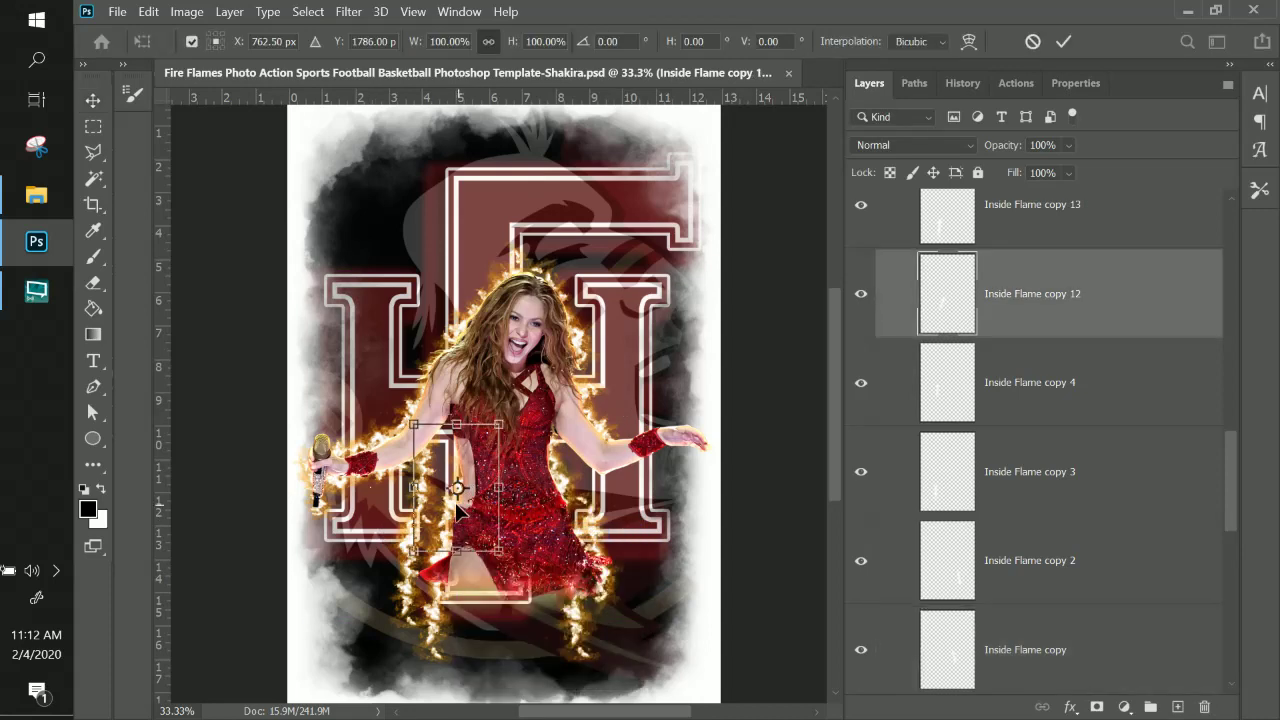
{"action": "left_click_drag", "start_coordinate": [457, 503], "coordinate": [447, 496]}
{"action": "left_click_drag", "start_coordinate": [399, 385], "coordinate": [364, 416]}
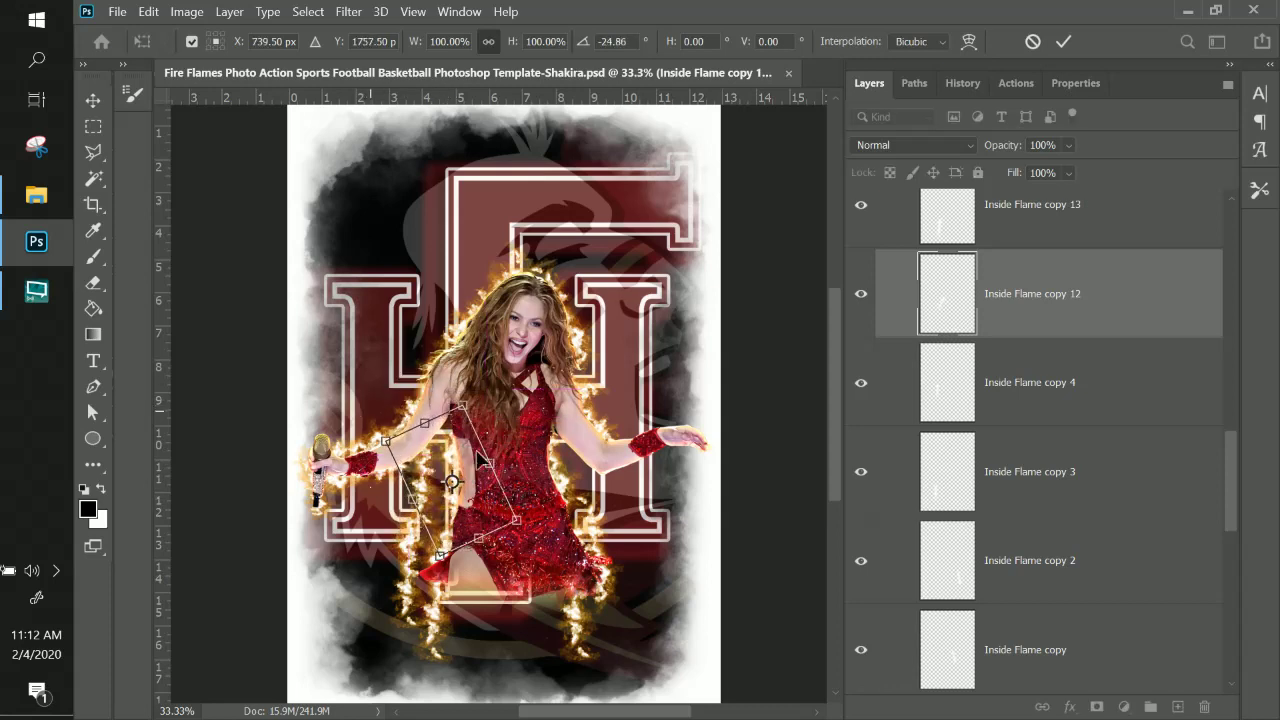
{"action": "left_click_drag", "start_coordinate": [454, 453], "coordinate": [443, 435]}
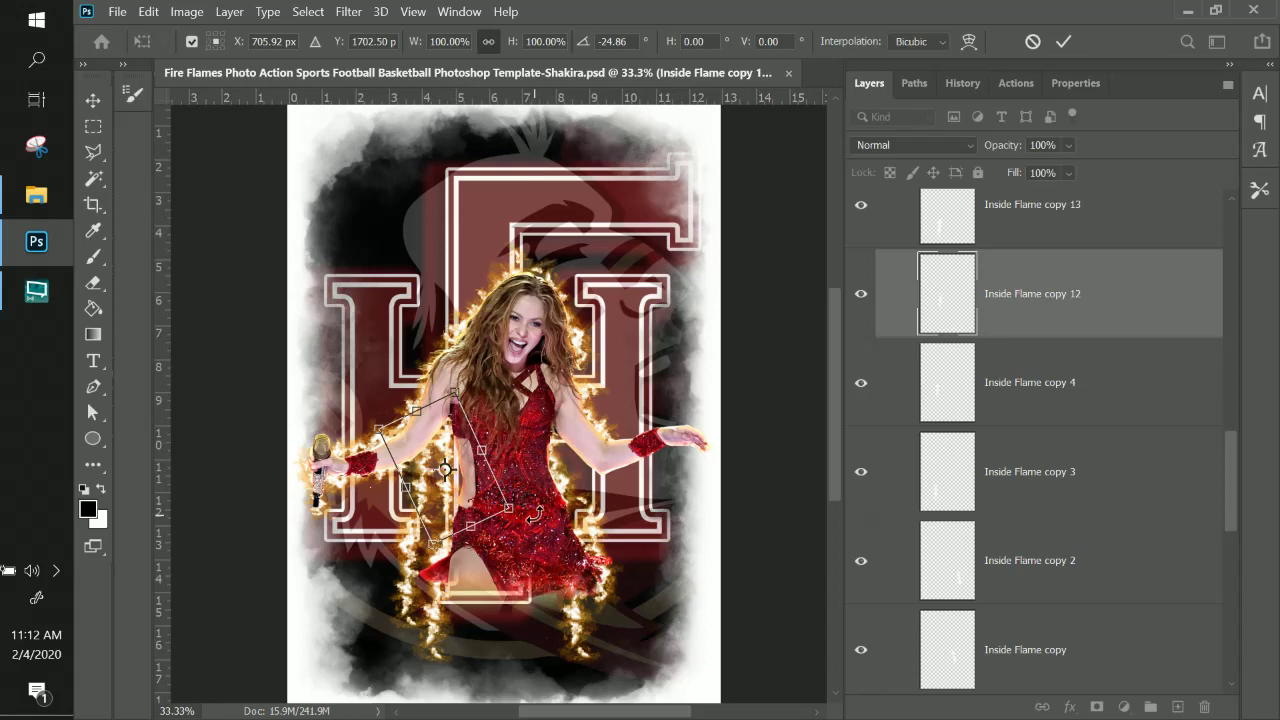
{"action": "mouse_move", "coordinate": [540, 515]}
{"action": "left_mouse_down"}
{"action": "mouse_move", "coordinate": [547, 495]}
{"action": "mouse_move", "coordinate": [545, 506]}
{"action": "left_mouse_up"}
{"action": "left_click_drag", "start_coordinate": [446, 442], "coordinate": [452, 439]}
{"action": "key", "text": "Return"}
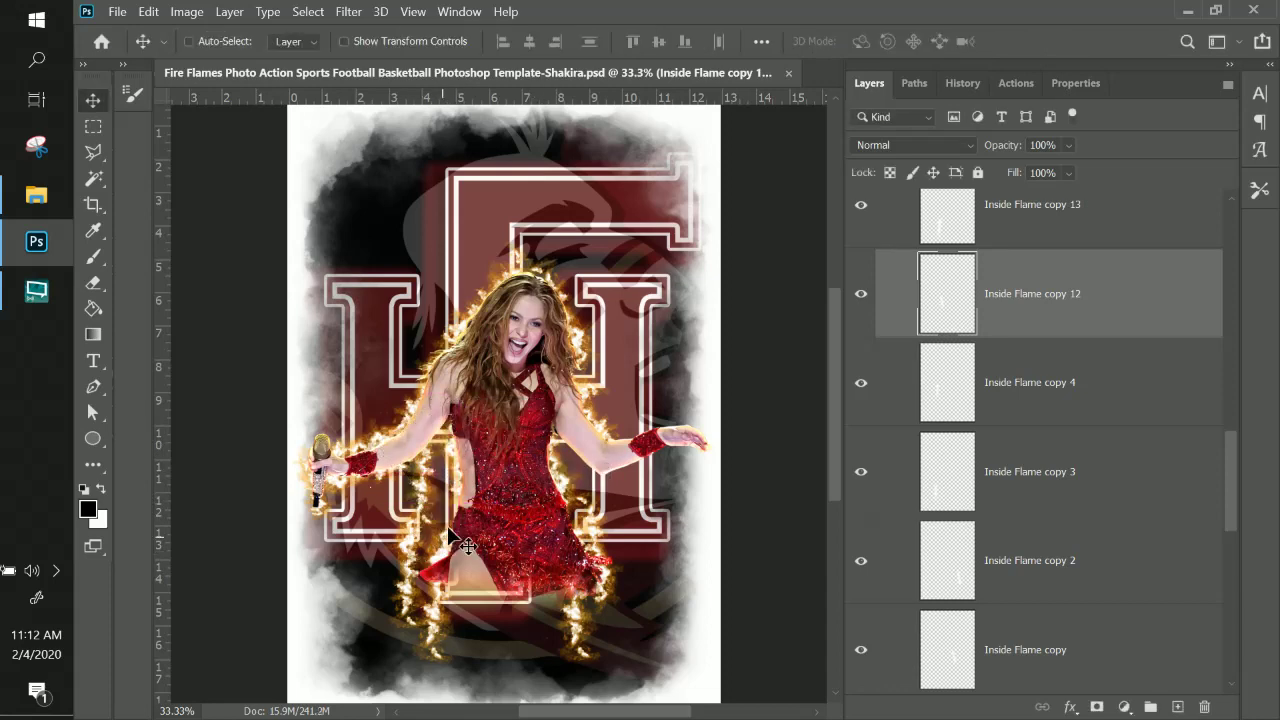
- Delete the Inside Flame copy 4 and Inside Flame copy 3 layers beside the dress on the microphone side
{"action": "right_click", "coordinate": [426, 480]}
{"action": "left_click", "coordinate": [441, 502]}
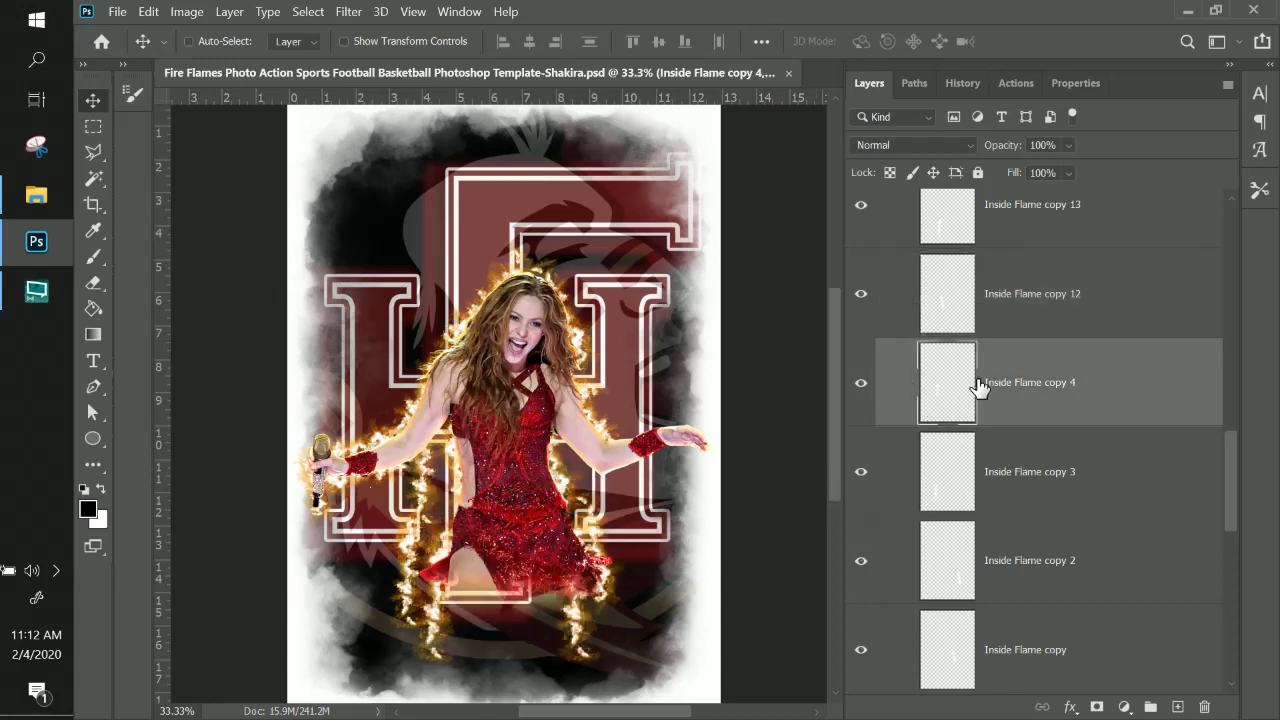
{"action": "key", "text": "Delete"}
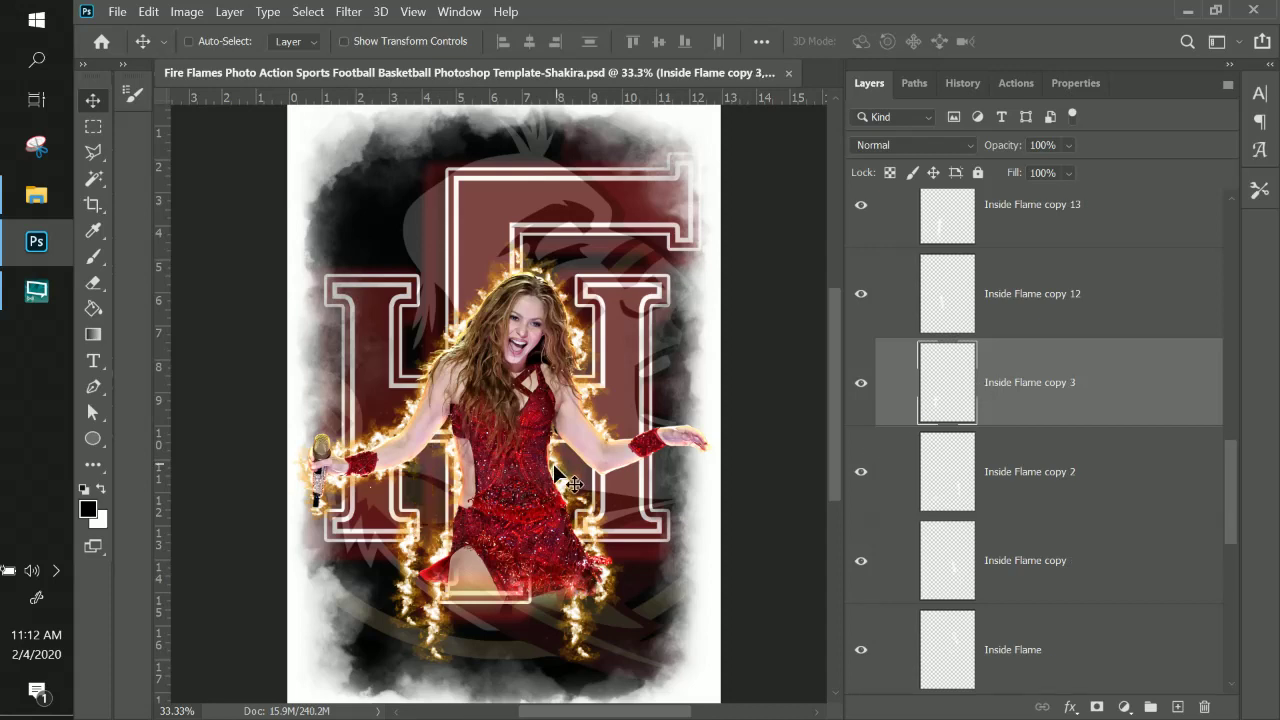
{"action": "right_click", "coordinate": [407, 543]}
{"action": "left_click", "coordinate": [449, 563]}
{"action": "key", "text": "Delete"}
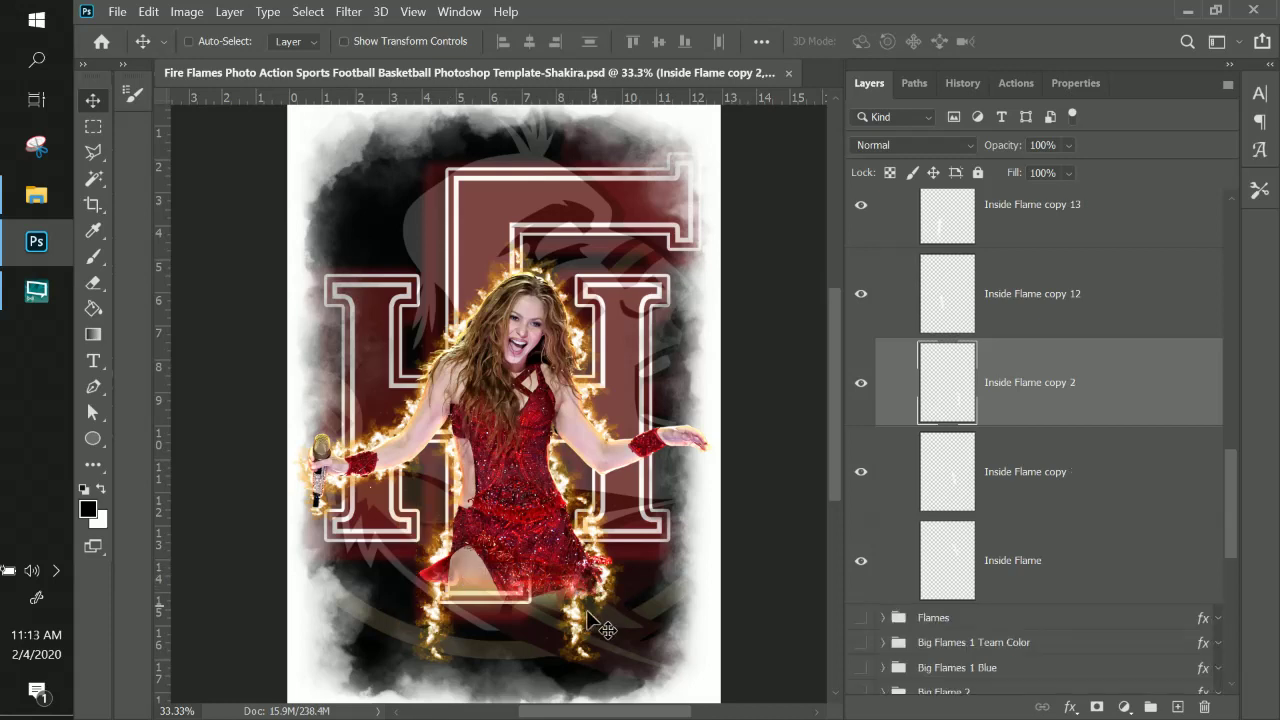
- Delete the Inside Flame copy 14 and Inside Flame copy 13 layers hanging below the dress
{"action": "right_click", "coordinate": [578, 628]}
{"action": "left_click", "coordinate": [650, 478]}
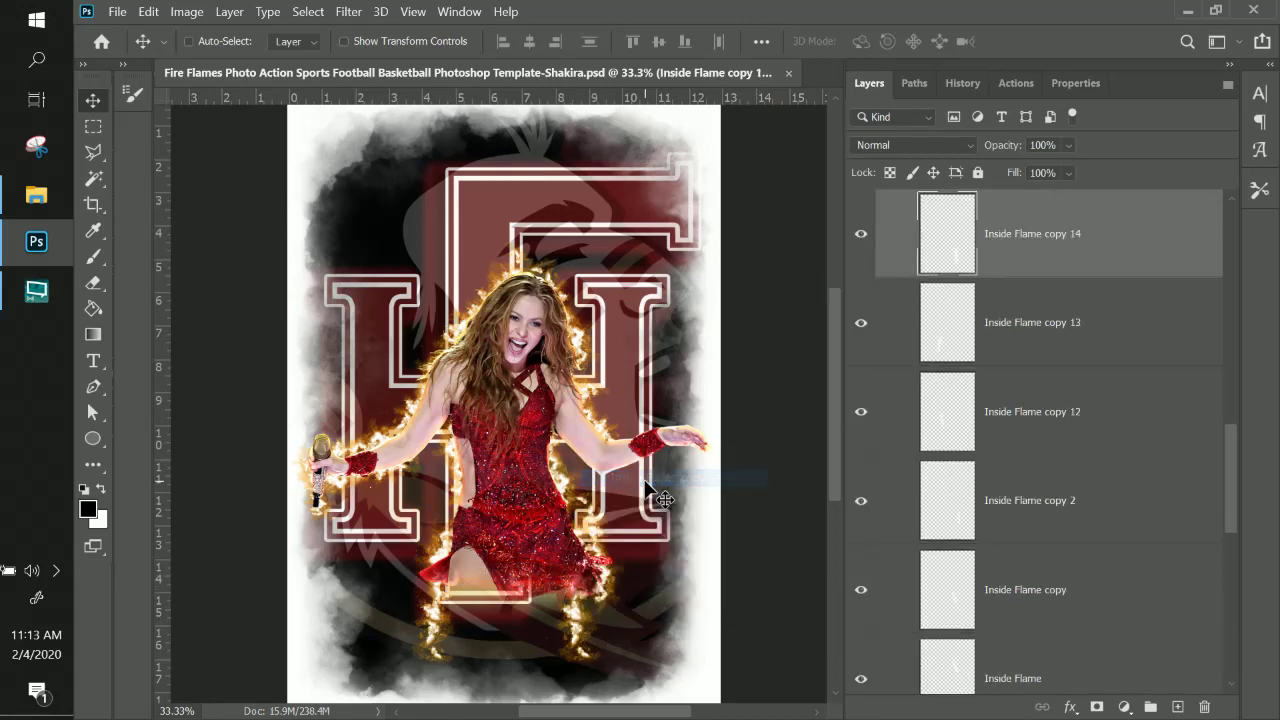
{"action": "right_click", "coordinate": [434, 622]}
{"action": "left_click", "coordinate": [500, 480]}
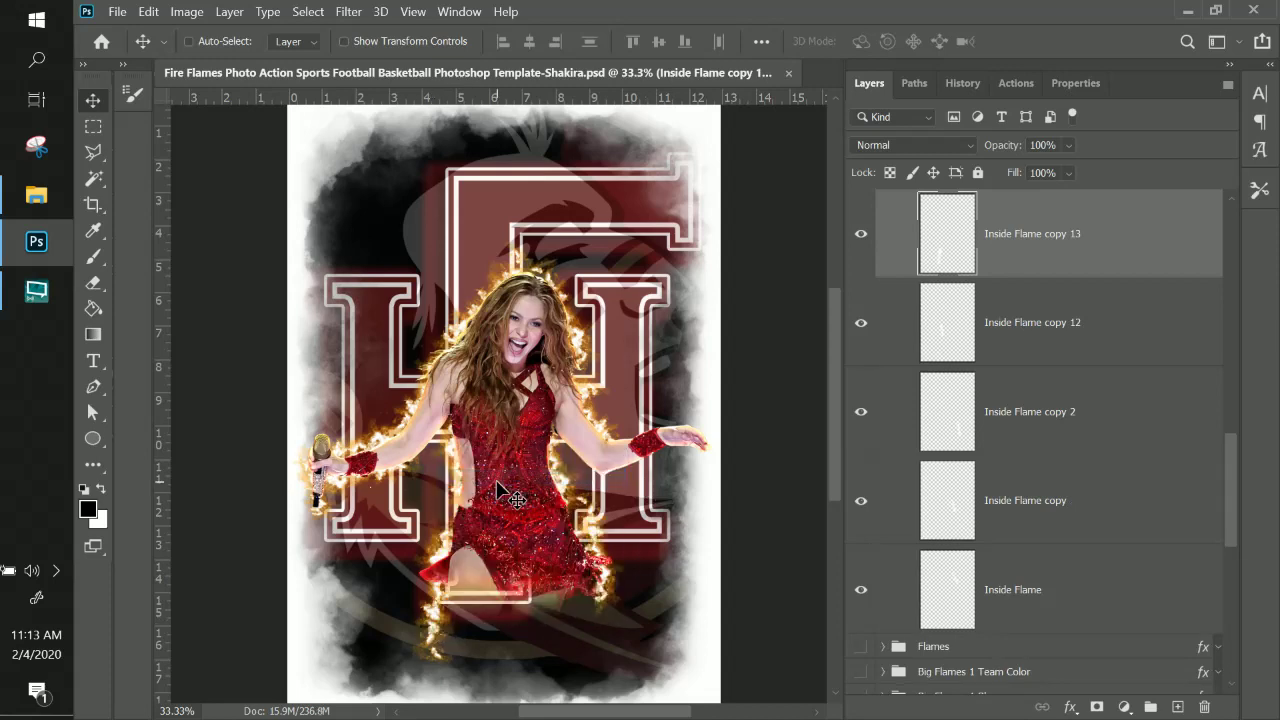
{"action": "key", "text": "Delete"}
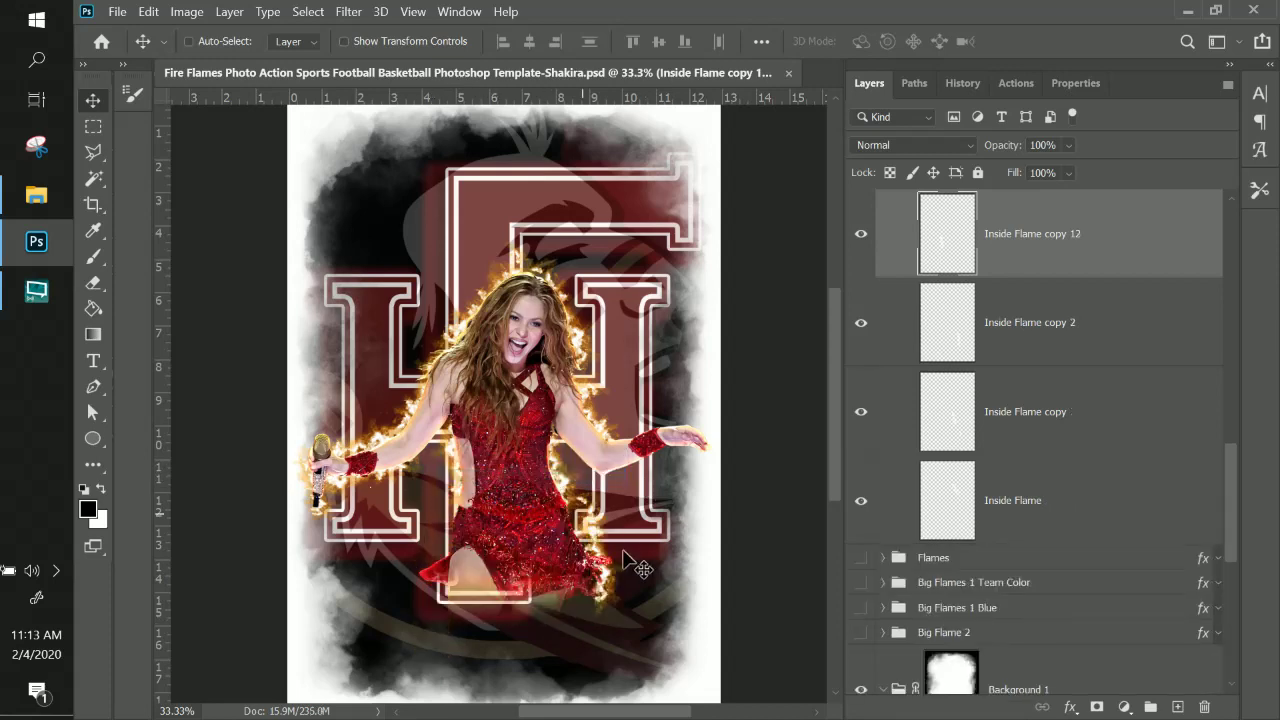
- Move the Inside Flame copy 2 flame inward against the skirt edge on the outstretched-hand side
{"action": "right_click", "coordinate": [595, 540]}
{"action": "left_click", "coordinate": [680, 377]}
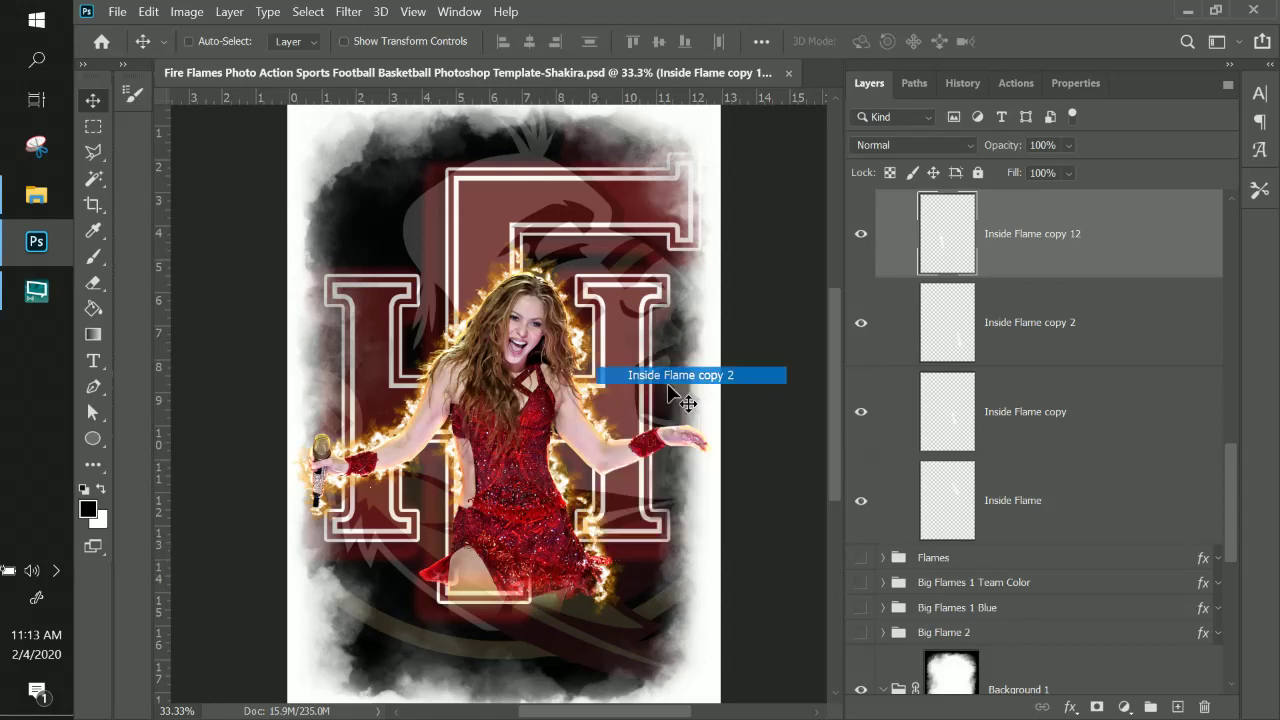
{"action": "mouse_move", "coordinate": [598, 565]}
{"action": "left_mouse_down"}
{"action": "mouse_move", "coordinate": [590, 553]}
{"action": "mouse_move", "coordinate": [583, 567]}
{"action": "left_mouse_up"}
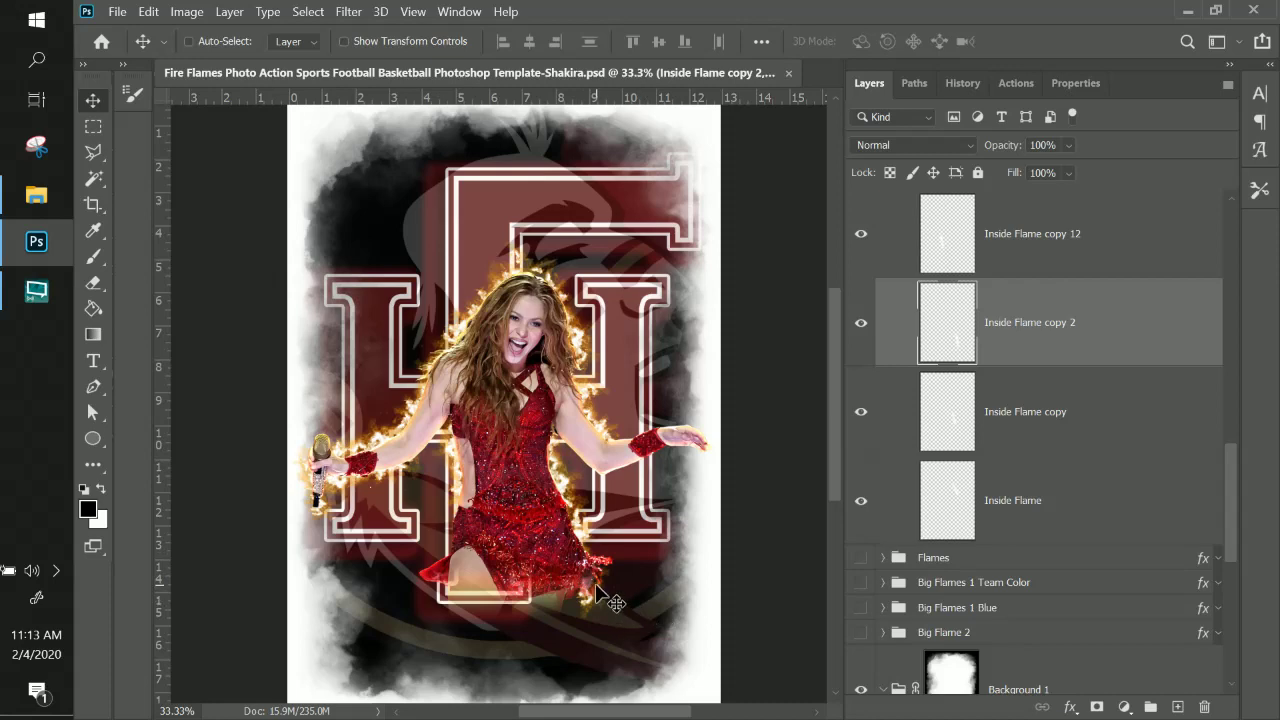
- Duplicate the Inside Flame copy 2 flame to the skirt's microphone-side edge, scaled to about 121% by 107% and rotated about 17°
{"action": "left_click_drag", "start_coordinate": [598, 620], "coordinate": [448, 612]}
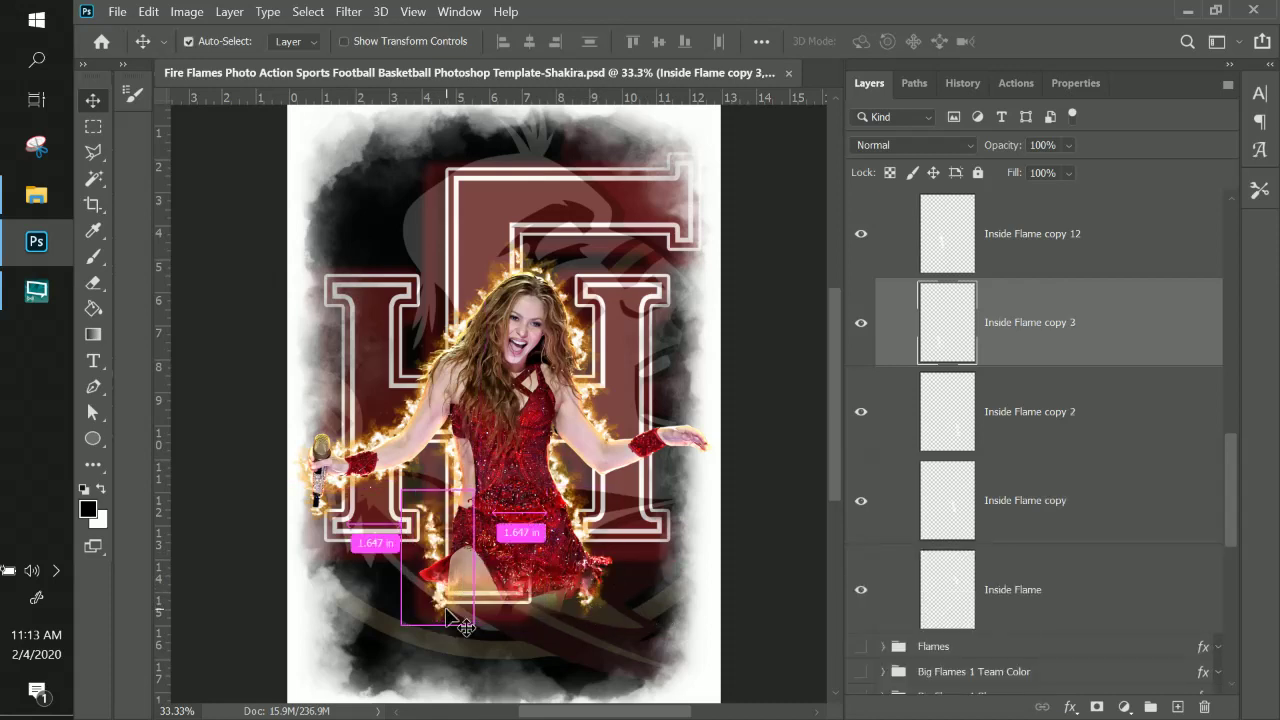
{"action": "key", "text": "ctrl+t"}
{"action": "left_click_drag", "start_coordinate": [494, 484], "coordinate": [450, 520]}
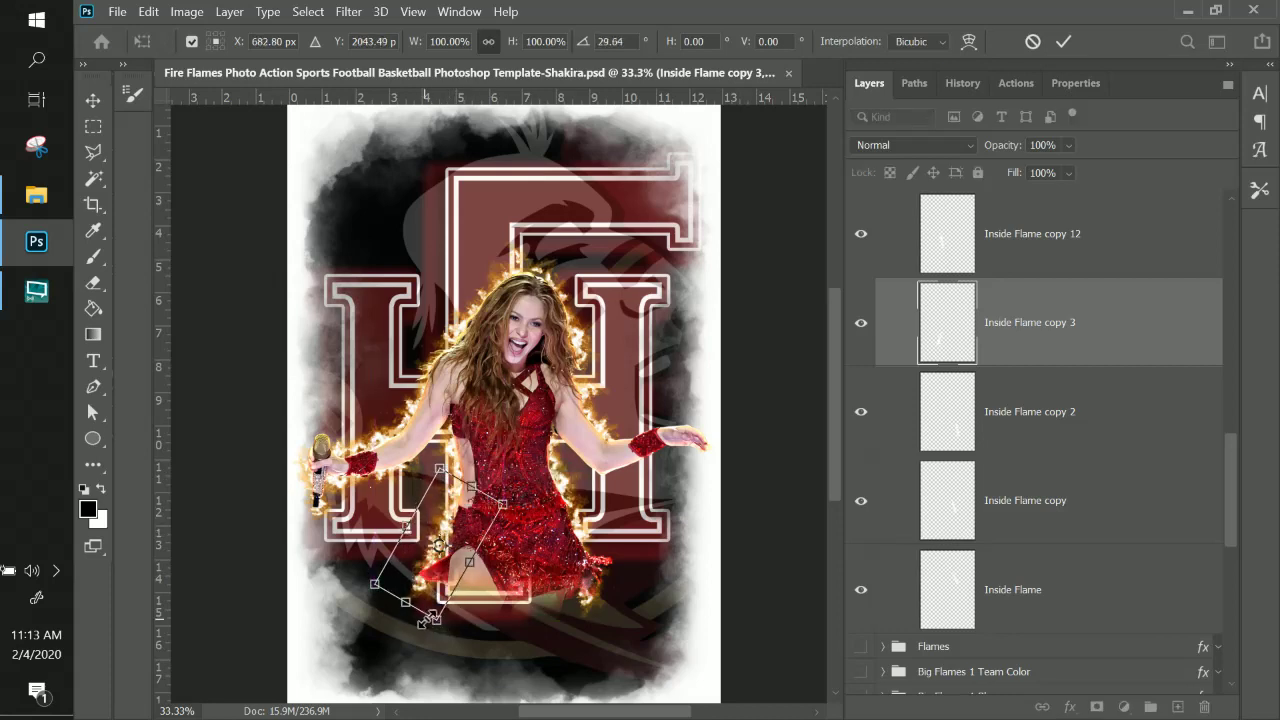
{"action": "left_click_drag", "start_coordinate": [437, 622], "coordinate": [449, 637]}
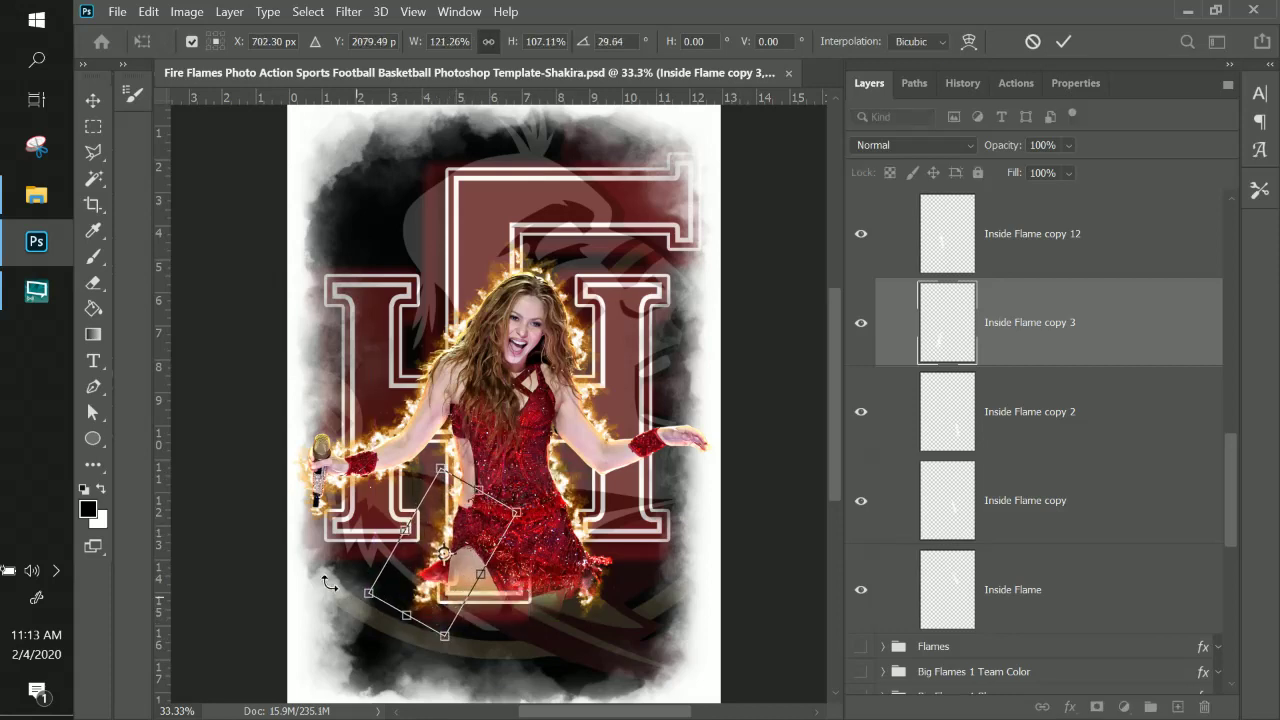
{"action": "left_click_drag", "start_coordinate": [338, 594], "coordinate": [376, 577]}
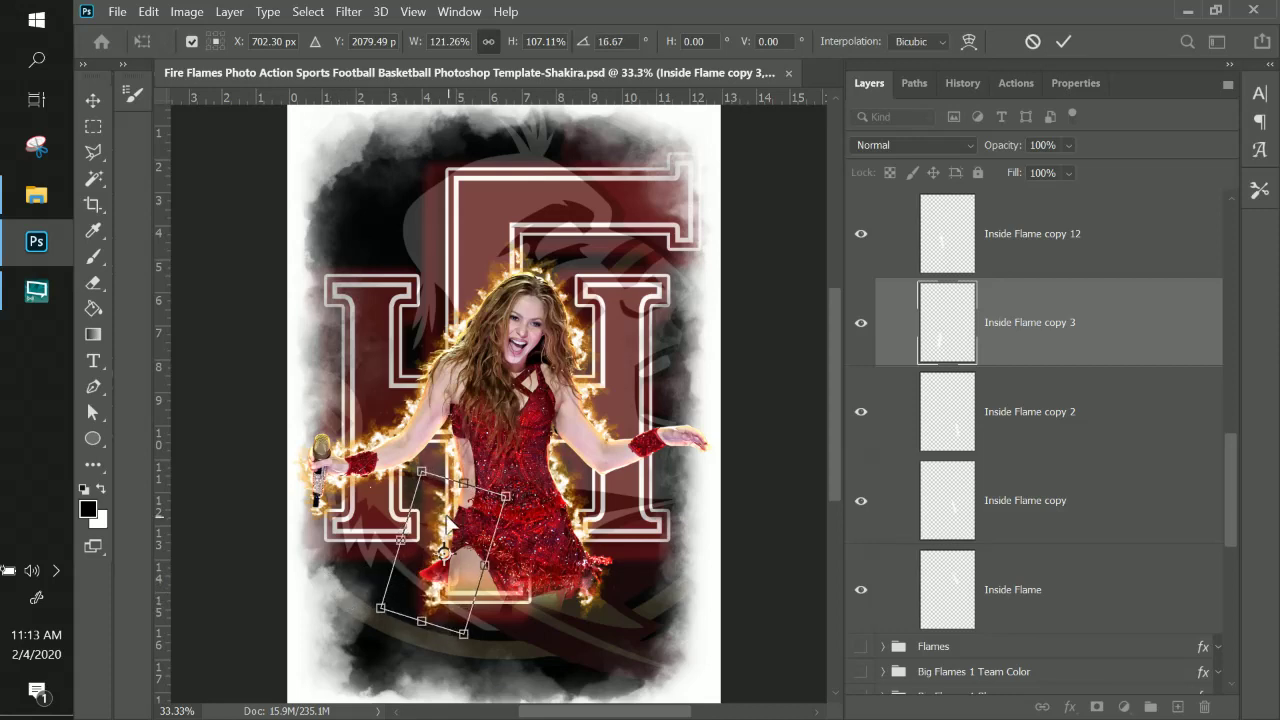
{"action": "left_click_drag", "start_coordinate": [446, 516], "coordinate": [450, 518]}
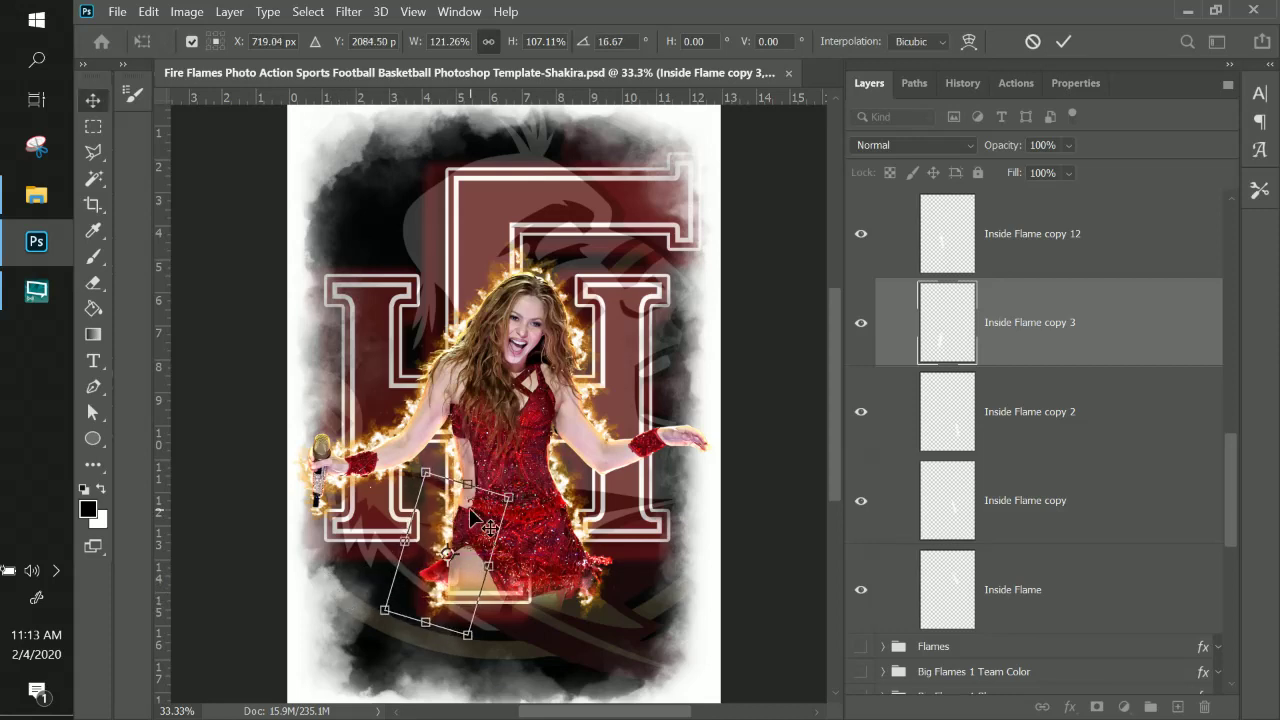
{"action": "key", "text": "Return"}
- Move the Inside Flame copy 2 flame up beneath the outstretched arm's elbow and rotate it to follow the forearm
{"action": "right_click", "coordinate": [588, 610]}
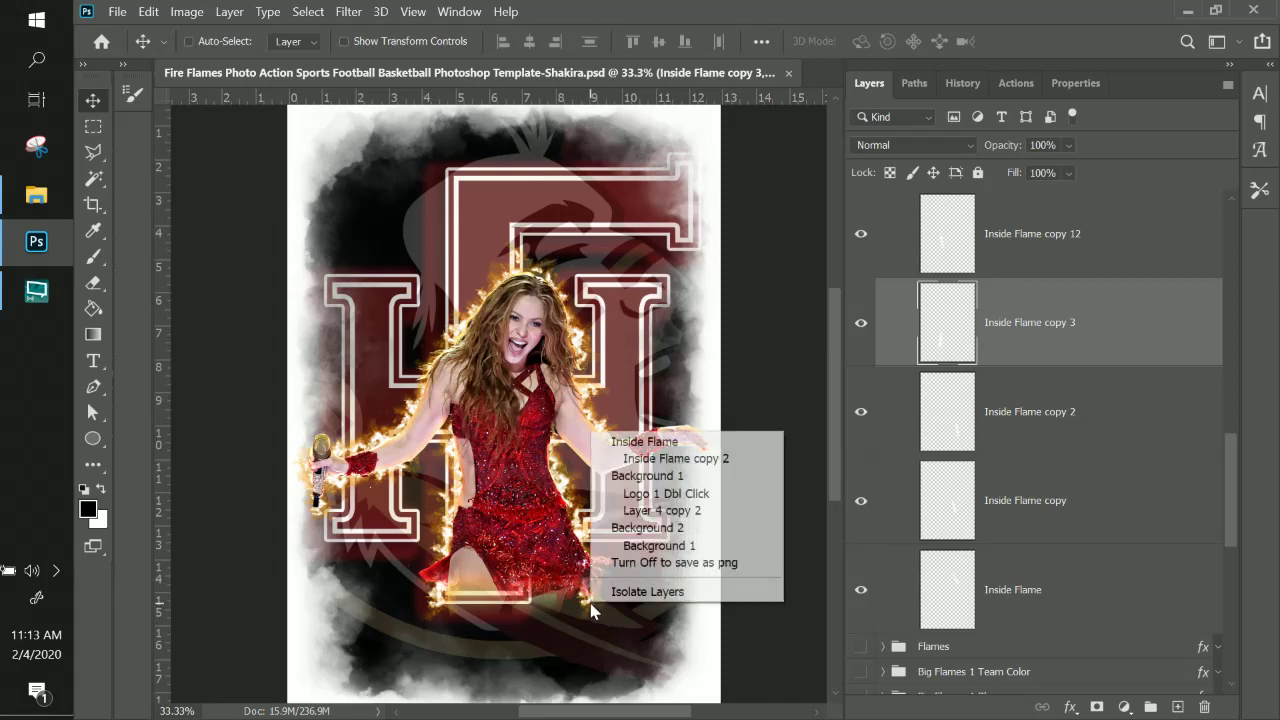
{"action": "left_click", "coordinate": [650, 458]}
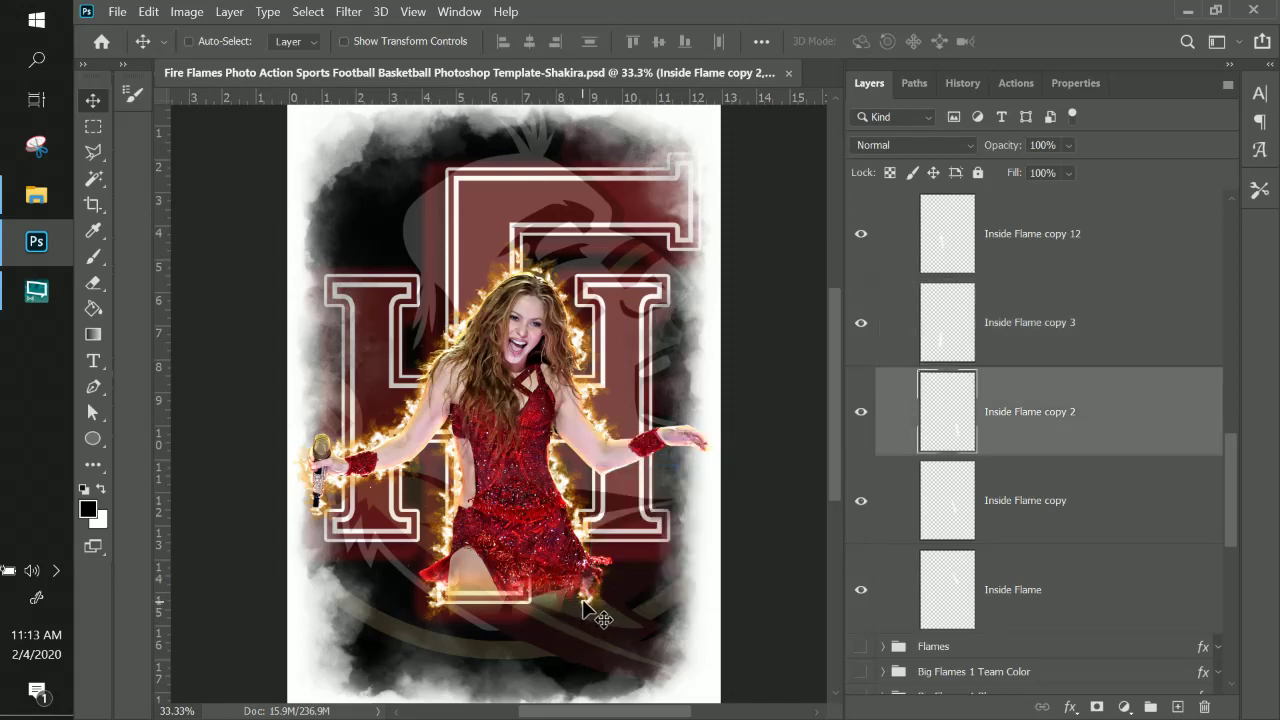
{"action": "left_click_drag", "start_coordinate": [582, 601], "coordinate": [605, 486]}
{"action": "key", "text": "ctrl+t"}
{"action": "key", "text": "Return"}
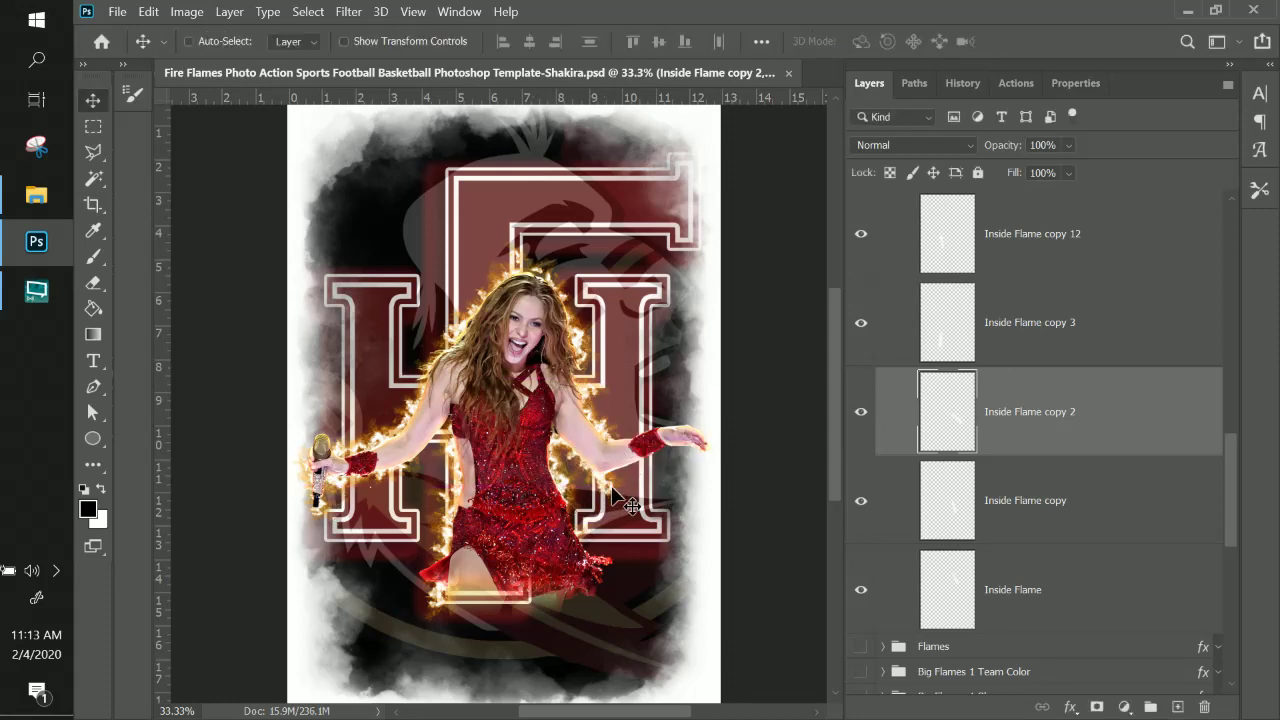
- Duplicate the Inside Flame copy 2 flame, rotate it along the underside of the outstretched forearm, and place another copy above the hand
{"action": "key", "text": "ctrl"}
{"action": "left_click_drag", "start_coordinate": [604, 482], "coordinate": [654, 493]}
{"action": "key", "text": "ctrl+t"}
{"action": "left_click_drag", "start_coordinate": [696, 541], "coordinate": [715, 395]}
{"action": "left_click_drag", "start_coordinate": [650, 459], "coordinate": [673, 446]}
{"action": "left_click_drag", "start_coordinate": [726, 387], "coordinate": [738, 418]}
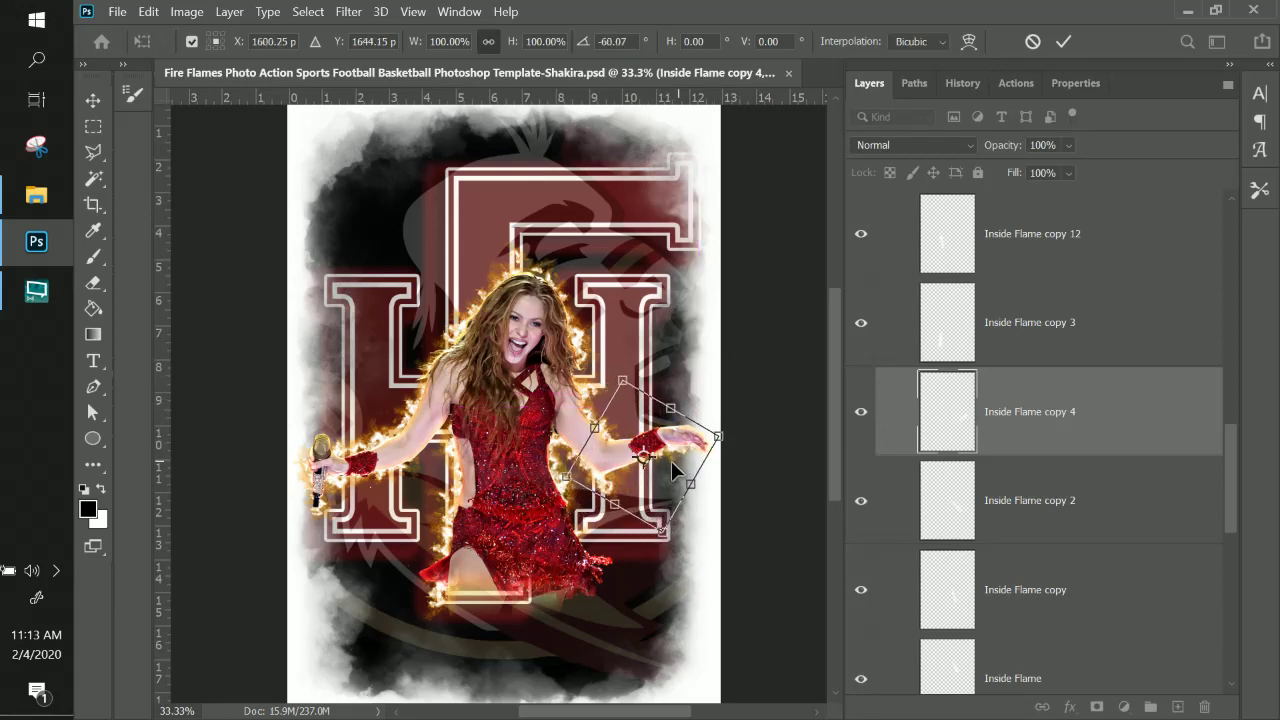
{"action": "left_click_drag", "start_coordinate": [671, 461], "coordinate": [724, 386]}
{"action": "key", "text": "Return"}
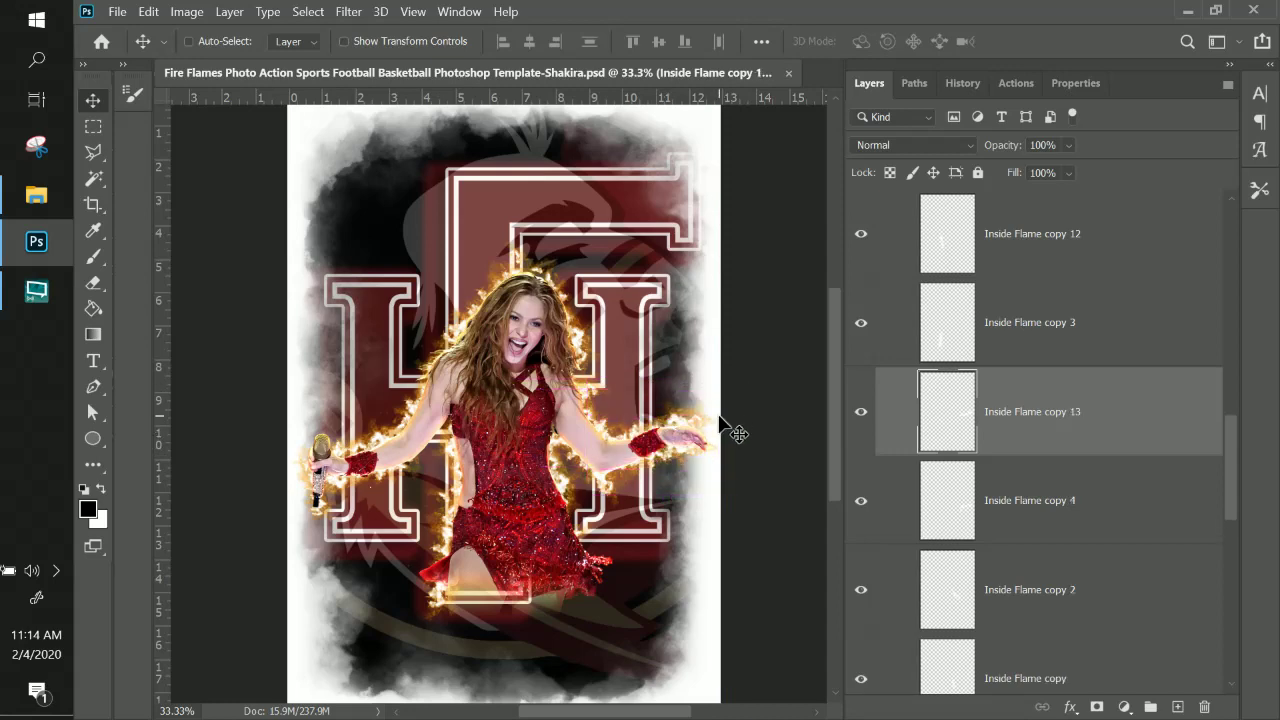
- Rotate the Inside Flame copy 13 flame about -170° along the upper side of the outstretched hand
{"action": "key", "text": "ctrl+t"}
{"action": "left_click_drag", "start_coordinate": [723, 481], "coordinate": [465, 610]}
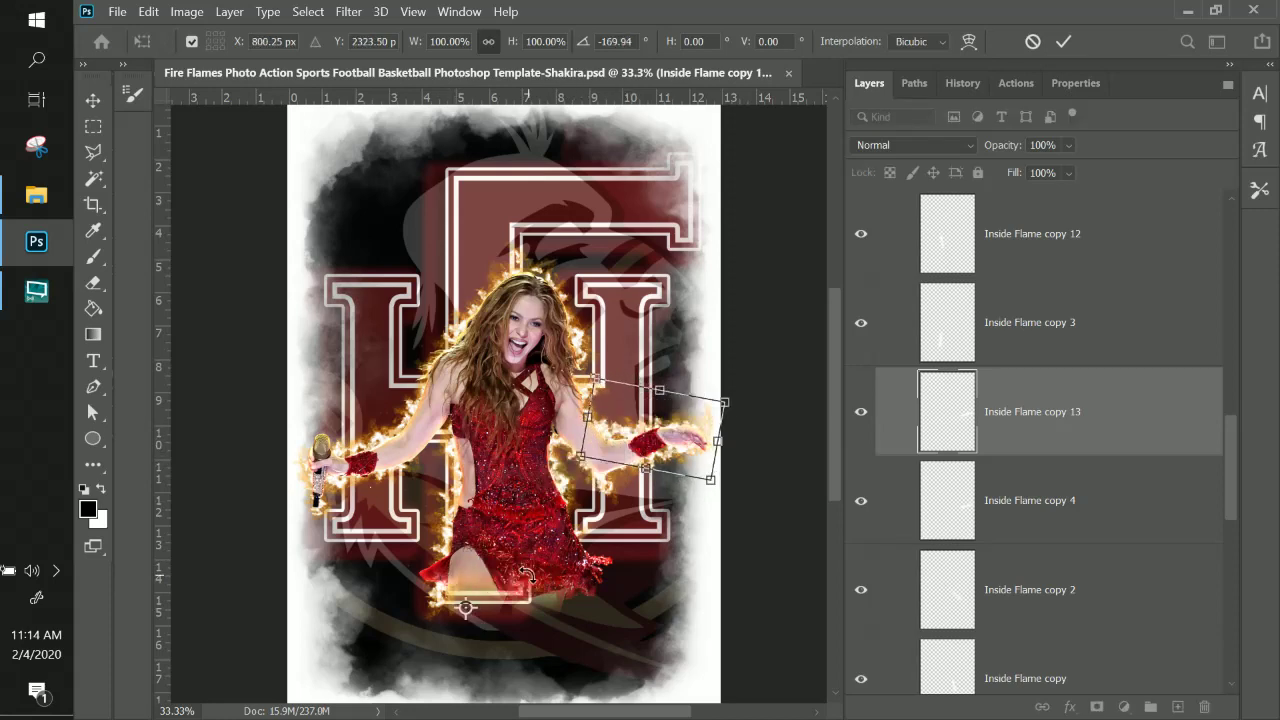
{"action": "key", "text": "Return"}
- Duplicate the Inside Flame copy 13 flame below the dress hem and enlarge it to about 139%
{"action": "left_click_drag", "start_coordinate": [575, 552], "coordinate": [470, 625]}
{"action": "key", "text": "ctrl+t"}
{"action": "left_click_drag", "start_coordinate": [555, 578], "coordinate": [607, 552]}
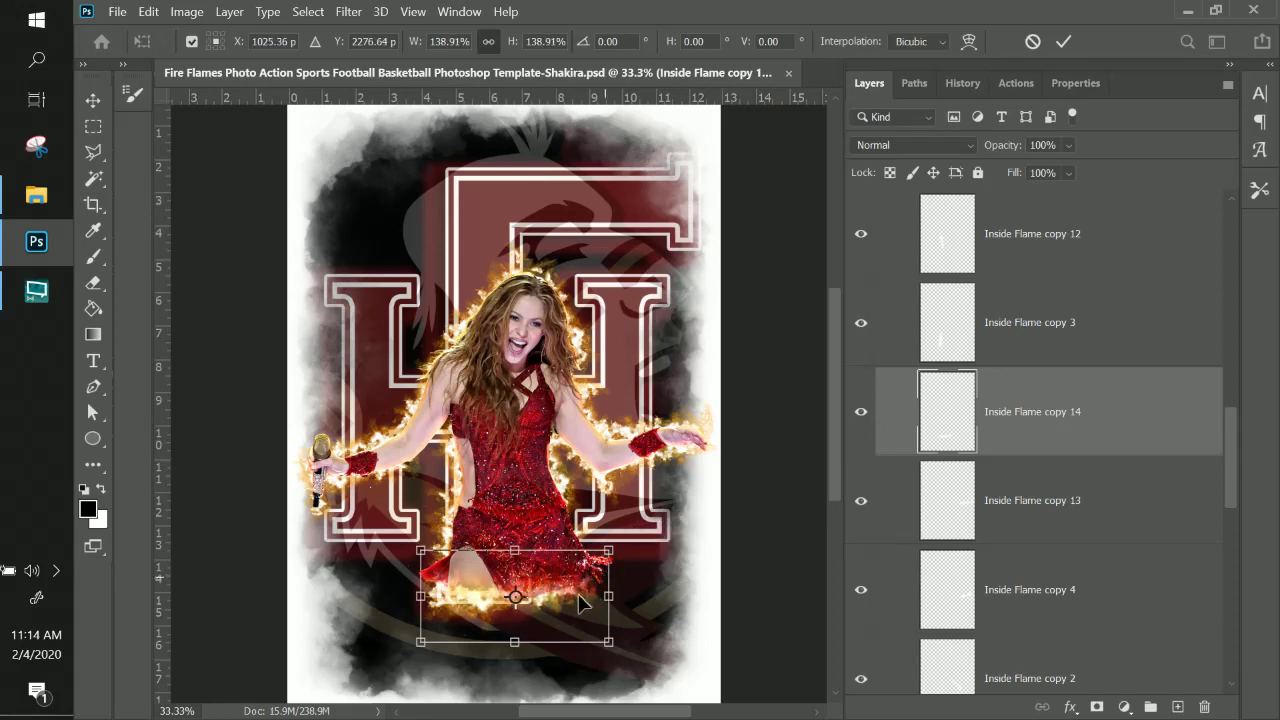
{"action": "mouse_move", "coordinate": [581, 608]}
{"action": "left_mouse_down"}
{"action": "mouse_move", "coordinate": [588, 618]}
{"action": "mouse_move", "coordinate": [583, 604]}
{"action": "left_mouse_up"}
{"action": "key", "text": "Return"}
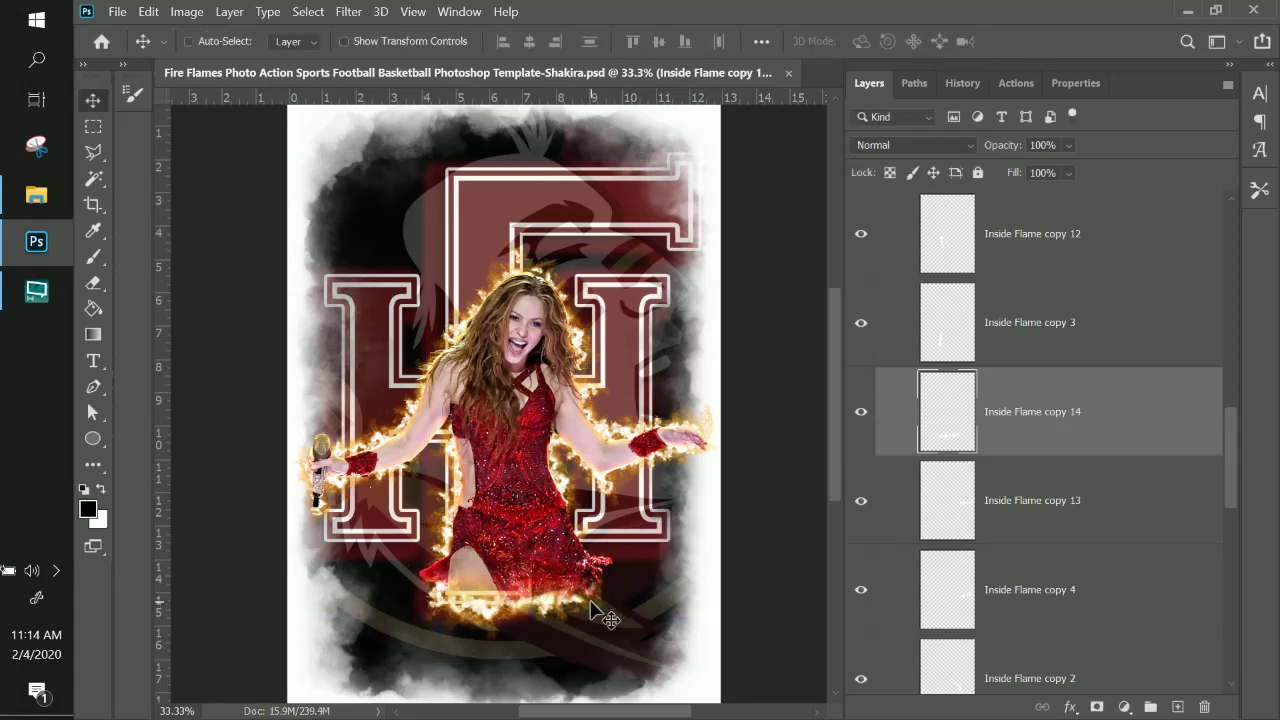
- Duplicate the Inside Flame copy flame from the waist down along the skirt edge on the outstretched-hand side
{"action": "right_click", "coordinate": [562, 485]}
{"action": "left_click", "coordinate": [580, 503]}
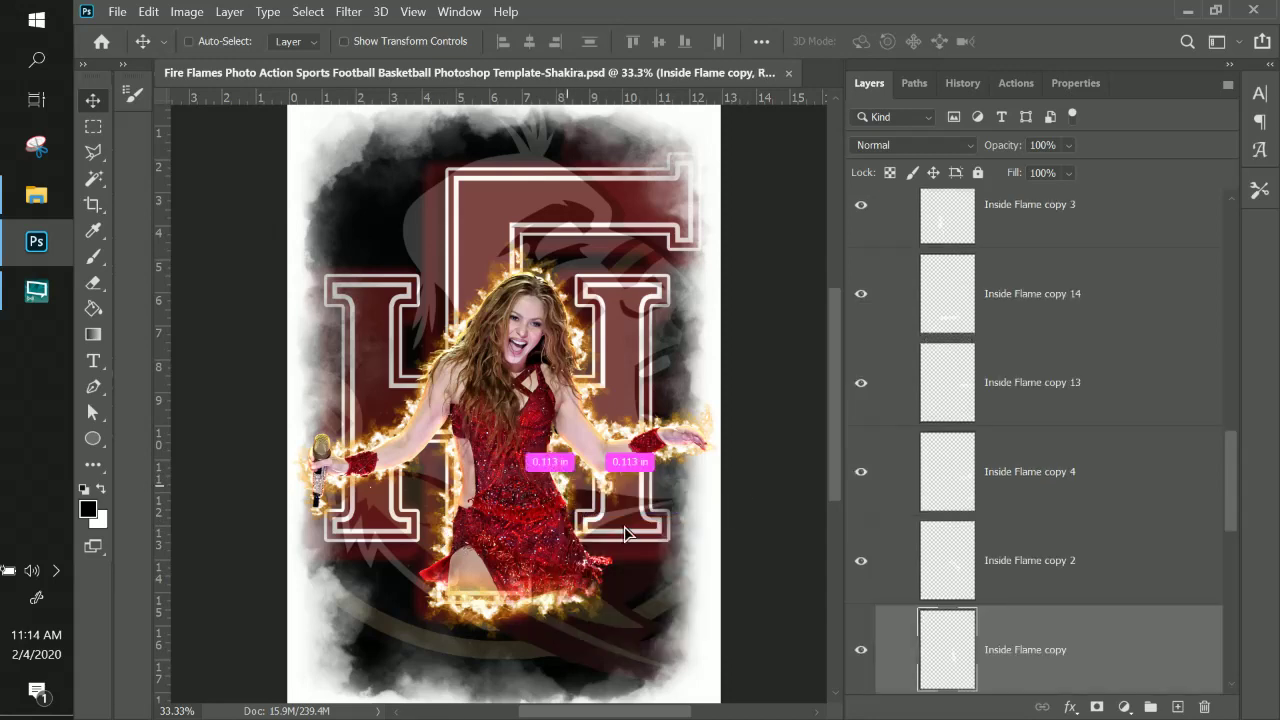
{"action": "left_click_drag", "start_coordinate": [624, 533], "coordinate": [615, 602]}
{"action": "left_click_drag", "start_coordinate": [586, 538], "coordinate": [592, 545]}
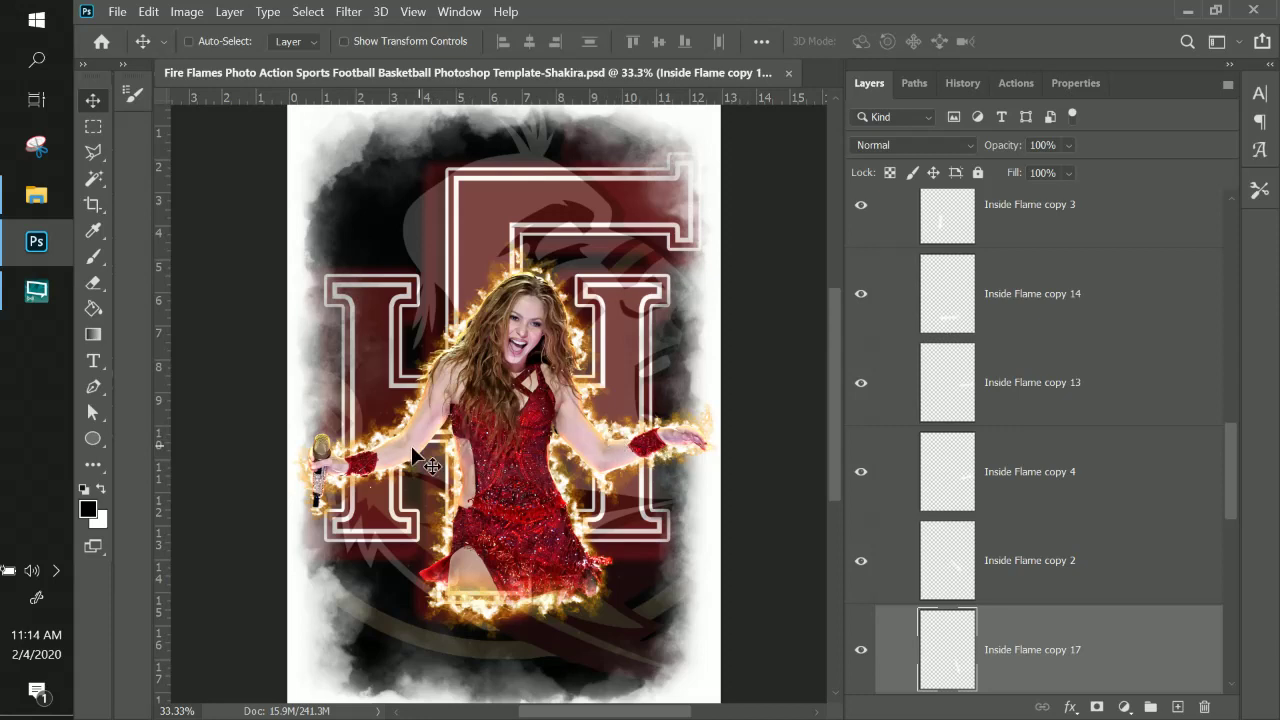
- Duplicate the Inside Flame copy 6 flame from the upper side of the microphone arm to its underside
{"action": "right_click", "coordinate": [410, 408]}
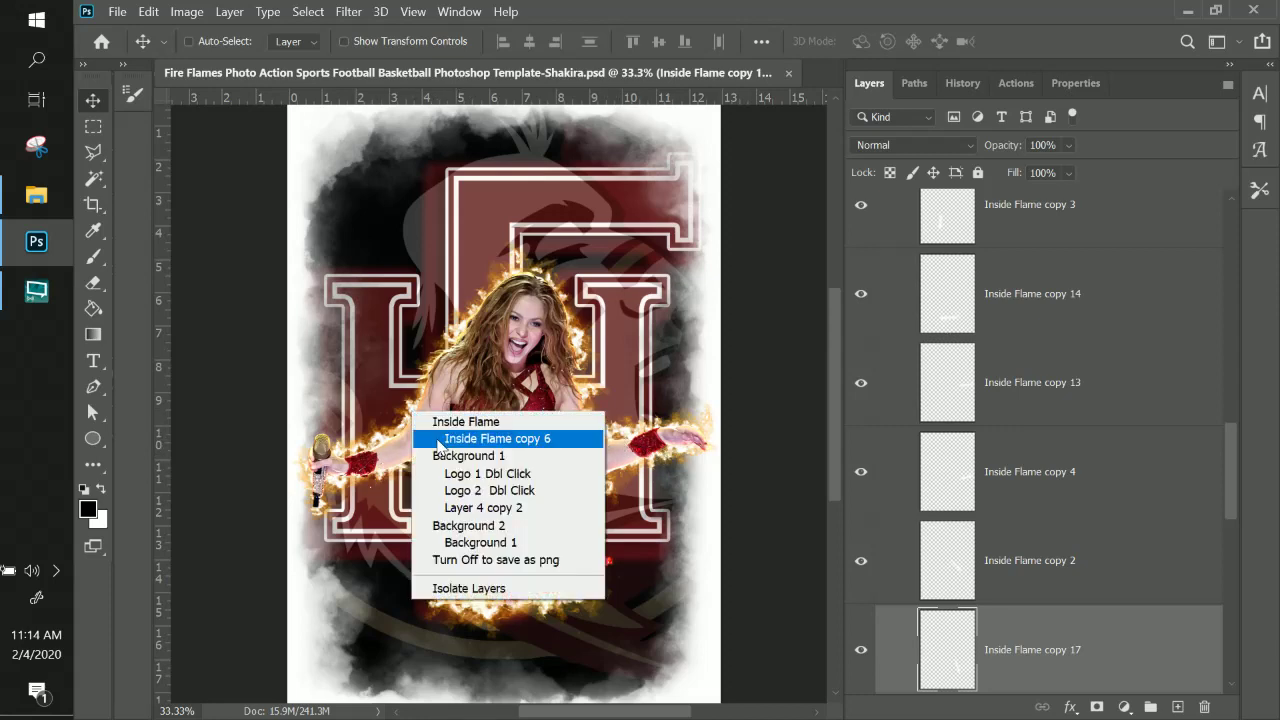
{"action": "left_click", "coordinate": [470, 437]}
{"action": "left_click_drag", "start_coordinate": [411, 410], "coordinate": [438, 446]}
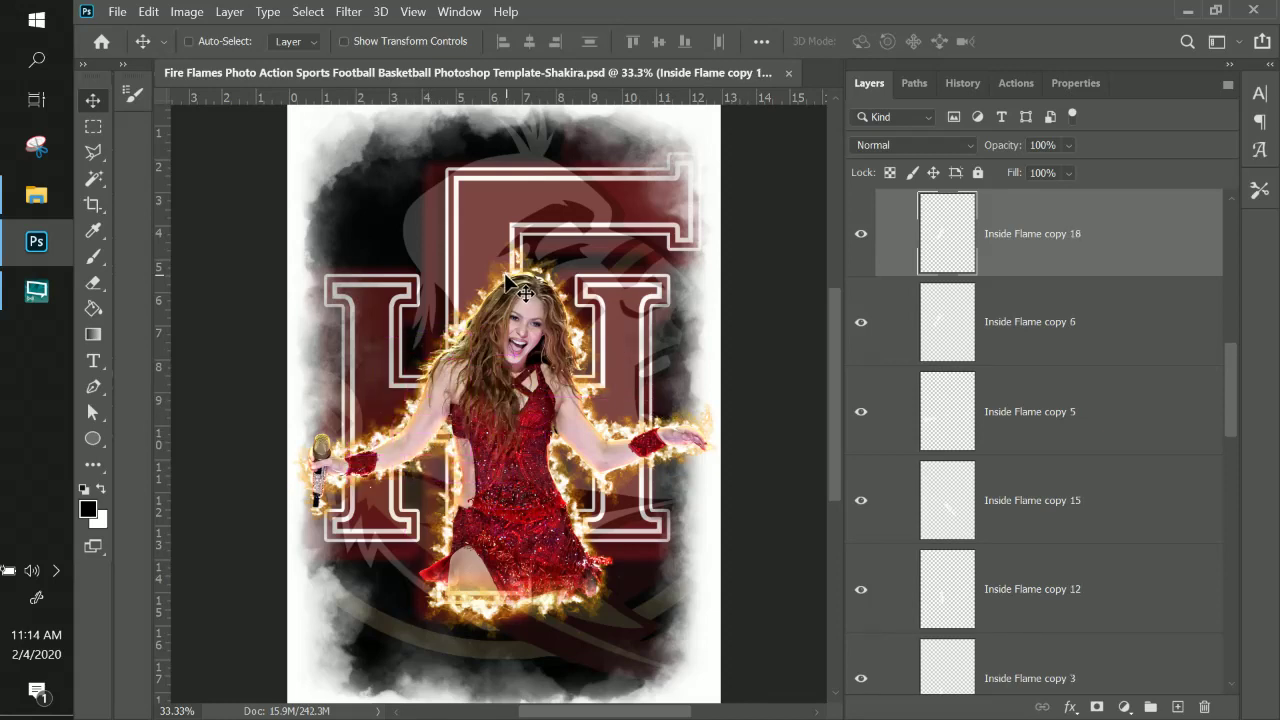
{"action": "scroll", "coordinate": [1058, 260], "scroll_direction": "up", "scroll_amount": 10}
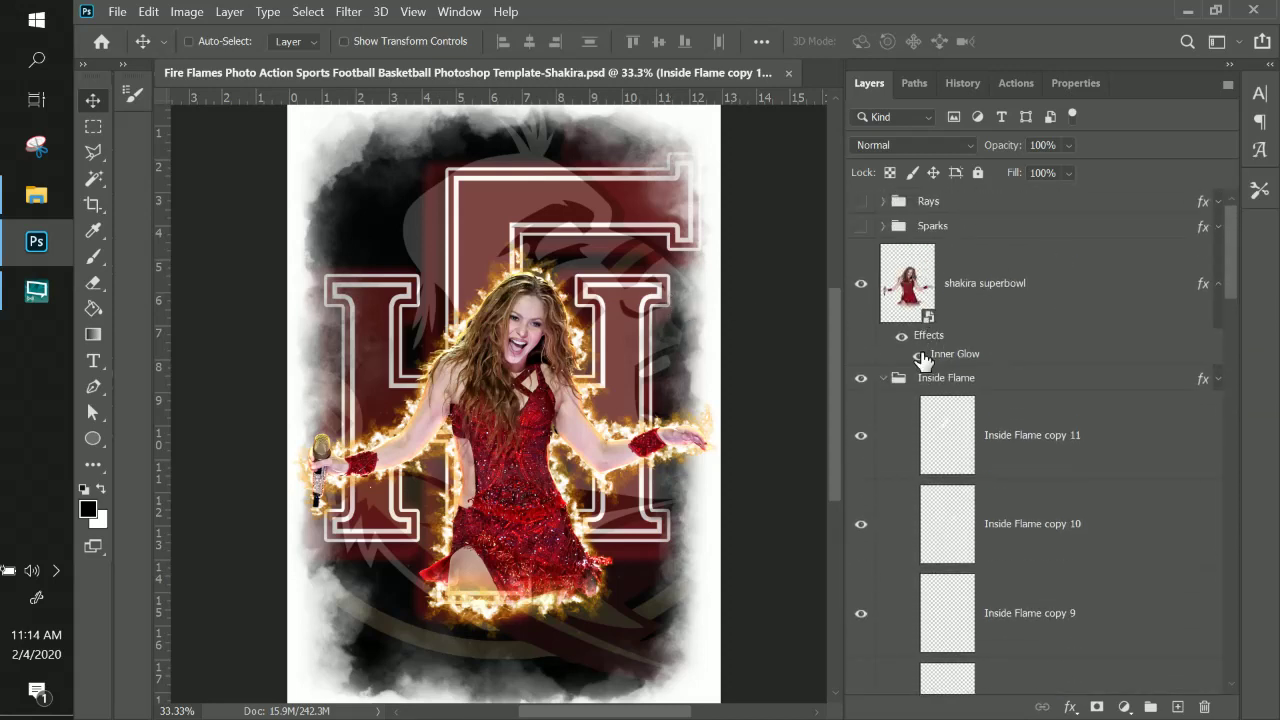
- Collapse and hide the Inside Flame group, and show and select the Flames group
{"action": "left_click", "coordinate": [882, 378]}
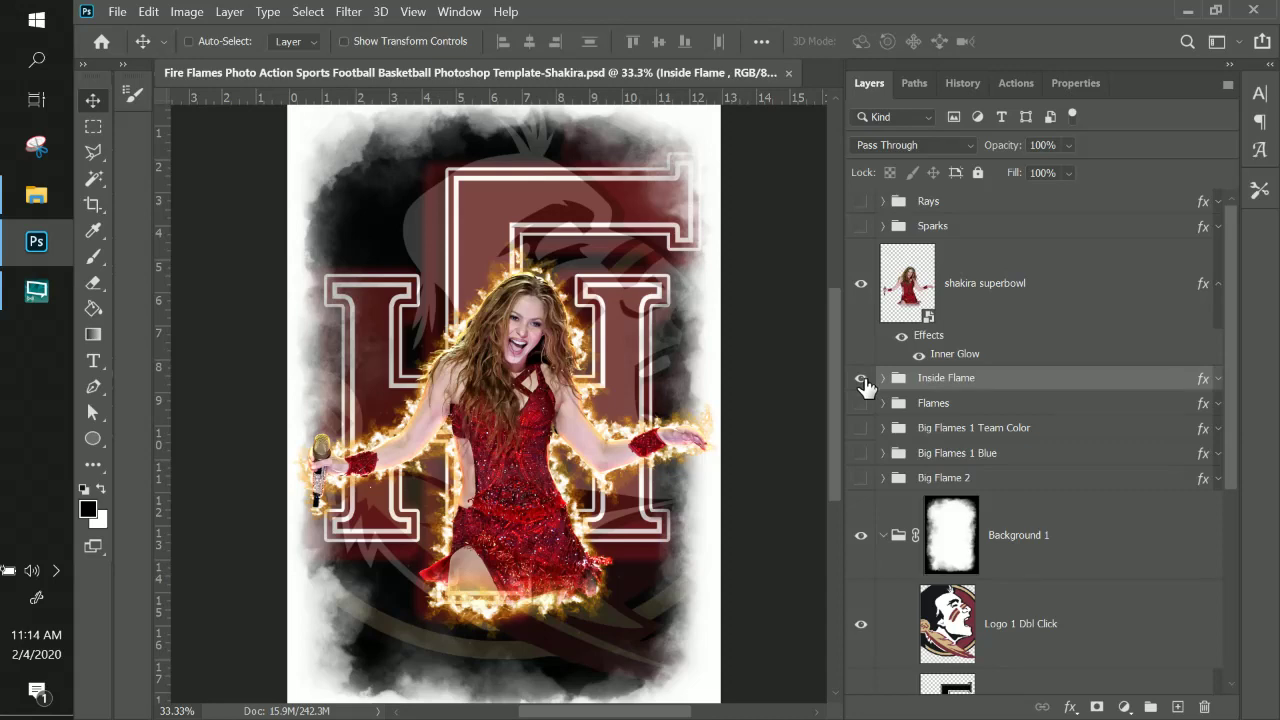
{"action": "left_click", "coordinate": [861, 380]}
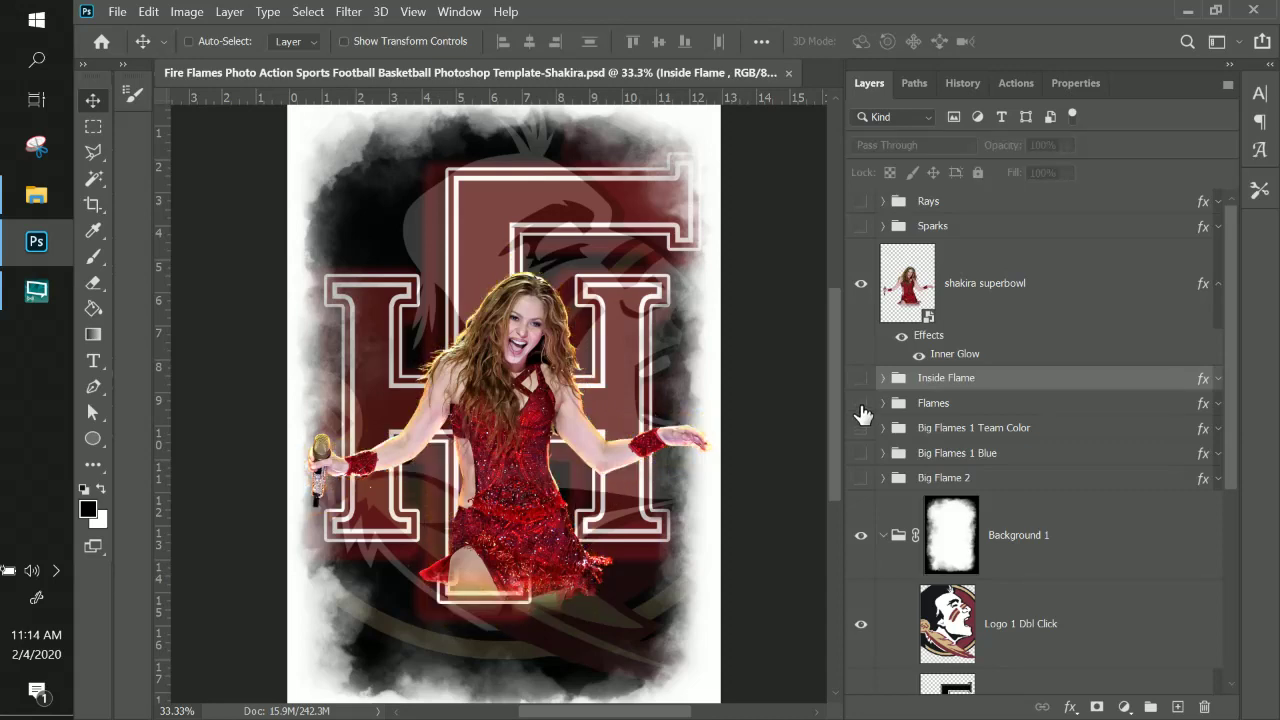
{"action": "left_click", "coordinate": [861, 404]}
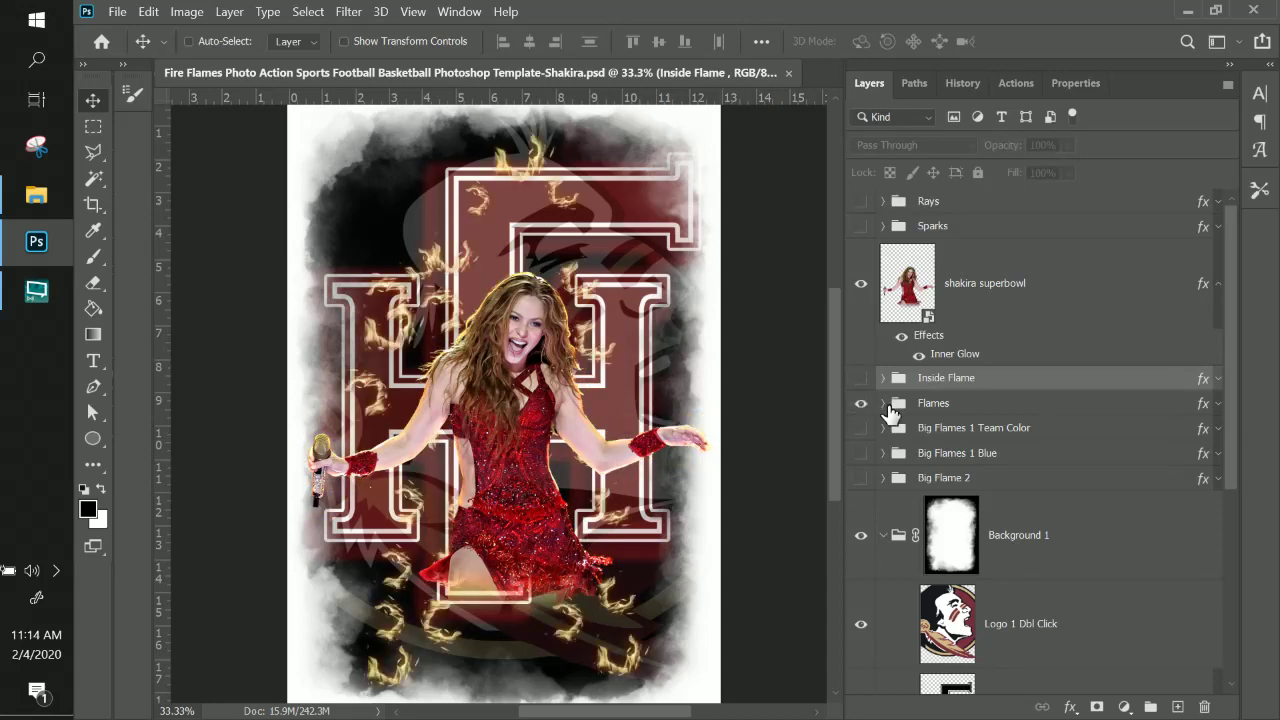
{"action": "left_click", "coordinate": [965, 410]}
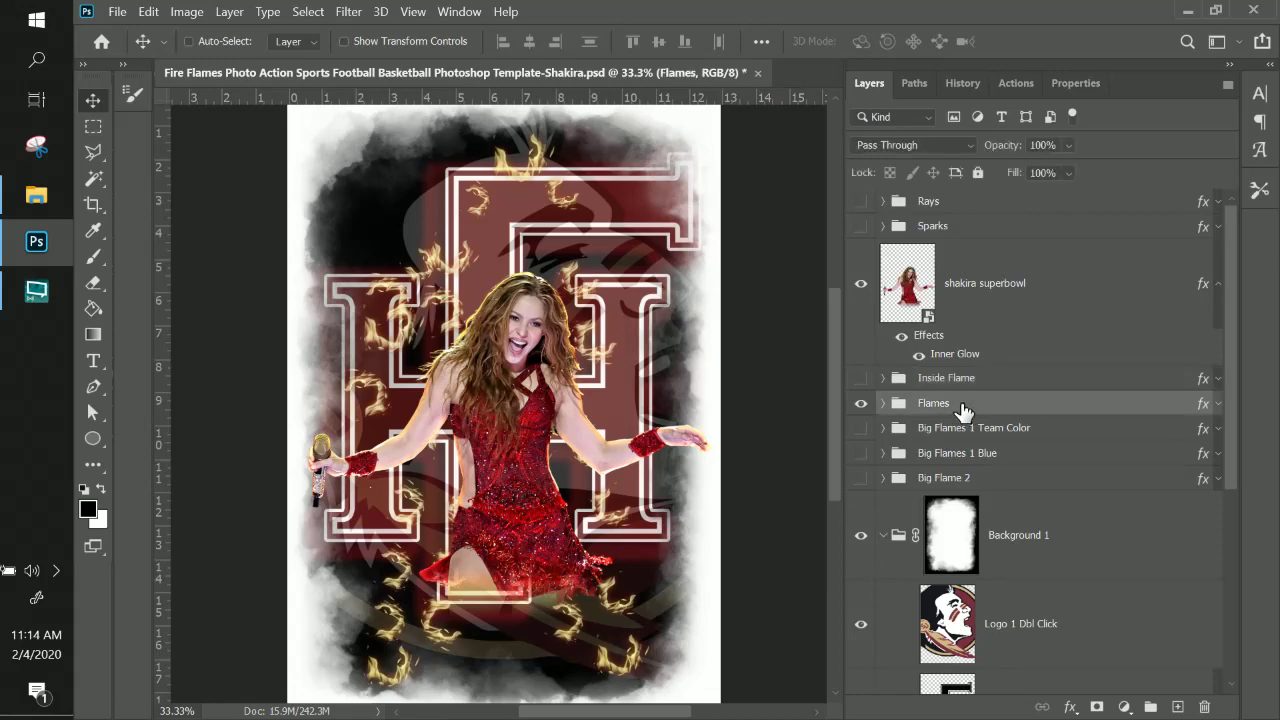
- Move the Flame copy flame from above her head down onto the top of her hair
{"action": "right_click", "coordinate": [540, 172]}
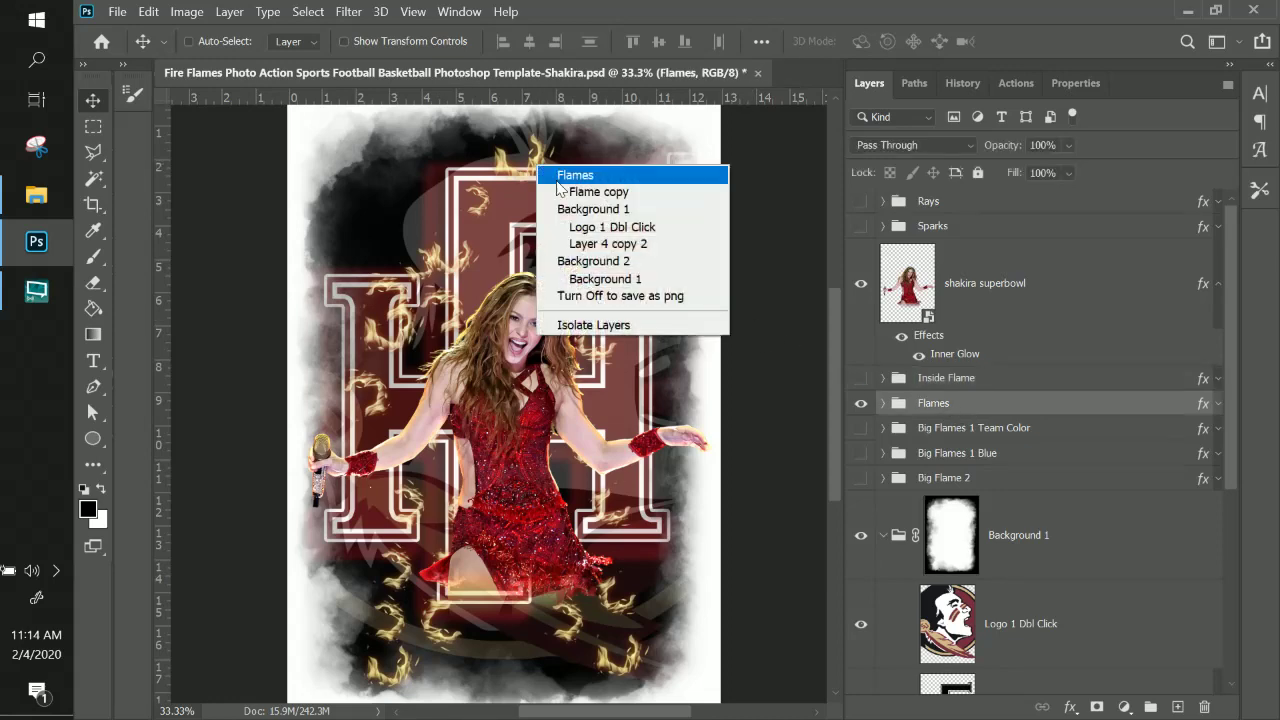
{"action": "left_click", "coordinate": [550, 188]}
{"action": "left_click_drag", "start_coordinate": [540, 183], "coordinate": [565, 205]}
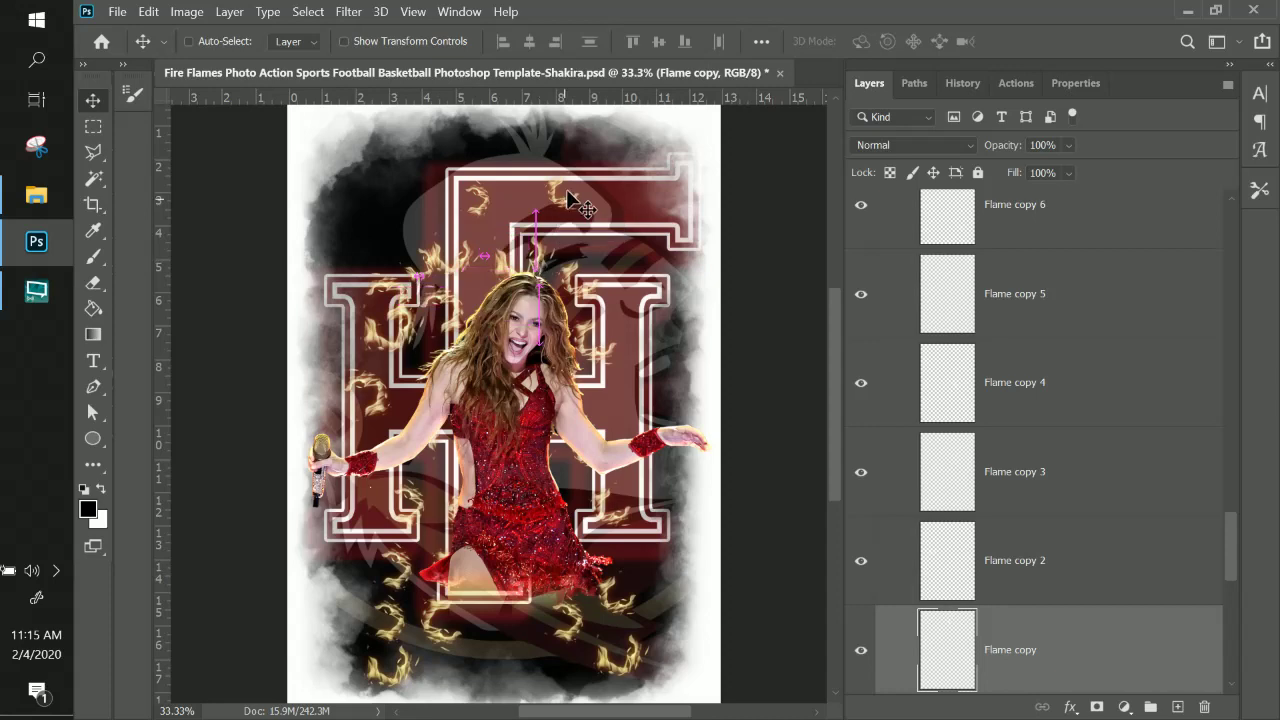
- Move the flame beside her hair down along the hair on the outstretched-hand side and select the Flame copy 15 layer
{"action": "right_click", "coordinate": [573, 295]}
{"action": "left_click", "coordinate": [640, 313]}
{"action": "left_click_drag", "start_coordinate": [579, 297], "coordinate": [560, 352]}
{"action": "right_click", "coordinate": [577, 336]}
{"action": "left_click", "coordinate": [610, 364]}
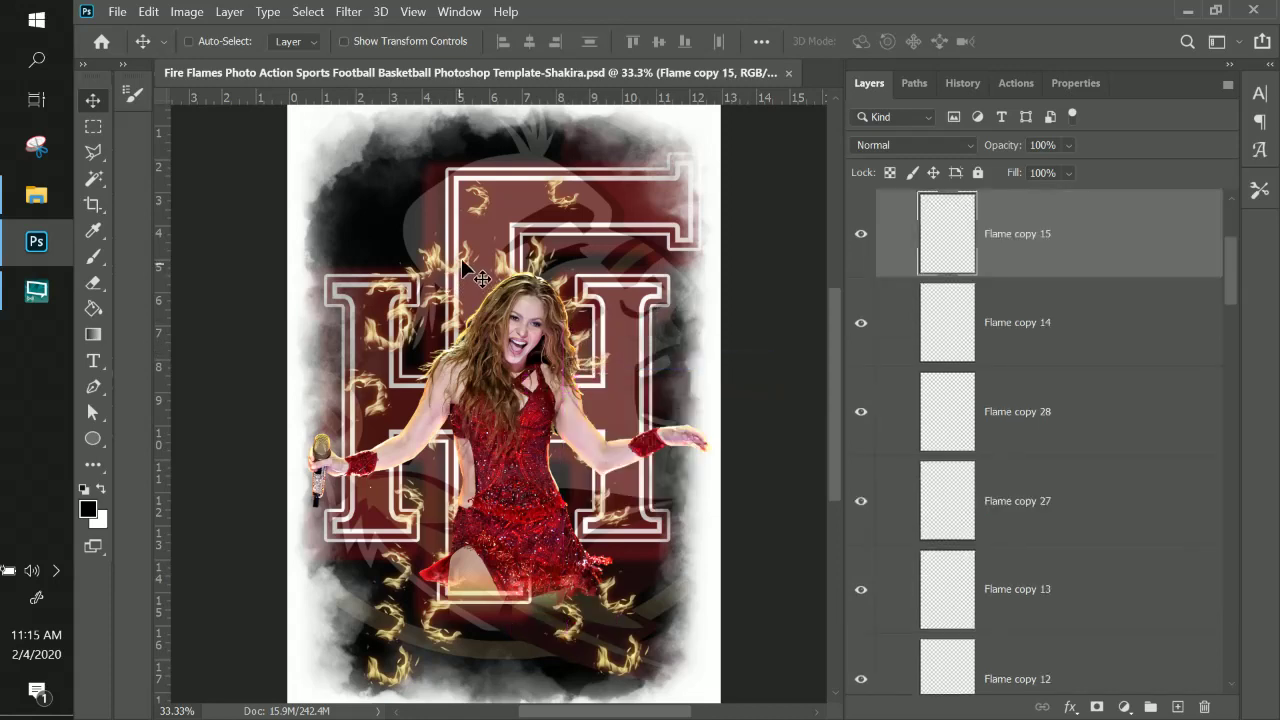
{"action": "right_click", "coordinate": [614, 608]}
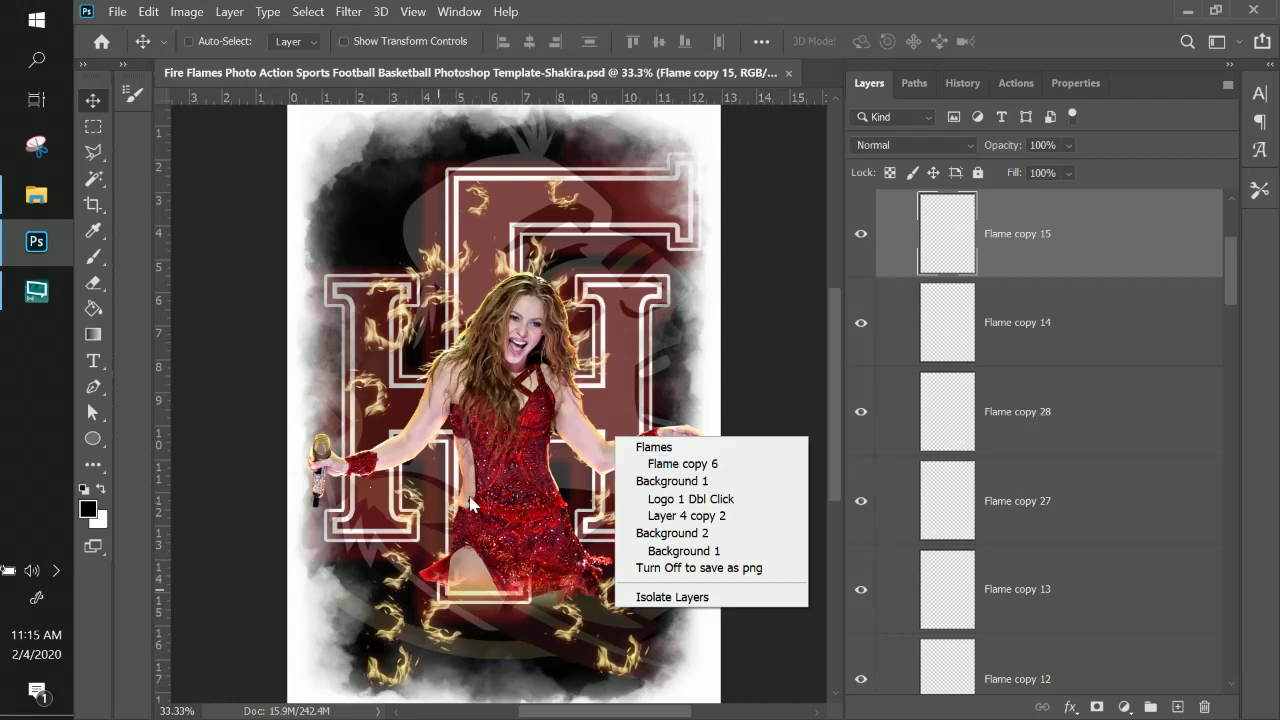
{"action": "left_click", "coordinate": [528, 272]}
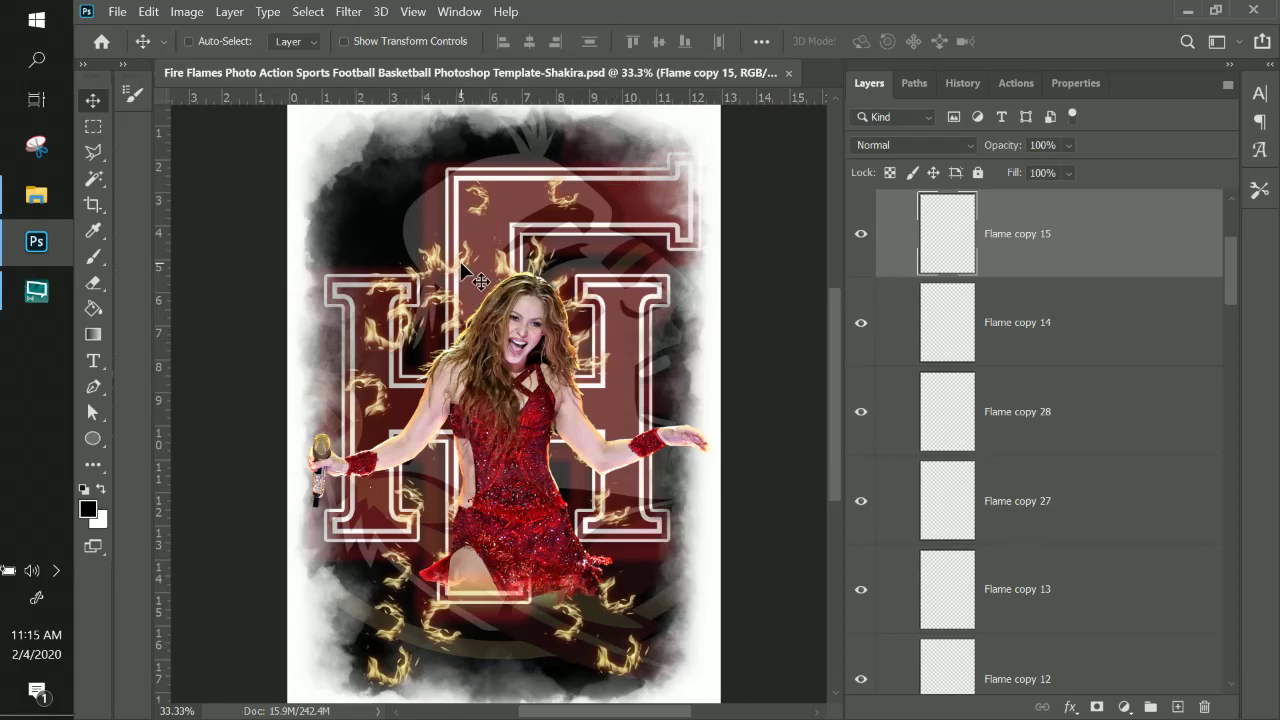
- Move the Flame copy 21 and Flame copy 10 flames in beside her waist and hip on the microphone side
{"action": "right_click", "coordinate": [382, 406]}
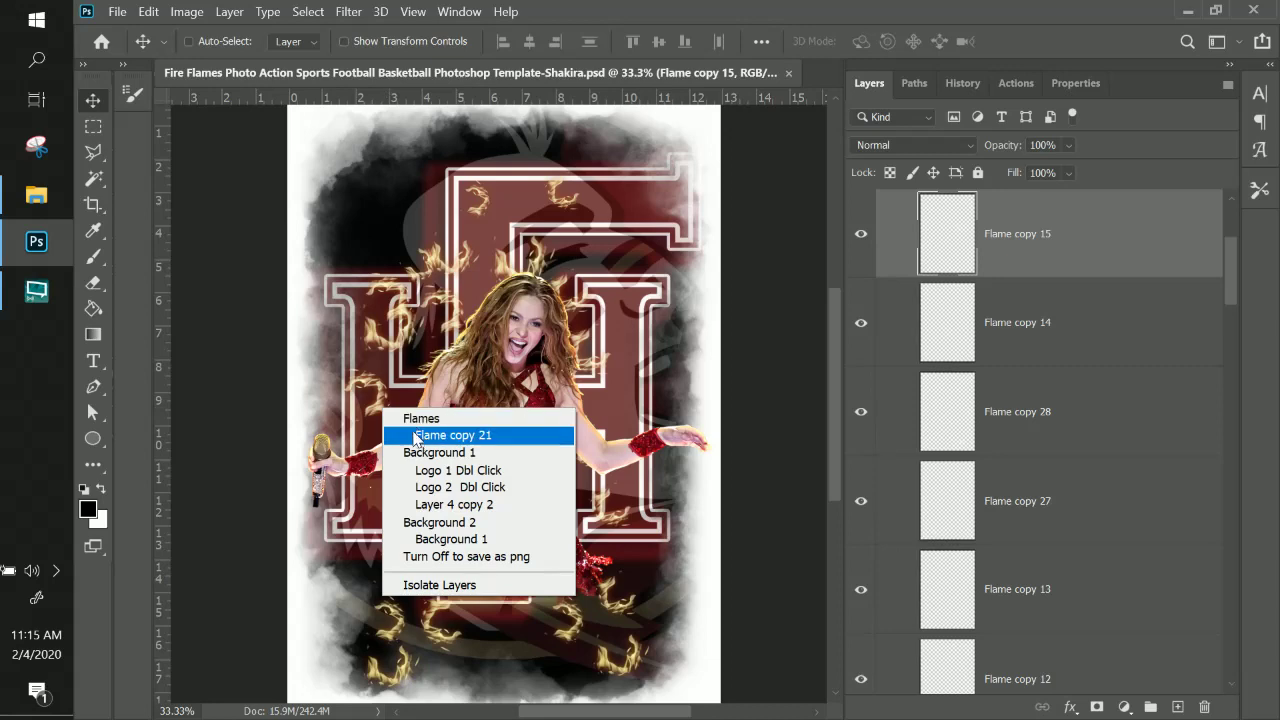
{"action": "left_click", "coordinate": [428, 434]}
{"action": "left_click_drag", "start_coordinate": [386, 407], "coordinate": [455, 485]}
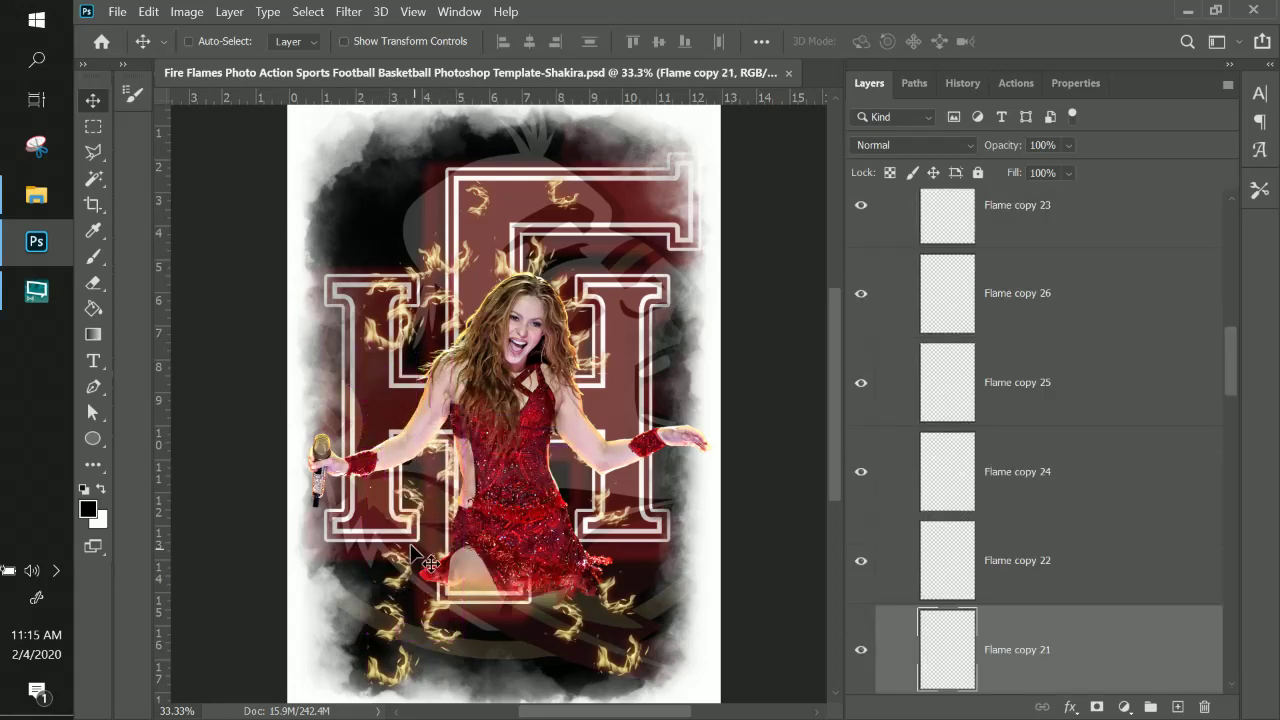
{"action": "right_click", "coordinate": [420, 510]}
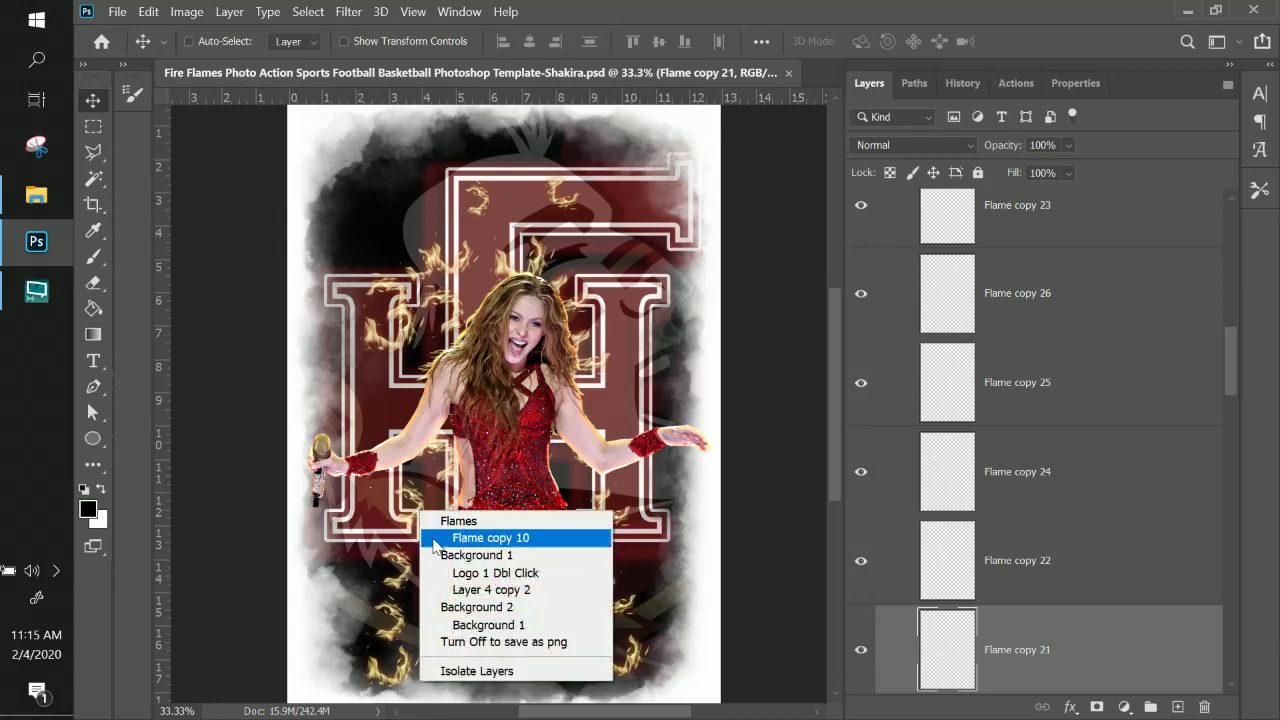
{"action": "left_click", "coordinate": [448, 538]}
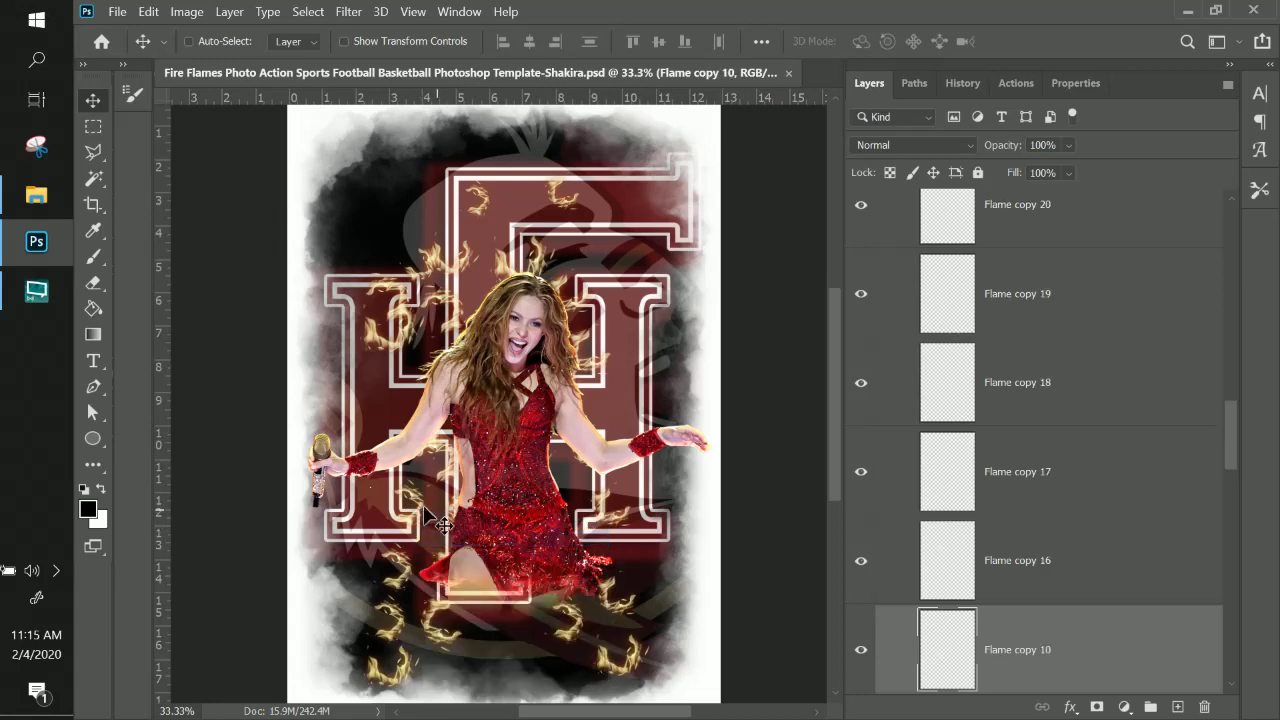
{"action": "left_click_drag", "start_coordinate": [424, 503], "coordinate": [456, 518]}
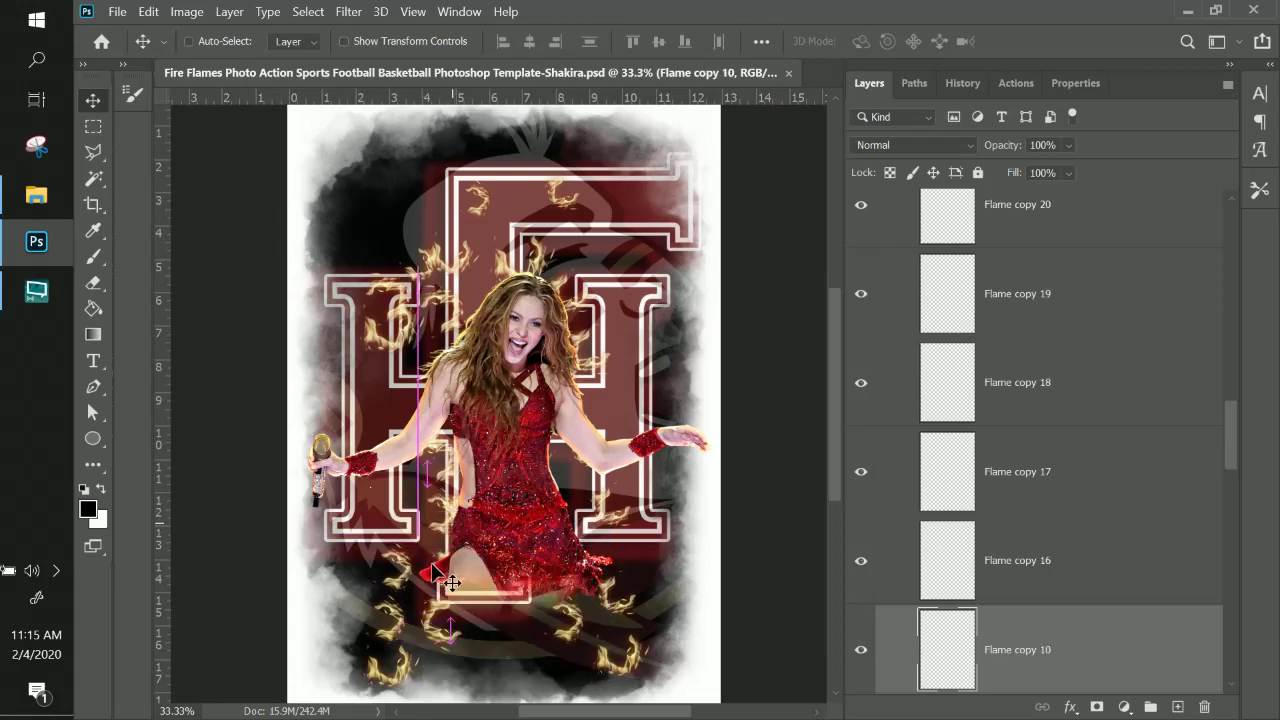
- Move the Flame copy 11 flame in against the skirt edge on the microphone side
{"action": "right_click", "coordinate": [440, 588]}
{"action": "left_click", "coordinate": [478, 428]}
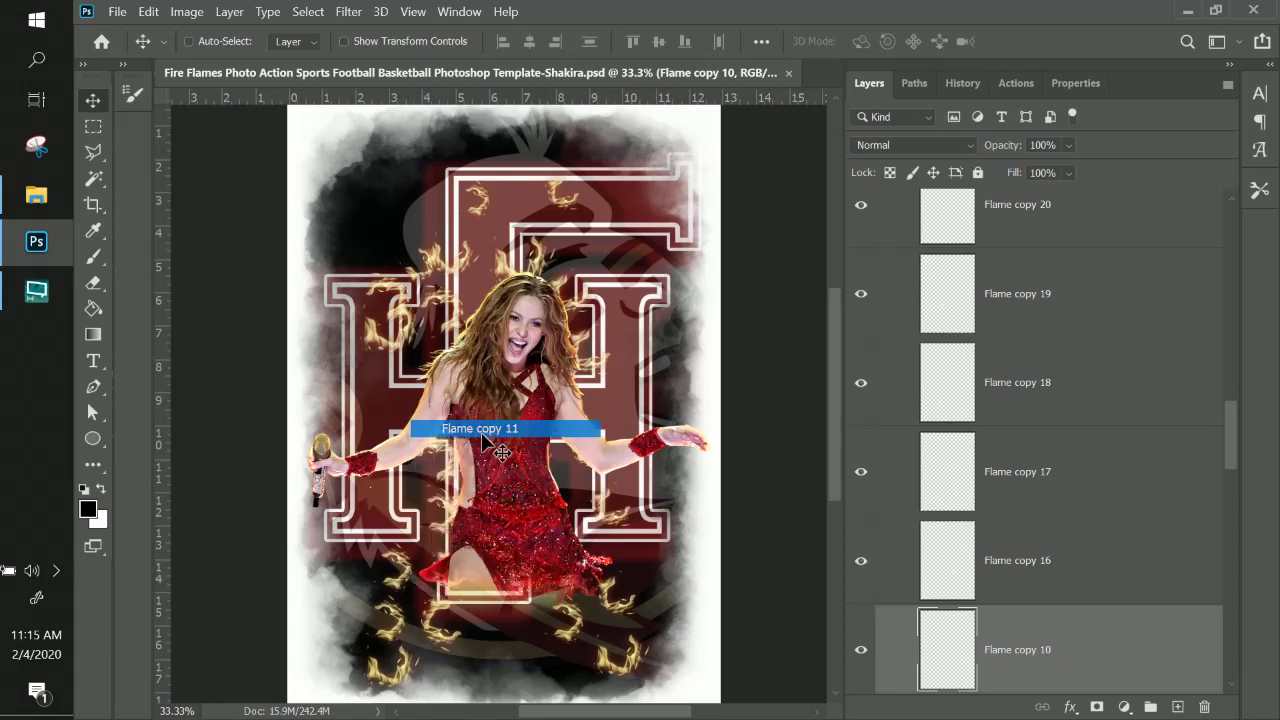
{"action": "left_click_drag", "start_coordinate": [418, 578], "coordinate": [428, 614]}
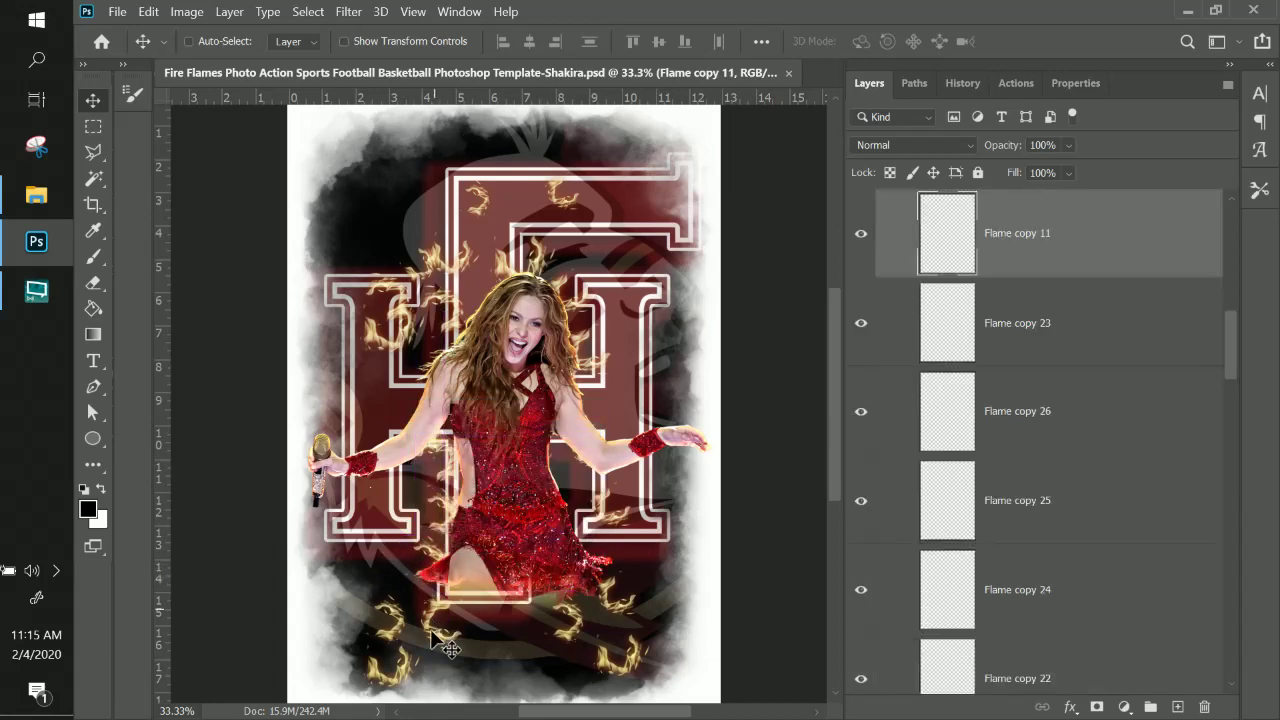
- Move the Flame copy 28 flame from the lower smoke up to the dress hem on the outstretched-hand side
{"action": "right_click", "coordinate": [626, 672]}
{"action": "key", "text": "Up"}
{"action": "key", "text": "Return"}
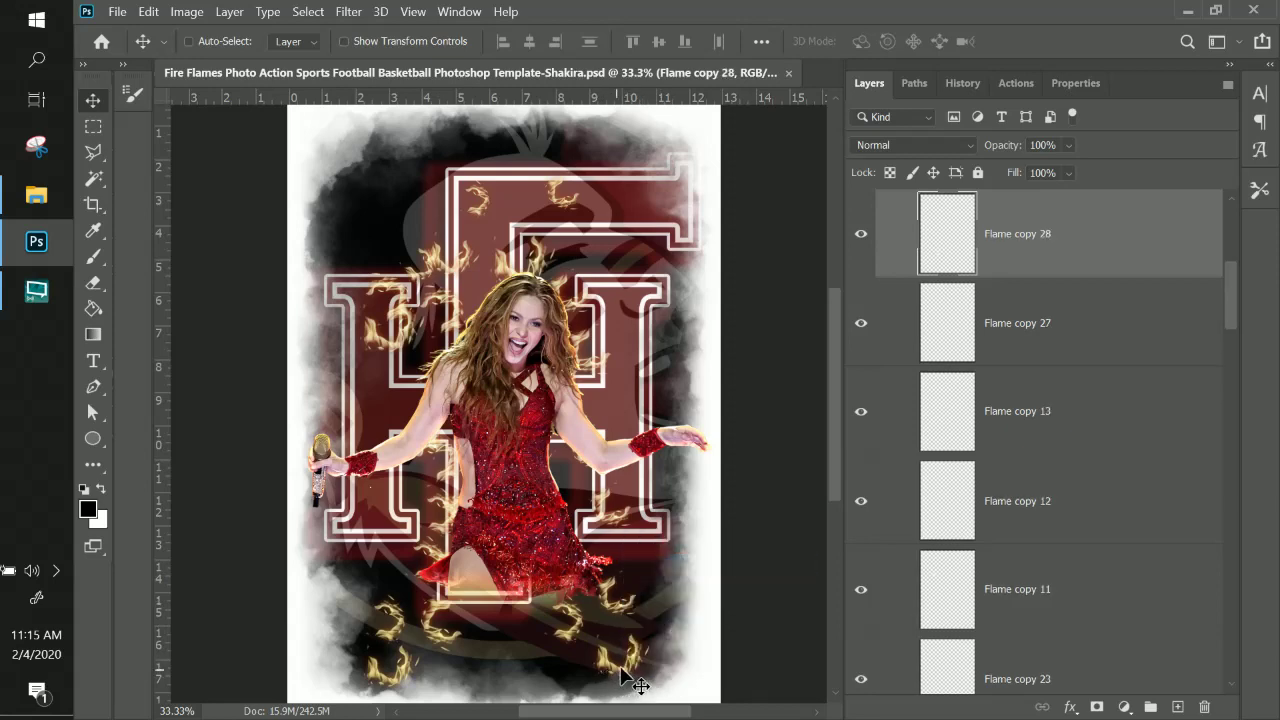
{"action": "left_click_drag", "start_coordinate": [638, 670], "coordinate": [562, 593]}
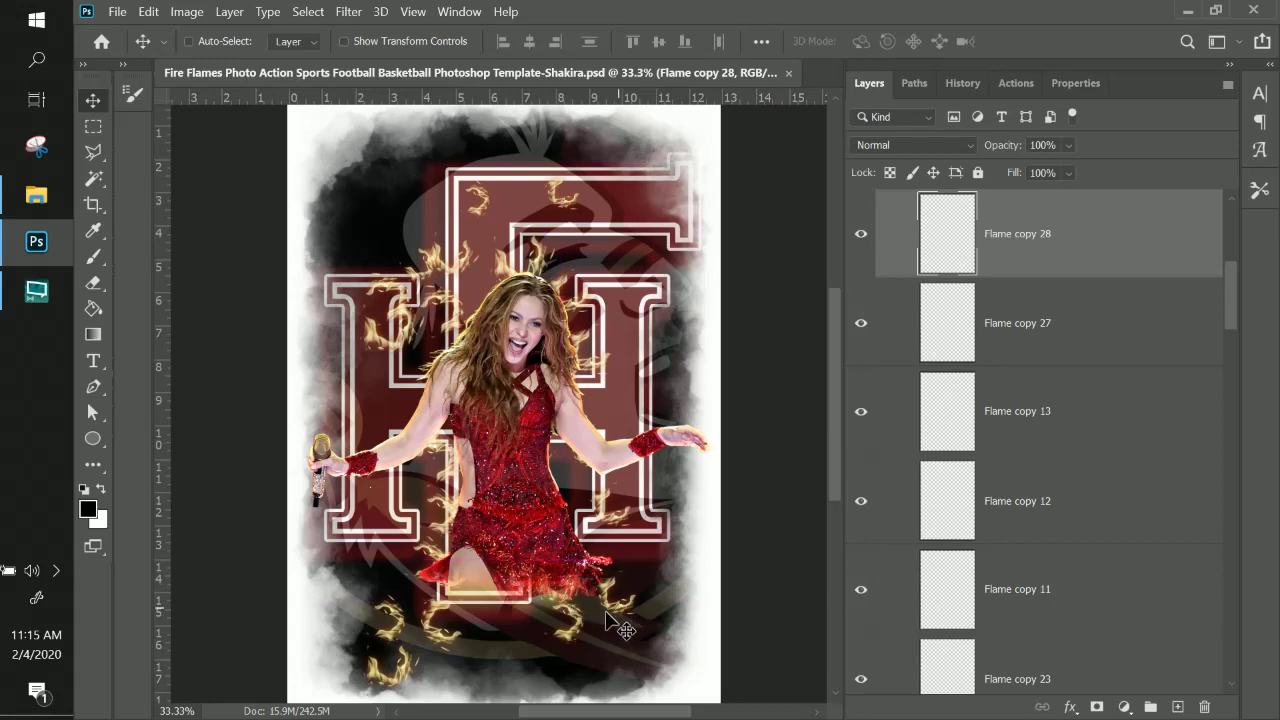
- Delete the Flame copy 13 flame below the dress on the microphone side
{"action": "right_click", "coordinate": [444, 633]}
{"action": "key", "text": "Escape"}
{"action": "right_click", "coordinate": [440, 645]}
{"action": "left_click", "coordinate": [510, 495]}
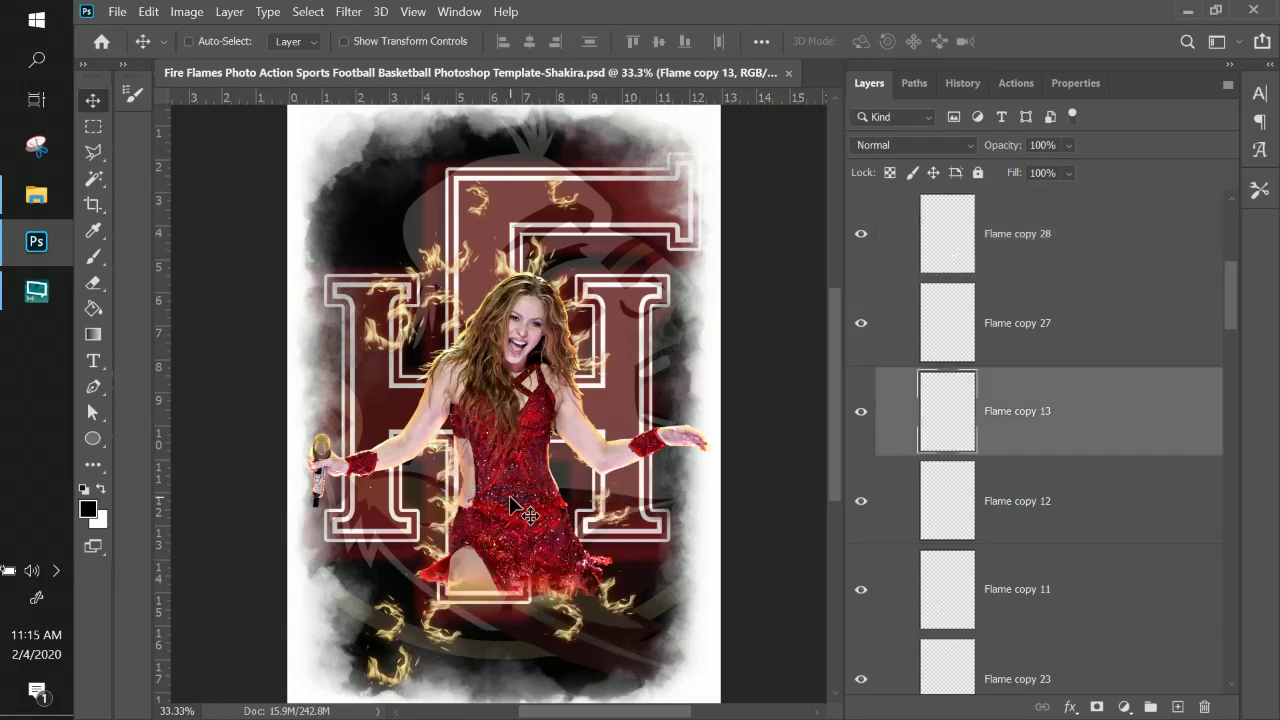
{"action": "key", "text": "Delete"}
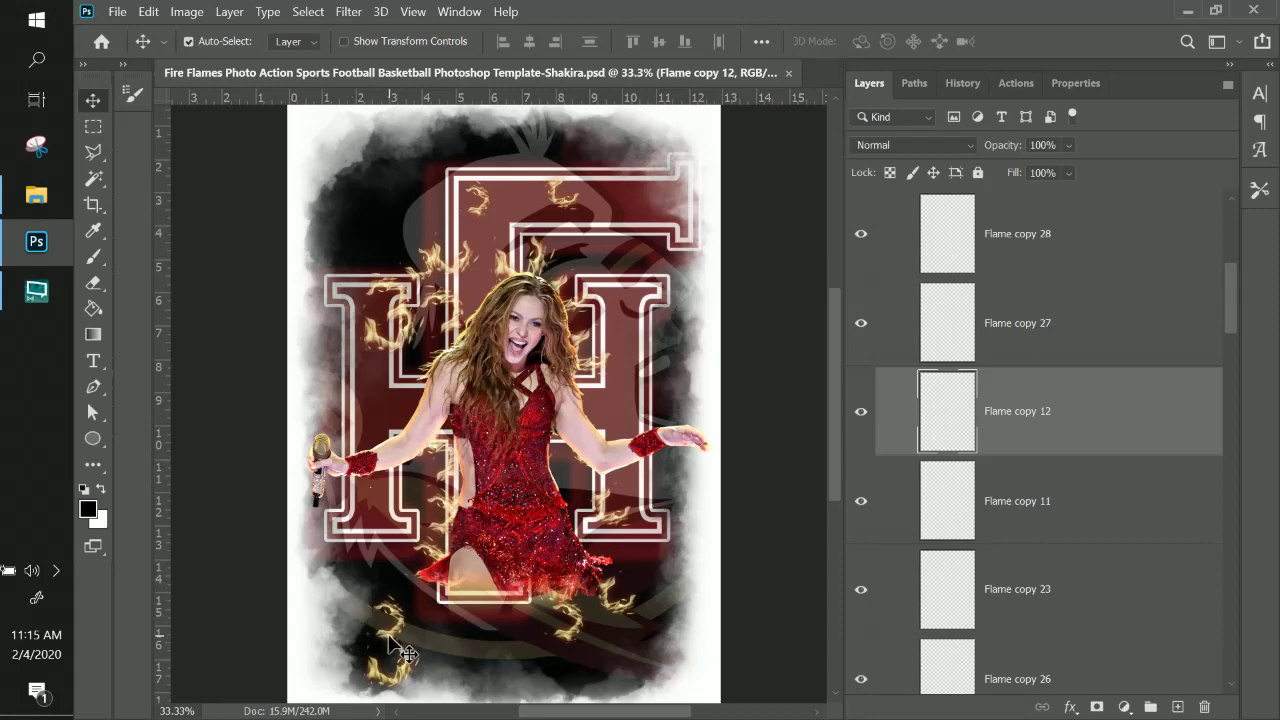
- Delete the Flame copy 12 flame and move the Flame copy 27 flame from the lower smoke up onto the dress hem
{"action": "mouse_move", "coordinate": [389, 637]}
{"action": "left_mouse_down"}
{"action": "mouse_move", "coordinate": [398, 600]}
{"action": "mouse_move", "coordinate": [396, 629]}
{"action": "left_mouse_up"}
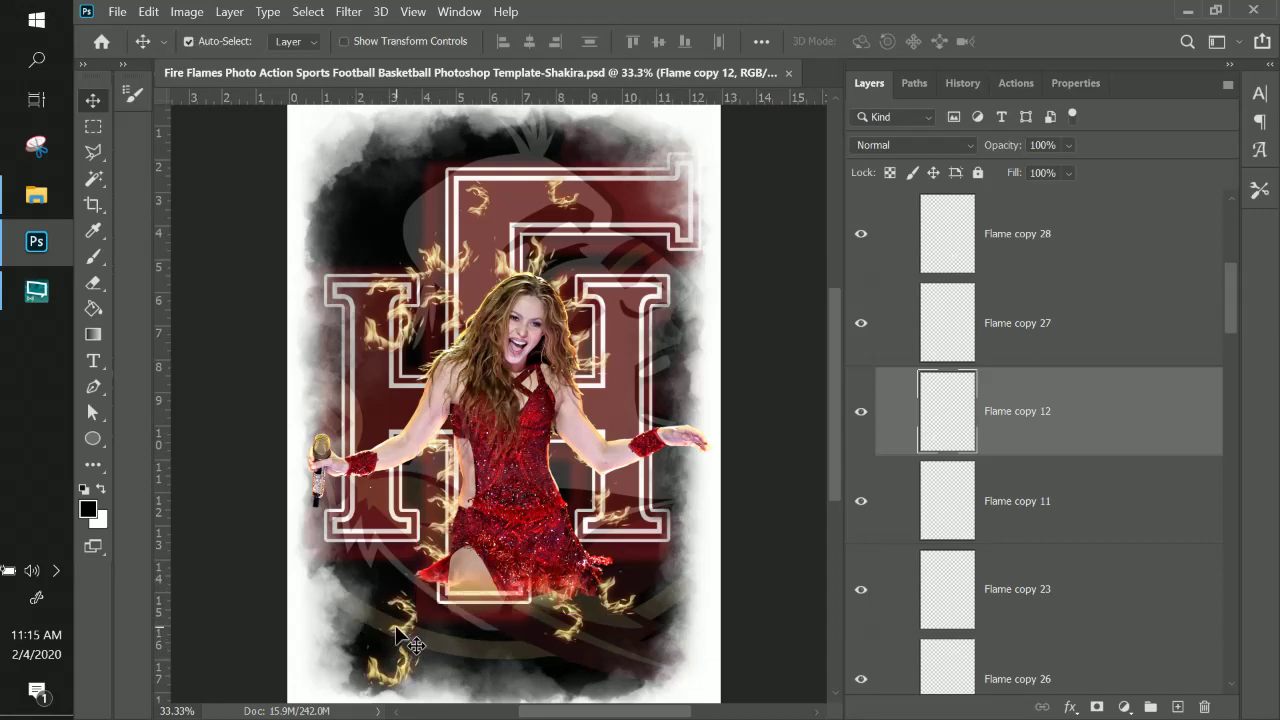
{"action": "key", "text": "Delete"}
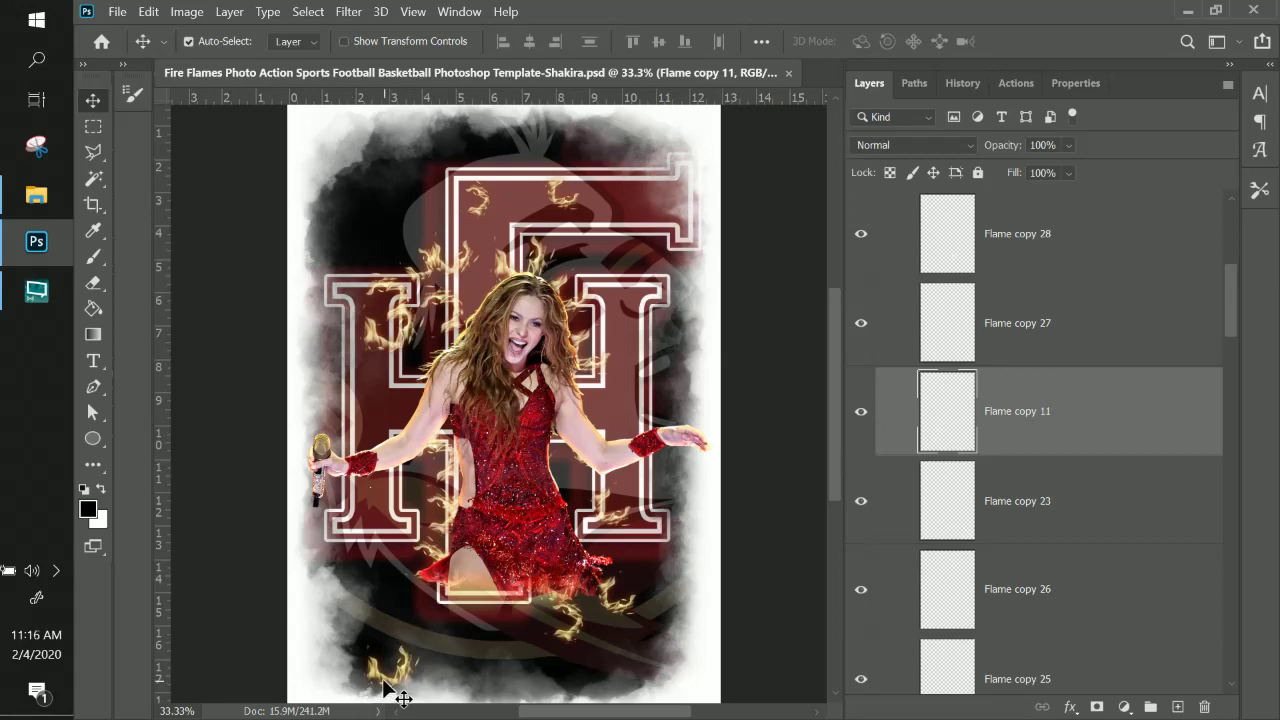
{"action": "left_click_drag", "start_coordinate": [396, 694], "coordinate": [460, 606]}
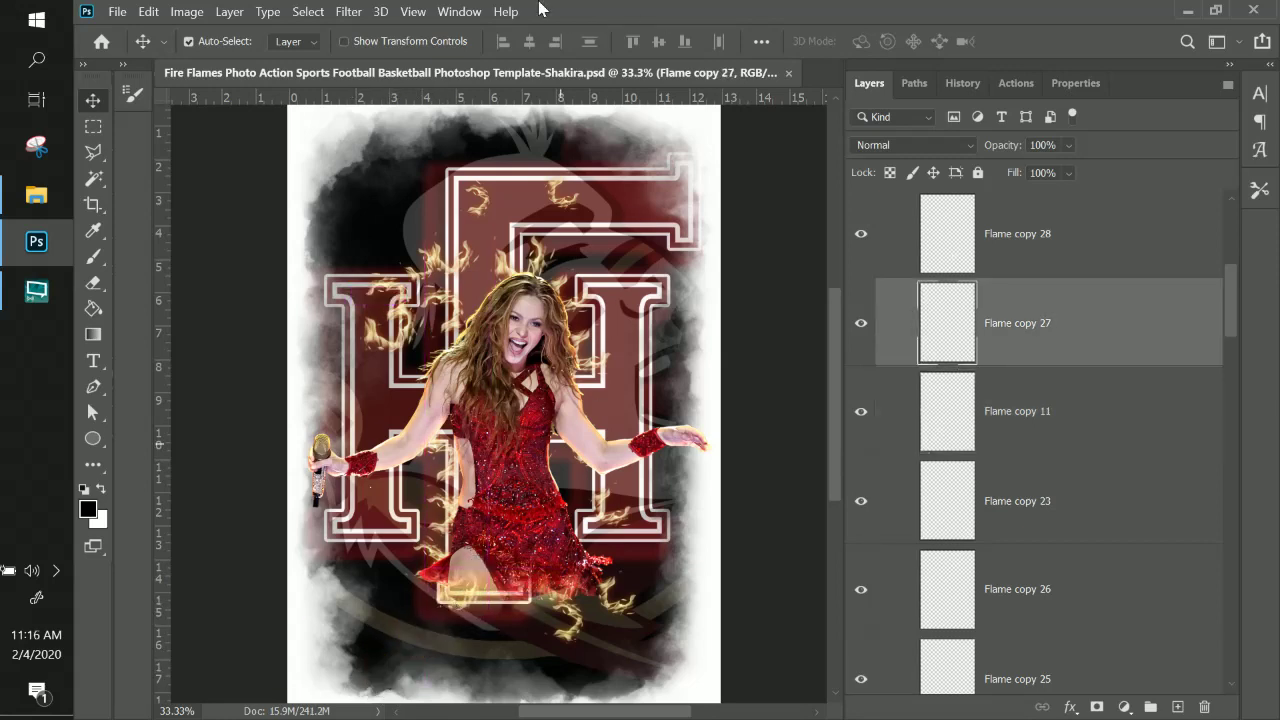
- Move the Flame copy 9 flame to the middle of the dress hem and rotate it along the edge
{"action": "left_click", "coordinate": [571, 637]}
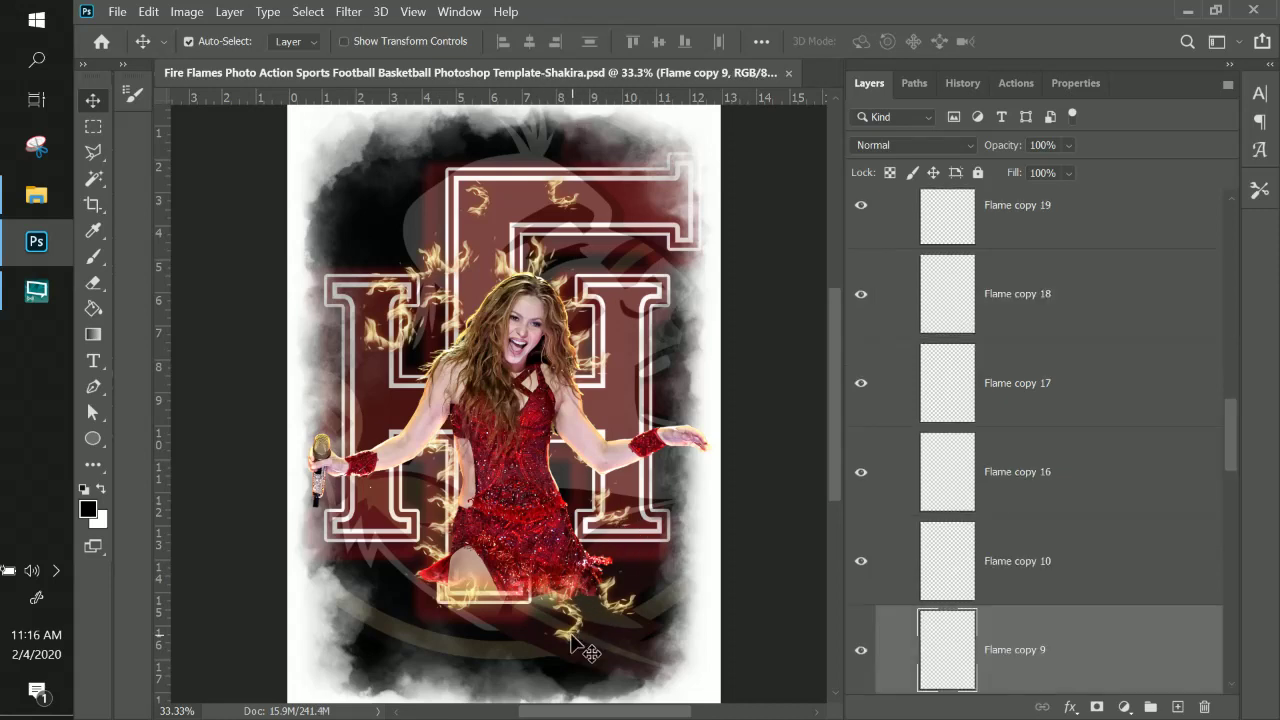
{"action": "left_click_drag", "start_coordinate": [541, 633], "coordinate": [500, 612]}
{"action": "key", "text": "ctrl+t"}
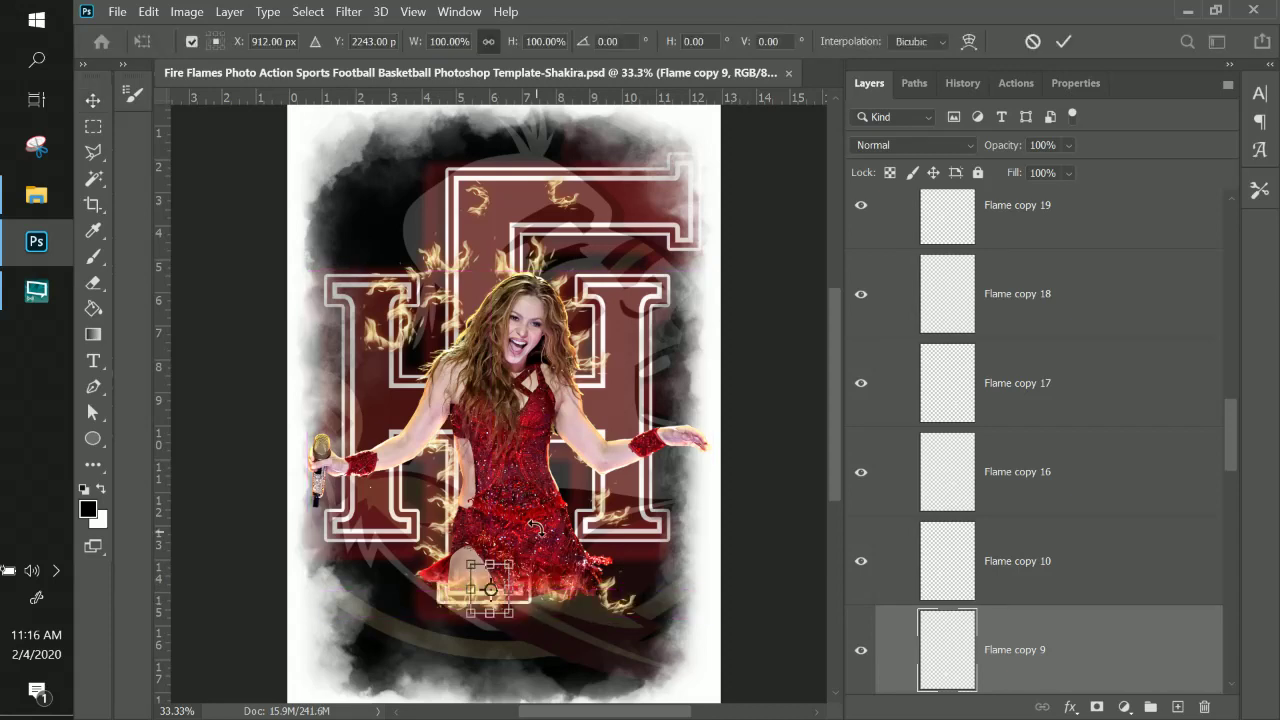
{"action": "left_click_drag", "start_coordinate": [560, 560], "coordinate": [533, 601]}
{"action": "key", "text": "Return"}
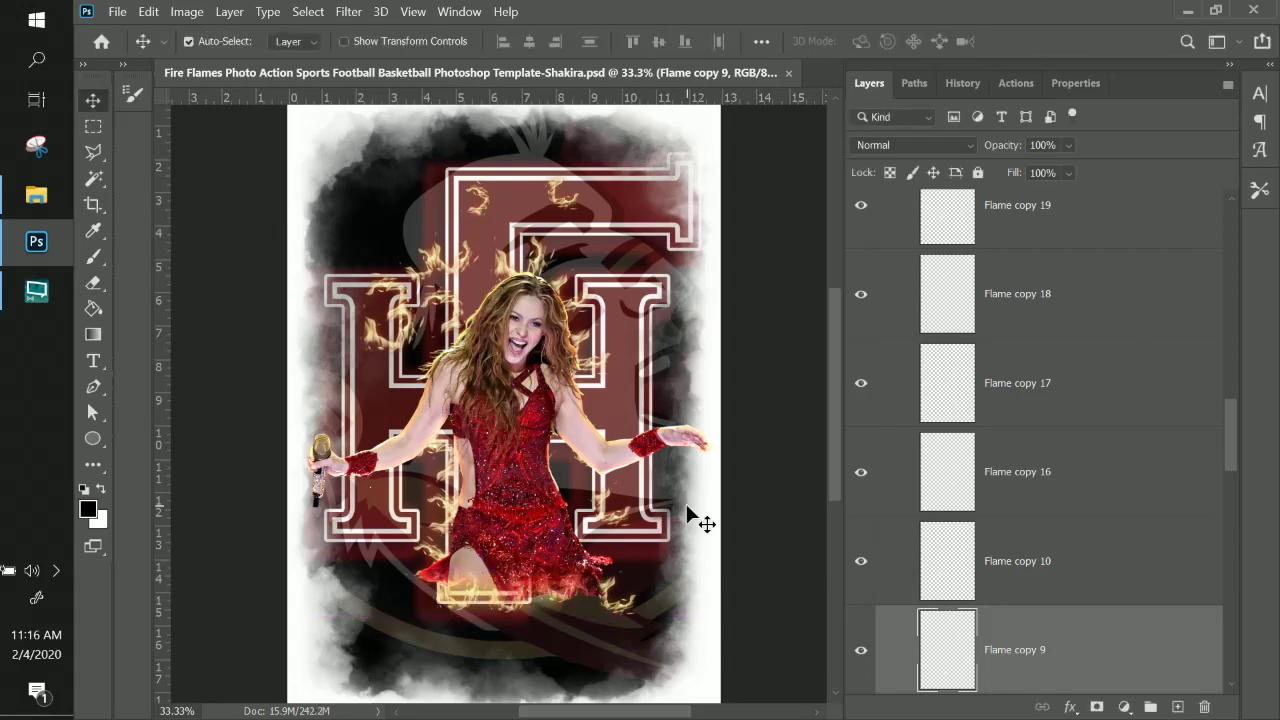
- Move the Flame copy 6 flame to the skirt corner and the Flame copy 5 flame beside the waist on the outstretched-hand side
{"action": "right_click", "coordinate": [620, 608]}
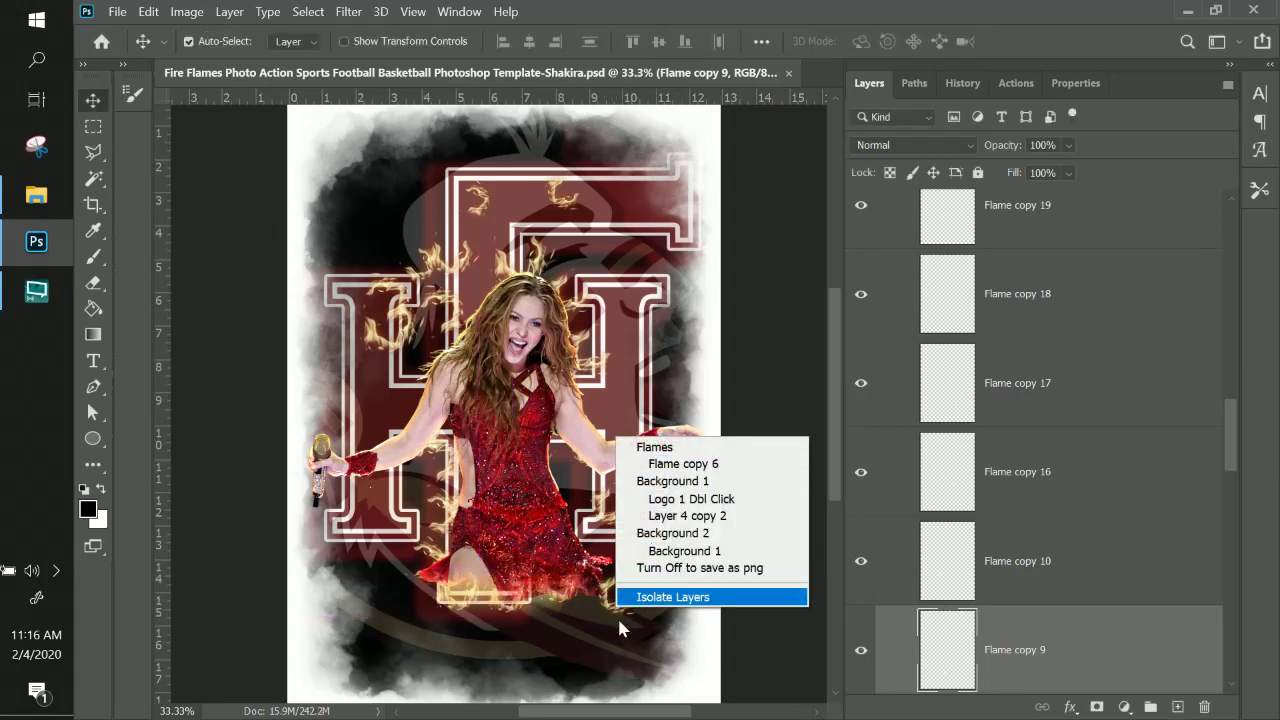
{"action": "left_click", "coordinate": [684, 463]}
{"action": "left_click_drag", "start_coordinate": [632, 615], "coordinate": [617, 594]}
{"action": "right_click", "coordinate": [612, 530]}
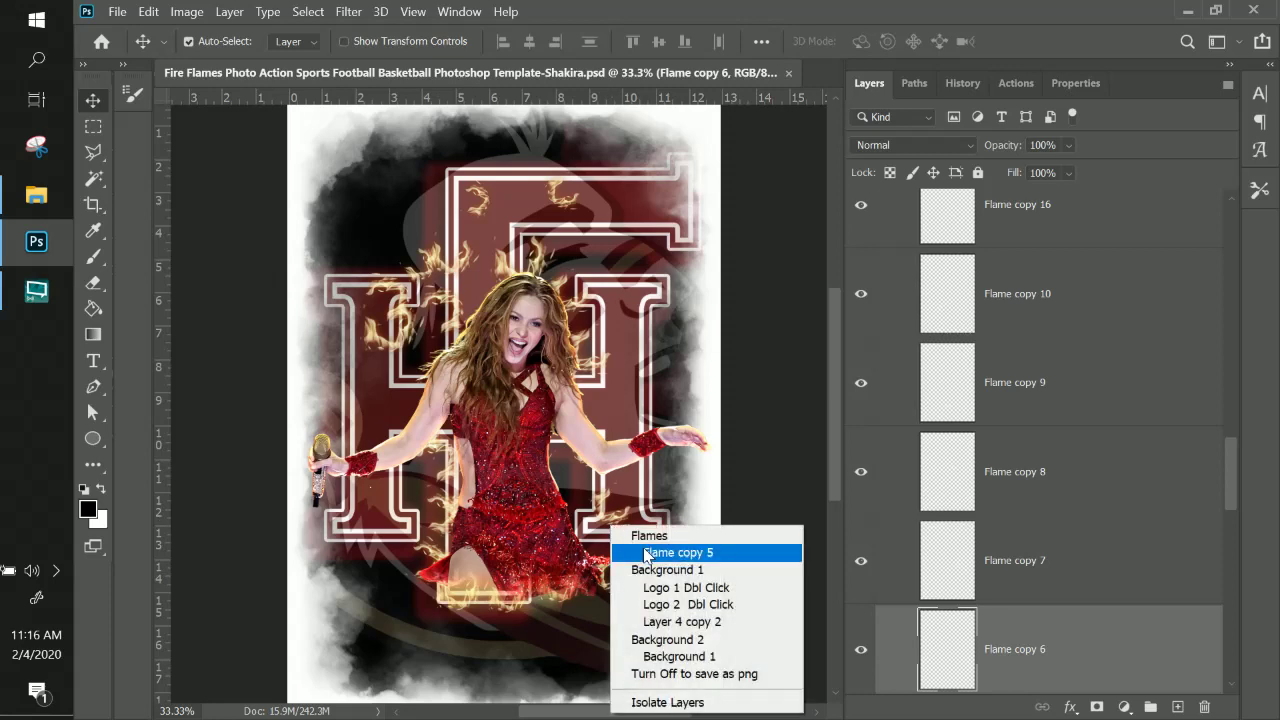
{"action": "left_click", "coordinate": [657, 554]}
{"action": "left_click_drag", "start_coordinate": [612, 528], "coordinate": [560, 480]}
- Pull the Flame copy 9 flame off the middle of the dress hem and delete it
{"action": "right_click", "coordinate": [510, 606]}
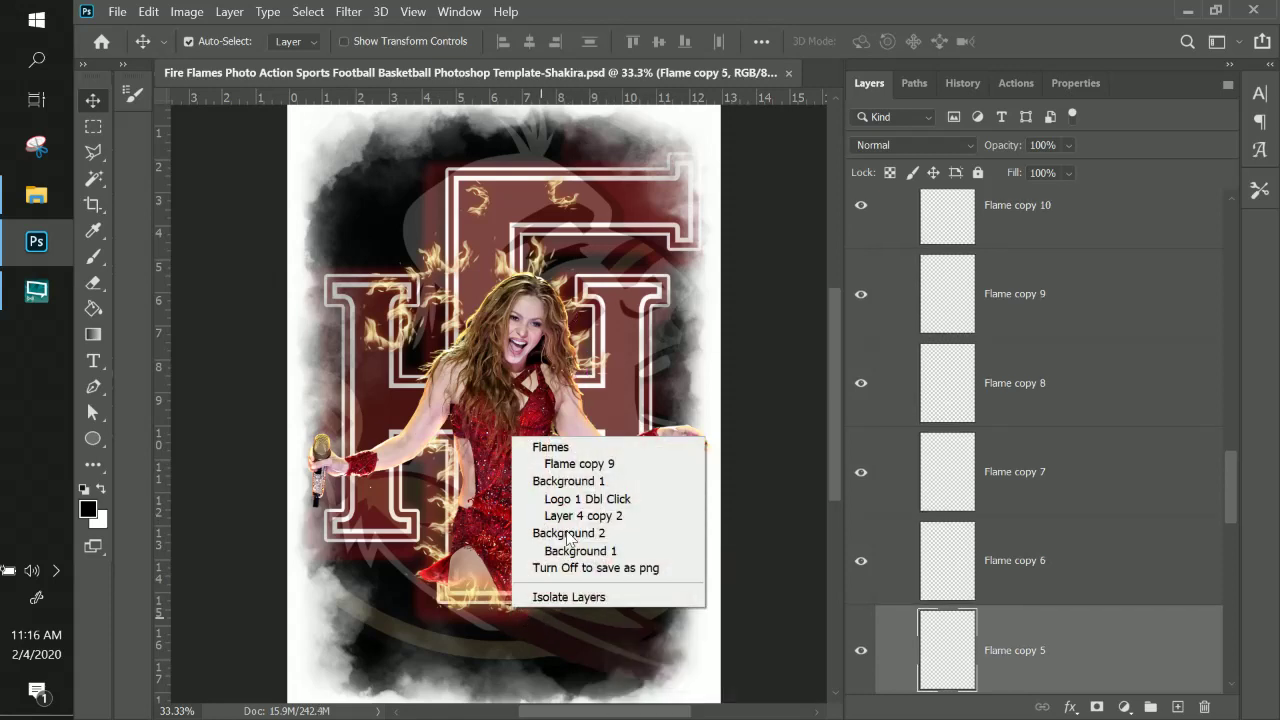
{"action": "left_click", "coordinate": [572, 463]}
{"action": "left_click_drag", "start_coordinate": [515, 615], "coordinate": [412, 665]}
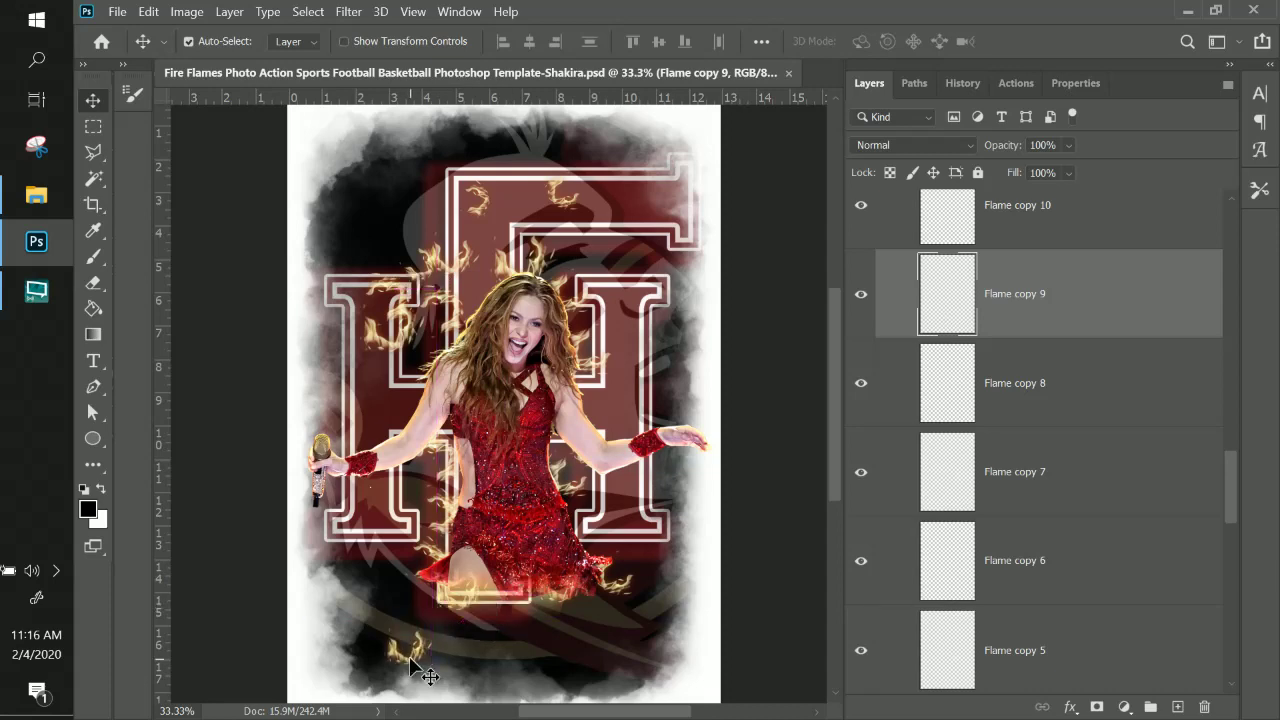
- Move the Flame copy 8 flame from the upper background lettering down to the outstretched arm
{"action": "right_click", "coordinate": [563, 208]}
{"action": "left_click", "coordinate": [553, 200]}
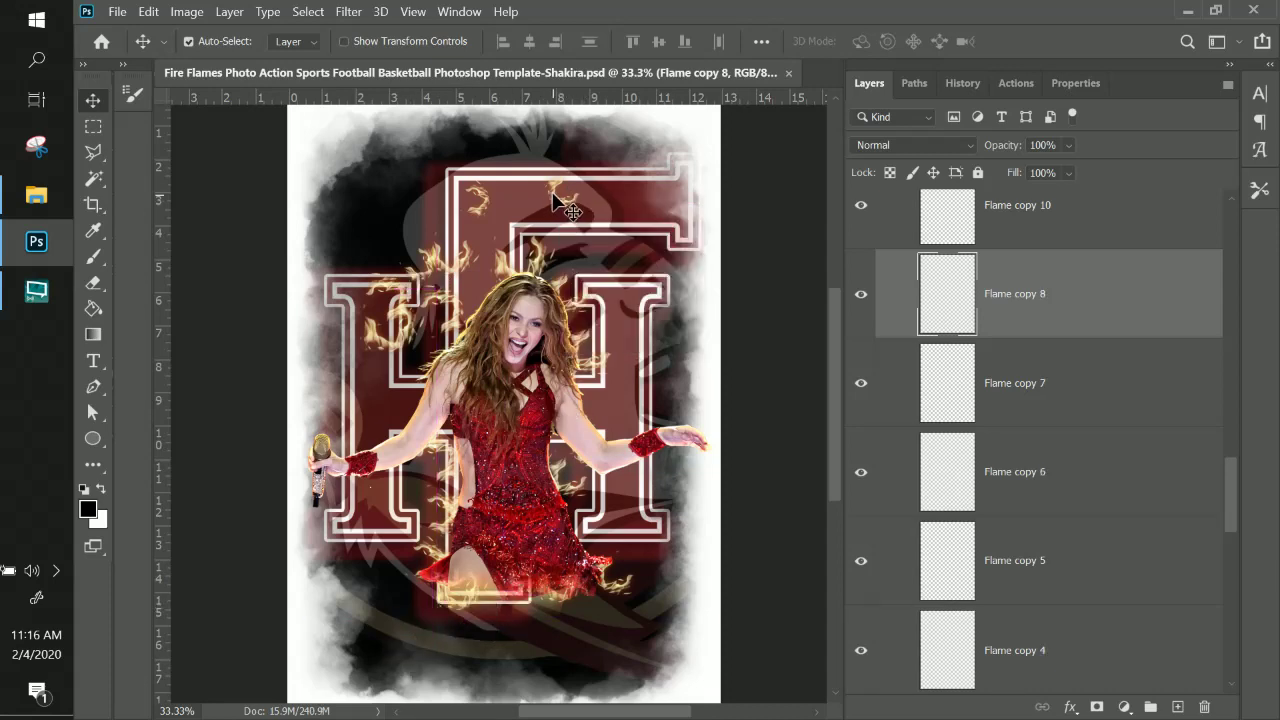
{"action": "left_click_drag", "start_coordinate": [553, 200], "coordinate": [600, 440]}
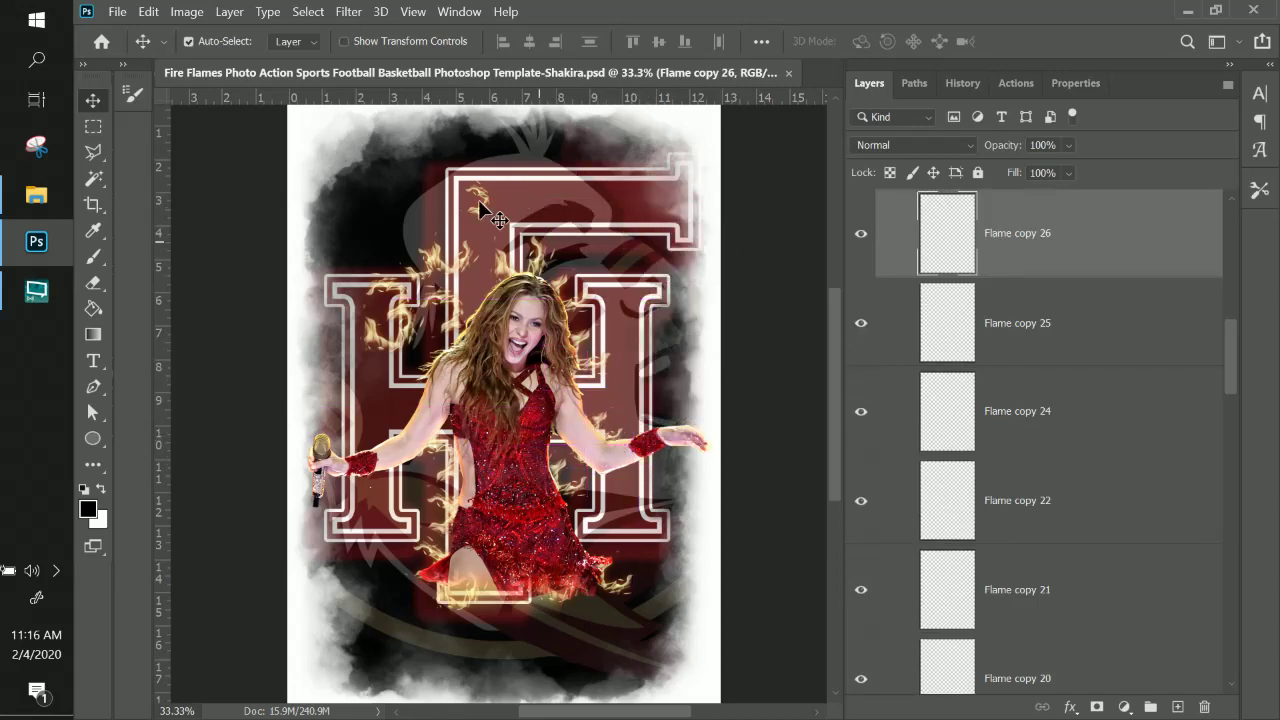
- Move two flames from the upper background lettering to the microphone hand and the upper side of the microphone arm
{"action": "right_click", "coordinate": [390, 354]}
{"action": "left_click", "coordinate": [445, 374]}
{"action": "left_click_drag", "start_coordinate": [380, 300], "coordinate": [321, 452]}
{"action": "left_click", "coordinate": [450, 278]}
{"action": "left_click_drag", "start_coordinate": [450, 278], "coordinate": [415, 368]}
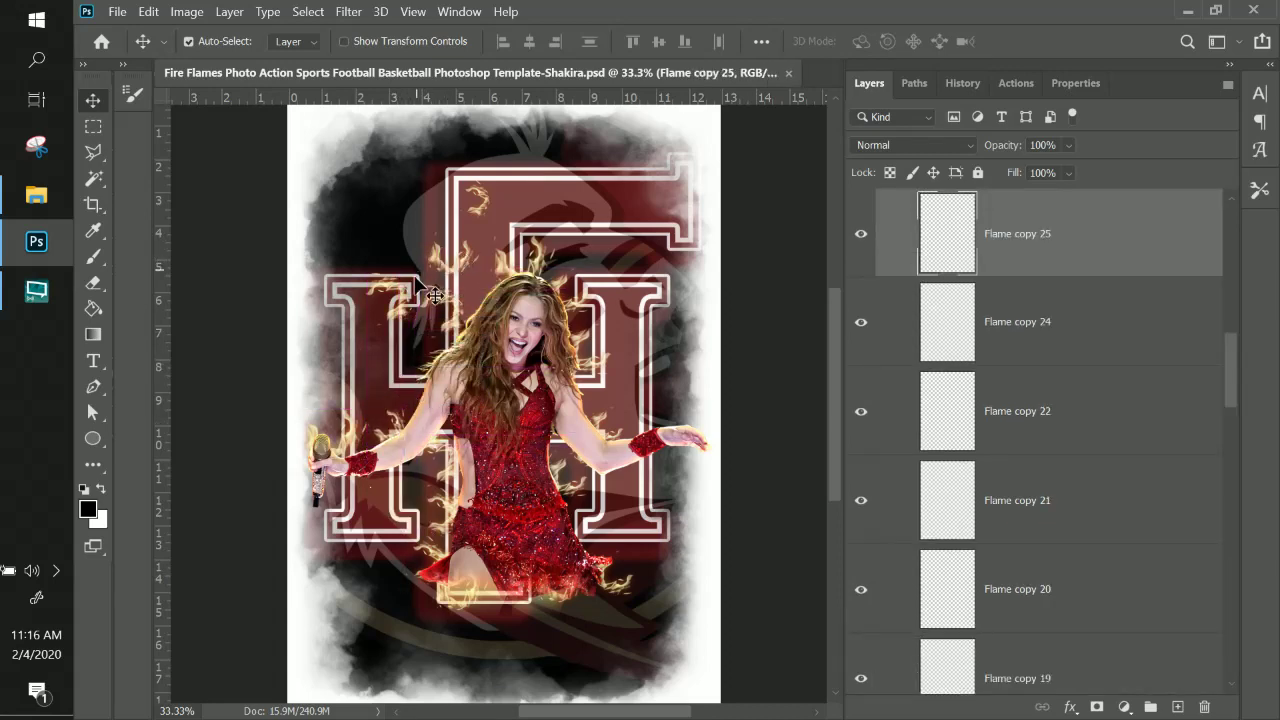
- Move the Flame copy 22 flame from beside her hair to the underside of the microphone arm
{"action": "left_click", "coordinate": [440, 310]}
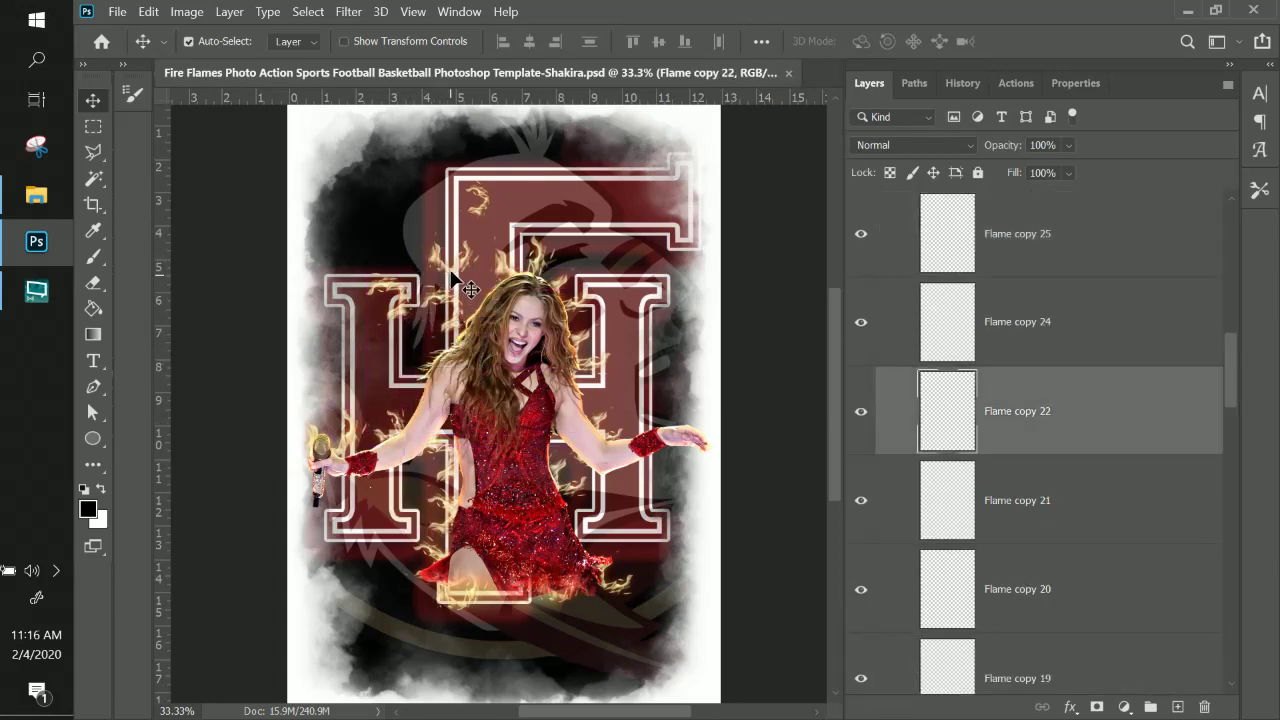
{"action": "left_click_drag", "start_coordinate": [438, 306], "coordinate": [382, 482]}
{"action": "key", "text": "ctrl+z"}
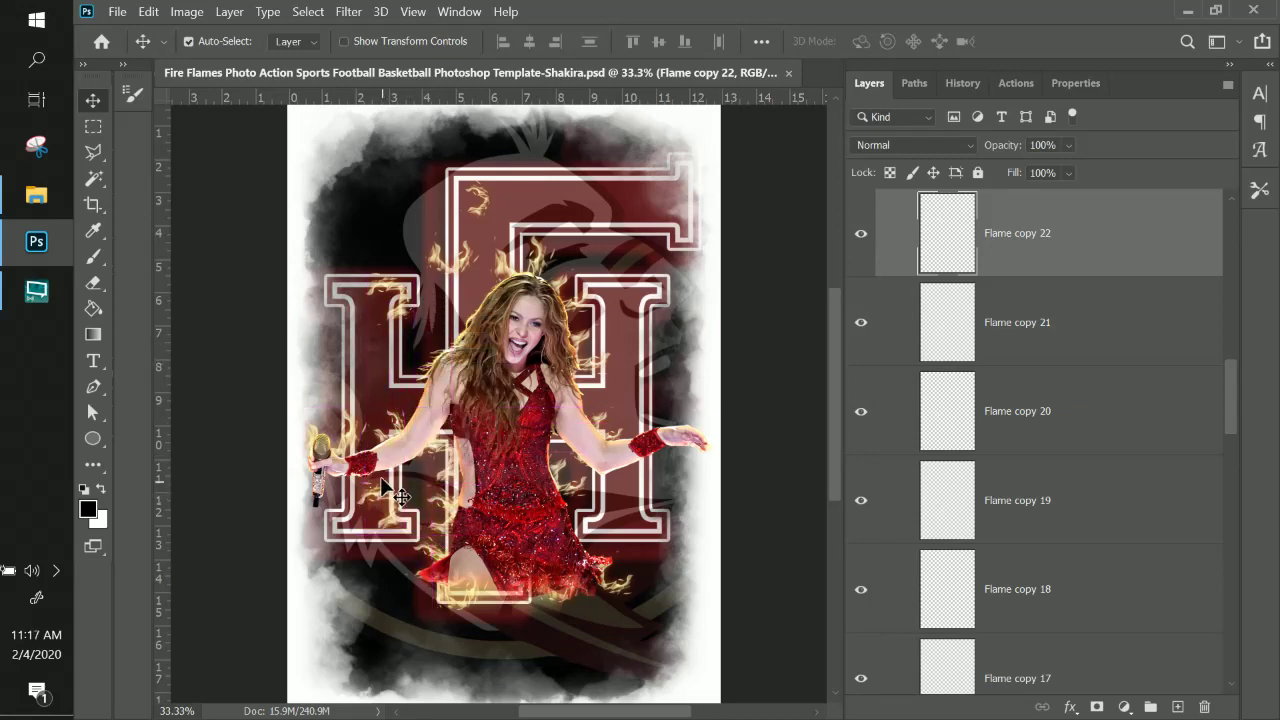
- Move the Flame layer's flame down beside her hair and shoulder and rotate it to follow her outline
{"action": "left_click", "coordinate": [445, 273]}
{"action": "left_click_drag", "start_coordinate": [445, 273], "coordinate": [422, 338]}
{"action": "key", "text": "ctrl+t"}
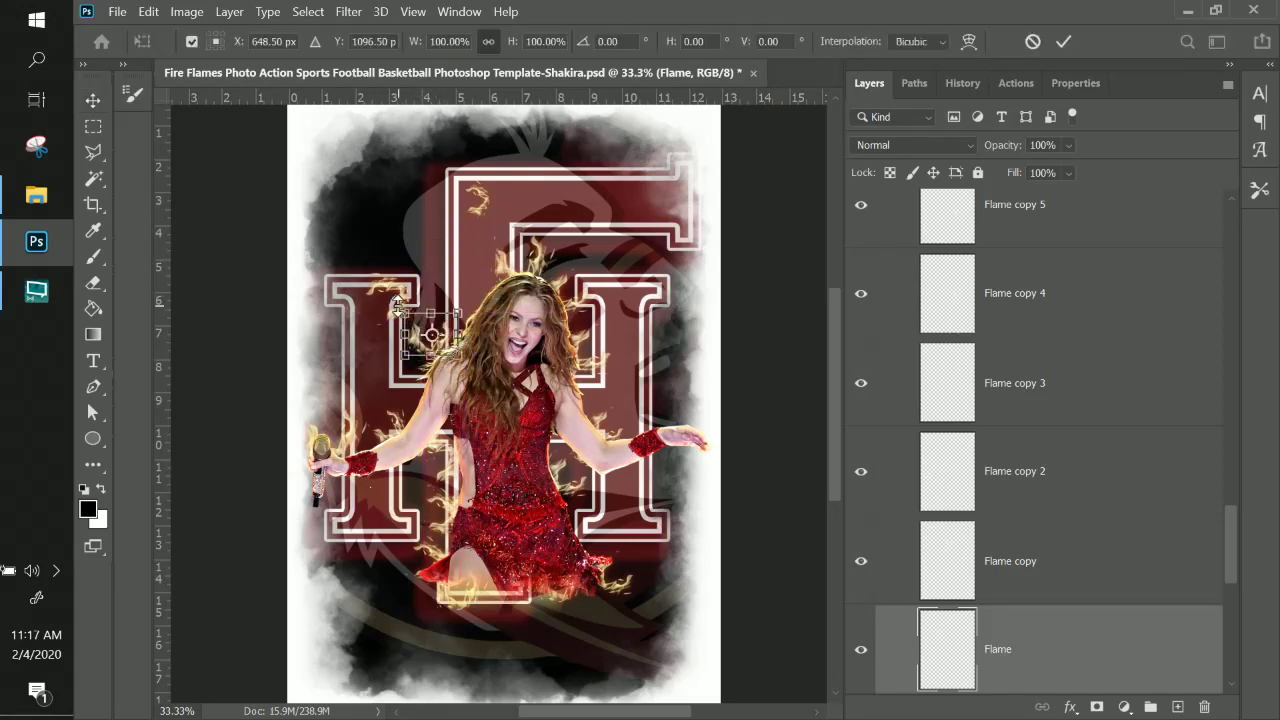
{"action": "left_click_drag", "start_coordinate": [390, 297], "coordinate": [447, 349]}
{"action": "key", "text": "Return"}
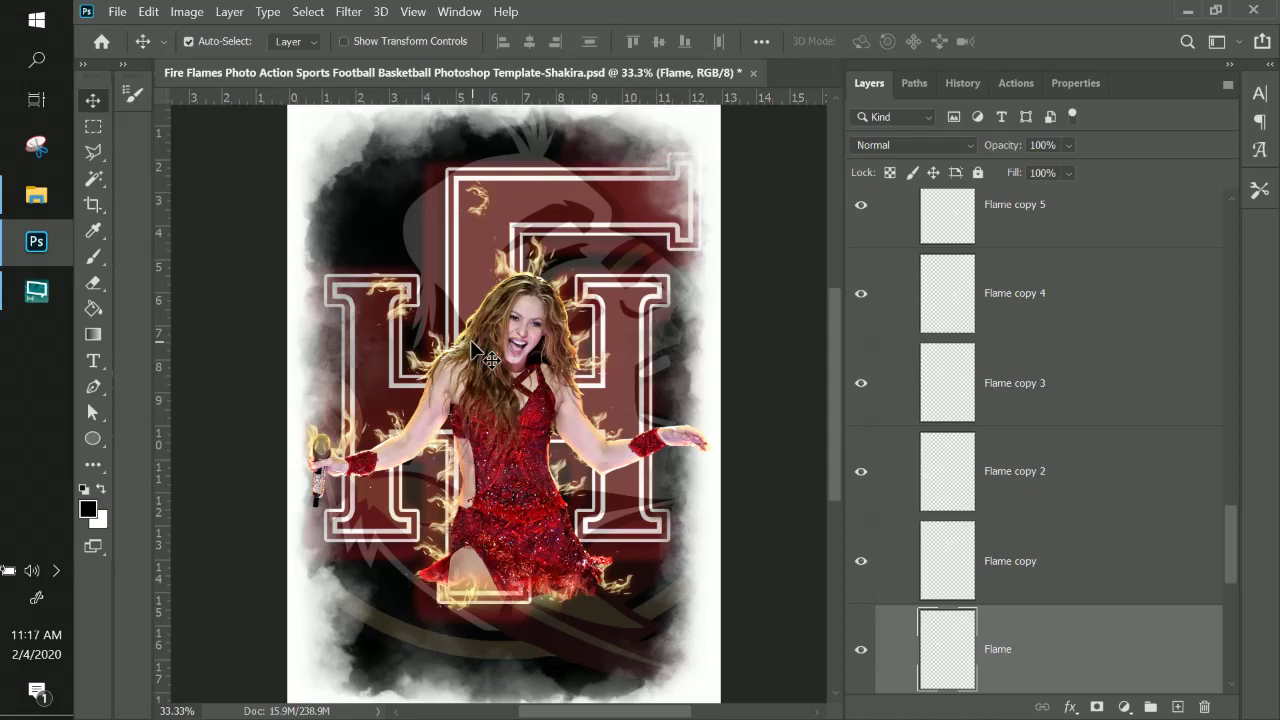
- Delete the two remaining stray flames on the background lettering, Flame copy 23 and Flame copy 24
{"action": "left_click", "coordinate": [473, 212]}
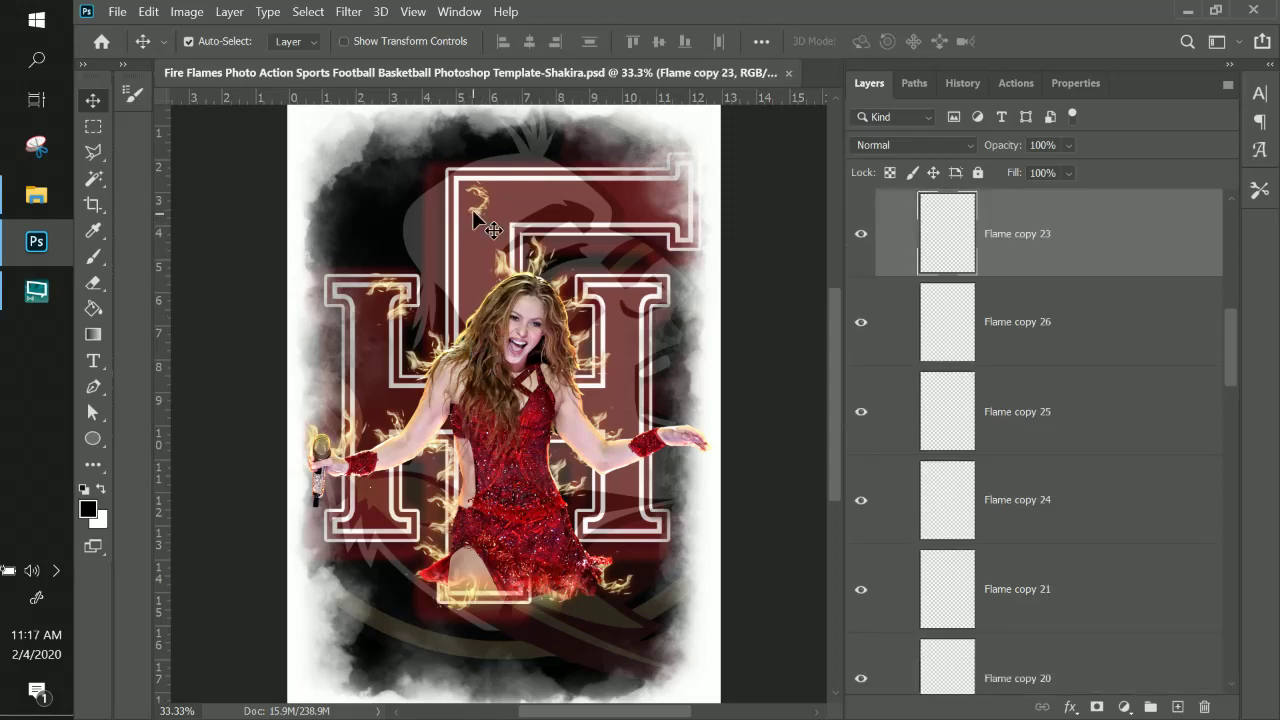
{"action": "left_click", "coordinate": [397, 312]}
{"action": "key", "text": "Delete"}
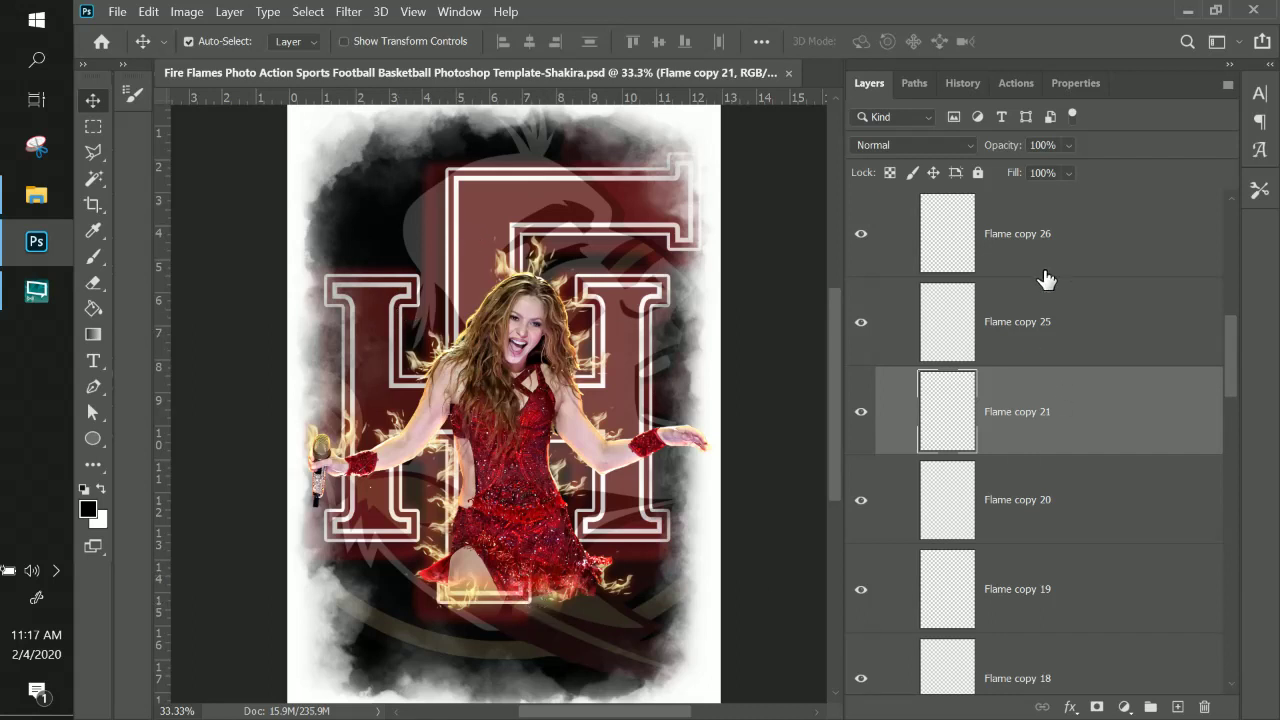
- Collapse and hide the Flames group, and show the Big Flames 1 Team Color group instead
{"action": "scroll", "coordinate": [1046, 260], "scroll_direction": "up", "scroll_amount": 2}
{"action": "scroll", "coordinate": [1046, 250], "scroll_direction": "up", "scroll_amount": 10}
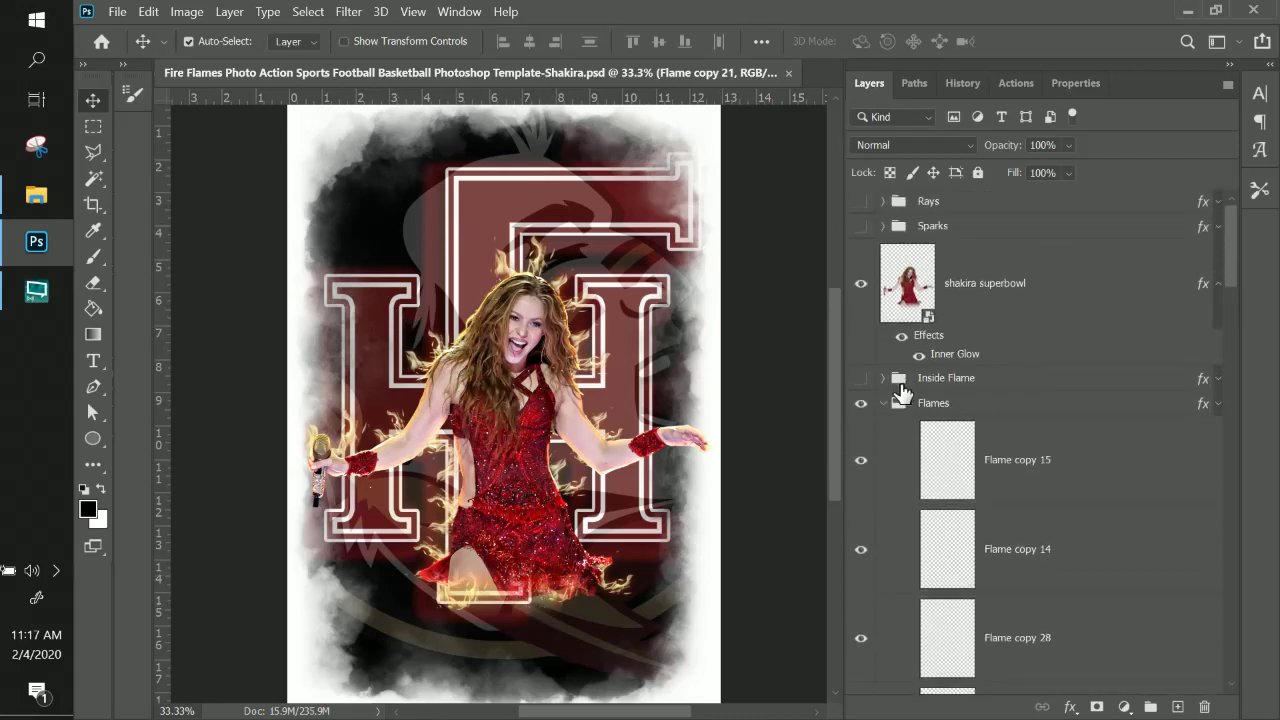
{"action": "left_click", "coordinate": [883, 404]}
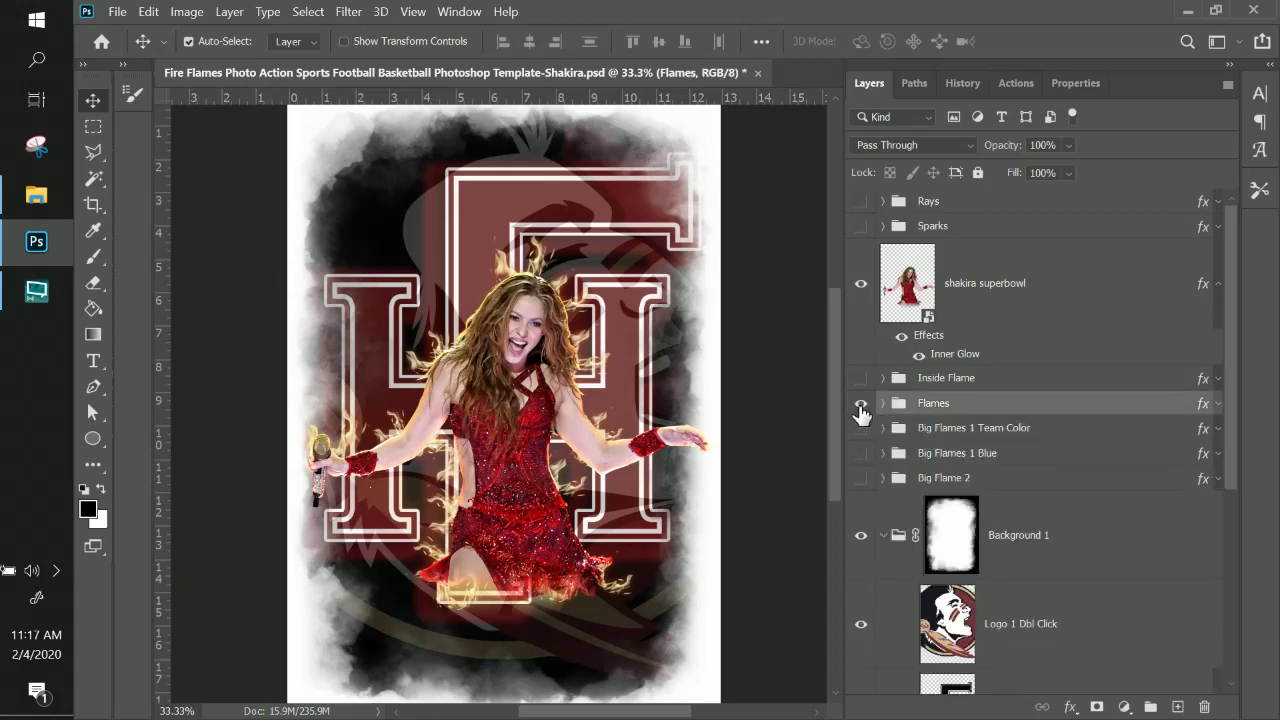
{"action": "left_click", "coordinate": [861, 404]}
{"action": "left_click", "coordinate": [860, 428]}
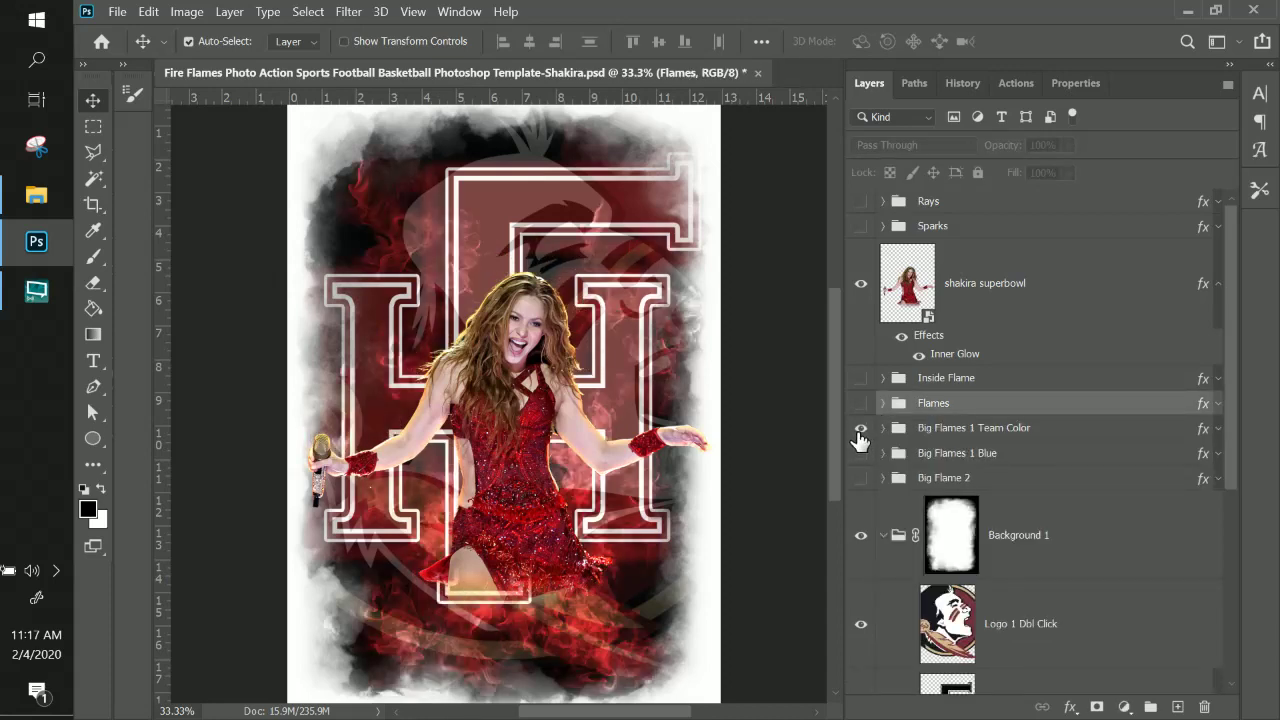
- Preview the Big Flames 1 Blue group in place of Big Flames 1 Team Color, and switch back to the team color version
{"action": "left_click", "coordinate": [958, 431]}
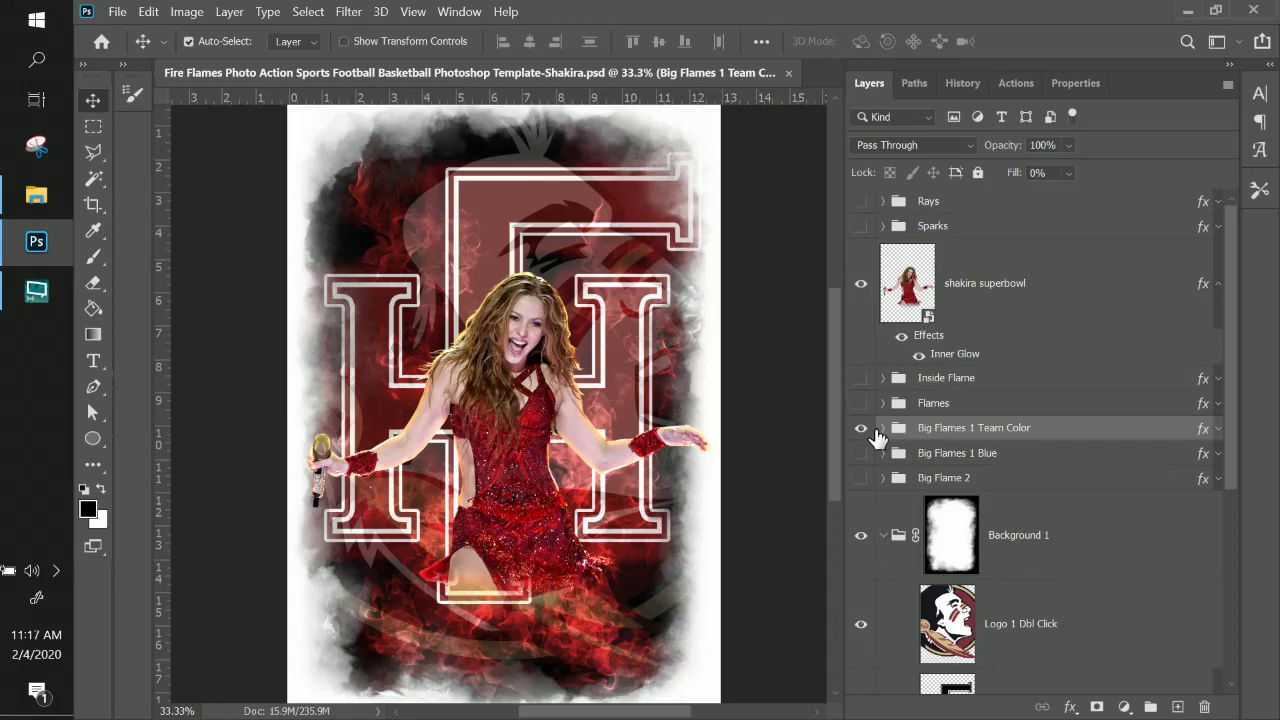
{"action": "left_click", "coordinate": [1063, 455]}
{"action": "left_click", "coordinate": [1063, 430]}
{"action": "left_click", "coordinate": [1063, 454], "text": "shift"}
{"action": "left_click", "coordinate": [1051, 457]}
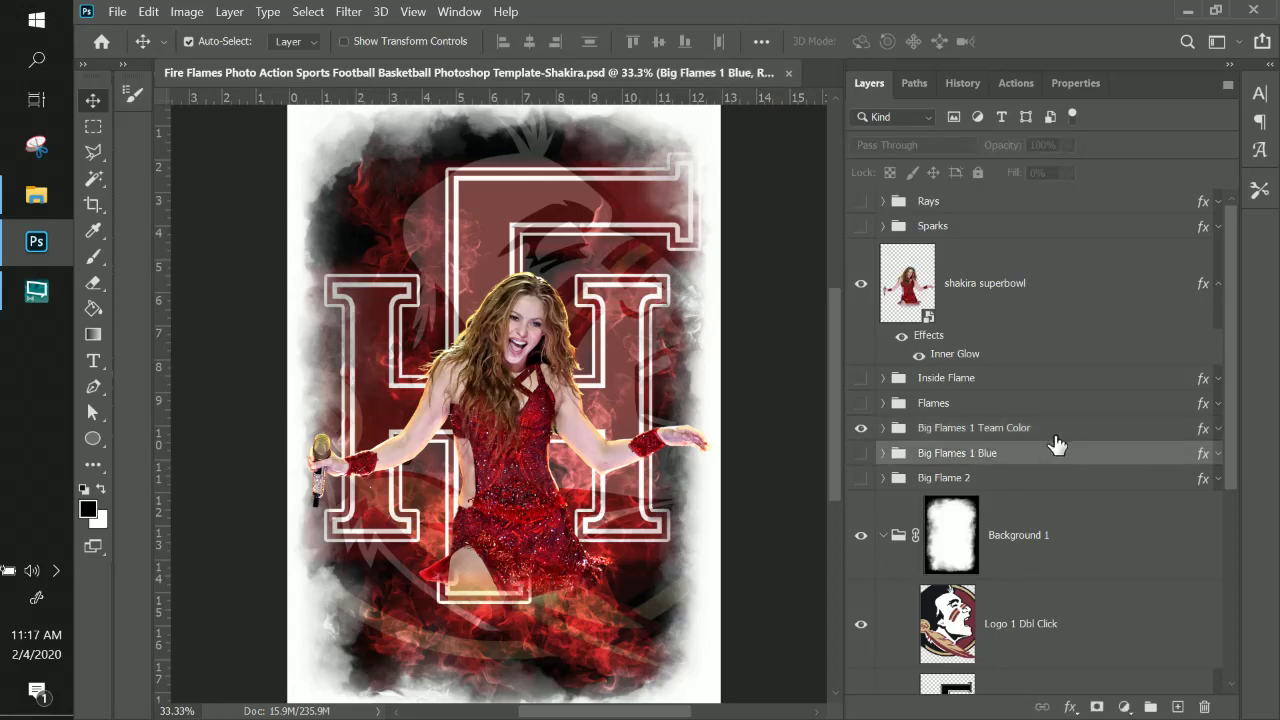
{"action": "left_click", "coordinate": [1057, 437], "text": "shift"}
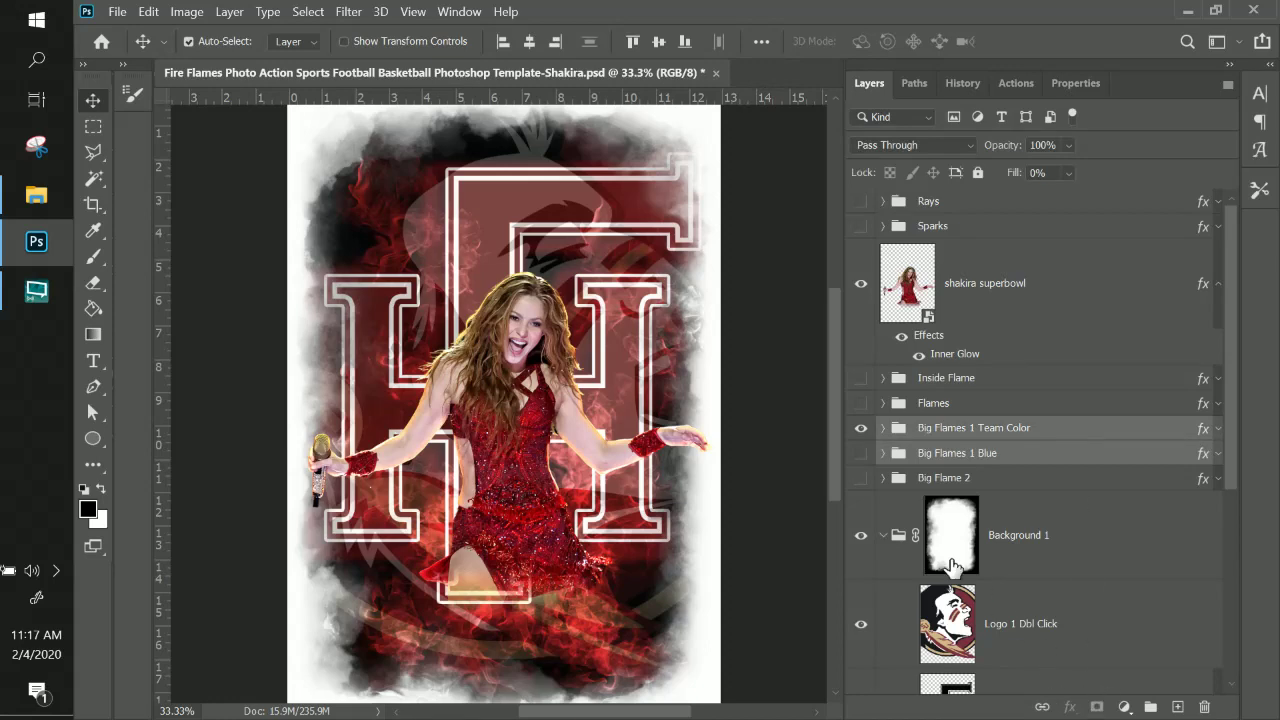
{"action": "left_click", "coordinate": [860, 428]}
{"action": "left_click", "coordinate": [860, 453]}
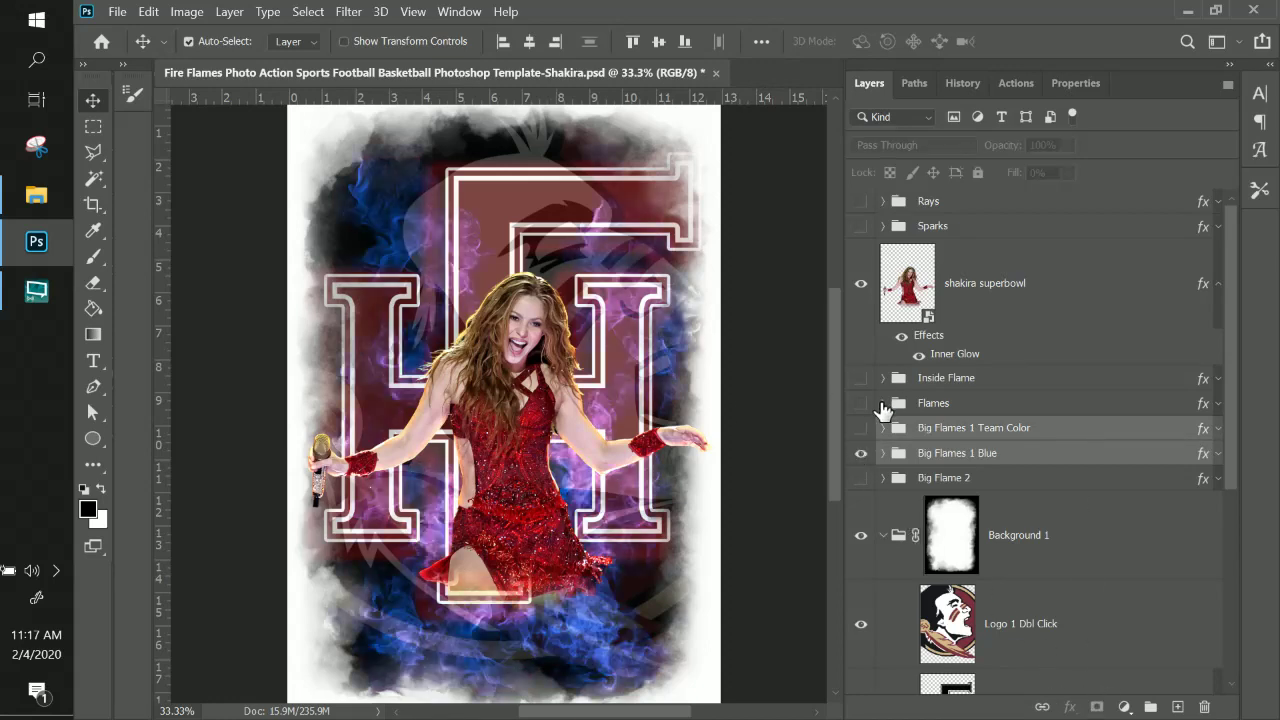
{"action": "left_click", "coordinate": [860, 453]}
{"action": "left_click", "coordinate": [860, 430]}
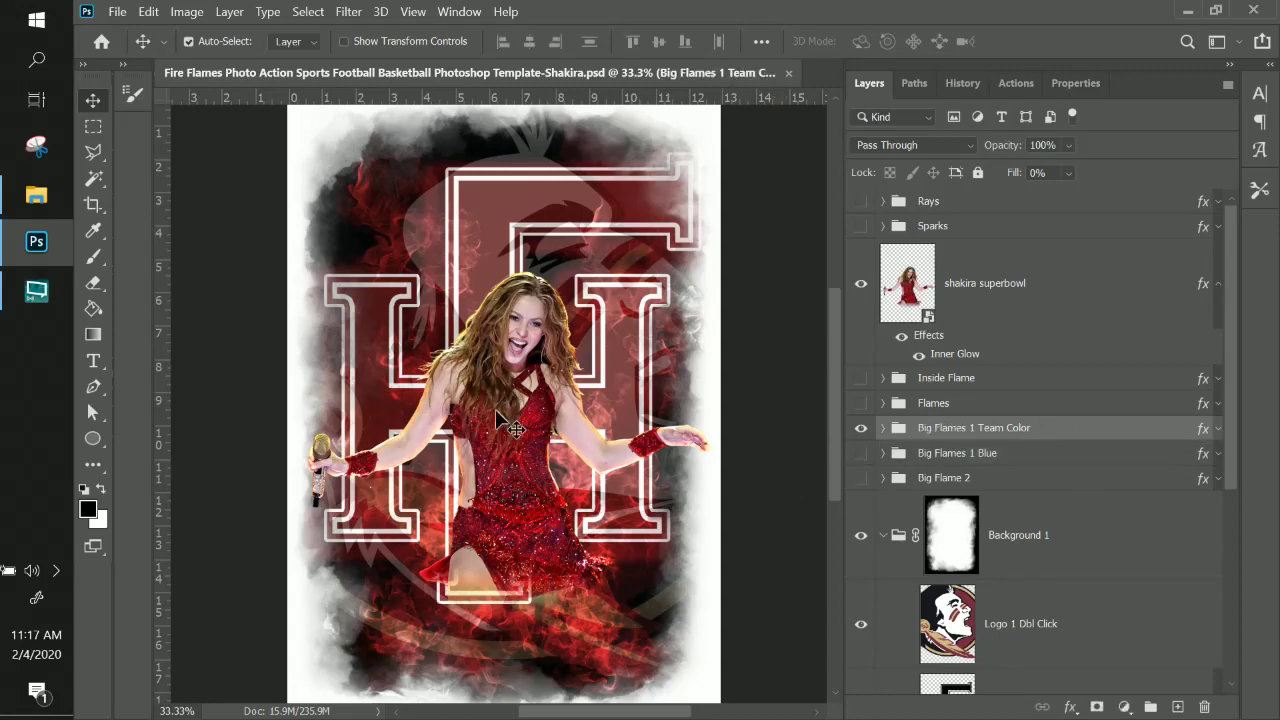
- Show Big Flame 2 in place of the team color flames and move its upper flame down behind her hair and shoulder
{"action": "left_click", "coordinate": [860, 480]}
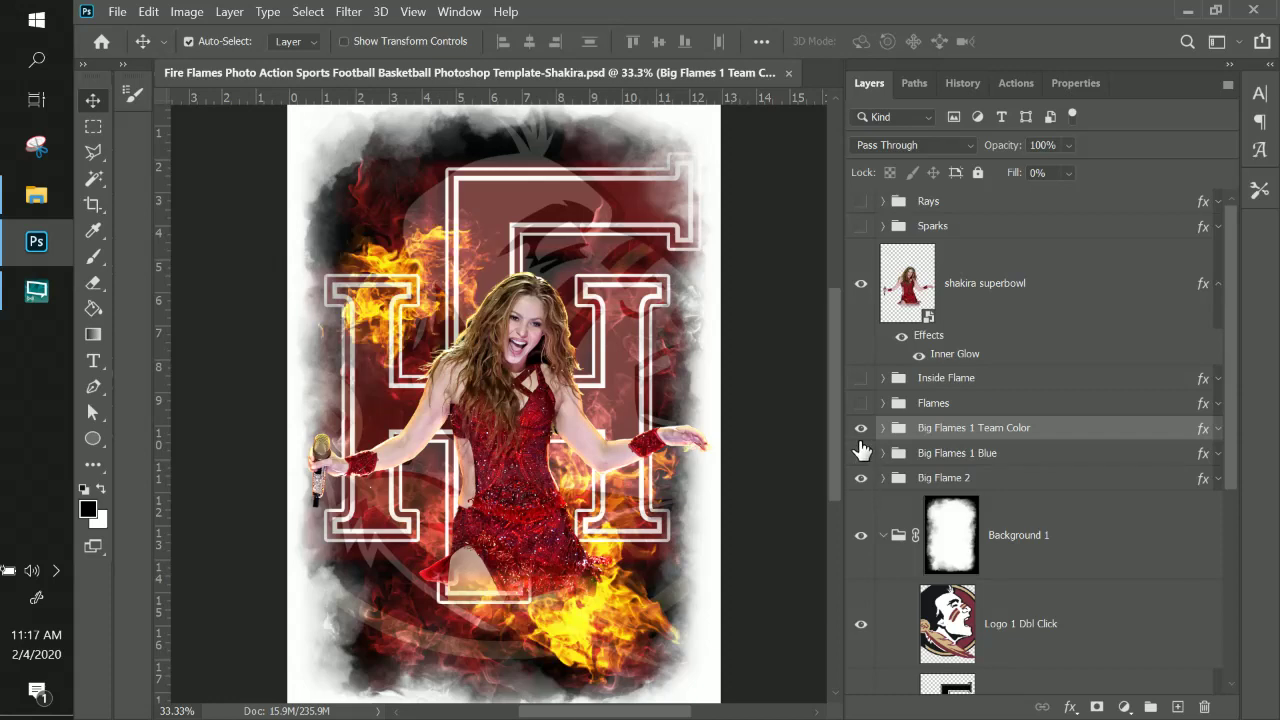
{"action": "left_click", "coordinate": [860, 428]}
{"action": "left_click", "coordinate": [958, 484]}
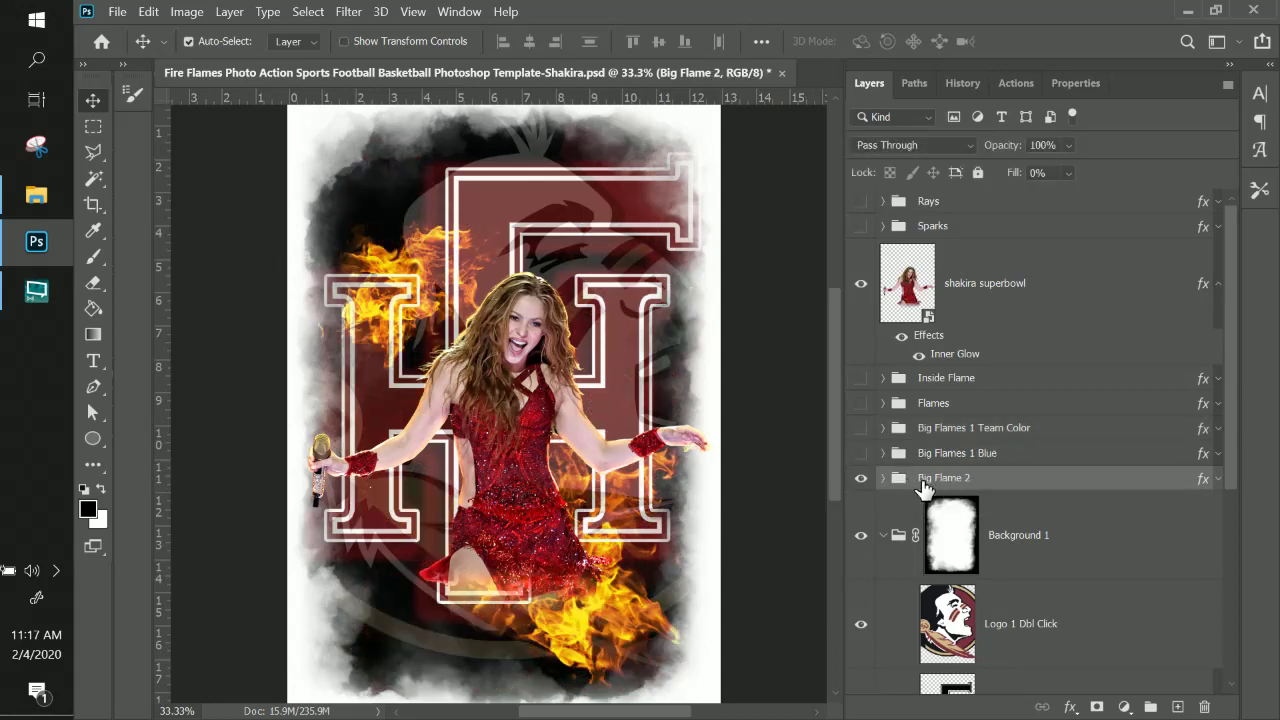
{"action": "left_click", "coordinate": [423, 310]}
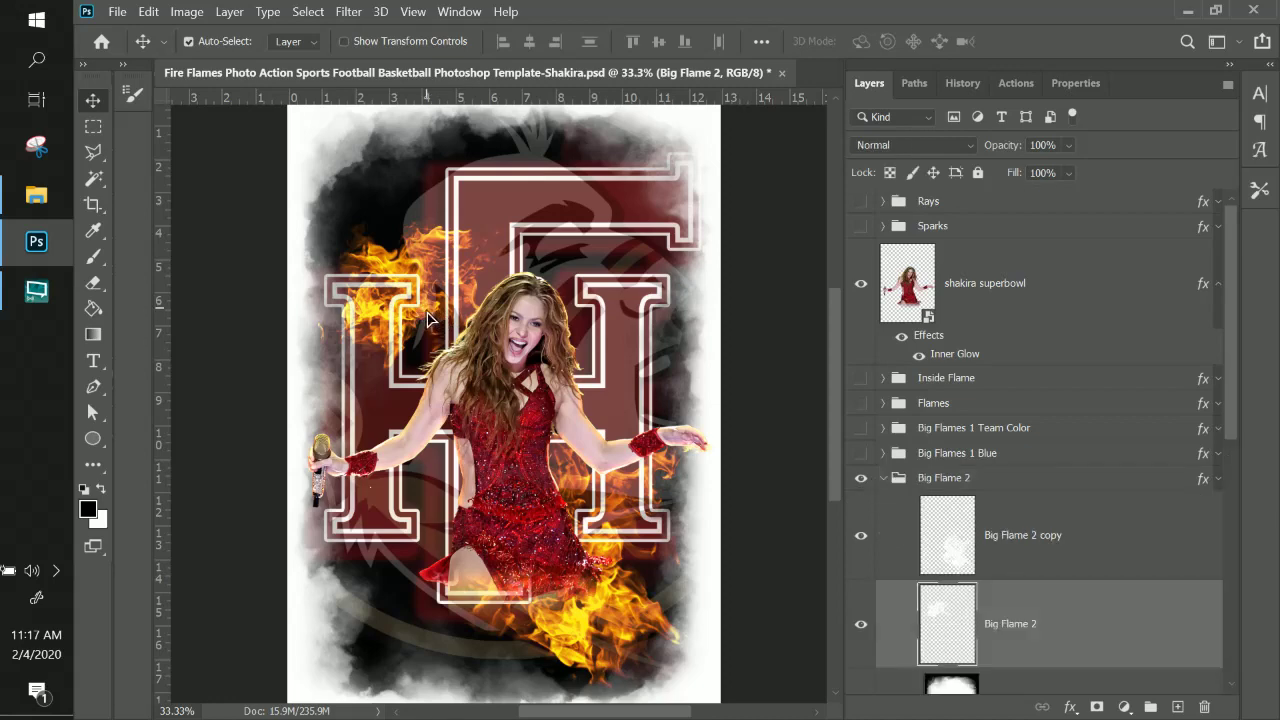
{"action": "left_click_drag", "start_coordinate": [427, 318], "coordinate": [444, 361]}
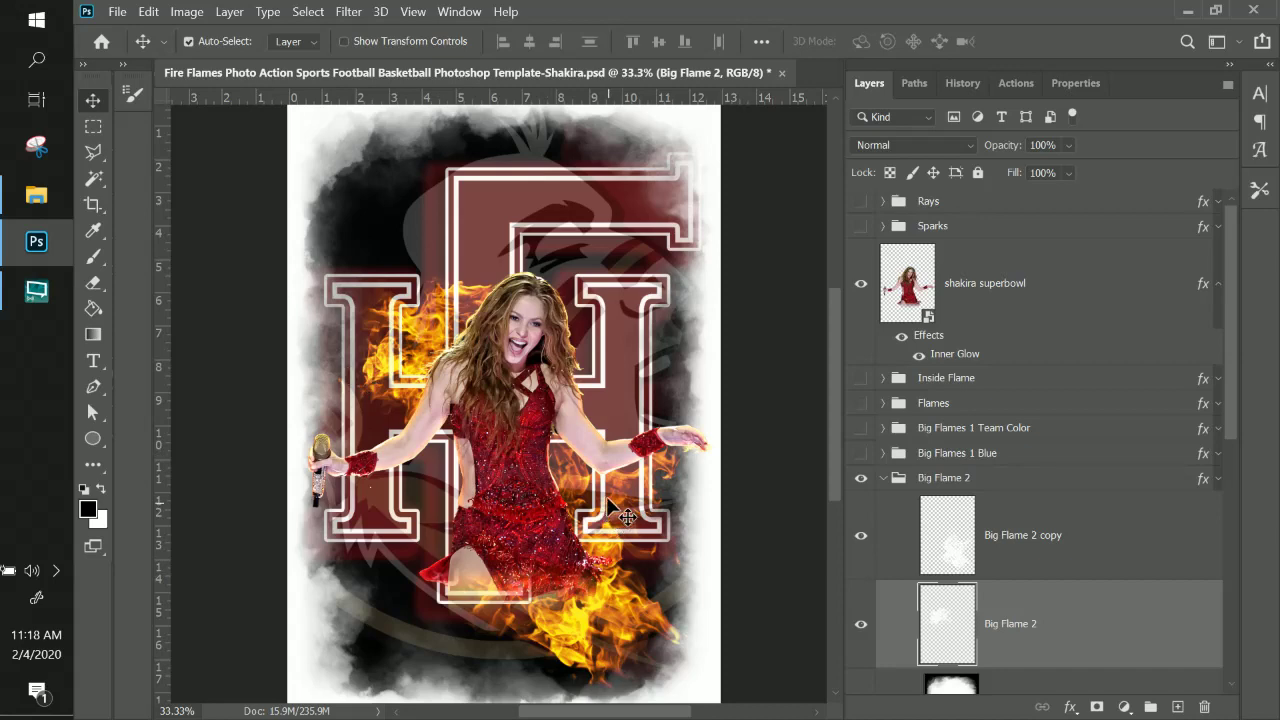
- Preview Big Flames 1 Blue with and without Big Flame 2, and switch to Big Flames 1 Team Color alone
{"action": "left_click", "coordinate": [883, 479]}
{"action": "left_click", "coordinate": [862, 453]}
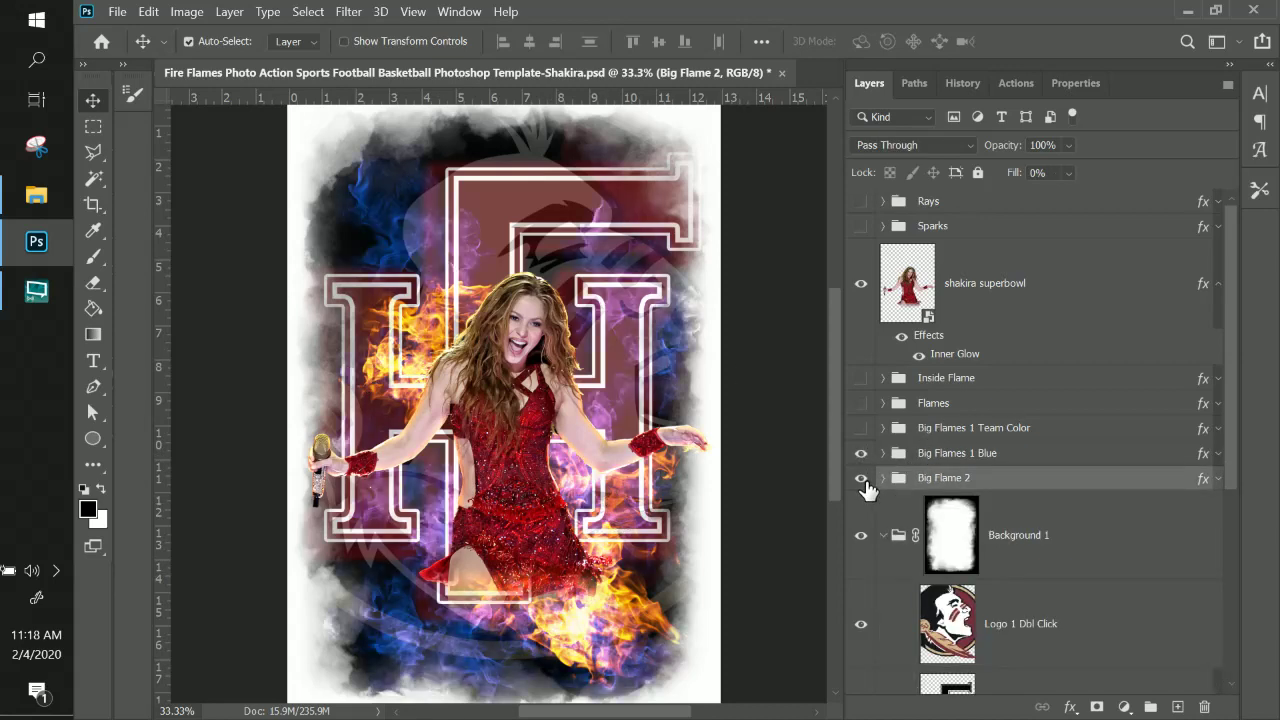
{"action": "left_click", "coordinate": [861, 479]}
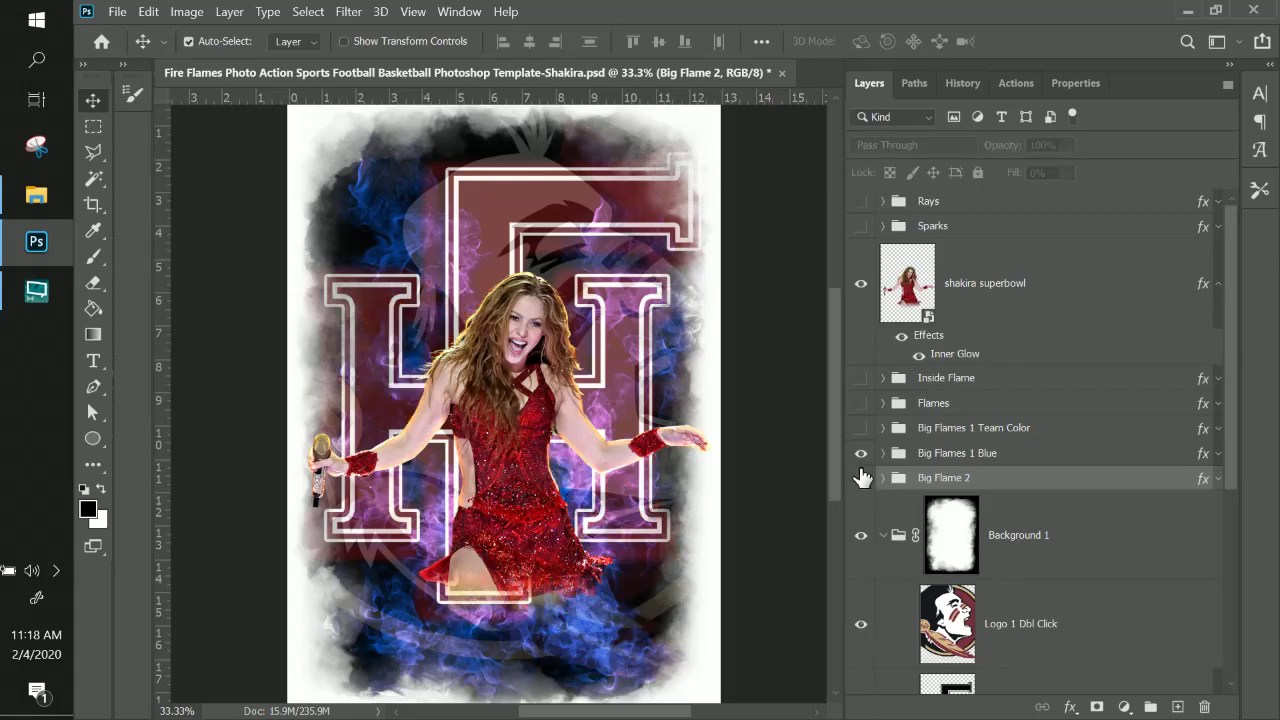
{"action": "left_click", "coordinate": [861, 455]}
{"action": "left_click", "coordinate": [860, 430]}
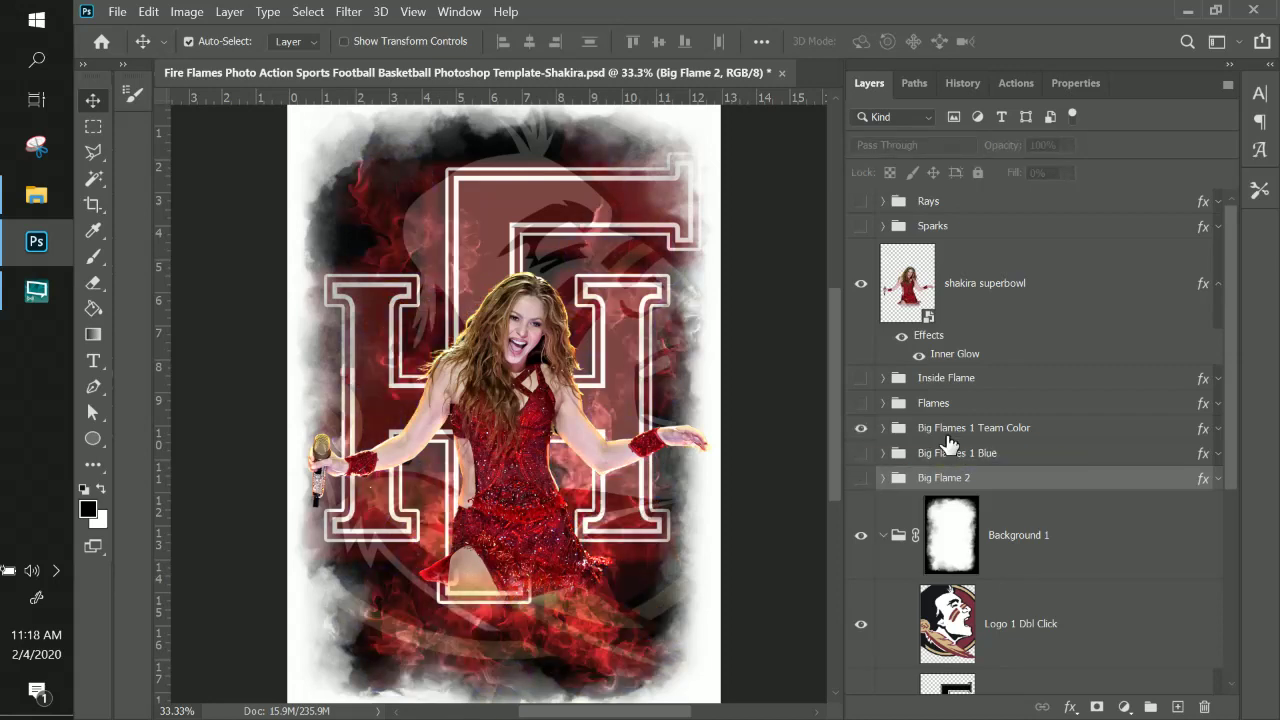
{"action": "left_click", "coordinate": [900, 430]}
- Show Big Flames 1 Blue together with Big Flame 2, and hide Big Flames 1 Team Color
{"action": "left_click", "coordinate": [862, 454]}
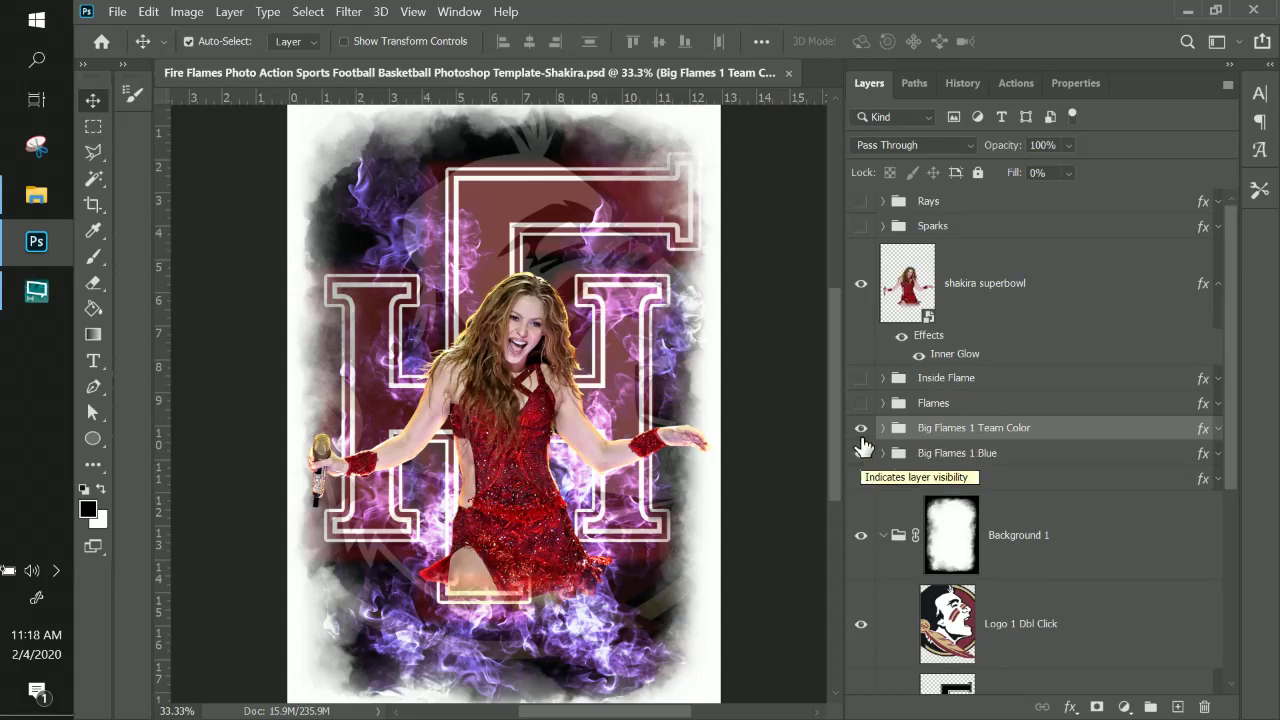
{"action": "left_click", "coordinate": [860, 432]}
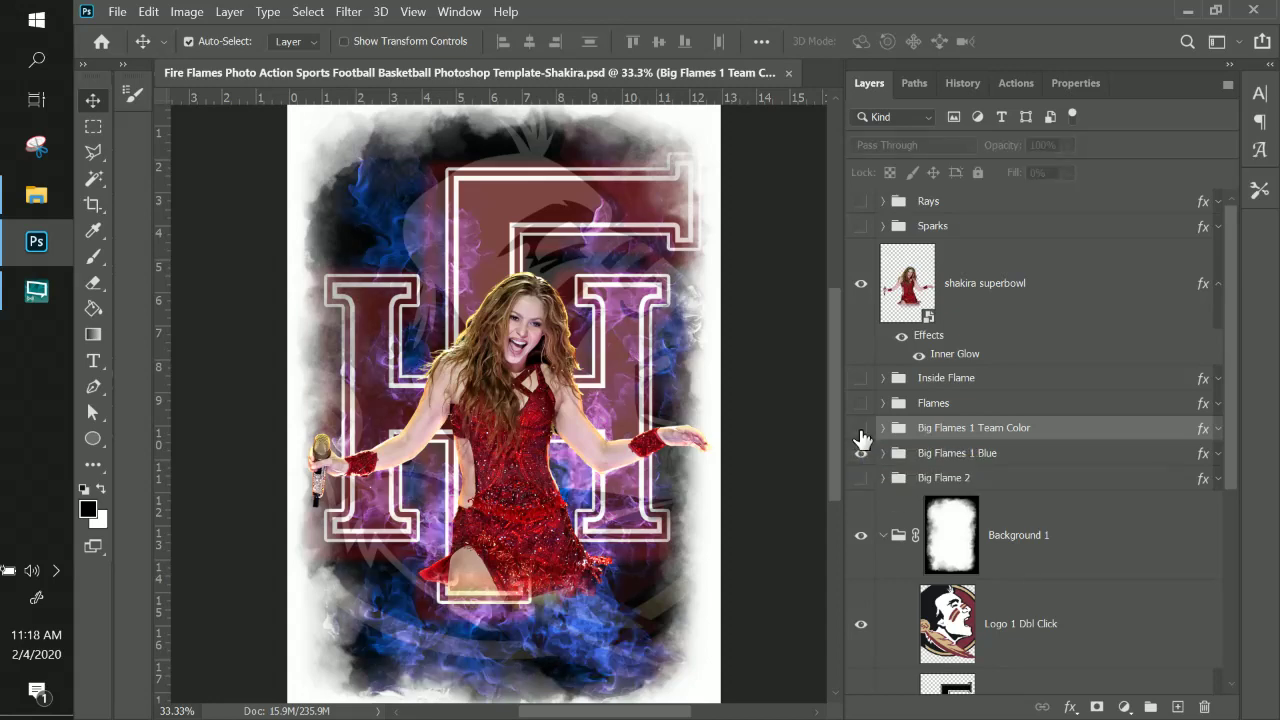
{"action": "left_click", "coordinate": [861, 478]}
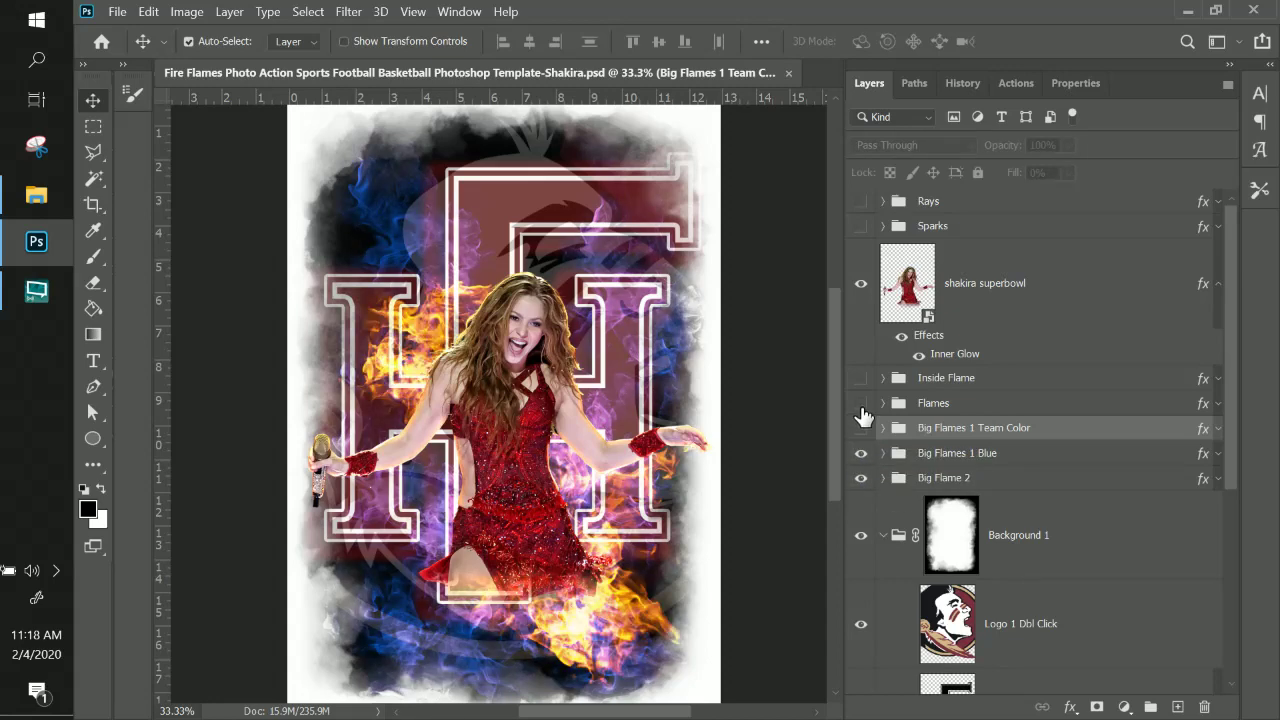
- Make the Flames, Inside Flame, Rays and Sparks groups visible
{"action": "left_click", "coordinate": [861, 403]}
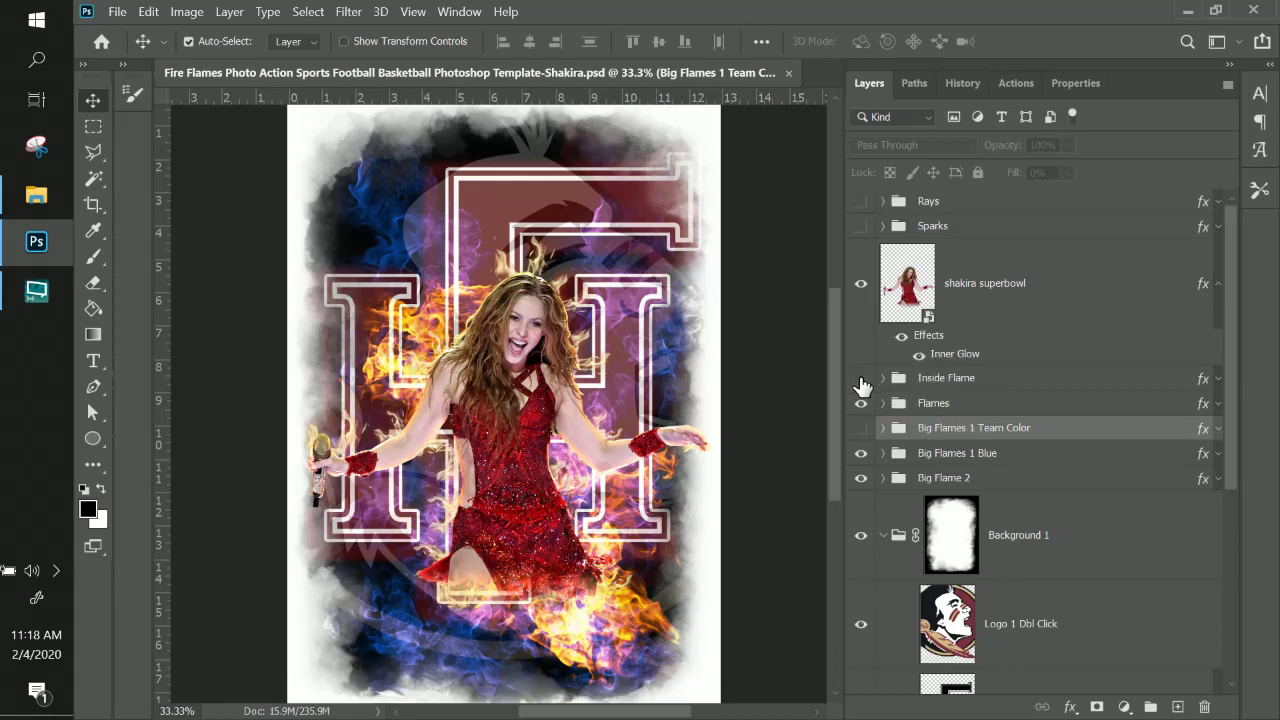
{"action": "left_click", "coordinate": [861, 379]}
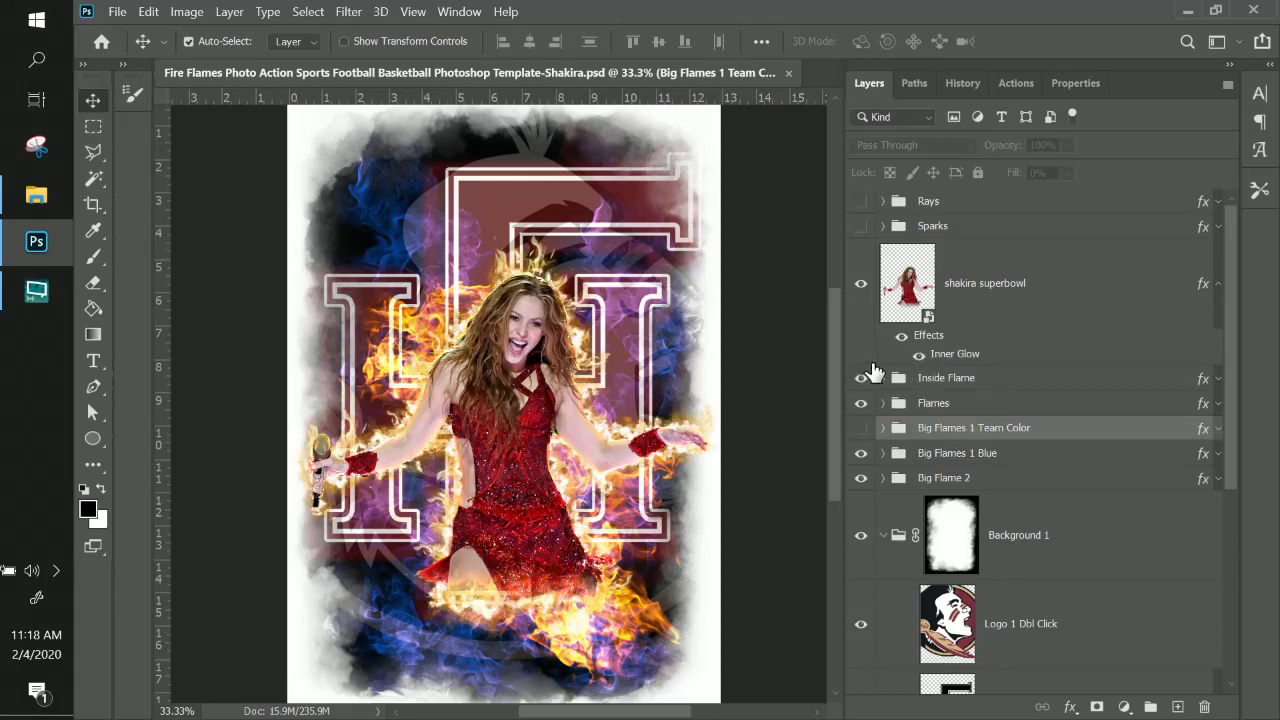
{"action": "left_click", "coordinate": [861, 201]}
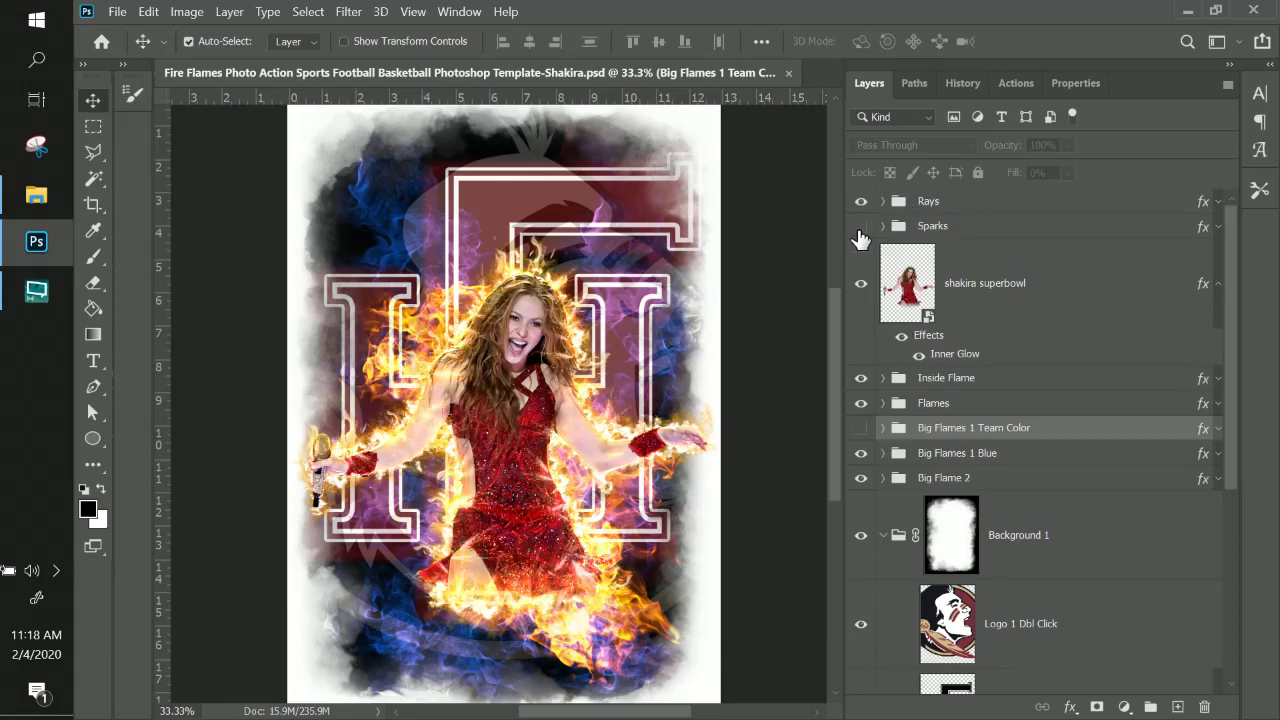
{"action": "left_click", "coordinate": [860, 228]}
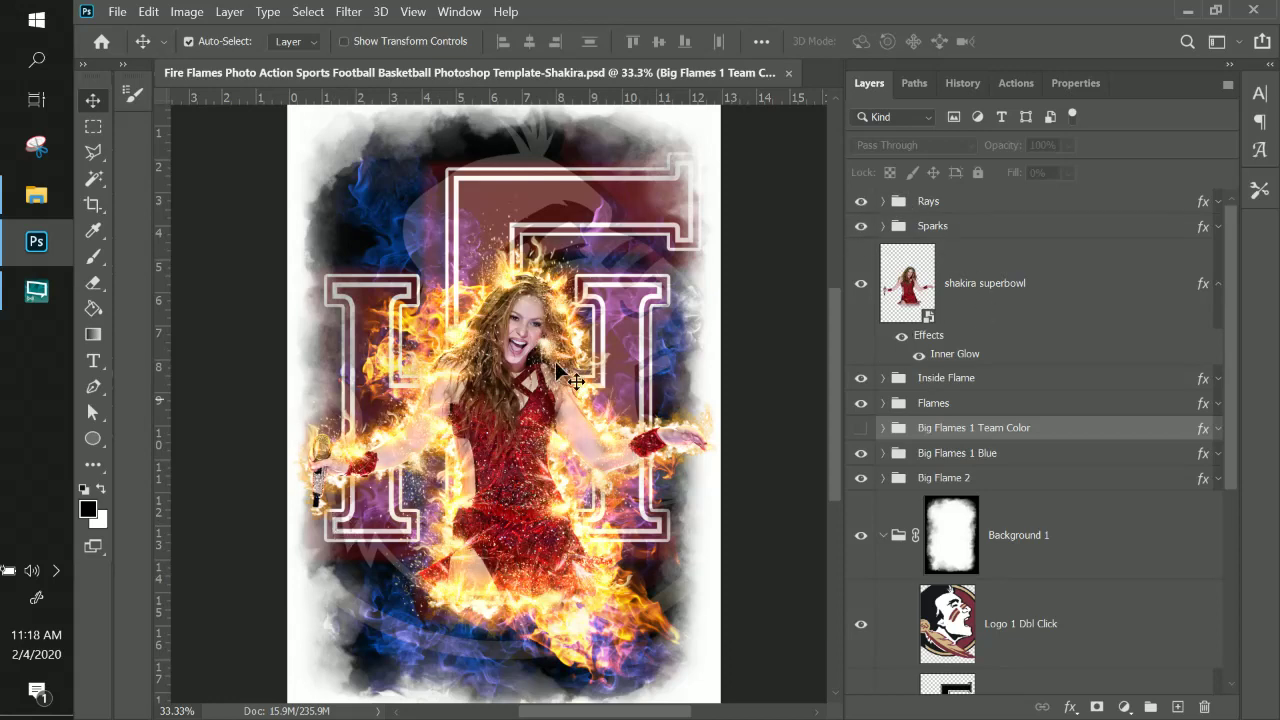
- Set the Rays group's opacity to 30%
{"action": "left_click", "coordinate": [942, 204]}
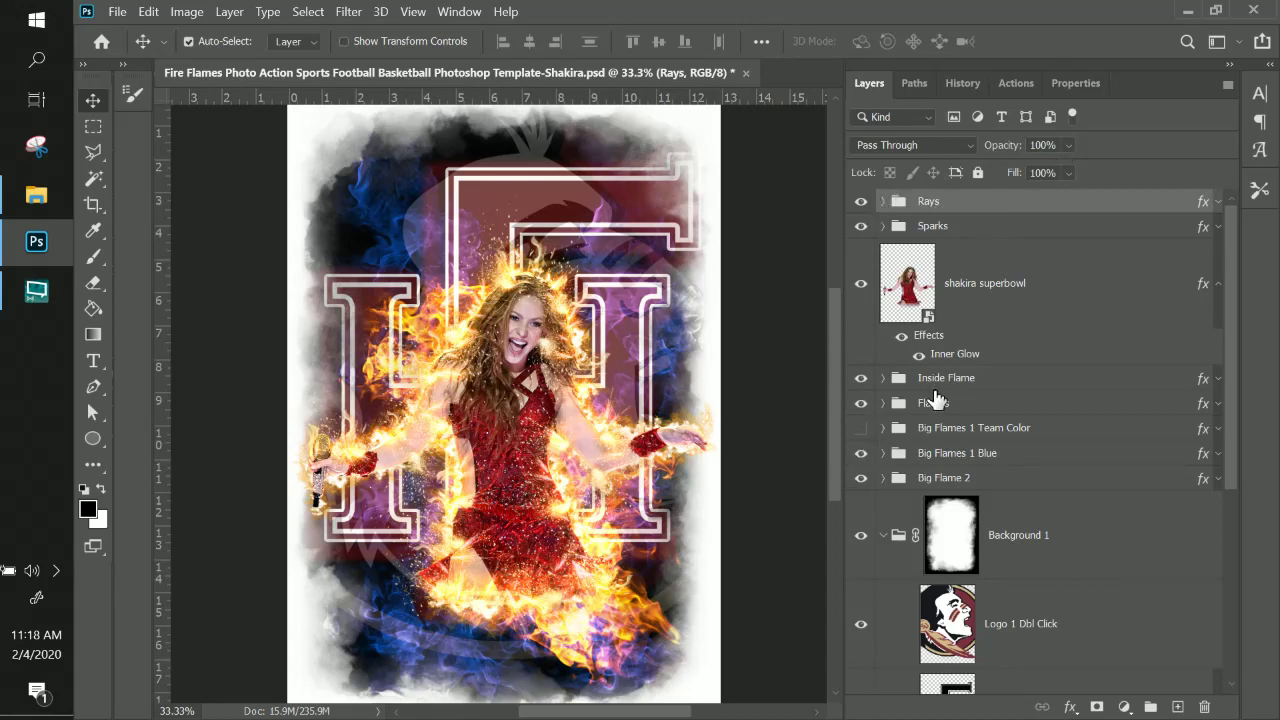
{"action": "left_click", "coordinate": [1070, 145]}
{"action": "left_click", "coordinate": [1054, 168]}
{"action": "key", "text": "Return"}
{"action": "type", "text": "3"}
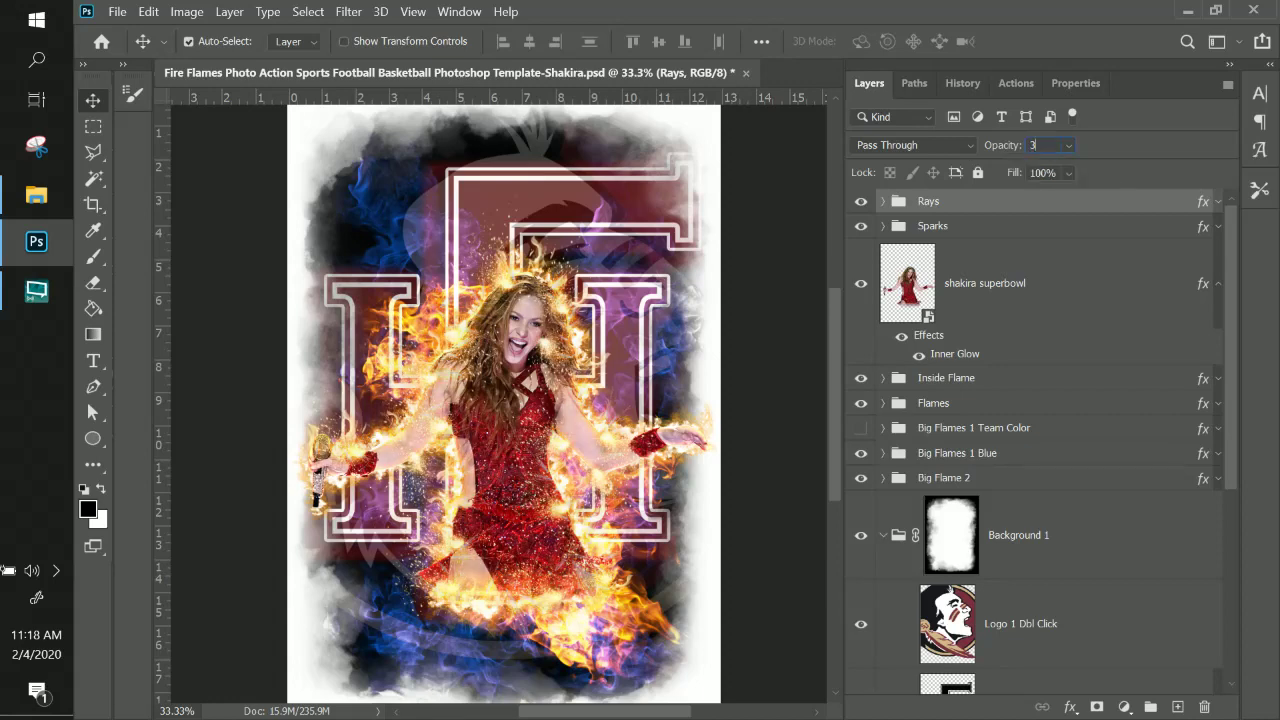
{"action": "type", "text": "0"}
{"action": "key", "text": "Return"}
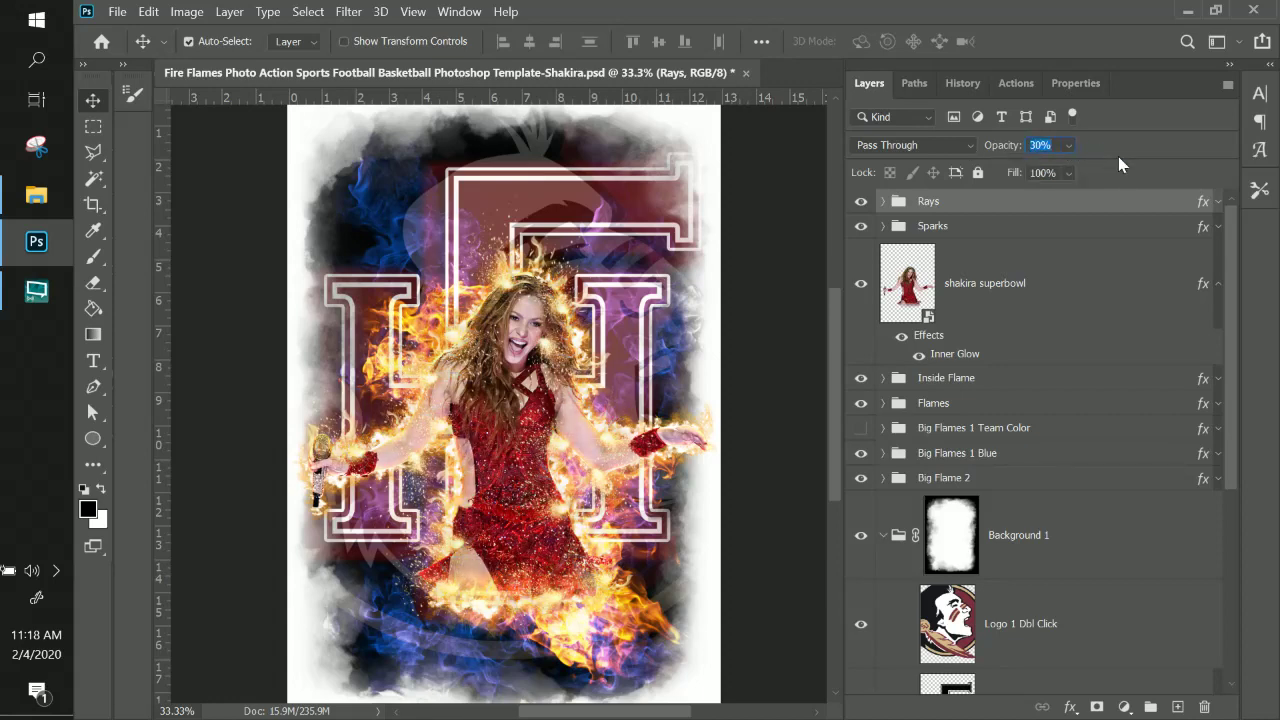
- Set the Sparks group's opacity to 30% and select the shakira superbowl layer
{"action": "left_click", "coordinate": [1065, 203], "text": "ctrl"}
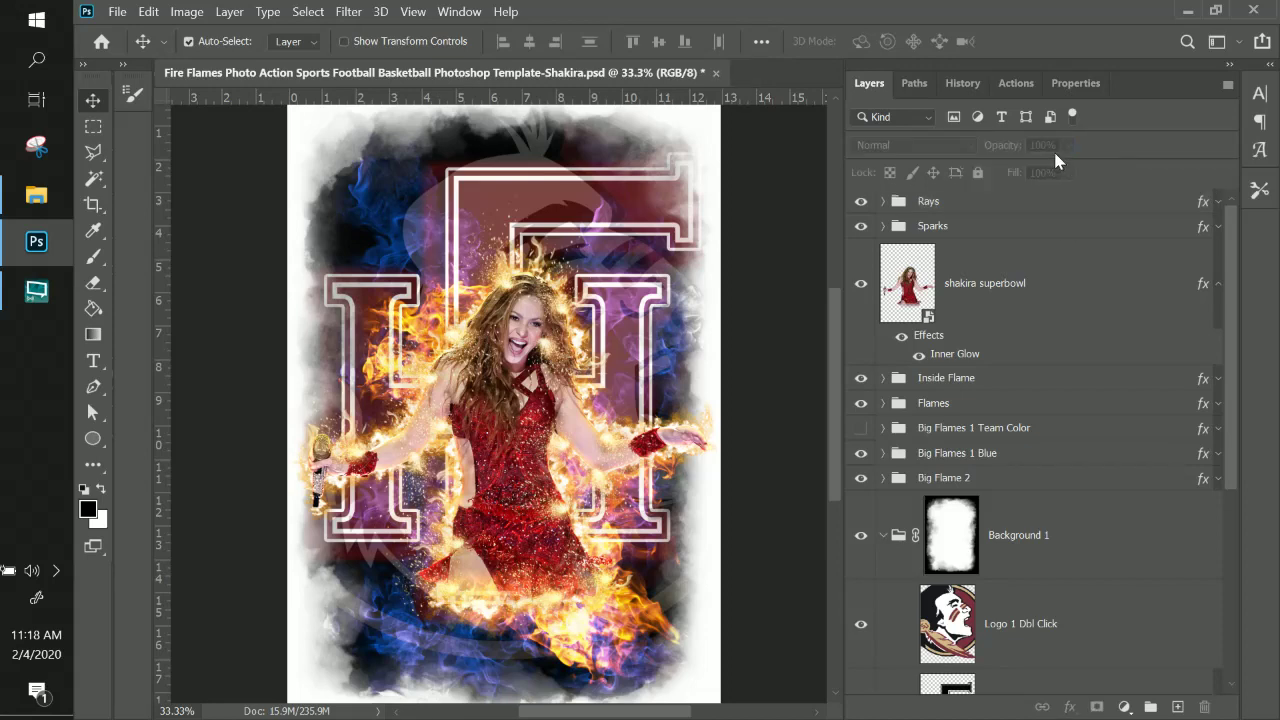
{"action": "left_click", "coordinate": [932, 228]}
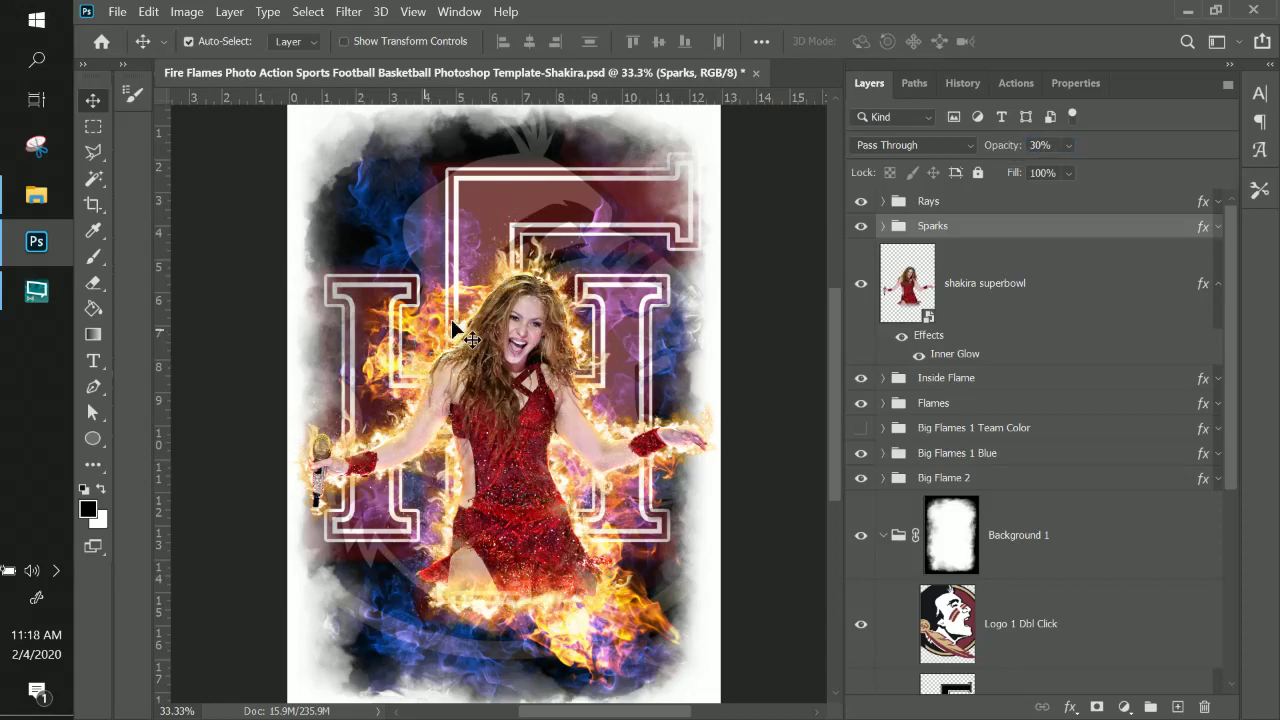
{"action": "left_click", "coordinate": [1070, 288]}
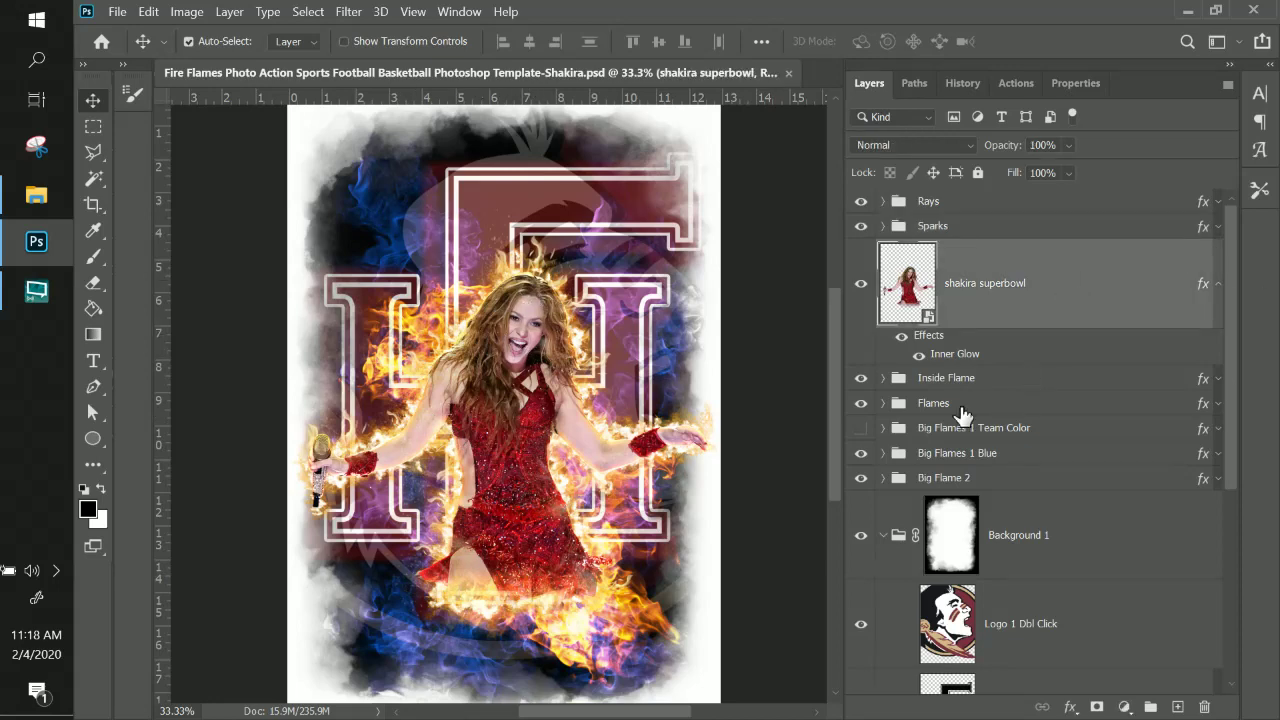
- Hide and collapse the Background 1 group, and expand the Background 2 group
{"action": "scroll", "coordinate": [994, 534], "scroll_direction": "down", "scroll_amount": 5}
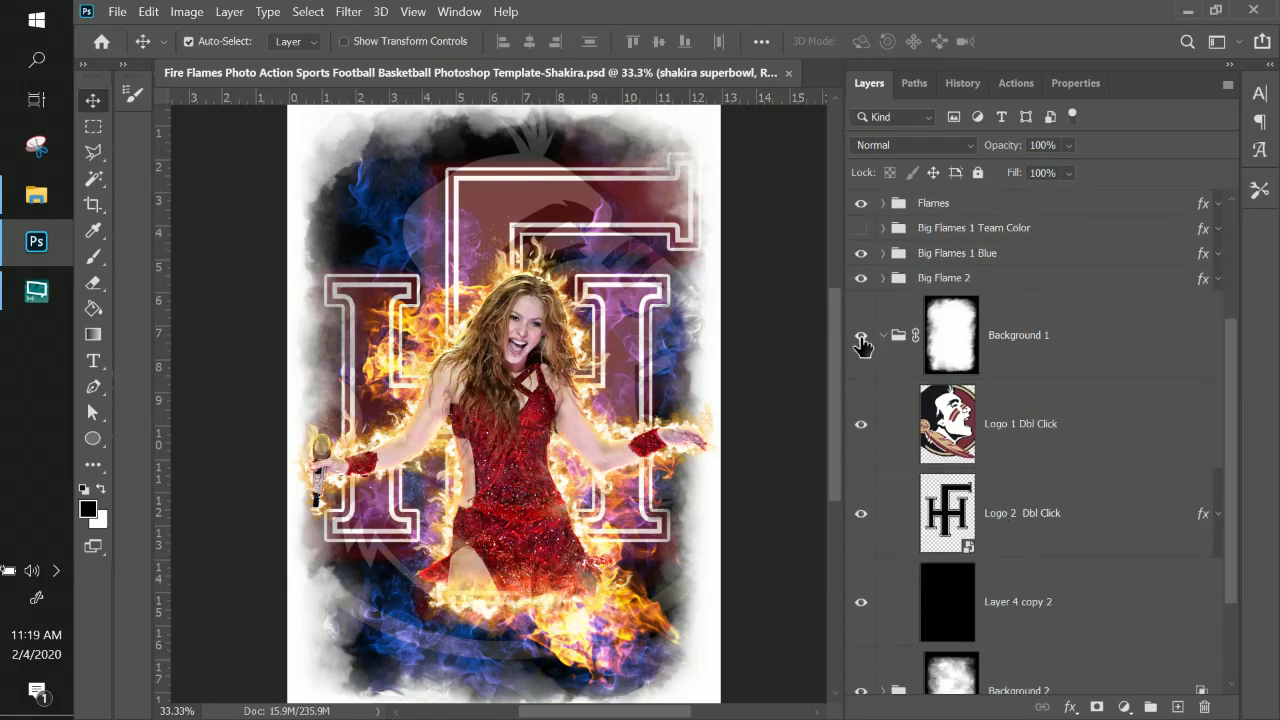
{"action": "left_click", "coordinate": [860, 337]}
{"action": "left_click", "coordinate": [882, 336]}
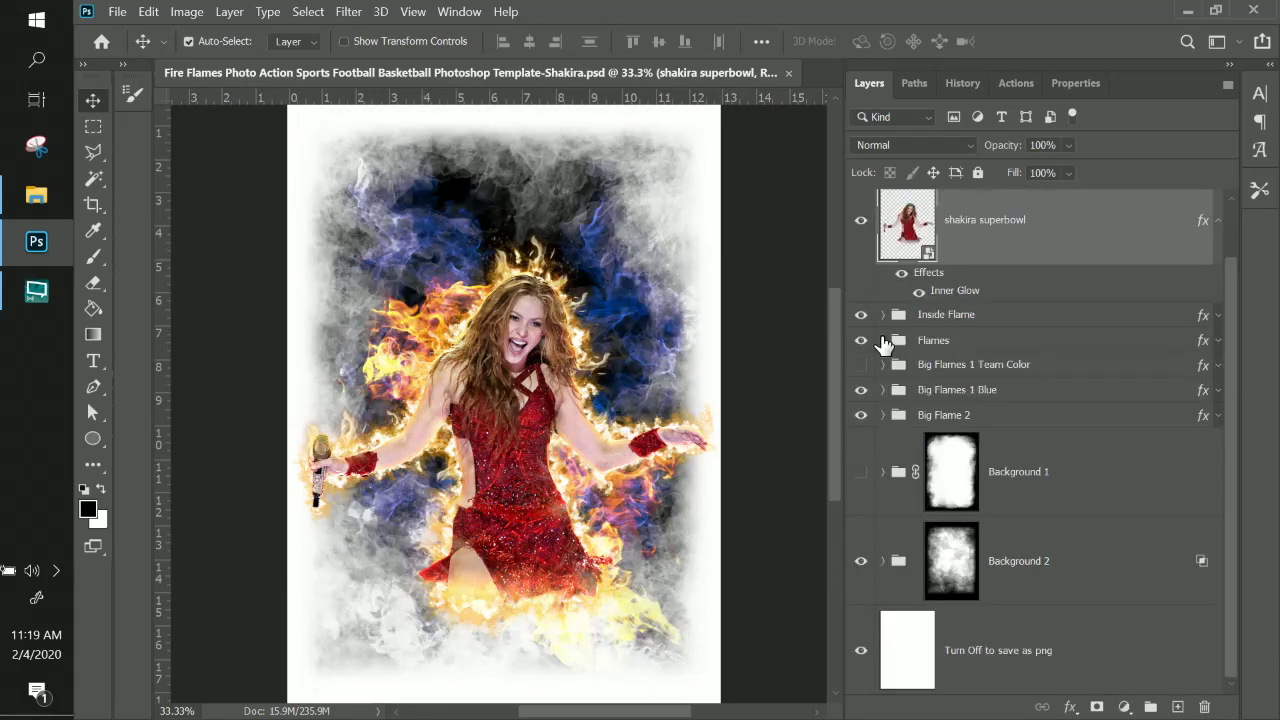
{"action": "left_click", "coordinate": [882, 563]}
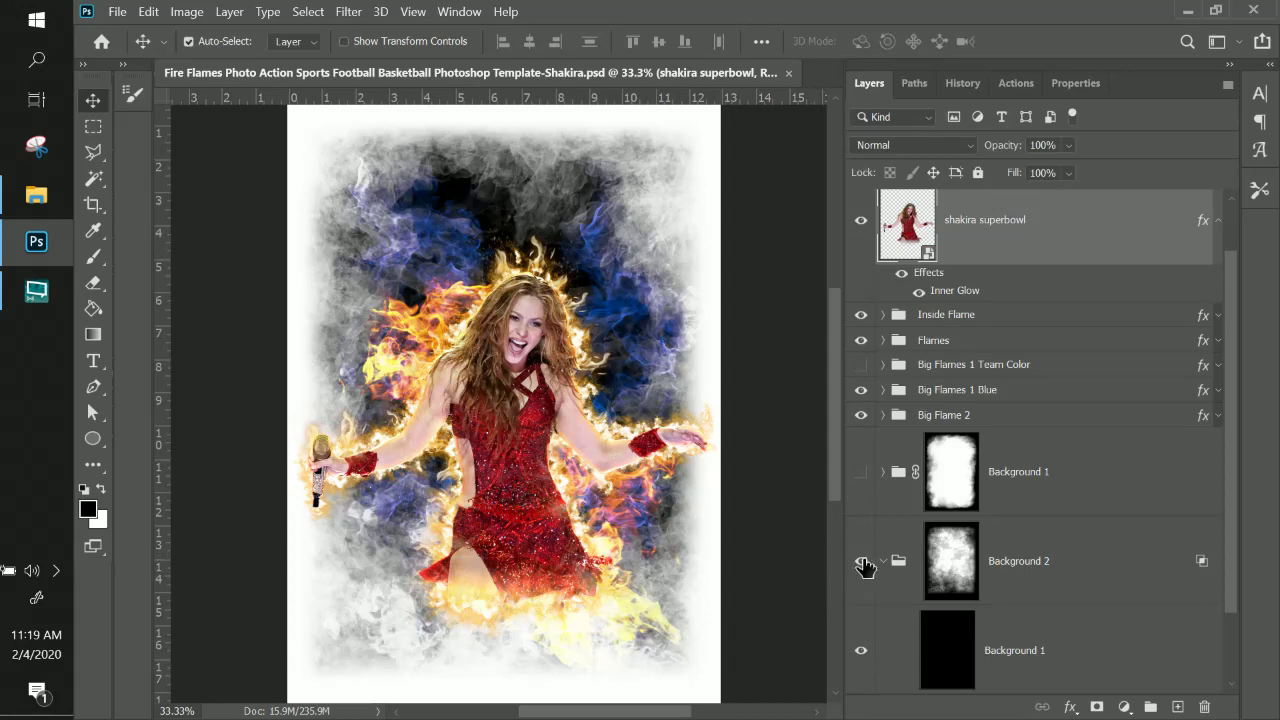
- Hide the Background 2 group, and show and expand the masked Background 1 group
{"action": "left_click", "coordinate": [862, 563]}
{"action": "left_click", "coordinate": [861, 472]}
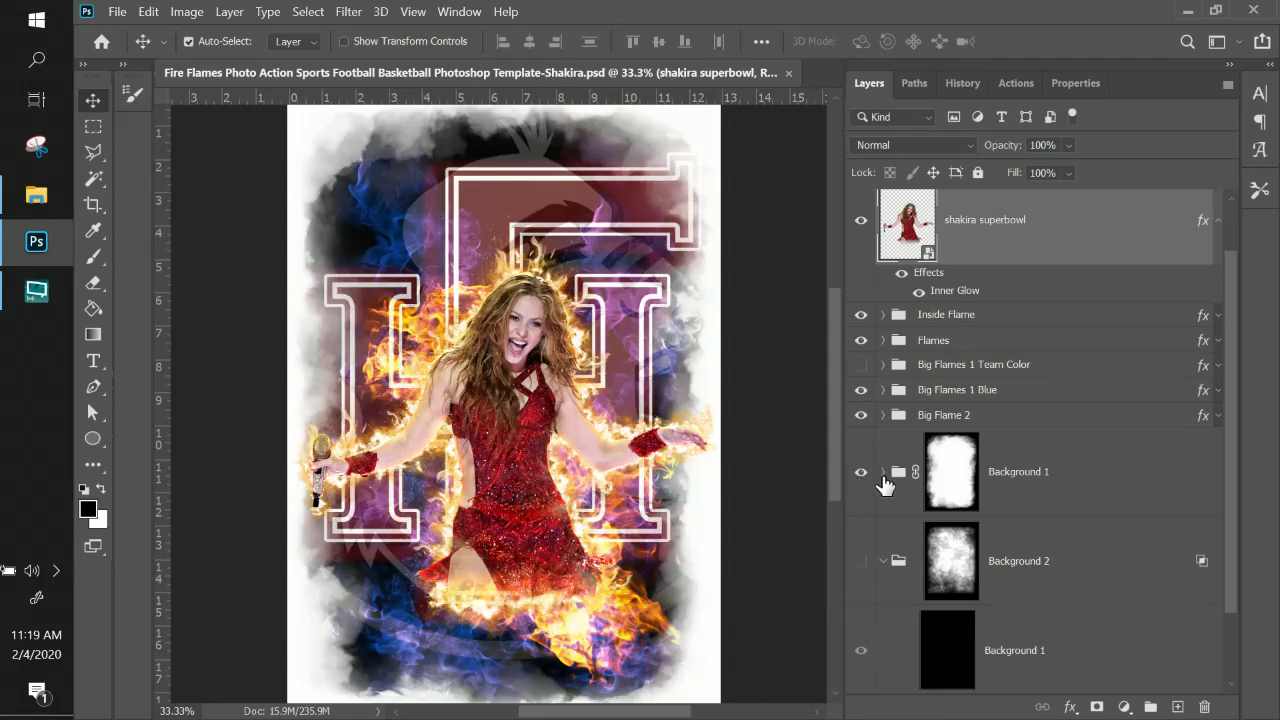
{"action": "scroll", "coordinate": [885, 485], "scroll_direction": "down", "scroll_amount": 1}
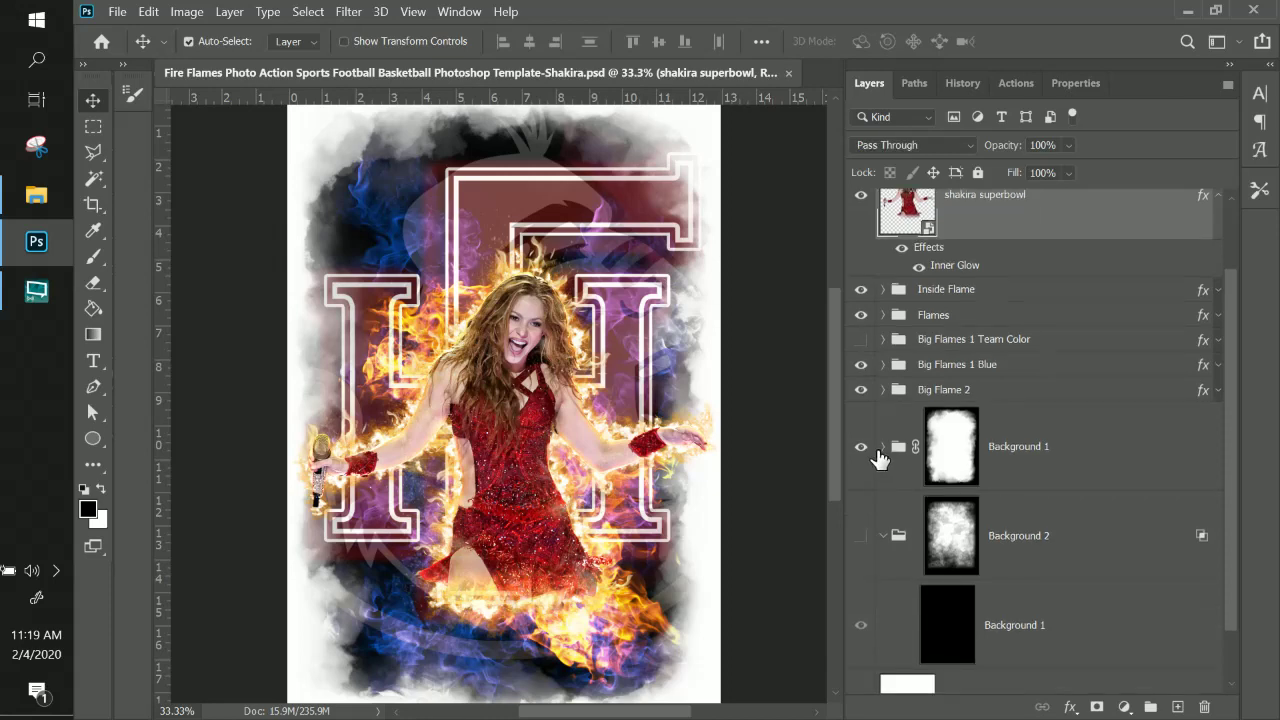
{"action": "left_click", "coordinate": [893, 467]}
{"action": "left_click", "coordinate": [883, 447]}
- Hide the Logo 1 Dbl Click and Logo 2 Dbl Click layers in the Background 1 group
{"action": "scroll", "coordinate": [880, 480], "scroll_direction": "down", "scroll_amount": 2}
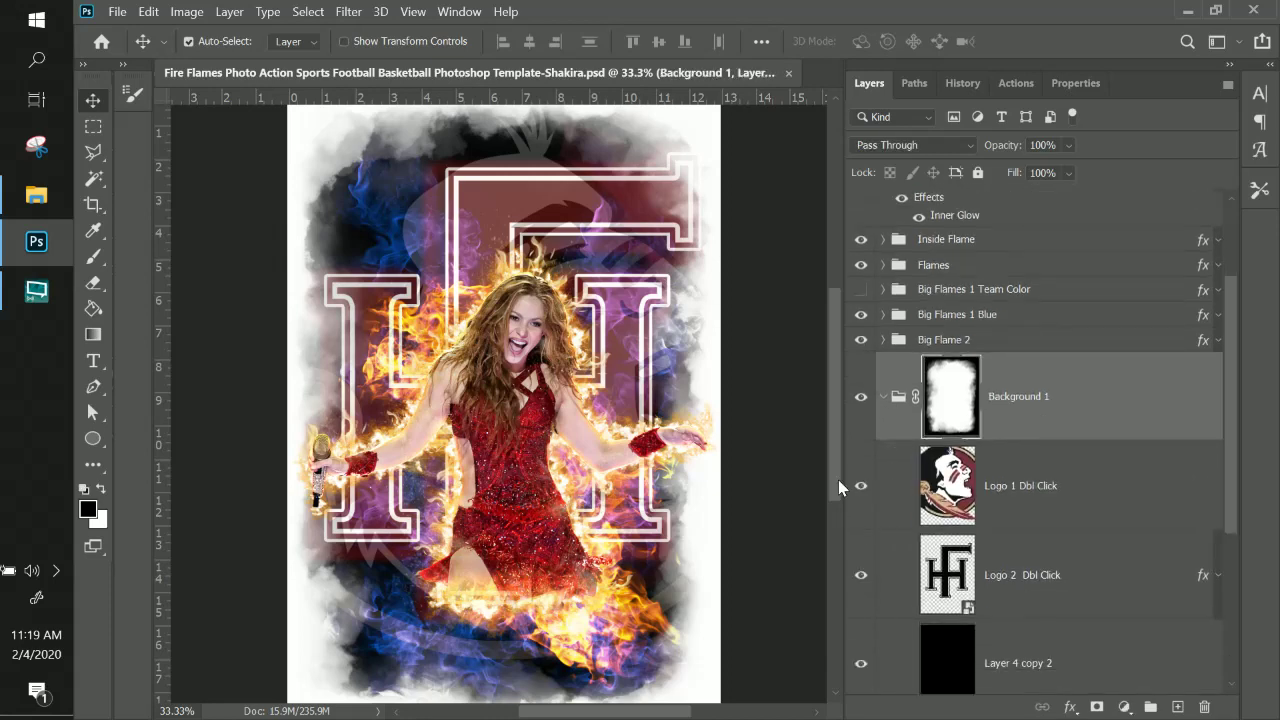
{"action": "left_click", "coordinate": [860, 486]}
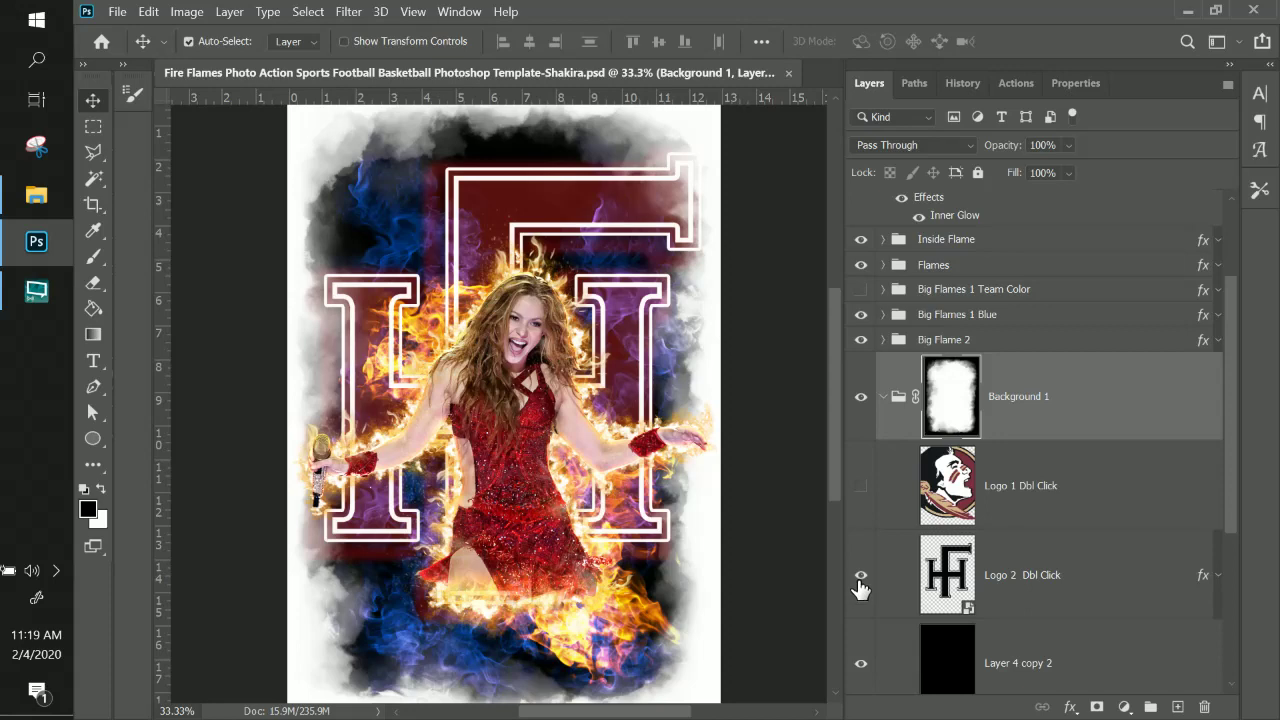
{"action": "left_click", "coordinate": [860, 578]}
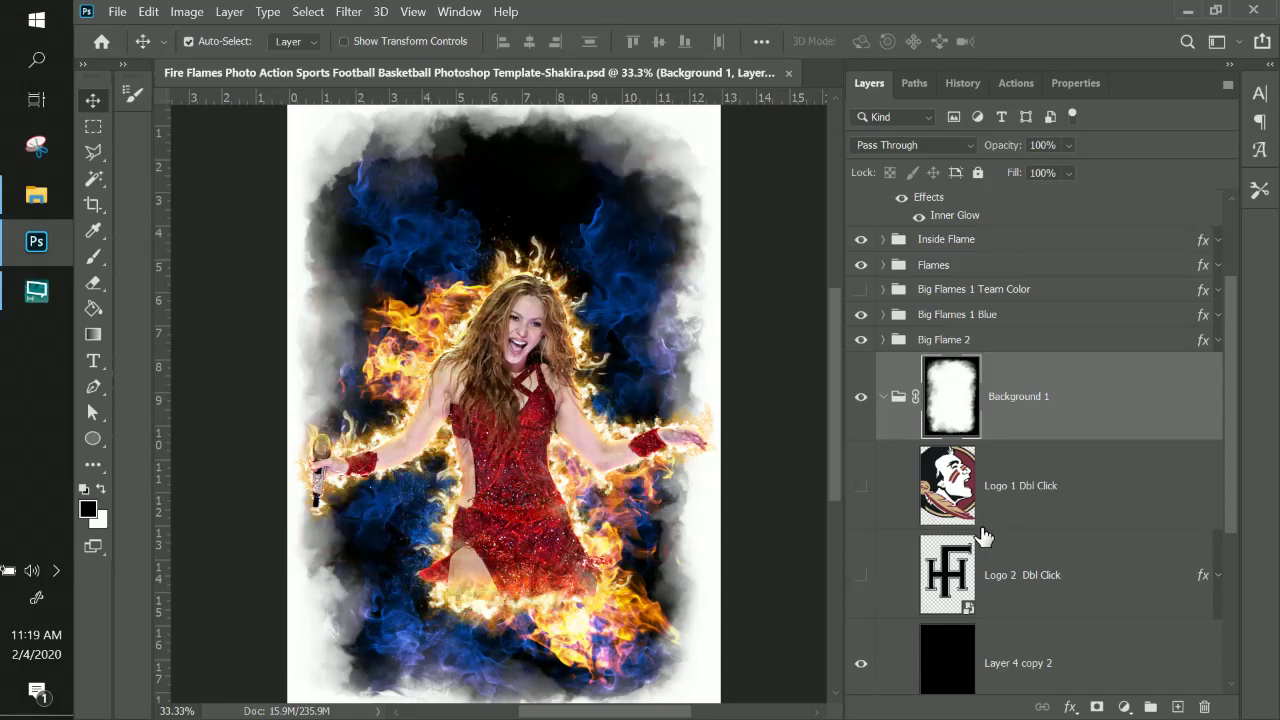
{"action": "scroll", "coordinate": [984, 539], "scroll_direction": "up", "scroll_amount": 3}
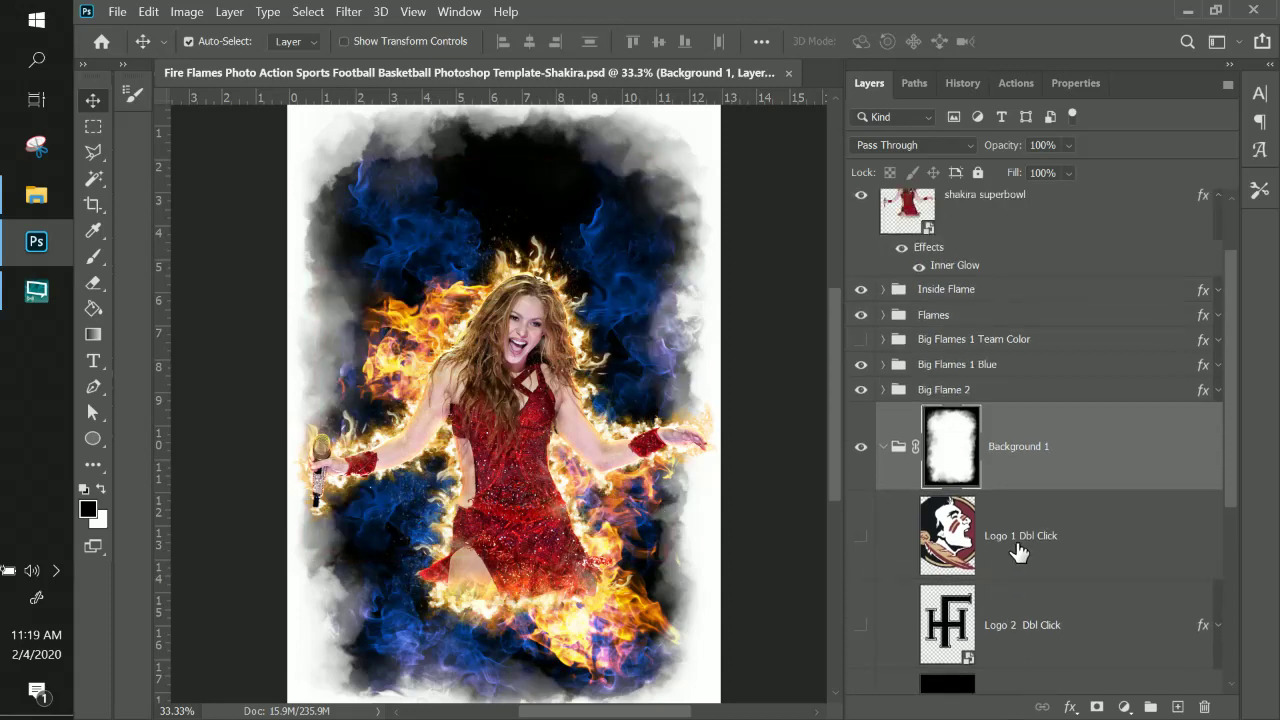
{"action": "scroll", "coordinate": [1018, 550], "scroll_direction": "up", "scroll_amount": 1}
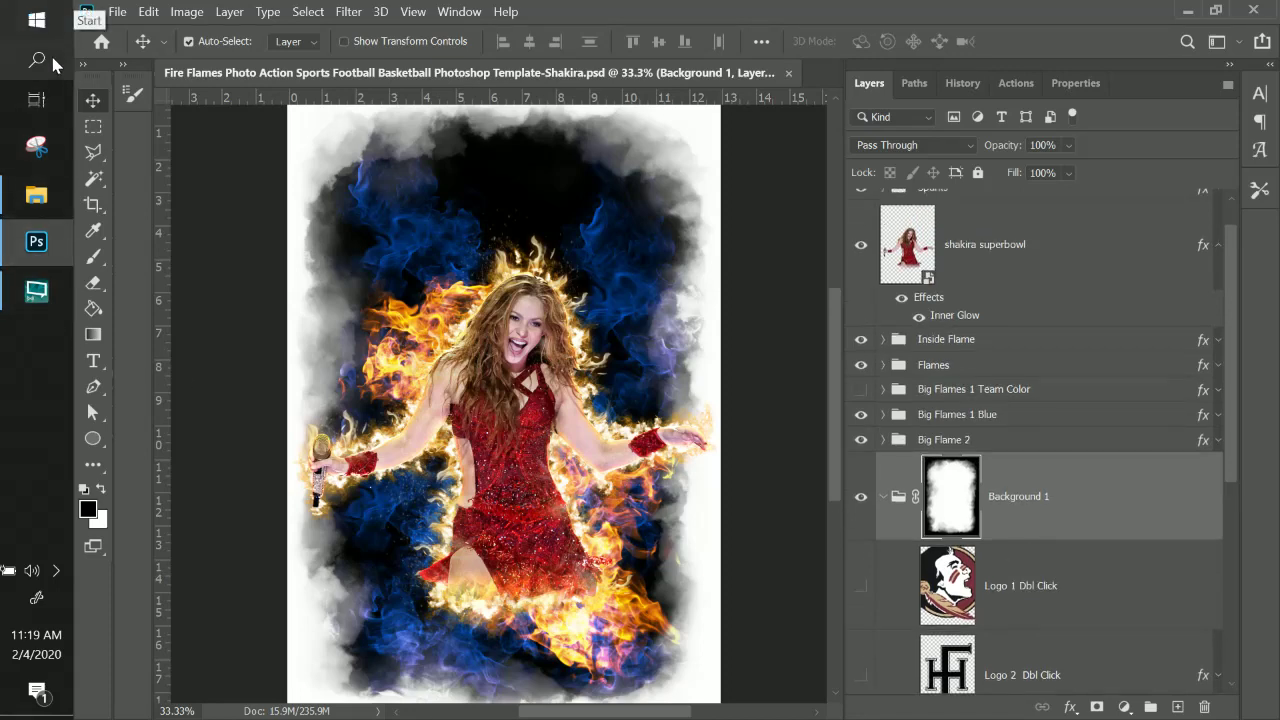
- Open Google Chrome and move its window out of the way of the template
{"action": "left_click", "coordinate": [36, 20]}
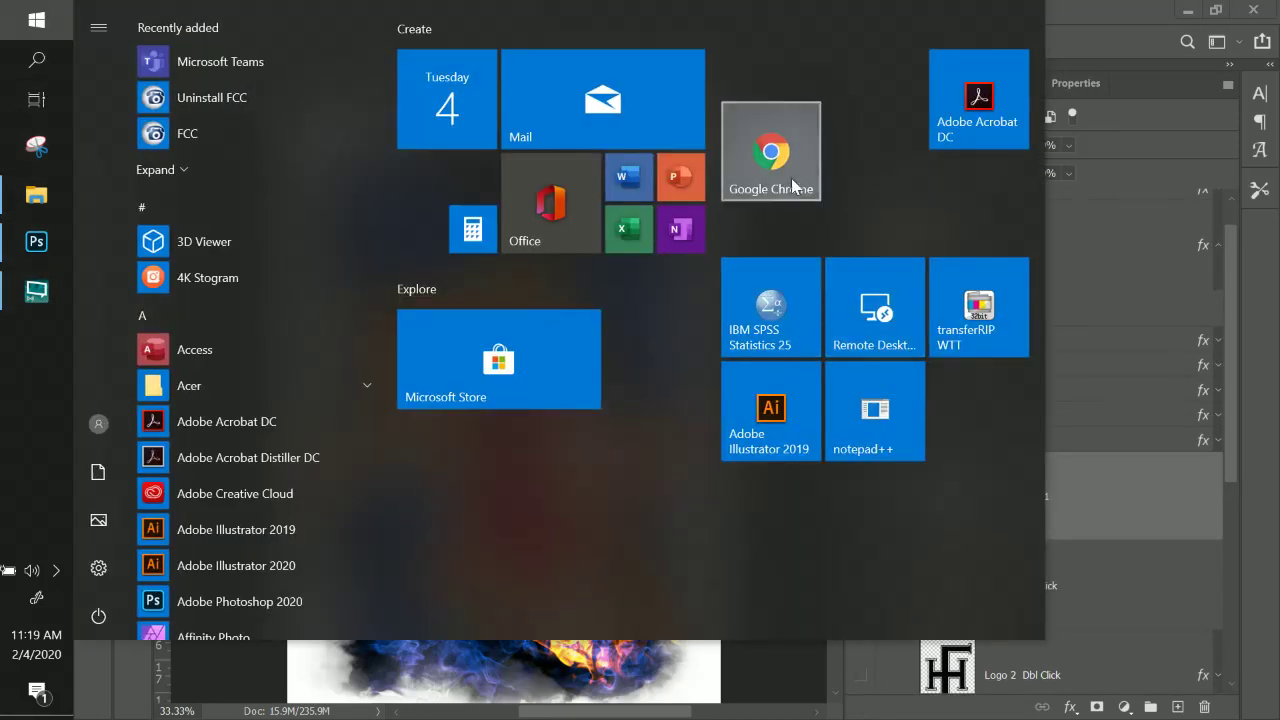
{"action": "left_click", "coordinate": [770, 152]}
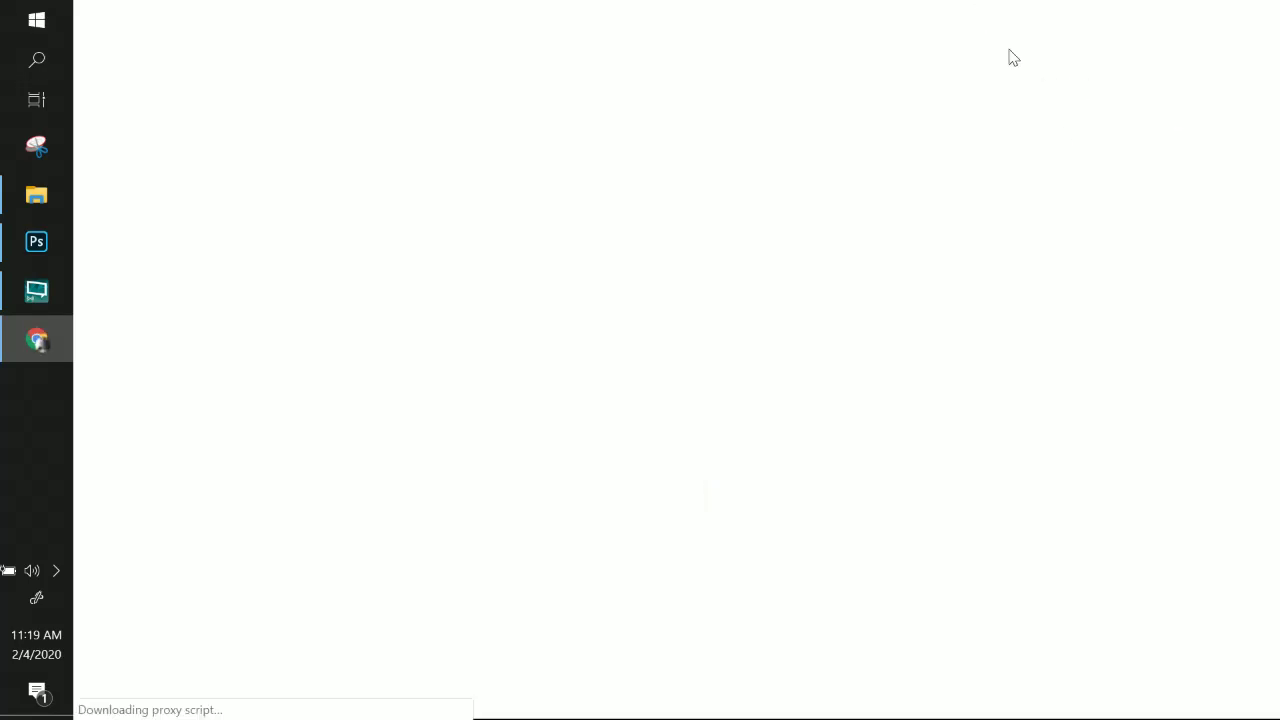
{"action": "left_click", "coordinate": [1165, 12]}
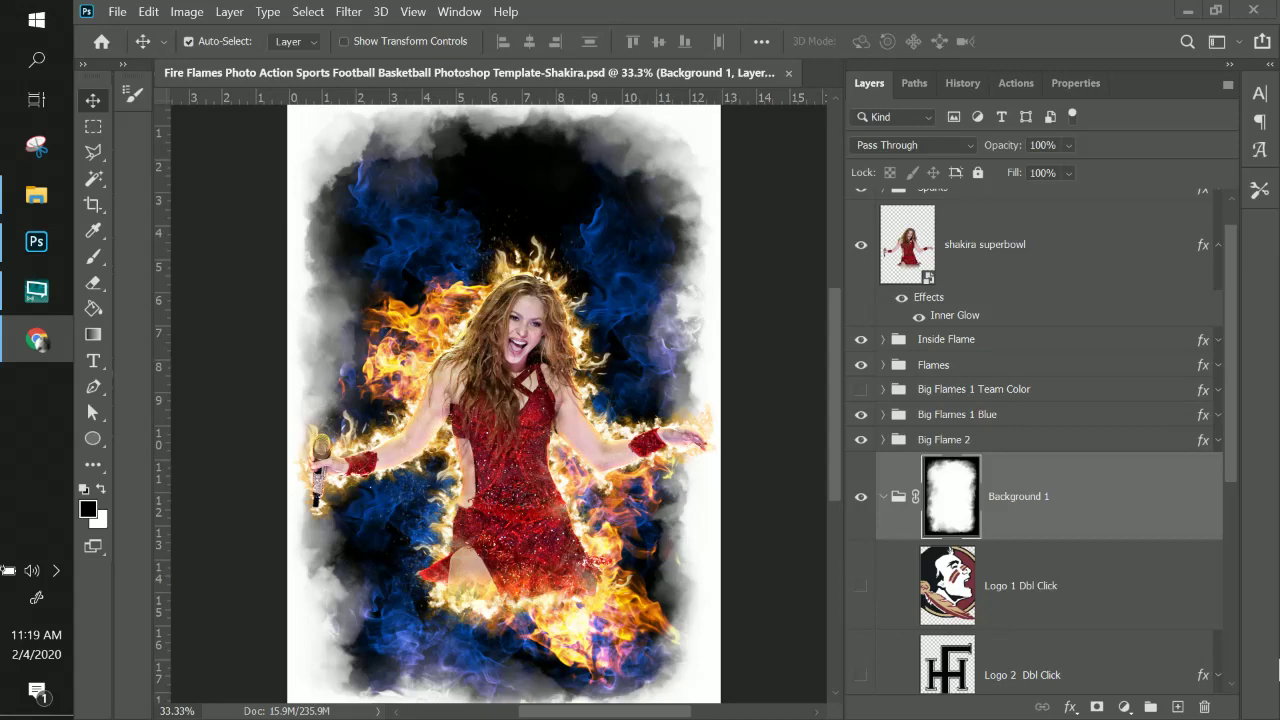
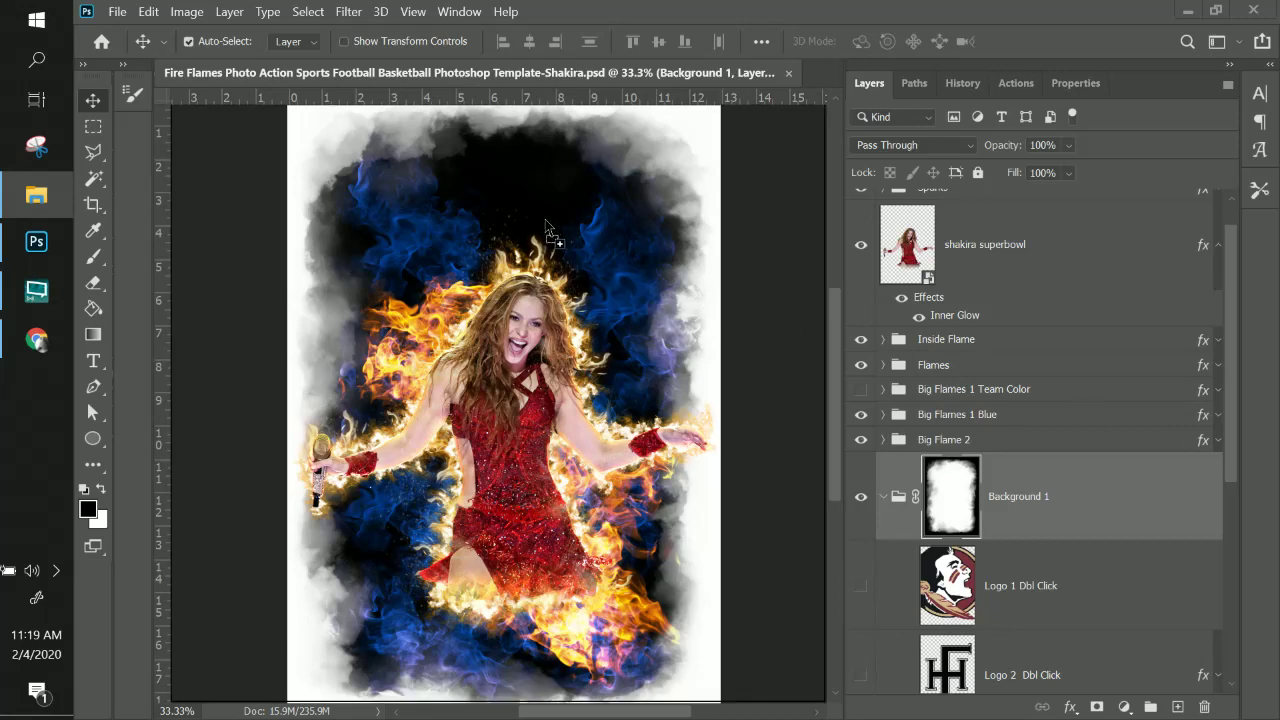
- Place the second Shakira concert photo above the Background 1 group, scaled to 55.5% to span the canvas width
{"action": "left_click", "coordinate": [487, 357]}
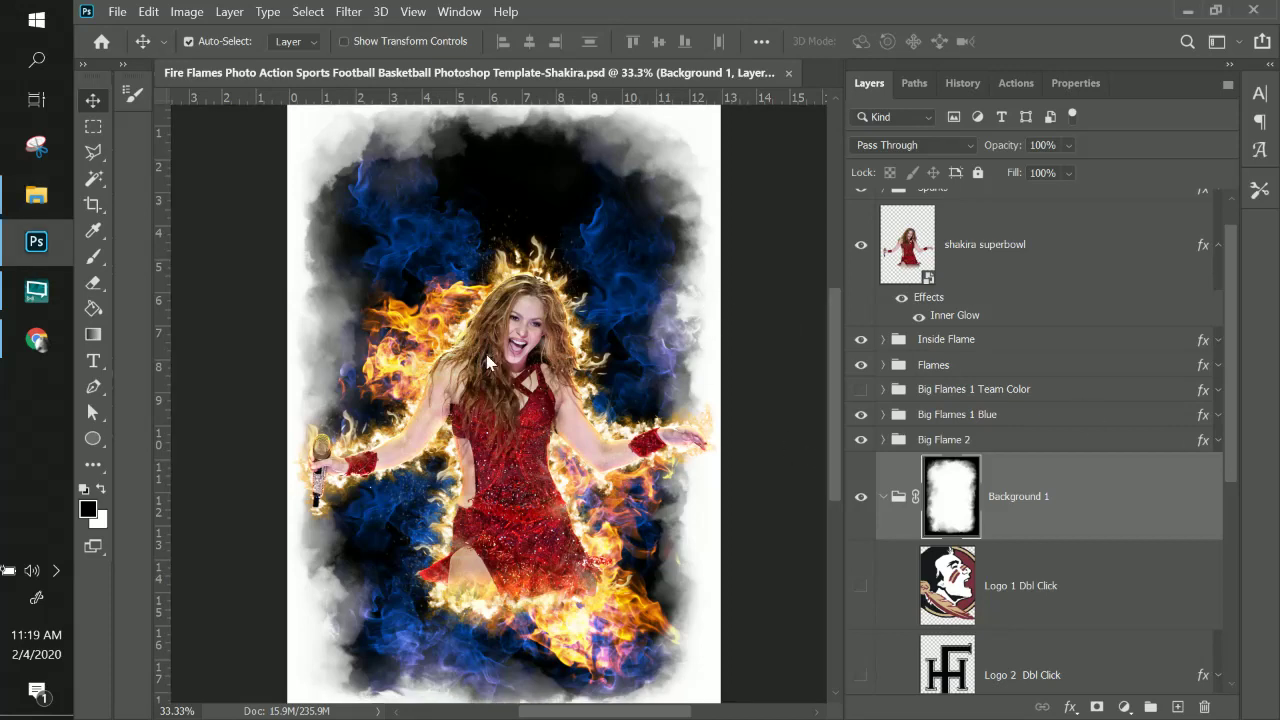
{"action": "key", "text": "ctrl+t"}
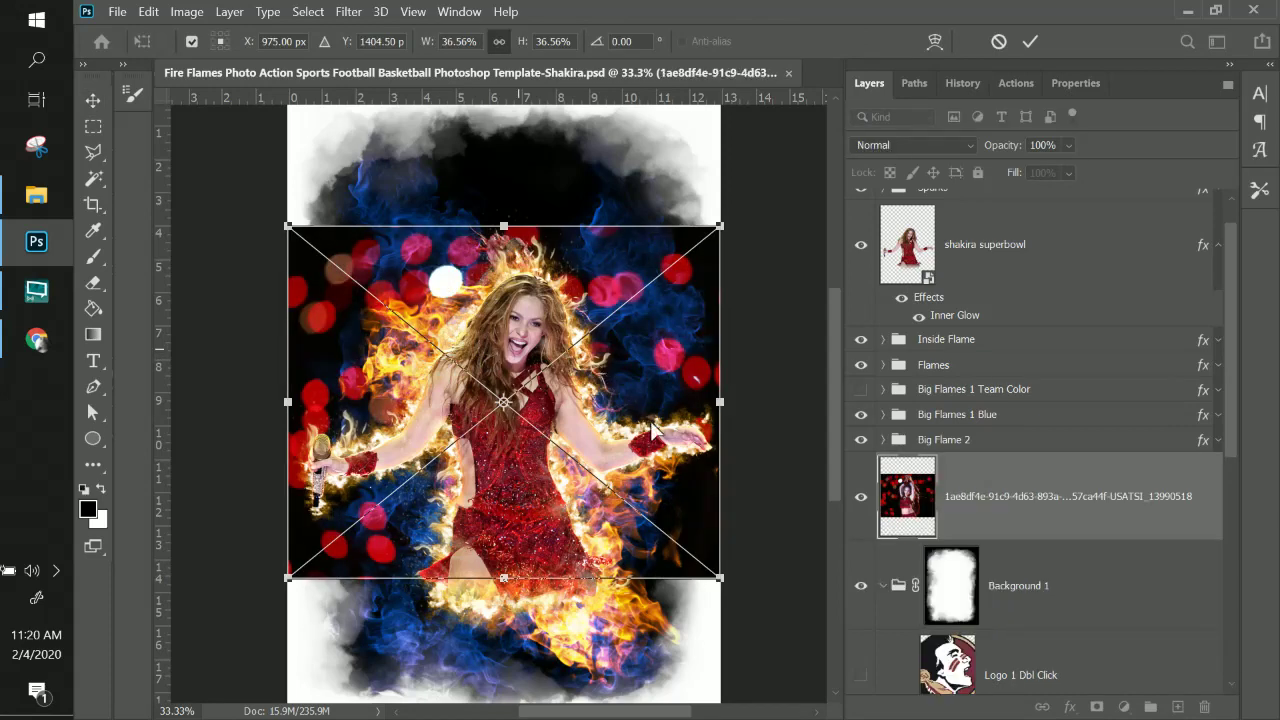
{"action": "left_click_drag", "start_coordinate": [652, 428], "coordinate": [658, 295]}
{"action": "key", "text": "ctrl+minus"}
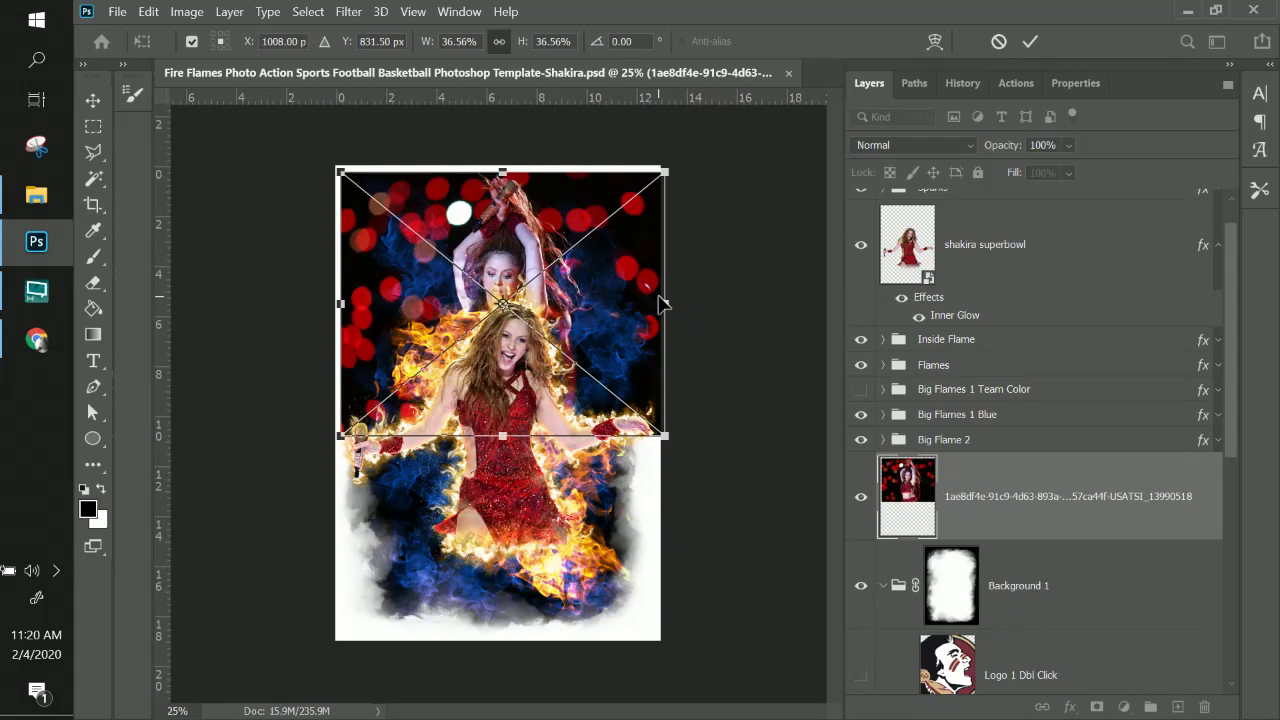
{"action": "left_click_drag", "start_coordinate": [676, 444], "coordinate": [830, 570]}
{"action": "mouse_move", "coordinate": [645, 478]}
{"action": "left_mouse_down"}
{"action": "mouse_move", "coordinate": [667, 470]}
{"action": "mouse_move", "coordinate": [628, 470]}
{"action": "left_mouse_up"}
{"action": "key", "text": "Return"}
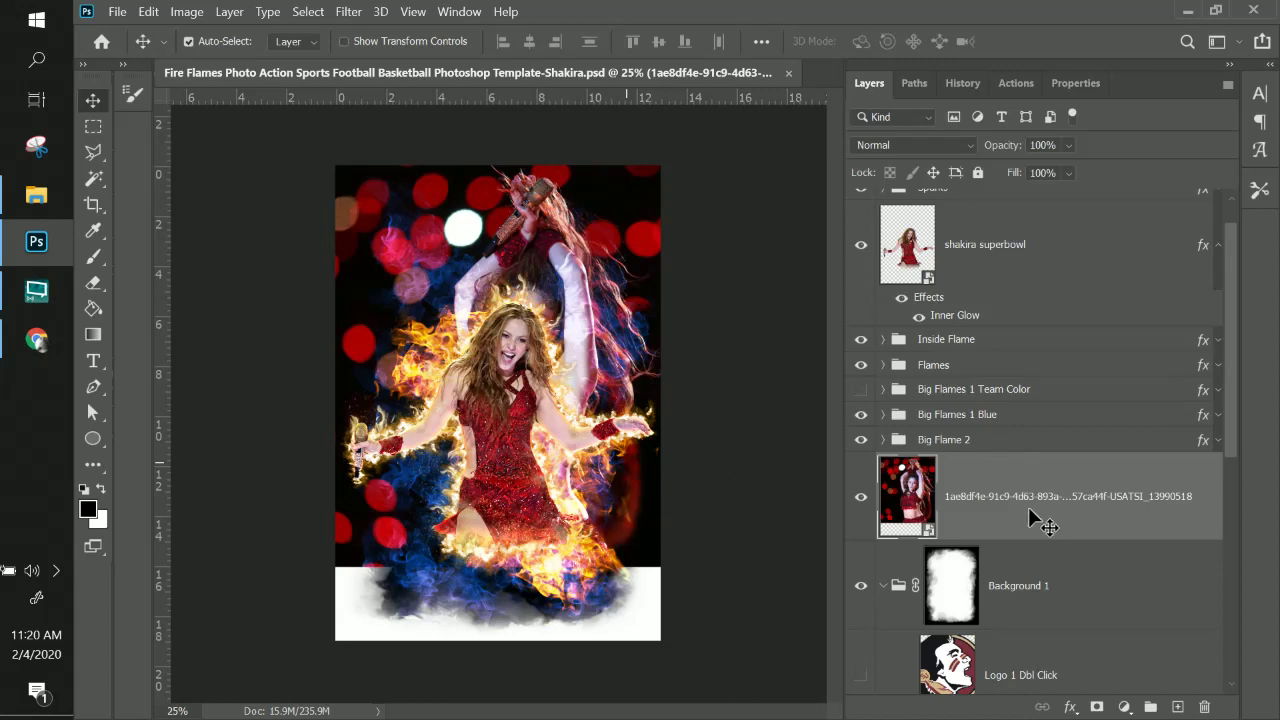
- Move the placed concert photo into the Background 1 group, directly above the Logo 1 Dbl Click layer
{"action": "left_click_drag", "start_coordinate": [1028, 507], "coordinate": [1040, 638]}
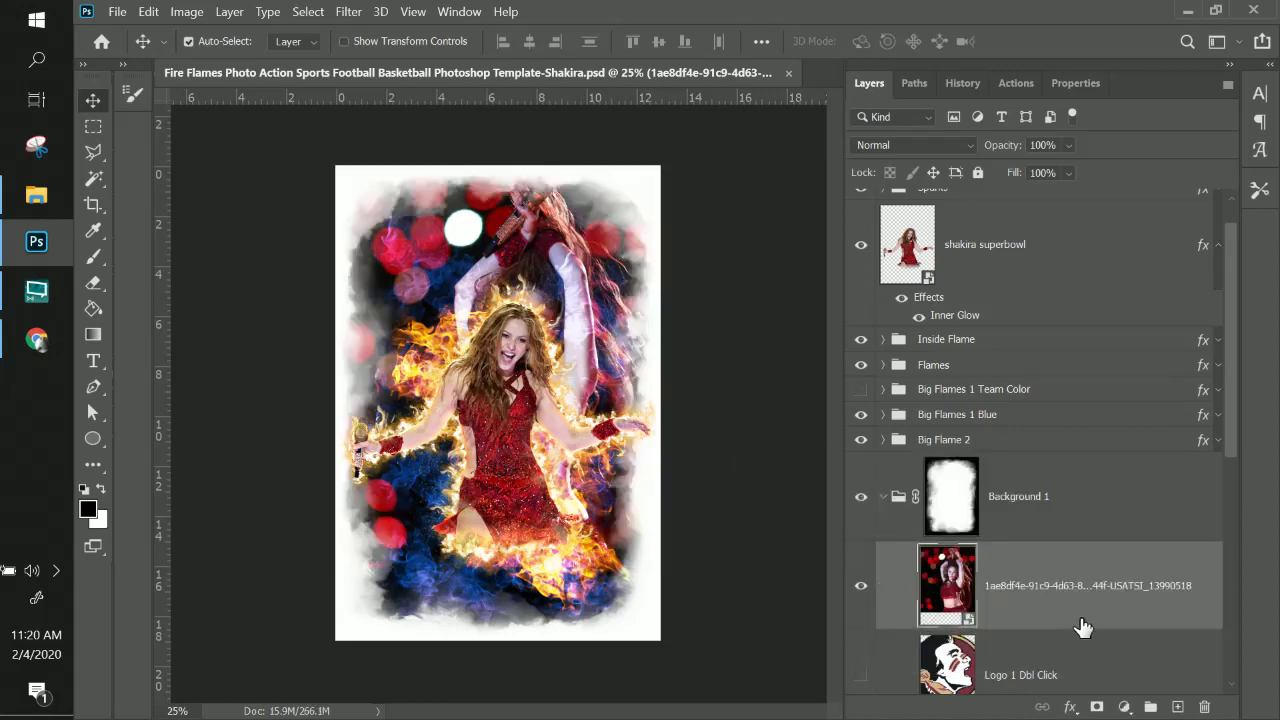
{"action": "scroll", "coordinate": [1080, 620], "scroll_direction": "down", "scroll_amount": 1}
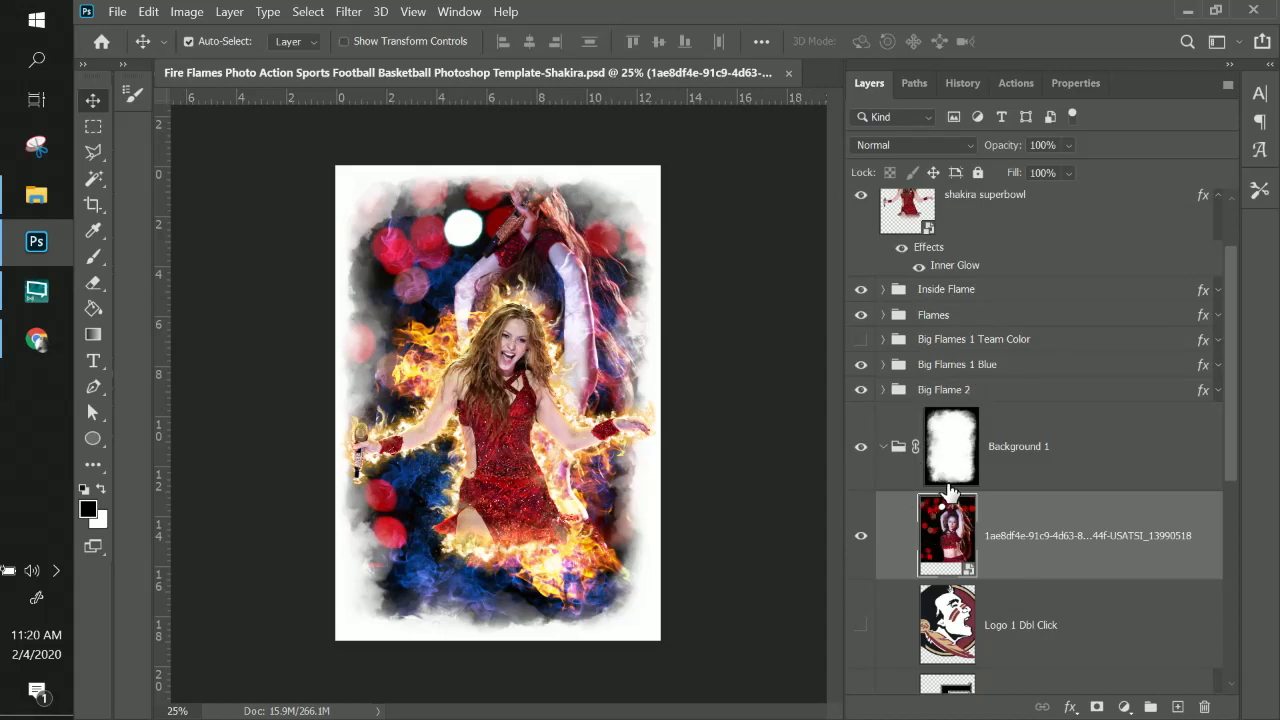
{"action": "scroll", "coordinate": [958, 620], "scroll_direction": "down", "scroll_amount": 2}
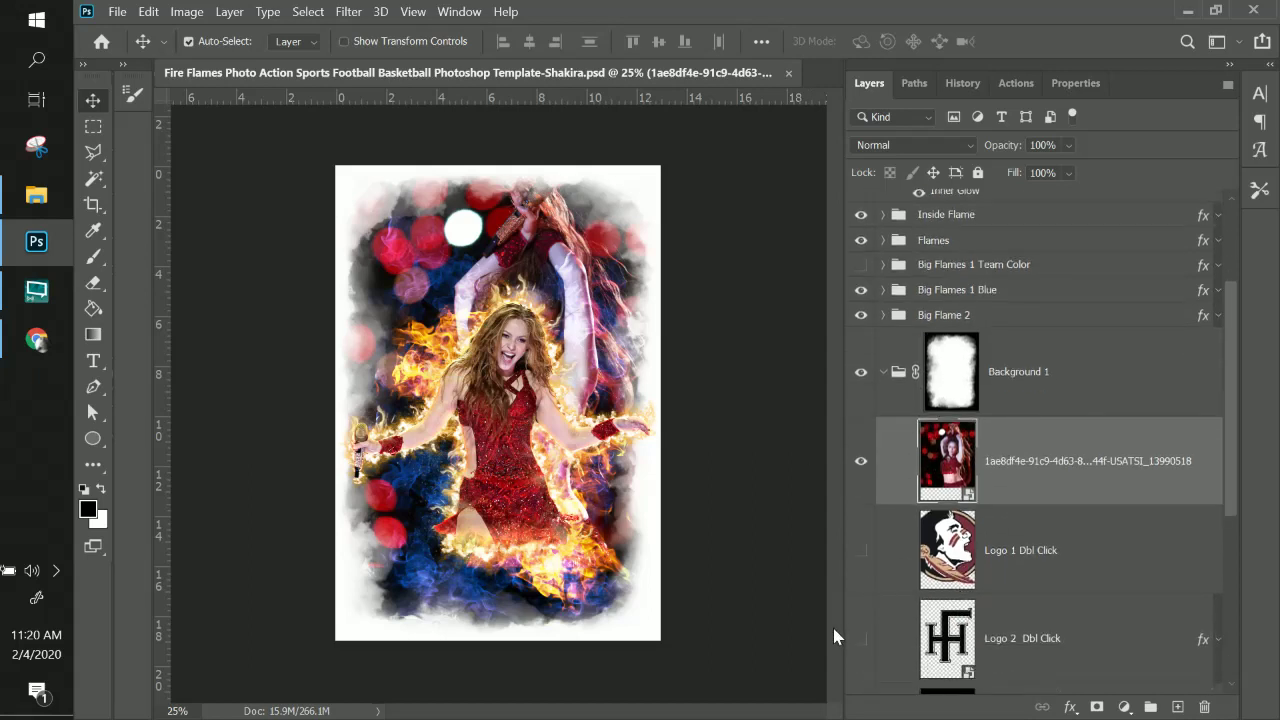
{"action": "scroll", "coordinate": [975, 648], "scroll_direction": "down", "scroll_amount": 1}
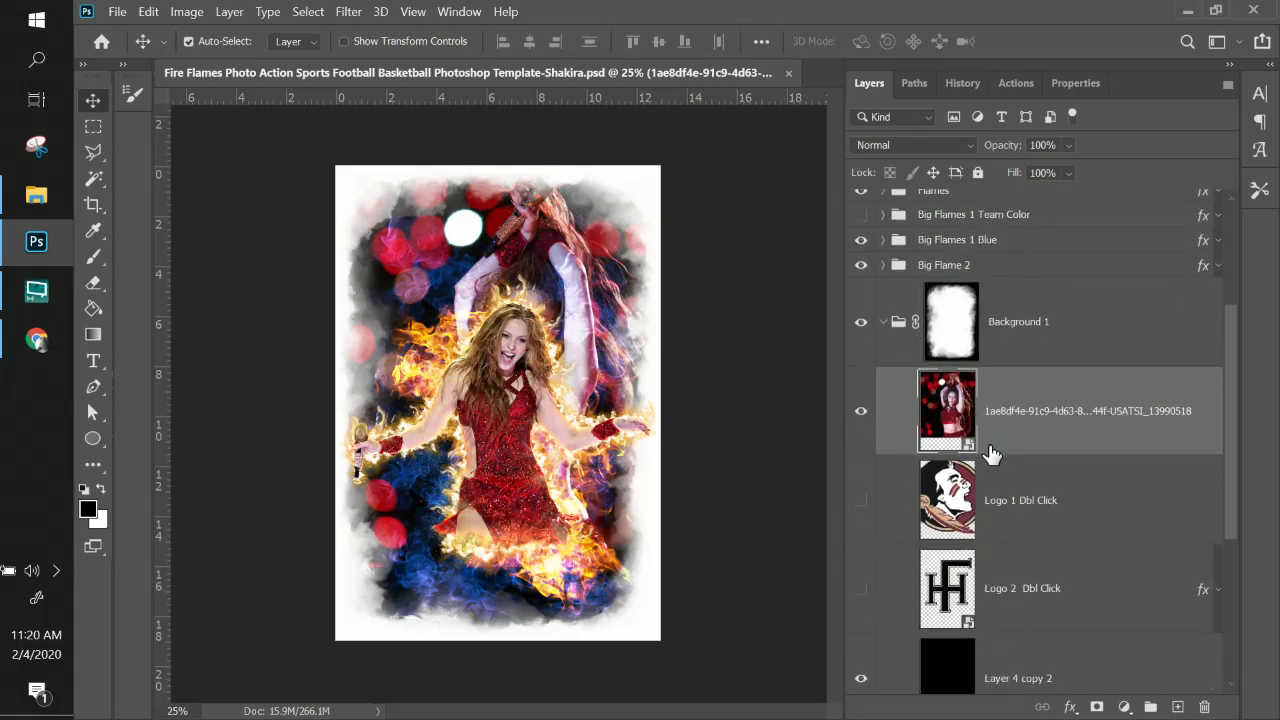
{"action": "scroll", "coordinate": [991, 451], "scroll_direction": "up", "scroll_amount": 2}
{"action": "scroll", "coordinate": [991, 451], "scroll_direction": "up", "scroll_amount": 2}
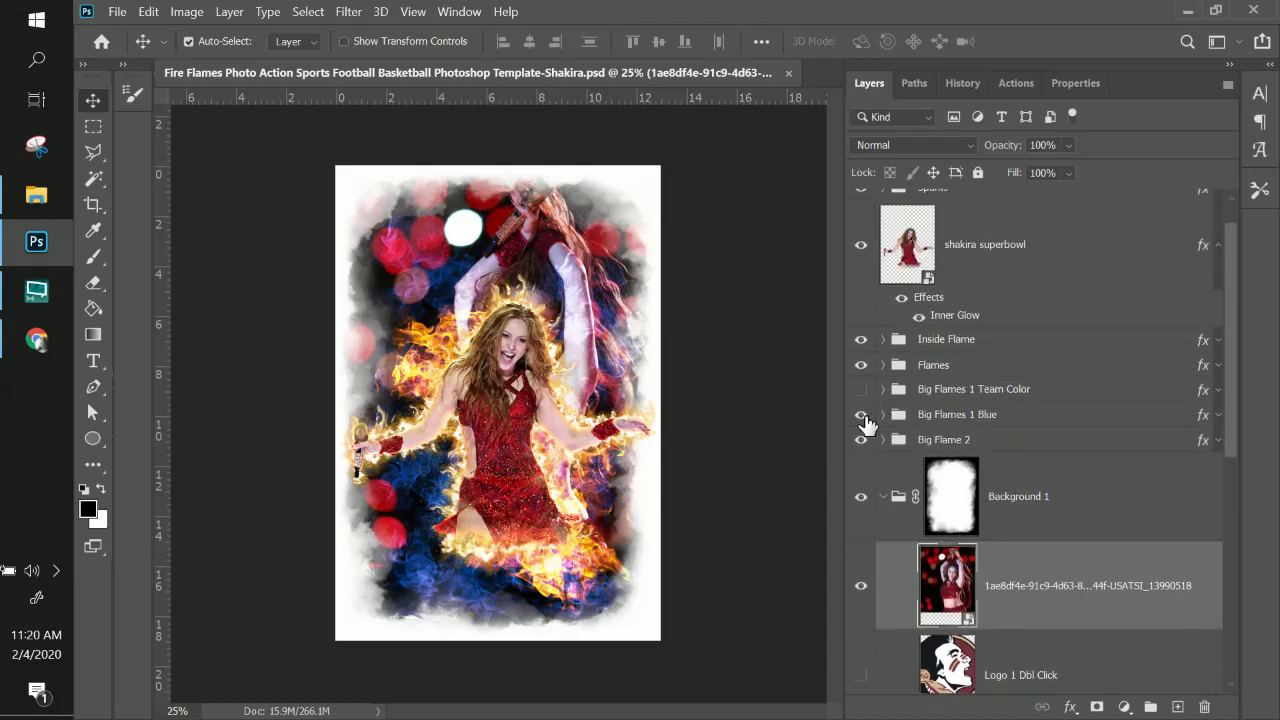
- Hide the Big Flames 1 Blue group, and show and select the Big Flames 1 Team Color group
{"action": "left_click", "coordinate": [859, 418]}
{"action": "left_click", "coordinate": [861, 391]}
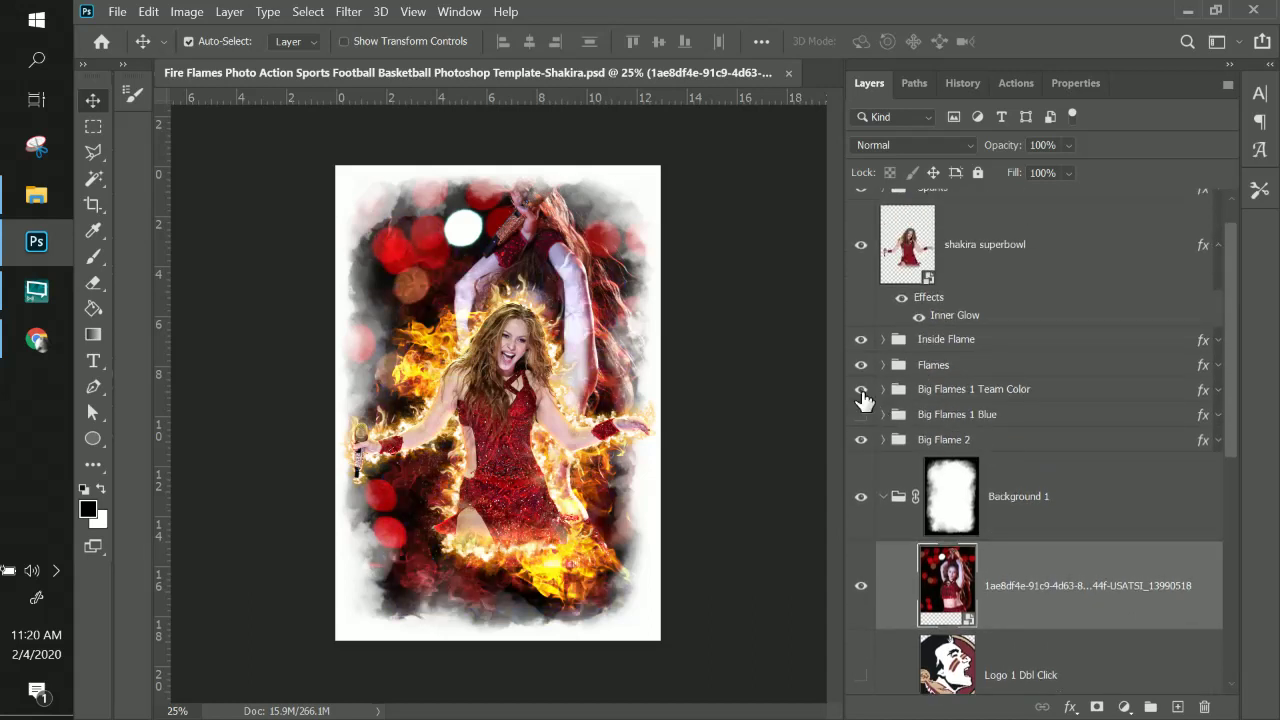
{"action": "left_click", "coordinate": [1012, 396]}
{"action": "left_click", "coordinate": [883, 390]}
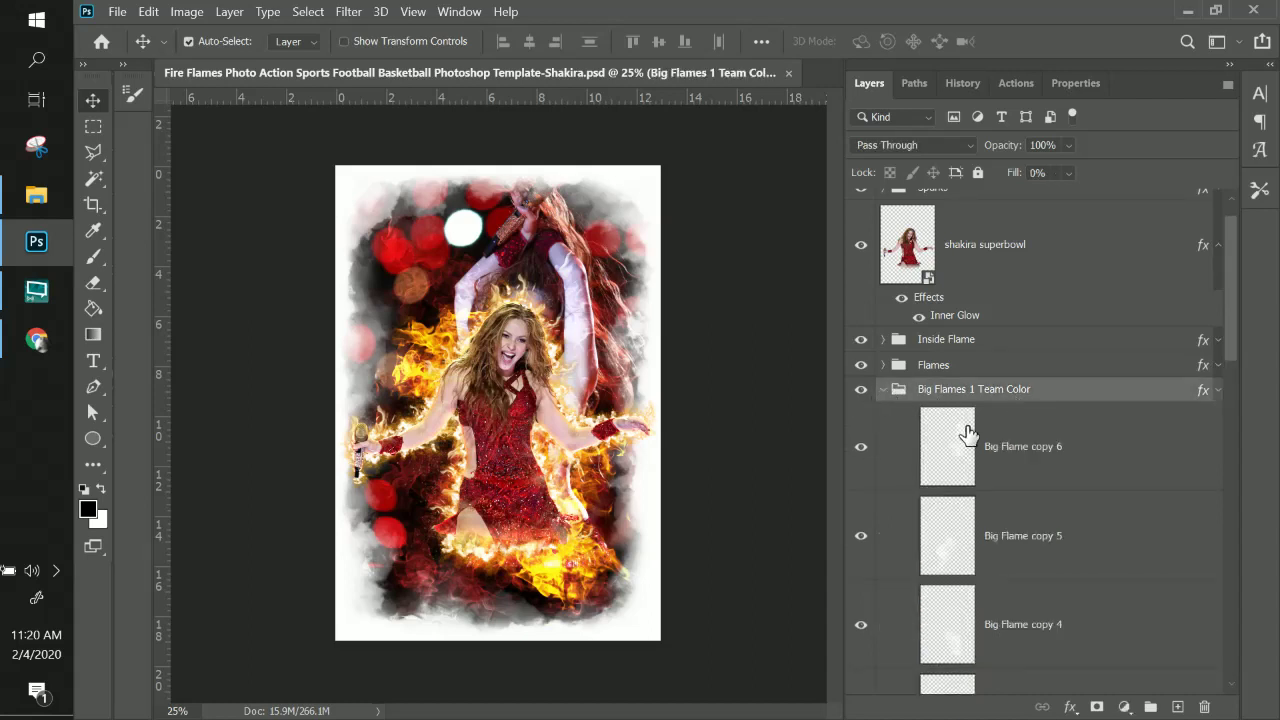
{"action": "left_click", "coordinate": [883, 390]}
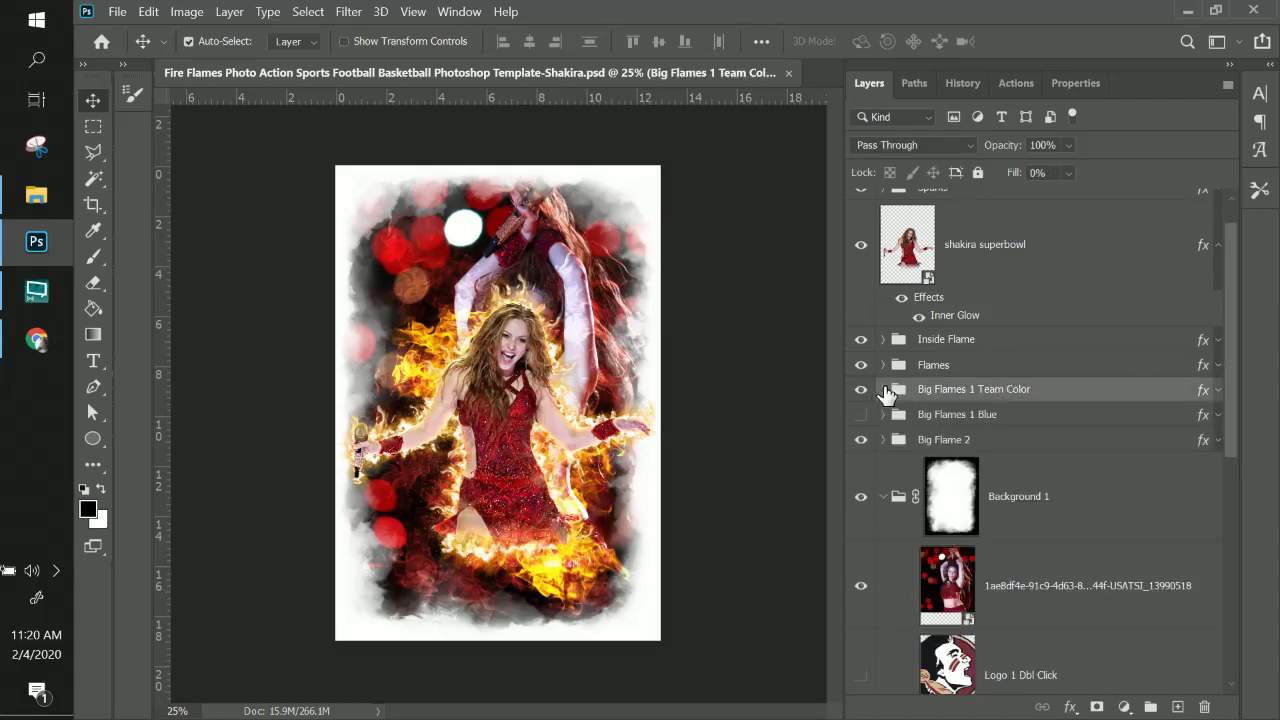
- Set the Big Flames 1 Team Color group's Color Overlay to dark red #790000
{"action": "left_click", "coordinate": [1219, 392]}
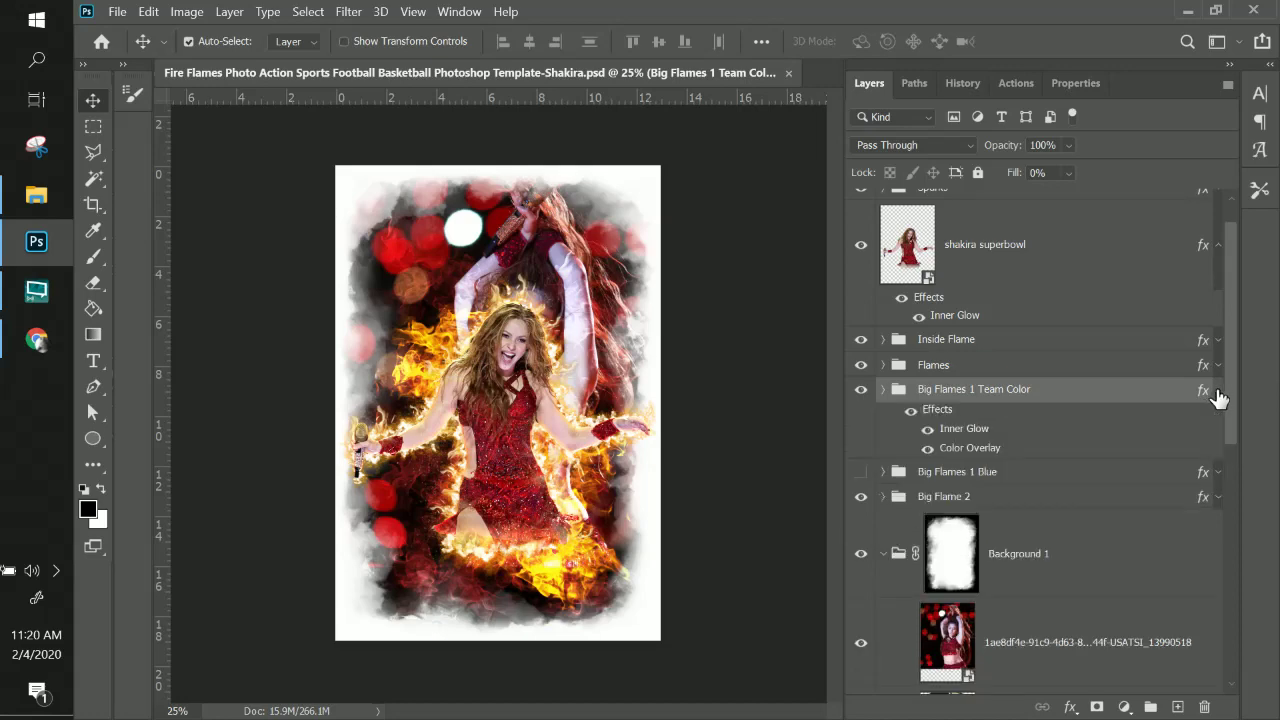
{"action": "double_click", "coordinate": [964, 450]}
{"action": "left_click", "coordinate": [960, 180]}
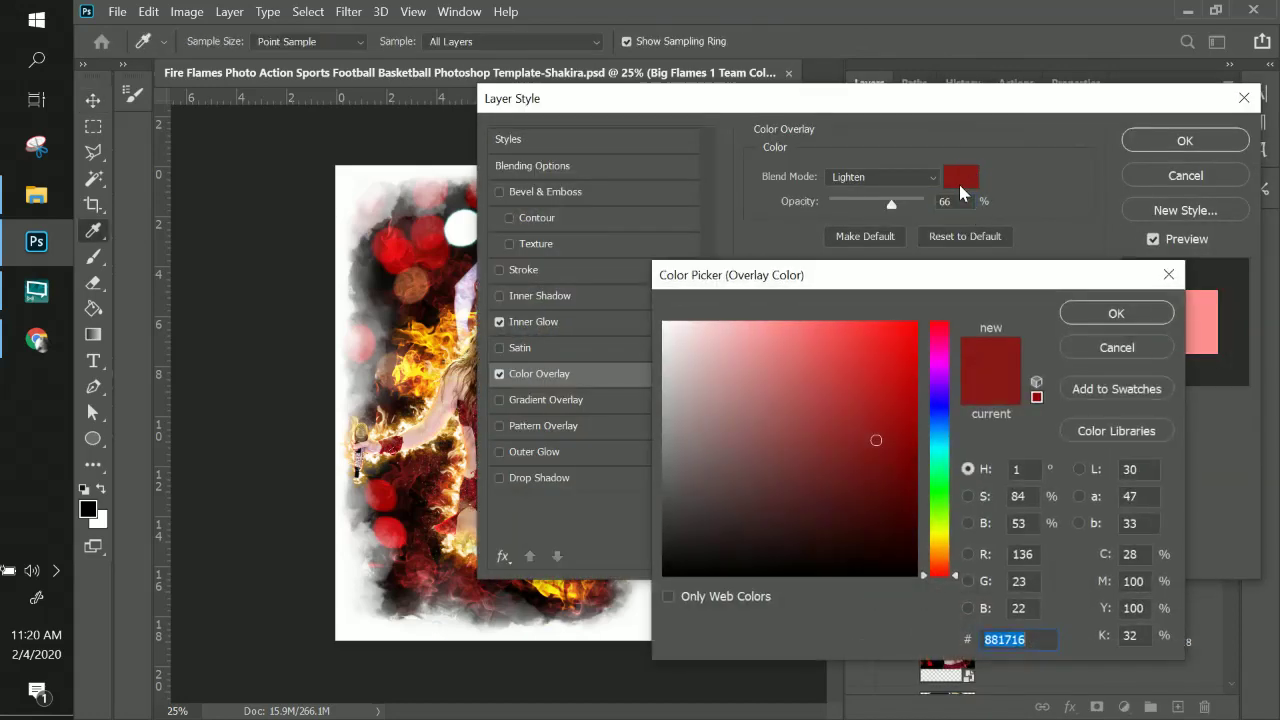
{"action": "left_click", "coordinate": [426, 380]}
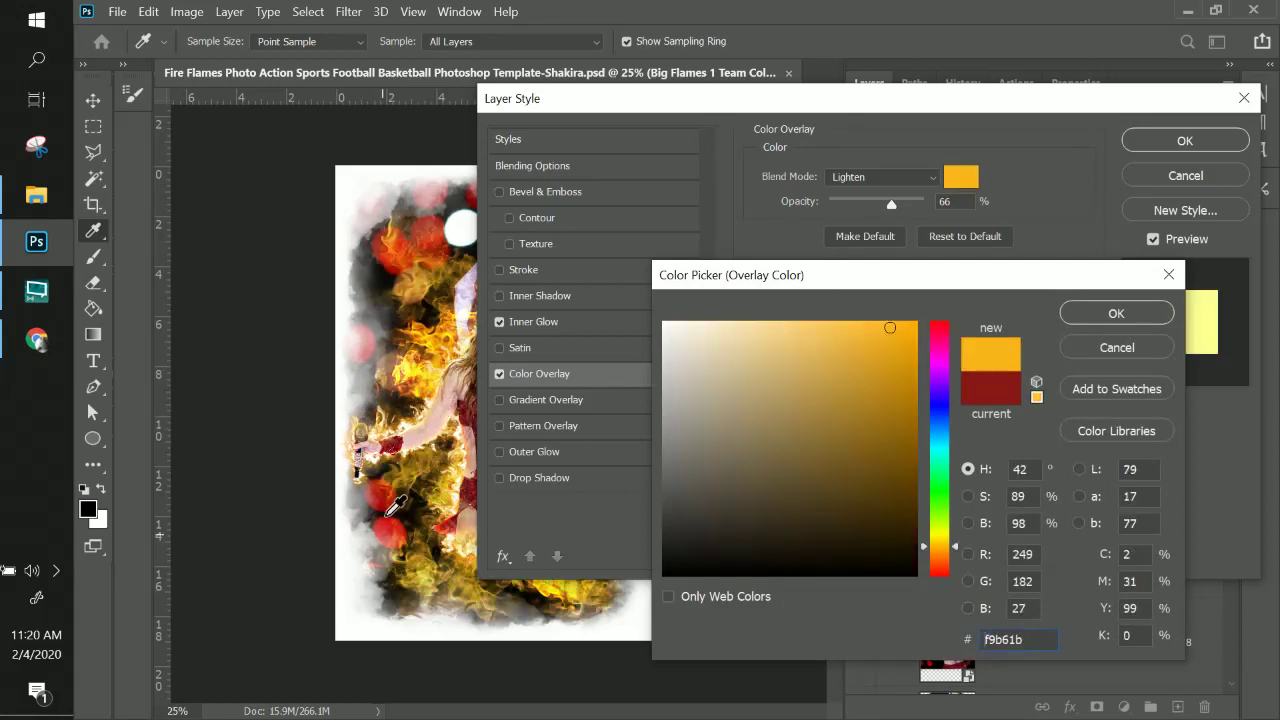
{"action": "left_click", "coordinate": [393, 520]}
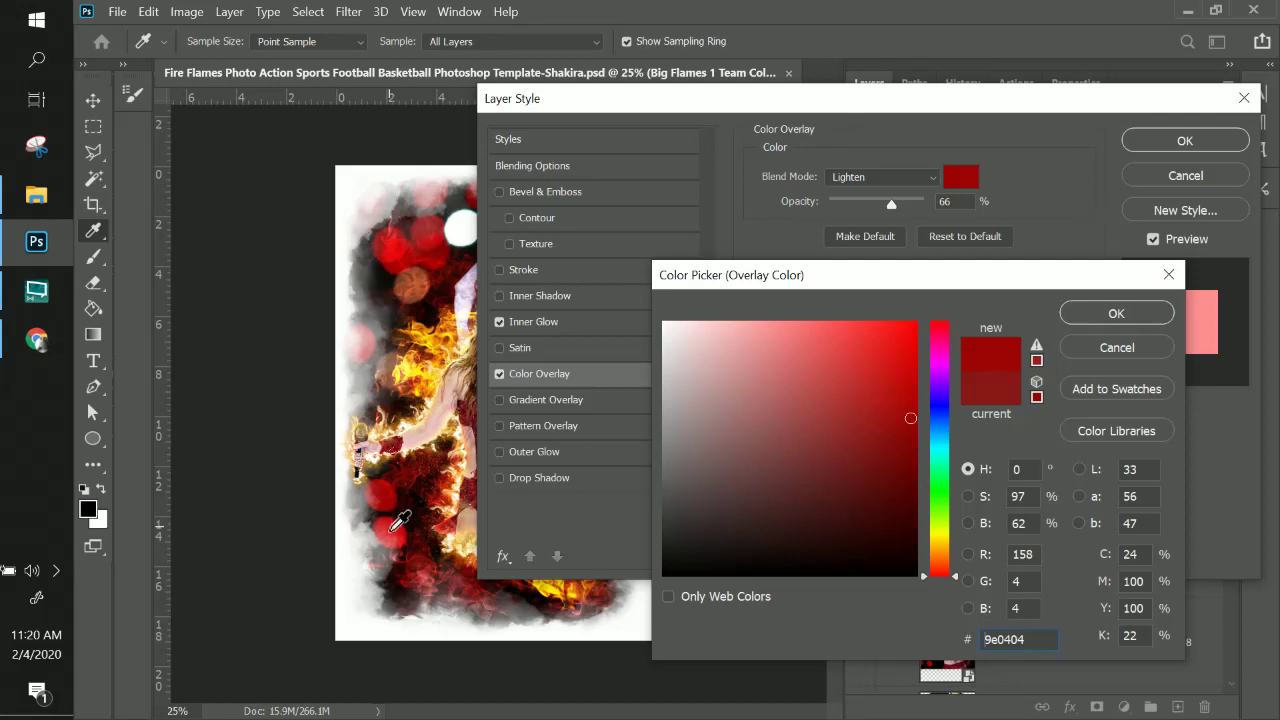
{"action": "left_click_drag", "start_coordinate": [888, 410], "coordinate": [918, 456]}
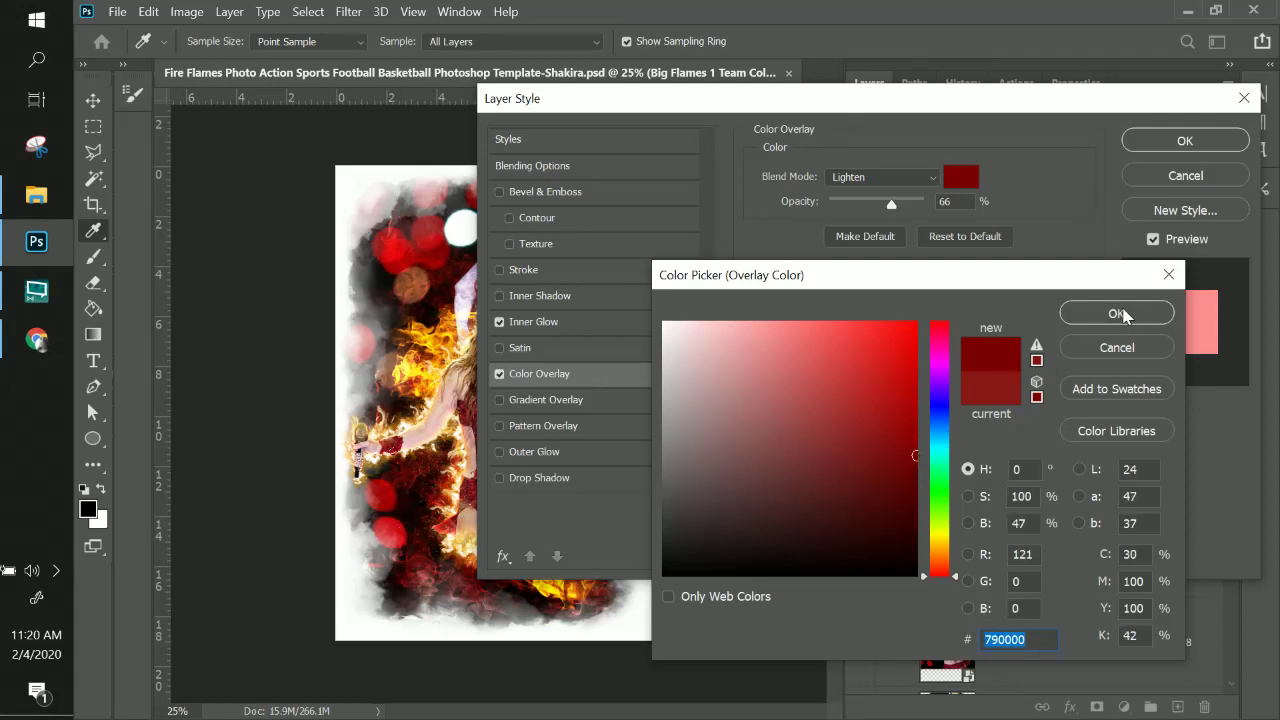
{"action": "left_click", "coordinate": [1122, 315]}
{"action": "left_click", "coordinate": [1197, 140]}
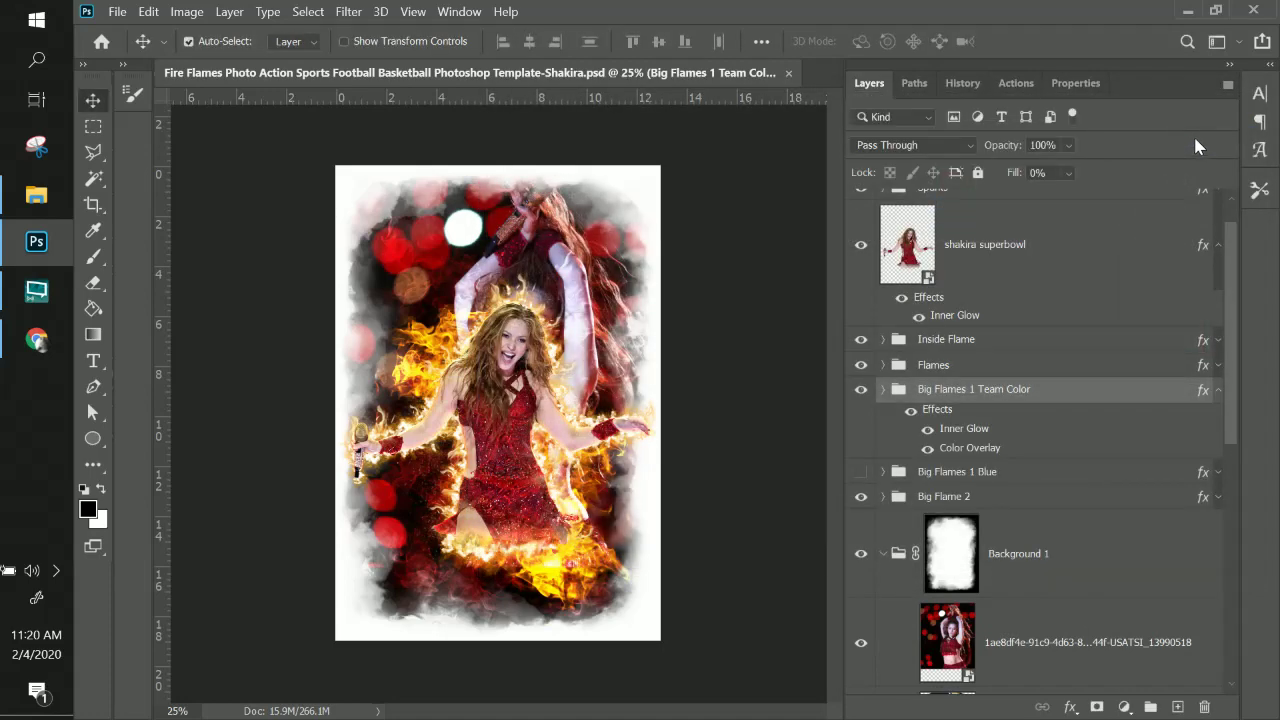
- Shrink the concert photo in Background 1, position it behind the singer's upper left, and set its opacity to 40%
{"action": "left_click", "coordinate": [1030, 645]}
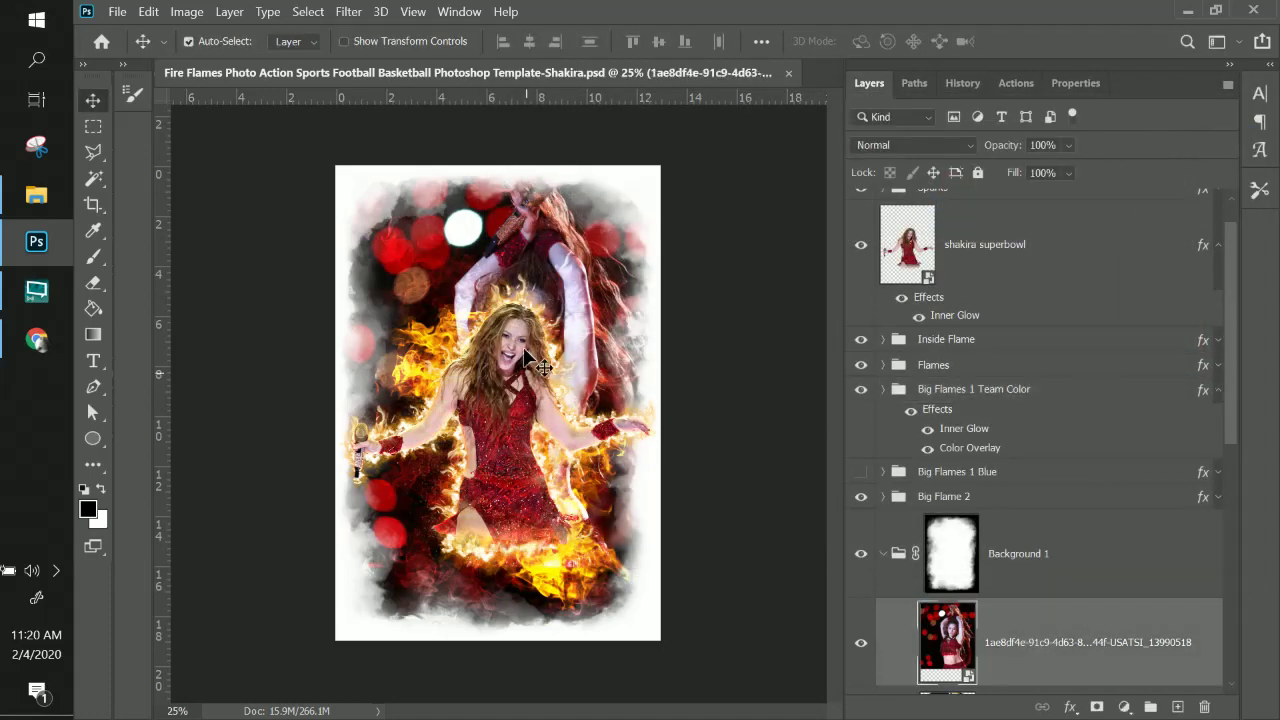
{"action": "mouse_move", "coordinate": [514, 260]}
{"action": "left_mouse_down"}
{"action": "mouse_move", "coordinate": [508, 232]}
{"action": "mouse_move", "coordinate": [478, 245]}
{"action": "mouse_move", "coordinate": [508, 288]}
{"action": "mouse_move", "coordinate": [527, 358]}
{"action": "mouse_move", "coordinate": [528, 265]}
{"action": "left_mouse_up"}
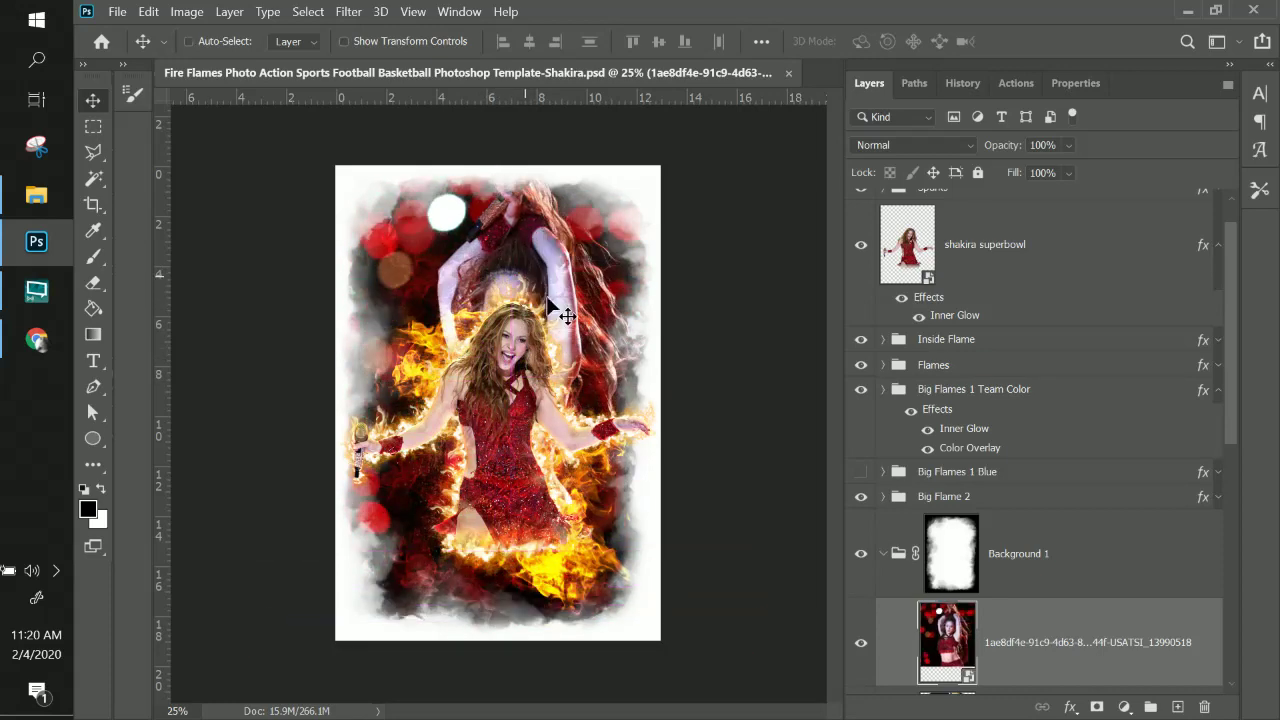
{"action": "key", "text": "ctrl+t"}
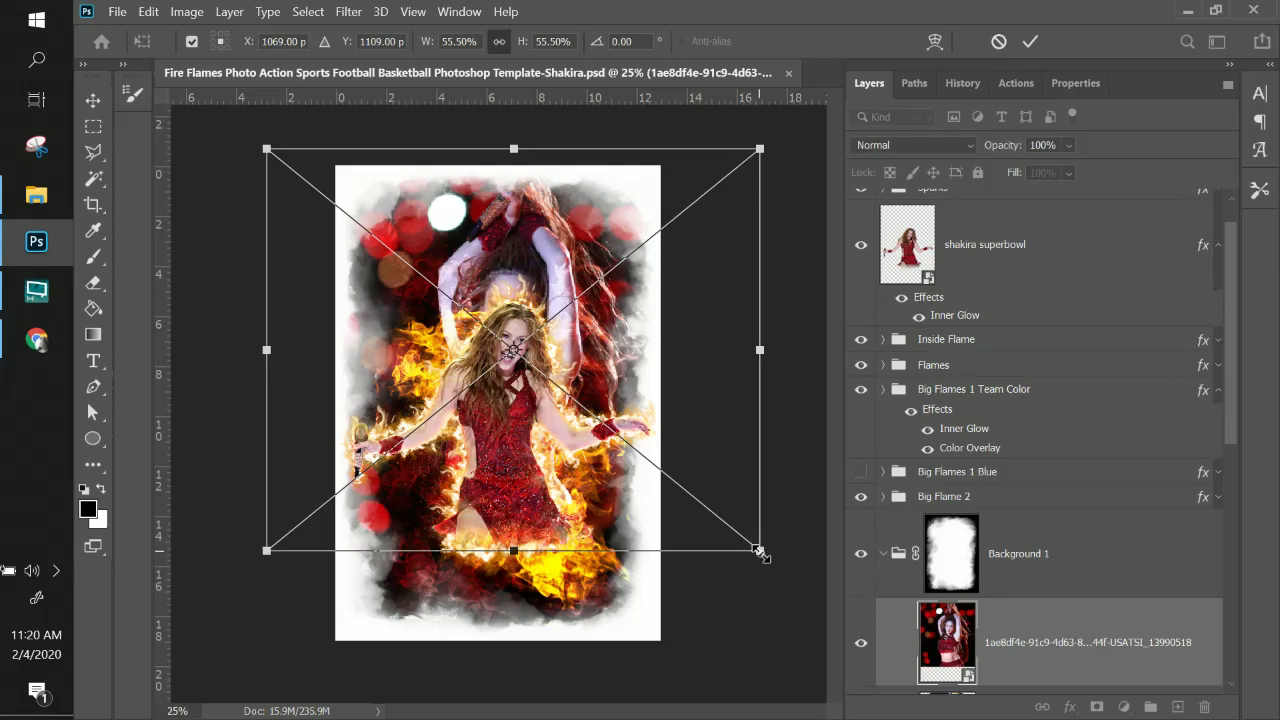
{"action": "left_click_drag", "start_coordinate": [760, 550], "coordinate": [626, 441]}
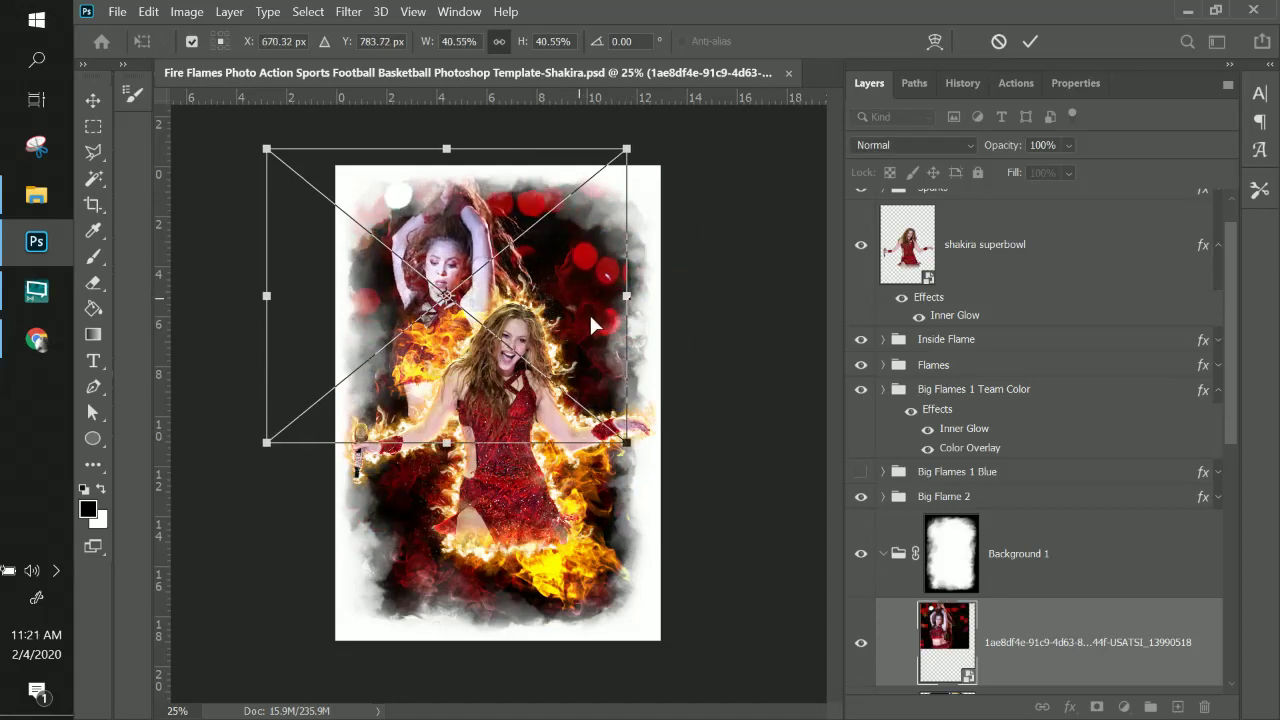
{"action": "left_click_drag", "start_coordinate": [590, 324], "coordinate": [570, 345]}
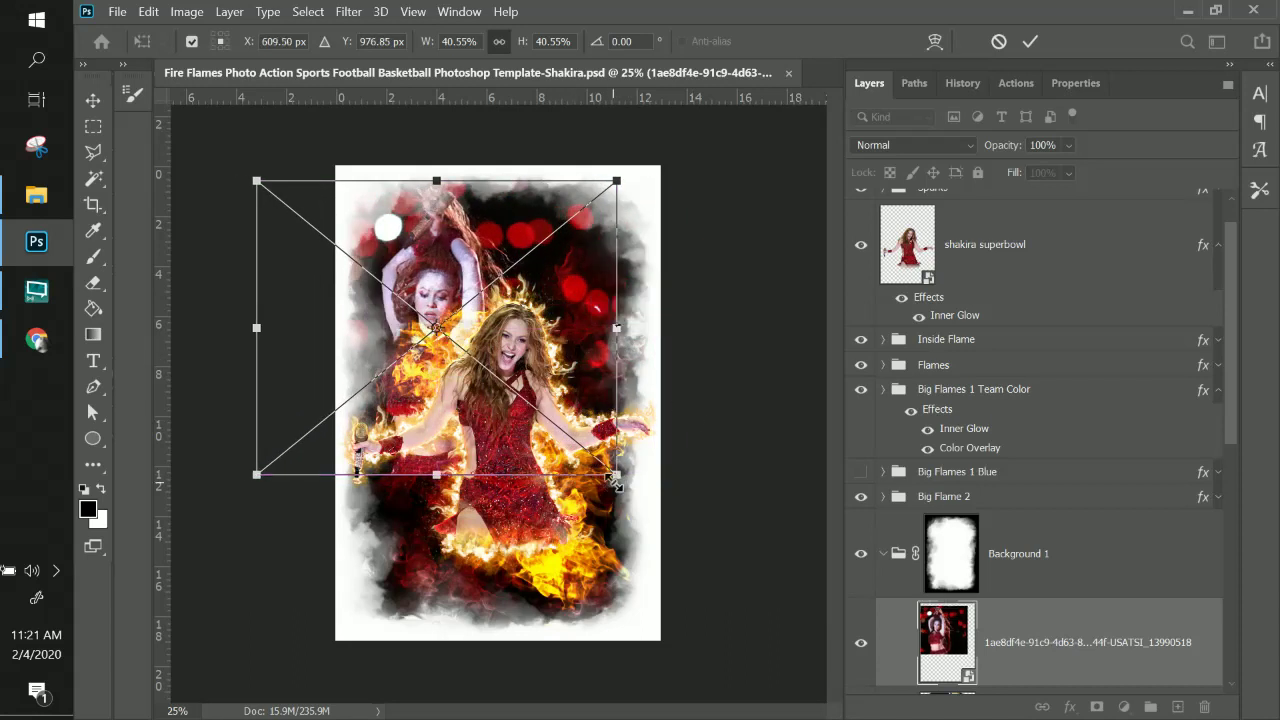
{"action": "left_click_drag", "start_coordinate": [617, 476], "coordinate": [584, 449]}
{"action": "left_click_drag", "start_coordinate": [437, 278], "coordinate": [463, 287]}
{"action": "key", "text": "Return"}
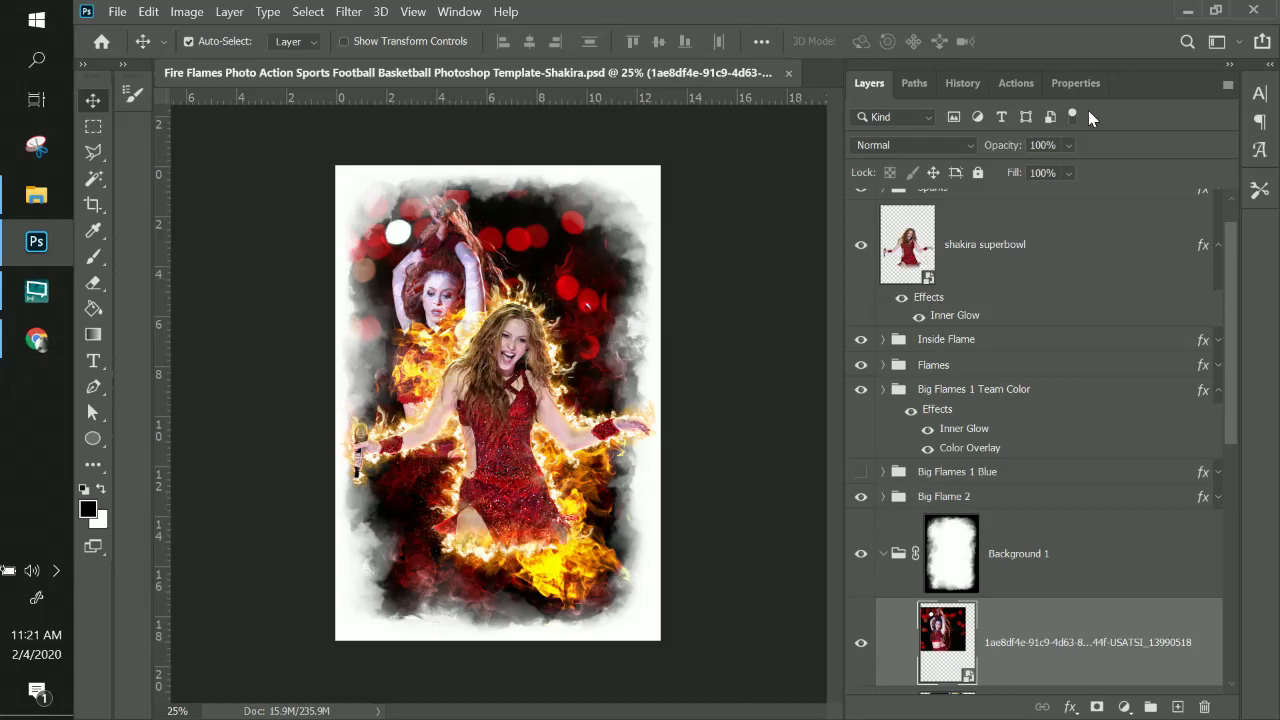
{"action": "left_click_drag", "start_coordinate": [1060, 164], "coordinate": [1050, 173]}
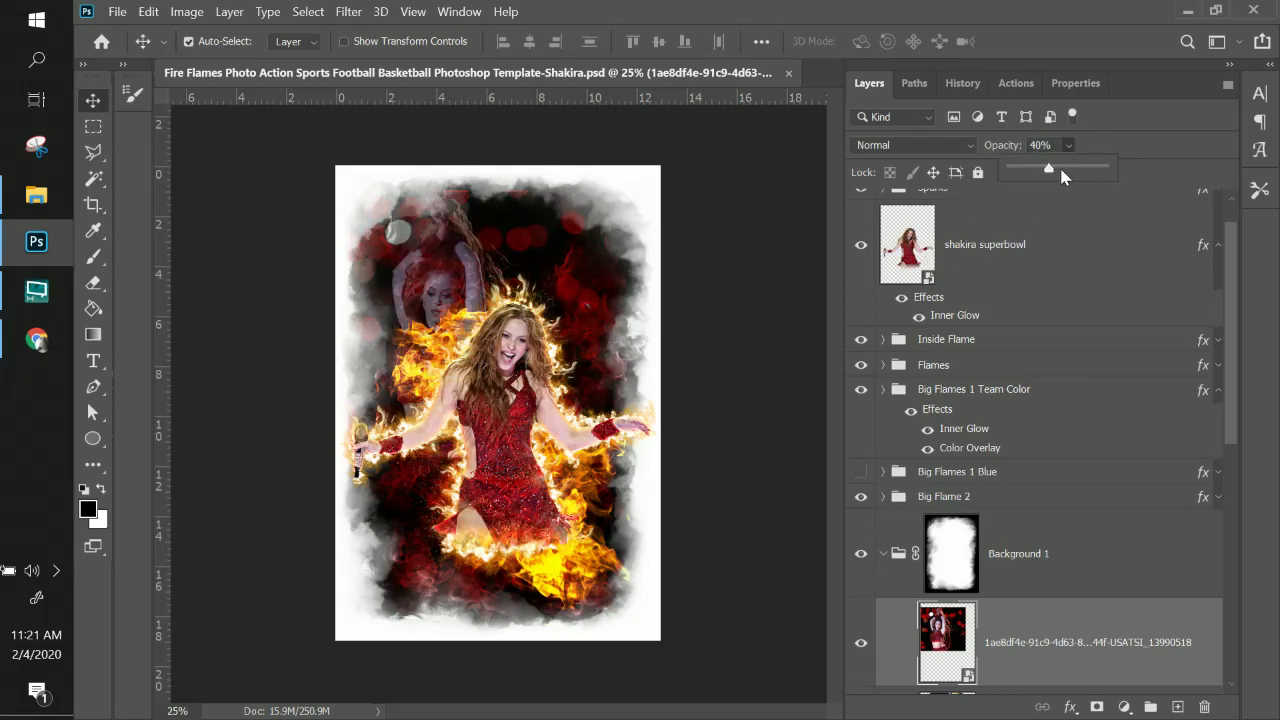
{"action": "left_click_drag", "start_coordinate": [462, 290], "coordinate": [457, 279]}
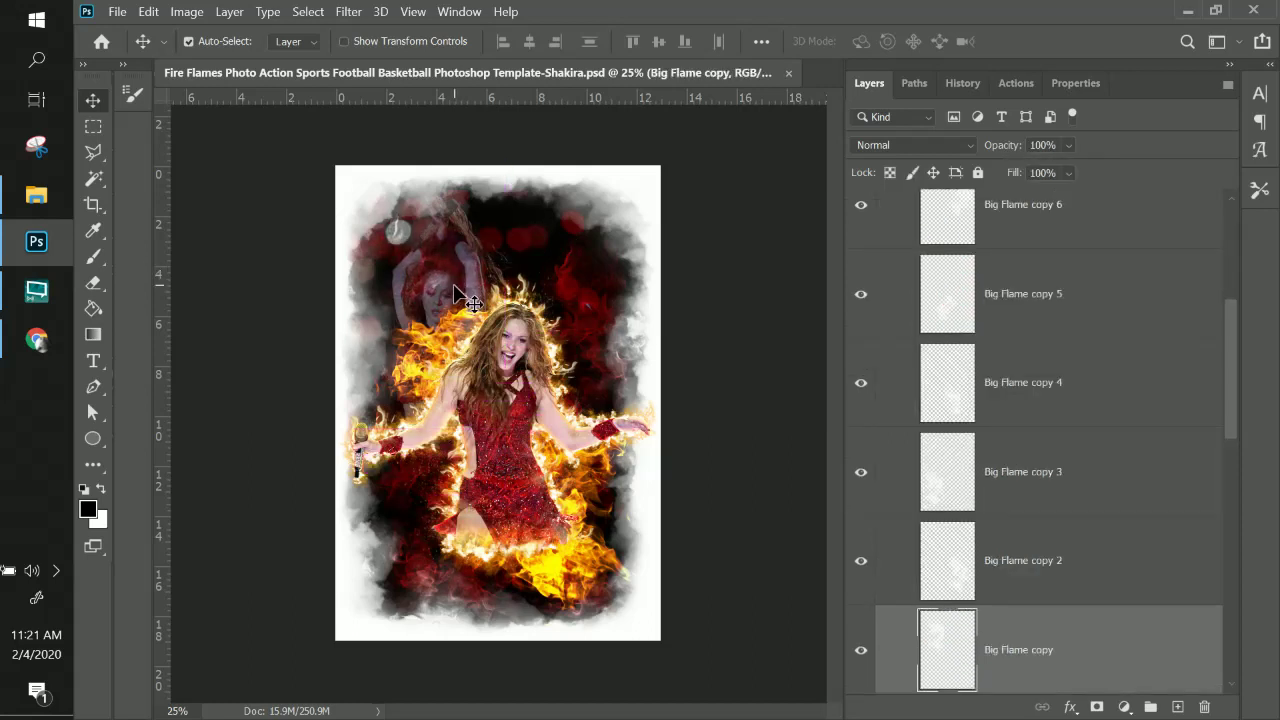
{"action": "key", "text": "ctrl"}
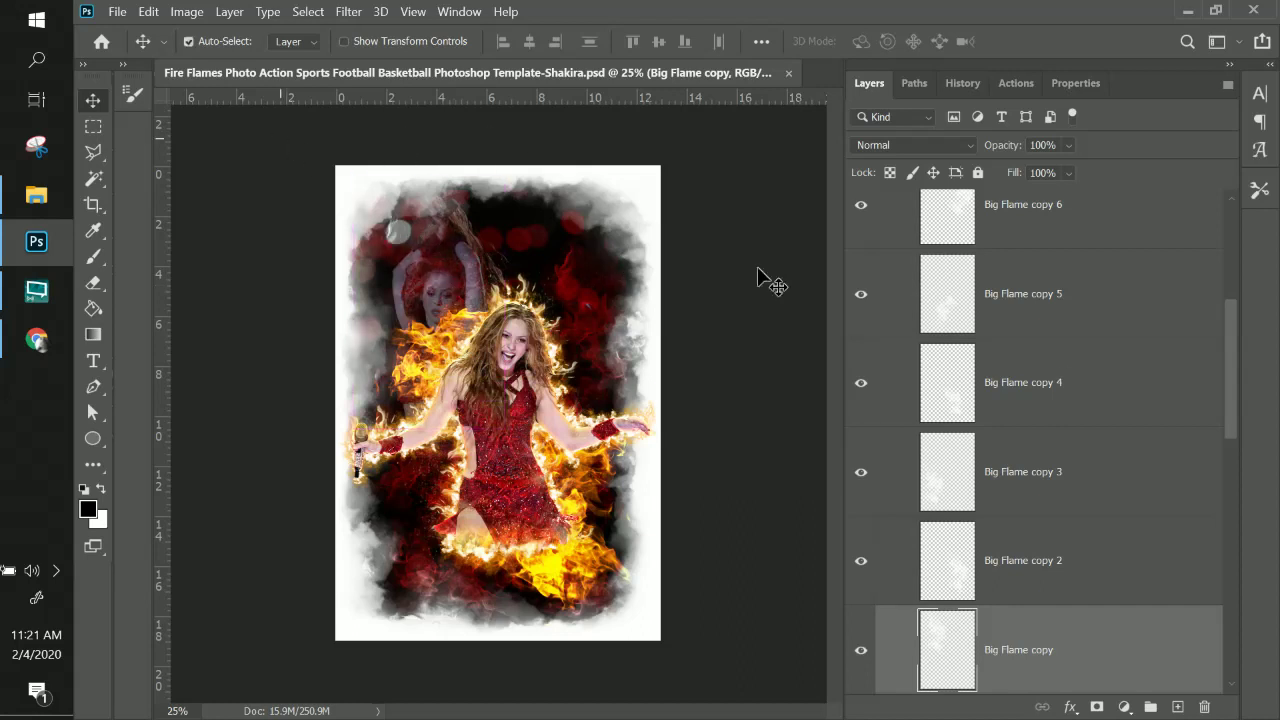
{"action": "scroll", "coordinate": [1114, 466], "scroll_direction": "down", "scroll_amount": 3}
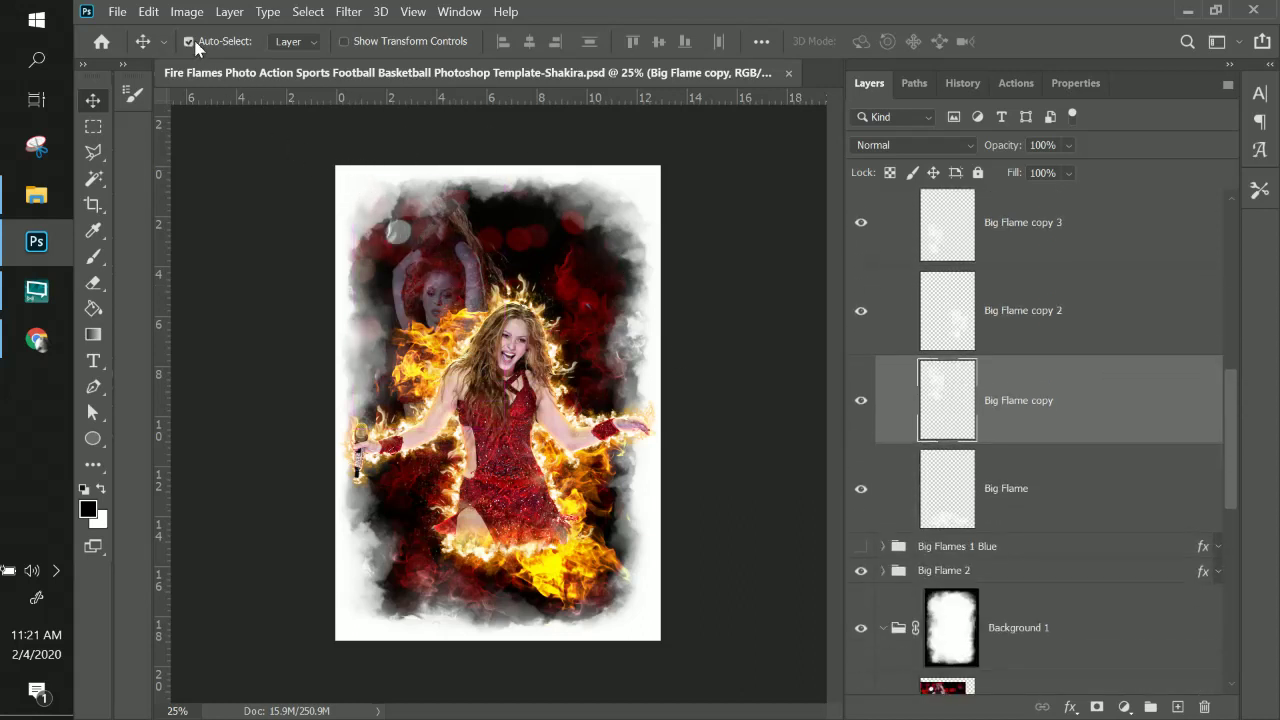
- Scale the 1ae8df4e…USATSI_13990518 background photo to about 33% and reposition it in the upper-left area of the poster
{"action": "scroll", "coordinate": [1085, 440], "scroll_direction": "down", "scroll_amount": 4}
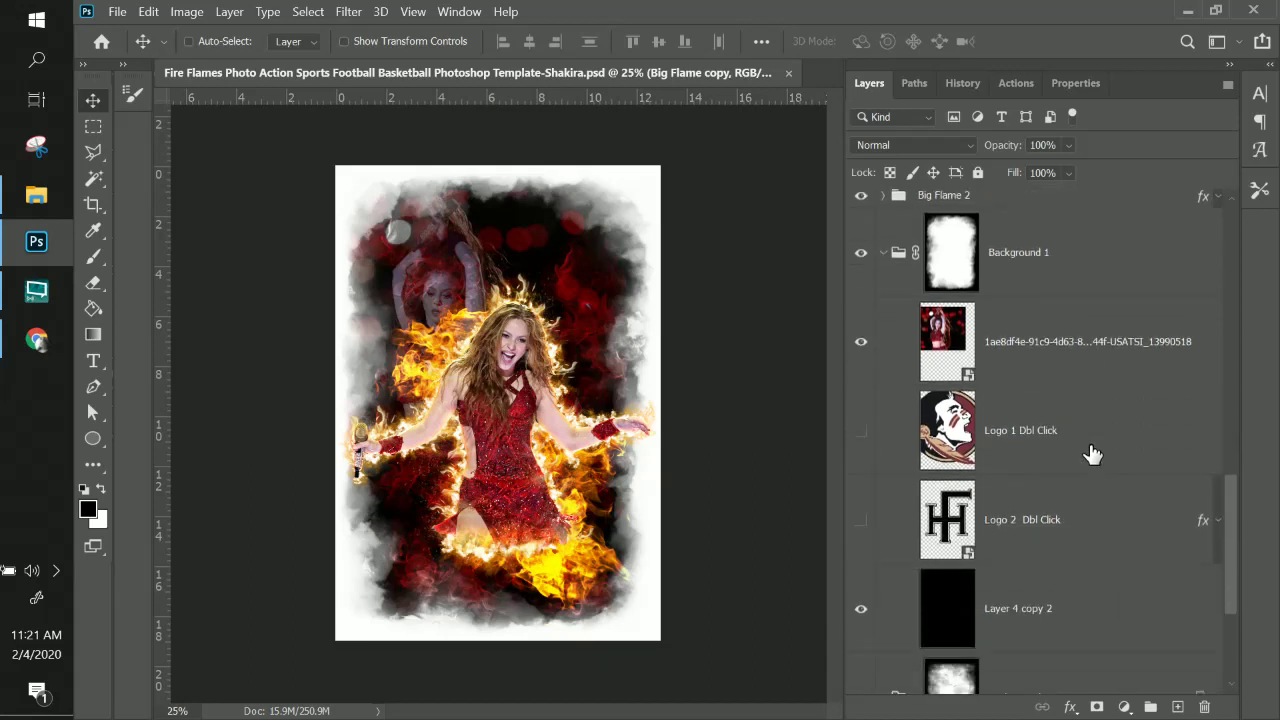
{"action": "left_click", "coordinate": [1047, 358]}
{"action": "left_click_drag", "start_coordinate": [458, 297], "coordinate": [476, 269]}
{"action": "key", "text": "ctrl+t"}
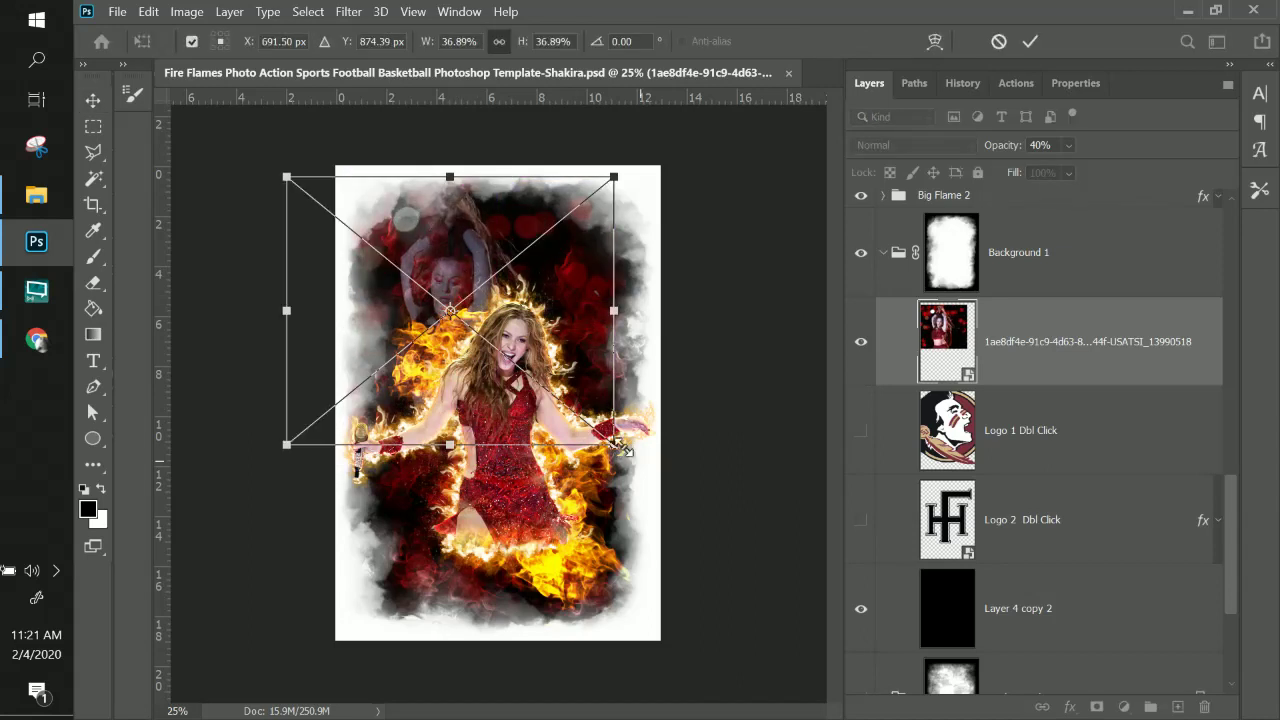
{"action": "mouse_move", "coordinate": [582, 450]}
{"action": "left_mouse_down"}
{"action": "mouse_move", "coordinate": [578, 422]}
{"action": "mouse_move", "coordinate": [588, 434]}
{"action": "left_mouse_up"}
{"action": "key", "text": "Return"}
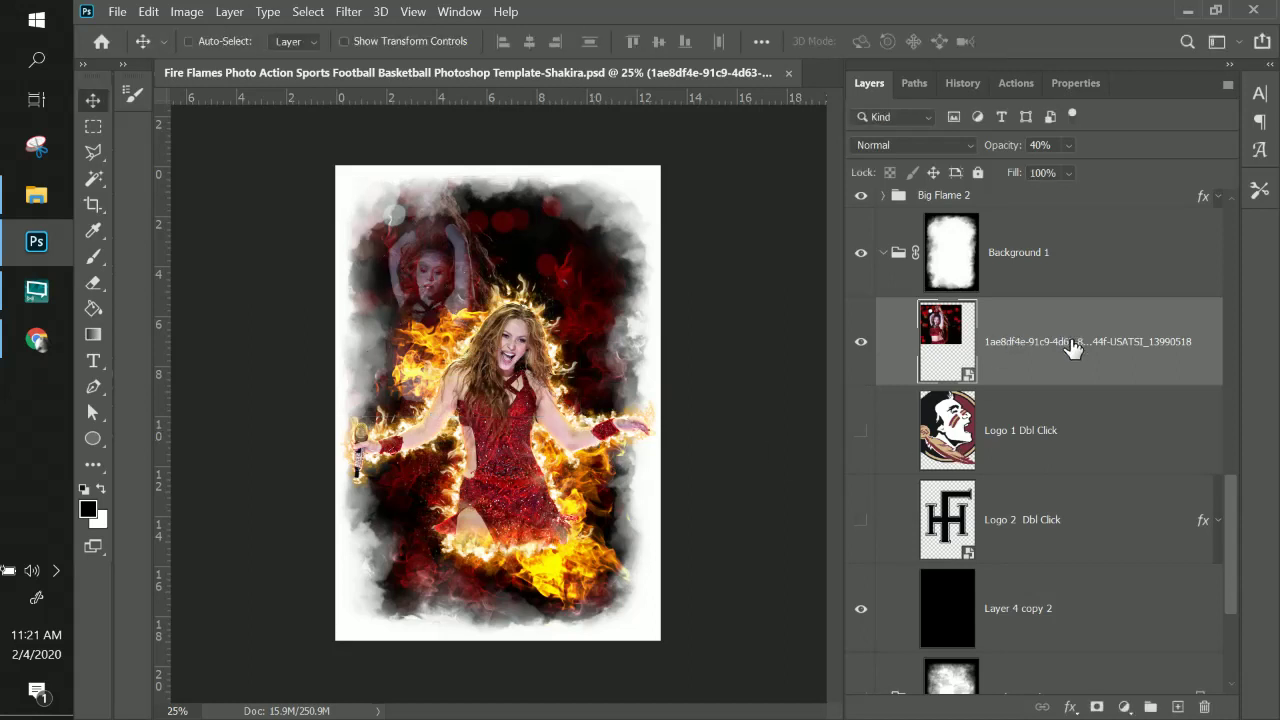
- Select all layers and groups from Big Flame 2 up to Rays and move them slightly down together
{"action": "scroll", "coordinate": [1071, 340], "scroll_direction": "up", "scroll_amount": 3}
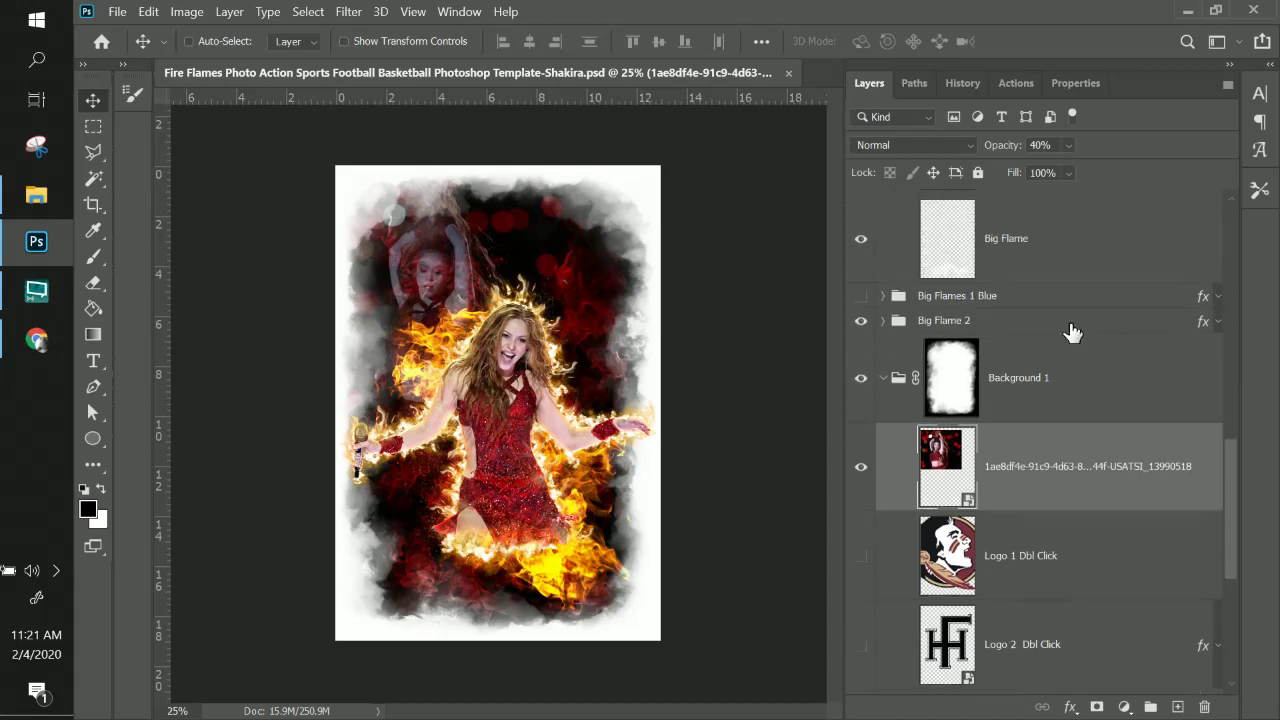
{"action": "left_click", "coordinate": [885, 405]}
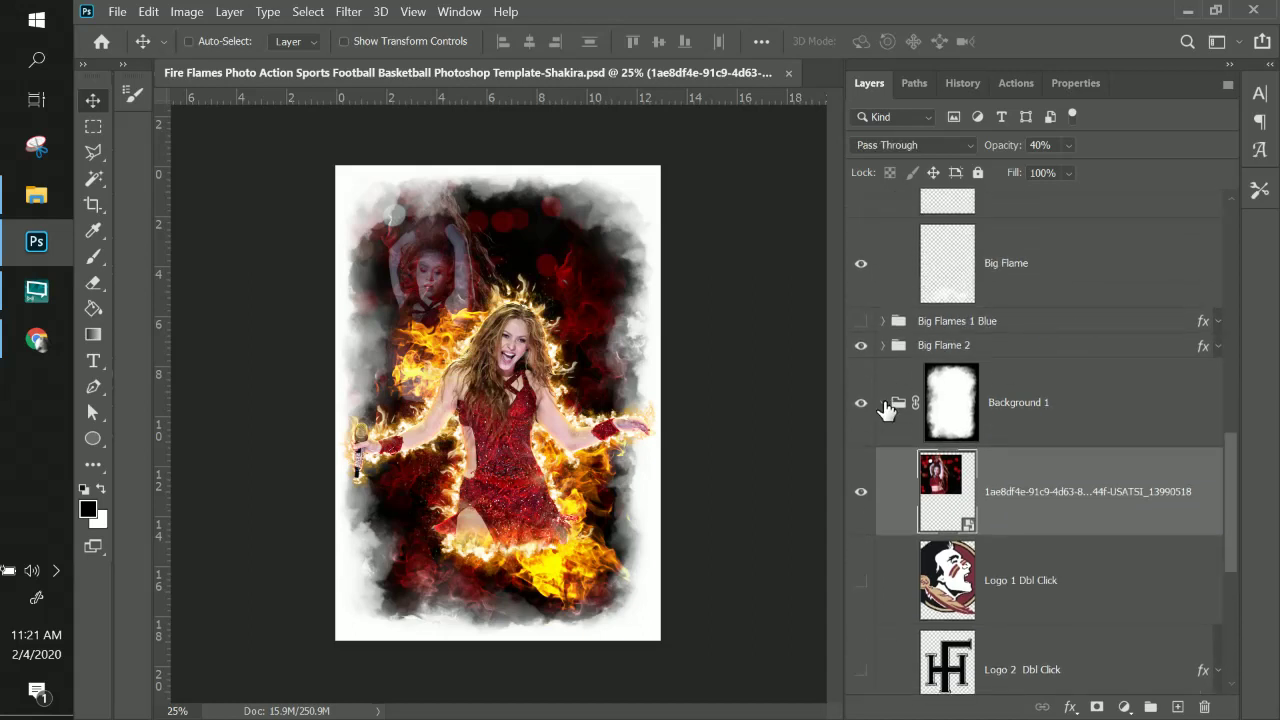
{"action": "left_click", "coordinate": [996, 348]}
{"action": "scroll", "coordinate": [1022, 386], "scroll_direction": "up", "scroll_amount": 3}
{"action": "scroll", "coordinate": [1022, 386], "scroll_direction": "up", "scroll_amount": 10}
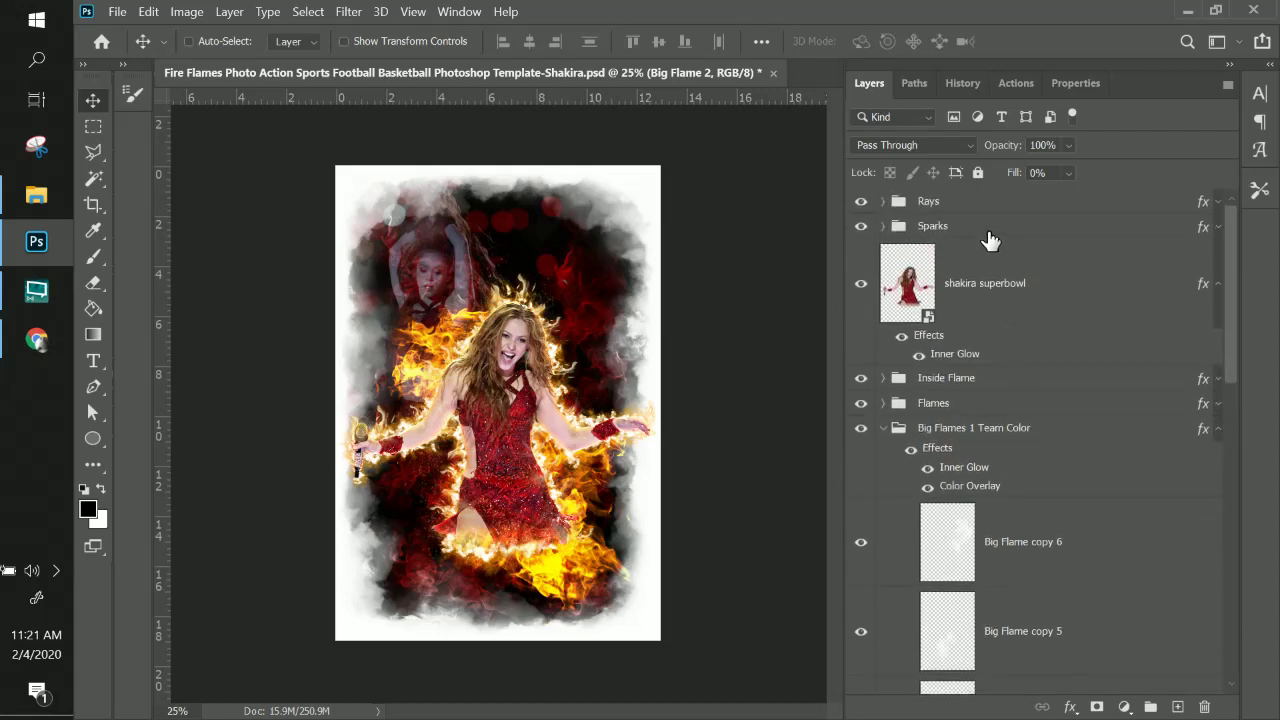
{"action": "left_click", "coordinate": [990, 205], "text": "shift"}
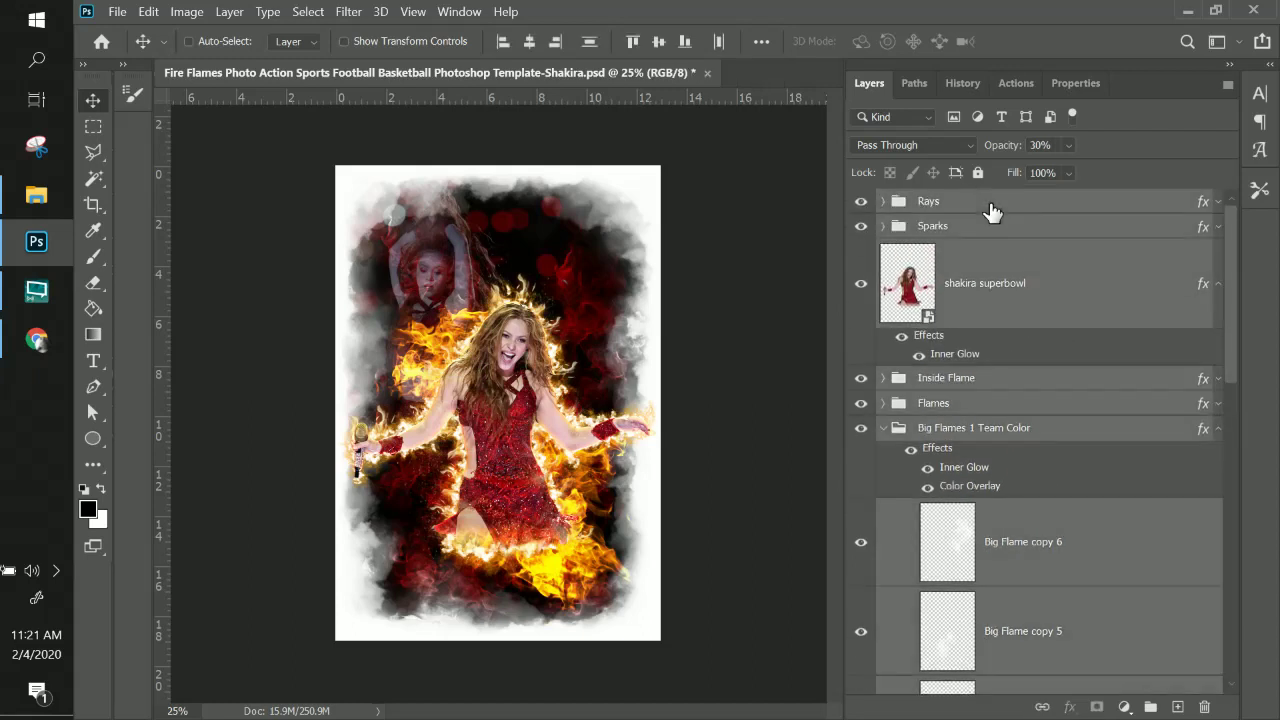
{"action": "left_click_drag", "start_coordinate": [507, 360], "coordinate": [506, 391]}
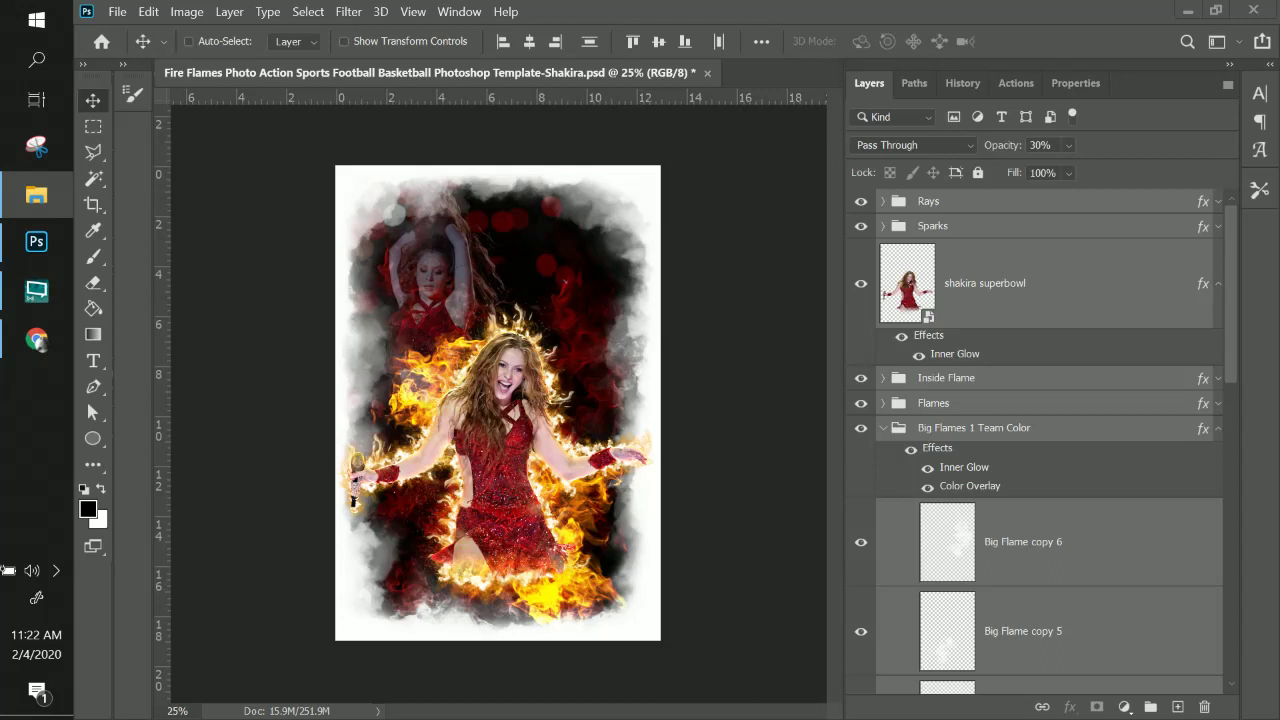
- Place the shakira-jlo-superbowl-2020-feat-11 image and move its layer to the top of the Background 1 group
{"action": "left_click_drag", "start_coordinate": [1121, 333], "coordinate": [572, 306]}
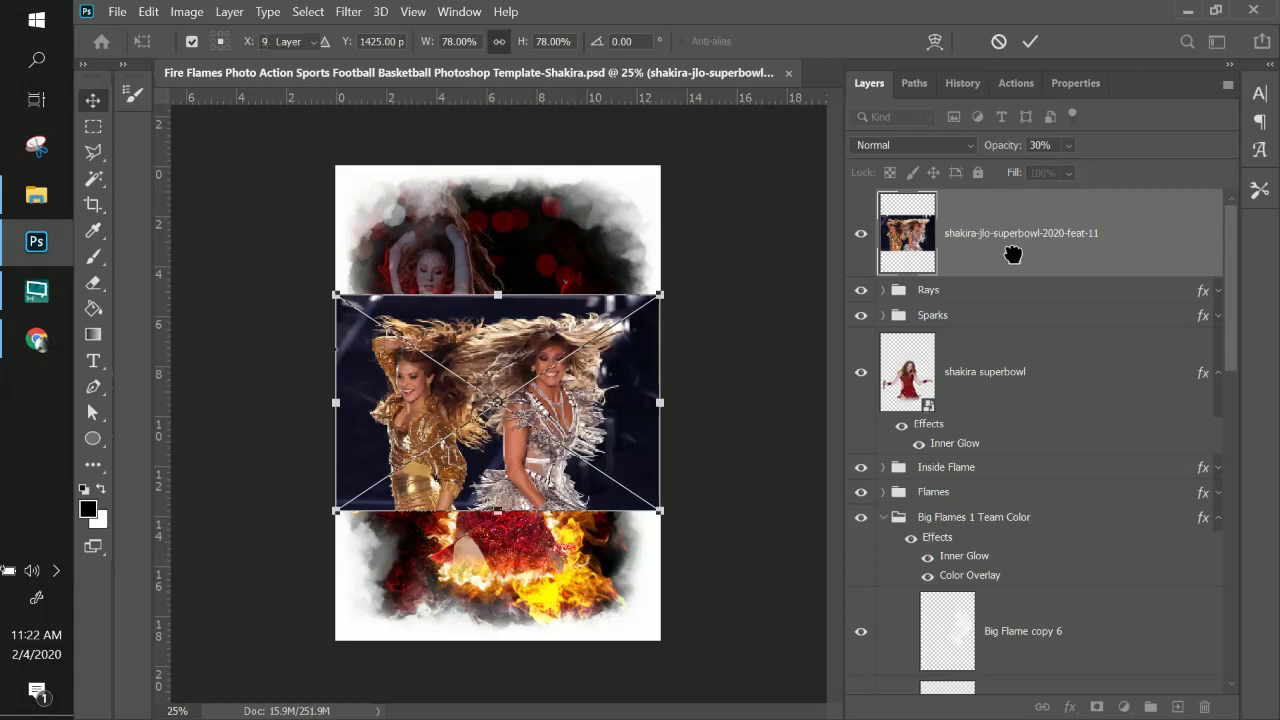
{"action": "left_click_drag", "start_coordinate": [1012, 257], "coordinate": [972, 402]}
{"action": "left_click", "coordinate": [884, 385]}
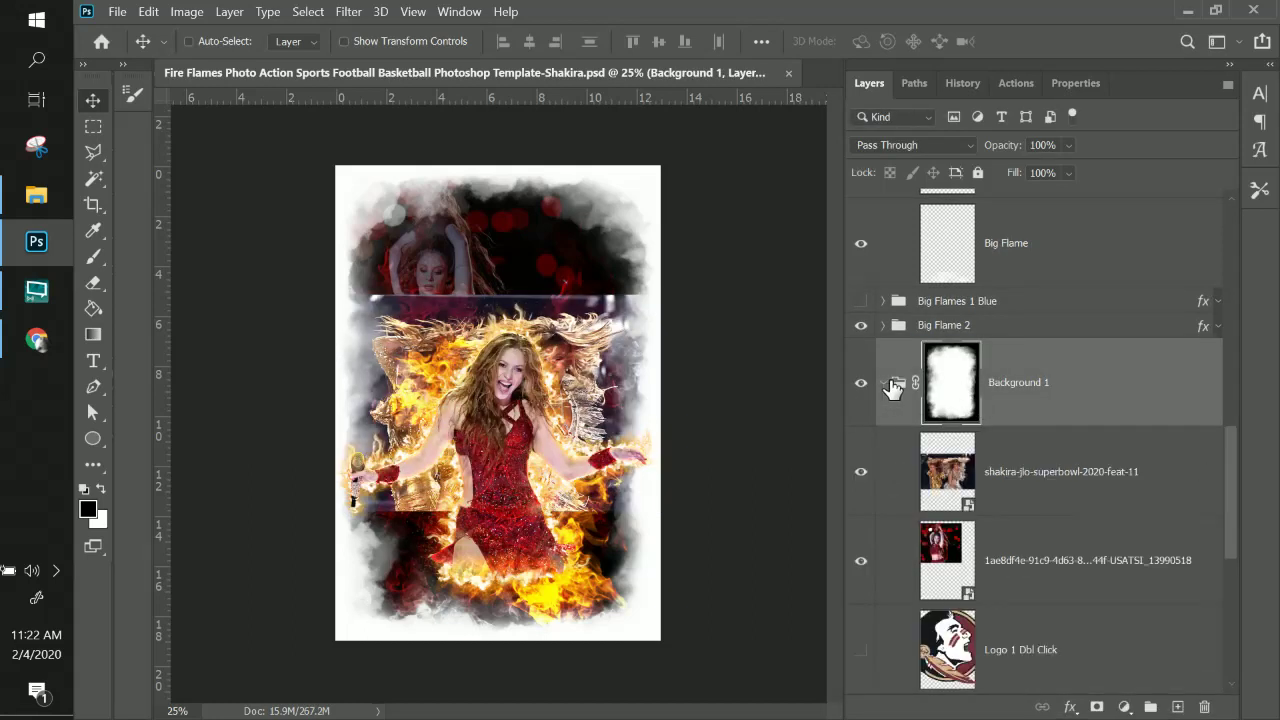
{"action": "left_click", "coordinate": [906, 389]}
{"action": "left_click", "coordinate": [1032, 447]}
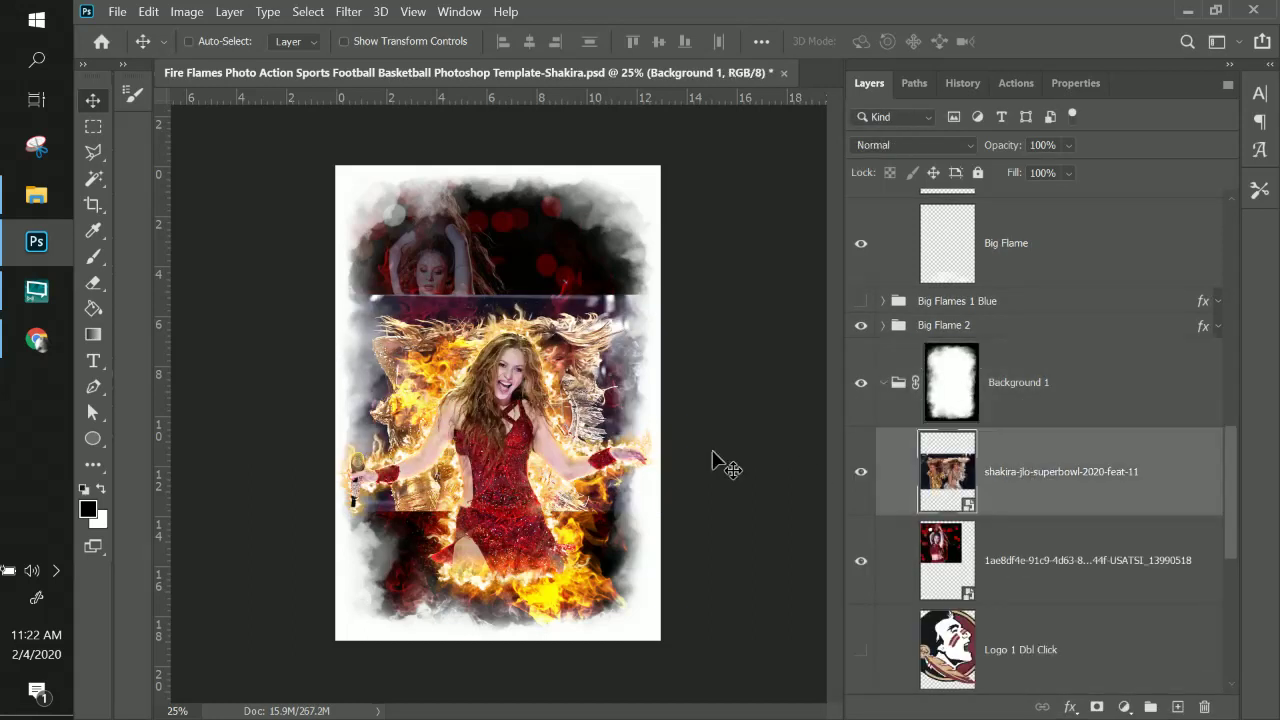
- Move the shakira-jlo-superbowl photo to the upper-right area of the poster and set its opacity to 41%
{"action": "left_click_drag", "start_coordinate": [543, 449], "coordinate": [672, 323]}
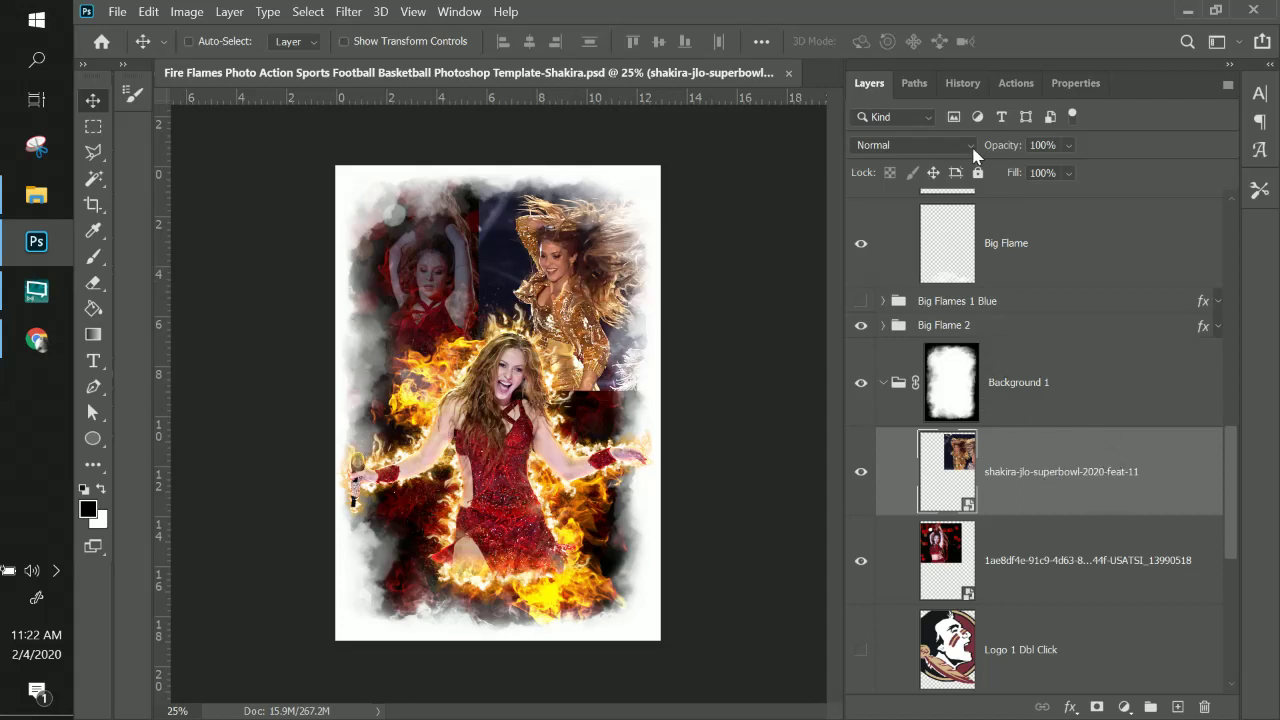
{"action": "left_click", "coordinate": [1068, 145]}
{"action": "left_click", "coordinate": [1061, 168]}
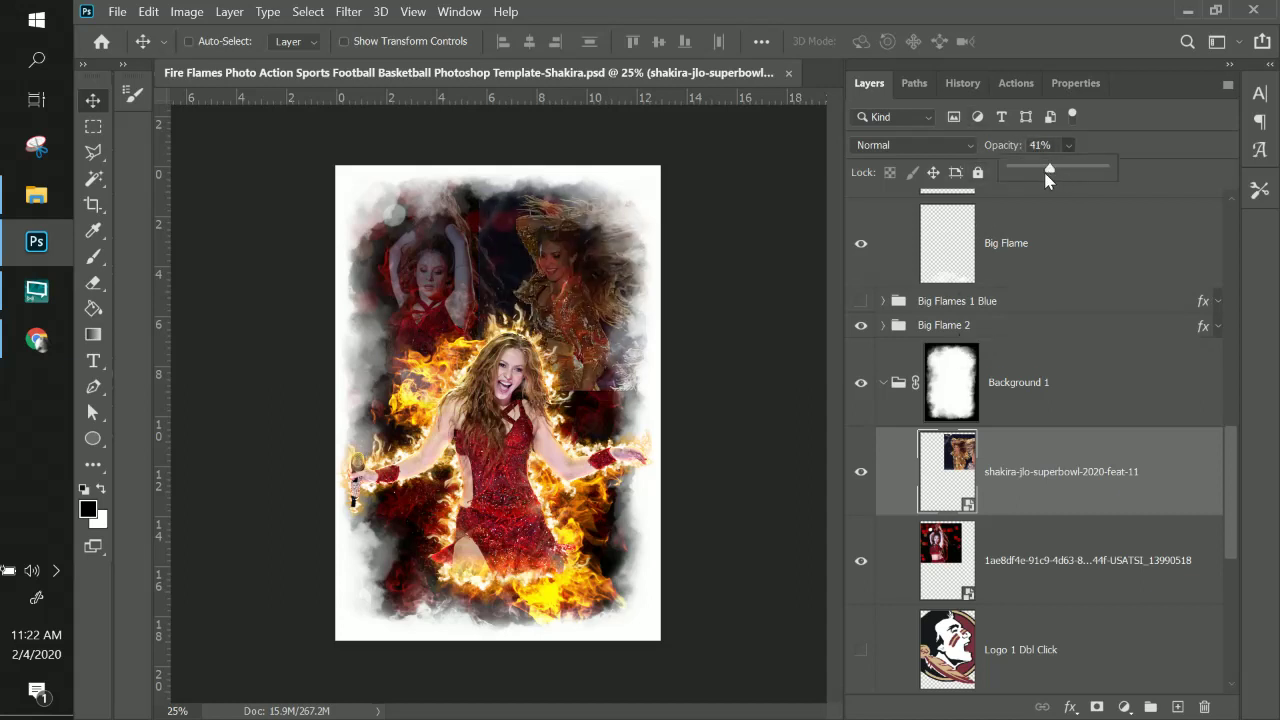
- Shift the shakira-jlo-superbowl photo left across the poster's upper area and move the USATSI_13990518 photo to the upper right
{"action": "left_click_drag", "start_coordinate": [578, 317], "coordinate": [577, 287]}
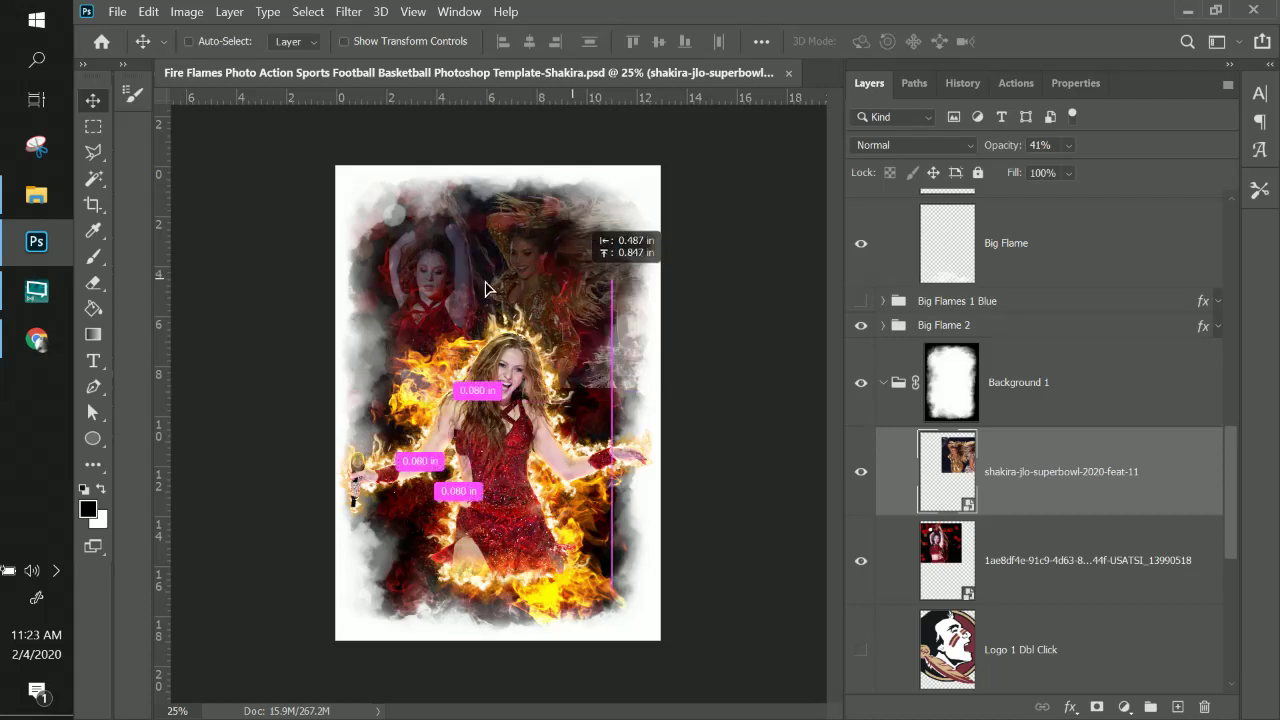
{"action": "left_click_drag", "start_coordinate": [485, 289], "coordinate": [533, 305]}
{"action": "left_click", "coordinate": [1050, 557]}
{"action": "left_click_drag", "start_coordinate": [440, 313], "coordinate": [565, 324]}
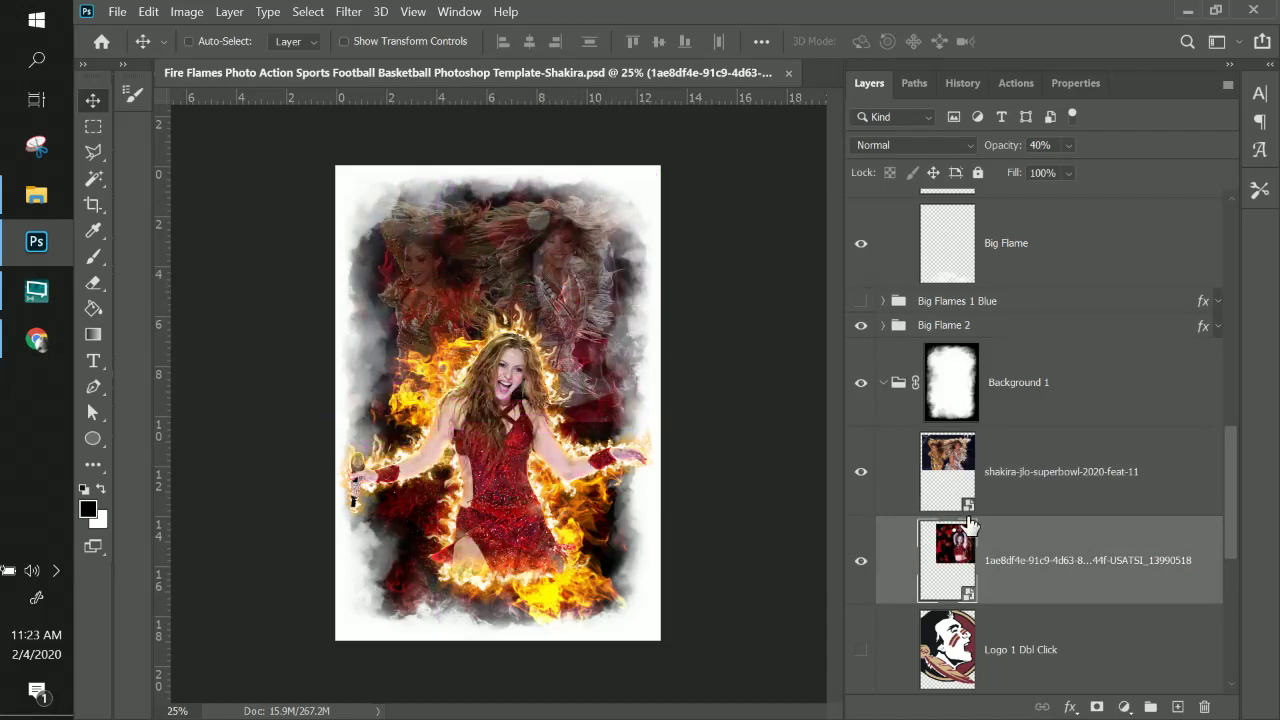
- Hide the USATSI_13990518 photo layer and add a layer mask to the shakira-jlo-superbowl layer
{"action": "left_click", "coordinate": [861, 563]}
{"action": "left_click", "coordinate": [970, 470]}
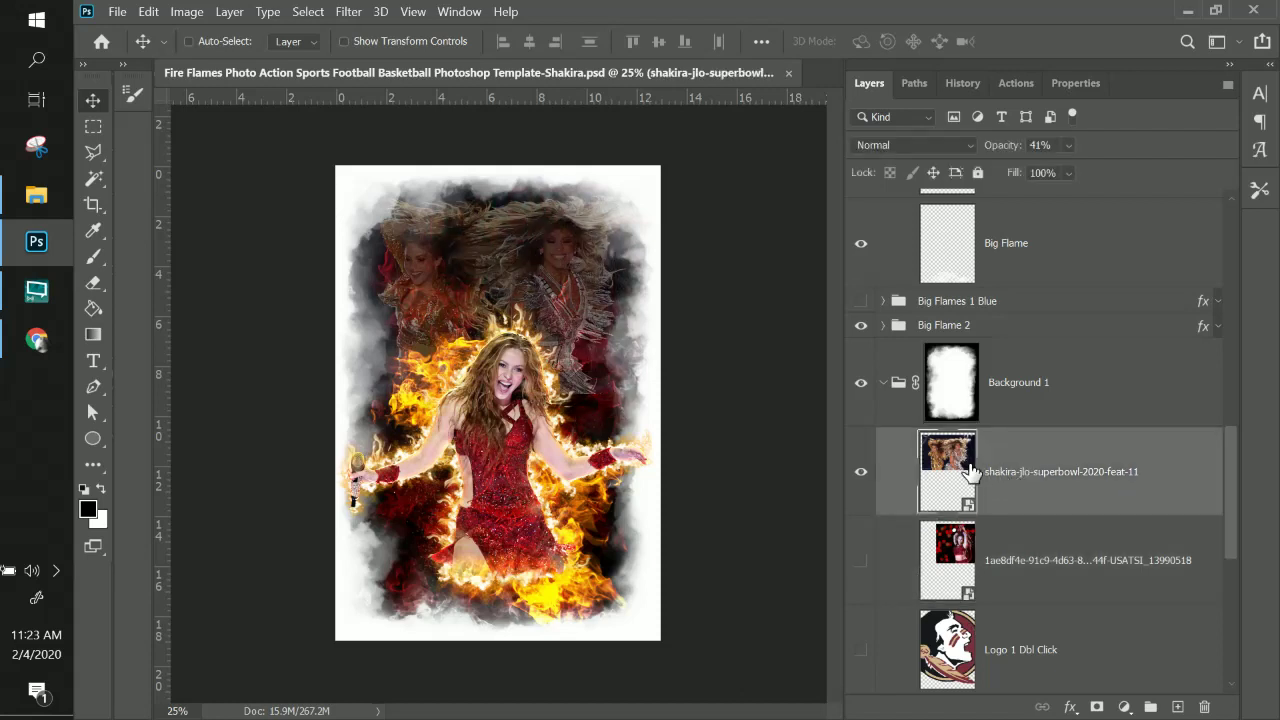
{"action": "left_click", "coordinate": [1097, 707]}
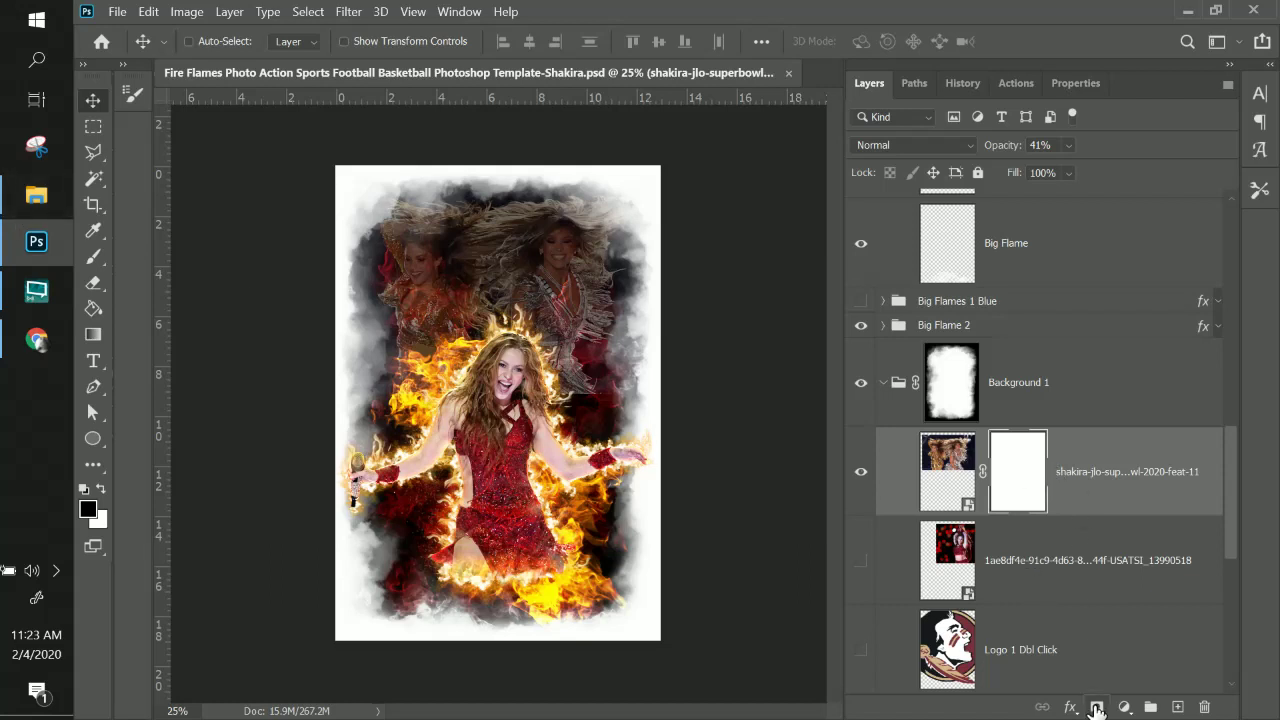
- Paint black on the shakira-jlo-superbowl mask with a soft brush to hide the right-hand performer and the photo's edges
{"action": "left_click", "coordinate": [94, 258]}
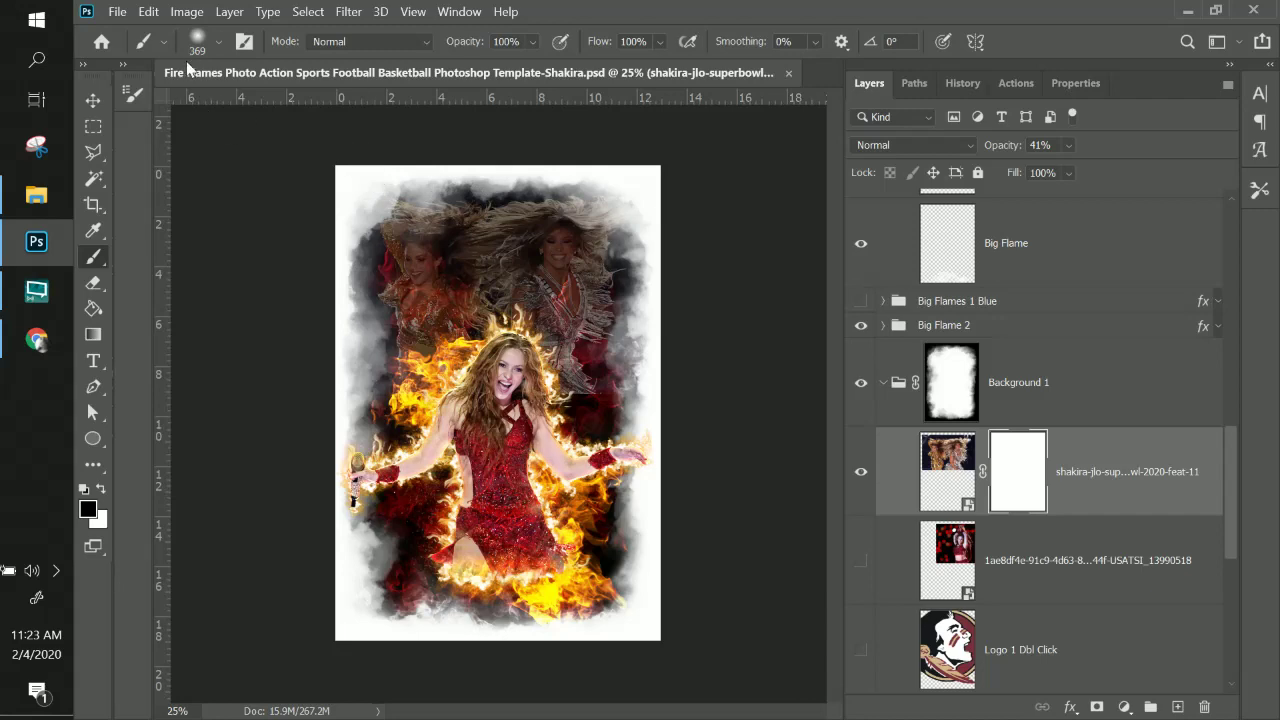
{"action": "left_click", "coordinate": [88, 509]}
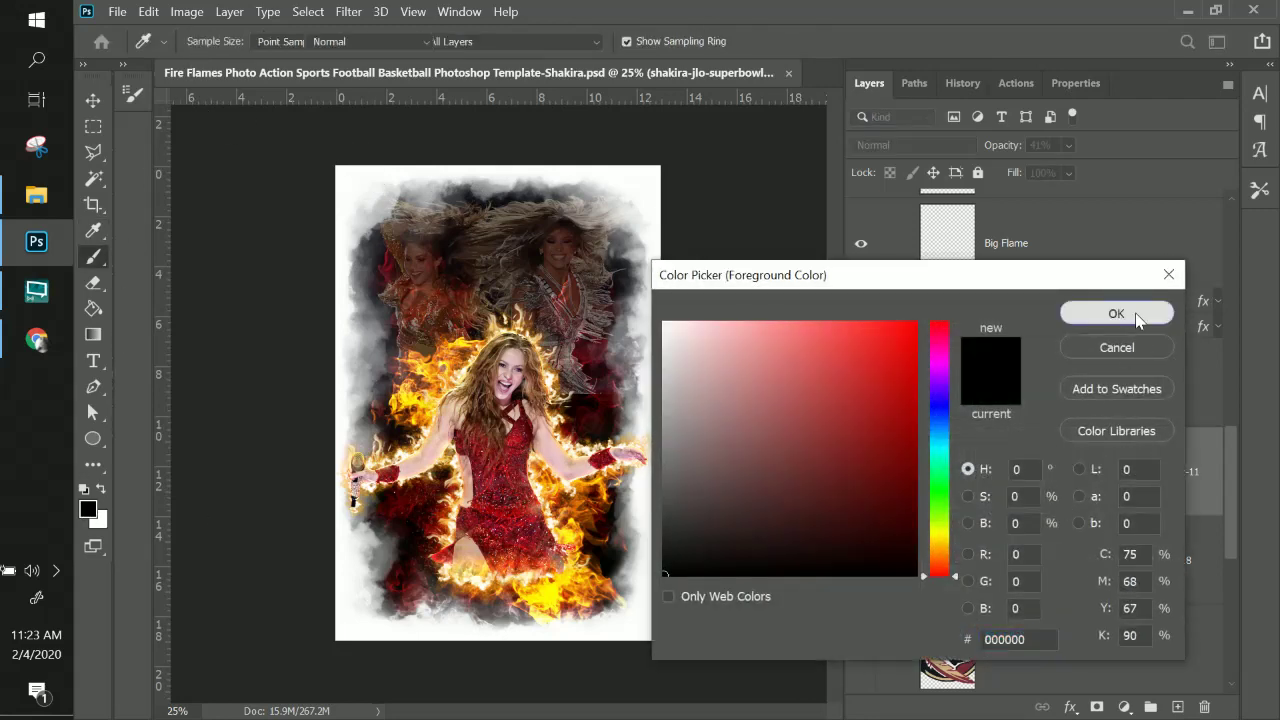
{"action": "left_click", "coordinate": [1133, 313]}
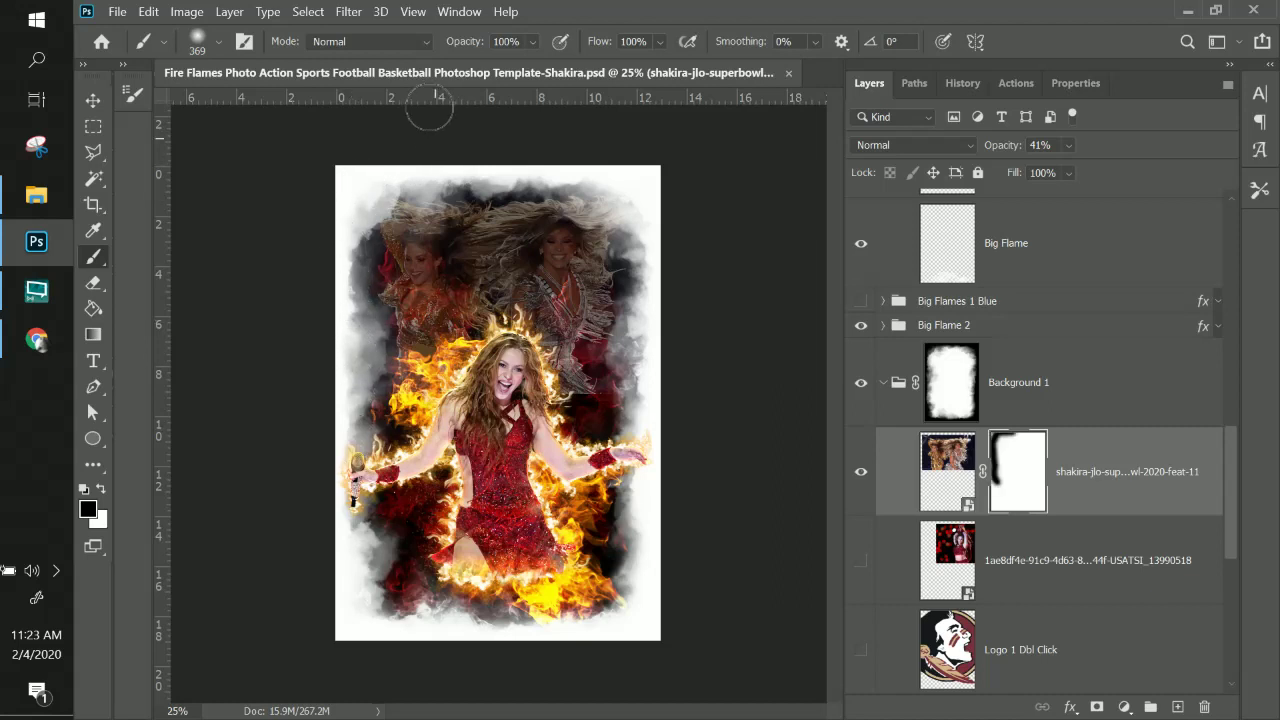
{"action": "mouse_move", "coordinate": [506, 158]}
{"action": "left_mouse_down"}
{"action": "mouse_move", "coordinate": [516, 287]}
{"action": "mouse_move", "coordinate": [532, 316]}
{"action": "mouse_move", "coordinate": [537, 277]}
{"action": "mouse_move", "coordinate": [589, 183]}
{"action": "mouse_move", "coordinate": [580, 147]}
{"action": "mouse_move", "coordinate": [626, 152]}
{"action": "mouse_move", "coordinate": [613, 194]}
{"action": "mouse_move", "coordinate": [546, 174]}
{"action": "mouse_move", "coordinate": [591, 232]}
{"action": "mouse_move", "coordinate": [605, 294]}
{"action": "mouse_move", "coordinate": [563, 349]}
{"action": "mouse_move", "coordinate": [594, 401]}
{"action": "left_mouse_up"}
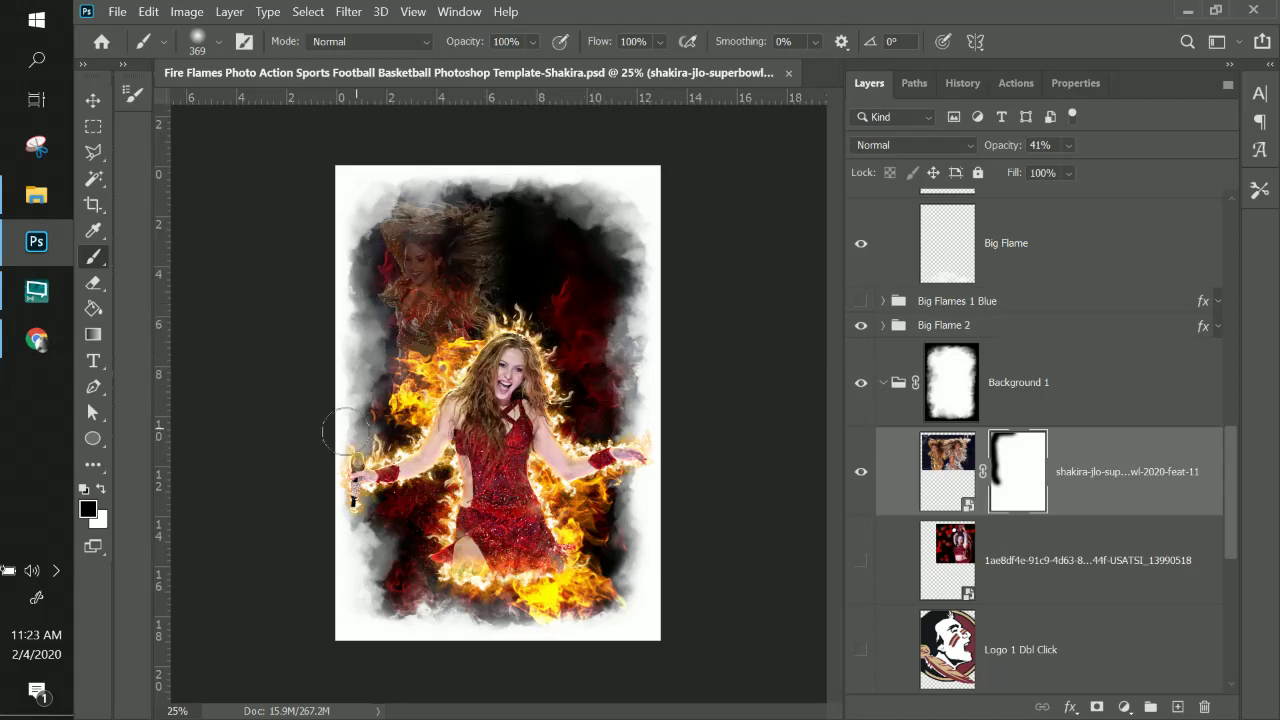
{"action": "mouse_move", "coordinate": [345, 432]}
{"action": "left_mouse_down"}
{"action": "mouse_move", "coordinate": [330, 255]}
{"action": "mouse_move", "coordinate": [342, 188]}
{"action": "mouse_move", "coordinate": [326, 268]}
{"action": "mouse_move", "coordinate": [343, 157]}
{"action": "left_mouse_up"}
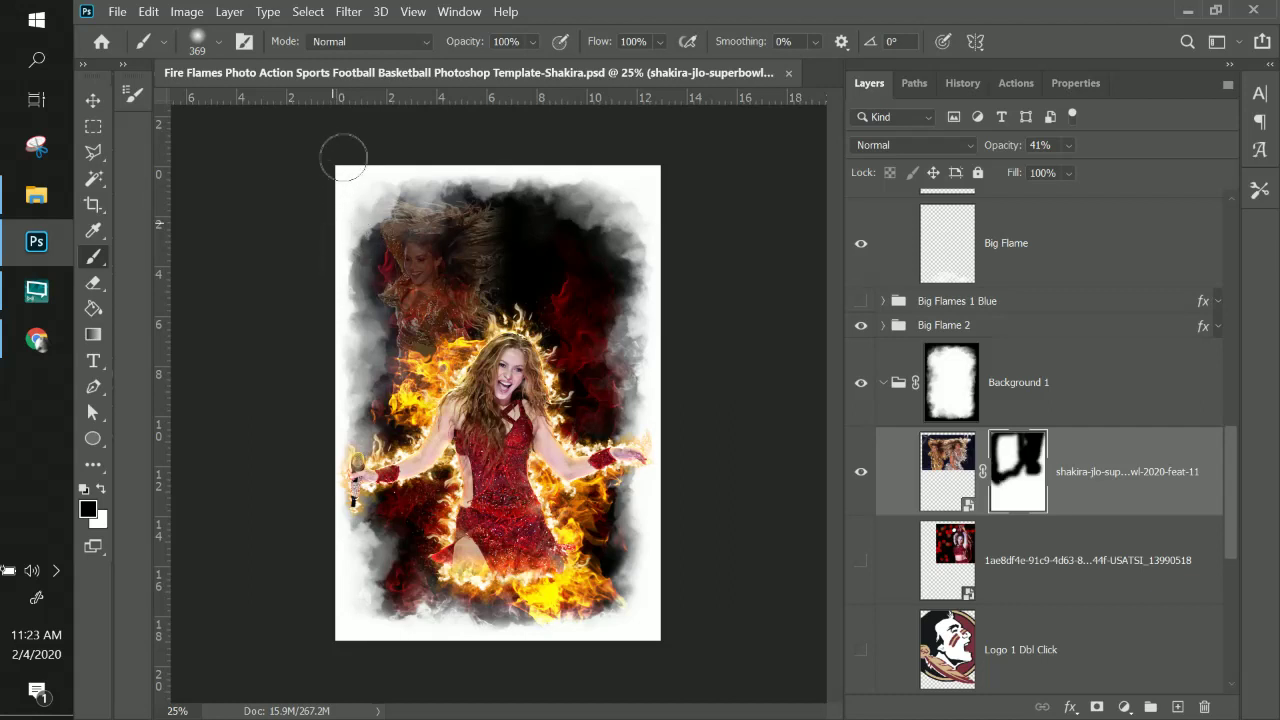
- Show the USATSI_13990518 photo again, scale it to about 34% and position it in the upper right behind the main figure
{"action": "left_click", "coordinate": [864, 564]}
{"action": "left_click", "coordinate": [1040, 578]}
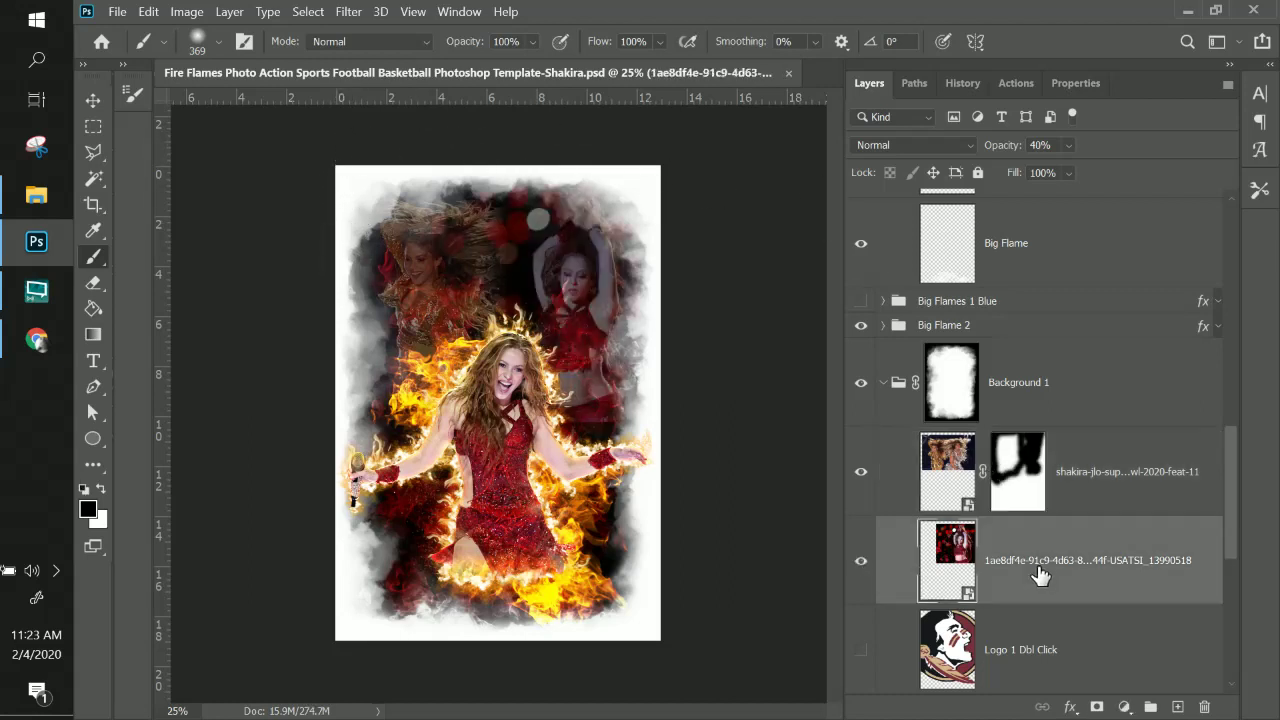
{"action": "key", "text": "ctrl+t"}
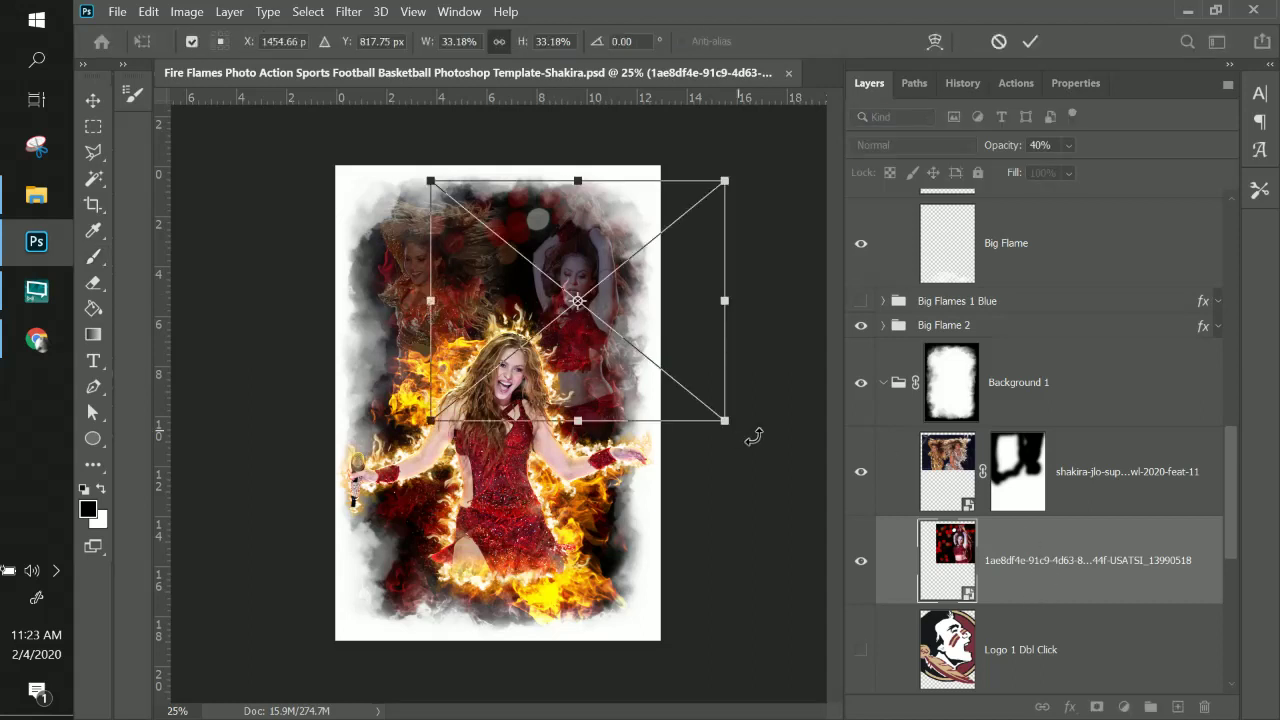
{"action": "left_click_drag", "start_coordinate": [720, 425], "coordinate": [674, 381]}
{"action": "left_click_drag", "start_coordinate": [581, 348], "coordinate": [574, 355]}
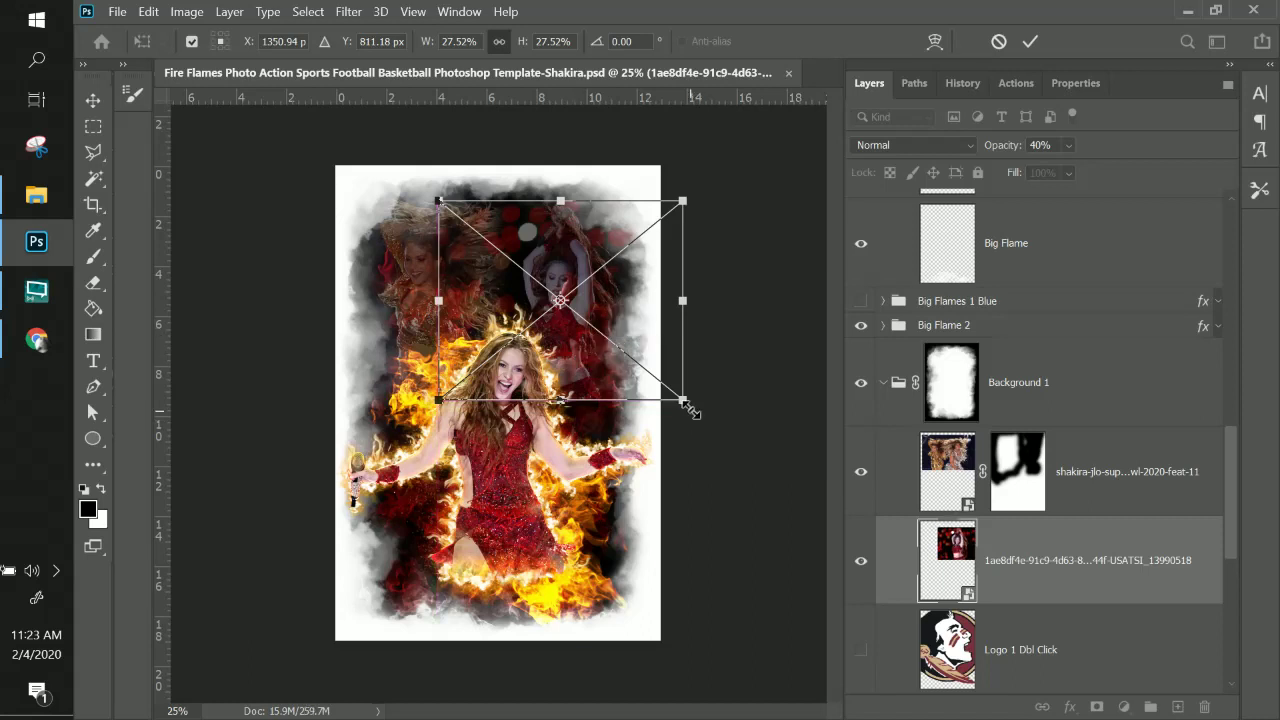
{"action": "left_click_drag", "start_coordinate": [690, 410], "coordinate": [705, 428]}
{"action": "left_click_drag", "start_coordinate": [600, 405], "coordinate": [576, 388]}
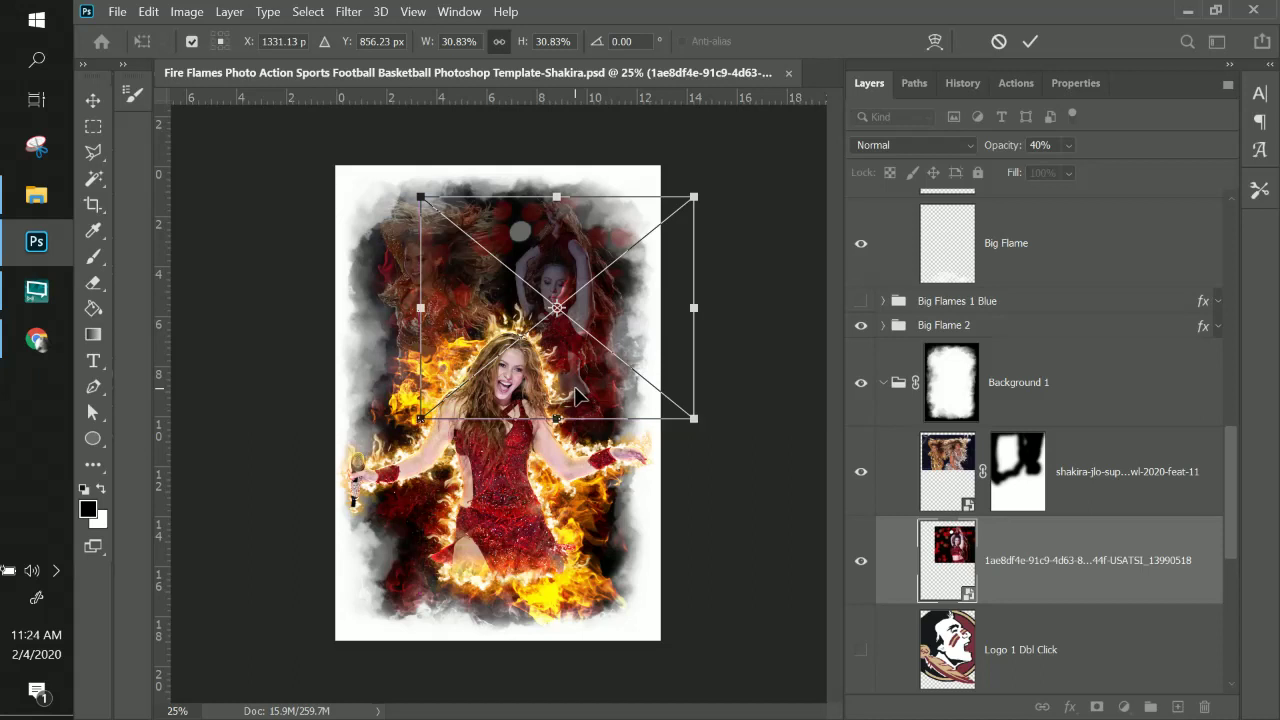
{"action": "left_click_drag", "start_coordinate": [699, 428], "coordinate": [716, 453]}
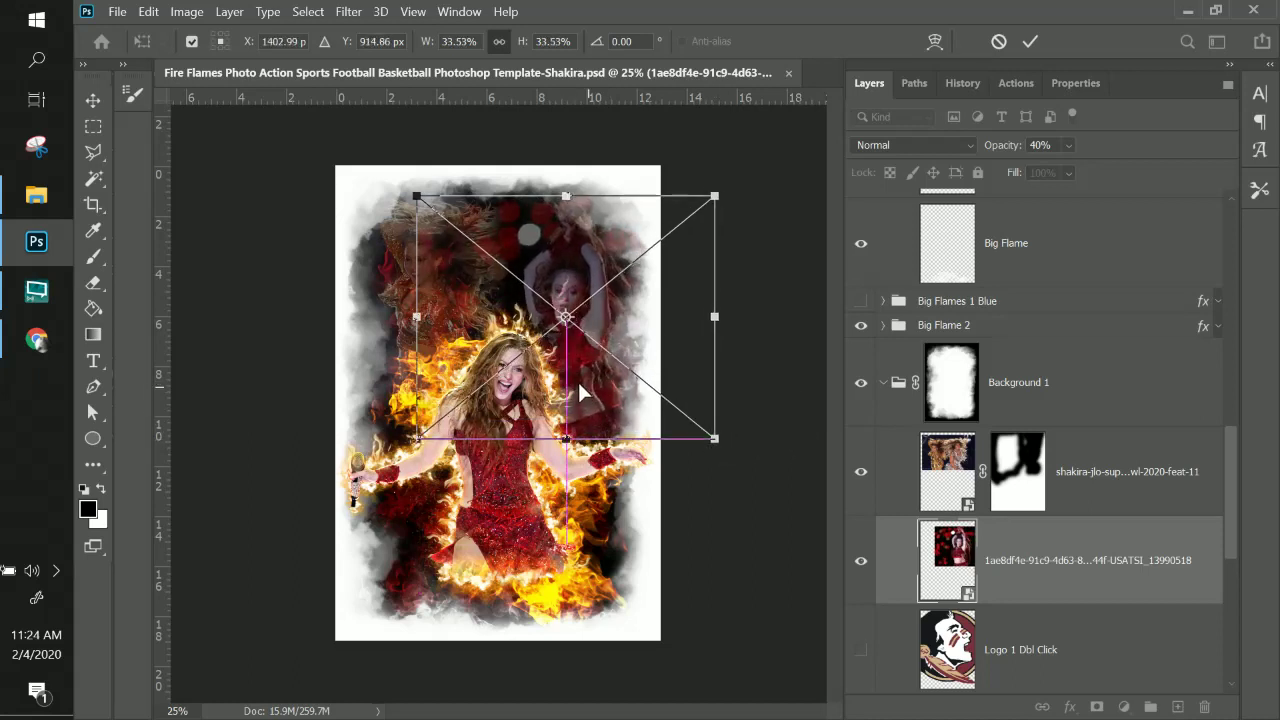
{"action": "left_click_drag", "start_coordinate": [578, 382], "coordinate": [566, 378]}
{"action": "key", "text": "Return"}
- Add a layer mask to the USATSI_13990518 photo and paint black over its left part where it overlaps the other photo
{"action": "key", "text": "b"}
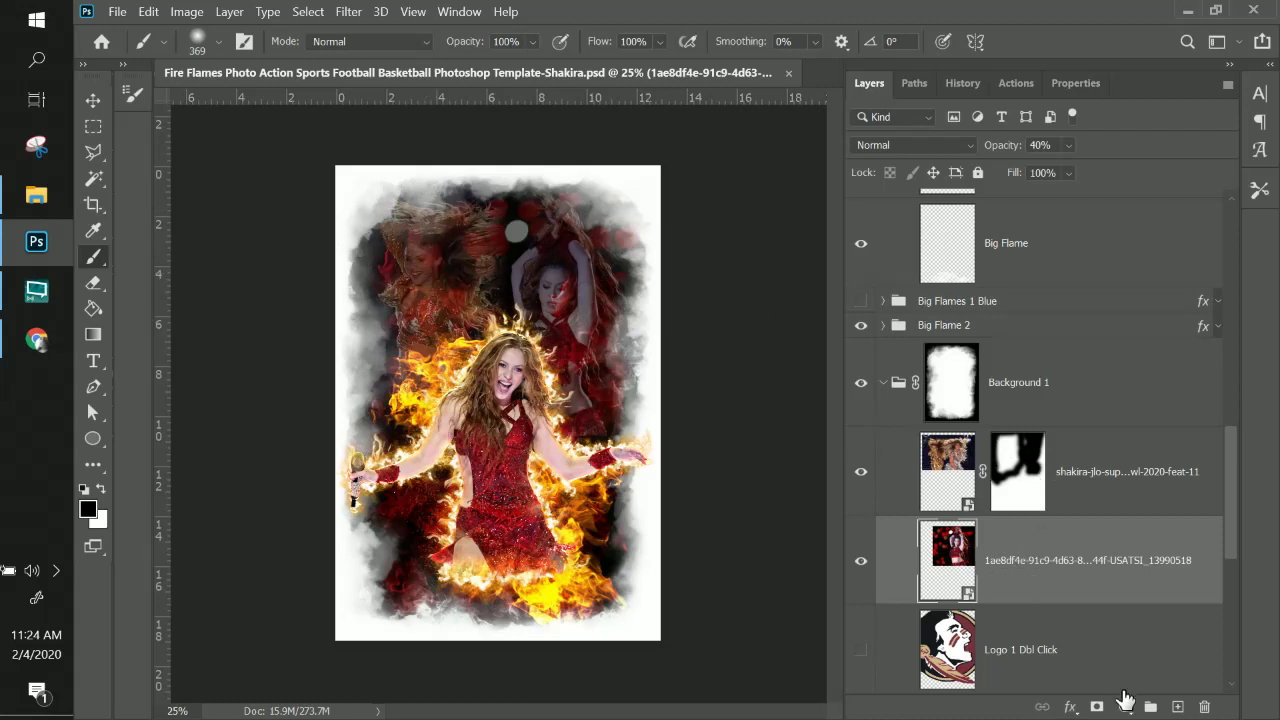
{"action": "left_click", "coordinate": [1097, 706]}
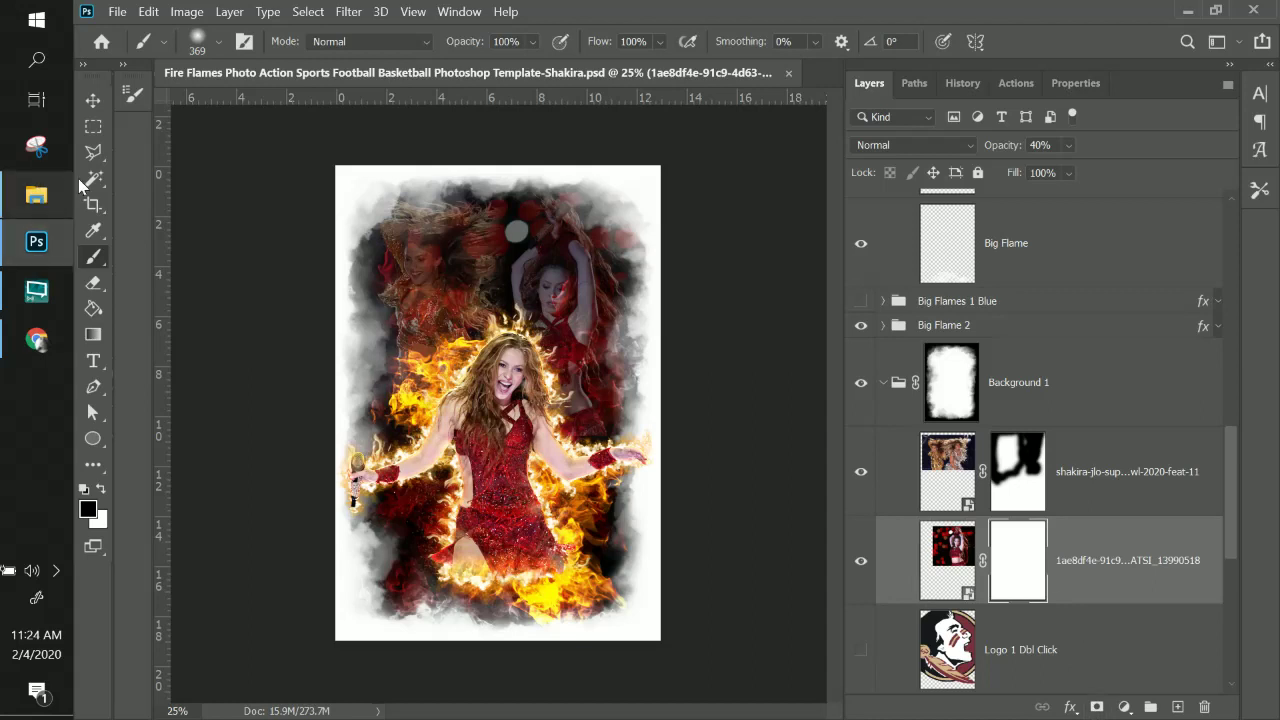
{"action": "mouse_move", "coordinate": [445, 163]}
{"action": "left_mouse_down"}
{"action": "mouse_move", "coordinate": [399, 205]}
{"action": "mouse_move", "coordinate": [386, 272]}
{"action": "mouse_move", "coordinate": [421, 176]}
{"action": "left_mouse_up"}
{"action": "mouse_move", "coordinate": [405, 320]}
{"action": "left_mouse_down"}
{"action": "mouse_move", "coordinate": [434, 150]}
{"action": "mouse_move", "coordinate": [400, 259]}
{"action": "left_mouse_up"}
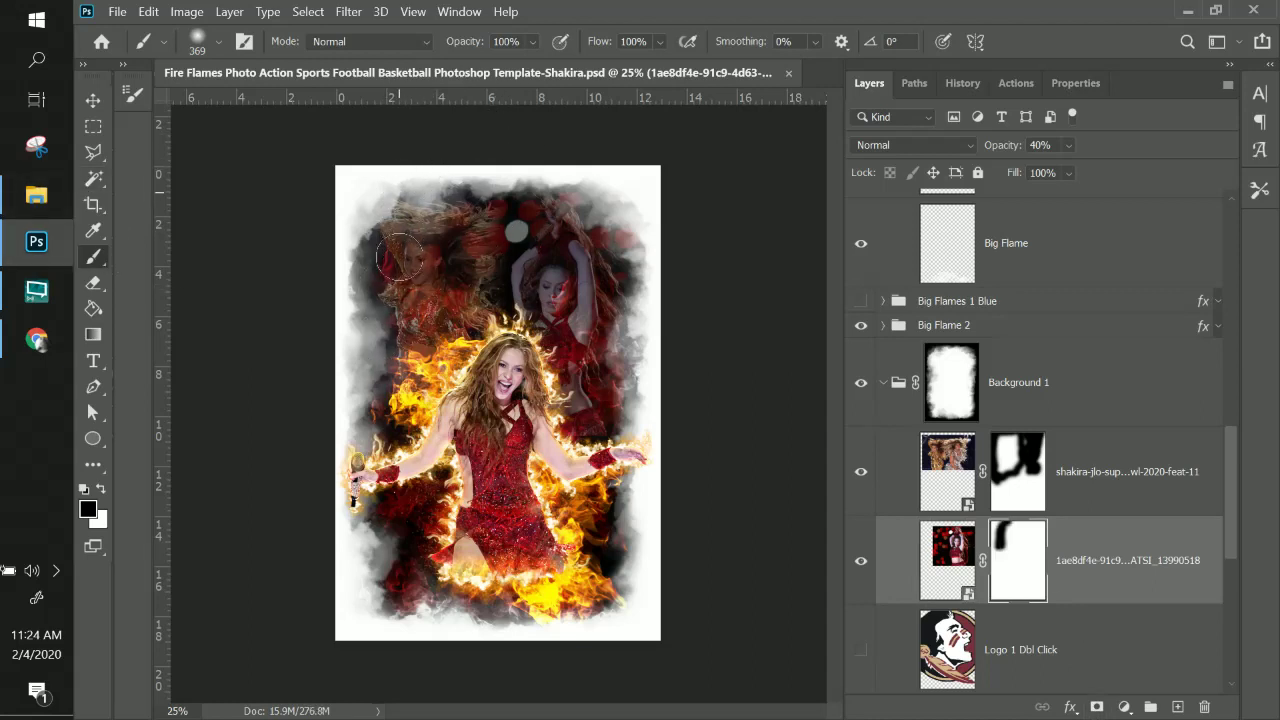
{"action": "left_click_drag", "start_coordinate": [385, 380], "coordinate": [411, 205]}
{"action": "mouse_move", "coordinate": [419, 307]}
{"action": "left_mouse_down"}
{"action": "mouse_move", "coordinate": [434, 213]}
{"action": "mouse_move", "coordinate": [471, 166]}
{"action": "mouse_move", "coordinate": [416, 270]}
{"action": "mouse_move", "coordinate": [404, 333]}
{"action": "mouse_move", "coordinate": [428, 242]}
{"action": "left_mouse_up"}
{"action": "mouse_move", "coordinate": [372, 340]}
{"action": "left_mouse_down"}
{"action": "mouse_move", "coordinate": [376, 230]}
{"action": "mouse_move", "coordinate": [375, 390]}
{"action": "mouse_move", "coordinate": [418, 183]}
{"action": "mouse_move", "coordinate": [443, 143]}
{"action": "left_mouse_up"}
{"action": "mouse_move", "coordinate": [369, 218]}
{"action": "left_mouse_down"}
{"action": "mouse_move", "coordinate": [422, 279]}
{"action": "mouse_move", "coordinate": [416, 336]}
{"action": "mouse_move", "coordinate": [435, 248]}
{"action": "mouse_move", "coordinate": [406, 270]}
{"action": "mouse_move", "coordinate": [400, 420]}
{"action": "left_mouse_up"}
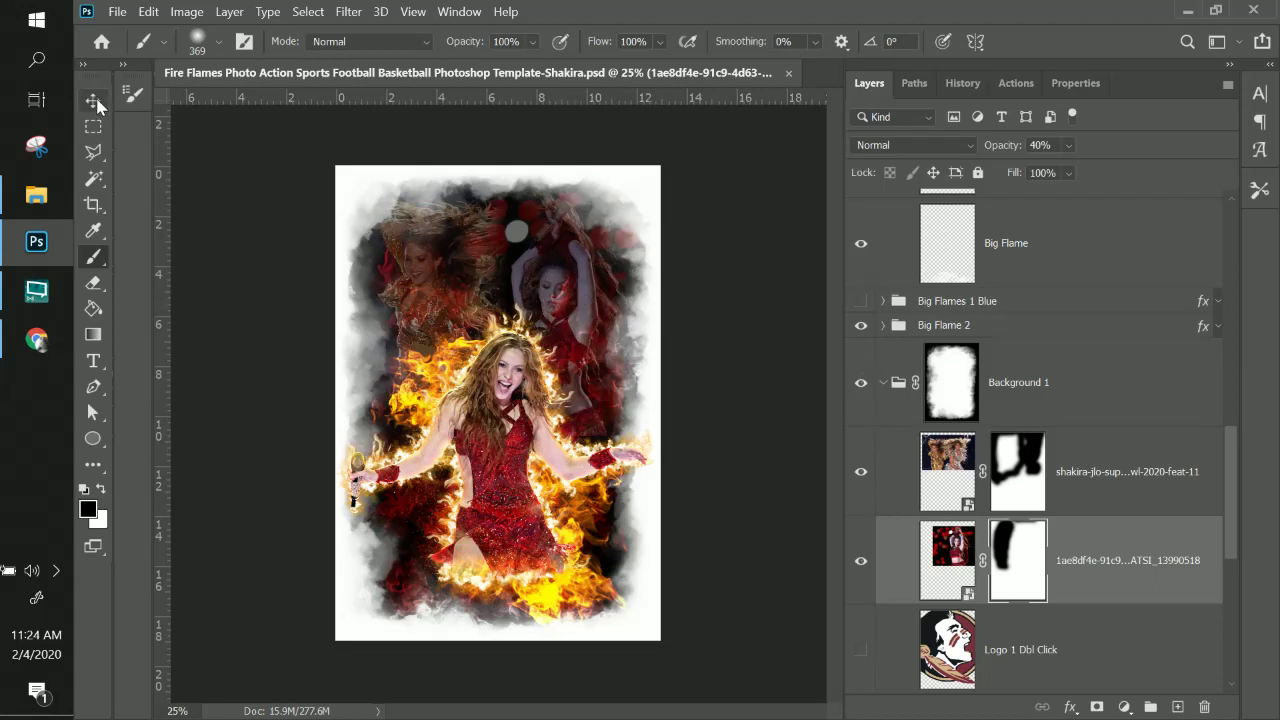
- Set the opacity of the USATSI_13990518 photo layer to 35%
{"action": "left_click", "coordinate": [90, 100]}
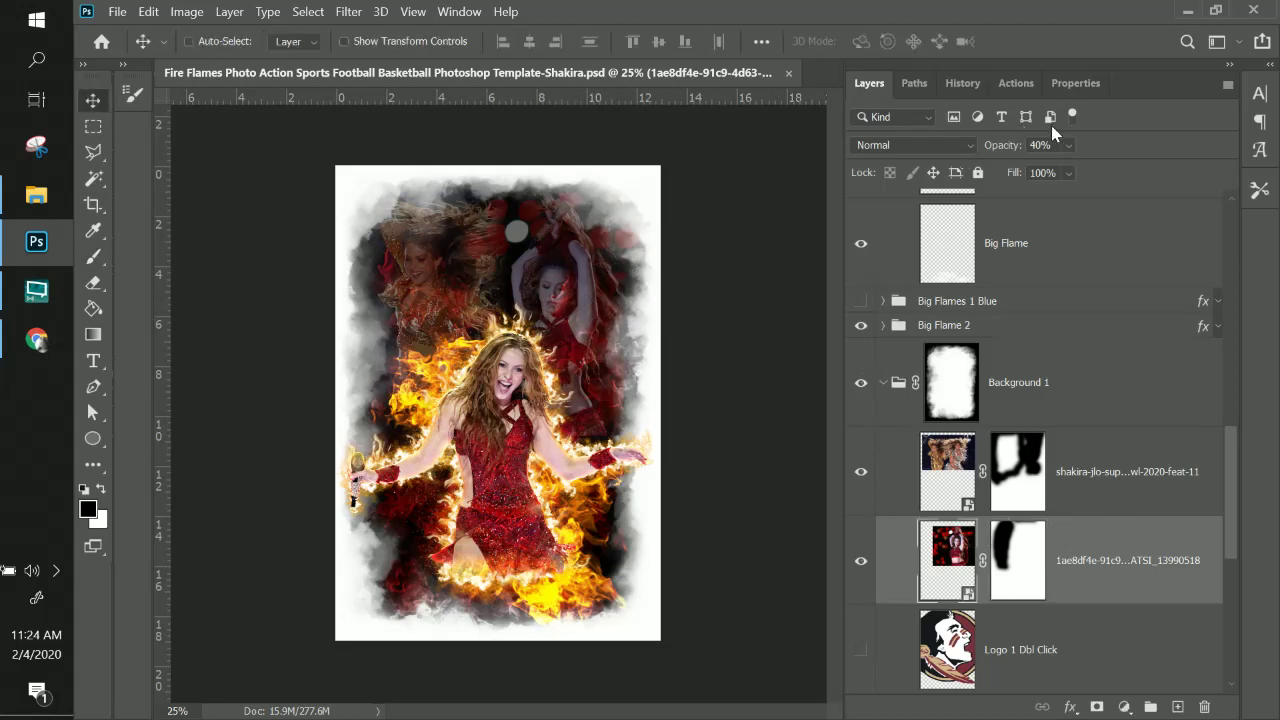
{"action": "left_click_drag", "start_coordinate": [1094, 173], "coordinate": [1094, 172]}
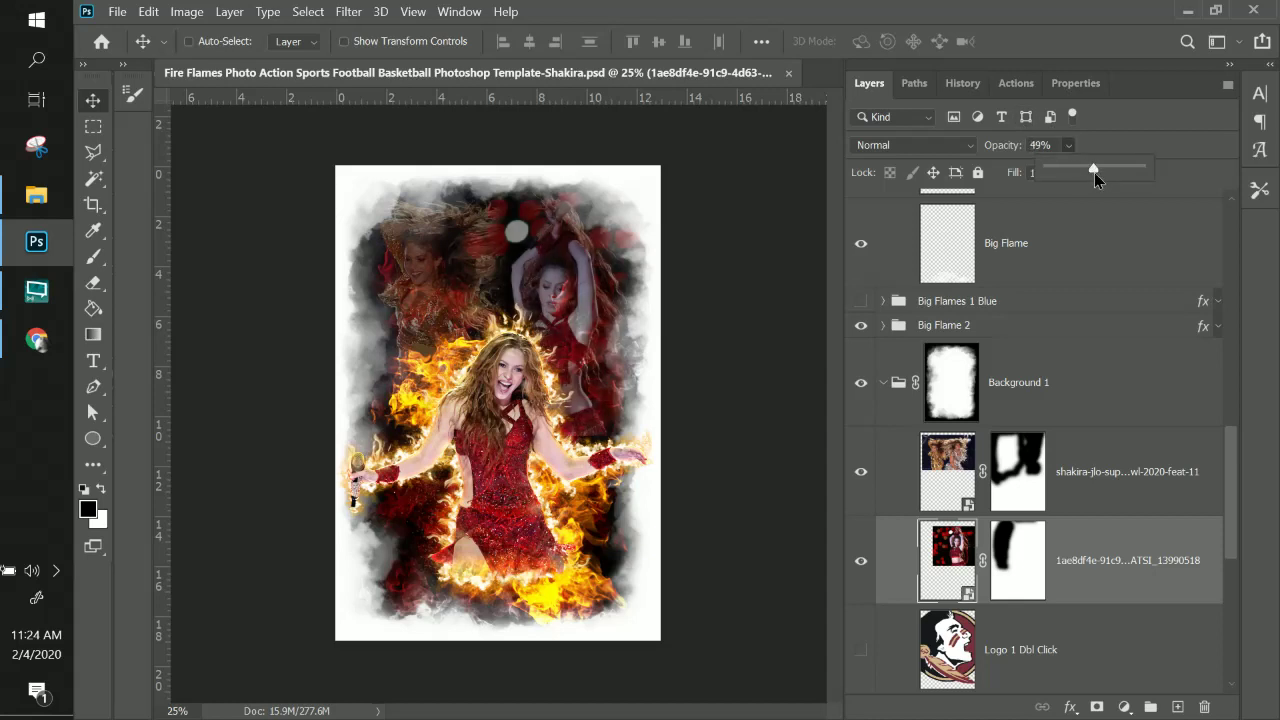
{"action": "left_click", "coordinate": [92, 104]}
{"action": "left_click", "coordinate": [1068, 167]}
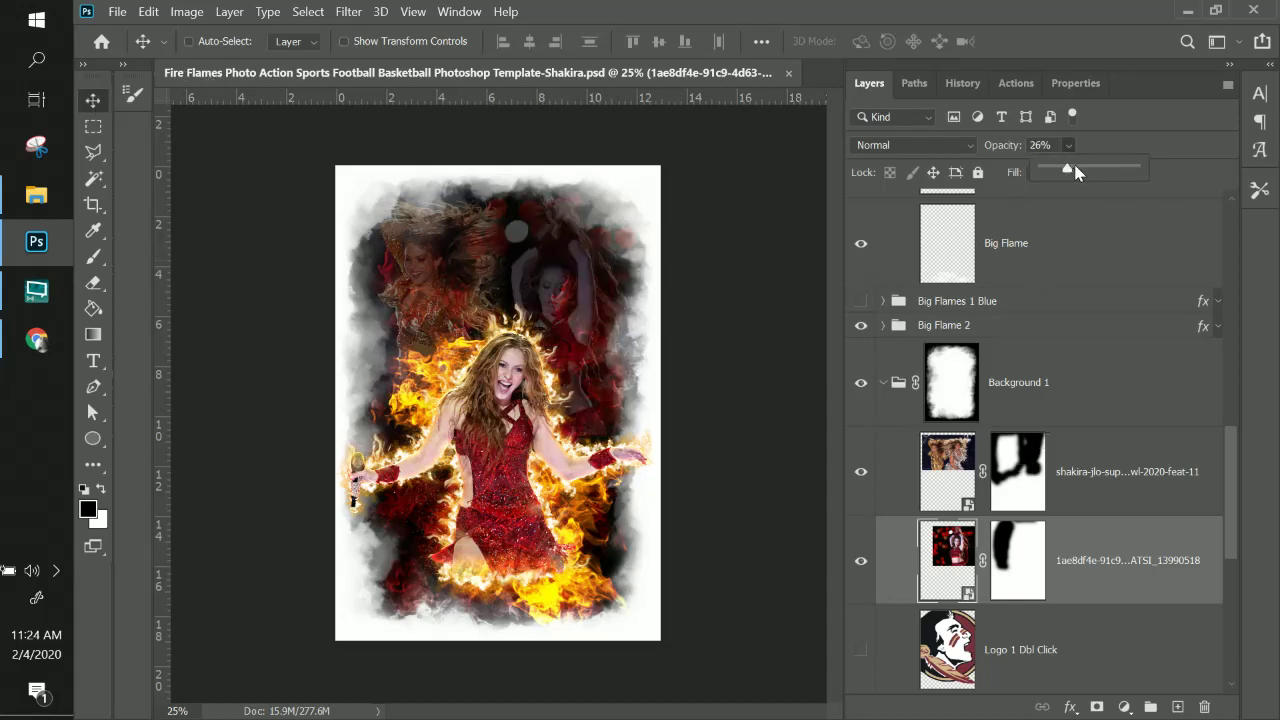
{"action": "left_click_drag", "start_coordinate": [1076, 172], "coordinate": [1078, 172]}
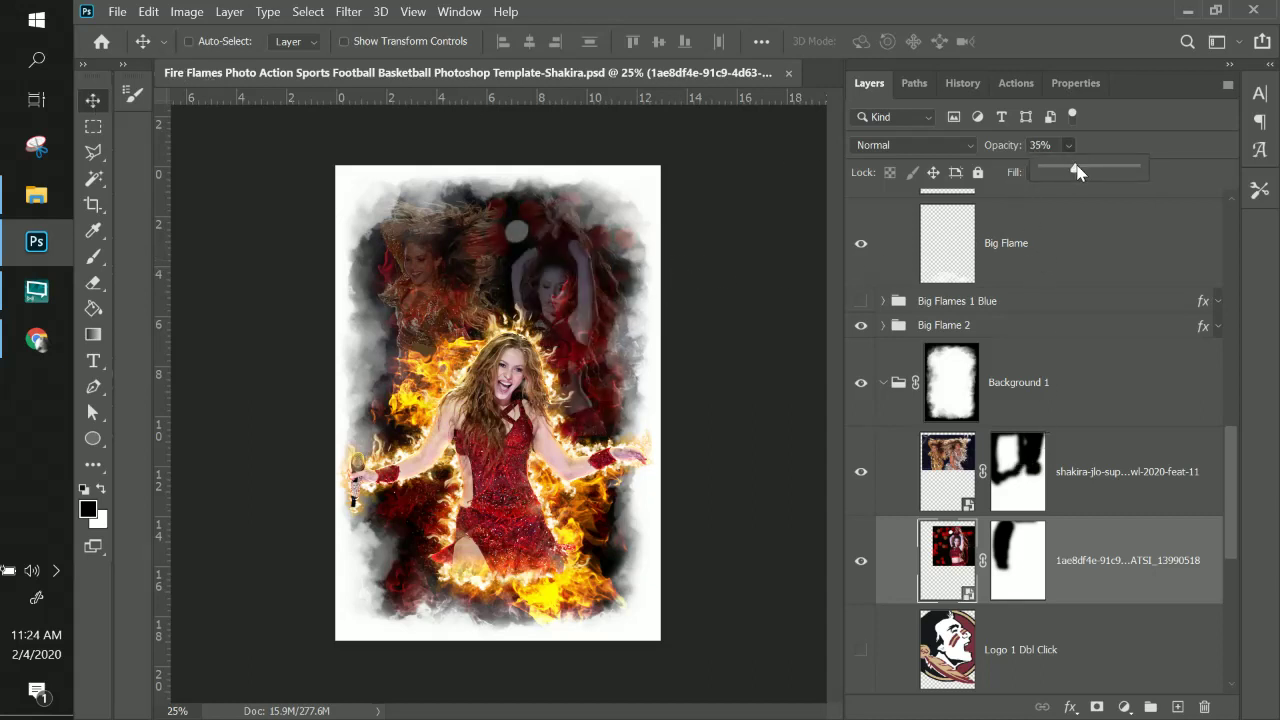
- Move the Big Flame copy 6 layer slightly down and the Big Flame copy layer down and outward, clear of the background faces
{"action": "right_click", "coordinate": [566, 289]}
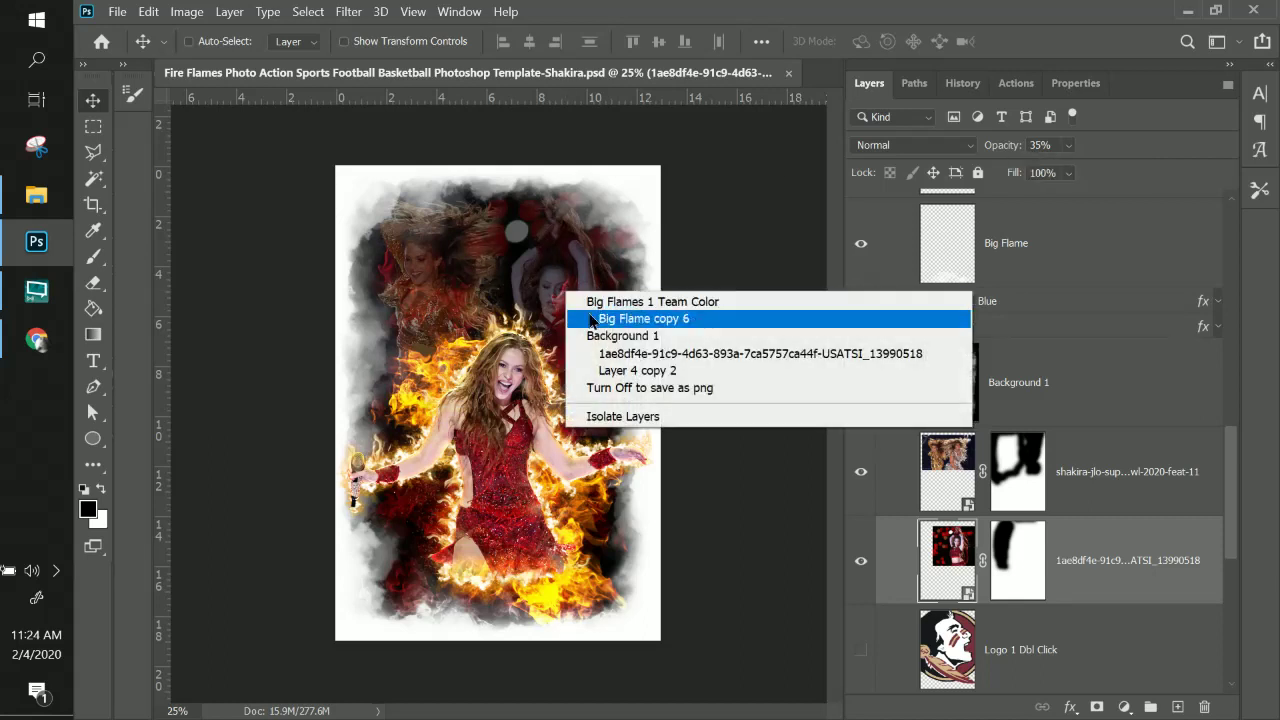
{"action": "left_click", "coordinate": [591, 318]}
{"action": "left_click_drag", "start_coordinate": [554, 300], "coordinate": [555, 332]}
{"action": "right_click", "coordinate": [394, 284]}
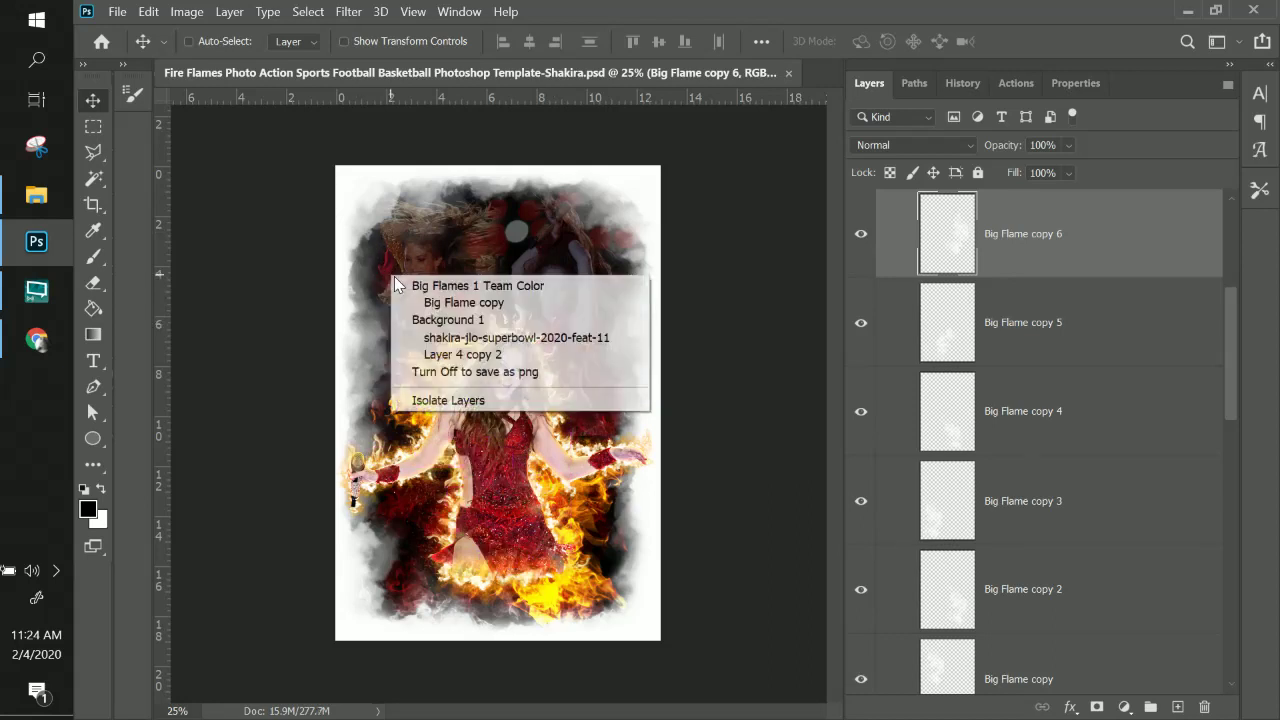
{"action": "left_click", "coordinate": [400, 302]}
{"action": "left_click_drag", "start_coordinate": [400, 298], "coordinate": [374, 321]}
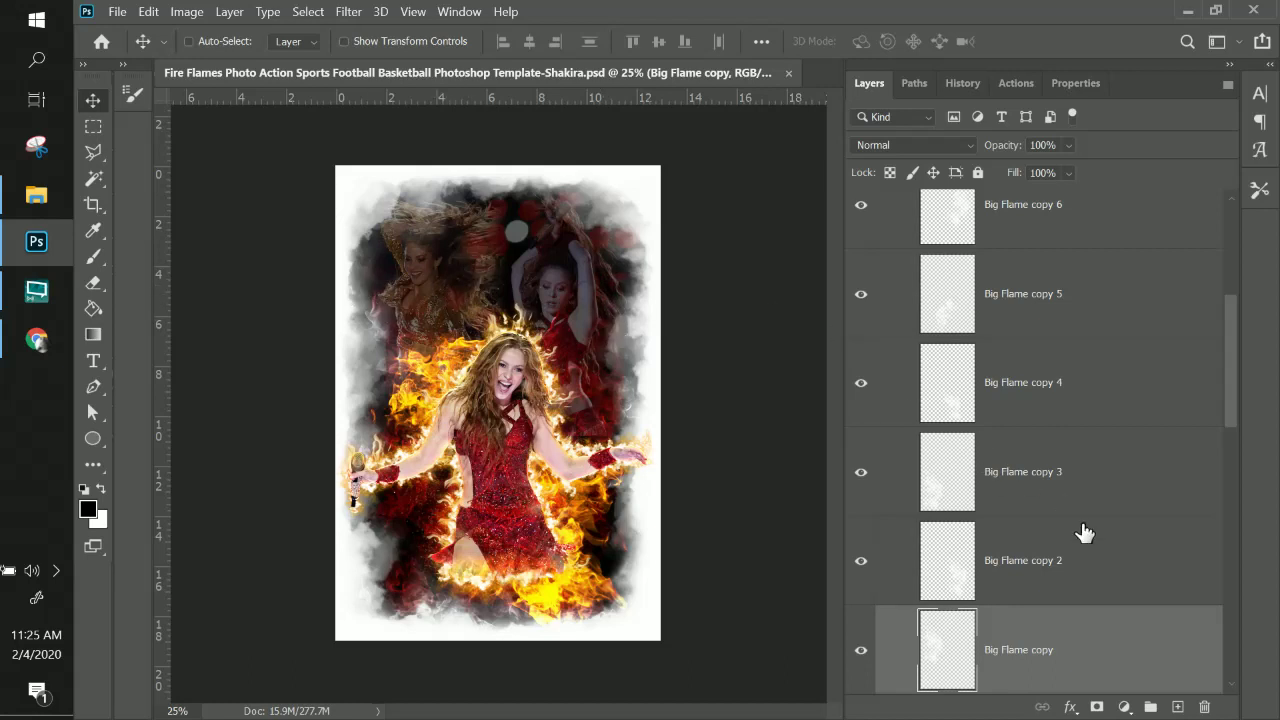
- Add a Black & White adjustment layer at the top of the Background 1 group, clipped to the layer below
{"action": "scroll", "coordinate": [1085, 532], "scroll_direction": "down", "scroll_amount": 5}
{"action": "left_click", "coordinate": [1112, 476]}
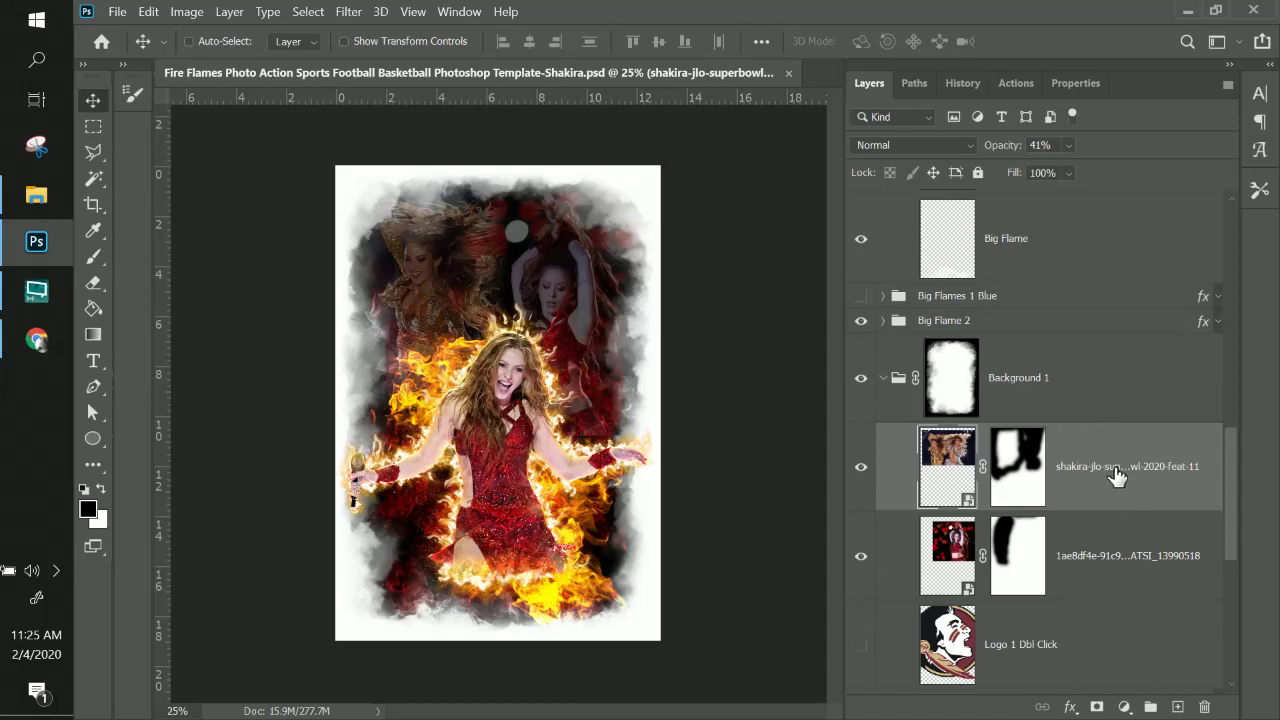
{"action": "left_click", "coordinate": [1087, 401]}
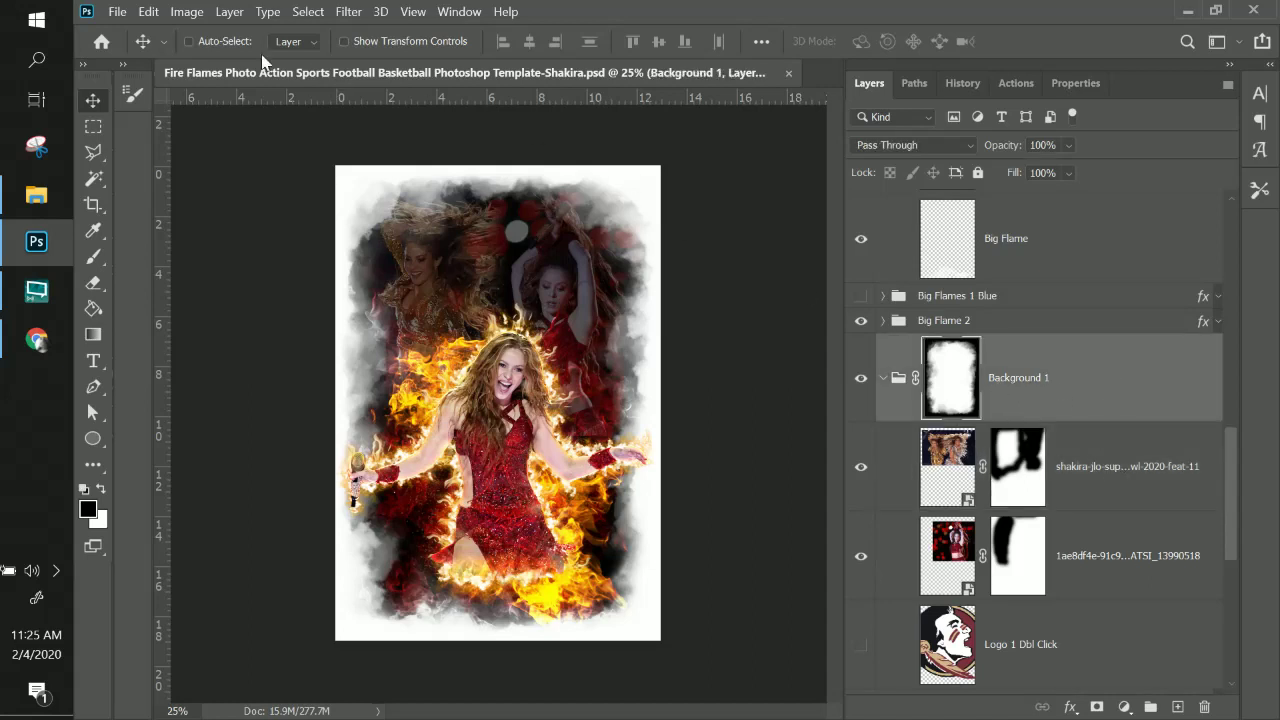
{"action": "left_click", "coordinate": [229, 14]}
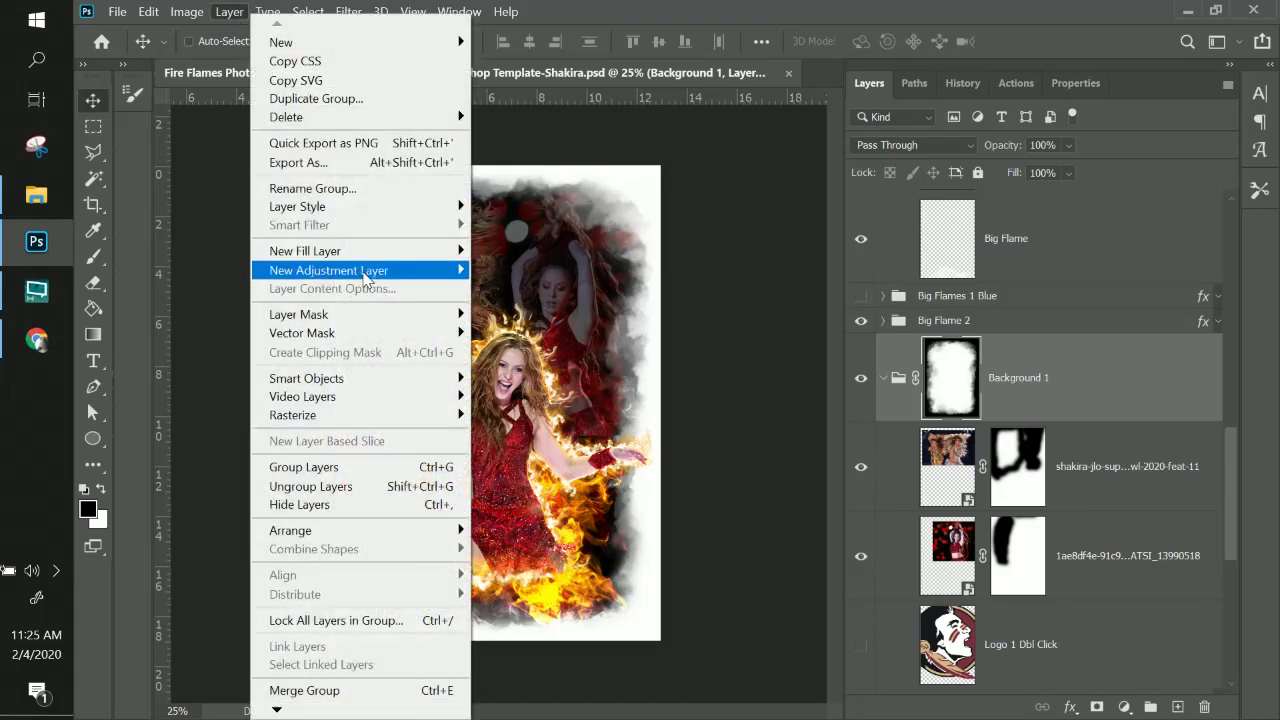
{"action": "mouse_move", "coordinate": [440, 270]}
{"action": "left_click", "coordinate": [525, 408]}
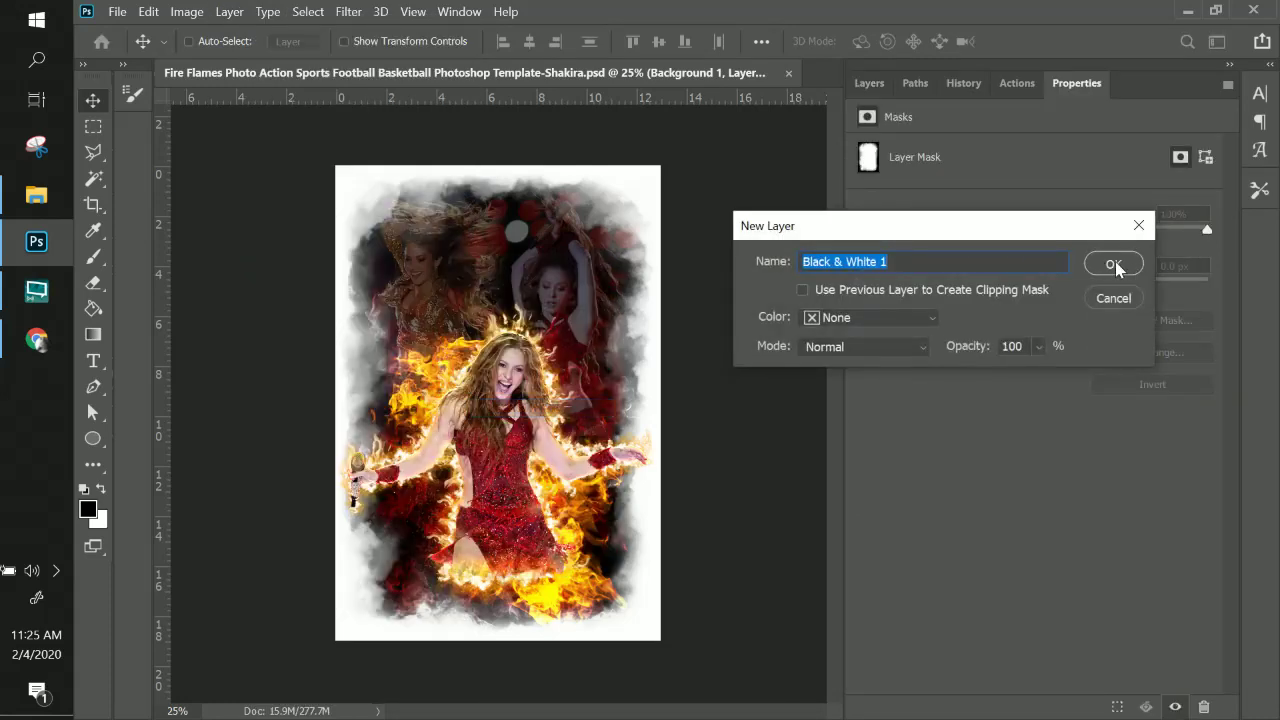
{"action": "left_click", "coordinate": [802, 291]}
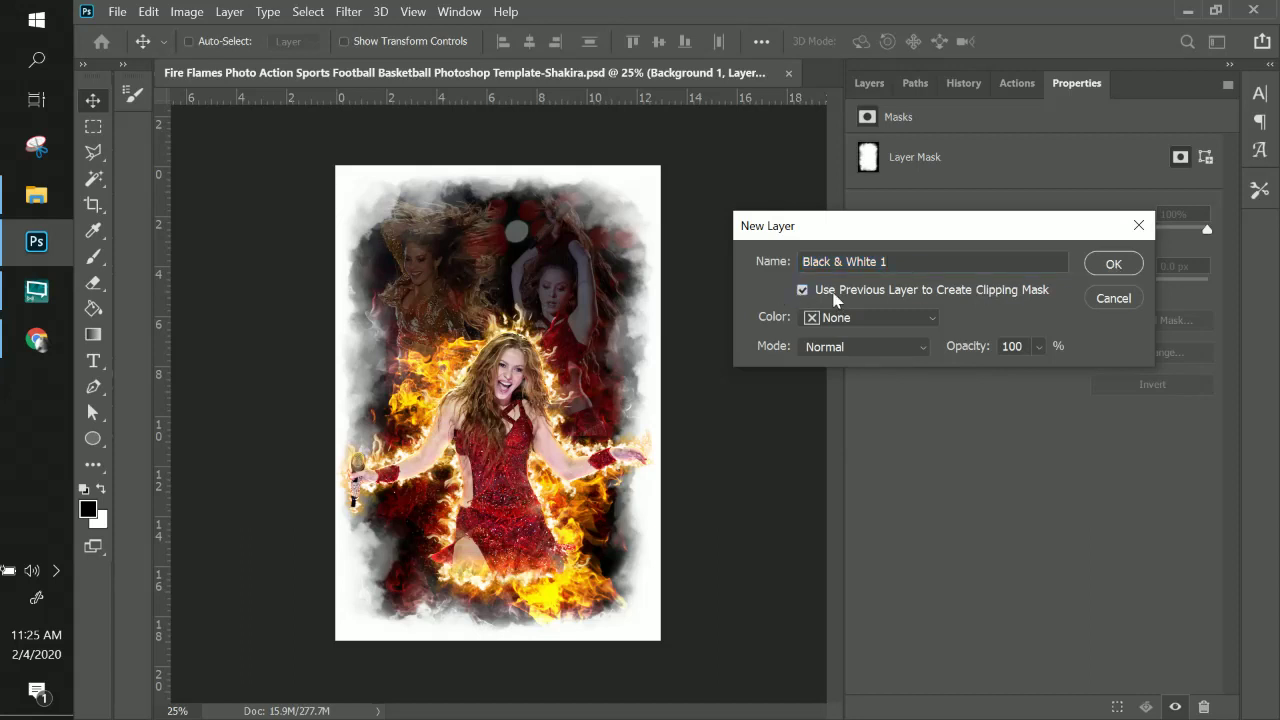
{"action": "left_click", "coordinate": [1113, 264]}
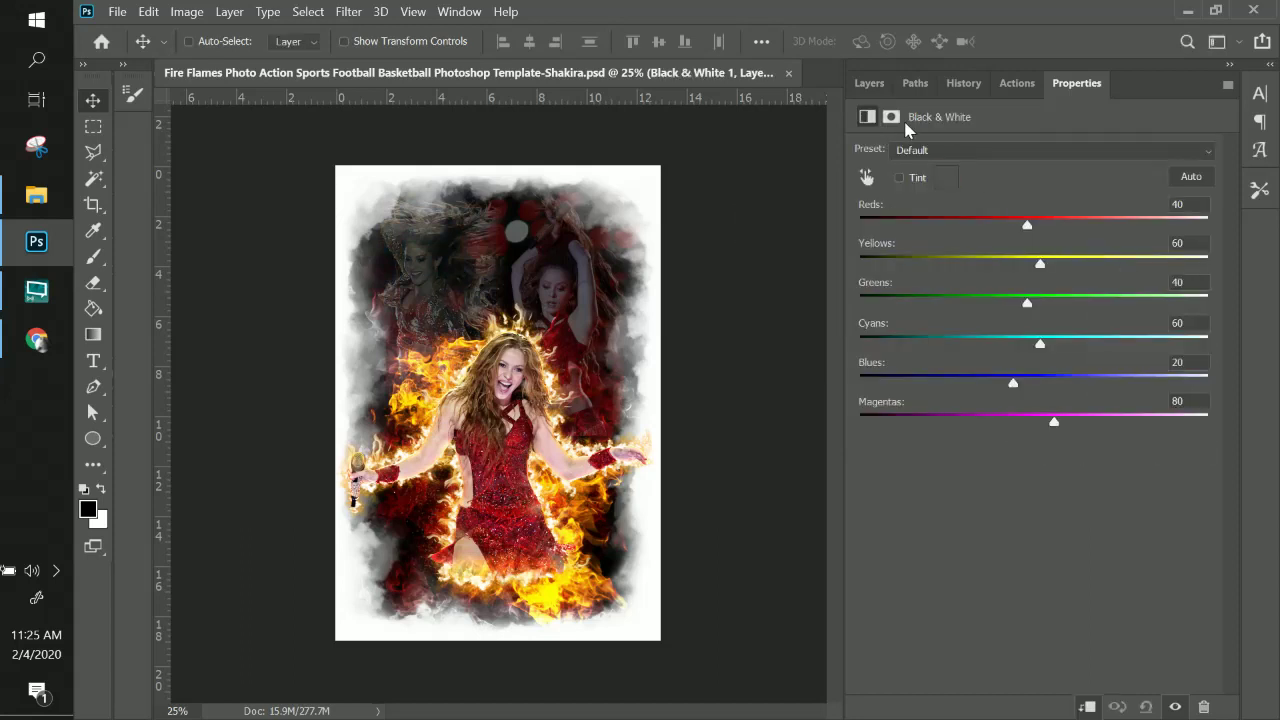
{"action": "left_click", "coordinate": [869, 83]}
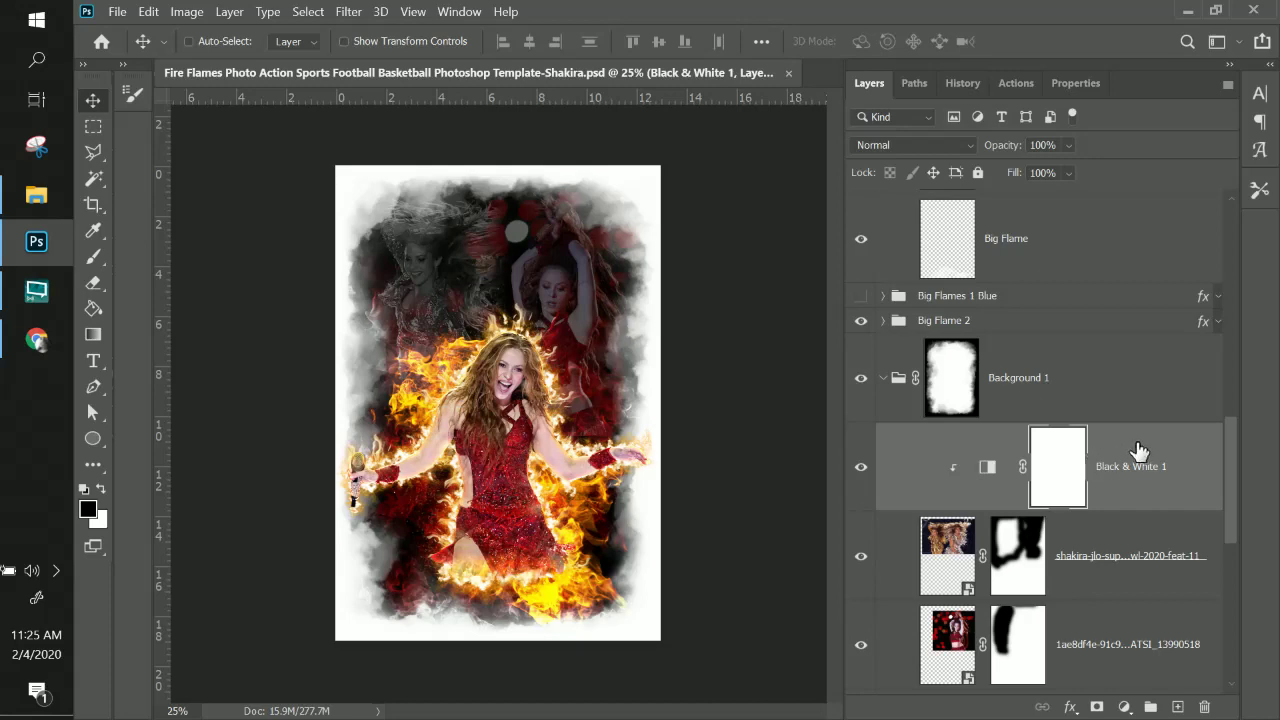
- Move the Black & White 1 adjustment above the Background 1 group and clip it to the group
{"action": "left_click_drag", "start_coordinate": [1120, 443], "coordinate": [1055, 352]}
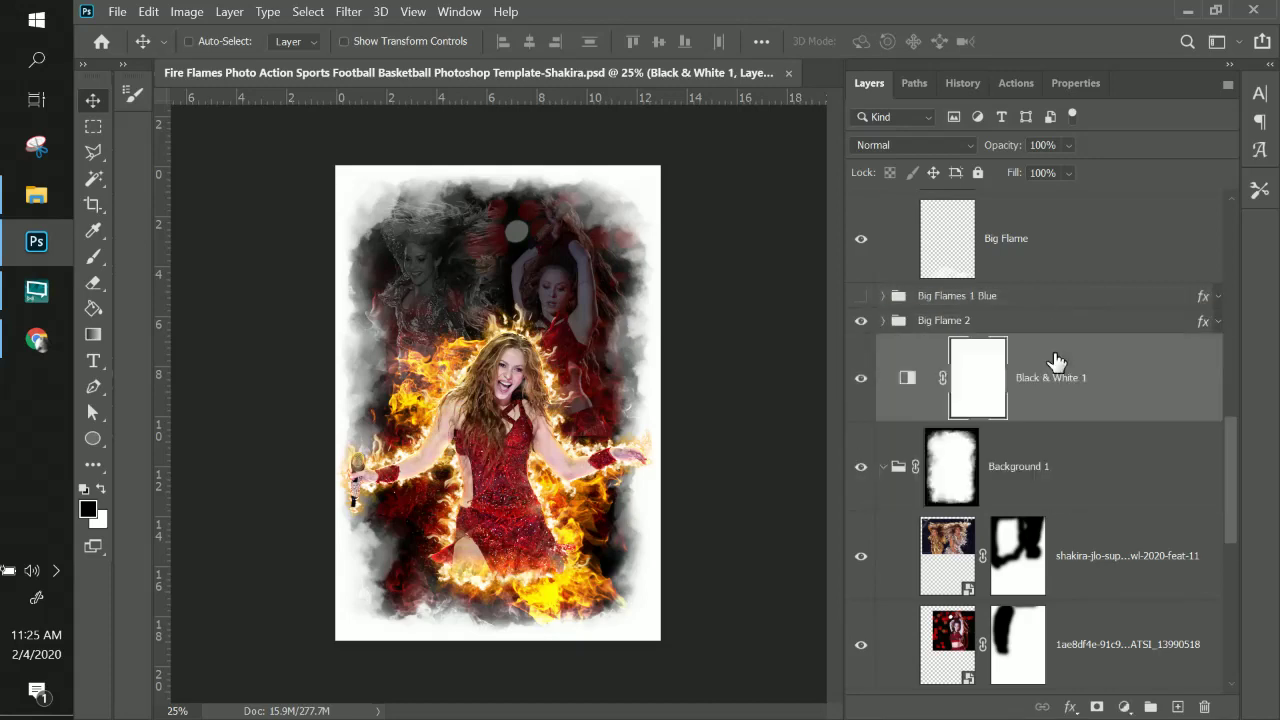
{"action": "right_click", "coordinate": [1120, 393]}
{"action": "left_click", "coordinate": [976, 400]}
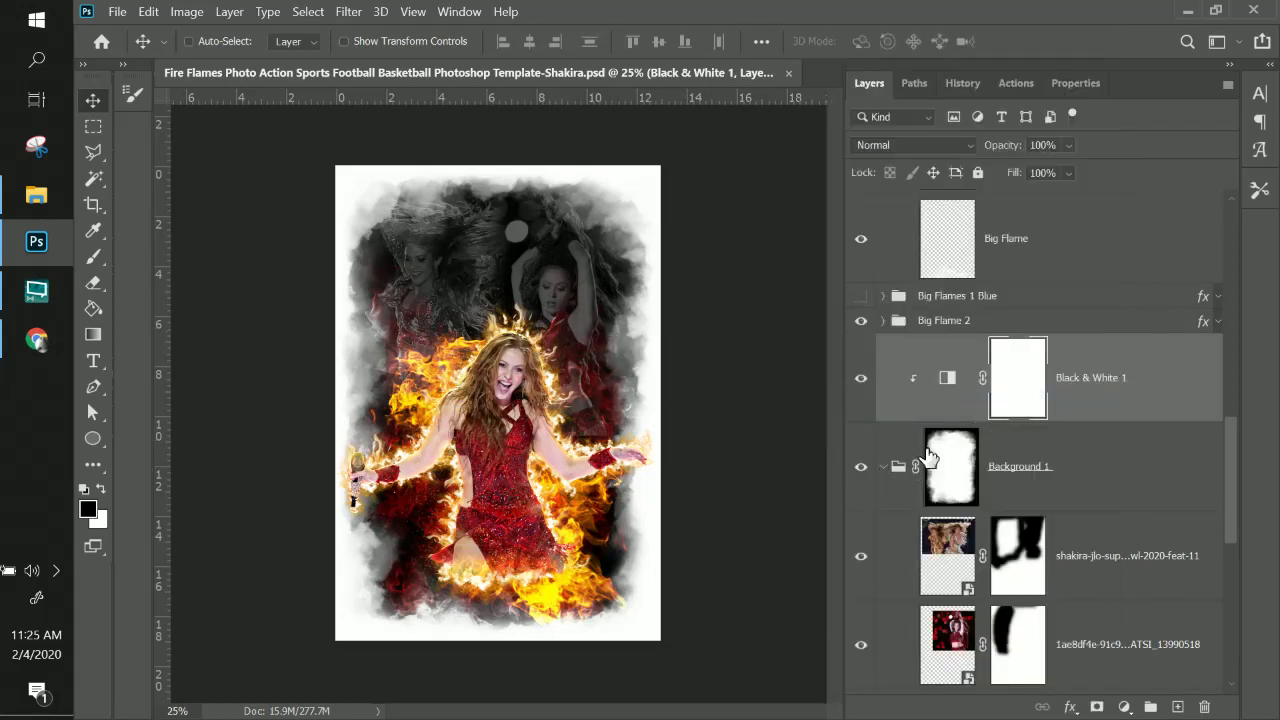
{"action": "scroll", "coordinate": [1003, 470], "scroll_direction": "down", "scroll_amount": 5}
{"action": "scroll", "coordinate": [1005, 481], "scroll_direction": "down", "scroll_amount": 4}
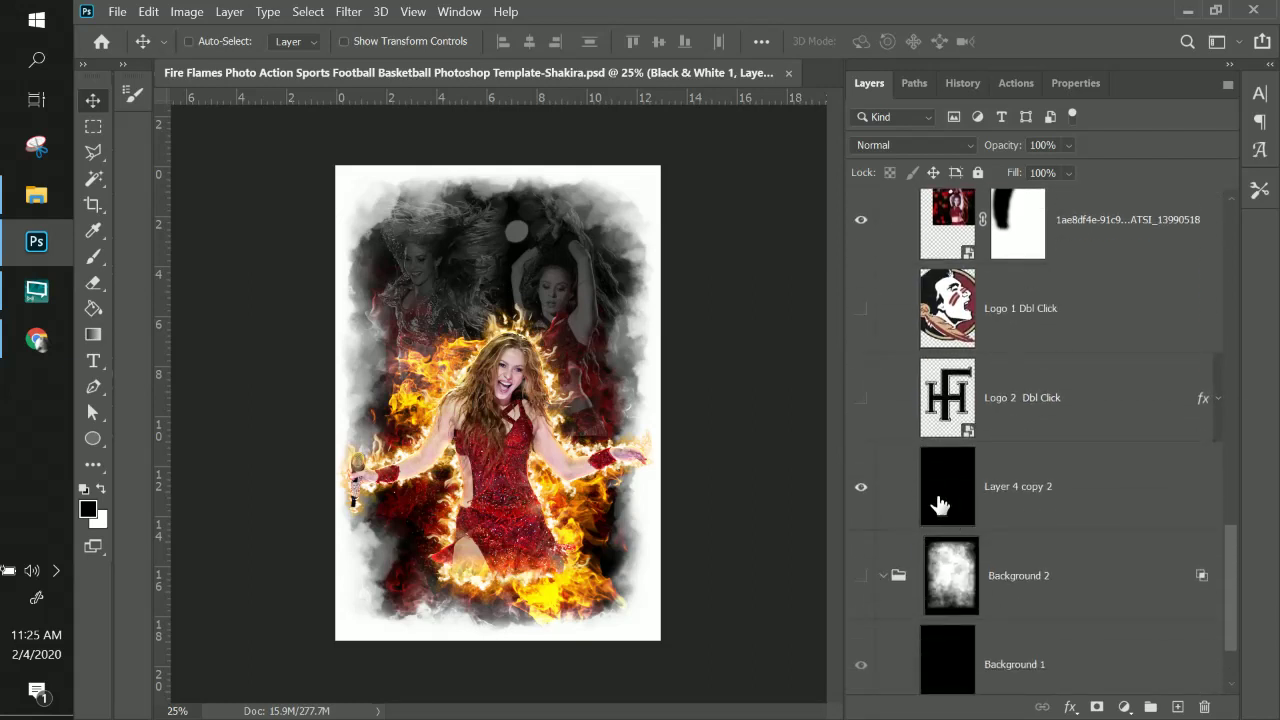
{"action": "left_click", "coordinate": [970, 566]}
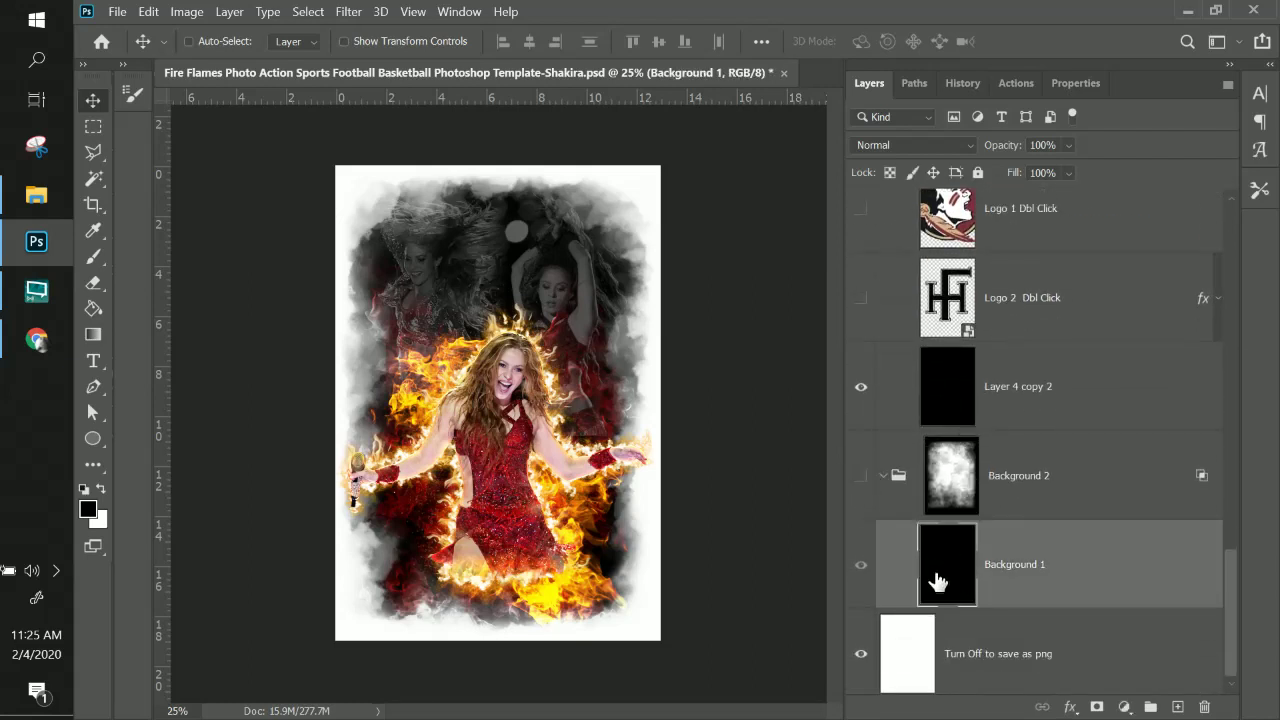
{"action": "left_click", "coordinate": [1072, 707]}
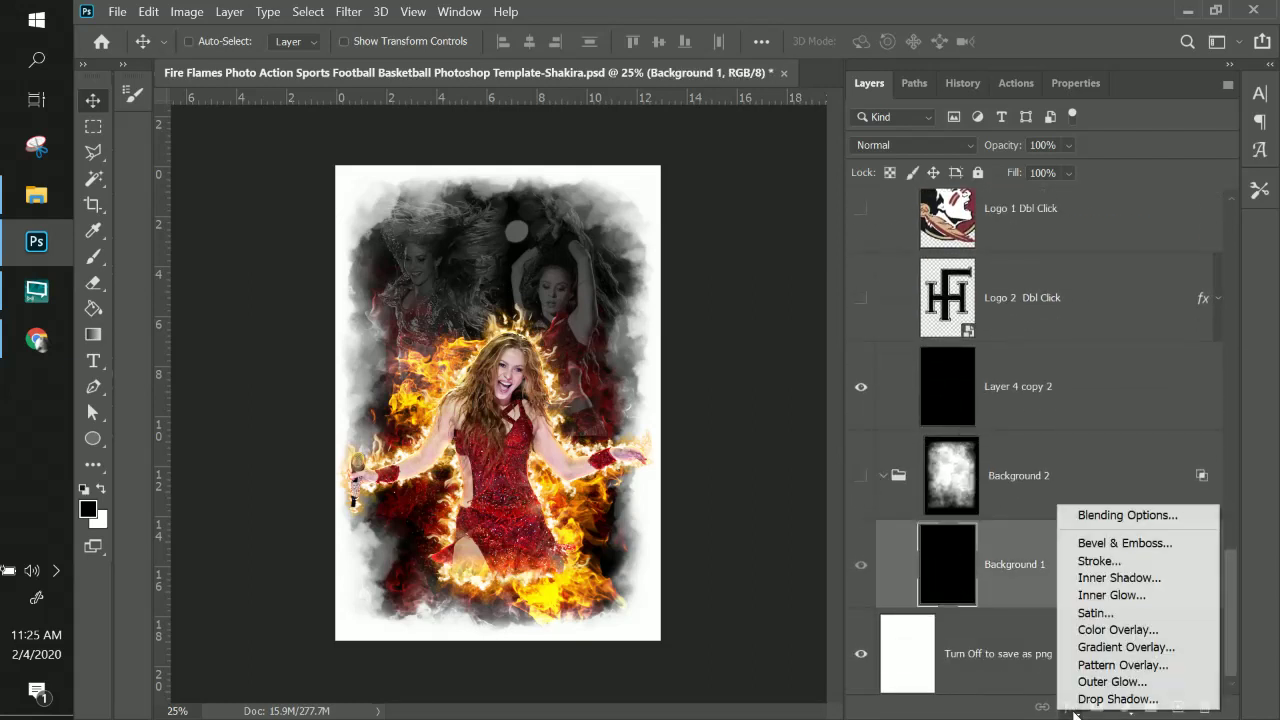
{"action": "left_click", "coordinate": [1108, 630]}
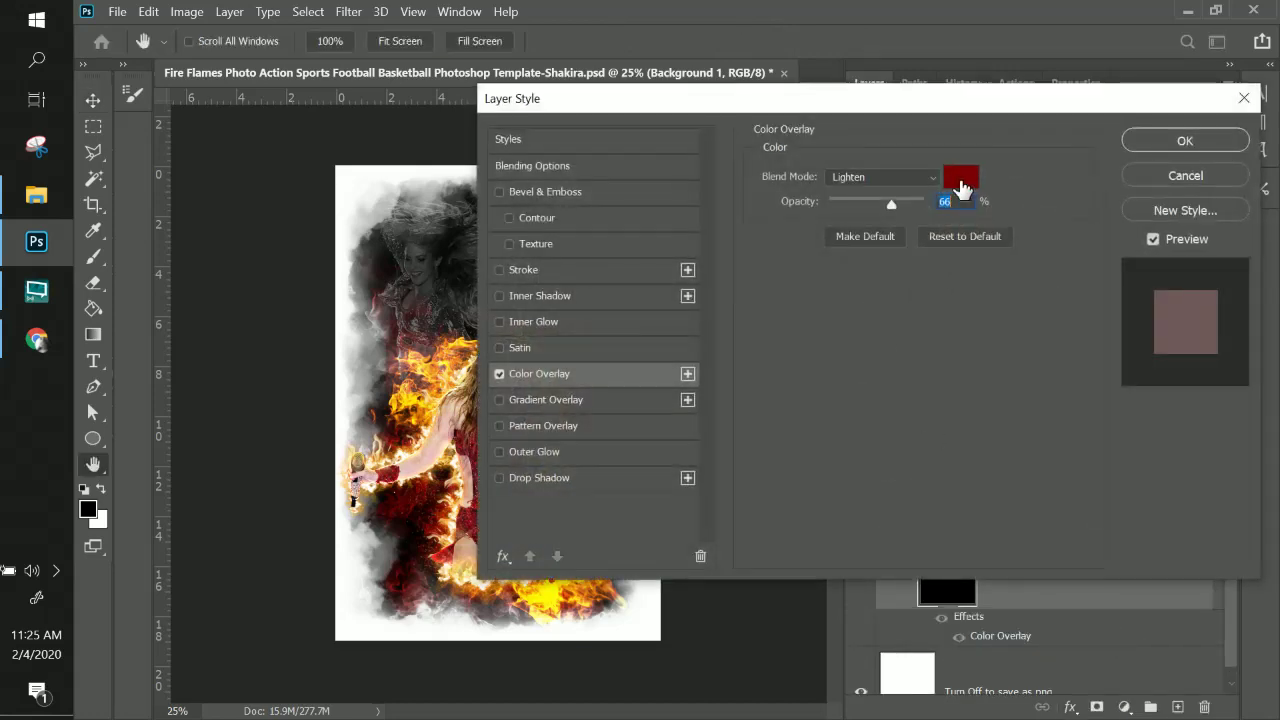
{"action": "left_click", "coordinate": [893, 178]}
{"action": "left_click", "coordinate": [884, 184]}
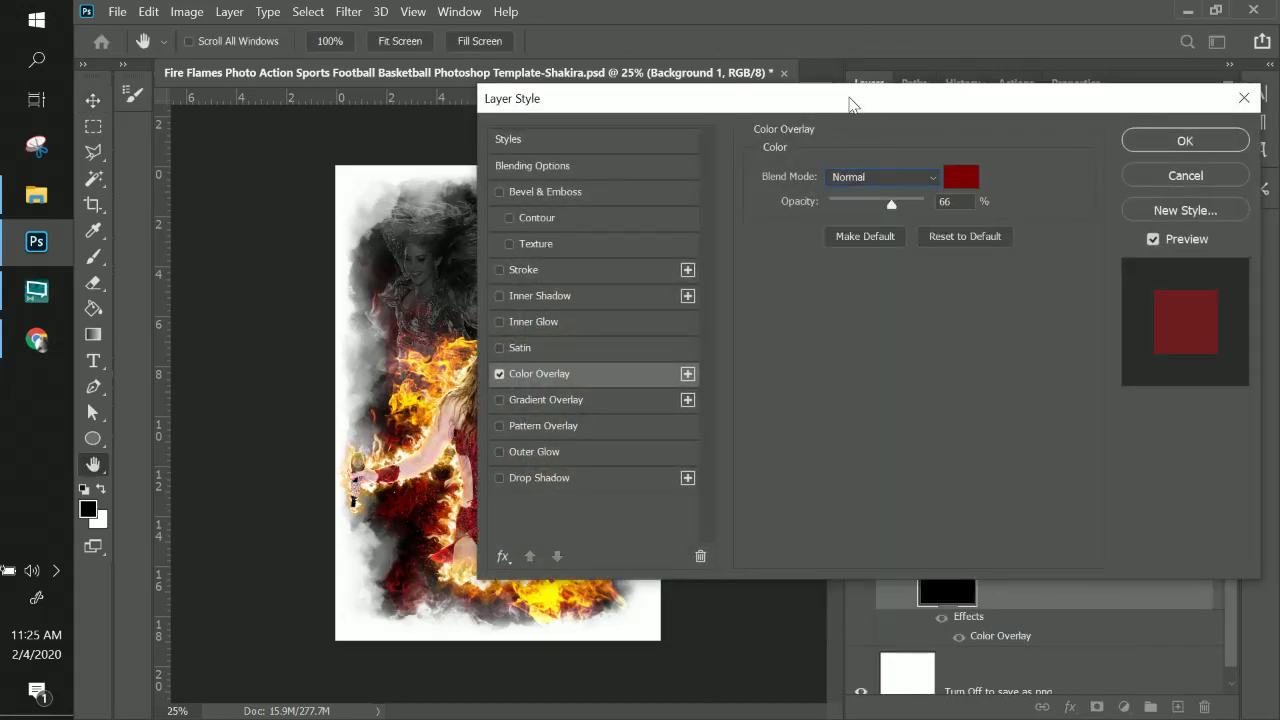
{"action": "left_click_drag", "start_coordinate": [853, 100], "coordinate": [1080, 108]}
{"action": "left_click", "coordinate": [1170, 166]}
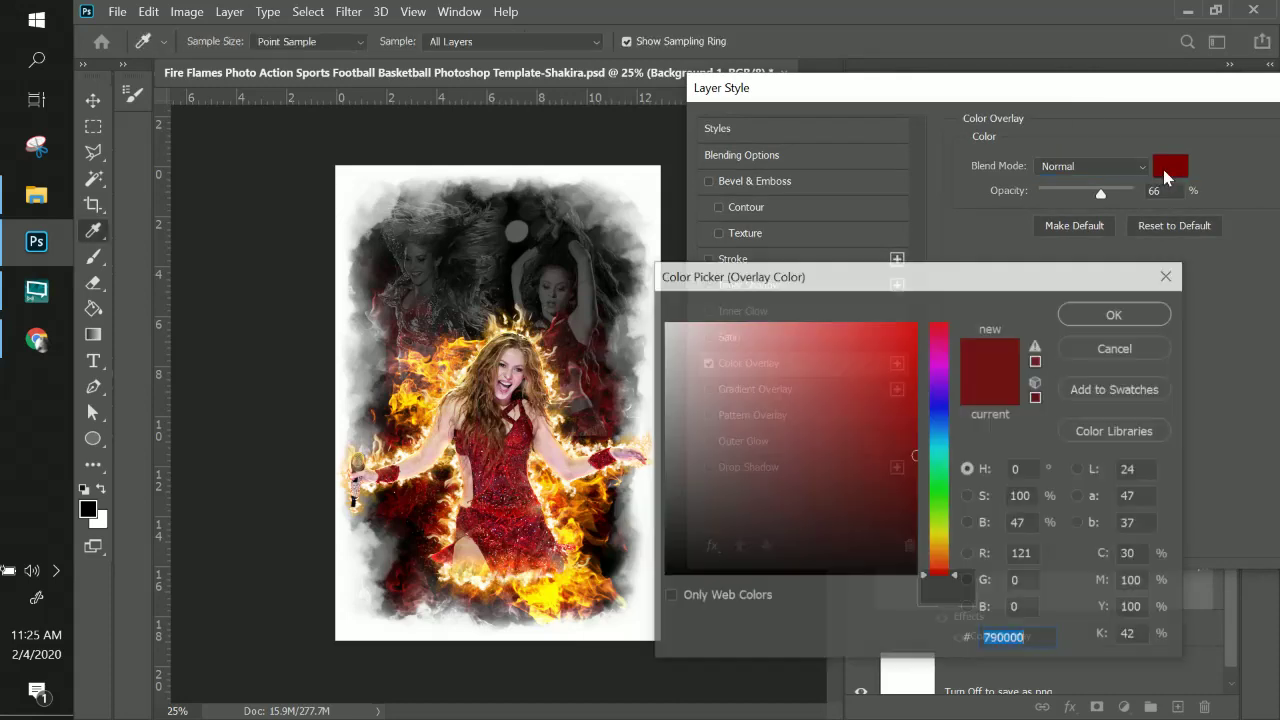
{"action": "left_click", "coordinate": [1116, 315]}
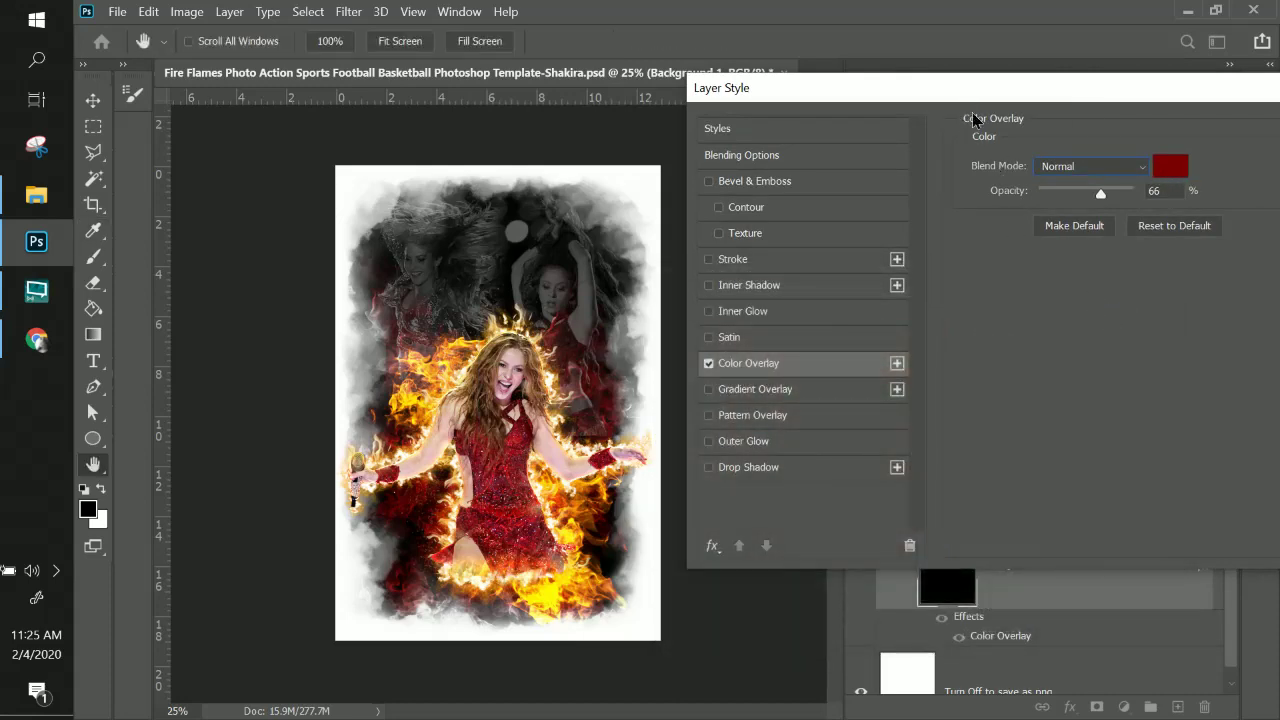
{"action": "left_click_drag", "start_coordinate": [964, 97], "coordinate": [640, 177]}
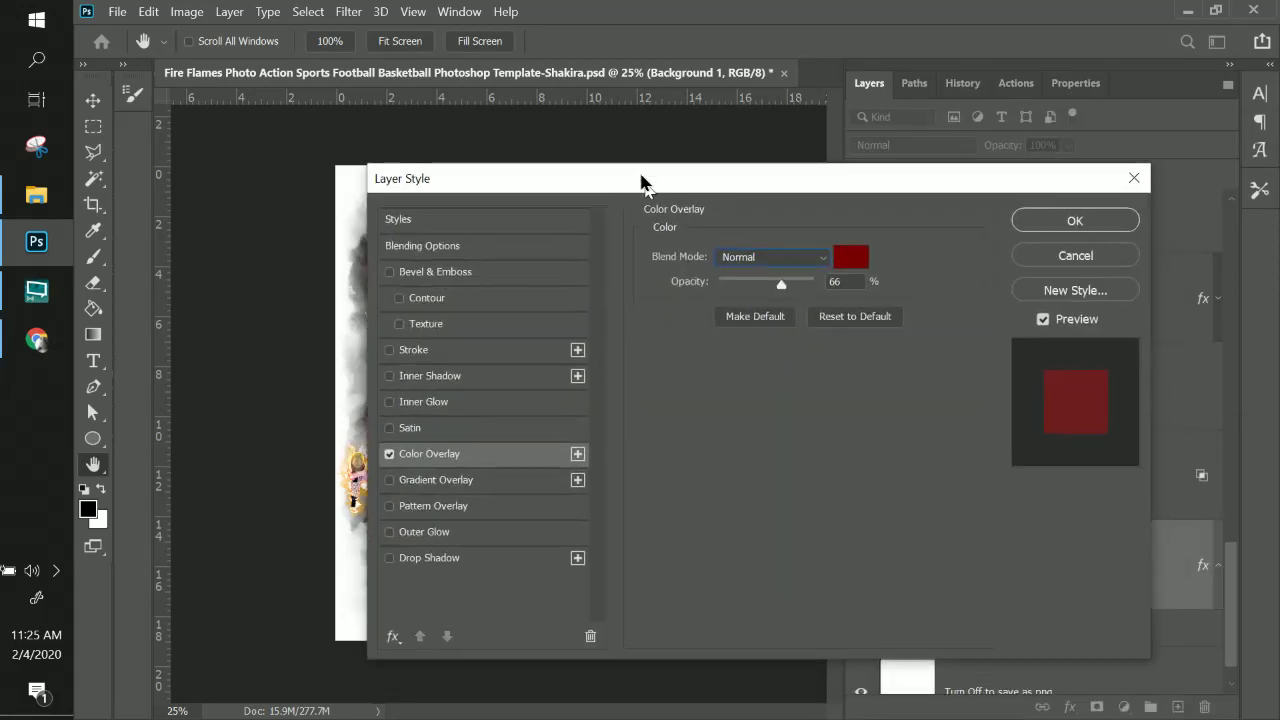
{"action": "left_click", "coordinate": [1046, 251]}
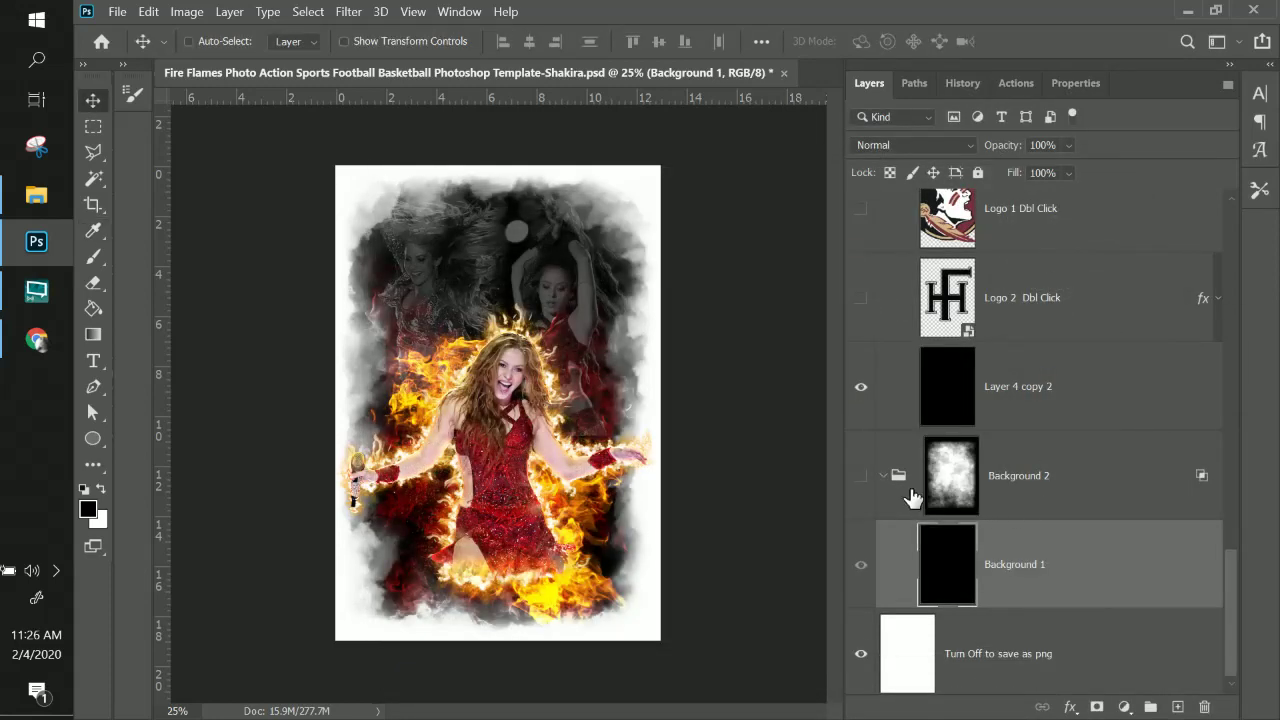
- Collapse the Background 2 group and give the Layer 4 copy 2 layer a dark red Color Overlay in Normal blend mode
{"action": "left_click", "coordinate": [883, 475]}
{"action": "left_click", "coordinate": [953, 488]}
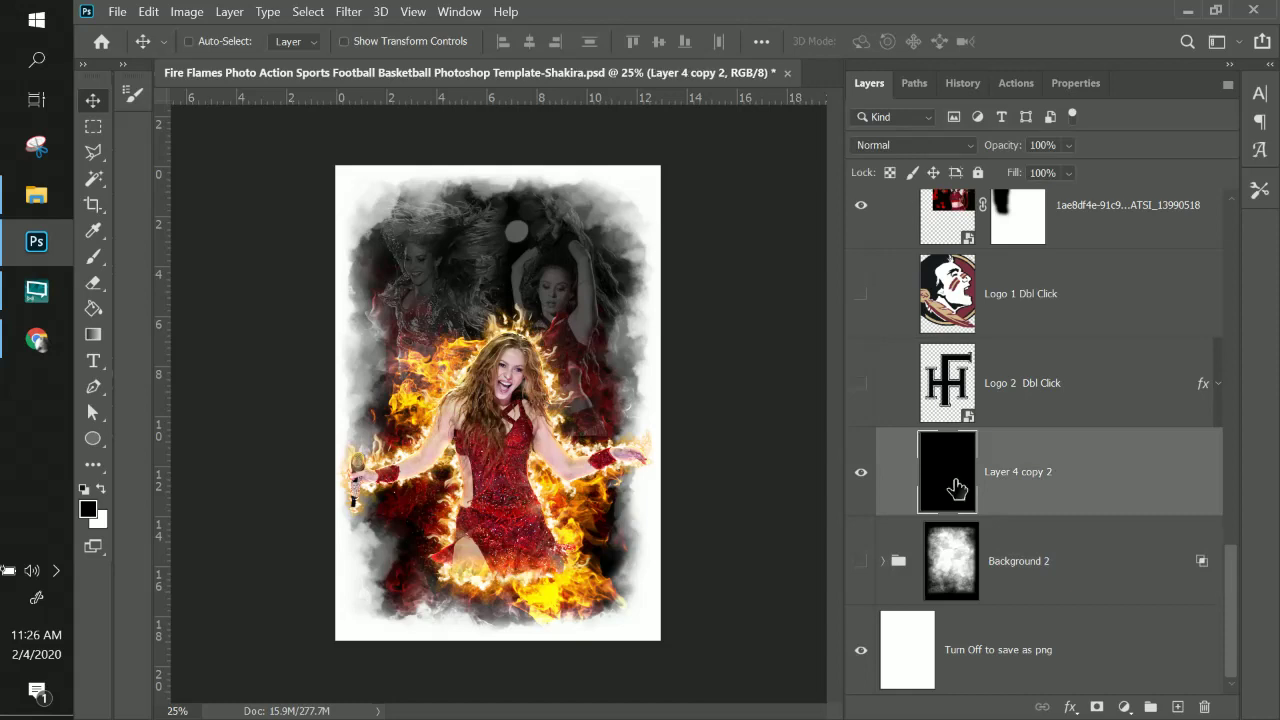
{"action": "right_click", "coordinate": [953, 488]}
{"action": "right_click", "coordinate": [1010, 482]}
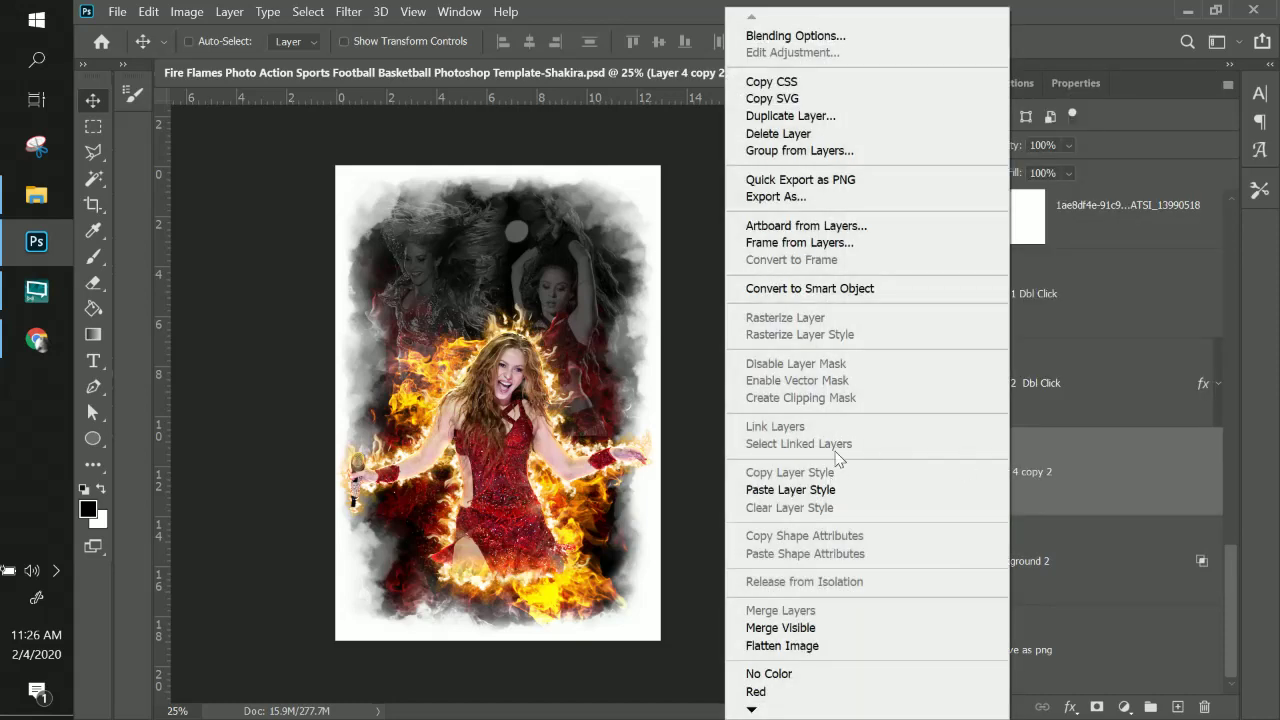
{"action": "left_click", "coordinate": [1068, 707]}
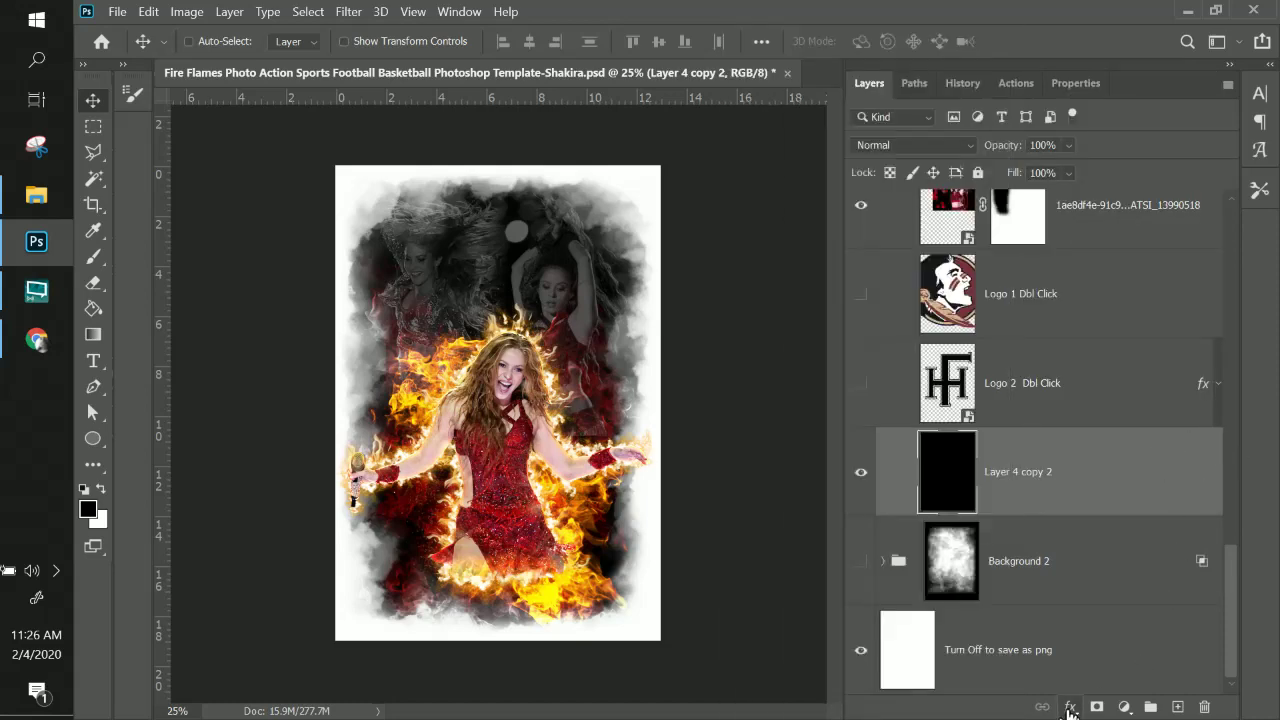
{"action": "left_click", "coordinate": [1068, 707]}
{"action": "left_click", "coordinate": [1119, 632]}
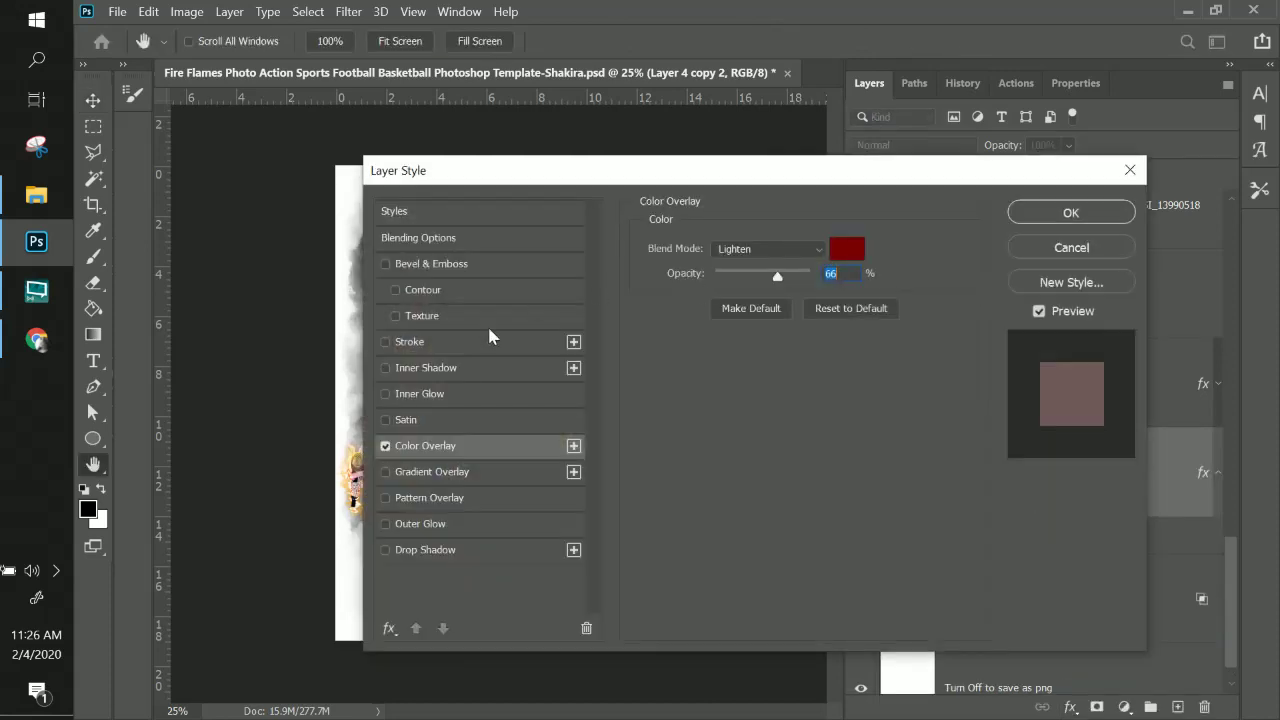
{"action": "left_click", "coordinate": [738, 249]}
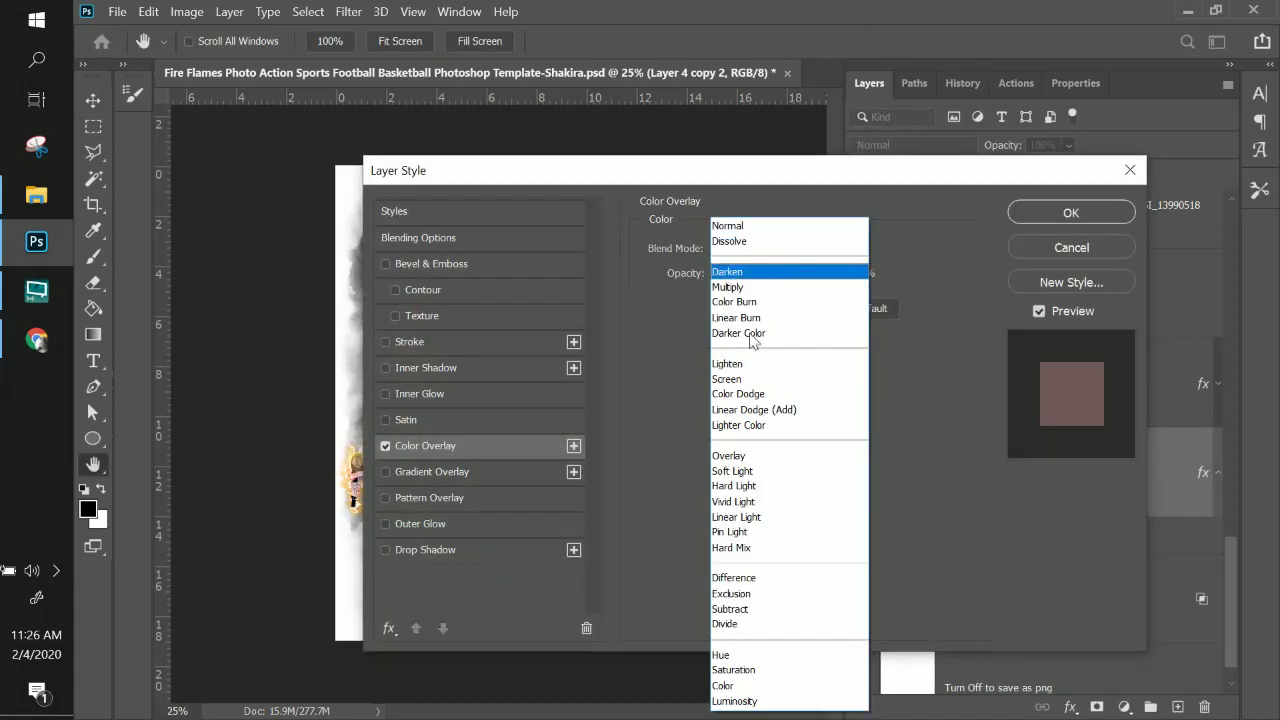
{"action": "left_click", "coordinate": [769, 226]}
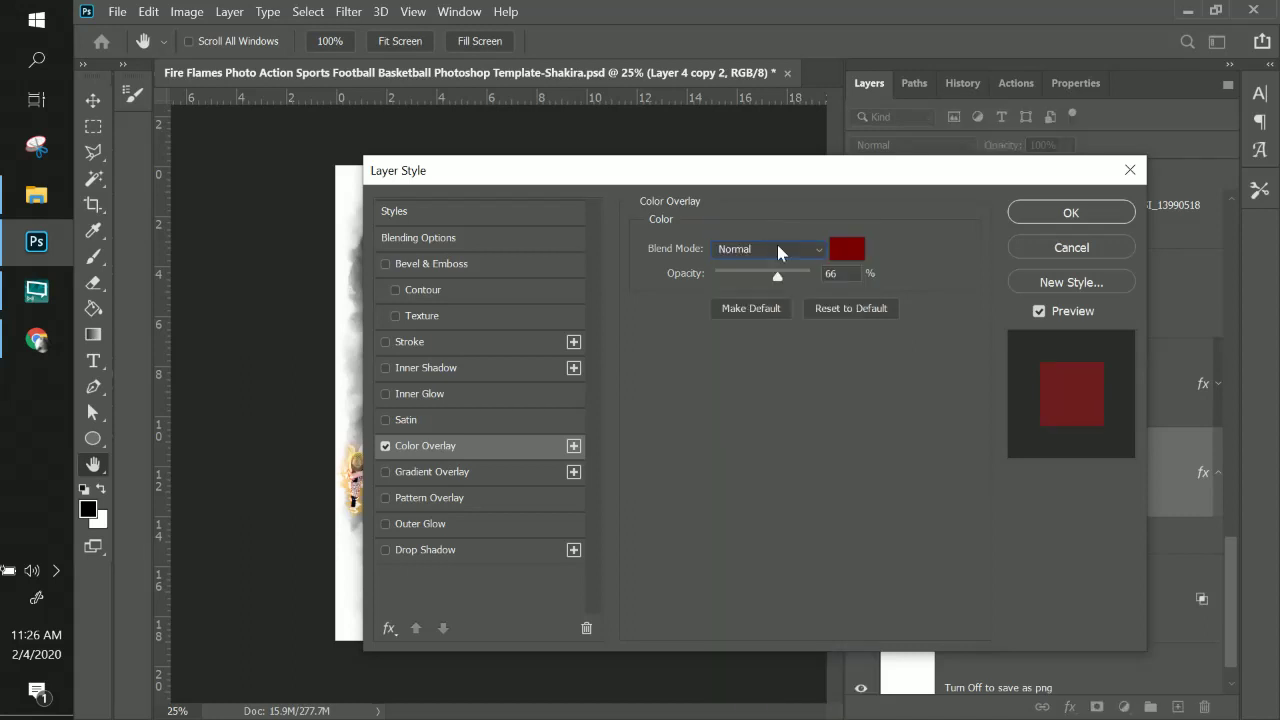
- Disable Blend Clipped Layers as Group for Layer 4 copy 2, and enable Layer Mask Hides Effects and Vector Mask Hides Effects
{"action": "left_click", "coordinate": [437, 240]}
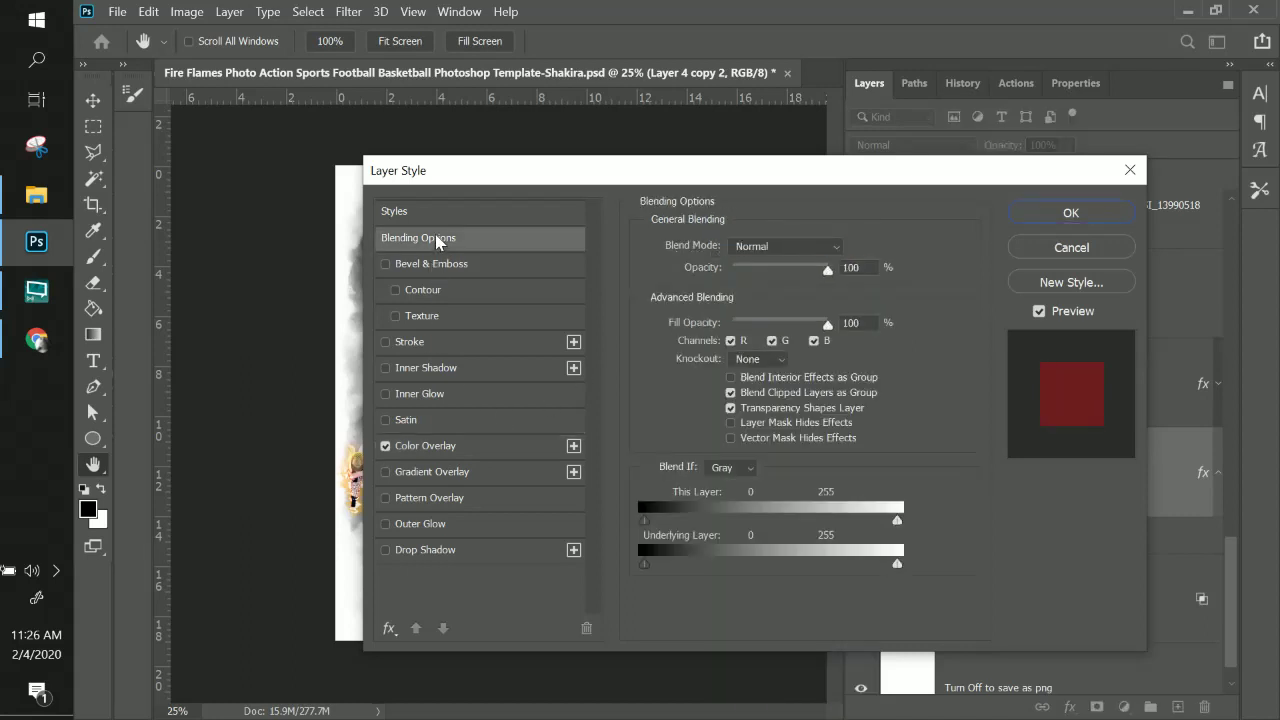
{"action": "left_click", "coordinate": [731, 393]}
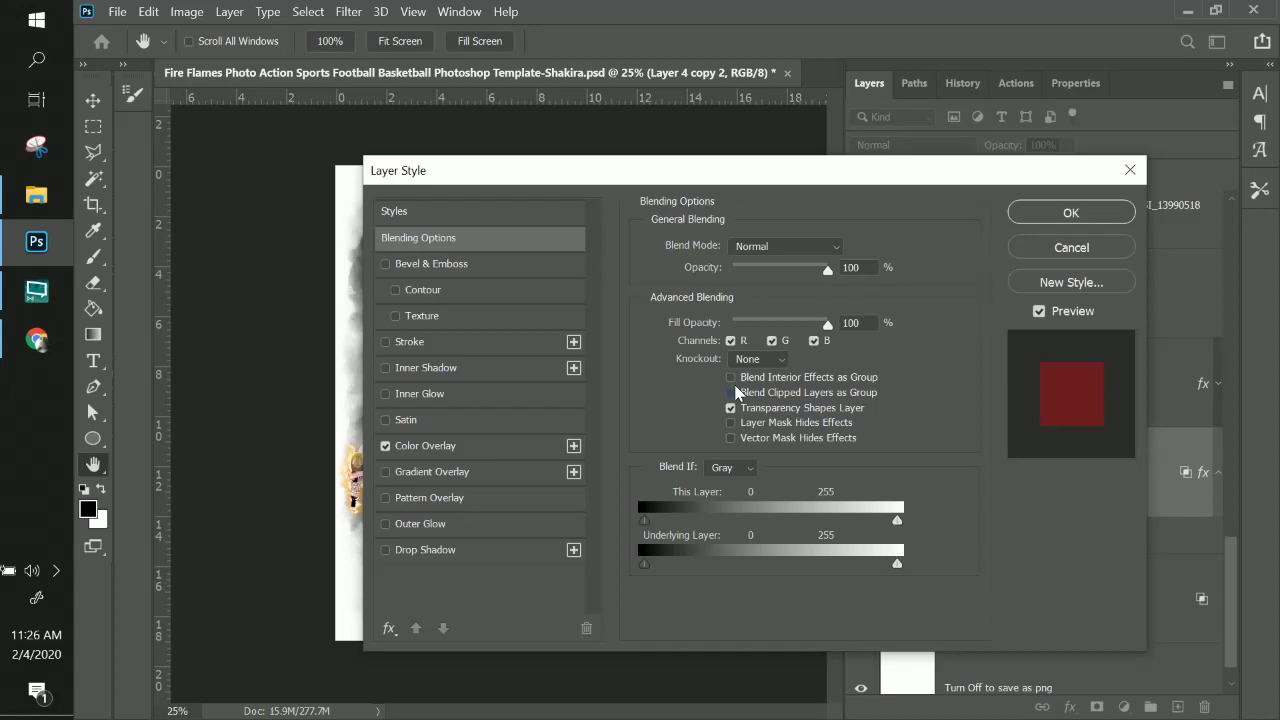
{"action": "left_click", "coordinate": [731, 423]}
{"action": "left_click", "coordinate": [731, 438]}
{"action": "left_click", "coordinate": [1070, 214]}
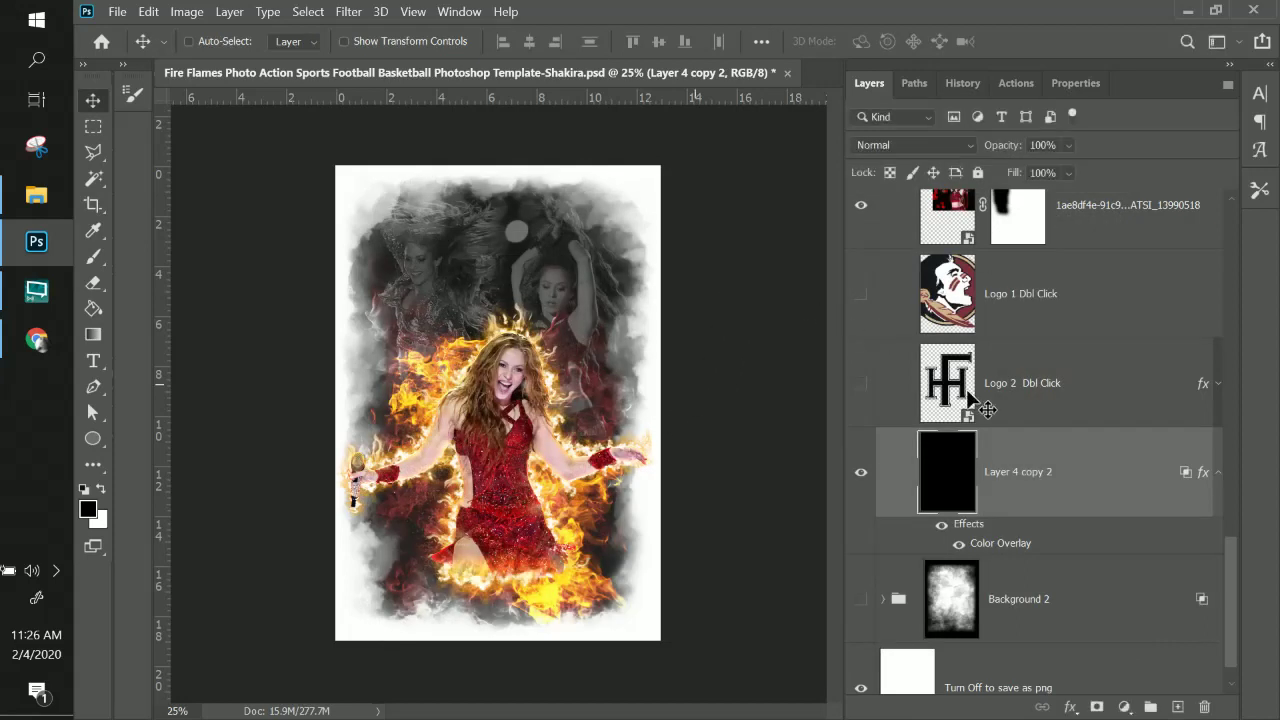
- Set the opacity of the Color Overlay on Layer 4 copy 2 to 100%
{"action": "double_click", "coordinate": [998, 545]}
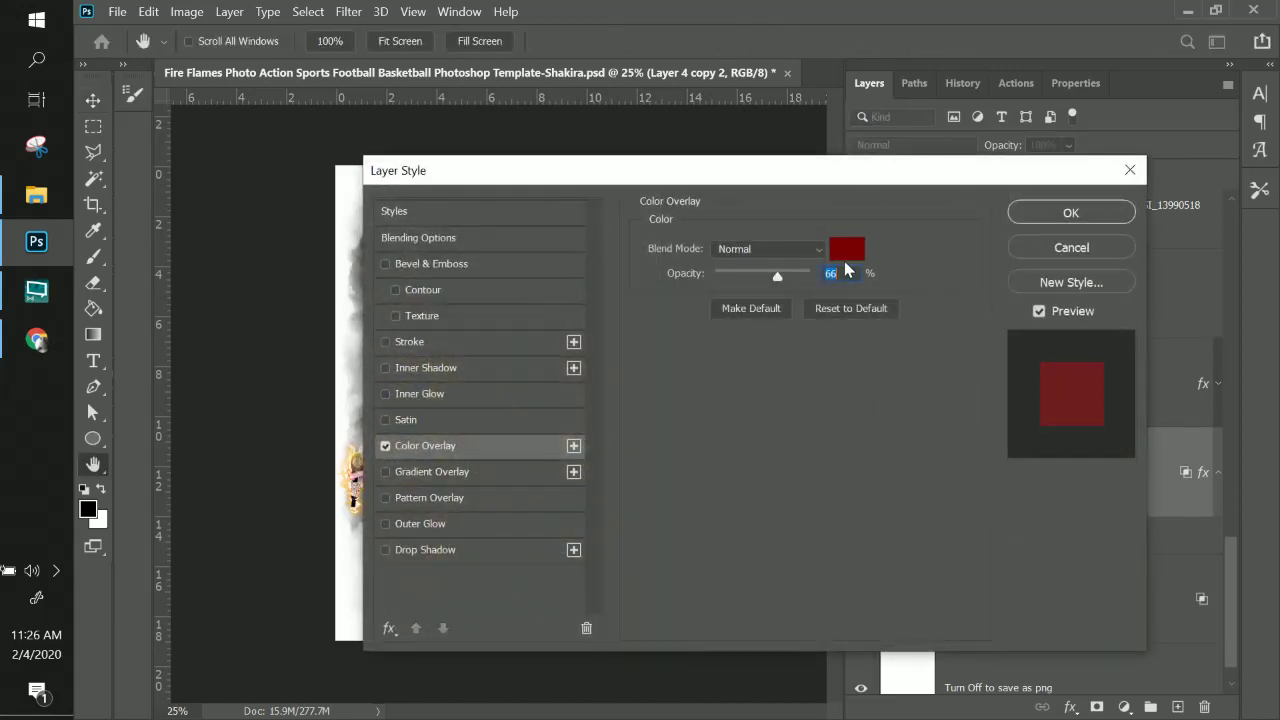
{"action": "type", "text": "100"}
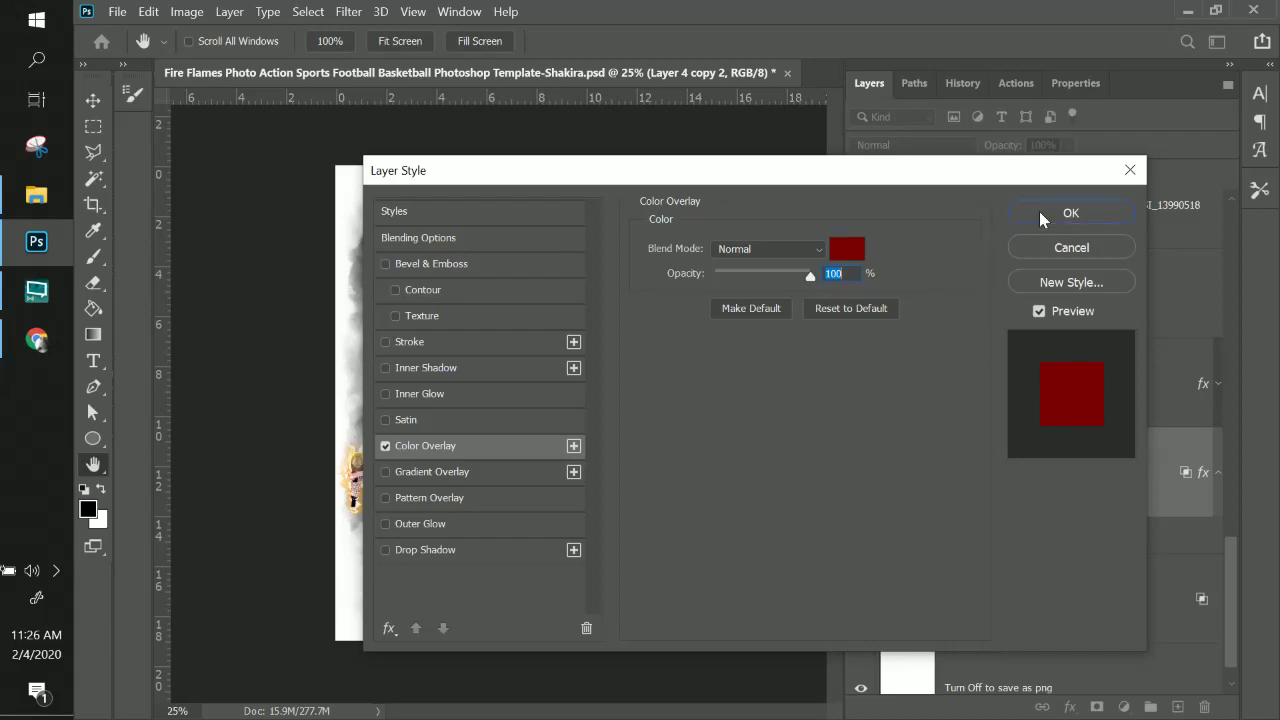
{"action": "left_click", "coordinate": [1039, 211]}
- Hide the shakira-jlo-superbowl photo and show it again to check its effect on the background
{"action": "scroll", "coordinate": [1074, 503], "scroll_direction": "up", "scroll_amount": 1}
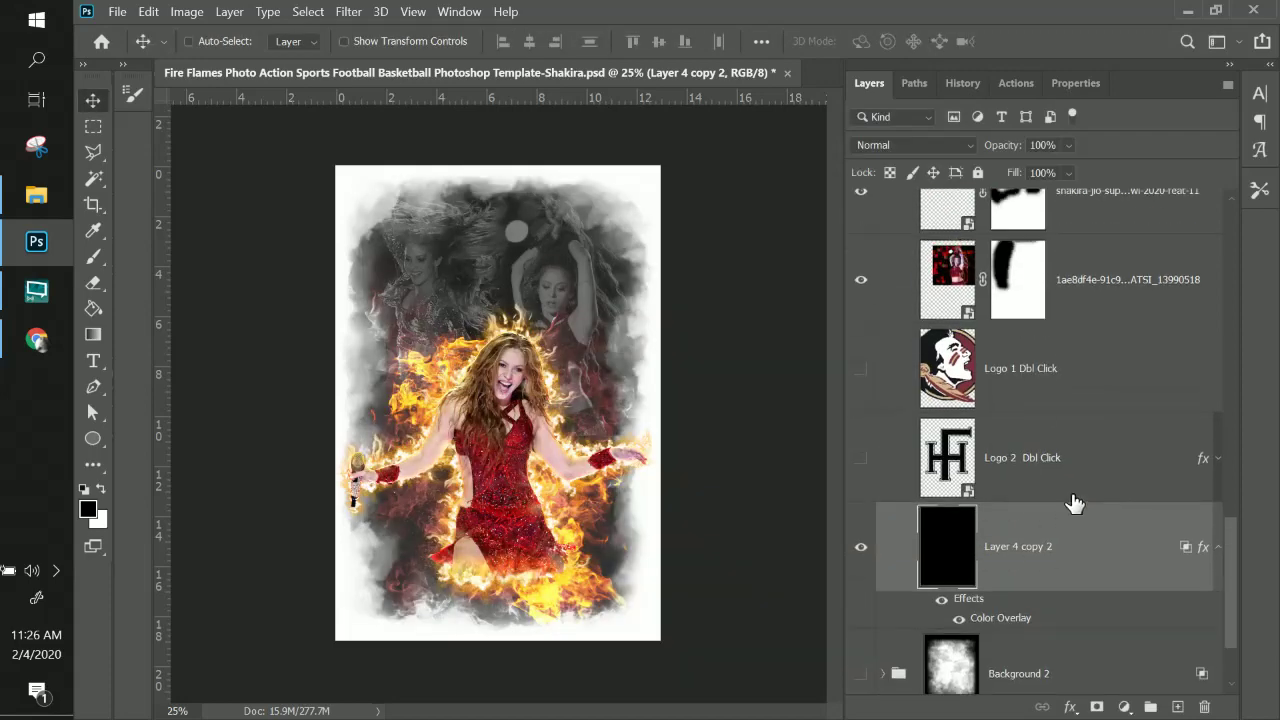
{"action": "scroll", "coordinate": [1074, 503], "scroll_direction": "up", "scroll_amount": 3}
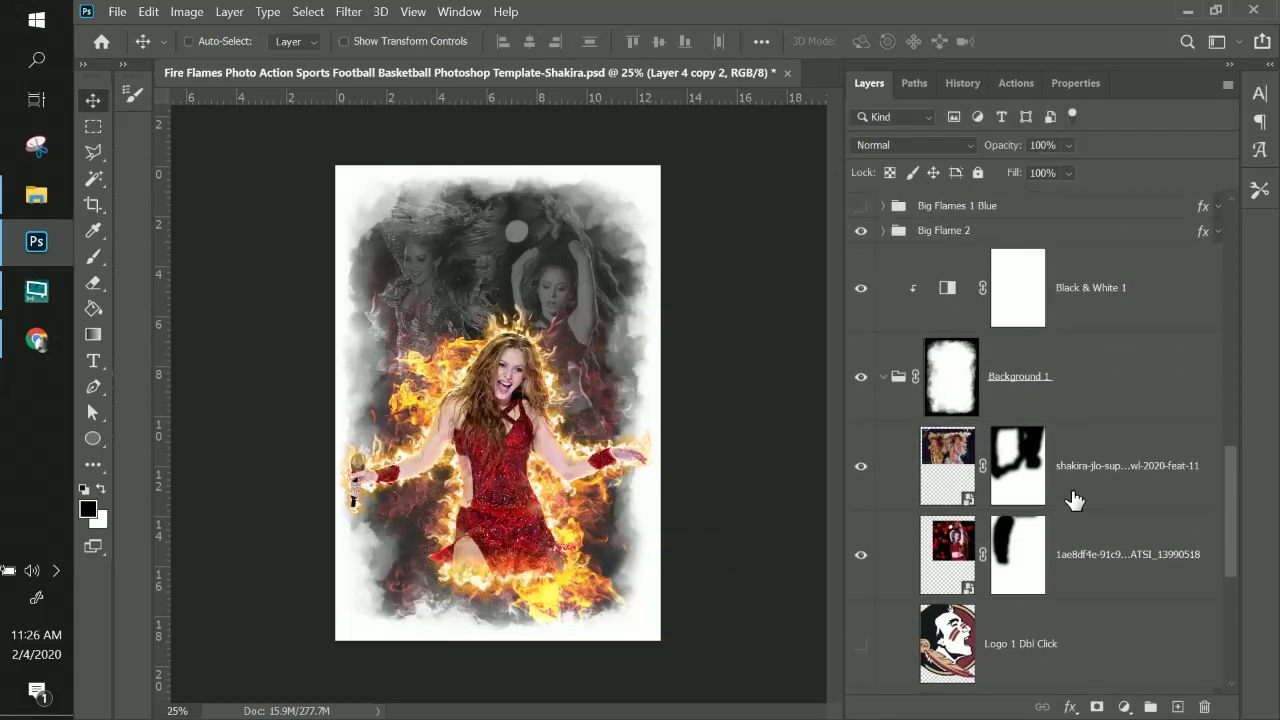
{"action": "left_click", "coordinate": [861, 467]}
{"action": "left_click", "coordinate": [861, 468]}
{"action": "scroll", "coordinate": [858, 471], "scroll_direction": "down", "scroll_amount": 6}
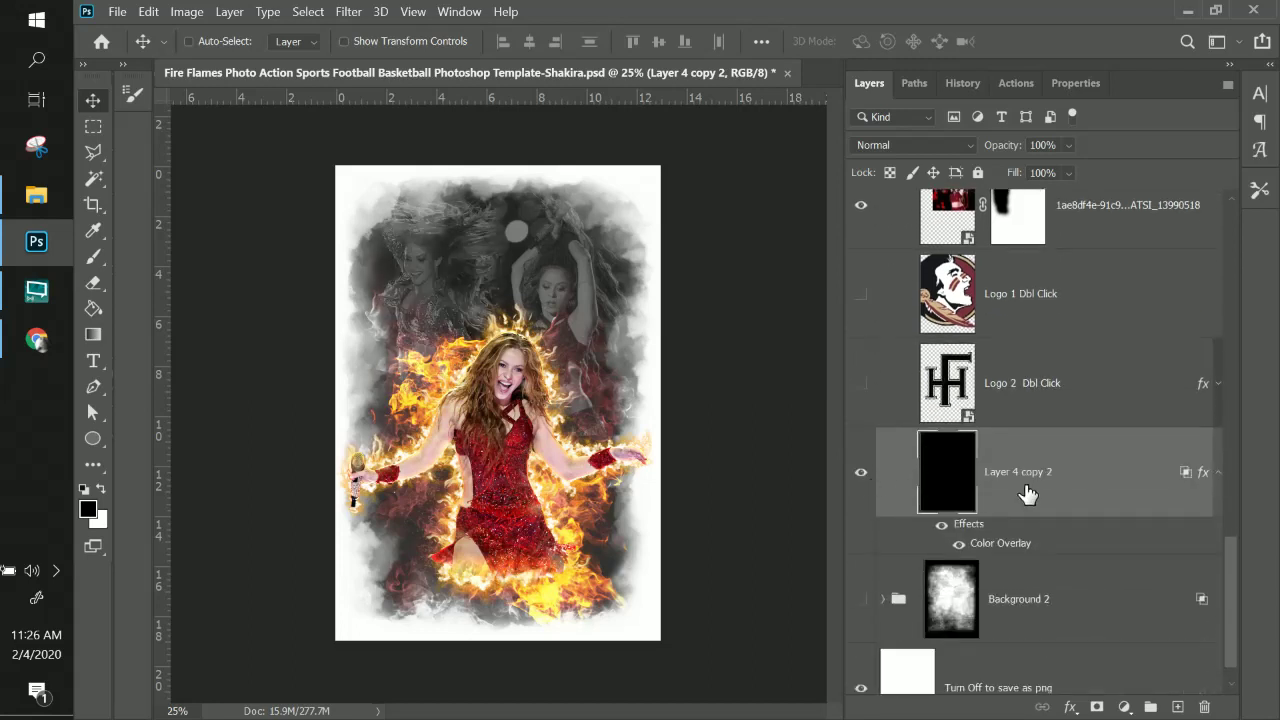
{"action": "double_click", "coordinate": [968, 527]}
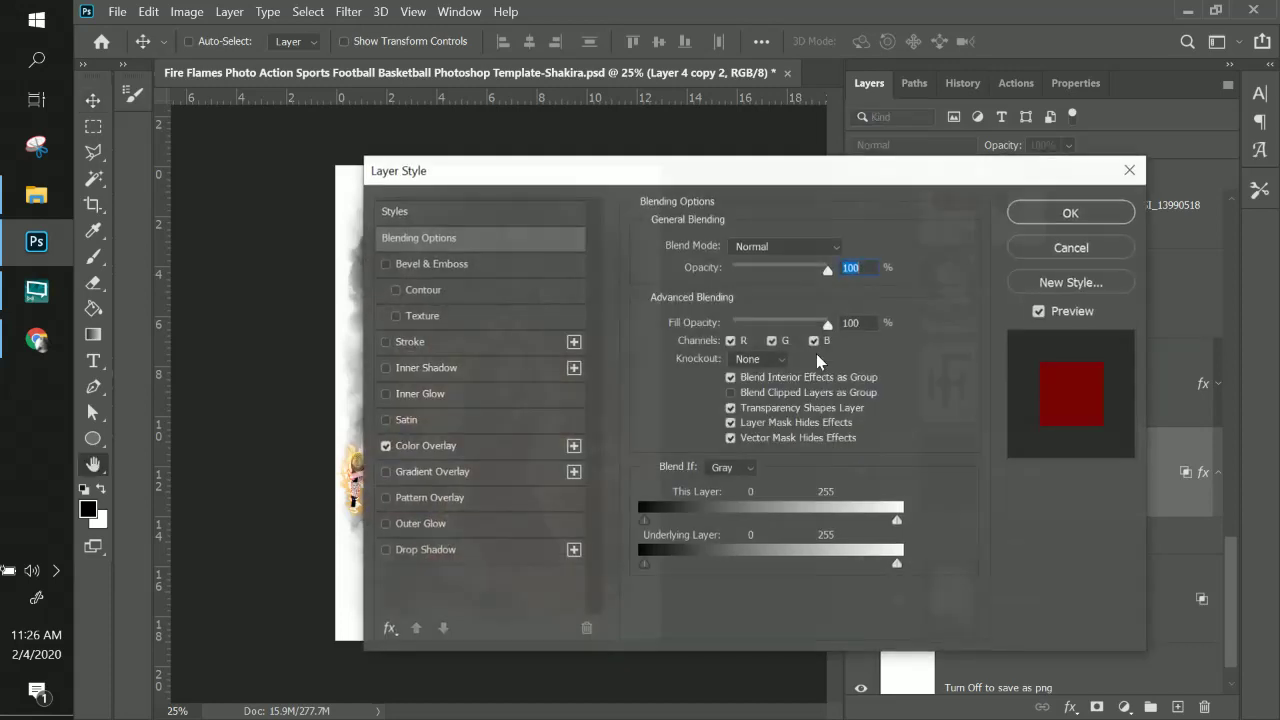
{"action": "left_click", "coordinate": [730, 392]}
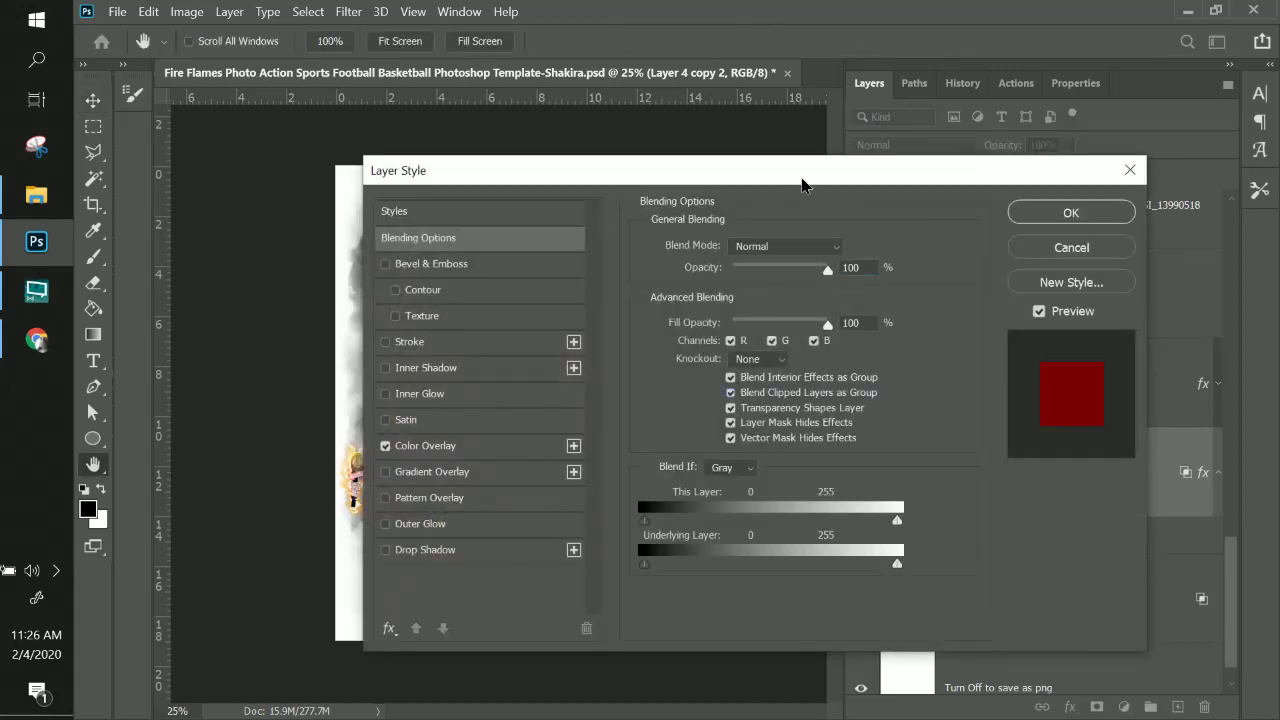
{"action": "left_click_drag", "start_coordinate": [802, 185], "coordinate": [1111, 166]}
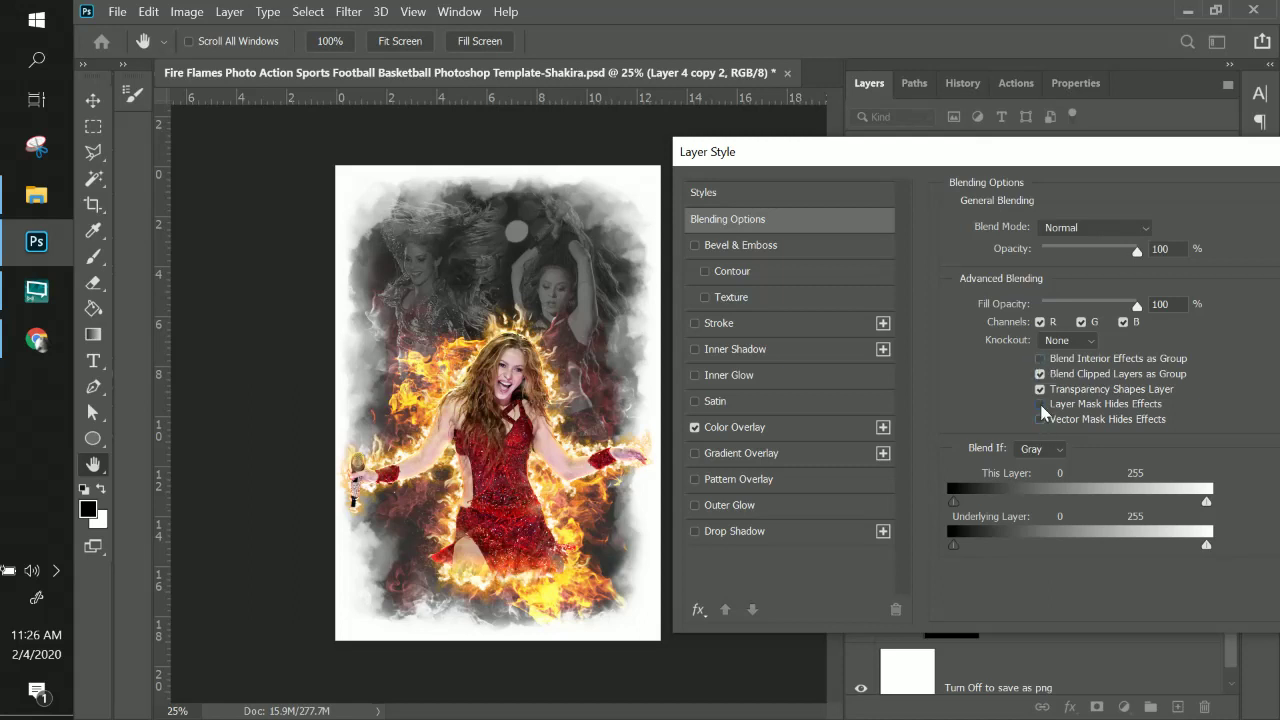
{"action": "left_click", "coordinate": [1040, 389]}
{"action": "left_click_drag", "start_coordinate": [948, 160], "coordinate": [648, 163]}
{"action": "left_click", "coordinate": [1078, 233]}
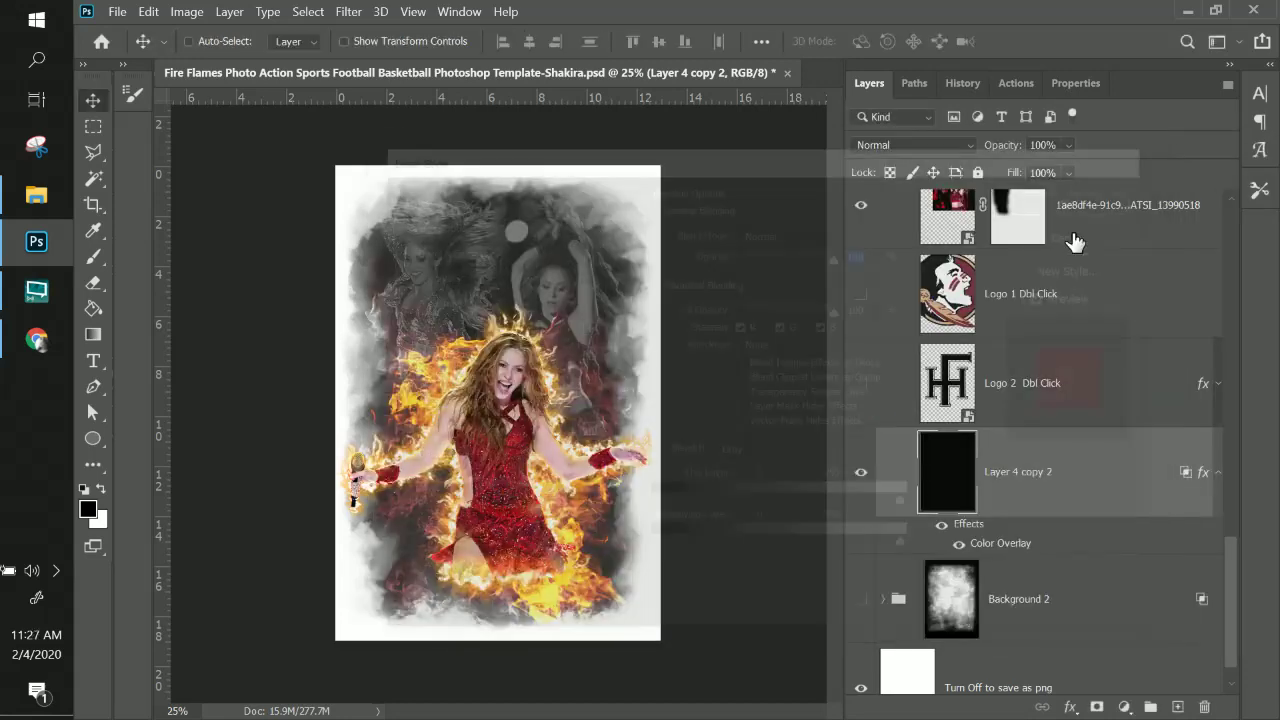
- Clear the layer style from Layer 4 copy 2 and save the Shakira poster document
{"action": "right_click", "coordinate": [1117, 480]}
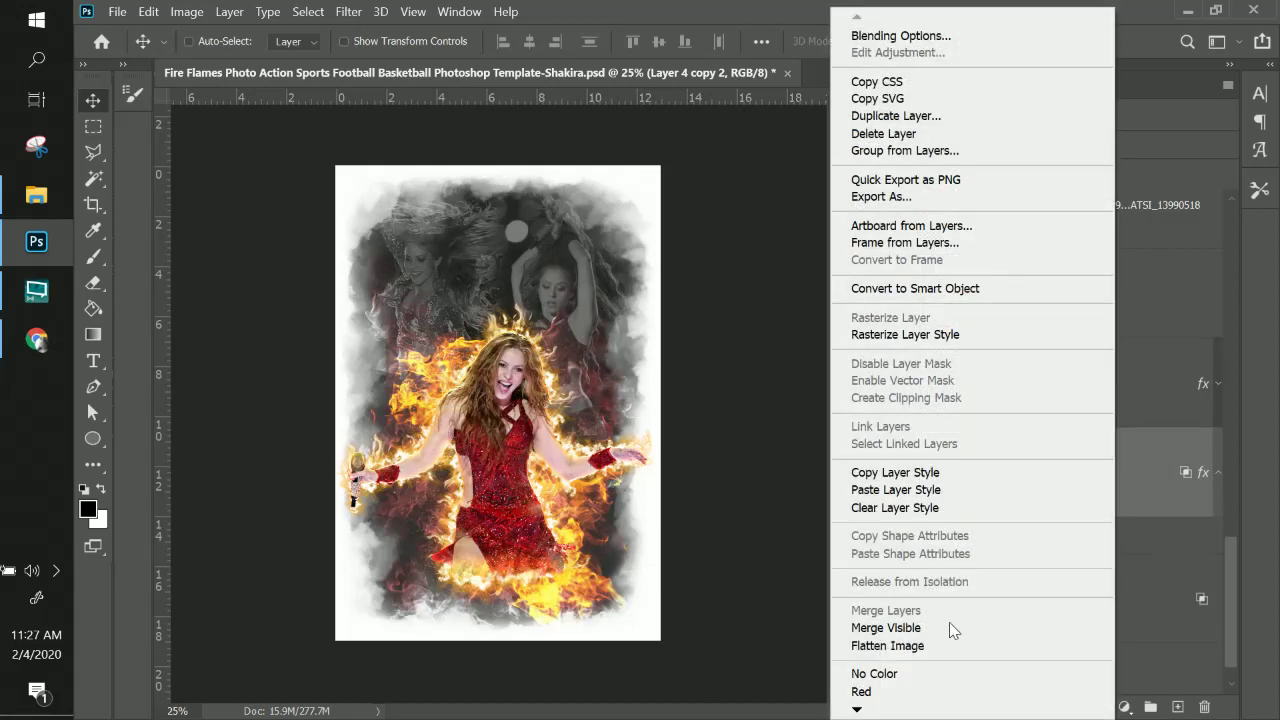
{"action": "left_click", "coordinate": [926, 506]}
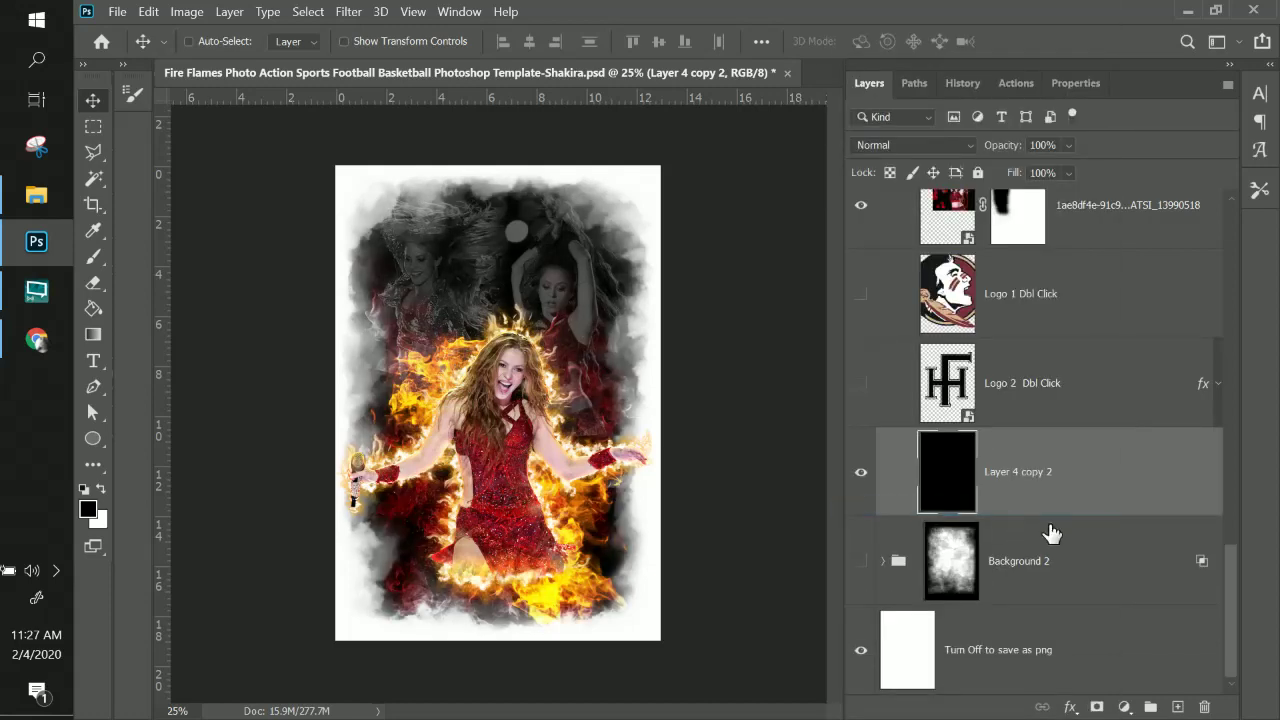
{"action": "scroll", "coordinate": [1072, 532], "scroll_direction": "up", "scroll_amount": 3}
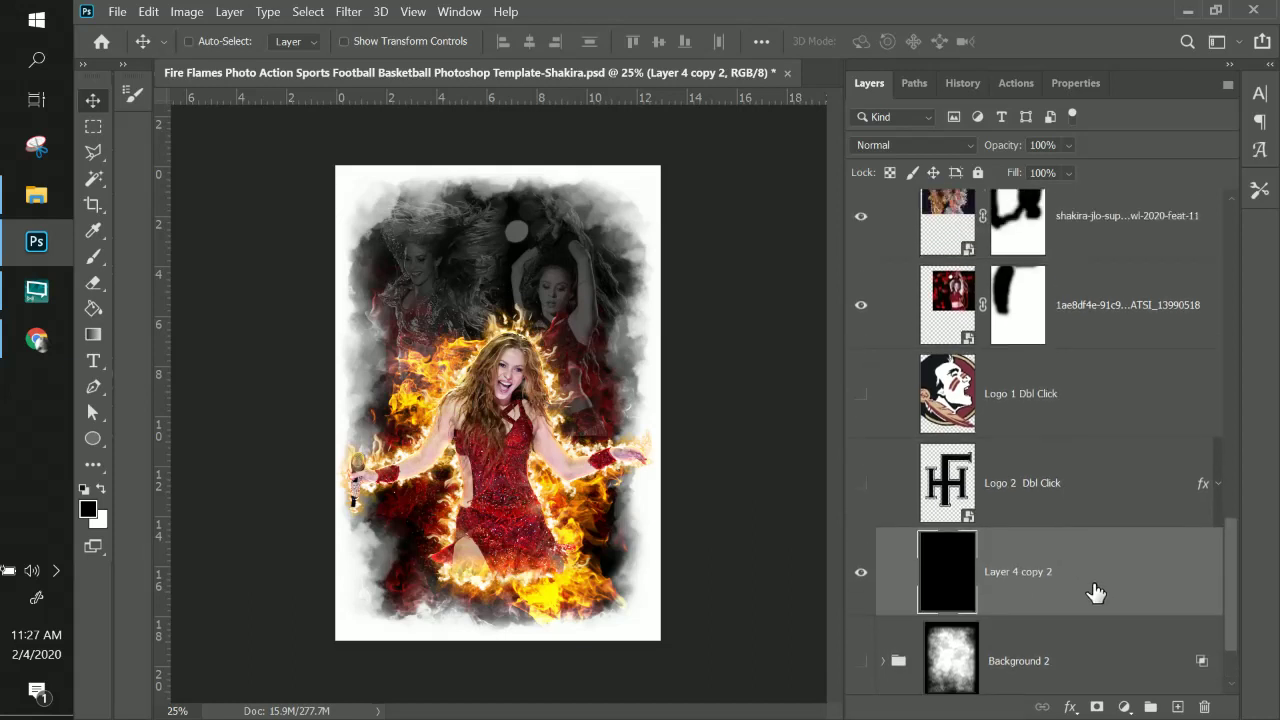
{"action": "scroll", "coordinate": [1095, 593], "scroll_direction": "up", "scroll_amount": 2}
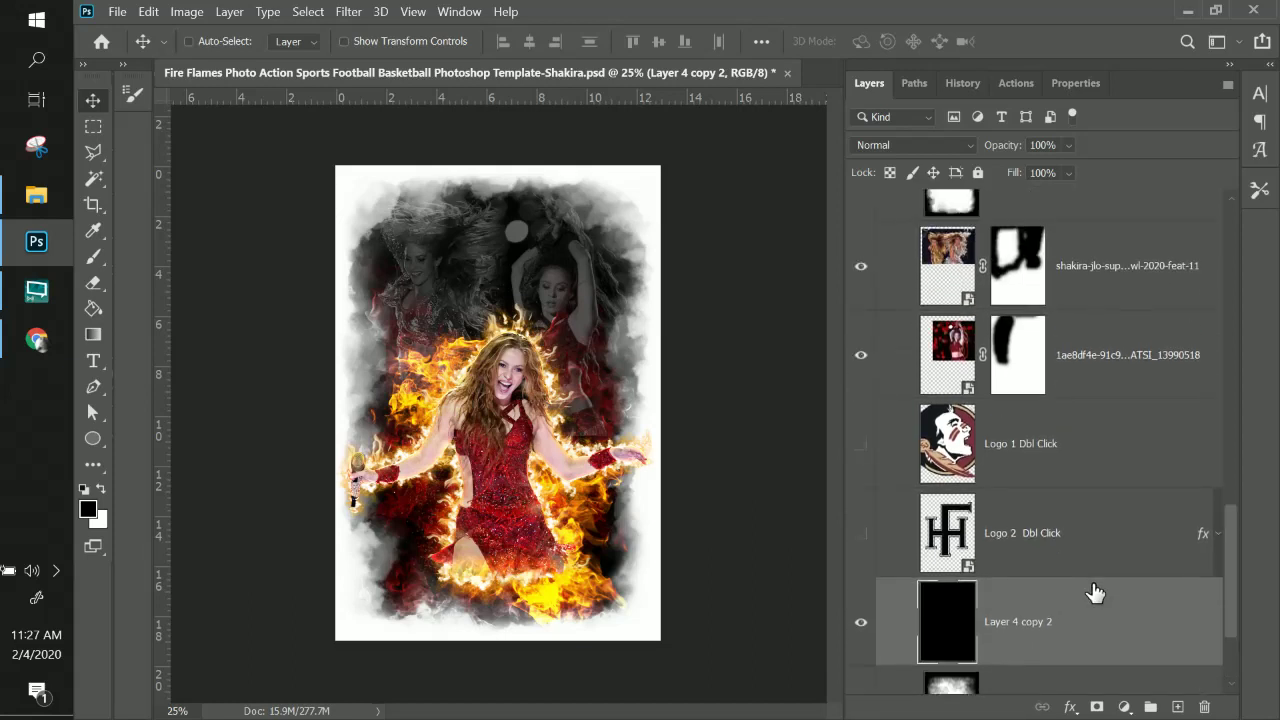
{"action": "scroll", "coordinate": [1082, 568], "scroll_direction": "up", "scroll_amount": 3}
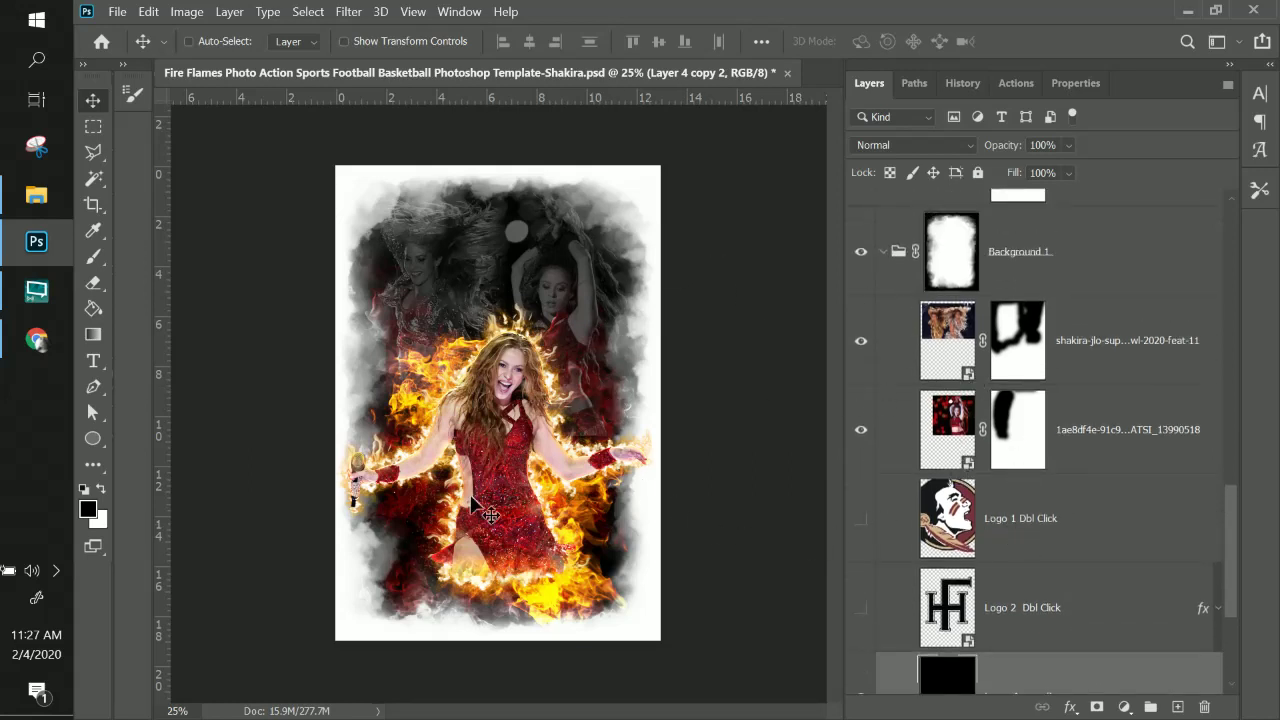
{"action": "scroll", "coordinate": [868, 570], "scroll_direction": "up", "scroll_amount": 3}
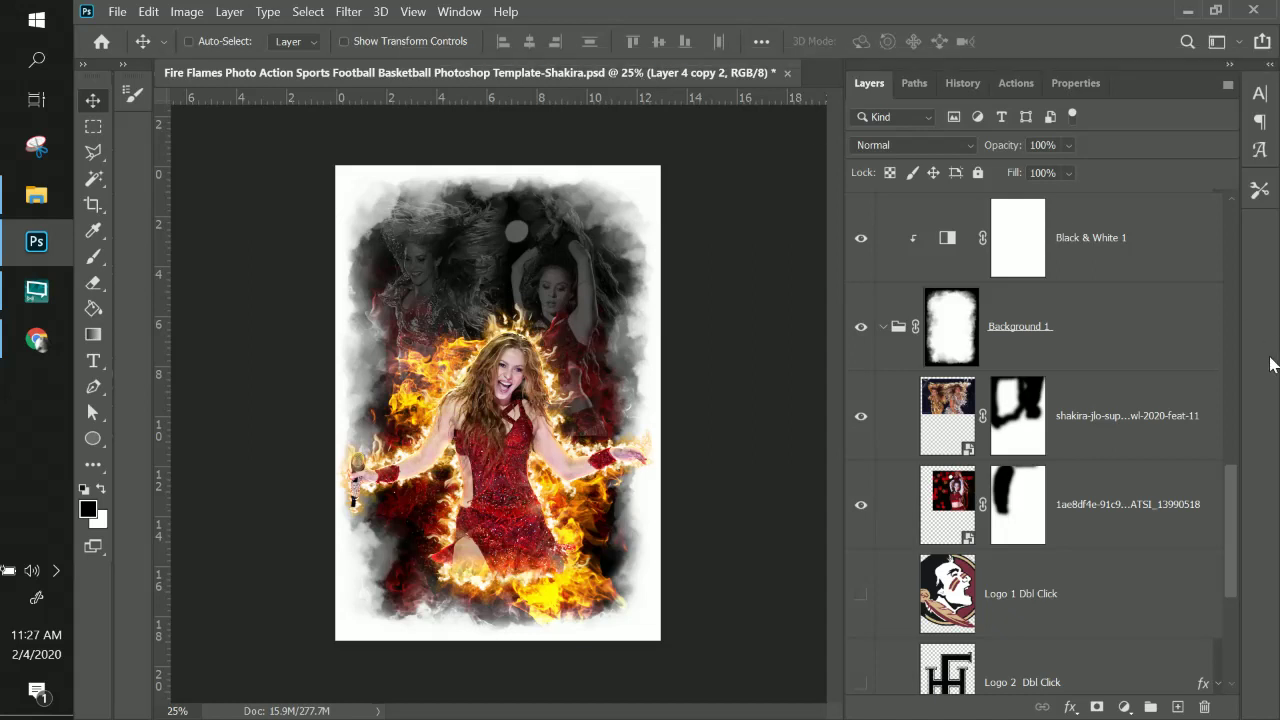
{"action": "left_click_drag", "start_coordinate": [1230, 492], "coordinate": [1229, 305]}
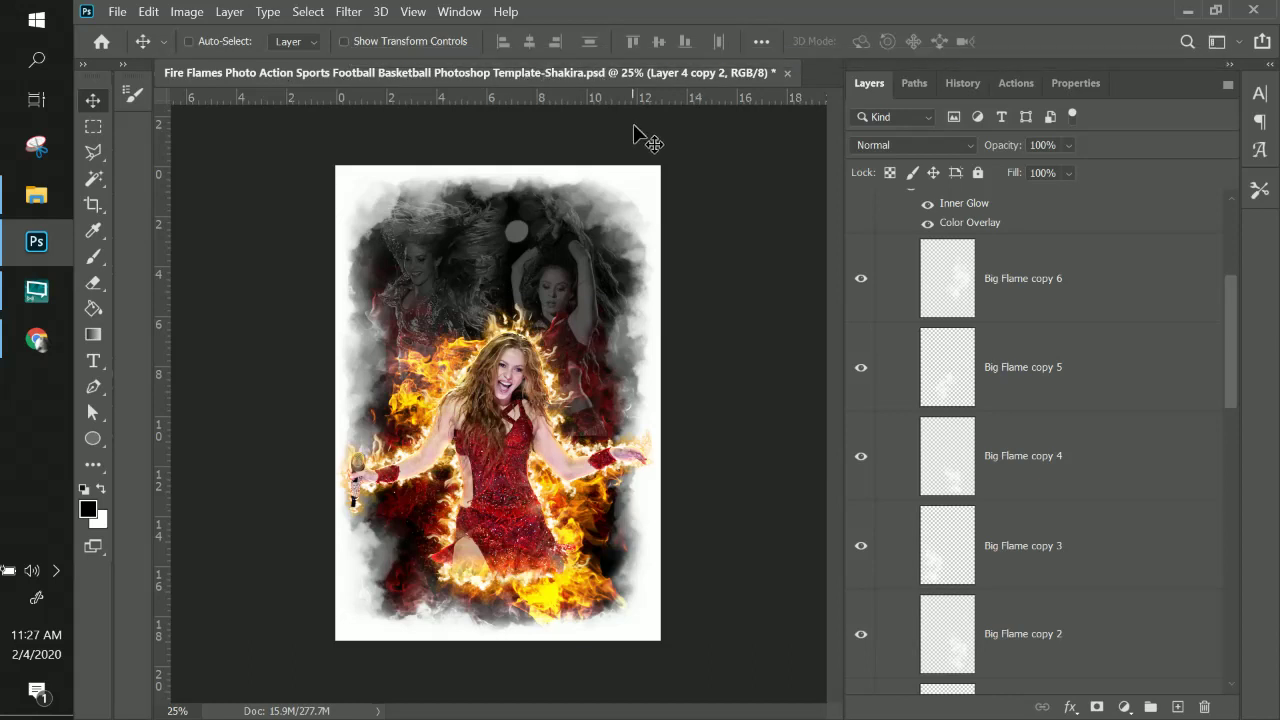
{"action": "key", "text": "ctrl+s"}
{"action": "scroll", "coordinate": [1125, 321], "scroll_direction": "up", "scroll_amount": 1}
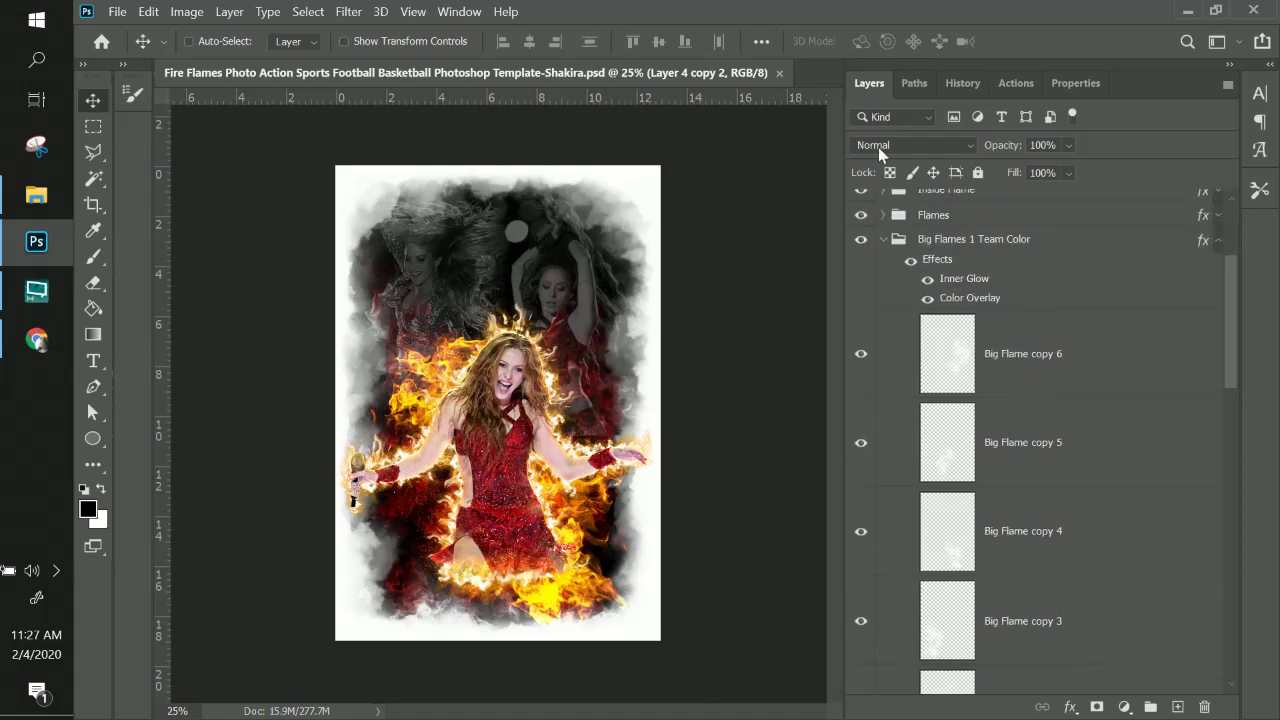
- Reopen the recent Fire Flames Photo Action Sports Football Basketball Photoshop Template.psd and close the Shakira version
{"action": "left_click", "coordinate": [118, 12]}
{"action": "mouse_move", "coordinate": [162, 125]}
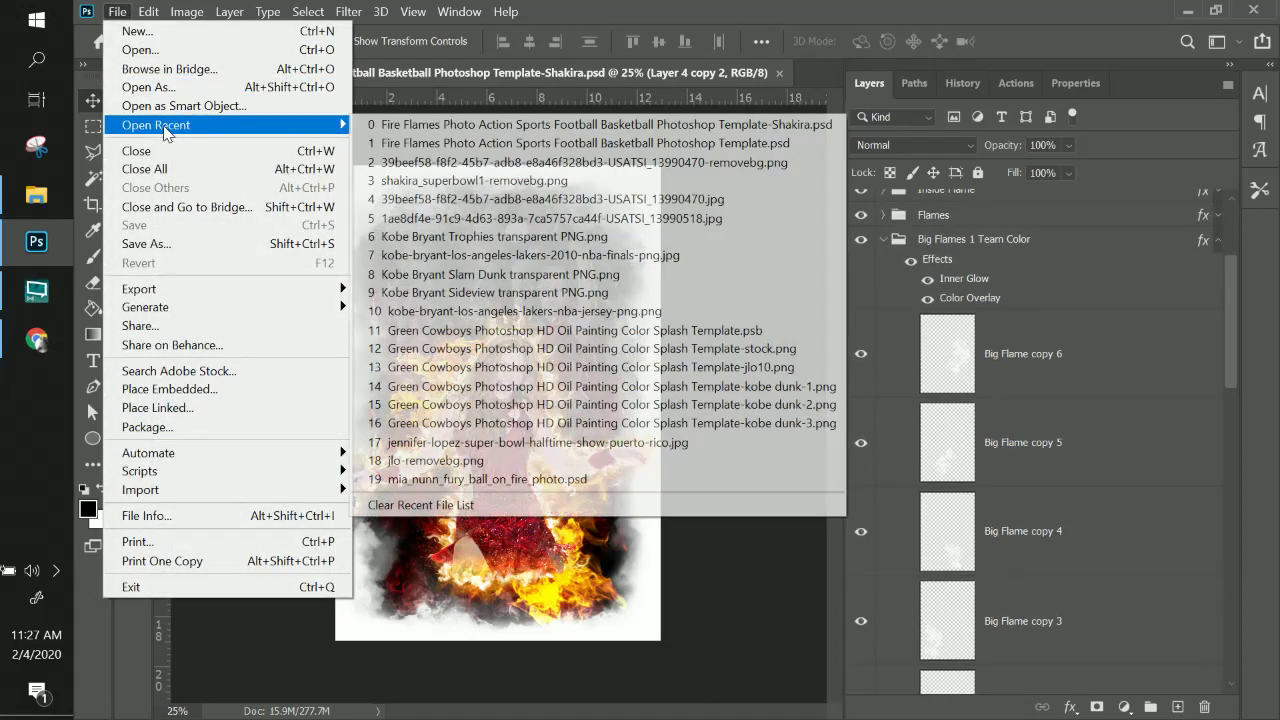
{"action": "left_click", "coordinate": [434, 143]}
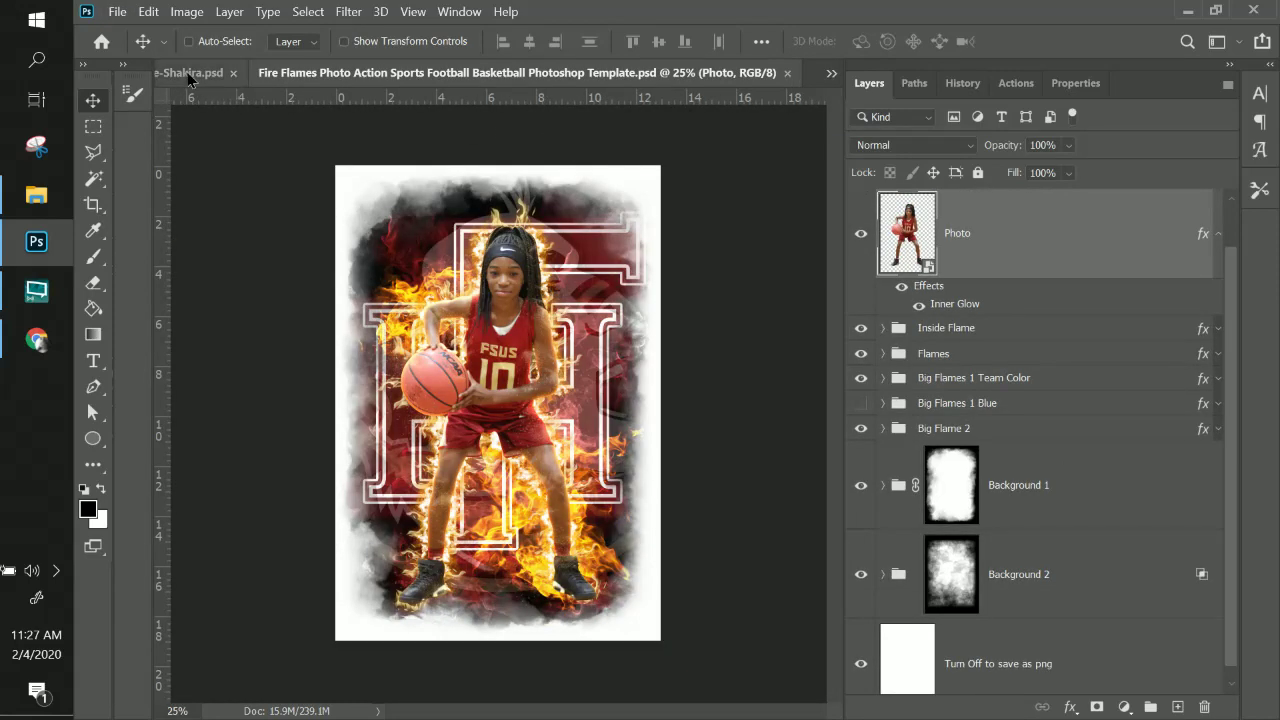
{"action": "left_click", "coordinate": [208, 72]}
{"action": "left_click", "coordinate": [779, 73]}
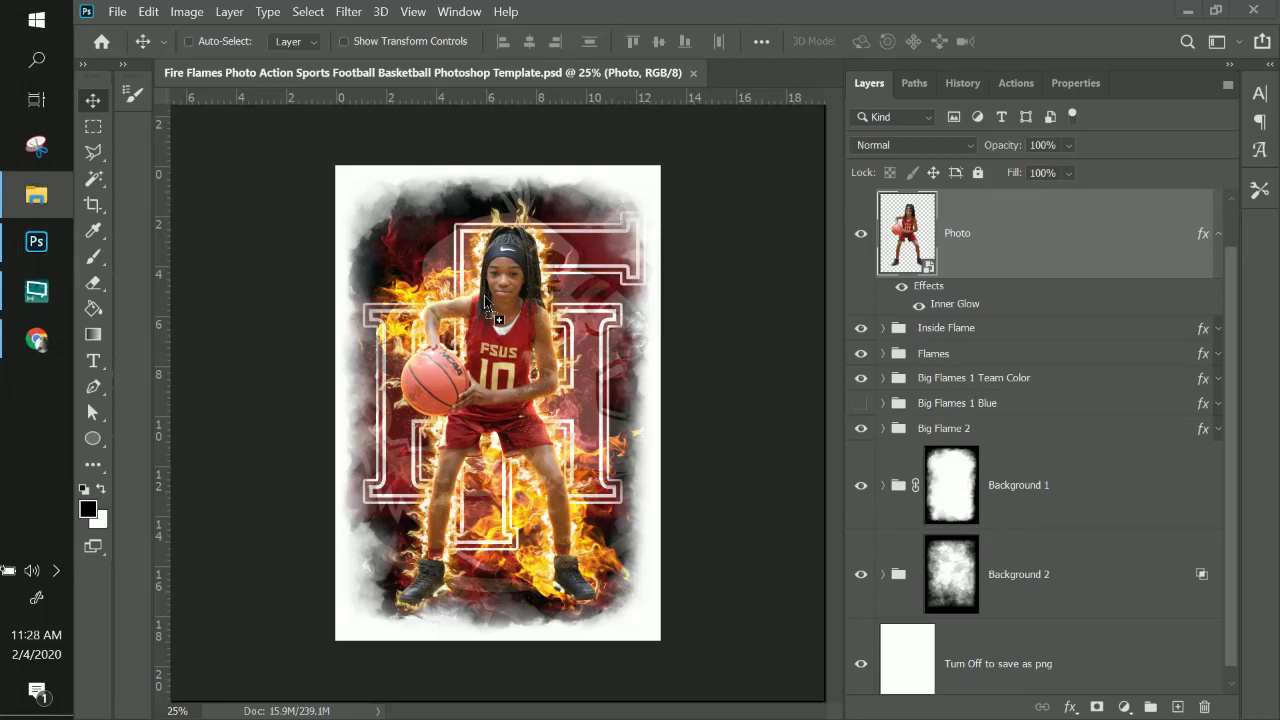
- Place the kobe-bryant-los-angeles-lakers-2010-nba-finals-png image into the template above the Photo layer
{"action": "left_click", "coordinate": [454, 305]}
{"action": "left_click_drag", "start_coordinate": [454, 305], "coordinate": [454, 307]}
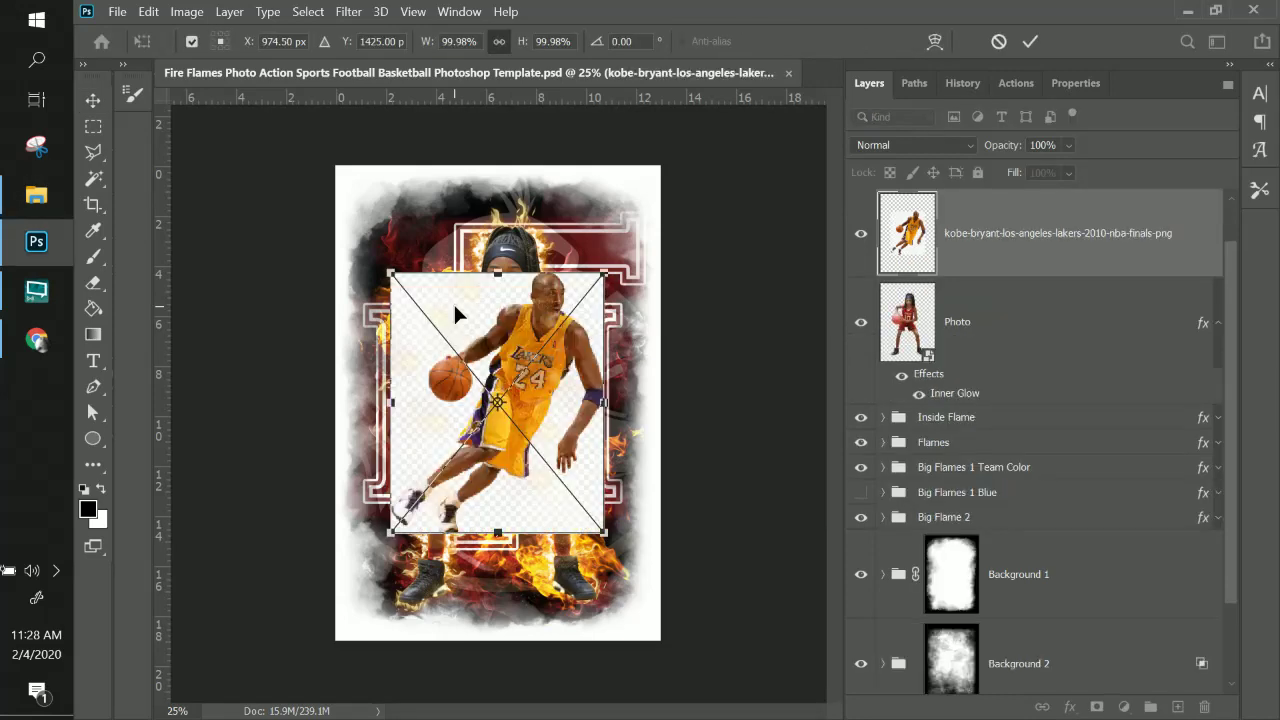
{"action": "key", "text": "Return"}
- Hide the Rays, Sparks, Inside Flame, Flames, Big Flames 1 Team Color and Big Flame 2 groups
{"action": "scroll", "coordinate": [1076, 266], "scroll_direction": "up", "scroll_amount": 1}
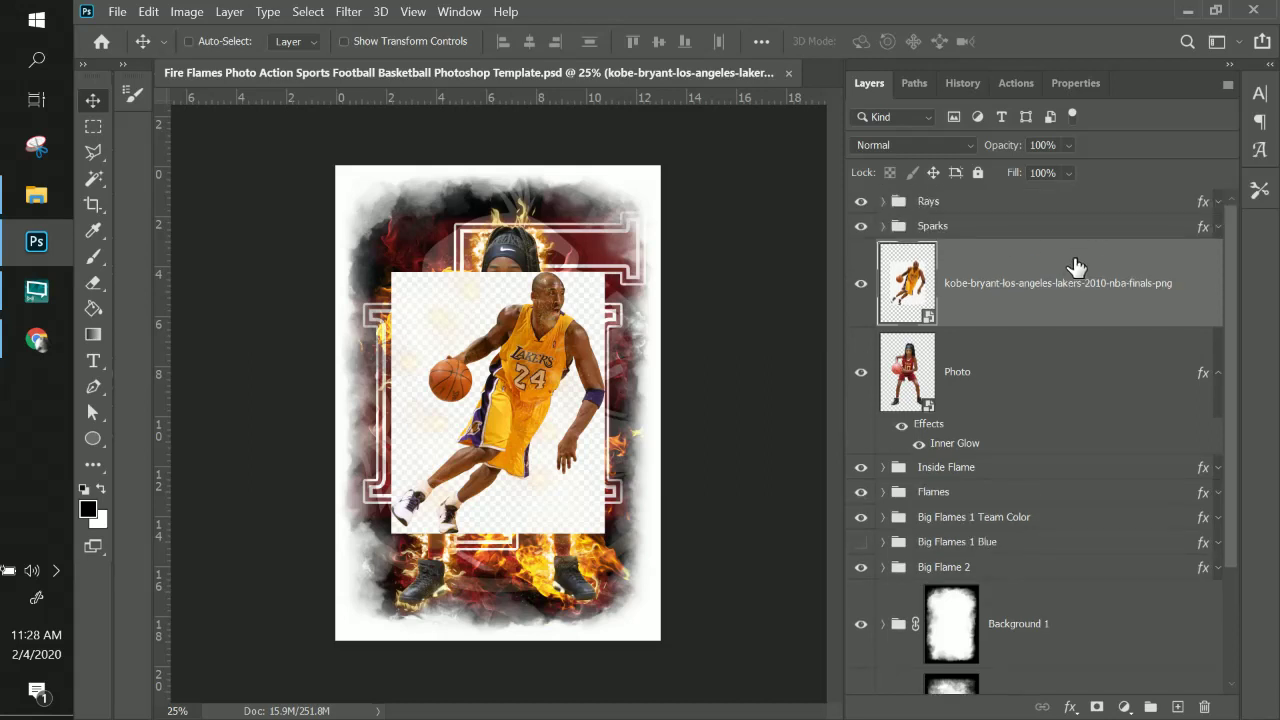
{"action": "left_click", "coordinate": [860, 226]}
{"action": "left_click", "coordinate": [860, 201]}
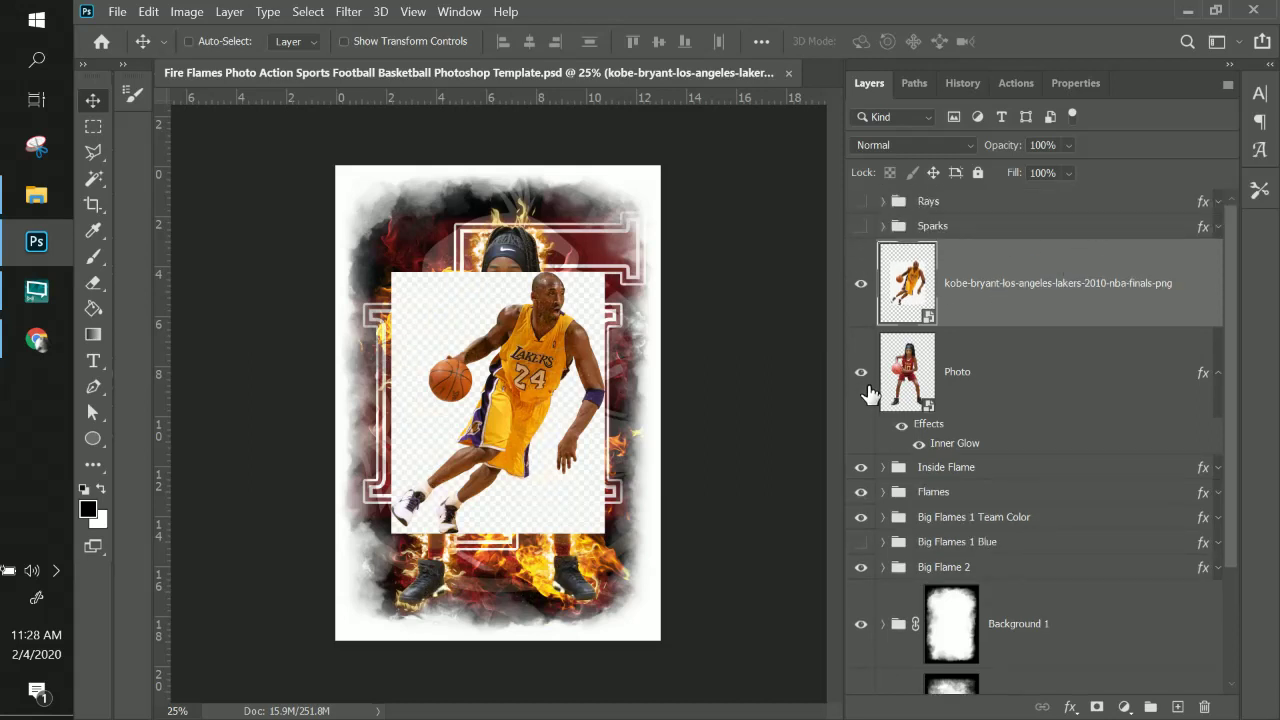
{"action": "left_click", "coordinate": [860, 467]}
{"action": "left_click", "coordinate": [860, 492]}
{"action": "left_click", "coordinate": [860, 517]}
{"action": "left_click", "coordinate": [860, 567]}
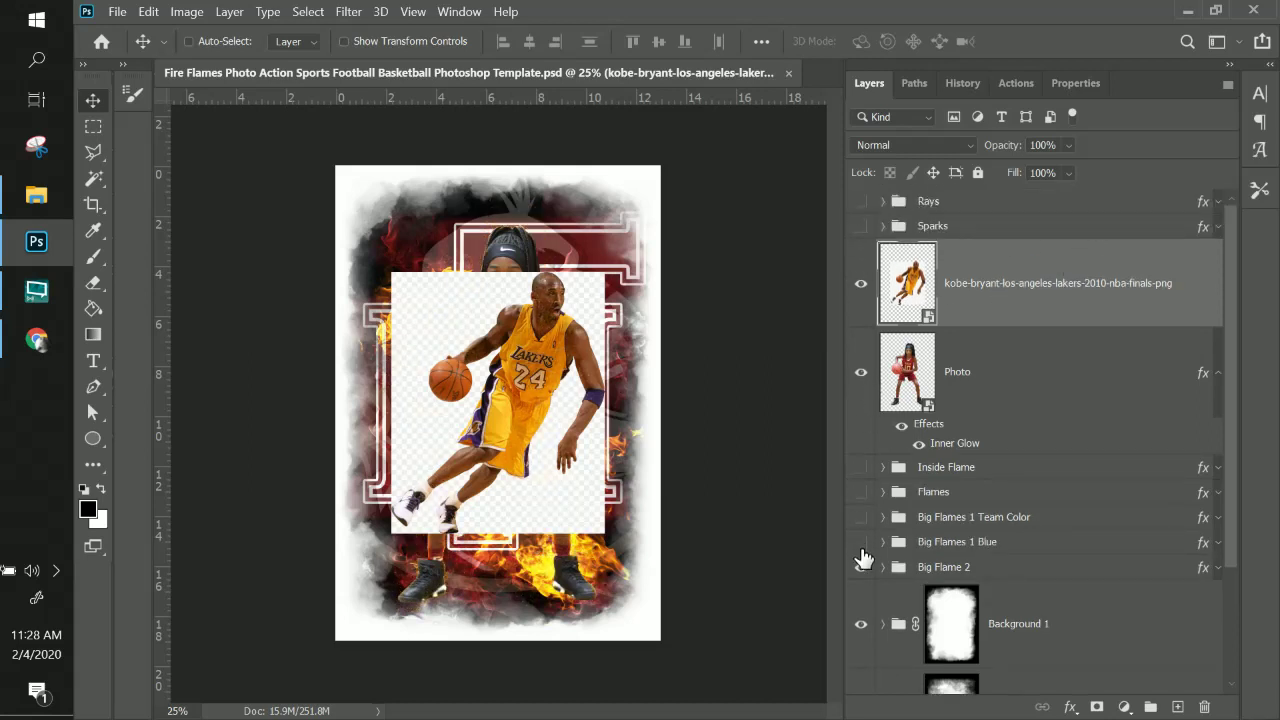
{"action": "left_click", "coordinate": [860, 542]}
{"action": "left_click", "coordinate": [860, 567]}
{"action": "scroll", "coordinate": [865, 580], "scroll_direction": "down", "scroll_amount": 1}
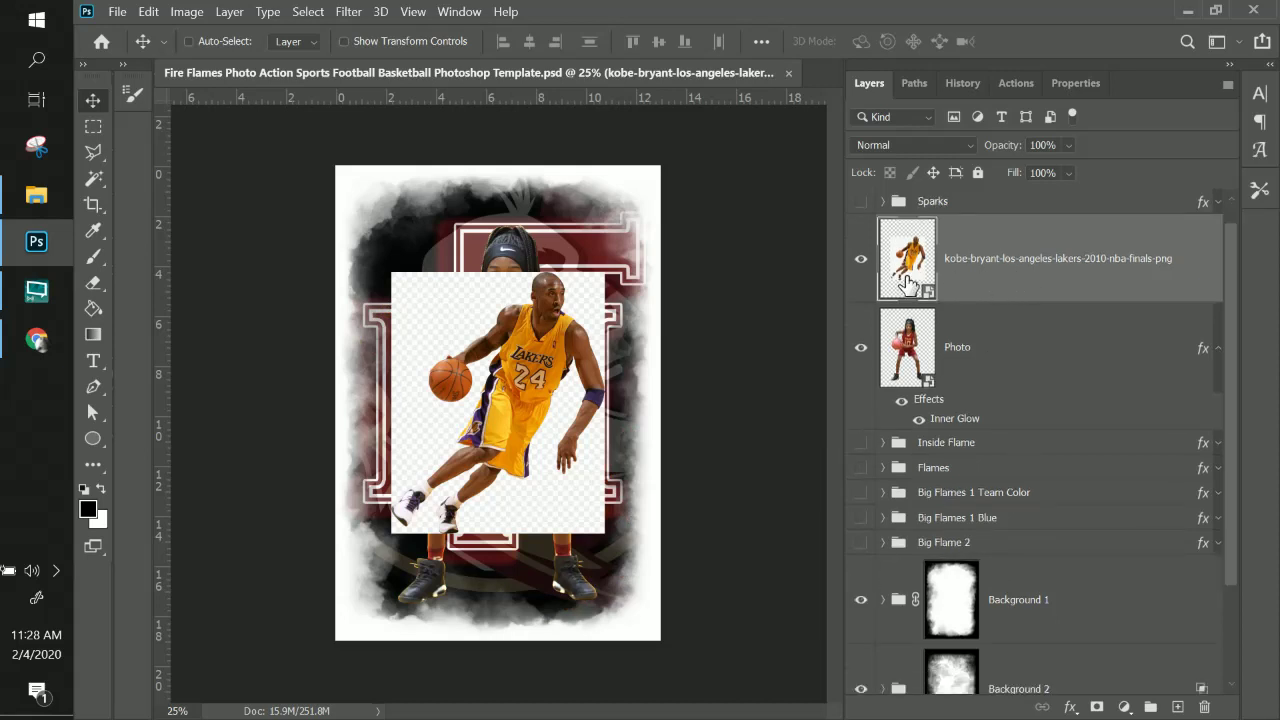
- Scale the placed Kobe Bryant image to about 119% and reposition it over the poster's center
{"action": "key", "text": "ctrl"}
{"action": "key", "text": "ctrl+t"}
{"action": "left_click_drag", "start_coordinate": [605, 533], "coordinate": [650, 589]}
{"action": "left_click_drag", "start_coordinate": [588, 512], "coordinate": [563, 498]}
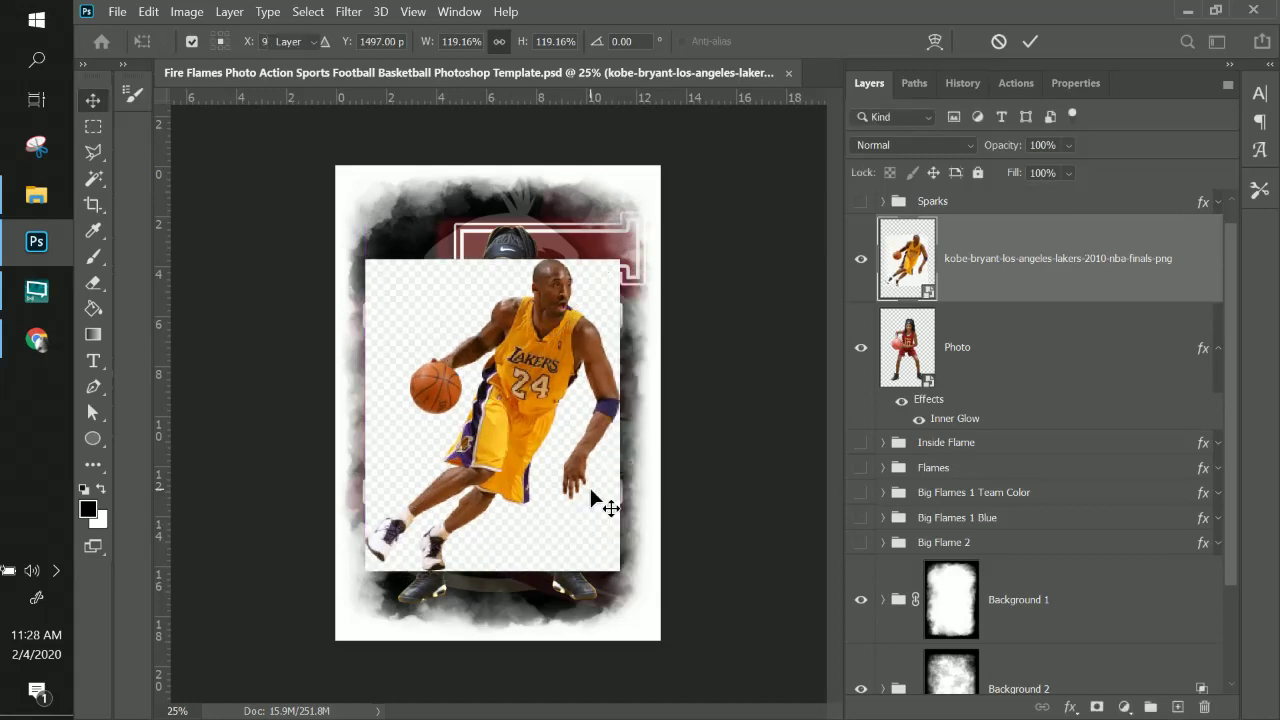
{"action": "key", "text": "Return"}
- Try tracing the upper edge of Kobe's front shoe with a Pen tool path, starting at the toe
{"action": "key", "text": "ctrl+plus"}
{"action": "key", "text": "ctrl+plus"}
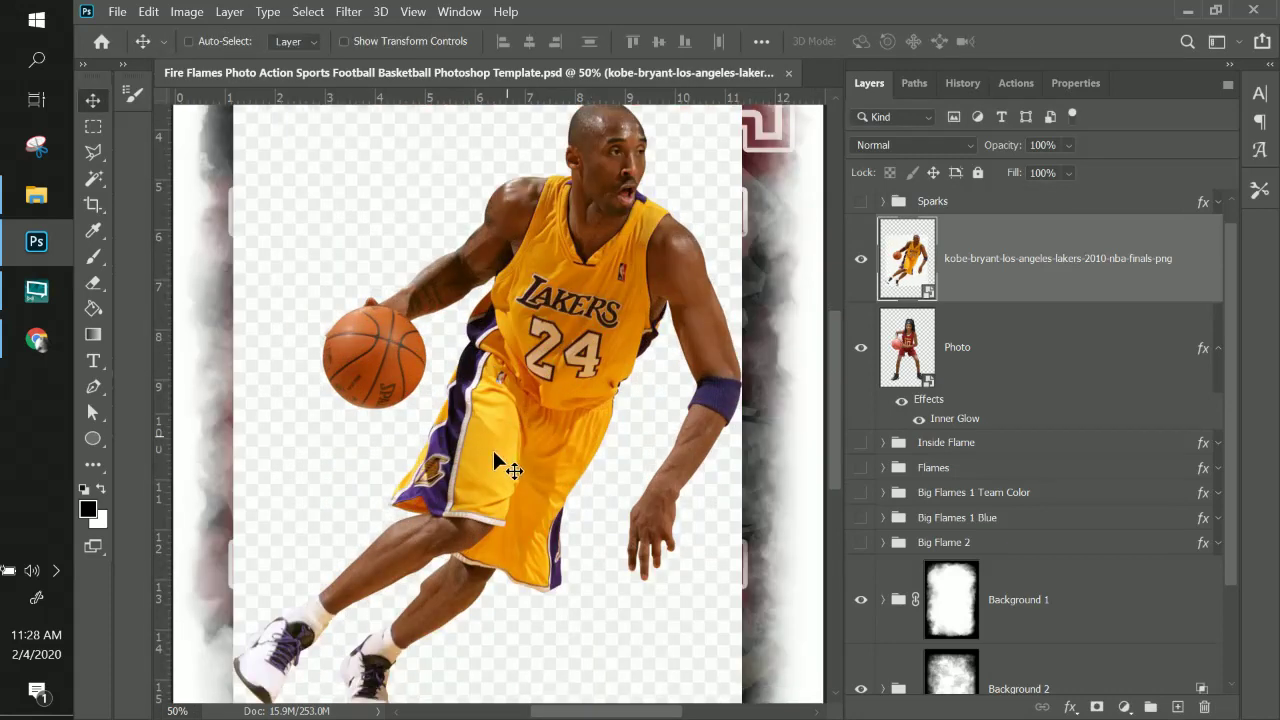
{"action": "scroll", "coordinate": [500, 462], "scroll_direction": "down", "scroll_amount": 1}
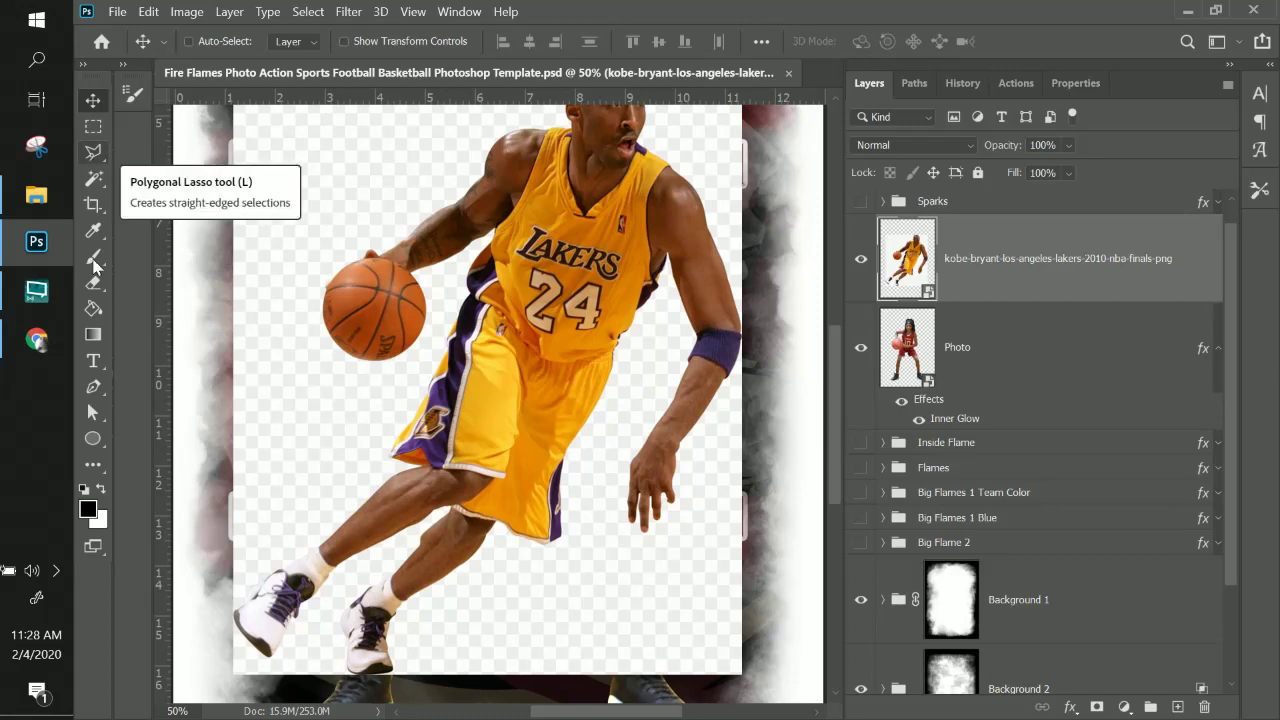
{"action": "left_click", "coordinate": [93, 388]}
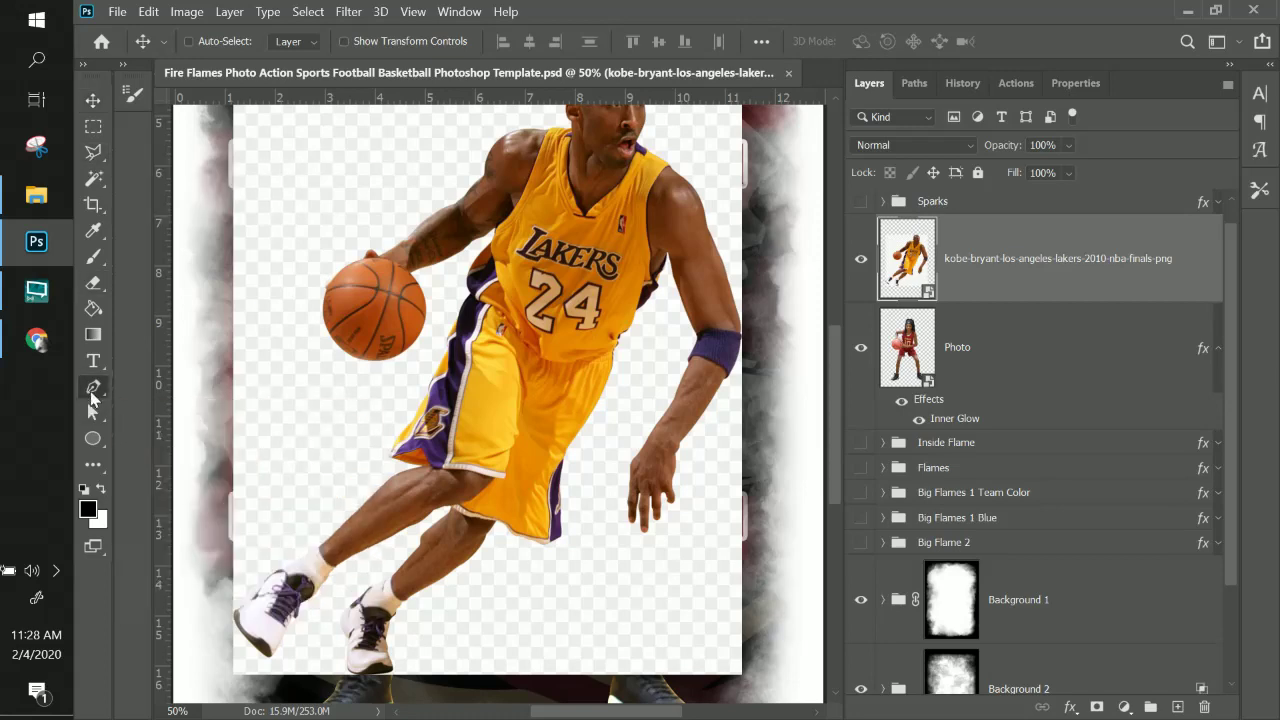
{"action": "left_click", "coordinate": [232, 618]}
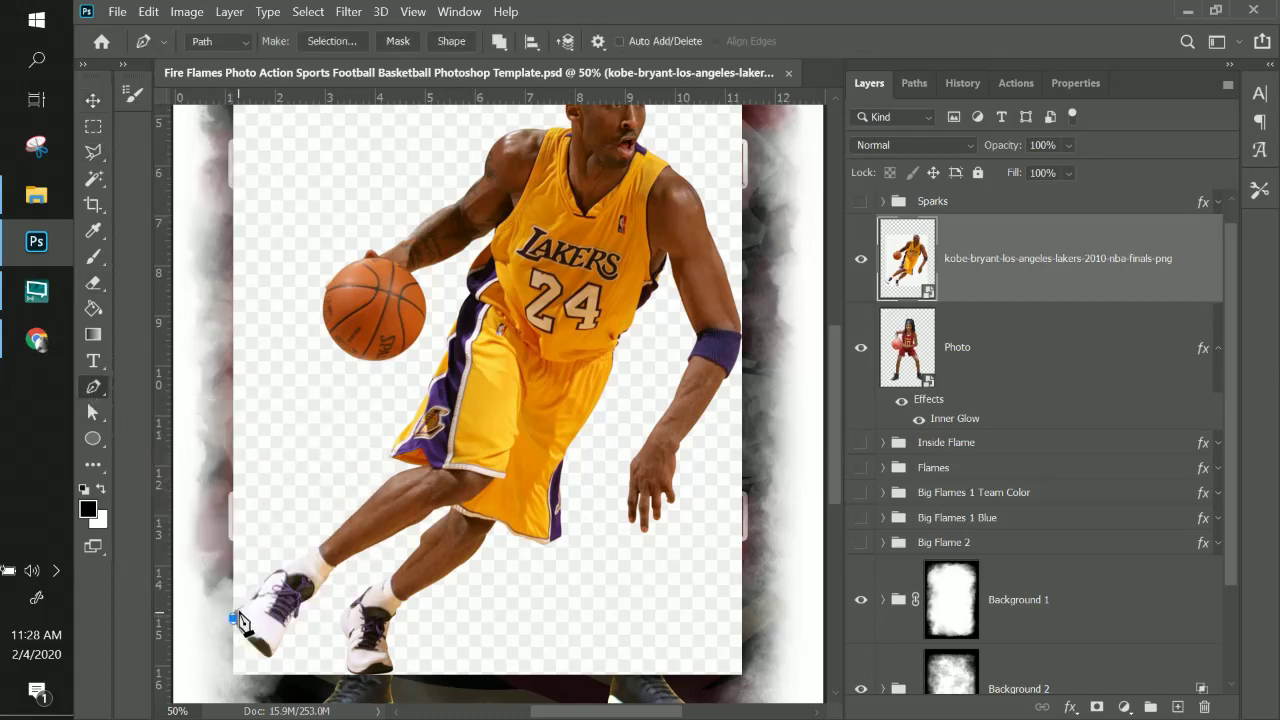
{"action": "left_click", "coordinate": [251, 595]}
{"action": "left_click", "coordinate": [260, 582]}
{"action": "left_click", "coordinate": [273, 572]}
{"action": "left_click", "coordinate": [288, 563]}
- Extend the pen path from the shoe along the sock to the ankle
{"action": "key", "text": "ctrl+plus"}
{"action": "key", "text": "ctrl+plus"}
{"action": "key", "text": "ctrl+plus"}
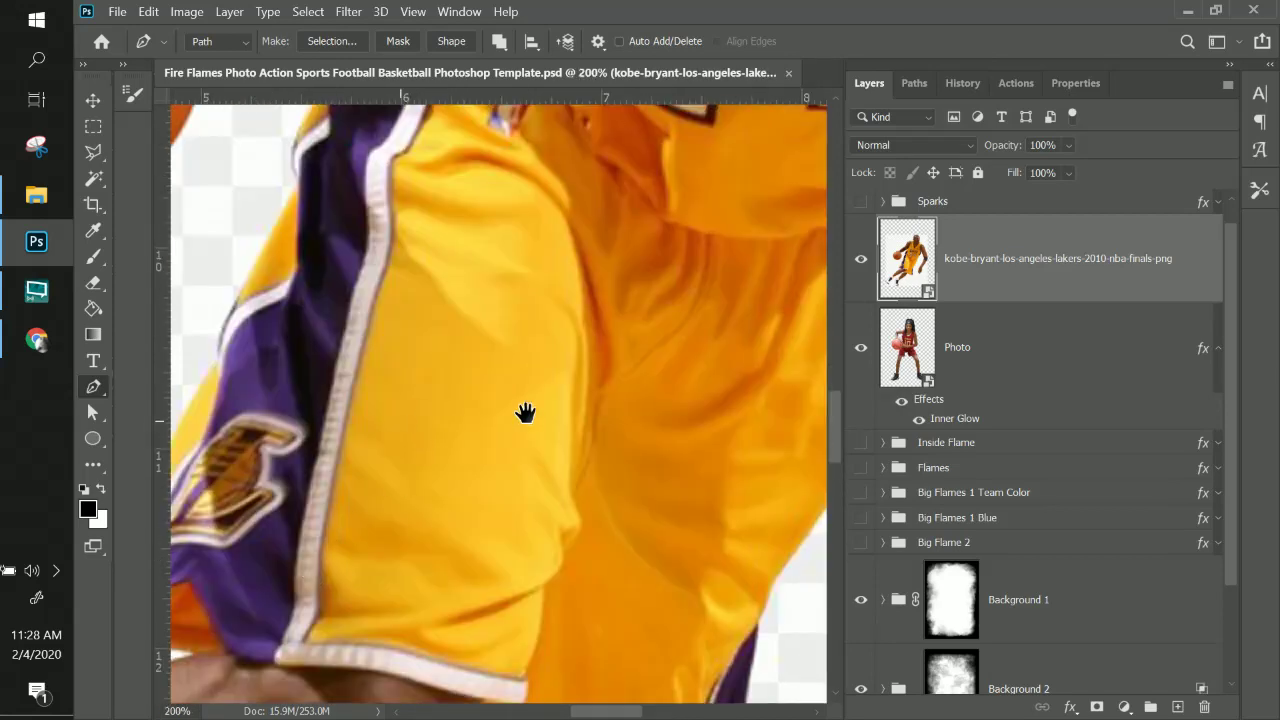
{"action": "left_click_drag", "start_coordinate": [335, 454], "coordinate": [502, 497]}
{"action": "left_click_drag", "start_coordinate": [309, 606], "coordinate": [363, 570]}
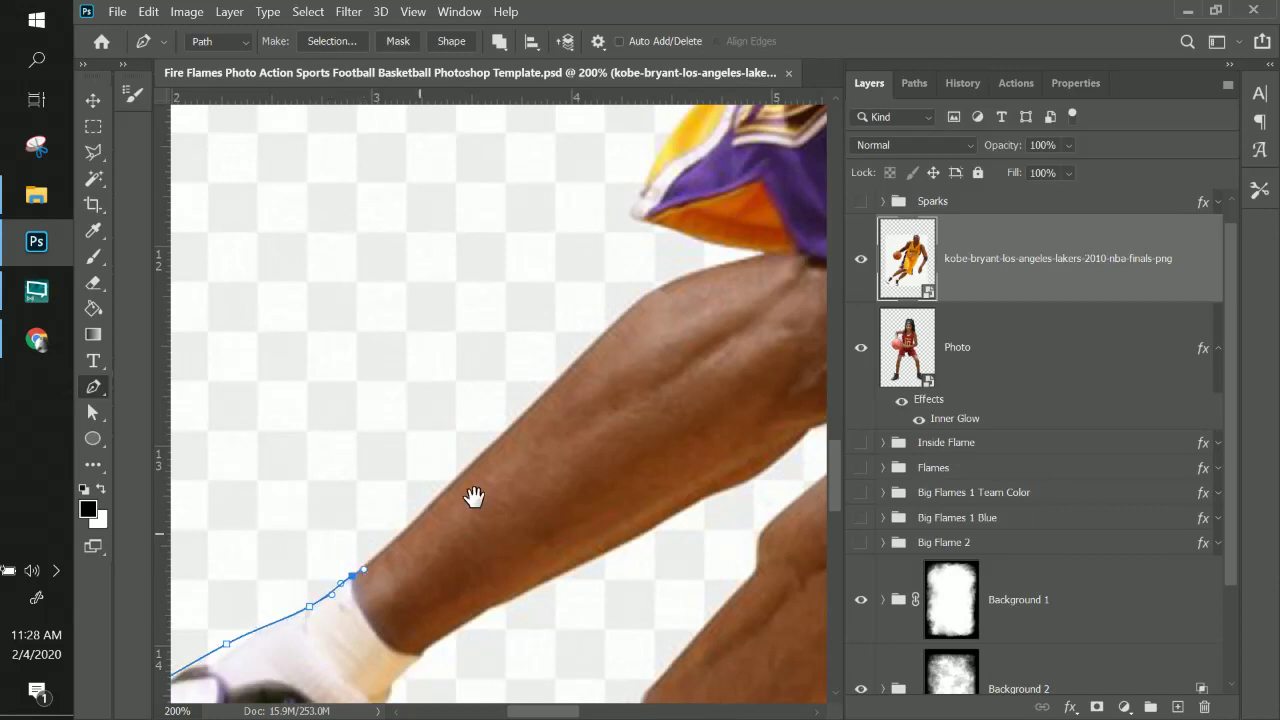
- Extend the pen path with curved points up the shin and over the knee to the shorts, redoing misplaced points
{"action": "left_click_drag", "start_coordinate": [474, 497], "coordinate": [289, 566]}
{"action": "left_click", "coordinate": [295, 525]}
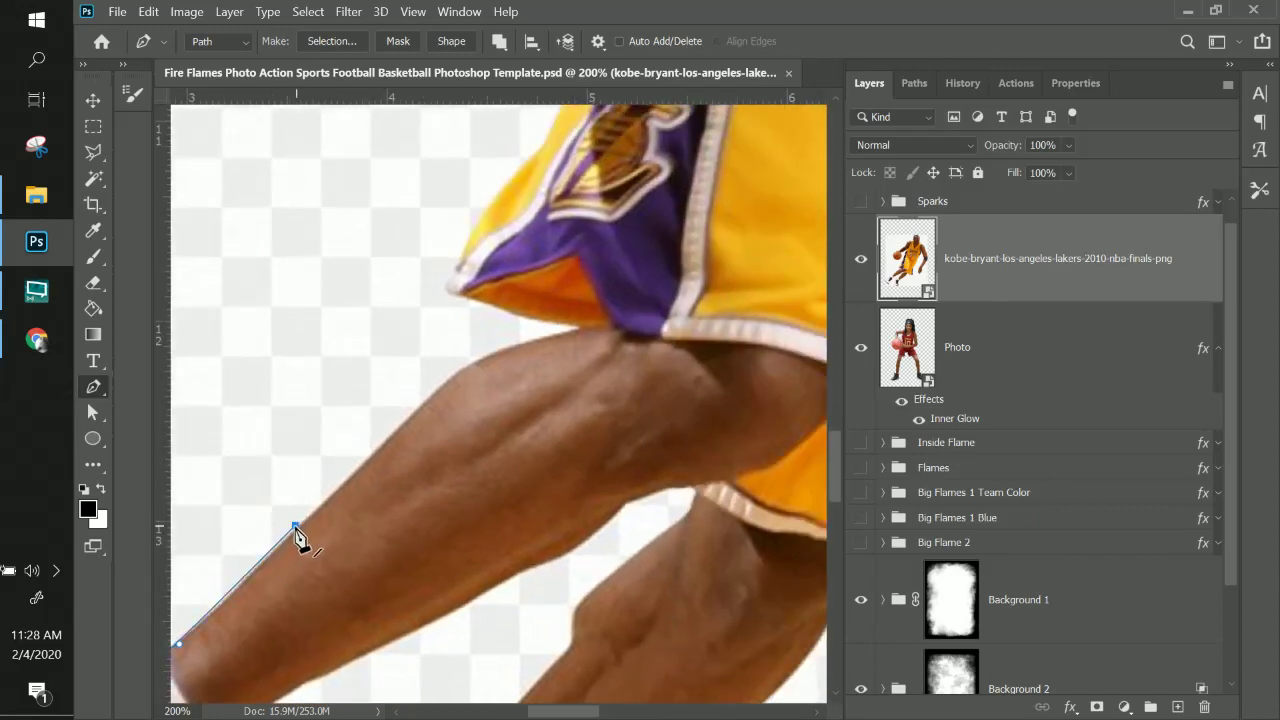
{"action": "key", "text": "ctrl+z"}
{"action": "left_click_drag", "start_coordinate": [285, 536], "coordinate": [318, 508]}
{"action": "key", "text": "ctrl+z"}
{"action": "left_click_drag", "start_coordinate": [274, 549], "coordinate": [291, 531]}
{"action": "left_click_drag", "start_coordinate": [405, 417], "coordinate": [474, 363]}
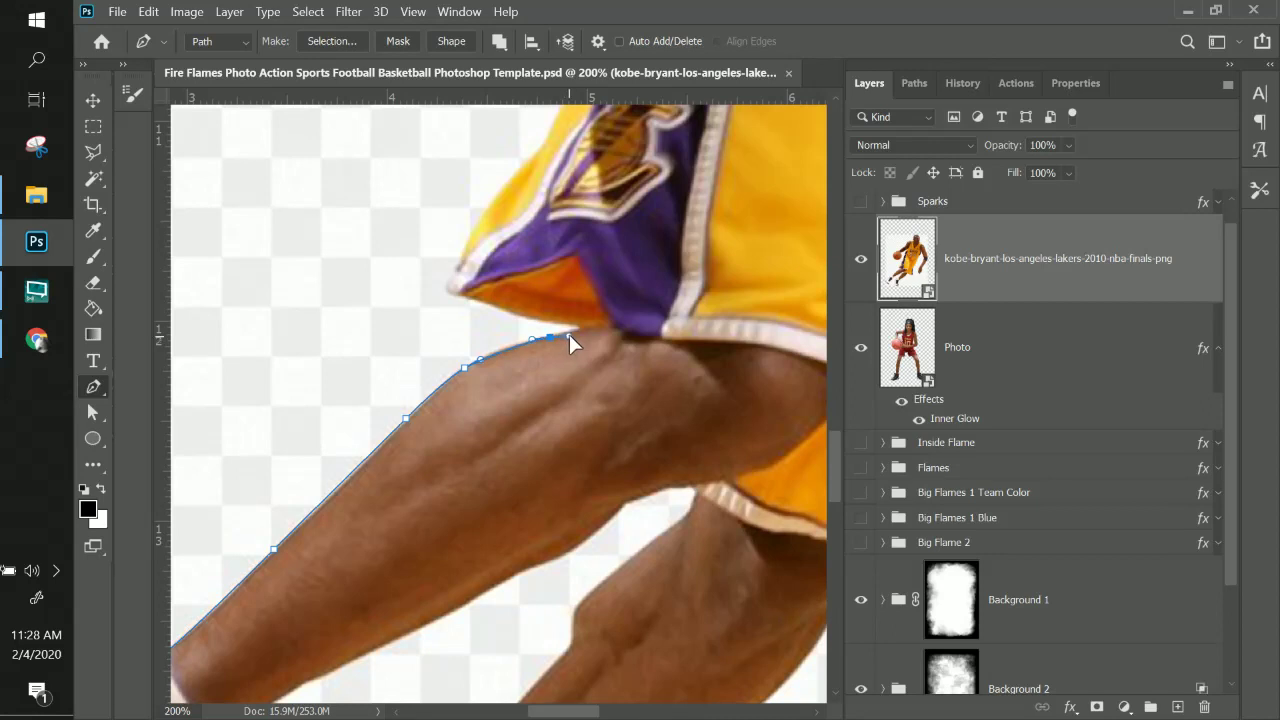
{"action": "left_click_drag", "start_coordinate": [569, 366], "coordinate": [579, 329]}
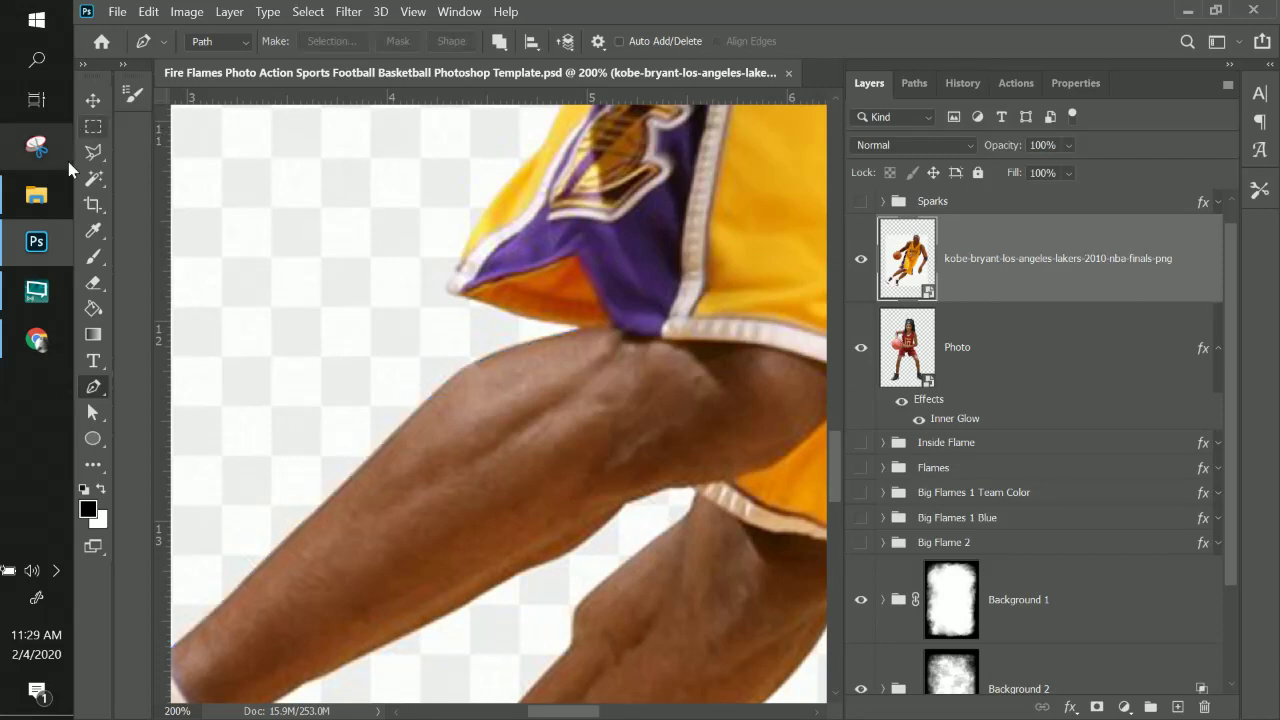
- Try selecting the checkered background beside the leg and shorts with the Quick Selection tool, and discard the selection
{"action": "left_click", "coordinate": [93, 178]}
{"action": "left_click", "coordinate": [138, 177]}
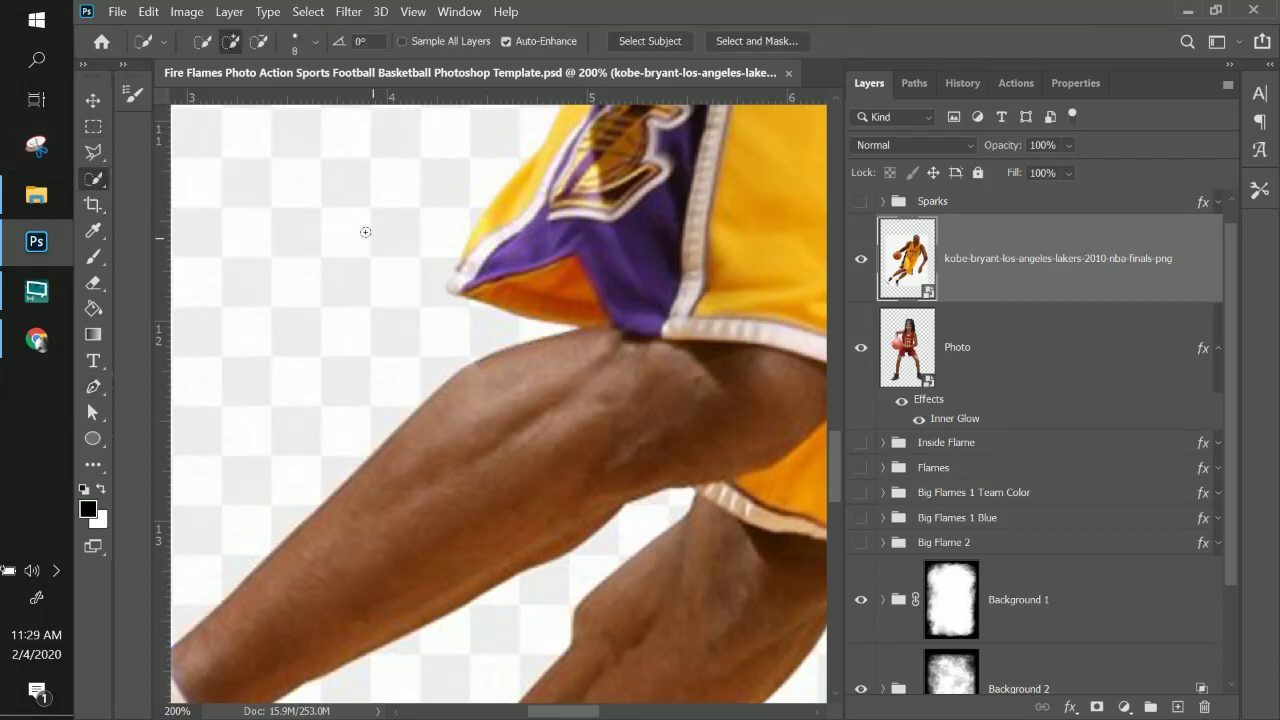
{"action": "left_click_drag", "start_coordinate": [363, 229], "coordinate": [271, 366]}
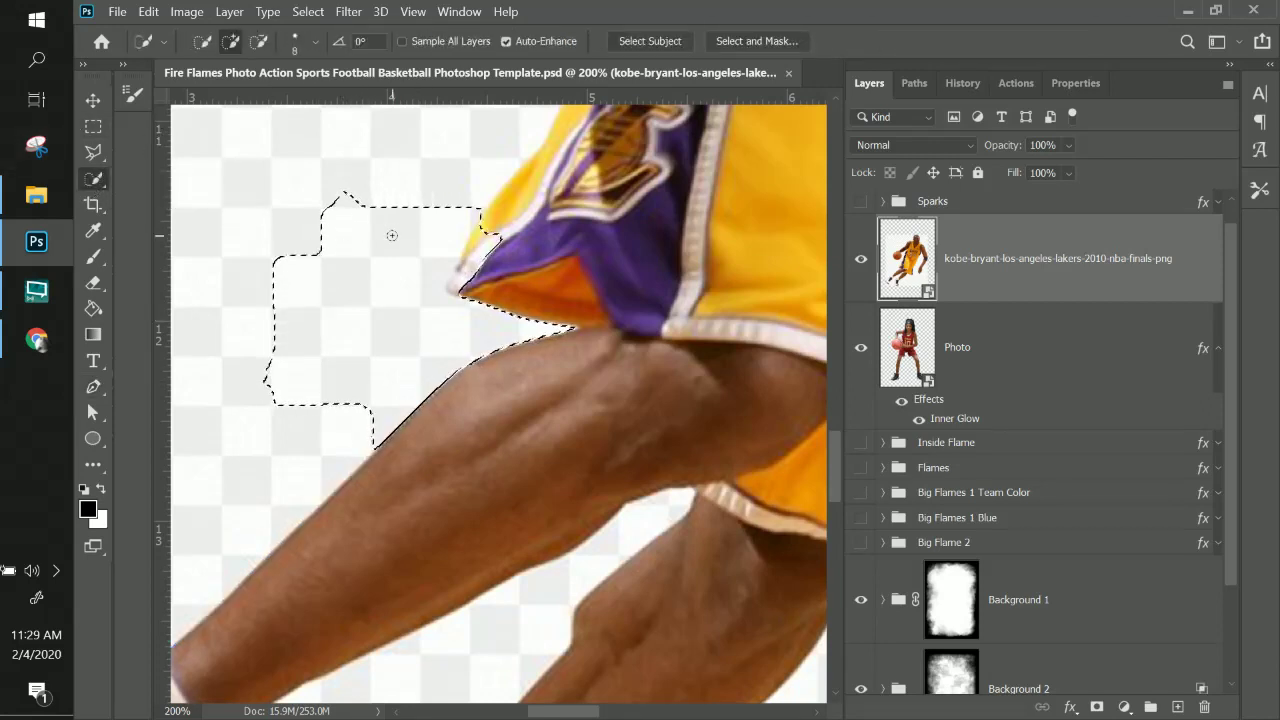
{"action": "key", "text": "ctrl+d"}
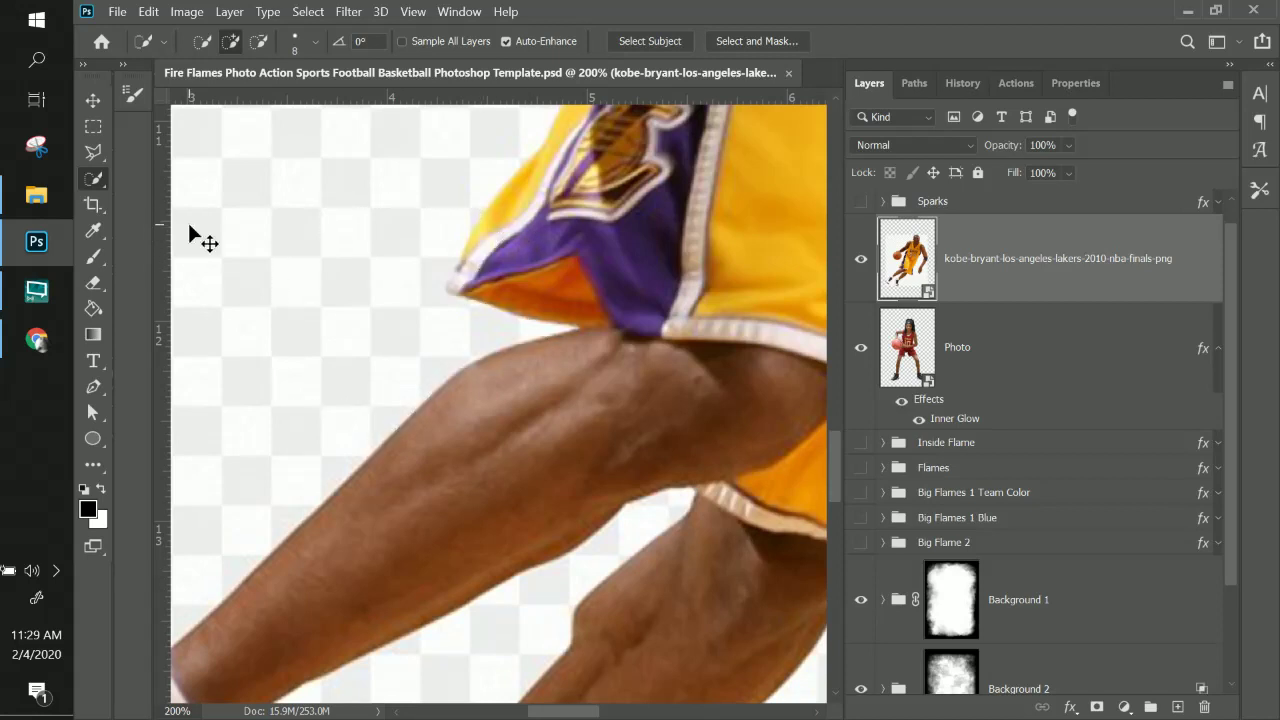
{"action": "key", "text": "ctrl+minus"}
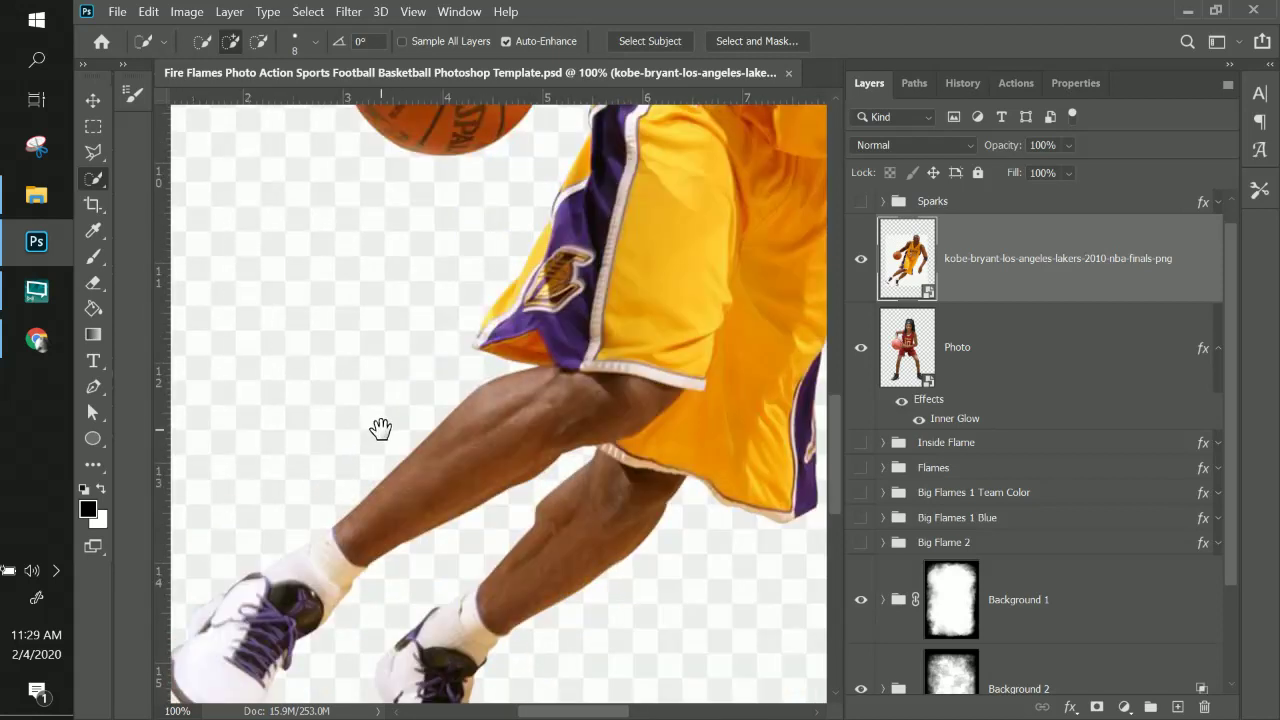
{"action": "left_click_drag", "start_coordinate": [374, 429], "coordinate": [458, 328]}
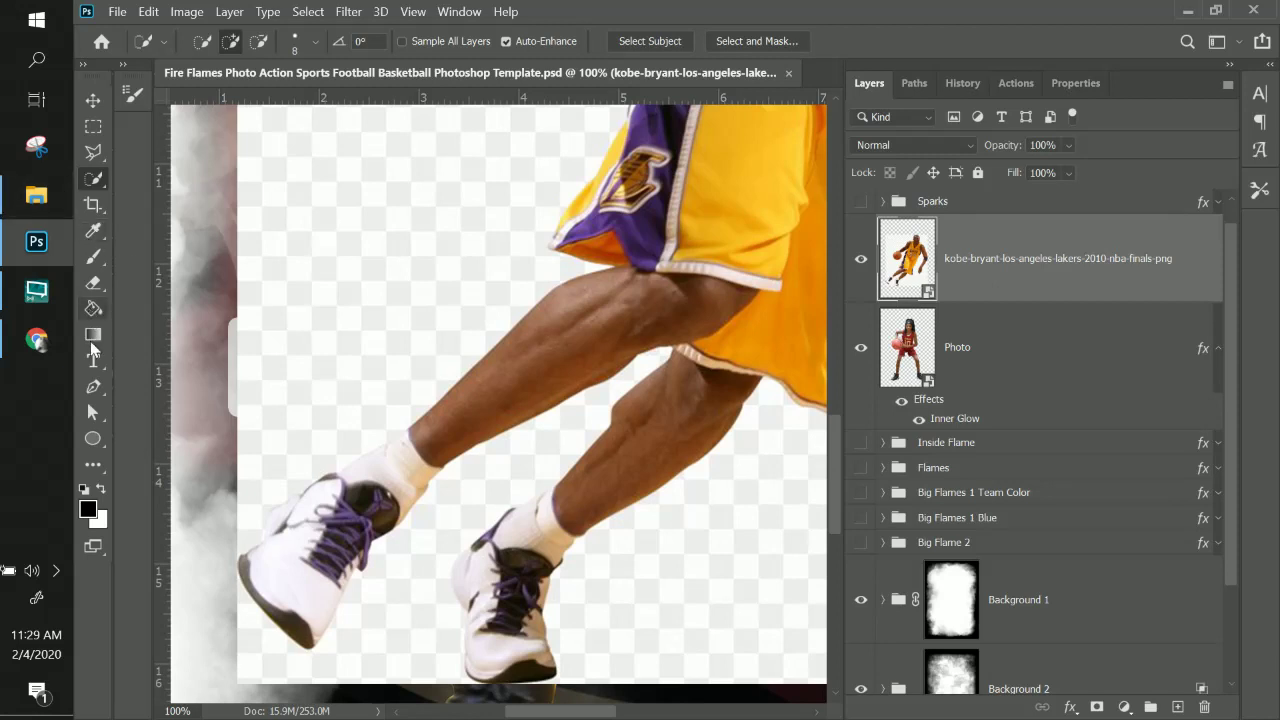
- Start a new Pen tool path at the toe of Kobe's front shoe and trace its upper edge along the sock to the ankle
{"action": "left_click", "coordinate": [93, 387]}
{"action": "left_click", "coordinate": [237, 566]}
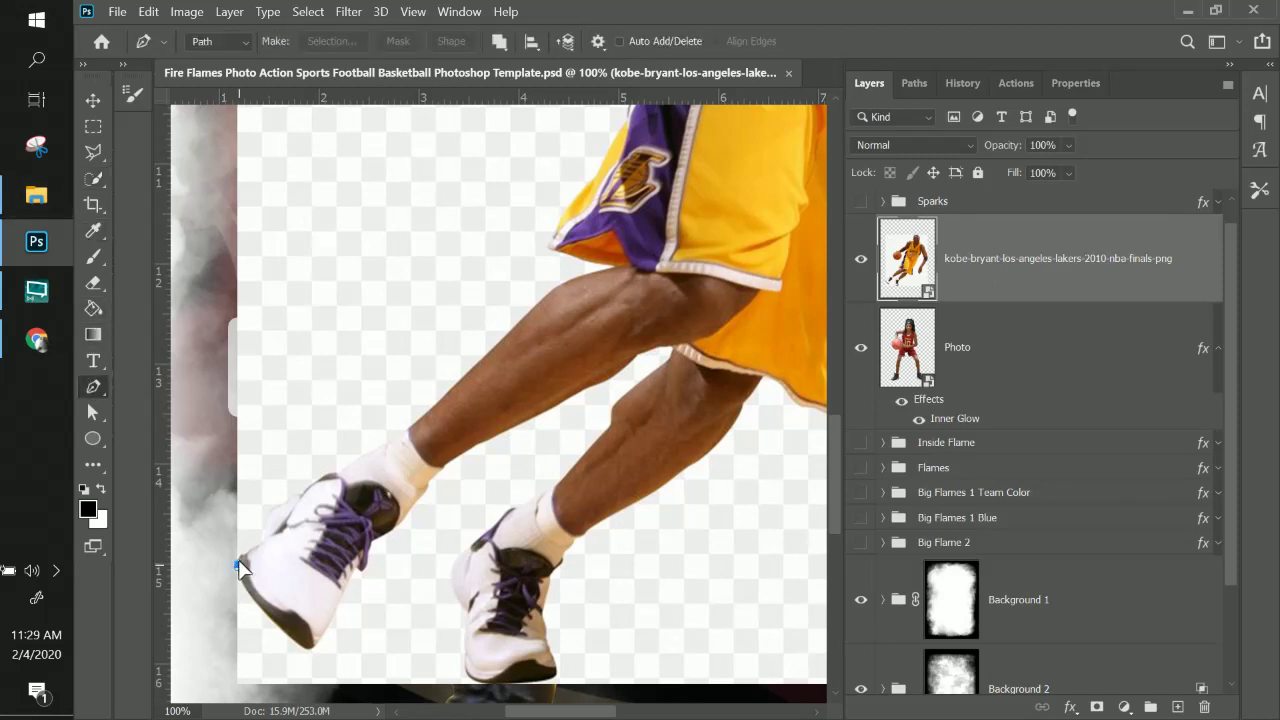
{"action": "left_click", "coordinate": [262, 540]}
{"action": "left_click", "coordinate": [272, 510]}
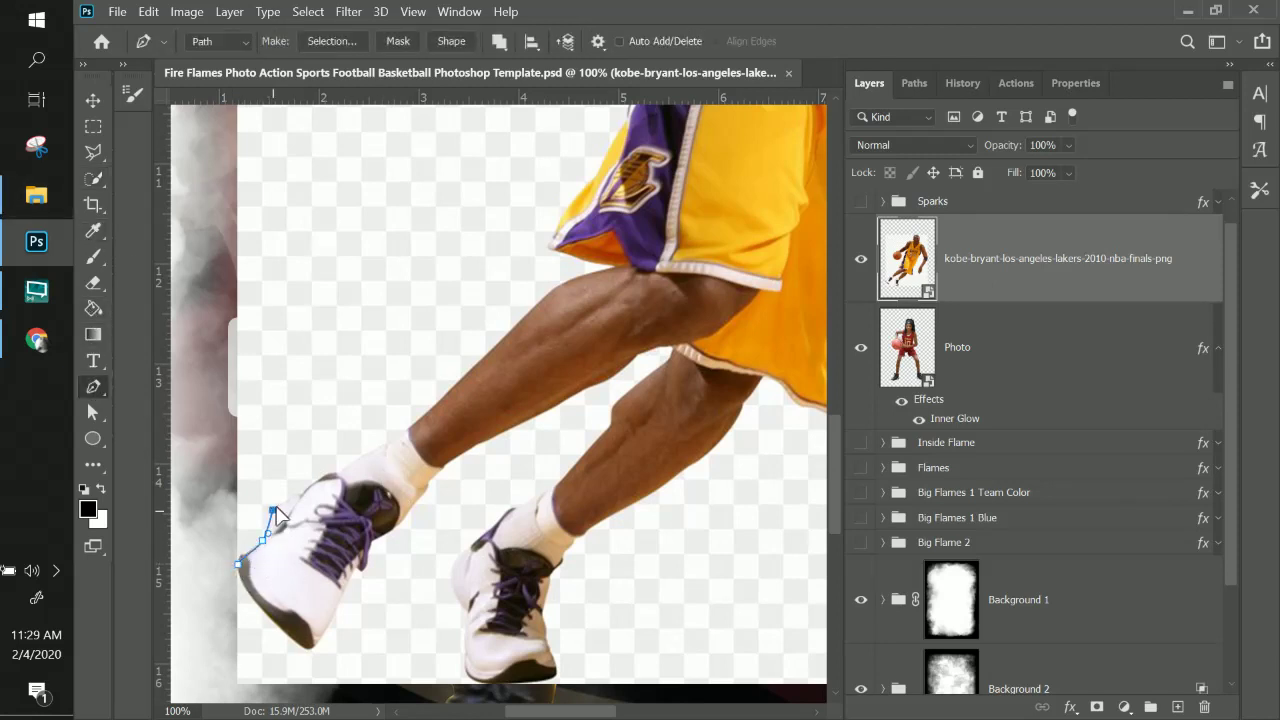
{"action": "left_click_drag", "start_coordinate": [303, 488], "coordinate": [396, 438]}
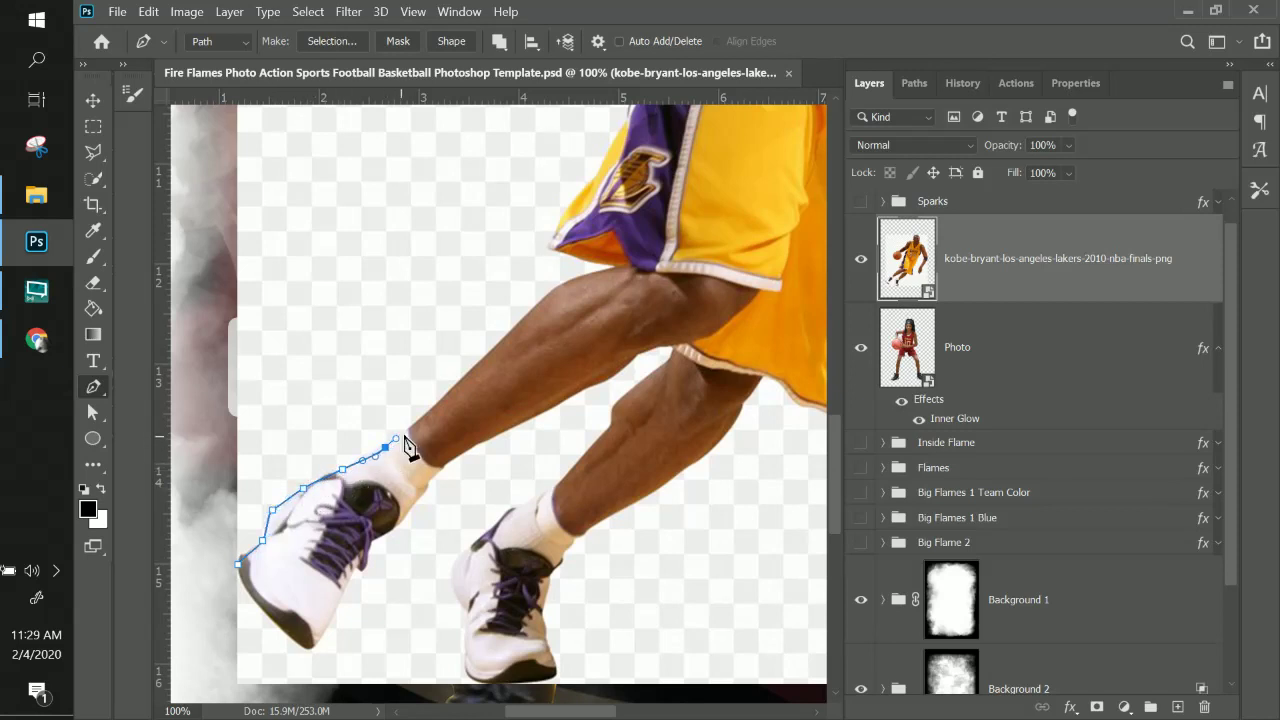
{"action": "left_click", "coordinate": [408, 428]}
- Extend the pen path up the shin and over the knee to the hem of the shorts
{"action": "scroll", "coordinate": [490, 420], "scroll_direction": "up", "scroll_amount": 4}
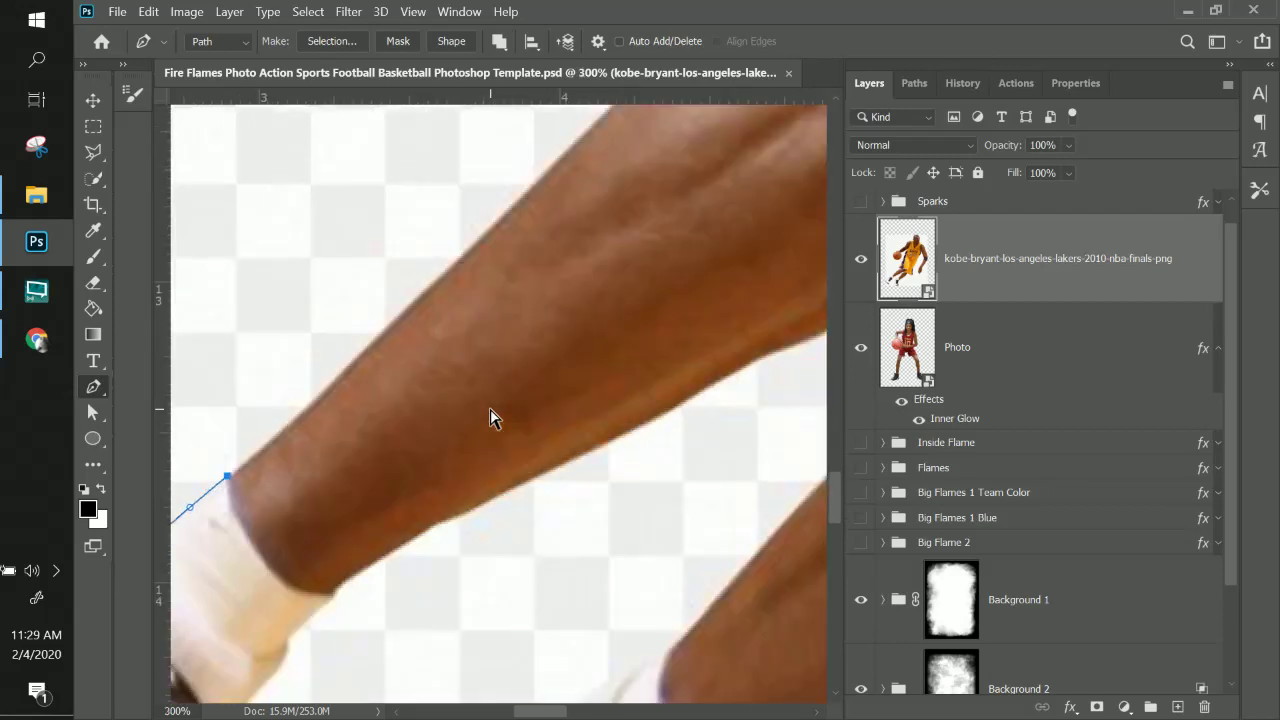
{"action": "left_click_drag", "start_coordinate": [491, 406], "coordinate": [558, 558]}
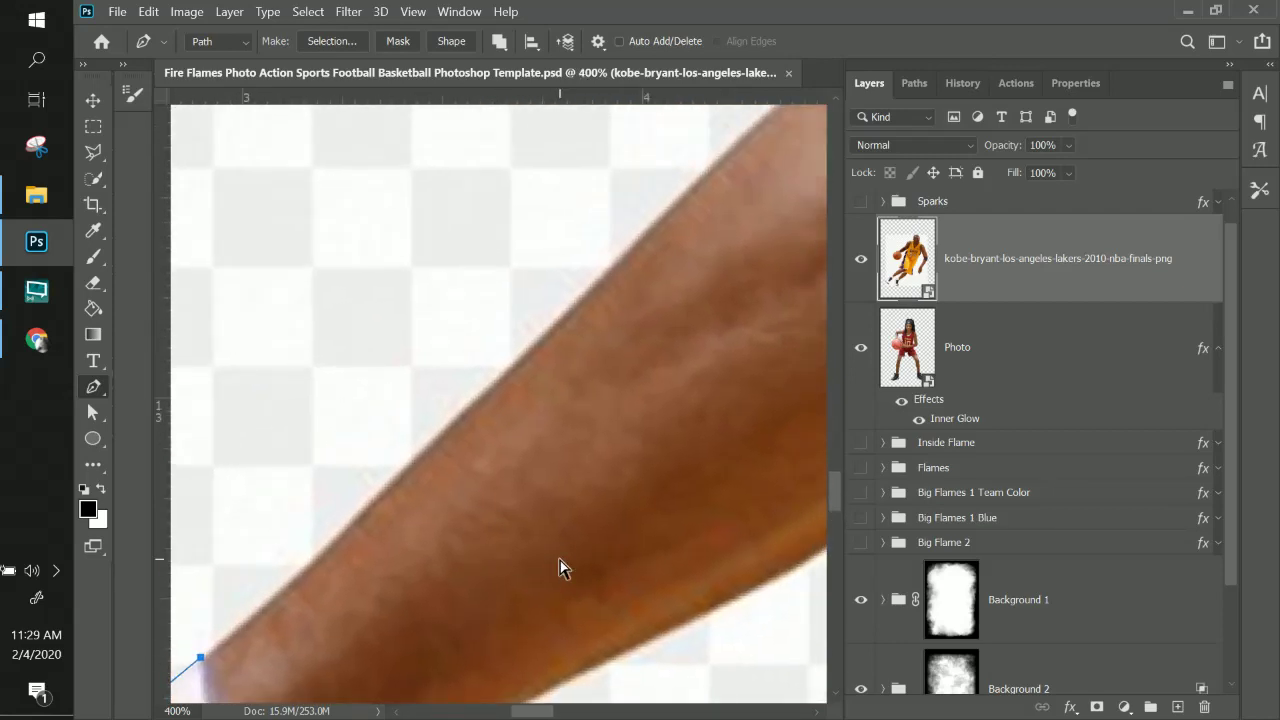
{"action": "scroll", "coordinate": [559, 558], "scroll_direction": "down", "scroll_amount": 3}
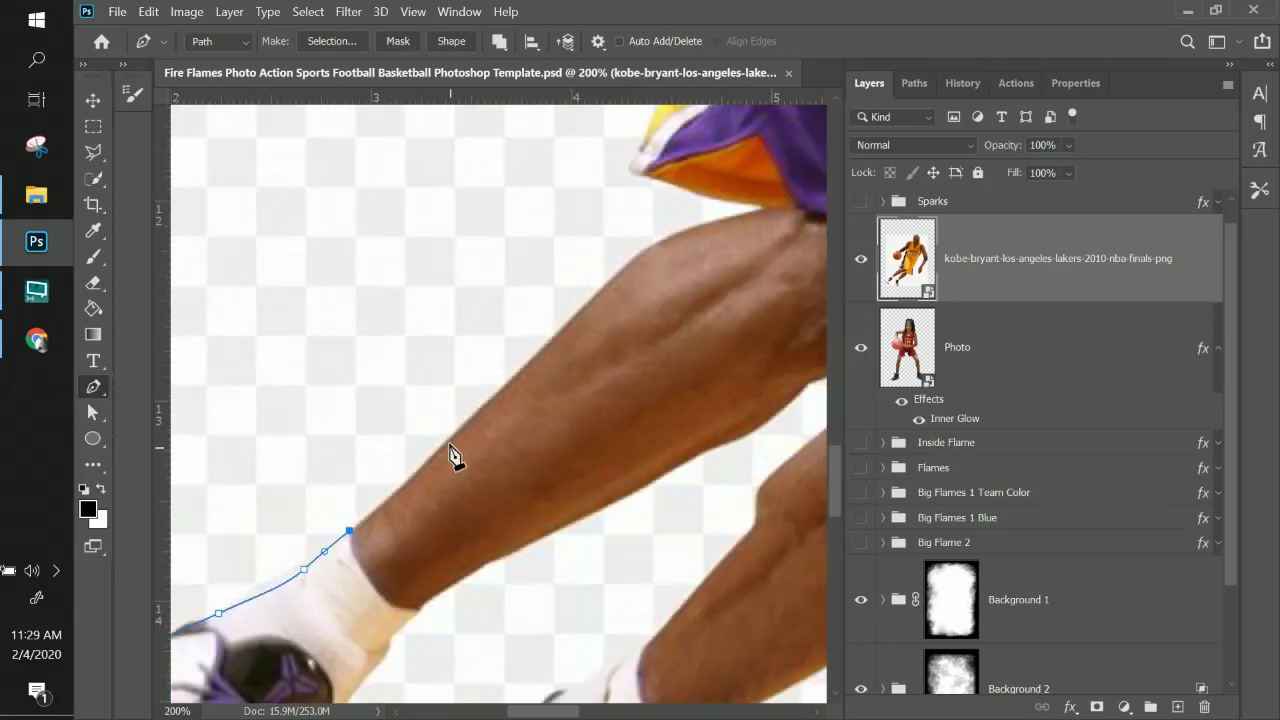
{"action": "left_click_drag", "start_coordinate": [468, 425], "coordinate": [472, 414]}
{"action": "left_click_drag", "start_coordinate": [601, 292], "coordinate": [603, 287]}
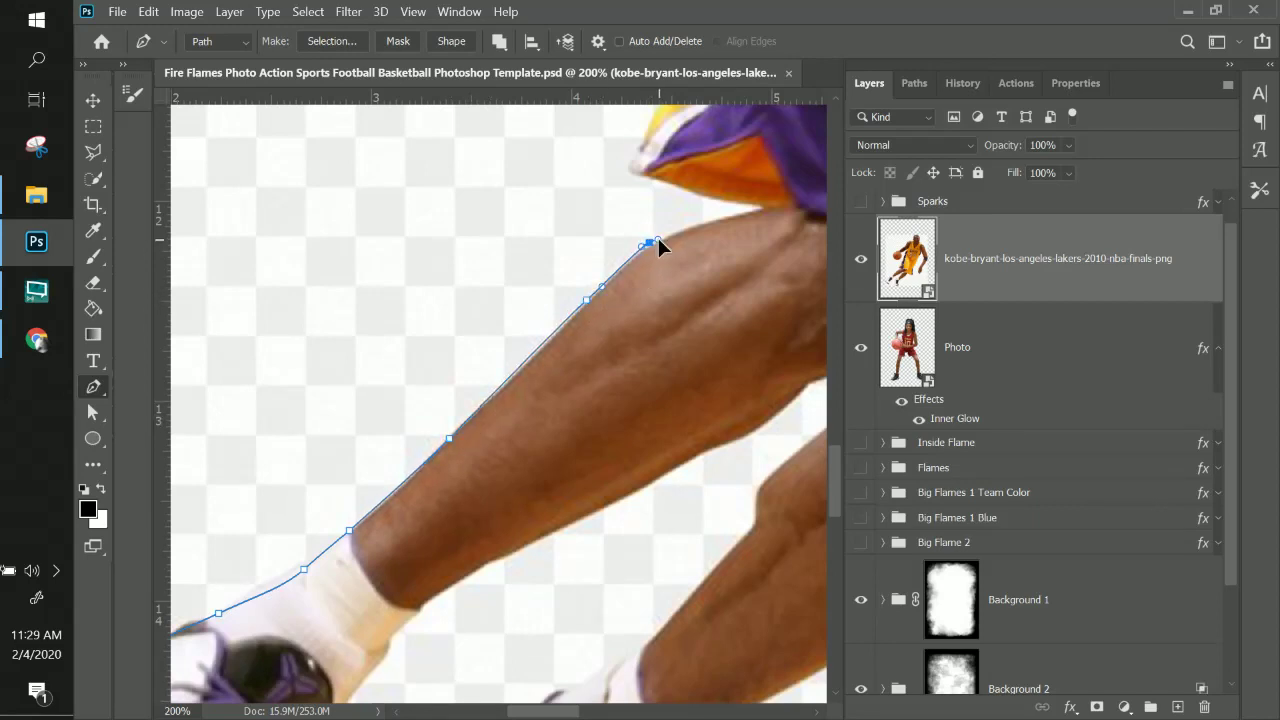
{"action": "left_click_drag", "start_coordinate": [651, 246], "coordinate": [487, 317]}
{"action": "left_click", "coordinate": [605, 281]}
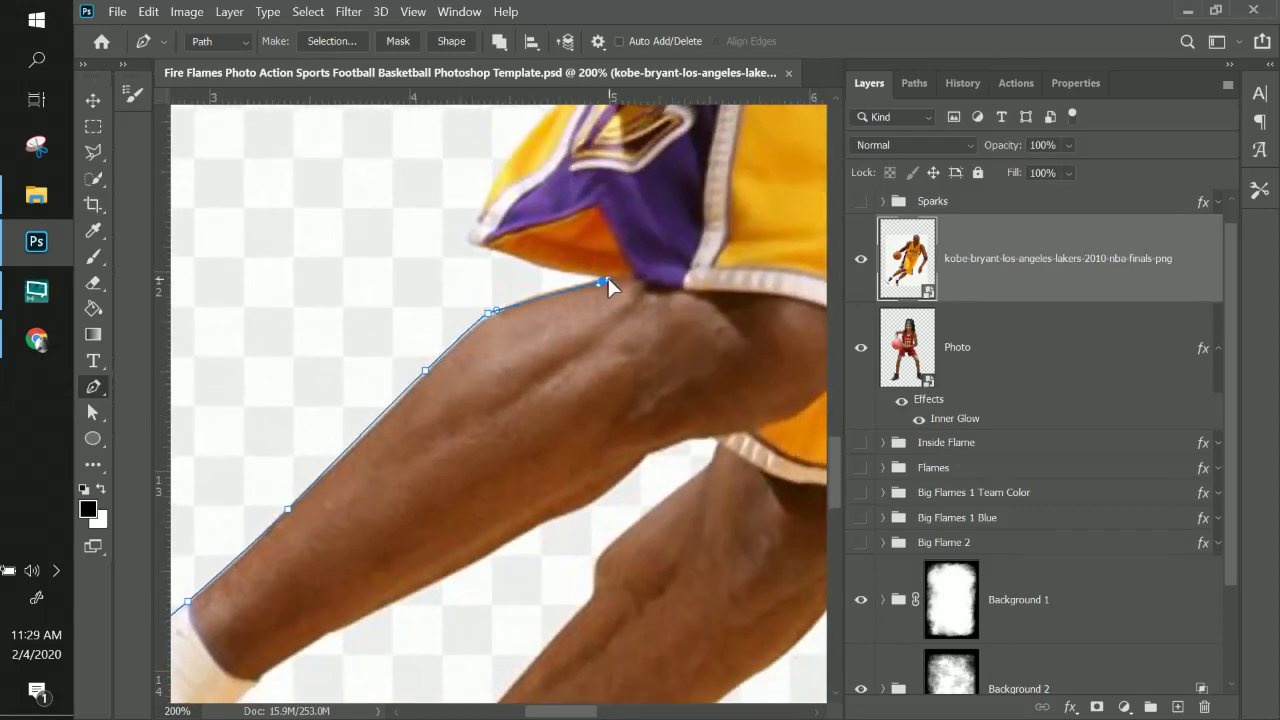
- Extend the pen path around the pointed hem corner and up the outer edge of the shorts past the Lakers logo
{"action": "left_click_drag", "start_coordinate": [520, 258], "coordinate": [429, 380]}
{"action": "left_click", "coordinate": [466, 244]}
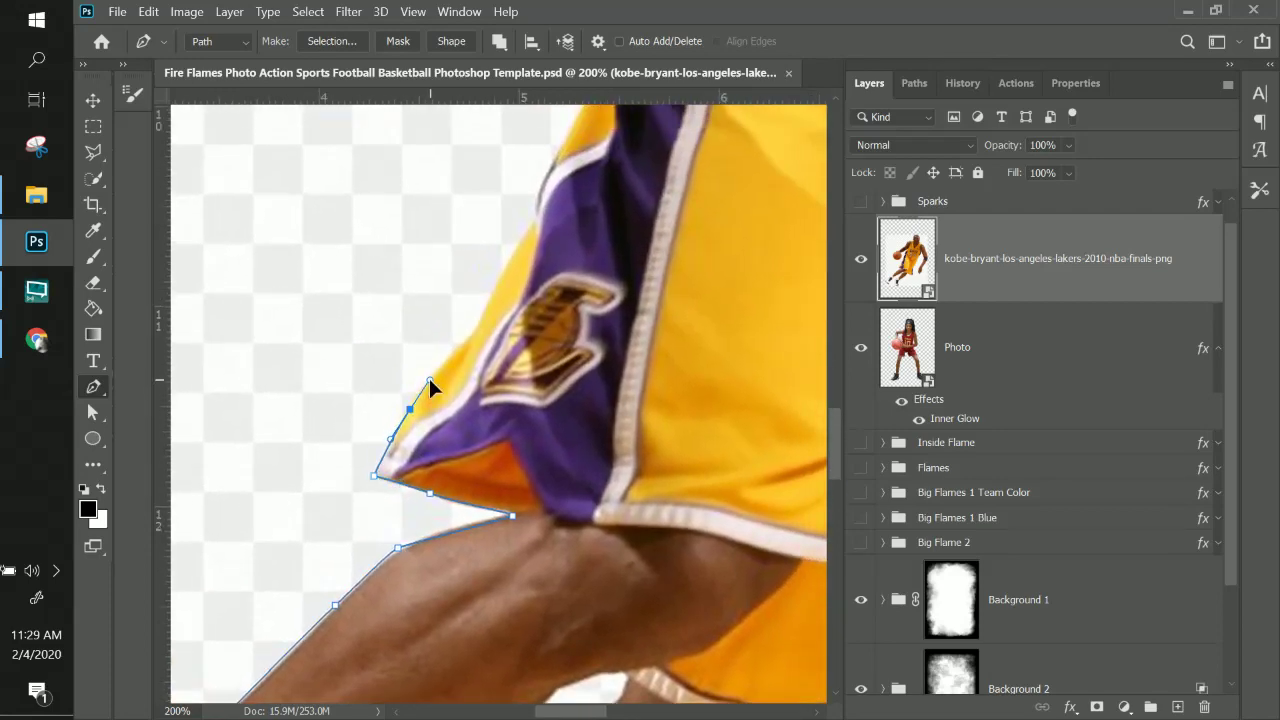
{"action": "left_click_drag", "start_coordinate": [474, 328], "coordinate": [480, 325]}
{"action": "left_click_drag", "start_coordinate": [574, 298], "coordinate": [488, 474]}
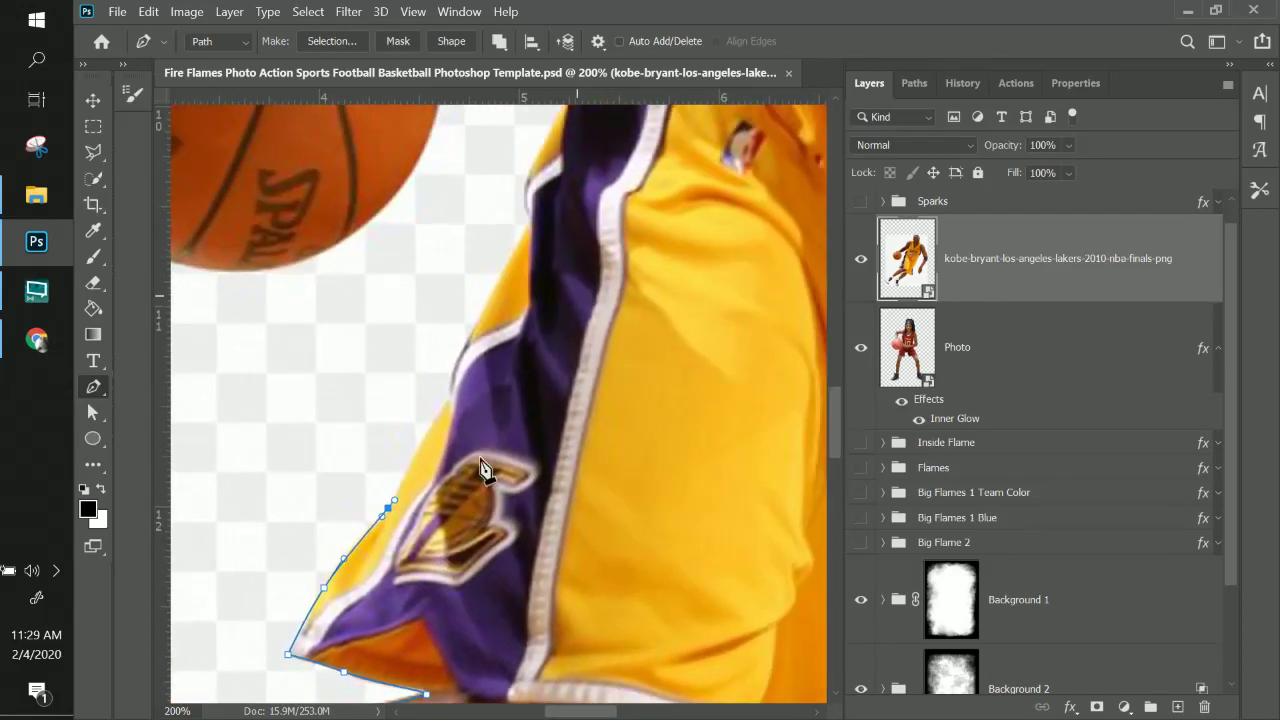
{"action": "left_click", "coordinate": [449, 395]}
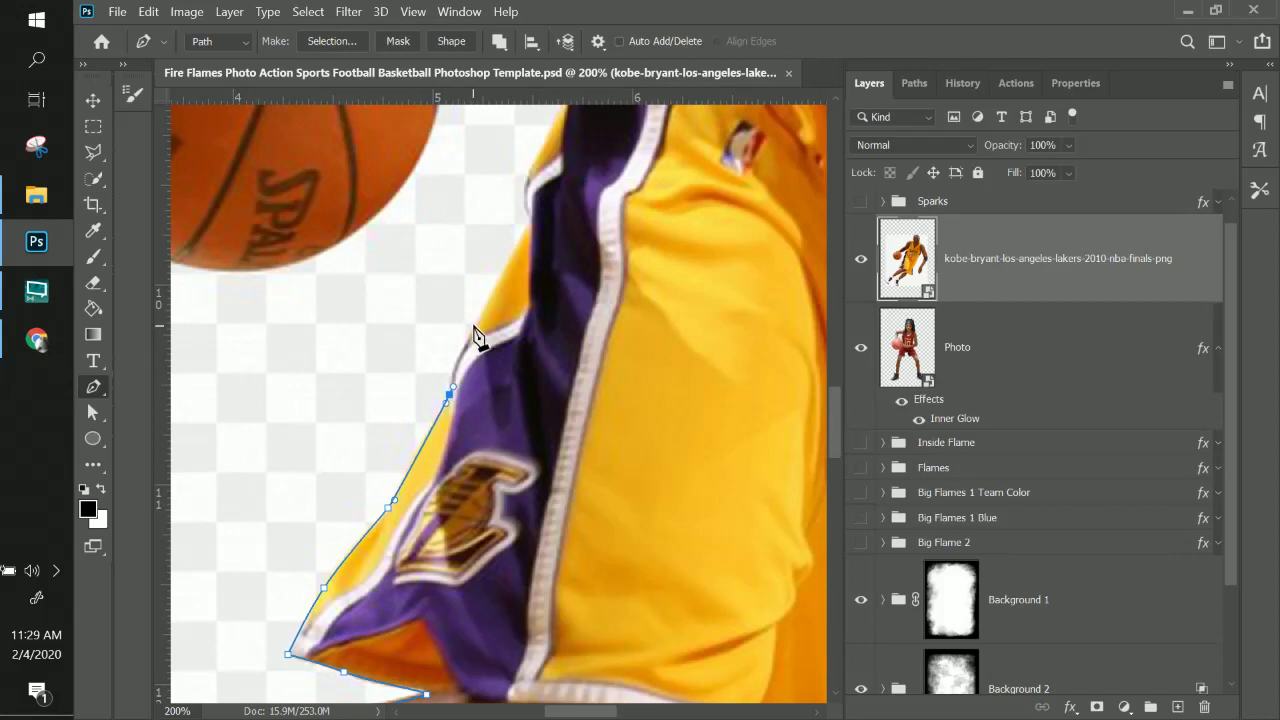
- Extend the pen path along the upper outer edge of the shorts to the waist, redoing a misplaced point
{"action": "left_click_drag", "start_coordinate": [472, 325], "coordinate": [484, 333]}
{"action": "key", "text": "ctrl+z"}
{"action": "left_click_drag", "start_coordinate": [471, 331], "coordinate": [489, 296]}
{"action": "scroll", "coordinate": [491, 420], "scroll_direction": "up", "scroll_amount": 5}
{"action": "left_click", "coordinate": [485, 432]}
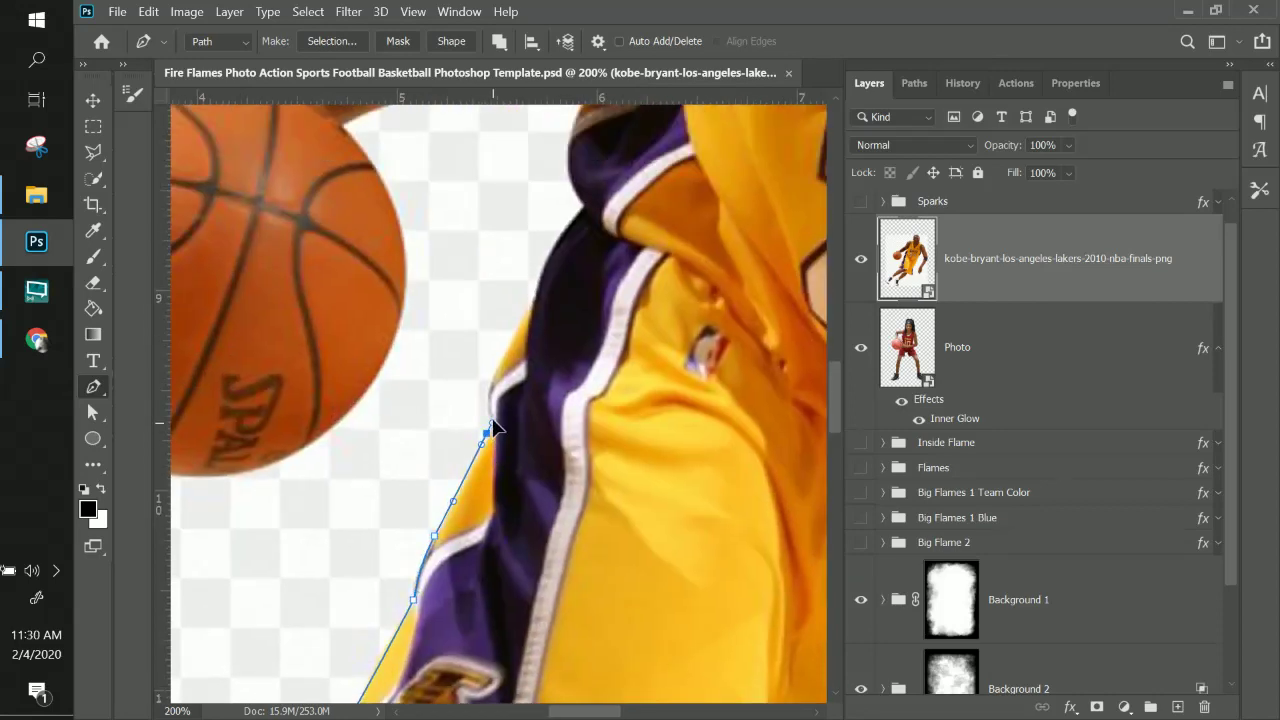
{"action": "left_click", "coordinate": [490, 380]}
{"action": "left_click", "coordinate": [517, 326]}
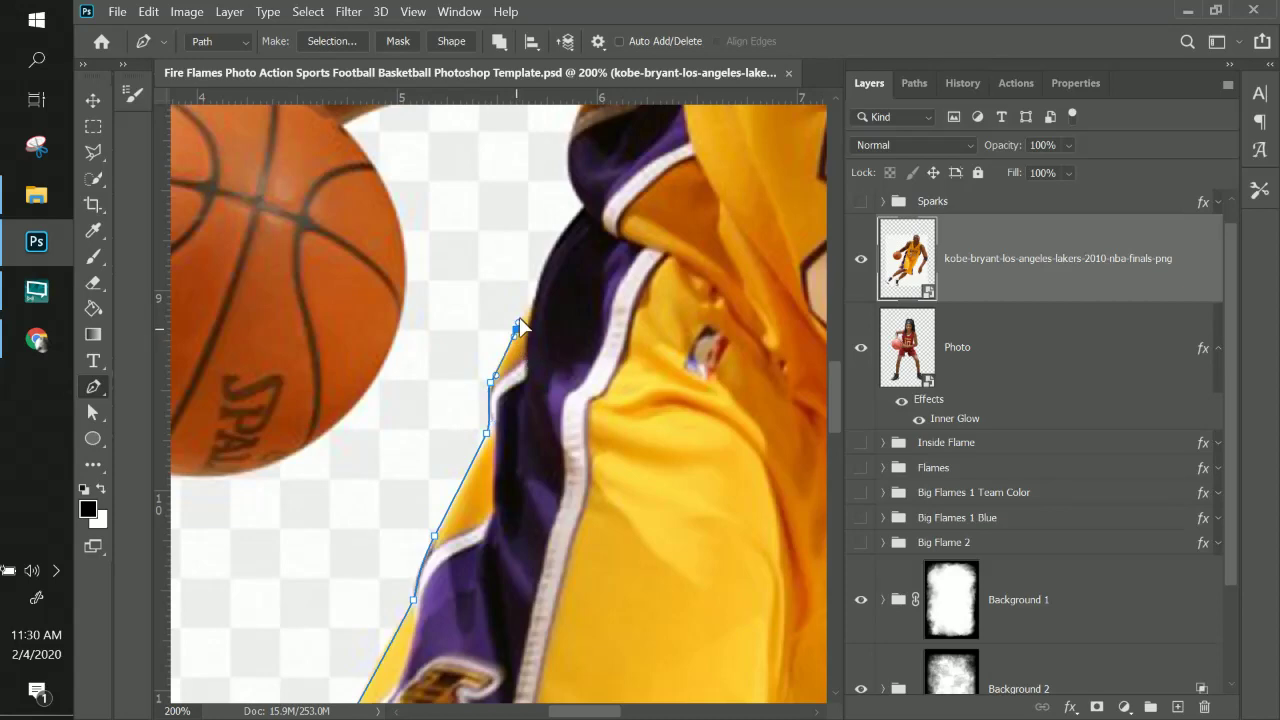
{"action": "left_click_drag", "start_coordinate": [520, 325], "coordinate": [521, 315]}
{"action": "scroll", "coordinate": [549, 286], "scroll_direction": "up", "scroll_amount": 5}
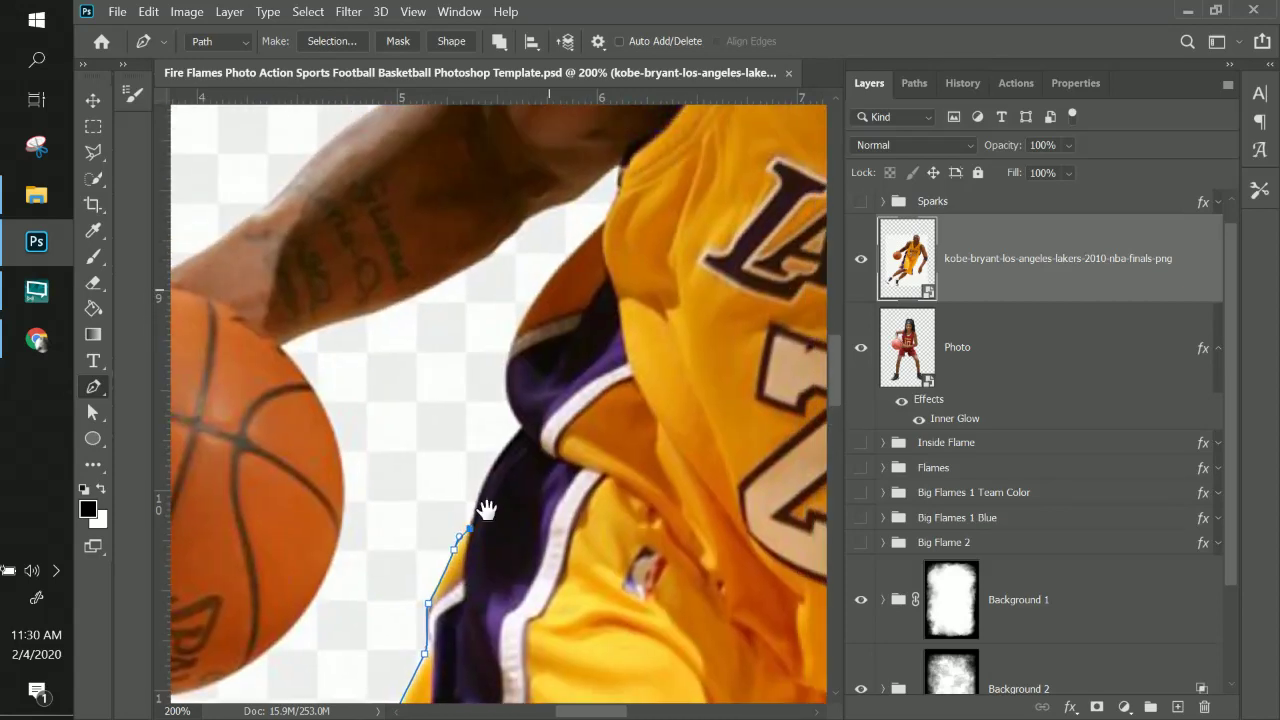
{"action": "left_click_drag", "start_coordinate": [484, 478], "coordinate": [515, 412]}
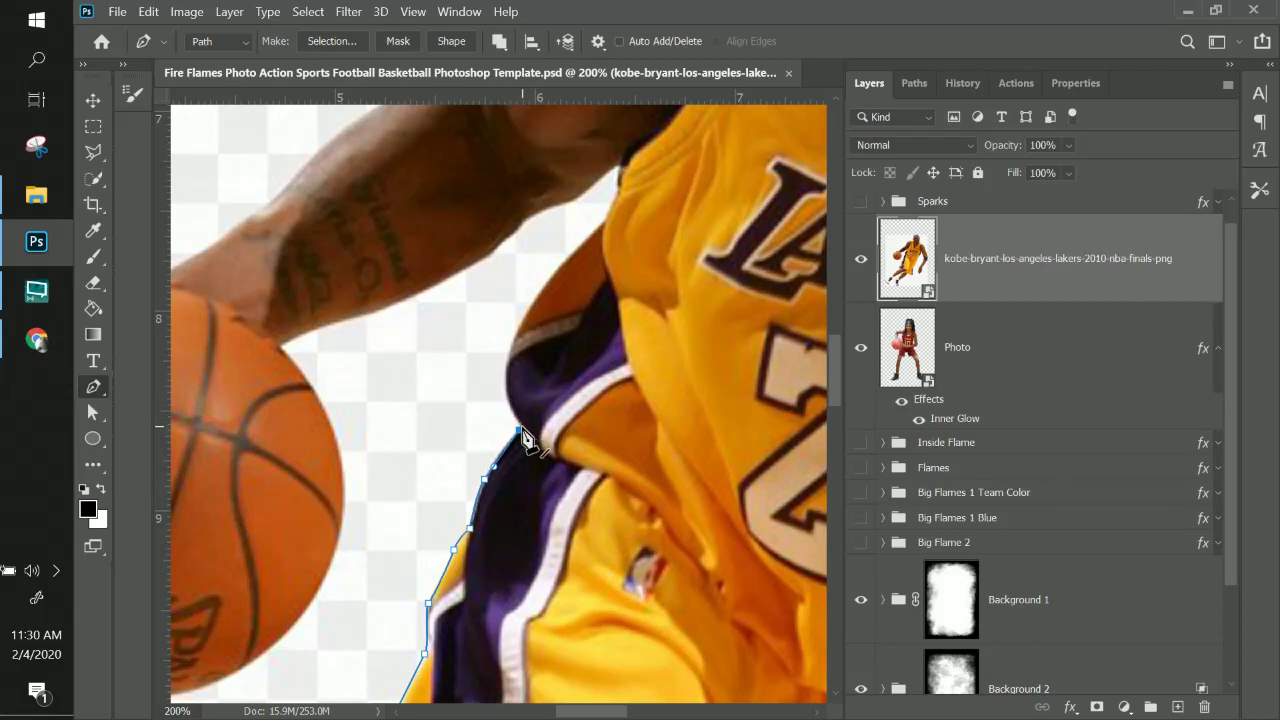
- Extend the pen path with curved points up the side of the jersey to the armpit, redoing a misplaced point
{"action": "left_click", "coordinate": [502, 376]}
{"action": "left_click_drag", "start_coordinate": [507, 380], "coordinate": [503, 383]}
{"action": "left_click", "coordinate": [536, 292]}
{"action": "key", "text": "ctrl+z"}
{"action": "left_click_drag", "start_coordinate": [525, 313], "coordinate": [543, 288]}
{"action": "left_click_drag", "start_coordinate": [586, 242], "coordinate": [612, 311]}
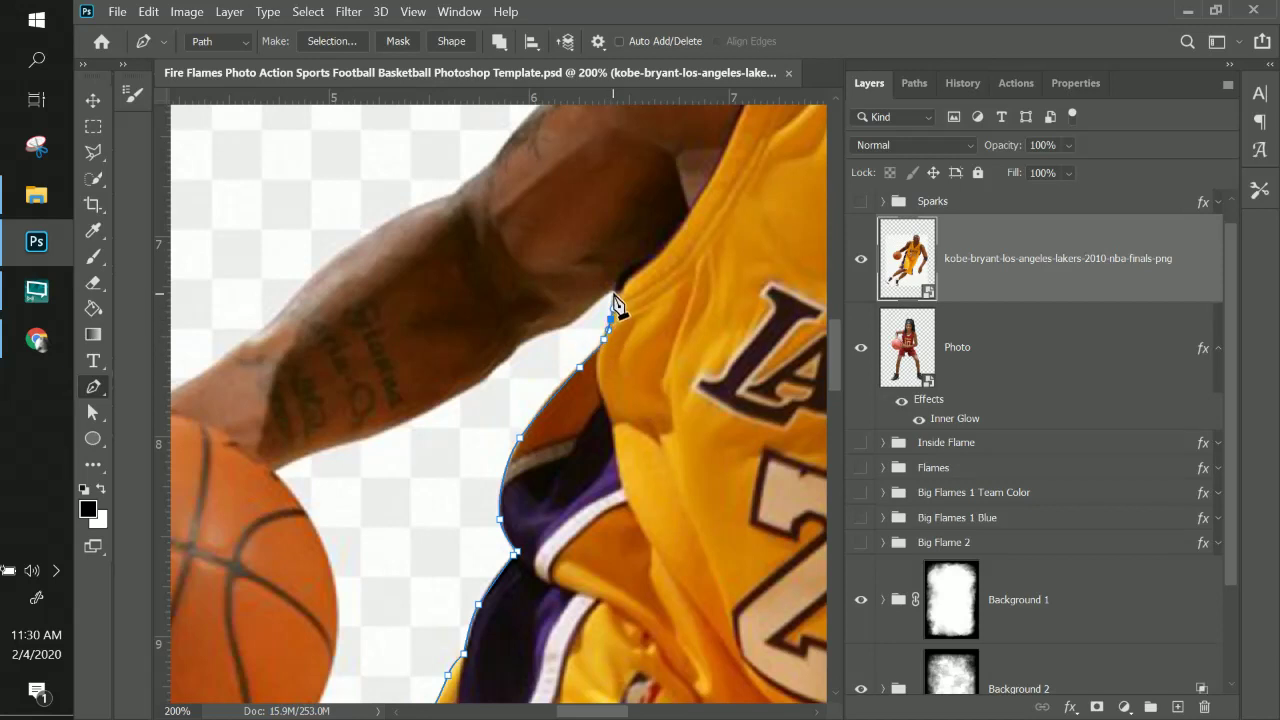
{"action": "left_click", "coordinate": [613, 291]}
- Extend the pen path from the armpit along the underside of the upper arm toward the elbow, undoing a misplaced point
{"action": "left_click", "coordinate": [590, 303]}
{"action": "left_click", "coordinate": [563, 325]}
{"action": "left_click_drag", "start_coordinate": [555, 388], "coordinate": [676, 334]}
{"action": "left_click", "coordinate": [686, 340], "text": "ctrl"}
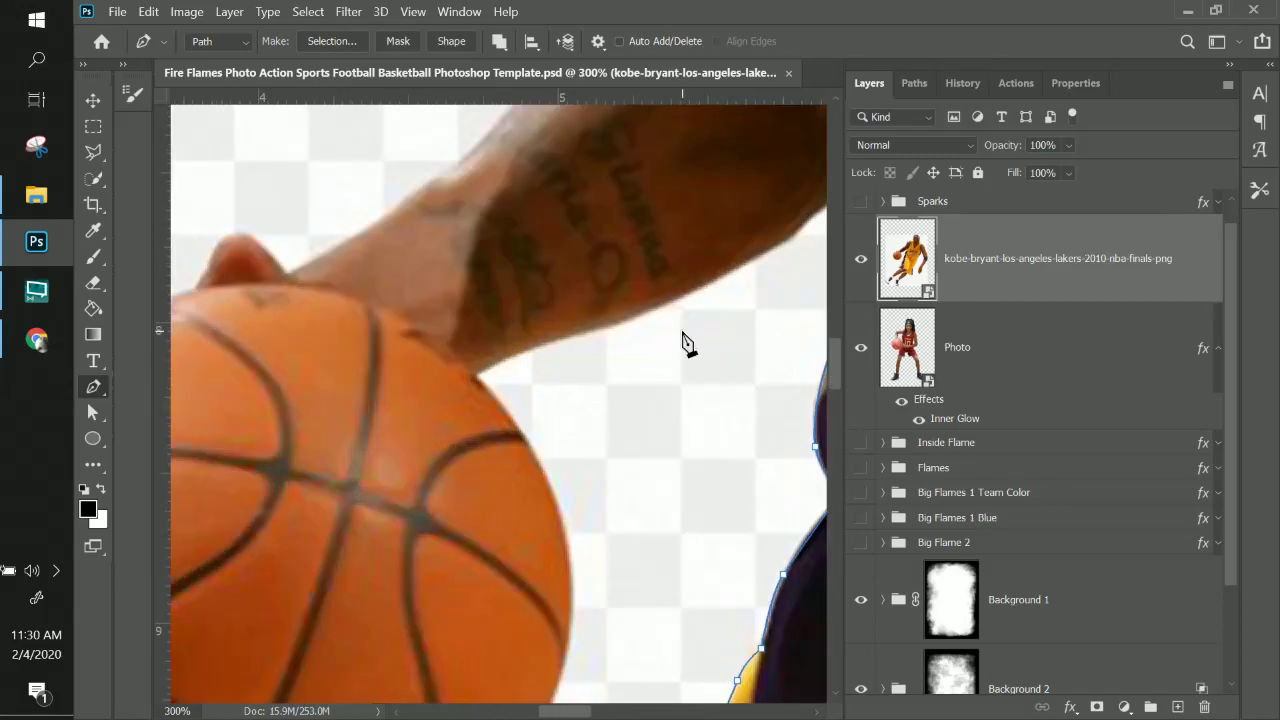
{"action": "left_click_drag", "start_coordinate": [580, 389], "coordinate": [352, 501]}
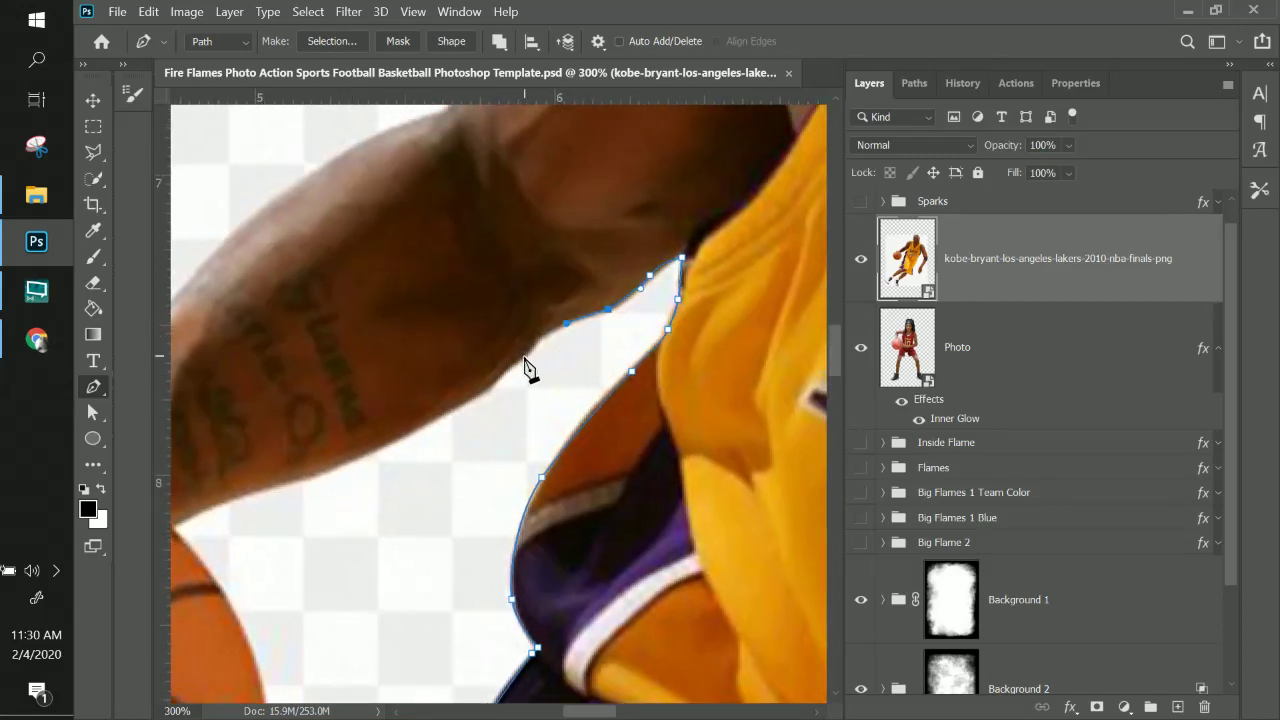
{"action": "left_click_drag", "start_coordinate": [522, 358], "coordinate": [503, 376]}
{"action": "key", "text": "ctrl+z"}
- Extend the pen path along the underside of the tattooed forearm to where the wrist meets the basketball
{"action": "left_click_drag", "start_coordinate": [457, 407], "coordinate": [424, 430]}
{"action": "left_click_drag", "start_coordinate": [301, 475], "coordinate": [278, 487]}
{"action": "left_click", "coordinate": [301, 476], "text": "alt"}
{"action": "key", "text": "BackSpace"}
{"action": "left_click_drag", "start_coordinate": [317, 473], "coordinate": [574, 531]}
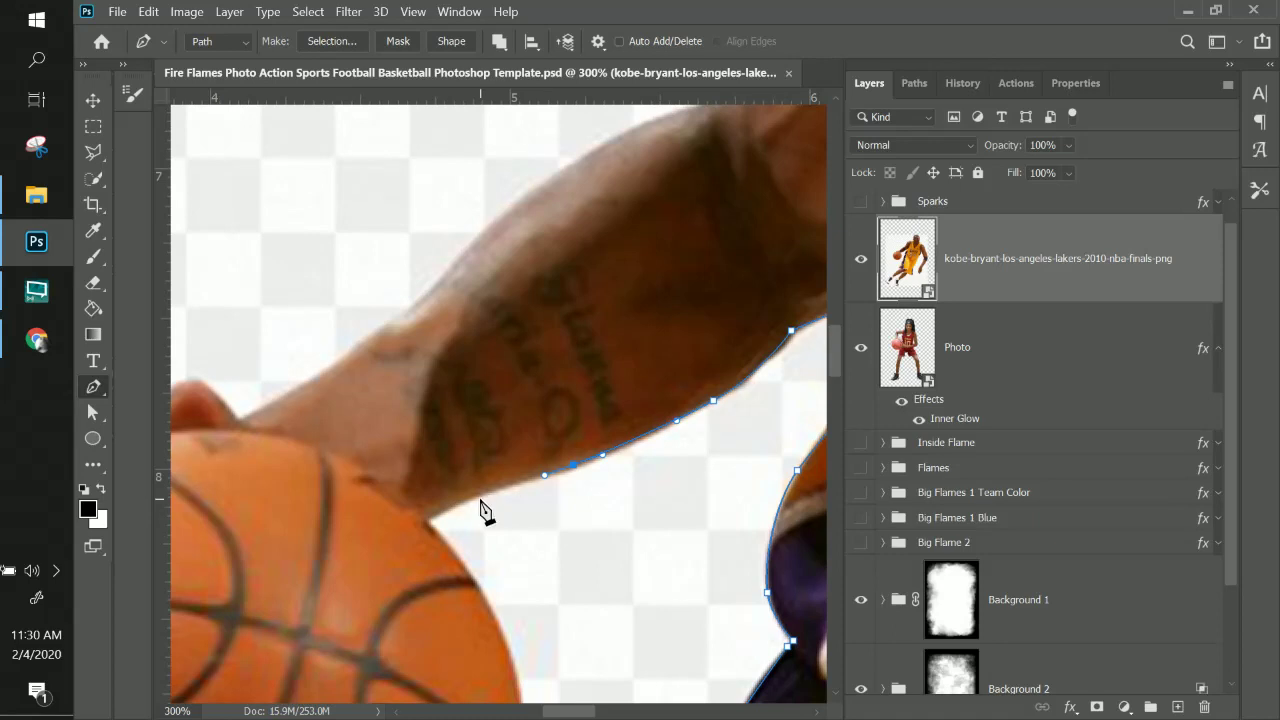
{"action": "left_click", "coordinate": [477, 496]}
{"action": "left_click", "coordinate": [427, 519]}
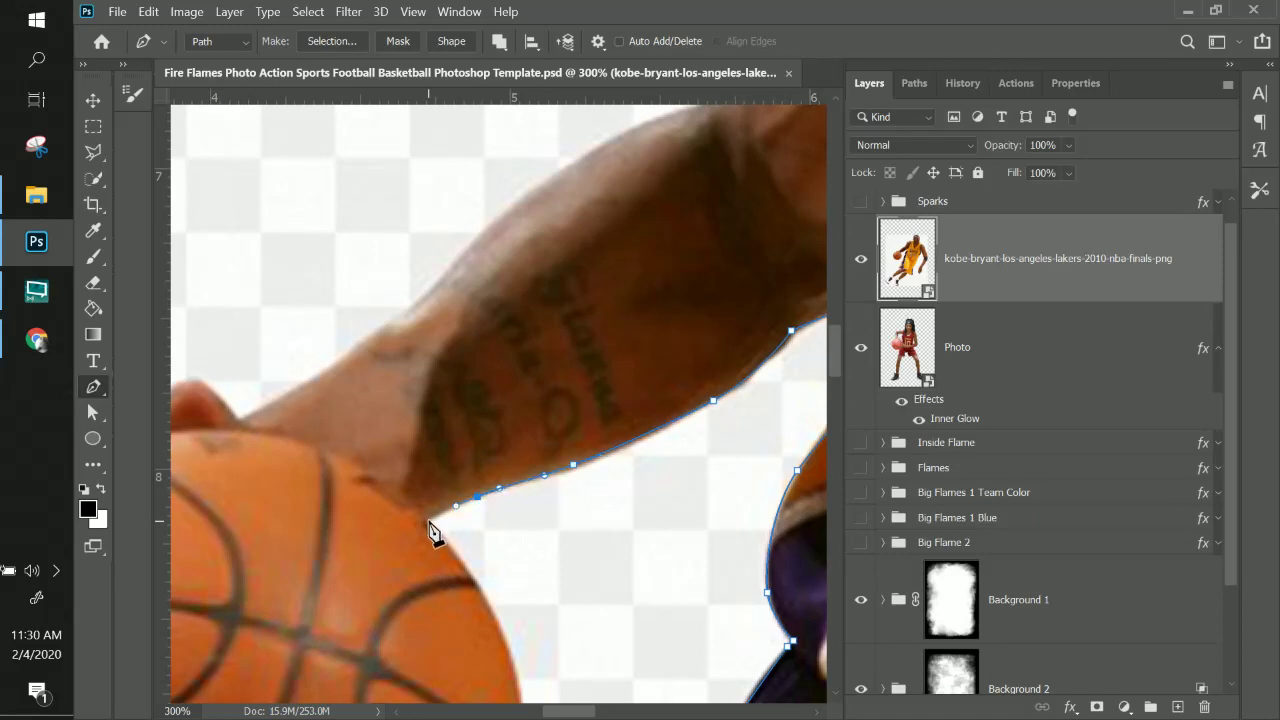
- Trace the basketball's right side from the wrist down to its bottom edge with curved path points
{"action": "left_click_drag", "start_coordinate": [531, 614], "coordinate": [460, 268]}
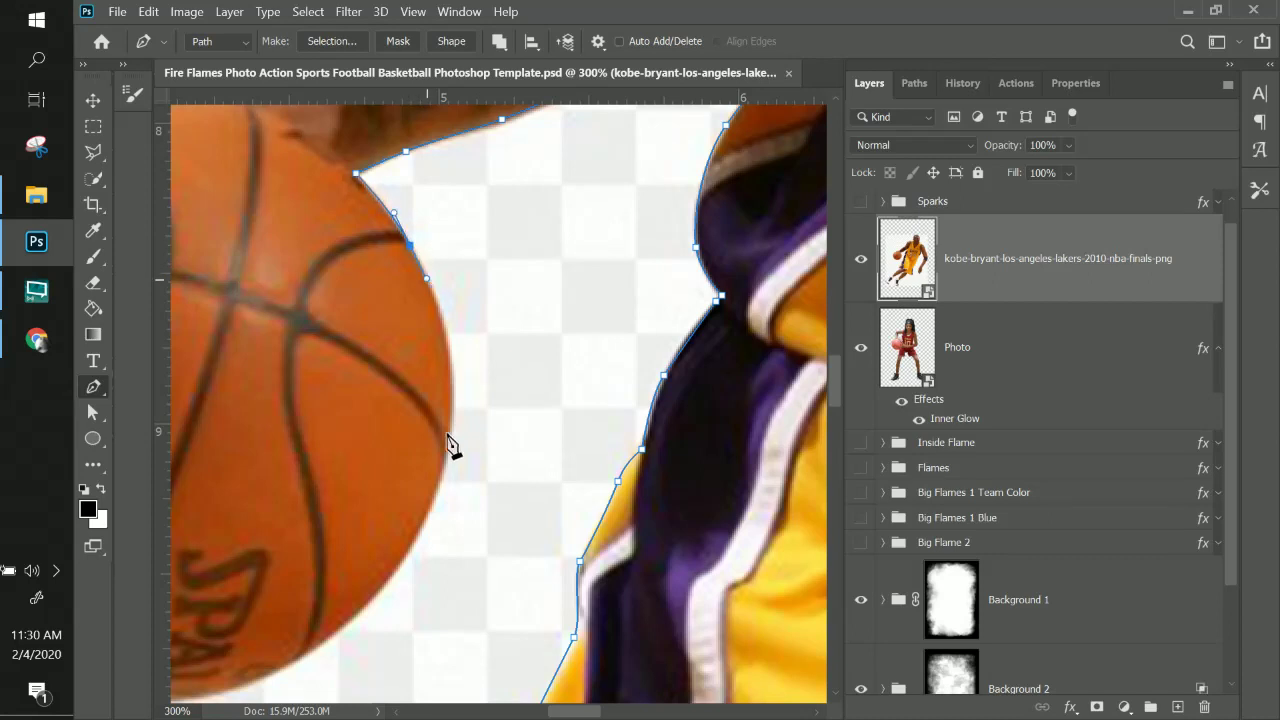
{"action": "left_click_drag", "start_coordinate": [433, 493], "coordinate": [383, 600]}
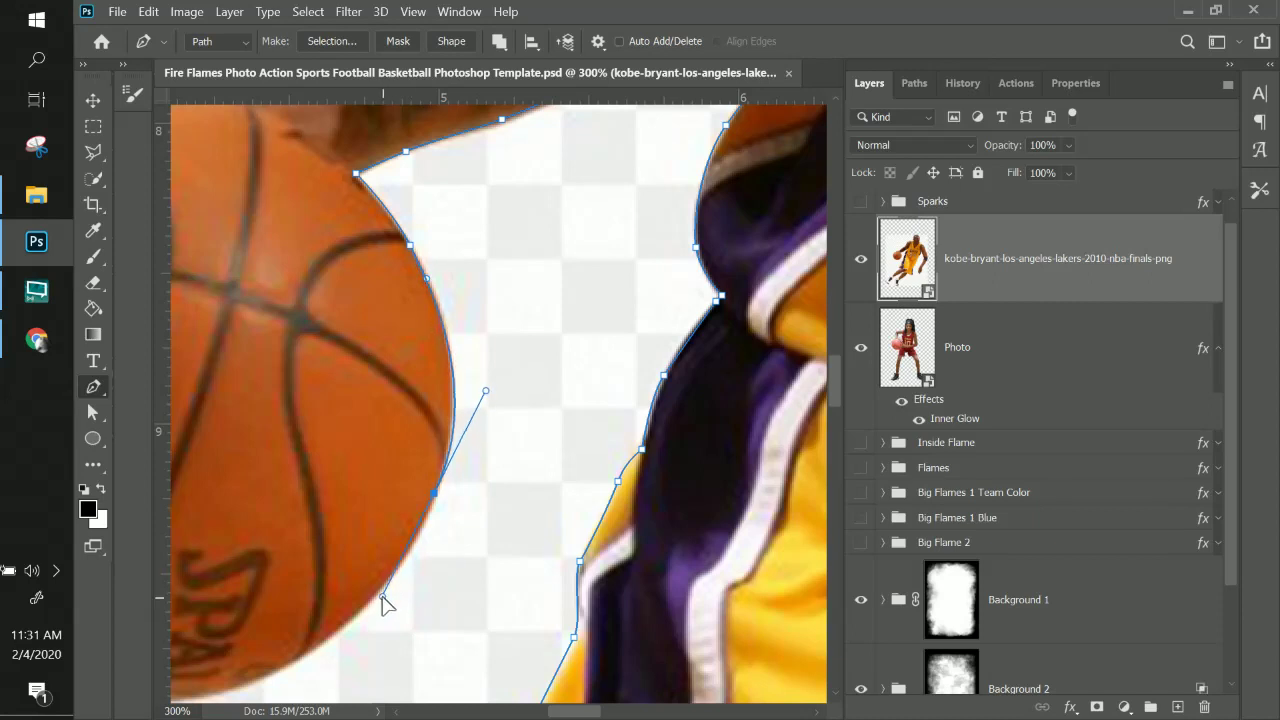
{"action": "left_click_drag", "start_coordinate": [434, 491], "coordinate": [723, 277]}
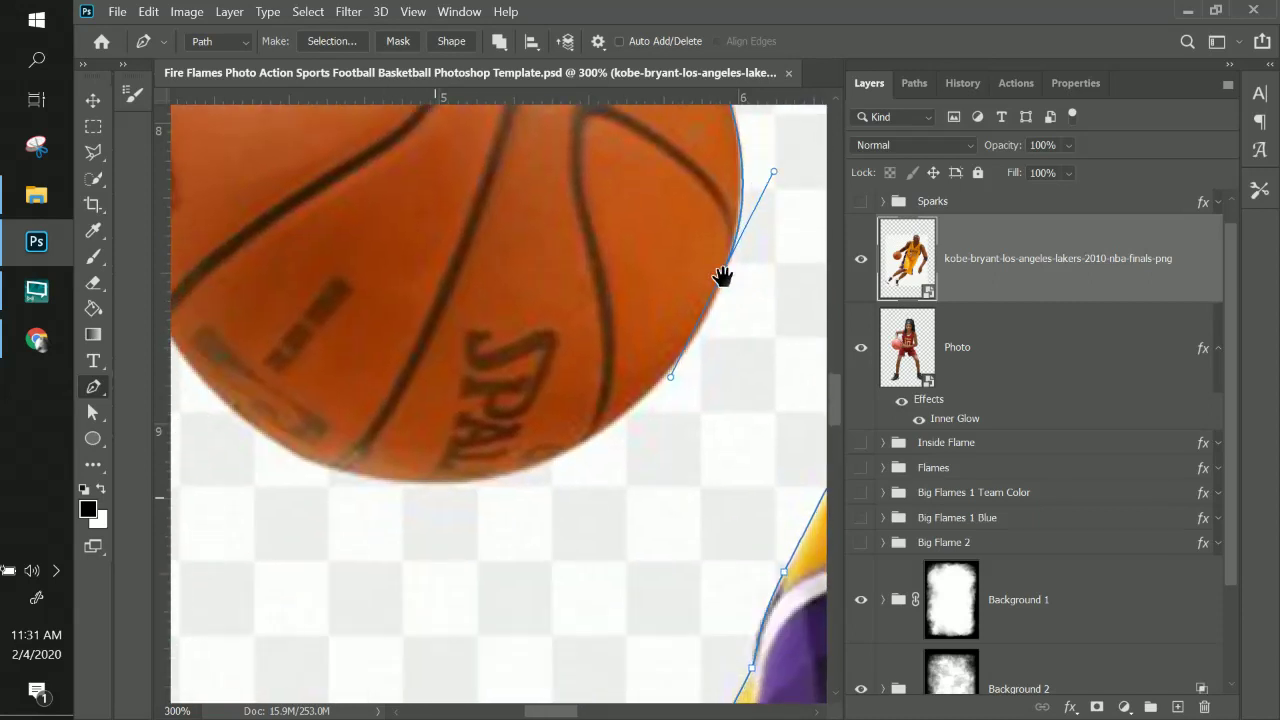
{"action": "left_click_drag", "start_coordinate": [512, 470], "coordinate": [407, 497]}
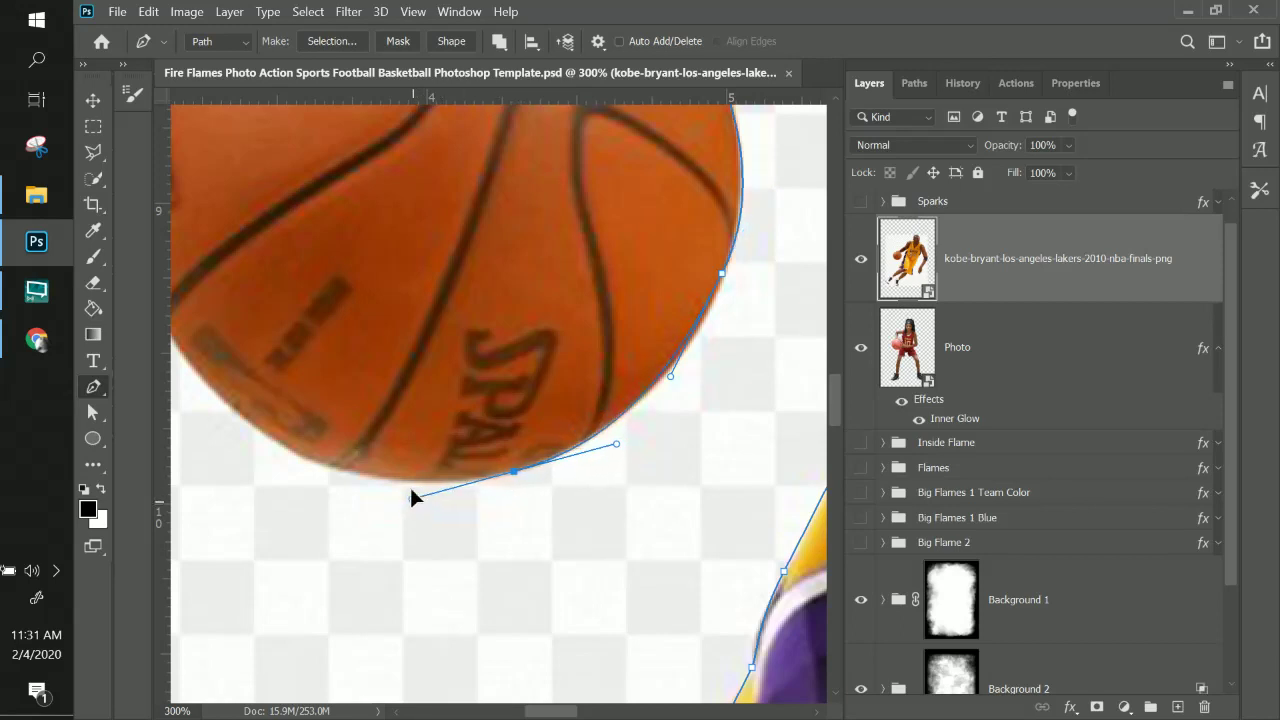
- Extend the pen path around the basketball's lower-left edge and up its left side to the fingertip with curved points
{"action": "left_click_drag", "start_coordinate": [504, 427], "coordinate": [708, 486]}
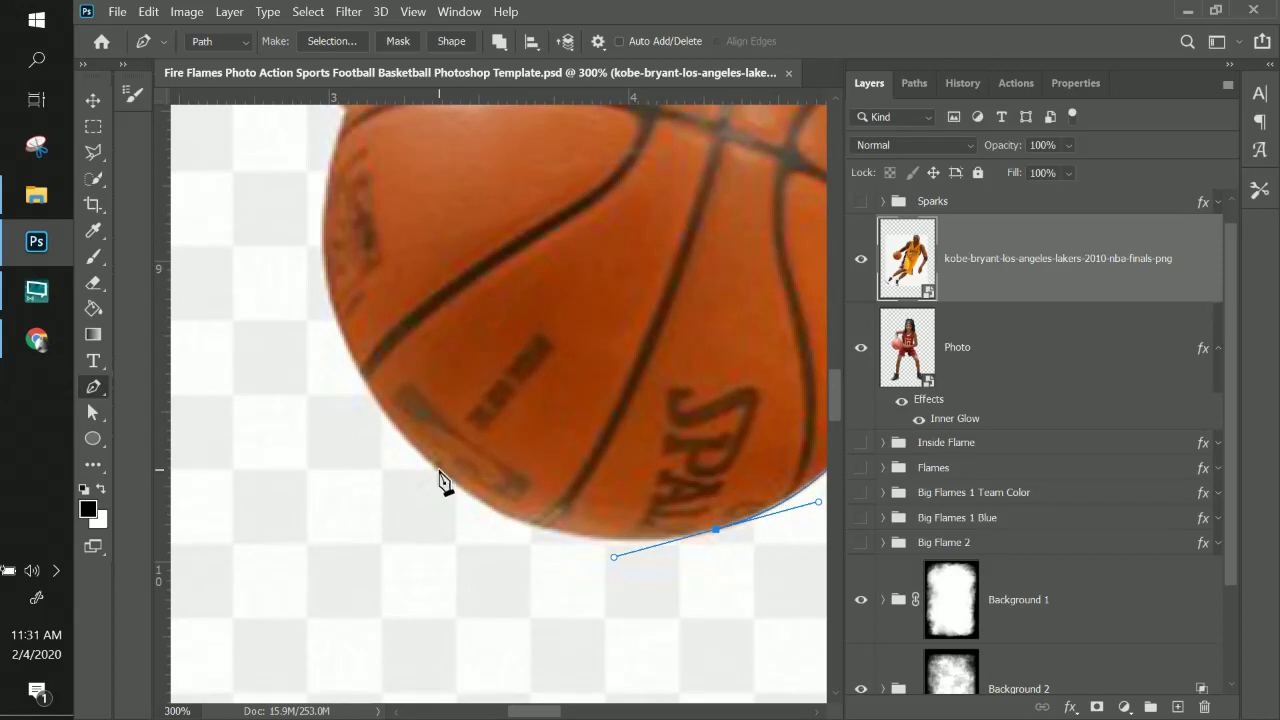
{"action": "left_click_drag", "start_coordinate": [437, 468], "coordinate": [380, 410]}
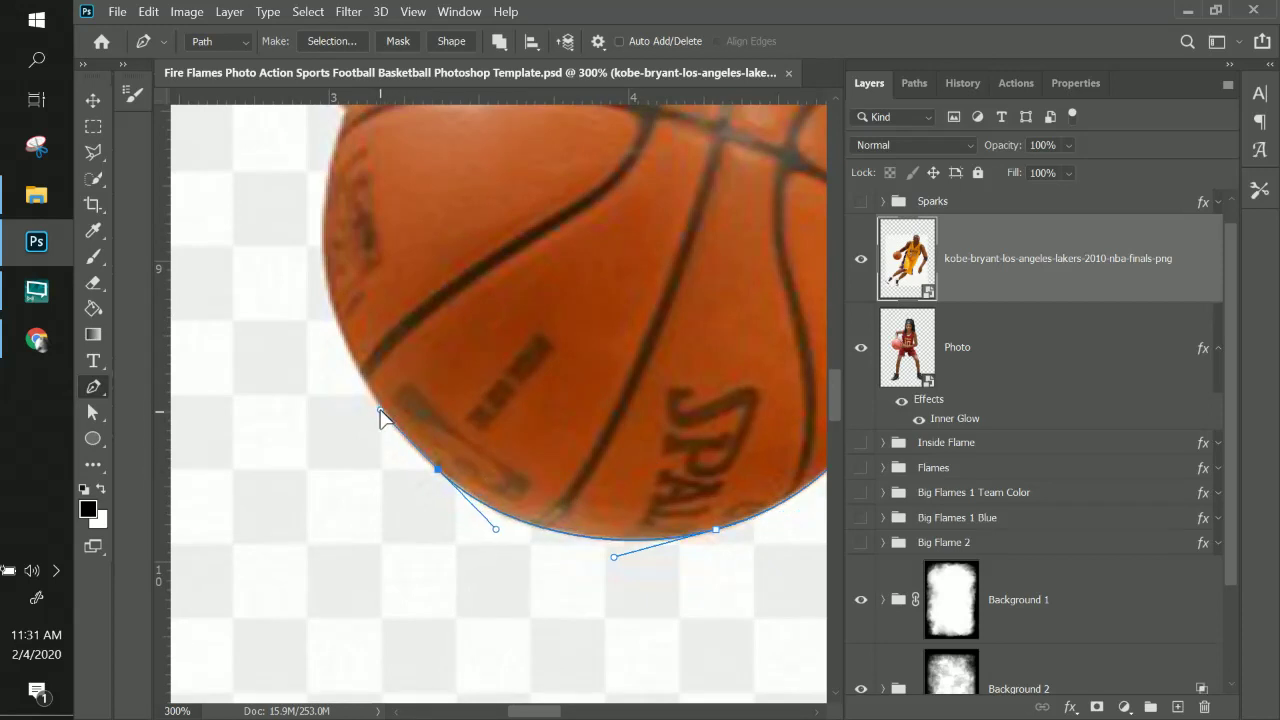
{"action": "left_click_drag", "start_coordinate": [566, 316], "coordinate": [651, 471]}
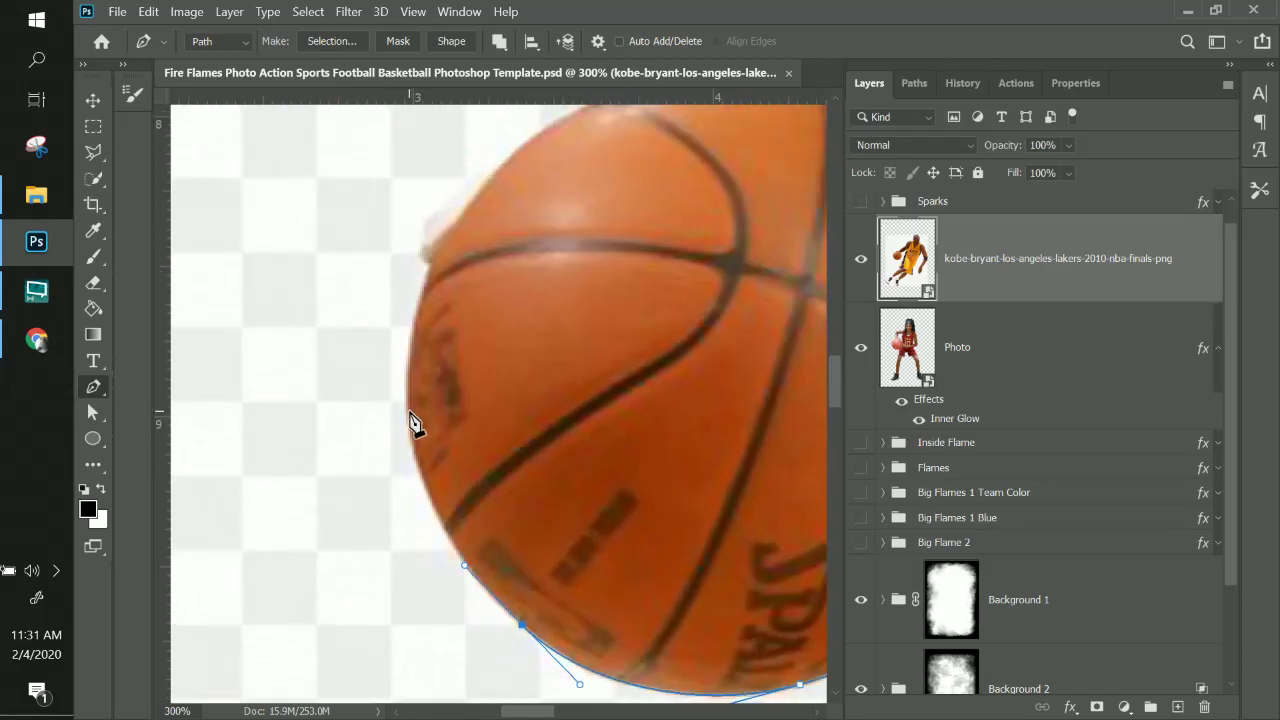
{"action": "left_click_drag", "start_coordinate": [408, 409], "coordinate": [410, 340]}
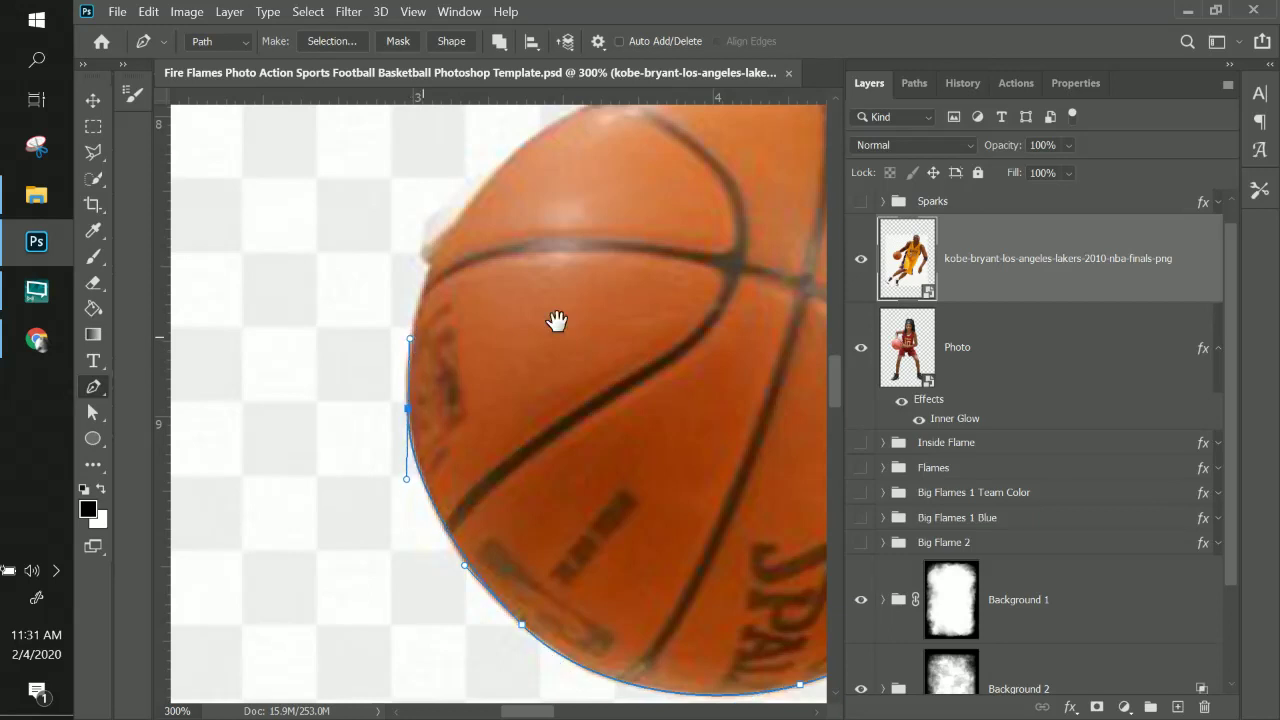
{"action": "left_click_drag", "start_coordinate": [551, 320], "coordinate": [477, 432]}
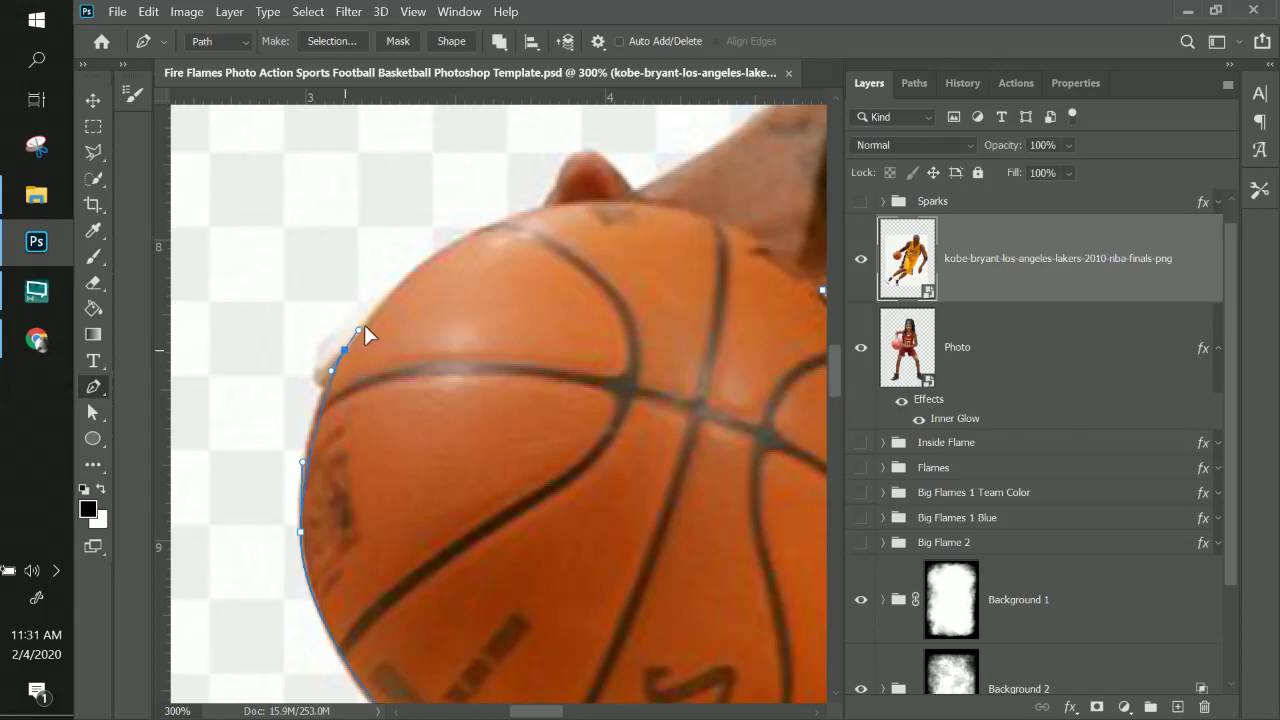
- Undo the misplaced point on the ball's edge and route the pen path around the pale fingertip on its left side
{"action": "left_click_drag", "start_coordinate": [365, 325], "coordinate": [372, 315]}
{"action": "key", "text": "ctrl+z"}
{"action": "left_click_drag", "start_coordinate": [334, 371], "coordinate": [457, 423]}
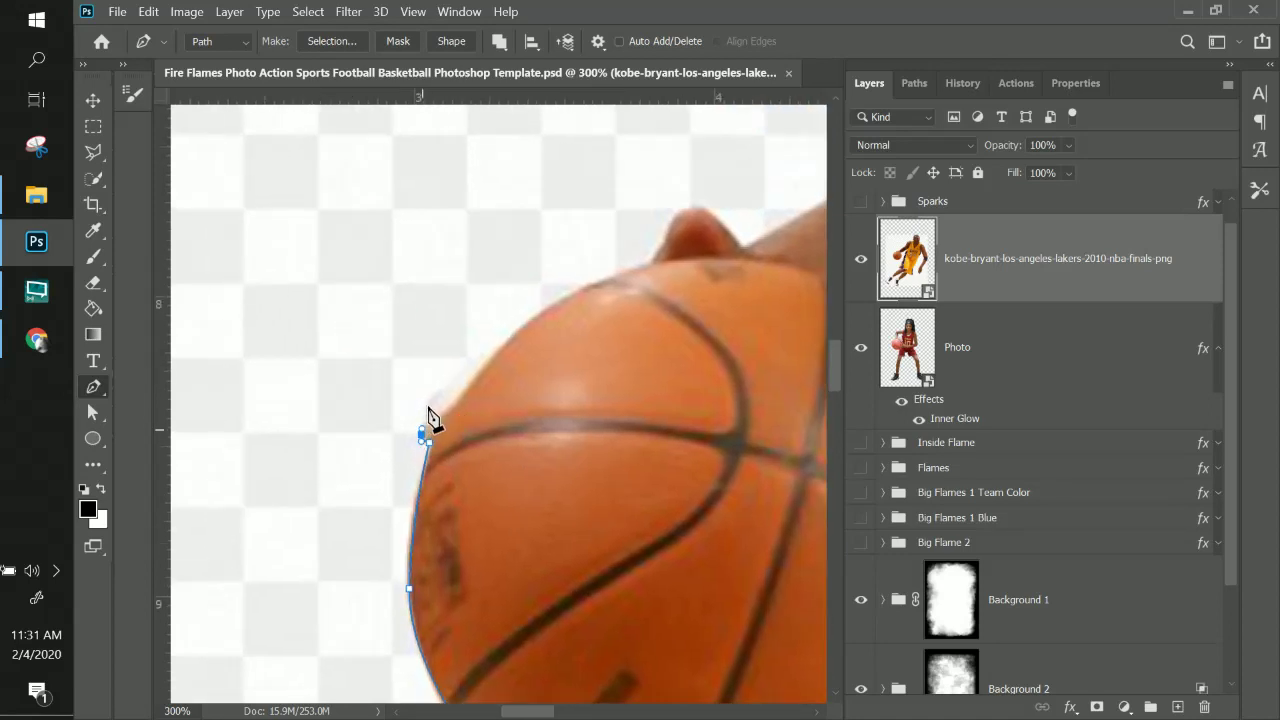
{"action": "left_click_drag", "start_coordinate": [429, 401], "coordinate": [439, 392]}
{"action": "left_click", "coordinate": [463, 386]}
- Extend the pen path along the basketball's upper-left edge to the base of the thumb, replacing the misplaced curve point
{"action": "left_click_drag", "start_coordinate": [563, 335], "coordinate": [446, 362]}
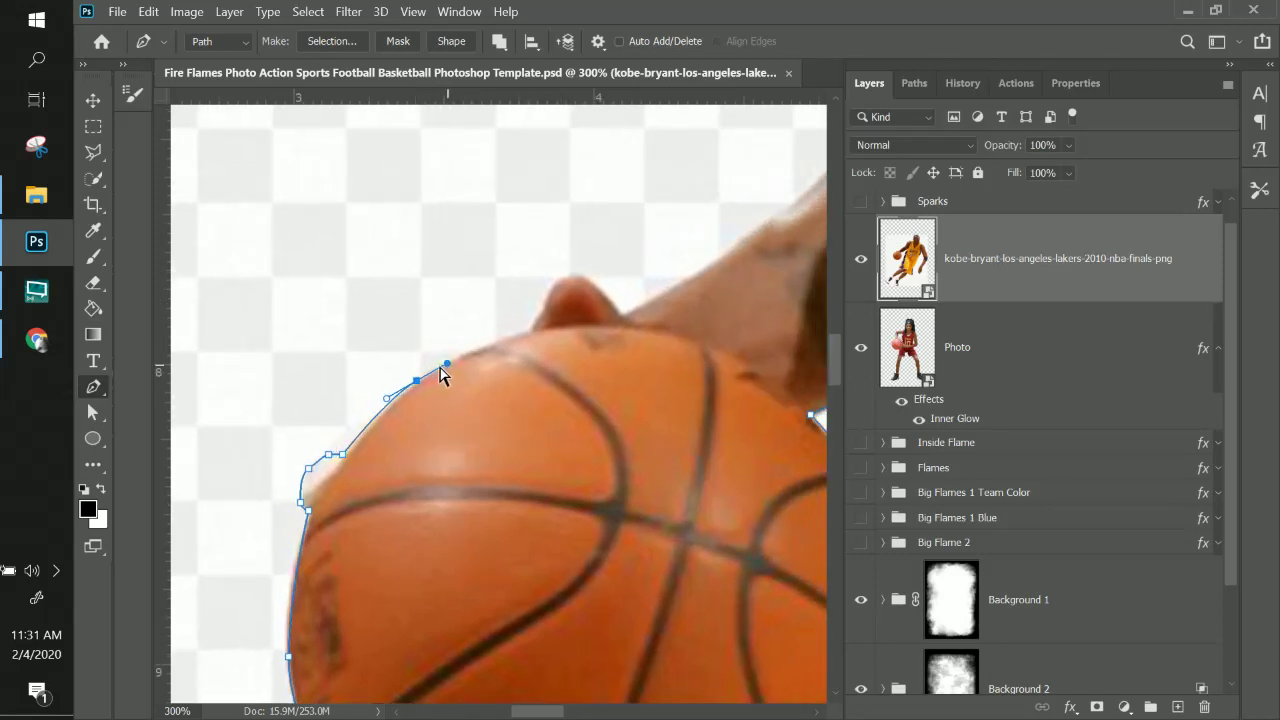
{"action": "key", "text": "ctrl+z"}
{"action": "left_click", "coordinate": [485, 347]}
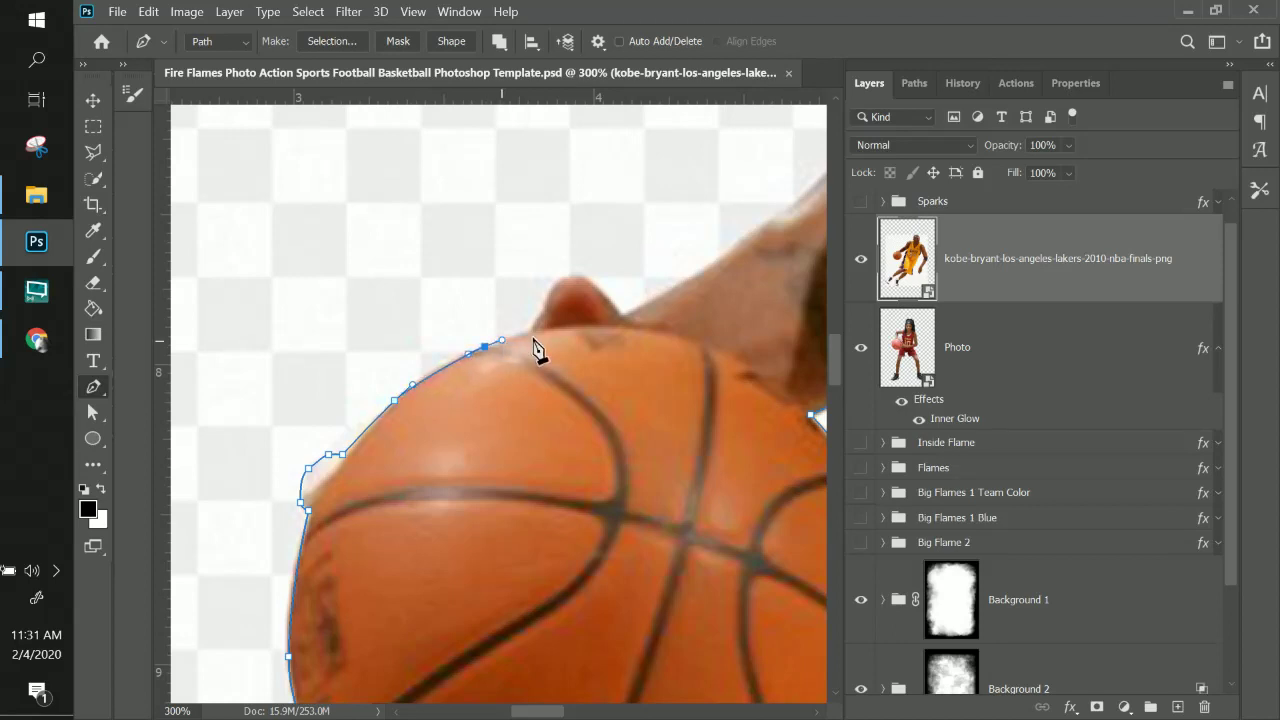
{"action": "left_click", "coordinate": [530, 329]}
- Route the pen path around the raised thumb tip and down to where it meets the wrist above the ball
{"action": "left_click", "coordinate": [543, 311]}
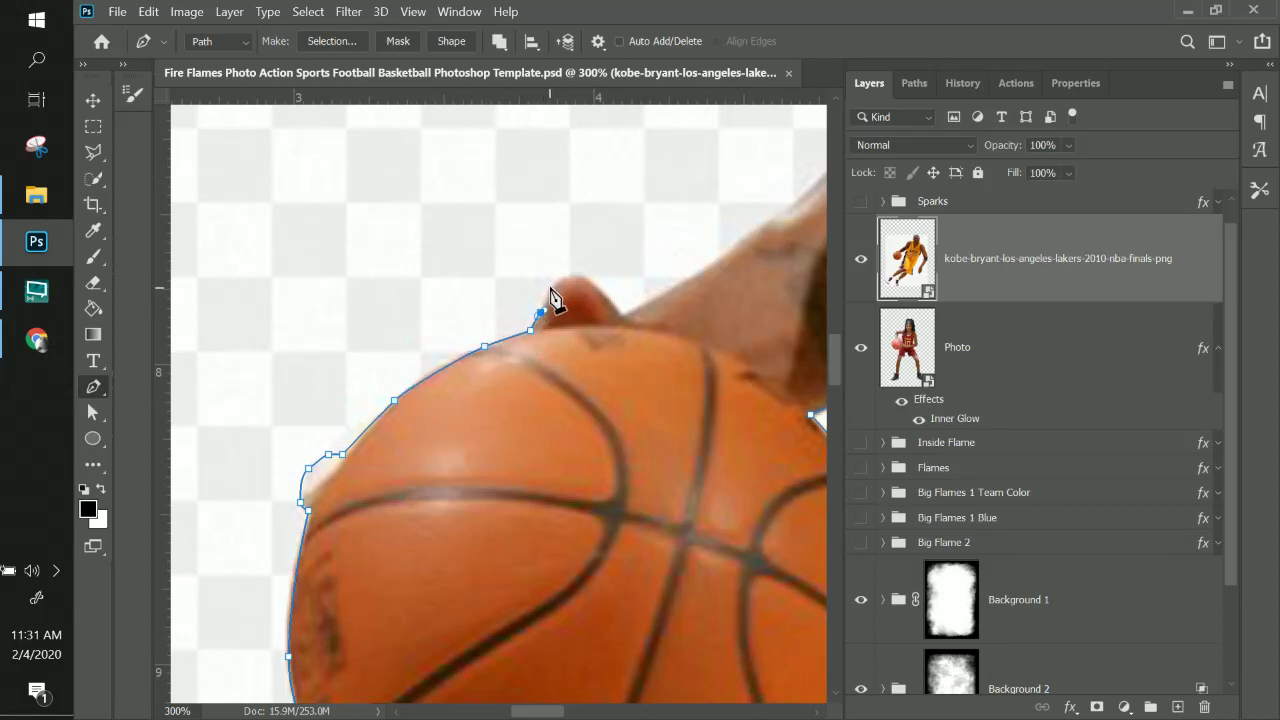
{"action": "left_click_drag", "start_coordinate": [551, 285], "coordinate": [595, 280]}
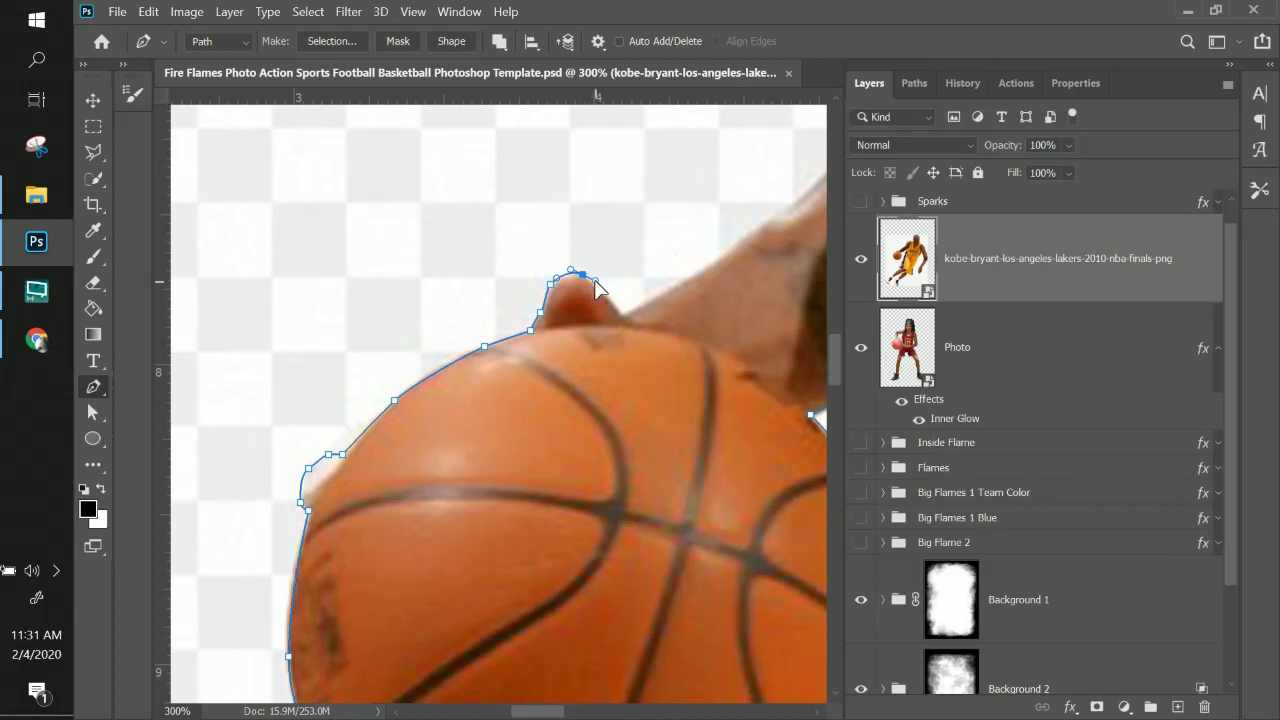
{"action": "left_click_drag", "start_coordinate": [571, 337], "coordinate": [489, 351]}
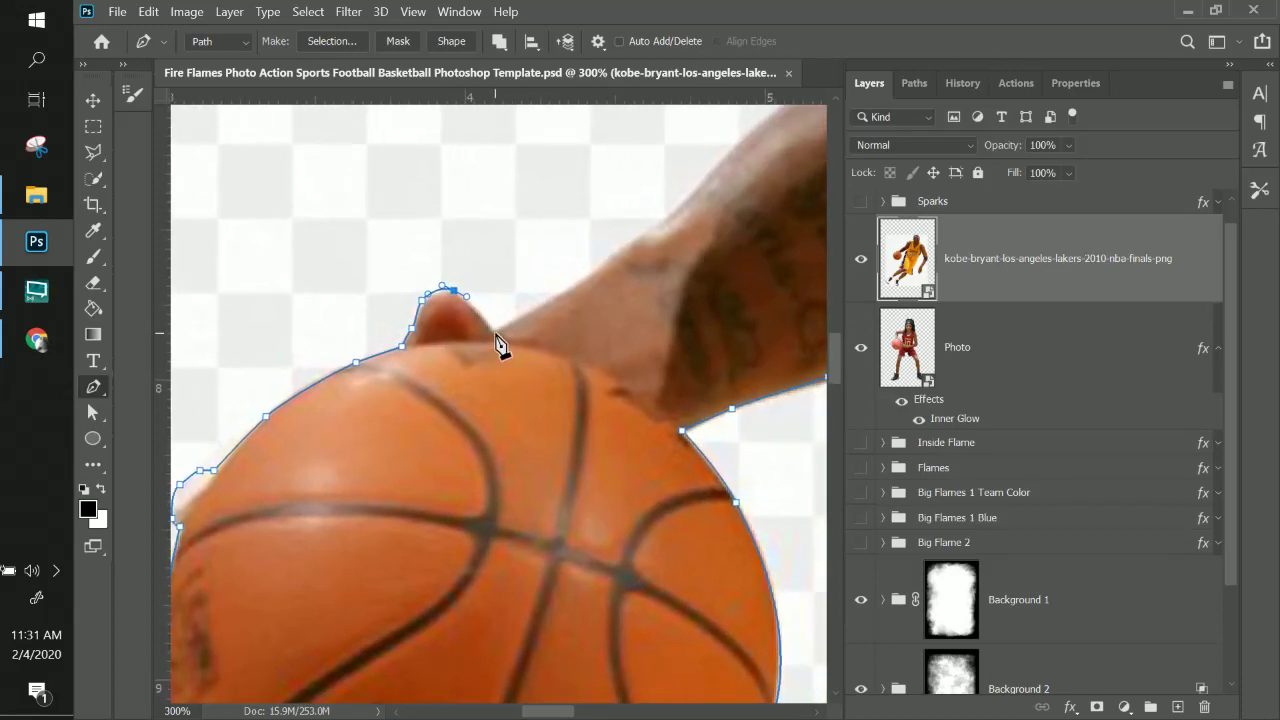
{"action": "left_click", "coordinate": [491, 331]}
- Trace the upper edge of the tattooed forearm and upper arm to the shoulder crease, redoing the misplaced points
{"action": "left_click_drag", "start_coordinate": [566, 332], "coordinate": [346, 404]}
{"action": "key", "text": "ctrl+z"}
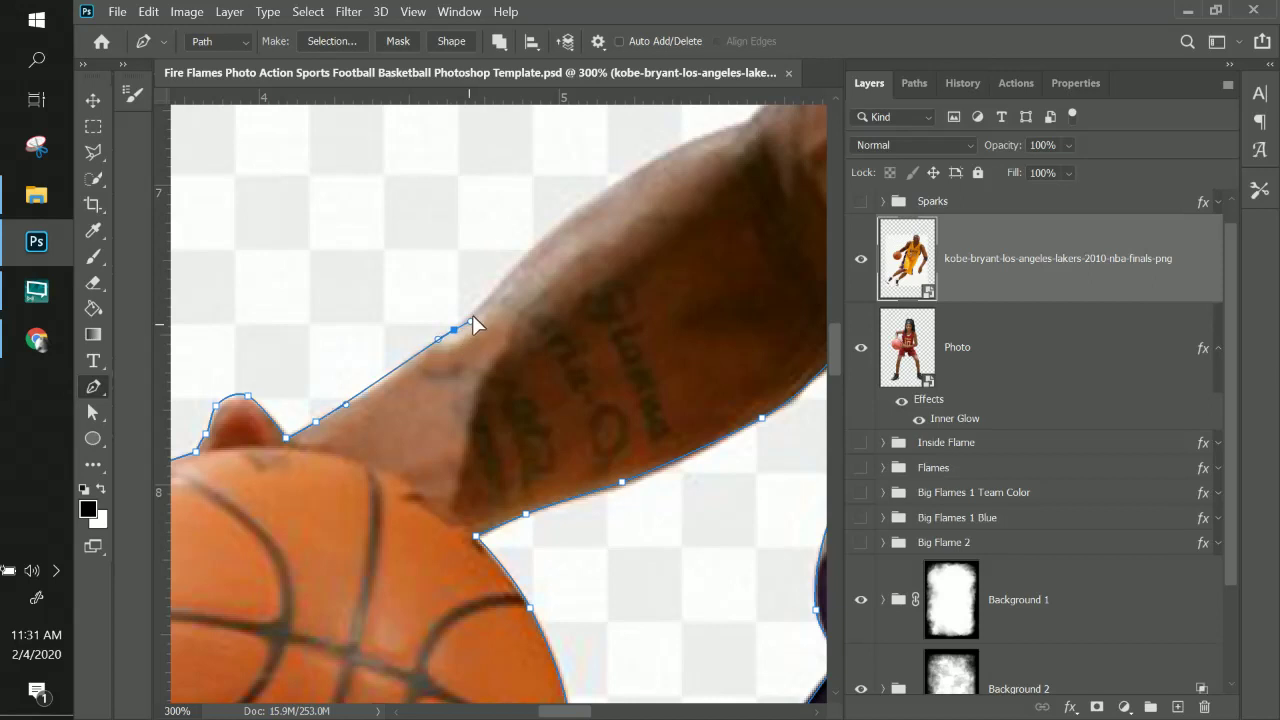
{"action": "left_click_drag", "start_coordinate": [486, 320], "coordinate": [437, 442]}
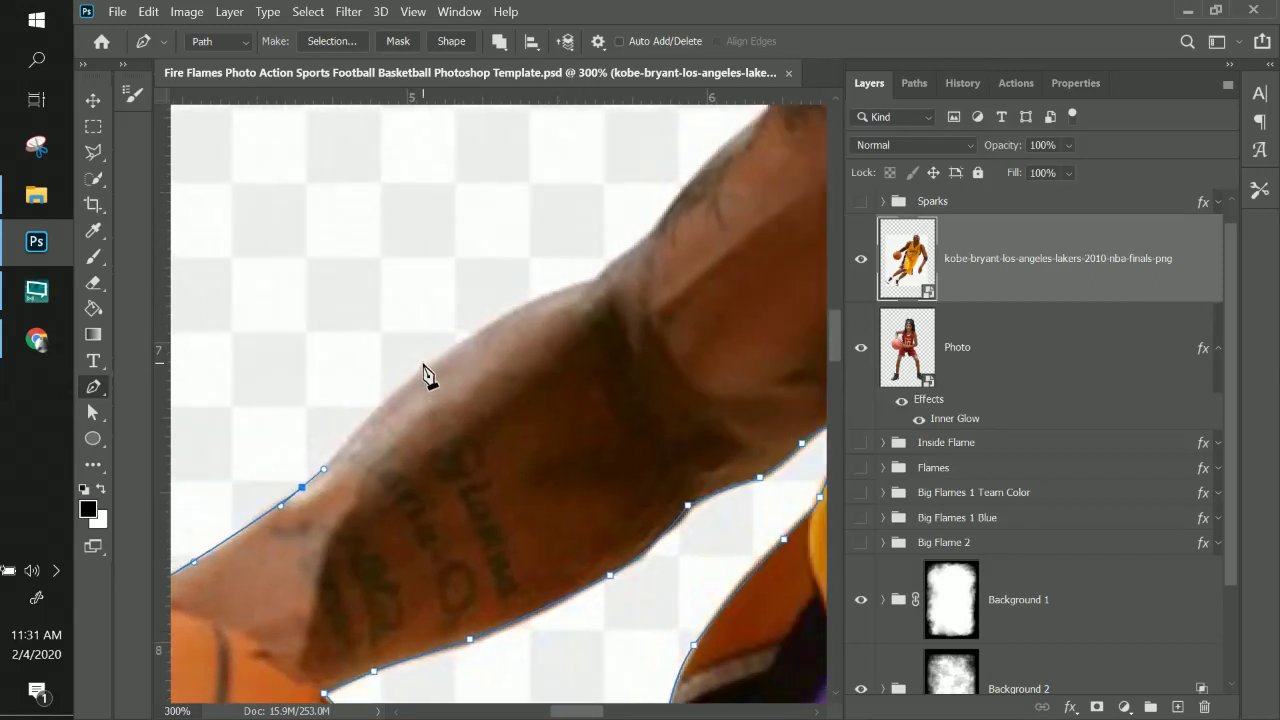
{"action": "mouse_move", "coordinate": [422, 361]}
{"action": "left_mouse_down"}
{"action": "mouse_move", "coordinate": [448, 346]}
{"action": "mouse_move", "coordinate": [411, 371]}
{"action": "mouse_move", "coordinate": [438, 353]}
{"action": "left_mouse_up"}
{"action": "key", "text": "ctrl+z"}
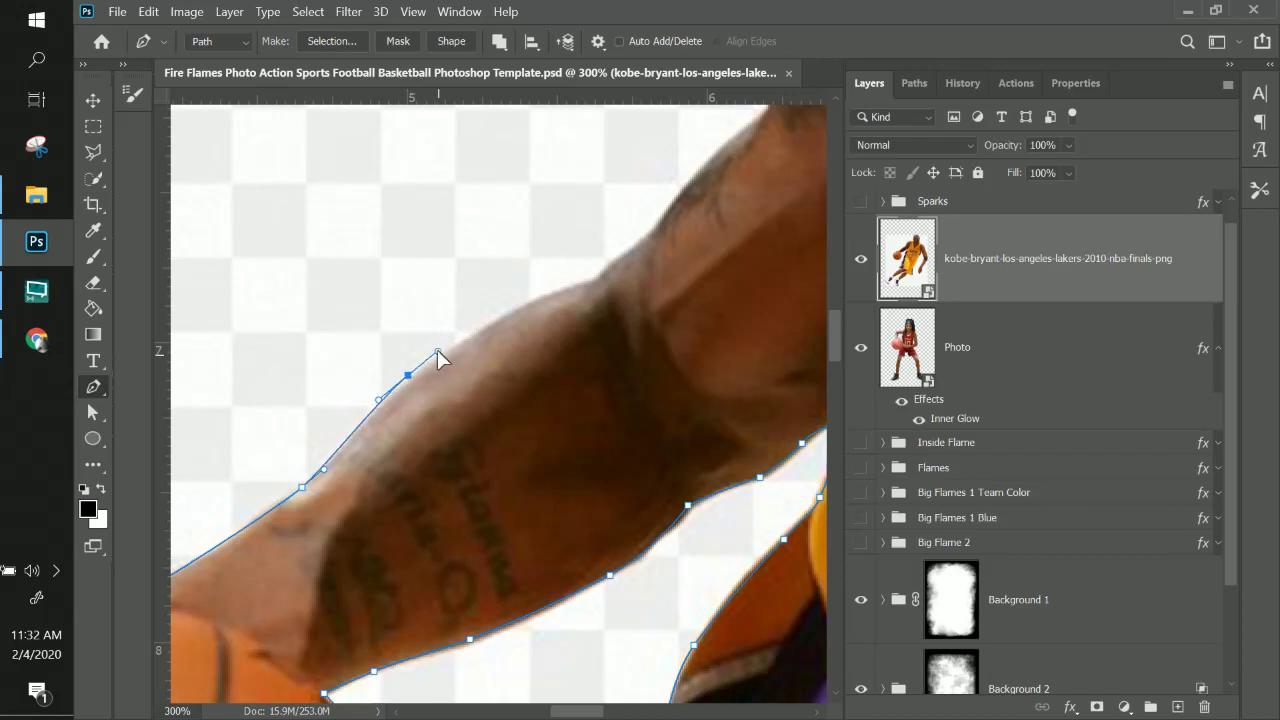
{"action": "left_click_drag", "start_coordinate": [584, 303], "coordinate": [500, 476]}
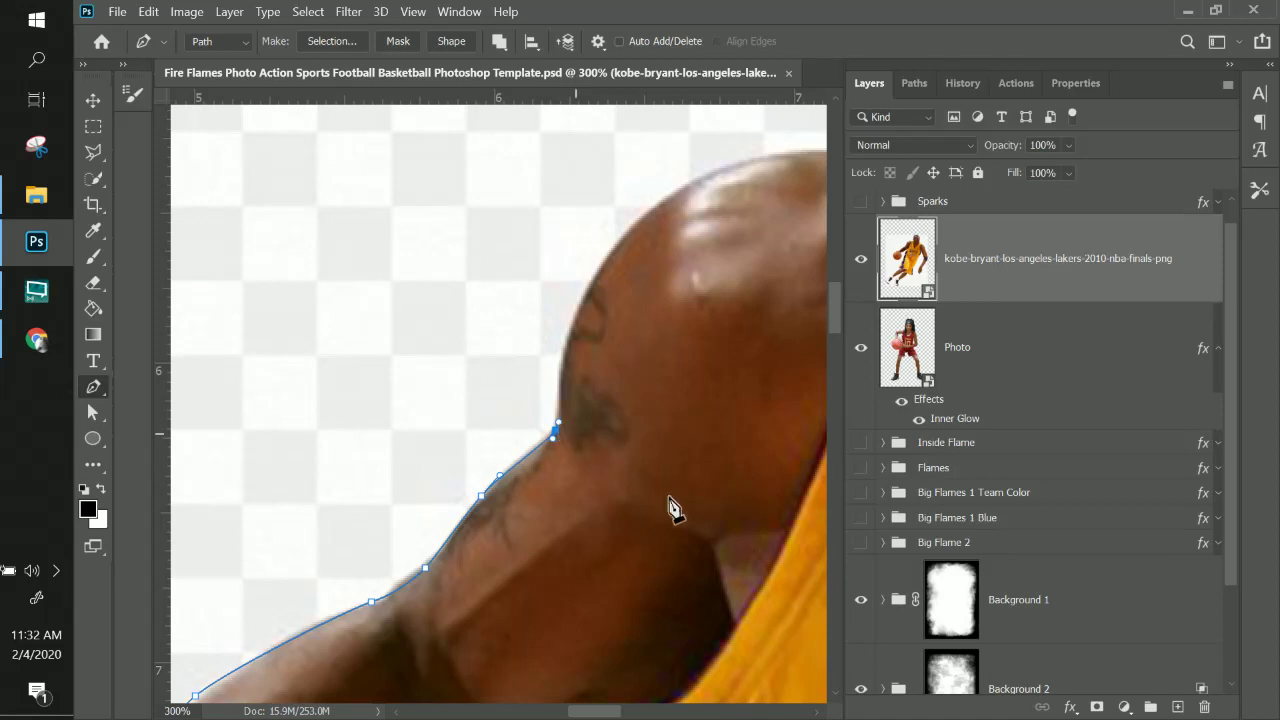
- Trace the rounded shoulder above the ball arm with curved path points up to the yellow jersey strap
{"action": "left_click_drag", "start_coordinate": [671, 509], "coordinate": [557, 609]}
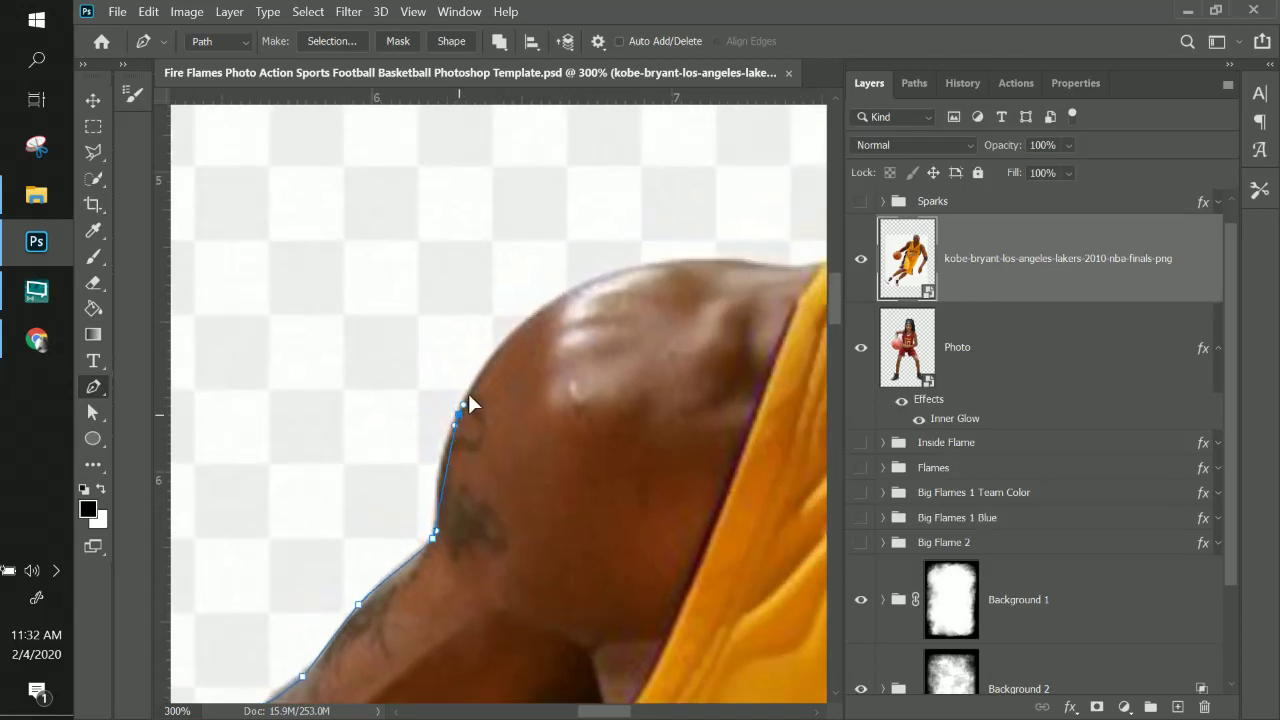
{"action": "left_click_drag", "start_coordinate": [458, 413], "coordinate": [482, 384]}
{"action": "left_click_drag", "start_coordinate": [545, 315], "coordinate": [453, 427]}
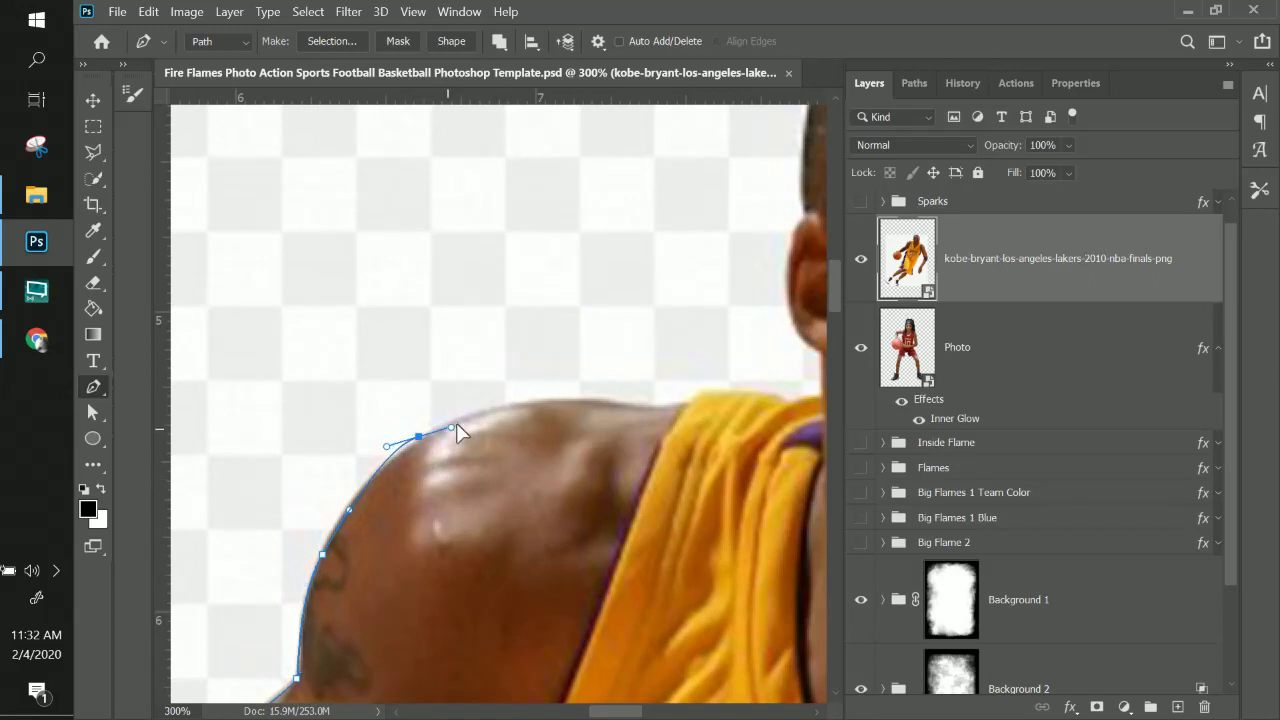
{"action": "left_click_drag", "start_coordinate": [491, 476], "coordinate": [437, 498]}
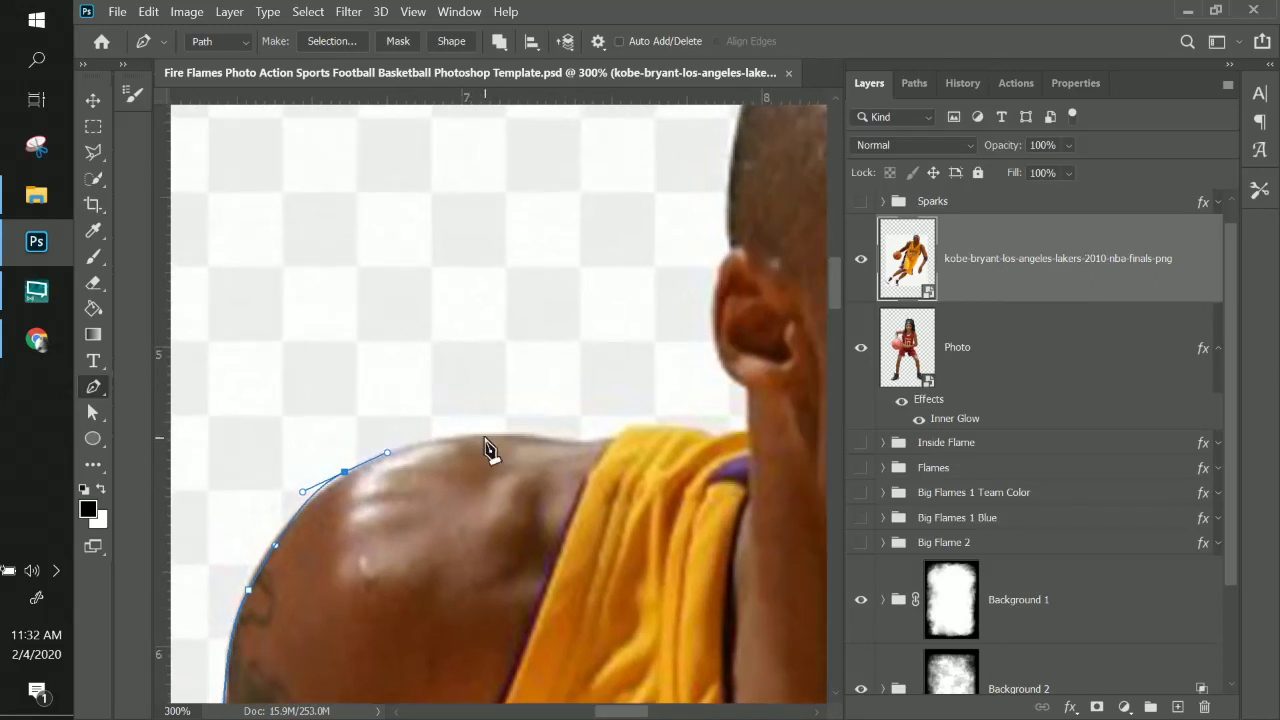
{"action": "left_click_drag", "start_coordinate": [484, 436], "coordinate": [584, 440]}
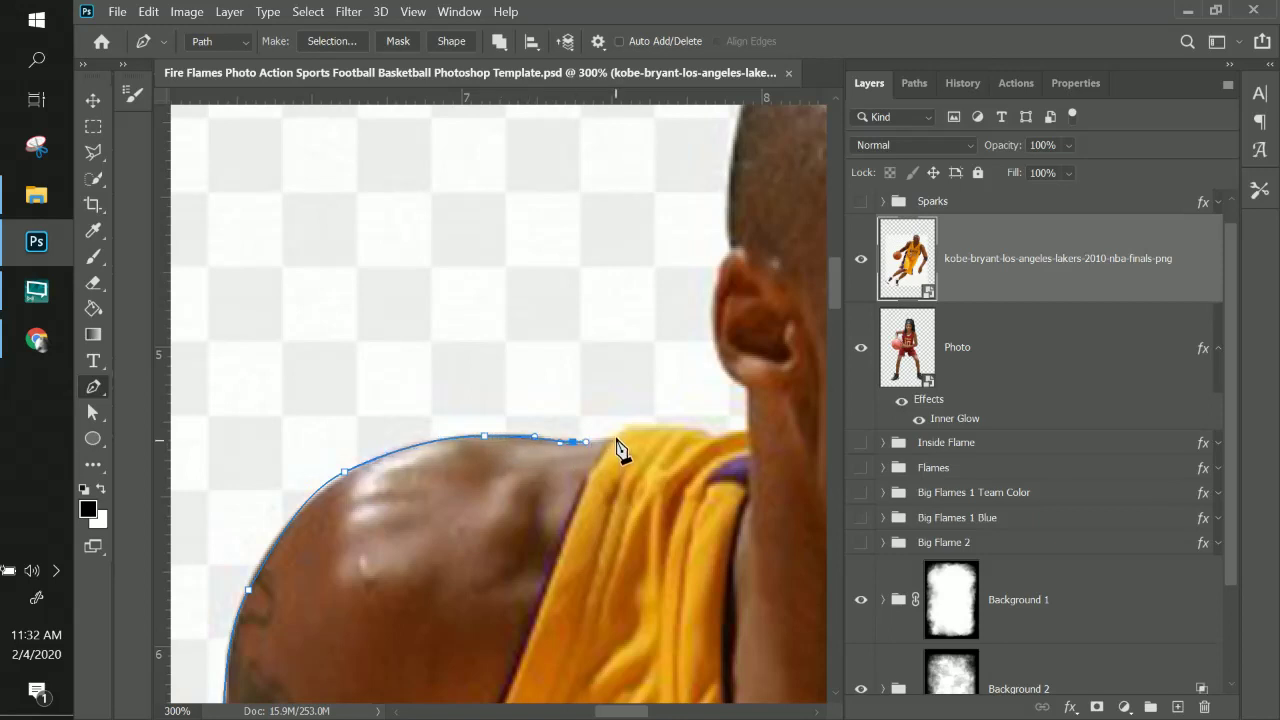
- Extend the pen path over the top of the jersey strap and up the neck to the earlobe
{"action": "left_click", "coordinate": [616, 439]}
{"action": "left_click_drag", "start_coordinate": [674, 446], "coordinate": [566, 463]}
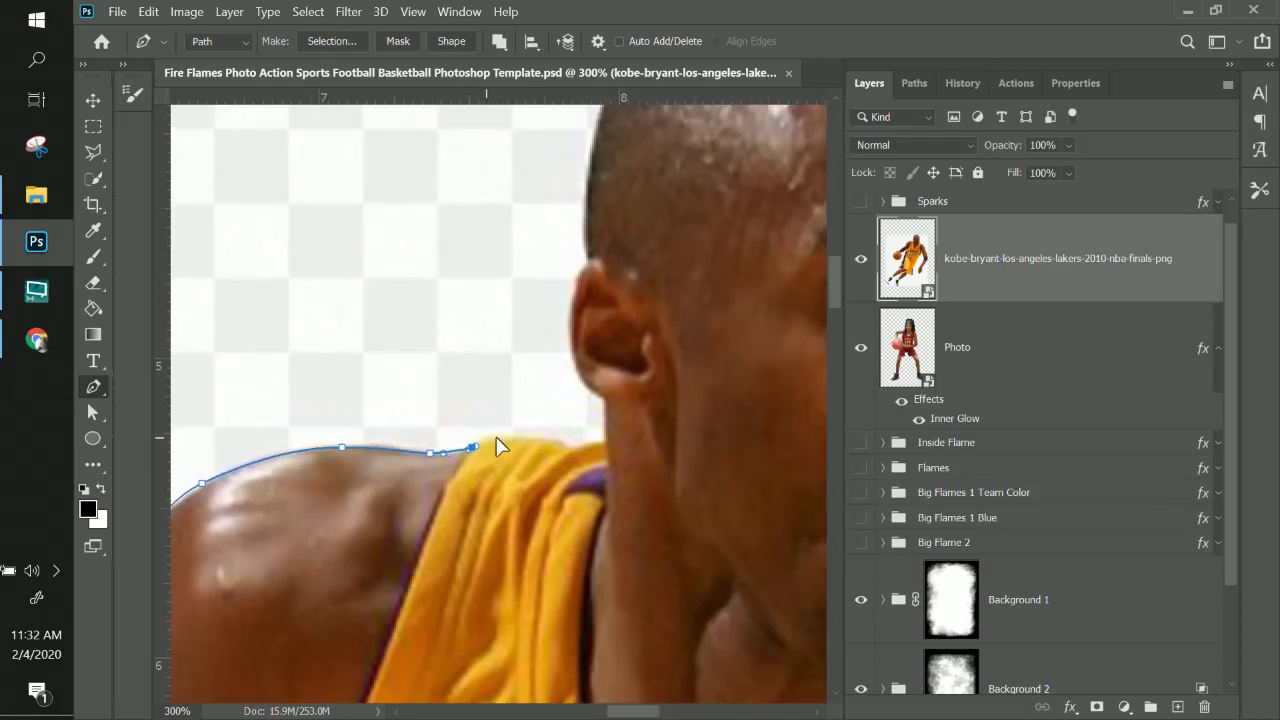
{"action": "left_click", "coordinate": [602, 442]}
{"action": "left_click_drag", "start_coordinate": [451, 509], "coordinate": [229, 639]}
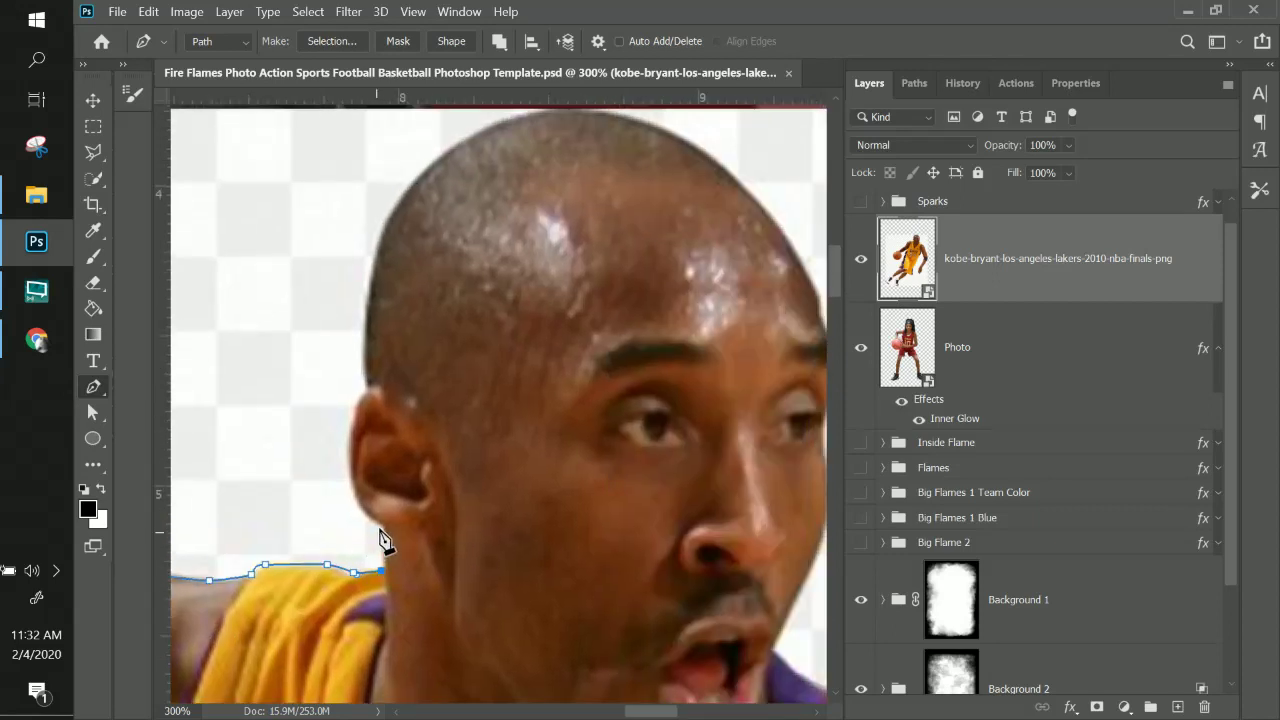
{"action": "left_click", "coordinate": [381, 525]}
- Undo the misplaced point beside the ear and trace the ear's outer edge from the lobe to where it meets the head
{"action": "left_click", "coordinate": [351, 486]}
{"action": "key", "text": "ctrl+z"}
{"action": "key", "text": "ctrl+plus"}
{"action": "key", "text": "ctrl+plus"}
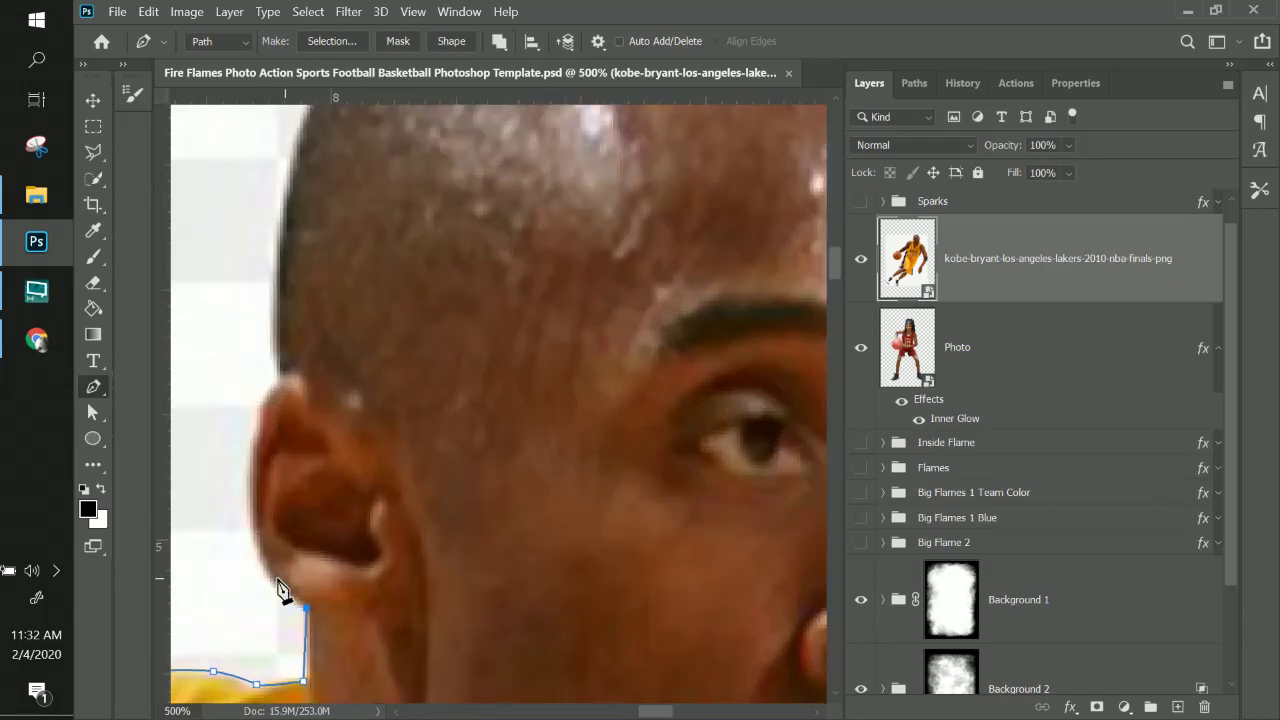
{"action": "left_click", "coordinate": [272, 583]}
{"action": "left_click", "coordinate": [249, 476]}
{"action": "left_click_drag", "start_coordinate": [252, 451], "coordinate": [261, 412]}
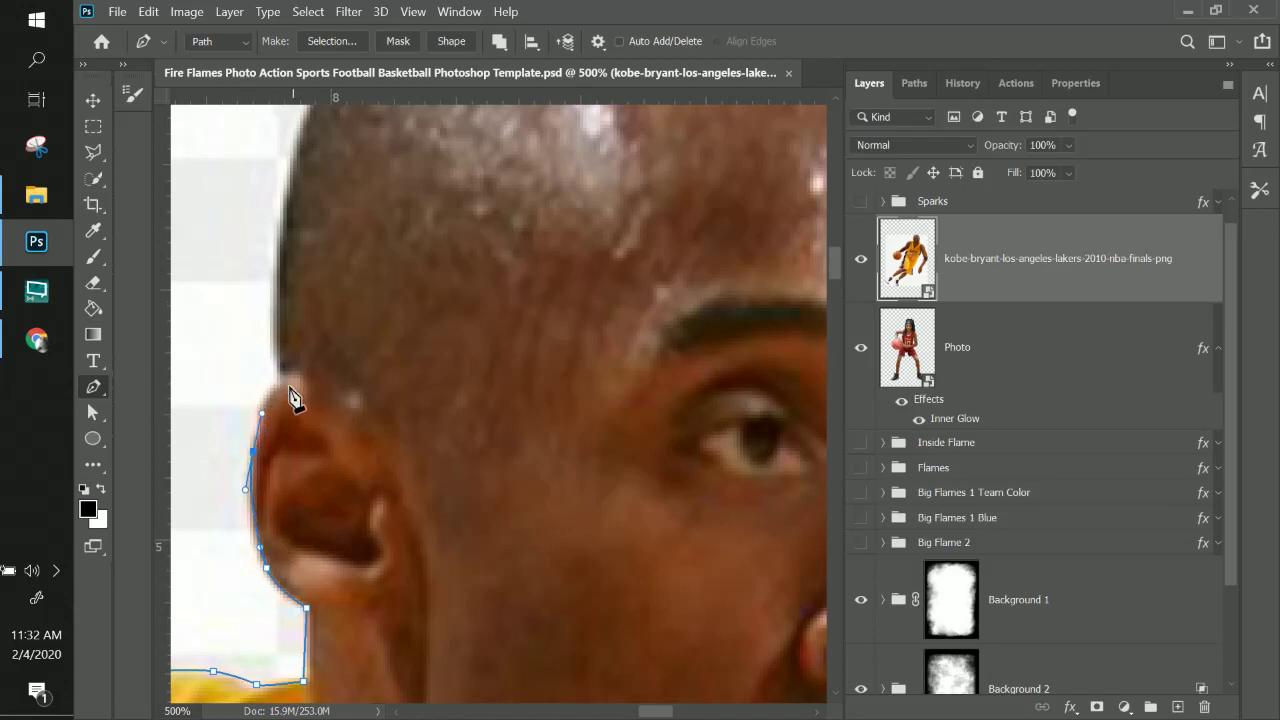
{"action": "left_click", "coordinate": [266, 394]}
{"action": "left_click", "coordinate": [276, 382]}
- Trace the back and top of the head from above the ear with long curved path points
{"action": "left_click_drag", "start_coordinate": [276, 241], "coordinate": [284, 197]}
{"action": "scroll", "coordinate": [306, 306], "scroll_direction": "up", "scroll_amount": 3}
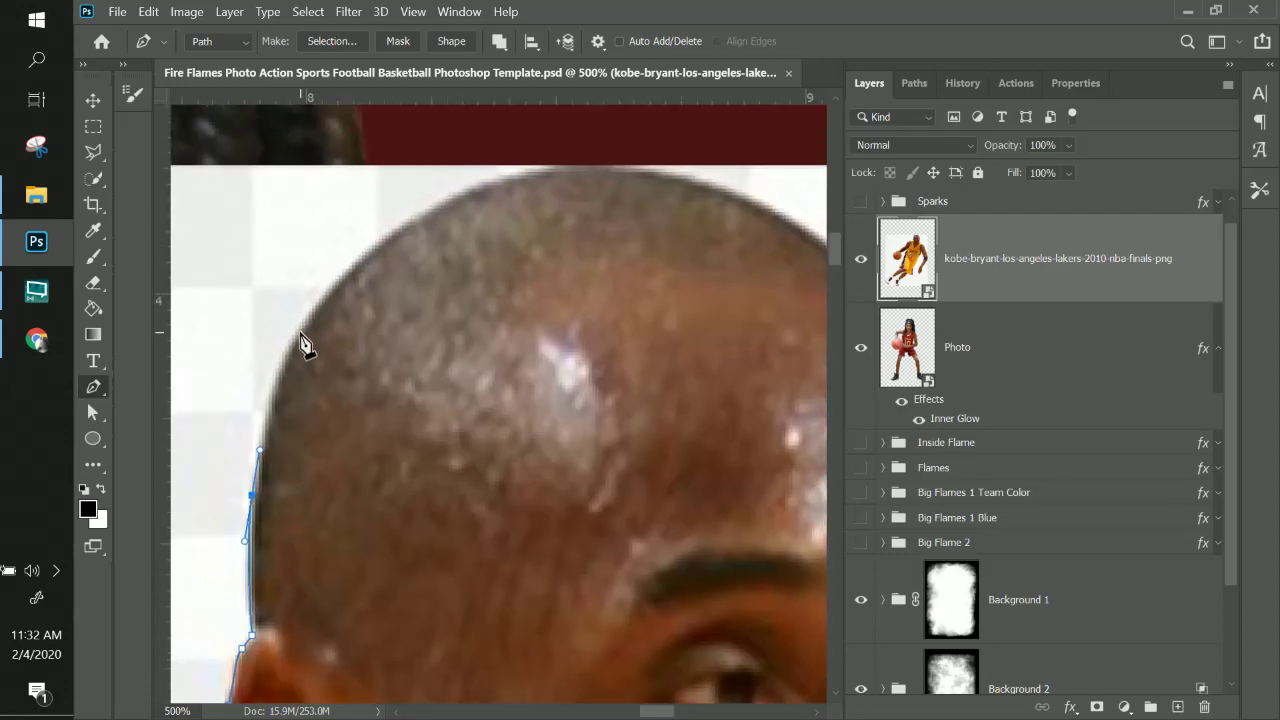
{"action": "left_click_drag", "start_coordinate": [300, 333], "coordinate": [324, 297]}
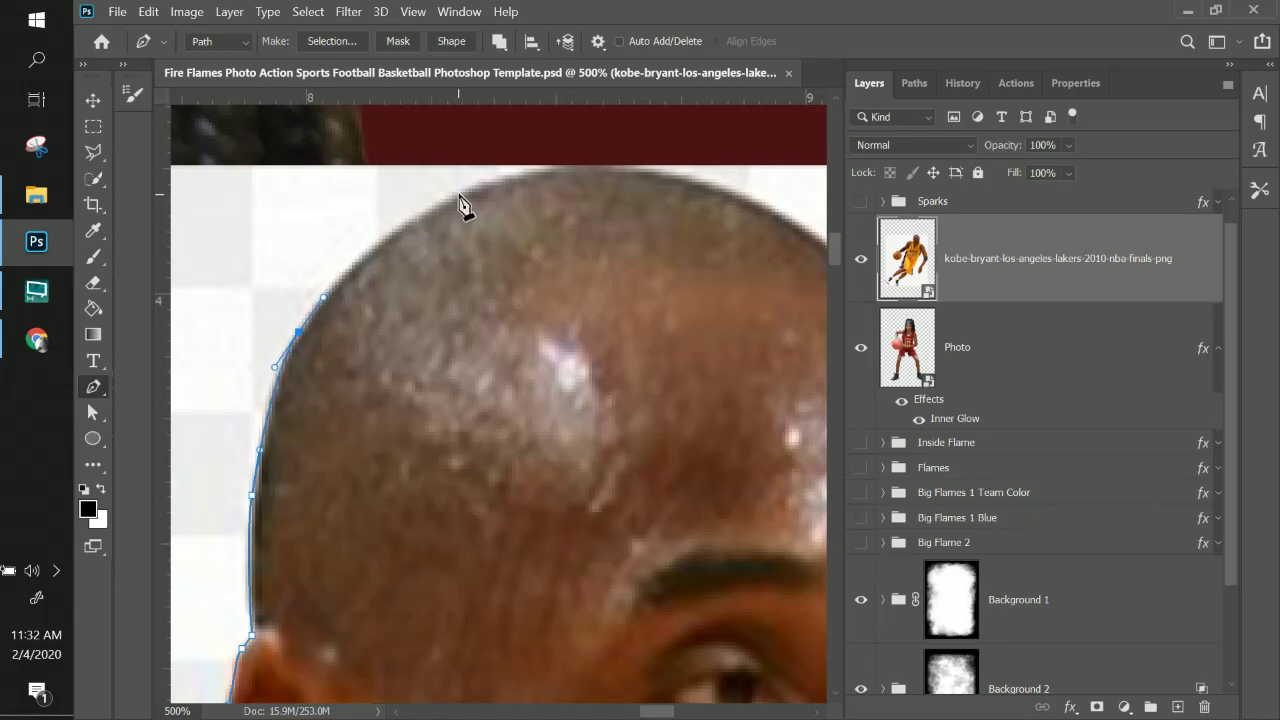
{"action": "left_click_drag", "start_coordinate": [495, 188], "coordinate": [536, 172]}
{"action": "left_click_drag", "start_coordinate": [626, 207], "coordinate": [421, 257]}
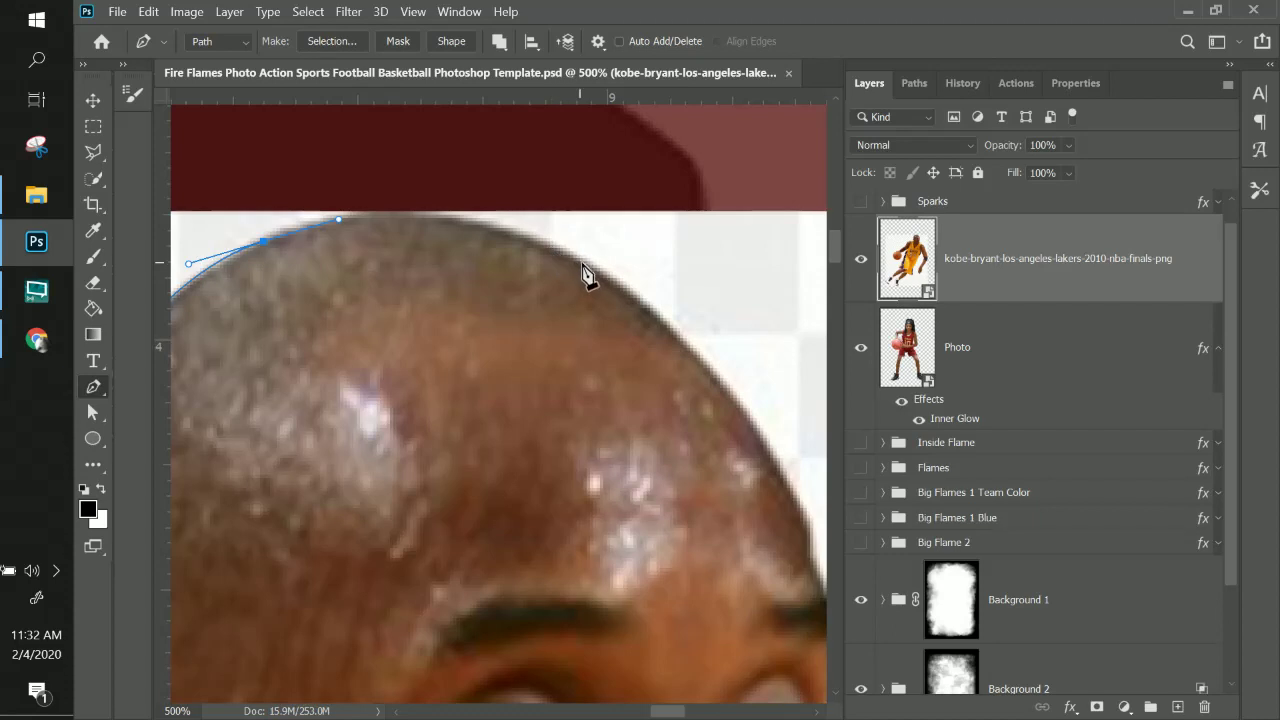
{"action": "left_click_drag", "start_coordinate": [587, 267], "coordinate": [703, 345]}
- Continue the pen path down the forehead's edge to just above the eyebrow, undoing and replacing the misplaced points
{"action": "scroll", "coordinate": [637, 388], "scroll_direction": "down", "scroll_amount": 2}
{"action": "scroll", "coordinate": [637, 388], "scroll_direction": "right", "scroll_amount": 3}
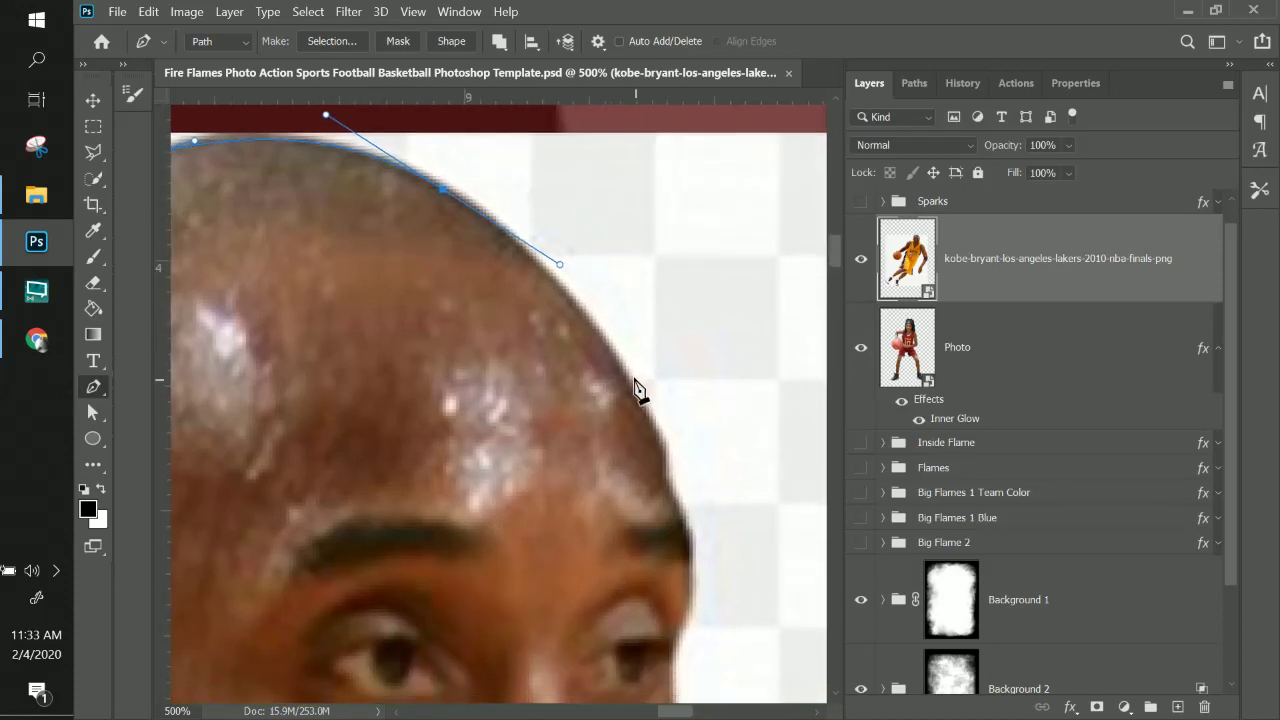
{"action": "left_click_drag", "start_coordinate": [622, 362], "coordinate": [555, 365]}
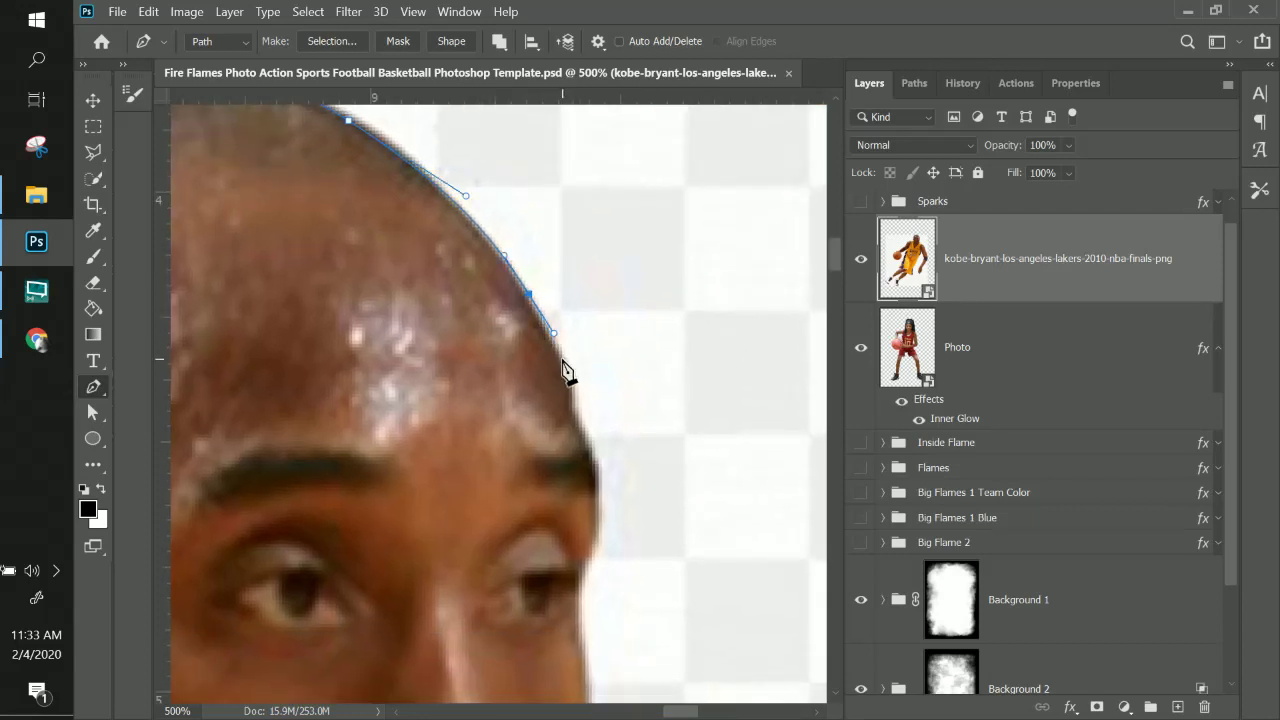
{"action": "left_click", "coordinate": [562, 358]}
{"action": "key", "text": "ctrl+z"}
{"action": "left_click", "coordinate": [562, 360]}
{"action": "left_click", "coordinate": [569, 396]}
{"action": "key", "text": "ctrl+z"}
{"action": "key", "text": "ctrl+z"}
{"action": "left_click", "coordinate": [569, 371]}
{"action": "left_click", "coordinate": [571, 404]}
- Trace the face's edge from the eyebrow past the eye socket to the cheek
{"action": "left_click_drag", "start_coordinate": [597, 453], "coordinate": [550, 340]}
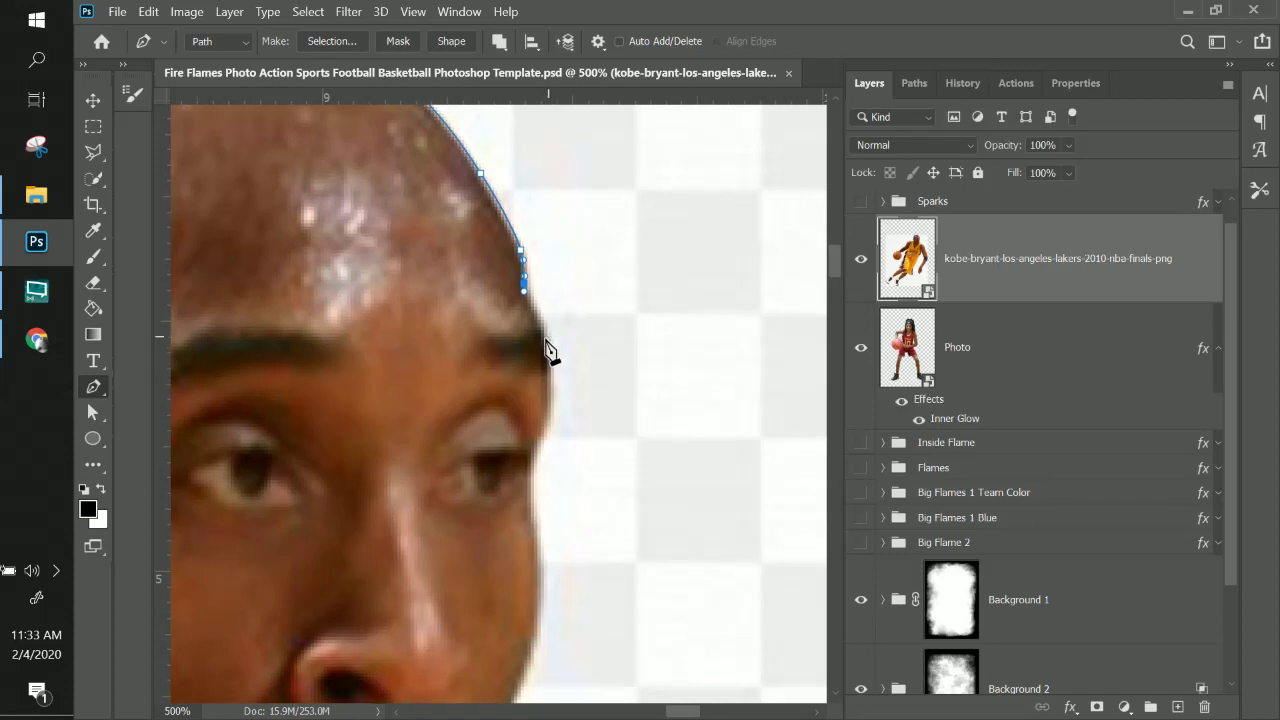
{"action": "left_click", "coordinate": [547, 341]}
{"action": "left_click", "coordinate": [546, 419]}
{"action": "left_click", "coordinate": [530, 471]}
{"action": "left_click", "coordinate": [531, 486]}
{"action": "scroll", "coordinate": [560, 394], "scroll_direction": "down", "scroll_amount": 5}
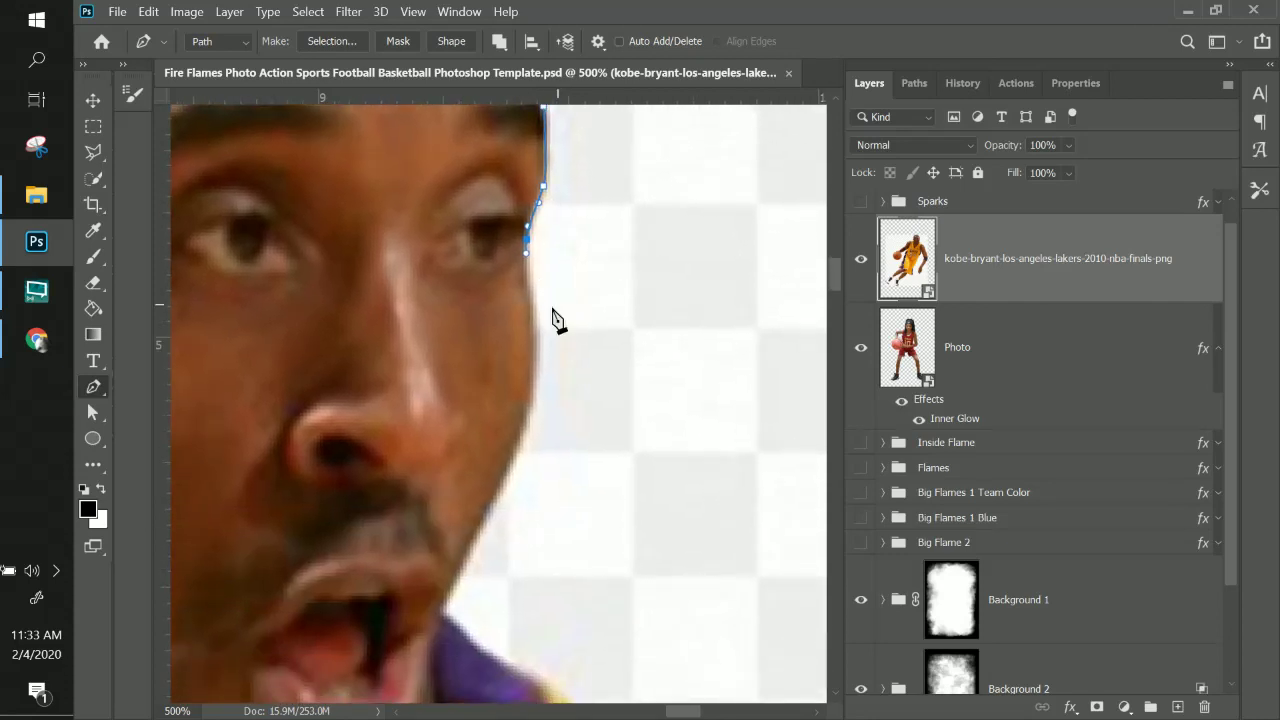
{"action": "left_click_drag", "start_coordinate": [537, 350], "coordinate": [537, 367]}
- Extend the pen path from the cheek along the jaw to the purple jersey collar, replacing the misplaced curve point
{"action": "left_click_drag", "start_coordinate": [532, 474], "coordinate": [580, 263]}
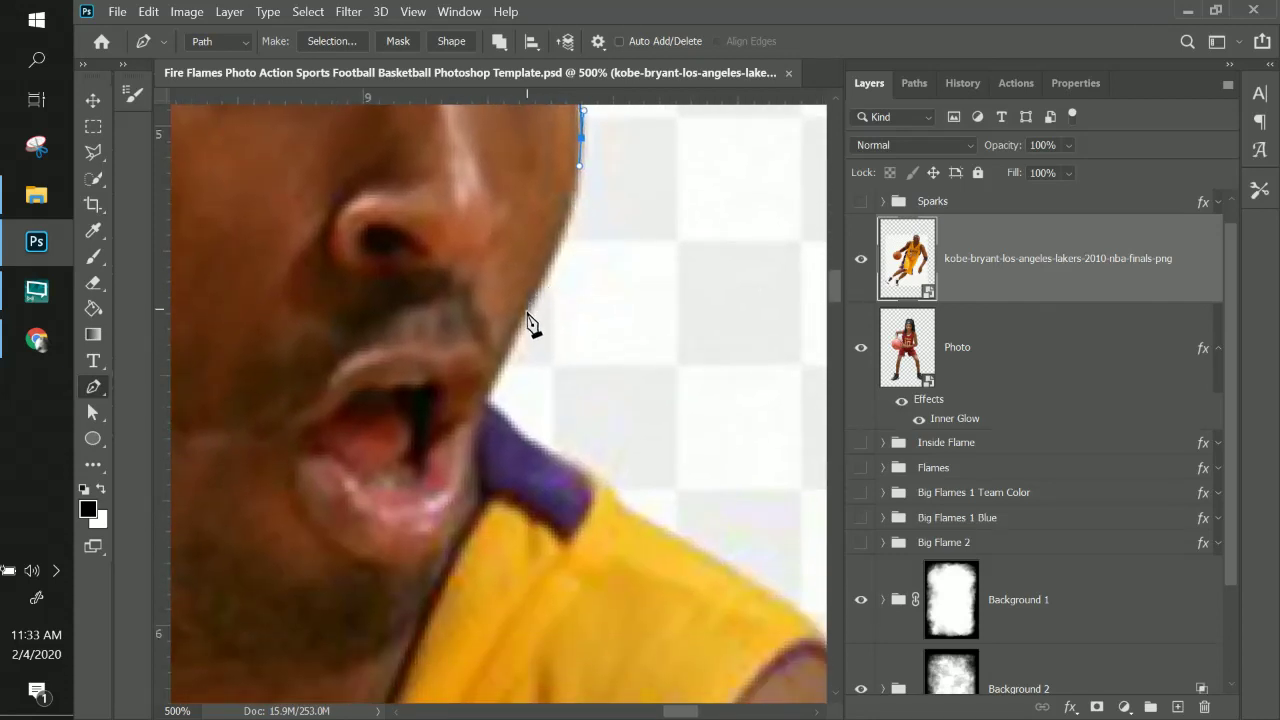
{"action": "left_click_drag", "start_coordinate": [525, 311], "coordinate": [508, 341]}
{"action": "key", "text": "ctrl+z"}
{"action": "left_click_drag", "start_coordinate": [541, 278], "coordinate": [504, 353]}
{"action": "left_click", "coordinate": [488, 393]}
- Trace the purple collar and the yellow jersey strap's outer edge down onto the bare shoulder
{"action": "left_click_drag", "start_coordinate": [580, 374], "coordinate": [479, 217]}
{"action": "left_click", "coordinate": [493, 237]}
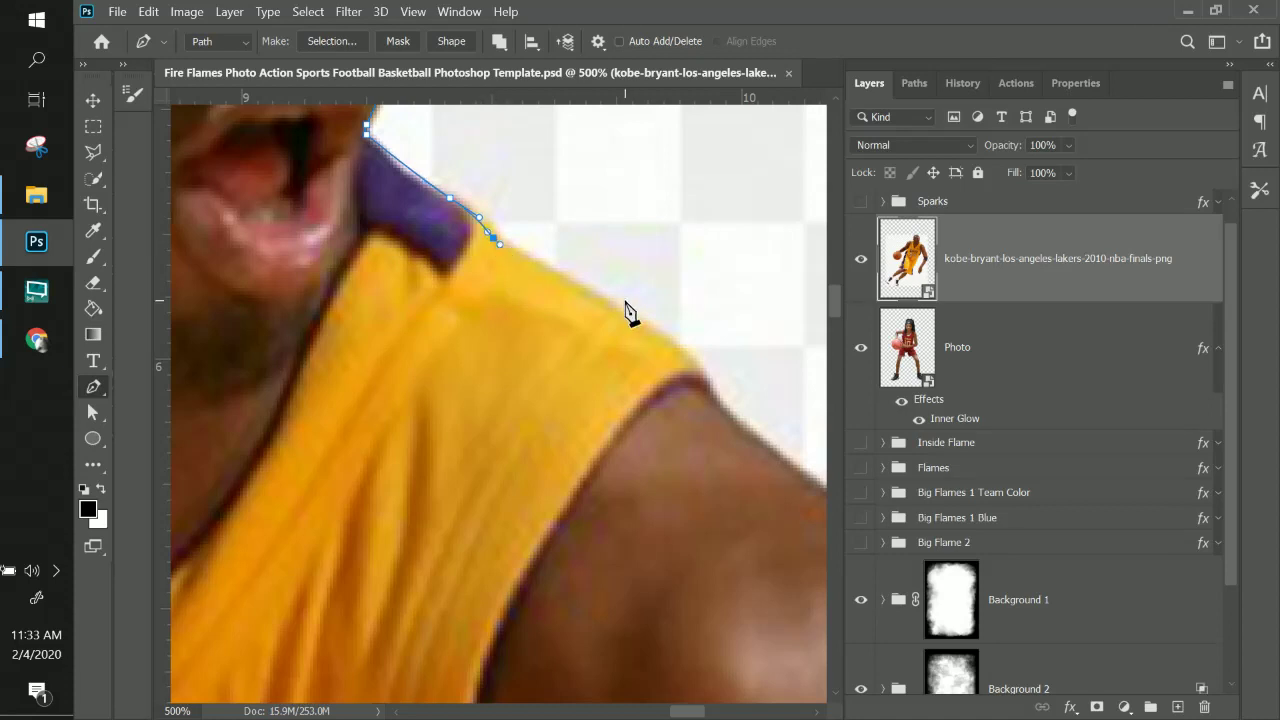
{"action": "left_click_drag", "start_coordinate": [628, 312], "coordinate": [535, 234]}
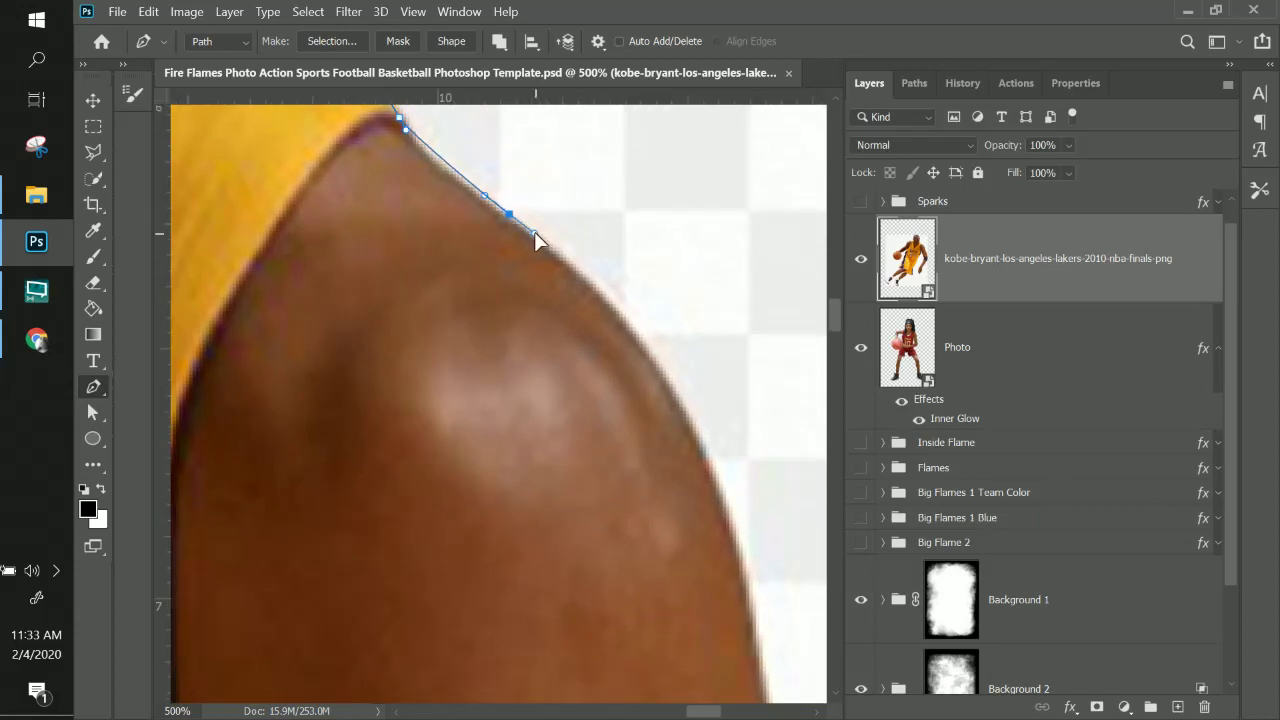
- Undo the misplaced shoulder points and trace the outer shoulder and upper arm down to the bend below the muscle
{"action": "key", "text": "ctrl+z"}
{"action": "left_click", "coordinate": [492, 204]}
{"action": "key", "text": "ctrl+z"}
{"action": "left_click_drag", "start_coordinate": [541, 243], "coordinate": [569, 262]}
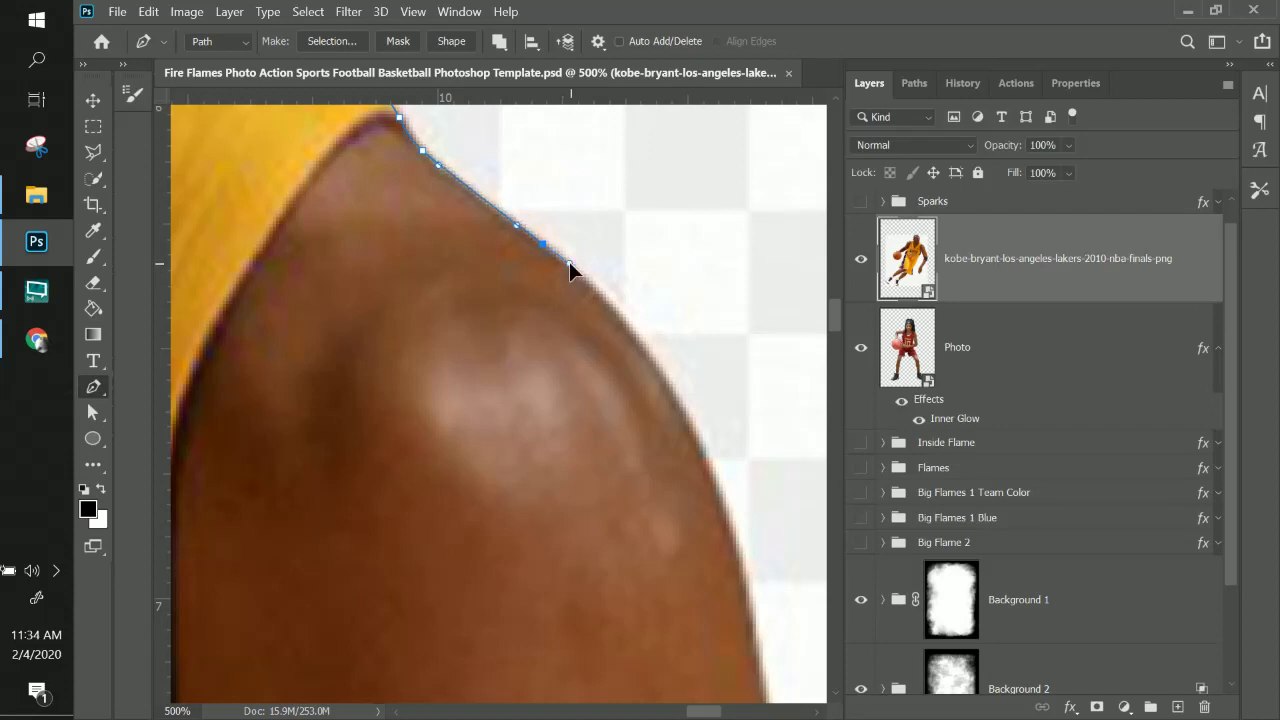
{"action": "left_click_drag", "start_coordinate": [622, 316], "coordinate": [503, 229]}
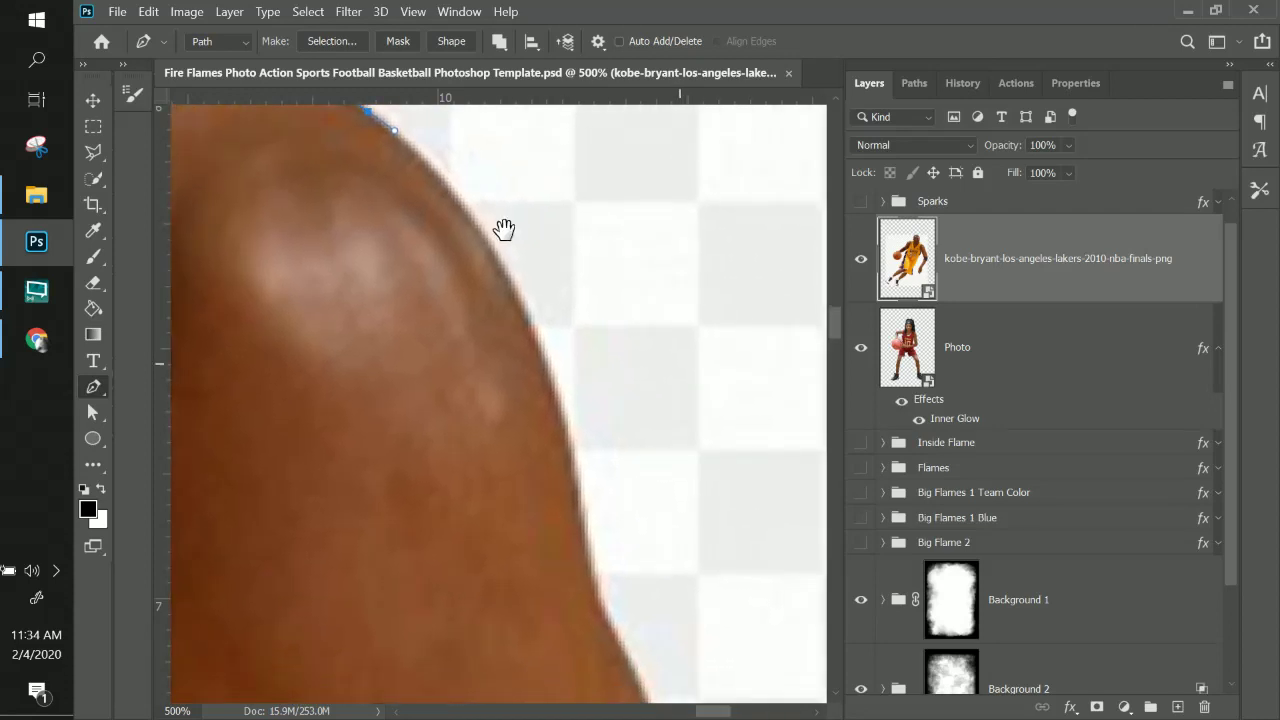
{"action": "left_click", "coordinate": [521, 307]}
{"action": "left_click_drag", "start_coordinate": [580, 400], "coordinate": [530, 269]}
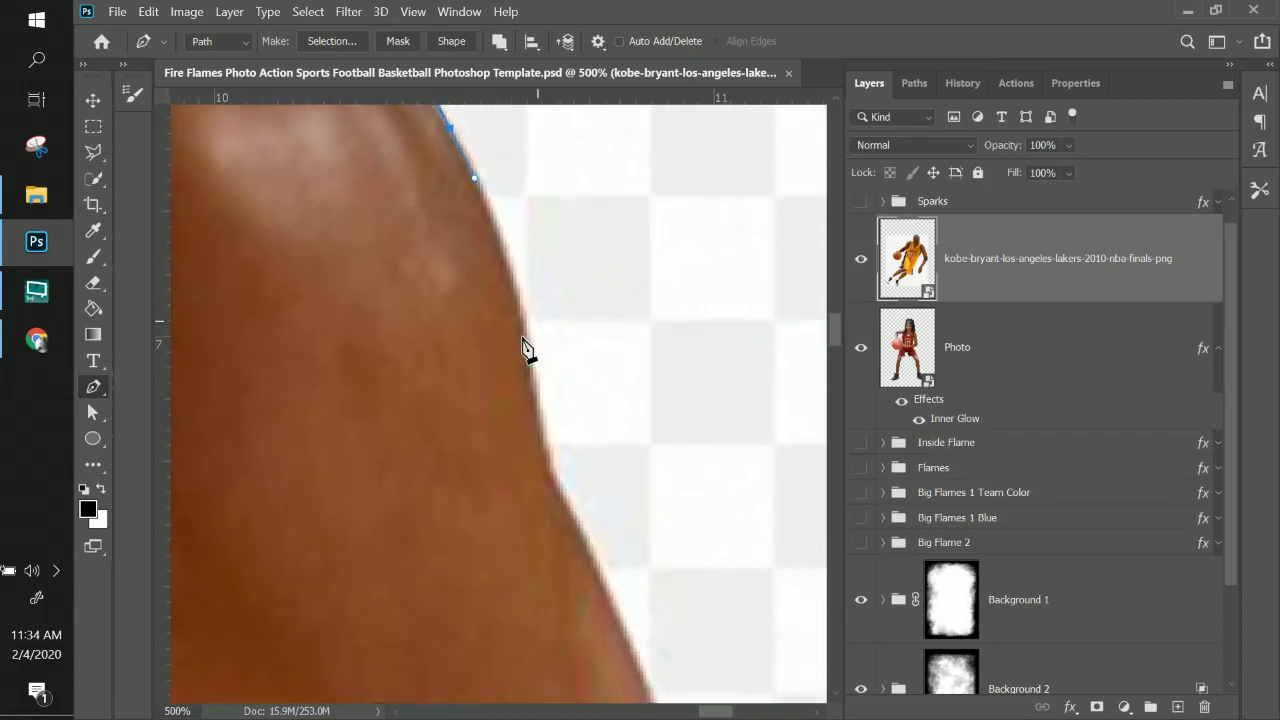
{"action": "left_click_drag", "start_coordinate": [523, 327], "coordinate": [529, 388]}
{"action": "left_click_drag", "start_coordinate": [580, 466], "coordinate": [530, 321]}
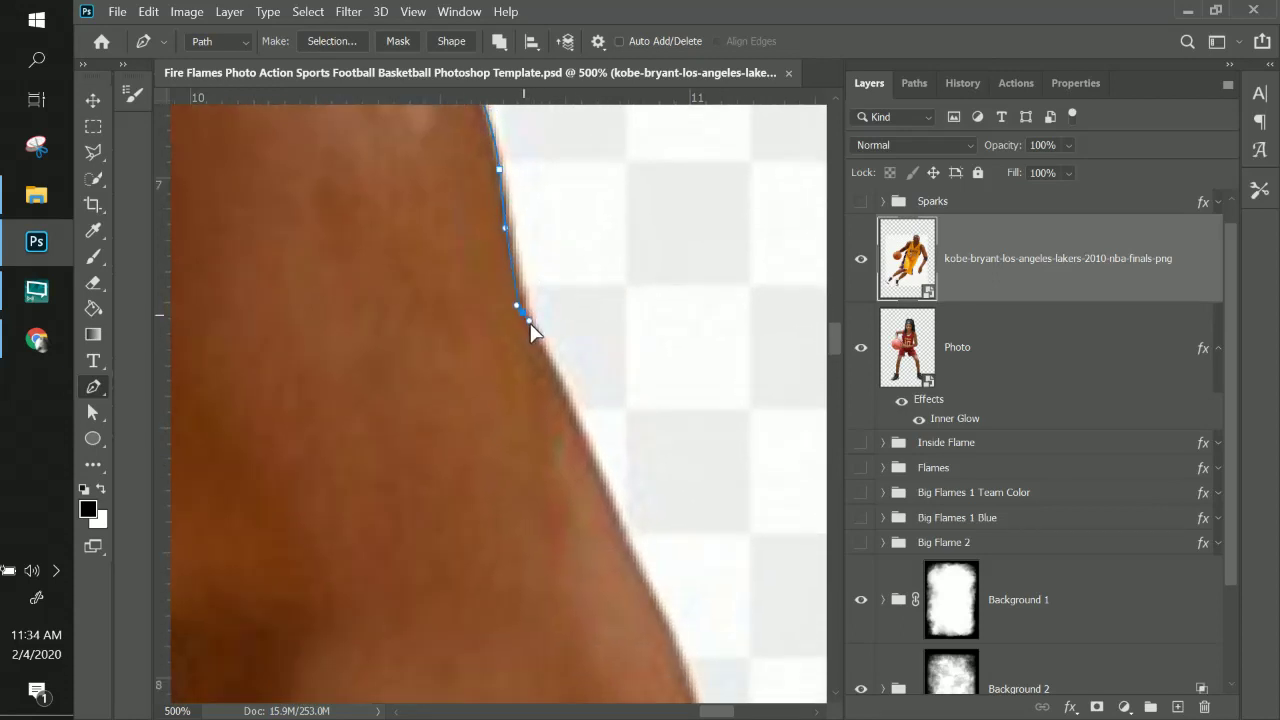
{"action": "key", "text": "ctrl+minus"}
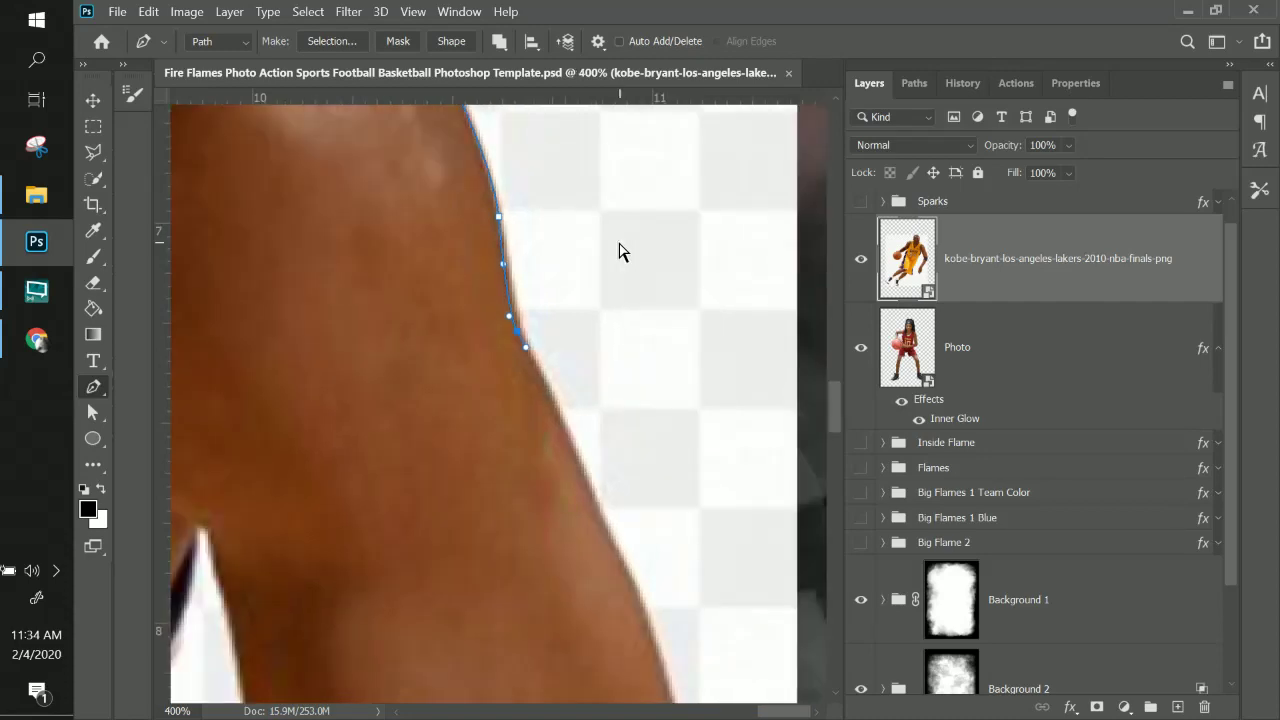
{"action": "key", "text": "ctrl+minus"}
{"action": "key", "text": "ctrl+minus"}
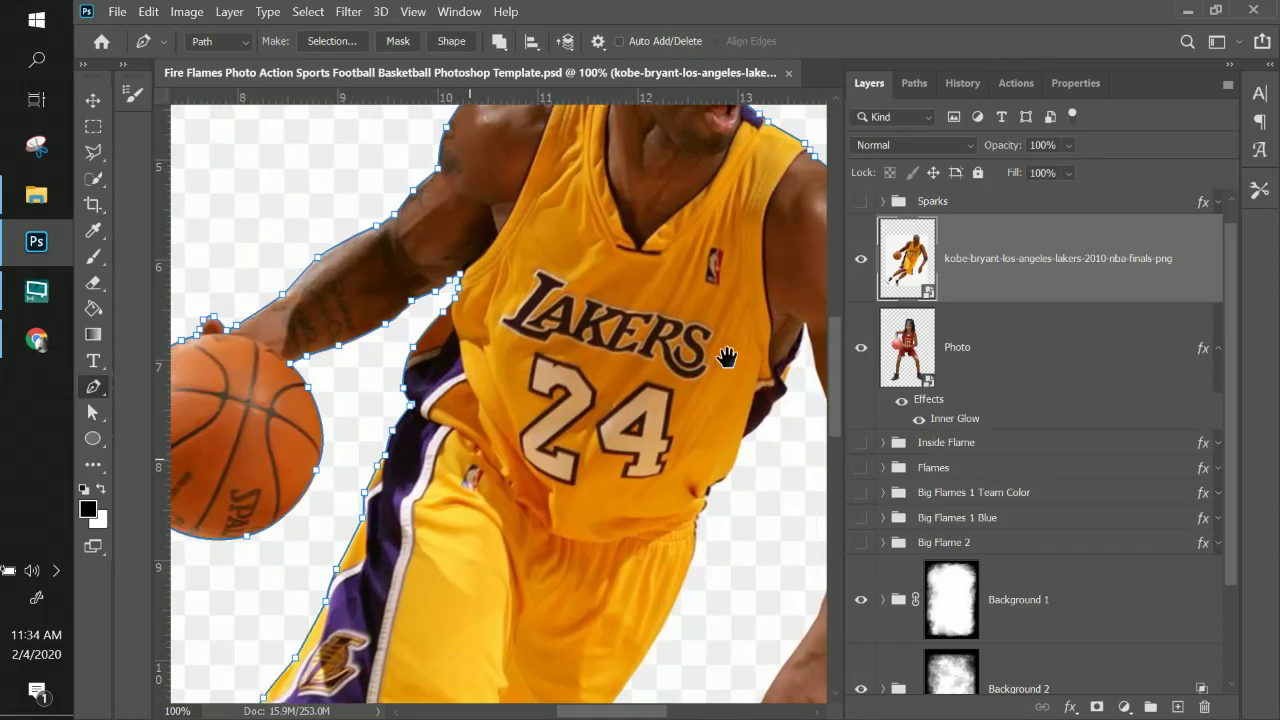
{"action": "left_click_drag", "start_coordinate": [726, 357], "coordinate": [571, 485]}
{"action": "scroll", "coordinate": [545, 272], "scroll_direction": "up", "scroll_amount": 3}
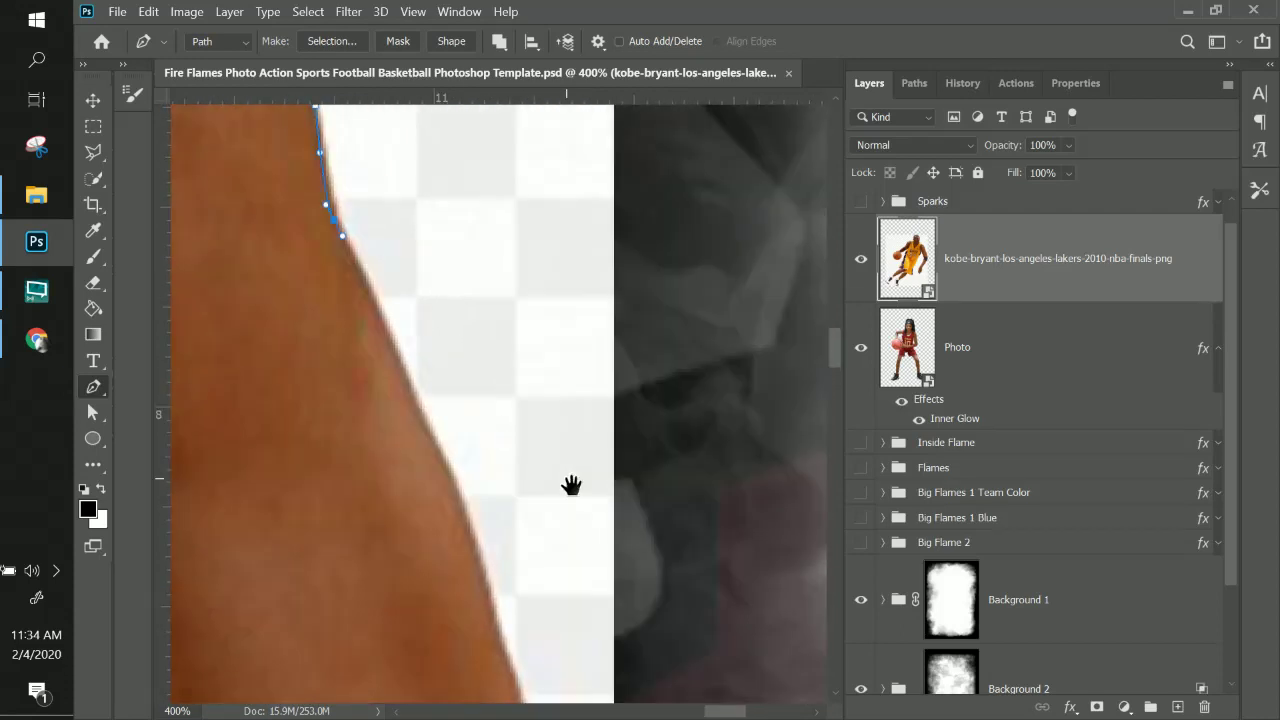
{"action": "scroll", "coordinate": [577, 481], "scroll_direction": "down", "scroll_amount": 1}
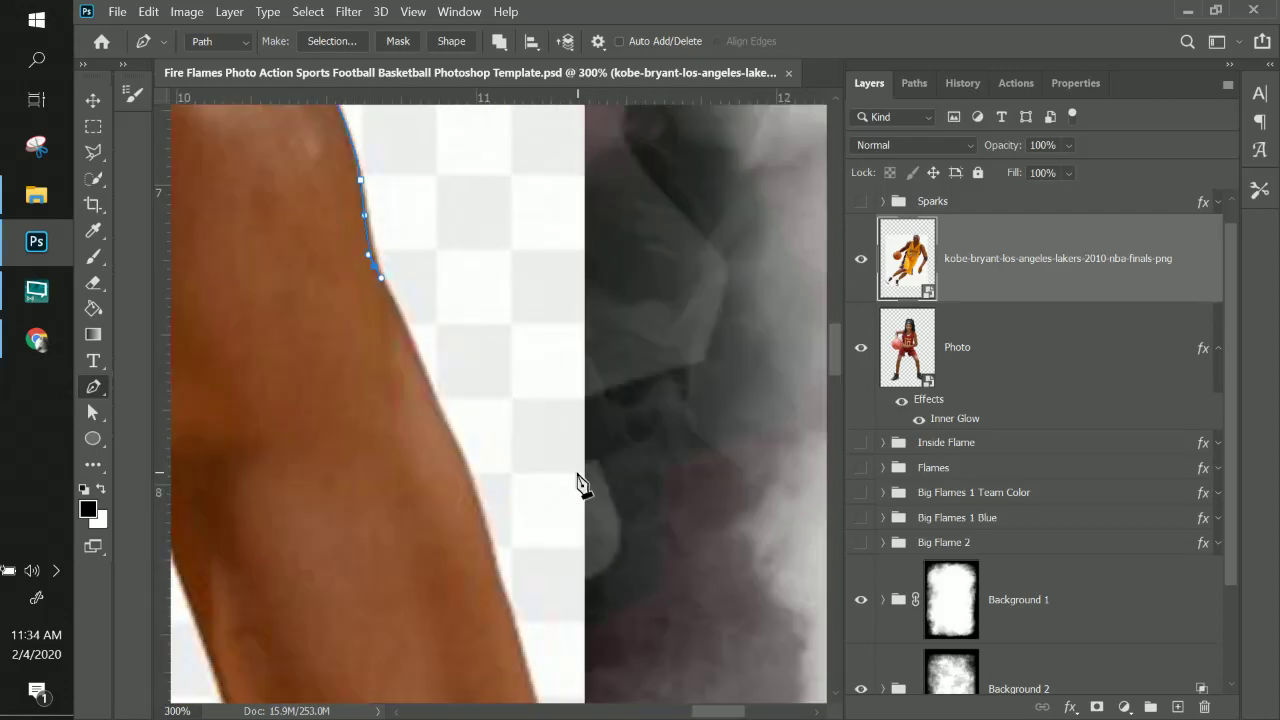
- Trace the upper arm's outer edge from the bend below the muscle down to just above the purple armband
{"action": "left_click", "coordinate": [420, 358]}
{"action": "mouse_move", "coordinate": [440, 405]}
{"action": "left_mouse_down"}
{"action": "mouse_move", "coordinate": [421, 364]}
{"action": "mouse_move", "coordinate": [438, 405]}
{"action": "left_mouse_up"}
{"action": "left_click_drag", "start_coordinate": [481, 508], "coordinate": [571, 451]}
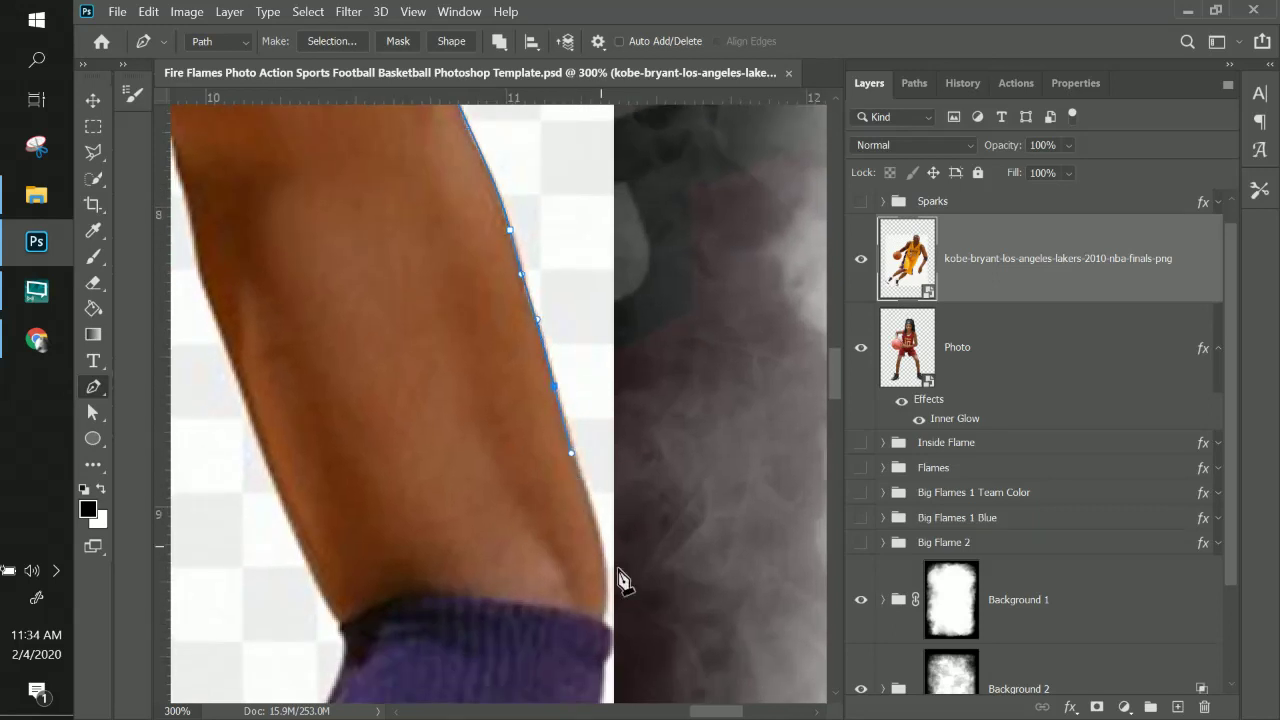
{"action": "left_click_drag", "start_coordinate": [620, 580], "coordinate": [611, 403]}
{"action": "left_click_drag", "start_coordinate": [592, 348], "coordinate": [597, 380]}
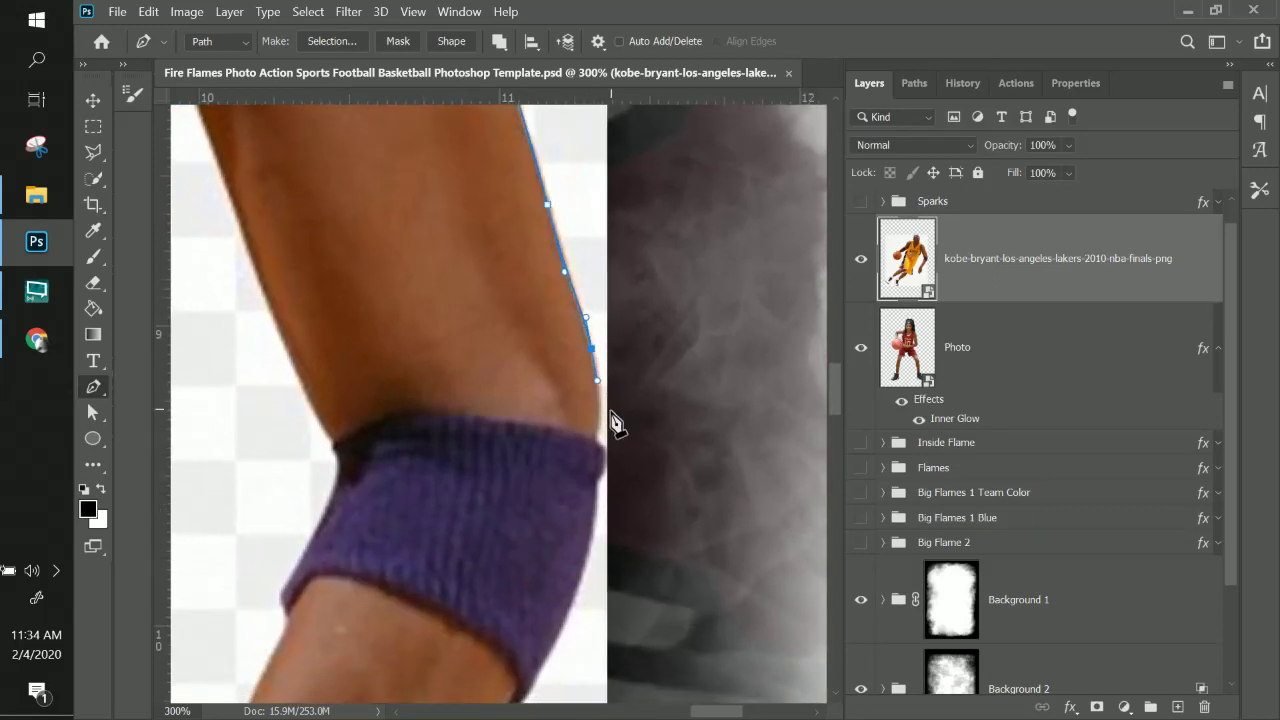
- Trace the purple armband's outer edge around its upper rim and down to its lower corner on the forearm
{"action": "left_click_drag", "start_coordinate": [592, 447], "coordinate": [598, 487]}
{"action": "left_click_drag", "start_coordinate": [608, 534], "coordinate": [626, 243]}
{"action": "left_click_drag", "start_coordinate": [600, 316], "coordinate": [529, 433]}
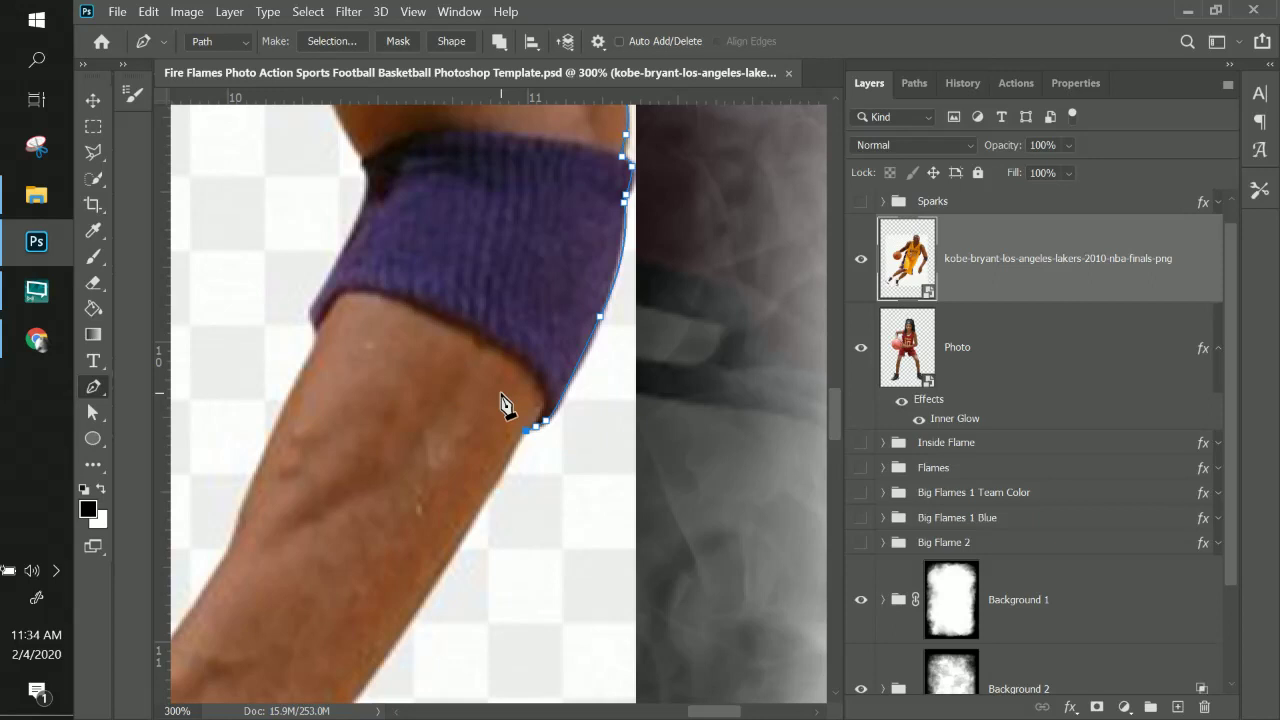
- Trace the forearm's outer edge from the armband to the wrist and onto the side of the hand
{"action": "left_click_drag", "start_coordinate": [503, 403], "coordinate": [634, 177]}
{"action": "left_click_drag", "start_coordinate": [467, 506], "coordinate": [386, 610]}
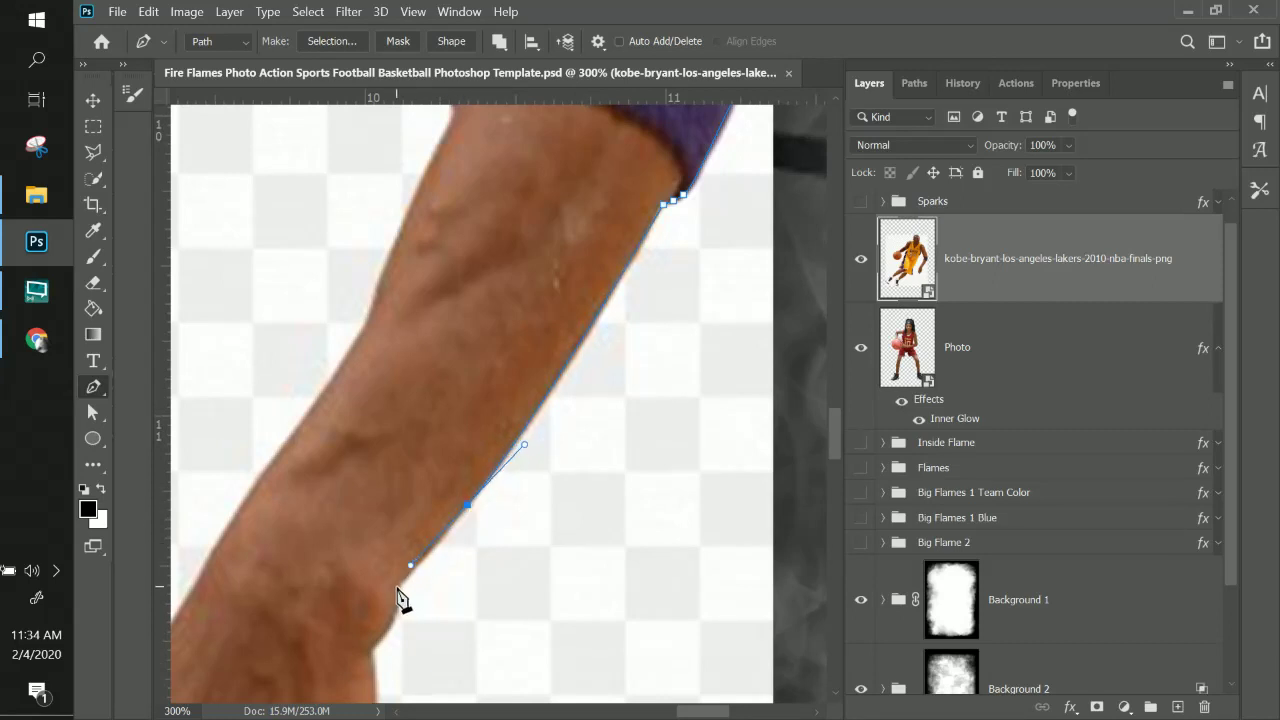
{"action": "left_click_drag", "start_coordinate": [531, 503], "coordinate": [616, 245]}
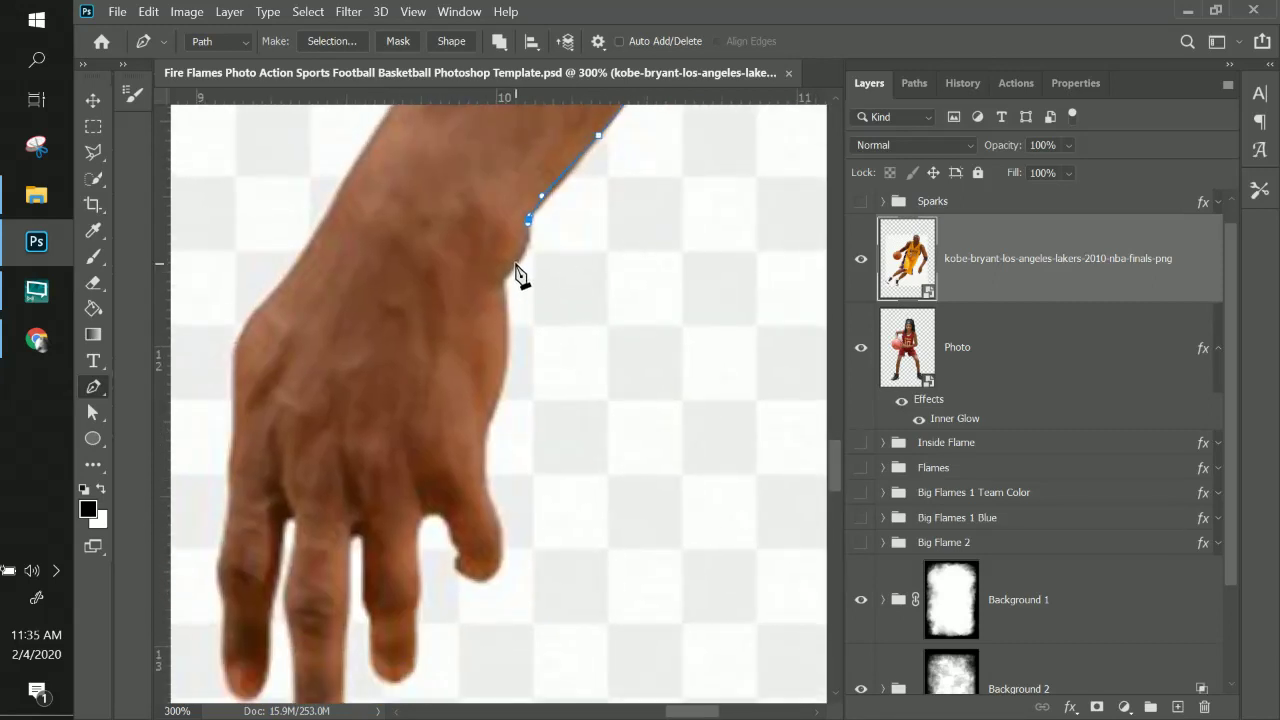
{"action": "mouse_move", "coordinate": [515, 266]}
{"action": "left_mouse_down"}
{"action": "mouse_move", "coordinate": [509, 290]}
{"action": "mouse_move", "coordinate": [543, 274]}
{"action": "mouse_move", "coordinate": [550, 222]}
{"action": "mouse_move", "coordinate": [515, 260]}
{"action": "left_mouse_up"}
{"action": "left_click", "coordinate": [527, 228]}
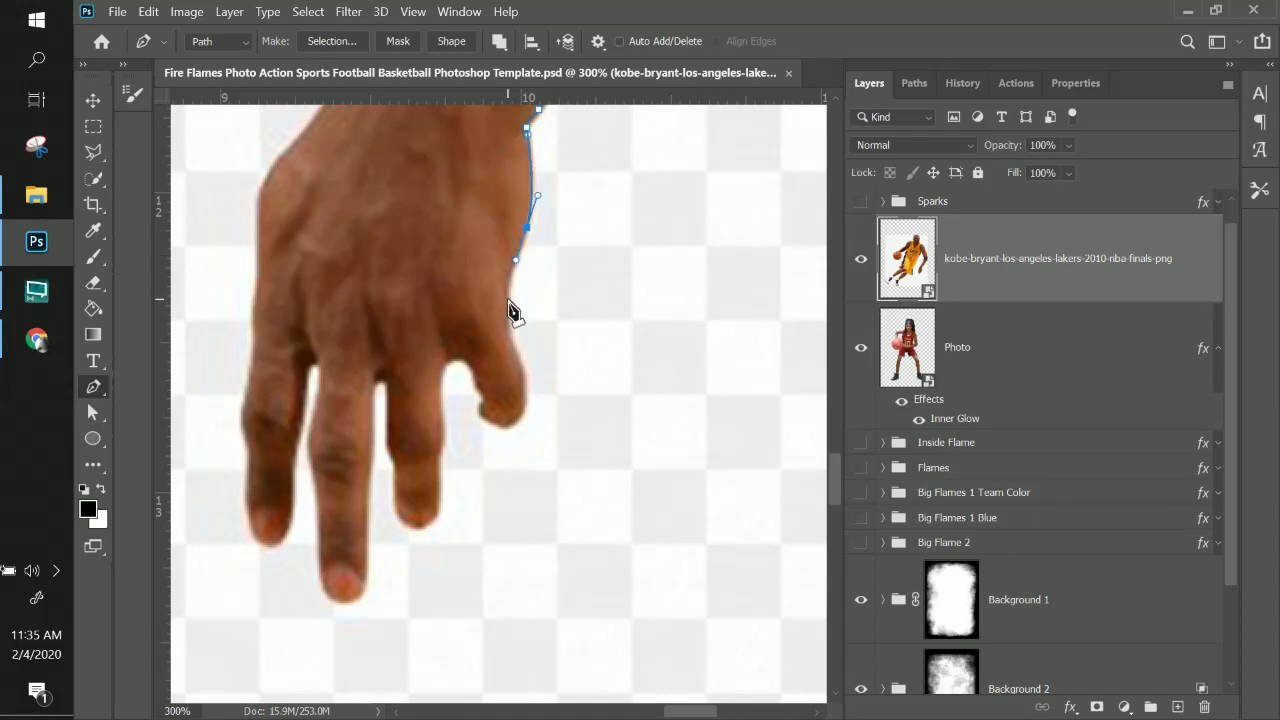
- Extend the path down the hand and around the short outer finger's tip, replacing the misplaced point
{"action": "left_click", "coordinate": [506, 297]}
{"action": "left_click_drag", "start_coordinate": [511, 333], "coordinate": [521, 361]}
{"action": "left_click", "coordinate": [523, 390]}
{"action": "key", "text": "ctrl+z"}
{"action": "left_click_drag", "start_coordinate": [512, 428], "coordinate": [499, 428]}
{"action": "left_click", "coordinate": [479, 413], "text": "ctrl"}
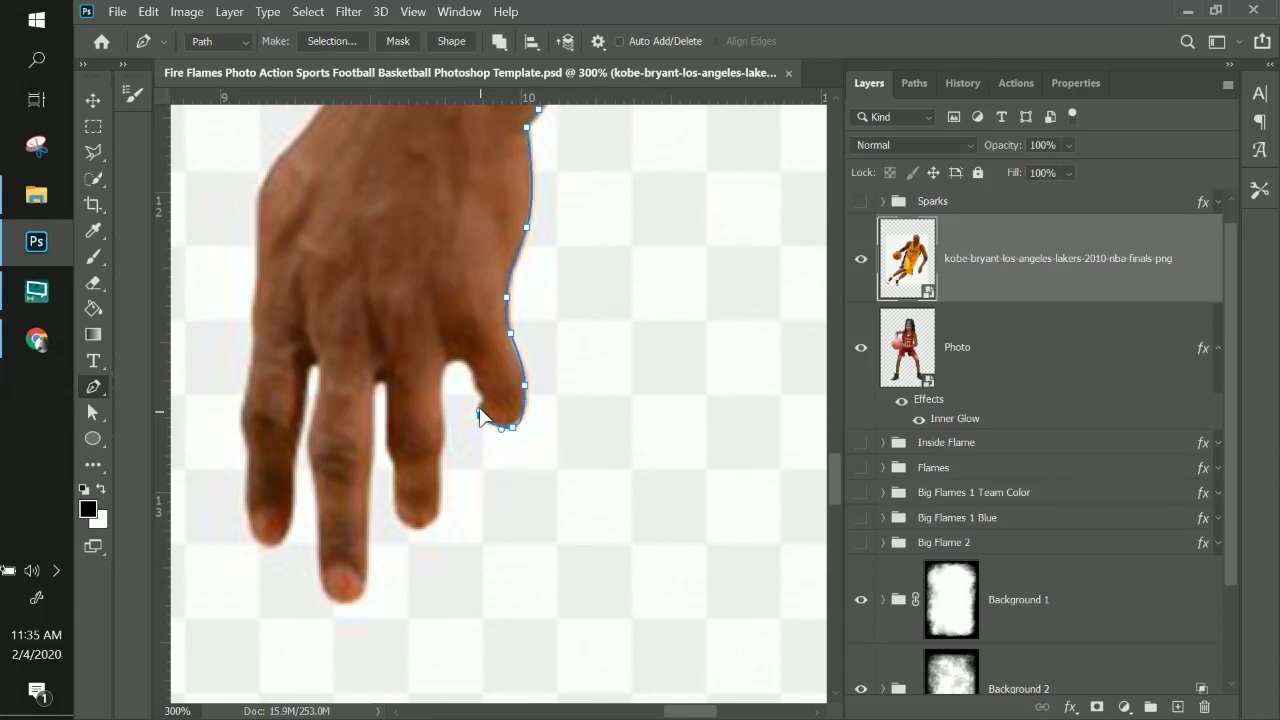
- Trace the gap between the short outer finger and its neighbor, and start down the neighboring finger's edge
{"action": "left_click", "coordinate": [472, 382]}
{"action": "left_click", "coordinate": [458, 359]}
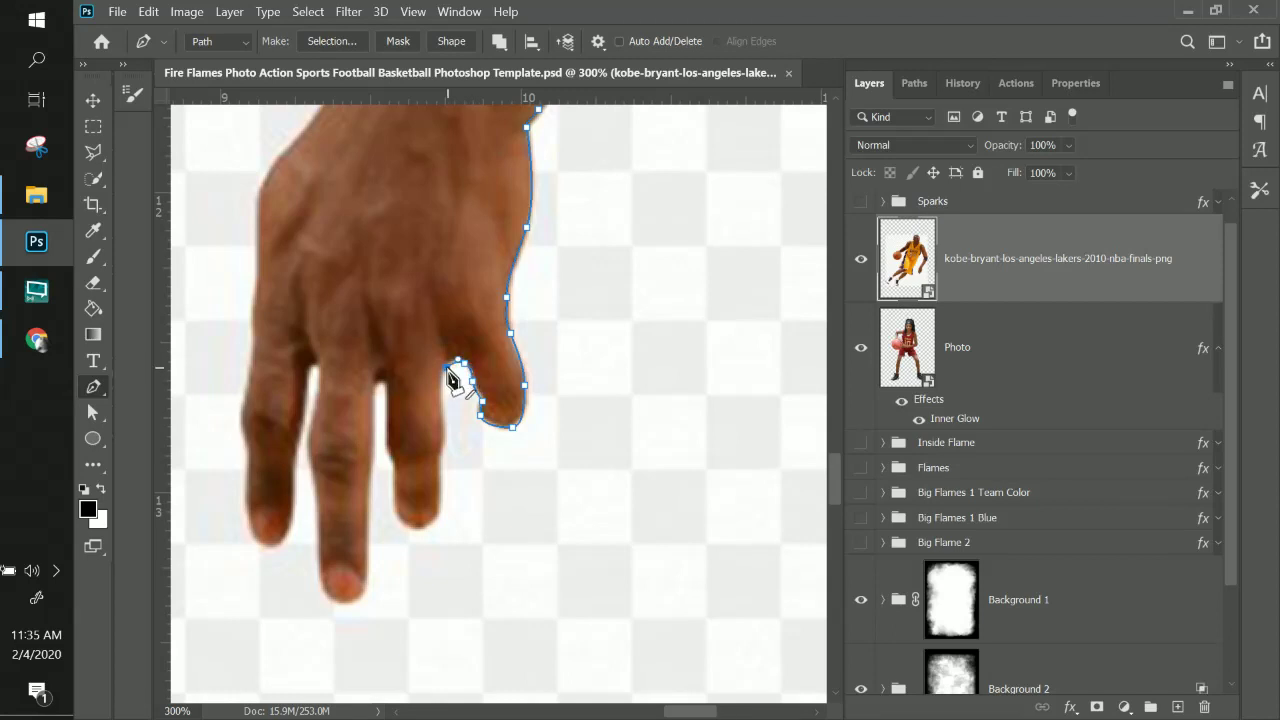
{"action": "left_click", "coordinate": [444, 378]}
{"action": "left_click", "coordinate": [441, 384]}
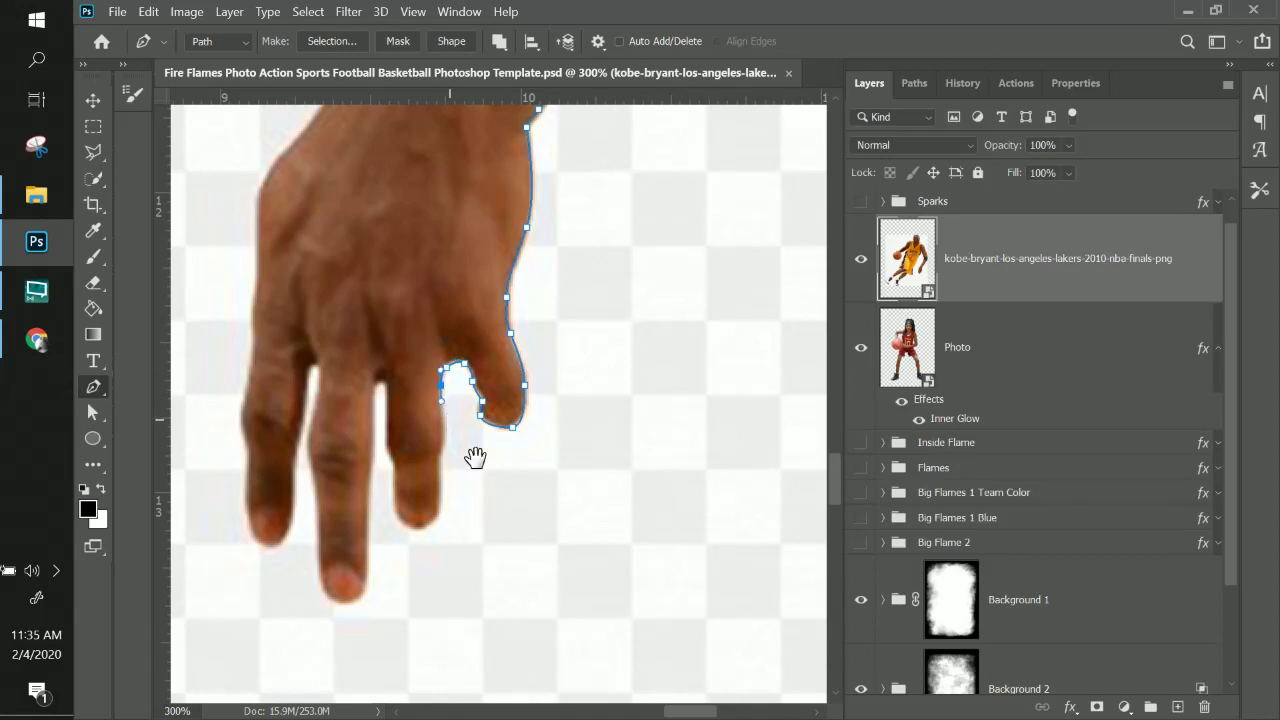
{"action": "left_click_drag", "start_coordinate": [471, 451], "coordinate": [531, 334]}
{"action": "left_click", "coordinate": [499, 336]}
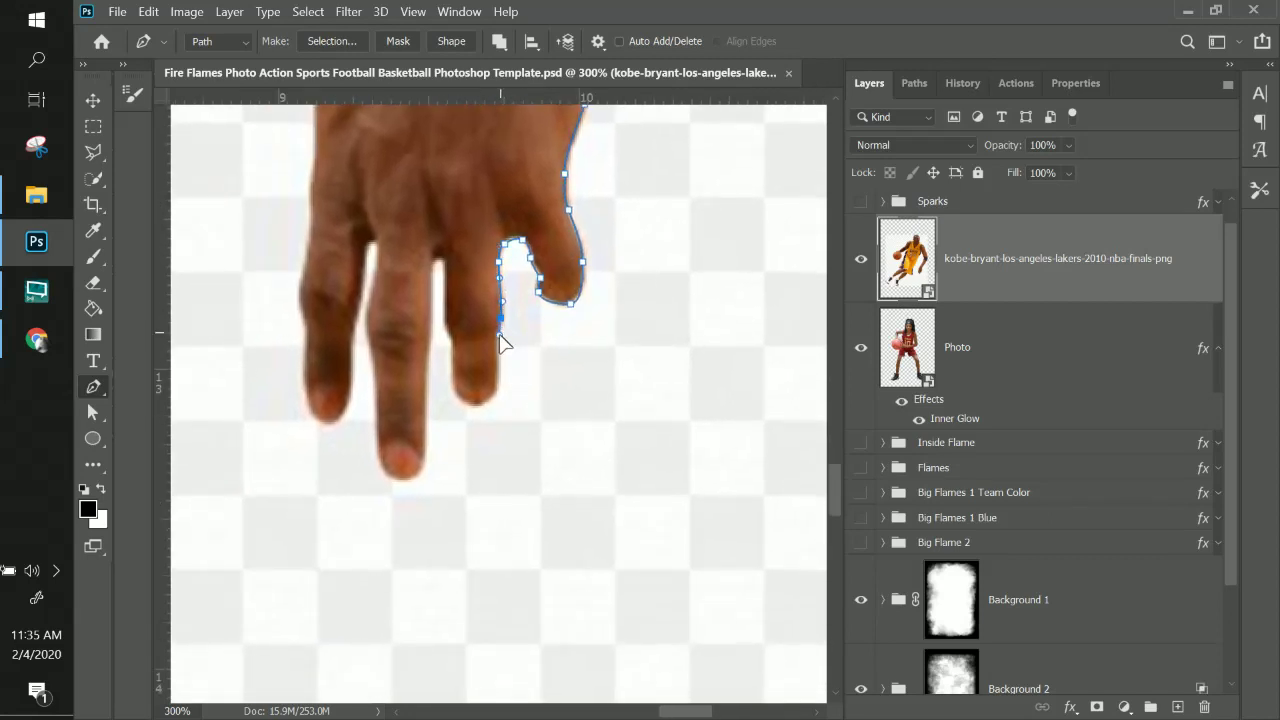
- Trace around the second finger's tip and up into the gap beside the longest finger, redoing the misplaced tip point
{"action": "left_click", "coordinate": [497, 355]}
{"action": "left_click", "coordinate": [497, 377]}
{"action": "left_click", "coordinate": [495, 392]}
{"action": "left_click", "coordinate": [477, 406]}
{"action": "left_click", "coordinate": [468, 403]}
{"action": "key", "text": "ctrl+z"}
{"action": "left_click", "coordinate": [466, 405]}
{"action": "left_click", "coordinate": [451, 383]}
{"action": "left_click", "coordinate": [450, 336]}
{"action": "left_click", "coordinate": [445, 322]}
{"action": "left_click", "coordinate": [437, 260]}
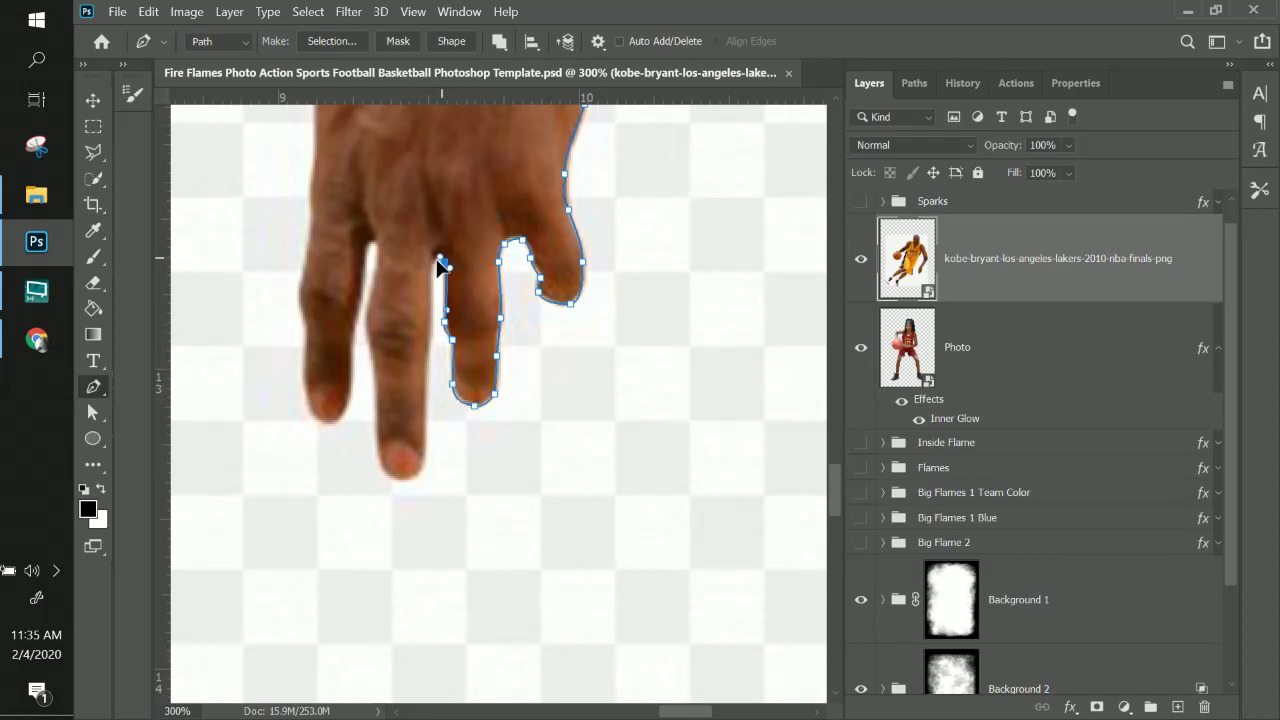
- Trace down the longest finger's outer edge and around its fingertip, replacing the misplaced tip point
{"action": "scroll", "coordinate": [450, 300], "scroll_direction": "left", "scroll_amount": 1}
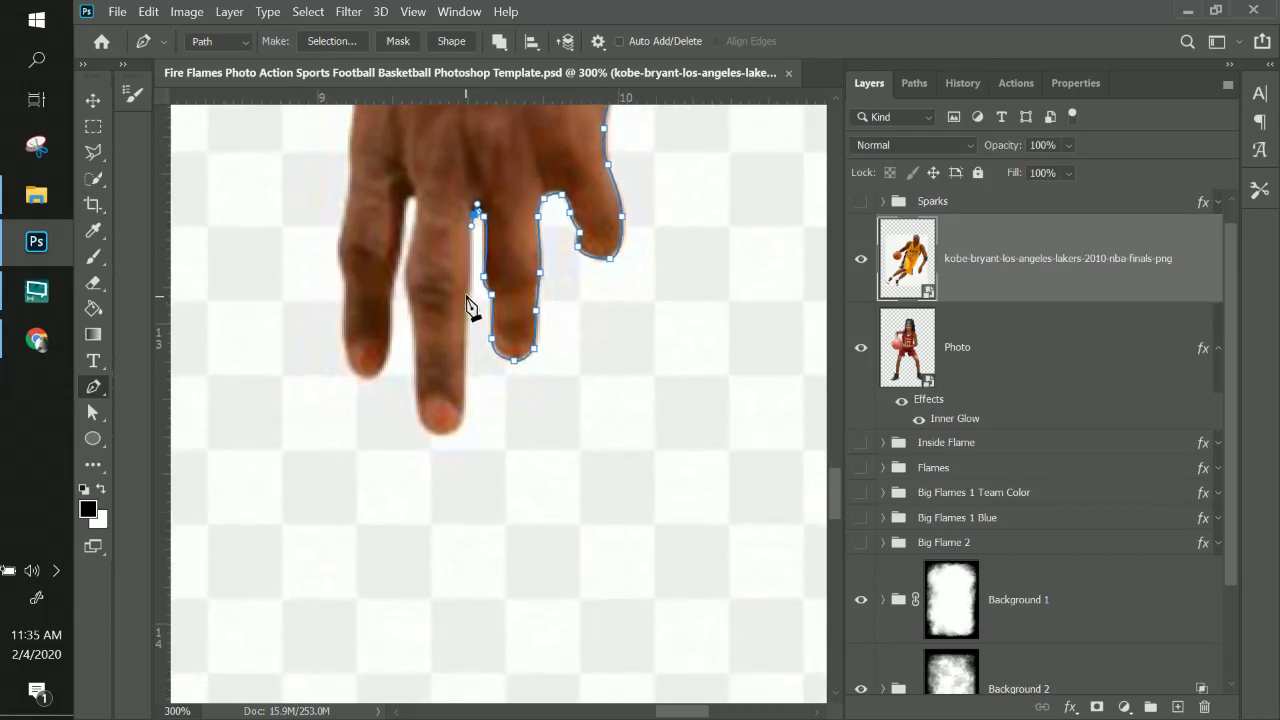
{"action": "scroll", "coordinate": [460, 300], "scroll_direction": "down", "scroll_amount": 1}
{"action": "left_click", "coordinate": [468, 291]}
{"action": "left_click", "coordinate": [467, 314]}
{"action": "left_click", "coordinate": [464, 407]}
{"action": "left_click", "coordinate": [446, 430]}
{"action": "left_click", "coordinate": [446, 436]}
{"action": "key", "text": "BackSpace"}
{"action": "left_click_drag", "start_coordinate": [449, 436], "coordinate": [437, 435]}
{"action": "left_click", "coordinate": [420, 430]}
{"action": "left_click", "coordinate": [417, 419]}
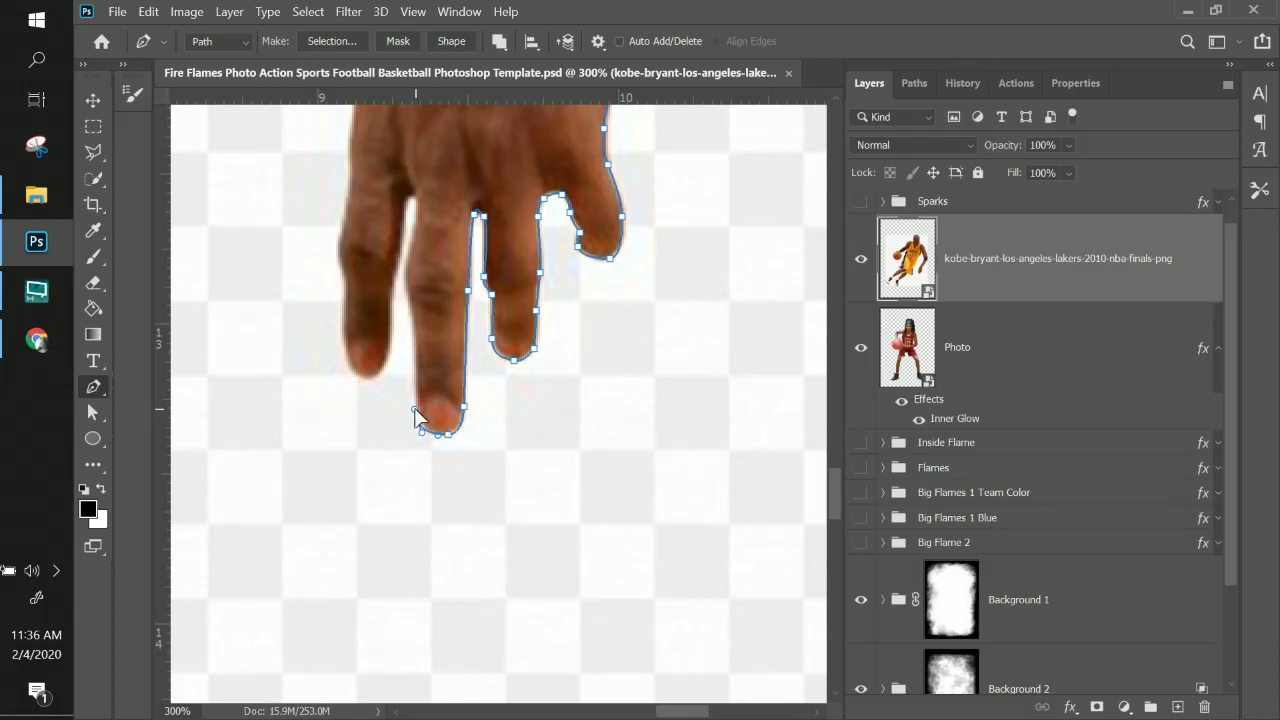
- Trace up the longest finger's inner edge, through the gap, and down the innermost finger, replacing the misplaced point
{"action": "left_click", "coordinate": [413, 326]}
{"action": "key", "text": "ctrl+z"}
{"action": "left_click_drag", "start_coordinate": [413, 333], "coordinate": [407, 276]}
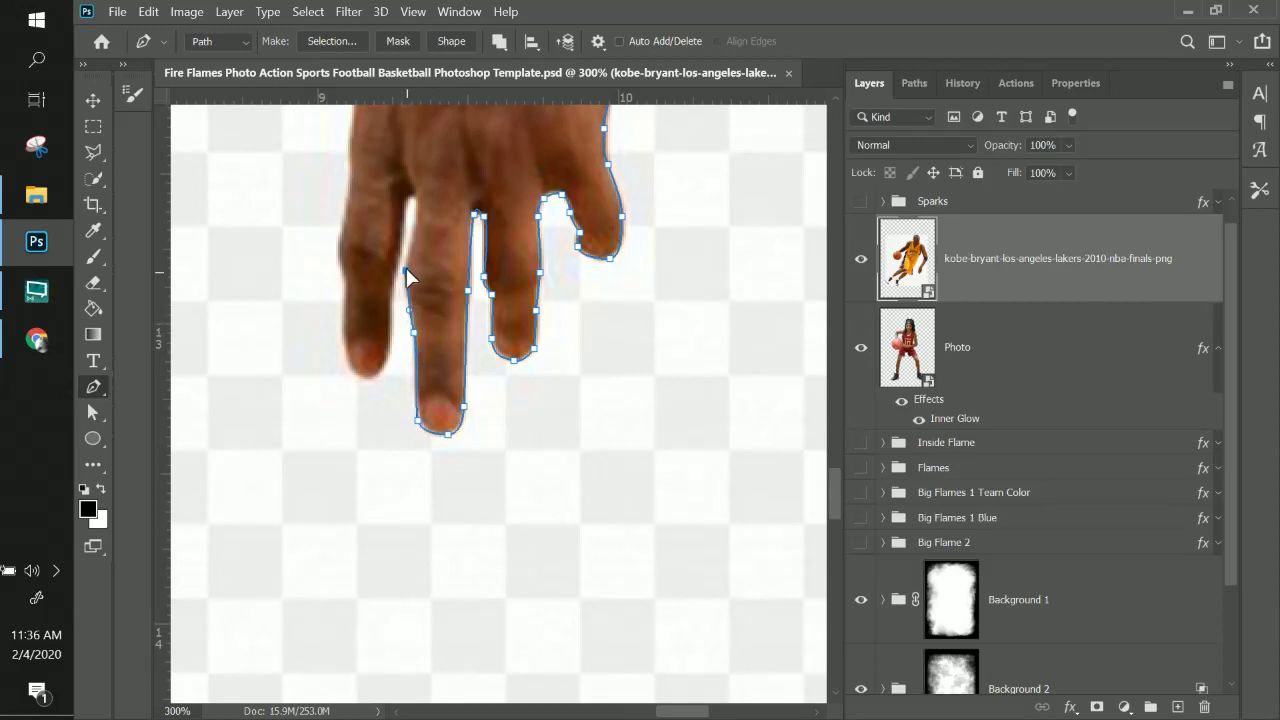
{"action": "left_click", "coordinate": [415, 206]}
{"action": "left_click", "coordinate": [394, 287]}
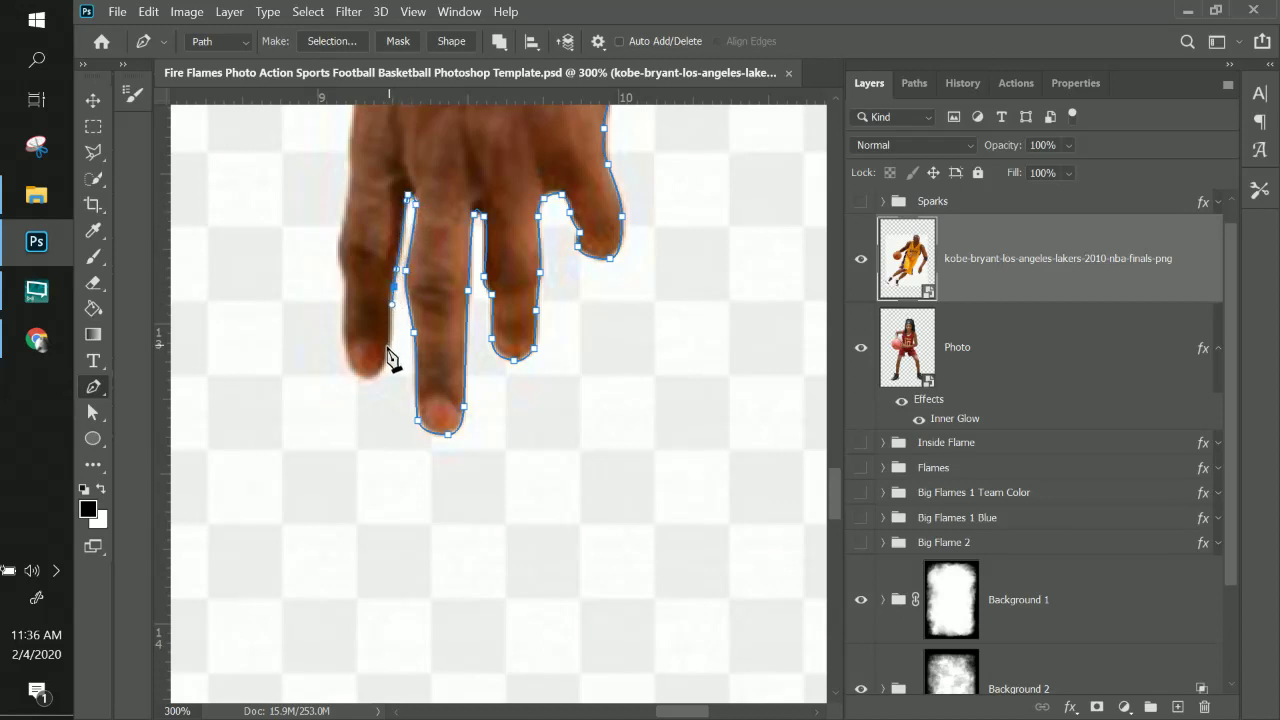
- Trace around the innermost finger's tip and up its inner edge to the knuckle
{"action": "left_click_drag", "start_coordinate": [384, 360], "coordinate": [358, 375]}
{"action": "left_click", "coordinate": [358, 375], "text": "alt"}
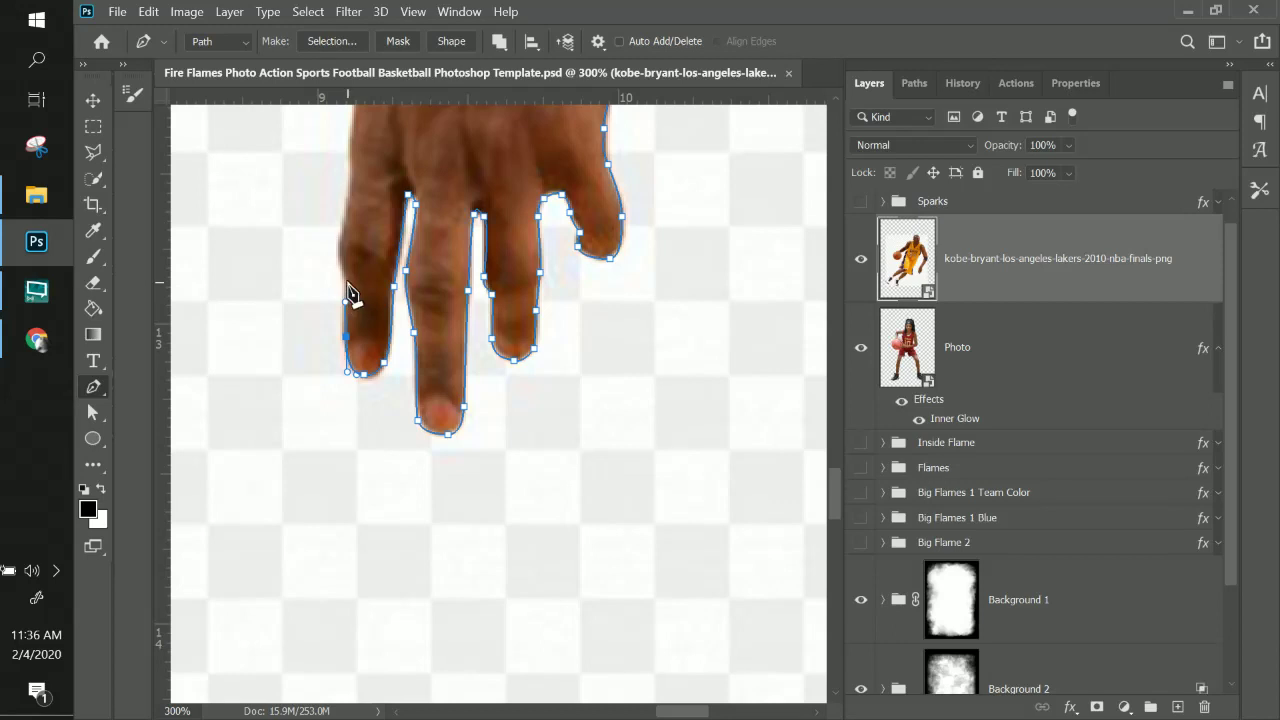
{"action": "mouse_move", "coordinate": [346, 251]}
{"action": "left_mouse_down"}
{"action": "mouse_move", "coordinate": [343, 234]}
{"action": "mouse_move", "coordinate": [371, 337]}
{"action": "mouse_move", "coordinate": [358, 284]}
{"action": "left_mouse_up"}
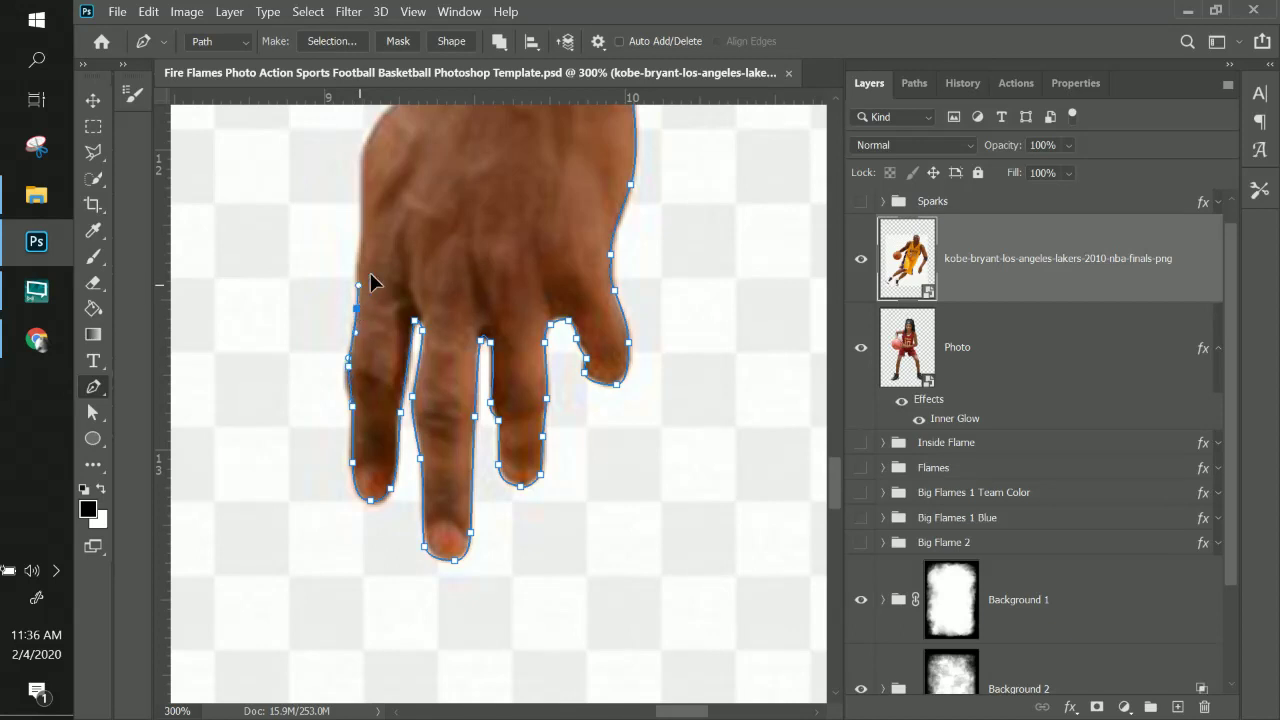
{"action": "left_click_drag", "start_coordinate": [413, 252], "coordinate": [420, 329]}
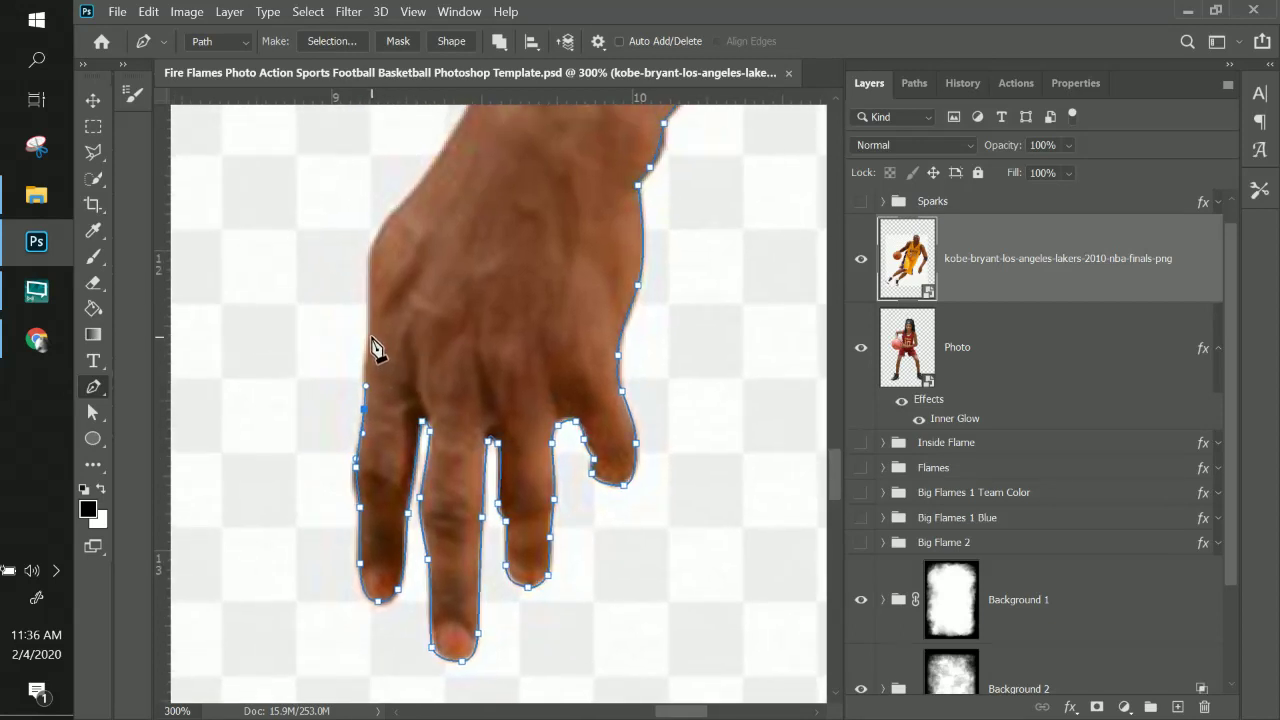
- Trace the inner edge of the hand from the knuckle around the bulge toward the wrist
{"action": "left_click", "coordinate": [369, 323]}
{"action": "left_click_drag", "start_coordinate": [388, 256], "coordinate": [390, 345]}
{"action": "left_click", "coordinate": [378, 327]}
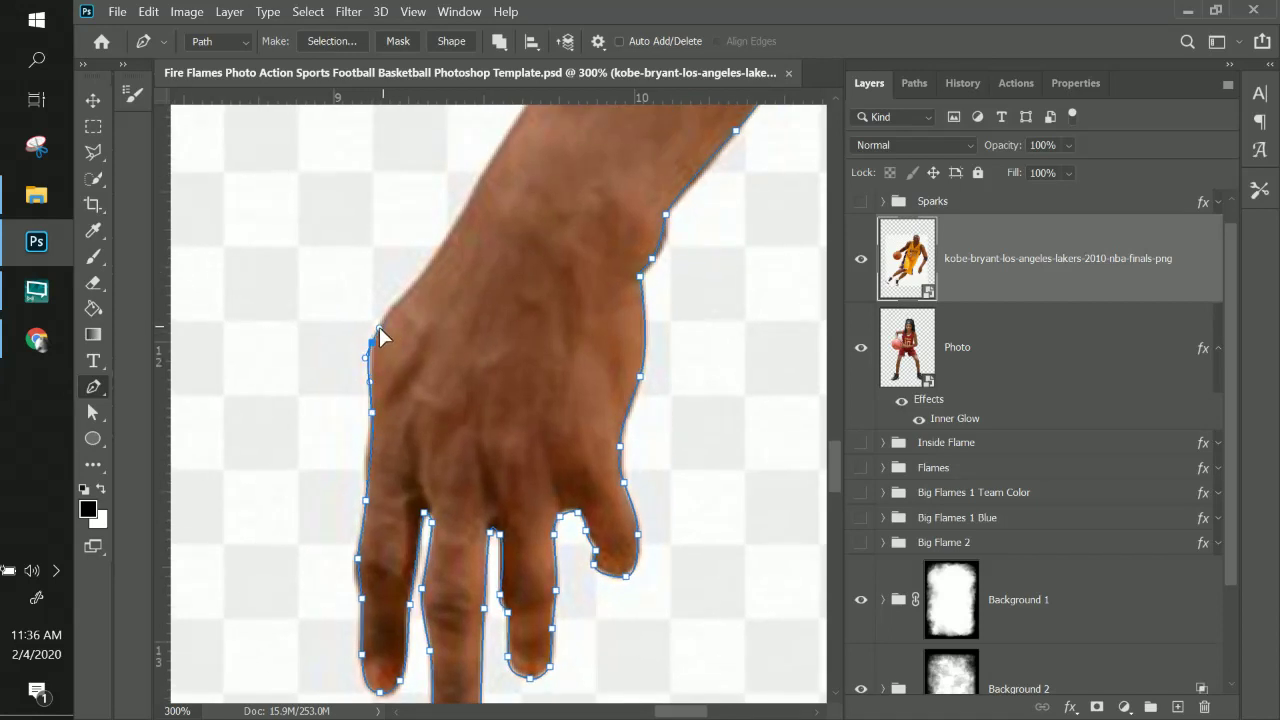
{"action": "left_click", "coordinate": [422, 278]}
{"action": "left_click_drag", "start_coordinate": [515, 266], "coordinate": [514, 514]}
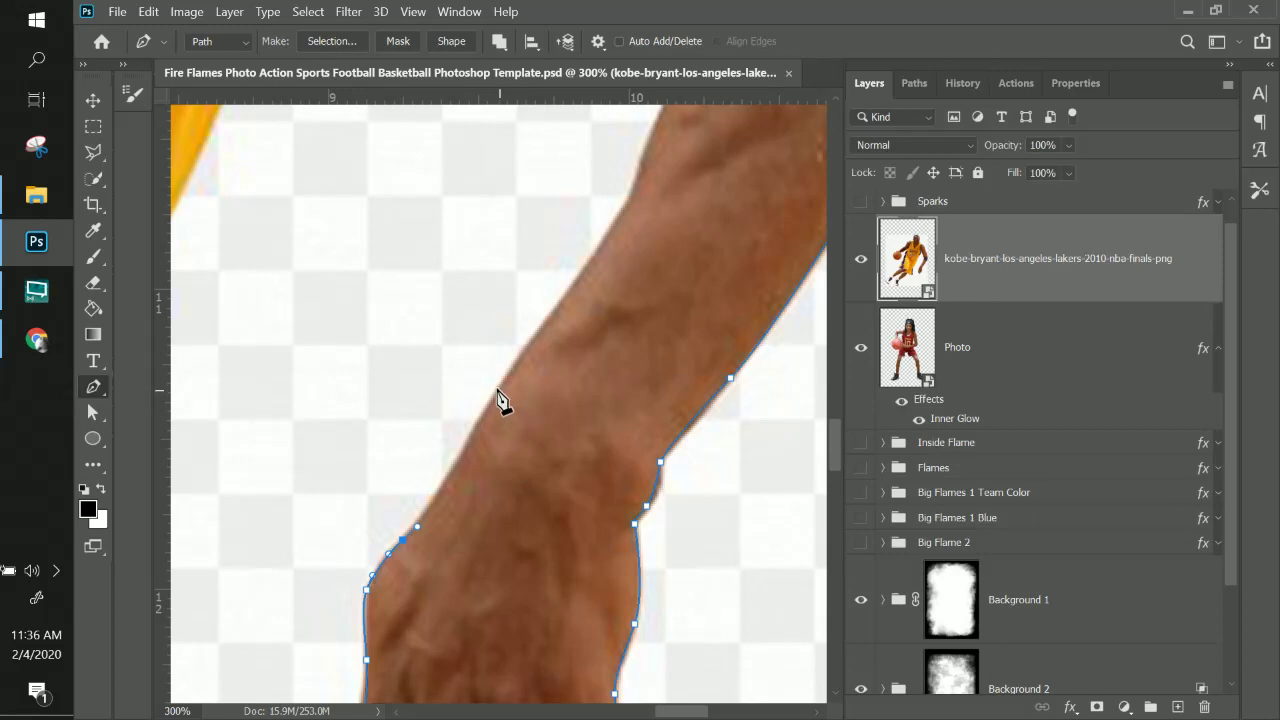
- Trace the inner edge of the wrist and forearm up to the lower corner of the purple armband
{"action": "left_click", "coordinate": [458, 460]}
{"action": "left_click", "coordinate": [473, 431]}
{"action": "left_click", "coordinate": [560, 300]}
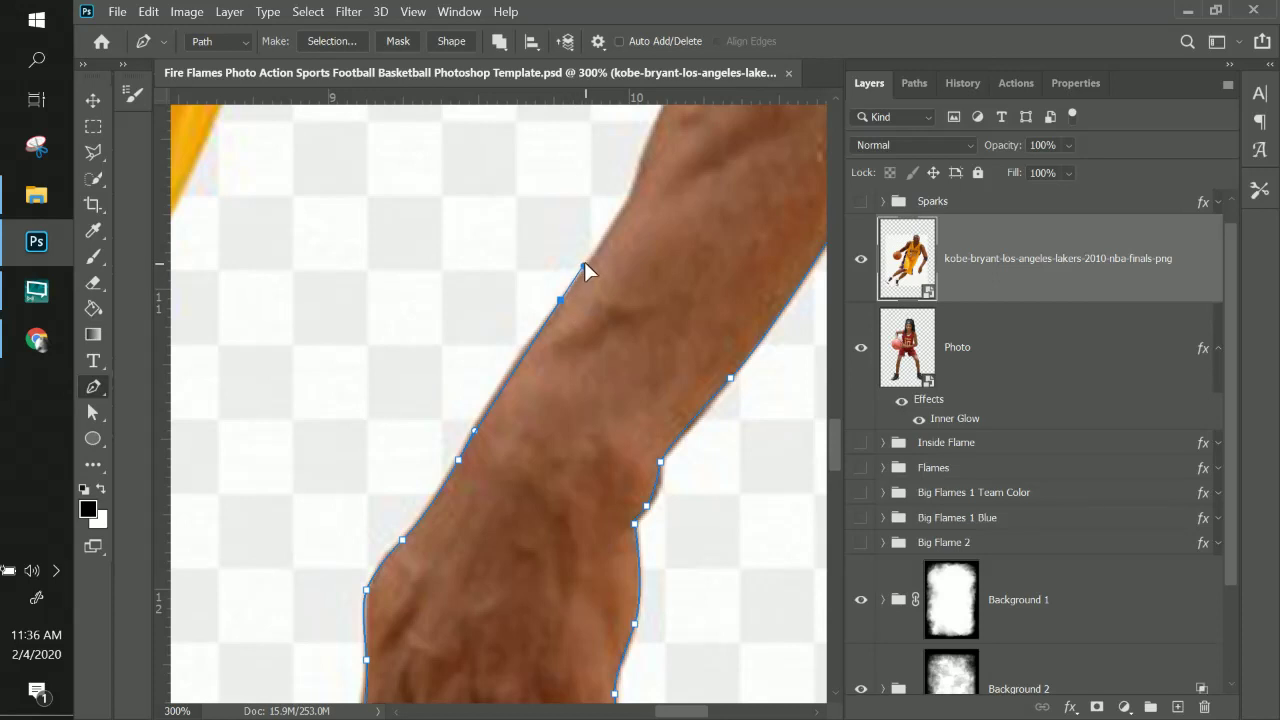
{"action": "left_click_drag", "start_coordinate": [666, 280], "coordinate": [563, 591]}
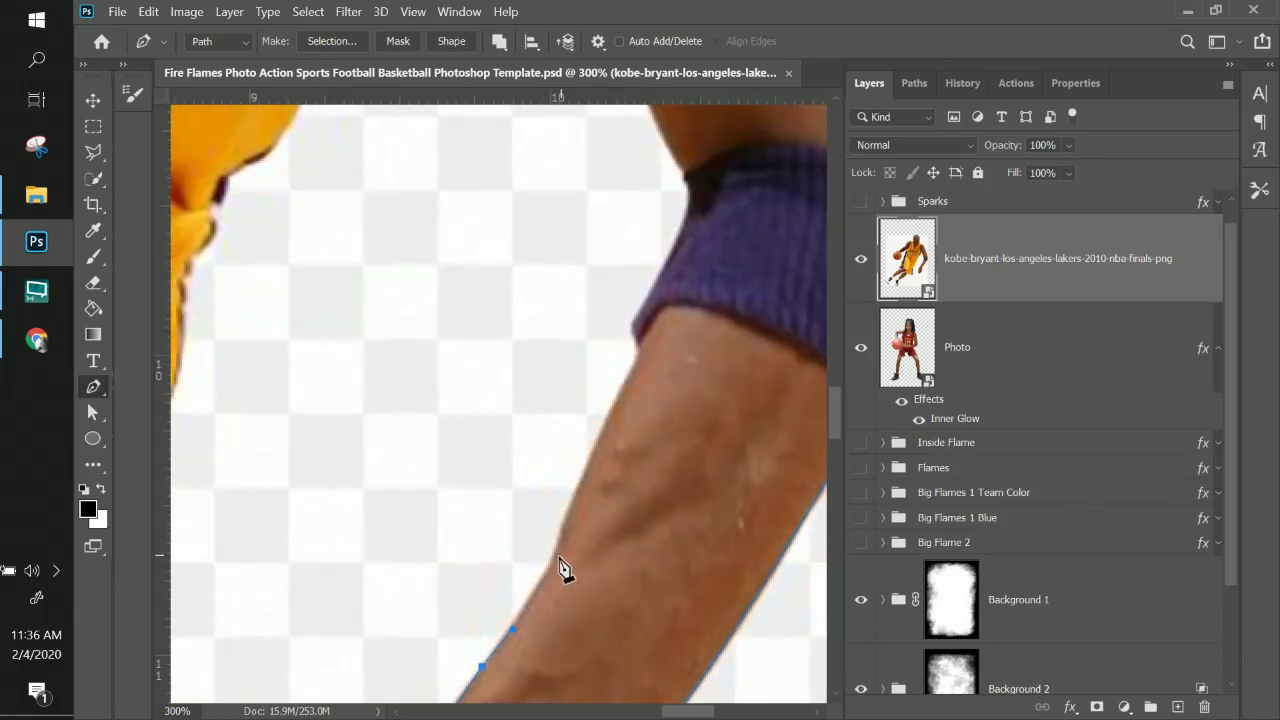
{"action": "left_click", "coordinate": [557, 548]}
{"action": "left_click_drag", "start_coordinate": [592, 455], "coordinate": [605, 434]}
{"action": "left_click", "coordinate": [634, 334]}
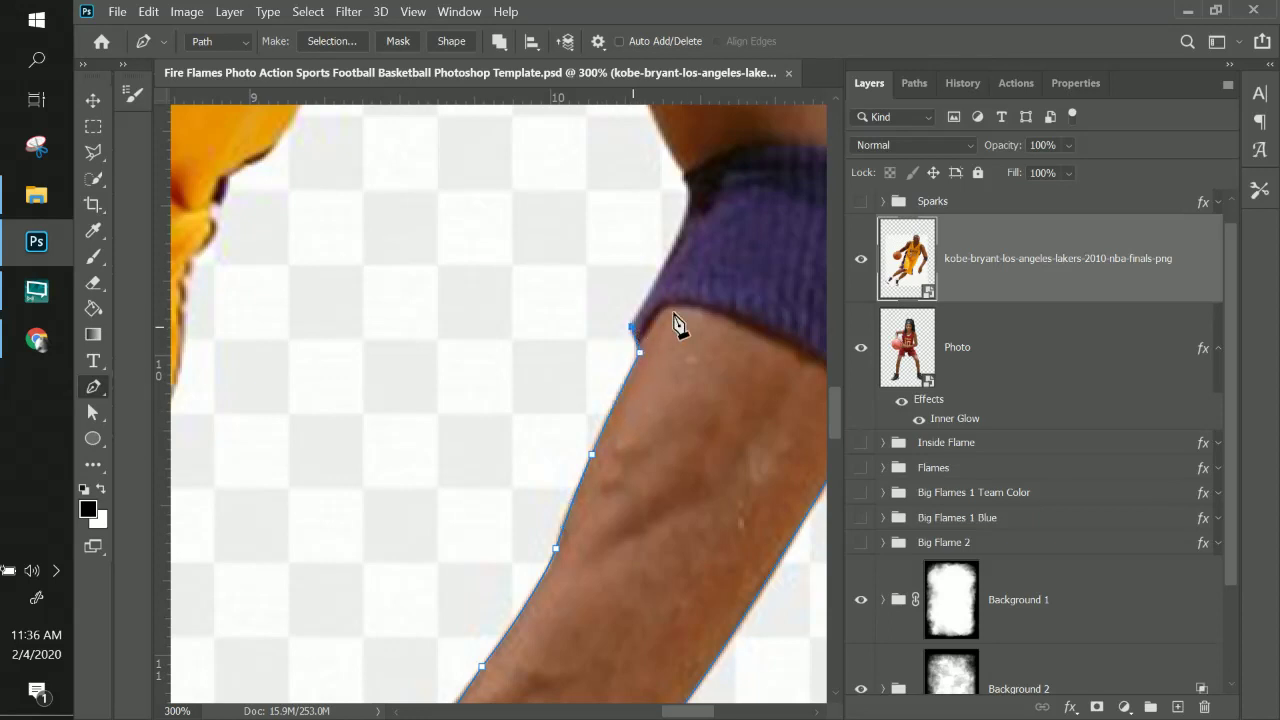
- Trace the purple armband's inner edge up to where it meets the upper arm
{"action": "left_click_drag", "start_coordinate": [690, 312], "coordinate": [649, 476]}
{"action": "left_click", "coordinate": [612, 452]}
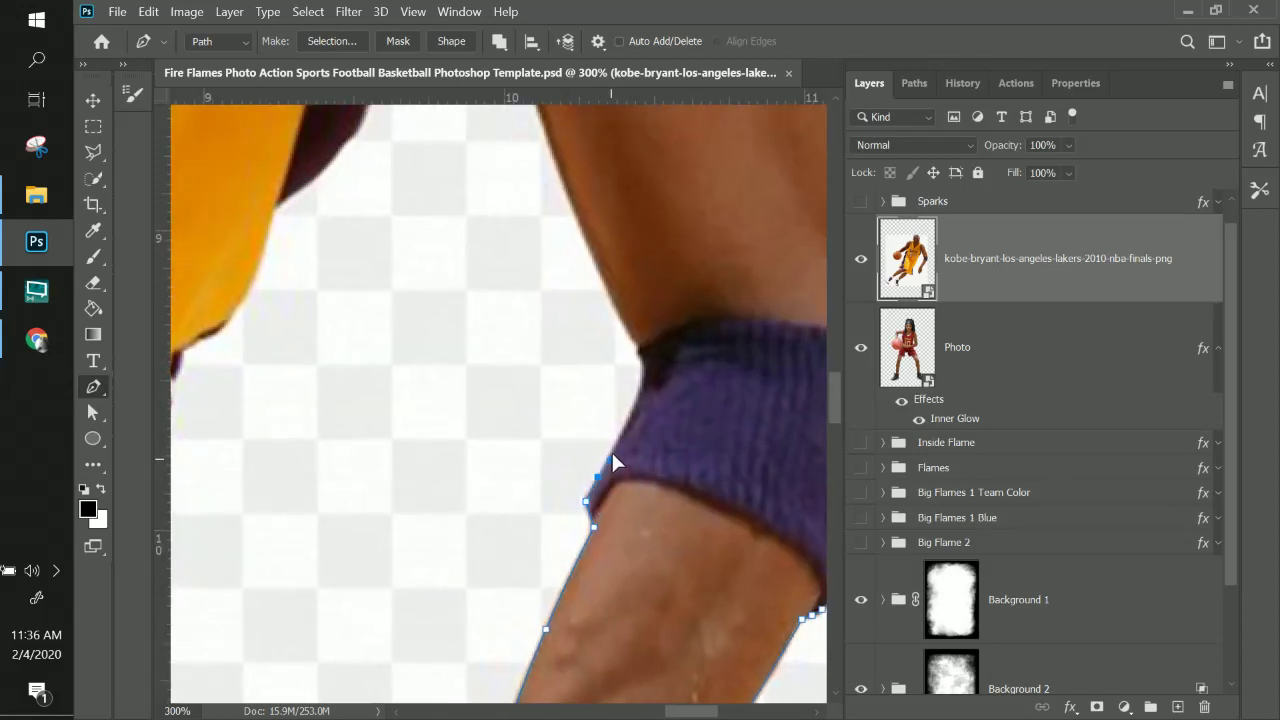
{"action": "left_click", "coordinate": [631, 411]}
{"action": "left_click", "coordinate": [635, 350]}
{"action": "left_click_drag", "start_coordinate": [645, 352], "coordinate": [666, 580]}
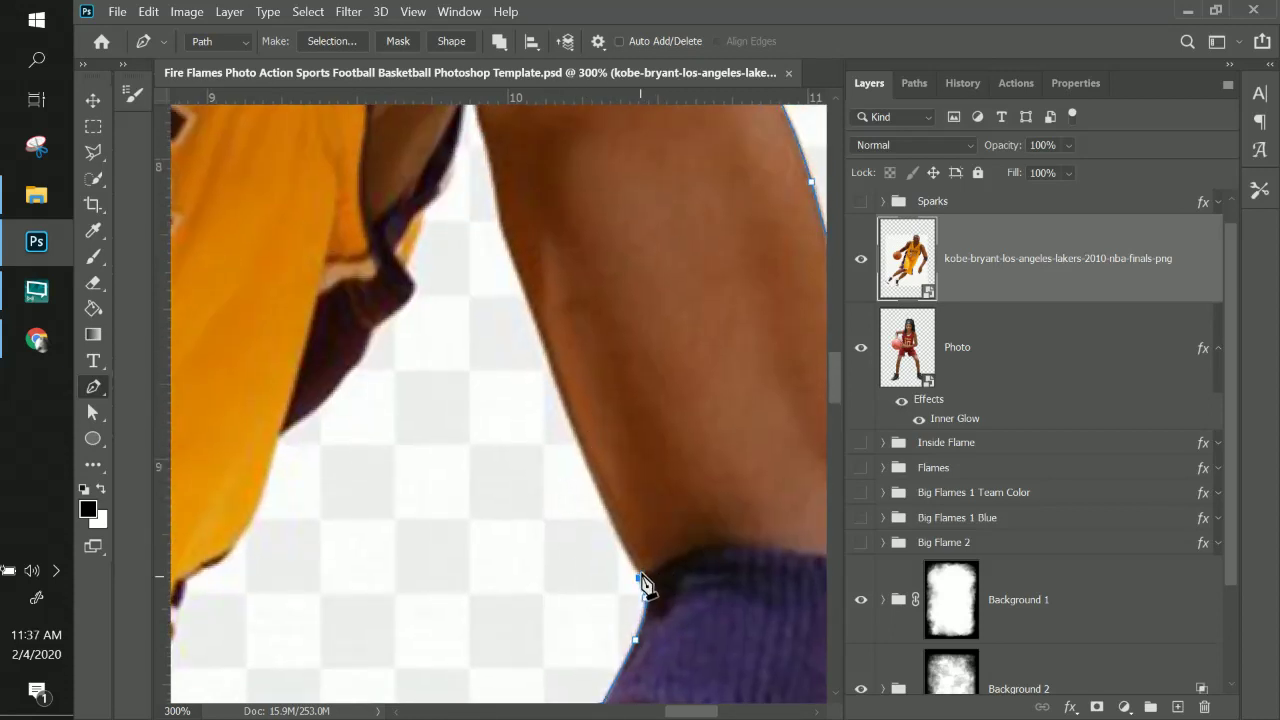
- Trace the upper arm's inner edge to the armpit and turn the path down along the dark jersey trim
{"action": "left_click_drag", "start_coordinate": [570, 426], "coordinate": [549, 362]}
{"action": "left_click_drag", "start_coordinate": [555, 372], "coordinate": [697, 566]}
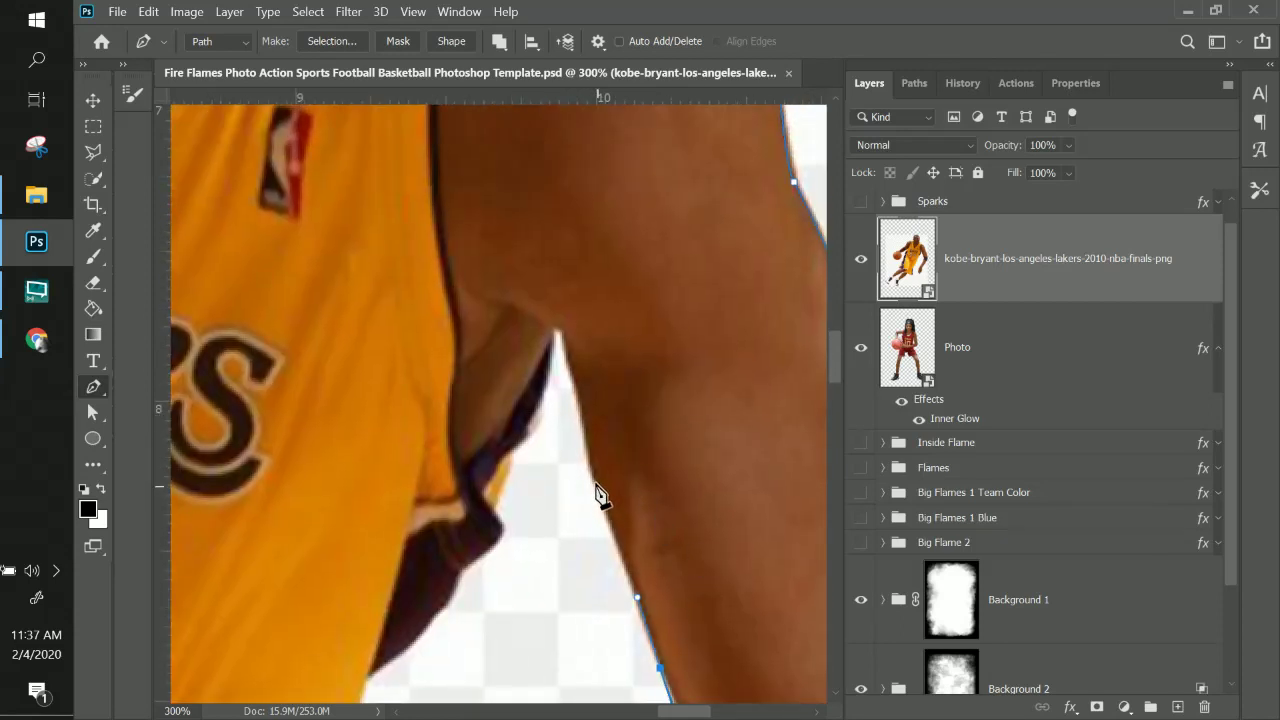
{"action": "left_click_drag", "start_coordinate": [594, 478], "coordinate": [586, 446]}
{"action": "left_click_drag", "start_coordinate": [581, 391], "coordinate": [531, 430]}
- Trace the dark jersey section below the armpit down to where it meets the yellow side
{"action": "left_click", "coordinate": [510, 460]}
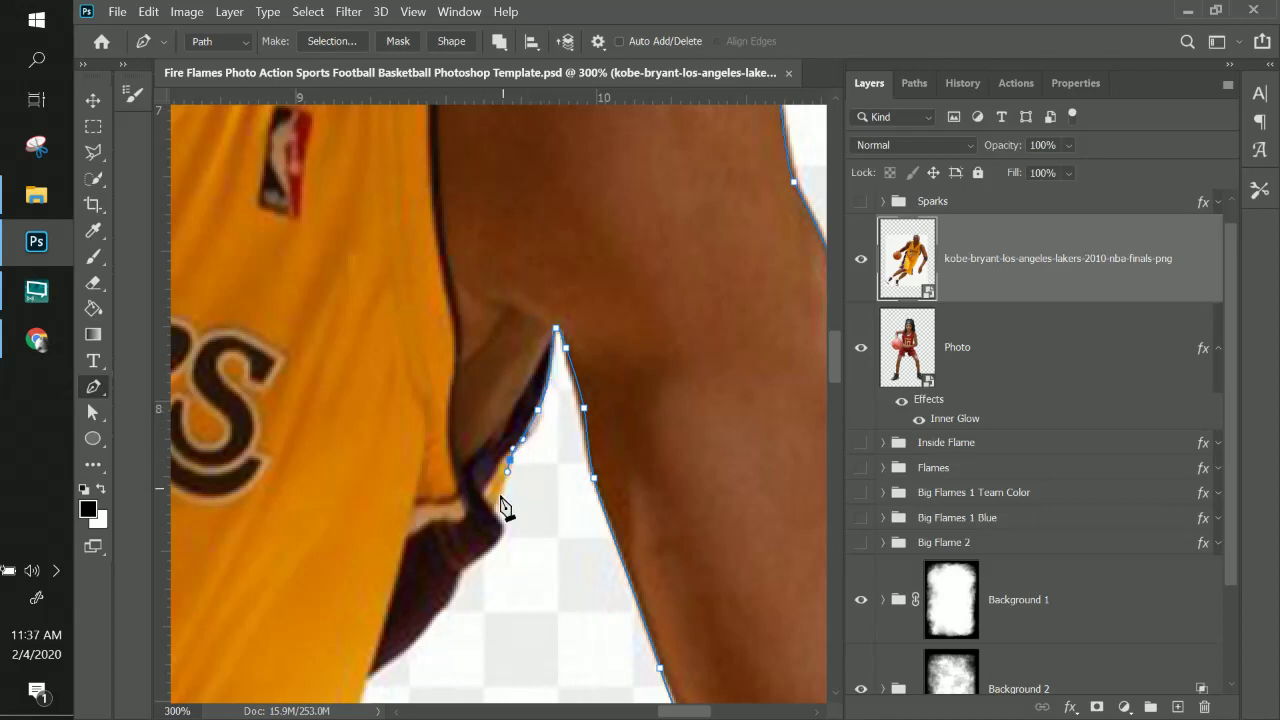
{"action": "left_click_drag", "start_coordinate": [500, 525], "coordinate": [713, 385]}
{"action": "left_click", "coordinate": [630, 384]}
{"action": "left_click", "coordinate": [617, 413]}
{"action": "left_click", "coordinate": [606, 435]}
{"action": "left_click", "coordinate": [597, 446]}
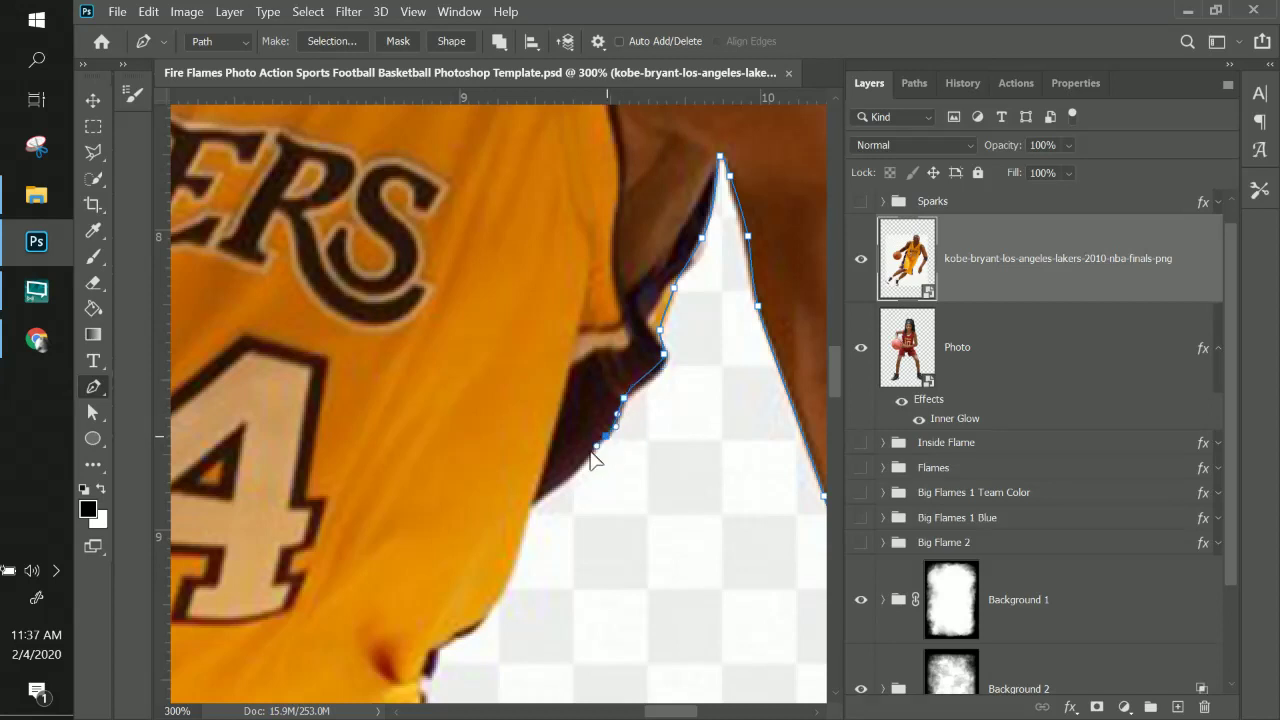
{"action": "left_click", "coordinate": [546, 487]}
{"action": "left_click_drag", "start_coordinate": [529, 507], "coordinate": [594, 357]}
- Trace the yellow jersey's side down to the tucked fold at the waist, replacing the misplaced point
{"action": "left_click", "coordinate": [592, 342]}
{"action": "left_click", "coordinate": [584, 375]}
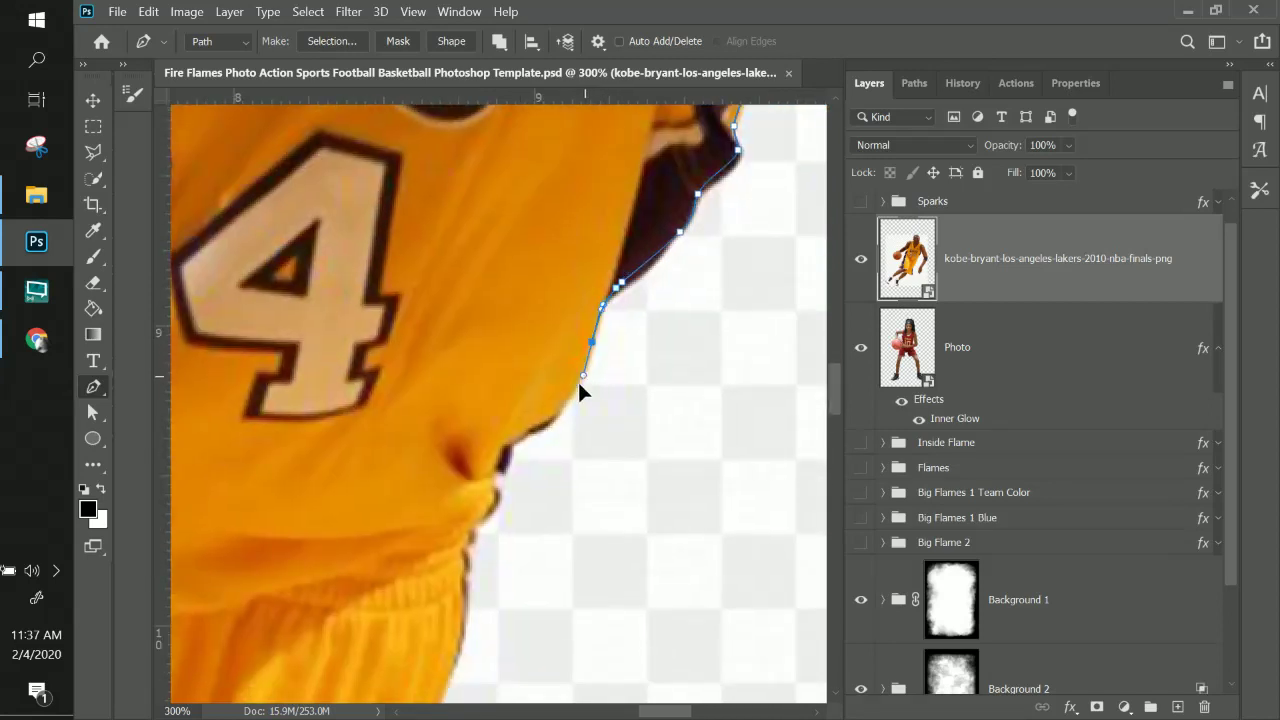
{"action": "key", "text": "ctrl+z"}
{"action": "left_click", "coordinate": [554, 415]}
{"action": "left_click", "coordinate": [534, 428]}
{"action": "left_click", "coordinate": [517, 437]}
{"action": "left_click", "coordinate": [509, 457]}
{"action": "left_click", "coordinate": [501, 490]}
{"action": "left_click_drag", "start_coordinate": [501, 490], "coordinate": [585, 213]}
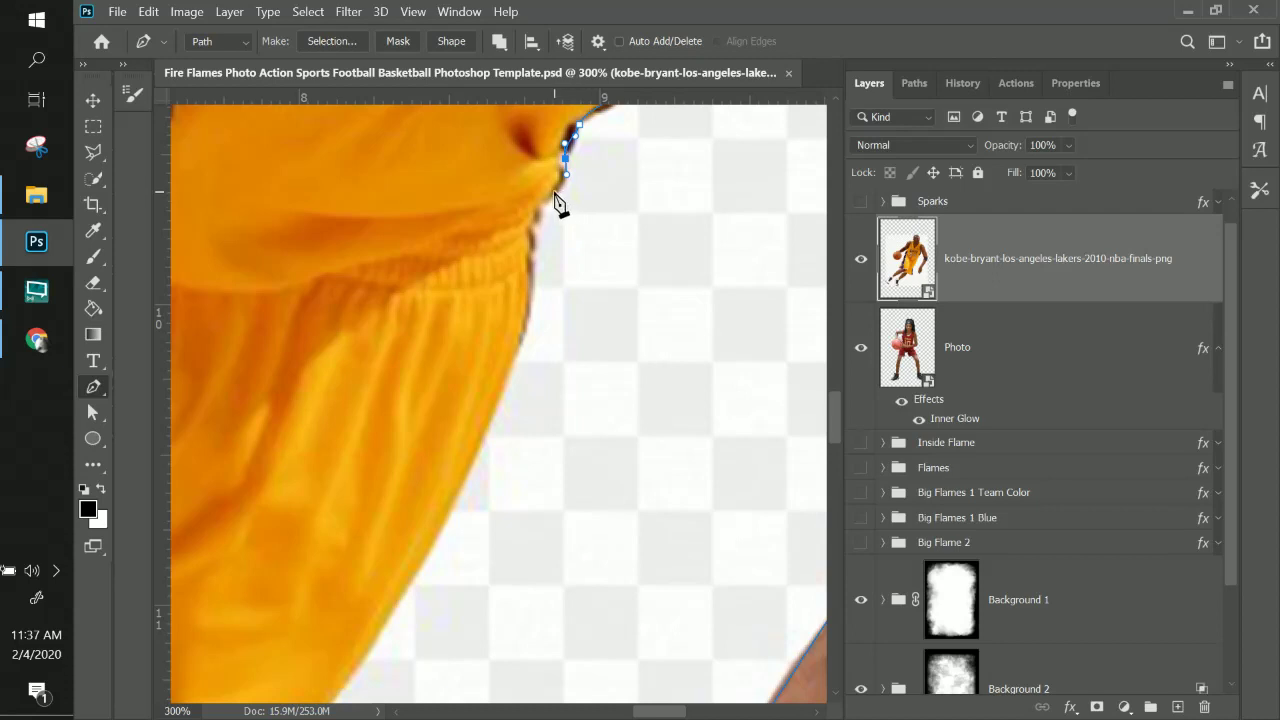
- Trace the edge of the jersey's waist fold and the gathered waistband of the yellow shorts
{"action": "left_click", "coordinate": [543, 203]}
{"action": "left_click", "coordinate": [534, 222]}
{"action": "left_click", "coordinate": [528, 279]}
{"action": "left_click", "coordinate": [528, 296]}
- Trace the yellow shorts' outer edge from the waistband down to just above the purple side panel
{"action": "left_click_drag", "start_coordinate": [532, 360], "coordinate": [660, 220]}
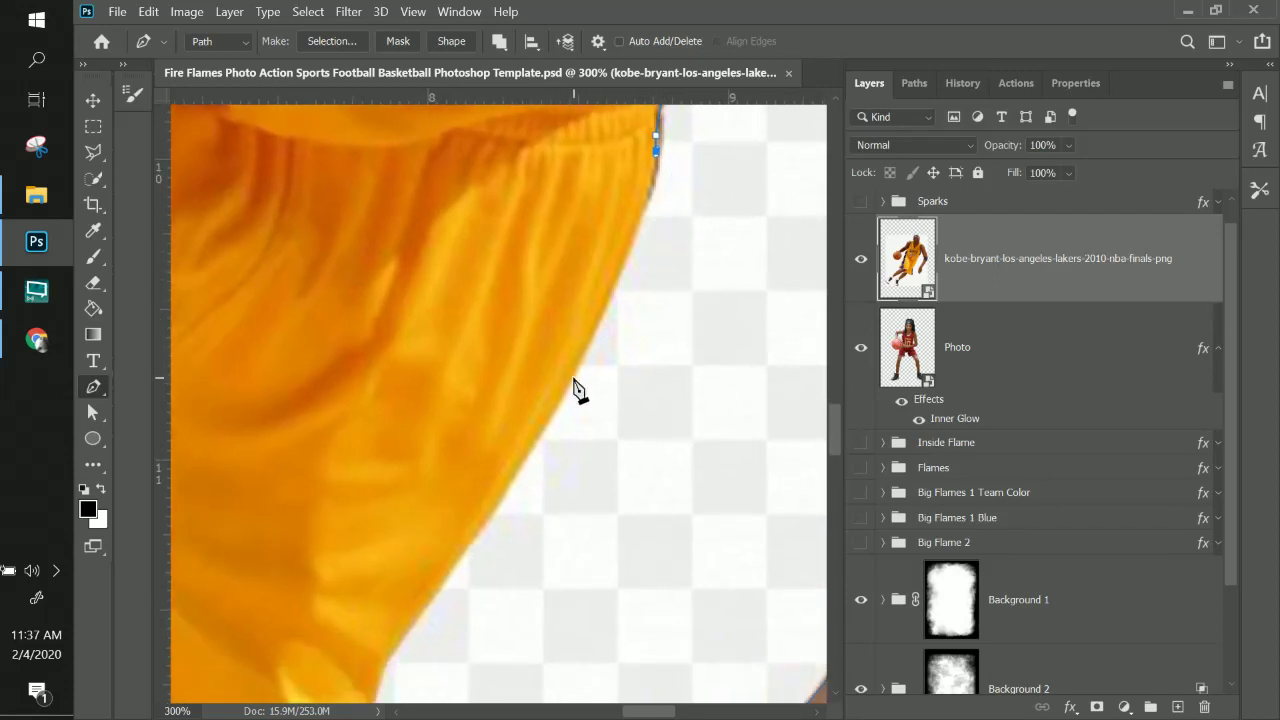
{"action": "left_click_drag", "start_coordinate": [571, 377], "coordinate": [508, 500]}
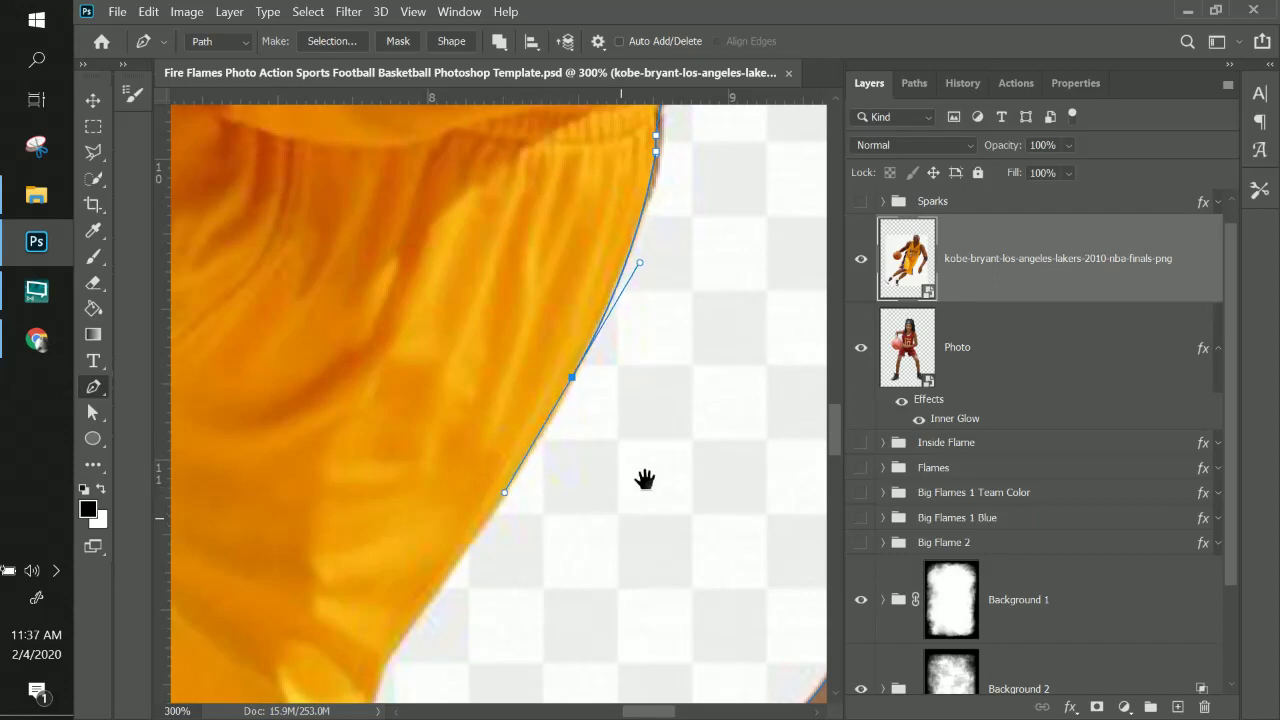
{"action": "left_click_drag", "start_coordinate": [690, 395], "coordinate": [494, 296]}
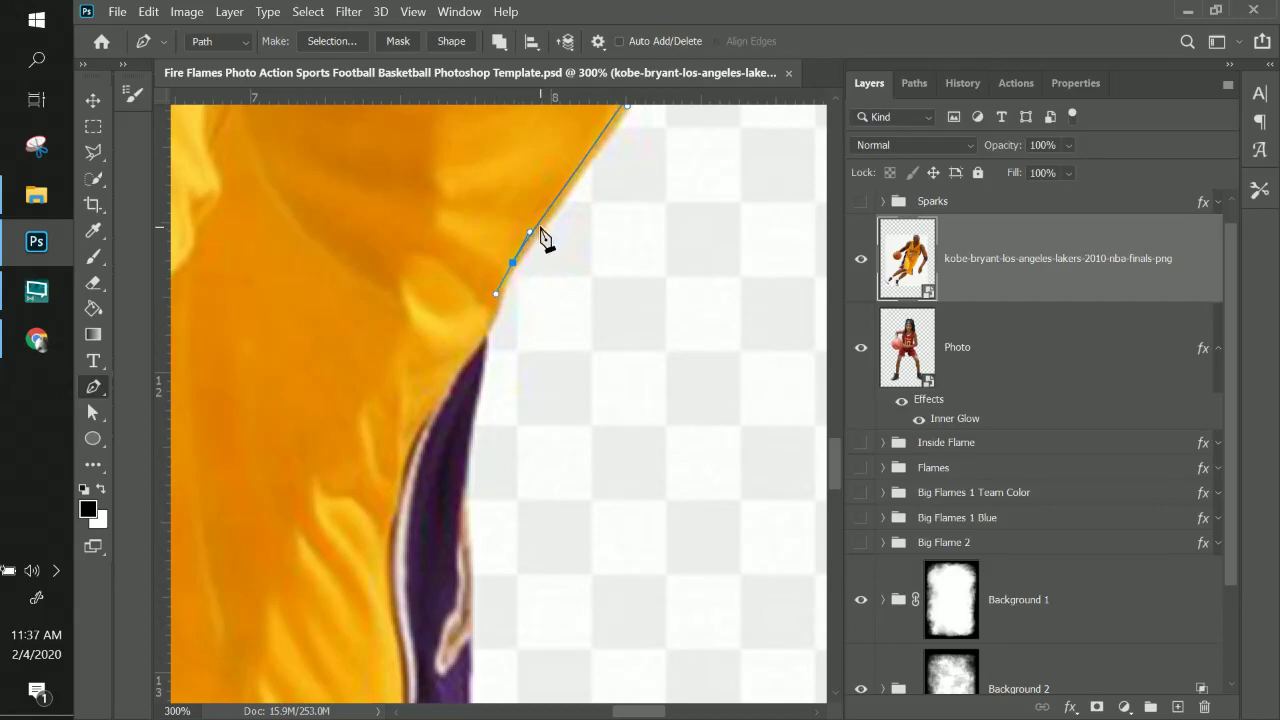
{"action": "key", "text": "ctrl+minus"}
{"action": "key", "text": "ctrl+minus"}
{"action": "key", "text": "ctrl+minus"}
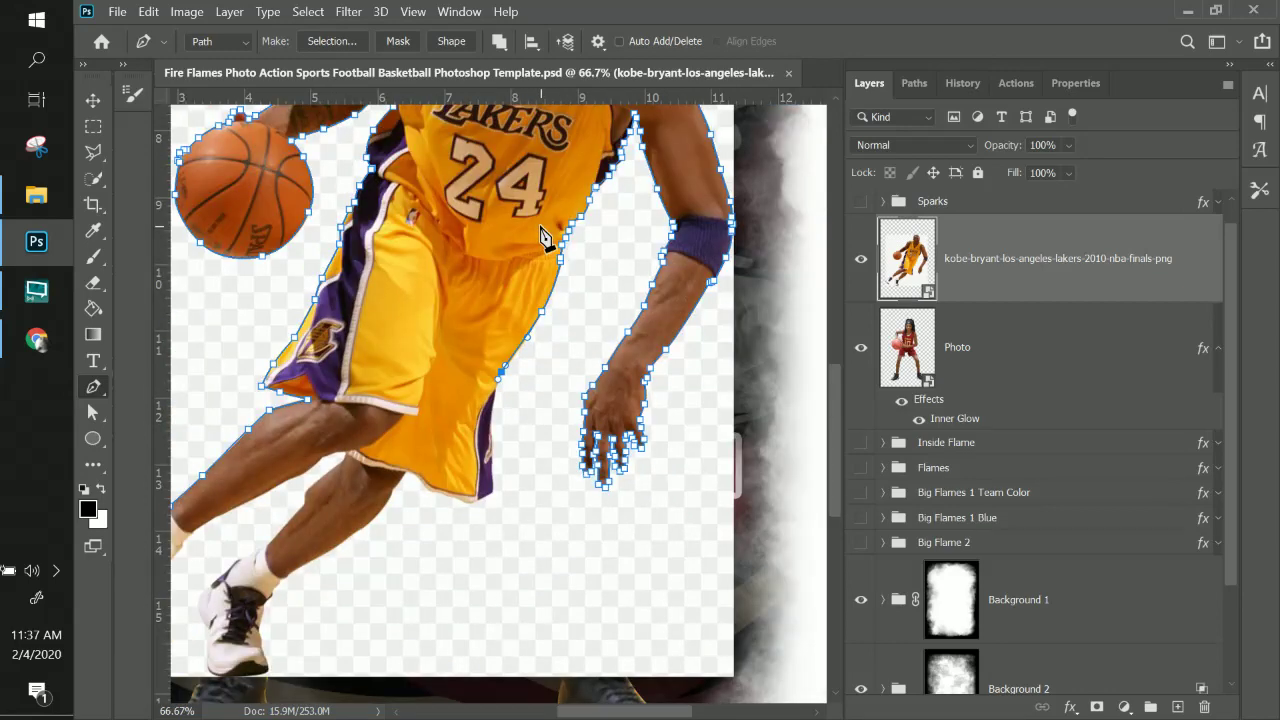
{"action": "key", "text": "ctrl+plus"}
{"action": "key", "text": "ctrl+plus"}
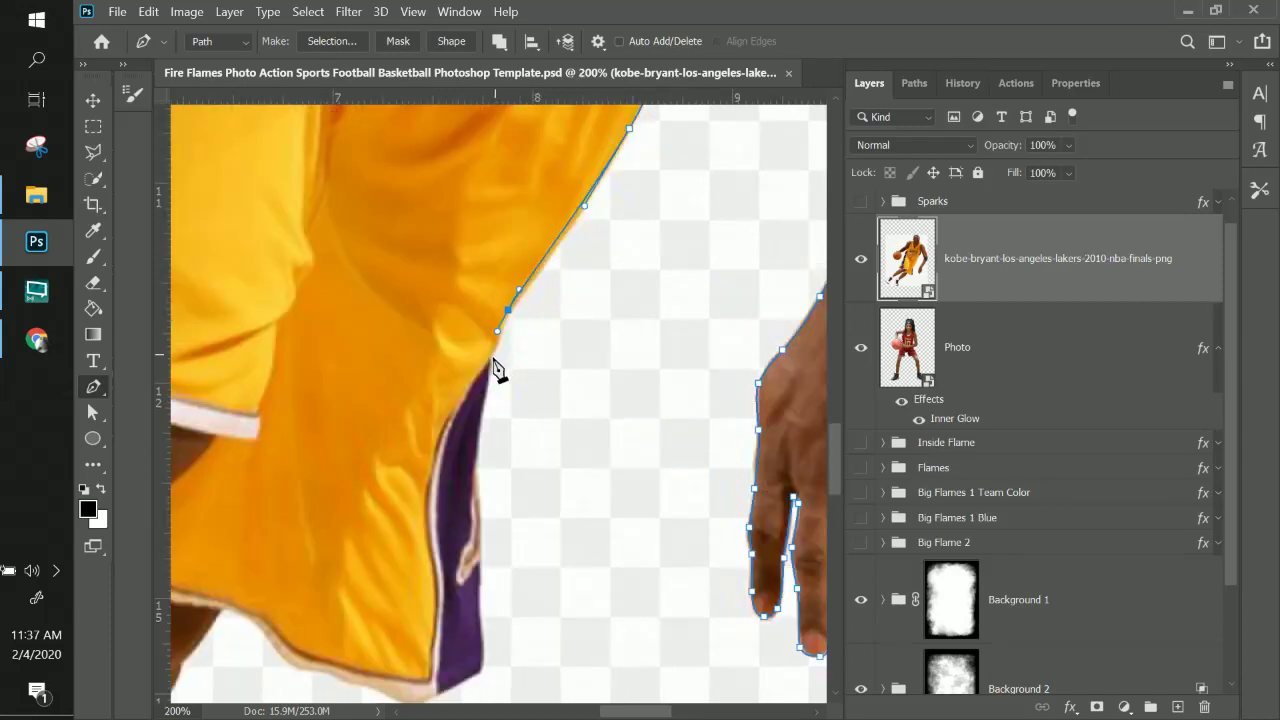
- Trace the outer edge of the shorts' purple side panel down to its lower corner
{"action": "left_click_drag", "start_coordinate": [492, 356], "coordinate": [489, 375]}
{"action": "left_click_drag", "start_coordinate": [478, 492], "coordinate": [478, 531]}
{"action": "left_click_drag", "start_coordinate": [478, 596], "coordinate": [478, 605]}
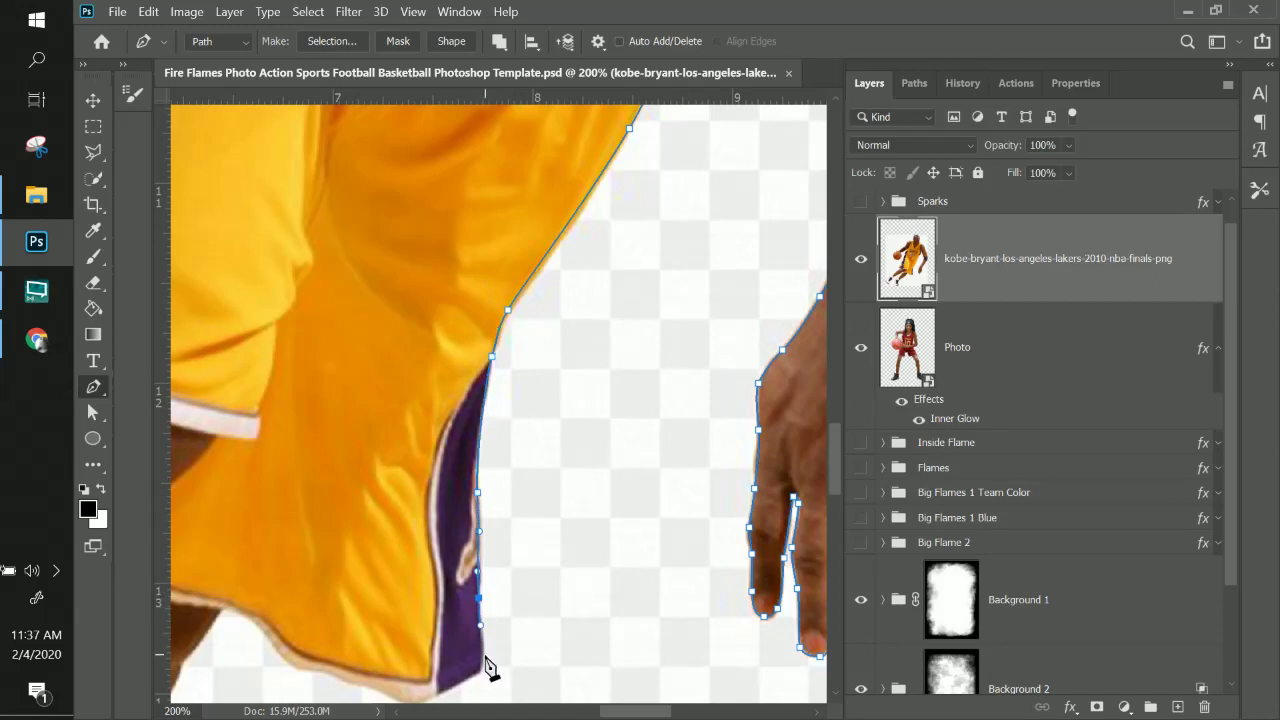
{"action": "mouse_move", "coordinate": [482, 664]}
{"action": "left_mouse_down"}
{"action": "mouse_move", "coordinate": [487, 675]}
{"action": "mouse_move", "coordinate": [714, 423]}
{"action": "left_mouse_up"}
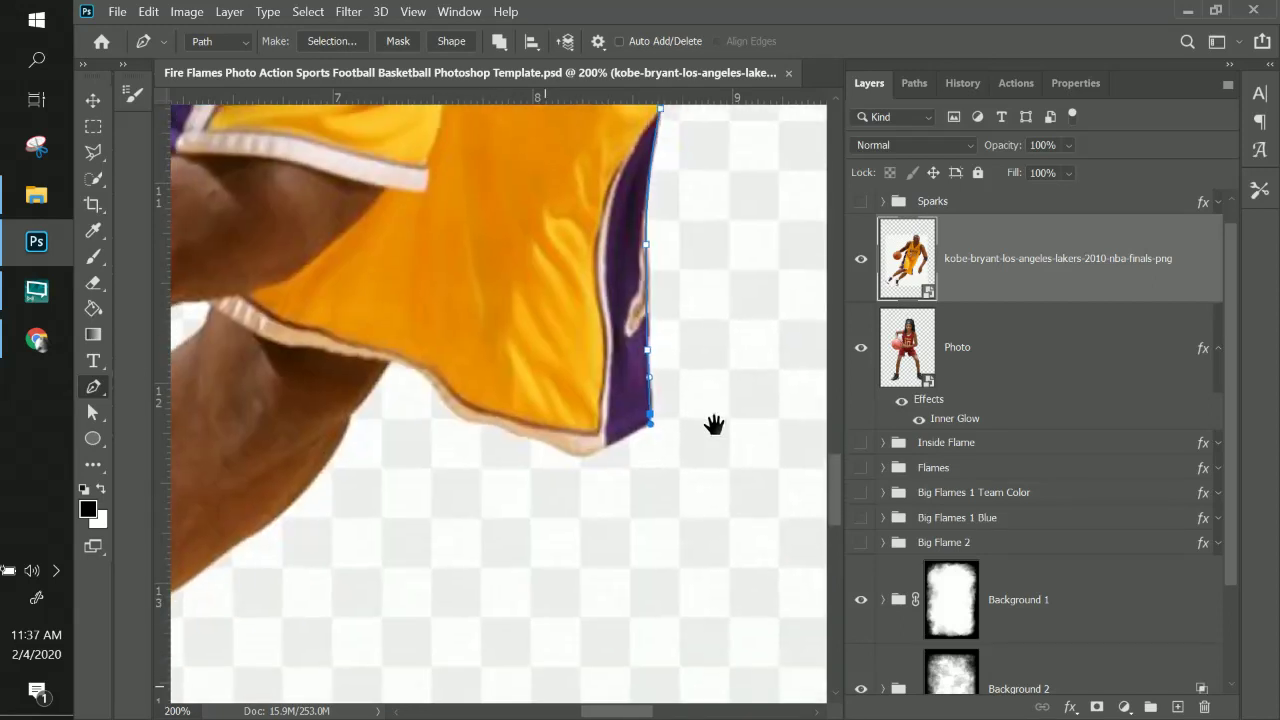
- Trace the shorts' lower hem from the purple panel's corner to where it meets the back of the rear leg
{"action": "left_click_drag", "start_coordinate": [582, 439], "coordinate": [560, 440]}
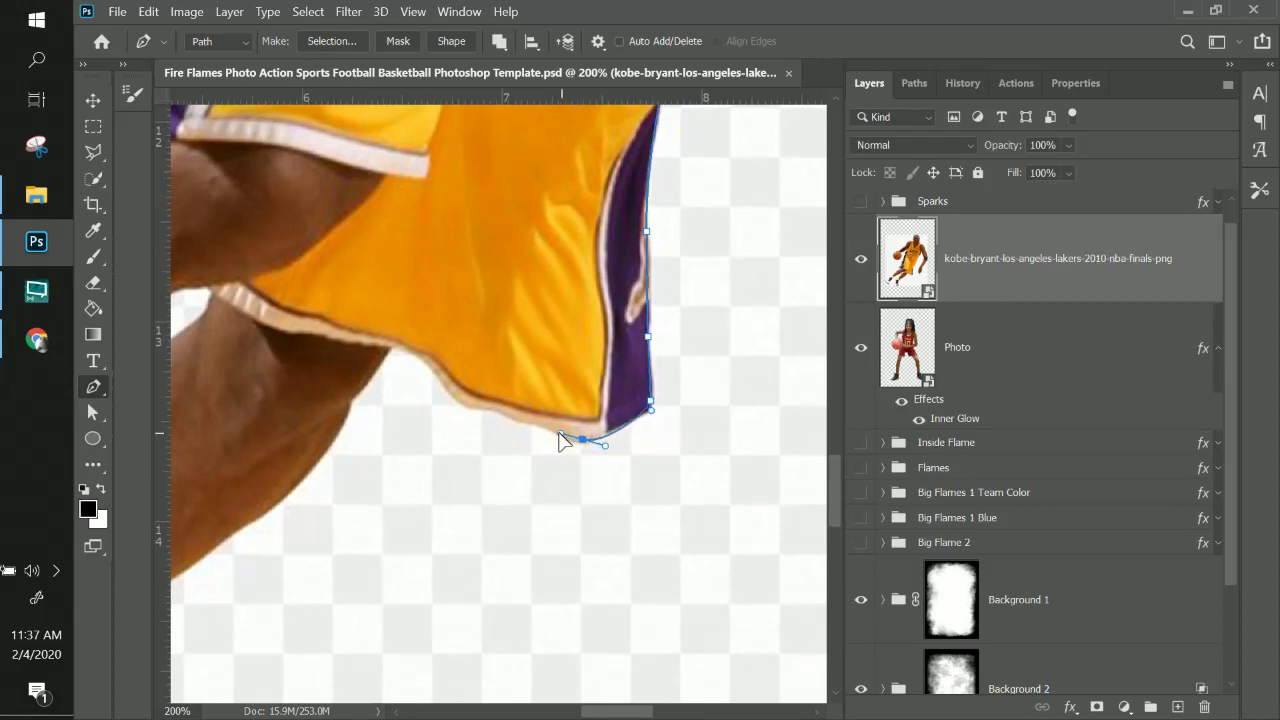
{"action": "left_click_drag", "start_coordinate": [496, 410], "coordinate": [456, 392]}
{"action": "left_click_drag", "start_coordinate": [418, 353], "coordinate": [400, 360]}
{"action": "left_click_drag", "start_coordinate": [440, 403], "coordinate": [666, 349]}
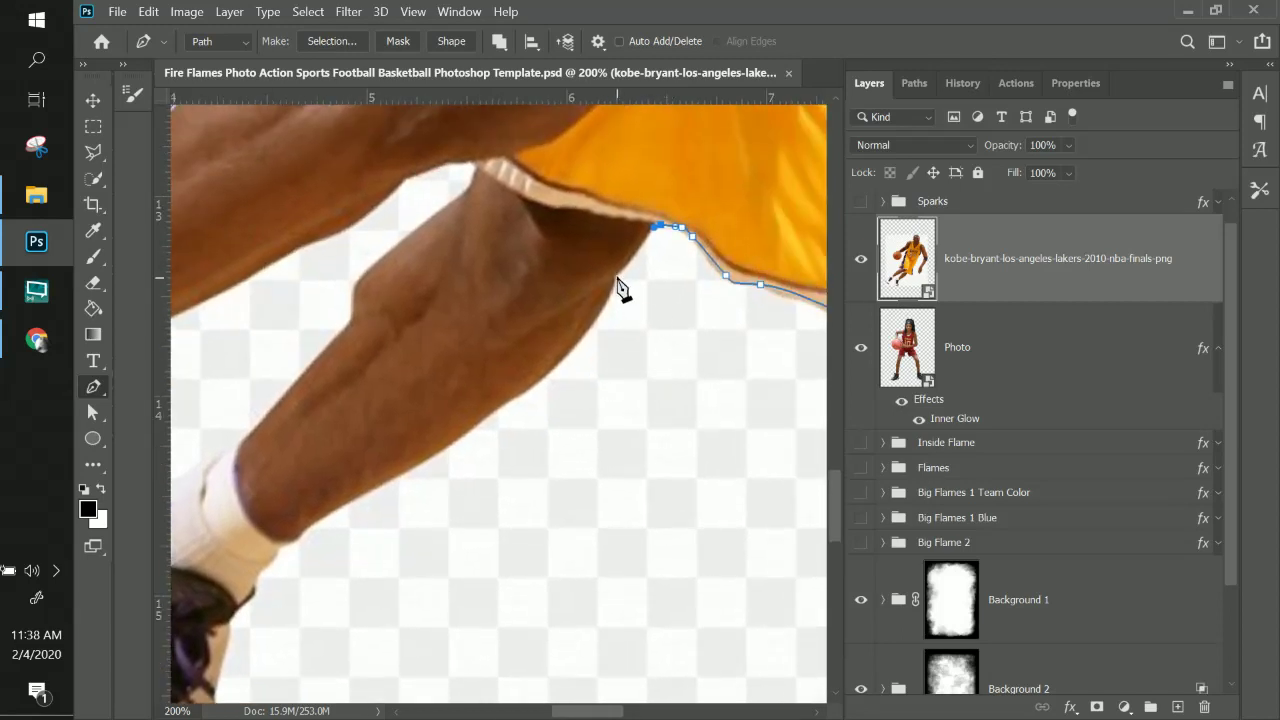
- Trace the underside of the rear leg from the shorts' hem down the calf to the top of the sock
{"action": "left_click_drag", "start_coordinate": [617, 271], "coordinate": [612, 279]}
{"action": "left_click_drag", "start_coordinate": [583, 334], "coordinate": [557, 367]}
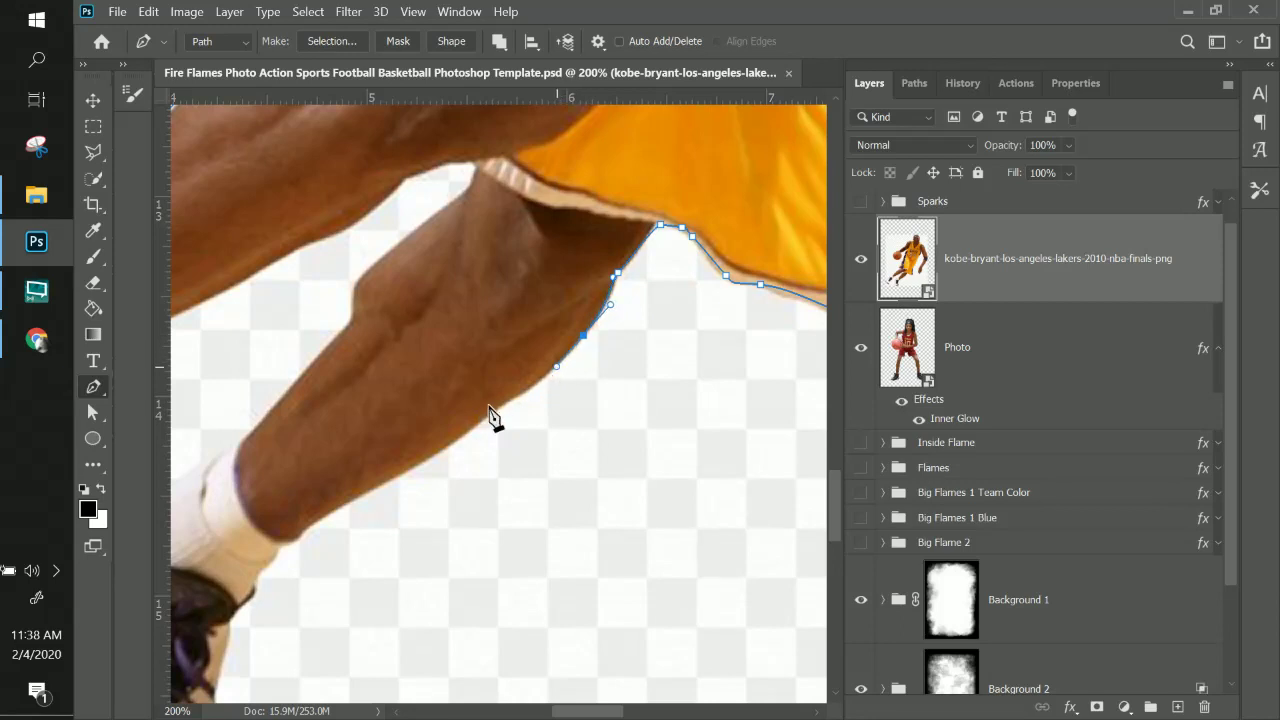
{"action": "left_click_drag", "start_coordinate": [457, 438], "coordinate": [419, 471]}
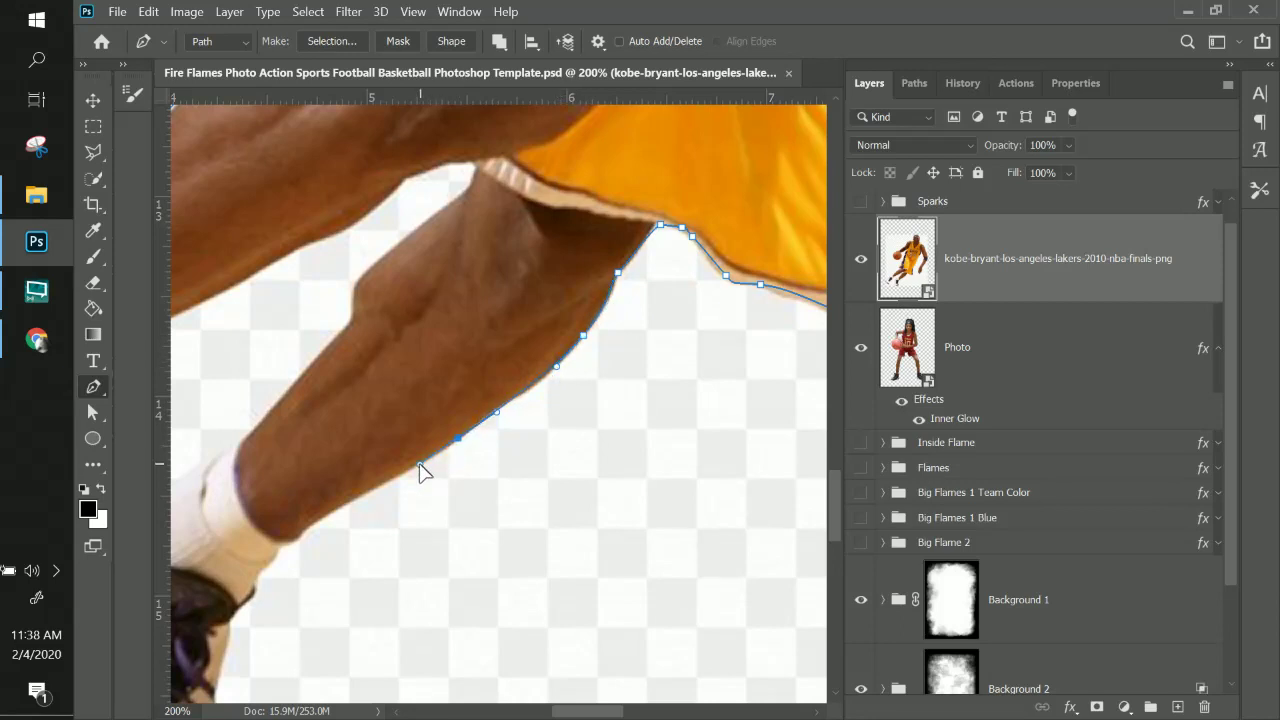
{"action": "left_click", "coordinate": [309, 523]}
{"action": "left_click", "coordinate": [281, 545]}
- Trace the rear foot's sock and the laced side of the shoe down to the corner of the dark sole
{"action": "left_click_drag", "start_coordinate": [294, 571], "coordinate": [532, 325]}
{"action": "left_click", "coordinate": [531, 340]}
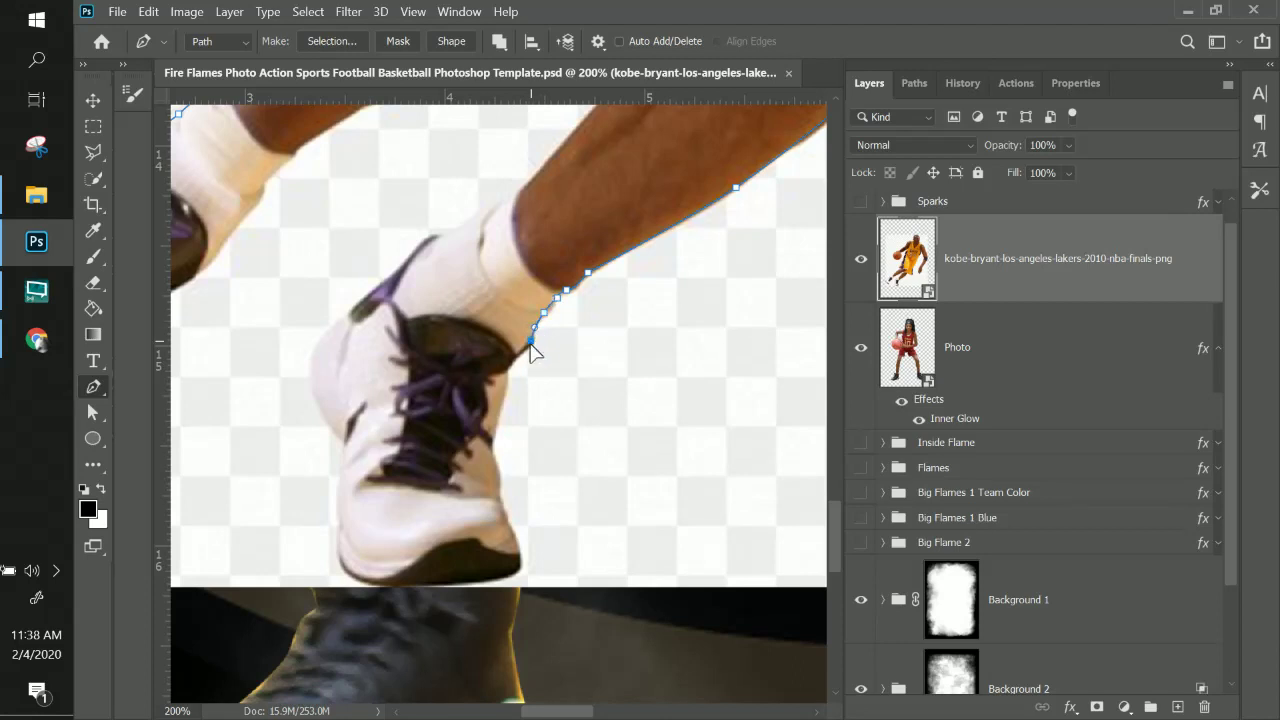
{"action": "left_click", "coordinate": [507, 367]}
{"action": "left_click_drag", "start_coordinate": [496, 433], "coordinate": [498, 491]}
{"action": "left_click", "coordinate": [500, 497]}
{"action": "left_click", "coordinate": [519, 550]}
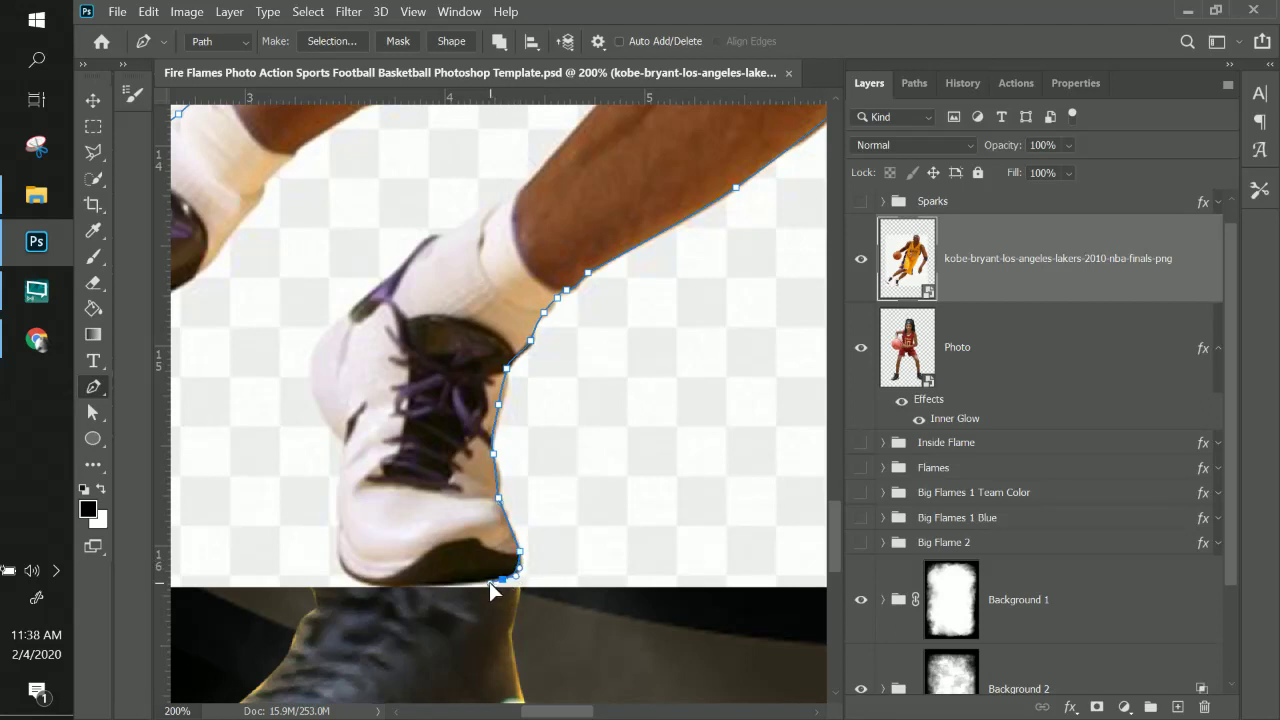
- Trace along the rear shoe's sole and up its far side to the heel bulge, replacing the misplaced point
{"action": "left_click", "coordinate": [361, 582]}
{"action": "left_click", "coordinate": [336, 551]}
{"action": "key", "text": "ctrl+z"}
{"action": "left_click", "coordinate": [345, 578]}
{"action": "left_click", "coordinate": [340, 502]}
{"action": "left_click_drag", "start_coordinate": [323, 416], "coordinate": [316, 399]}
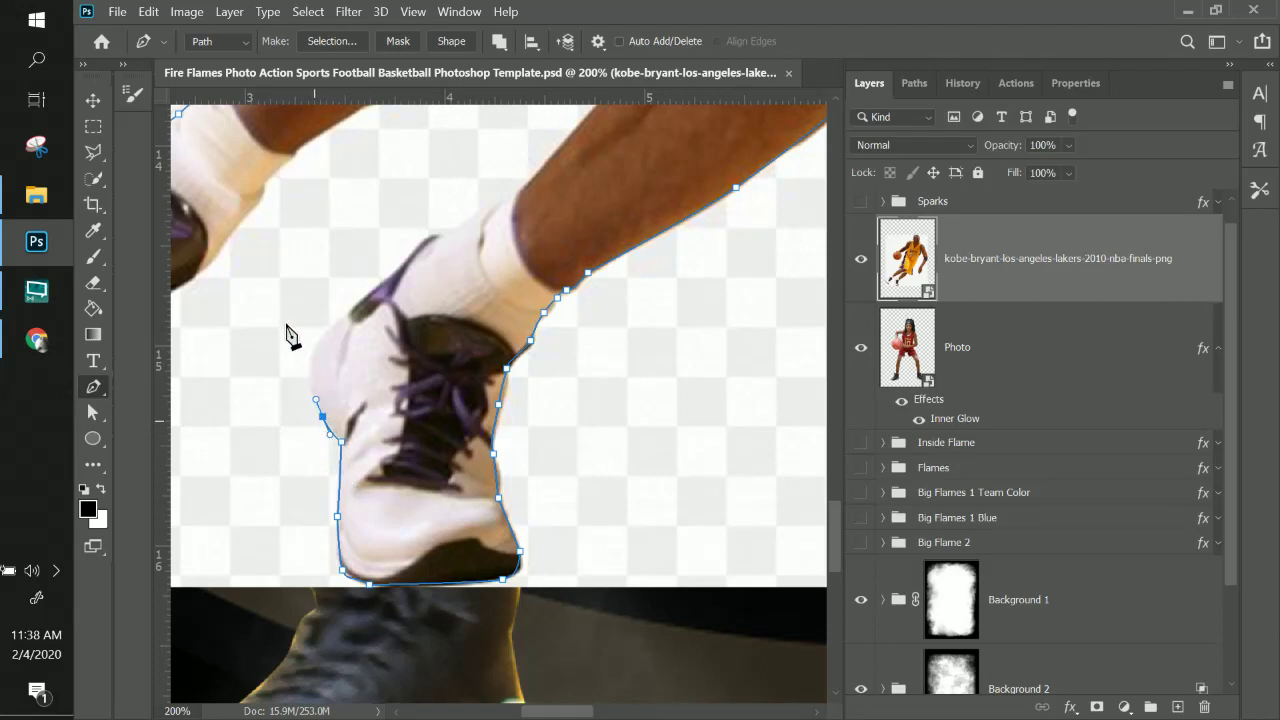
- Trace around the rear shoe's heel, the purple collar and the back of the sock up to the bare leg
{"action": "left_click_drag", "start_coordinate": [312, 356], "coordinate": [322, 336]}
{"action": "left_click", "coordinate": [359, 302]}
{"action": "left_click", "coordinate": [400, 271]}
{"action": "left_click", "coordinate": [428, 238]}
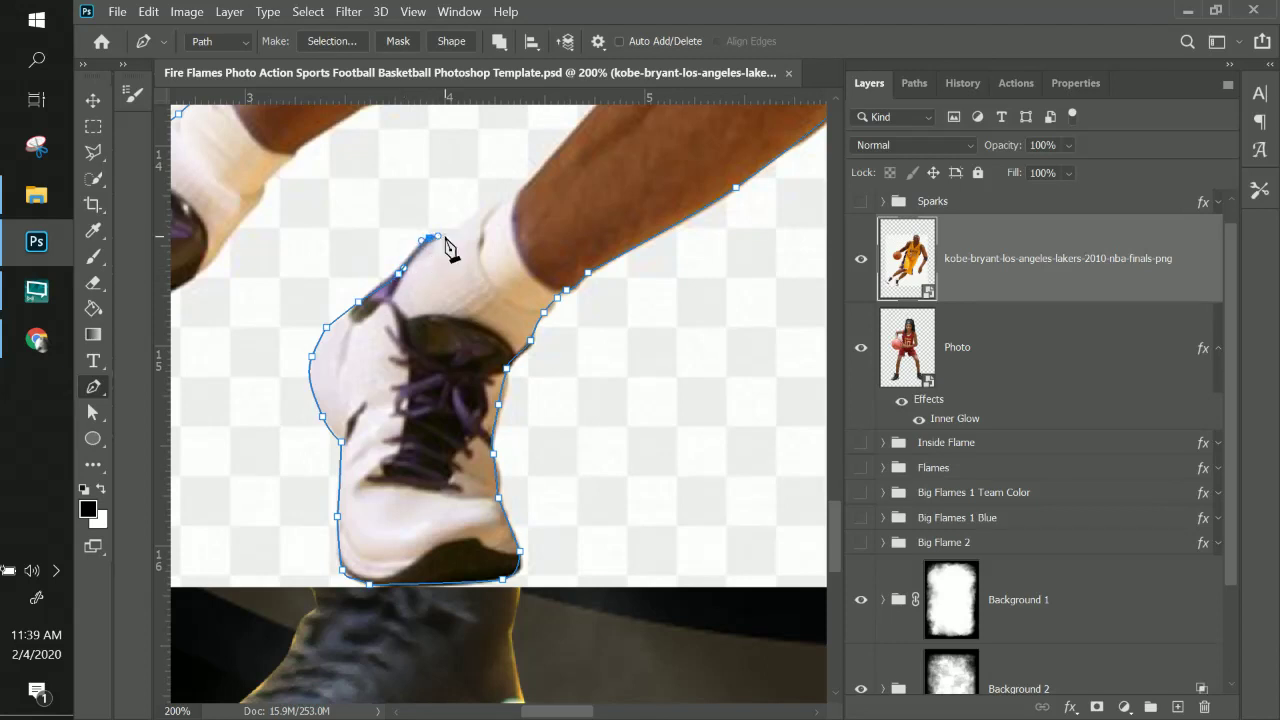
{"action": "left_click", "coordinate": [494, 206]}
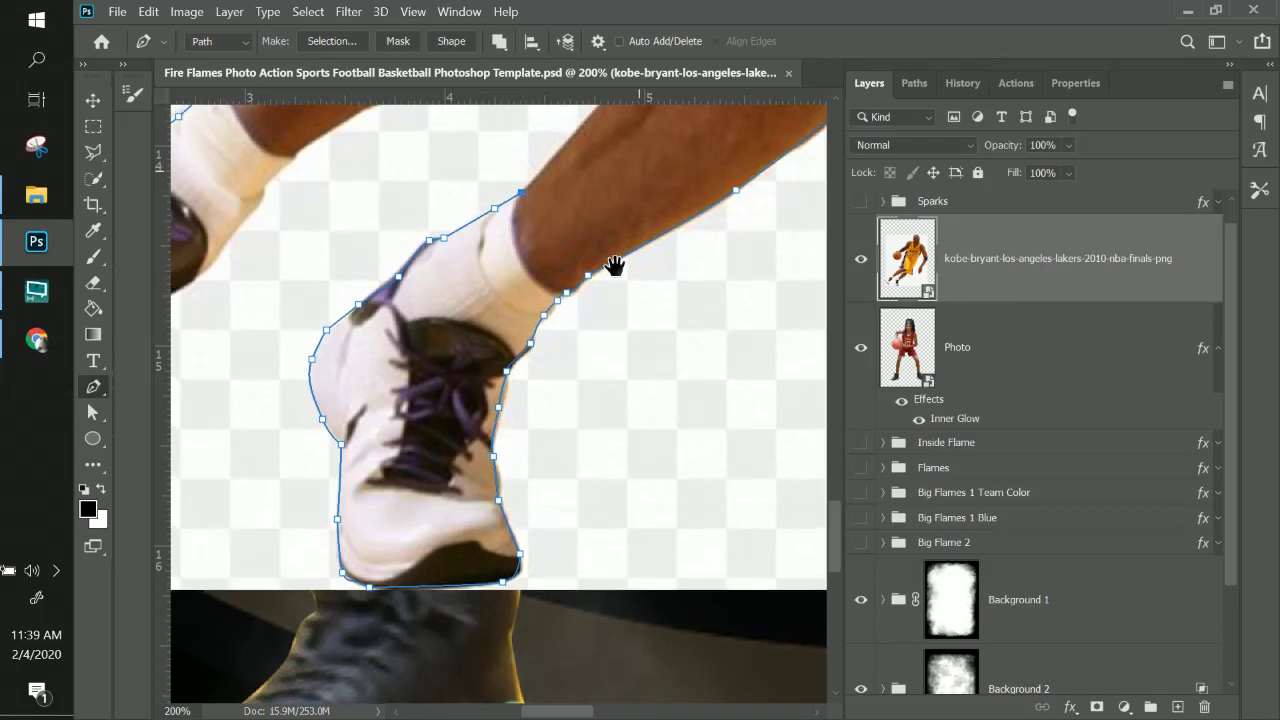
{"action": "left_click_drag", "start_coordinate": [614, 266], "coordinate": [450, 570]}
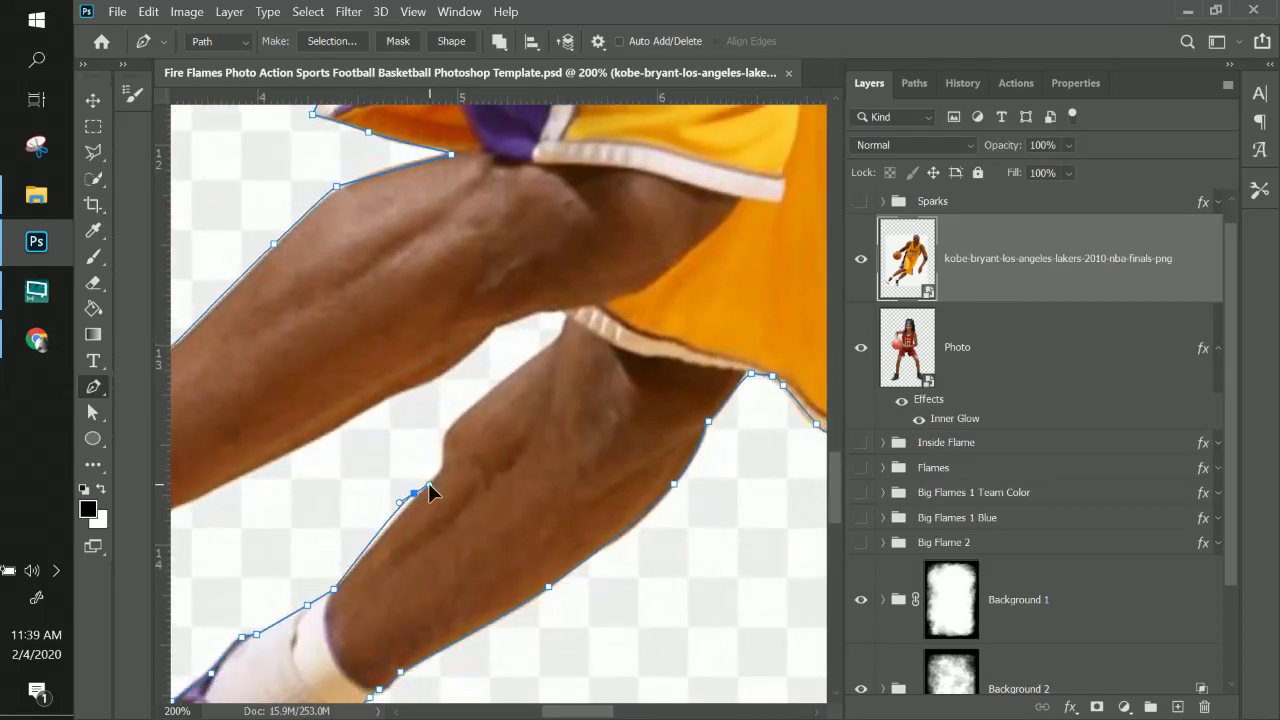
- Trace the rear leg's upper edge along the shin and around the knee to the shorts' hem between the legs
{"action": "left_click_drag", "start_coordinate": [396, 519], "coordinate": [411, 501]}
{"action": "left_click", "coordinate": [443, 467]}
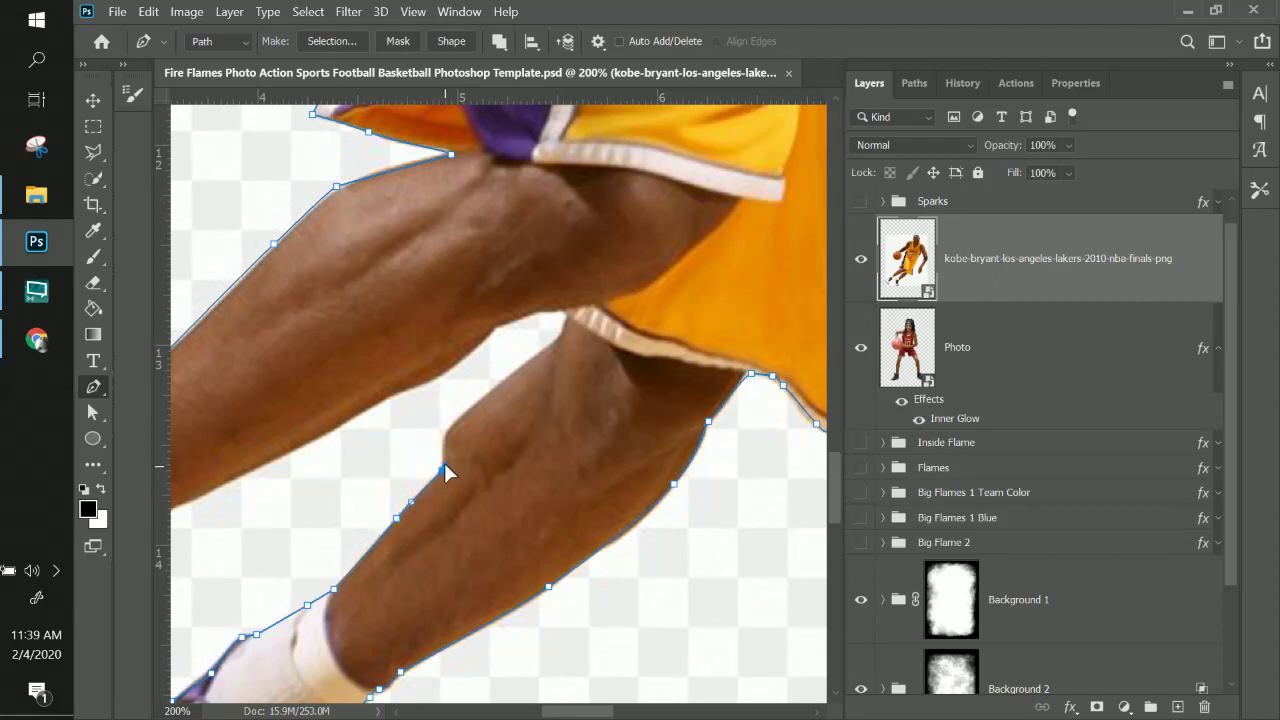
{"action": "left_click", "coordinate": [446, 430]}
{"action": "left_click_drag", "start_coordinate": [524, 362], "coordinate": [677, 320]}
{"action": "key", "text": "ctrl+z"}
{"action": "left_click", "coordinate": [564, 320]}
{"action": "left_click", "coordinate": [564, 312]}
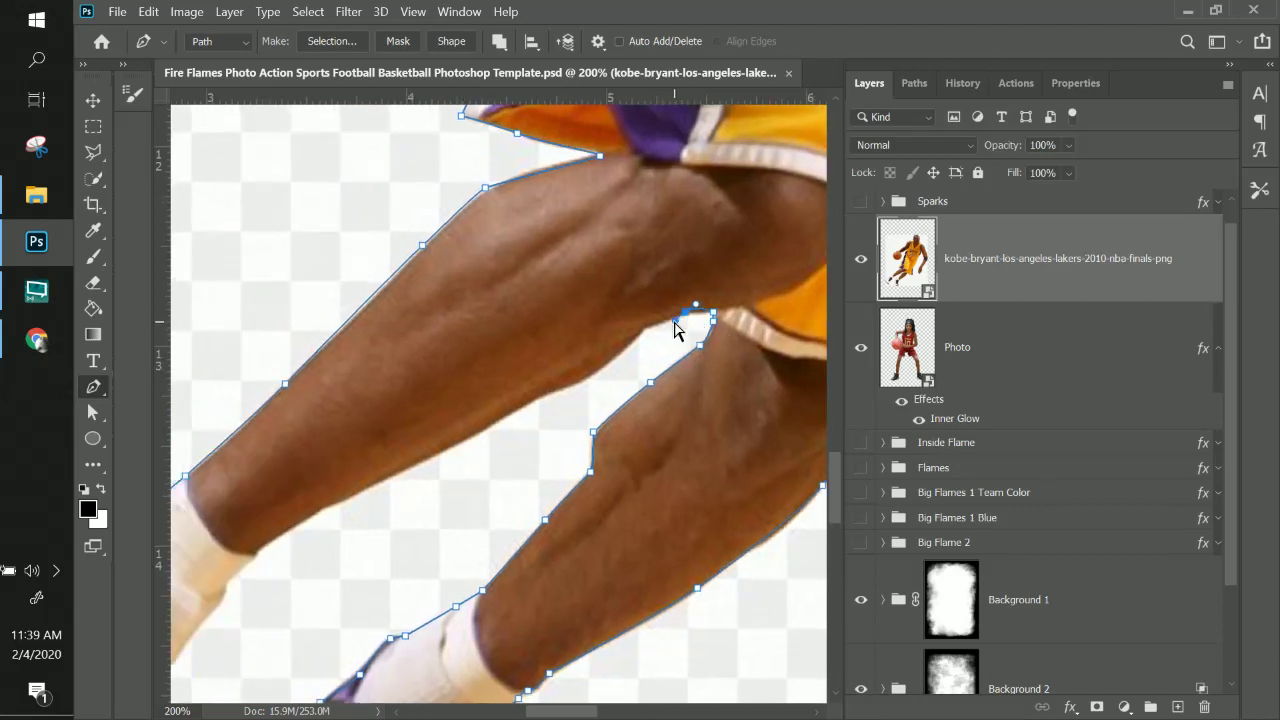
- Replace the misplaced point between the legs and trace the underside of the front leg toward the sock
{"action": "key", "text": "ctrl+z"}
{"action": "left_click", "coordinate": [682, 315]}
{"action": "left_click", "coordinate": [642, 327]}
{"action": "left_click_drag", "start_coordinate": [623, 437], "coordinate": [720, 314]}
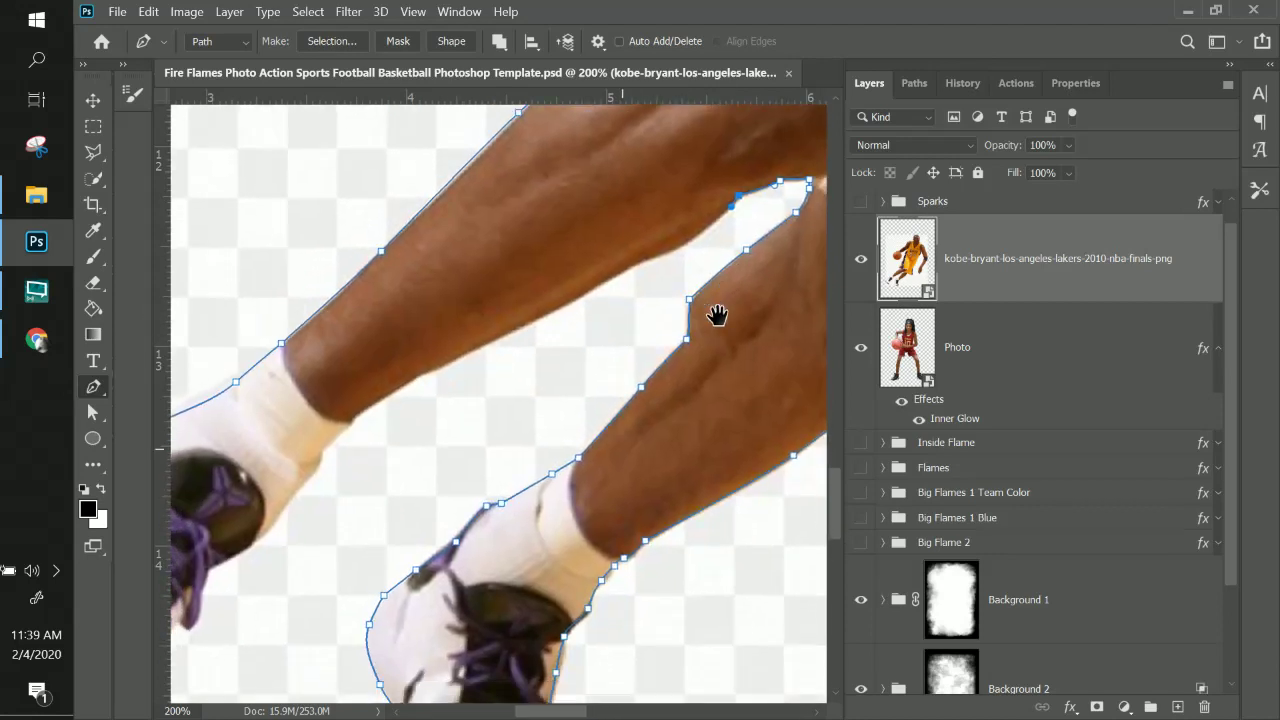
{"action": "left_click_drag", "start_coordinate": [677, 249], "coordinate": [647, 261]}
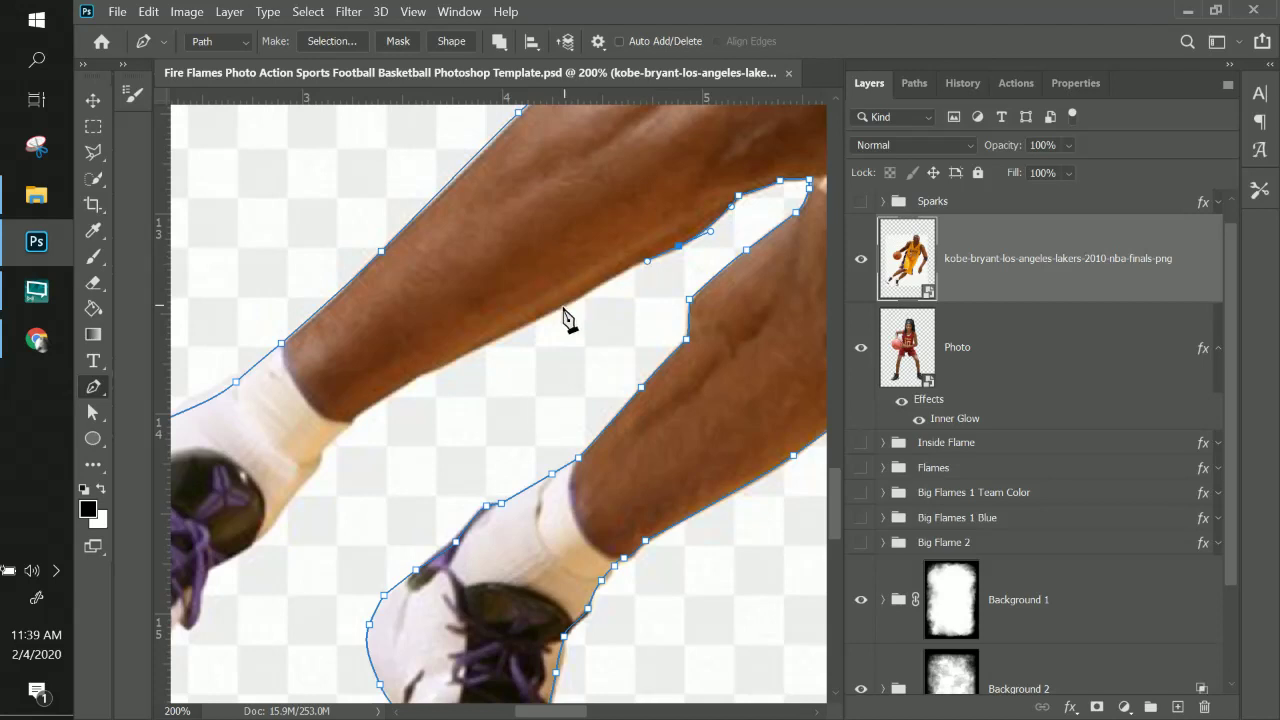
{"action": "left_click_drag", "start_coordinate": [555, 310], "coordinate": [432, 369]}
- Trace the underside of the front foot's sock, the shoe's tongue and the hanging purple laces
{"action": "left_click_drag", "start_coordinate": [366, 405], "coordinate": [703, 230]}
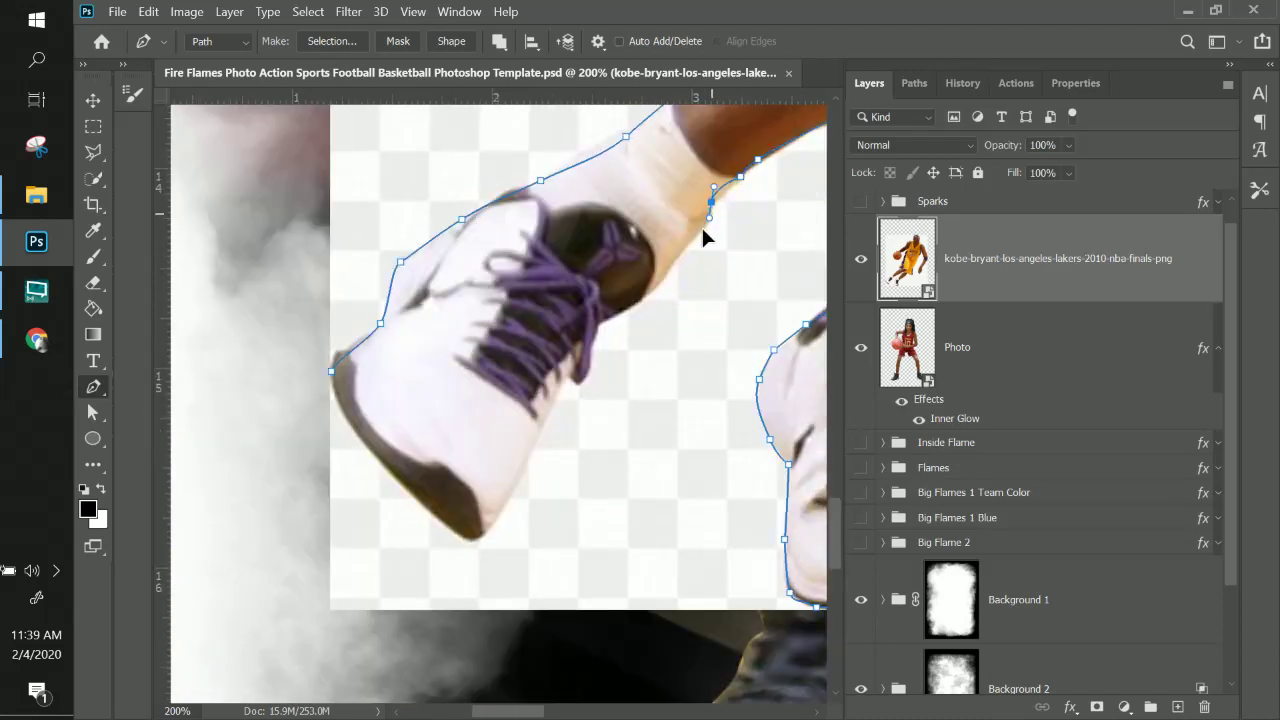
{"action": "left_click_drag", "start_coordinate": [652, 287], "coordinate": [648, 296]}
{"action": "left_click", "coordinate": [598, 324]}
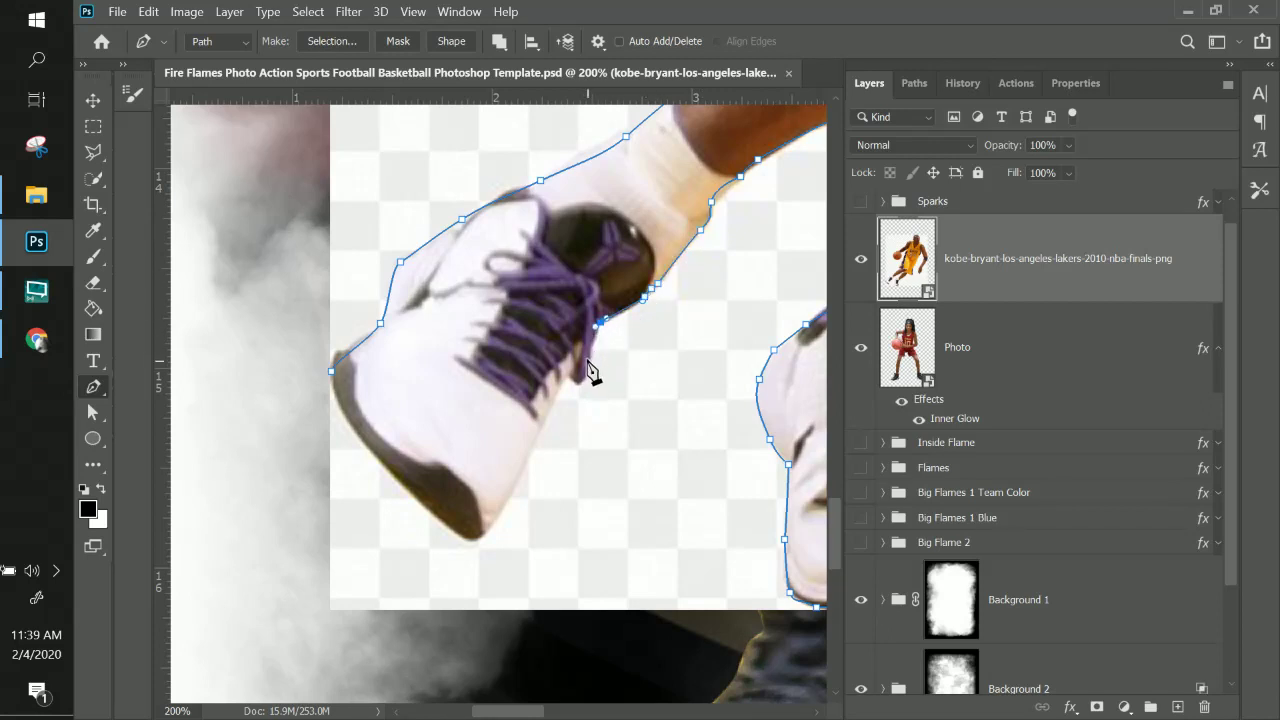
{"action": "left_click_drag", "start_coordinate": [585, 377], "coordinate": [698, 237]}
{"action": "left_click_drag", "start_coordinate": [623, 302], "coordinate": [612, 326]}
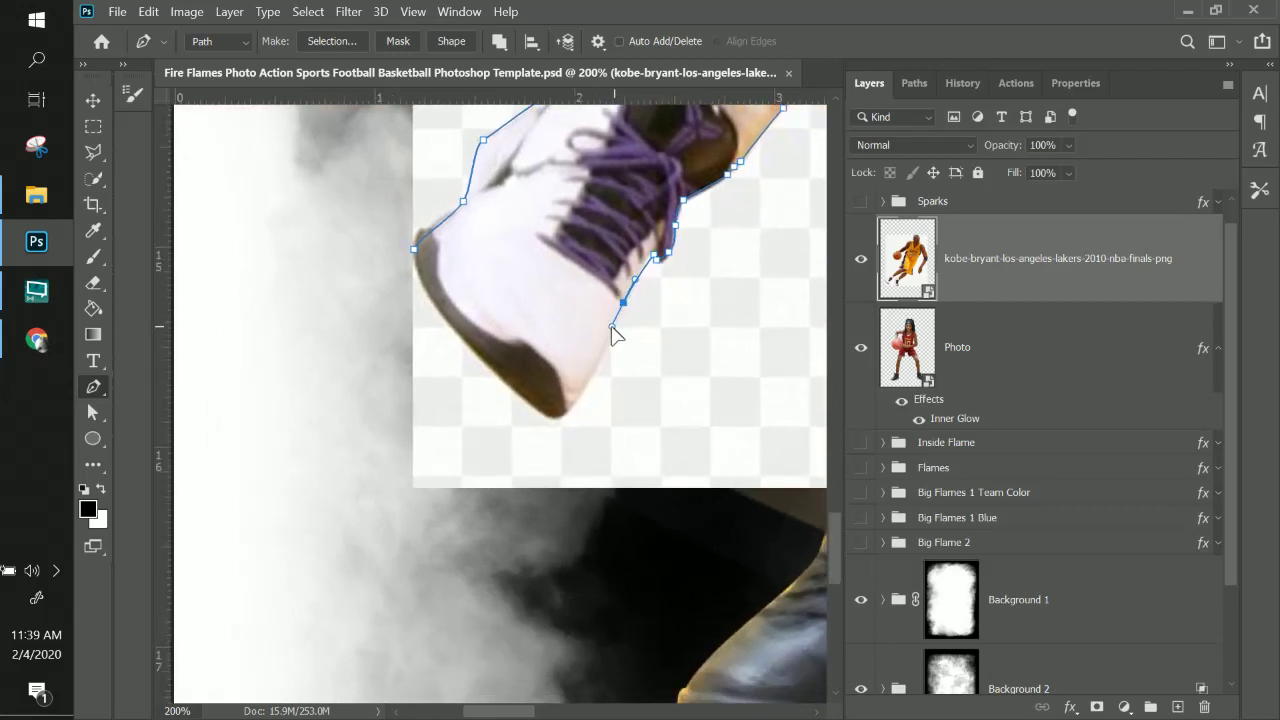
{"action": "left_click_drag", "start_coordinate": [581, 387], "coordinate": [576, 398]}
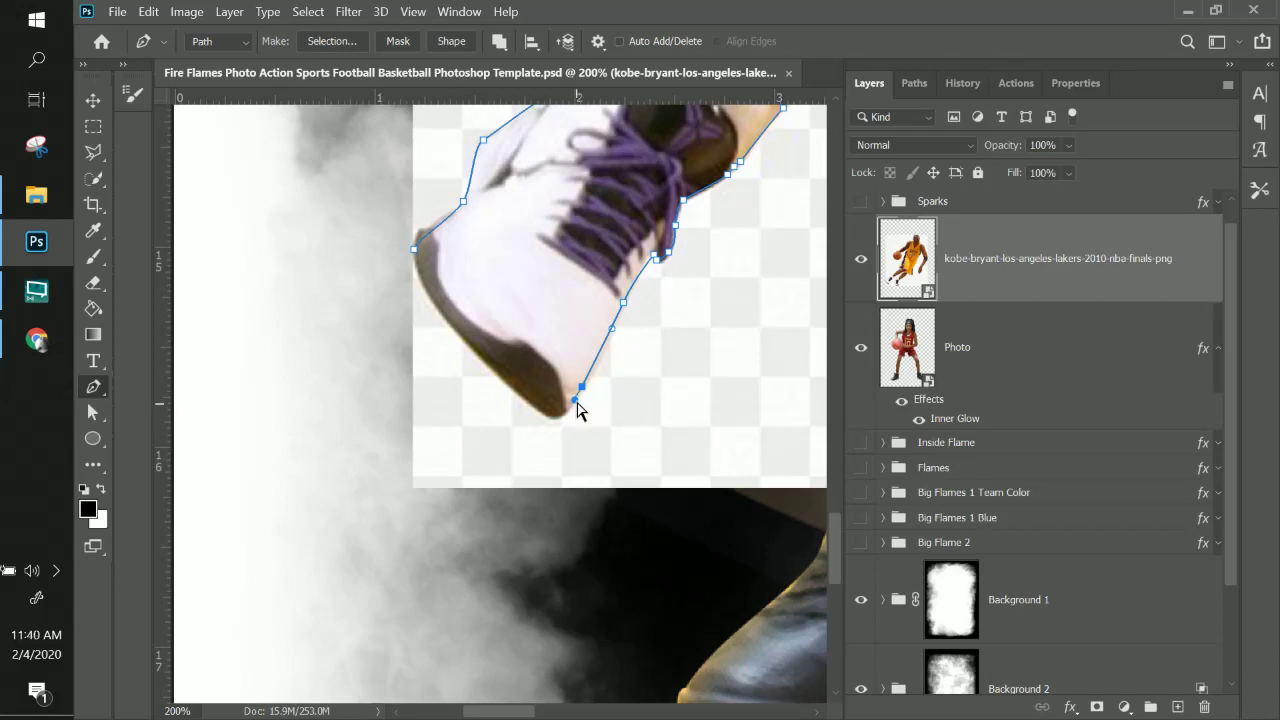
{"action": "left_click", "coordinate": [581, 387], "text": "alt"}
{"action": "key", "text": "ctrl+z"}
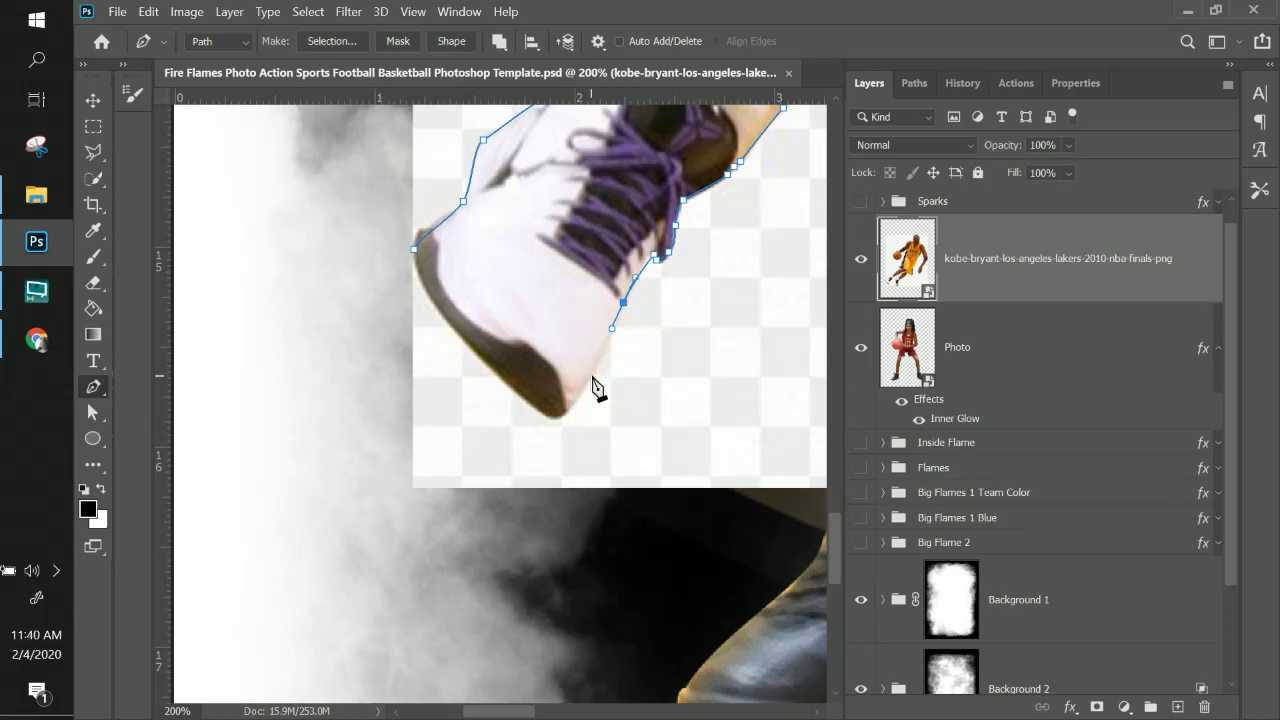
- Trace the front shoe's toe and dark sole back to the starting point to close the path
{"action": "left_click", "coordinate": [591, 375]}
{"action": "left_click", "coordinate": [572, 404]}
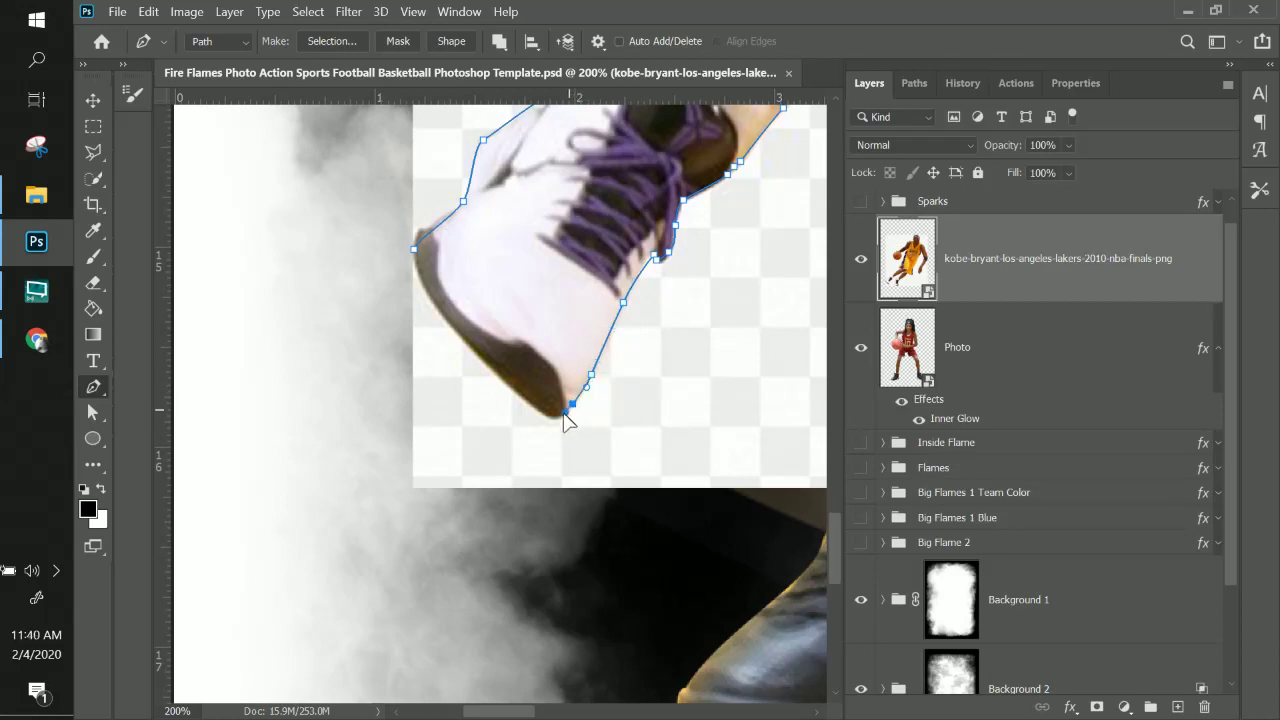
{"action": "left_click_drag", "start_coordinate": [552, 419], "coordinate": [540, 414]}
{"action": "left_click_drag", "start_coordinate": [455, 330], "coordinate": [438, 314]}
{"action": "left_click", "coordinate": [433, 300]}
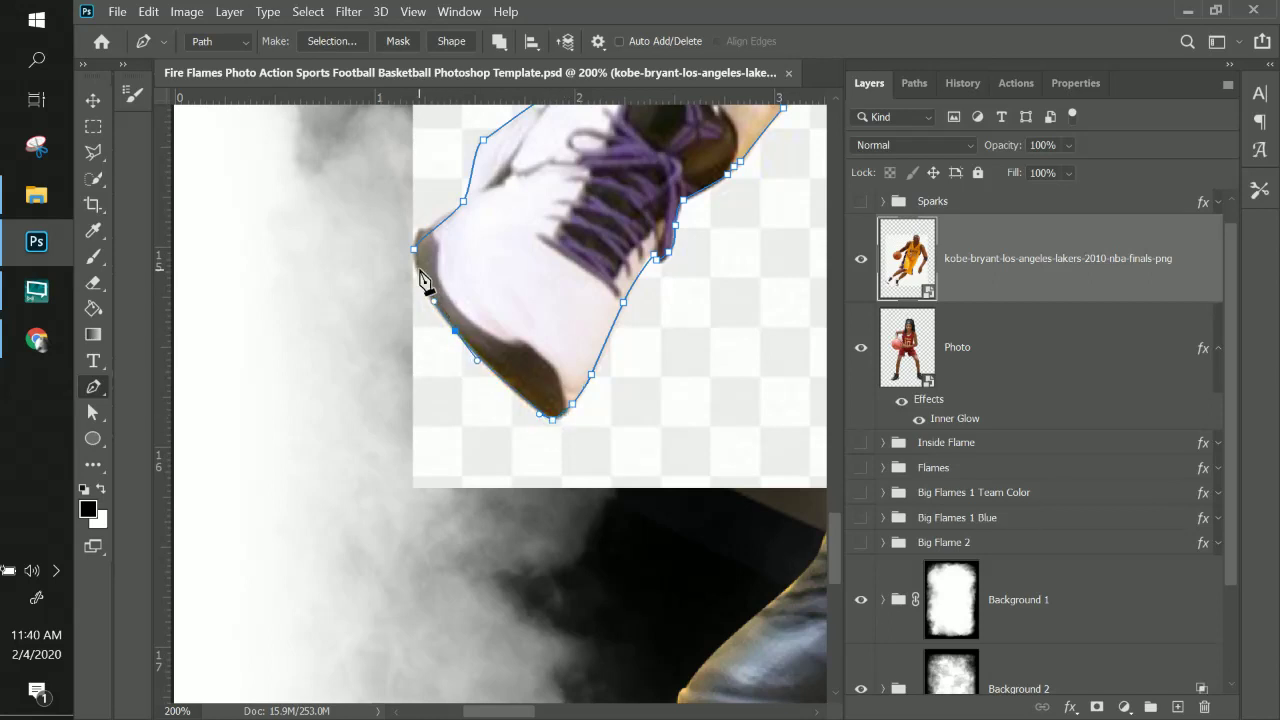
{"action": "left_click", "coordinate": [416, 254]}
- Turn the closed path into a vector mask on the Kobe Bryant photo layer, and select the Photo layer
{"action": "key", "text": "ctrl+minus"}
{"action": "key", "text": "ctrl+minus"}
{"action": "key", "text": "ctrl+minus"}
{"action": "key", "text": "ctrl+minus"}
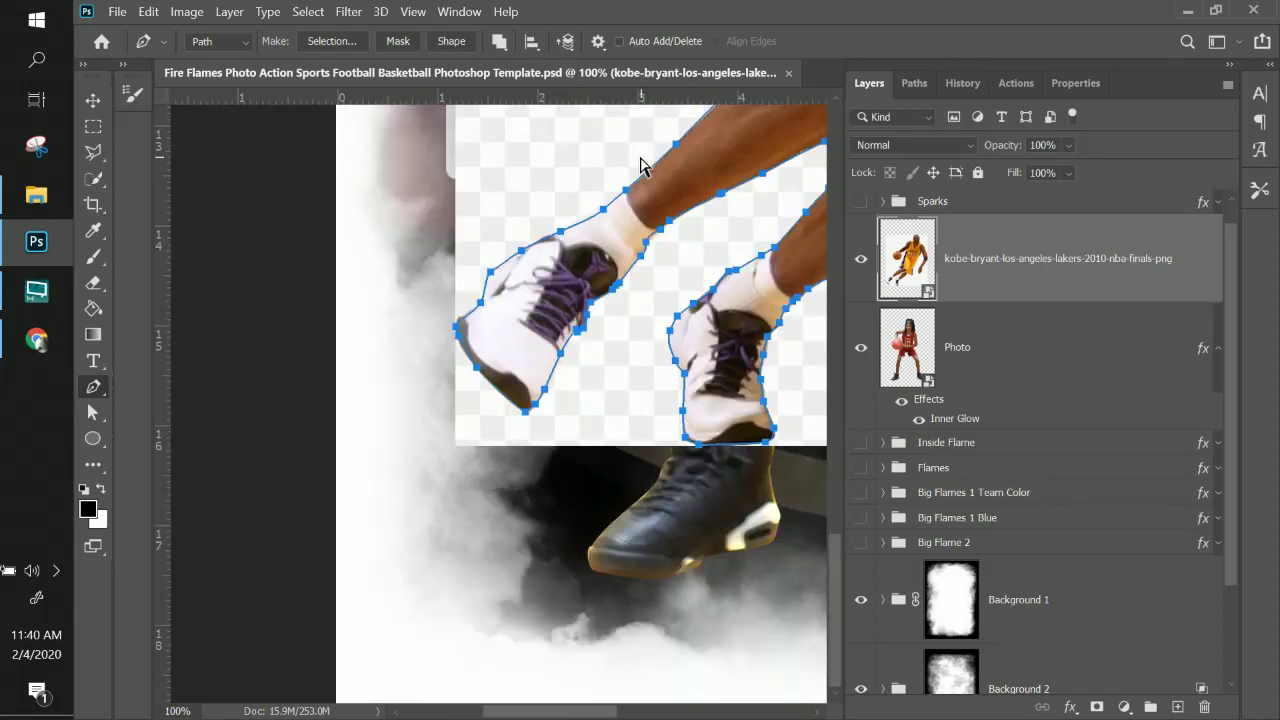
{"action": "key", "text": "ctrl+minus"}
{"action": "key", "text": "ctrl+minus"}
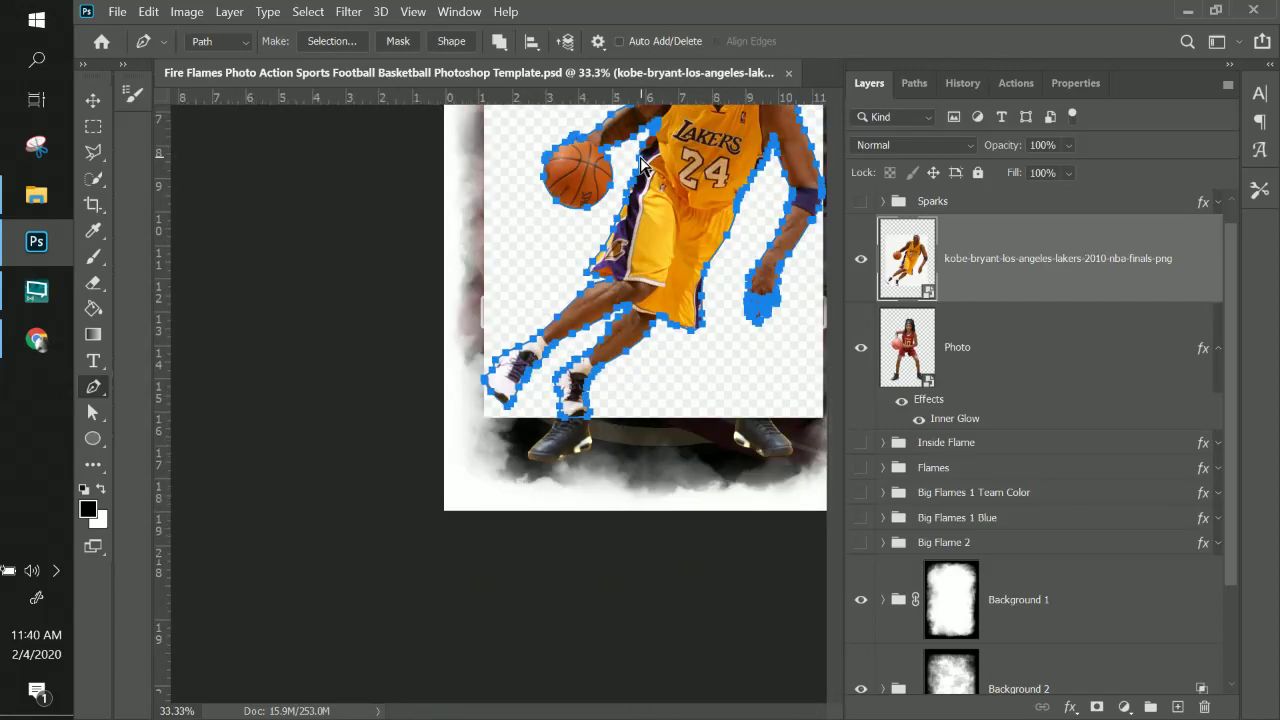
{"action": "key", "text": "ctrl+plus"}
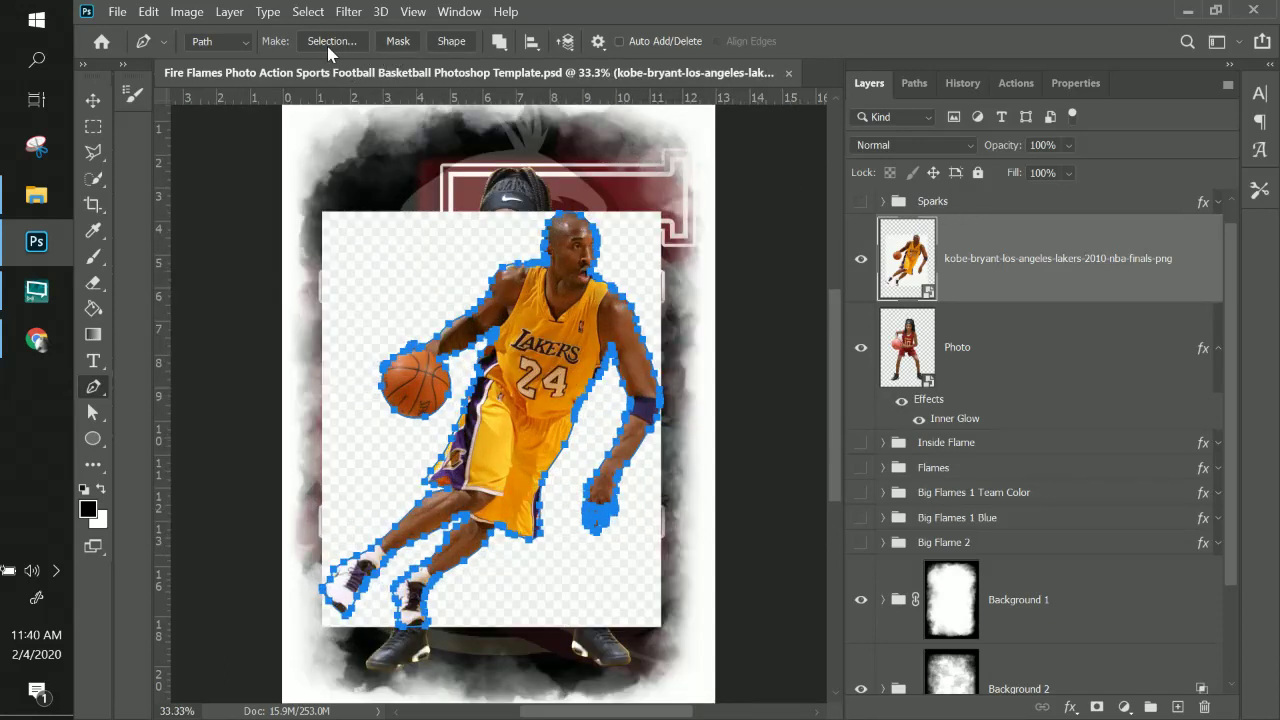
{"action": "left_click", "coordinate": [407, 45]}
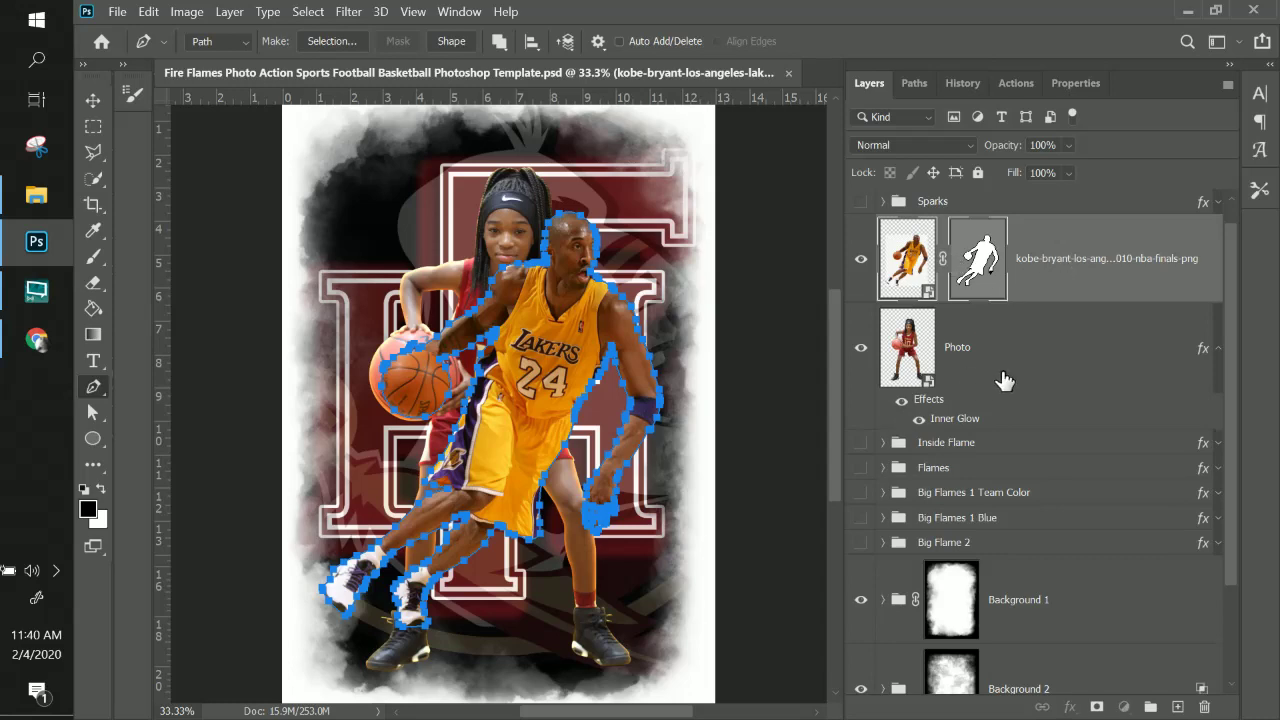
{"action": "left_click", "coordinate": [1036, 366]}
- Save a PSD copy named "Fire Flames Photo Action Sports Football Basketball Photoshop Template-kobe" with Maximize Compatibility on
{"action": "left_click", "coordinate": [117, 12]}
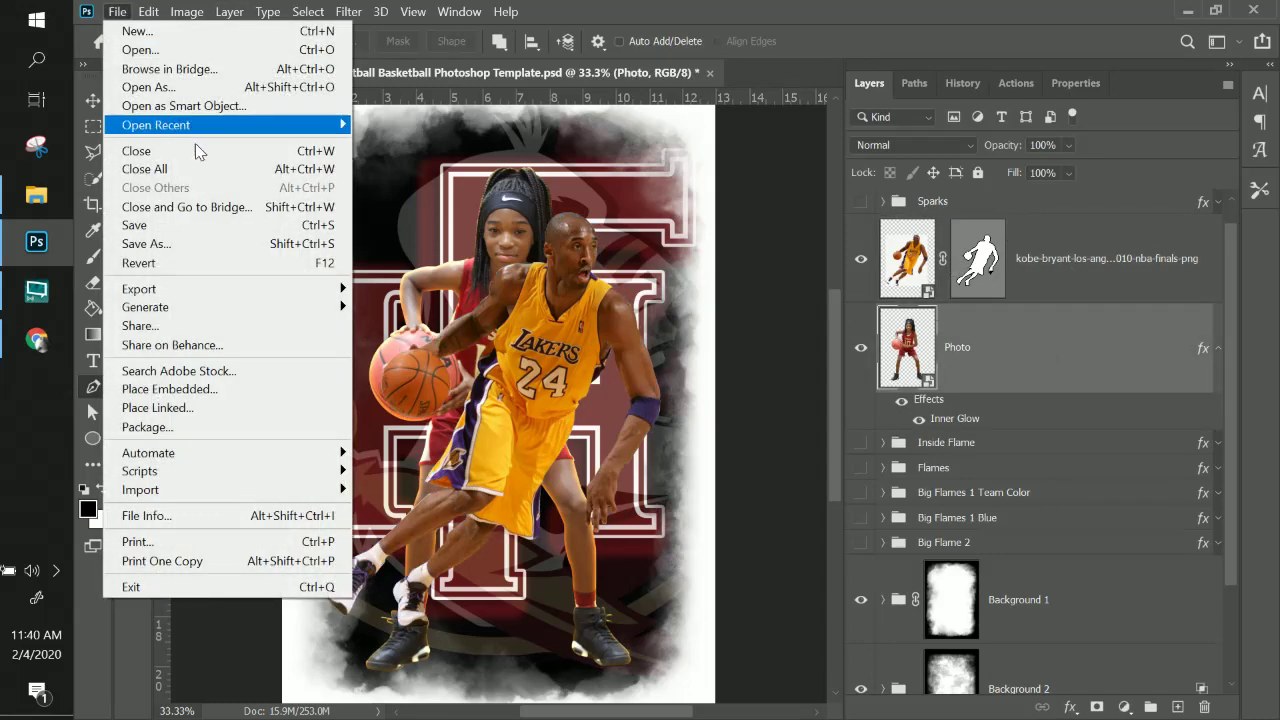
{"action": "left_click", "coordinate": [208, 243]}
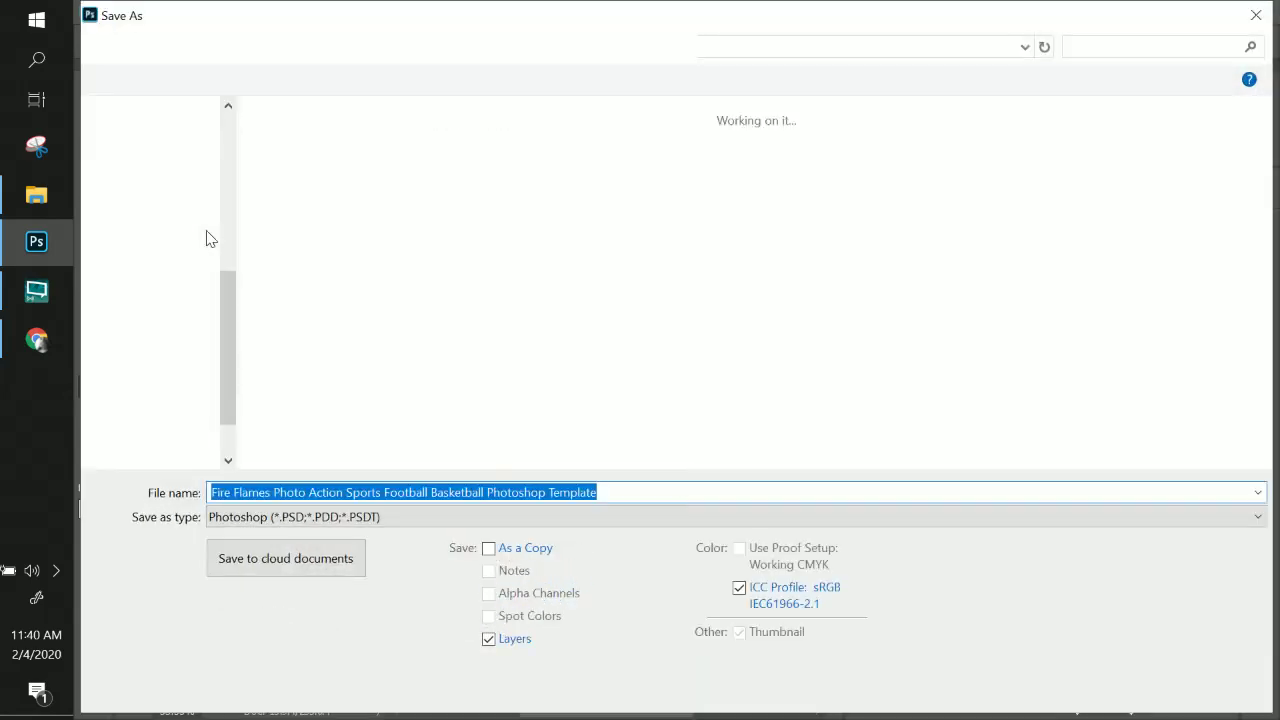
{"action": "scroll", "coordinate": [208, 238], "scroll_direction": "down", "scroll_amount": 2}
{"action": "scroll", "coordinate": [160, 300], "scroll_direction": "up", "scroll_amount": 2}
{"action": "left_click", "coordinate": [661, 492]}
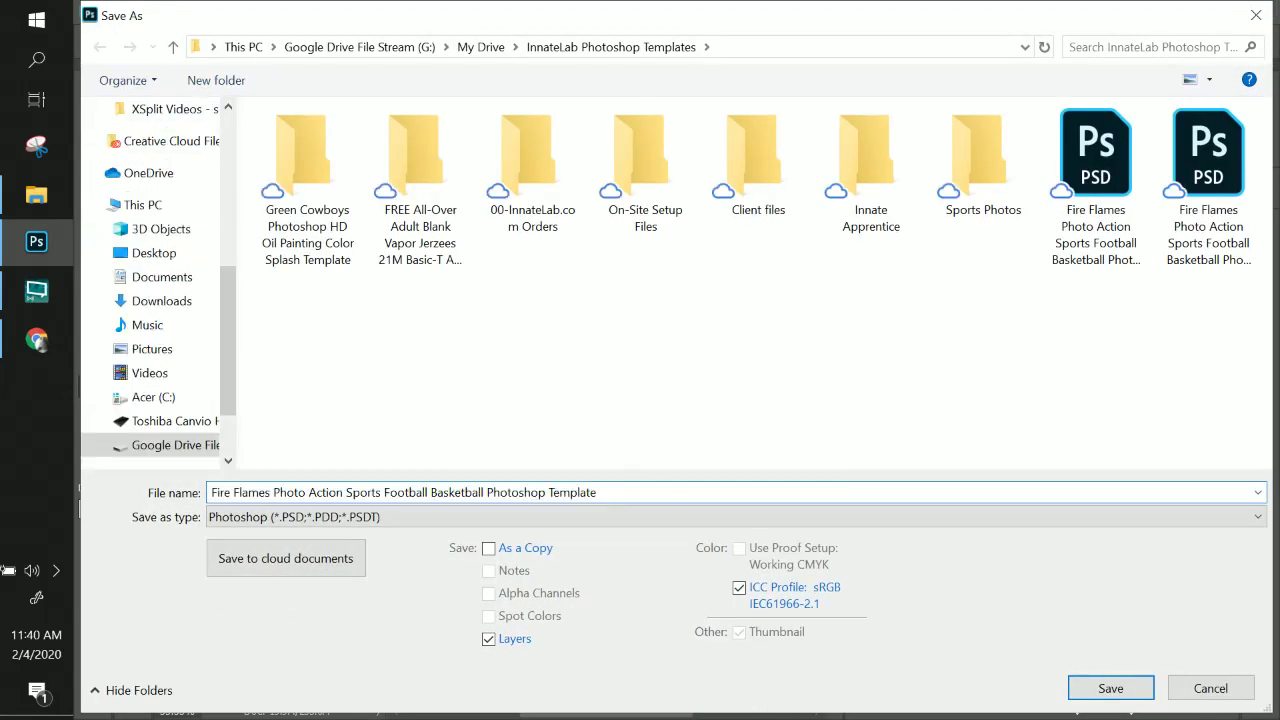
{"action": "type", "text": "-kobe"}
{"action": "key", "text": "Return"}
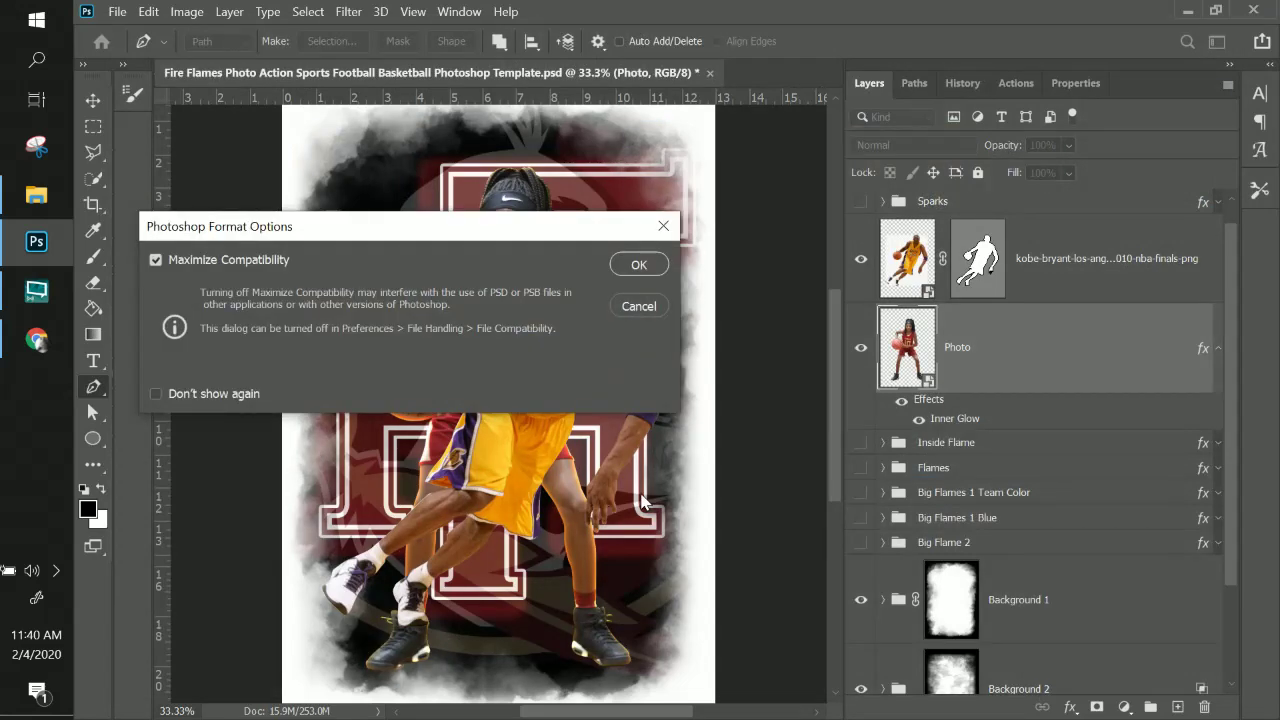
{"action": "key", "text": "Return"}
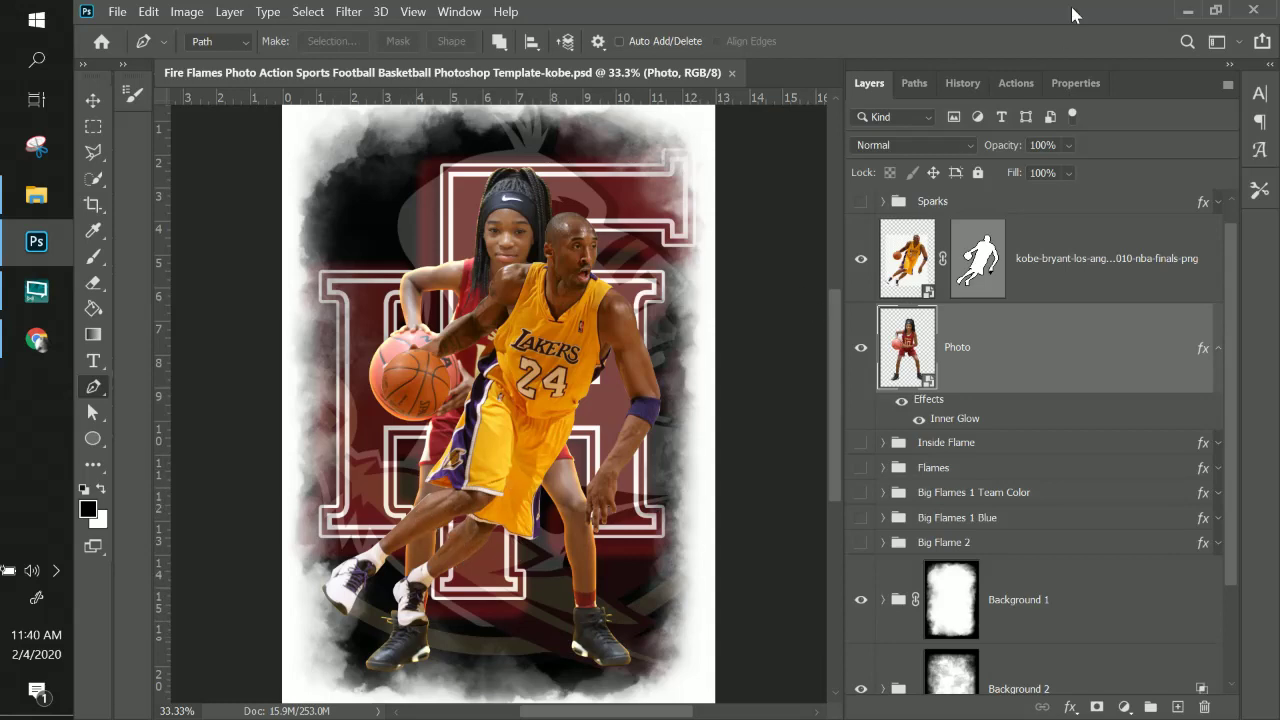
- Open the Kobe Bryant layer's vector mask properties and raise its feather through 6.3 px to 61.2 px
{"action": "left_click", "coordinate": [1034, 268]}
{"action": "double_click", "coordinate": [985, 266]}
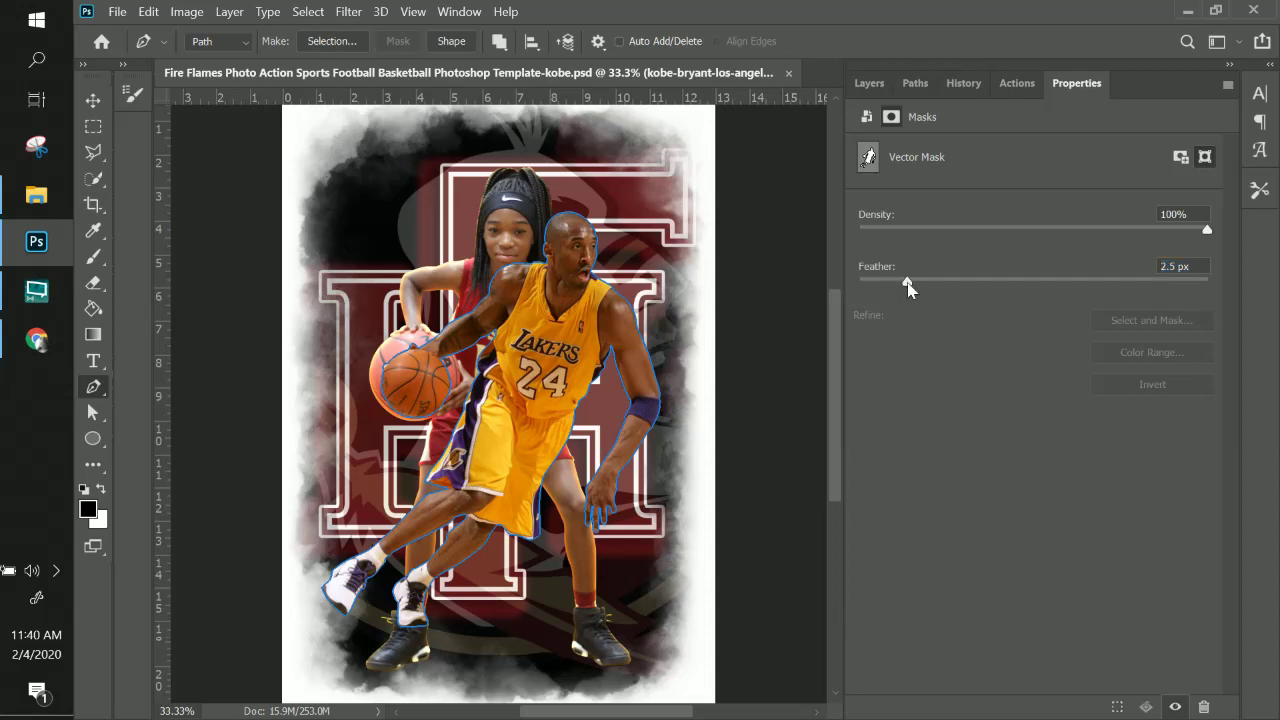
{"action": "left_click", "coordinate": [966, 282]}
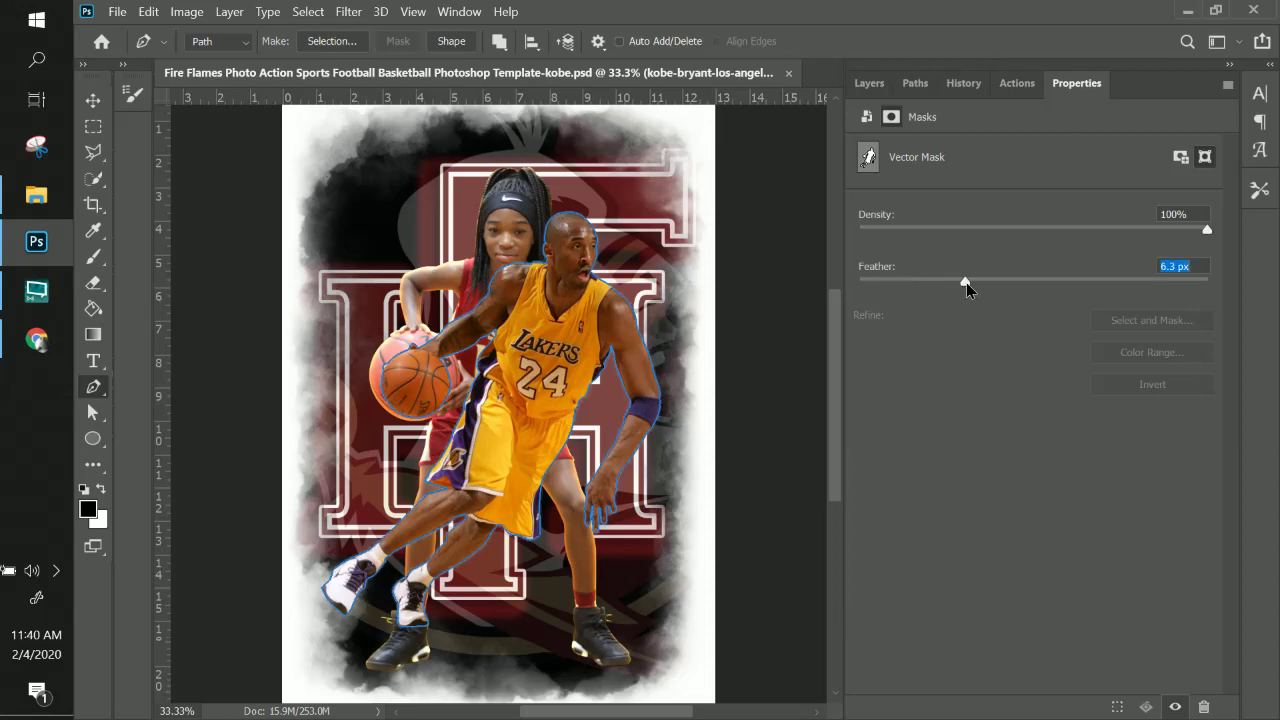
{"action": "left_click", "coordinate": [1058, 283]}
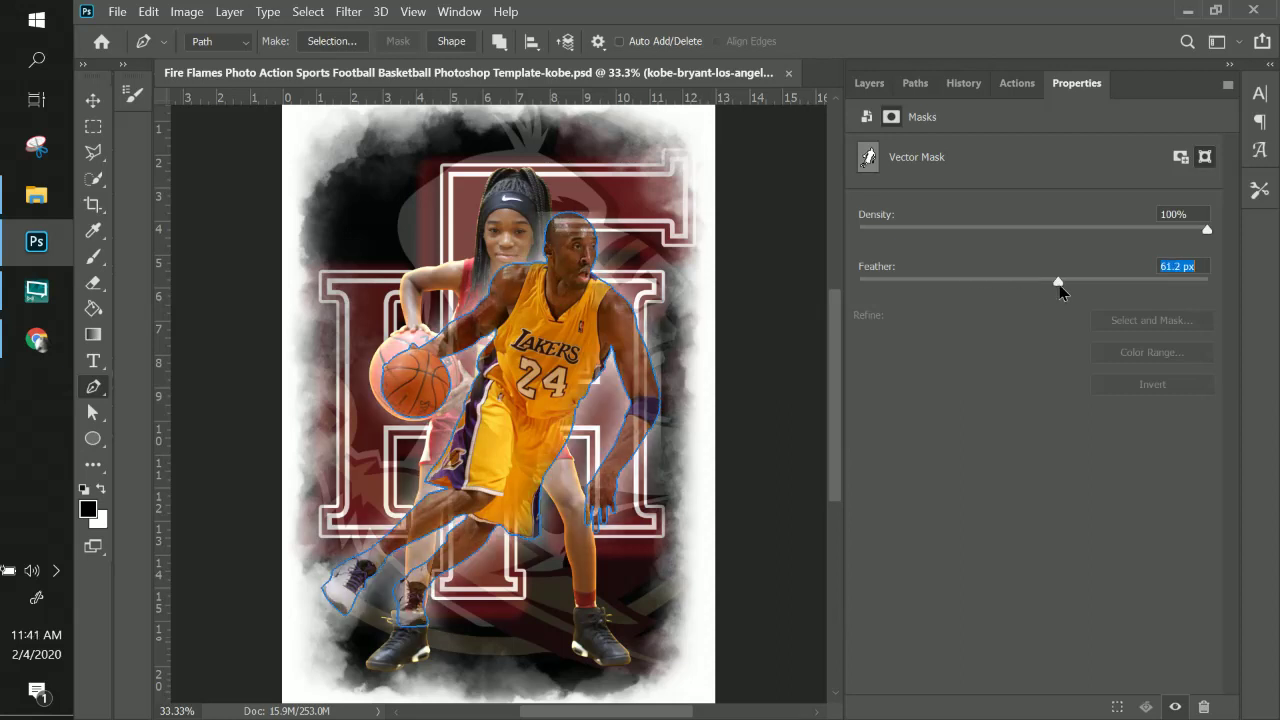
- Lower the feather of the Kobe Bryant layer's vector mask to 2.8 px and return to the layer list
{"action": "left_click_drag", "start_coordinate": [1046, 285], "coordinate": [918, 286]}
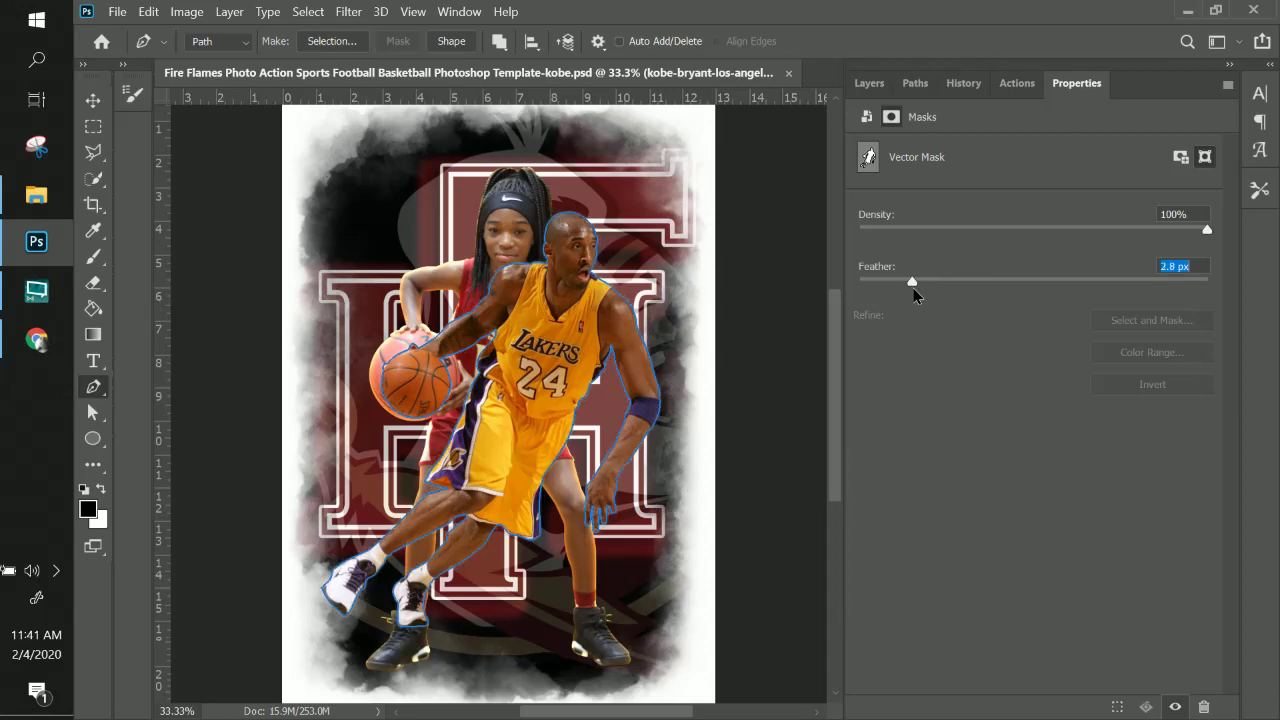
{"action": "left_click", "coordinate": [869, 83]}
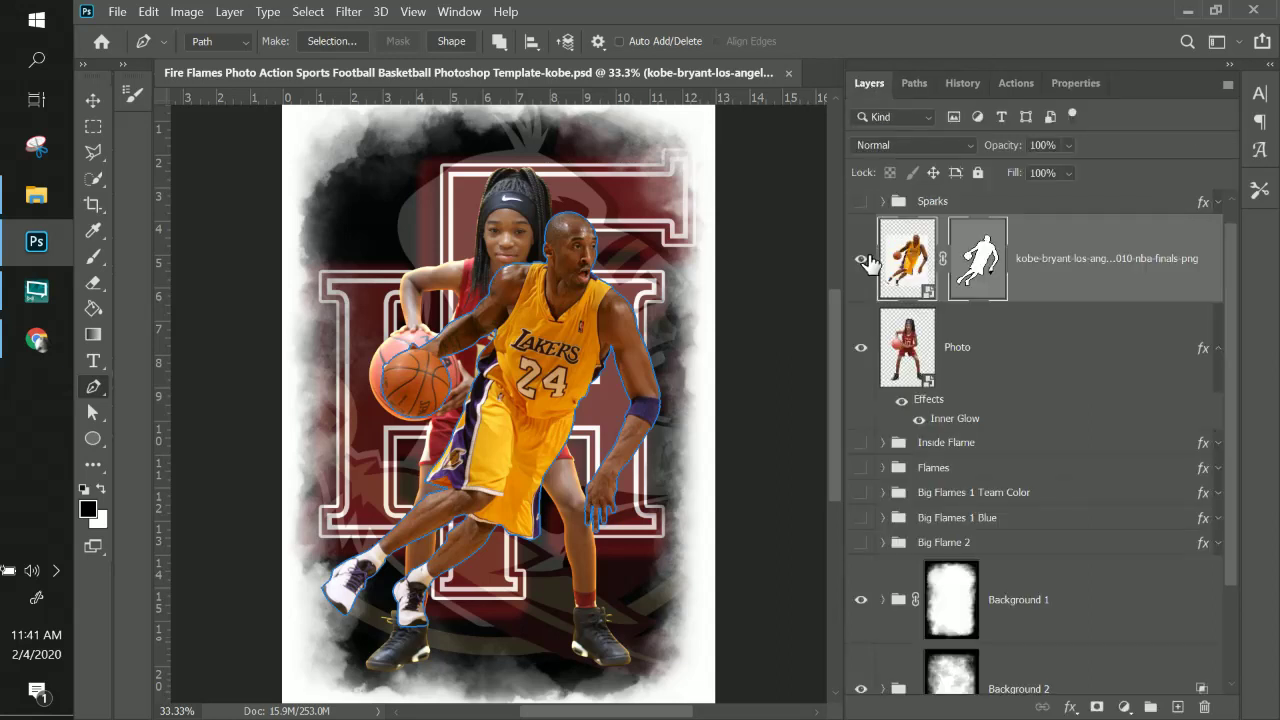
- Copy the Photo layer's style and paste it onto the masked Kobe Bryant layer
{"action": "left_click", "coordinate": [1074, 339]}
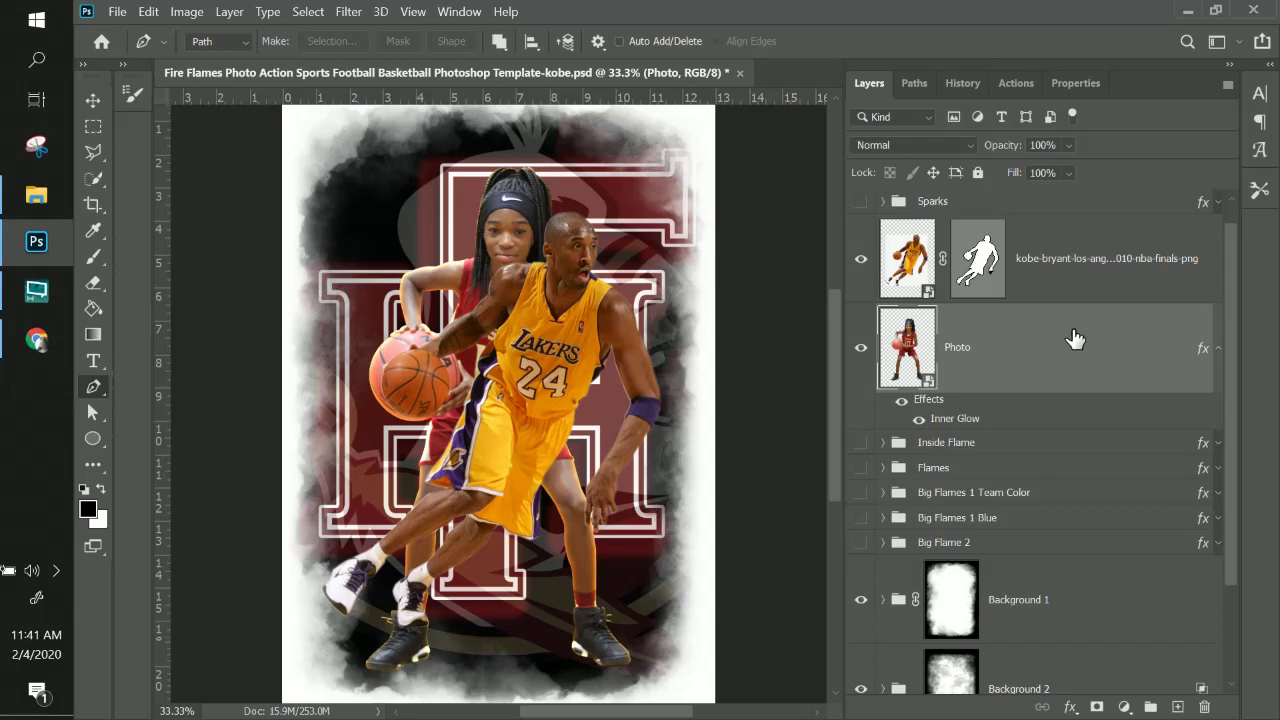
{"action": "right_click", "coordinate": [997, 365]}
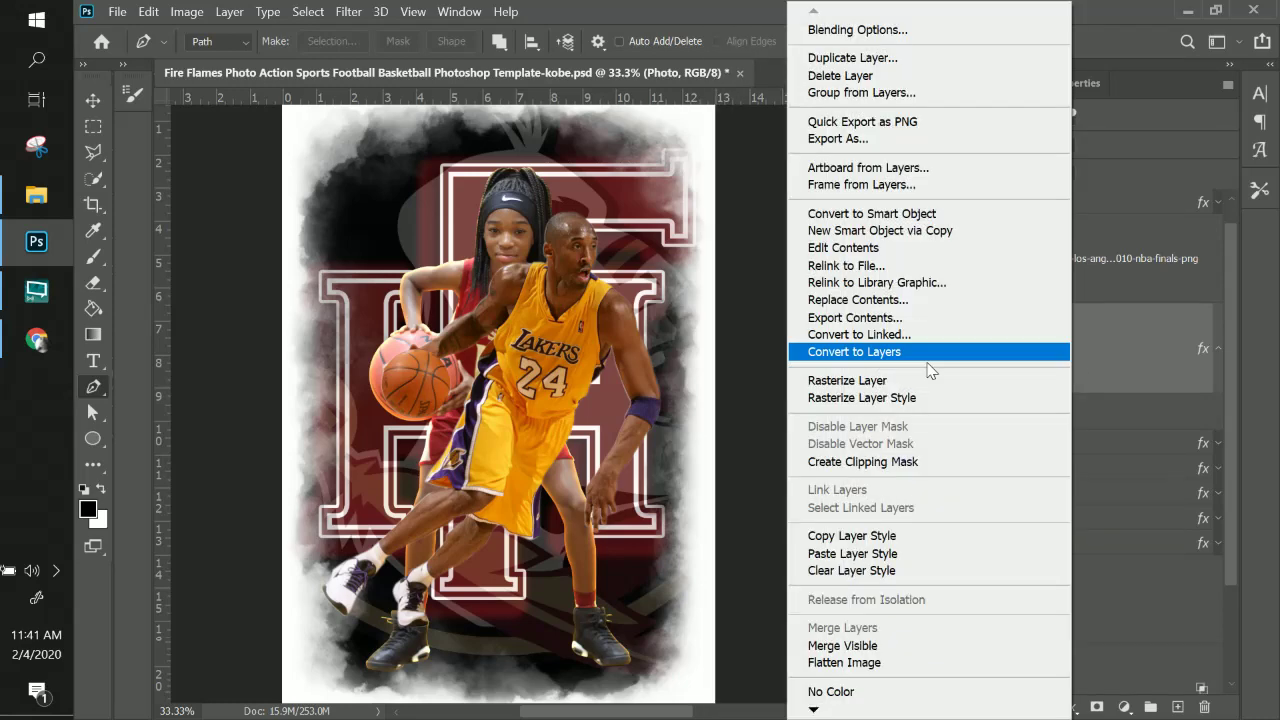
{"action": "left_click", "coordinate": [1107, 347]}
{"action": "right_click", "coordinate": [1058, 362]}
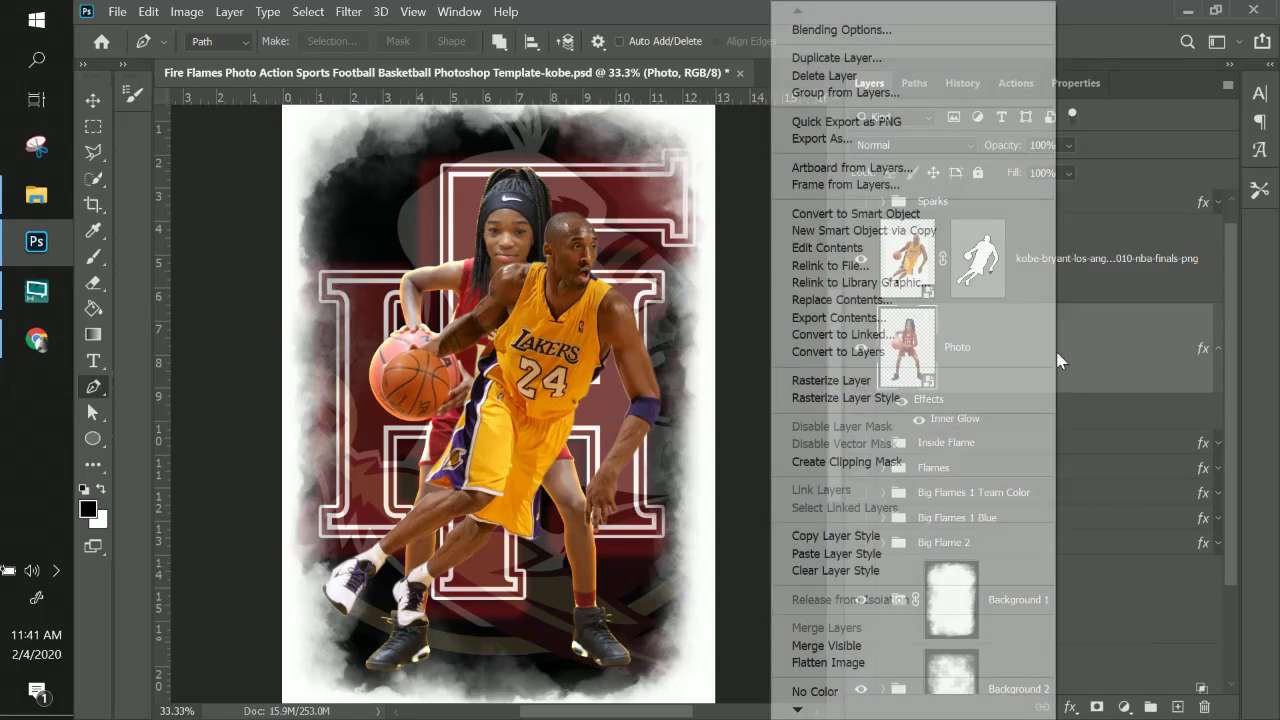
{"action": "left_click", "coordinate": [919, 538]}
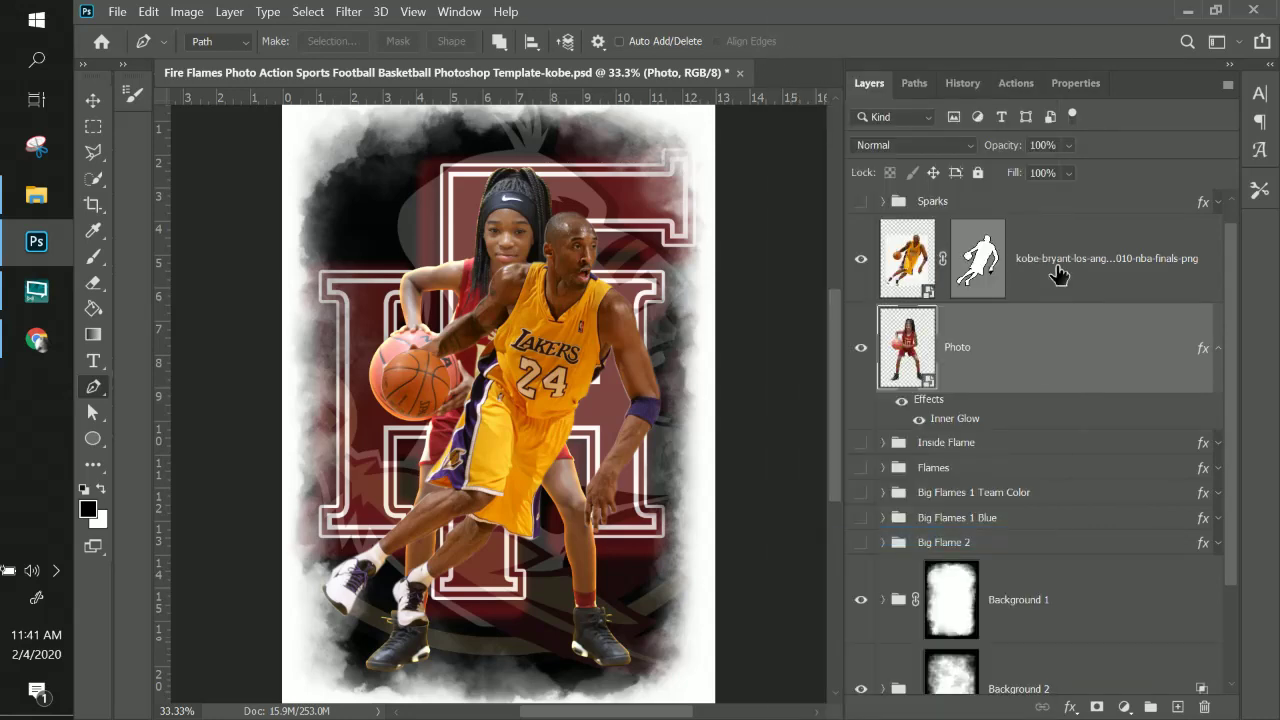
{"action": "left_click", "coordinate": [1055, 271]}
{"action": "right_click", "coordinate": [1050, 270]}
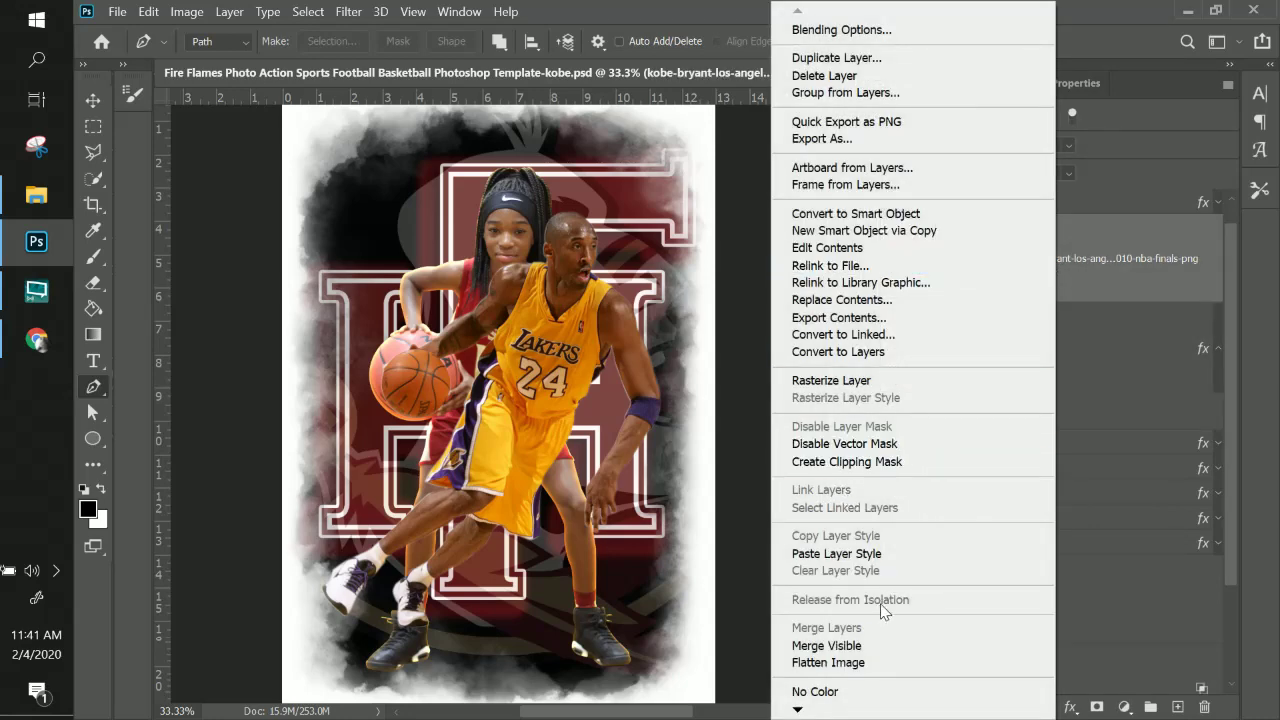
{"action": "left_click", "coordinate": [882, 554]}
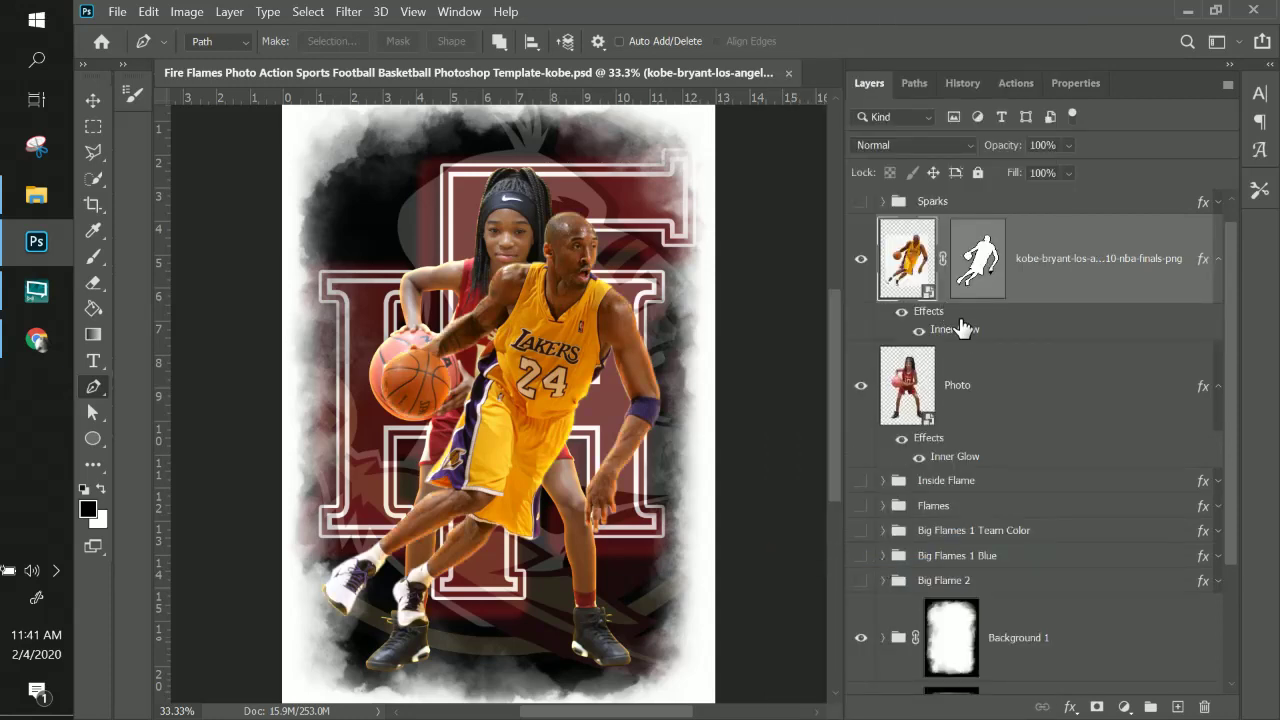
- Delete the Photo layer with the original player
{"action": "left_click", "coordinate": [1014, 382]}
{"action": "key", "text": "Delete"}
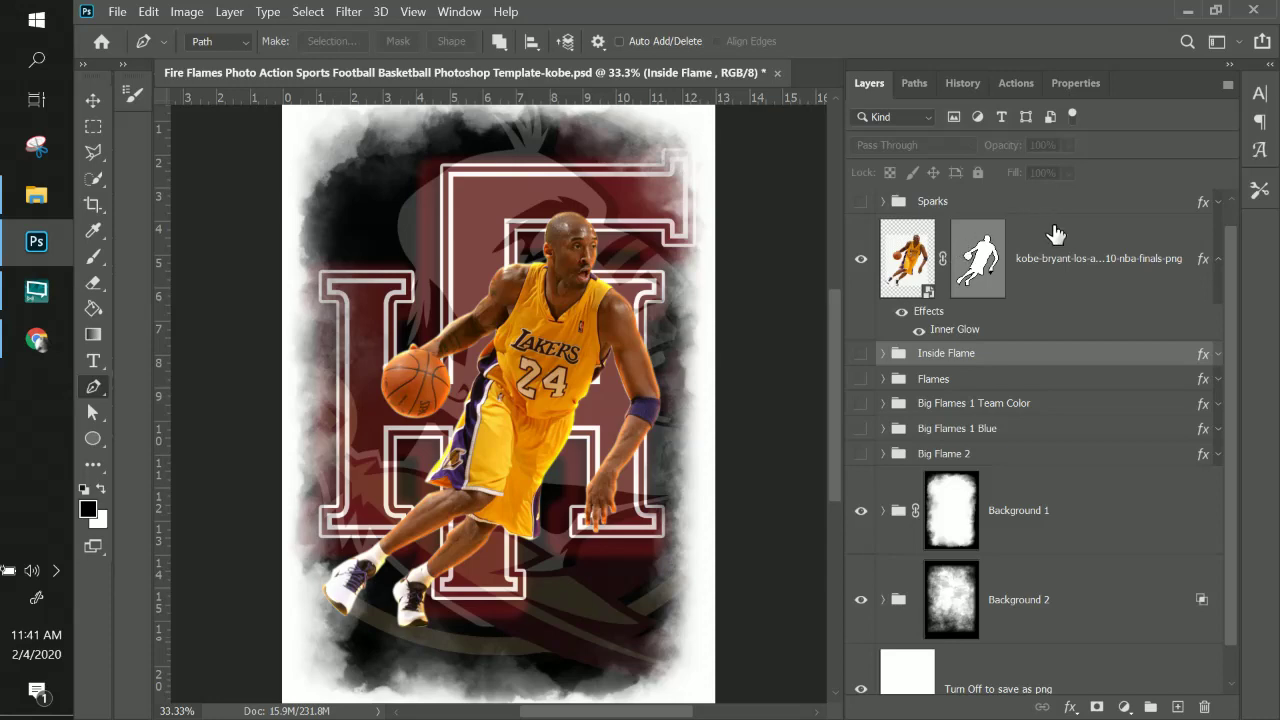
- Try out the visibility of the Inside Flame, Flames and Big Flames 1 Team Color groups, leaving only Inside Flame shown among them
{"action": "scroll", "coordinate": [860, 308], "scroll_direction": "up", "scroll_amount": 1}
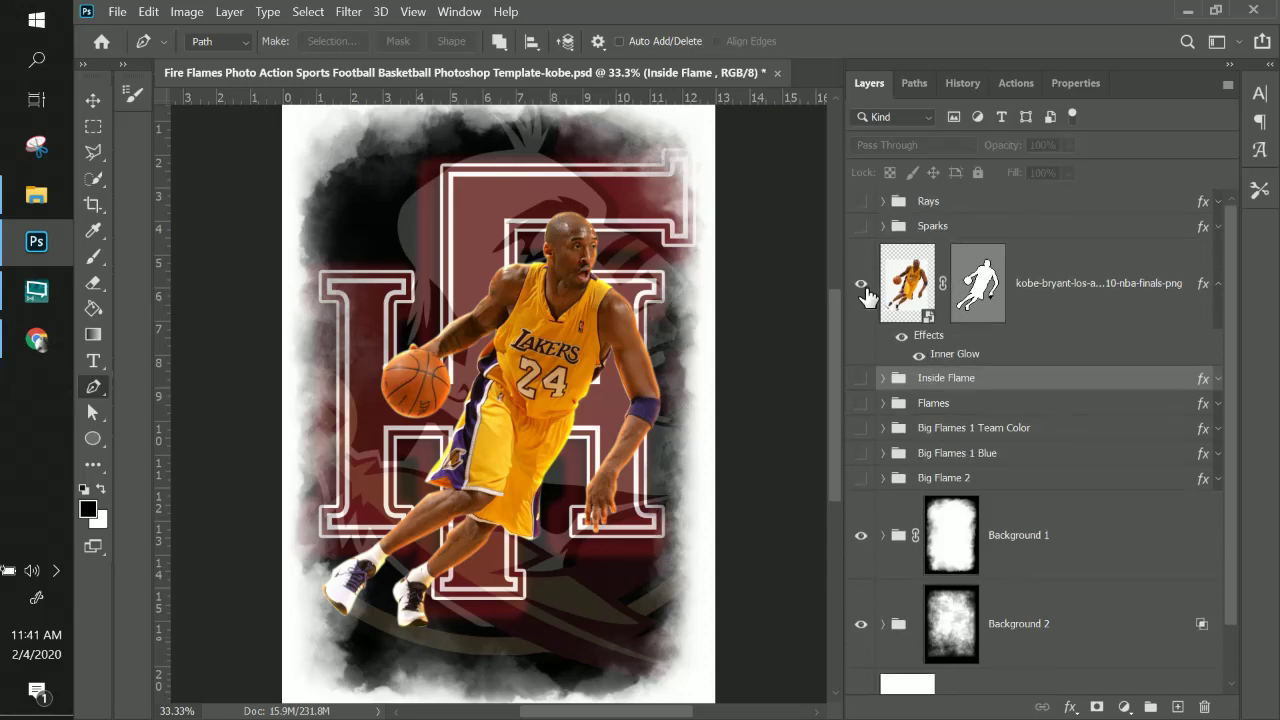
{"action": "left_click", "coordinate": [862, 380]}
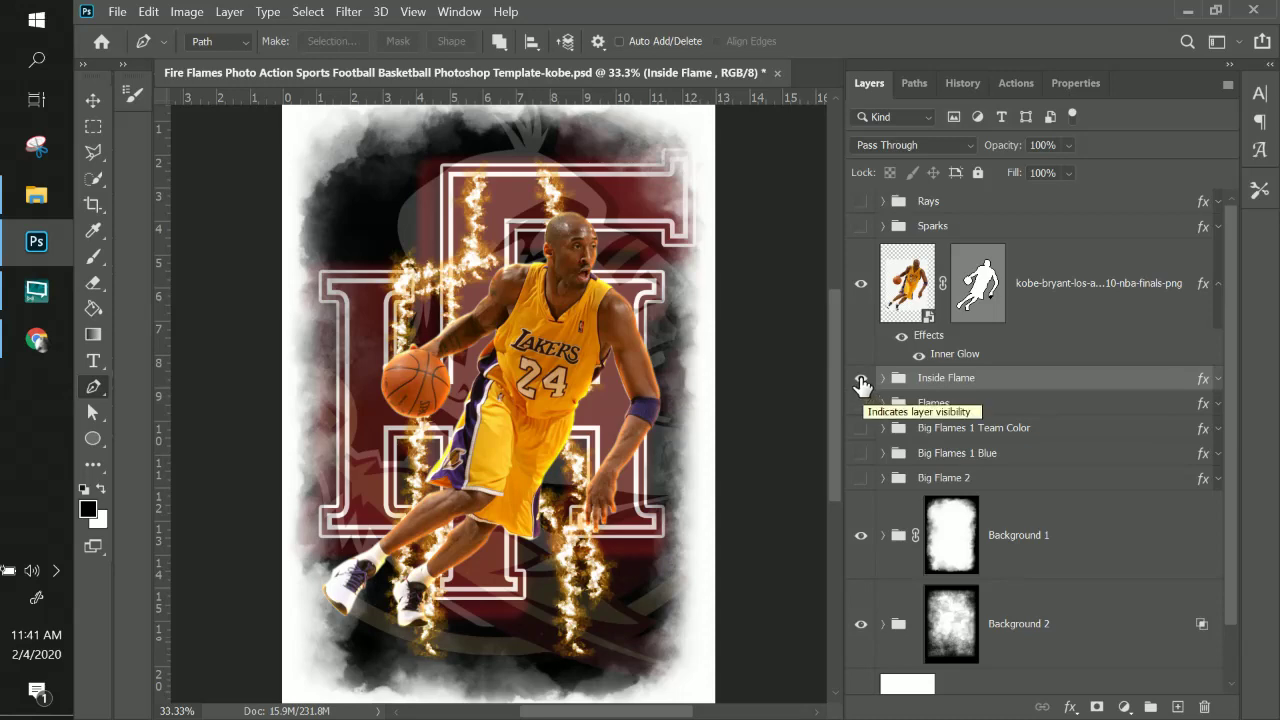
{"action": "left_click", "coordinate": [860, 379]}
{"action": "left_click", "coordinate": [860, 403]}
{"action": "left_click", "coordinate": [860, 380]}
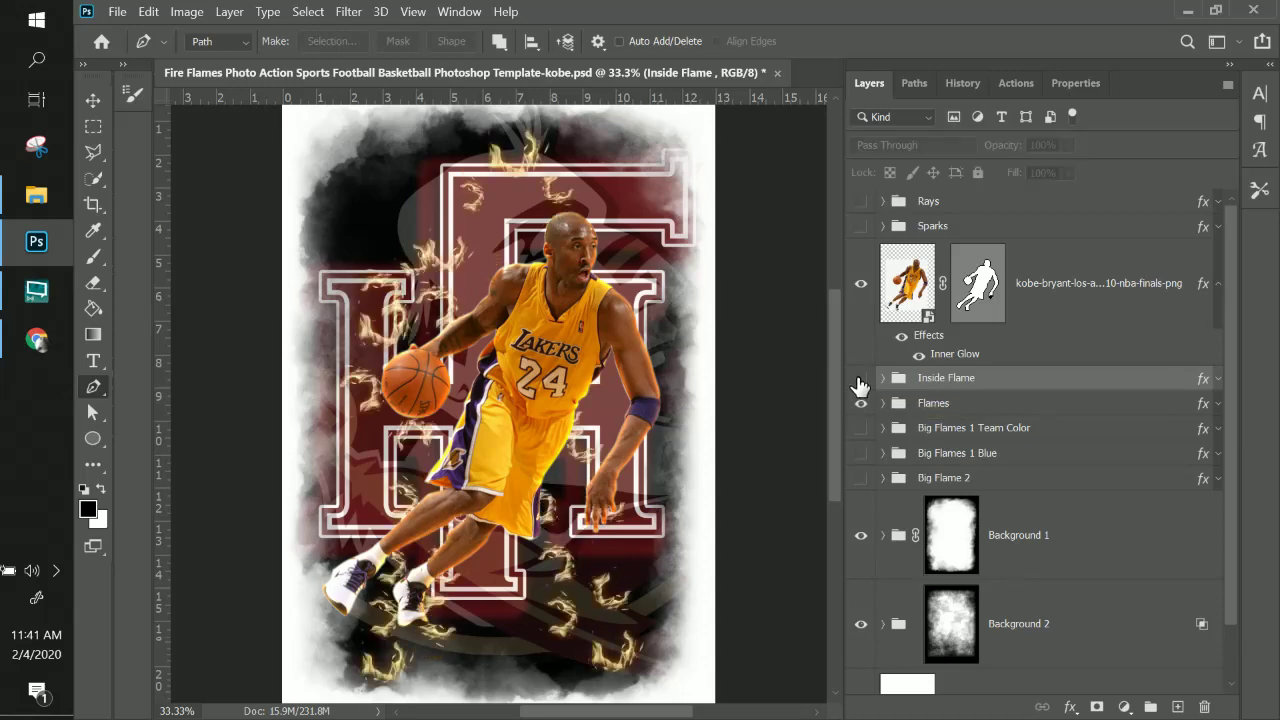
{"action": "left_click", "coordinate": [860, 403]}
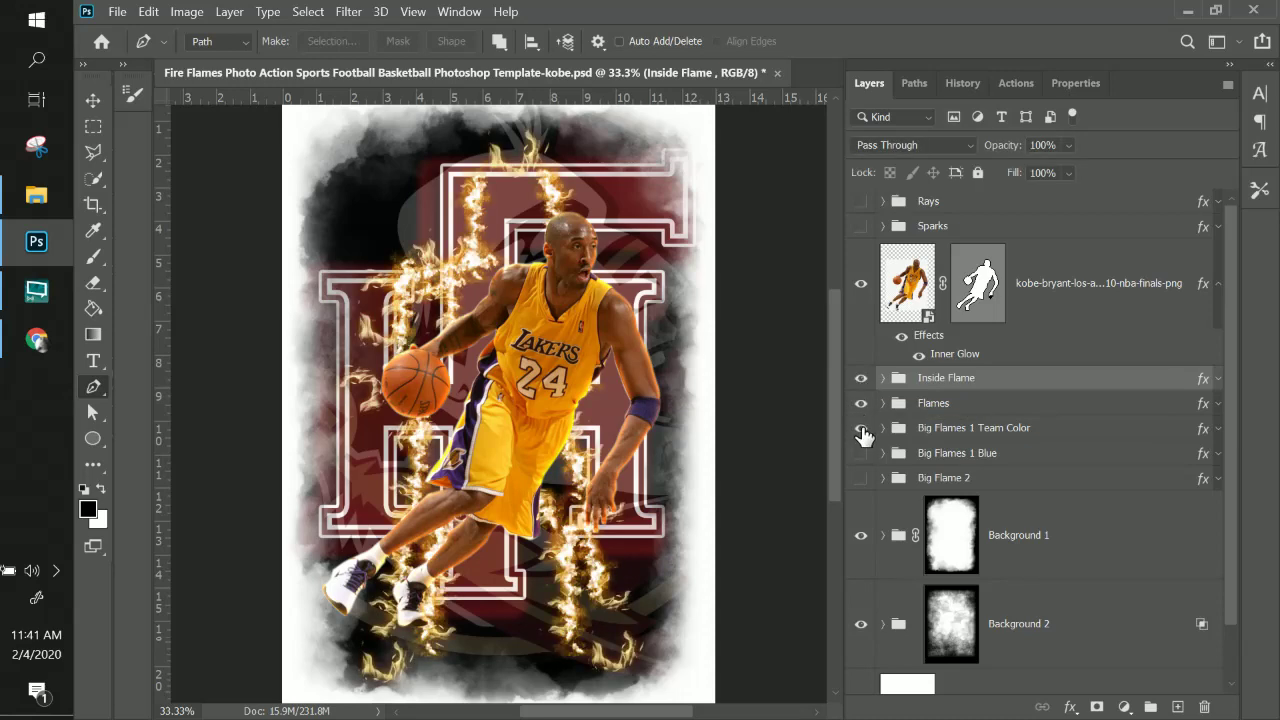
{"action": "left_click", "coordinate": [861, 429]}
{"action": "left_click", "coordinate": [859, 427]}
{"action": "left_click", "coordinate": [860, 404]}
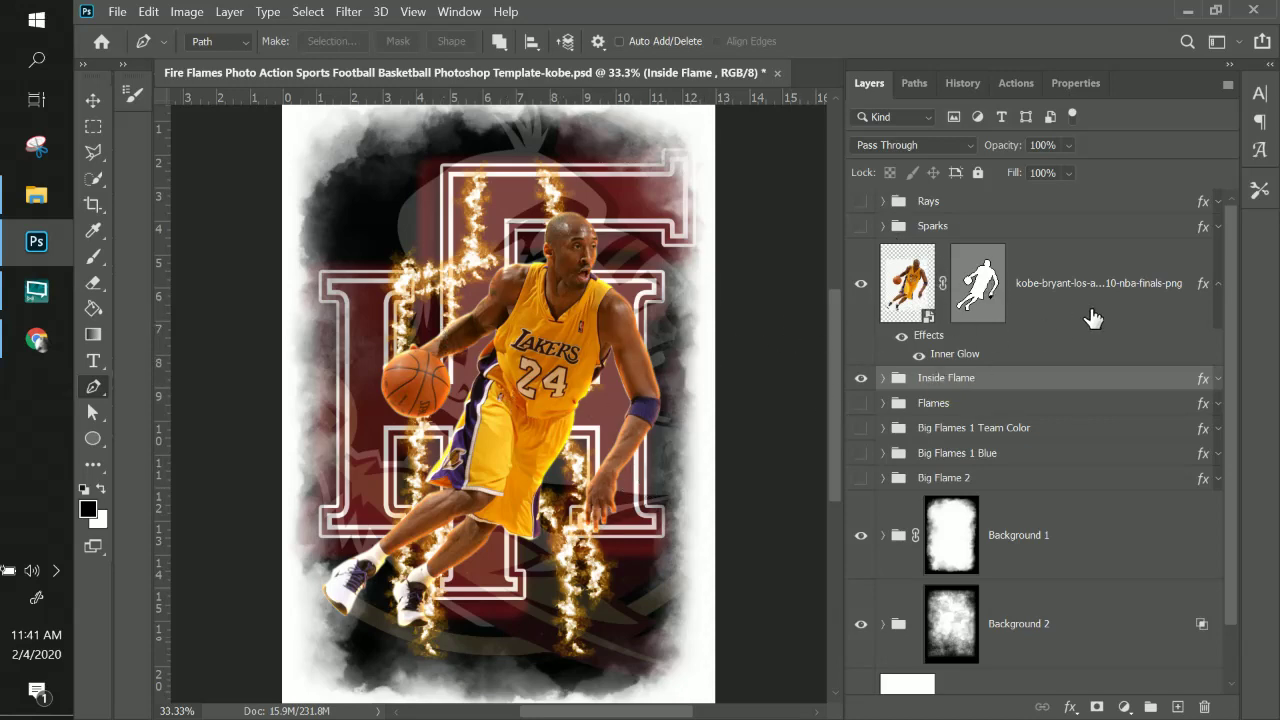
- Expand the Inside Flame group, then scale the Kobe Bryant photo to 116.18% and center it on the poster
{"action": "left_click", "coordinate": [1059, 295]}
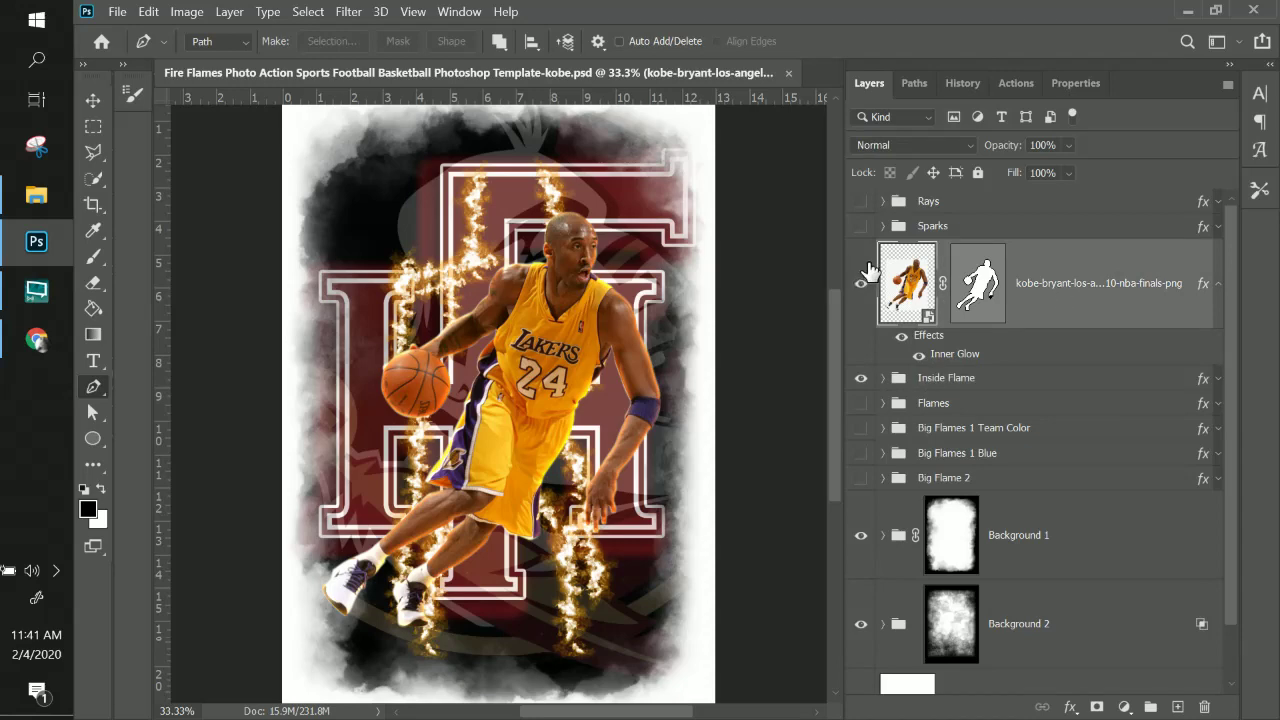
{"action": "left_click", "coordinate": [884, 385]}
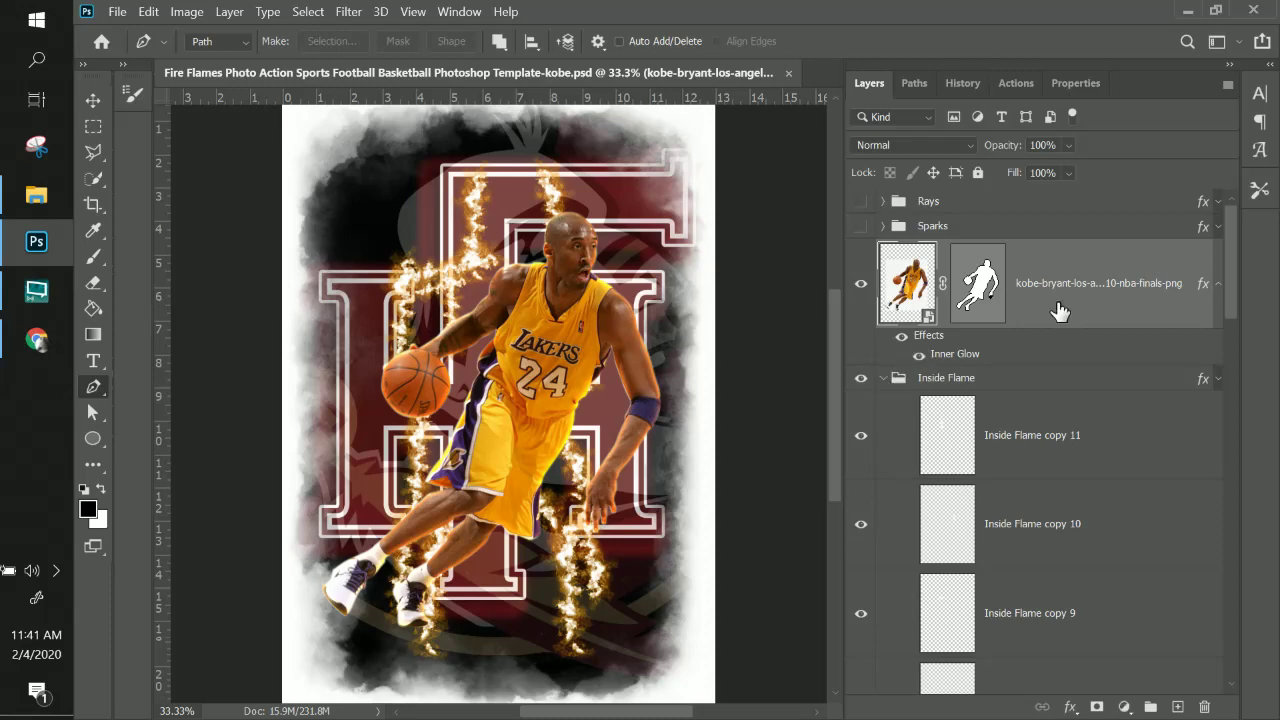
{"action": "key", "text": "ctrl+t"}
{"action": "left_click_drag", "start_coordinate": [582, 345], "coordinate": [595, 247]}
{"action": "left_click_drag", "start_coordinate": [336, 537], "coordinate": [284, 604]}
{"action": "left_click_drag", "start_coordinate": [505, 466], "coordinate": [526, 508]}
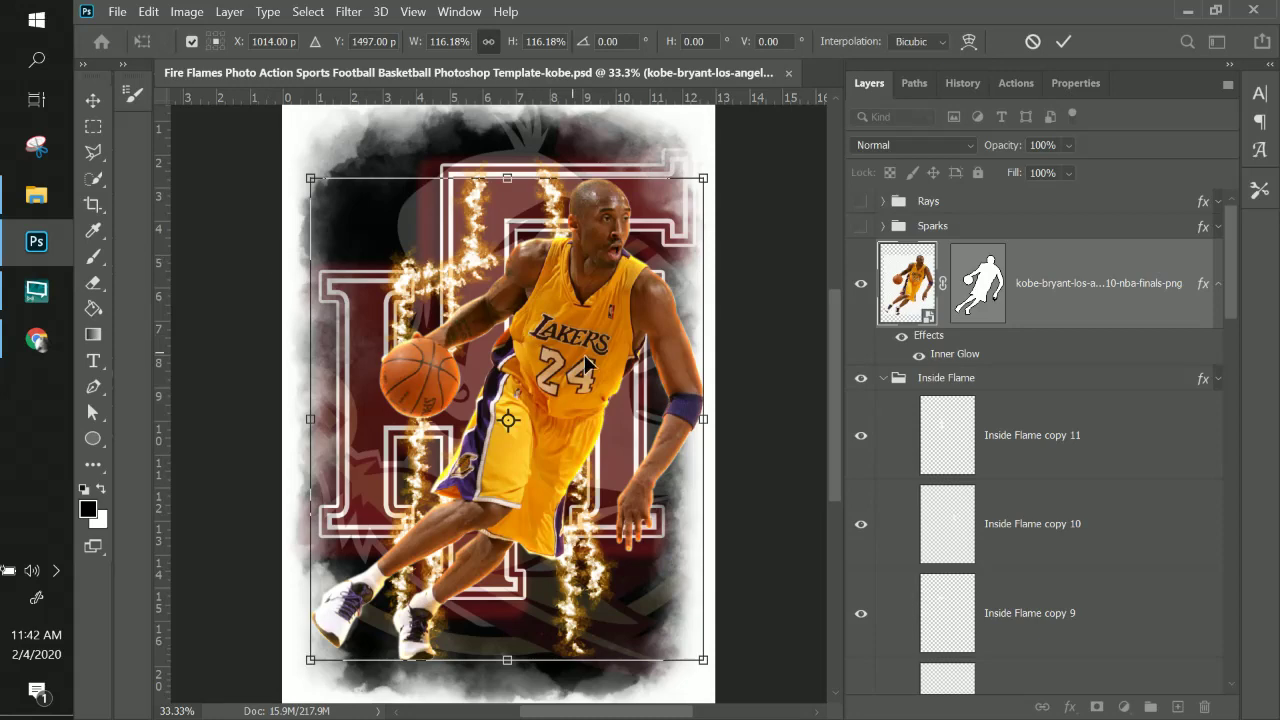
{"action": "left_click_drag", "start_coordinate": [584, 355], "coordinate": [575, 355]}
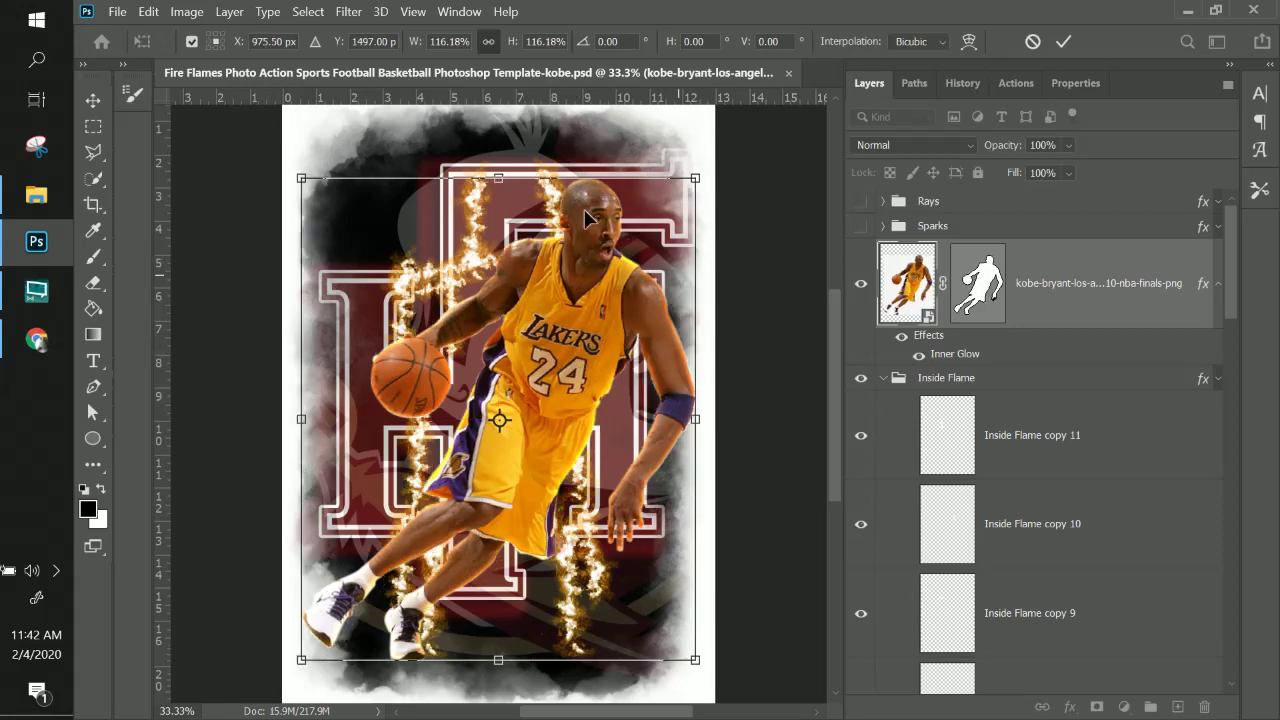
{"action": "key", "text": "p"}
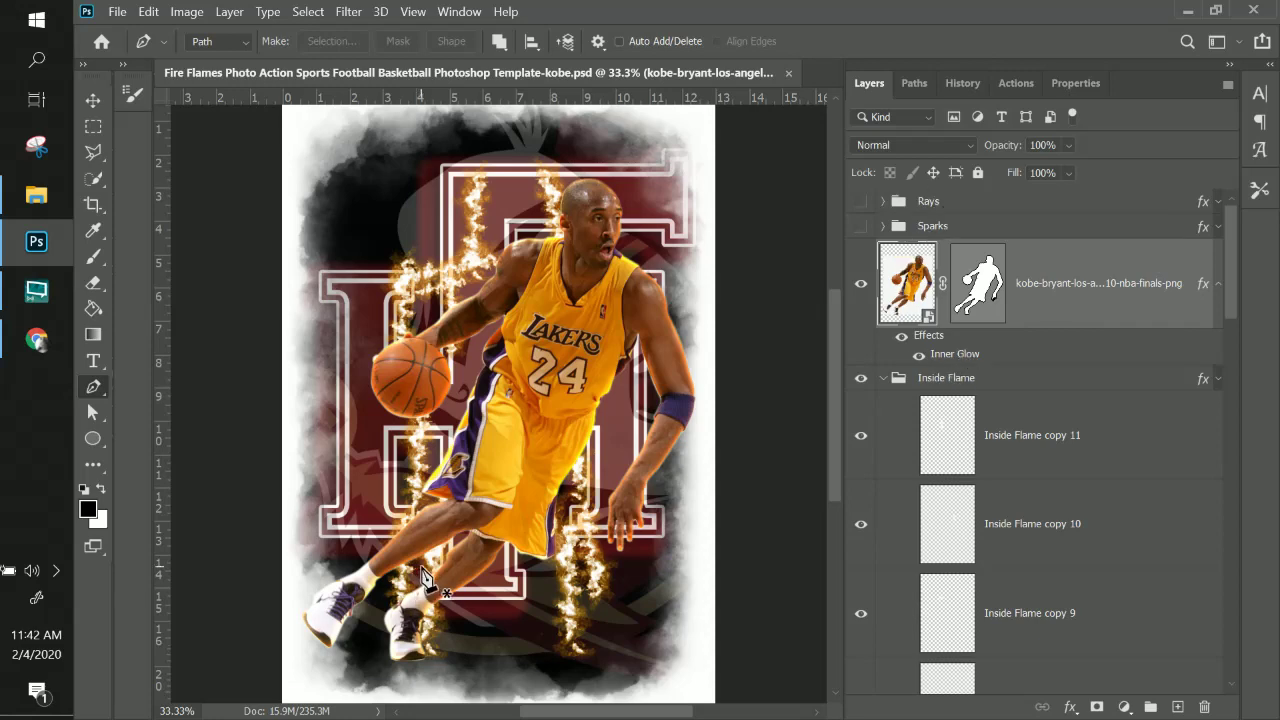
- With the Move tool, place one inside flame beside the player's head and another at the upper right end of the large F
{"action": "right_click", "coordinate": [477, 205]}
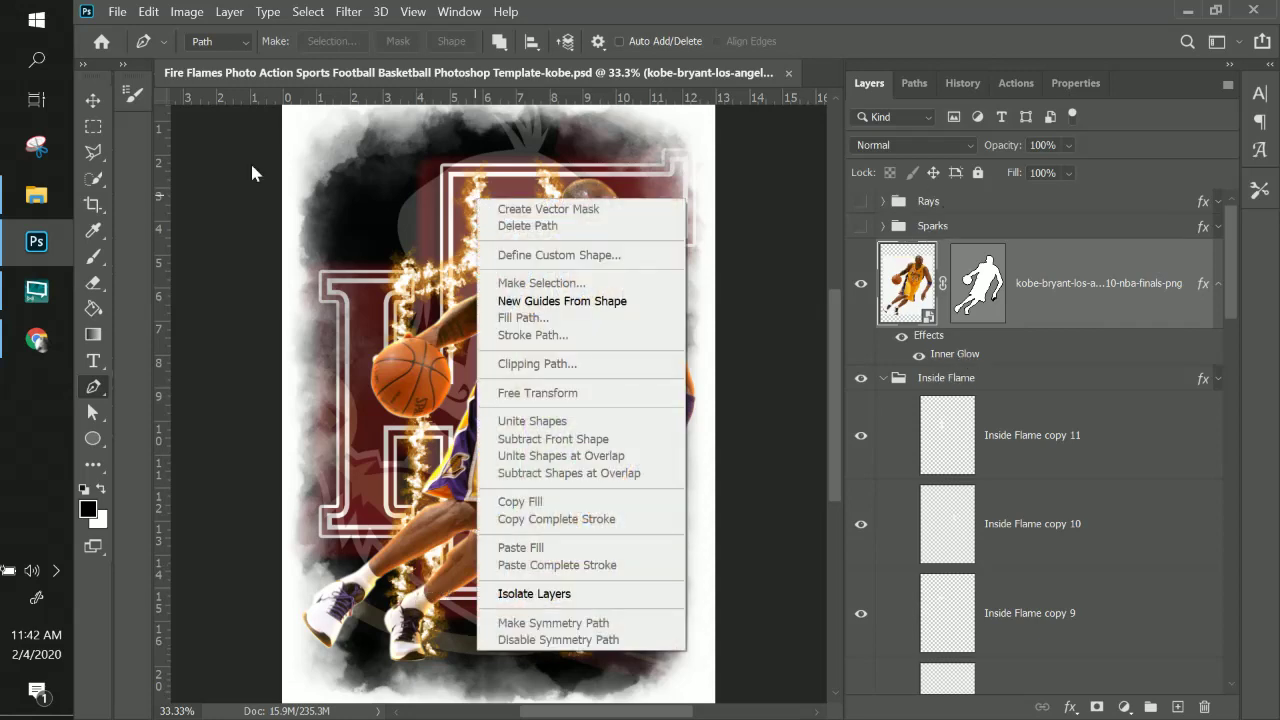
{"action": "left_click", "coordinate": [99, 100]}
{"action": "left_click", "coordinate": [94, 100]}
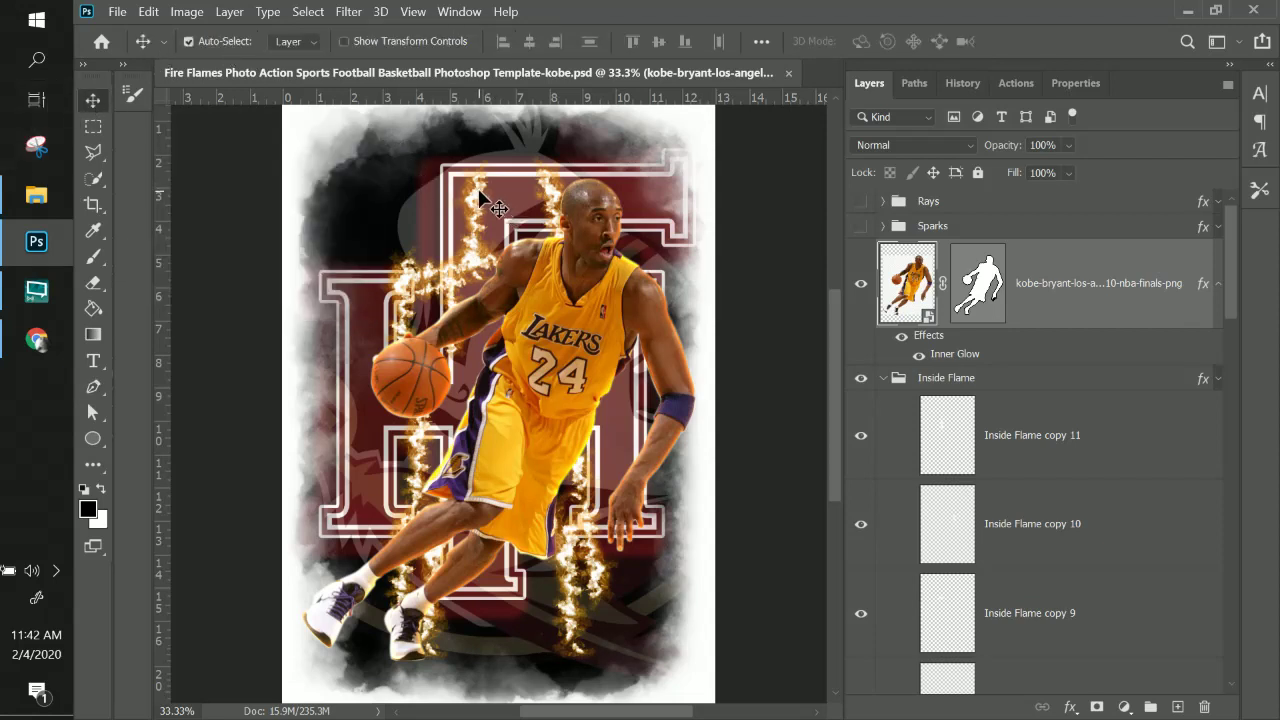
{"action": "left_click_drag", "start_coordinate": [480, 193], "coordinate": [452, 190]}
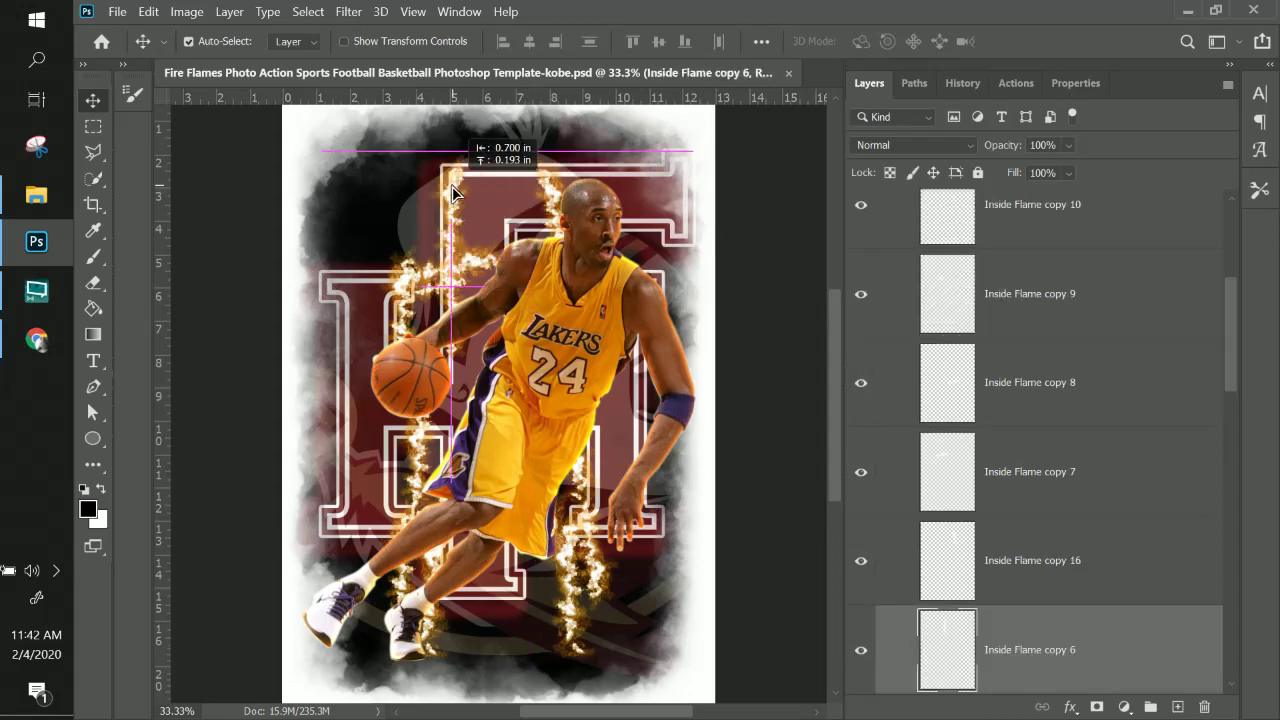
{"action": "left_click_drag", "start_coordinate": [551, 185], "coordinate": [676, 212]}
{"action": "left_click_drag", "start_coordinate": [455, 188], "coordinate": [548, 212]}
- Move the Inside Flame copy 7 flame behind the player's neck, enlarge it and rotate it clockwise to follow the shoulders
{"action": "left_click_drag", "start_coordinate": [478, 262], "coordinate": [569, 227]}
{"action": "key", "text": "ctrl+t"}
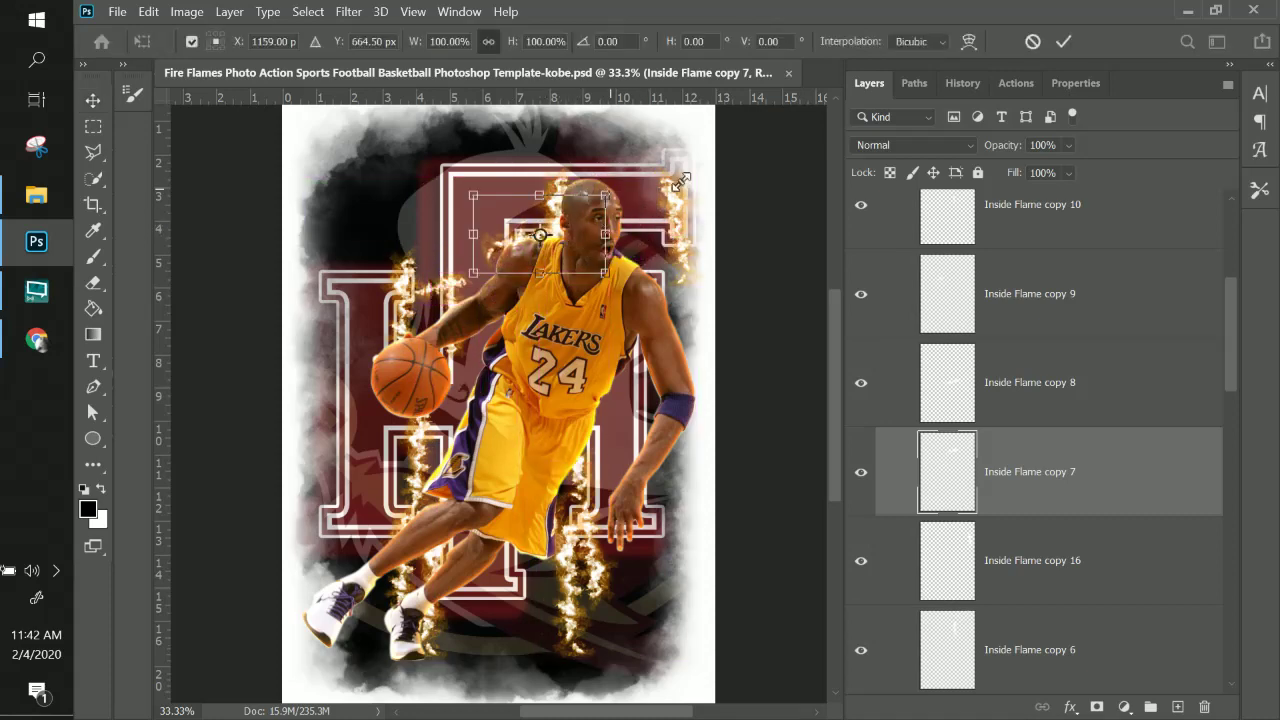
{"action": "left_click_drag", "start_coordinate": [680, 181], "coordinate": [669, 276]}
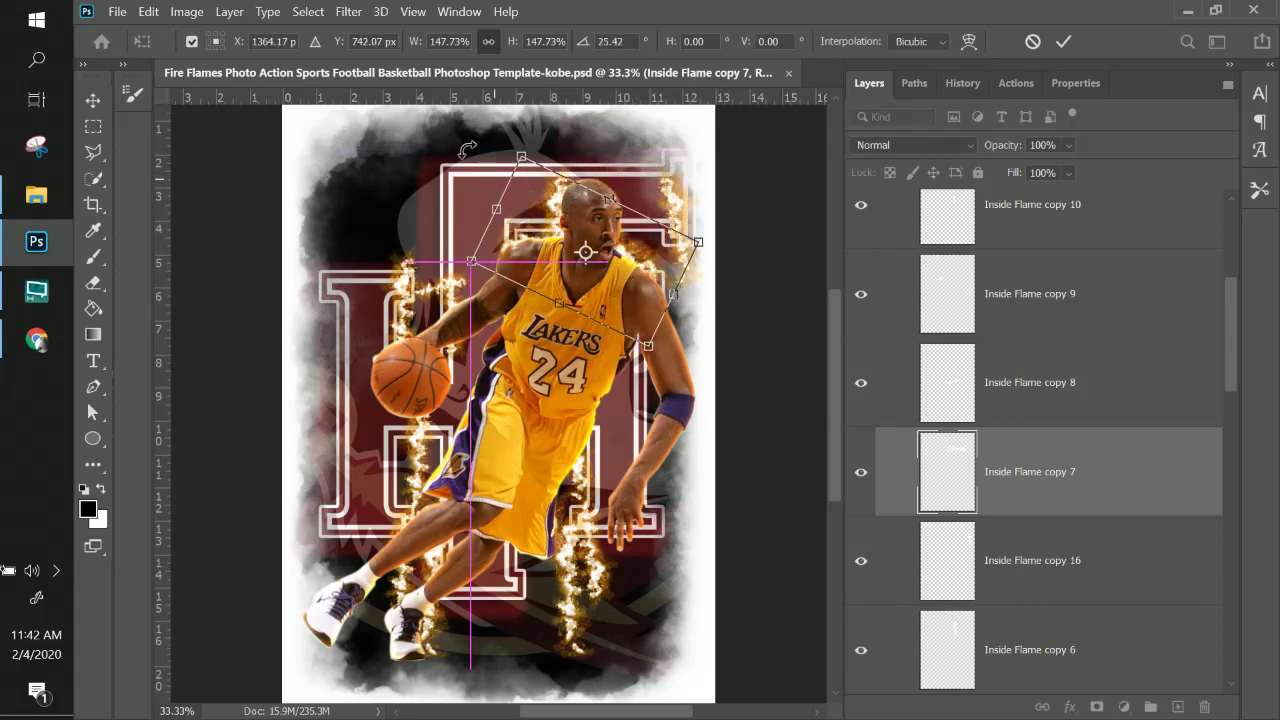
{"action": "left_click_drag", "start_coordinate": [521, 157], "coordinate": [510, 138]}
{"action": "left_click_drag", "start_coordinate": [516, 231], "coordinate": [523, 236]}
{"action": "key", "text": "Return"}
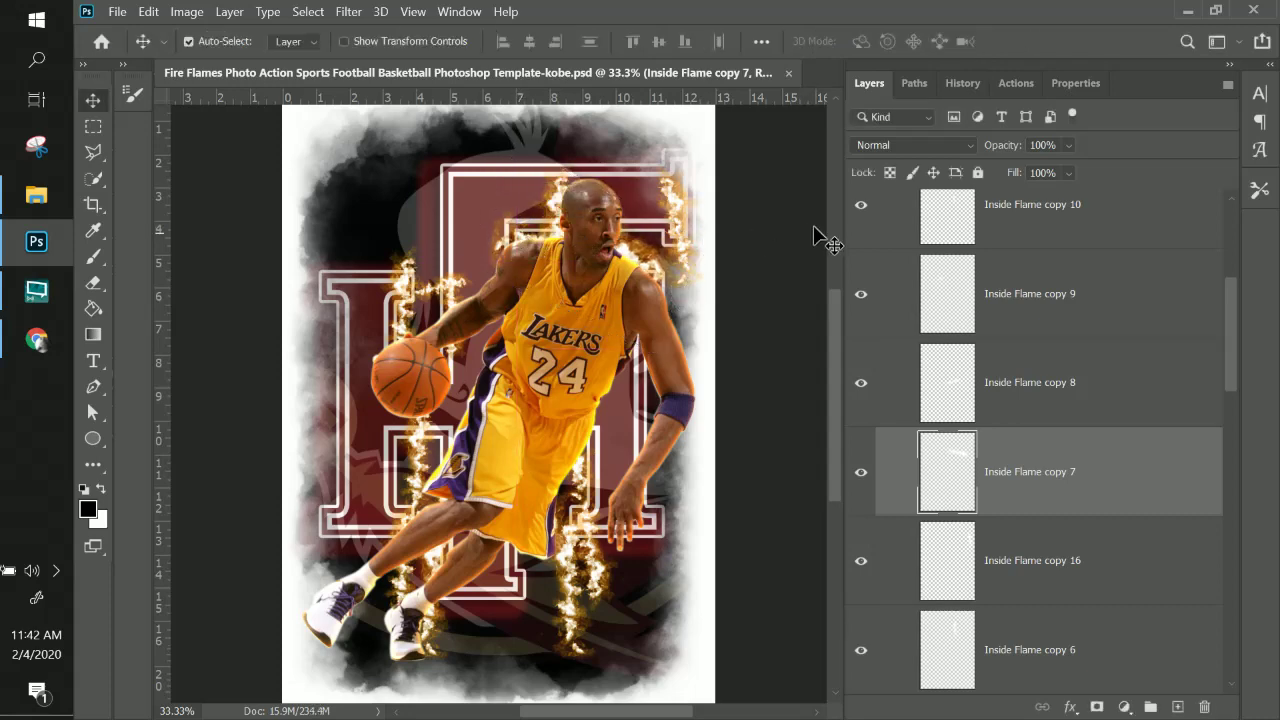
- Move the Inside Flame copy 11 flame between ball and torso, enlarge it to about 134% and rotate it clockwise
{"action": "right_click", "coordinate": [443, 292]}
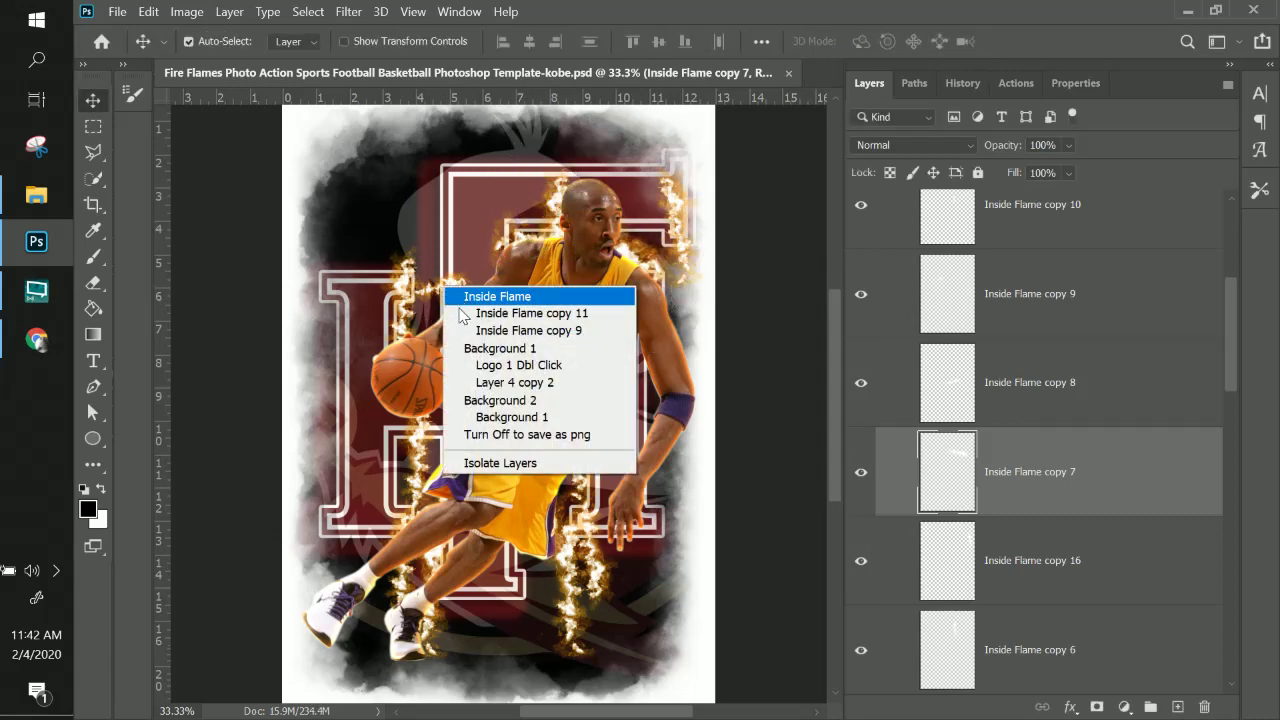
{"action": "left_click", "coordinate": [470, 309]}
{"action": "left_click_drag", "start_coordinate": [446, 260], "coordinate": [490, 331]}
{"action": "key", "text": "ctrl+t"}
{"action": "left_click_drag", "start_coordinate": [572, 290], "coordinate": [594, 356]}
{"action": "left_click_drag", "start_coordinate": [497, 355], "coordinate": [491, 350]}
{"action": "left_click_drag", "start_coordinate": [482, 406], "coordinate": [474, 441]}
{"action": "left_click_drag", "start_coordinate": [508, 349], "coordinate": [505, 341]}
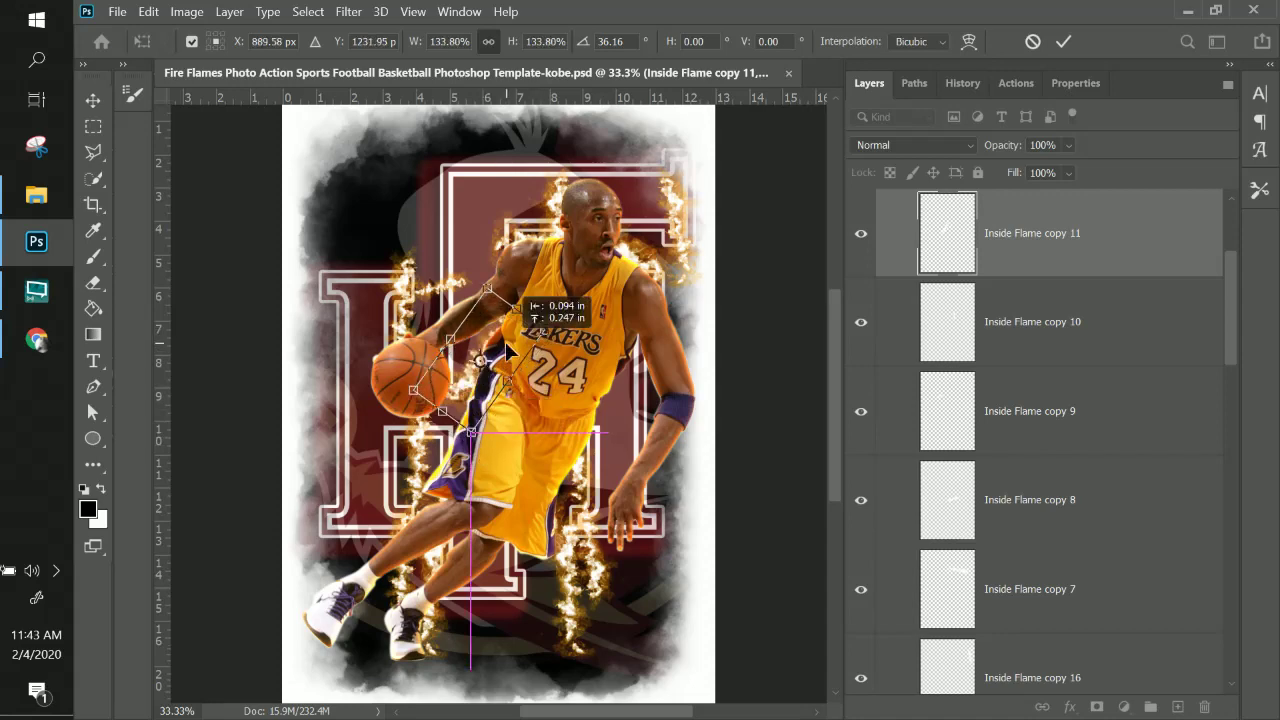
{"action": "mouse_move", "coordinate": [392, 362]}
{"action": "left_mouse_down"}
{"action": "mouse_move", "coordinate": [395, 385]}
{"action": "mouse_move", "coordinate": [398, 370]}
{"action": "left_mouse_up"}
{"action": "key", "text": "Return"}
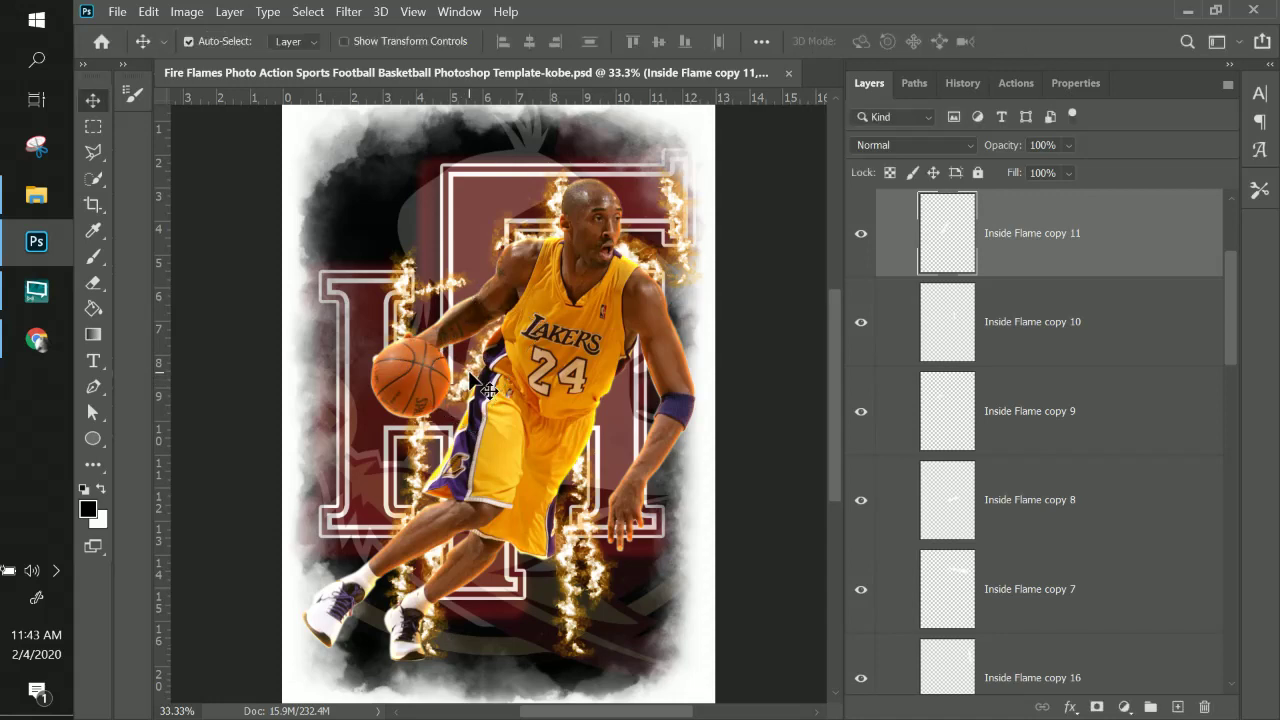
- Reposition and rotate the Inside Flame copy 9 flame so it runs along the upper edge of the dribbling arm
{"action": "right_click", "coordinate": [451, 287]}
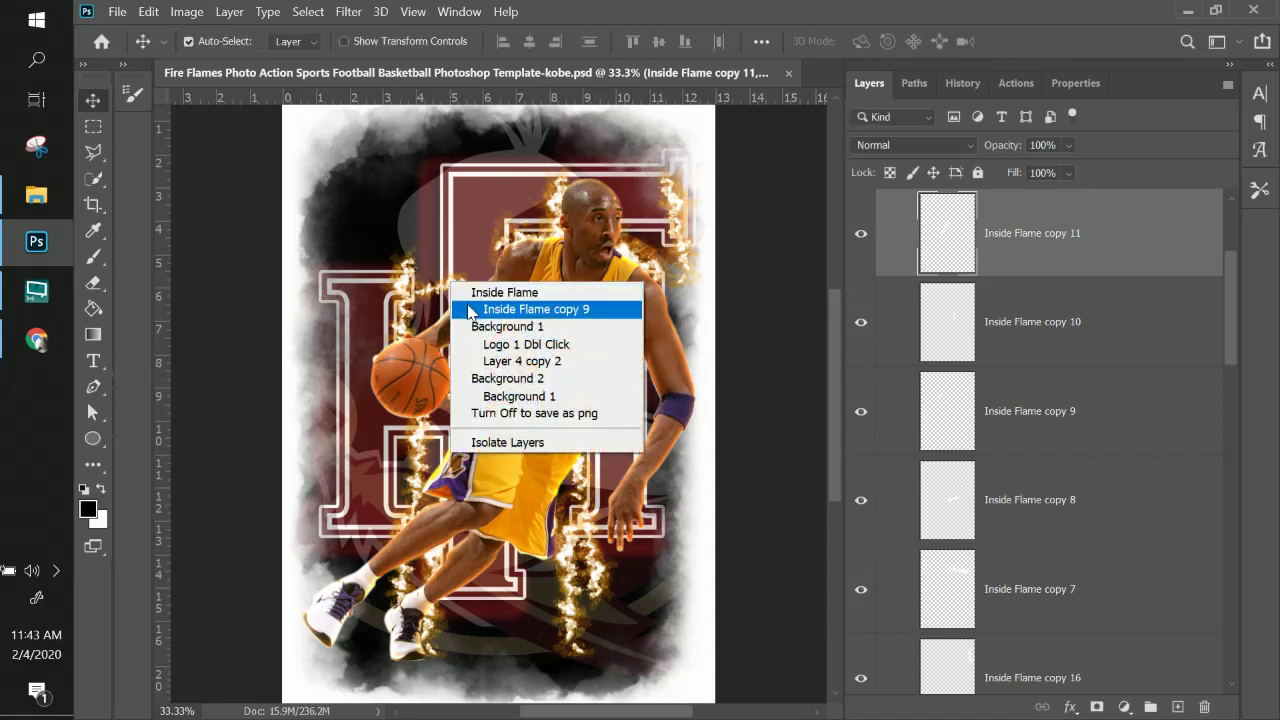
{"action": "left_click", "coordinate": [470, 311]}
{"action": "key", "text": "ctrl+t"}
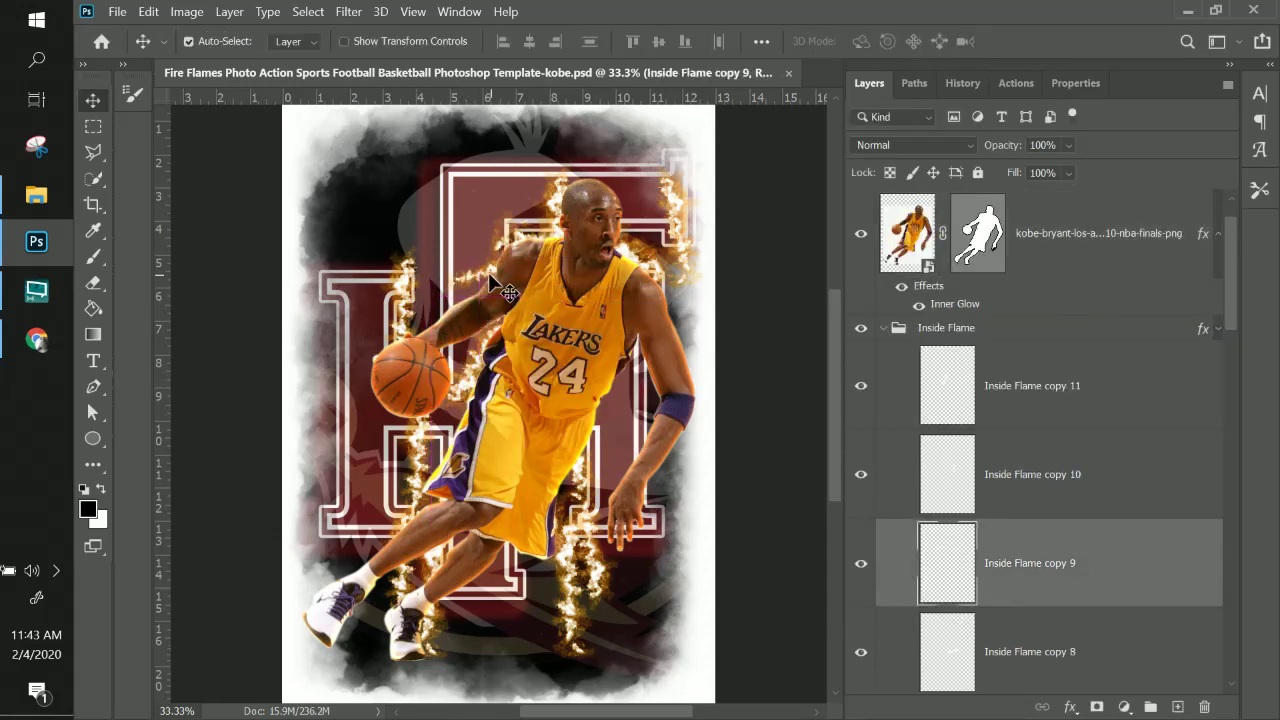
{"action": "left_click_drag", "start_coordinate": [433, 237], "coordinate": [419, 266]}
{"action": "key", "text": "Return"}
{"action": "left_click_drag", "start_coordinate": [486, 265], "coordinate": [482, 266]}
{"action": "key", "text": "ctrl+t"}
{"action": "left_click_drag", "start_coordinate": [392, 245], "coordinate": [360, 210]}
{"action": "left_click_drag", "start_coordinate": [492, 277], "coordinate": [493, 312]}
{"action": "key", "text": "Return"}
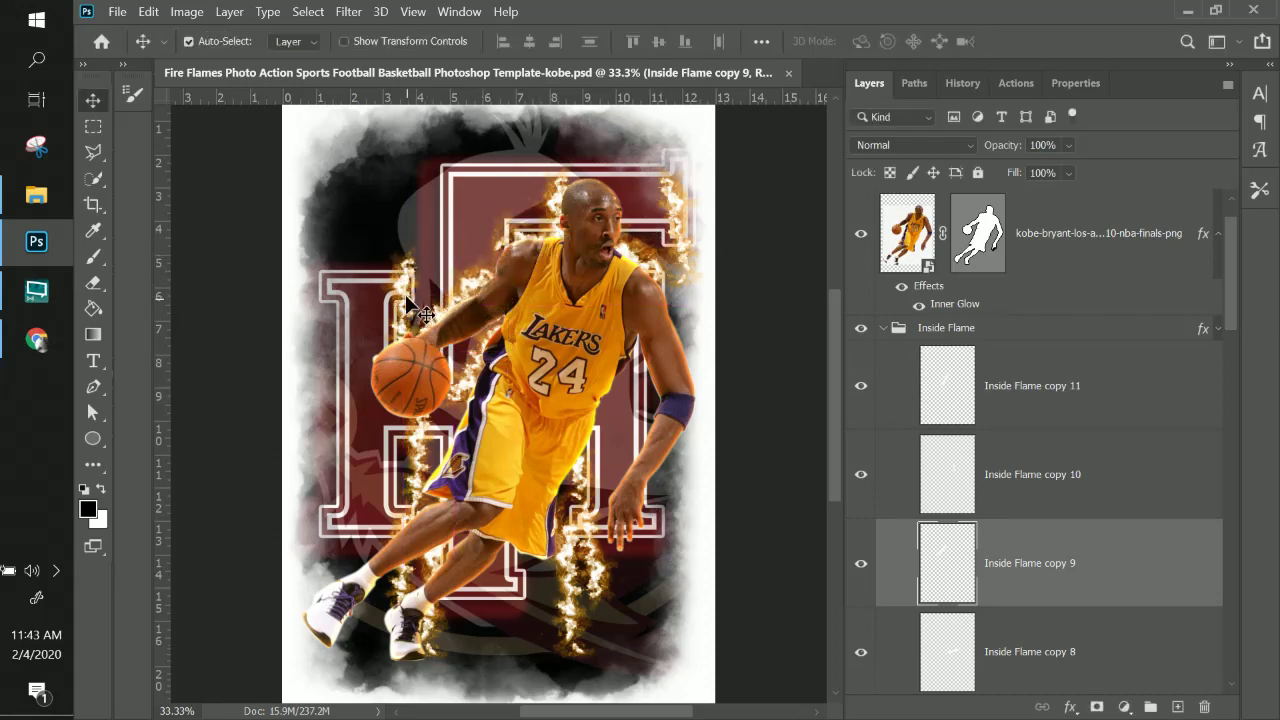
- Move the Inside Flame copy 5 flame between the torso and the free arm, scaled to 116.66% and rotated about 30°
{"action": "left_click_drag", "start_coordinate": [415, 300], "coordinate": [637, 348]}
{"action": "key", "text": "ctrl+t"}
{"action": "left_click_drag", "start_coordinate": [680, 295], "coordinate": [734, 334]}
{"action": "left_click_drag", "start_coordinate": [632, 403], "coordinate": [606, 414]}
{"action": "left_click_drag", "start_coordinate": [683, 353], "coordinate": [723, 327]}
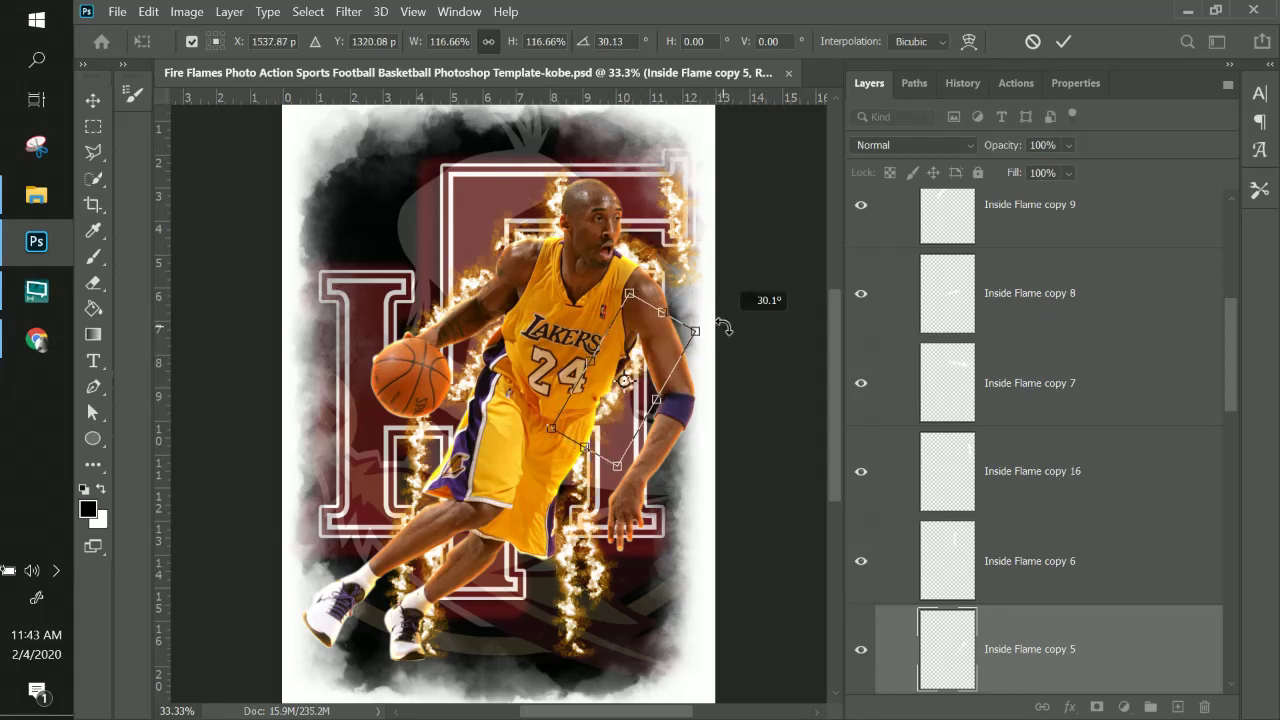
{"action": "key", "text": "Return"}
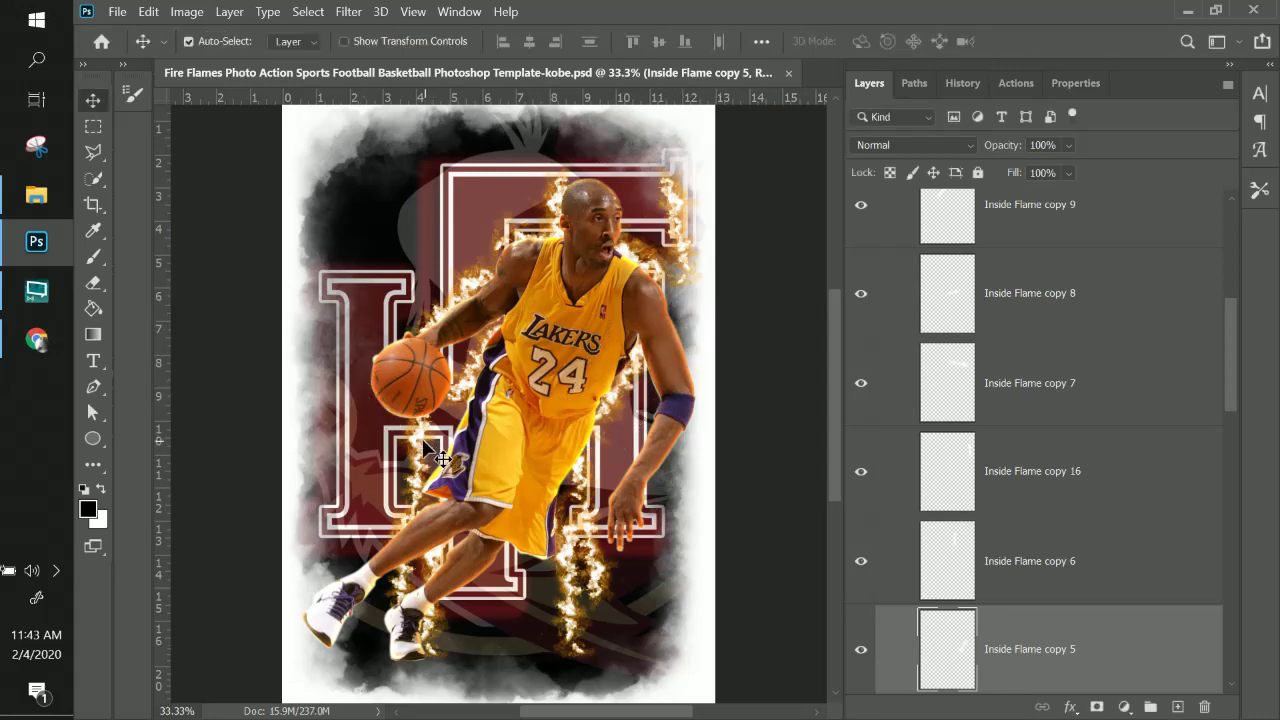
- Move the Inside Flame copy 4 flame from below the ball to the inside of the free arm and rotate it to fit
{"action": "right_click", "coordinate": [423, 441]}
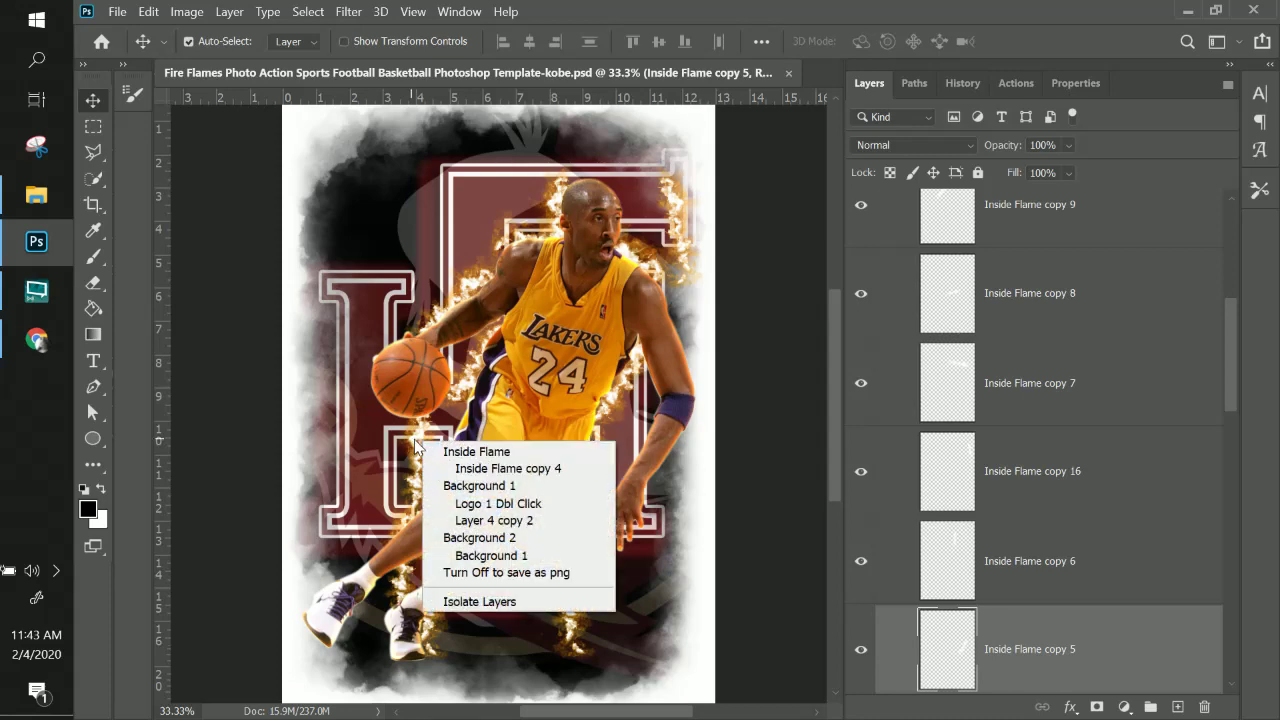
{"action": "left_click", "coordinate": [505, 468]}
{"action": "left_click_drag", "start_coordinate": [430, 460], "coordinate": [646, 378]}
{"action": "key", "text": "ctrl+t"}
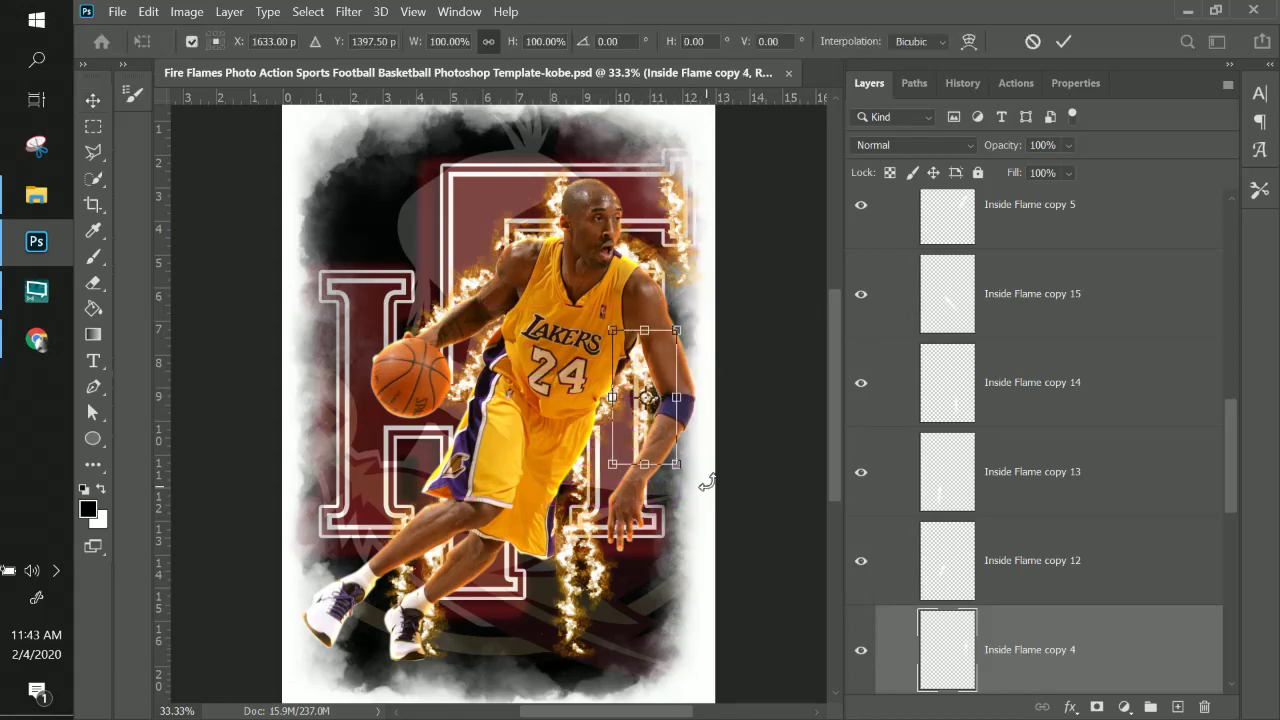
{"action": "left_click_drag", "start_coordinate": [707, 483], "coordinate": [732, 456]}
{"action": "mouse_move", "coordinate": [654, 411]}
{"action": "left_mouse_down"}
{"action": "mouse_move", "coordinate": [668, 418]}
{"action": "mouse_move", "coordinate": [662, 407]}
{"action": "left_mouse_up"}
{"action": "key", "text": "Return"}
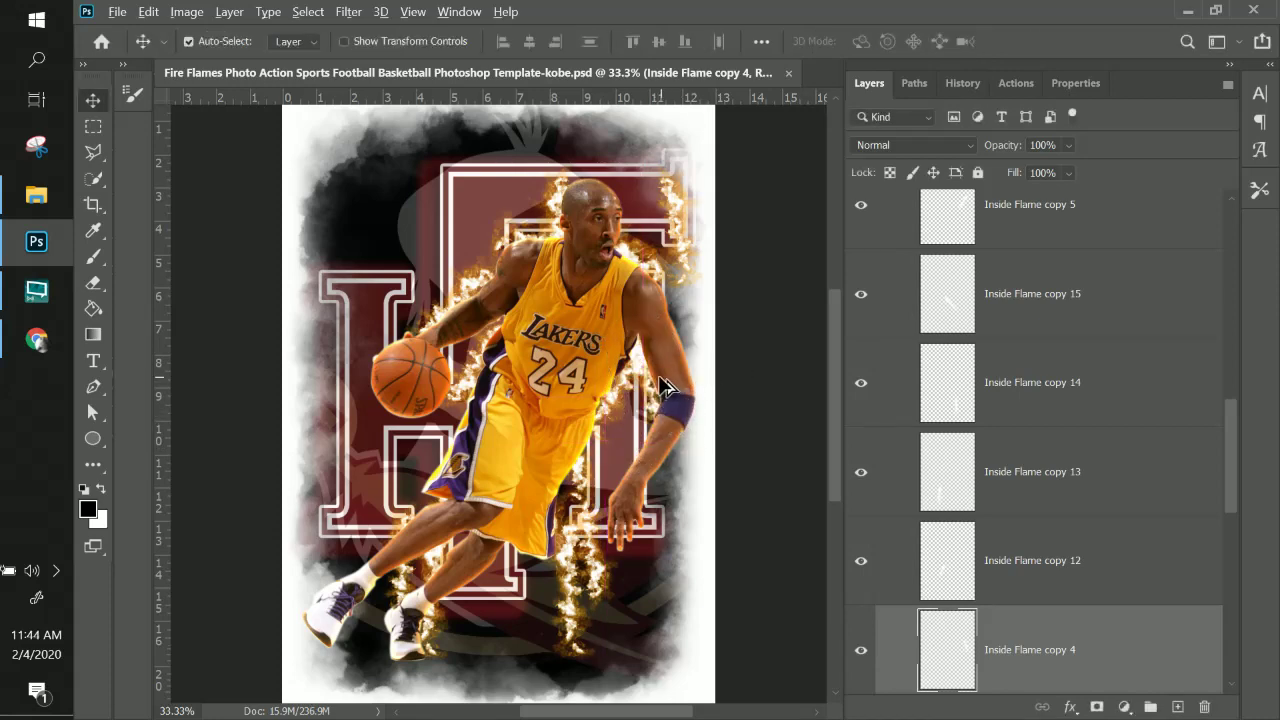
- Duplicate the Inside Flame copy 4 flame to the outer side of the free upper arm, and select the Inside Flame copy 9 layer
{"action": "left_click_drag", "start_coordinate": [656, 425], "coordinate": [688, 324]}
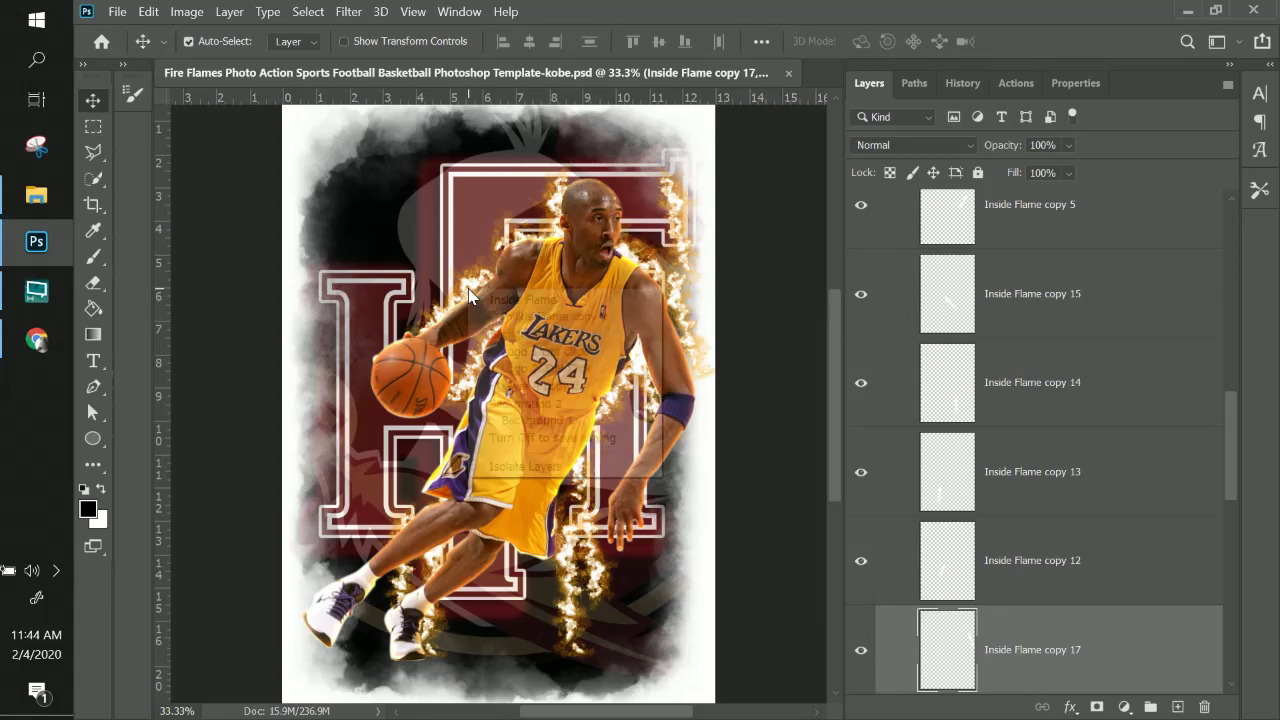
{"action": "right_click", "coordinate": [472, 293]}
{"action": "left_click", "coordinate": [490, 316]}
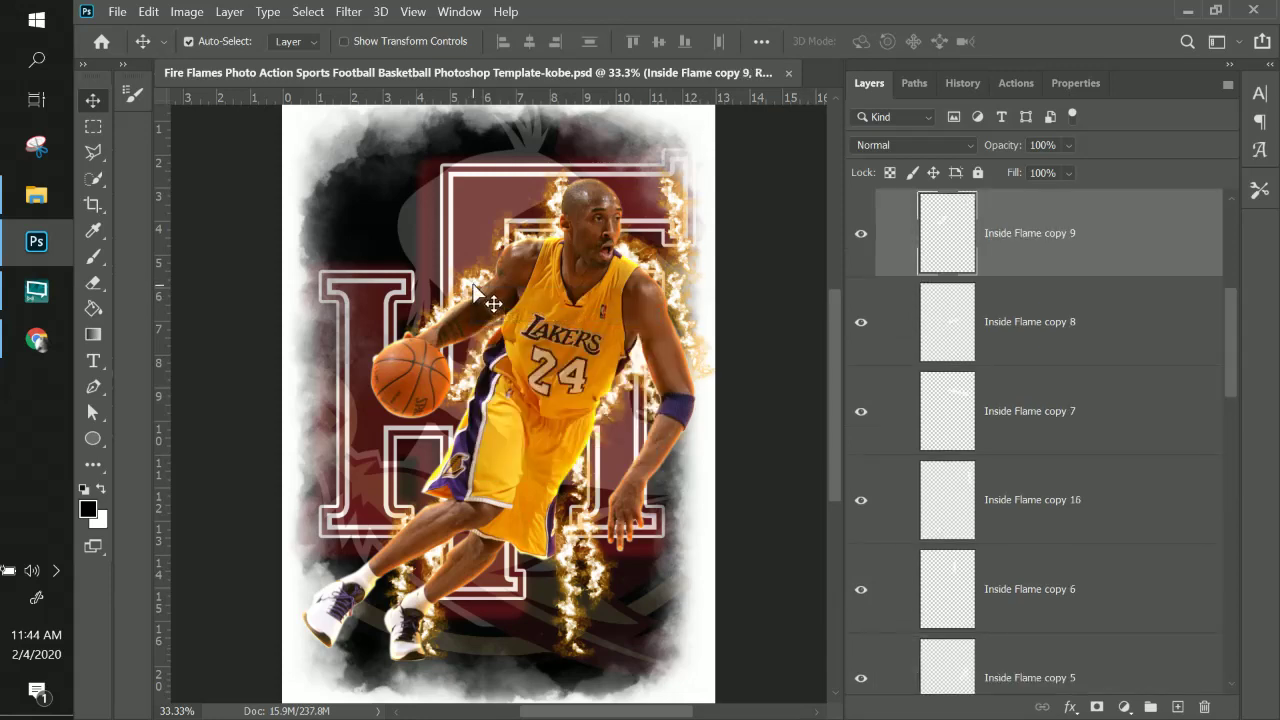
- Duplicate an Inside Flame layer and place the copy along the underside of the dribbling arm
{"action": "left_click_drag", "start_coordinate": [477, 293], "coordinate": [494, 322]}
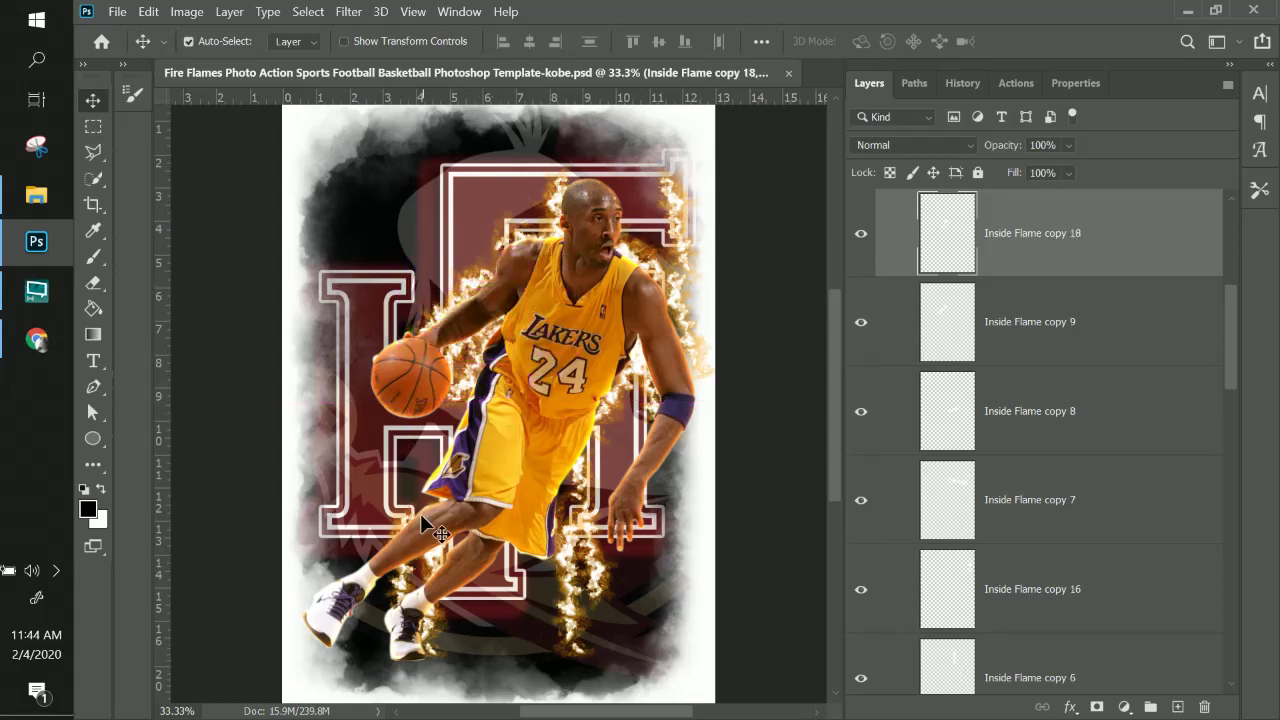
{"action": "right_click", "coordinate": [491, 401]}
{"action": "key", "text": "Escape"}
- Duplicate a flame beside the front edge of the shorts, stretch it to about 139% width and 172% height, and fit it there
{"action": "left_click_drag", "start_coordinate": [468, 380], "coordinate": [363, 569]}
{"action": "key", "text": "ctrl+j"}
{"action": "key", "text": "ctrl+r"}
{"action": "key", "text": "ctrl+t"}
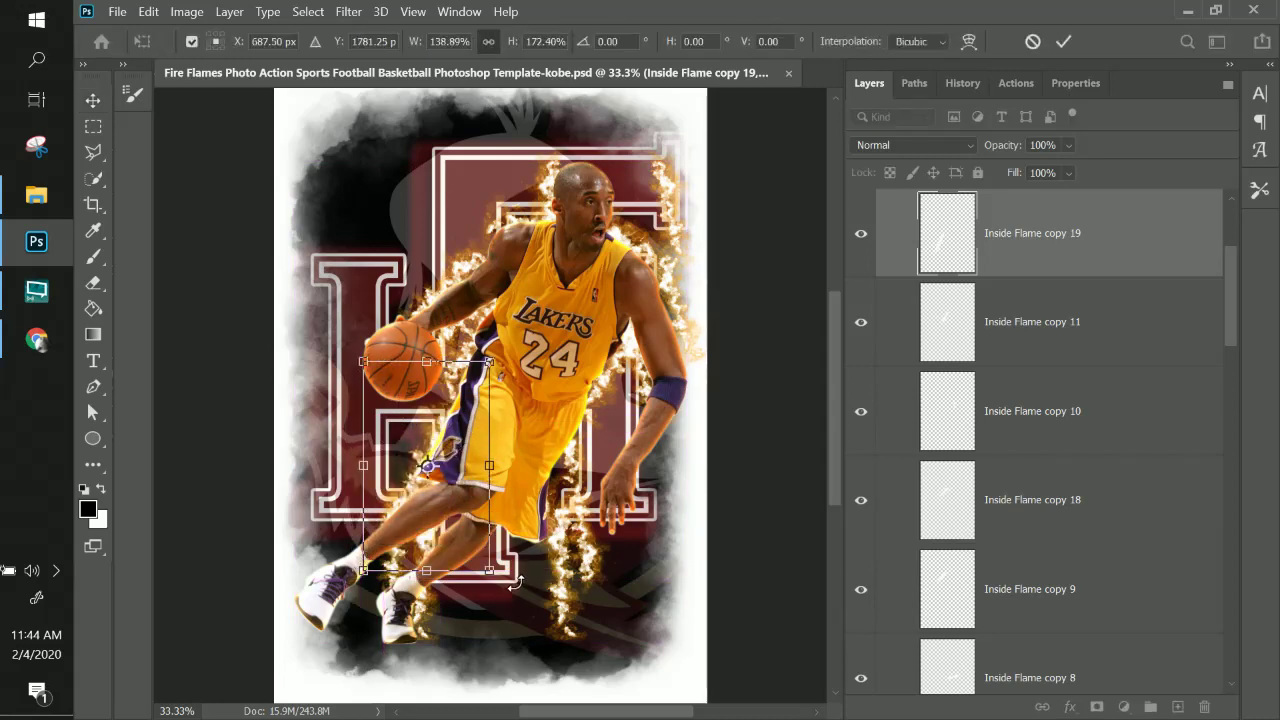
{"action": "left_click_drag", "start_coordinate": [515, 583], "coordinate": [524, 575]}
{"action": "left_click_drag", "start_coordinate": [455, 419], "coordinate": [463, 401]}
{"action": "key", "text": "Return"}
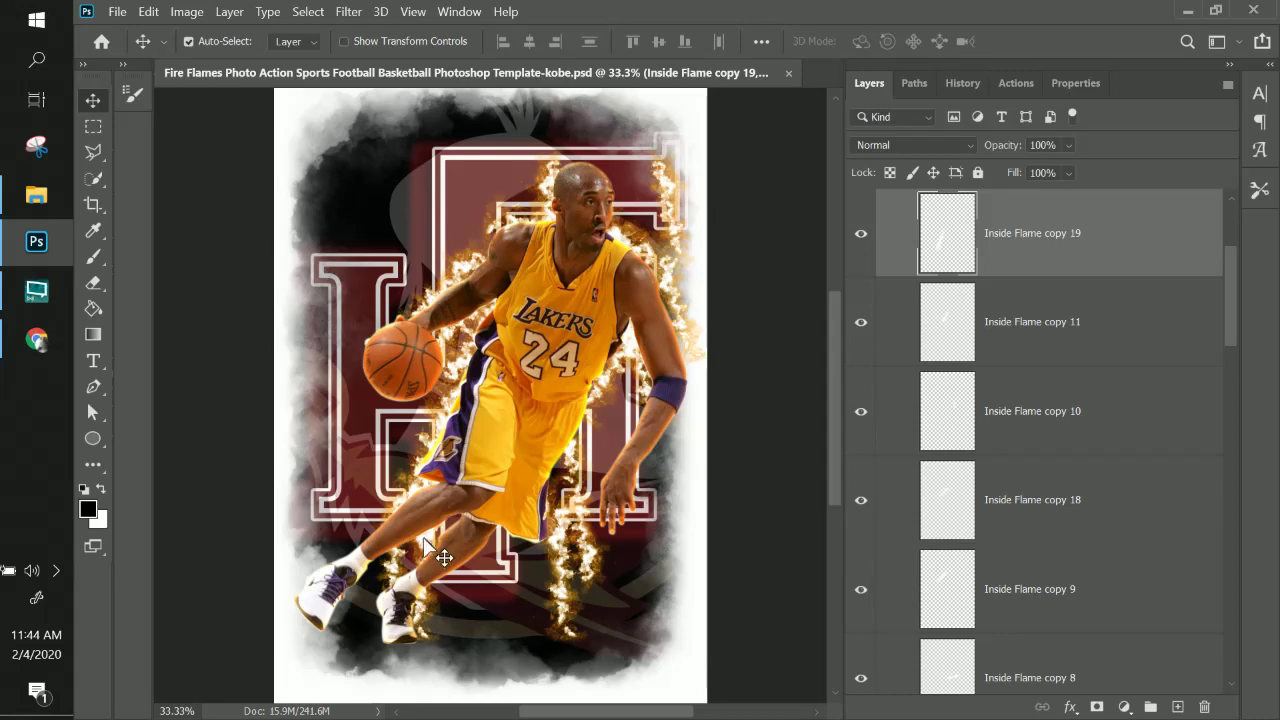
- Move Inside Flame copy 3 to the upper edge of the left-hand leg and rotate it to follow the shin
{"action": "left_click_drag", "start_coordinate": [423, 537], "coordinate": [388, 515]}
{"action": "key", "text": "ctrl+t"}
{"action": "key", "text": "Return"}
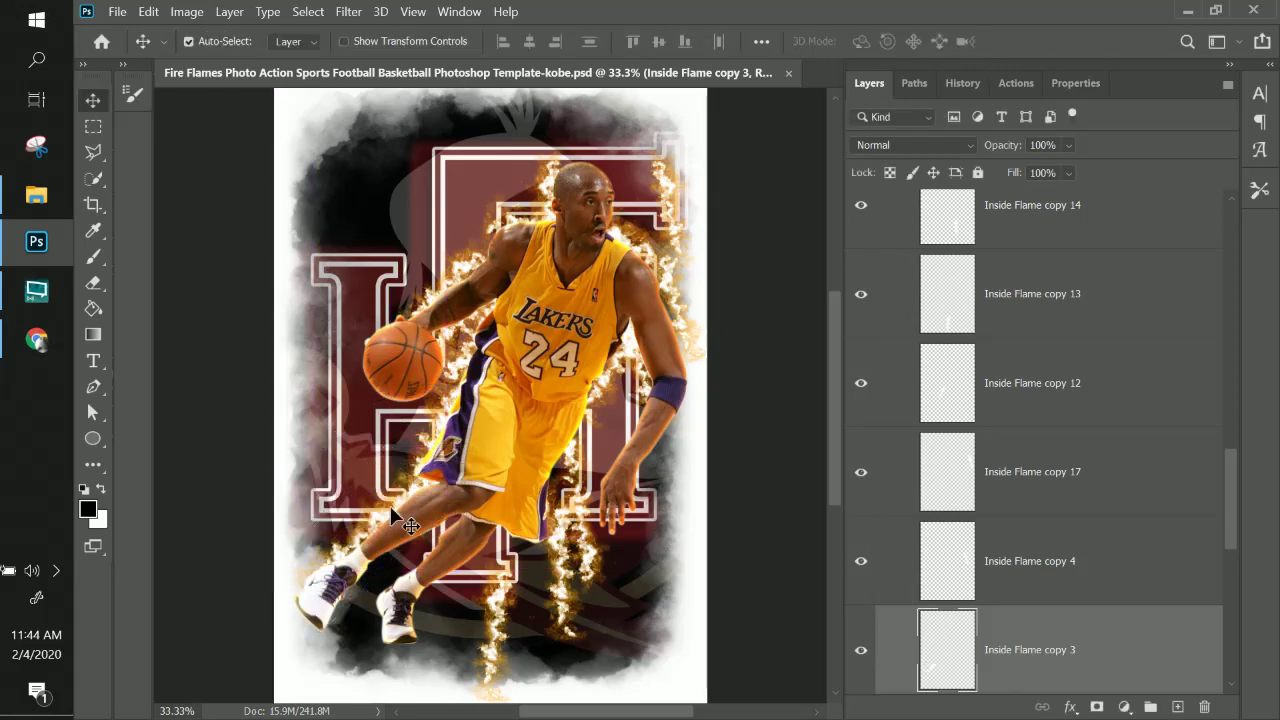
- Move Inside Flame copy 13 between the two legs and rotate it to follow the underside of the left-hand leg
{"action": "right_click", "coordinate": [497, 610]}
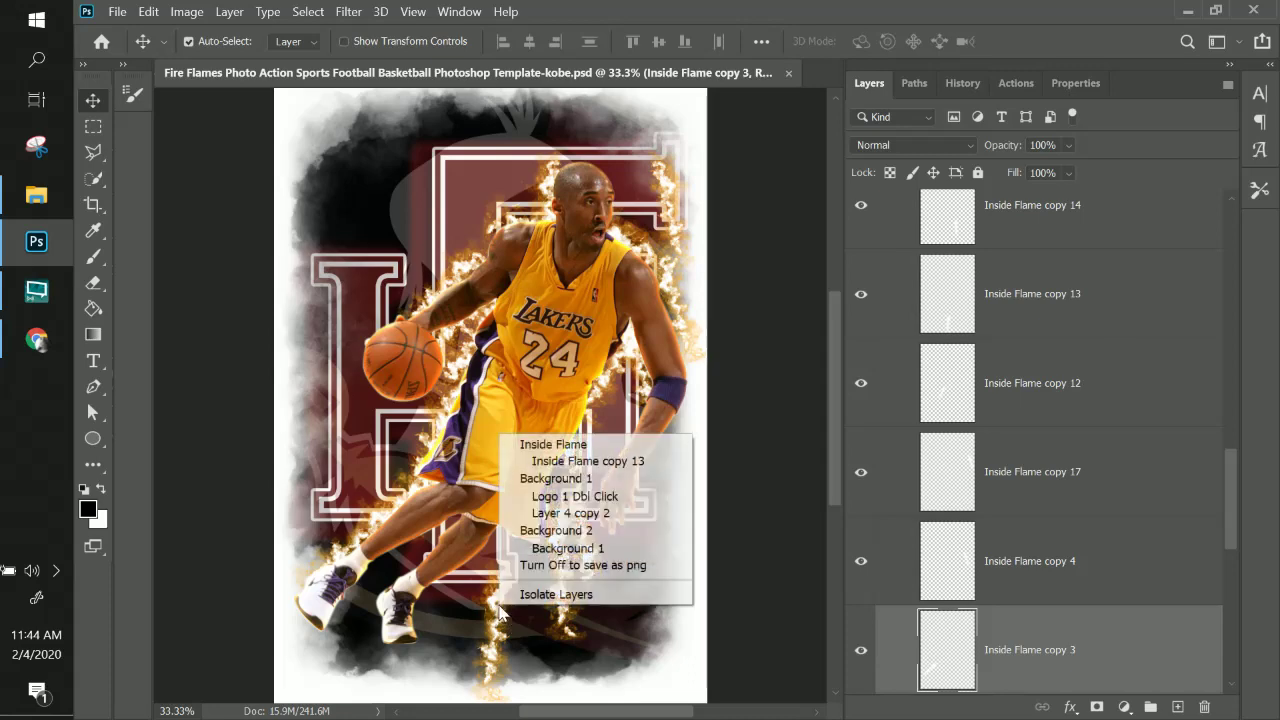
{"action": "left_click", "coordinate": [565, 460]}
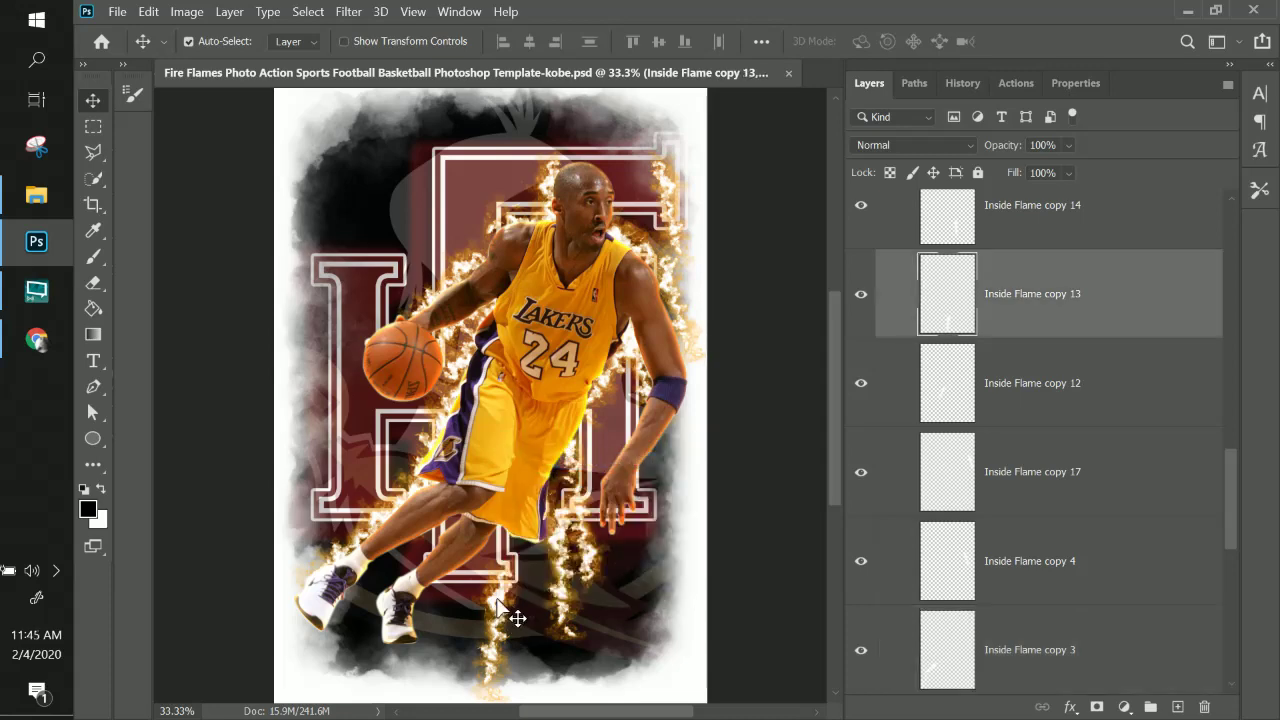
{"action": "left_click_drag", "start_coordinate": [517, 618], "coordinate": [443, 527]}
{"action": "key", "text": "ctrl+t"}
{"action": "key", "text": "Return"}
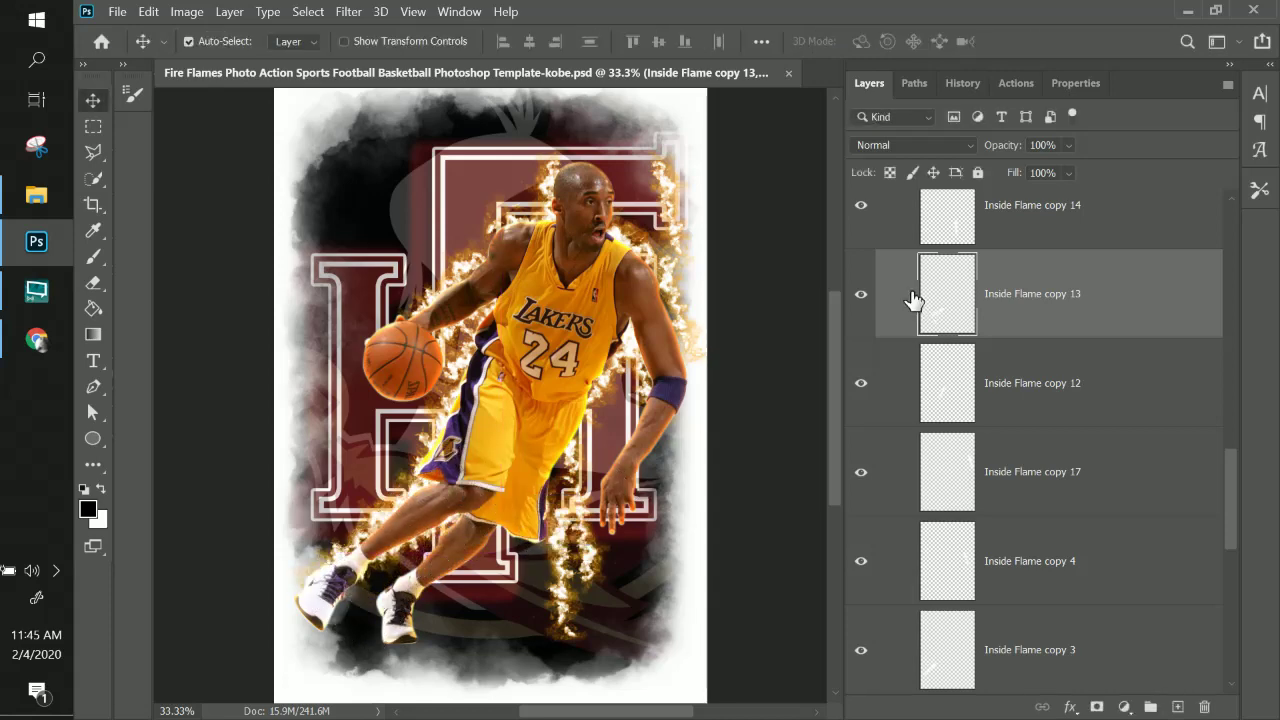
- Move Inside Flame copy 14 between the lower legs, rotate it about 51°, and fit it along the right-hand shin
{"action": "right_click", "coordinate": [557, 547]}
{"action": "left_click", "coordinate": [600, 566]}
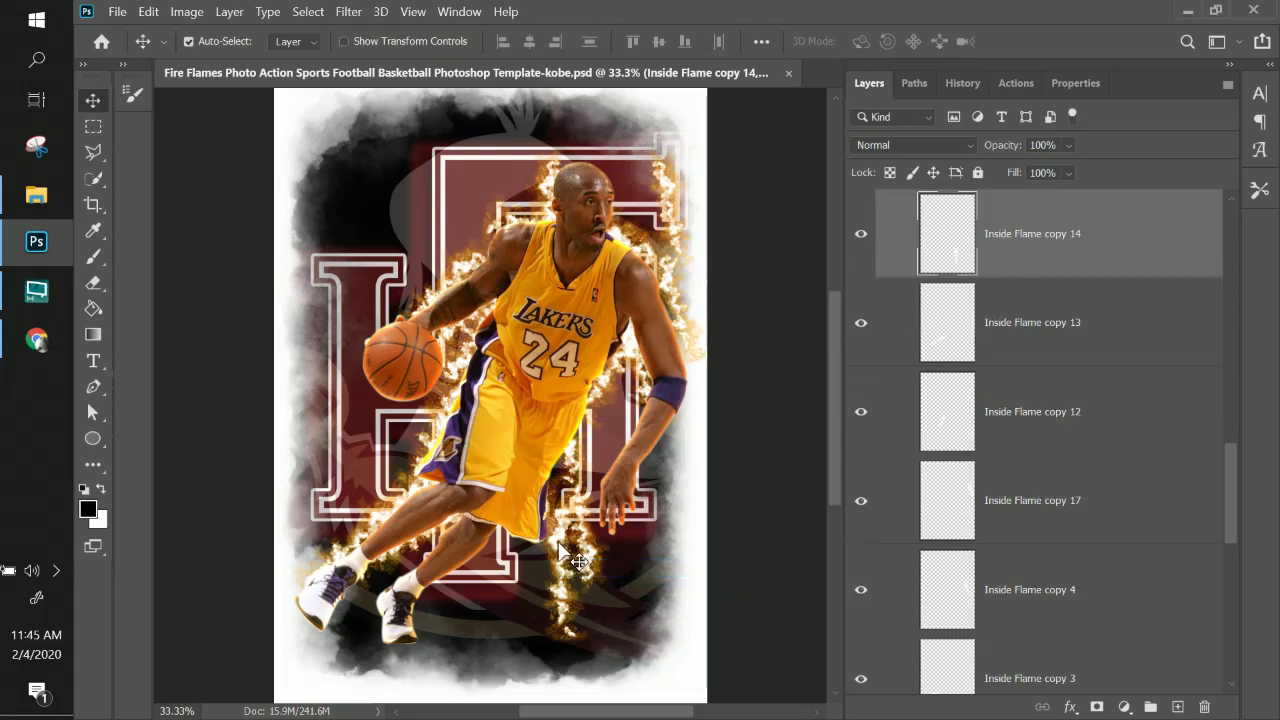
{"action": "left_click_drag", "start_coordinate": [550, 565], "coordinate": [399, 563]}
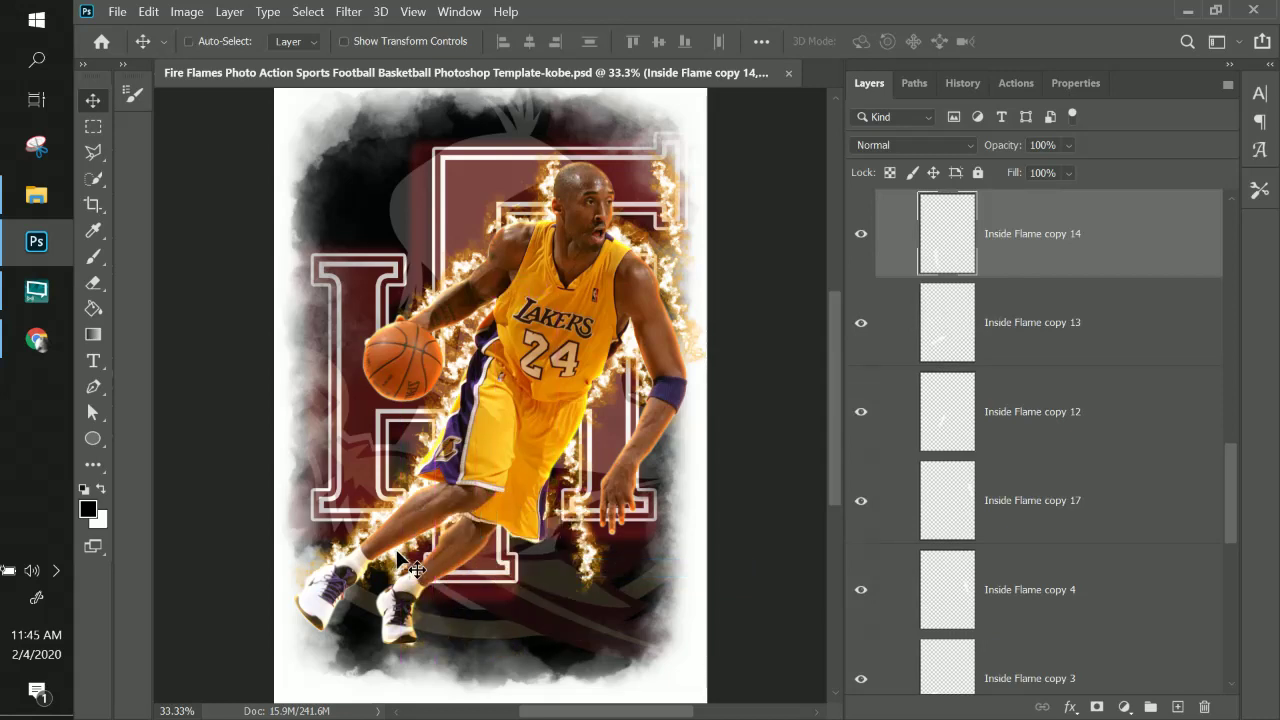
{"action": "key", "text": "ctrl+t"}
{"action": "left_click_drag", "start_coordinate": [500, 484], "coordinate": [553, 572]}
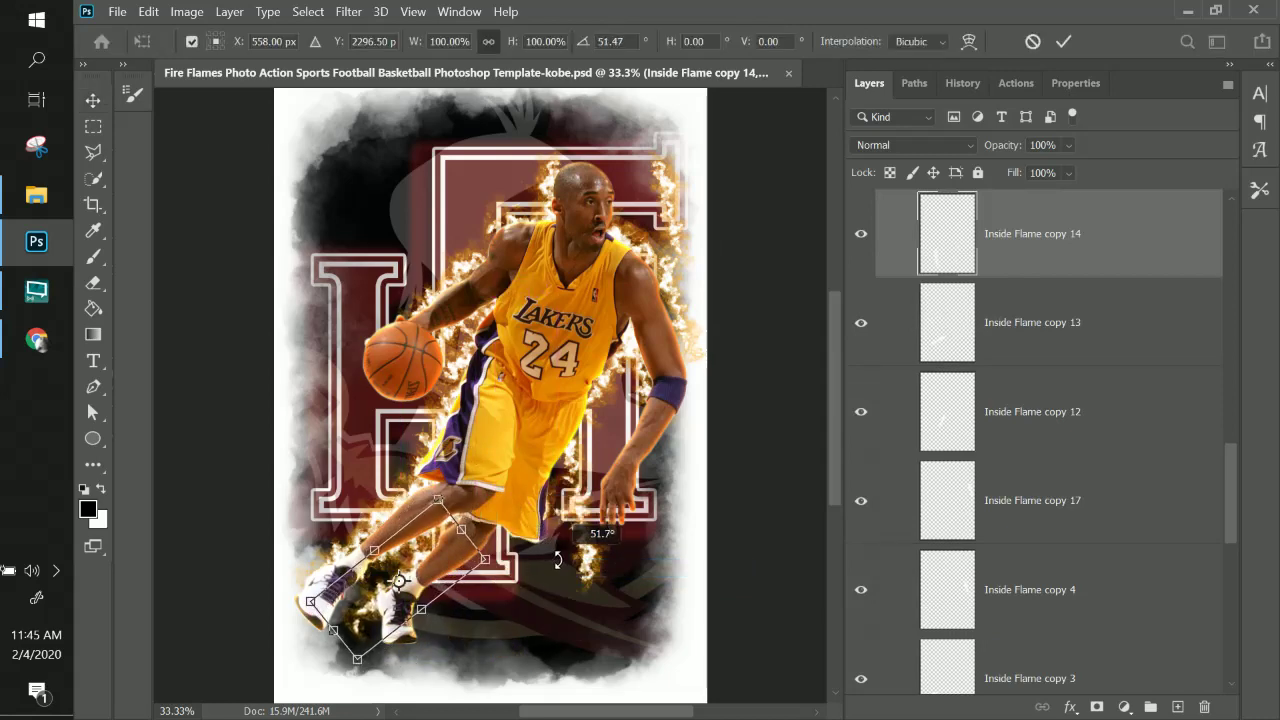
{"action": "left_click_drag", "start_coordinate": [440, 568], "coordinate": [470, 541]}
{"action": "key", "text": "Return"}
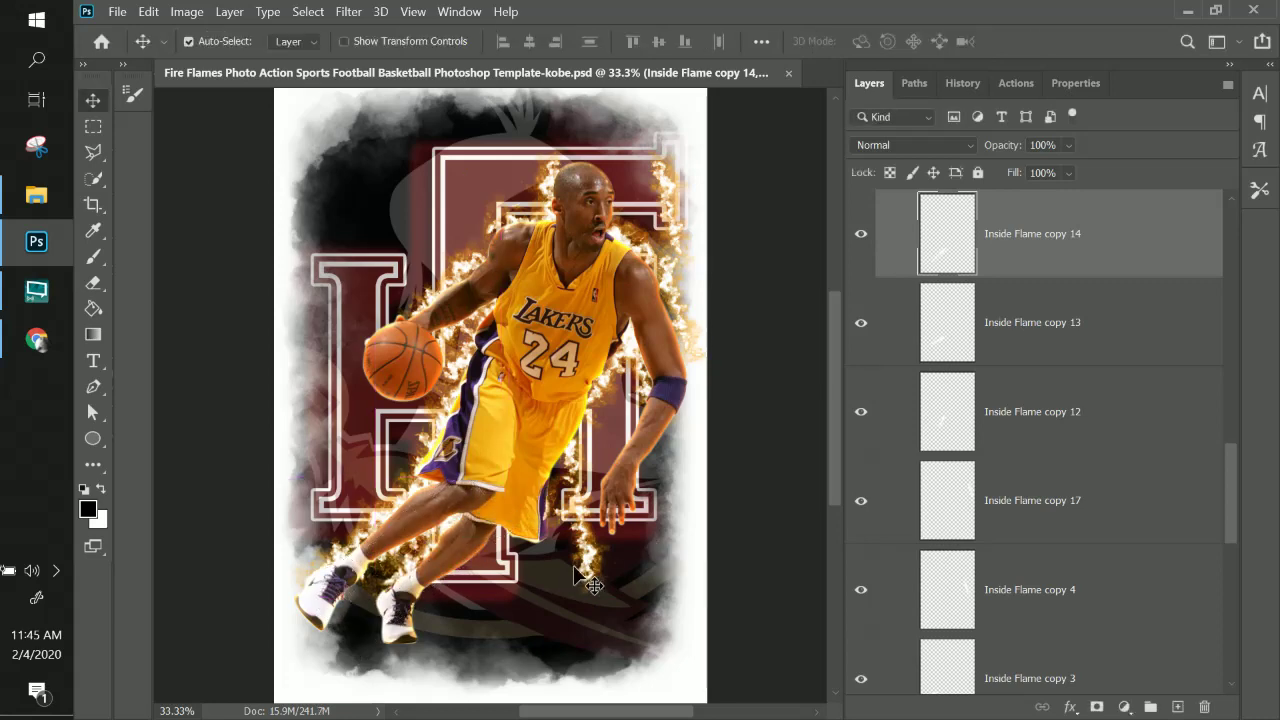
- Move Inside Flame copy 2 beneath the right-hand leg, rotating and resizing it to follow the calf
{"action": "right_click", "coordinate": [588, 562]}
{"action": "left_click", "coordinate": [650, 409]}
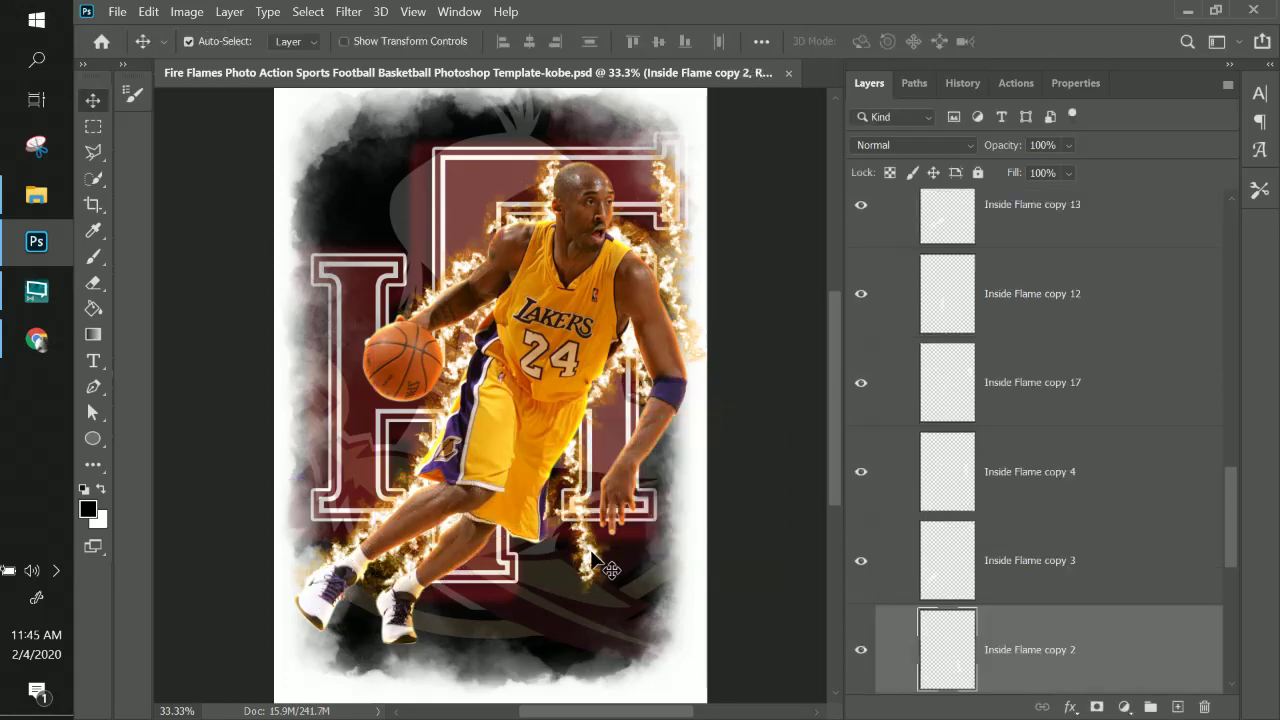
{"action": "left_click_drag", "start_coordinate": [595, 562], "coordinate": [474, 600]}
{"action": "key", "text": "ctrl+t"}
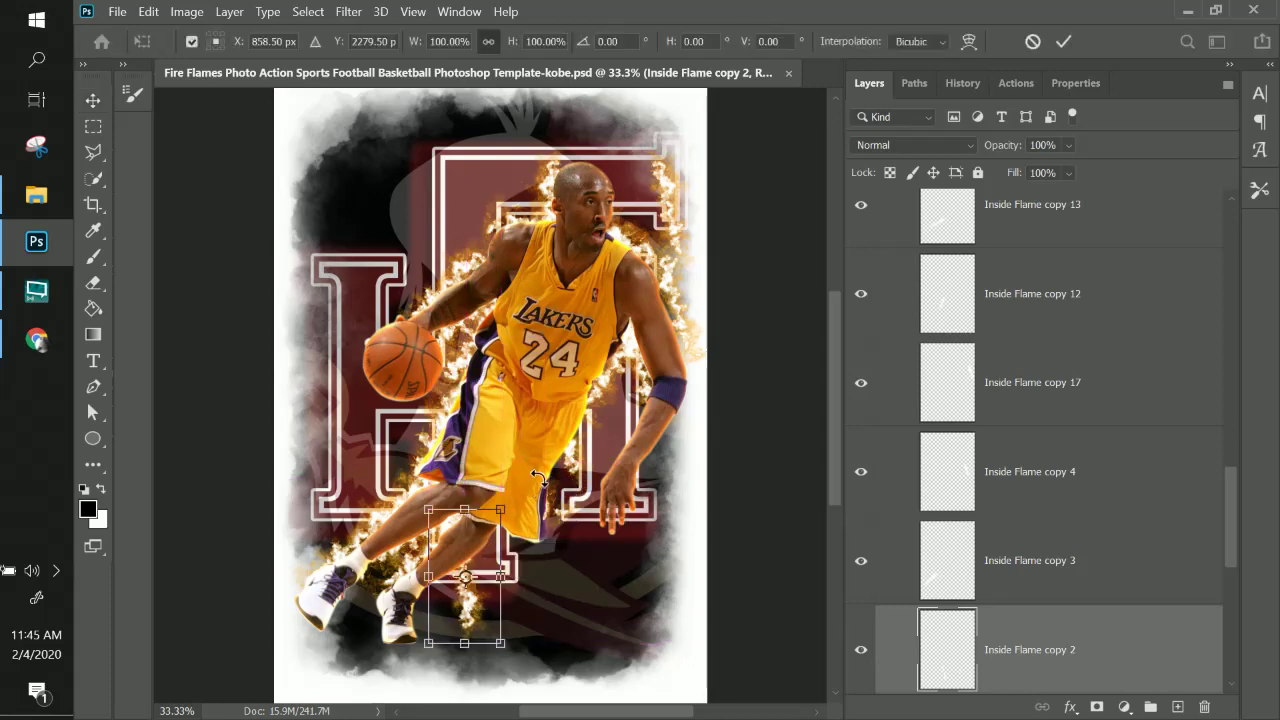
{"action": "left_click_drag", "start_coordinate": [561, 497], "coordinate": [582, 605]}
{"action": "left_click_drag", "start_coordinate": [495, 592], "coordinate": [483, 543]}
{"action": "left_click_drag", "start_coordinate": [504, 499], "coordinate": [532, 466]}
{"action": "key", "text": "Return"}
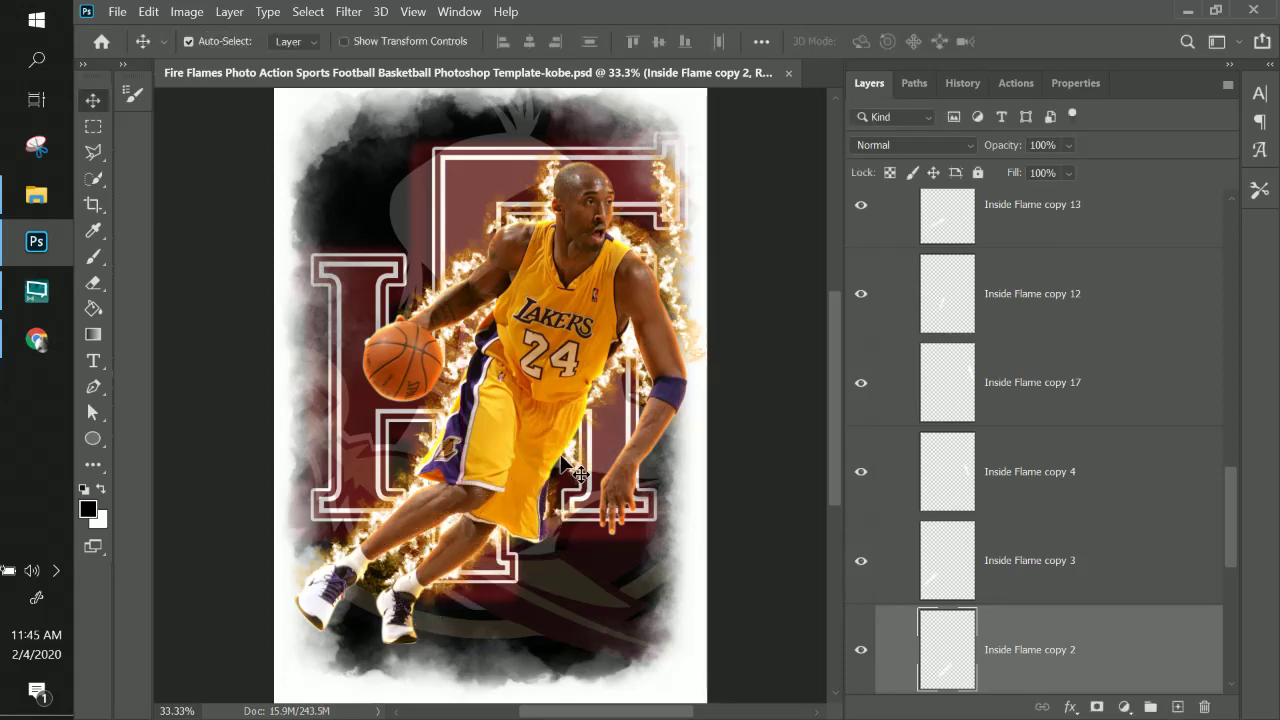
- Move the Inside Flame copy layer to the outer side of the right-hand forearm and rotate it about 59°
{"action": "right_click", "coordinate": [574, 453]}
{"action": "left_click", "coordinate": [600, 477]}
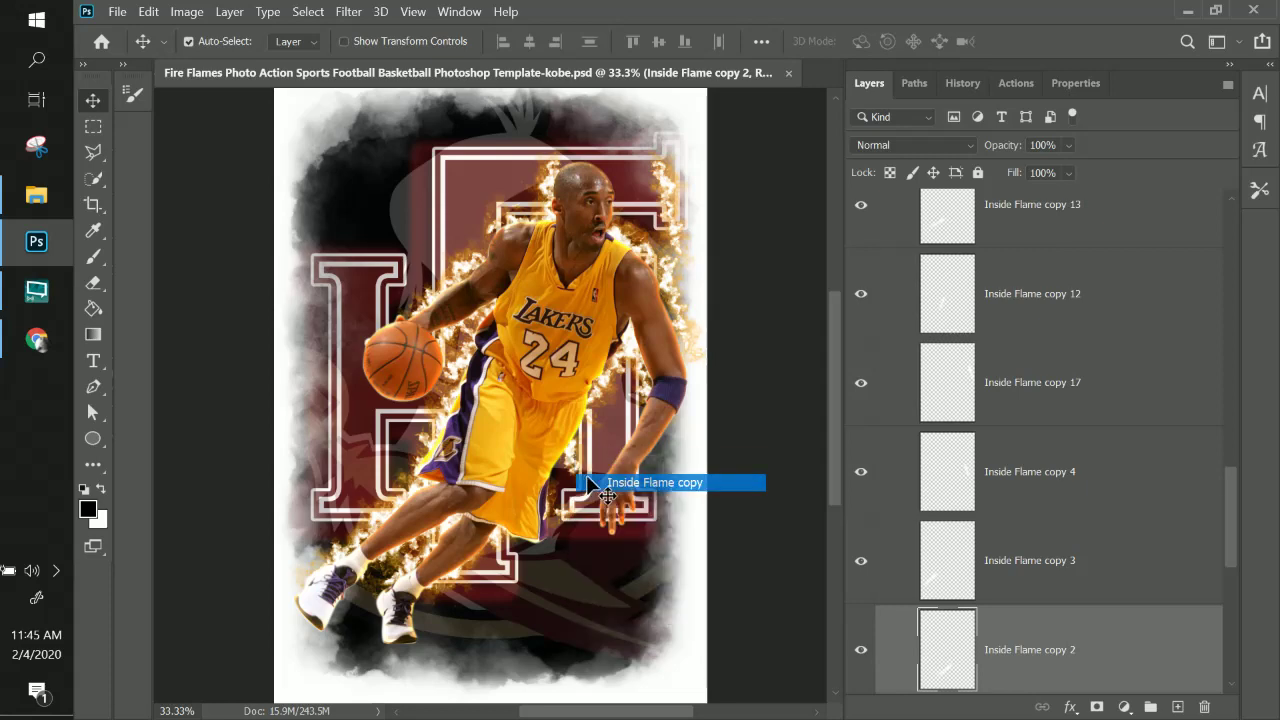
{"action": "left_click_drag", "start_coordinate": [571, 461], "coordinate": [572, 518]}
{"action": "left_click_drag", "start_coordinate": [585, 578], "coordinate": [679, 490]}
{"action": "key", "text": "ctrl+t"}
{"action": "left_click_drag", "start_coordinate": [729, 374], "coordinate": [681, 416]}
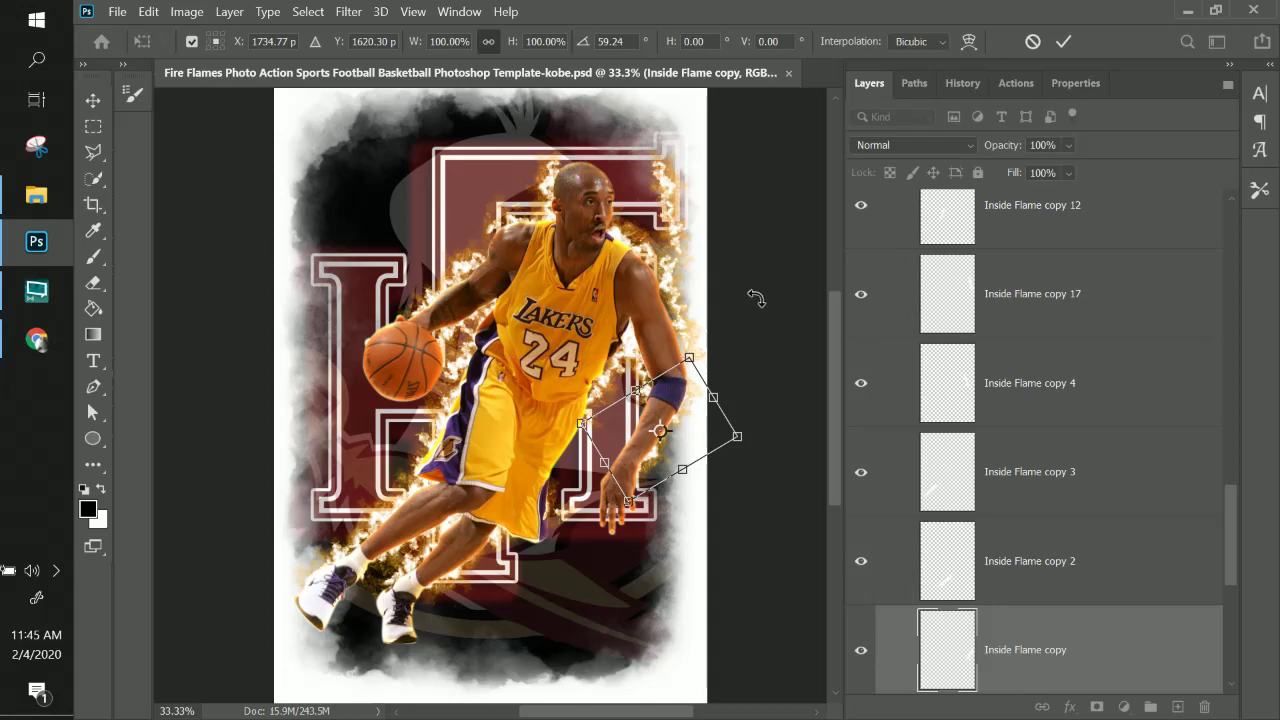
{"action": "key", "text": "Return"}
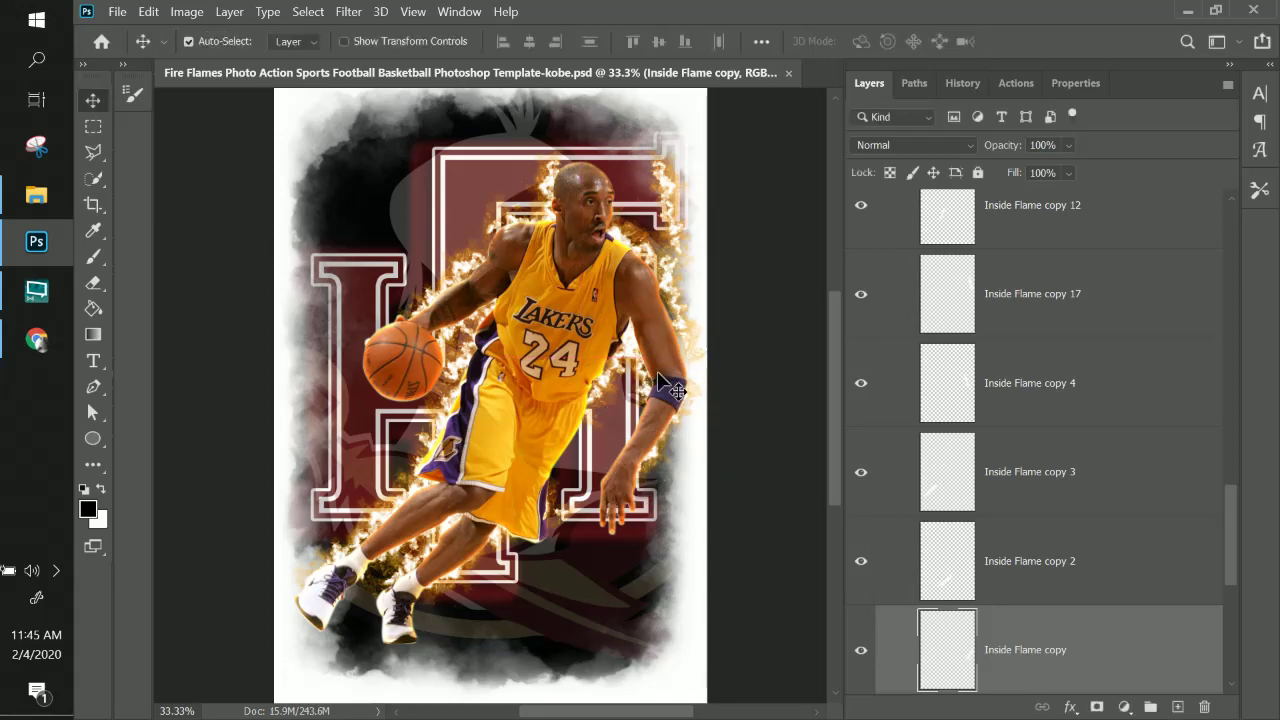
- Shift Inside Flame copy 17 slightly inward so it sits closer to the right-hand upper arm
{"action": "right_click", "coordinate": [691, 334]}
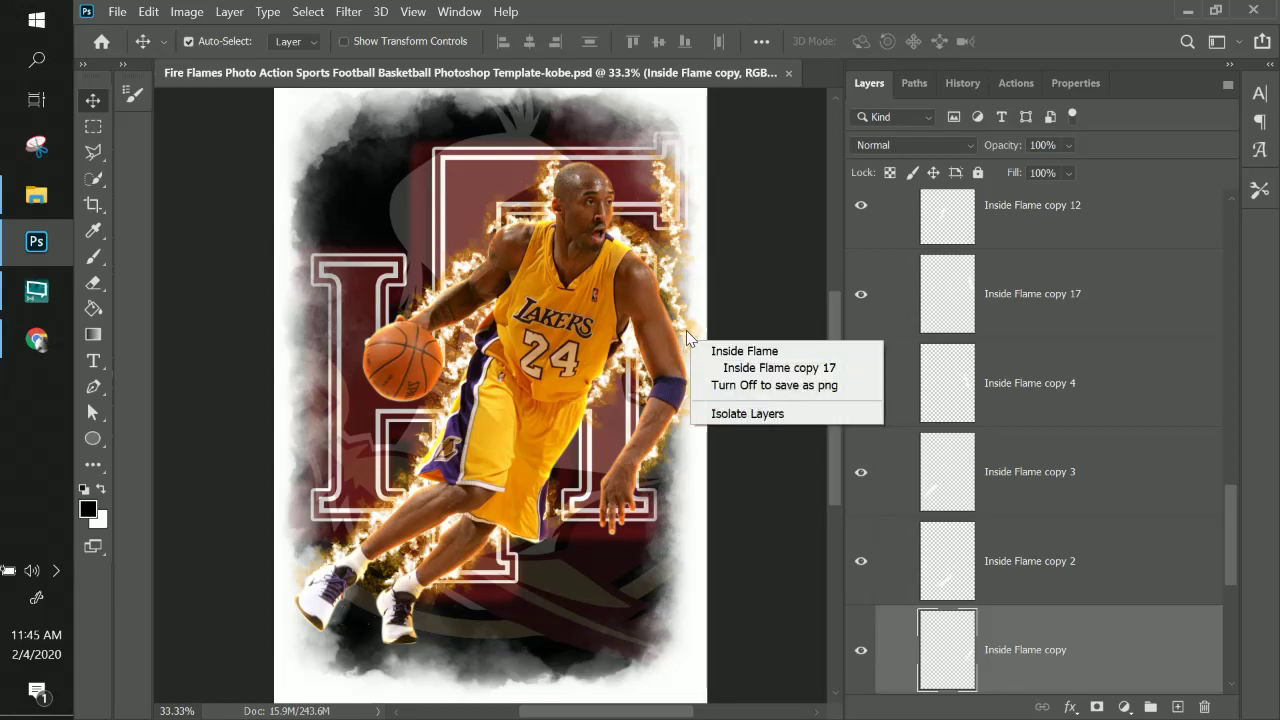
{"action": "left_click", "coordinate": [684, 325]}
{"action": "left_click_drag", "start_coordinate": [683, 327], "coordinate": [674, 342]}
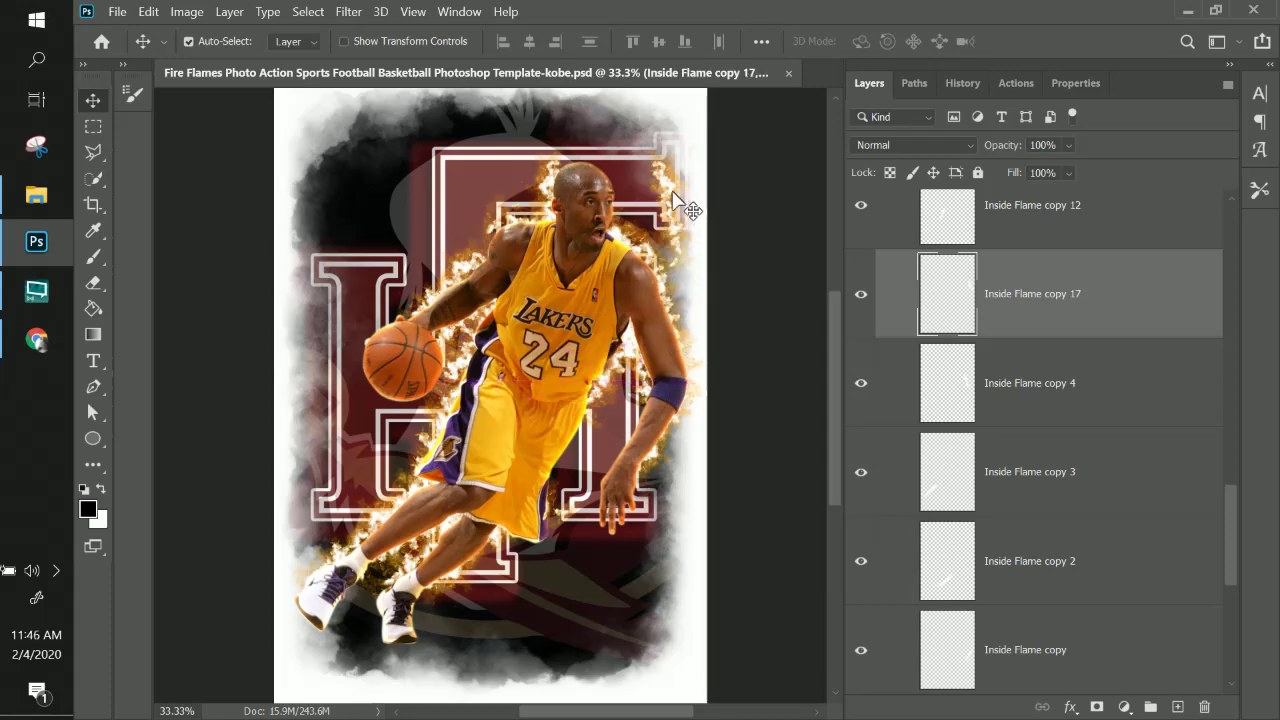
- Move Inside Flame copy 16 to the inner side of the right-hand forearm and rotate it about 40°
{"action": "right_click", "coordinate": [672, 192]}
{"action": "left_click", "coordinate": [688, 208]}
{"action": "left_click_drag", "start_coordinate": [680, 200], "coordinate": [618, 445]}
{"action": "key", "text": "ctrl+t"}
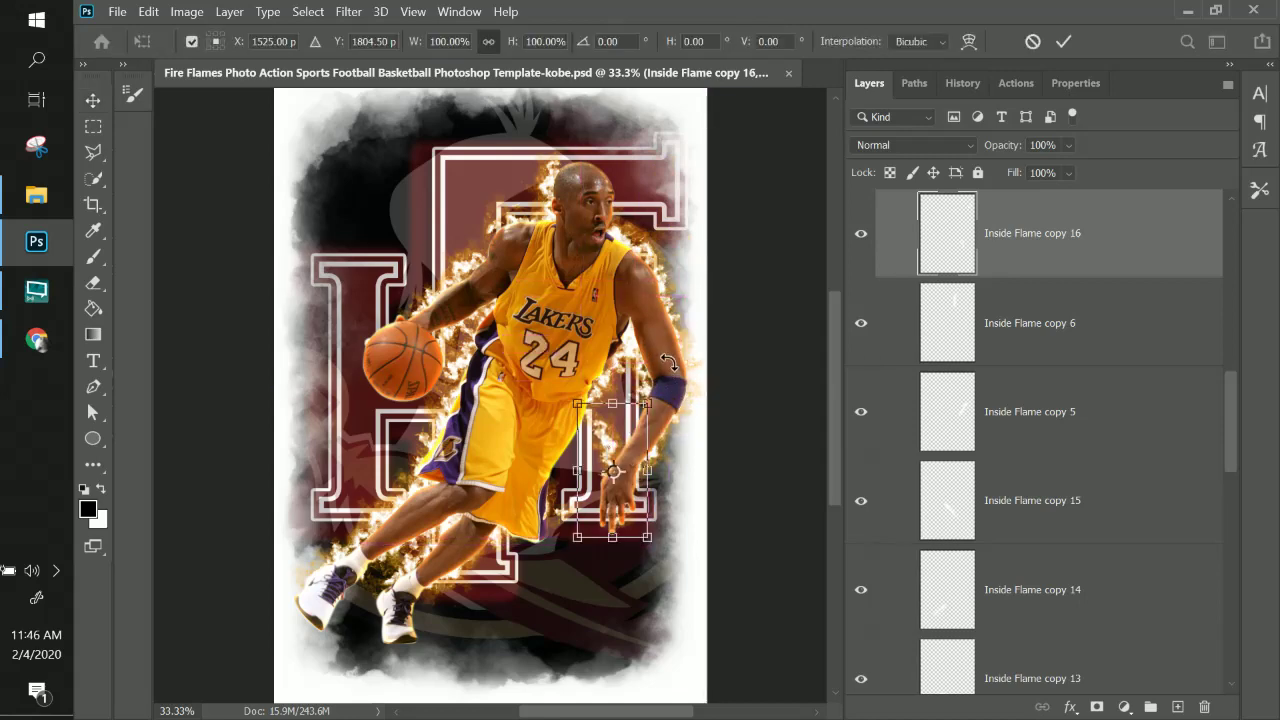
{"action": "left_click_drag", "start_coordinate": [694, 387], "coordinate": [720, 430]}
{"action": "left_click_drag", "start_coordinate": [631, 455], "coordinate": [646, 415]}
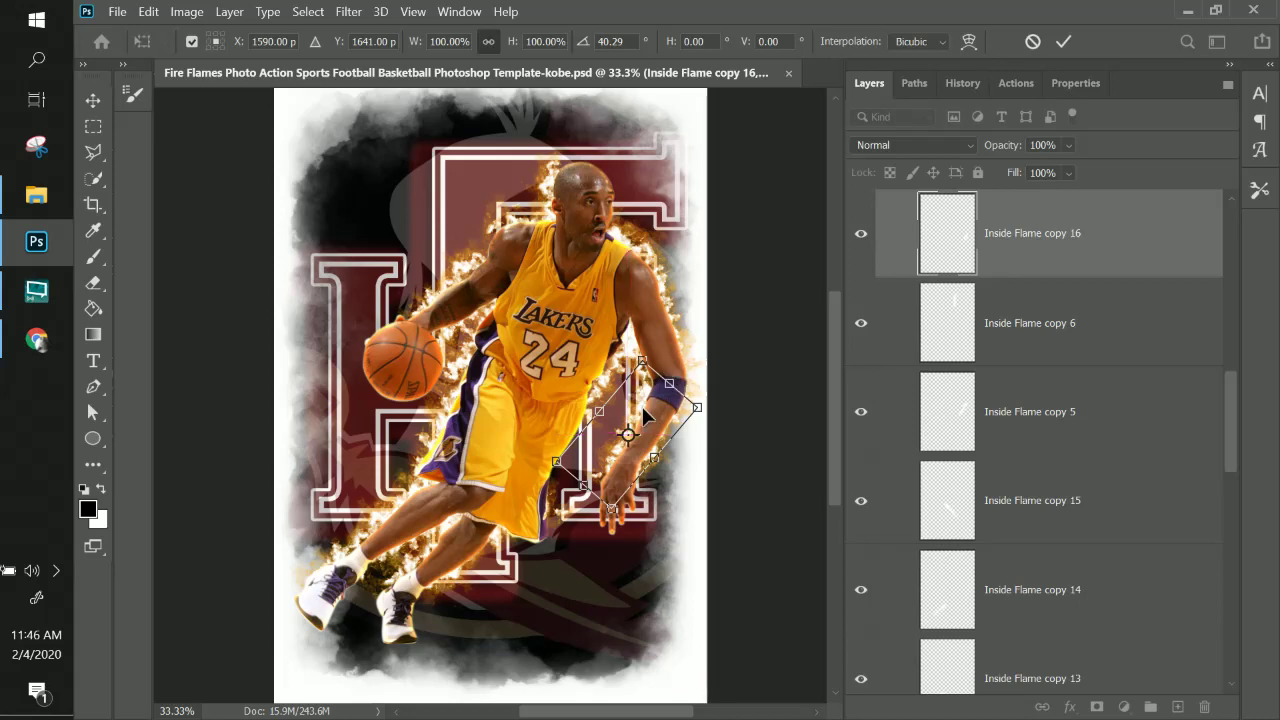
{"action": "key", "text": "Return"}
- Duplicate the forearm flame to the back edge of the shorts, enlarge it to about 139%, and reposition it there
{"action": "left_click_drag", "start_coordinate": [632, 432], "coordinate": [570, 458]}
{"action": "key", "text": "ctrl+z"}
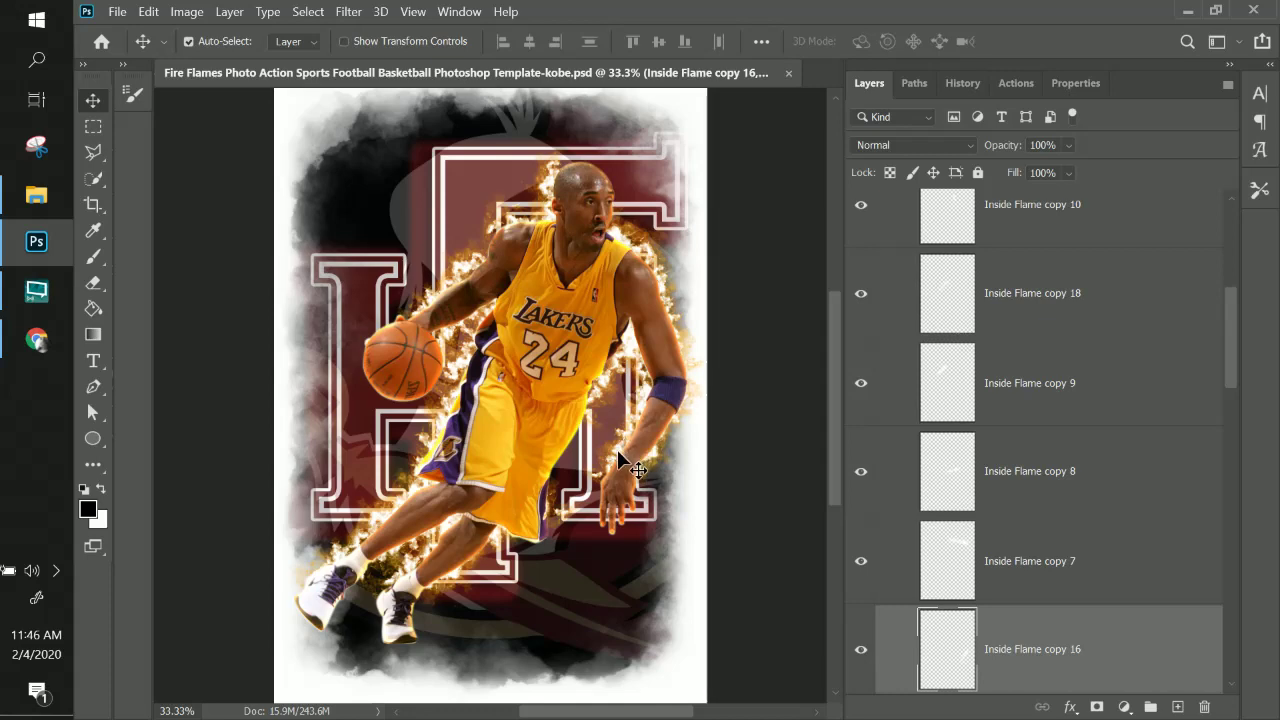
{"action": "left_click_drag", "start_coordinate": [617, 449], "coordinate": [576, 470]}
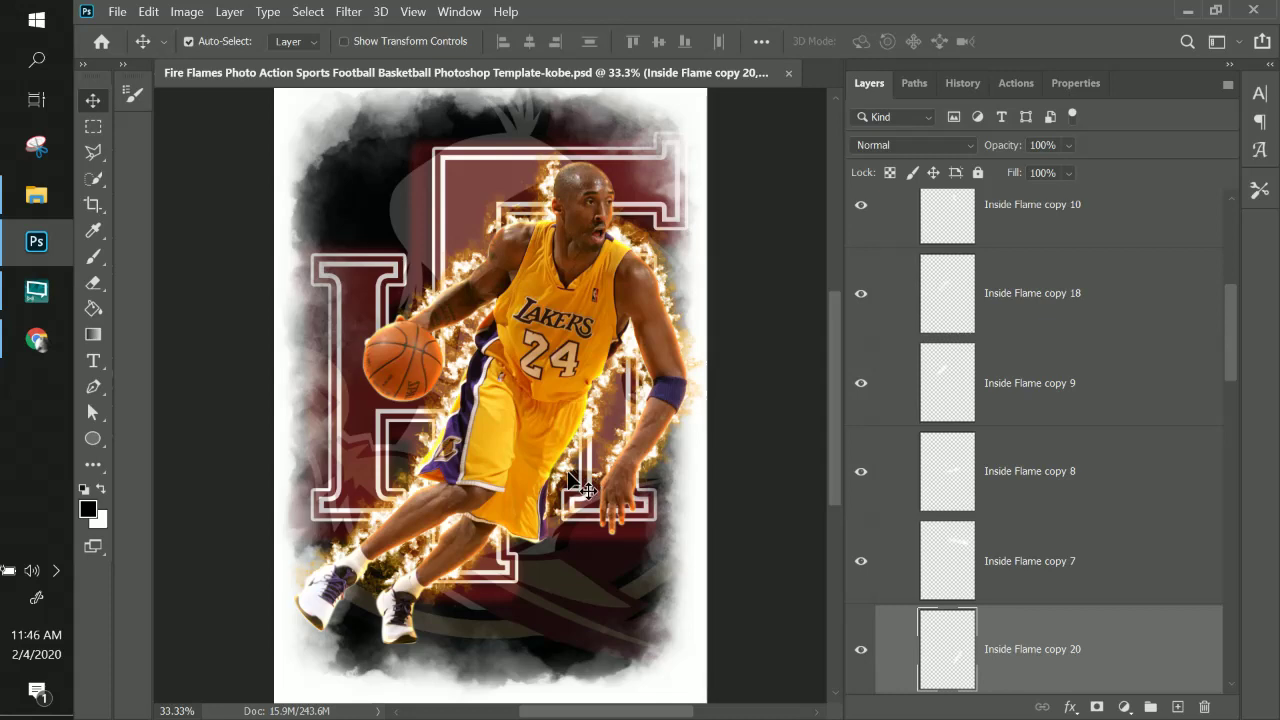
{"action": "key", "text": "ctrl+t"}
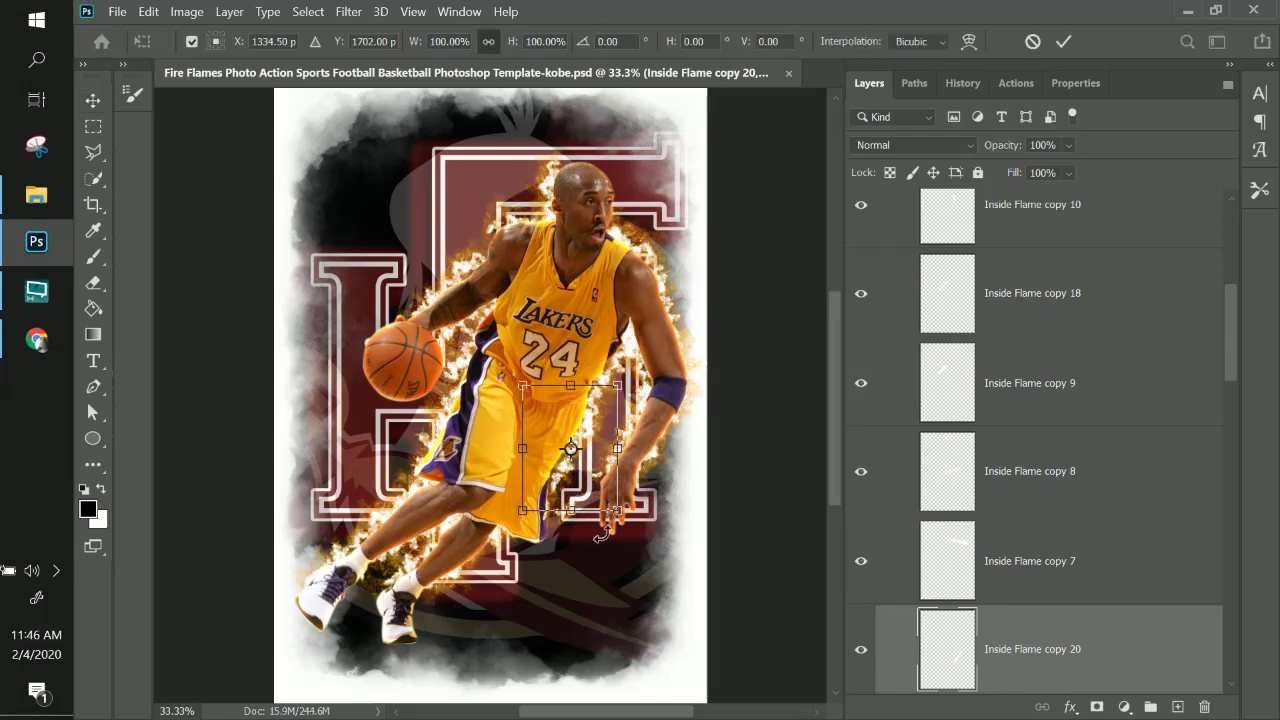
{"action": "left_click_drag", "start_coordinate": [615, 512], "coordinate": [653, 560]}
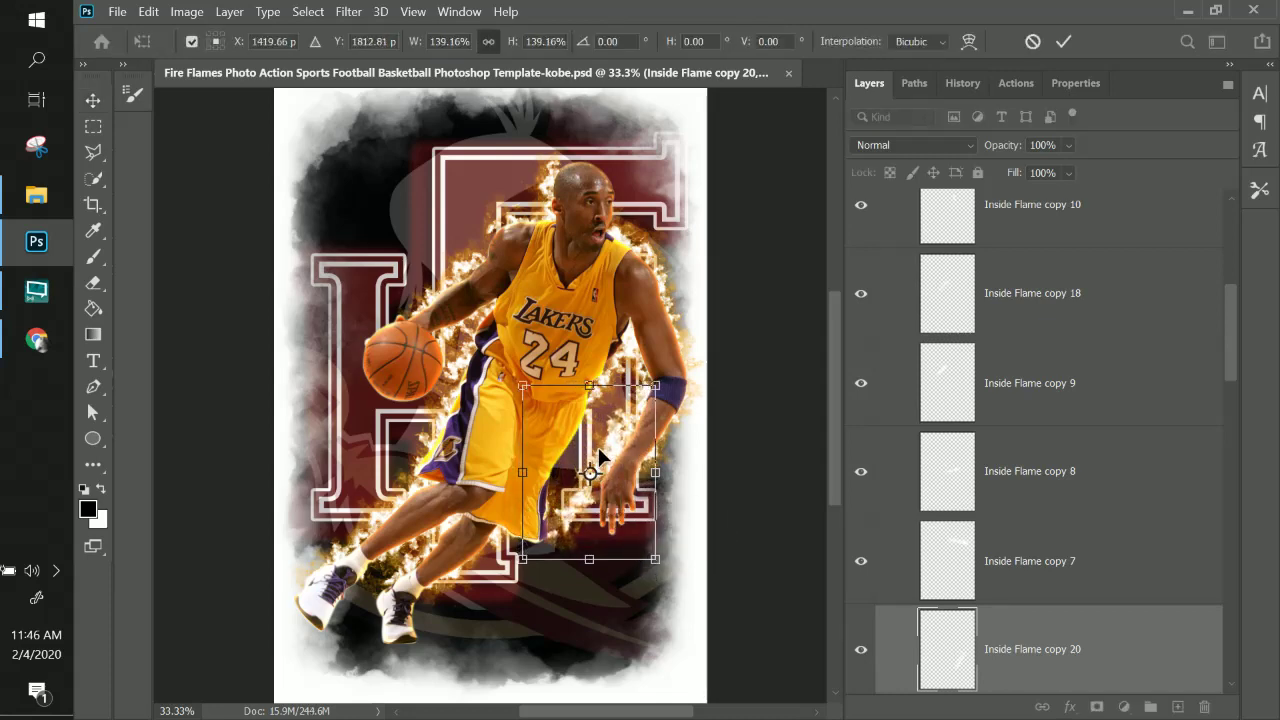
{"action": "left_click_drag", "start_coordinate": [600, 452], "coordinate": [576, 445]}
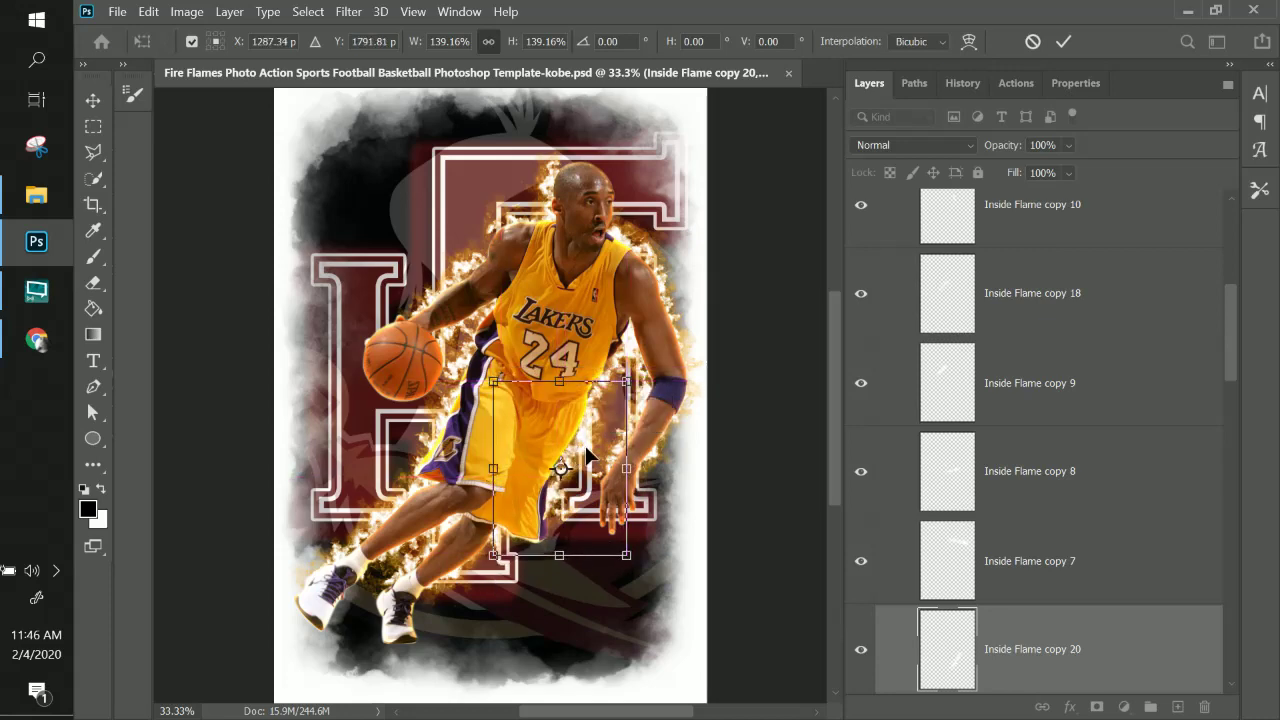
{"action": "key", "text": "Return"}
- Move Inside Flame copy 20 to the basketball's upper-left edge and shrink it to about 59% width and 55% height
{"action": "left_click_drag", "start_coordinate": [578, 446], "coordinate": [381, 366]}
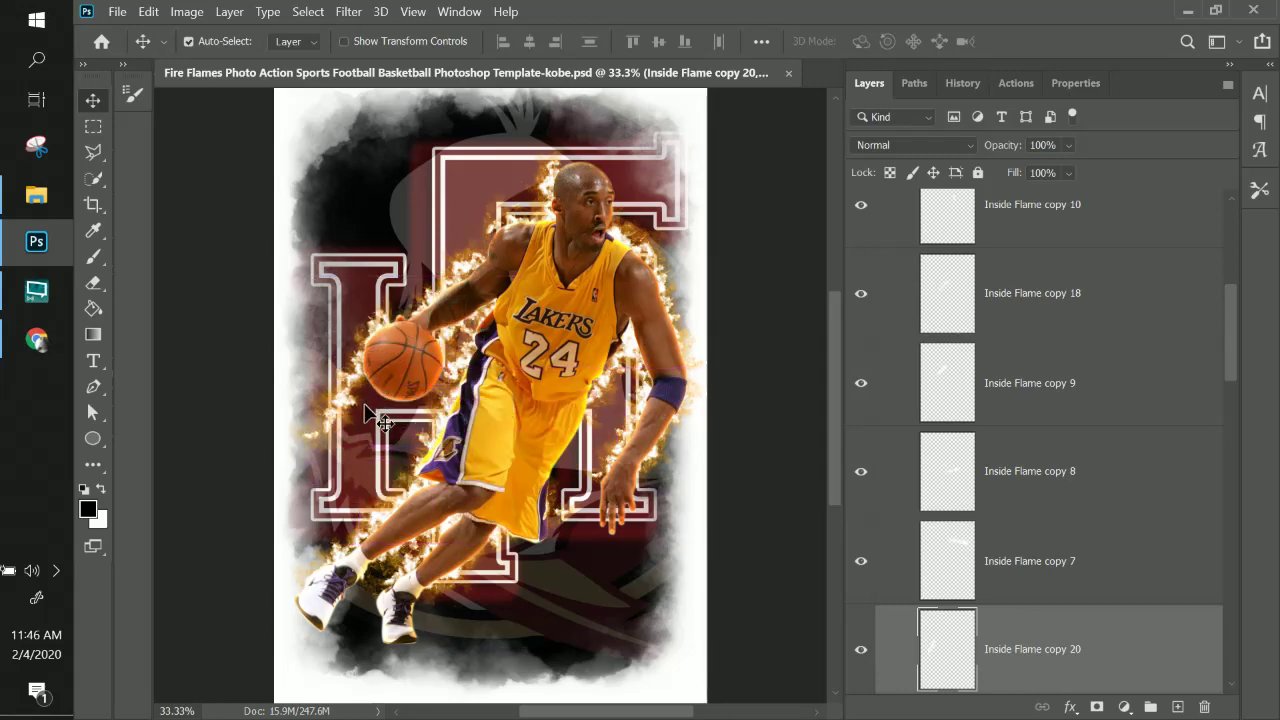
{"action": "left_click_drag", "start_coordinate": [377, 414], "coordinate": [406, 289]}
{"action": "key", "text": "ctrl+t"}
{"action": "left_click_drag", "start_coordinate": [343, 336], "coordinate": [326, 335]}
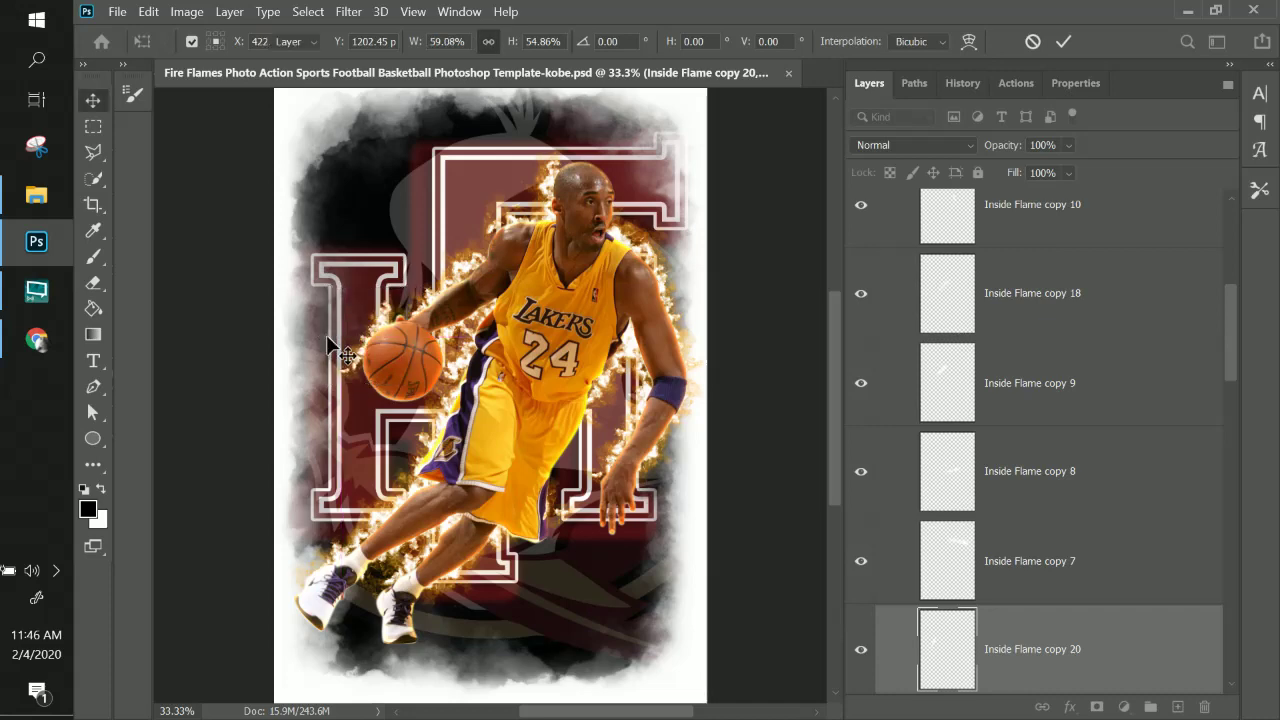
{"action": "key", "text": "Return"}
- Duplicate the basketball flame, rotate the copy about -77°, and fit it along the ball's lower edge
{"action": "left_click_drag", "start_coordinate": [372, 382], "coordinate": [378, 372]}
{"action": "key", "text": "ctrl+t"}
{"action": "left_click_drag", "start_coordinate": [312, 291], "coordinate": [300, 430]}
{"action": "left_click_drag", "start_coordinate": [420, 407], "coordinate": [411, 398]}
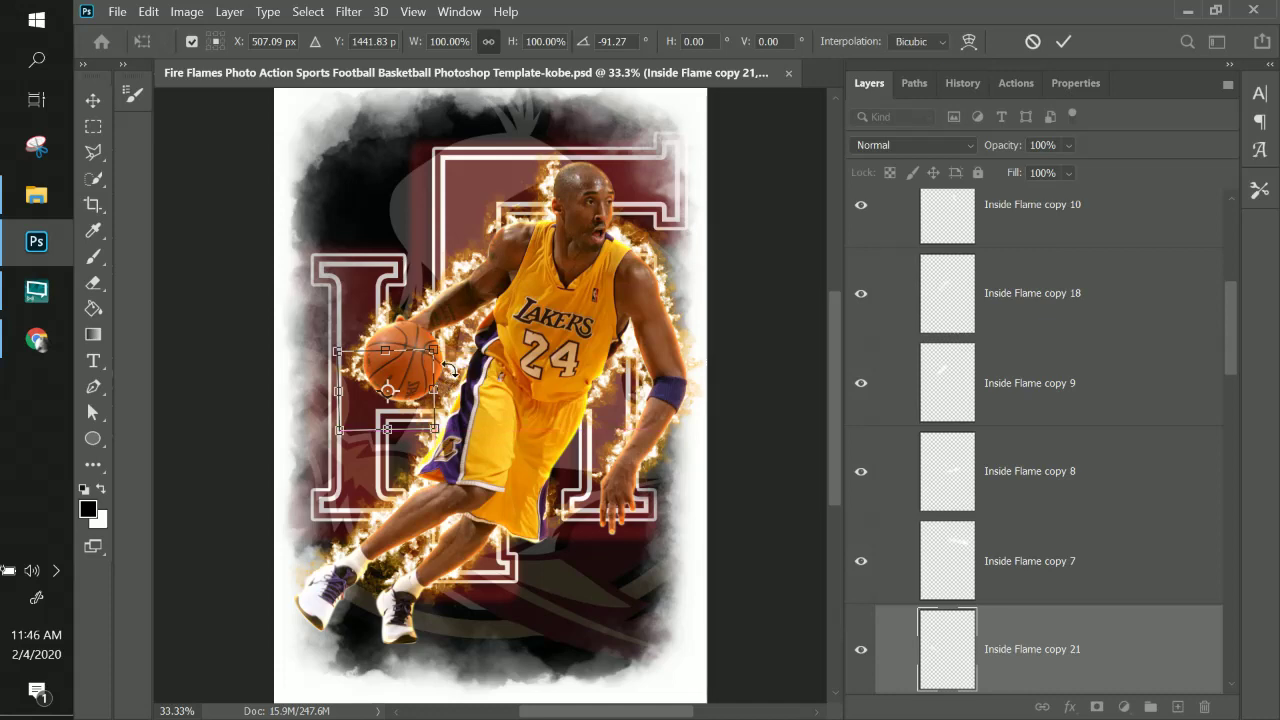
{"action": "left_click_drag", "start_coordinate": [453, 340], "coordinate": [464, 356]}
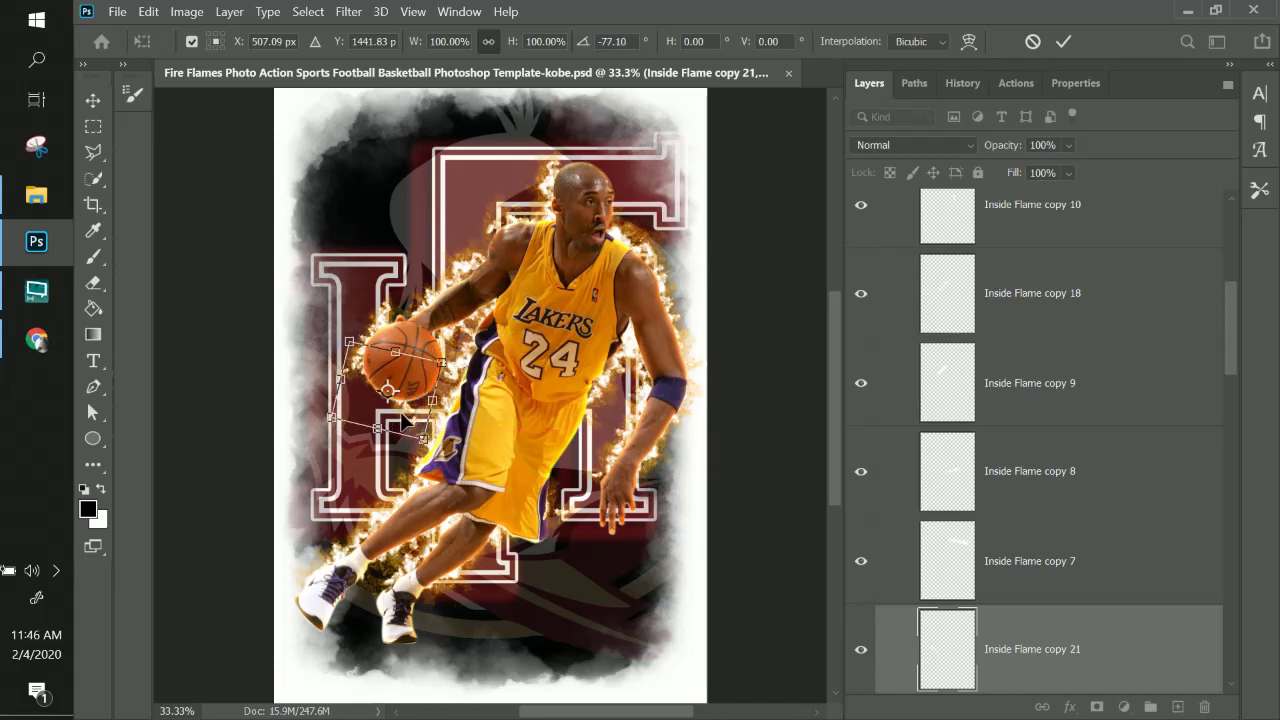
{"action": "left_click_drag", "start_coordinate": [410, 417], "coordinate": [432, 395]}
{"action": "key", "text": "Return"}
- Duplicate the basketball flame again, rotate the copy about 105°, and place it between the ball and the shorts
{"action": "key", "text": "ctrl+t"}
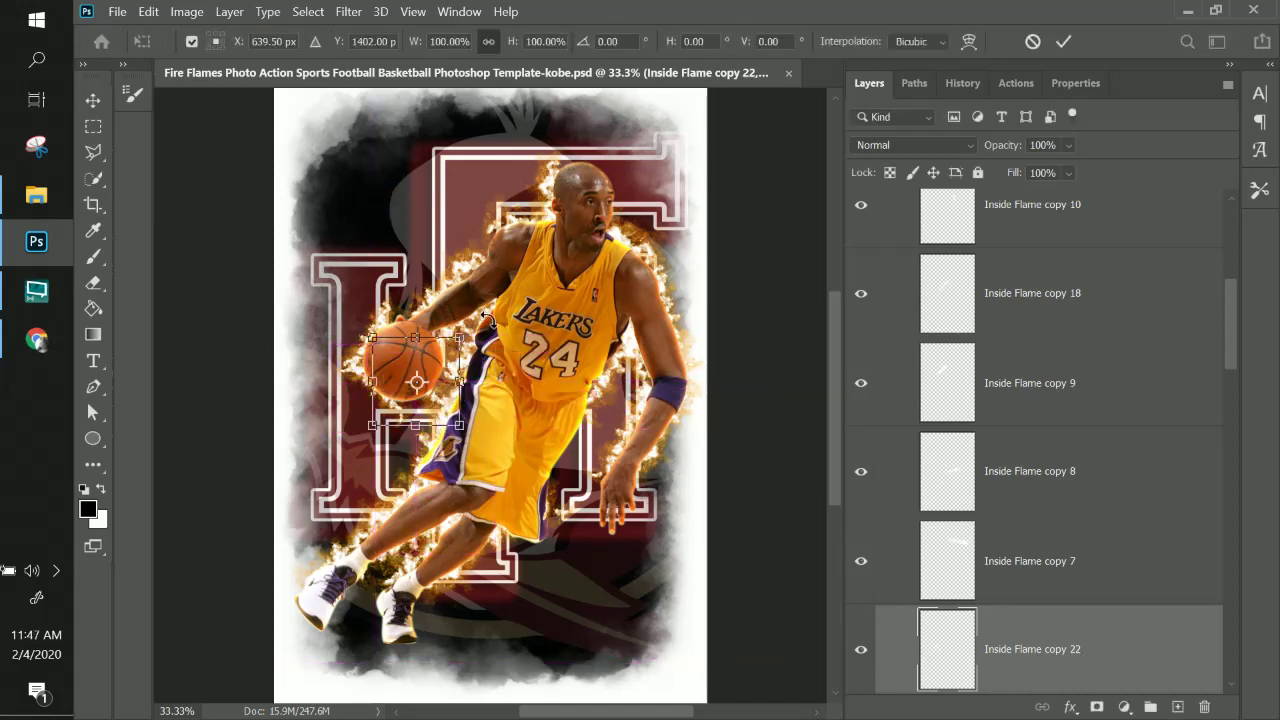
{"action": "left_click_drag", "start_coordinate": [485, 318], "coordinate": [466, 487]}
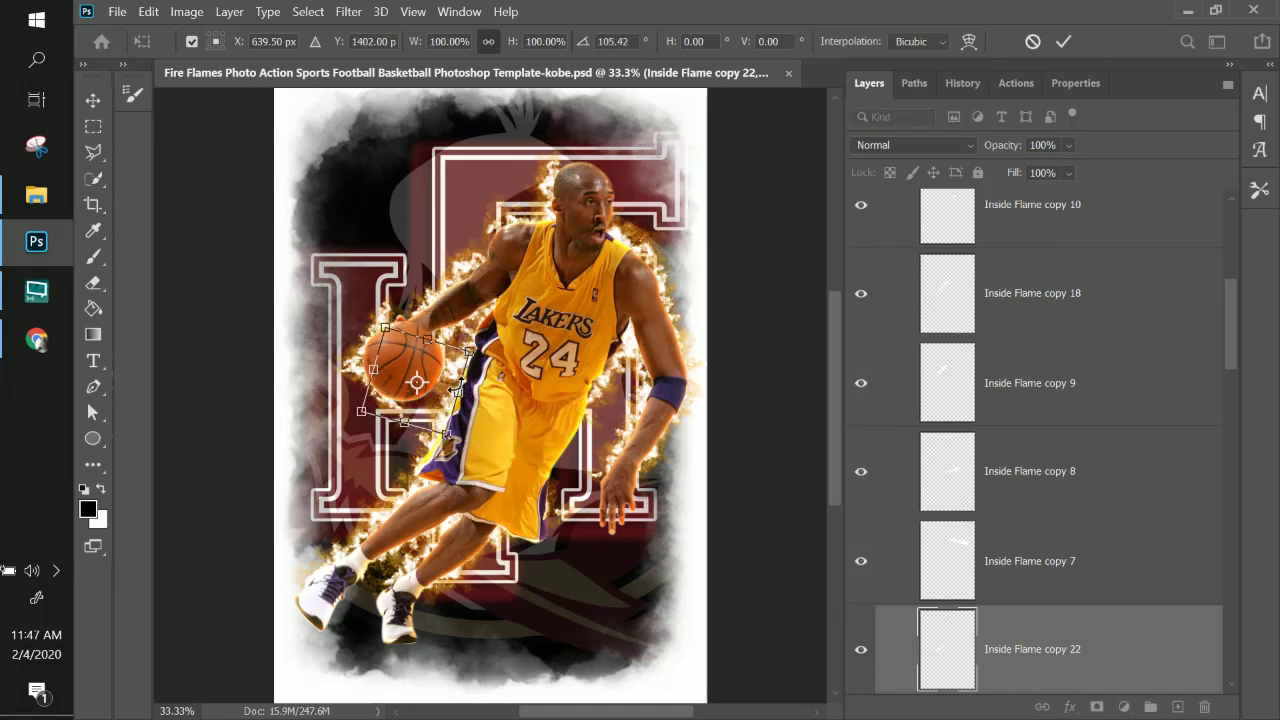
{"action": "left_click_drag", "start_coordinate": [455, 378], "coordinate": [474, 388]}
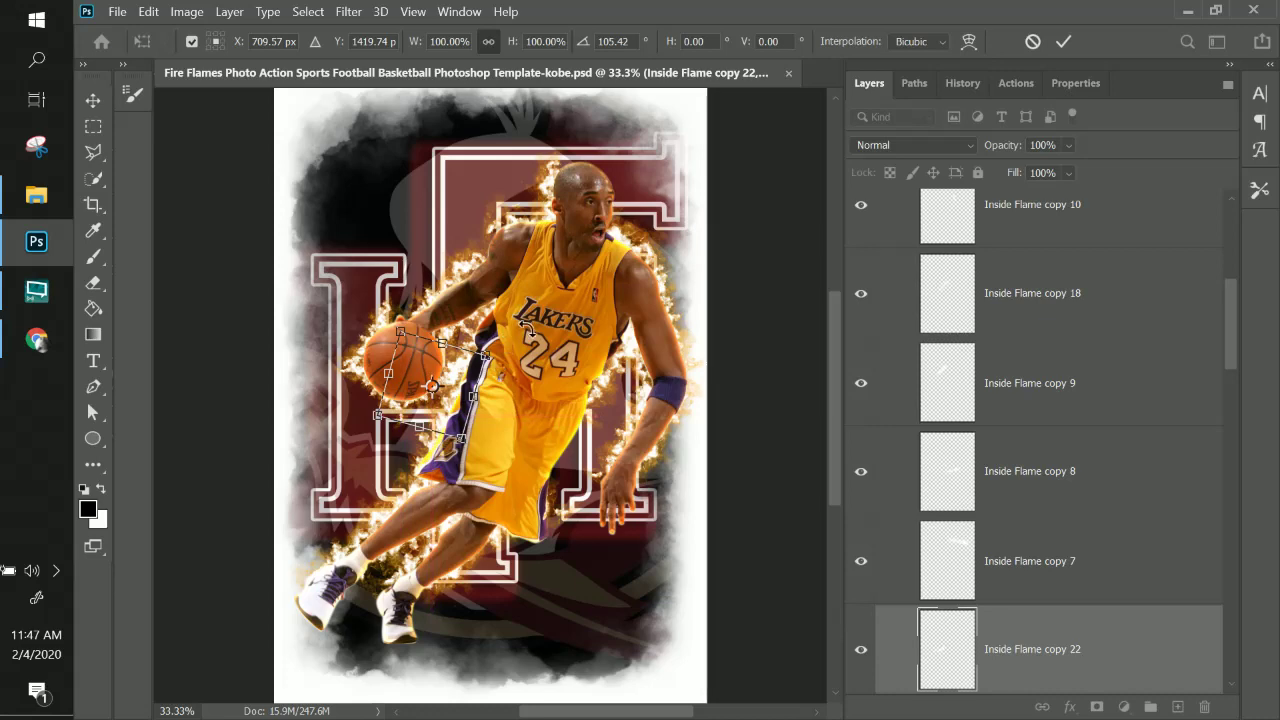
{"action": "key", "text": "Return"}
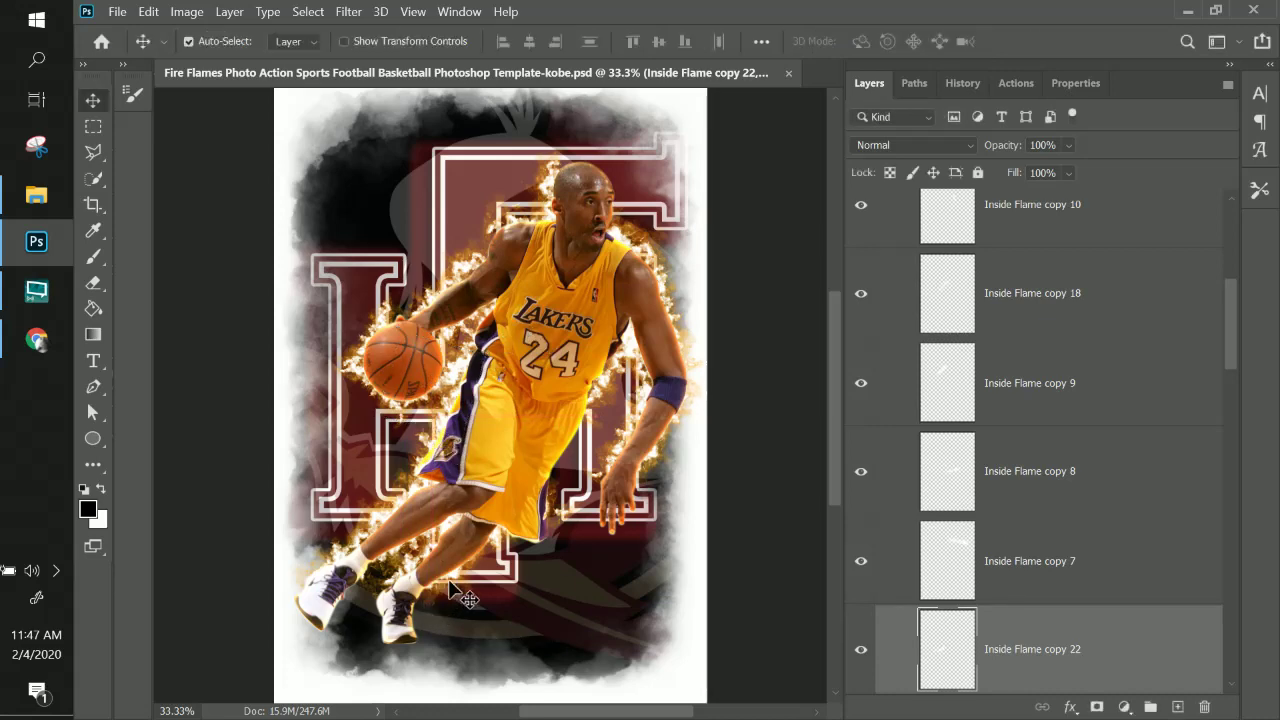
- Duplicate the flame from between the ball and the shorts down to the outer side of the rear shoe
{"action": "left_click_drag", "start_coordinate": [452, 390], "coordinate": [298, 609]}
{"action": "key", "text": "ctrl+t"}
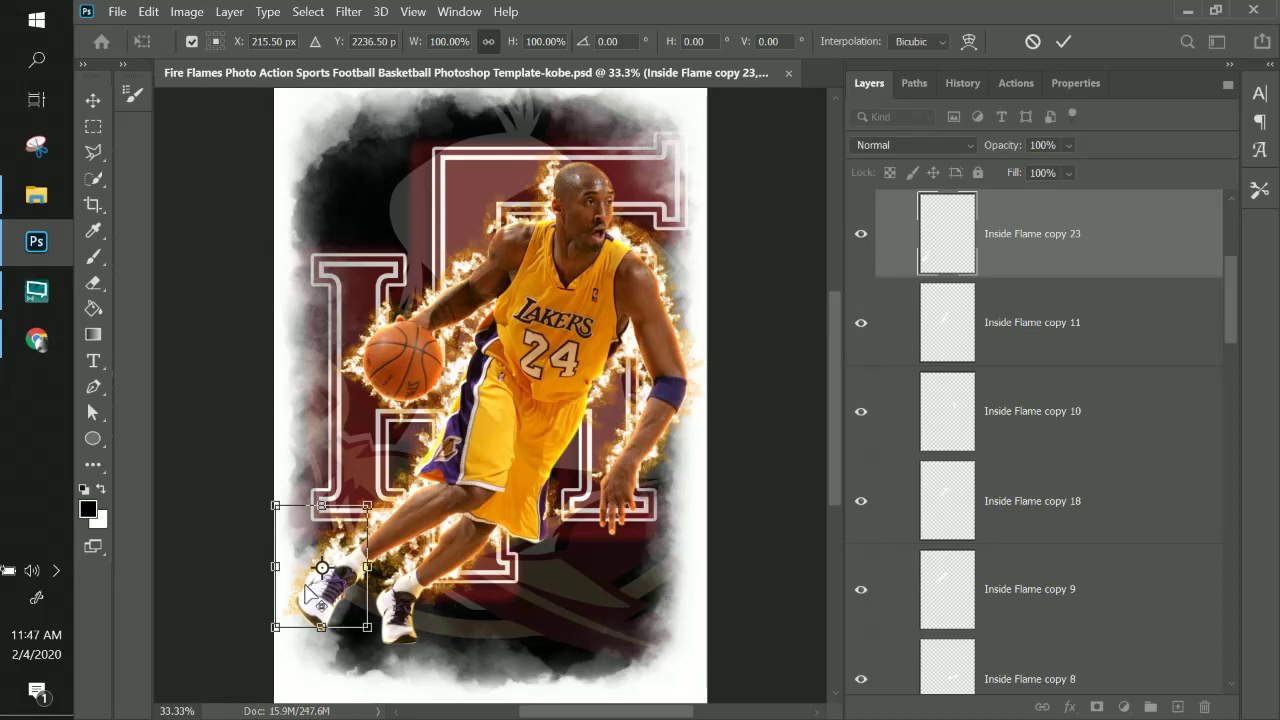
{"action": "key", "text": "Return"}
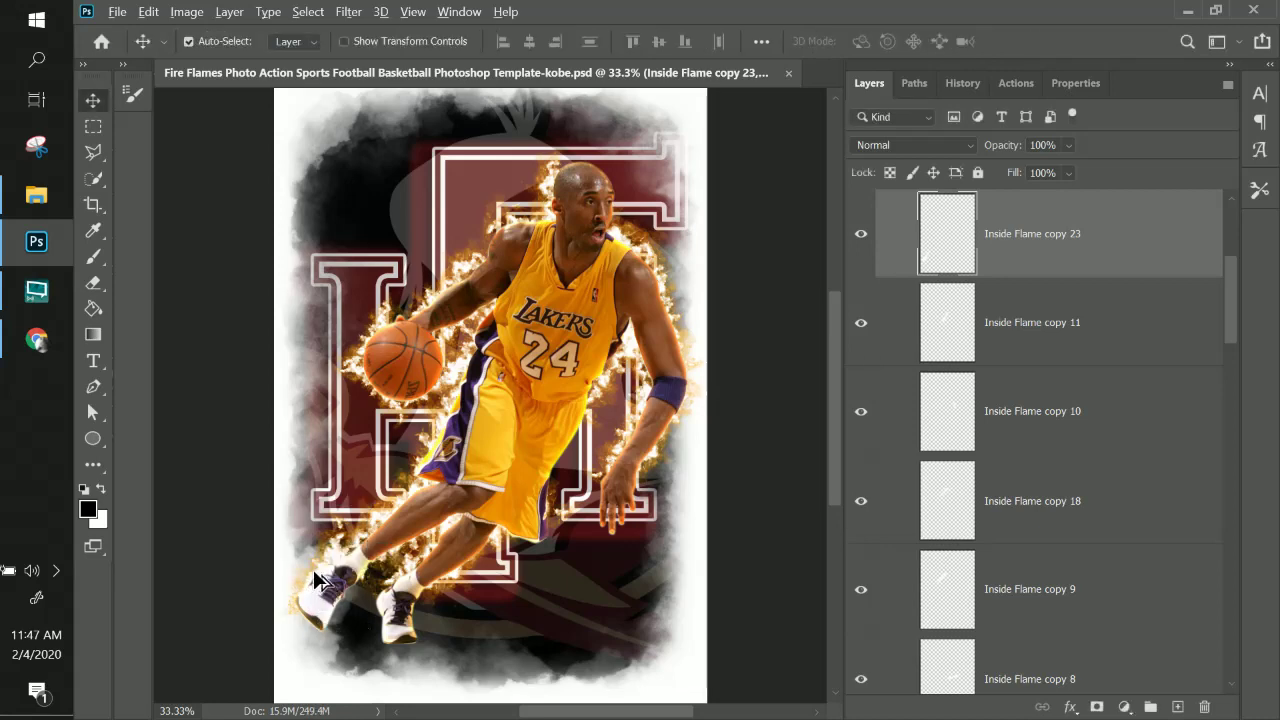
- Duplicate the rear shoe's flame between the two shoes, rotate the copy about -23°, and shrink it to about 89%
{"action": "left_click_drag", "start_coordinate": [316, 580], "coordinate": [379, 603]}
{"action": "key", "text": "ctrl+t"}
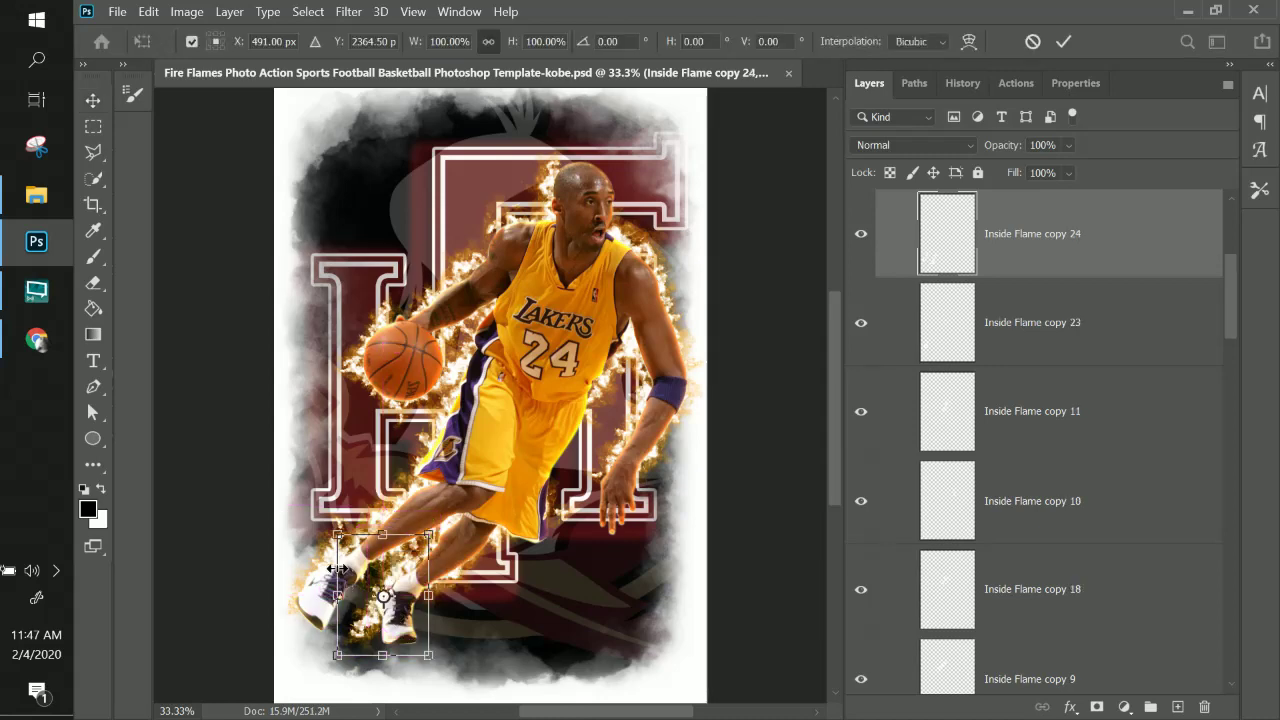
{"action": "left_click_drag", "start_coordinate": [321, 519], "coordinate": [373, 548]}
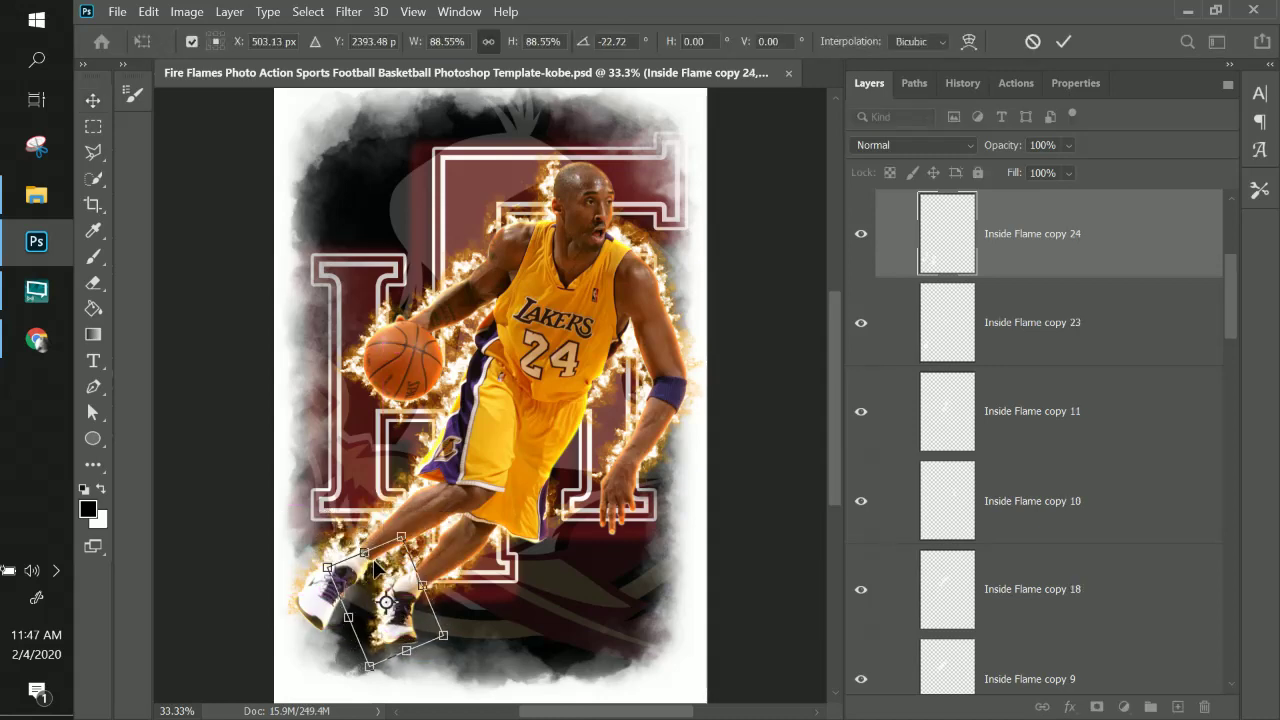
{"action": "key", "text": "Return"}
- Duplicate a shoe flame to the player's lowered hand, stretch it to about 175% width and 91% height, and fit it around the fingers
{"action": "left_click_drag", "start_coordinate": [398, 628], "coordinate": [679, 493]}
{"action": "key", "text": "ctrl+t"}
{"action": "left_click_drag", "start_coordinate": [581, 493], "coordinate": [567, 493]}
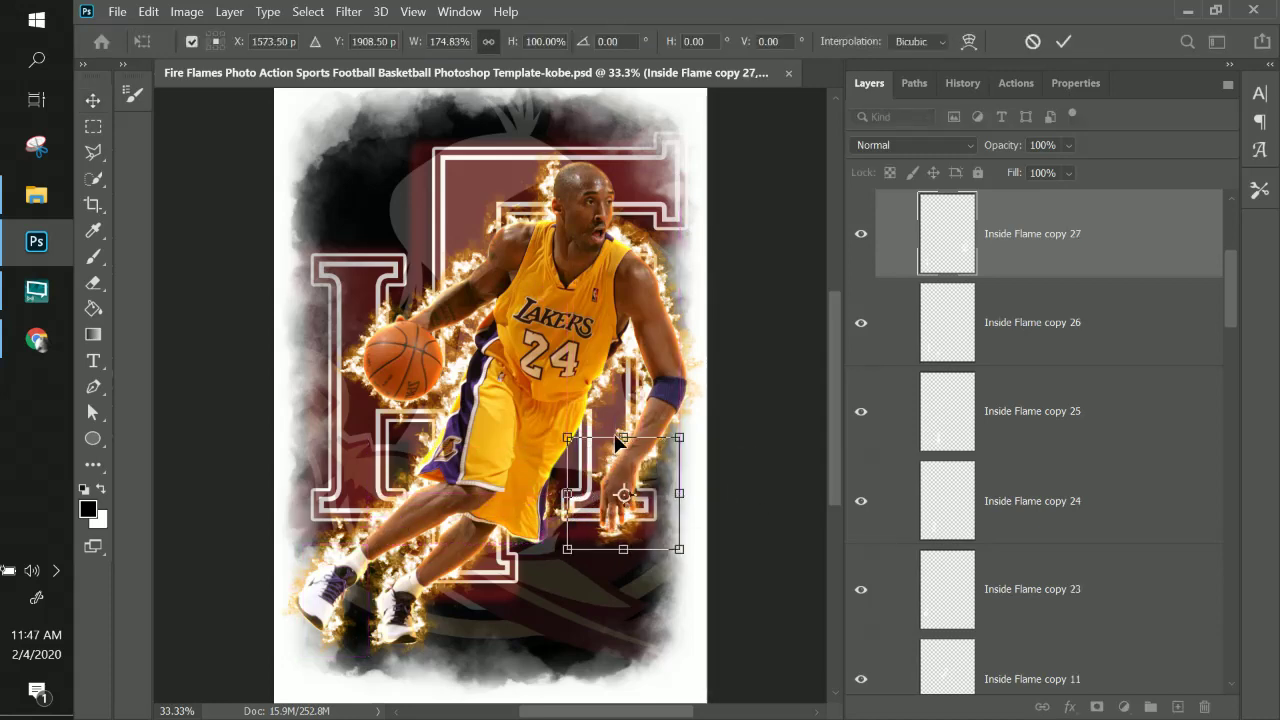
{"action": "left_click_drag", "start_coordinate": [610, 446], "coordinate": [610, 457]}
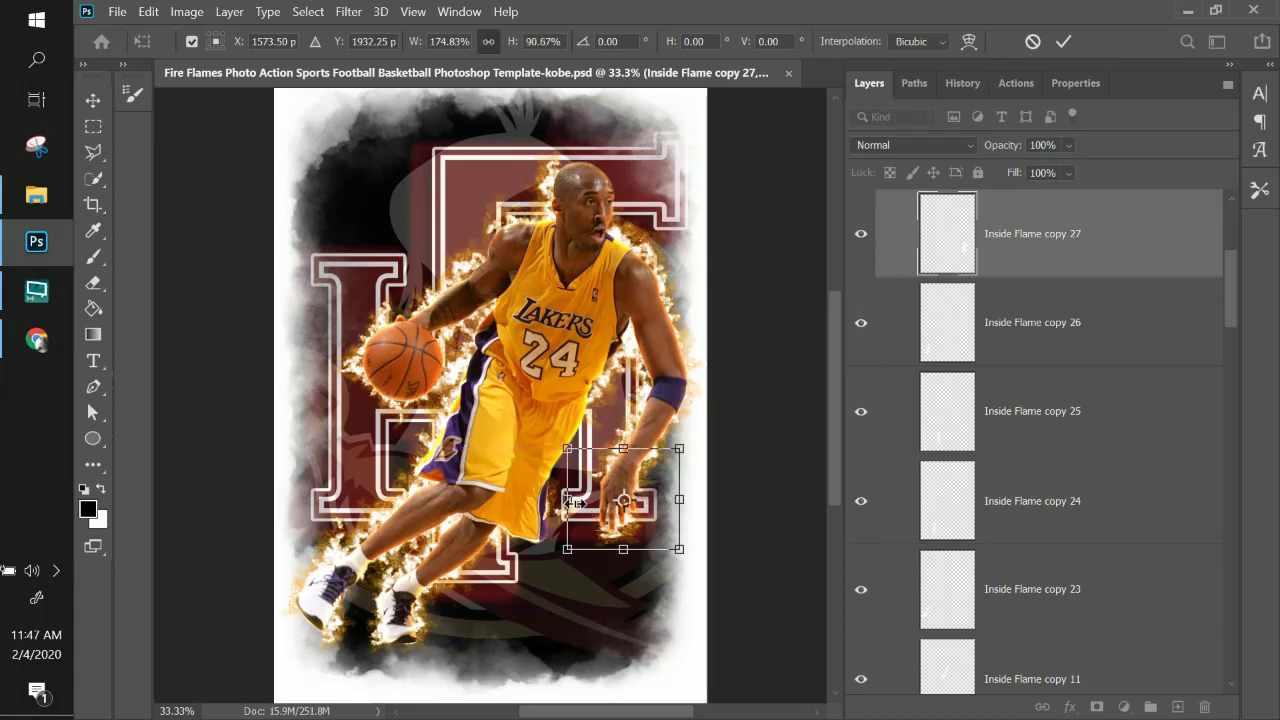
{"action": "left_click_drag", "start_coordinate": [561, 505], "coordinate": [553, 499]}
{"action": "key", "text": "Return"}
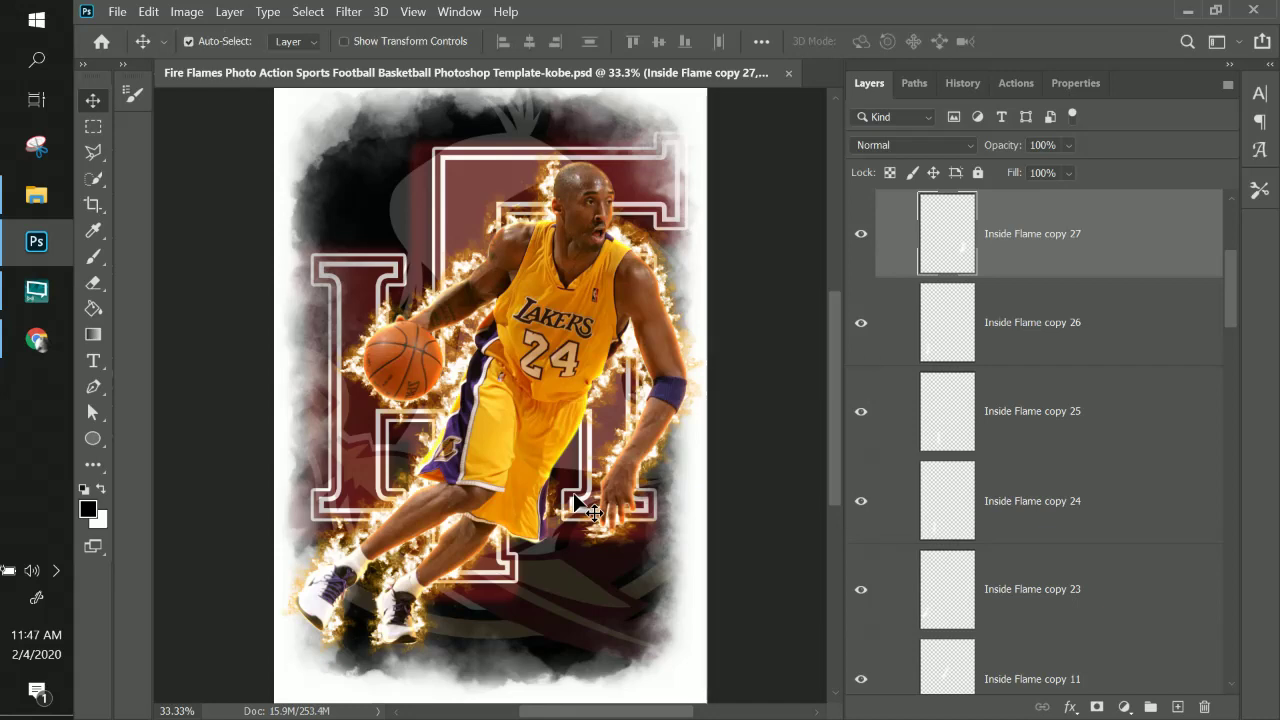
- Duplicate Inside Flame copy 6 to the face side of the head, rotate the copy counterclockwise, and fit it between the head and shoulder
{"action": "right_click", "coordinate": [547, 186]}
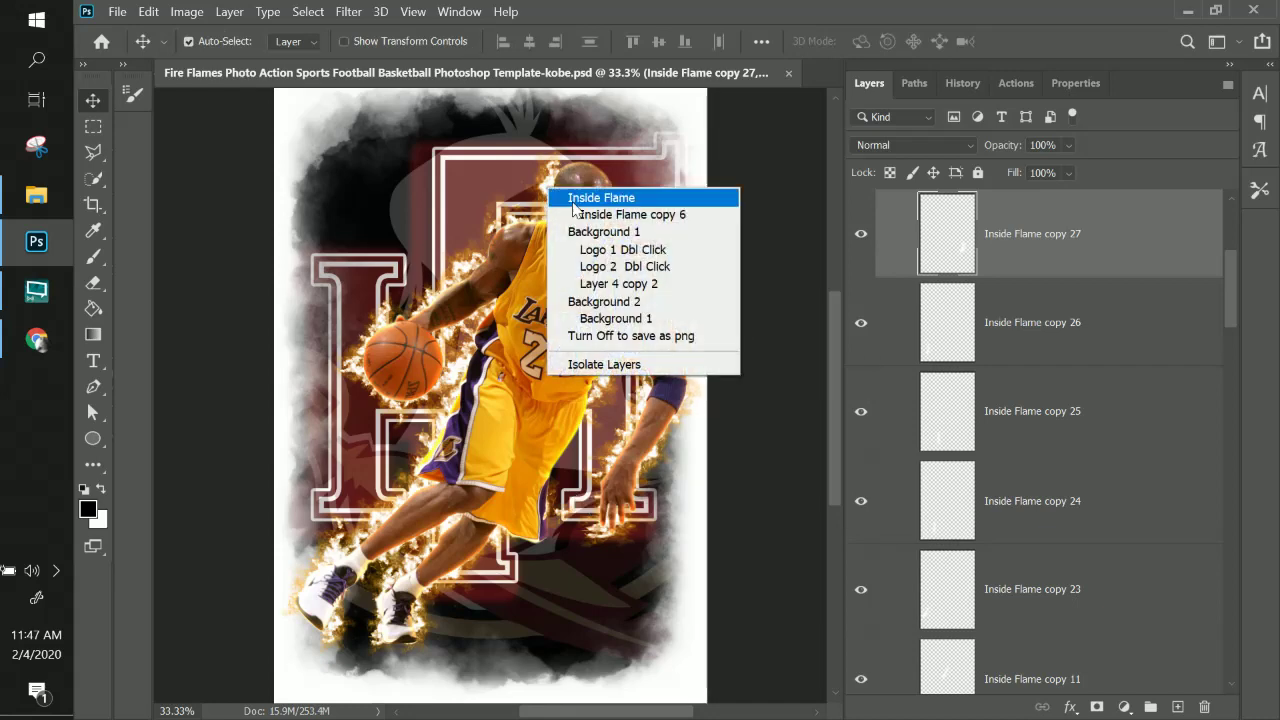
{"action": "left_click", "coordinate": [590, 213]}
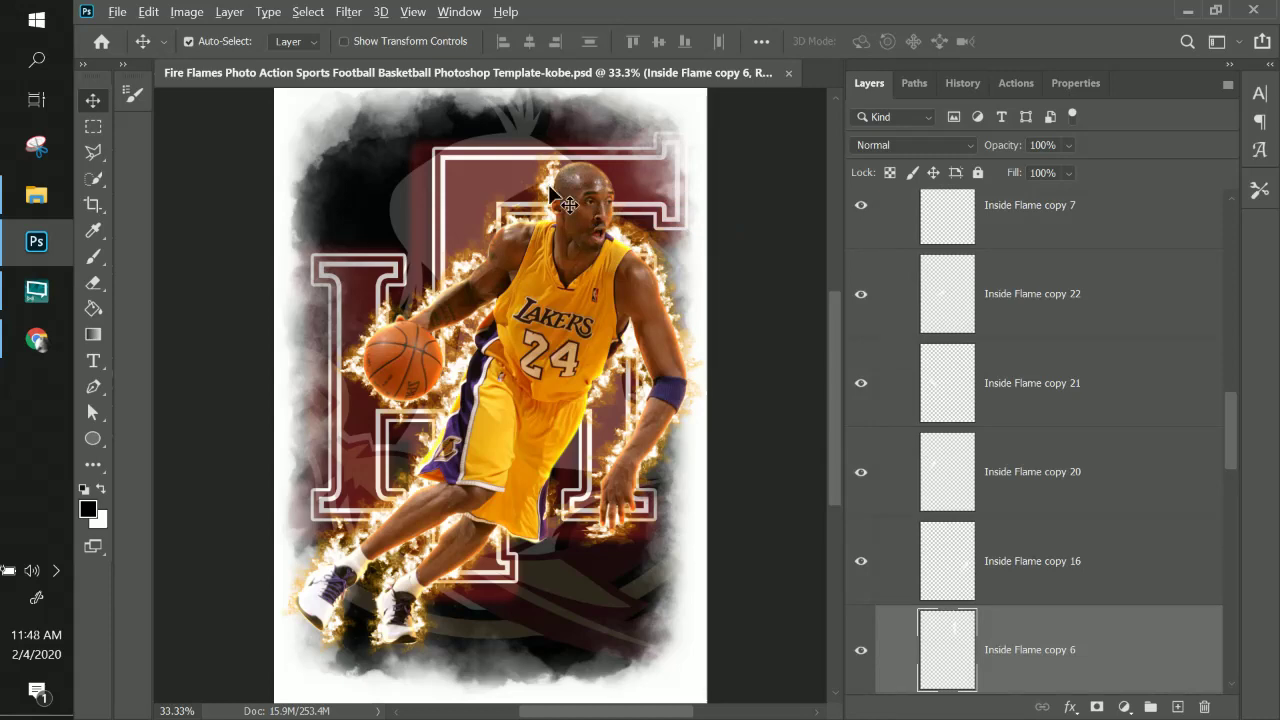
{"action": "left_click_drag", "start_coordinate": [568, 204], "coordinate": [628, 196], "text": "alt"}
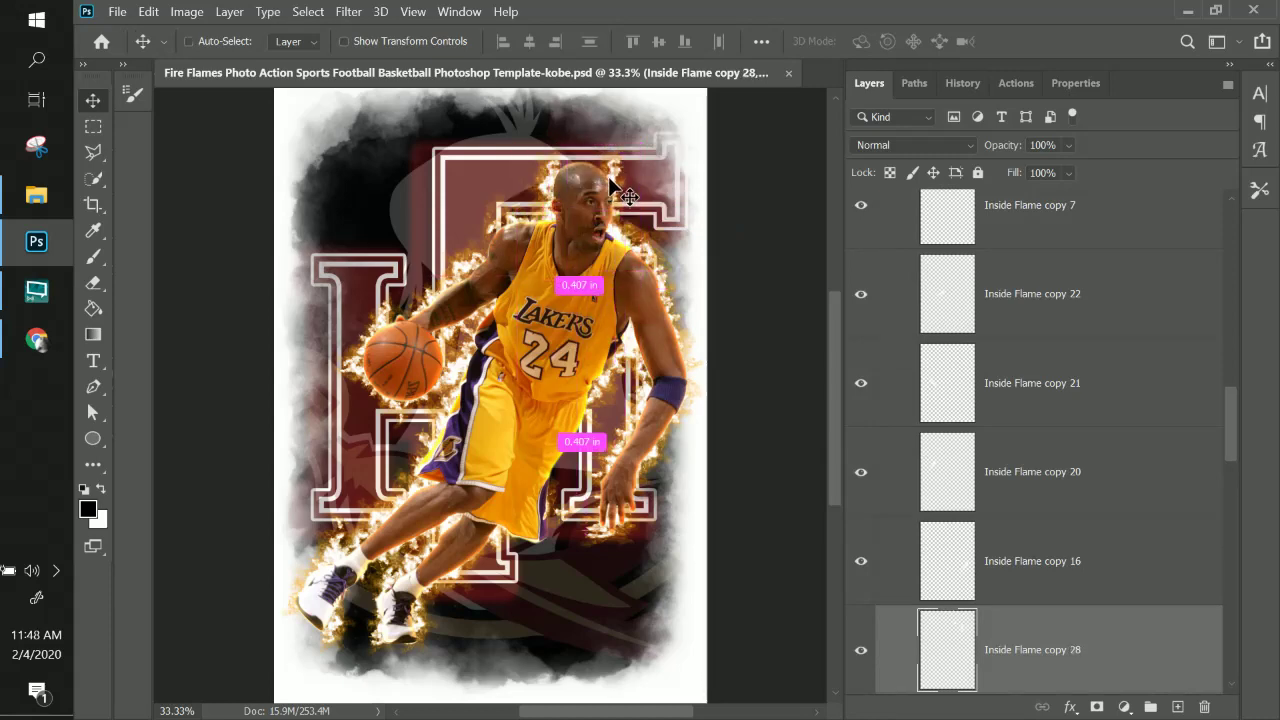
{"action": "key", "text": "ctrl+t"}
{"action": "left_click_drag", "start_coordinate": [608, 117], "coordinate": [588, 120]}
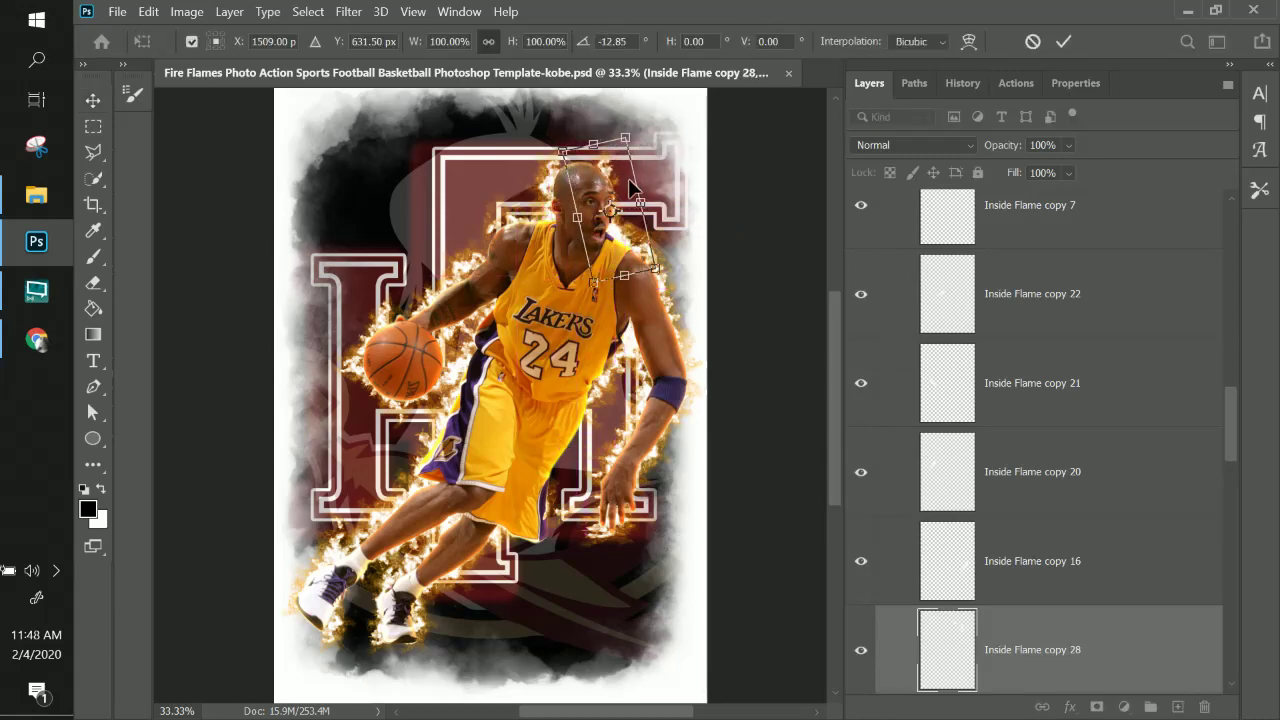
{"action": "left_click_drag", "start_coordinate": [622, 186], "coordinate": [627, 180]}
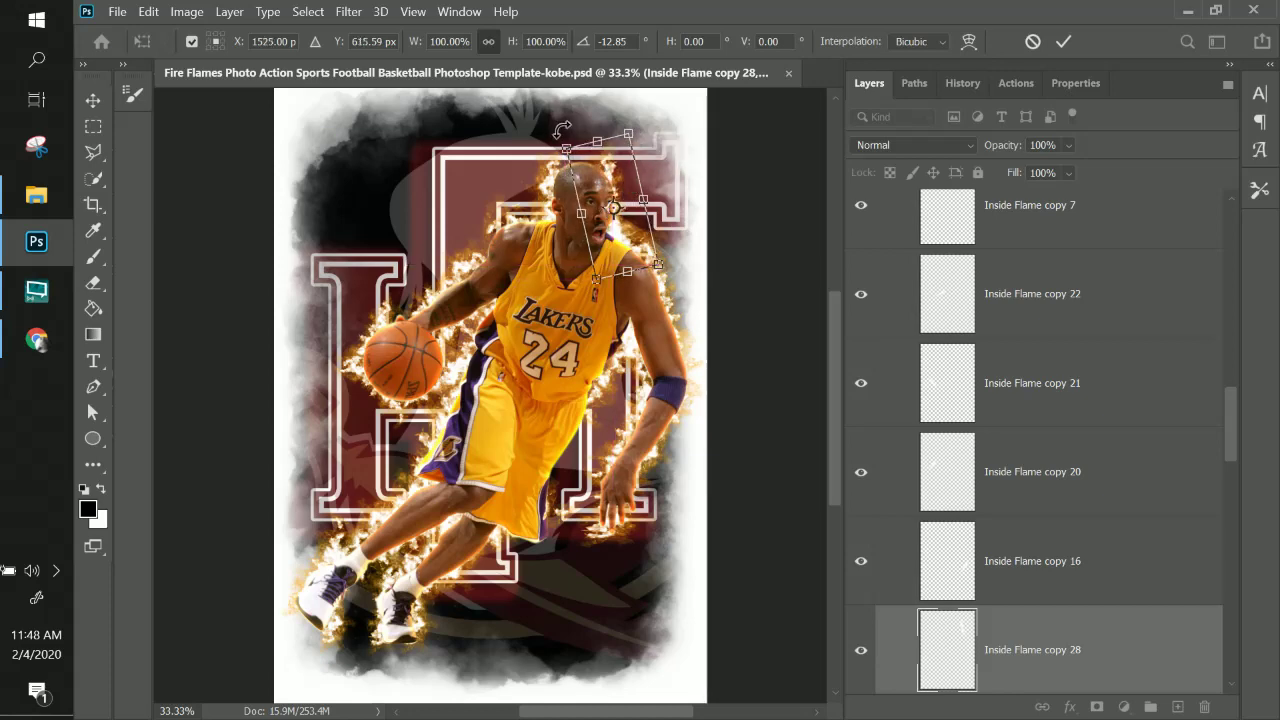
{"action": "left_click_drag", "start_coordinate": [537, 140], "coordinate": [492, 168]}
{"action": "key", "text": "Return"}
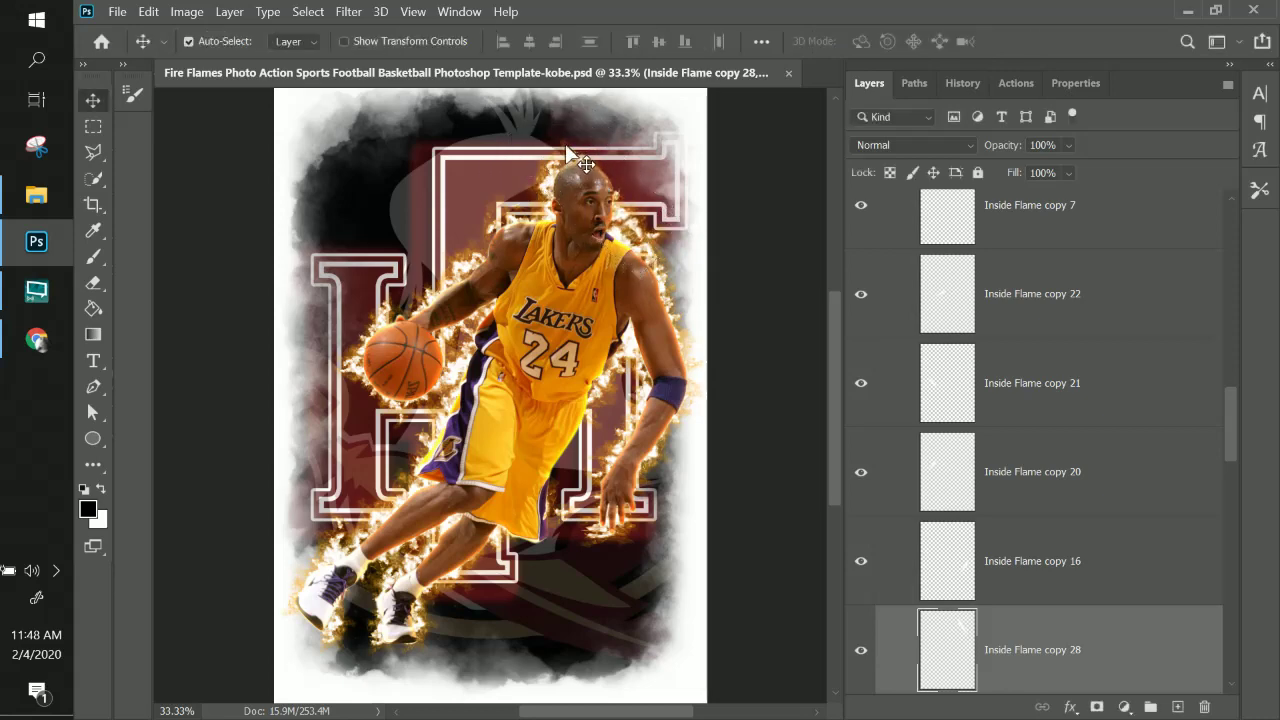
{"action": "left_click_drag", "start_coordinate": [636, 234], "coordinate": [626, 234]}
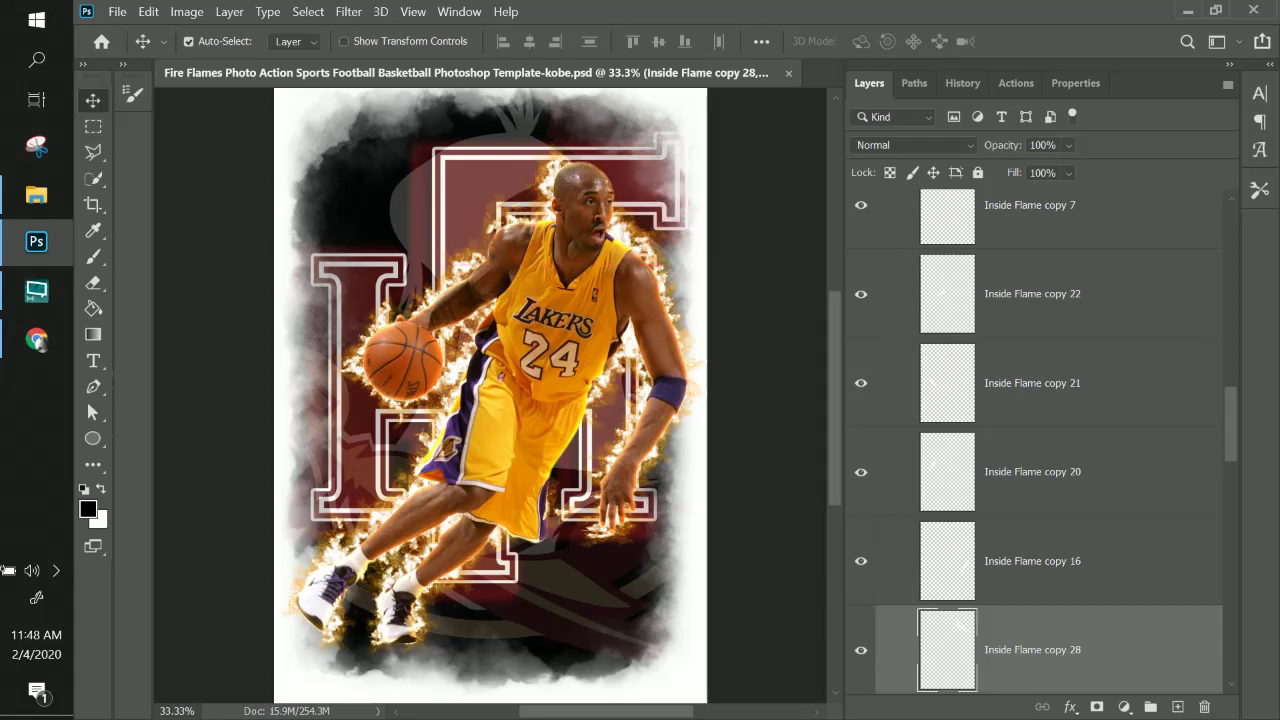
- Collapse the Inside Flame group and make the Rays group visible
{"action": "scroll", "coordinate": [1125, 342], "scroll_direction": "up", "scroll_amount": 10}
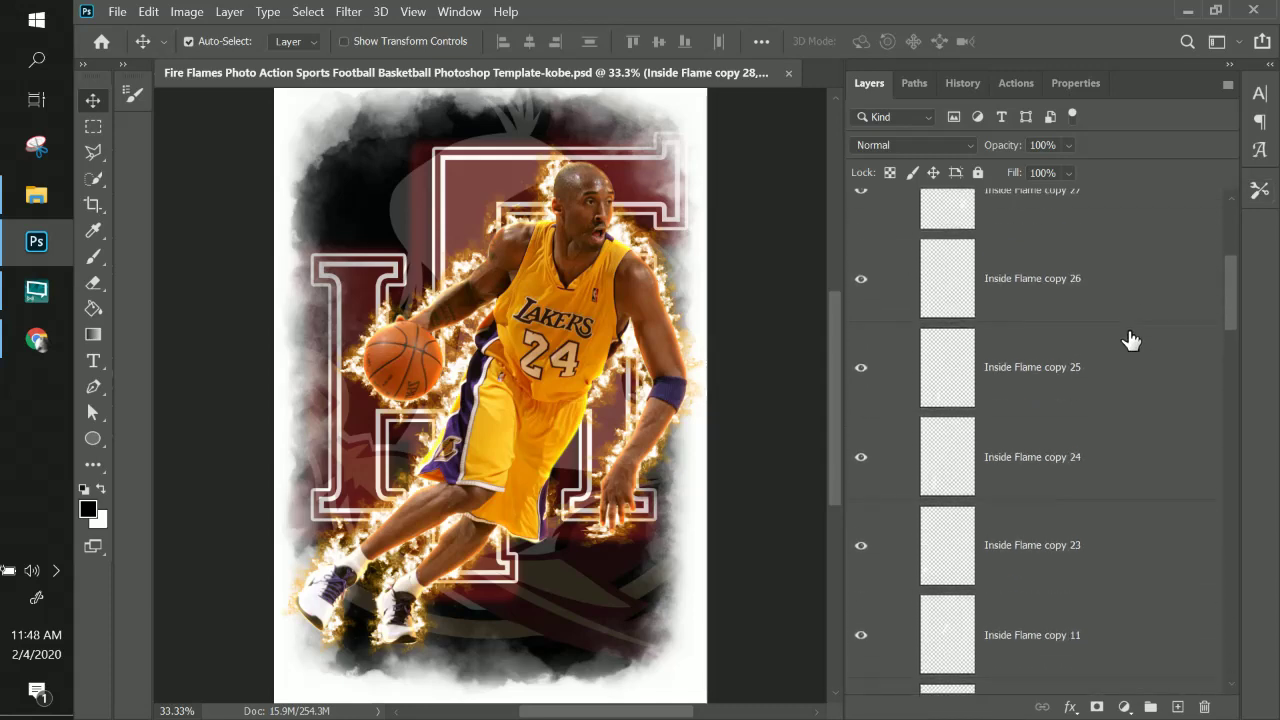
{"action": "scroll", "coordinate": [1130, 341], "scroll_direction": "up", "scroll_amount": 5}
{"action": "left_click", "coordinate": [882, 379]}
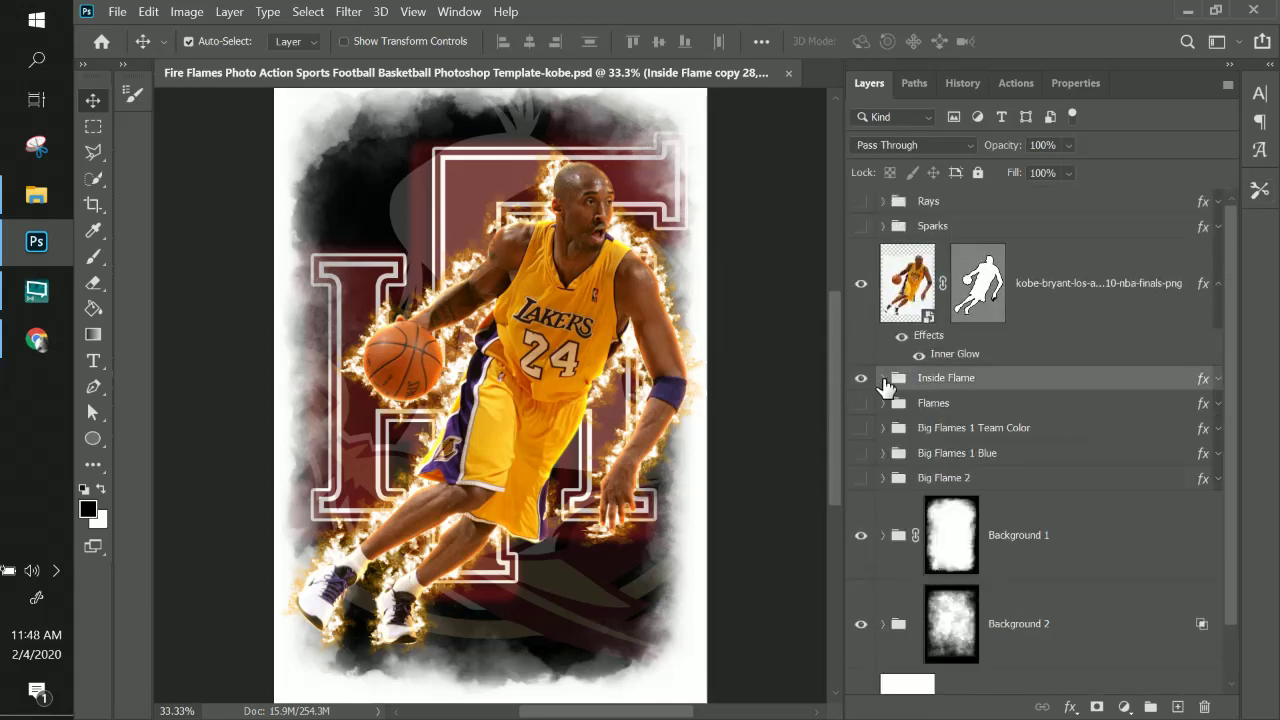
{"action": "left_click", "coordinate": [862, 224]}
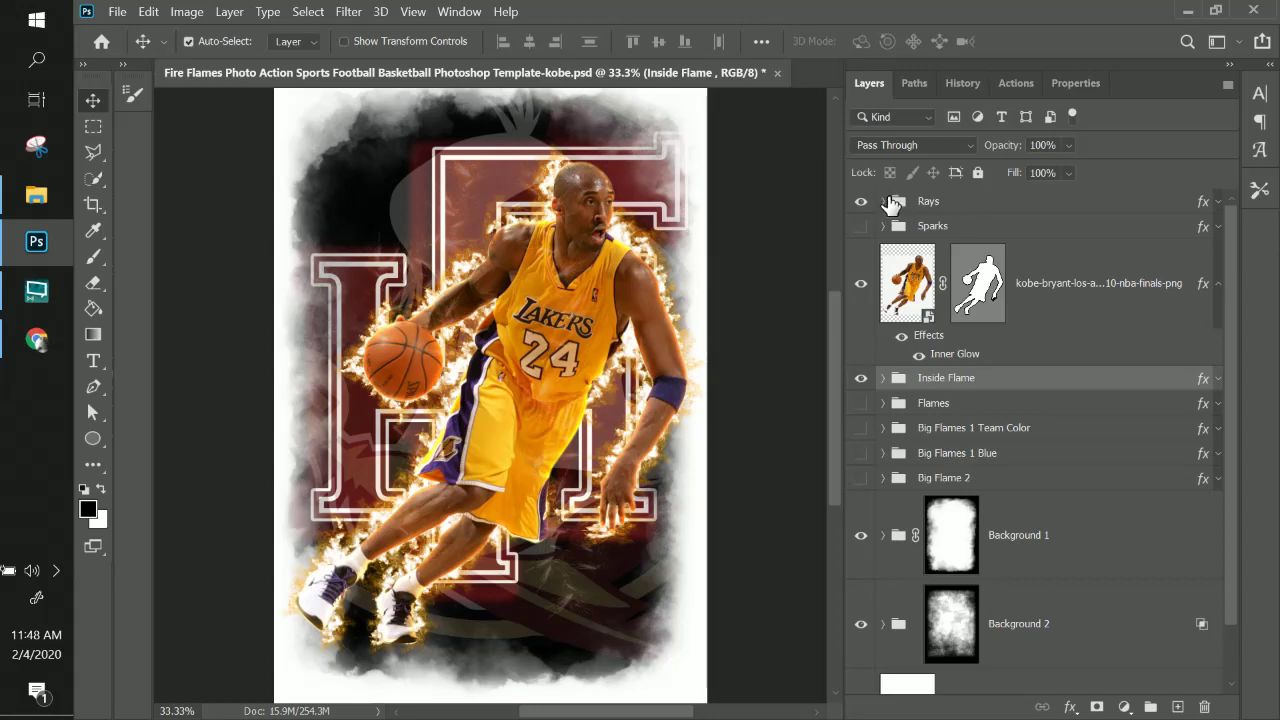
- Look through the Rays group's layers with the group selected, collapse it, and hide the Inside Flame group
{"action": "left_click", "coordinate": [884, 202]}
{"action": "left_click", "coordinate": [972, 205]}
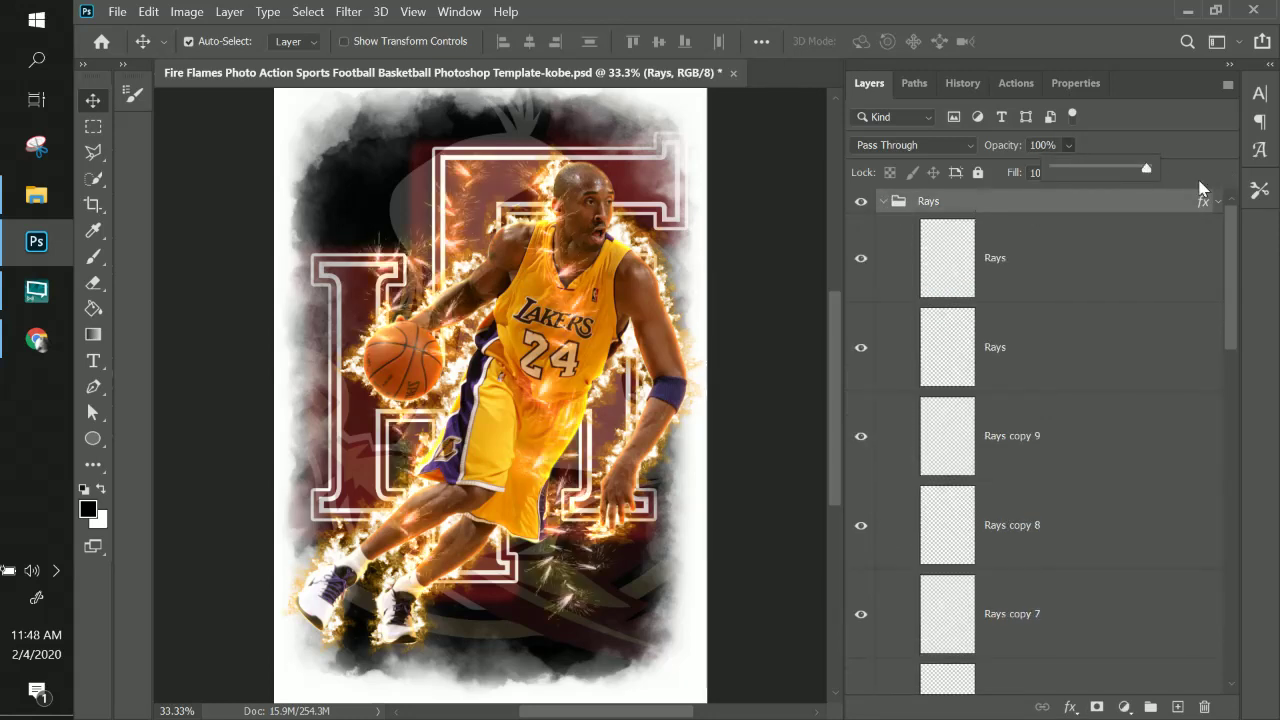
{"action": "left_click", "coordinate": [540, 250]}
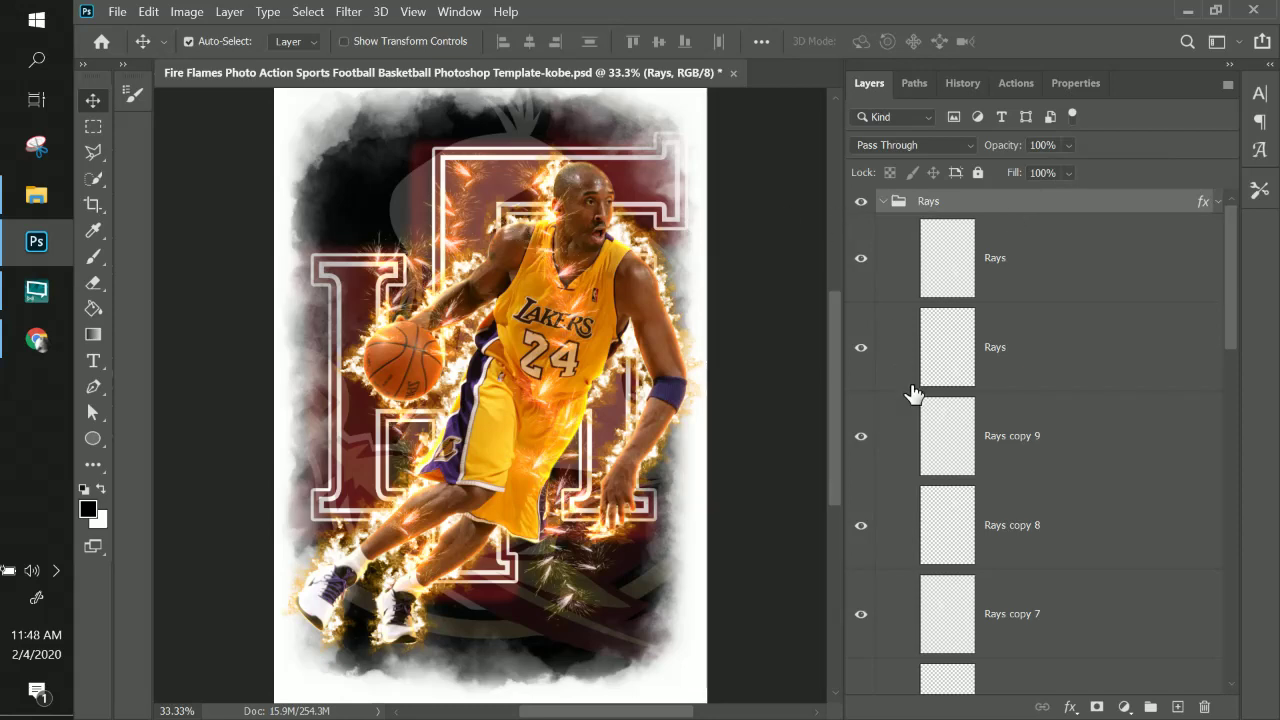
{"action": "scroll", "coordinate": [909, 350], "scroll_direction": "down", "scroll_amount": 1}
{"action": "scroll", "coordinate": [909, 352], "scroll_direction": "up", "scroll_amount": 1}
{"action": "left_click", "coordinate": [883, 203]}
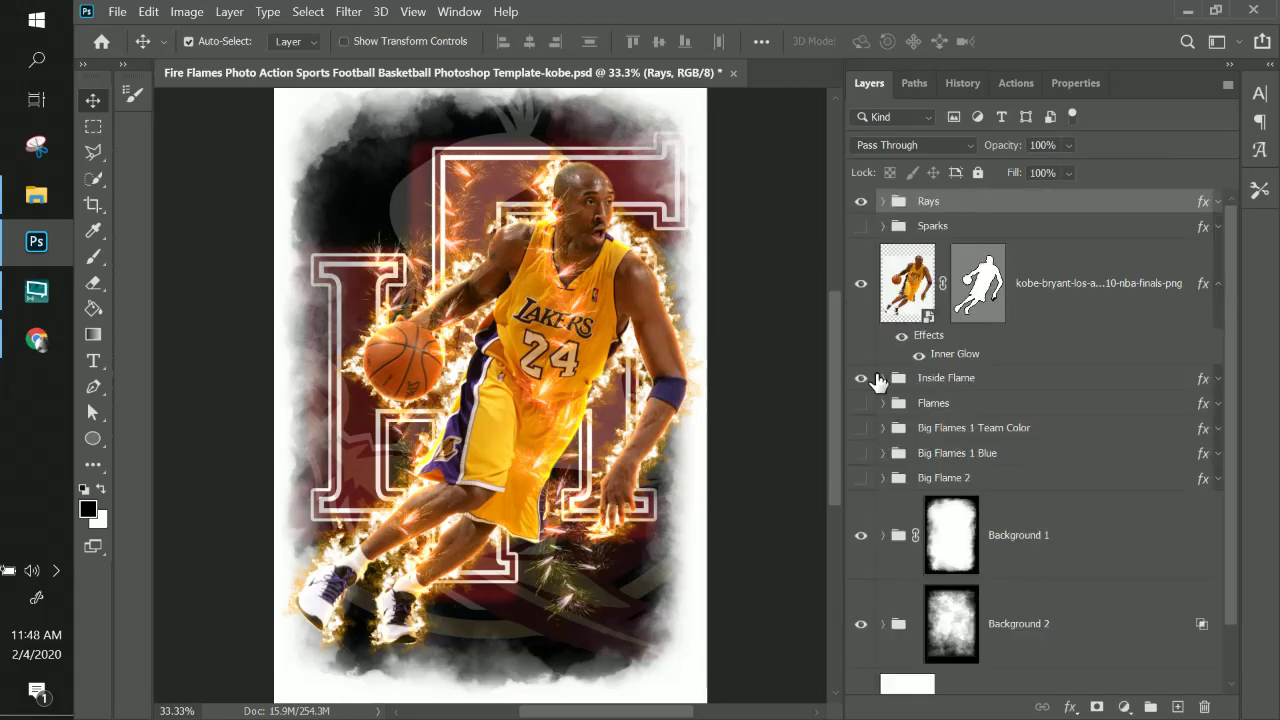
{"action": "left_click", "coordinate": [862, 379]}
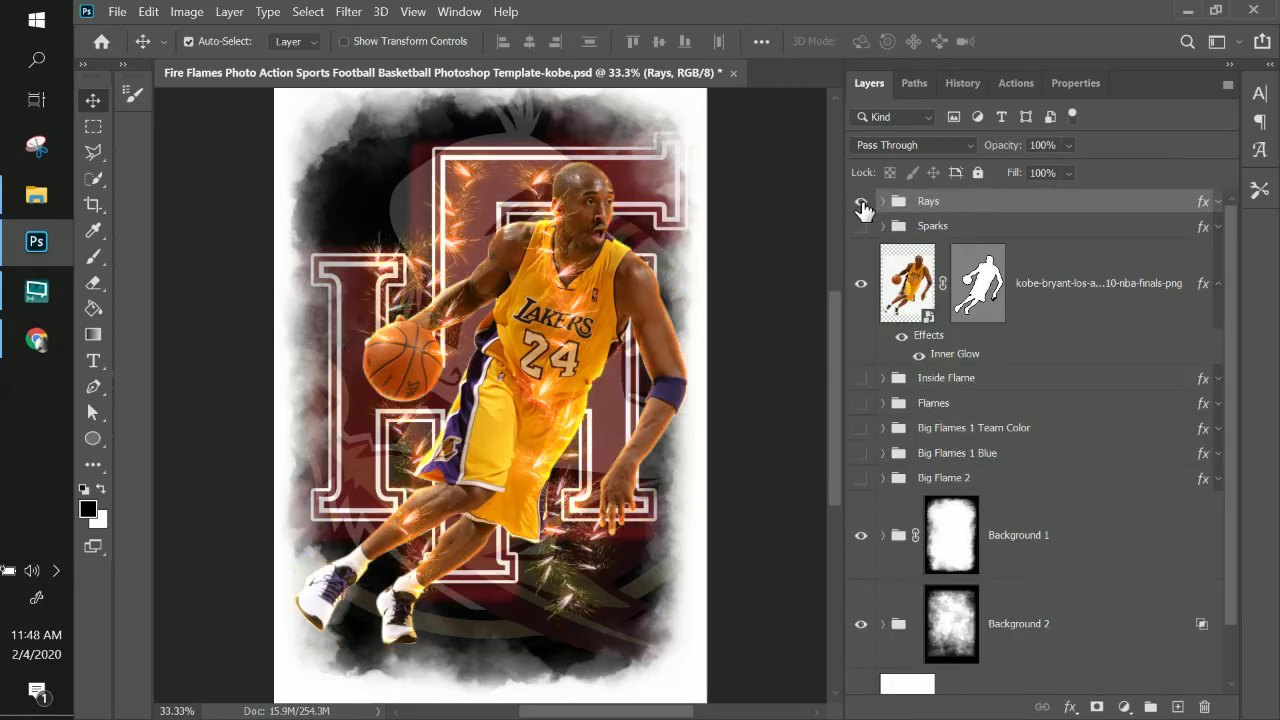
- Move the Rays copy 8 spark to the front of the player's head and the Rays copy 9 spark to the back of it
{"action": "left_click", "coordinate": [538, 183]}
{"action": "left_click_drag", "start_coordinate": [540, 183], "coordinate": [608, 170]}
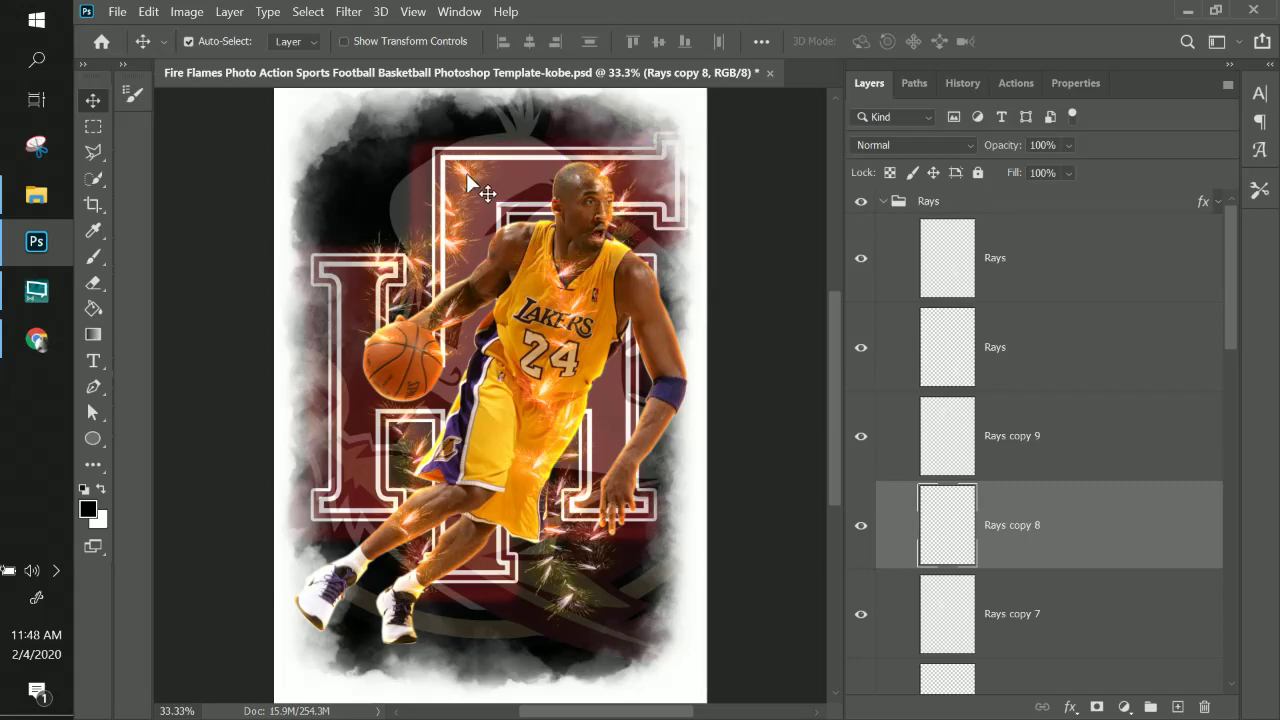
{"action": "left_click_drag", "start_coordinate": [467, 175], "coordinate": [568, 174]}
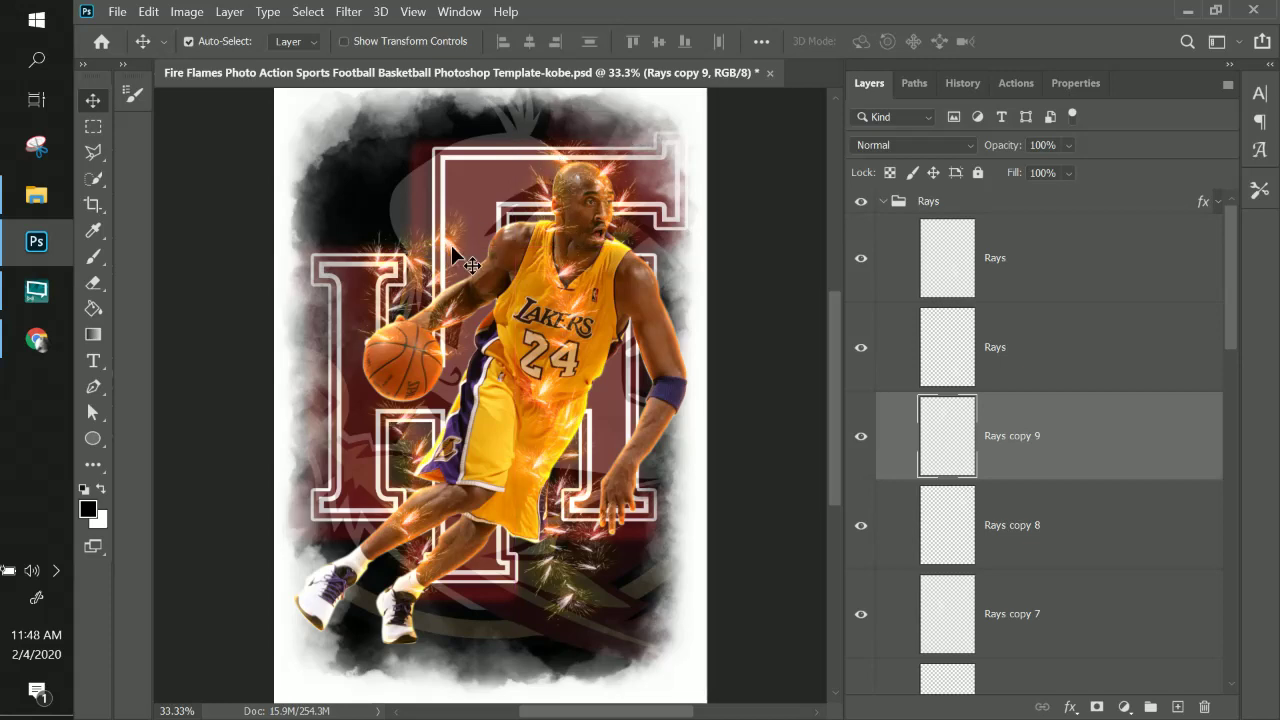
- Move the Rays copy 11 spark onto the shoulder of the dribbling arm and rotate it slightly counterclockwise
{"action": "left_click_drag", "start_coordinate": [467, 263], "coordinate": [534, 240]}
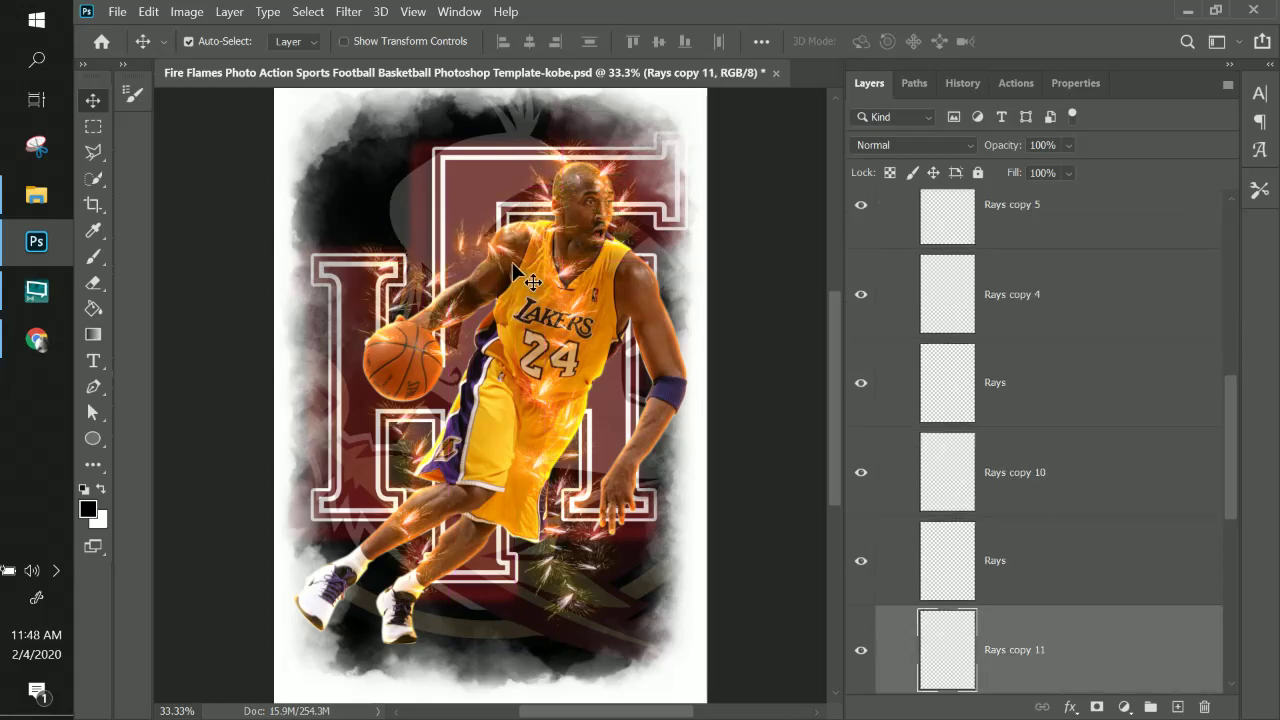
{"action": "key", "text": "ctrl+t"}
{"action": "left_click_drag", "start_coordinate": [432, 170], "coordinate": [423, 190]}
{"action": "key", "text": "Return"}
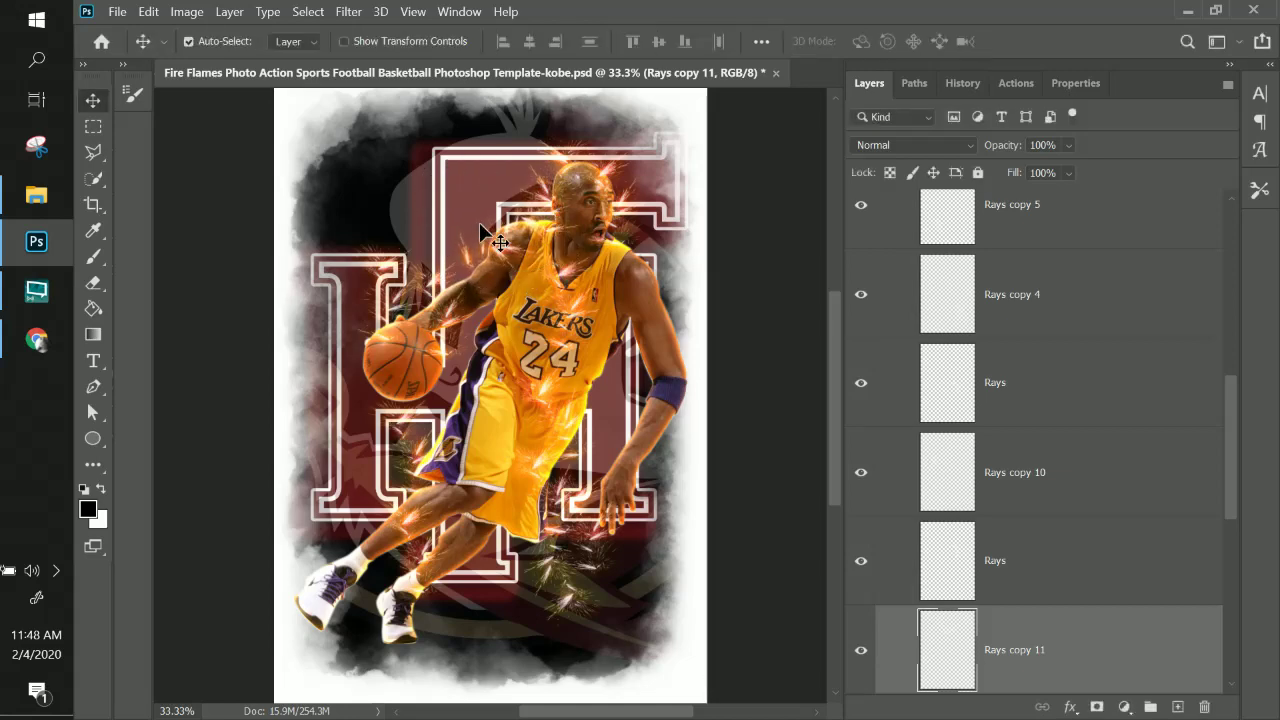
- Move a spark from above the forearm to the torso's edge, and place Rays copy 10 along the dribbling forearm, rotated about 59°
{"action": "left_click_drag", "start_coordinate": [437, 290], "coordinate": [492, 308]}
{"action": "left_click_drag", "start_coordinate": [414, 310], "coordinate": [452, 289]}
{"action": "key", "text": "ctrl+t"}
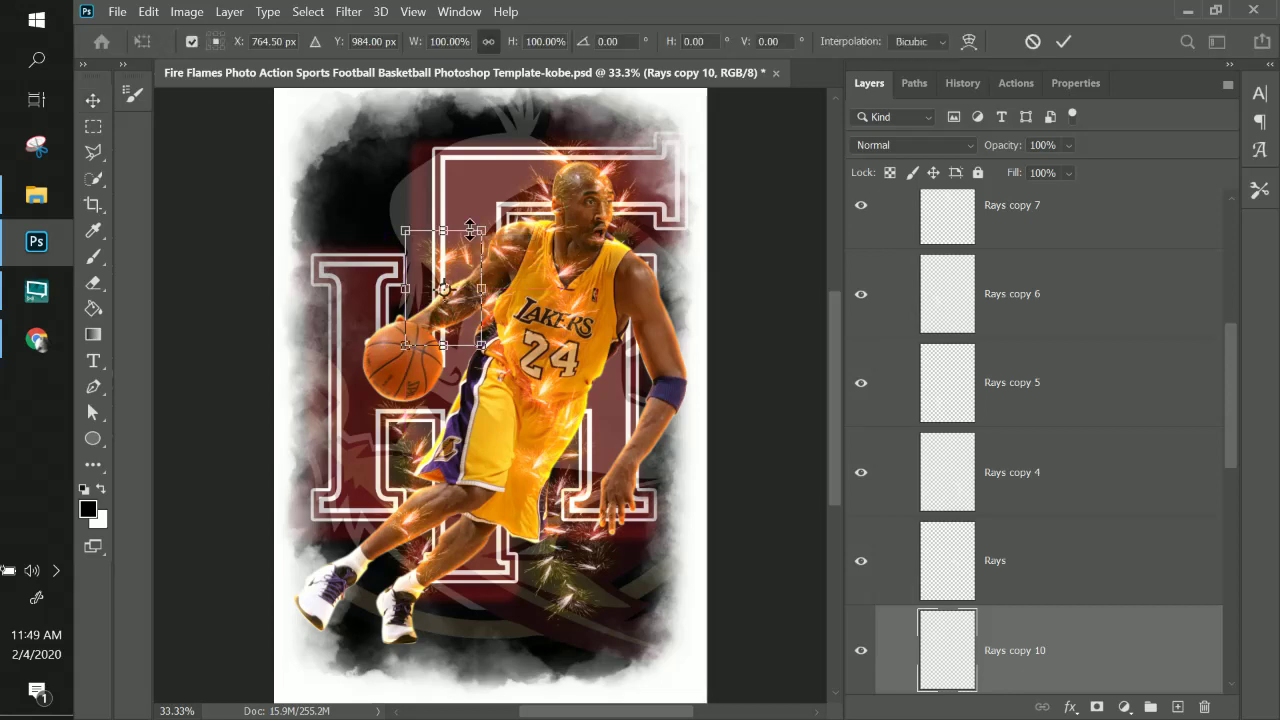
{"action": "left_click_drag", "start_coordinate": [518, 226], "coordinate": [441, 308]}
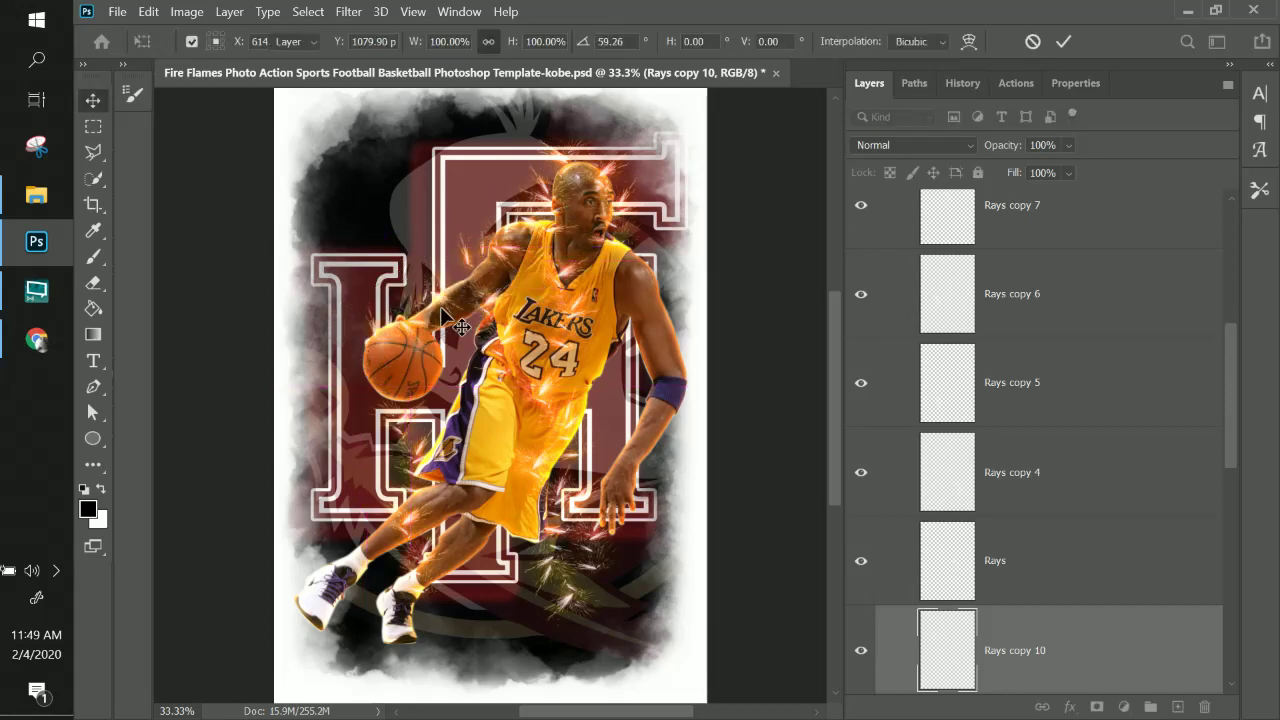
{"action": "key", "text": "Return"}
- Move the chest spark to the outer shoulder of the lowered arm and rotate it about -31°
{"action": "left_click_drag", "start_coordinate": [594, 293], "coordinate": [652, 262]}
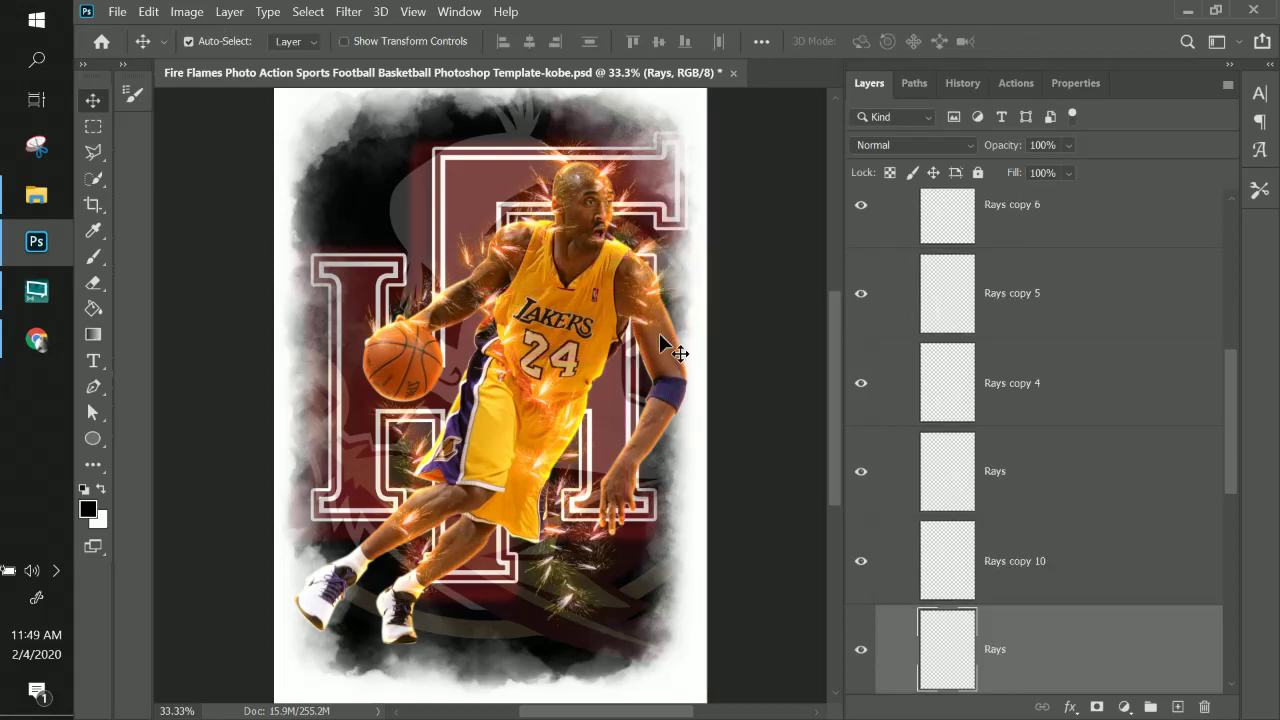
{"action": "key", "text": "ctrl"}
{"action": "key", "text": "ctrl+t"}
{"action": "left_click_drag", "start_coordinate": [708, 345], "coordinate": [675, 298]}
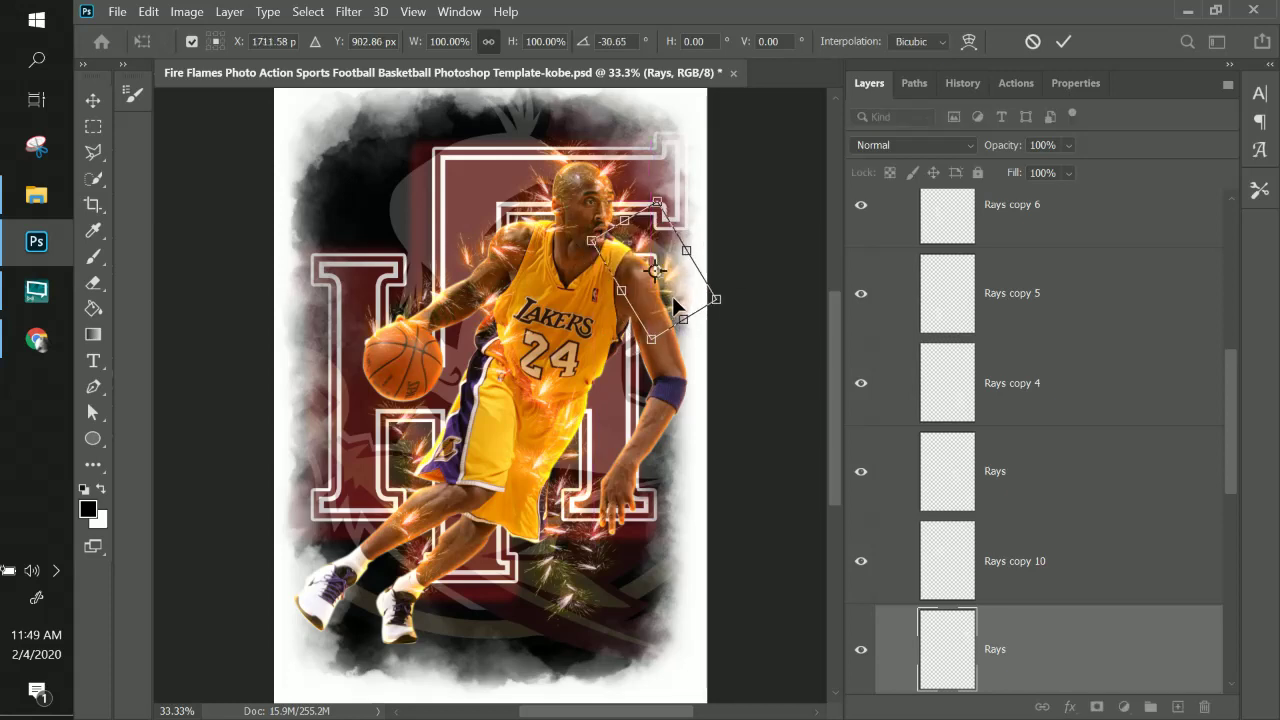
{"action": "key", "text": "Return"}
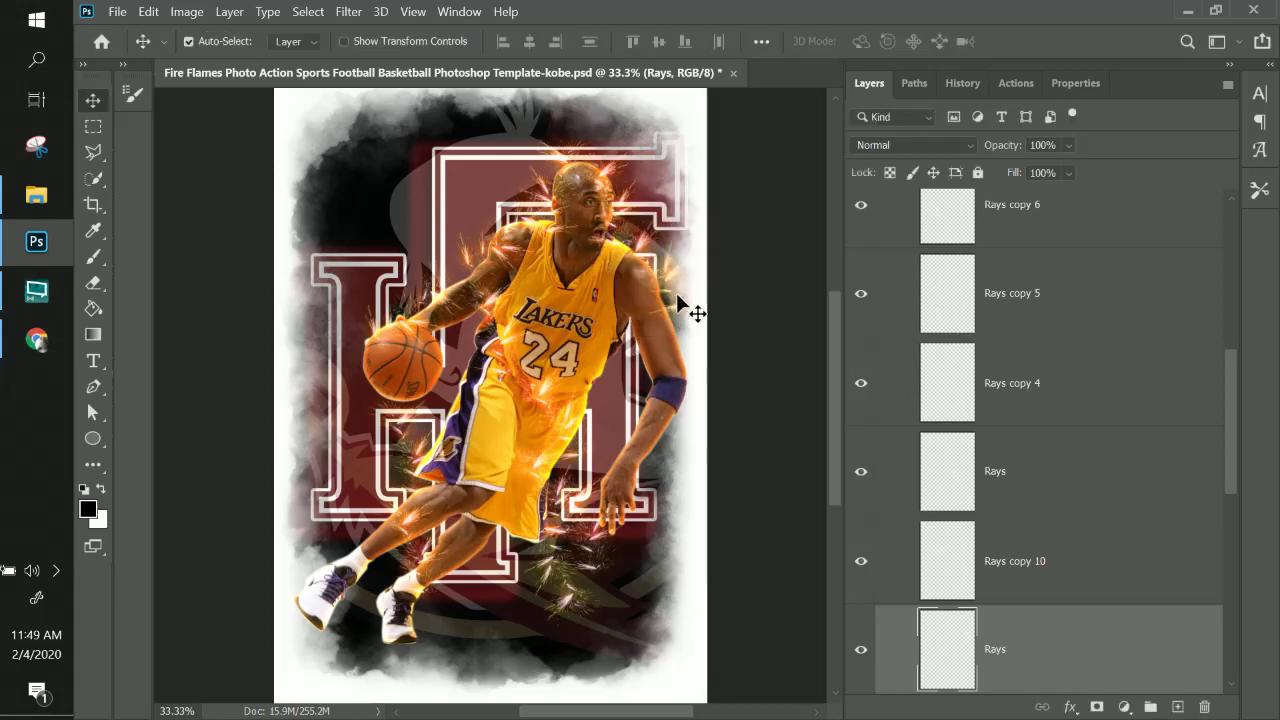
{"action": "right_click", "coordinate": [554, 391]}
{"action": "left_click", "coordinate": [579, 417]}
{"action": "left_click_drag", "start_coordinate": [542, 388], "coordinate": [632, 366]}
{"action": "key", "text": "ctrl+z"}
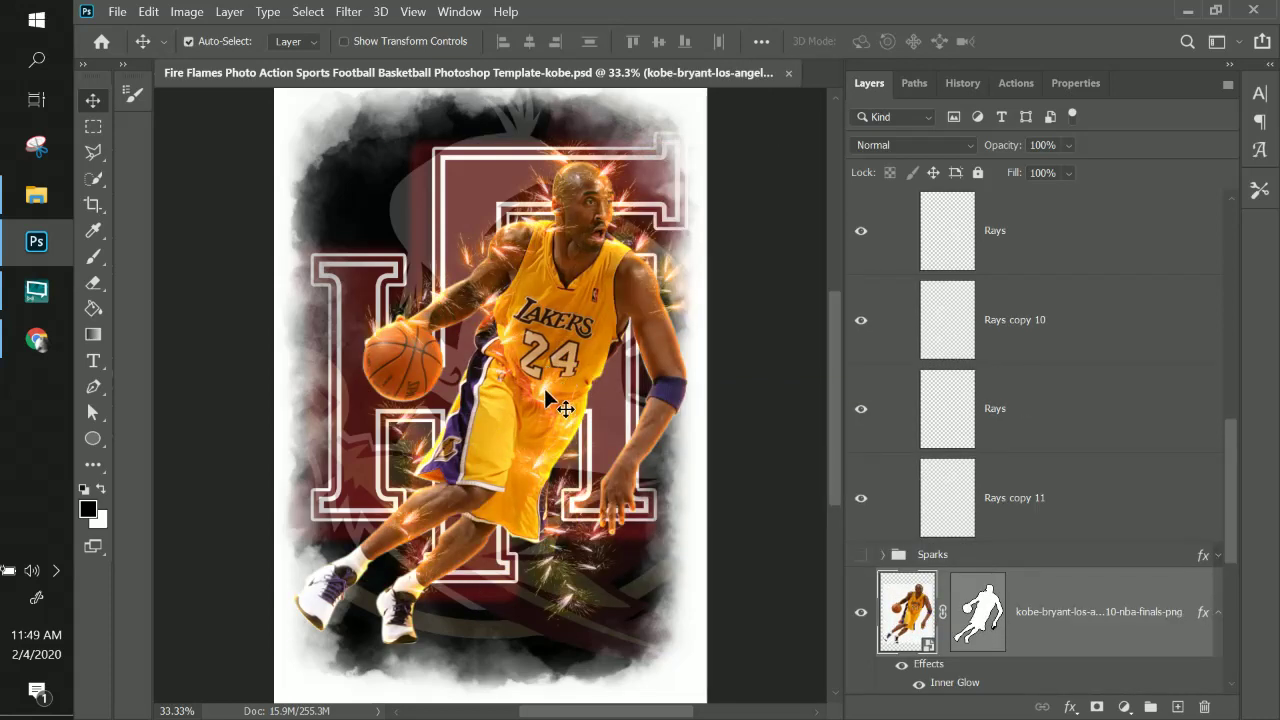
- Move the waist spark beside the lowered arm's armband, and place the spark from below the shorts along the forearm, rotated about 56°
{"action": "left_click_drag", "start_coordinate": [545, 390], "coordinate": [630, 343]}
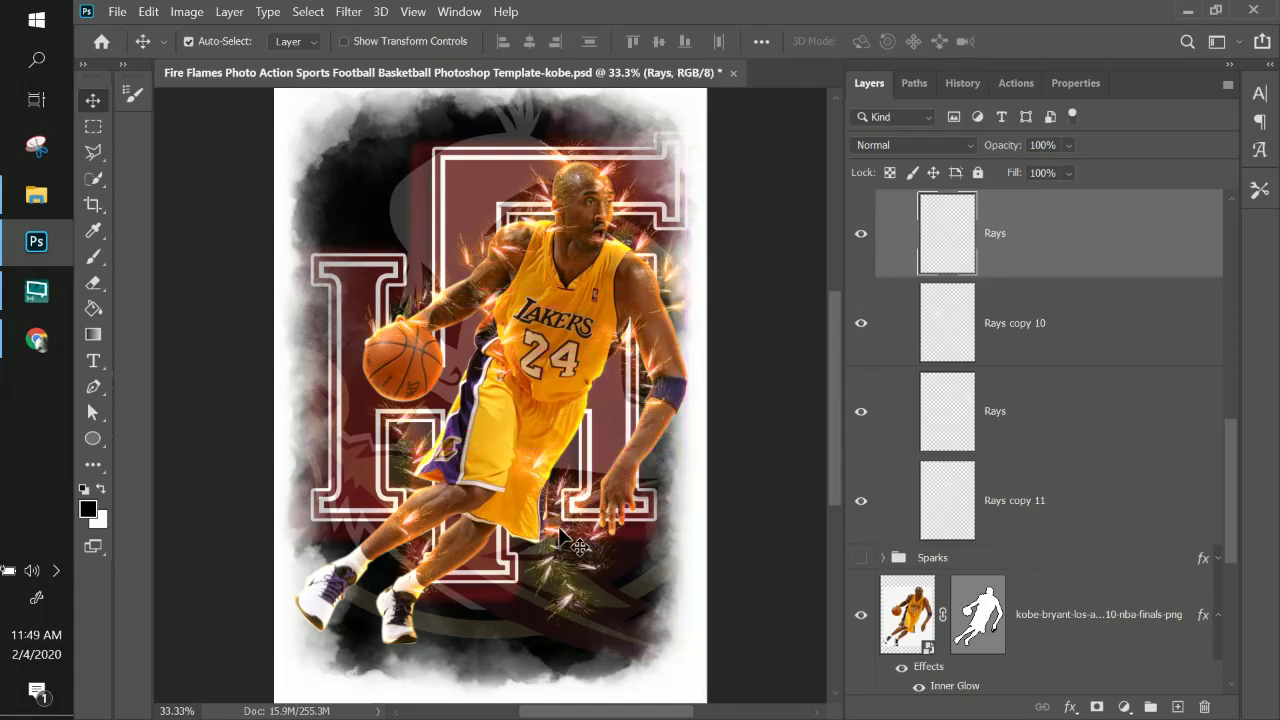
{"action": "right_click", "coordinate": [548, 583]}
{"action": "left_click", "coordinate": [600, 431]}
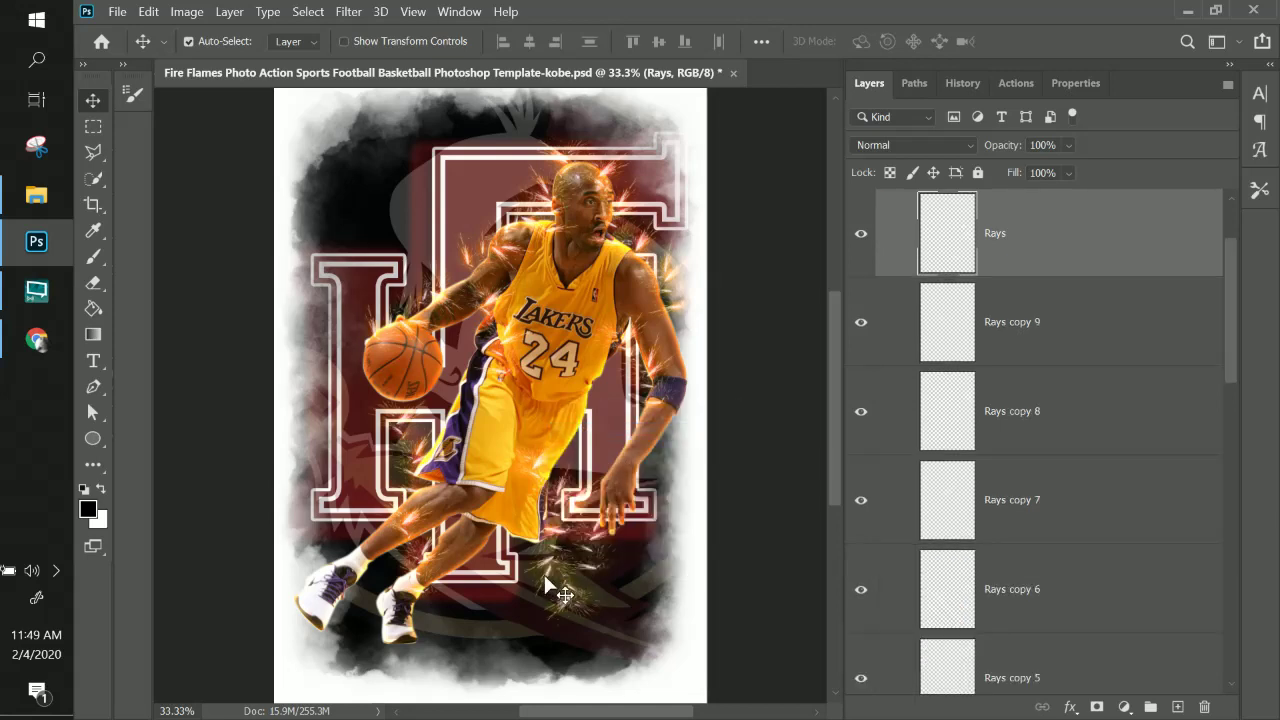
{"action": "left_click_drag", "start_coordinate": [546, 580], "coordinate": [630, 457]}
{"action": "key", "text": "ctrl+t"}
{"action": "left_click_drag", "start_coordinate": [743, 388], "coordinate": [780, 463]}
{"action": "left_click_drag", "start_coordinate": [666, 428], "coordinate": [671, 440]}
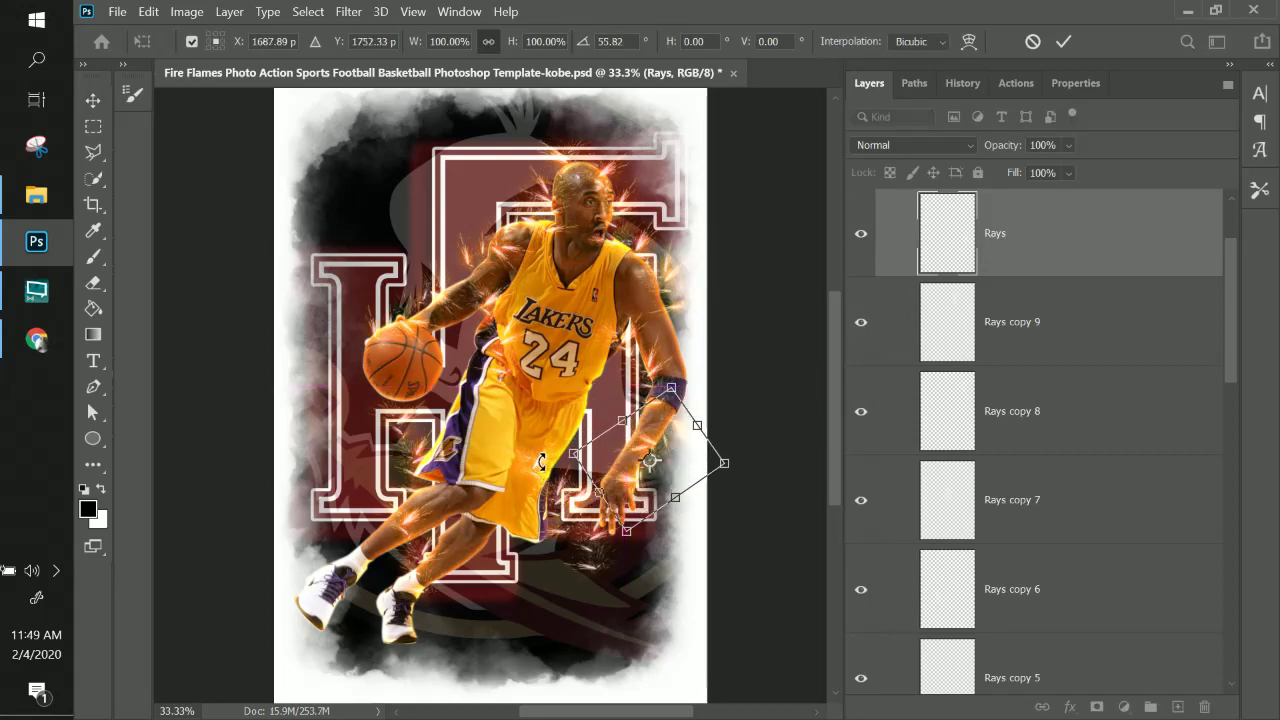
{"action": "key", "text": "Return"}
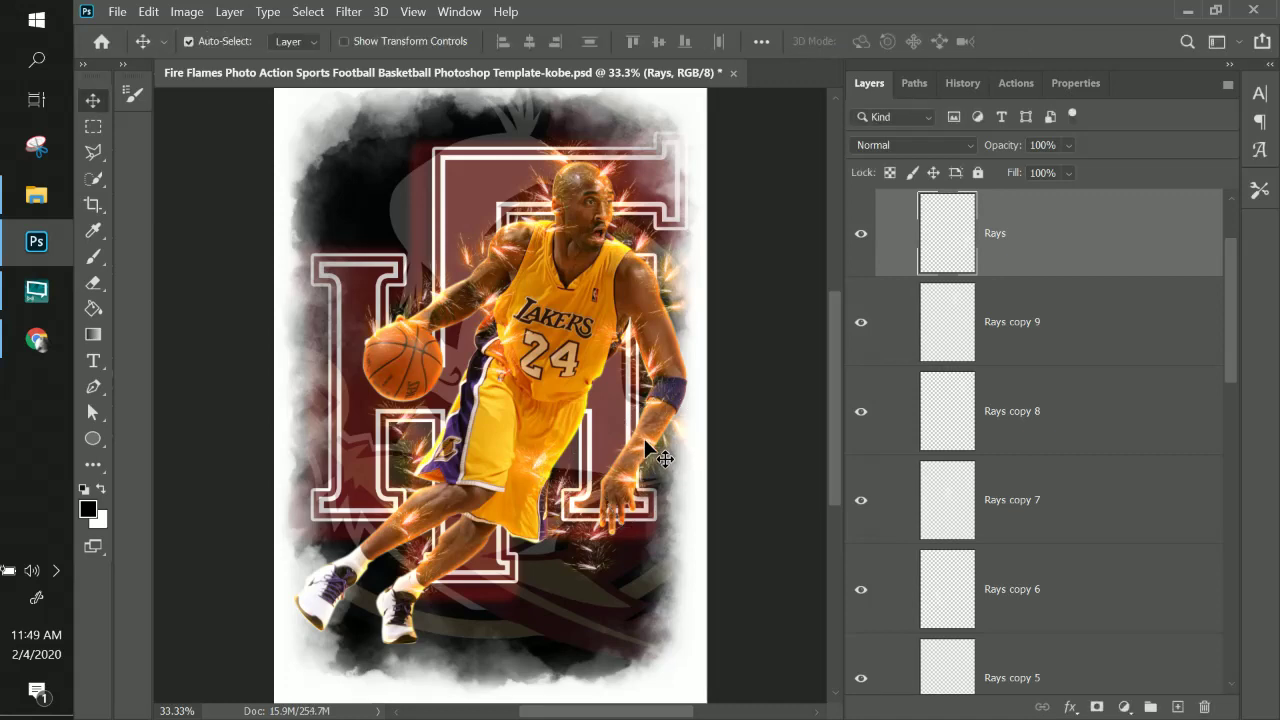
- Duplicate the lowered forearm's Rays spark, then place Rays copy 4 and a duplicate of it along the two lower legs, rotated about 54°
{"action": "left_click_drag", "start_coordinate": [644, 438], "coordinate": [614, 403]}
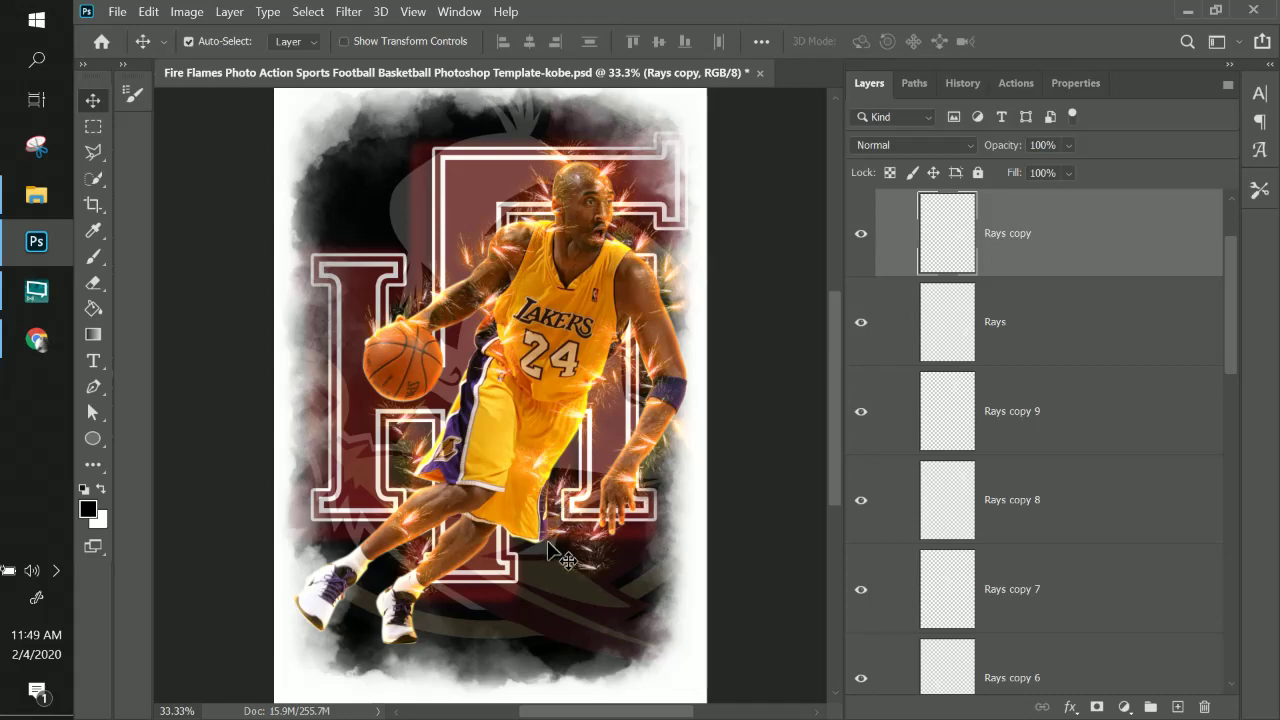
{"action": "right_click", "coordinate": [600, 545]}
{"action": "left_click", "coordinate": [640, 563]}
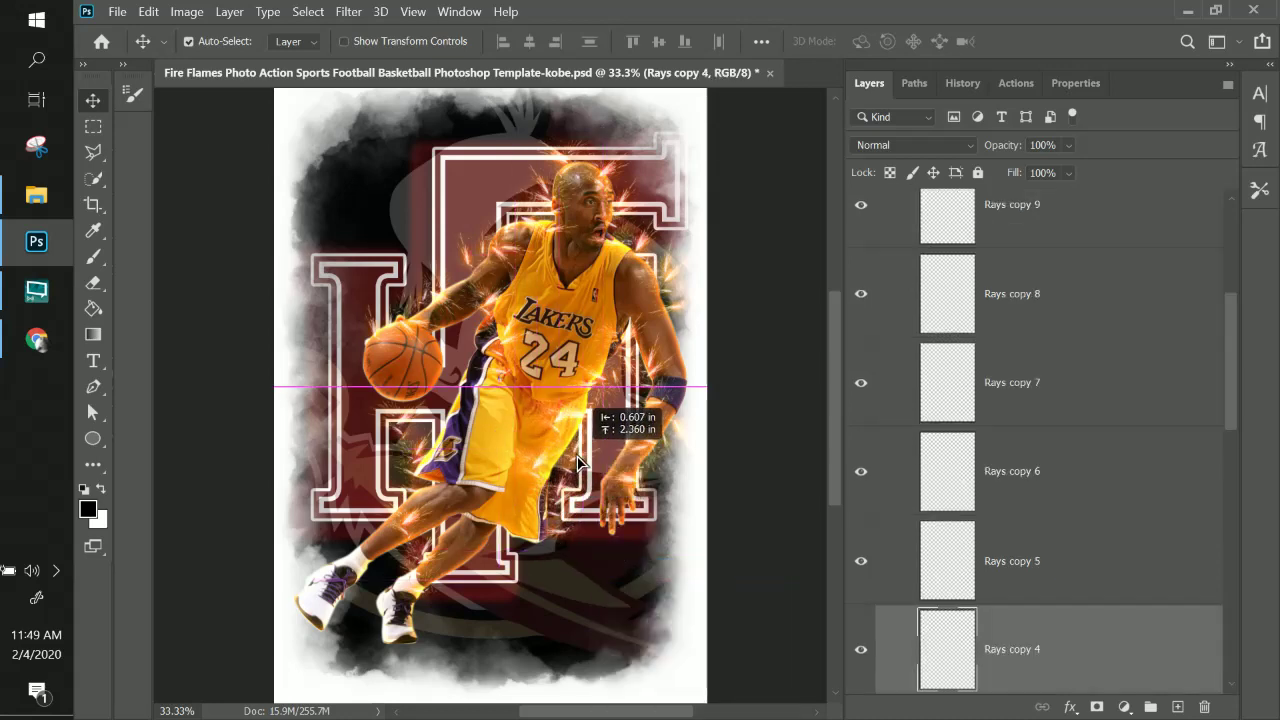
{"action": "key", "text": "ctrl+t"}
{"action": "left_click_drag", "start_coordinate": [622, 368], "coordinate": [467, 563]}
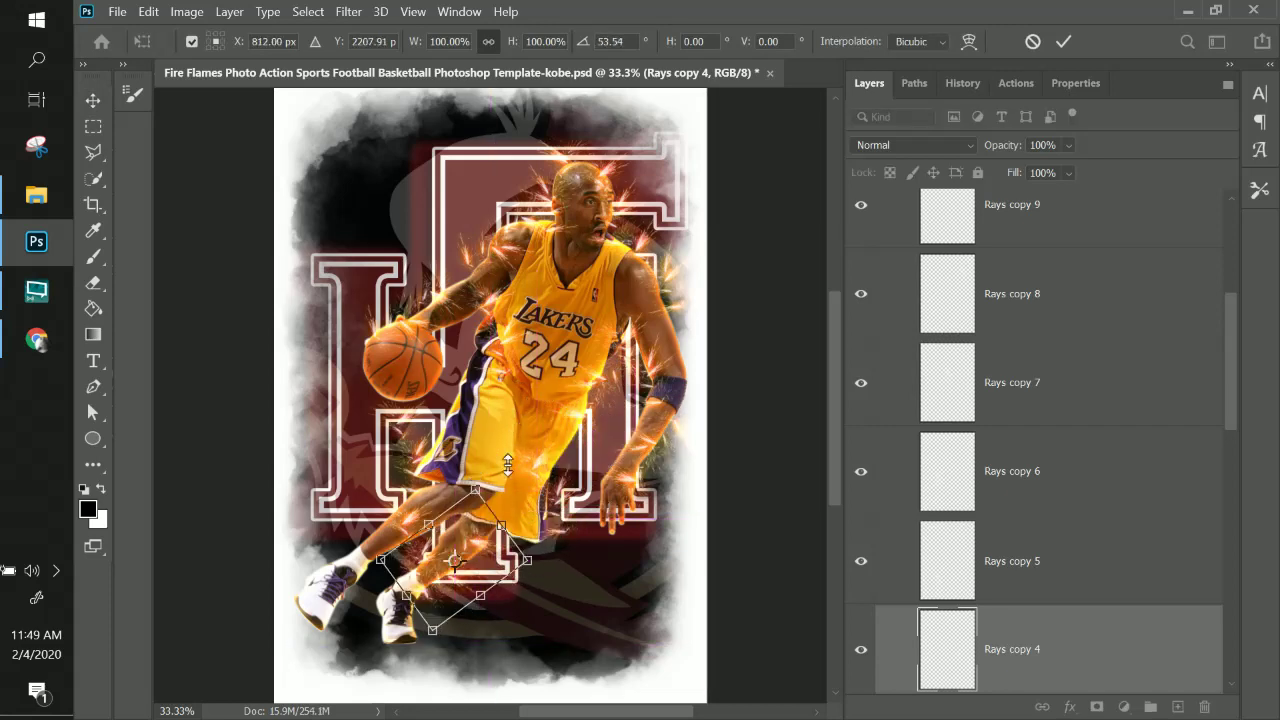
{"action": "left_click_drag", "start_coordinate": [507, 463], "coordinate": [490, 533]}
{"action": "key", "text": "Return"}
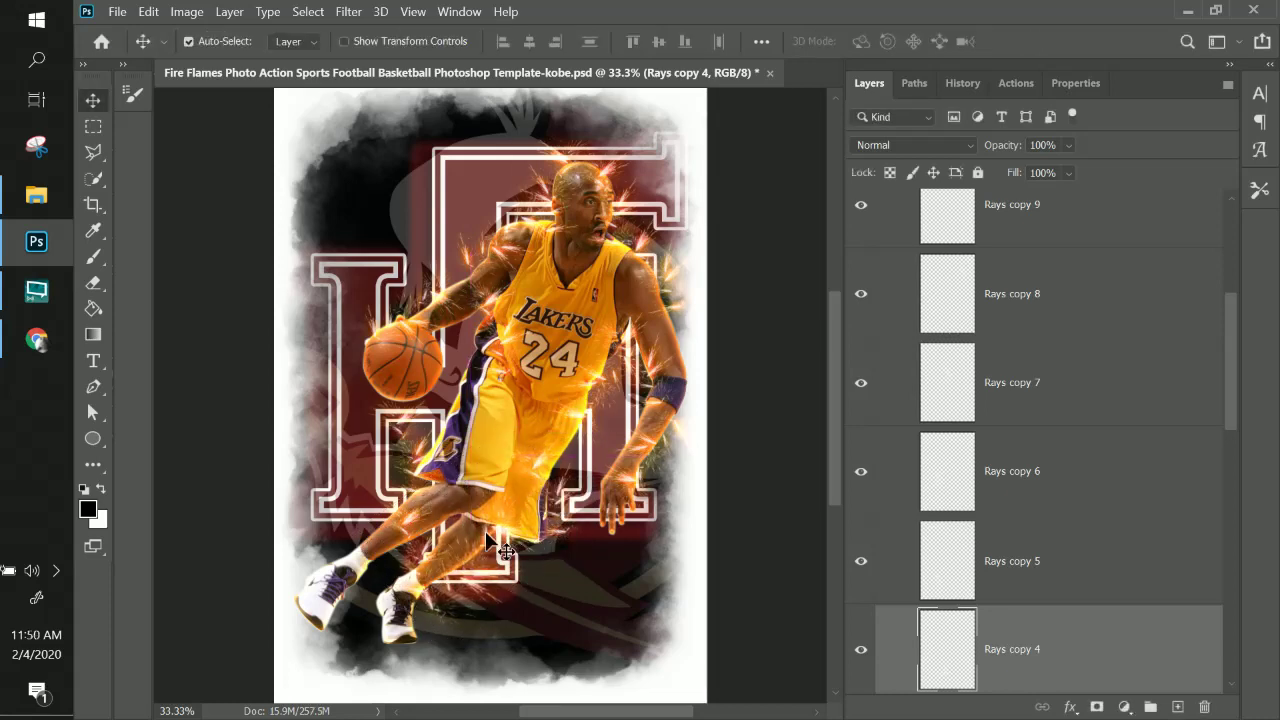
{"action": "left_click_drag", "start_coordinate": [489, 553], "coordinate": [385, 518]}
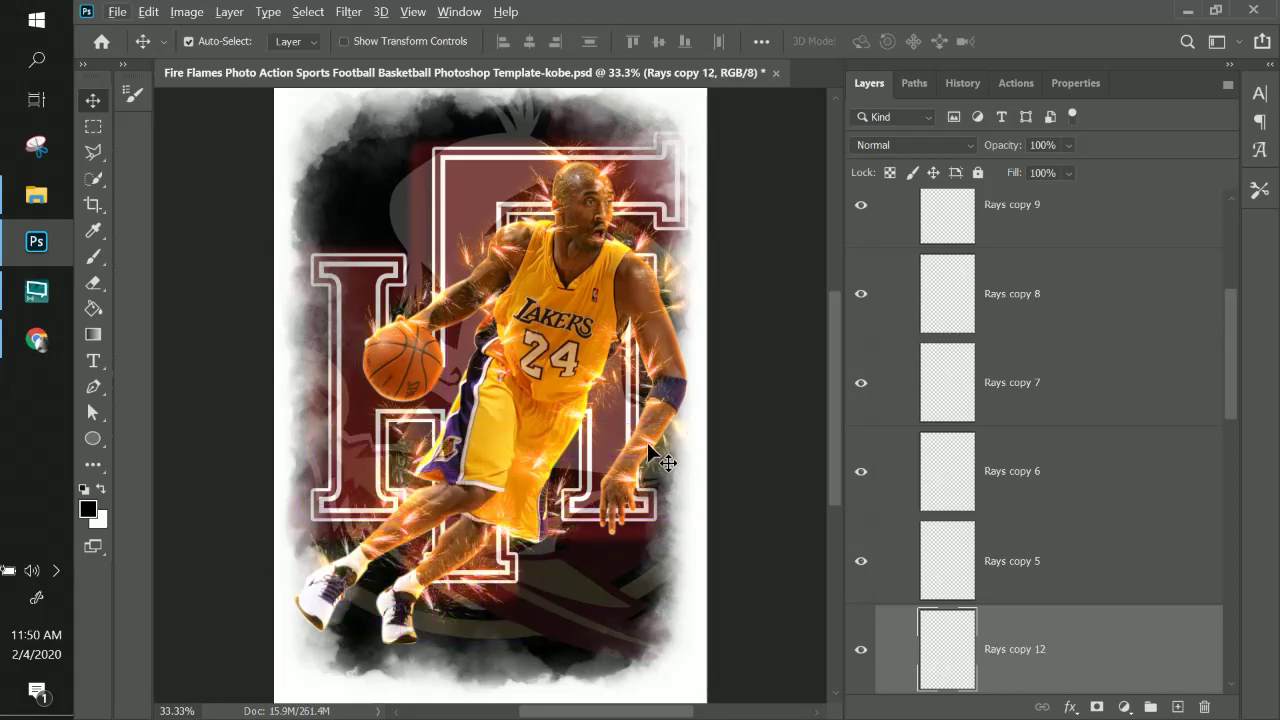
- Duplicate the lowered forearm's spark toward the wrist, and duplicate the spark beside the armband onto the outer upper arm
{"action": "left_click", "coordinate": [647, 442]}
{"action": "right_click", "coordinate": [650, 441]}
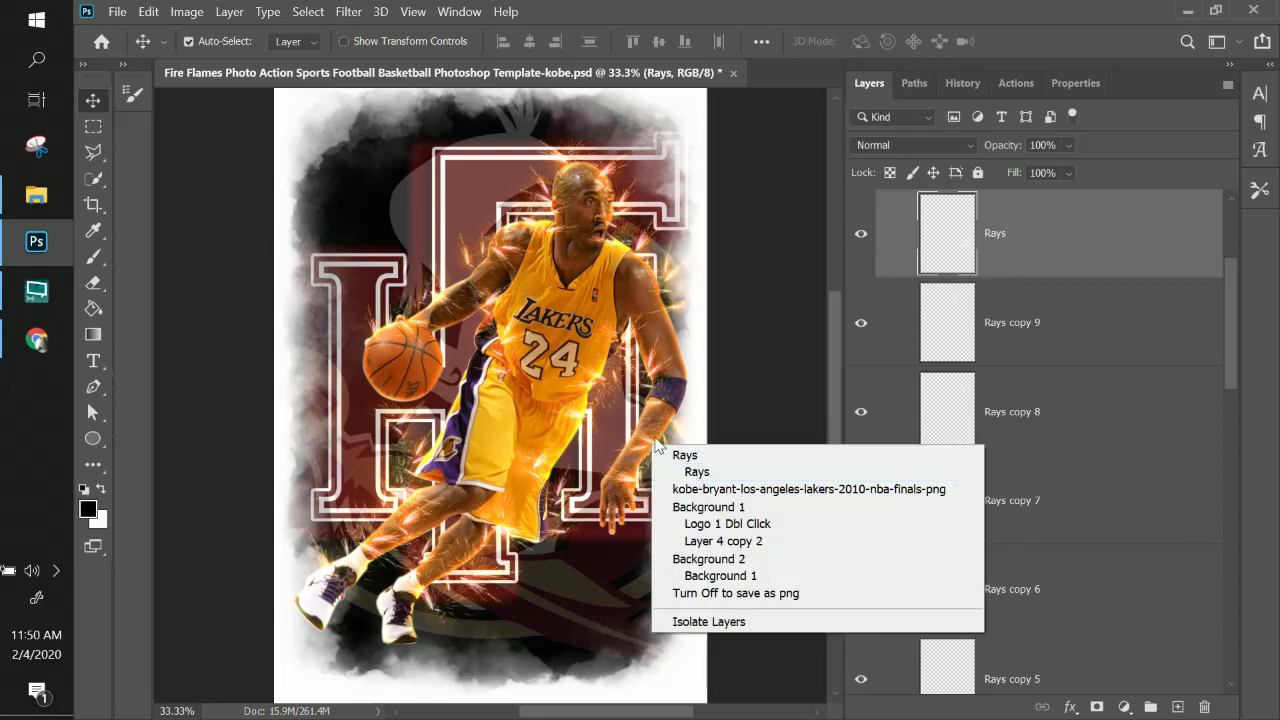
{"action": "left_click", "coordinate": [686, 455]}
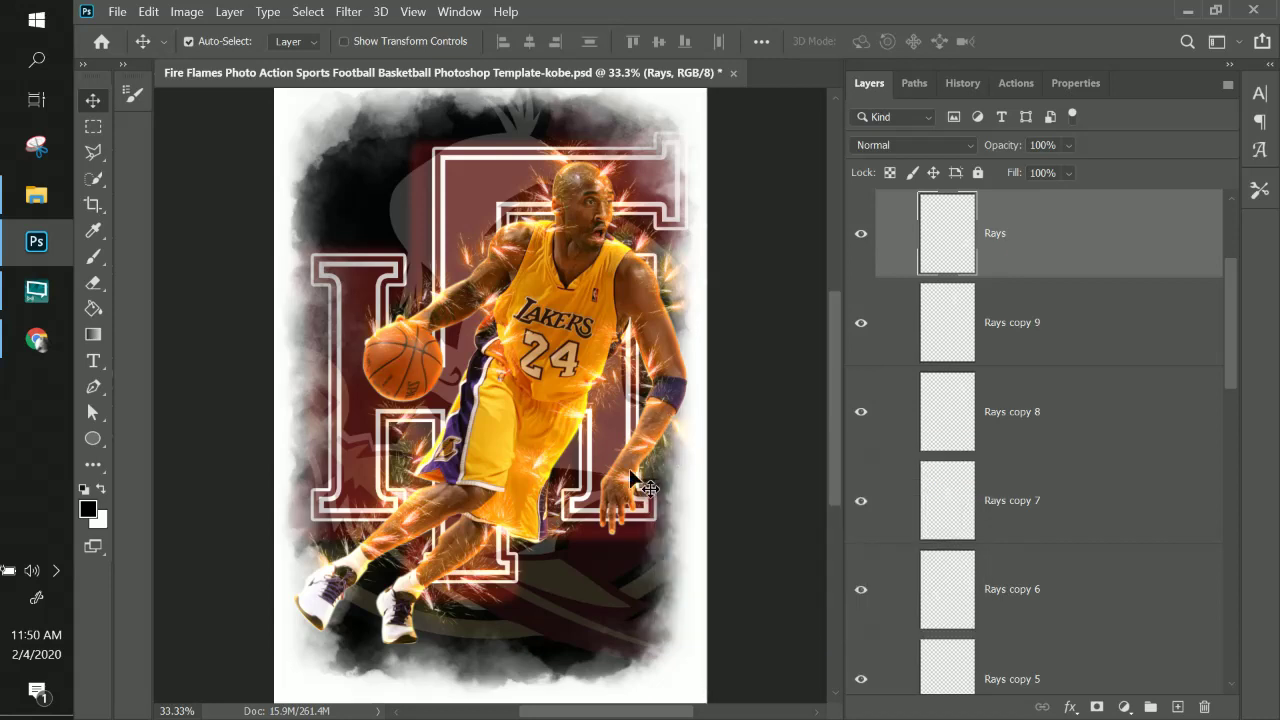
{"action": "right_click", "coordinate": [649, 442]}
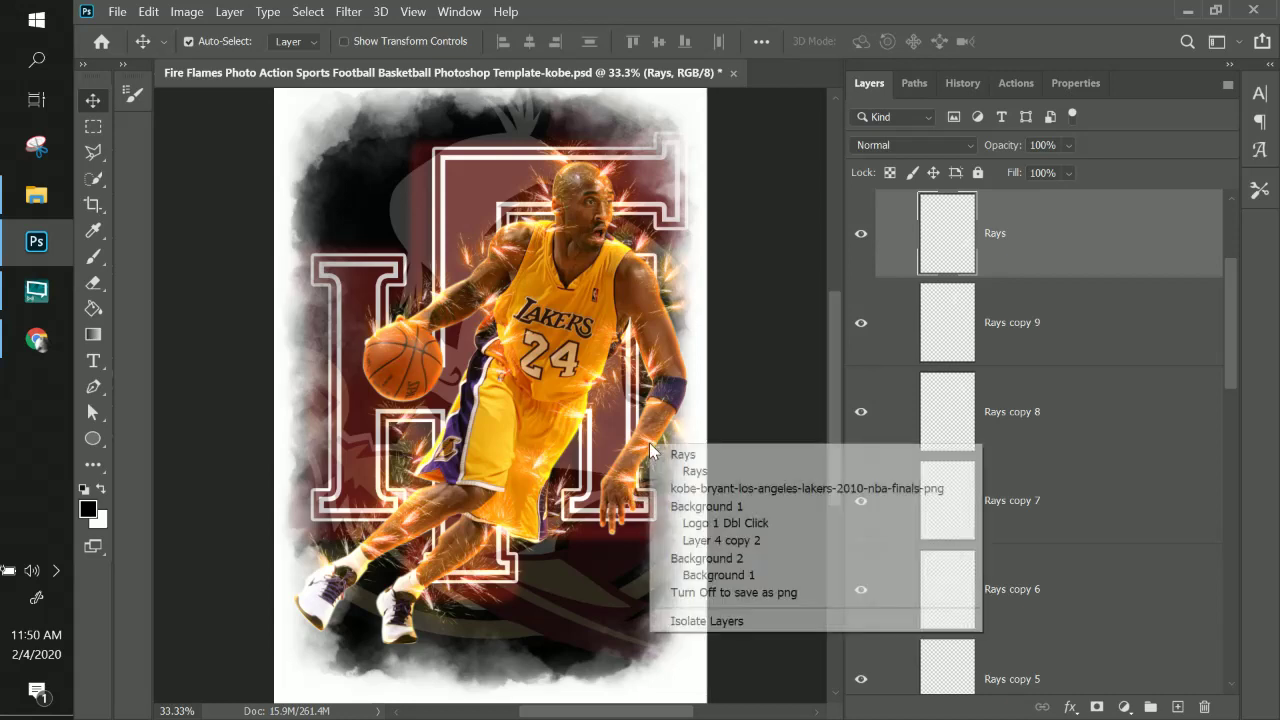
{"action": "left_click", "coordinate": [705, 467]}
{"action": "left_click_drag", "start_coordinate": [649, 441], "coordinate": [632, 436]}
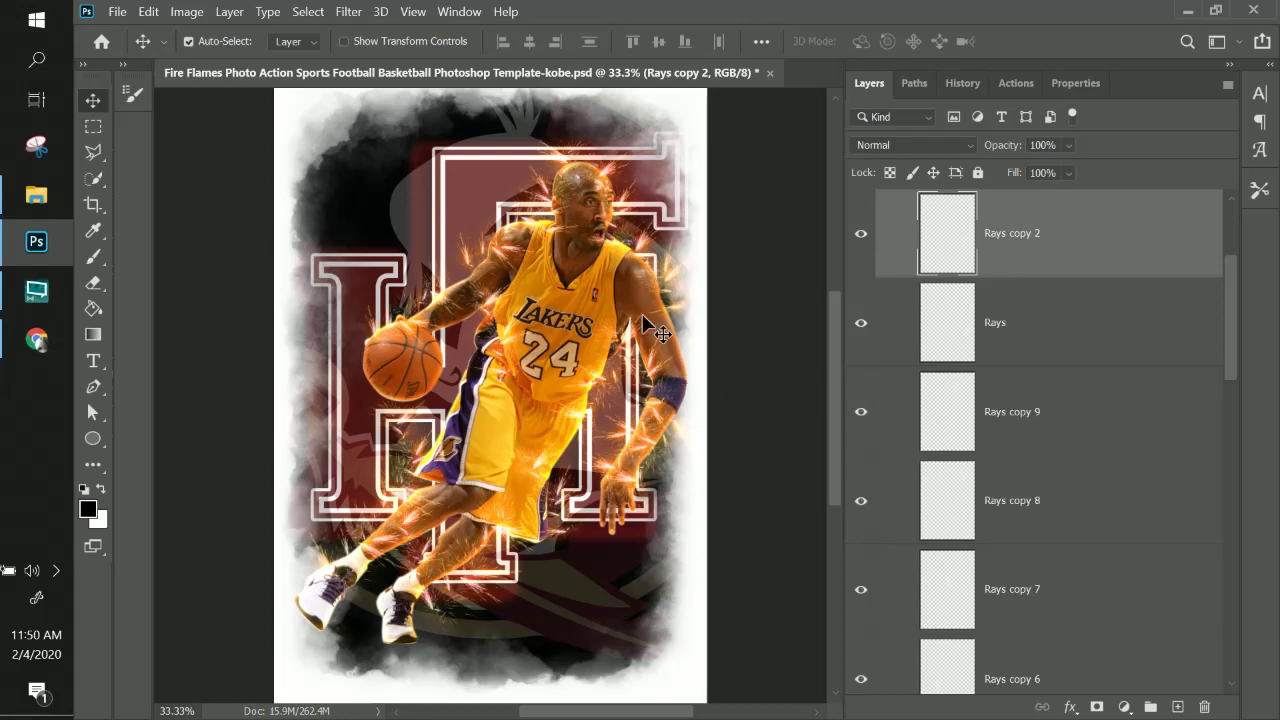
{"action": "right_click", "coordinate": [650, 368]}
{"action": "left_click", "coordinate": [665, 378]}
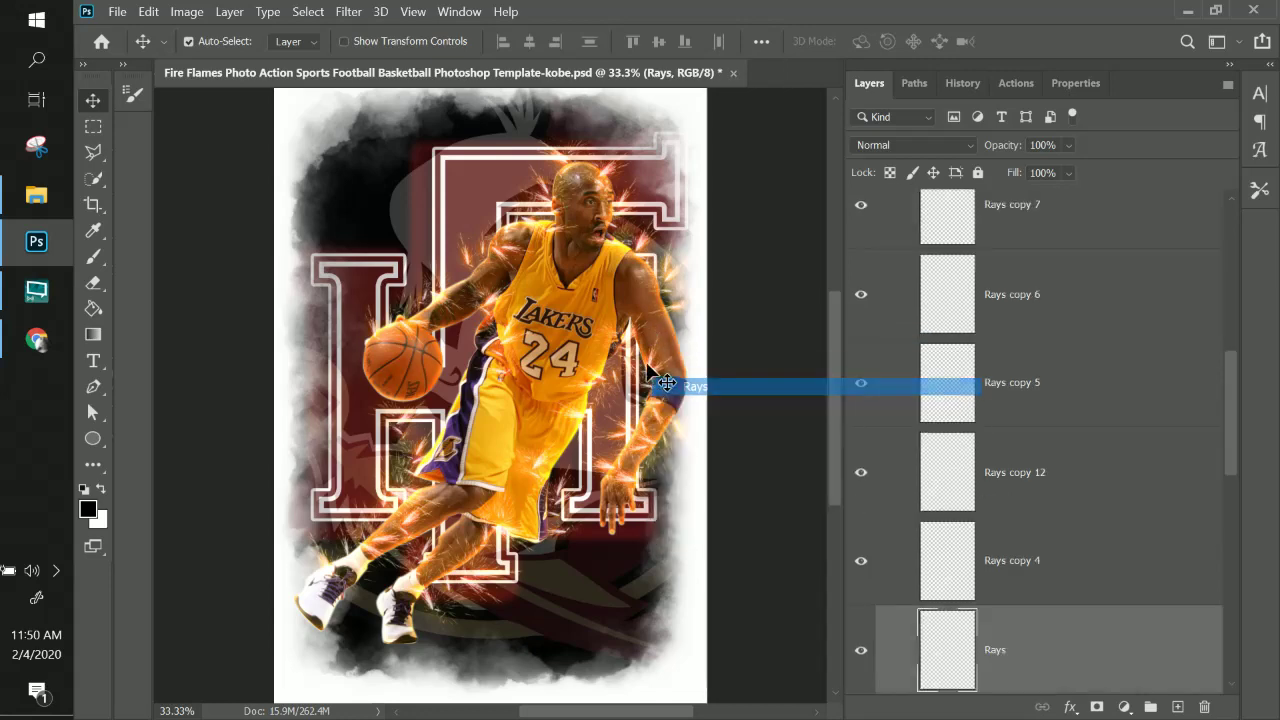
{"action": "left_click_drag", "start_coordinate": [645, 370], "coordinate": [683, 340]}
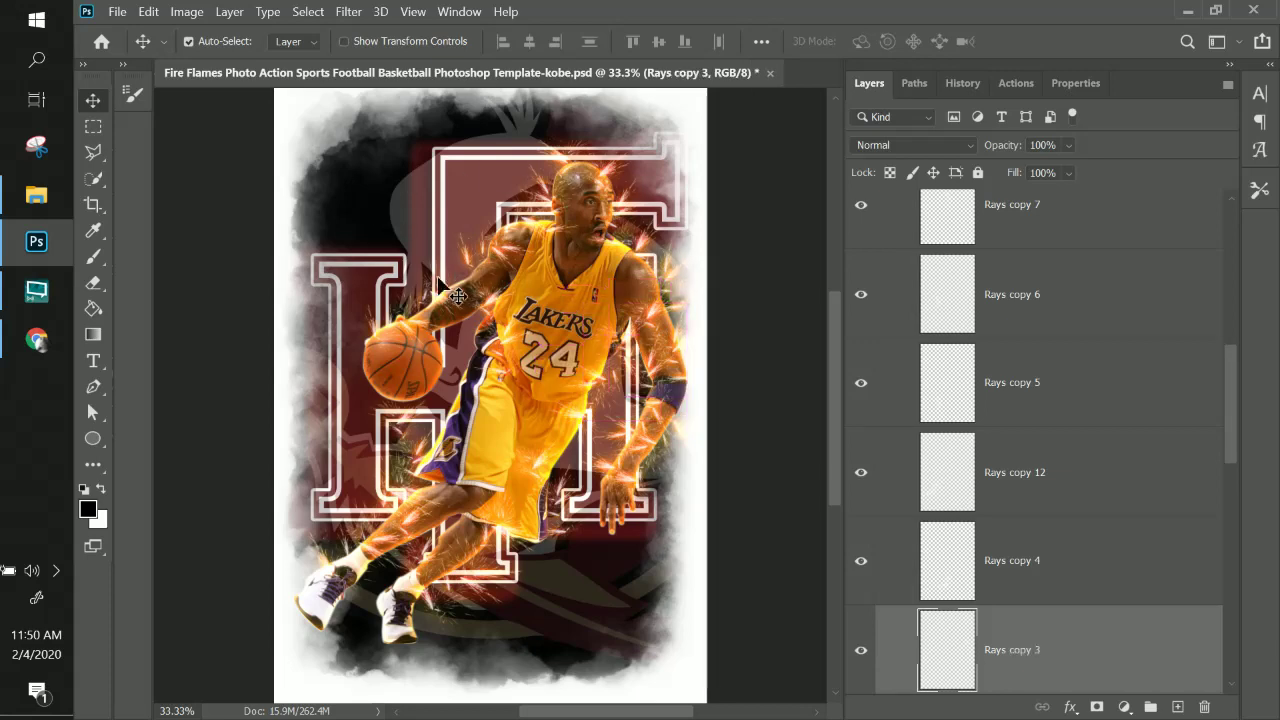
- Duplicate Rays copy 10 onto the basketball's lower edge, scale it to about 69% and rotate it about 129°
{"action": "right_click", "coordinate": [441, 298]}
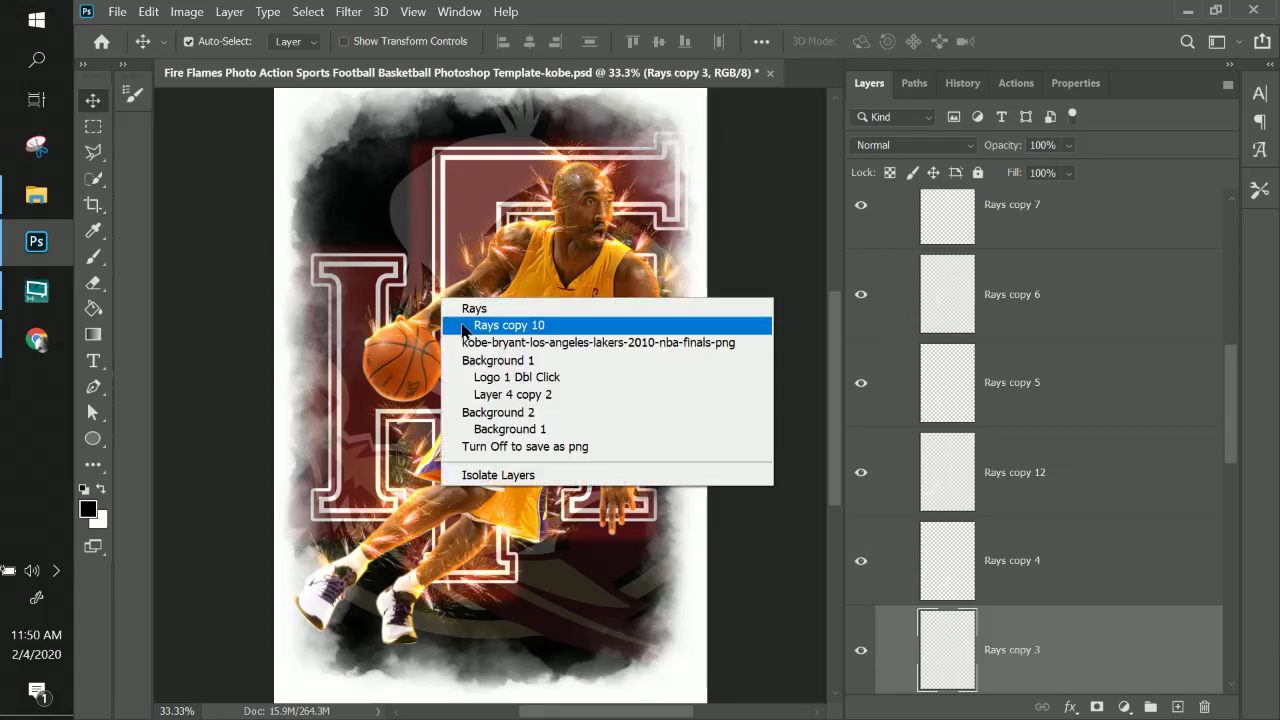
{"action": "left_click", "coordinate": [460, 326]}
{"action": "left_click_drag", "start_coordinate": [445, 304], "coordinate": [378, 385]}
{"action": "key", "text": "ctrl+t"}
{"action": "left_click_drag", "start_coordinate": [440, 454], "coordinate": [340, 330]}
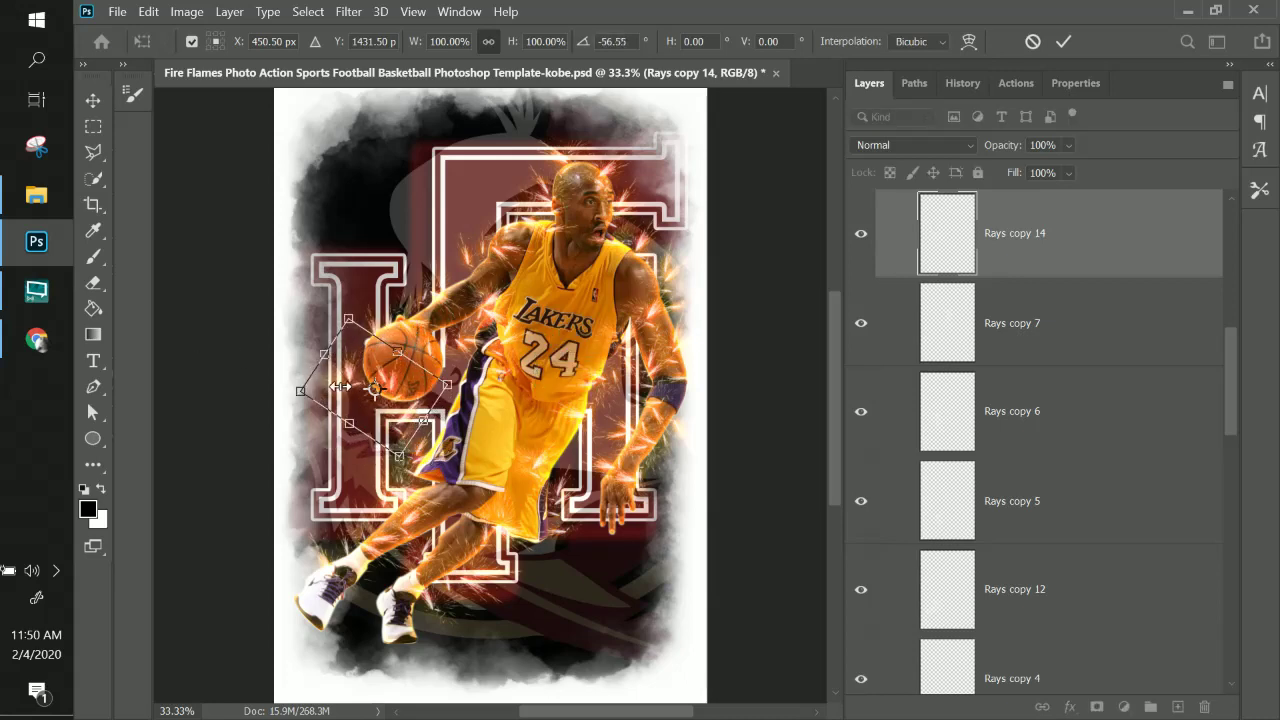
{"action": "left_click_drag", "start_coordinate": [340, 387], "coordinate": [386, 387]}
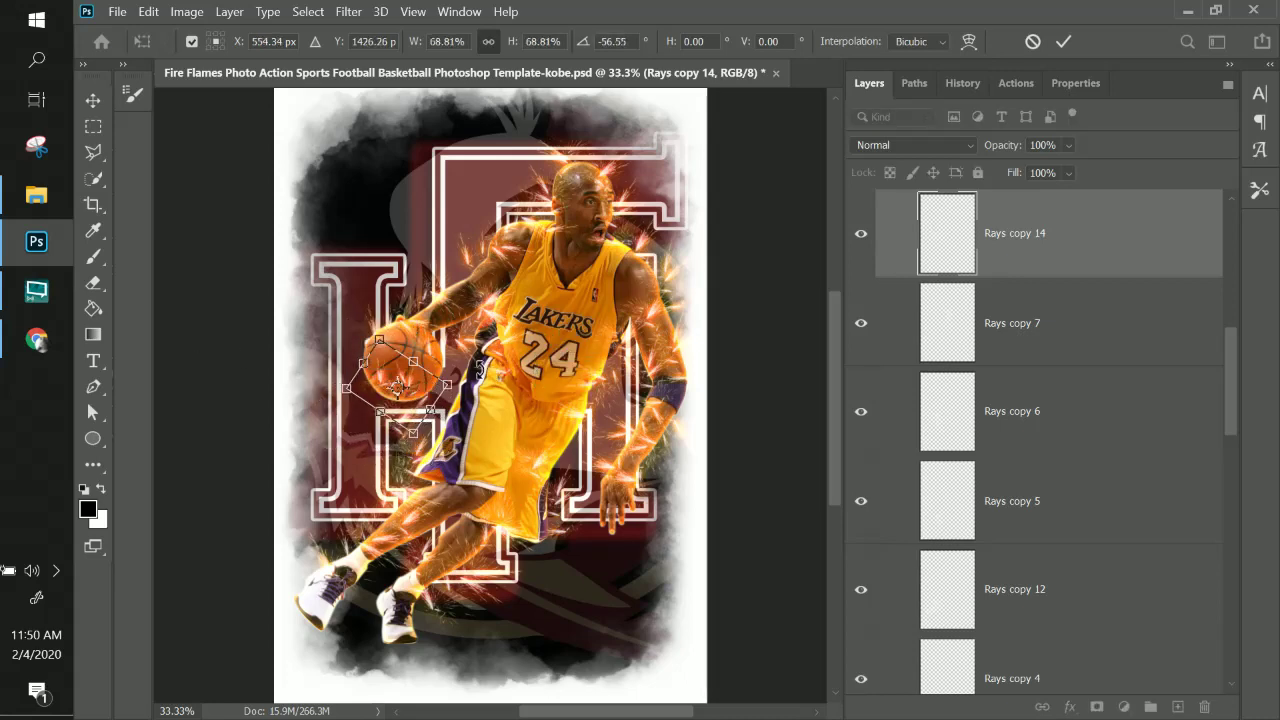
{"action": "left_click_drag", "start_coordinate": [480, 368], "coordinate": [285, 372]}
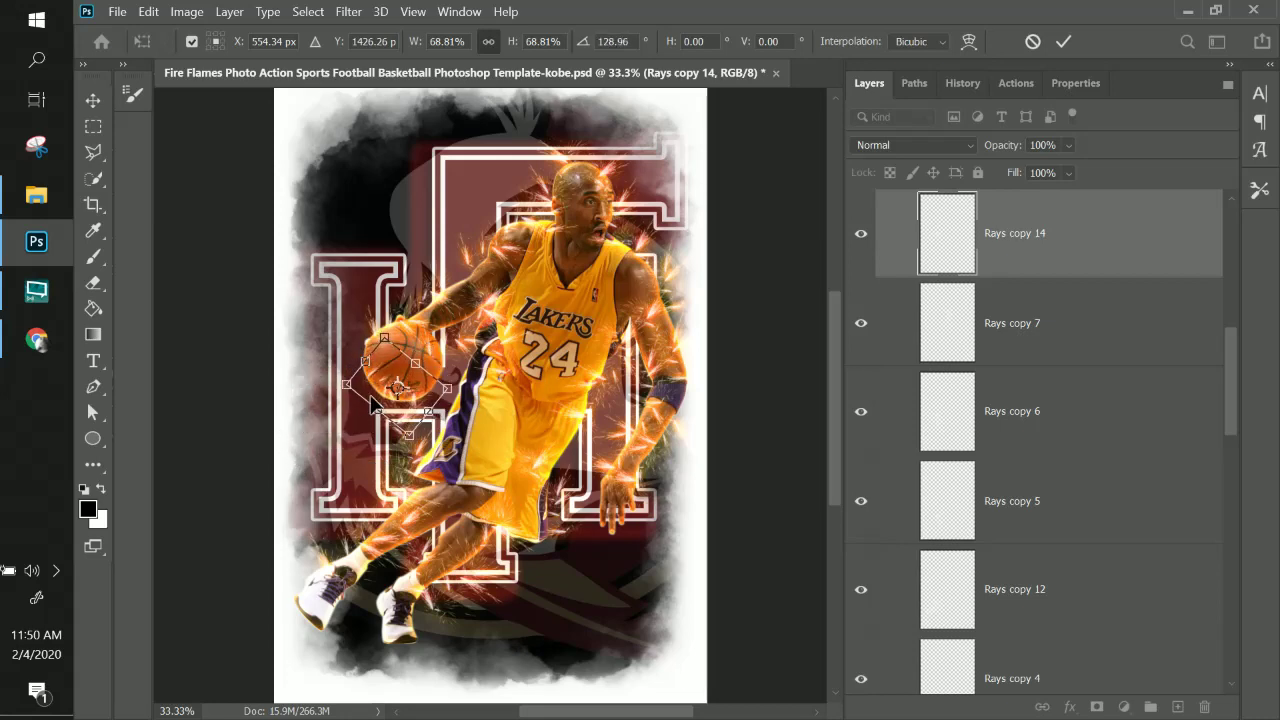
{"action": "left_click_drag", "start_coordinate": [420, 408], "coordinate": [405, 410]}
{"action": "key", "text": "Return"}
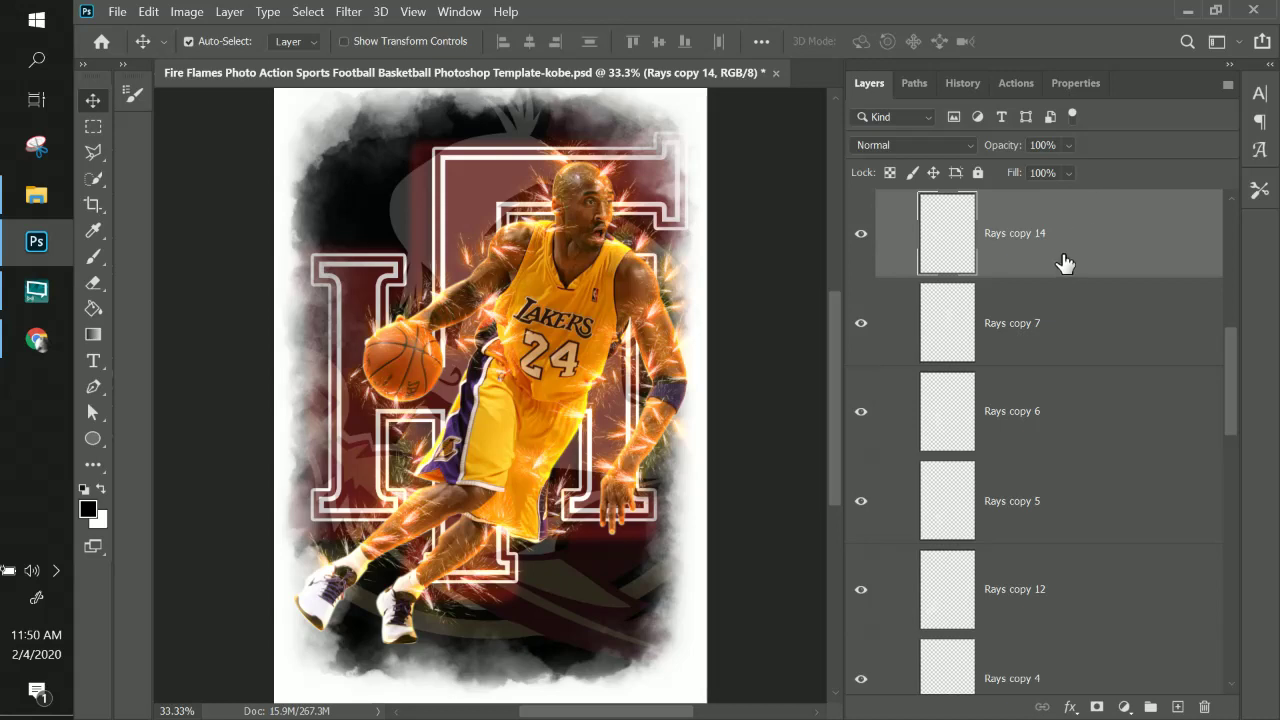
- Collapse the Rays group and hide it
{"action": "scroll", "coordinate": [1064, 240], "scroll_direction": "up", "scroll_amount": 10}
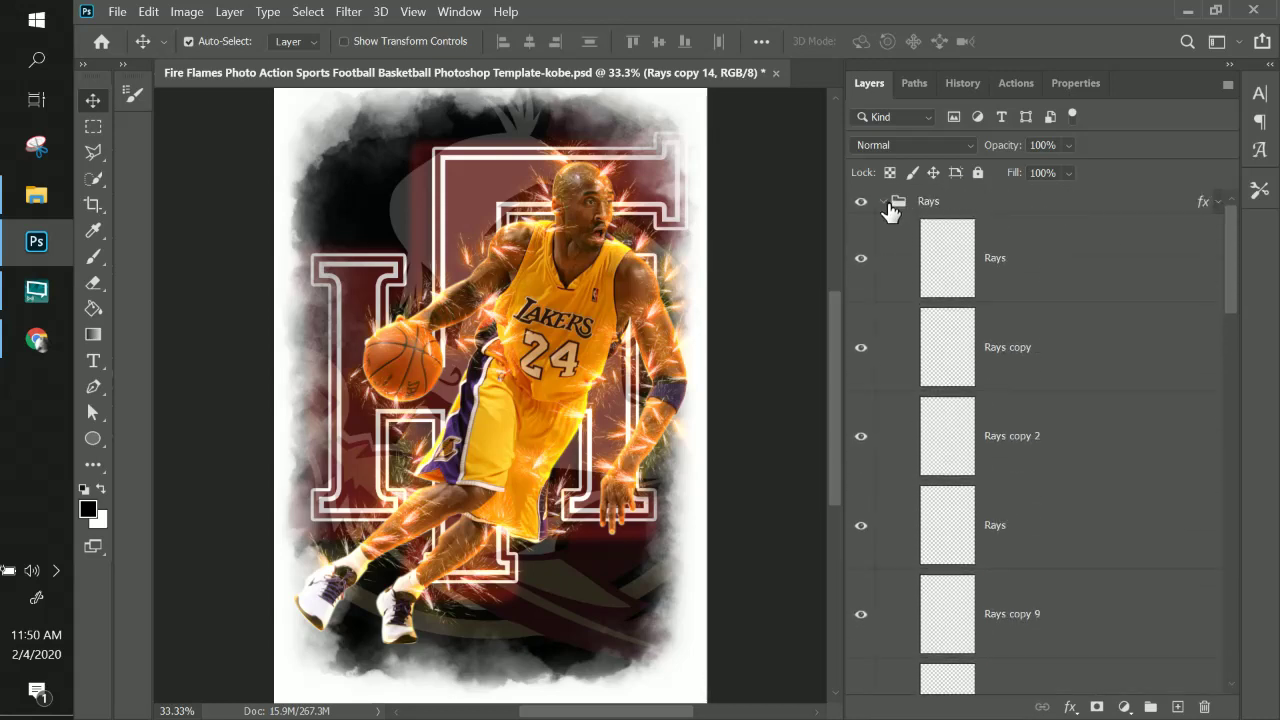
{"action": "left_click", "coordinate": [882, 201]}
{"action": "left_click", "coordinate": [860, 201]}
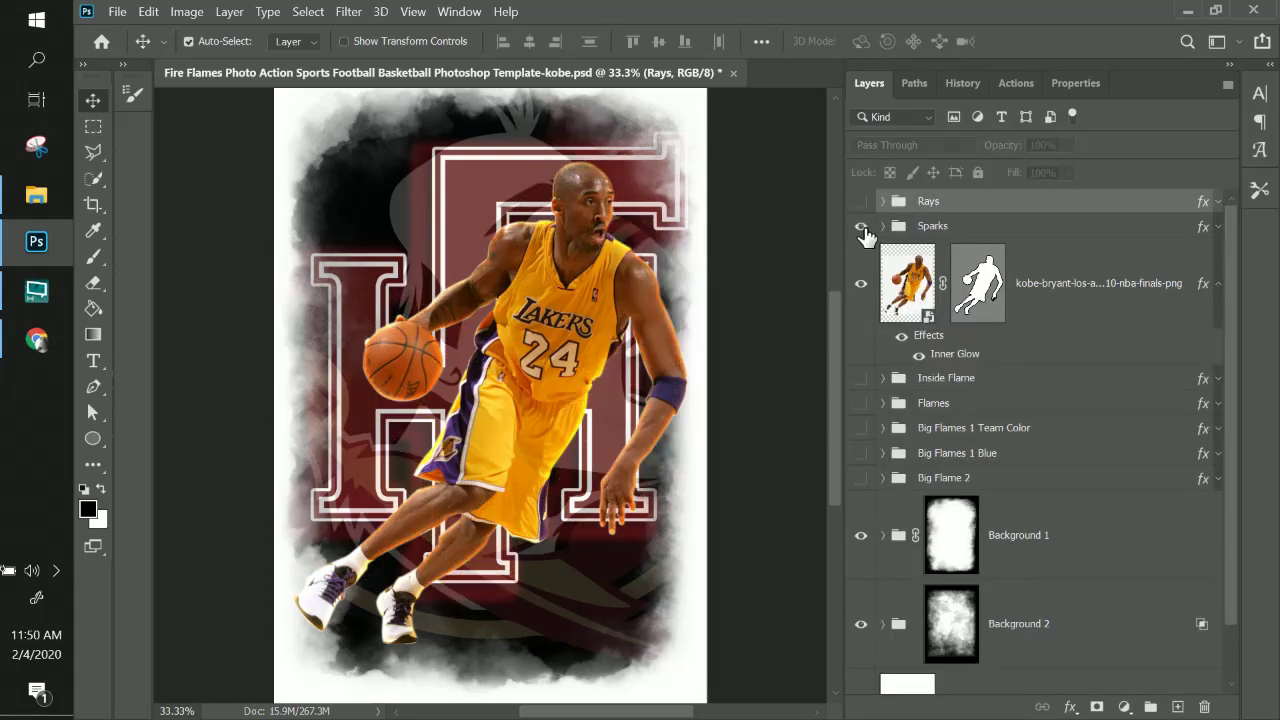
- Show the Sparks group and raise its opacity to 100%
{"action": "left_click", "coordinate": [861, 227]}
{"action": "left_click", "coordinate": [930, 233]}
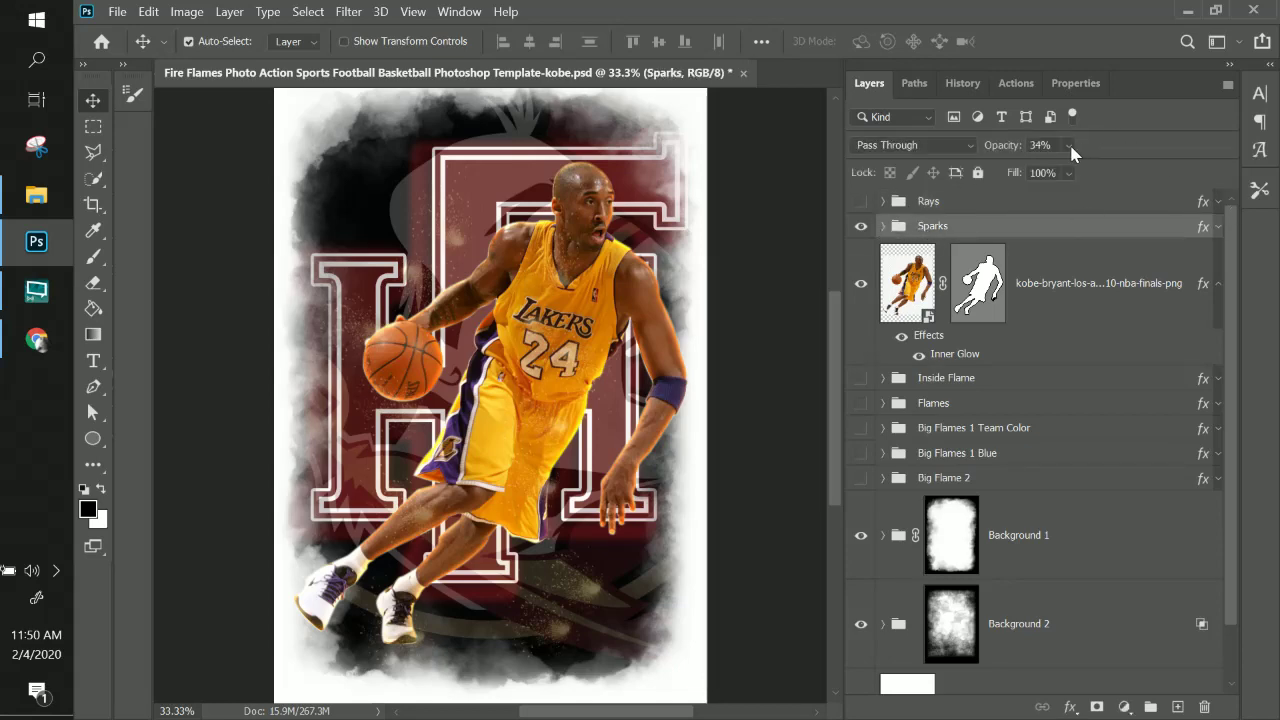
{"action": "left_click", "coordinate": [1068, 173]}
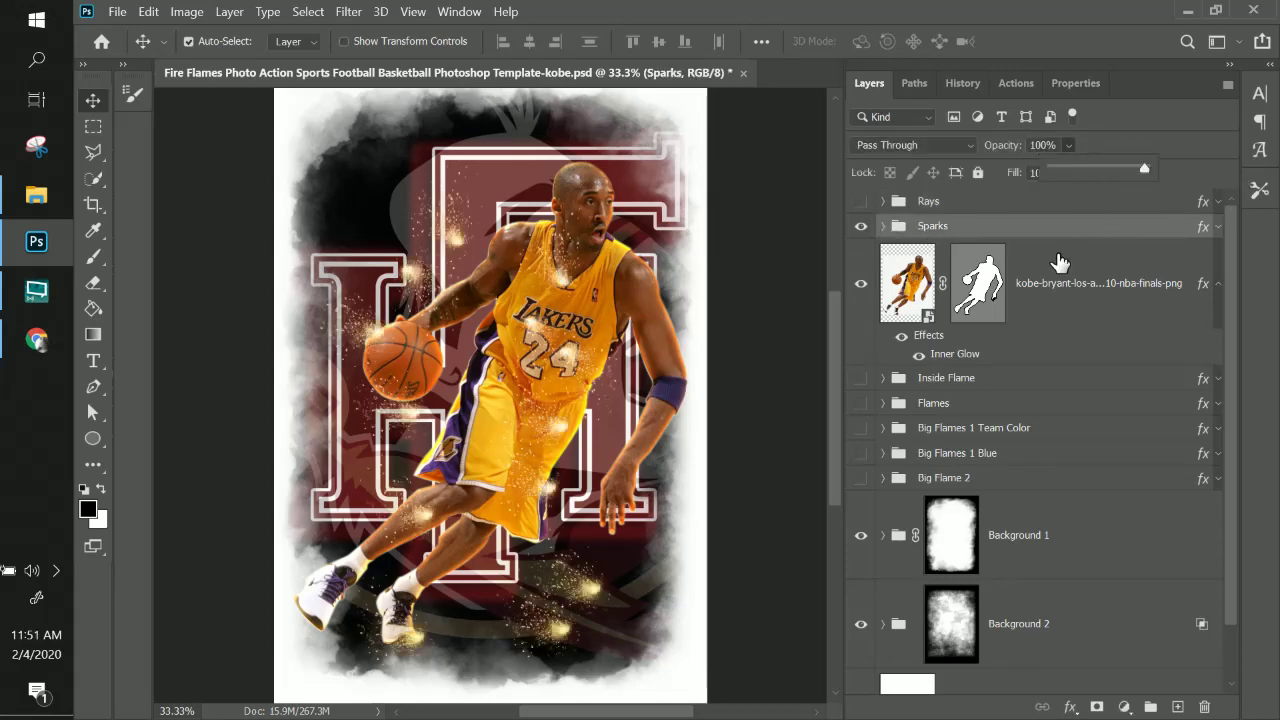
{"action": "left_click", "coordinate": [979, 237]}
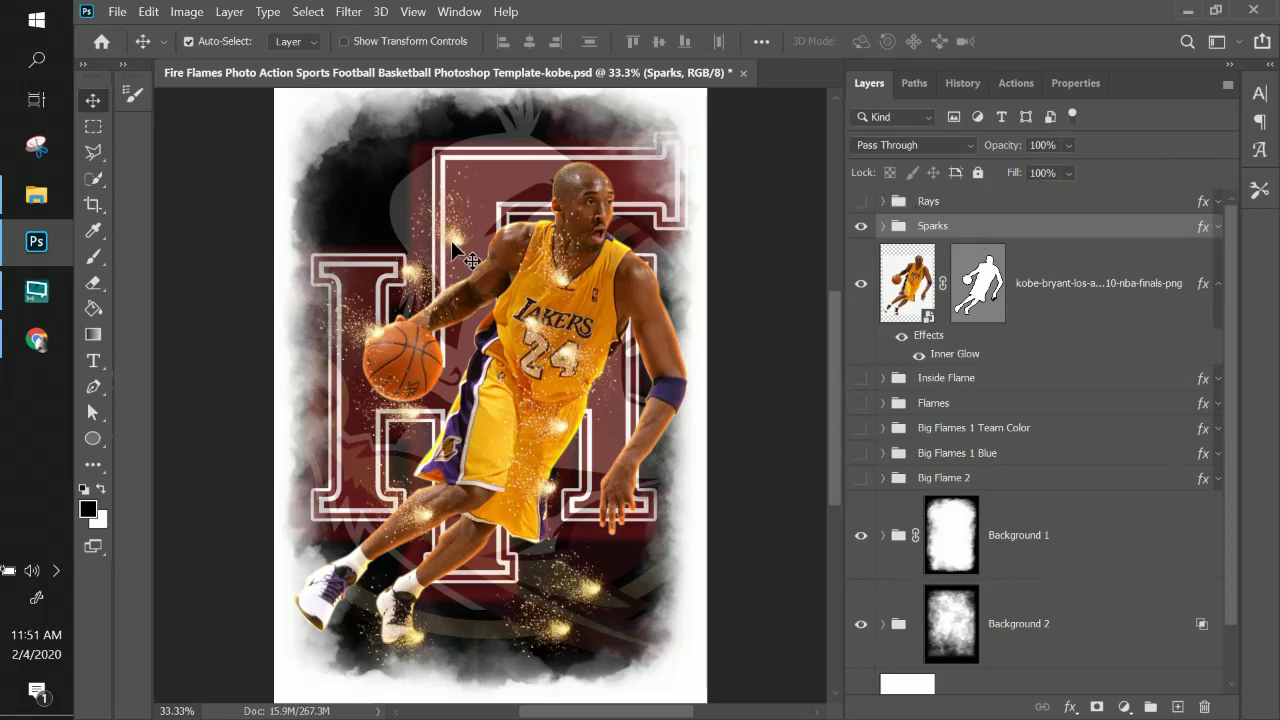
- Move the sparks above the dribbling arm and on the chest to the back of the head and both shoulders
{"action": "left_click_drag", "start_coordinate": [452, 242], "coordinate": [565, 176]}
{"action": "left_click", "coordinate": [408, 271]}
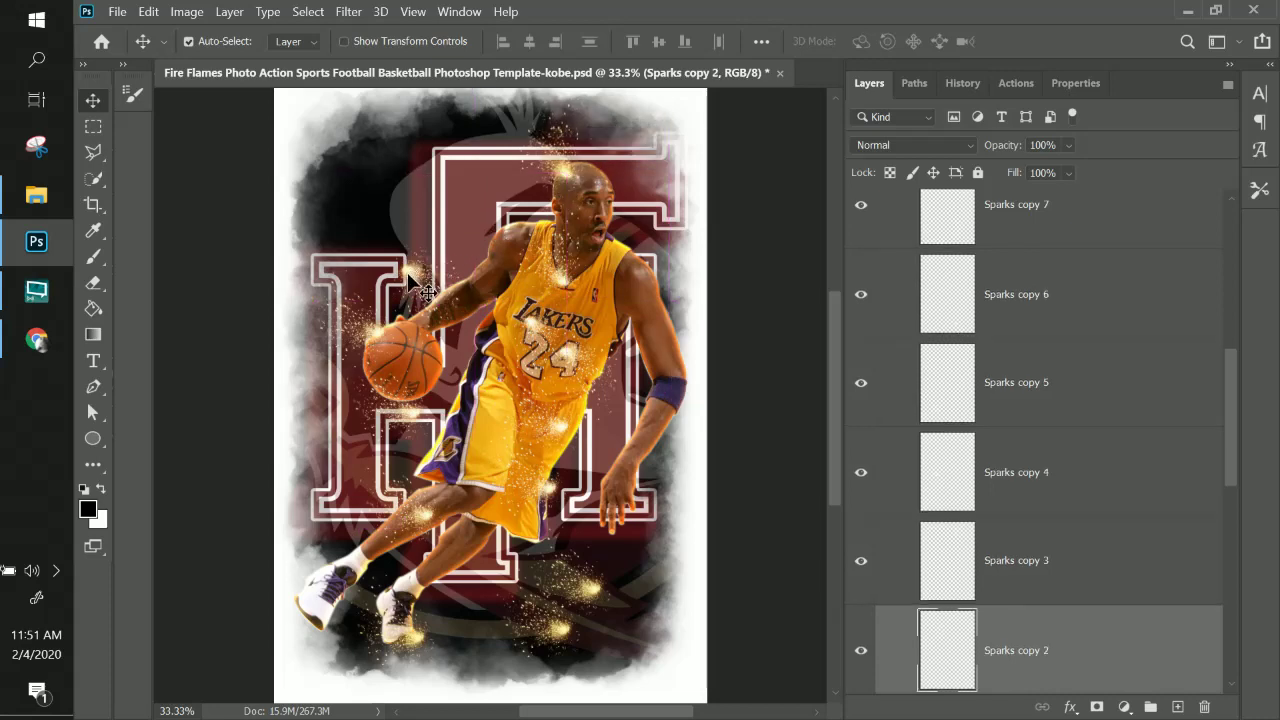
{"action": "left_click_drag", "start_coordinate": [418, 277], "coordinate": [488, 270]}
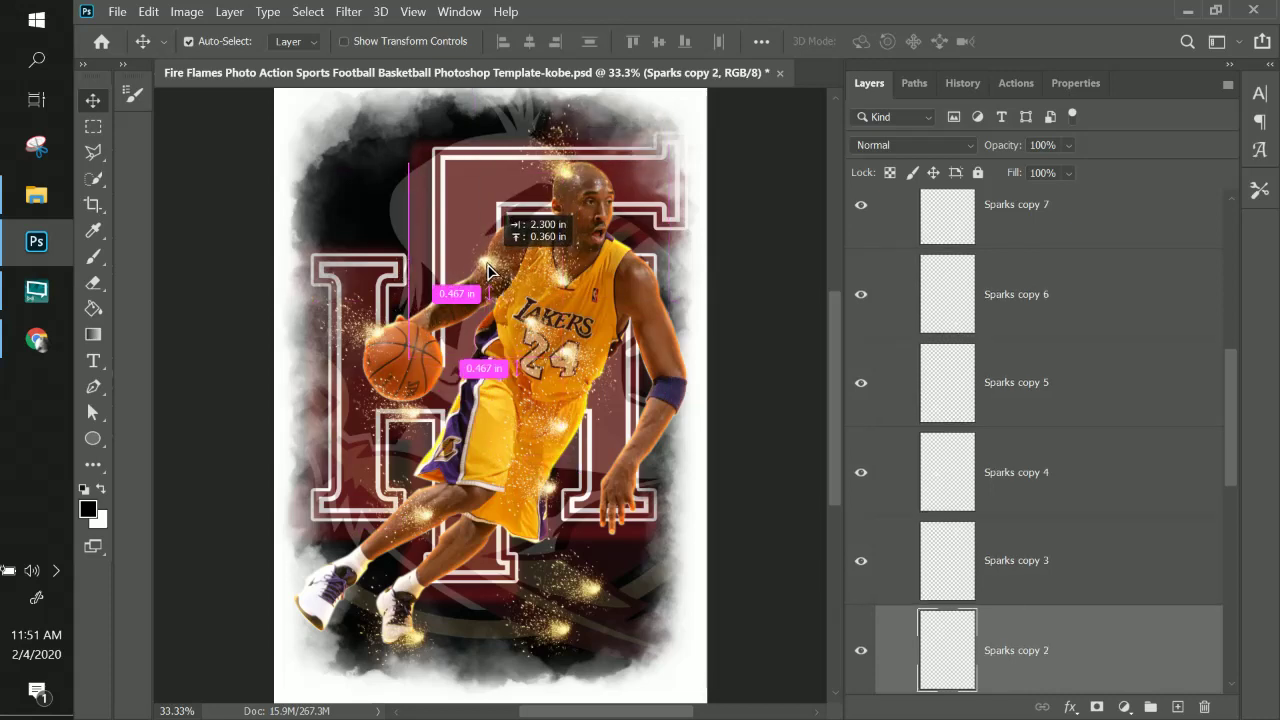
{"action": "left_click_drag", "start_coordinate": [589, 269], "coordinate": [500, 238]}
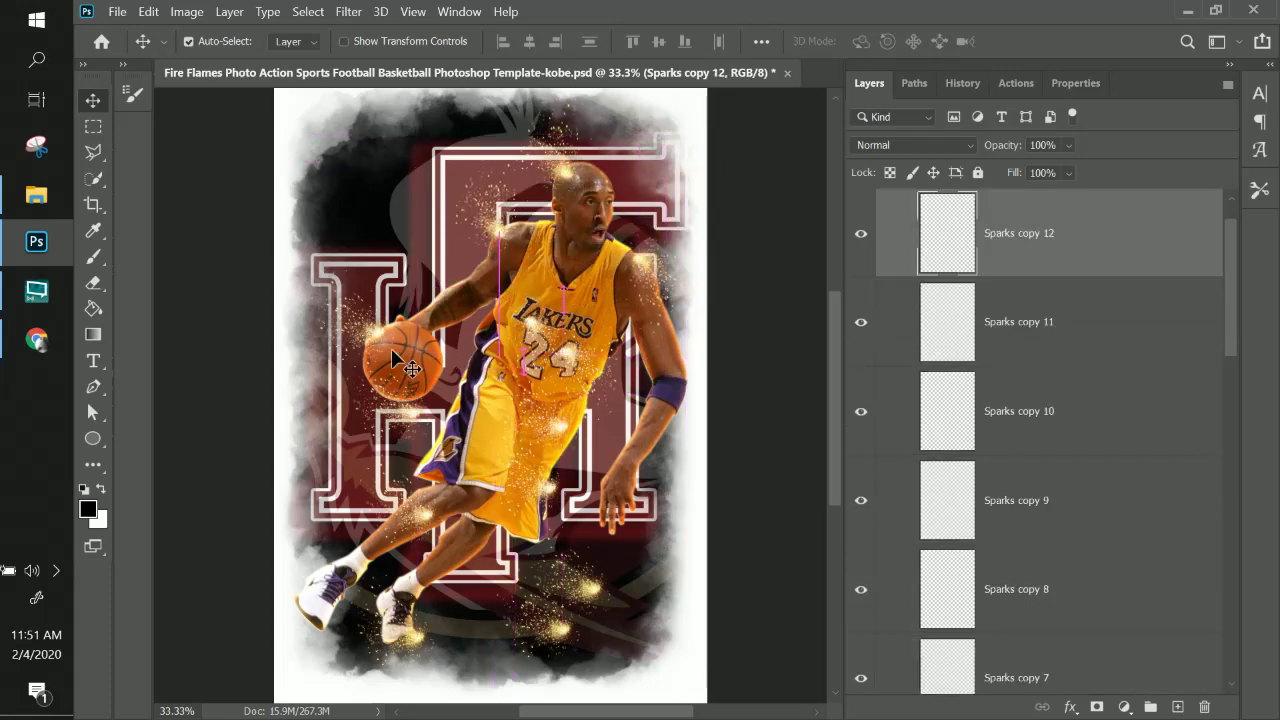
- Move the spark below the basketball onto its lower edge, and spread the jersey and shorts sparks along the torso's edges and waist
{"action": "left_click_drag", "start_coordinate": [428, 425], "coordinate": [444, 392]}
{"action": "left_click_drag", "start_coordinate": [540, 335], "coordinate": [491, 312]}
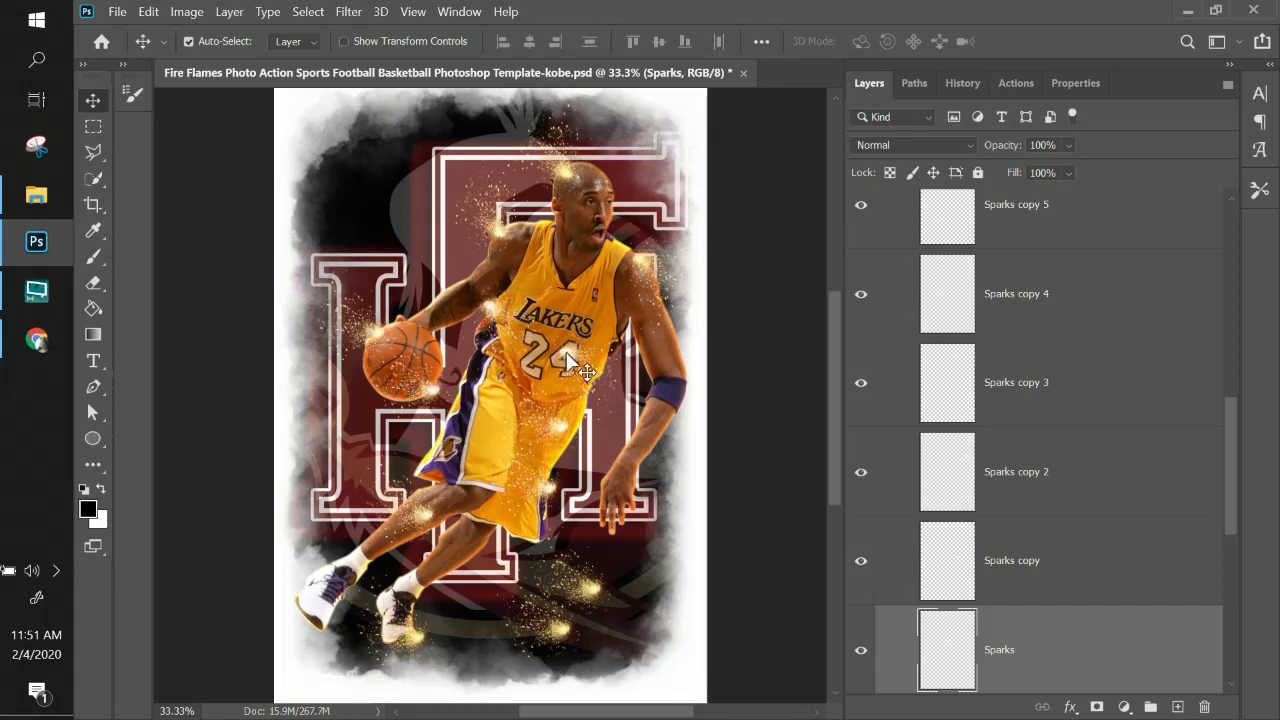
{"action": "left_click_drag", "start_coordinate": [567, 352], "coordinate": [638, 287]}
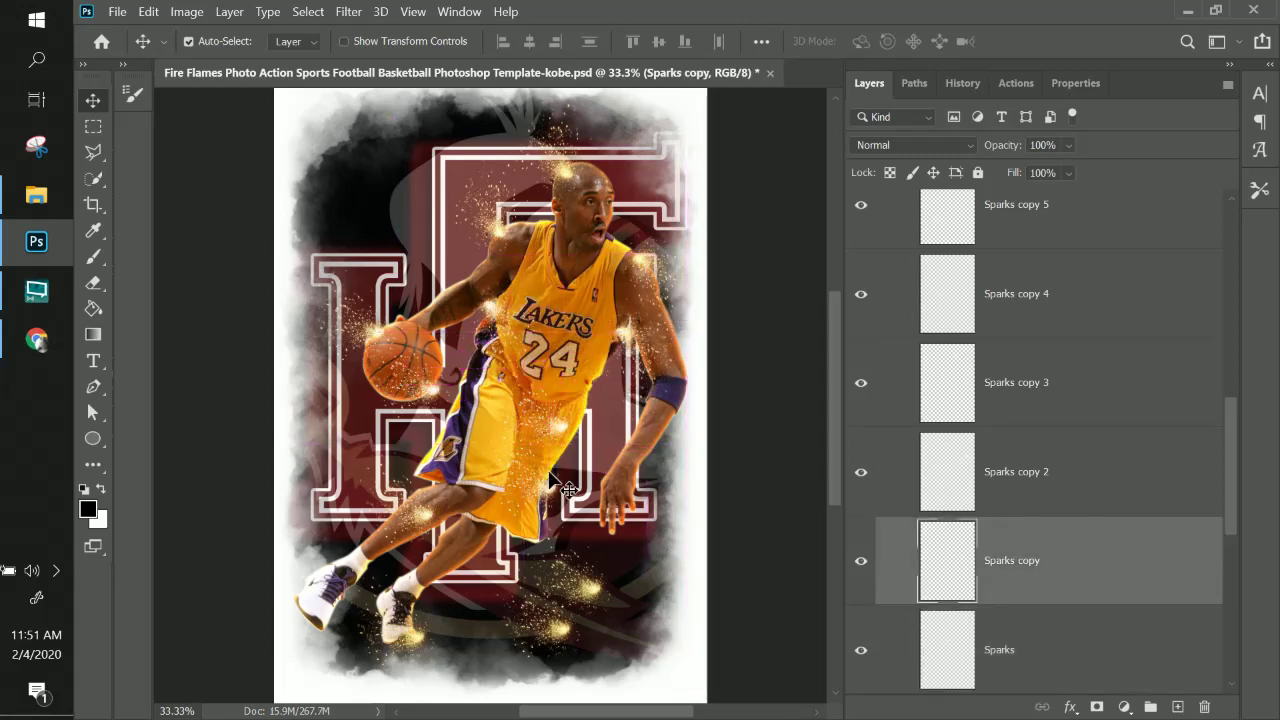
{"action": "left_click_drag", "start_coordinate": [565, 438], "coordinate": [473, 360]}
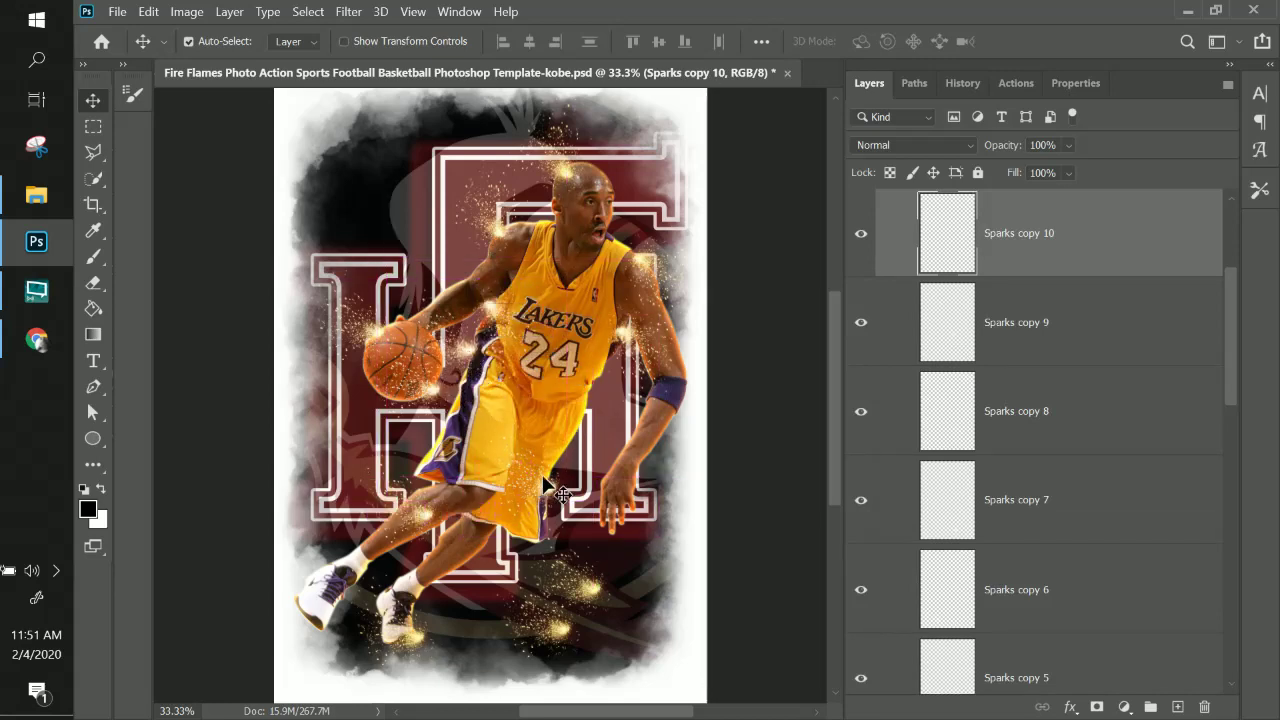
- Reposition the lower sparks onto the outer shorts hem, the outstretched leg's ankle, the nearer shoe and the knee
{"action": "left_click_drag", "start_coordinate": [549, 490], "coordinate": [424, 516]}
{"action": "left_click_drag", "start_coordinate": [426, 518], "coordinate": [410, 643]}
{"action": "left_click", "coordinate": [415, 645]}
{"action": "left_click", "coordinate": [592, 598]}
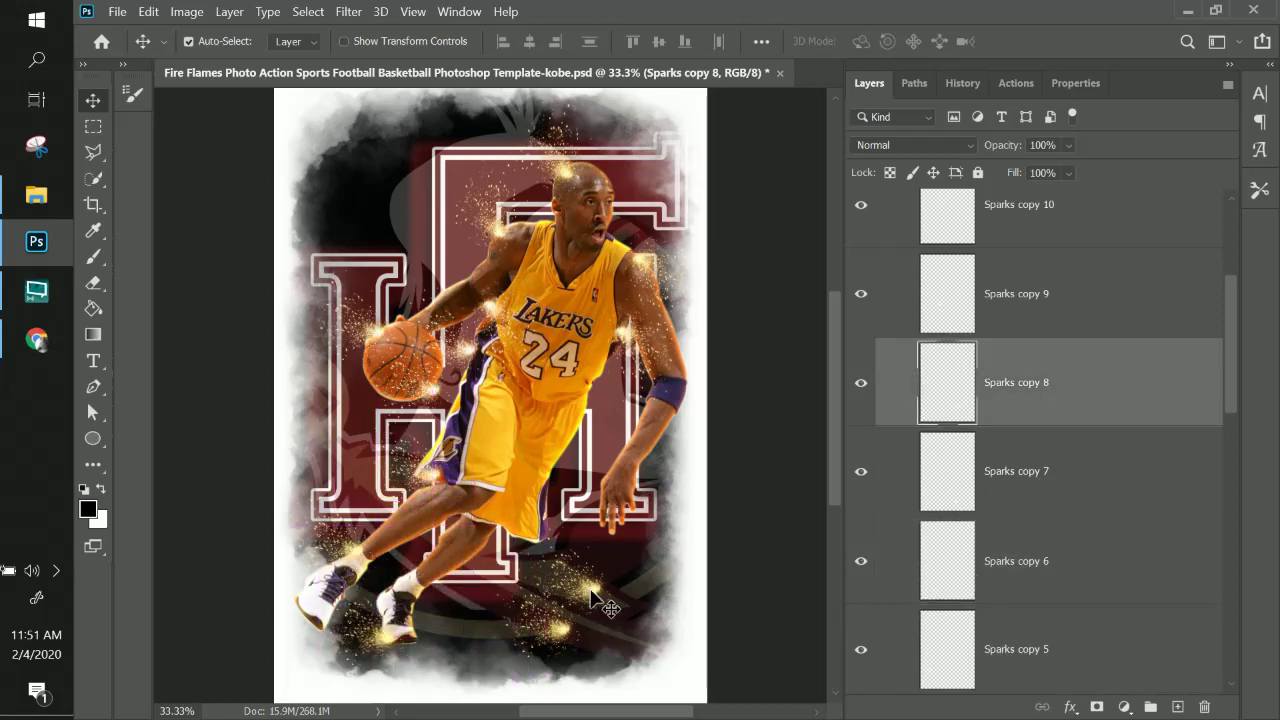
{"action": "left_click_drag", "start_coordinate": [592, 598], "coordinate": [452, 530]}
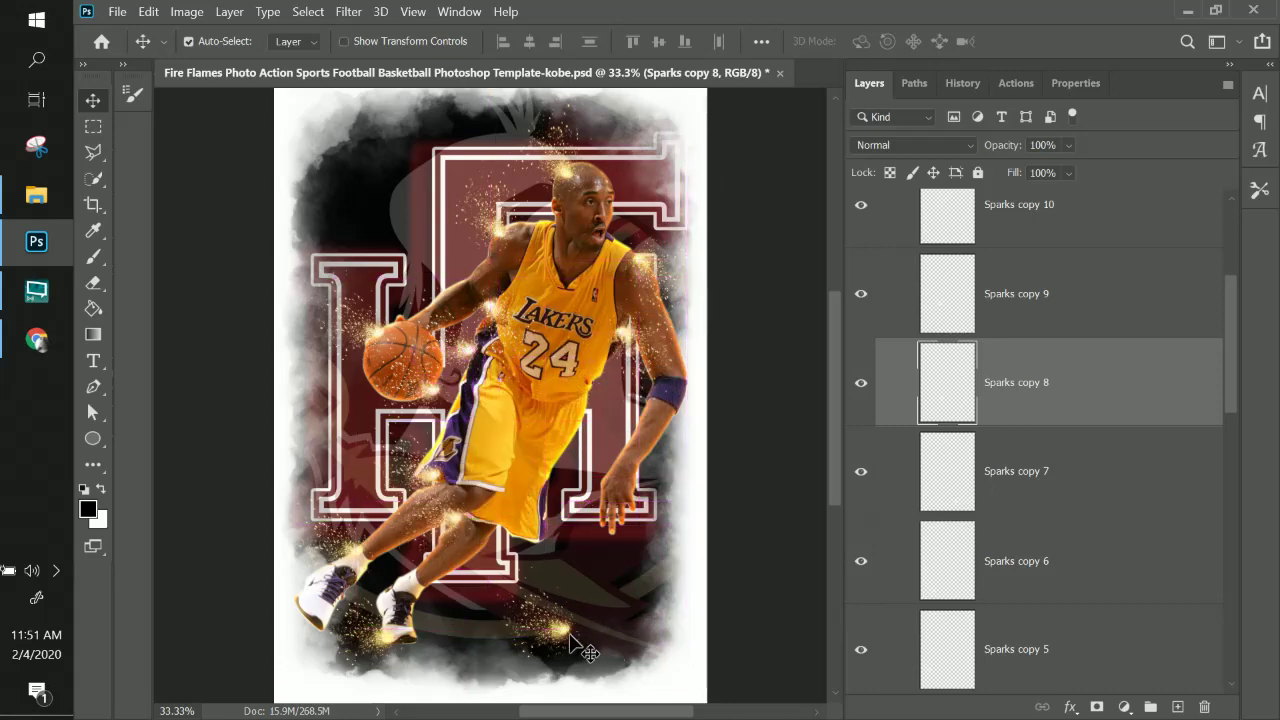
- Move the spark from below the player to the rear shorts hem, duplicate it at the hip and rotate the duplicate about -150°
{"action": "left_click", "coordinate": [563, 633]}
{"action": "left_click_drag", "start_coordinate": [563, 633], "coordinate": [585, 395]}
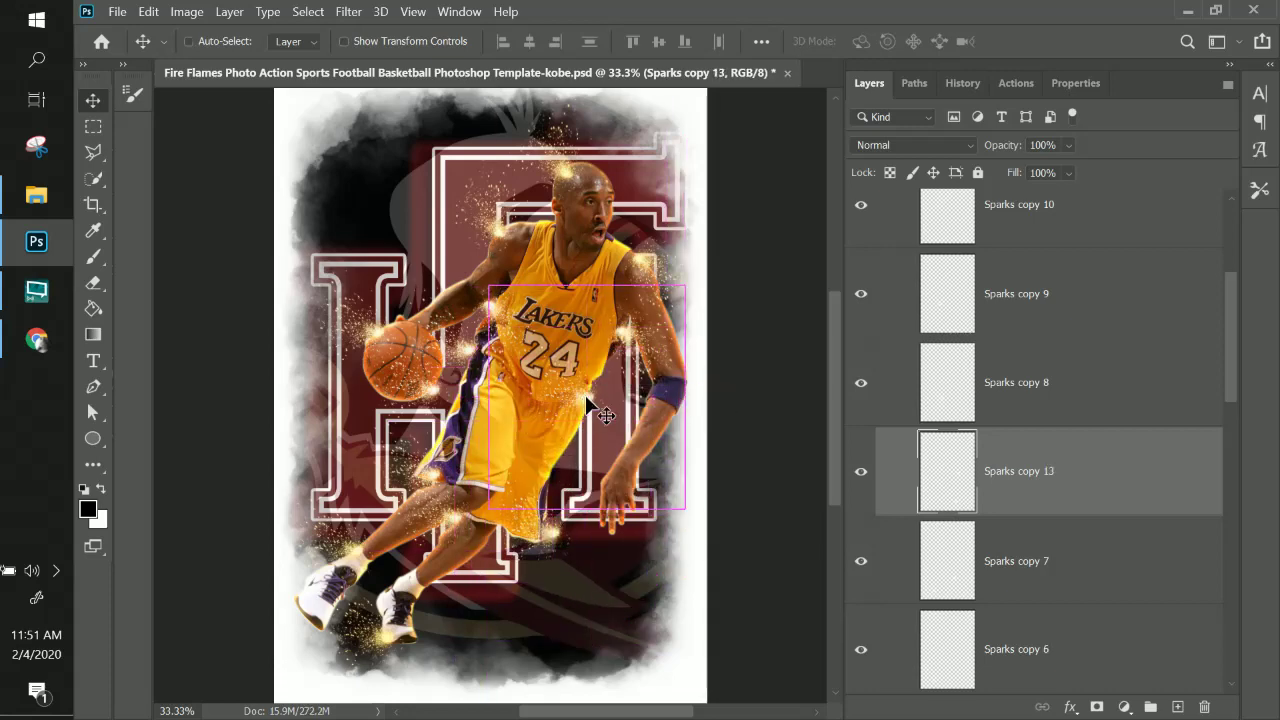
{"action": "key", "text": "ctrl+t"}
{"action": "left_click_drag", "start_coordinate": [706, 261], "coordinate": [346, 424]}
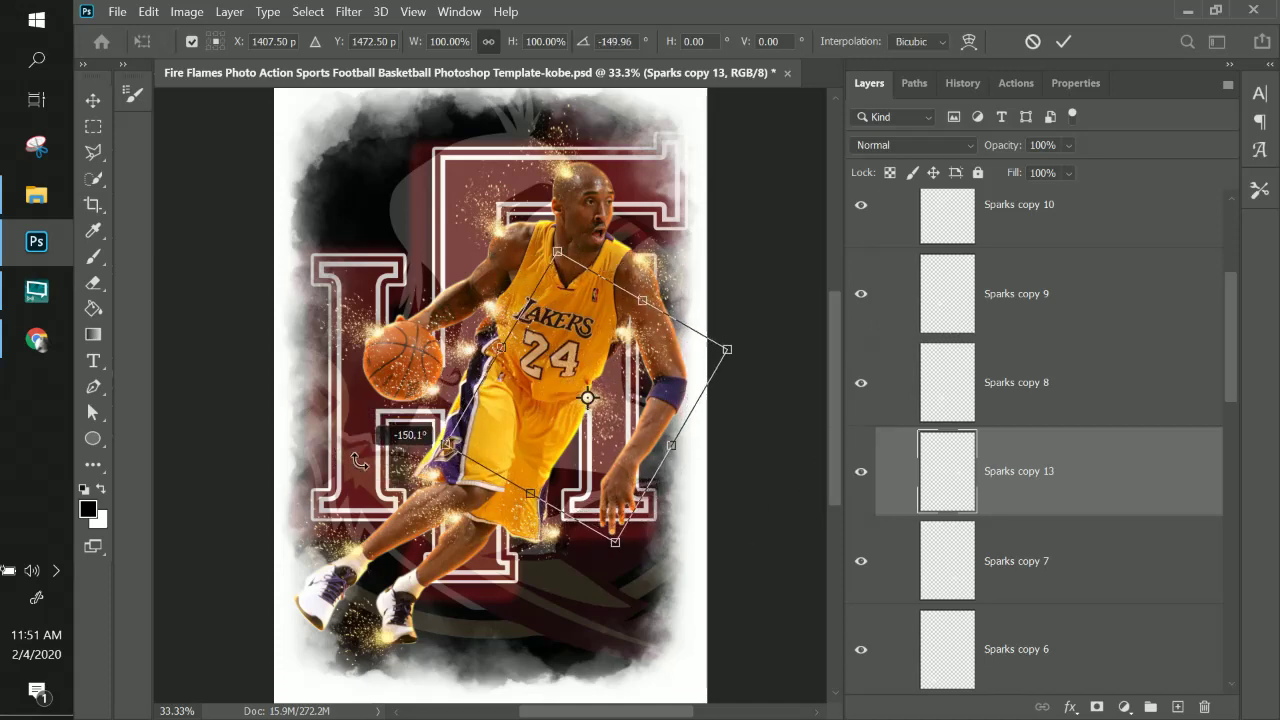
{"action": "key", "text": "Return"}
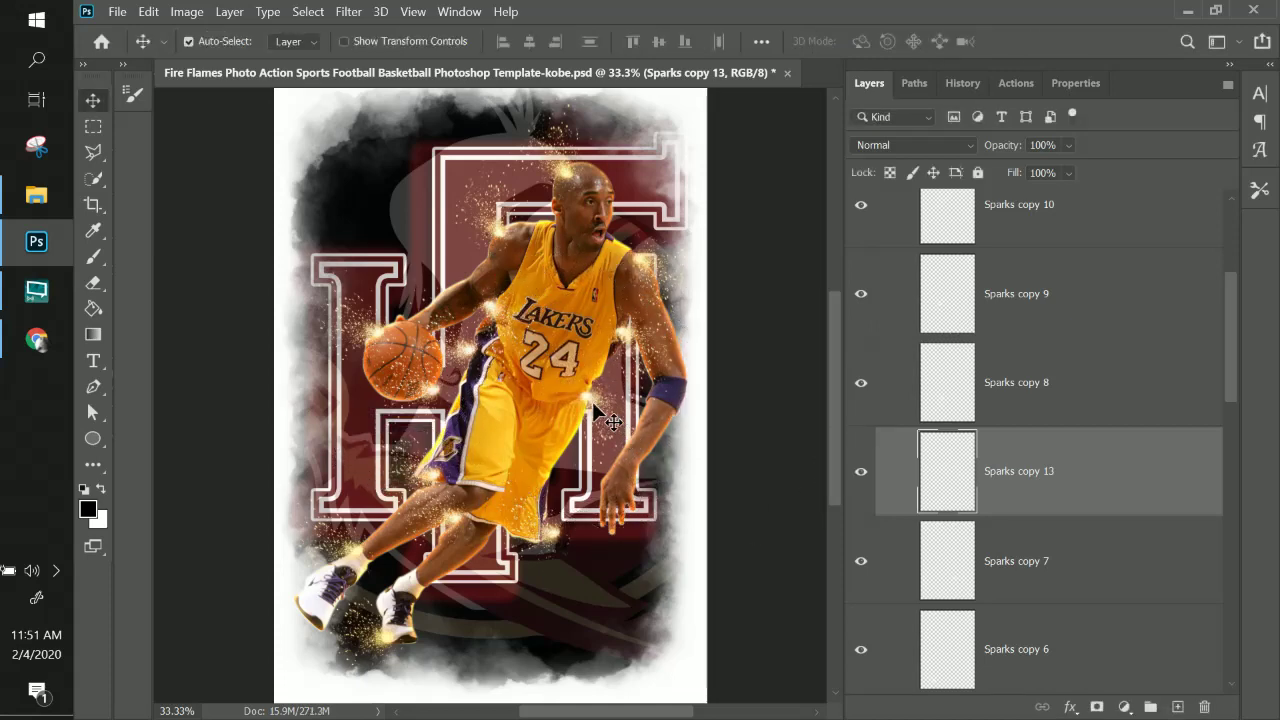
- Duplicate the rotated hip spark onto the lowered arm's wrist and again just above the armband
{"action": "left_click_drag", "start_coordinate": [590, 405], "coordinate": [636, 478]}
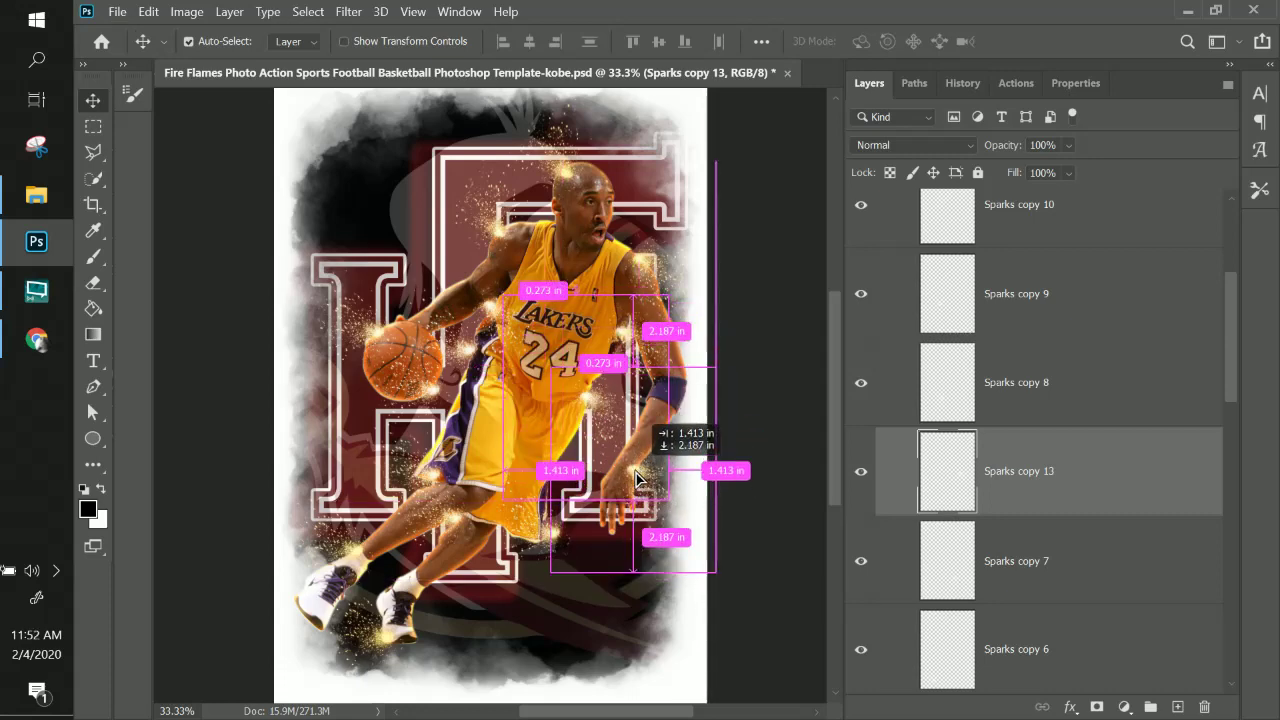
{"action": "key", "text": "ctrl+j"}
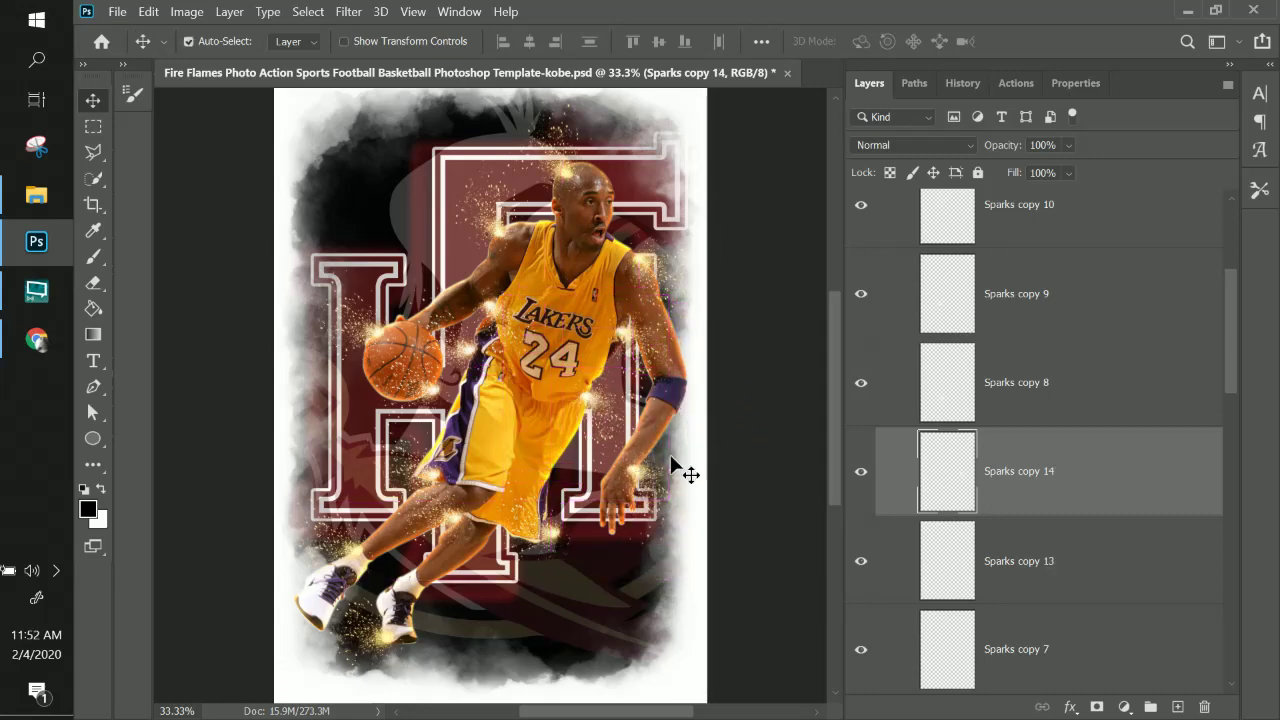
{"action": "left_click_drag", "start_coordinate": [655, 485], "coordinate": [667, 384]}
{"action": "key", "text": "ctrl+j"}
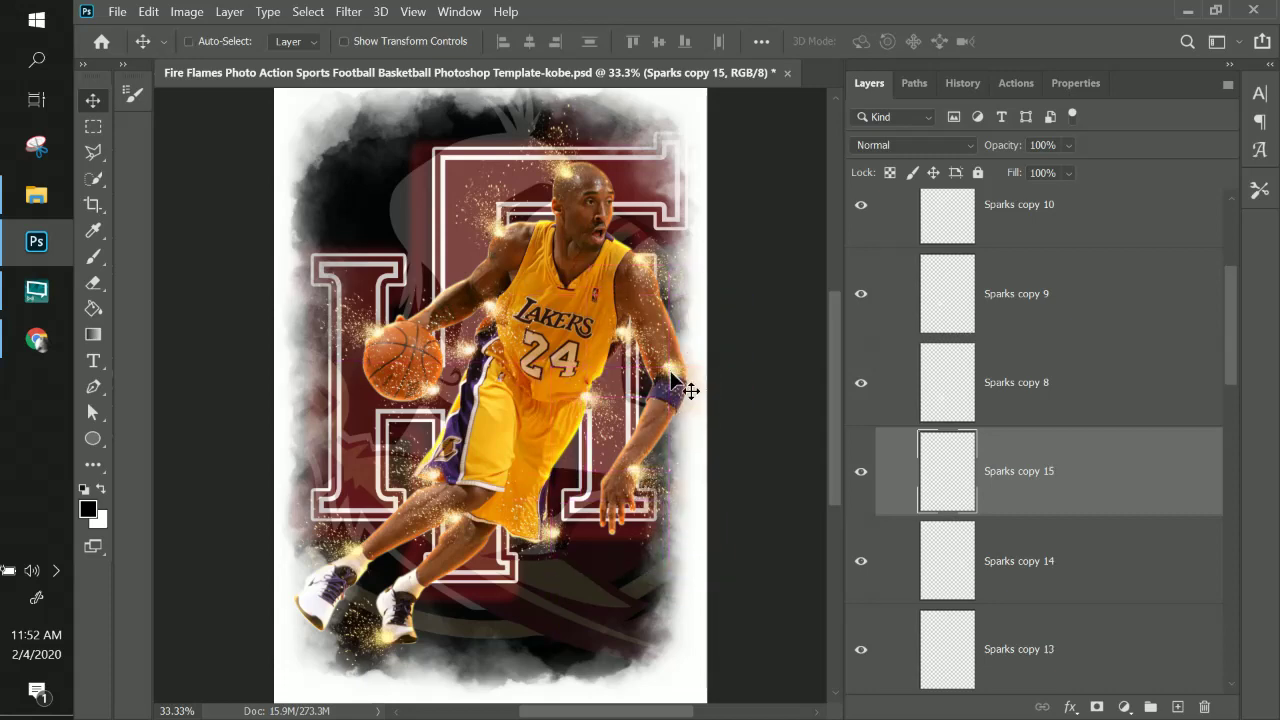
- Rotate the duplicate spark above the armband to about 159° and move it onto the armband's outer edge
{"action": "key", "text": "ctrl+t"}
{"action": "left_click_drag", "start_coordinate": [793, 281], "coordinate": [645, 512]}
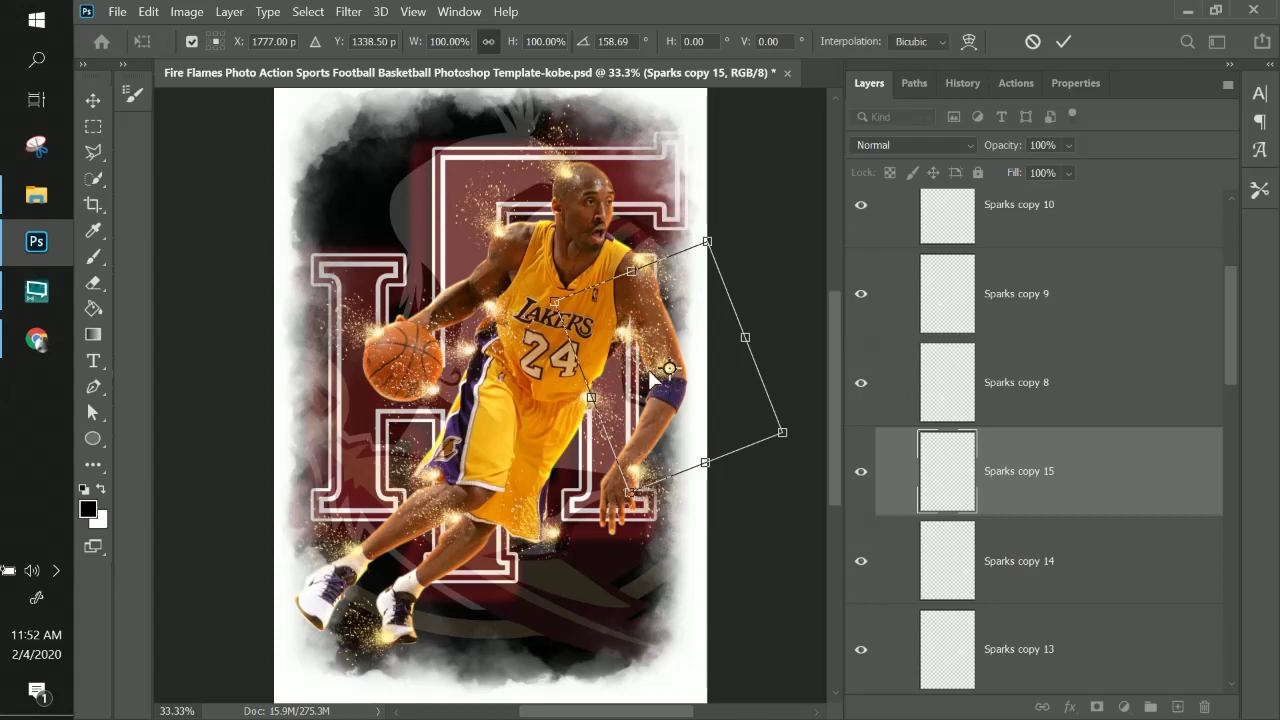
{"action": "left_click_drag", "start_coordinate": [652, 378], "coordinate": [668, 386]}
{"action": "key", "text": "Return"}
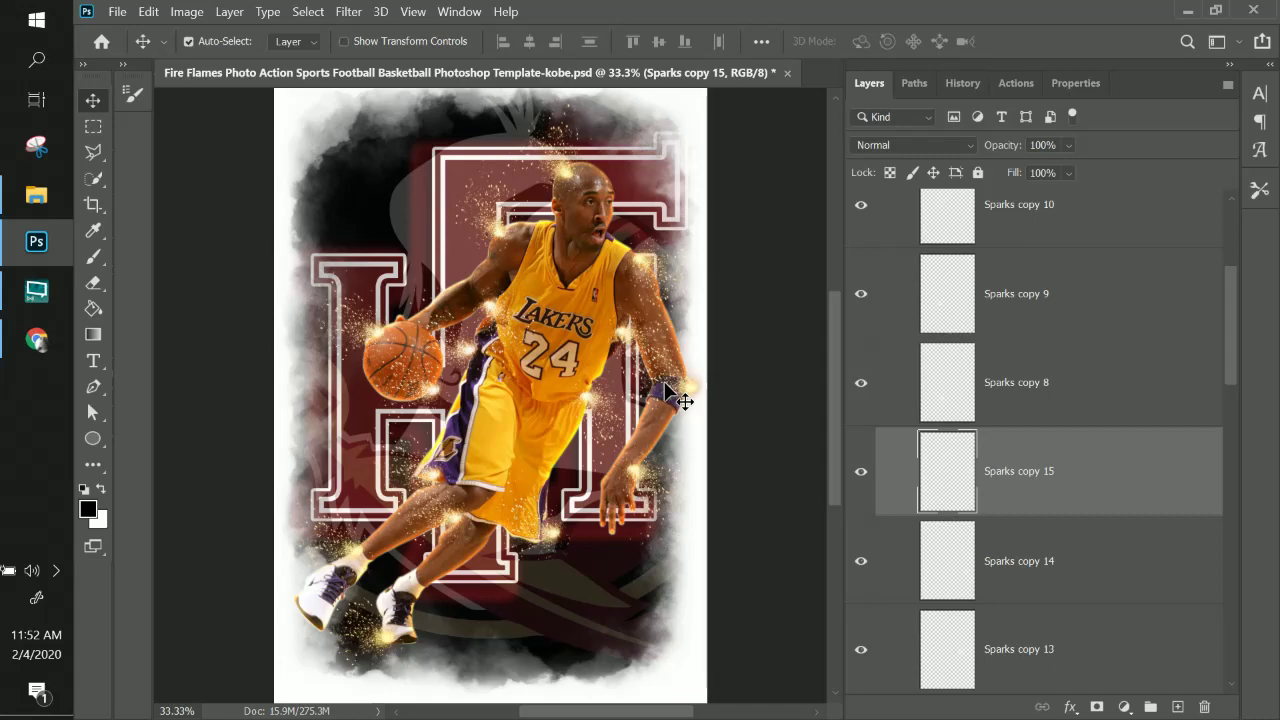
- Collapse and hide the Sparks group, preview the Inside Flame group briefly, and show and select the Flames group
{"action": "scroll", "coordinate": [1100, 279], "scroll_direction": "up", "scroll_amount": 3}
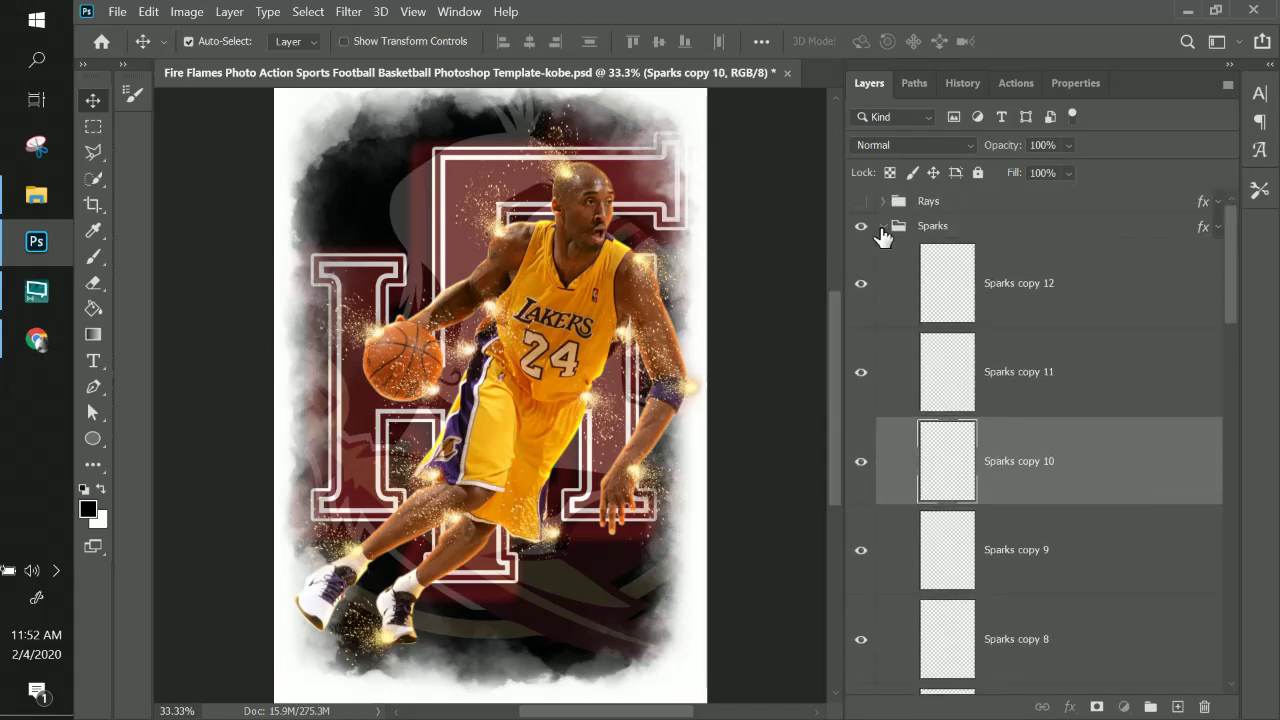
{"action": "left_click", "coordinate": [881, 227]}
{"action": "left_click", "coordinate": [859, 227]}
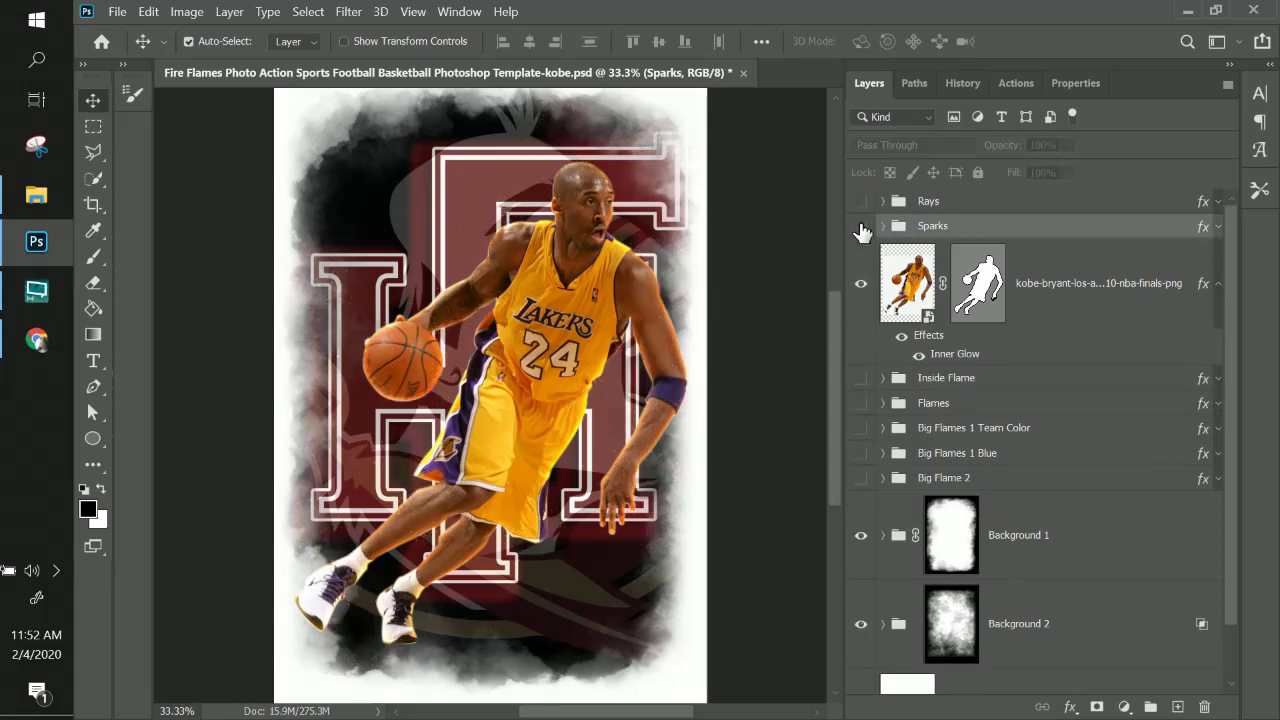
{"action": "left_click", "coordinate": [860, 379]}
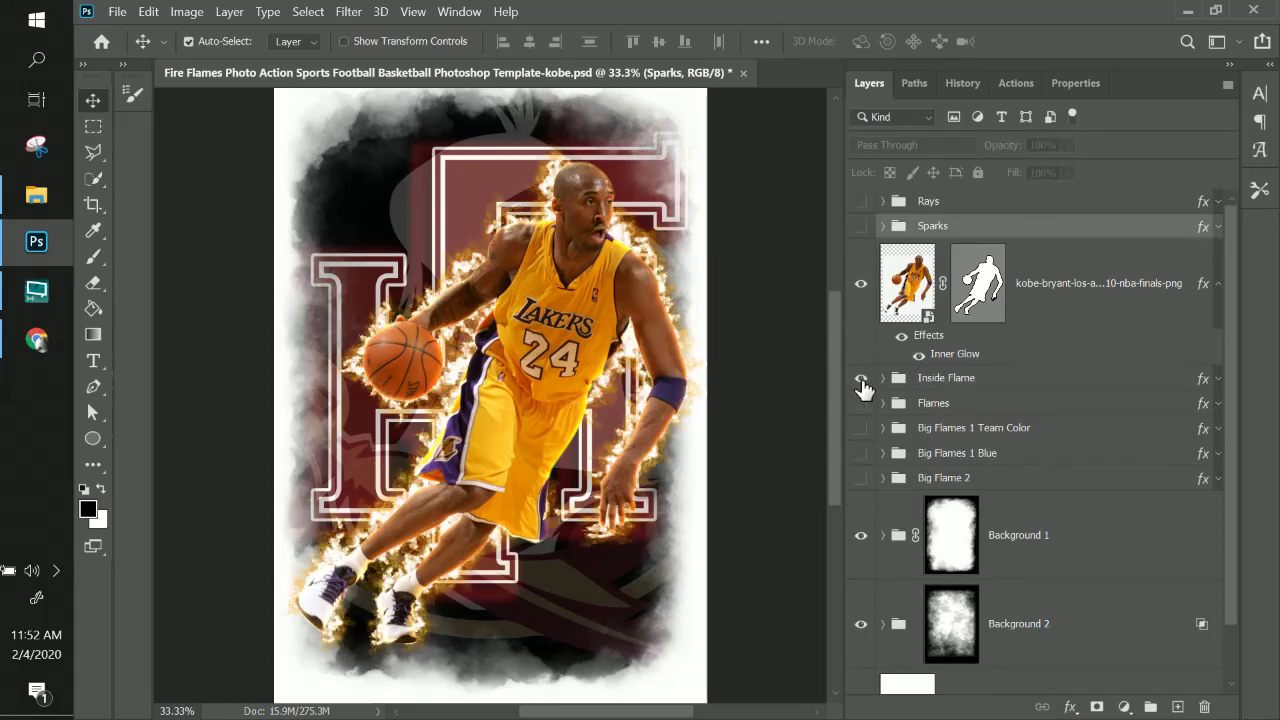
{"action": "left_click", "coordinate": [860, 379]}
{"action": "left_click", "coordinate": [860, 404]}
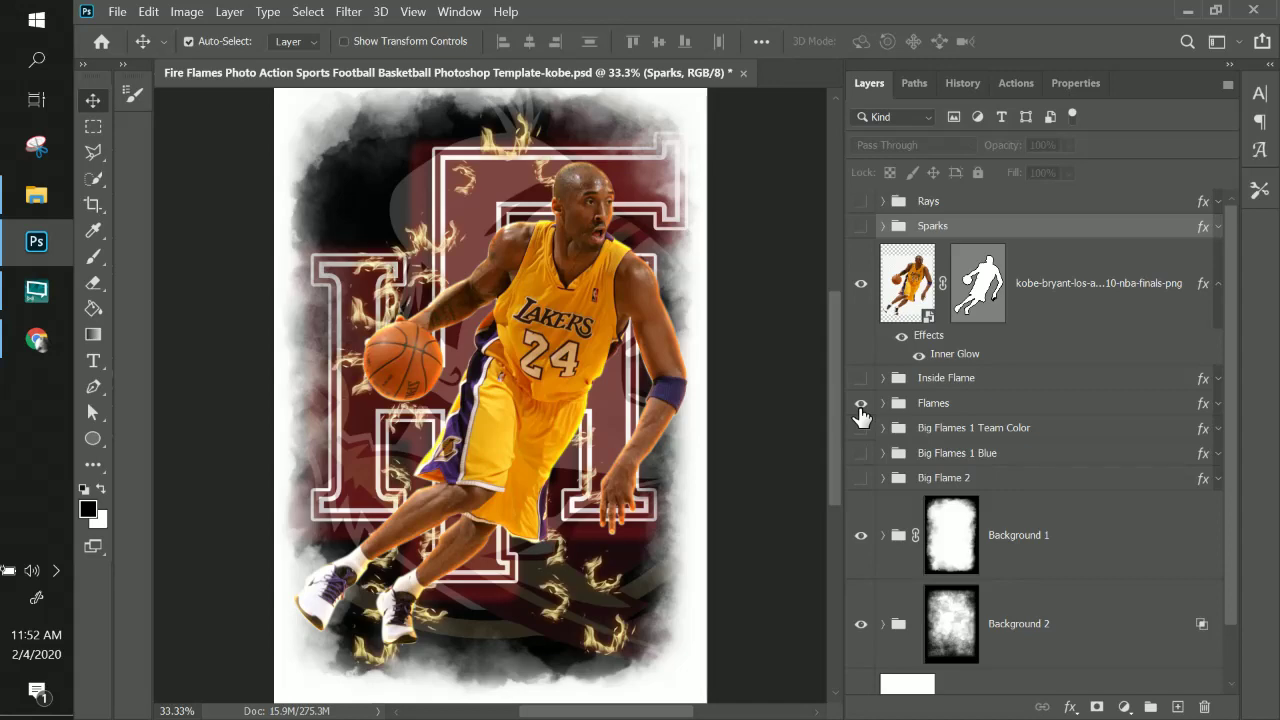
{"action": "left_click", "coordinate": [955, 406]}
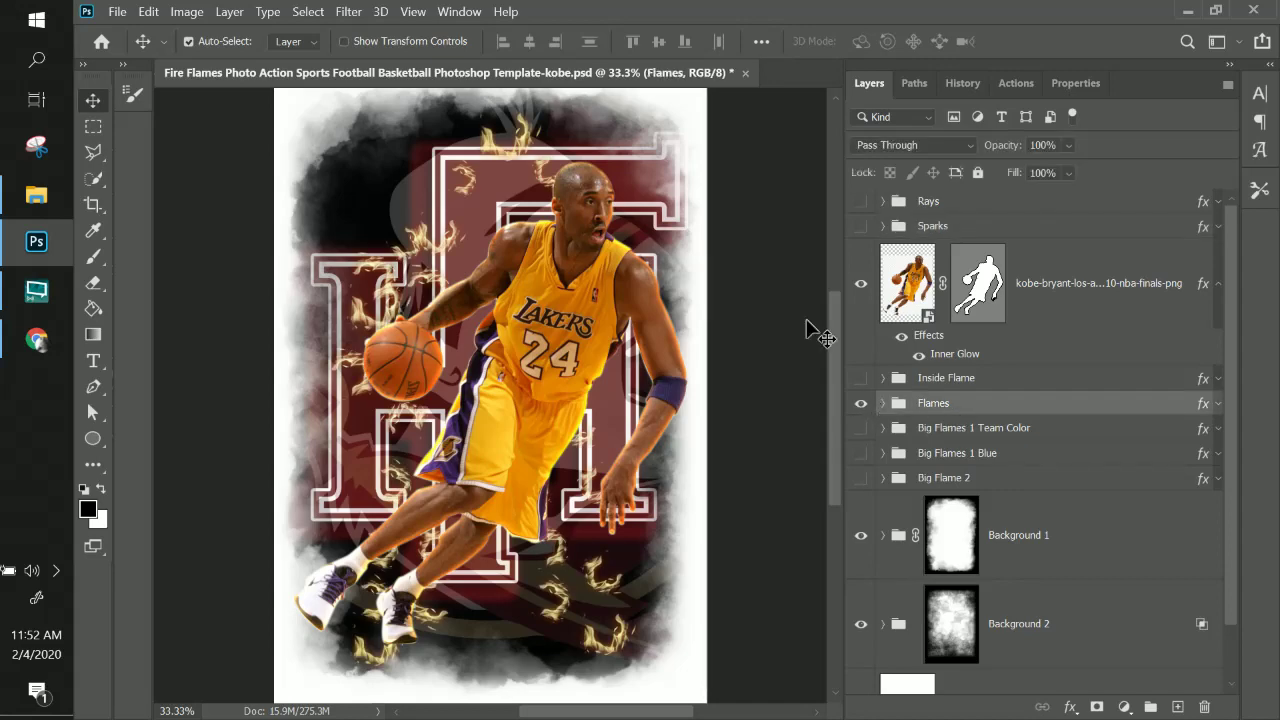
- Move the upper flames onto the top and back of the player's head, the neck and the shoulder of the dribbling arm
{"action": "left_click", "coordinate": [545, 160]}
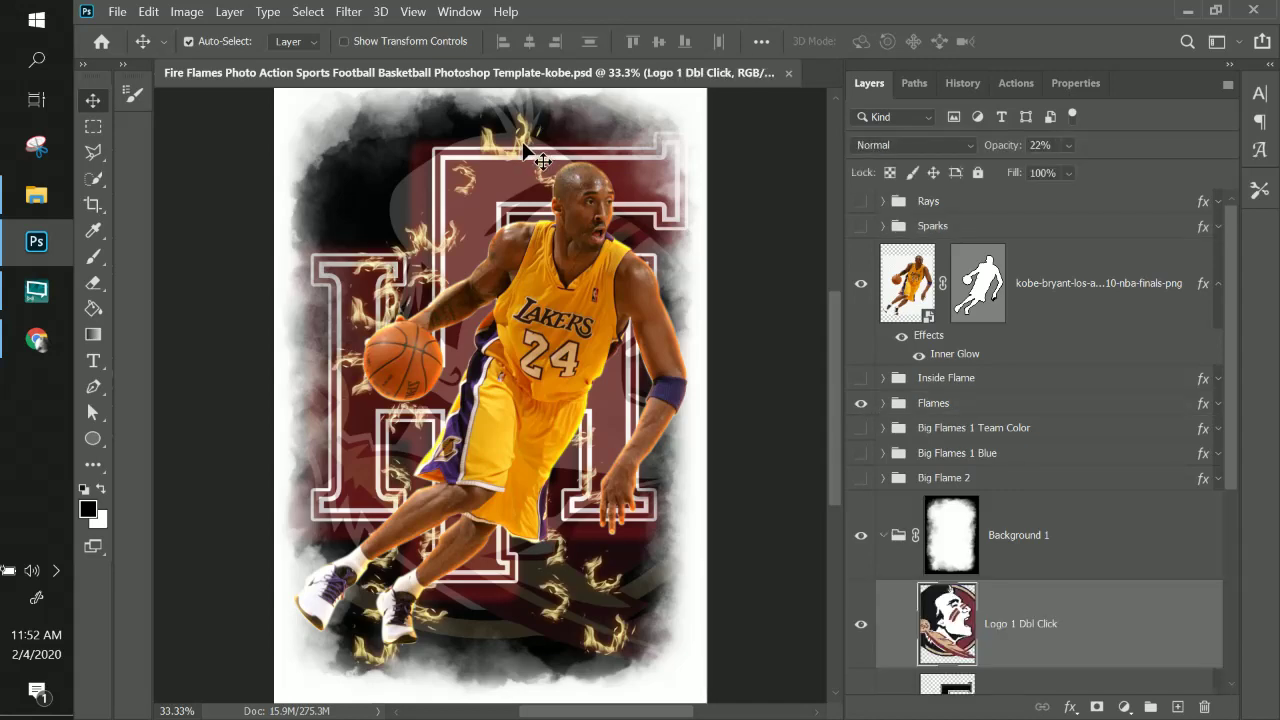
{"action": "left_click_drag", "start_coordinate": [524, 145], "coordinate": [625, 245]}
{"action": "left_click", "coordinate": [552, 187]}
{"action": "left_click_drag", "start_coordinate": [473, 190], "coordinate": [552, 225]}
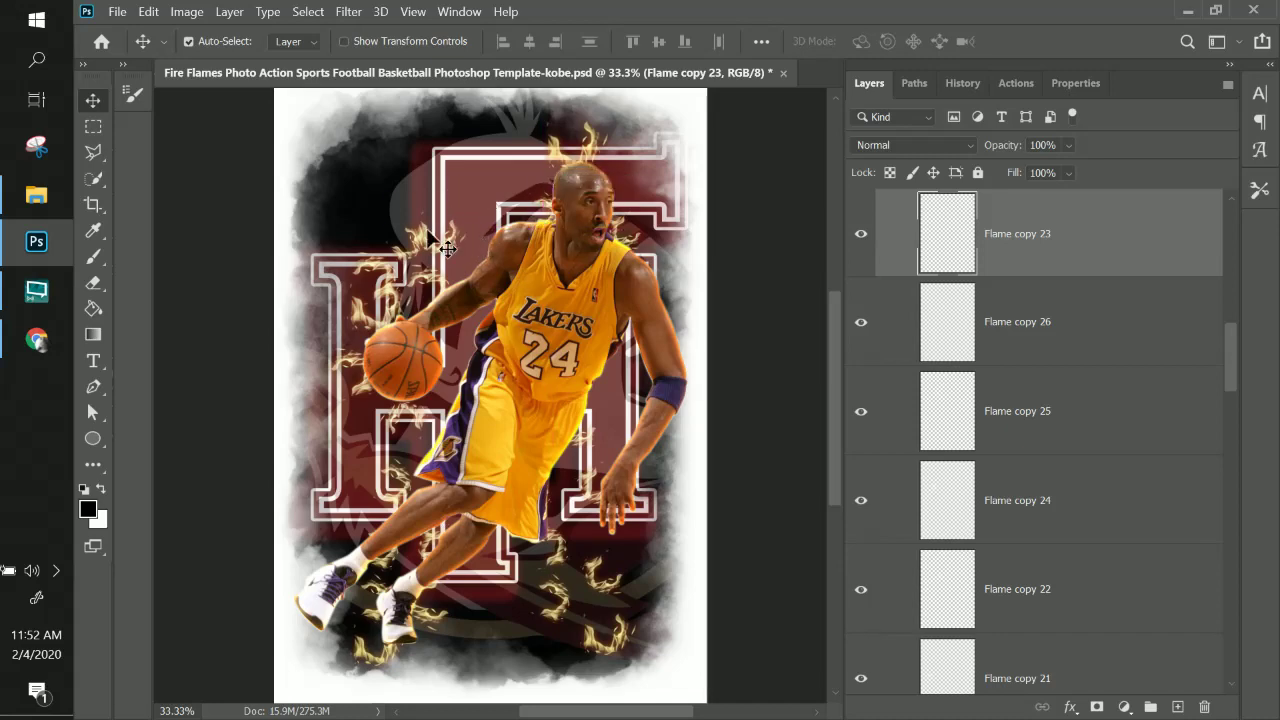
{"action": "left_click_drag", "start_coordinate": [453, 263], "coordinate": [518, 226]}
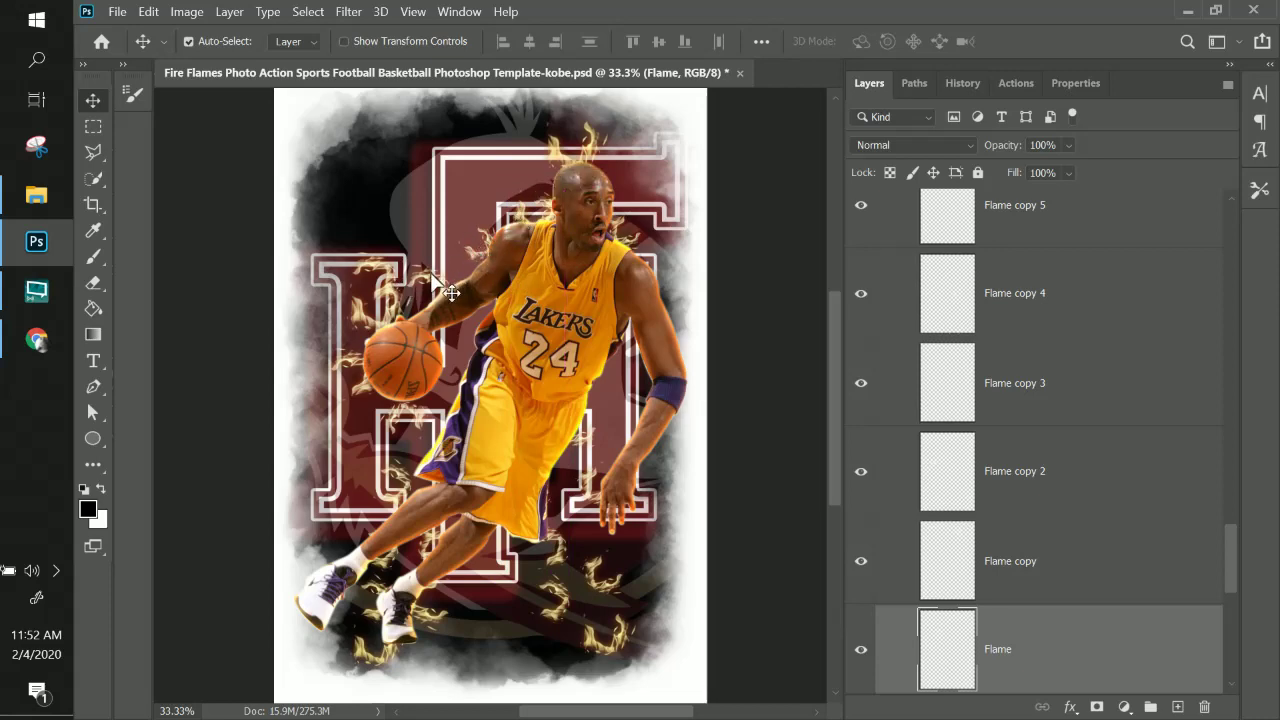
- Place flames below and above the dribbling forearm, and rotate the upper one to follow the arm
{"action": "left_click_drag", "start_coordinate": [452, 292], "coordinate": [460, 343]}
{"action": "left_click_drag", "start_coordinate": [375, 268], "coordinate": [440, 298]}
{"action": "key", "text": "ctrl+z"}
{"action": "key", "text": "ctrl+z"}
{"action": "key", "text": "ctrl+z"}
{"action": "key", "text": "ctrl+t"}
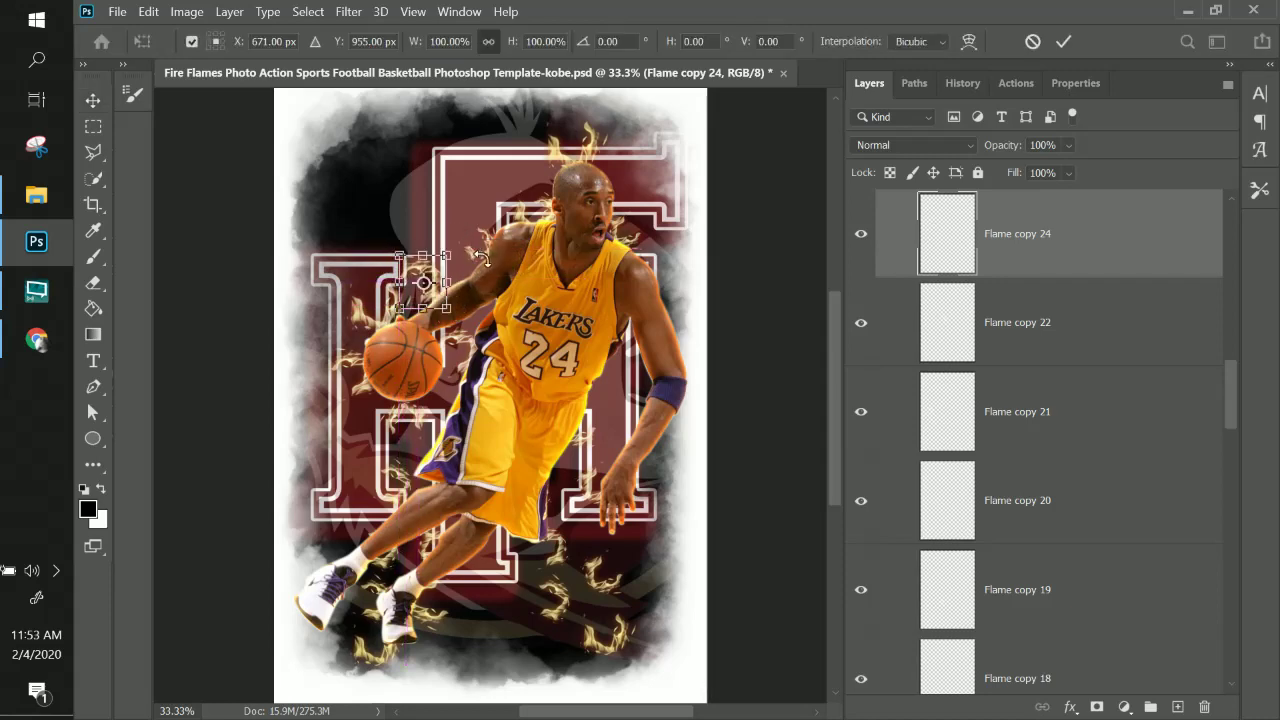
{"action": "left_click_drag", "start_coordinate": [482, 258], "coordinate": [470, 285]}
{"action": "key", "text": "Return"}
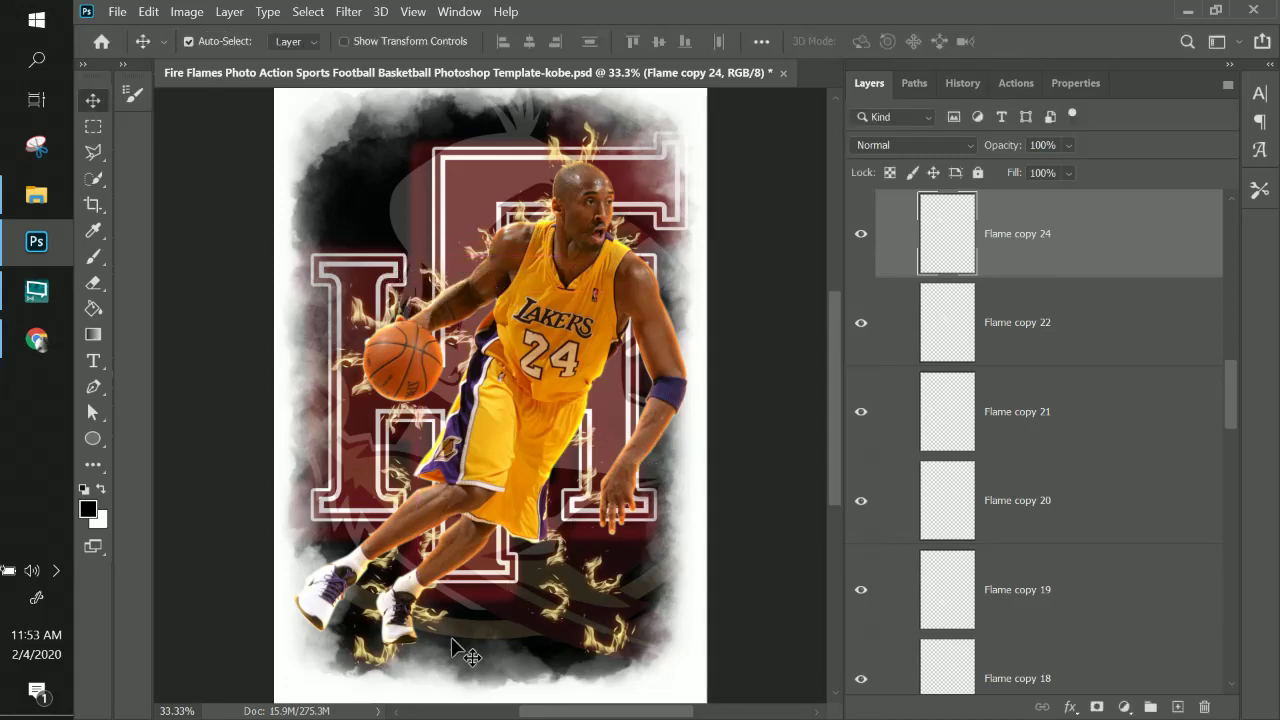
- Move the lower loose flames onto the two shoes and the outer shoulder of the lowered arm
{"action": "left_click_drag", "start_coordinate": [384, 679], "coordinate": [314, 632]}
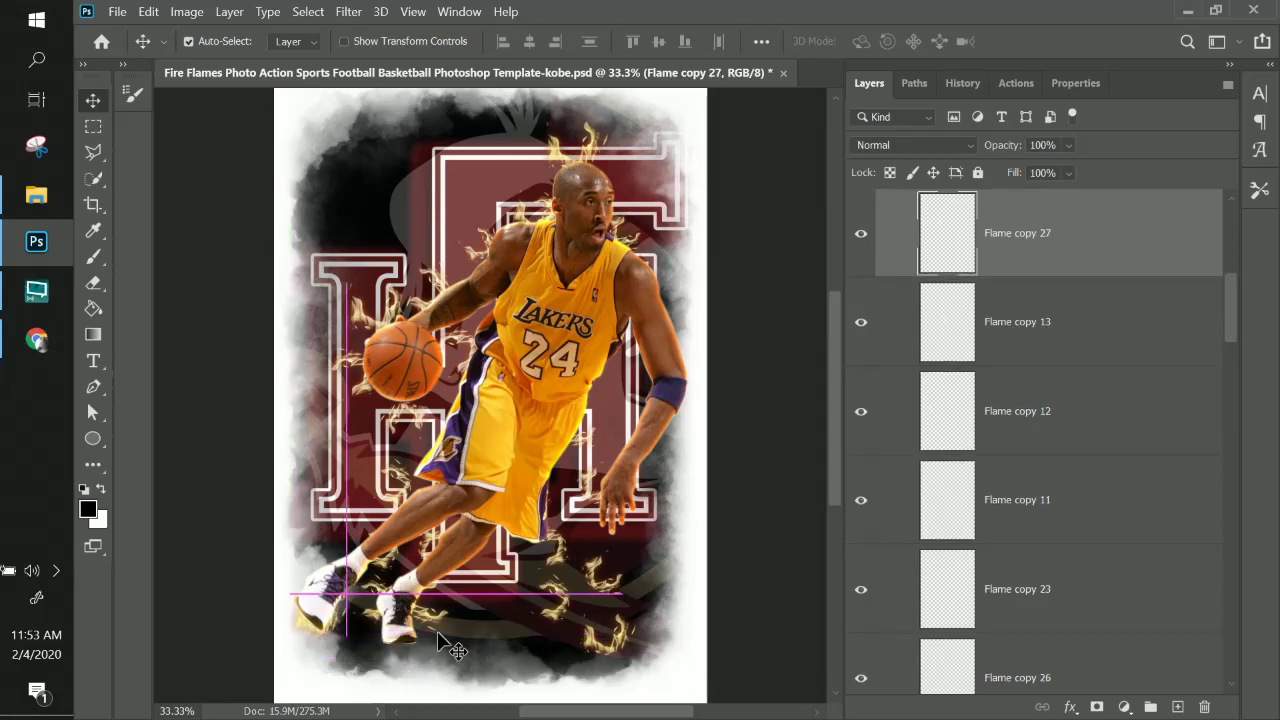
{"action": "left_click_drag", "start_coordinate": [607, 668], "coordinate": [405, 655]}
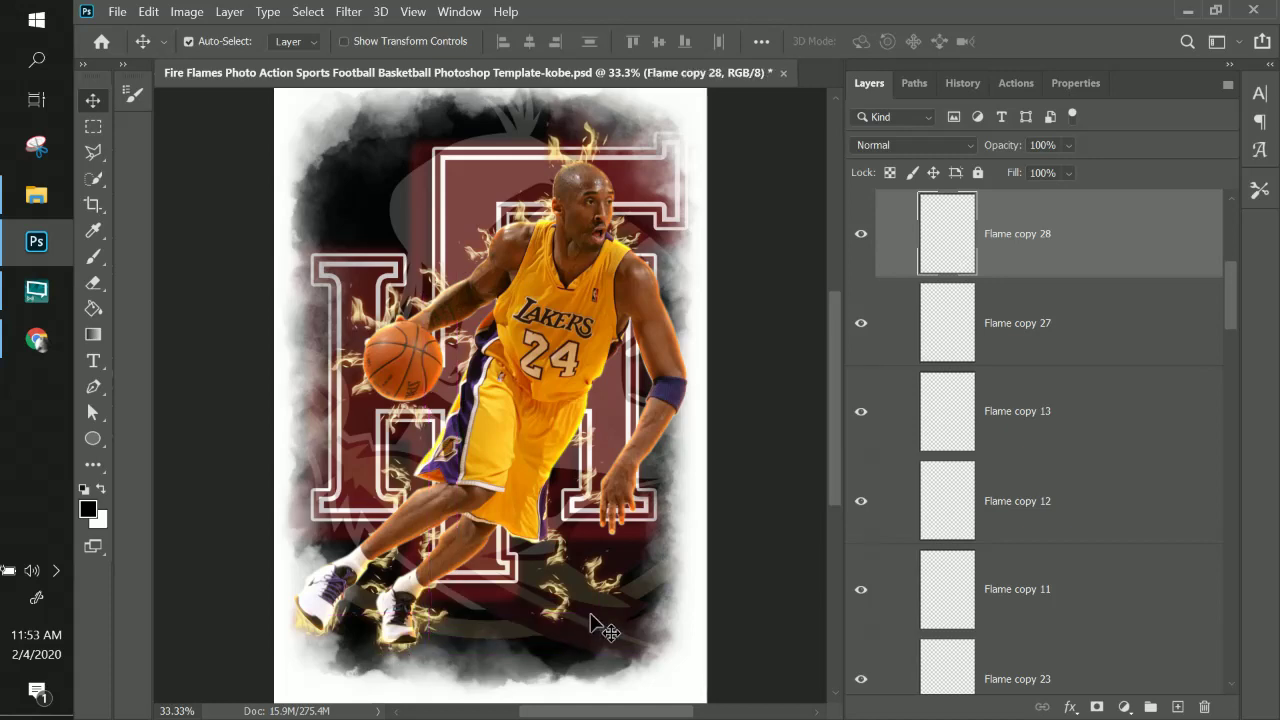
{"action": "left_click", "coordinate": [599, 592]}
{"action": "left_click_drag", "start_coordinate": [599, 592], "coordinate": [667, 287]}
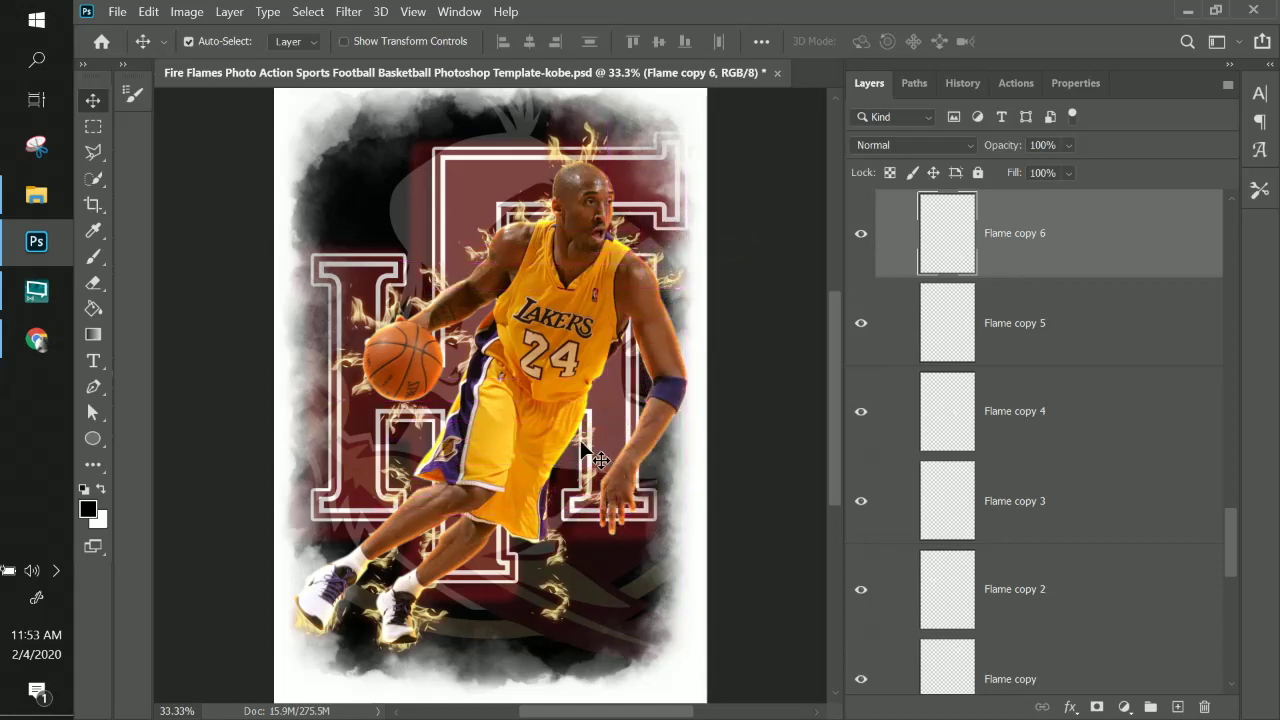
{"action": "key", "text": "ctrl+j"}
{"action": "left_click_drag", "start_coordinate": [598, 458], "coordinate": [652, 406]}
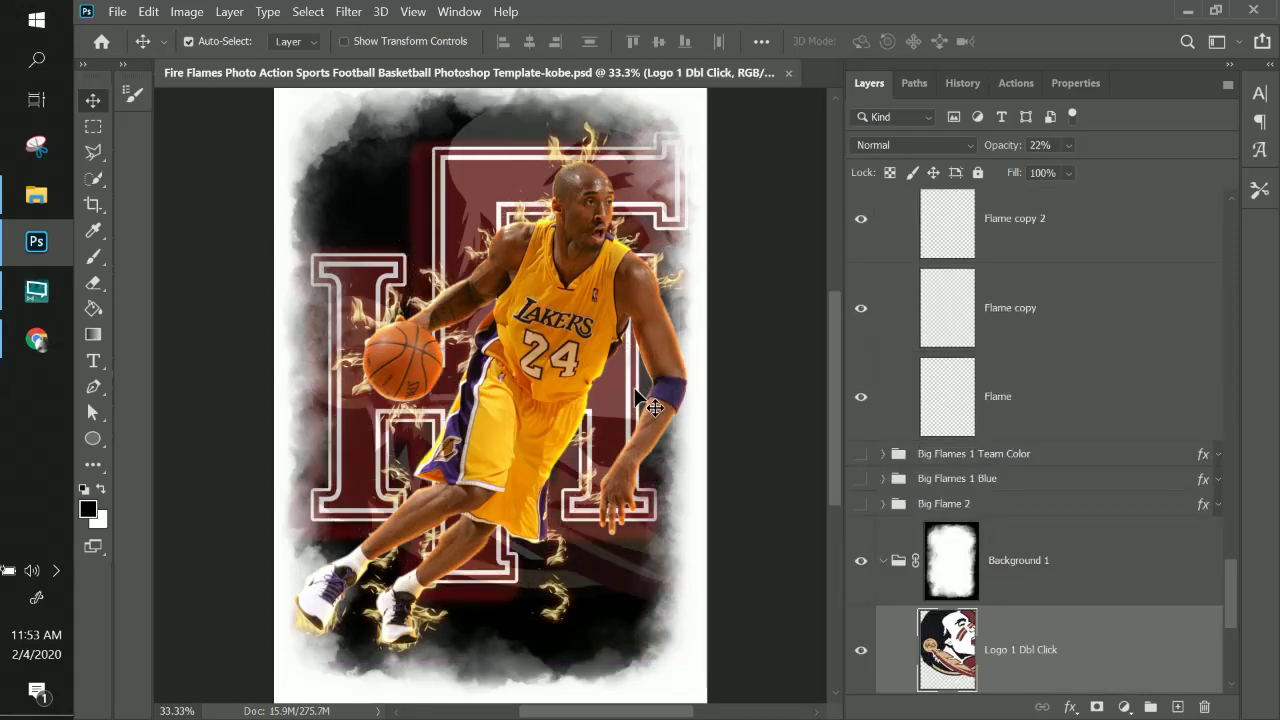
{"action": "key", "text": "ctrl+z"}
- Hide the Logo 1 Dbl Click and Logo 2 Dbl Click layers in the Background 1 group
{"action": "scroll", "coordinate": [863, 641], "scroll_direction": "down", "scroll_amount": 1}
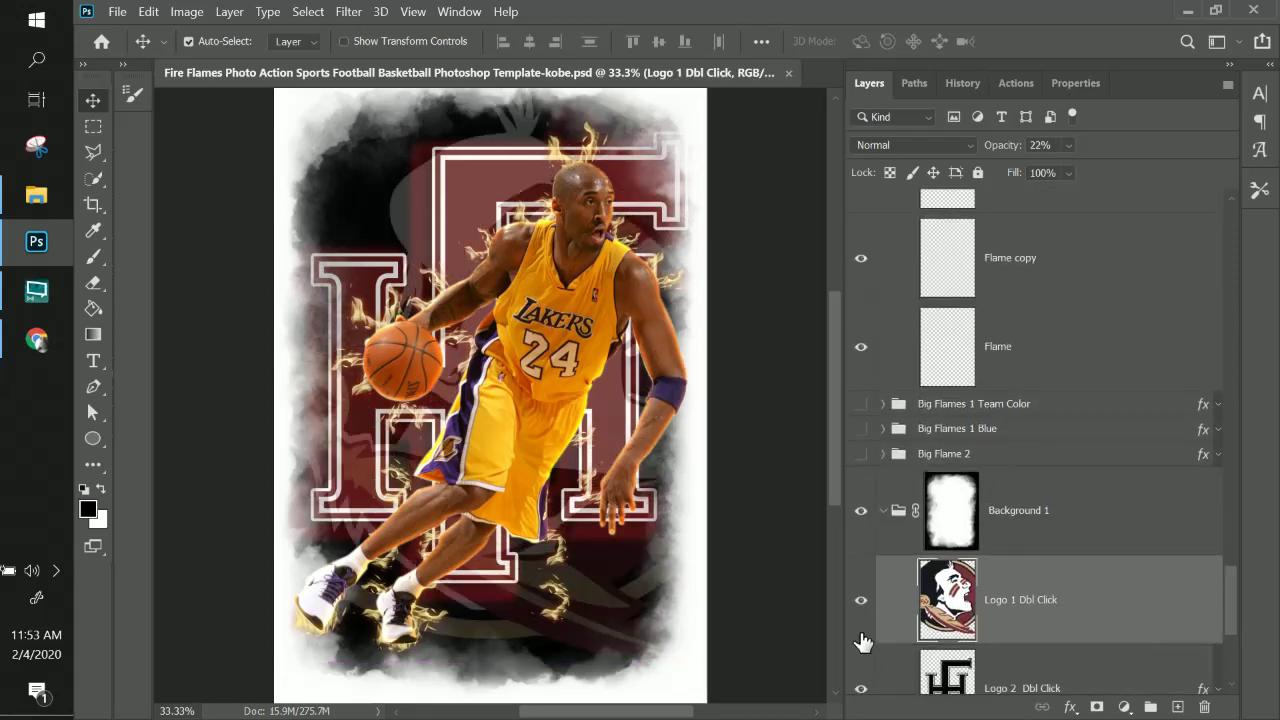
{"action": "left_click", "coordinate": [861, 610]}
{"action": "scroll", "coordinate": [866, 677], "scroll_direction": "down", "scroll_amount": 3}
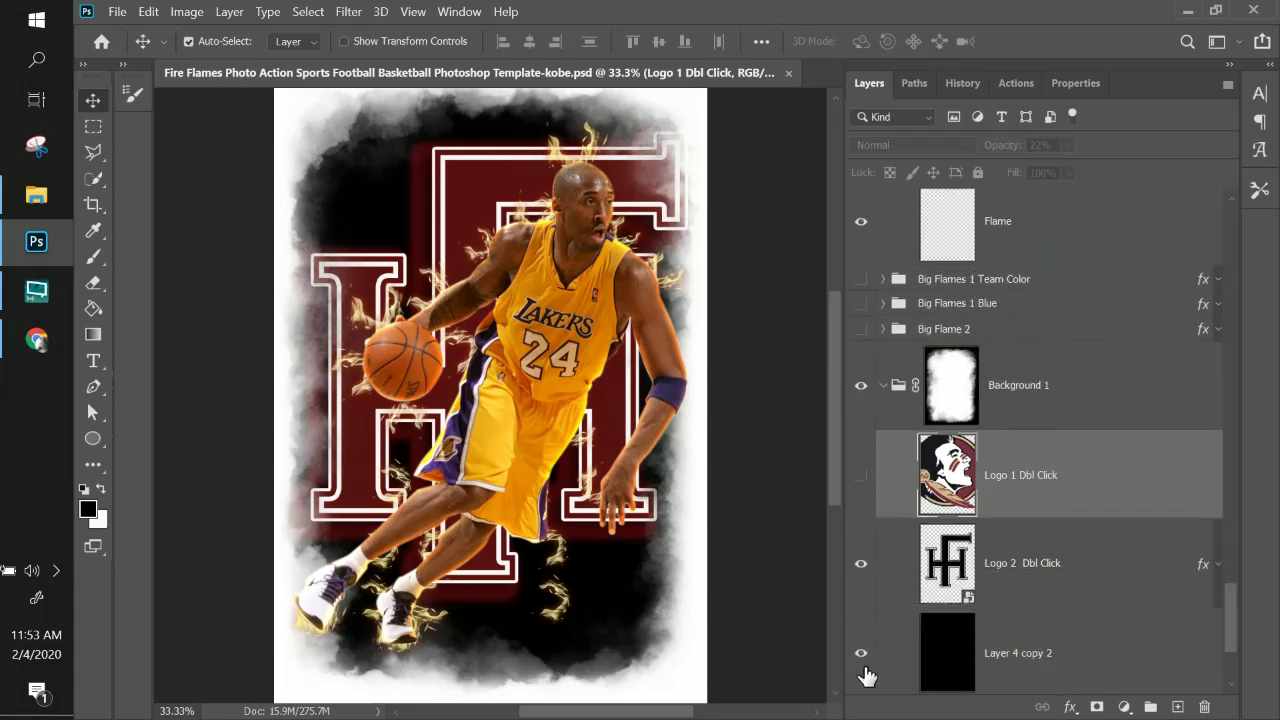
{"action": "left_click", "coordinate": [861, 570]}
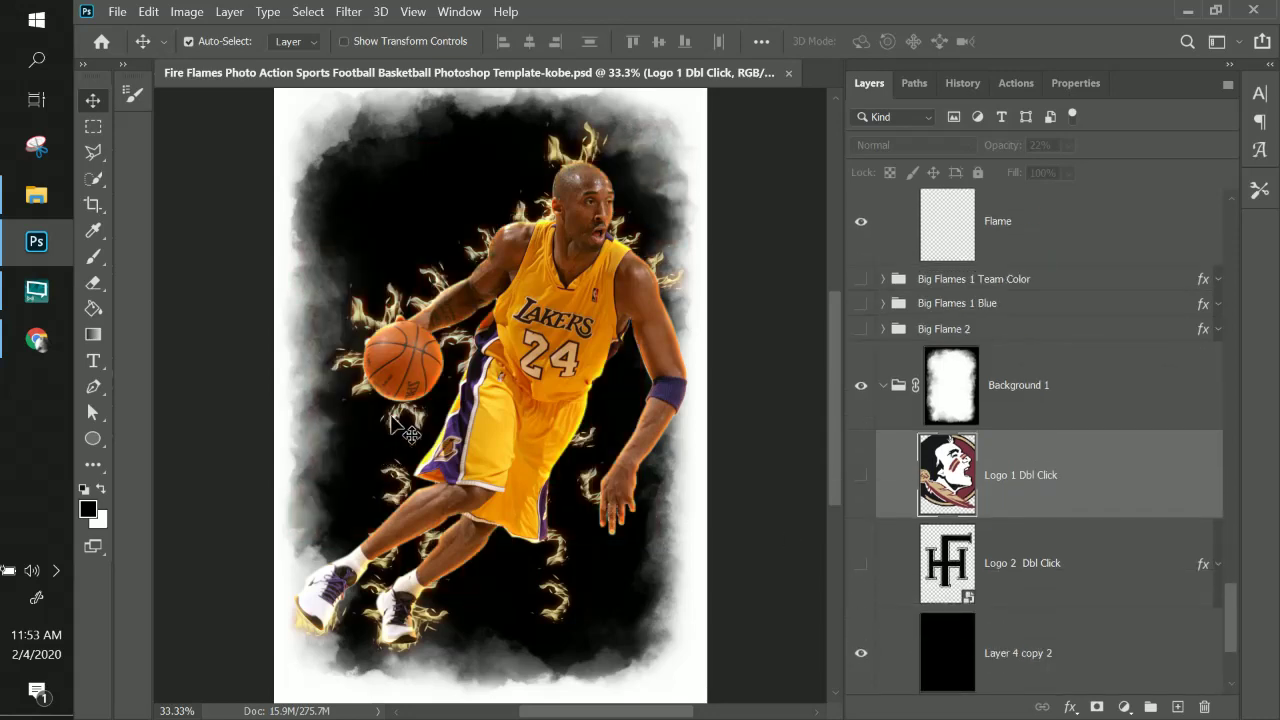
{"action": "scroll", "coordinate": [886, 494], "scroll_direction": "up", "scroll_amount": 2}
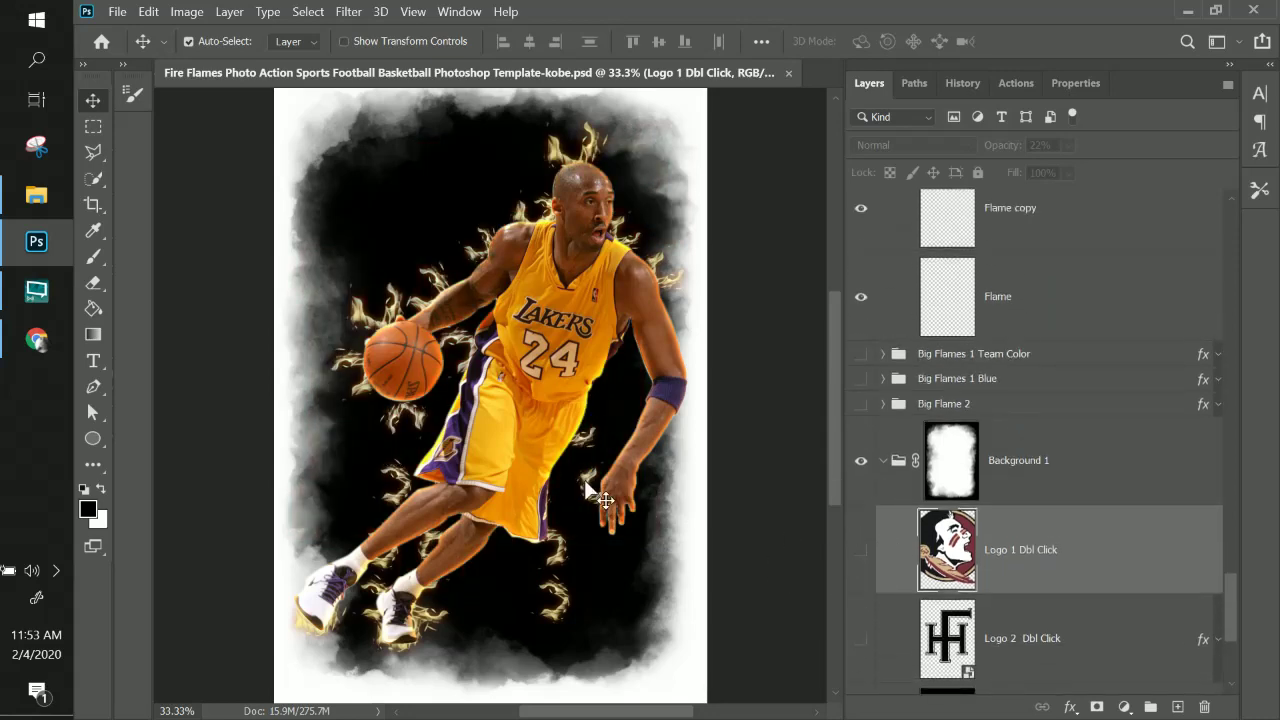
- Move the flame beside the lowered hand onto the outer edge of the upper arm, just above the armband
{"action": "left_click", "coordinate": [584, 479]}
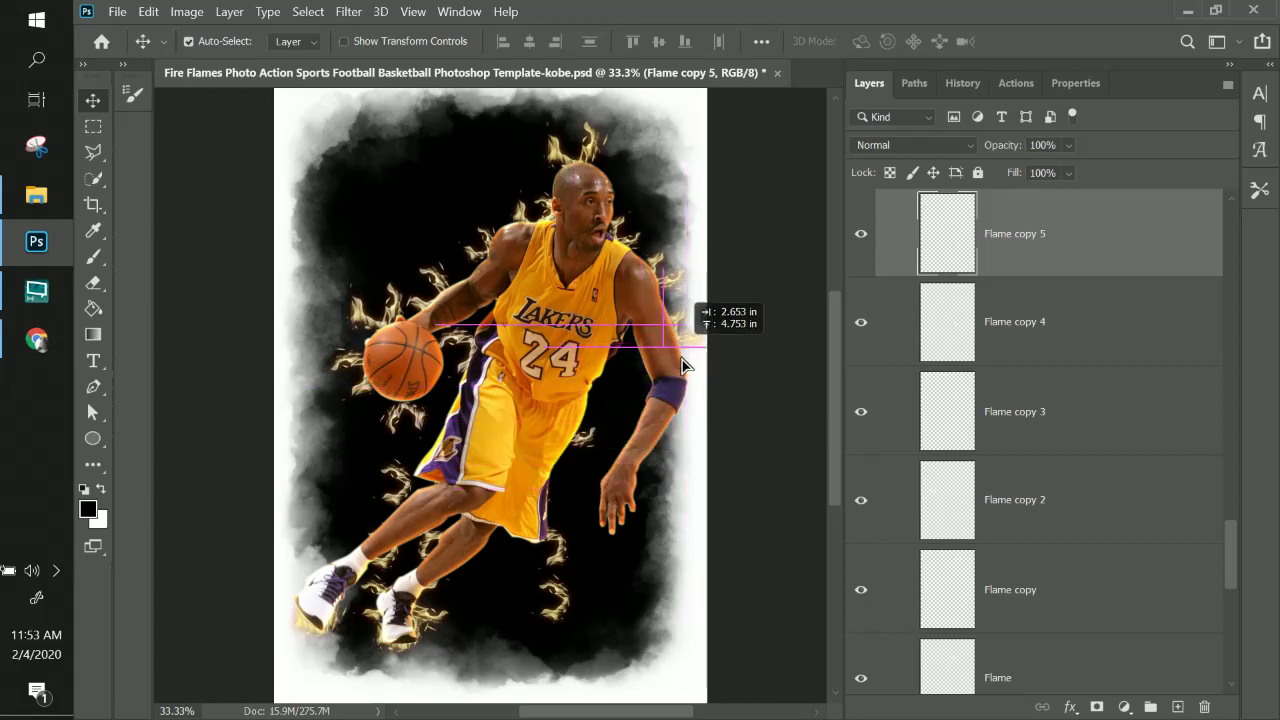
{"action": "mouse_move", "coordinate": [682, 360]}
{"action": "left_mouse_down"}
{"action": "mouse_move", "coordinate": [691, 351]}
{"action": "mouse_move", "coordinate": [674, 345]}
{"action": "left_mouse_up"}
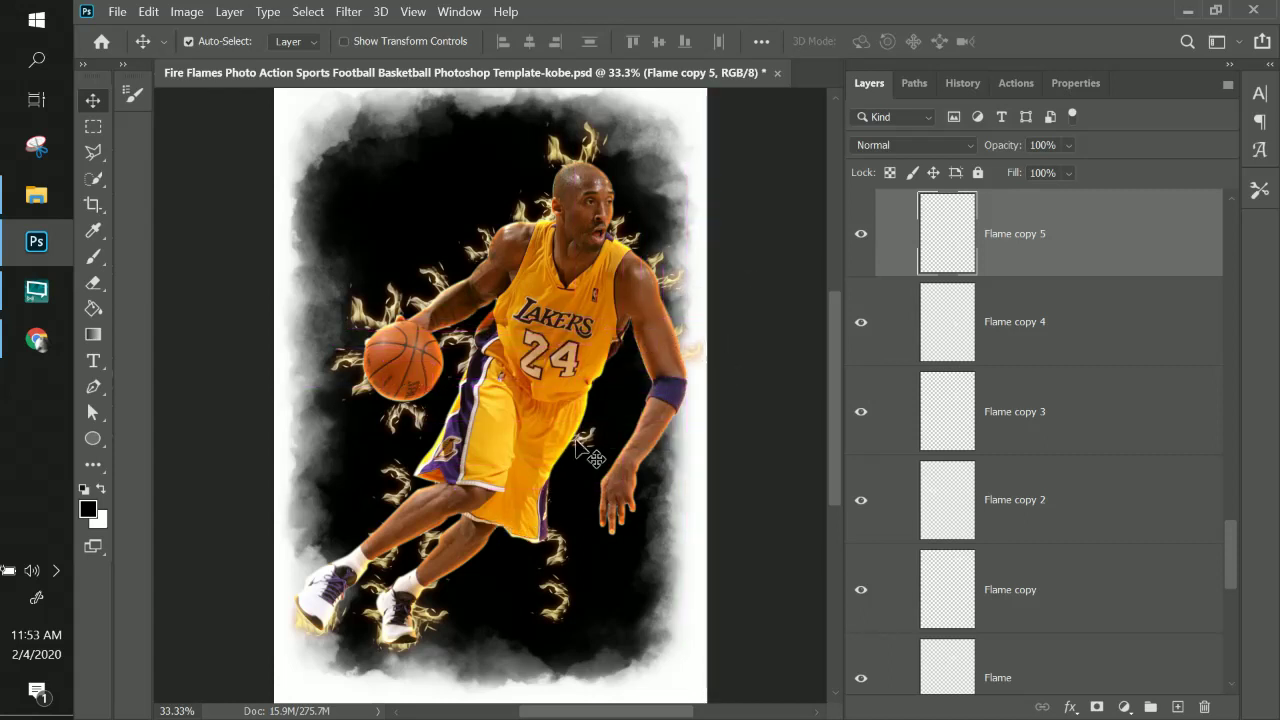
{"action": "key", "text": "ctrl+j"}
{"action": "key", "text": "ctrl+j"}
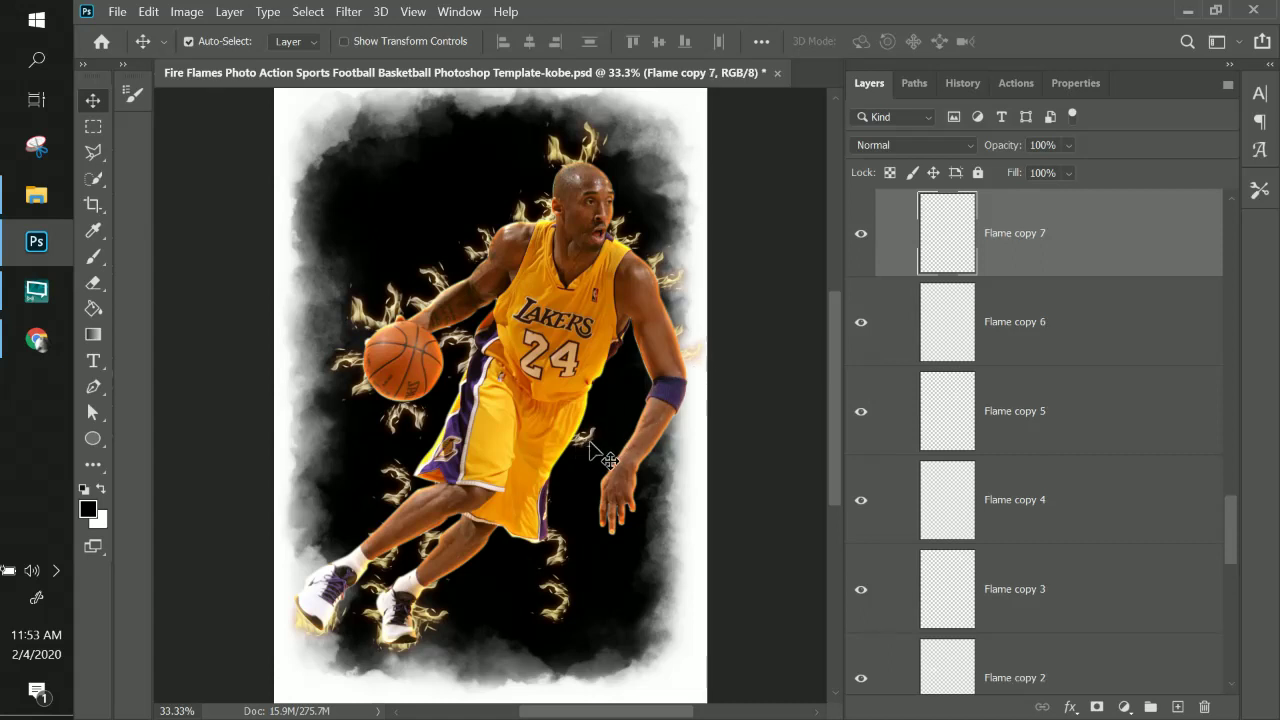
- Fully lock the black Layer 4 copy 2 layer in the Background 1 group
{"action": "left_click_drag", "start_coordinate": [609, 460], "coordinate": [601, 437]}
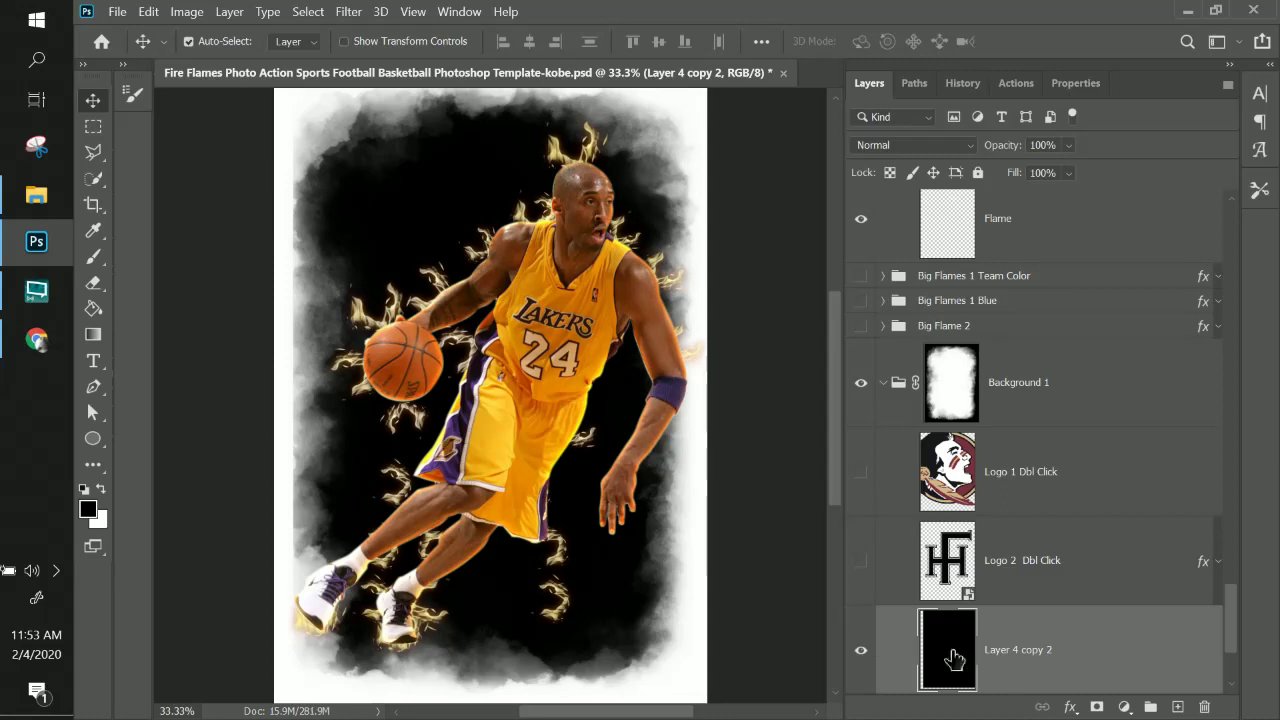
{"action": "right_click", "coordinate": [1136, 668]}
{"action": "key", "text": "Escape"}
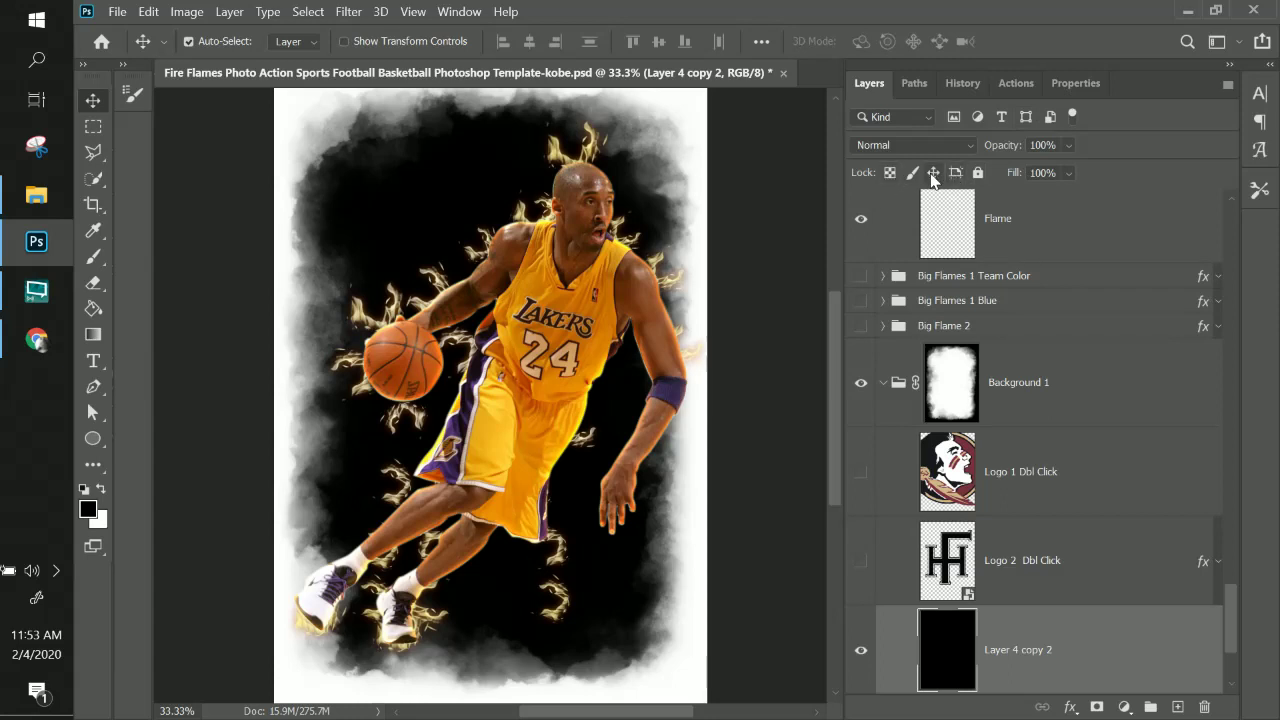
{"action": "left_click", "coordinate": [977, 173]}
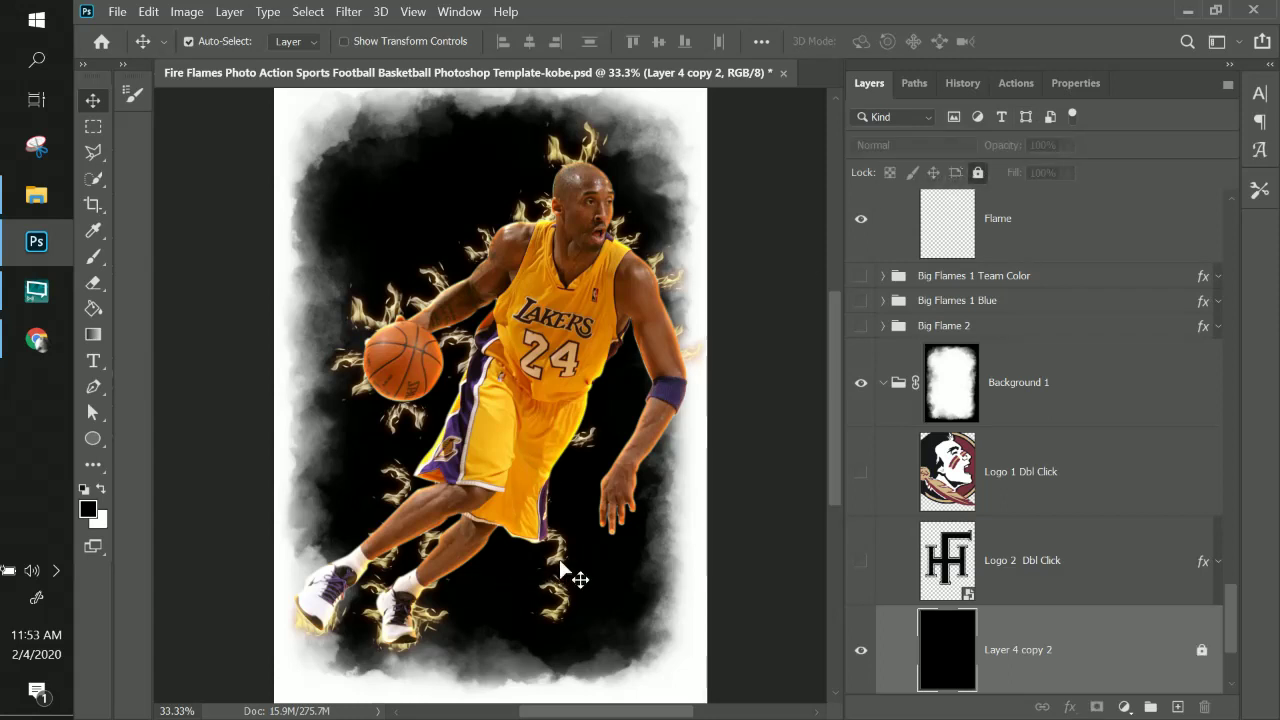
- Move the flame from below the shorts hem to beside the lowered hand
{"action": "left_click_drag", "start_coordinate": [559, 559], "coordinate": [560, 622]}
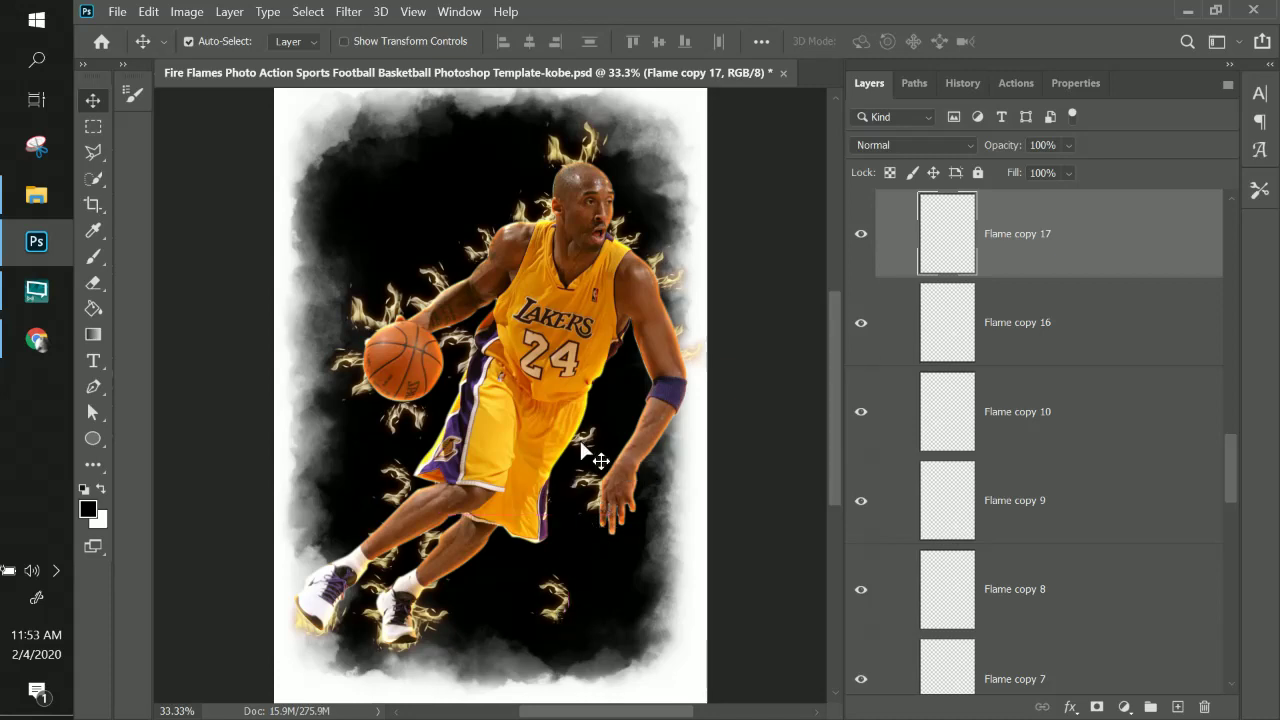
{"action": "left_click_drag", "start_coordinate": [590, 455], "coordinate": [578, 410]}
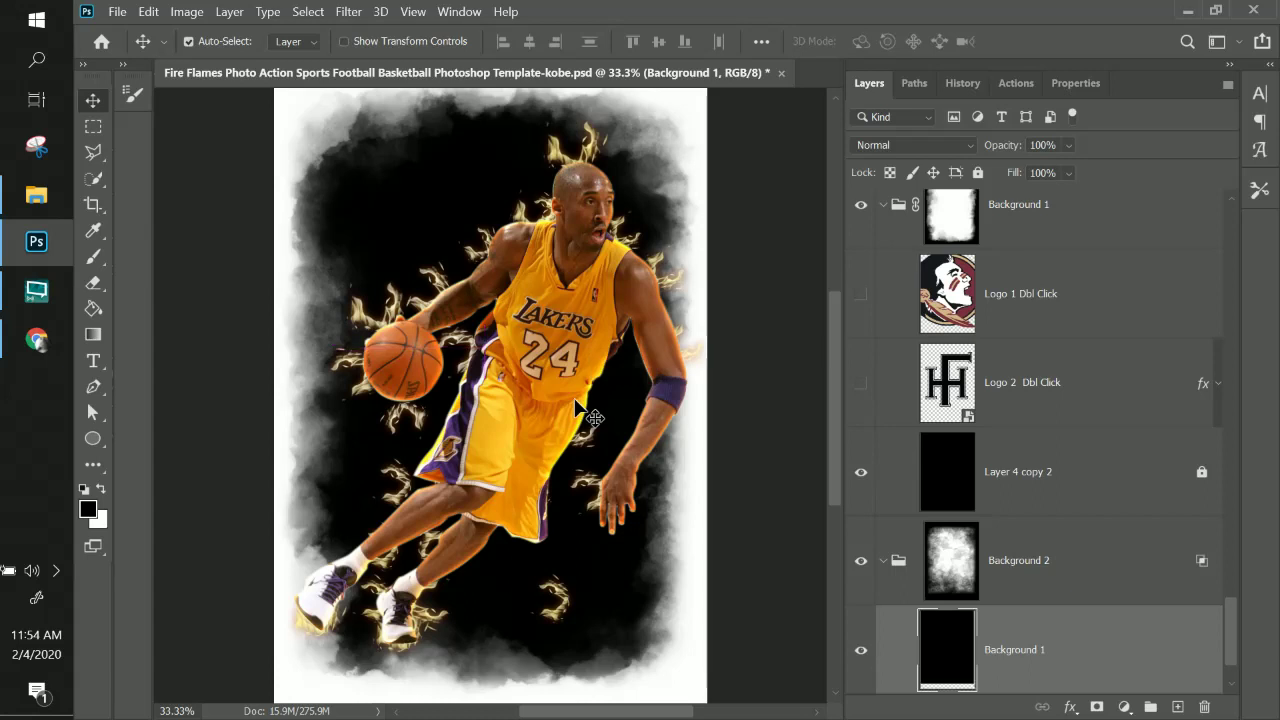
- Collapse and hide the Background 2 group, and select Layer 4 copy 2
{"action": "scroll", "coordinate": [1020, 655], "scroll_direction": "down", "scroll_amount": 1}
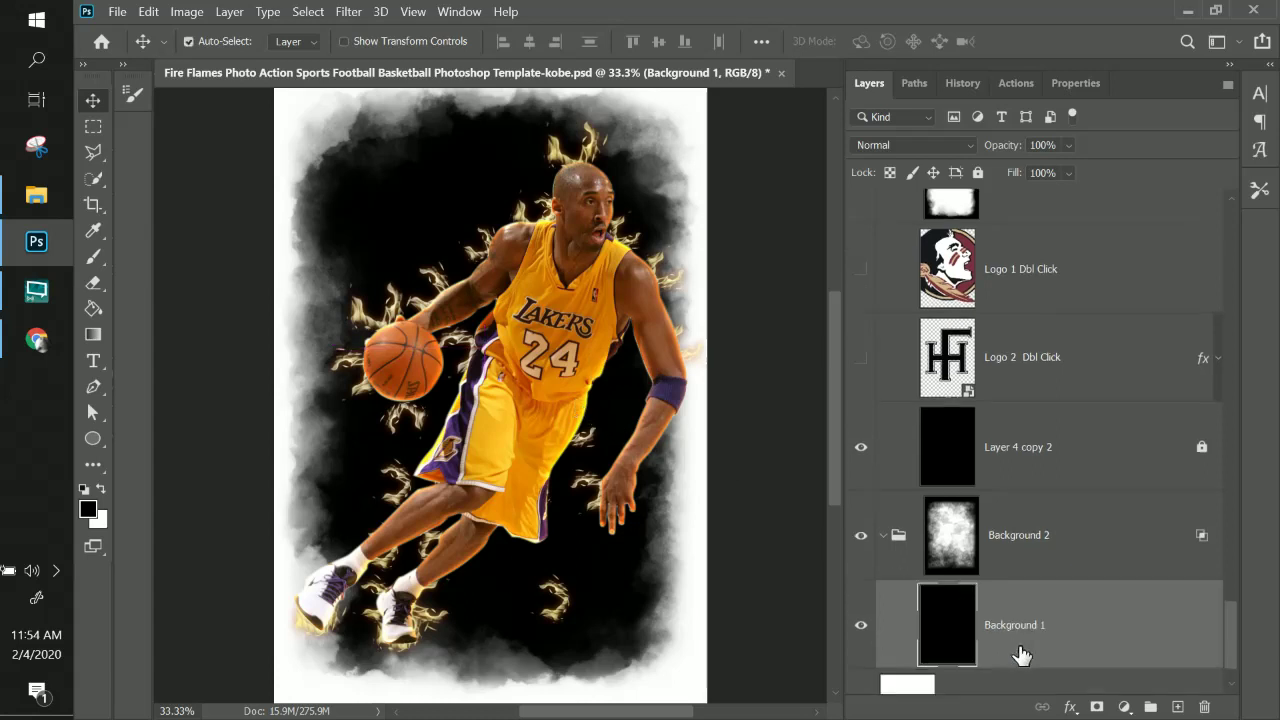
{"action": "left_click", "coordinate": [880, 540]}
{"action": "left_click", "coordinate": [883, 538]}
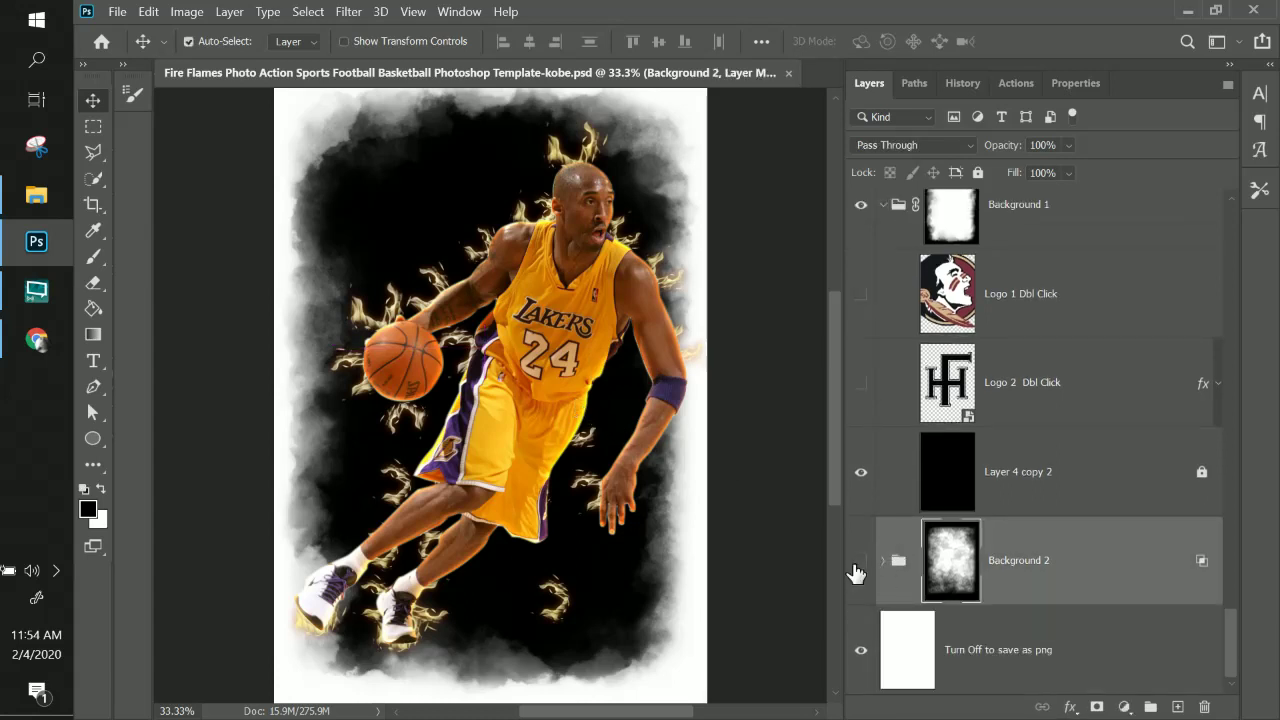
{"action": "left_click", "coordinate": [859, 563]}
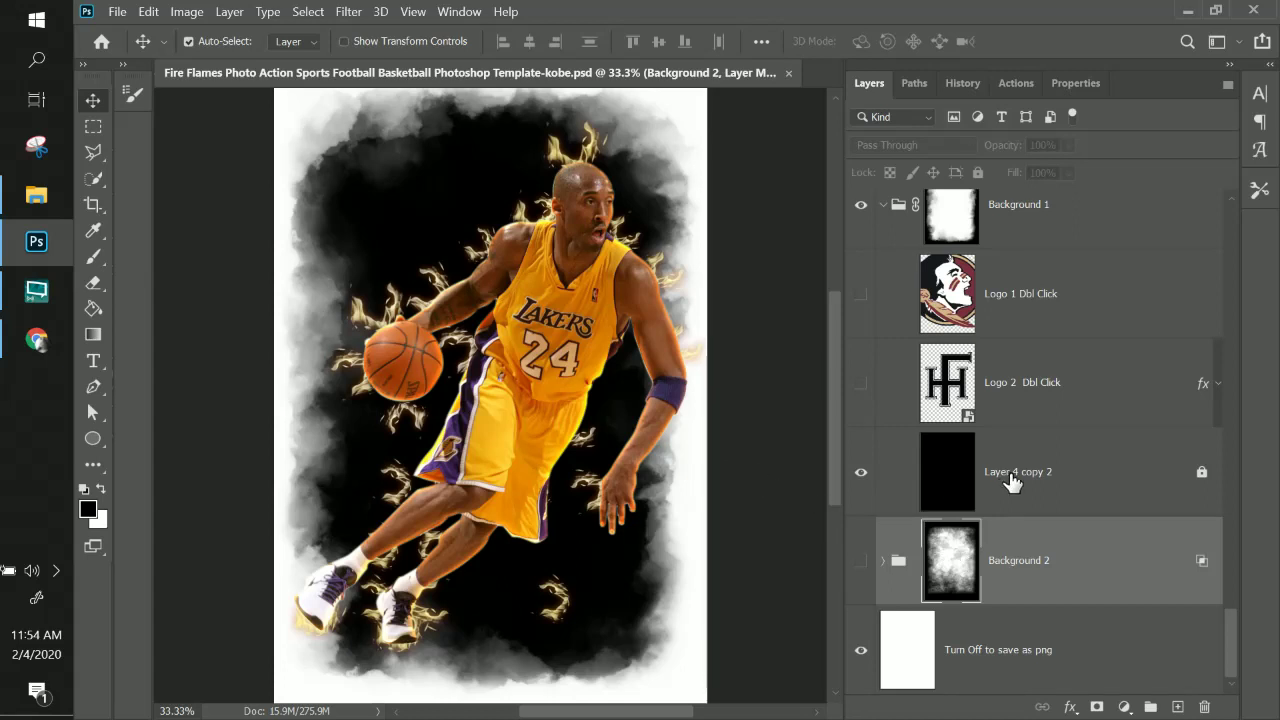
{"action": "left_click", "coordinate": [947, 482]}
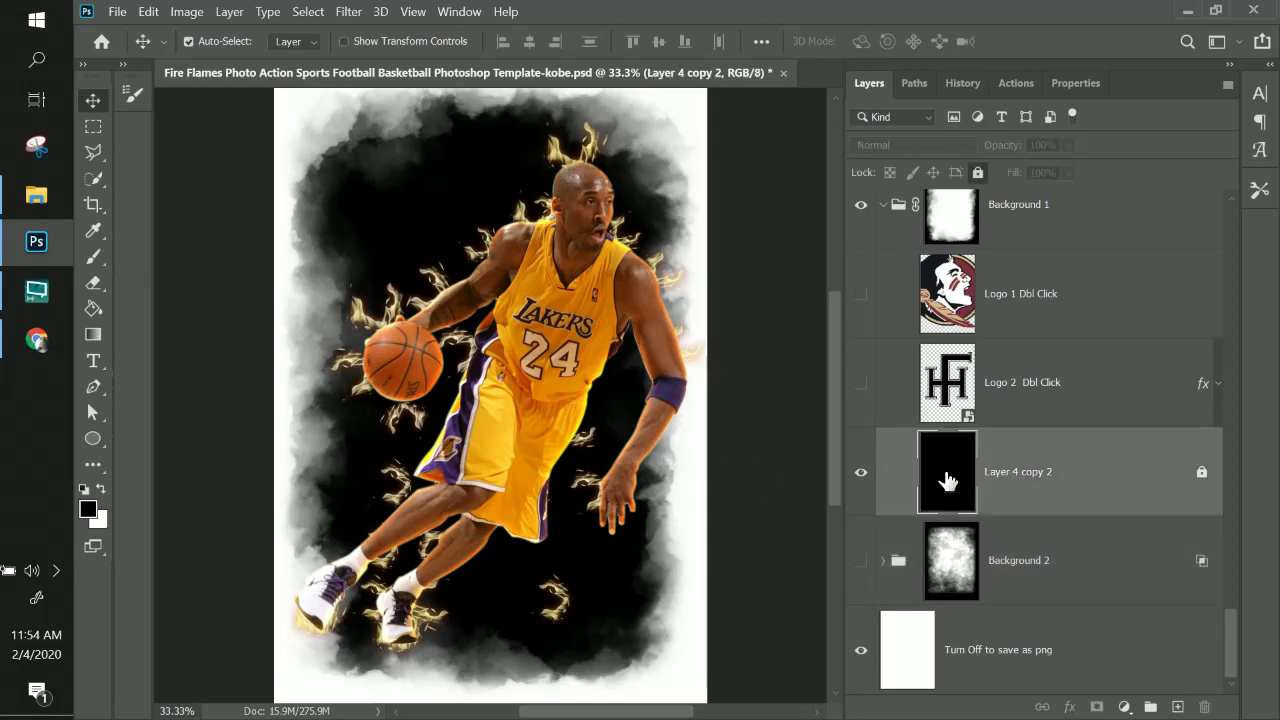
- Move the small flame beside the shorts up to the waist and rotate it about 56°
{"action": "left_click", "coordinate": [590, 448]}
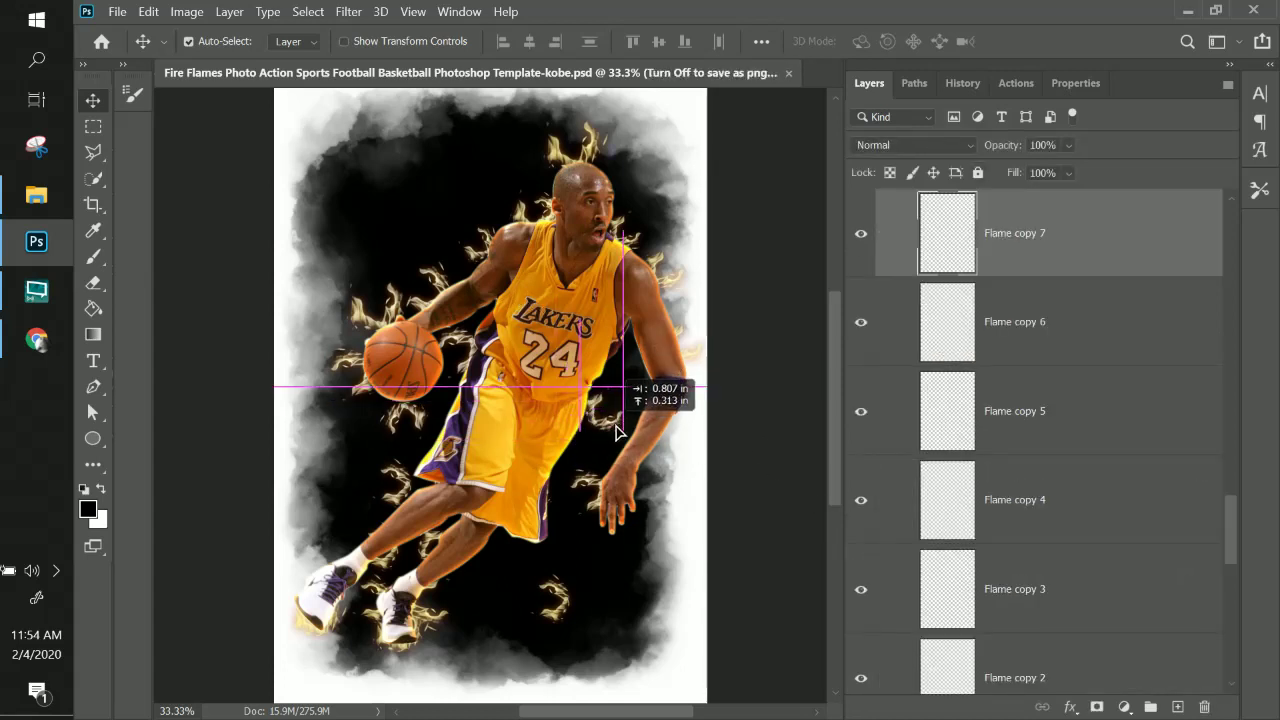
{"action": "mouse_move", "coordinate": [617, 432]}
{"action": "left_mouse_down"}
{"action": "mouse_move", "coordinate": [632, 418]}
{"action": "mouse_move", "coordinate": [606, 420]}
{"action": "left_mouse_up"}
{"action": "key", "text": "ctrl+t"}
{"action": "left_click_drag", "start_coordinate": [672, 385], "coordinate": [697, 444]}
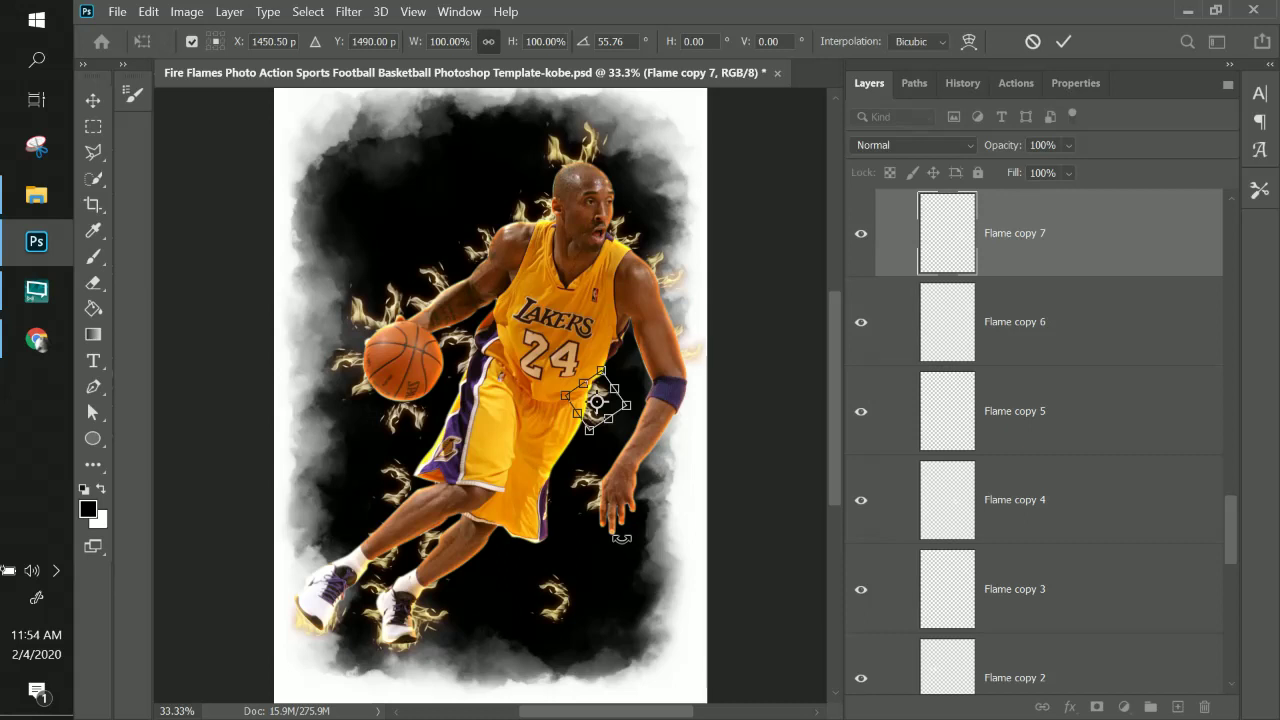
{"action": "key", "text": "Return"}
{"action": "key", "text": "ctrl+j"}
{"action": "key", "text": "ctrl+j"}
{"action": "key", "text": "ctrl+j"}
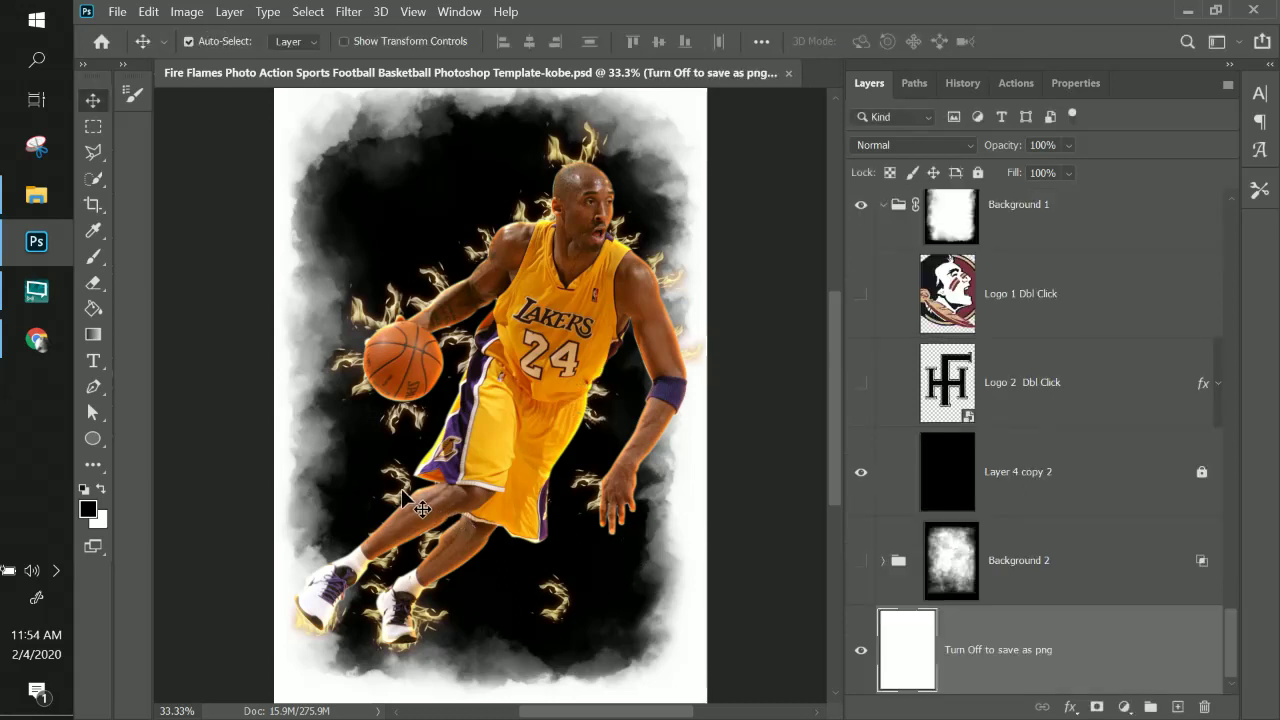
- Move the small flame from beside the front knee to beneath the shorts hem and rotate it about 52°
{"action": "left_click_drag", "start_coordinate": [401, 491], "coordinate": [505, 551]}
{"action": "key", "text": "ctrl+j"}
{"action": "key", "text": "ctrl+j"}
{"action": "key", "text": "ctrl+j"}
{"action": "key", "text": "ctrl+j"}
{"action": "key", "text": "ctrl+j"}
{"action": "key", "text": "ctrl+j"}
{"action": "key", "text": "ctrl+j"}
{"action": "key", "text": "ctrl+j"}
{"action": "key", "text": "ctrl+t"}
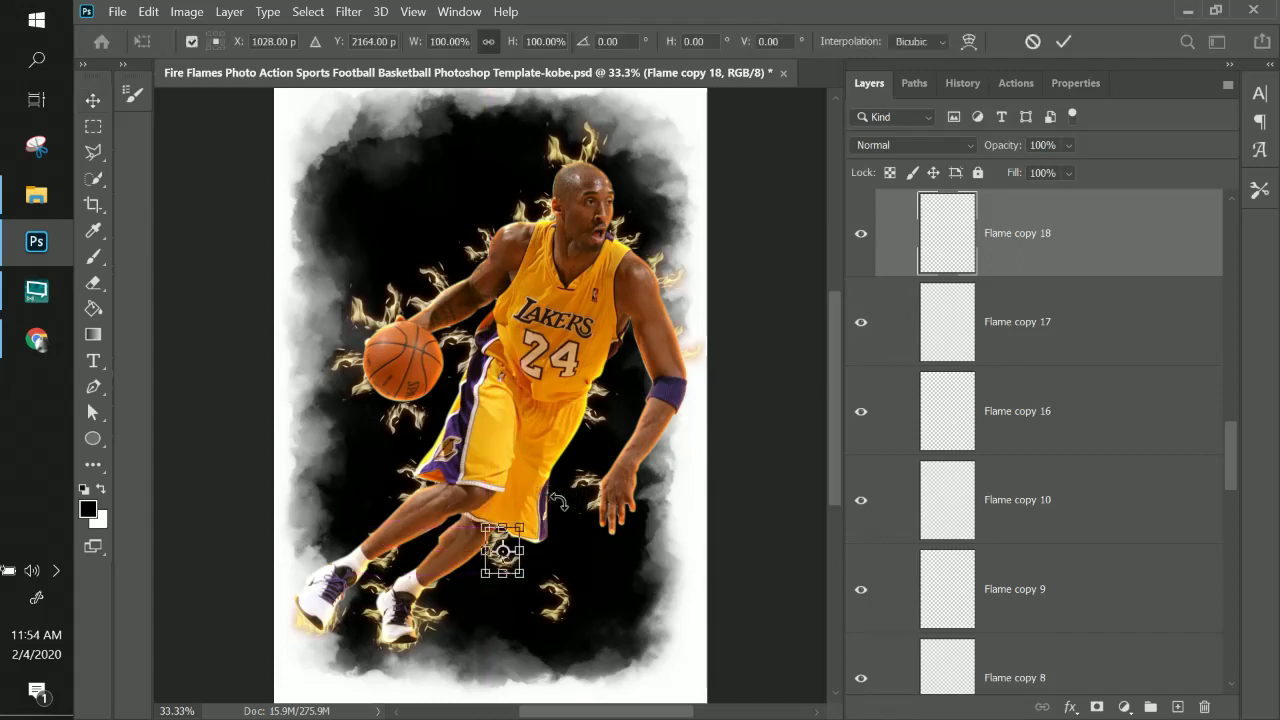
{"action": "left_click_drag", "start_coordinate": [555, 508], "coordinate": [559, 567]}
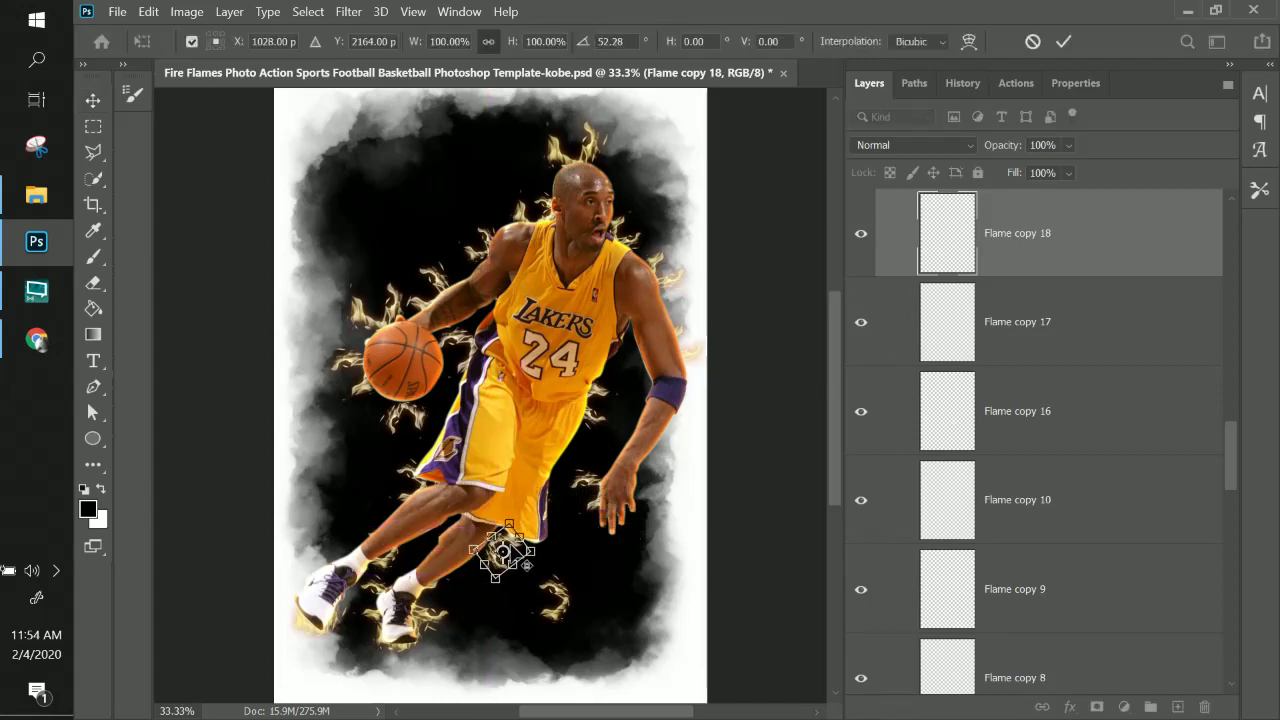
{"action": "key", "text": "Return"}
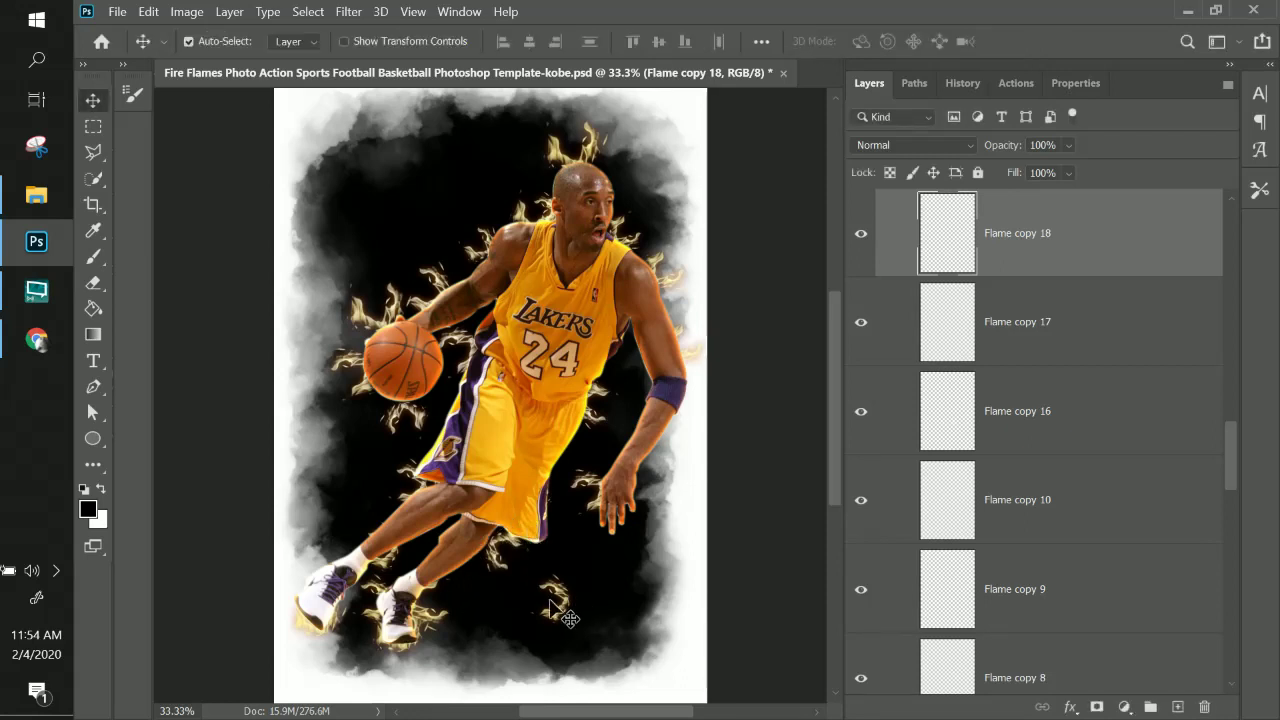
- Move the stray flame from the empty area below the lowered hand to above the front shin
{"action": "right_click", "coordinate": [555, 620]}
{"action": "left_click", "coordinate": [585, 499]}
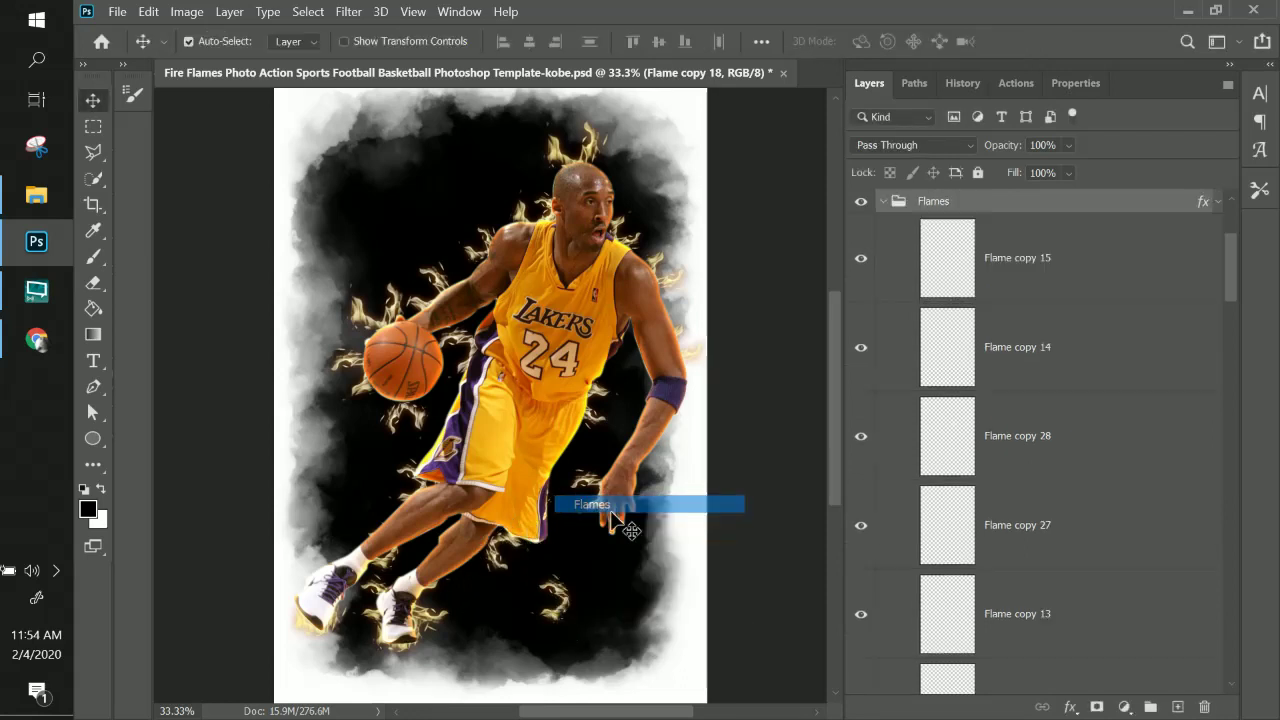
{"action": "left_click", "coordinate": [580, 623]}
{"action": "left_click_drag", "start_coordinate": [475, 588], "coordinate": [382, 512]}
- Rotate the small flame between the player's lower legs about 45°
{"action": "left_click", "coordinate": [405, 583]}
{"action": "mouse_move", "coordinate": [405, 583]}
{"action": "left_mouse_down"}
{"action": "mouse_move", "coordinate": [425, 580]}
{"action": "mouse_move", "coordinate": [405, 570]}
{"action": "mouse_move", "coordinate": [421, 579]}
{"action": "left_mouse_up"}
{"action": "key", "text": "ctrl+z"}
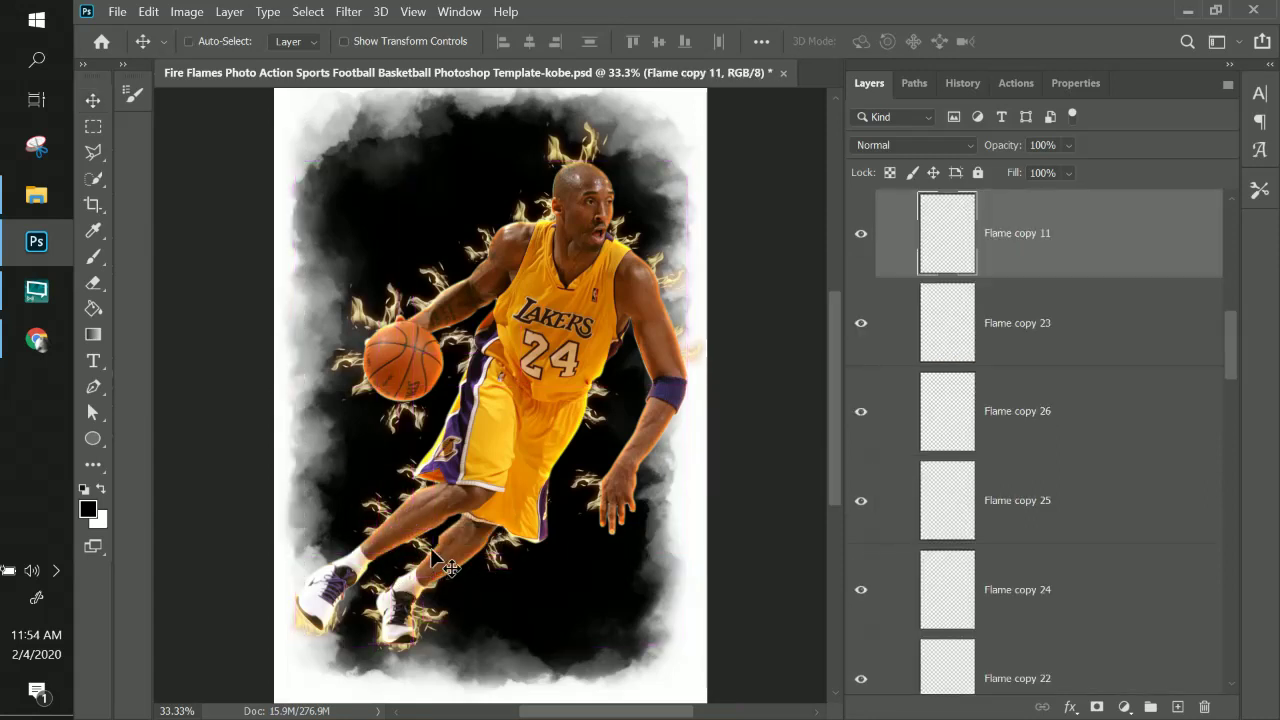
{"action": "key", "text": "ctrl+t"}
{"action": "left_click_drag", "start_coordinate": [457, 515], "coordinate": [490, 553]}
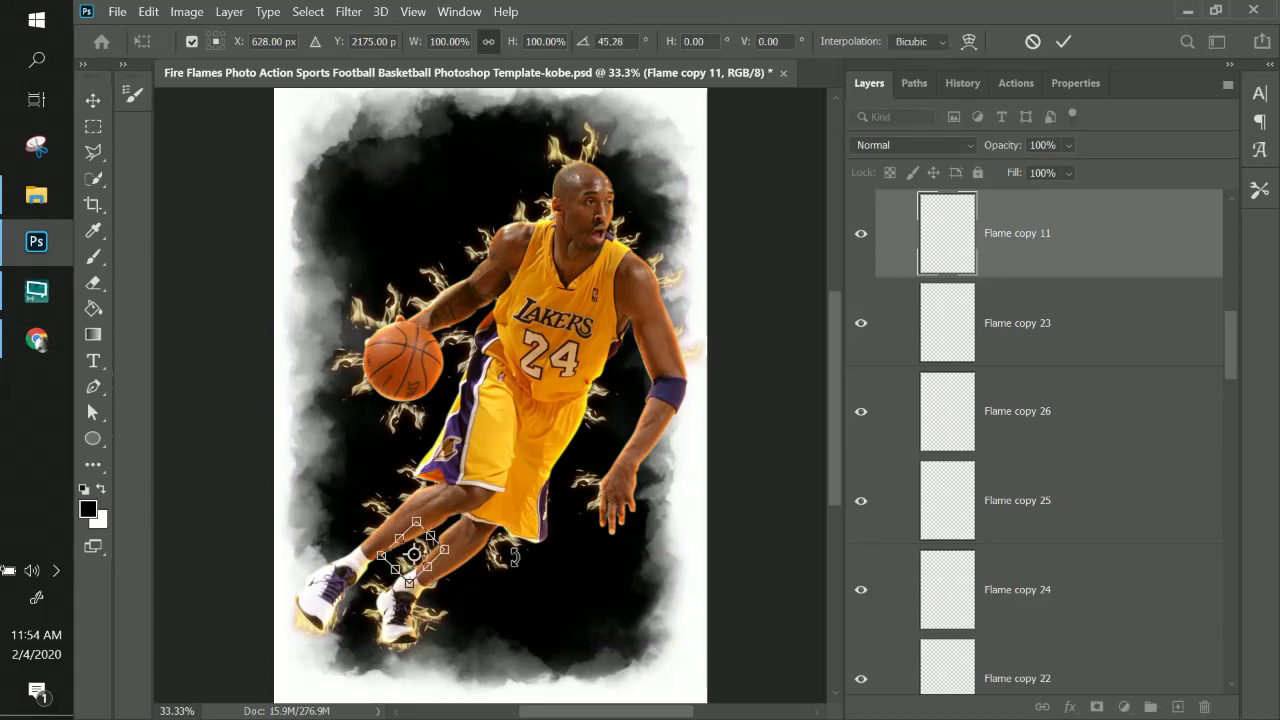
{"action": "key", "text": "Return"}
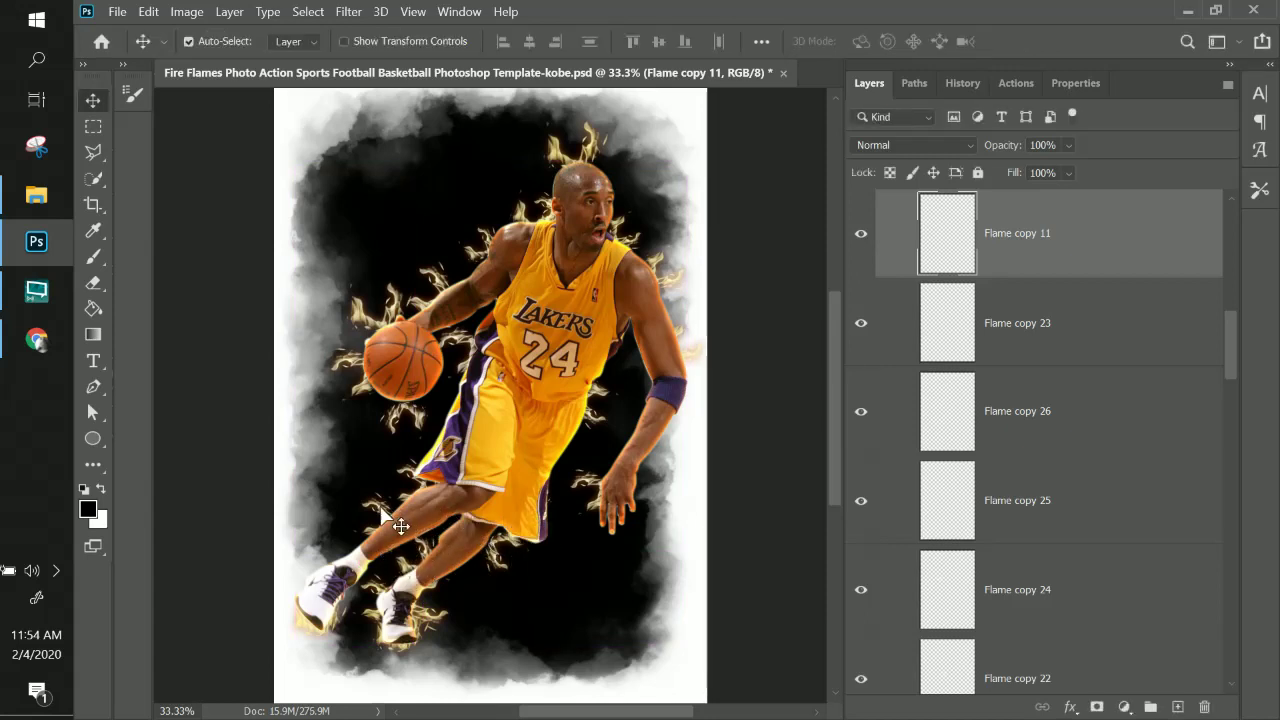
- Rotate the small flame above the front shin about 42°
{"action": "left_click", "coordinate": [380, 510]}
{"action": "key", "text": "ctrl+t"}
{"action": "left_click_drag", "start_coordinate": [410, 485], "coordinate": [421, 503]}
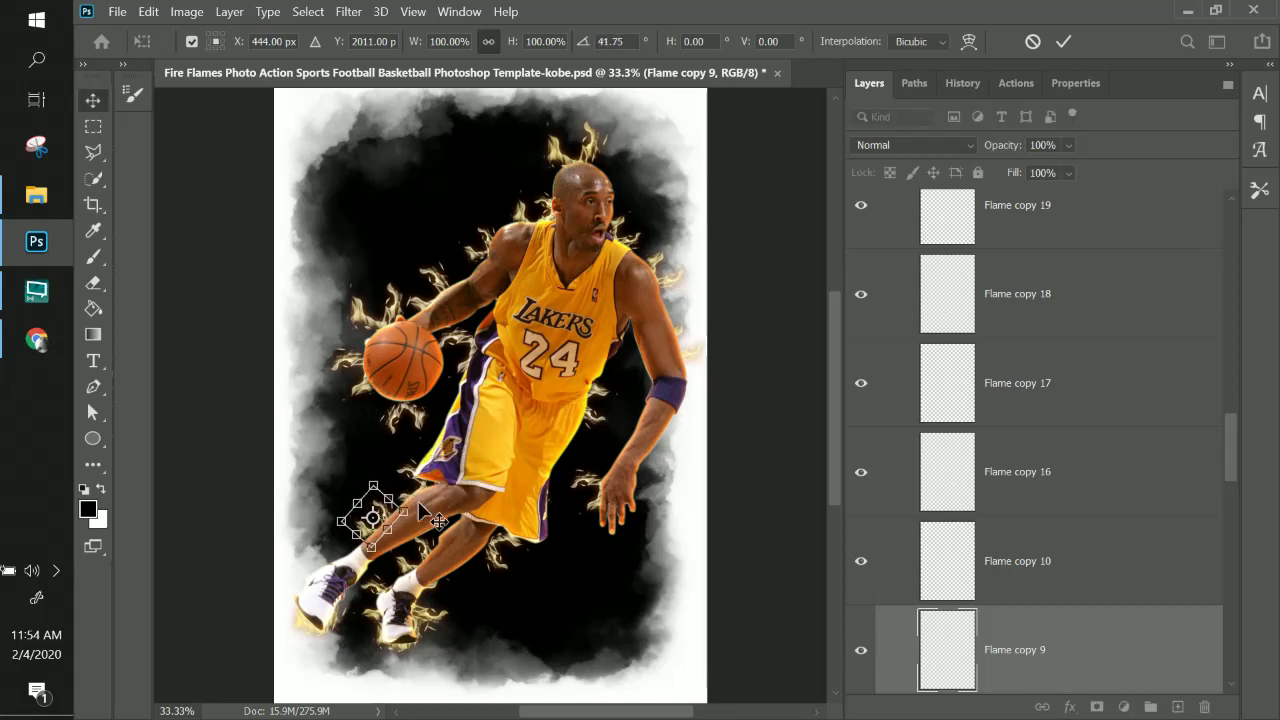
{"action": "key", "text": "Return"}
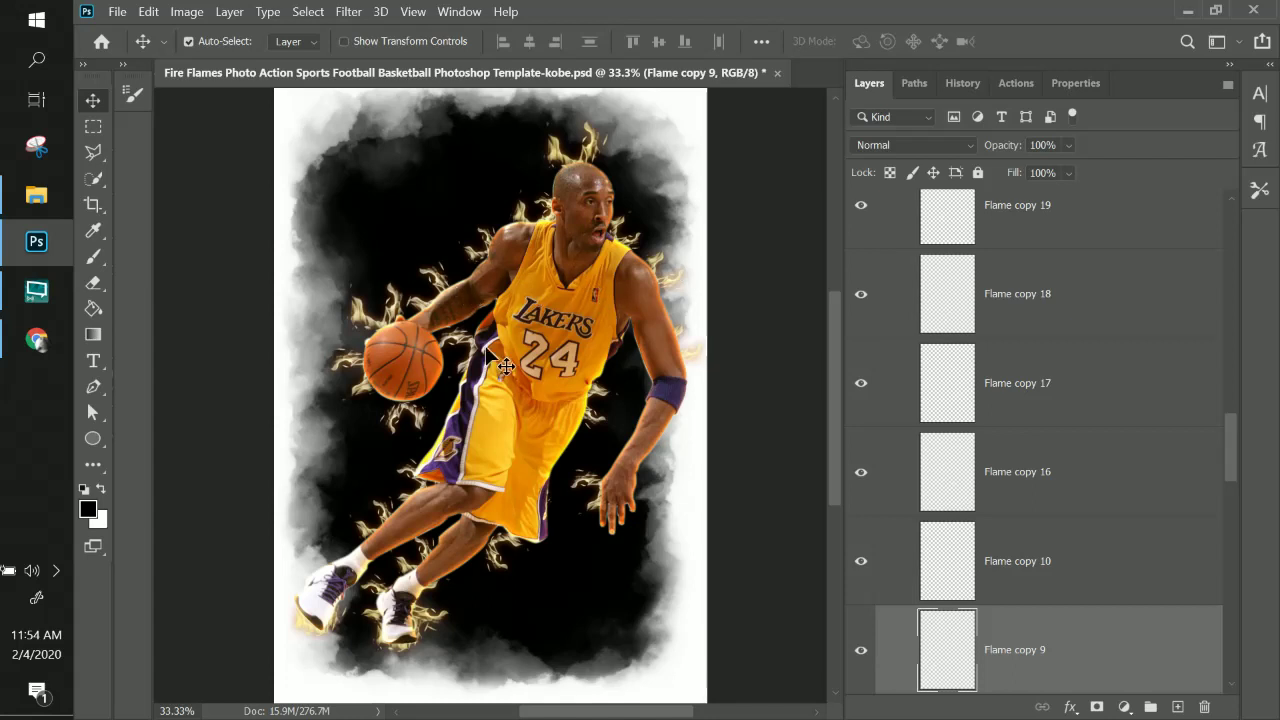
- Duplicate the flame between the ball and waist, placing the copy between the torso and the lowered arm
{"action": "key", "text": "alt+comma"}
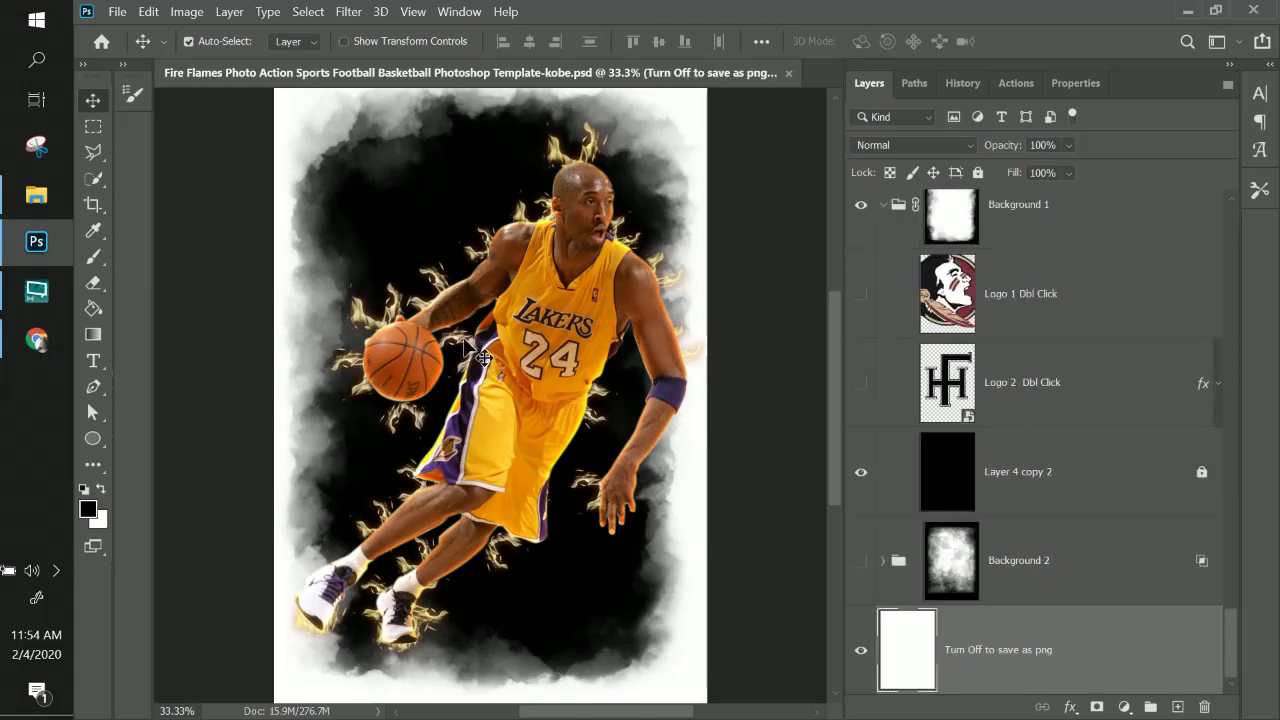
{"action": "key", "text": "alt+period"}
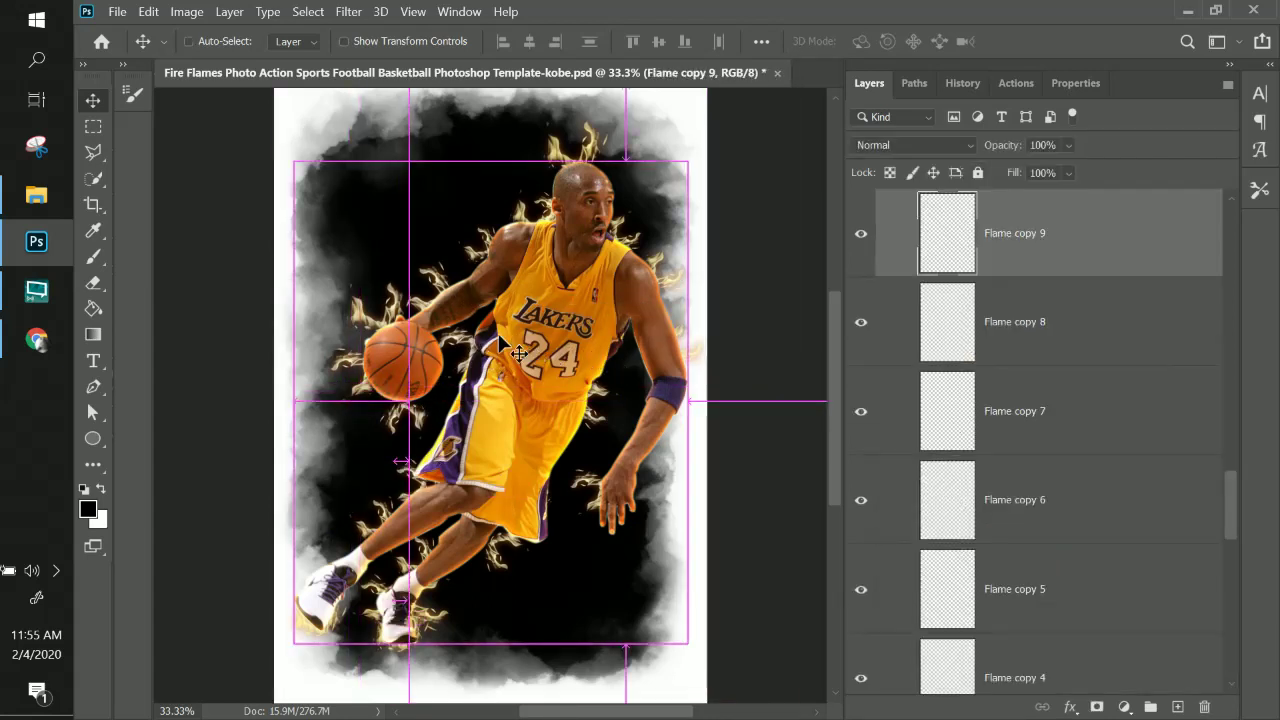
{"action": "key", "text": "alt+comma"}
{"action": "key", "text": "ctrl"}
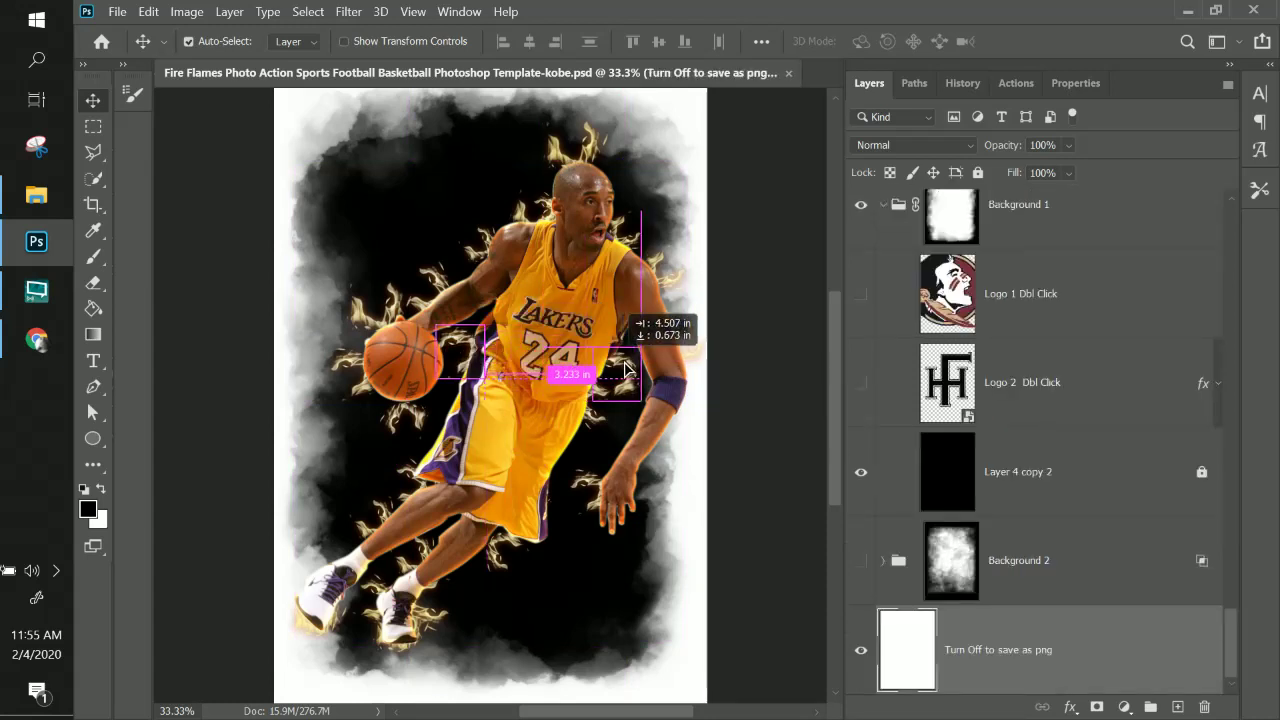
{"action": "left_click", "coordinate": [608, 502], "text": "ctrl"}
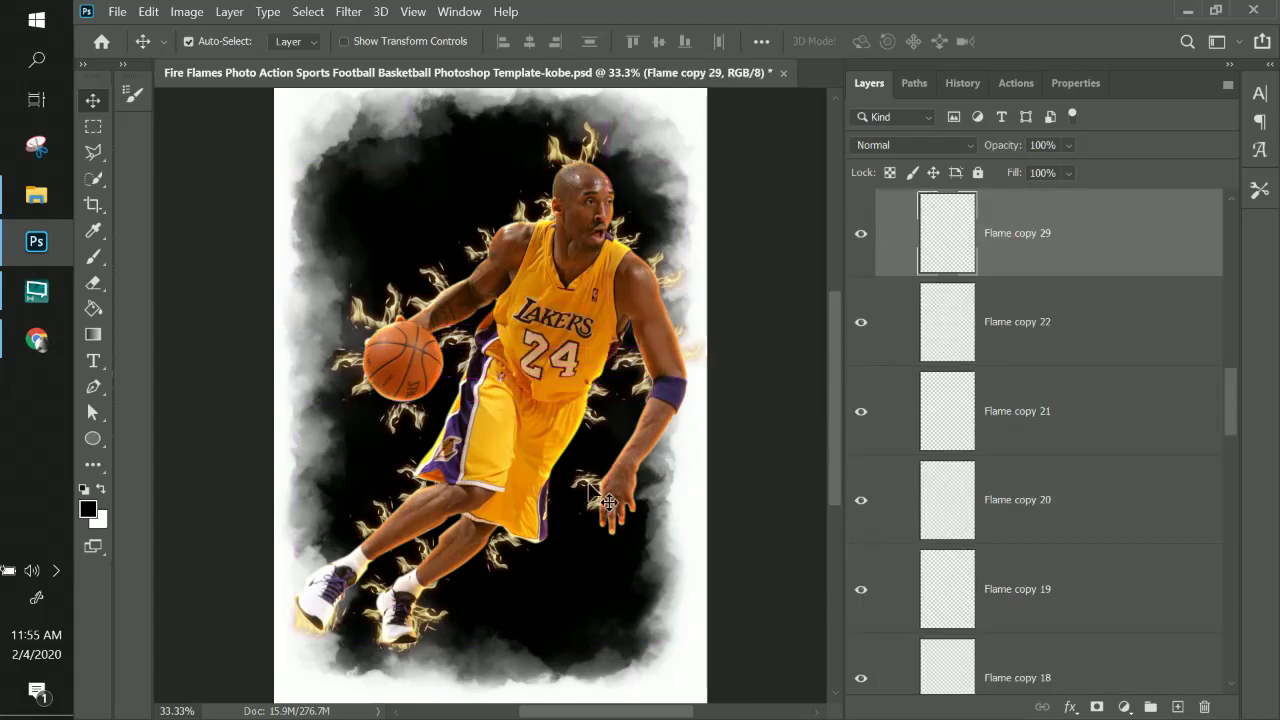
- Duplicate the flames above the dribbling wrist and beneath the shorts hem, placing the copies on either side of the lowered forearm
{"action": "left_click", "coordinate": [422, 306], "text": "ctrl"}
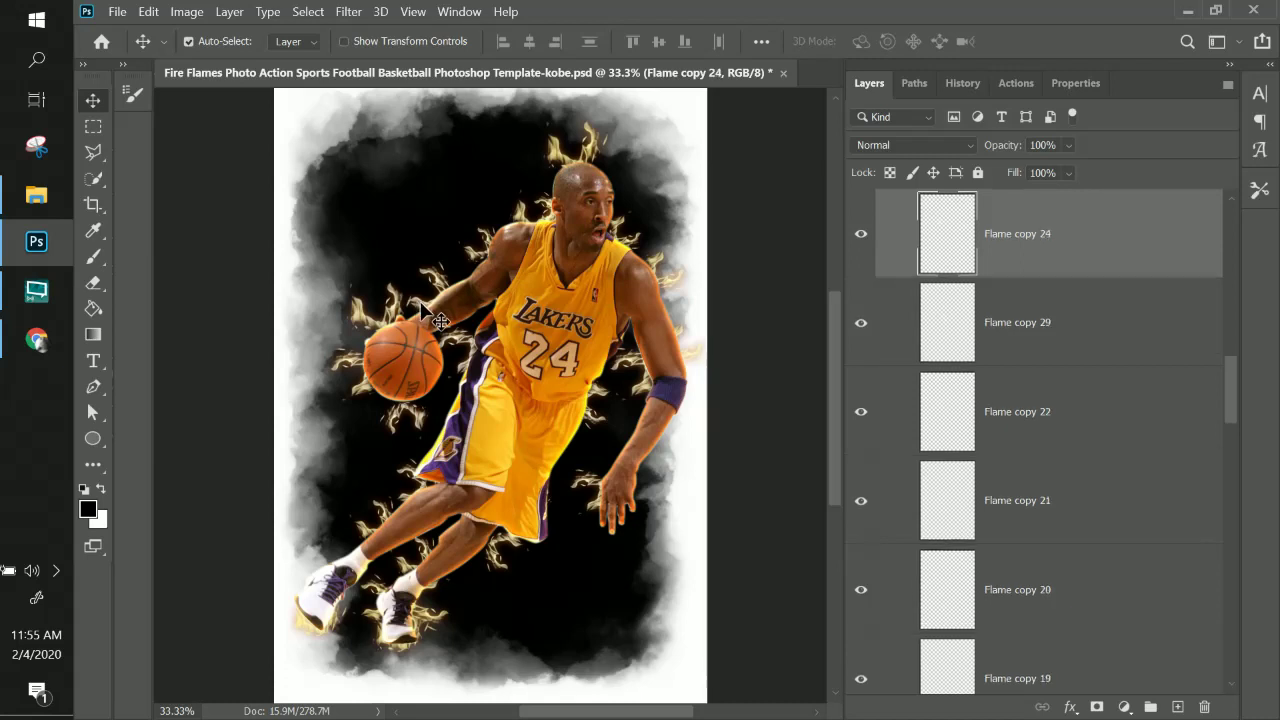
{"action": "left_click_drag", "start_coordinate": [422, 310], "coordinate": [677, 422]}
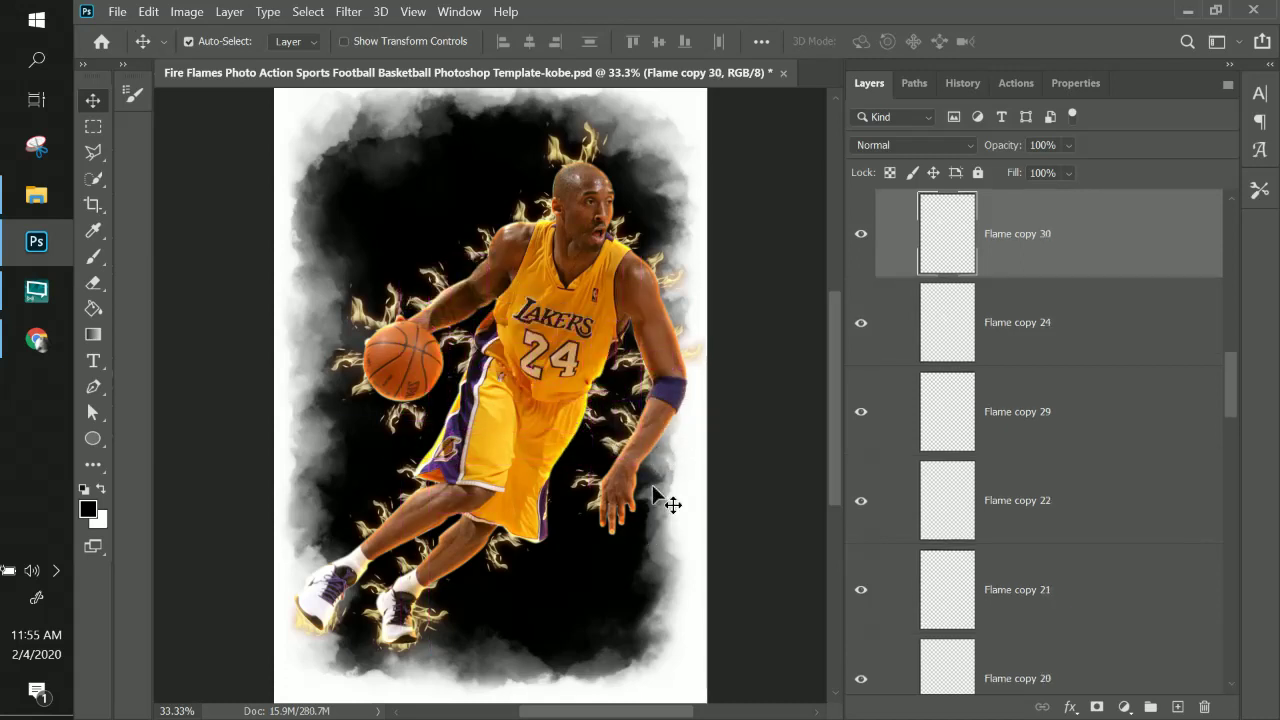
{"action": "left_click", "coordinate": [506, 540]}
{"action": "left_click_drag", "start_coordinate": [510, 548], "coordinate": [671, 429]}
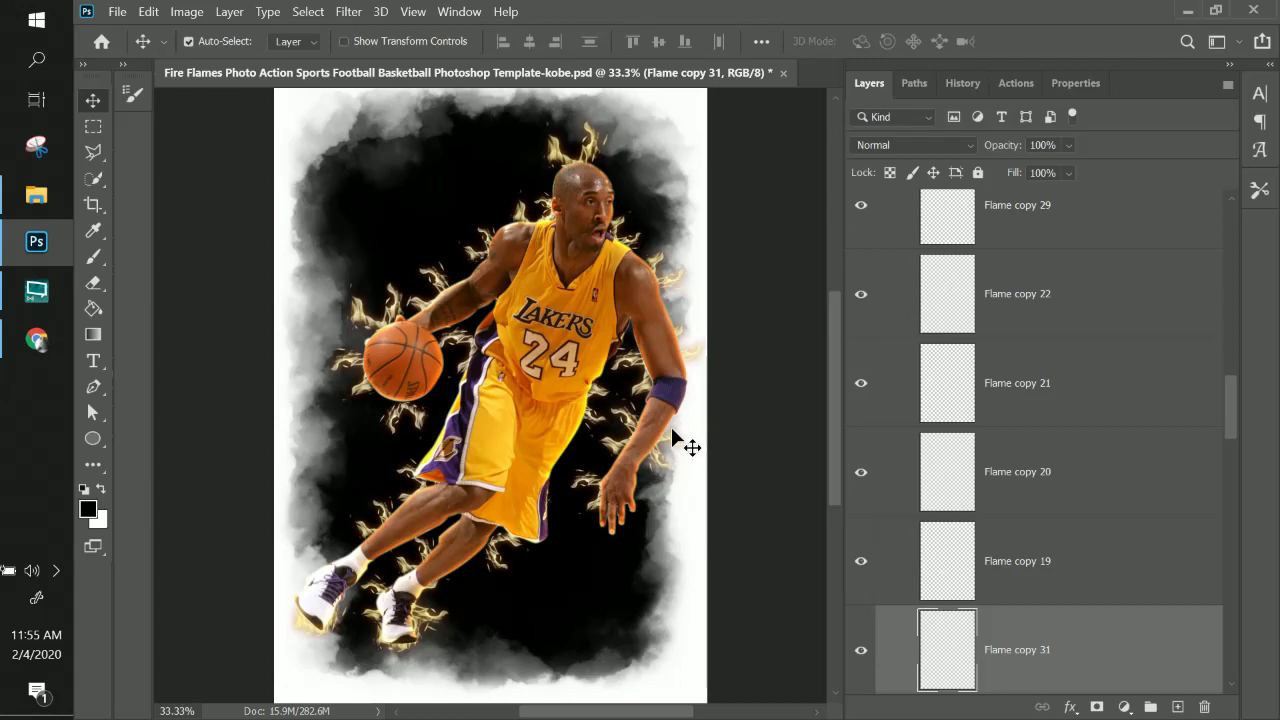
- Collapse and hide the Flames group, and show Big Flames 1 Blue instead of Big Flames 1 Team Color
{"action": "scroll", "coordinate": [922, 355], "scroll_direction": "up", "scroll_amount": 10}
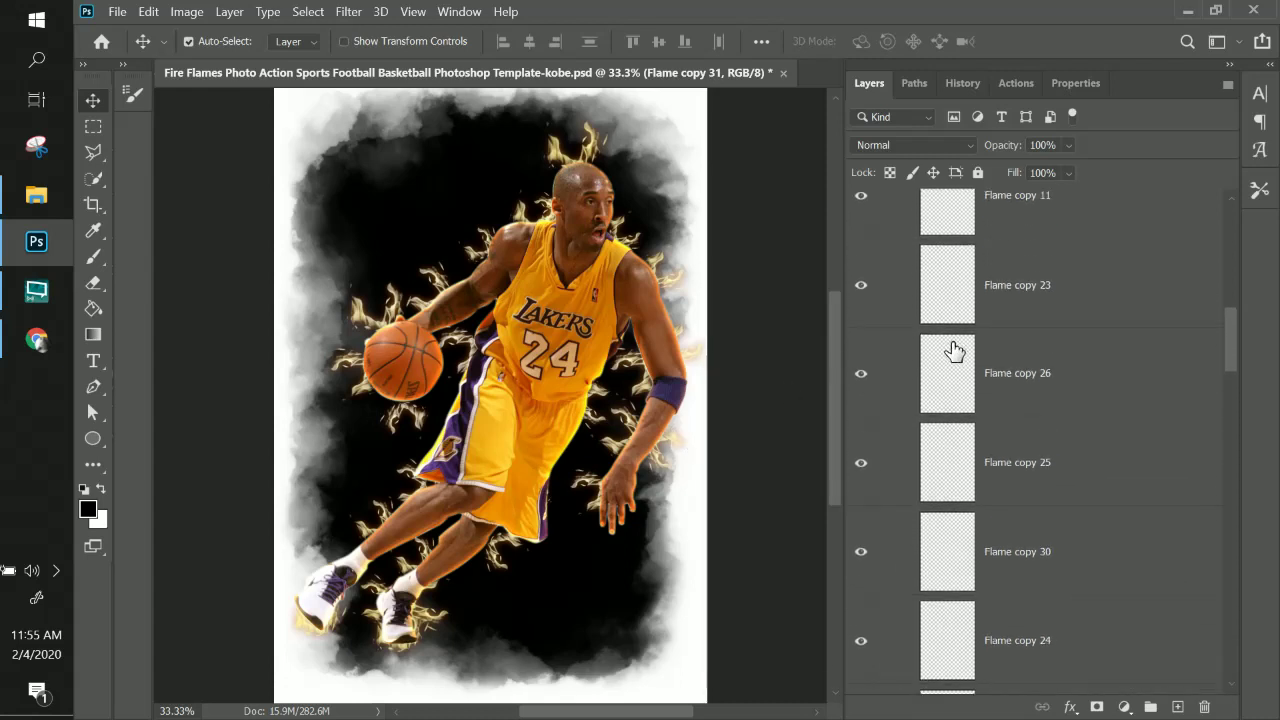
{"action": "scroll", "coordinate": [938, 320], "scroll_direction": "up", "scroll_amount": 5}
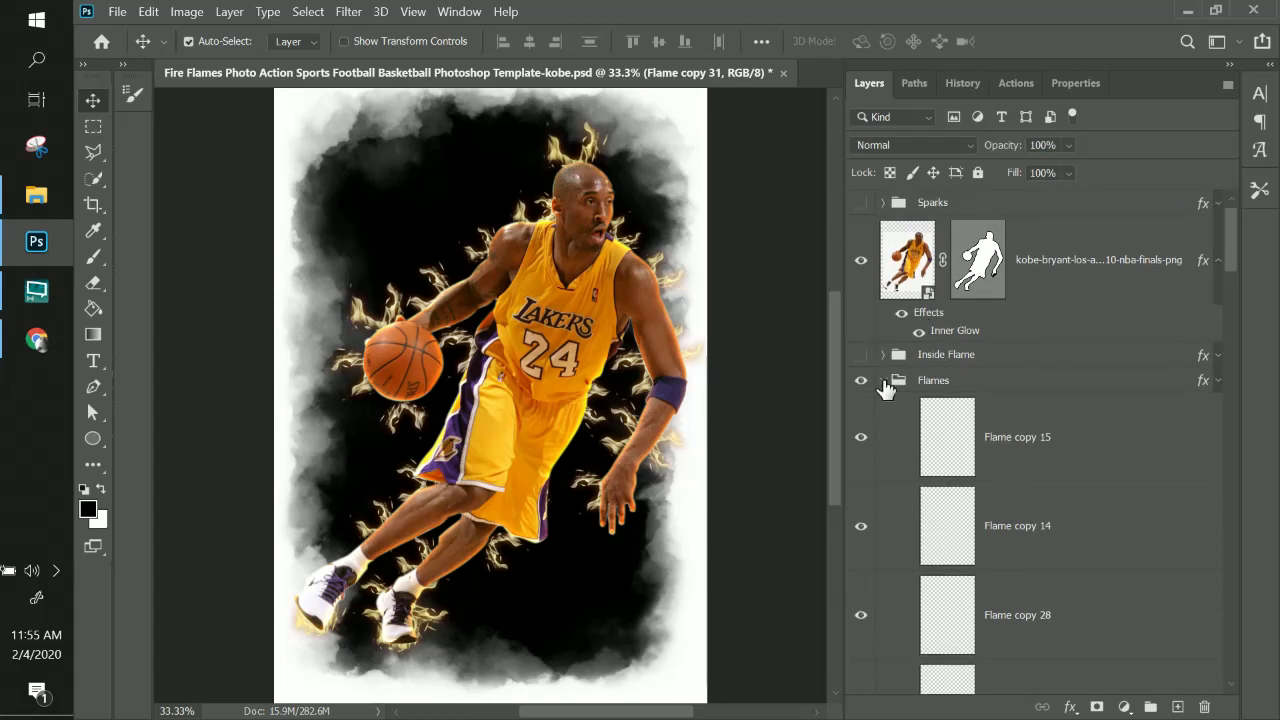
{"action": "left_click", "coordinate": [882, 380]}
{"action": "left_click", "coordinate": [861, 404]}
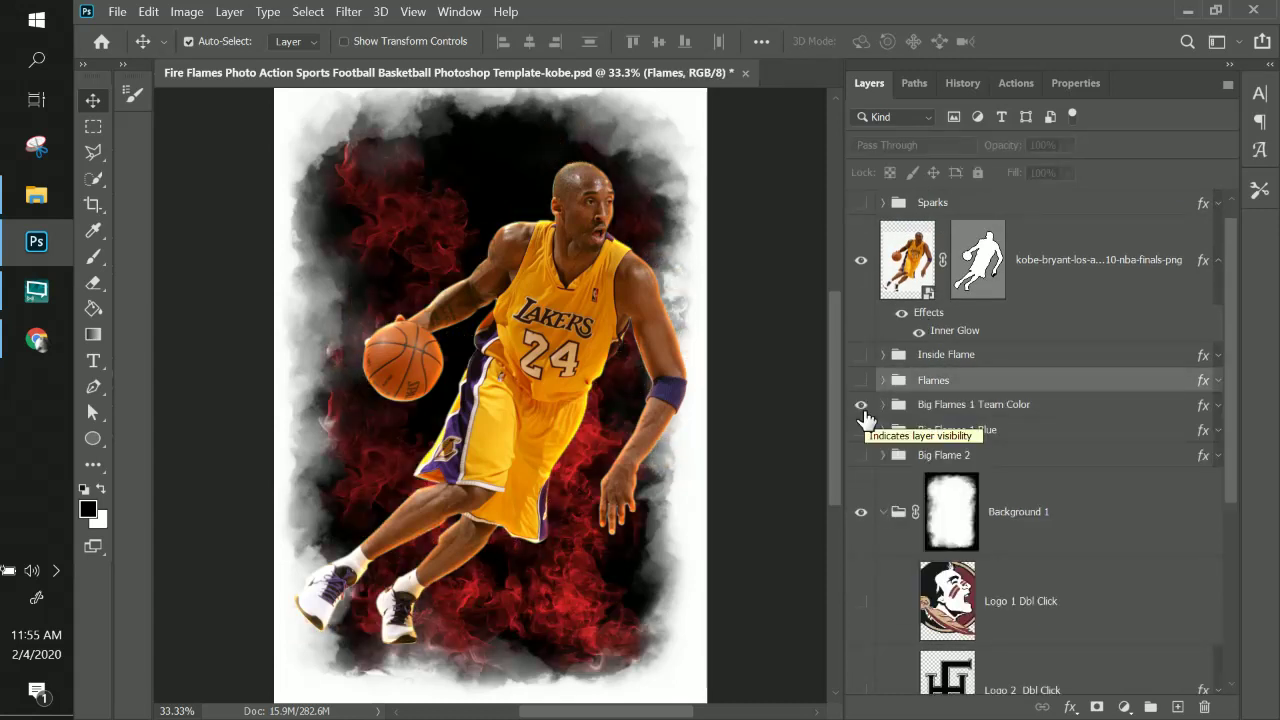
{"action": "left_click", "coordinate": [861, 404]}
{"action": "left_click", "coordinate": [861, 429]}
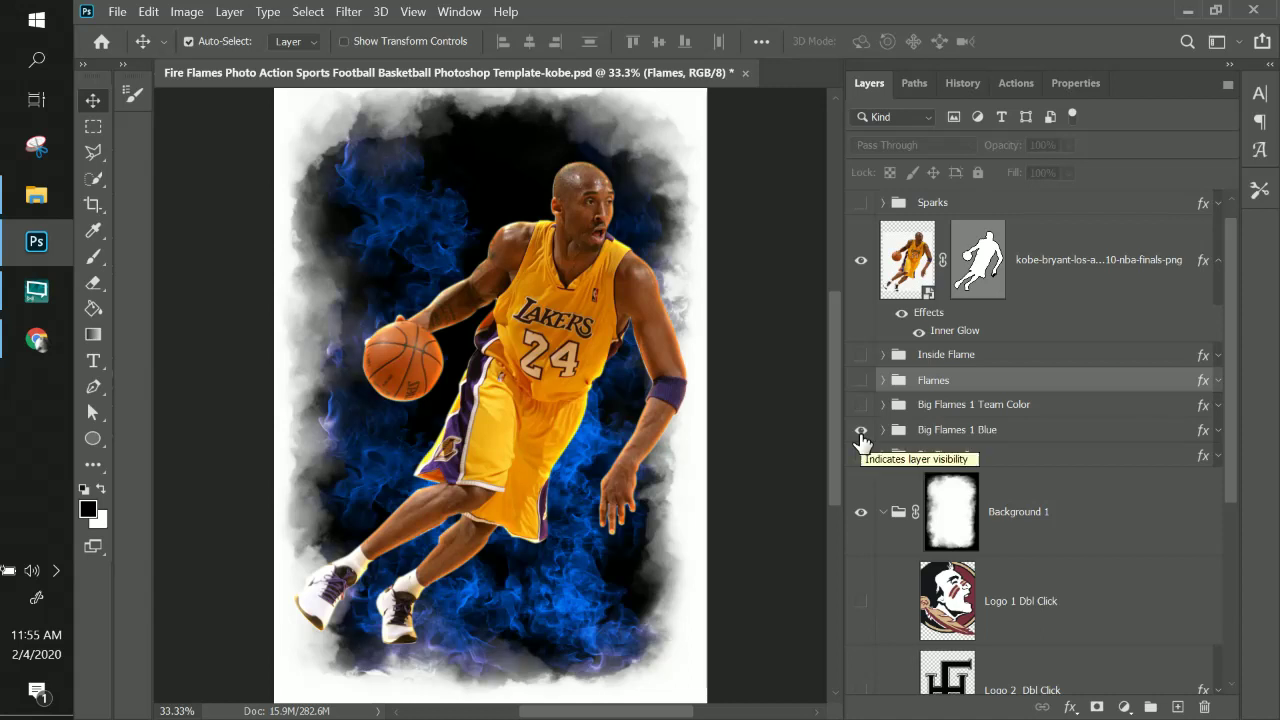
{"action": "left_click", "coordinate": [957, 431]}
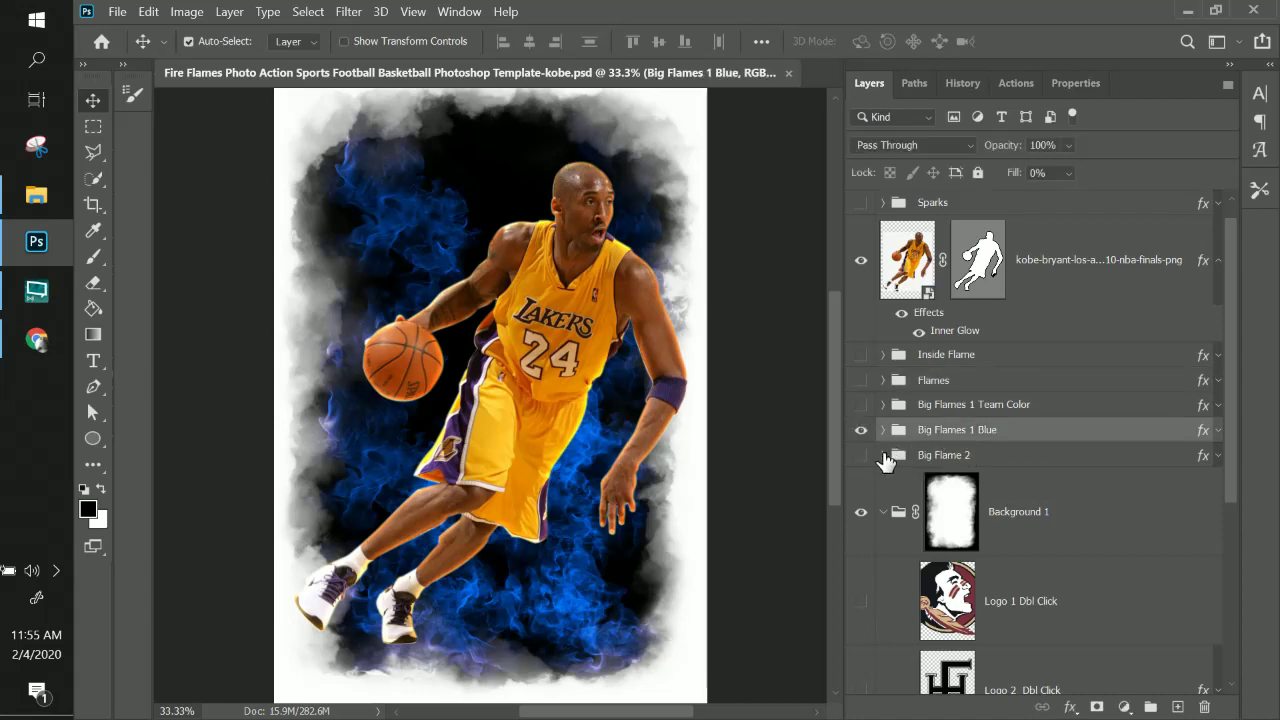
- Show the Big Flame 2 group and expand it
{"action": "left_click", "coordinate": [860, 455]}
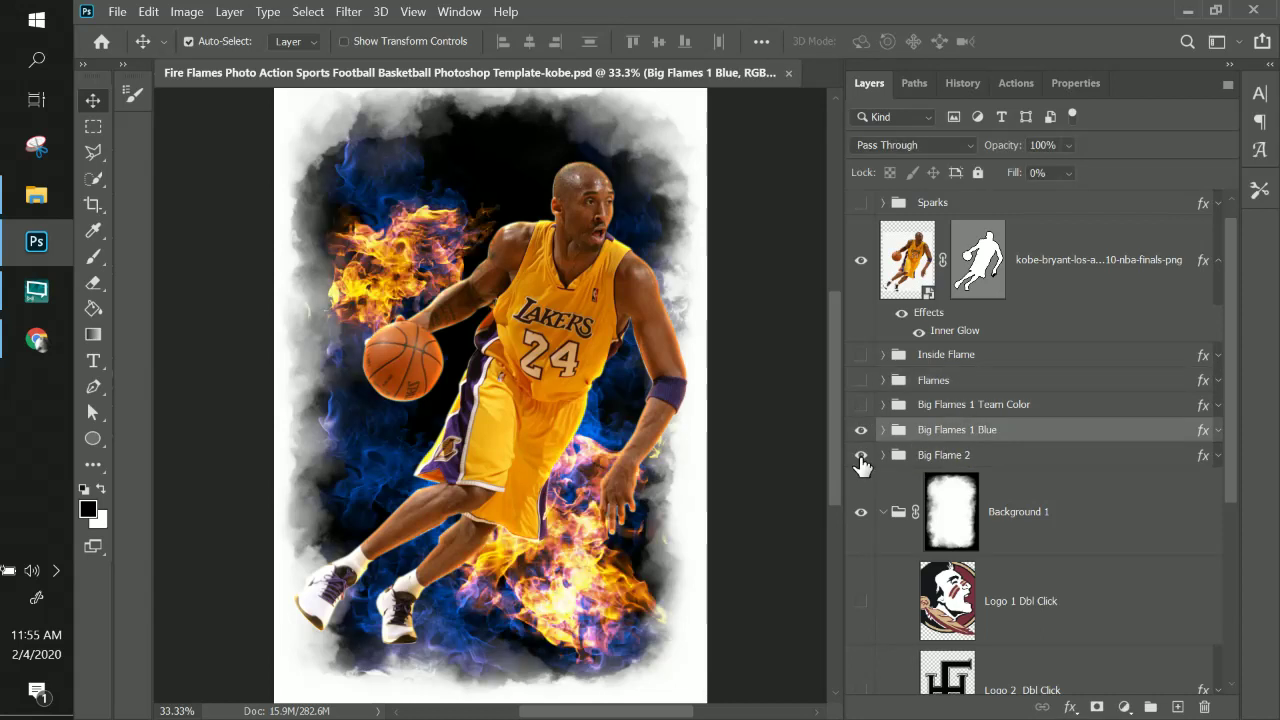
{"action": "left_click", "coordinate": [944, 455]}
{"action": "left_click", "coordinate": [882, 455]}
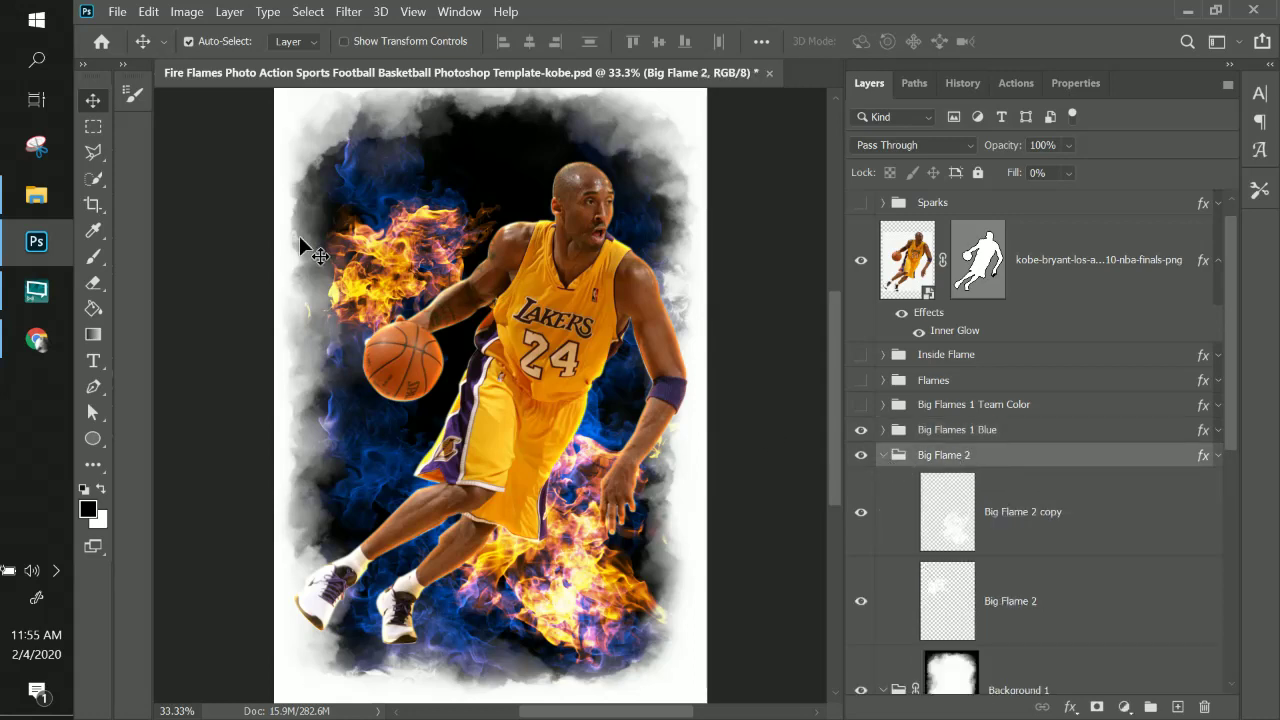
- Enlarge the Big Flame 2 layer to about 137% and position it behind the dribbling arm and shoulder
{"action": "left_click_drag", "start_coordinate": [395, 295], "coordinate": [445, 283]}
{"action": "key", "text": "ctrl+t"}
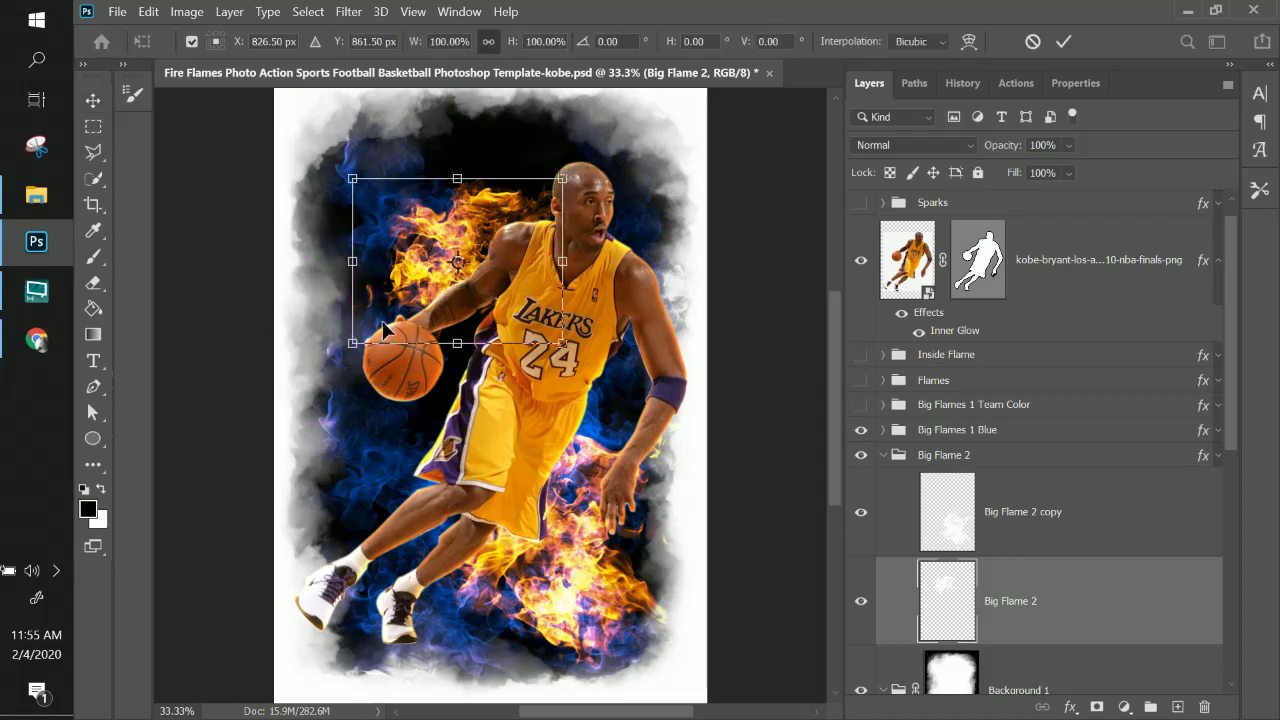
{"action": "left_click_drag", "start_coordinate": [354, 348], "coordinate": [290, 440]}
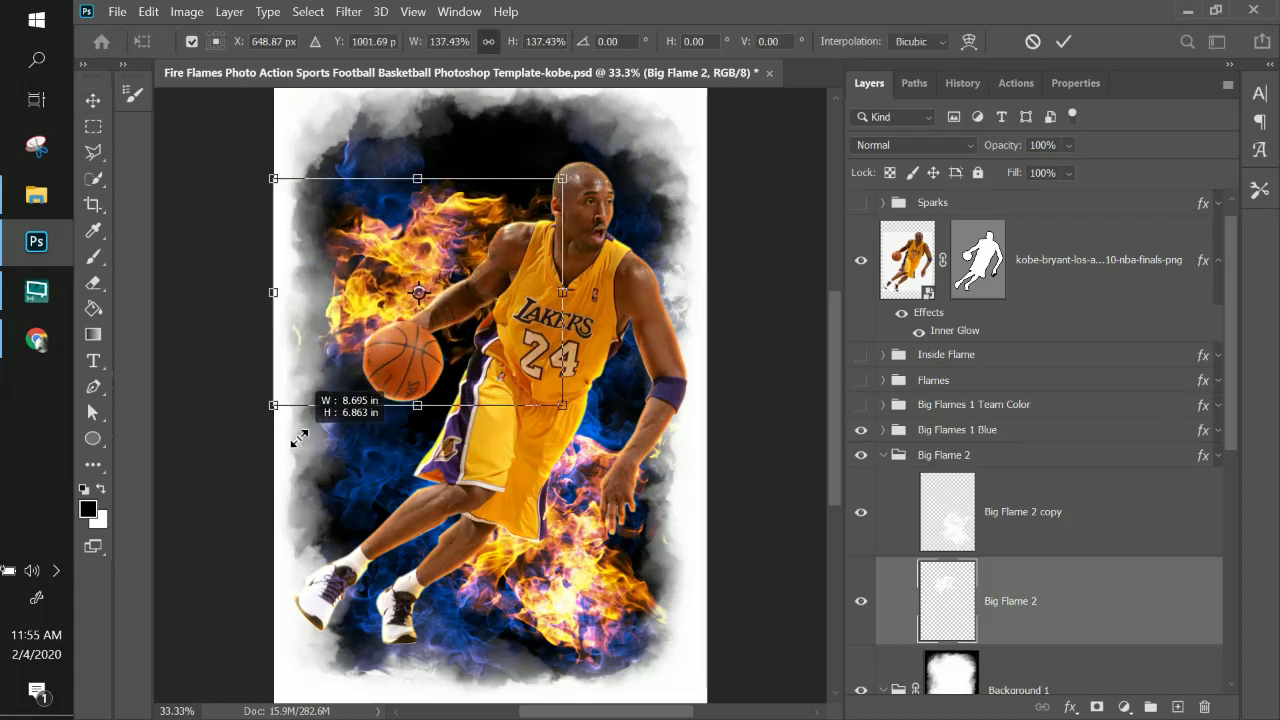
{"action": "left_click_drag", "start_coordinate": [441, 265], "coordinate": [448, 272]}
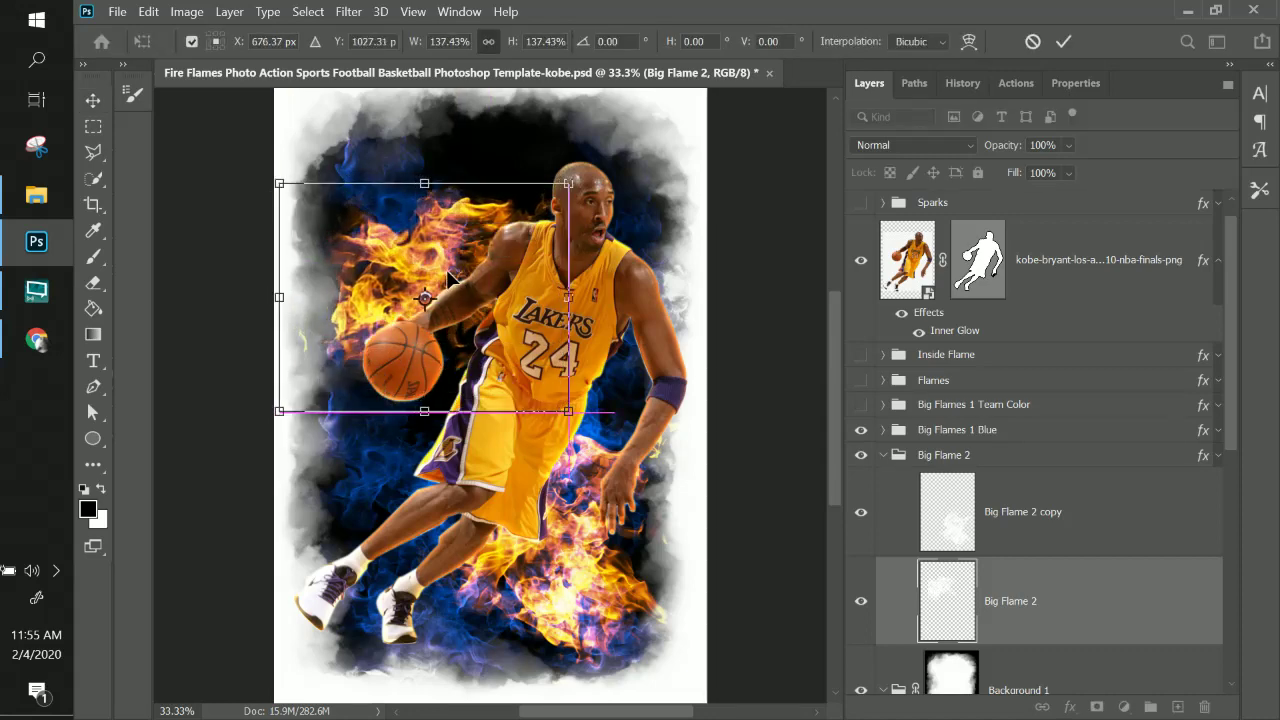
{"action": "key", "text": "Return"}
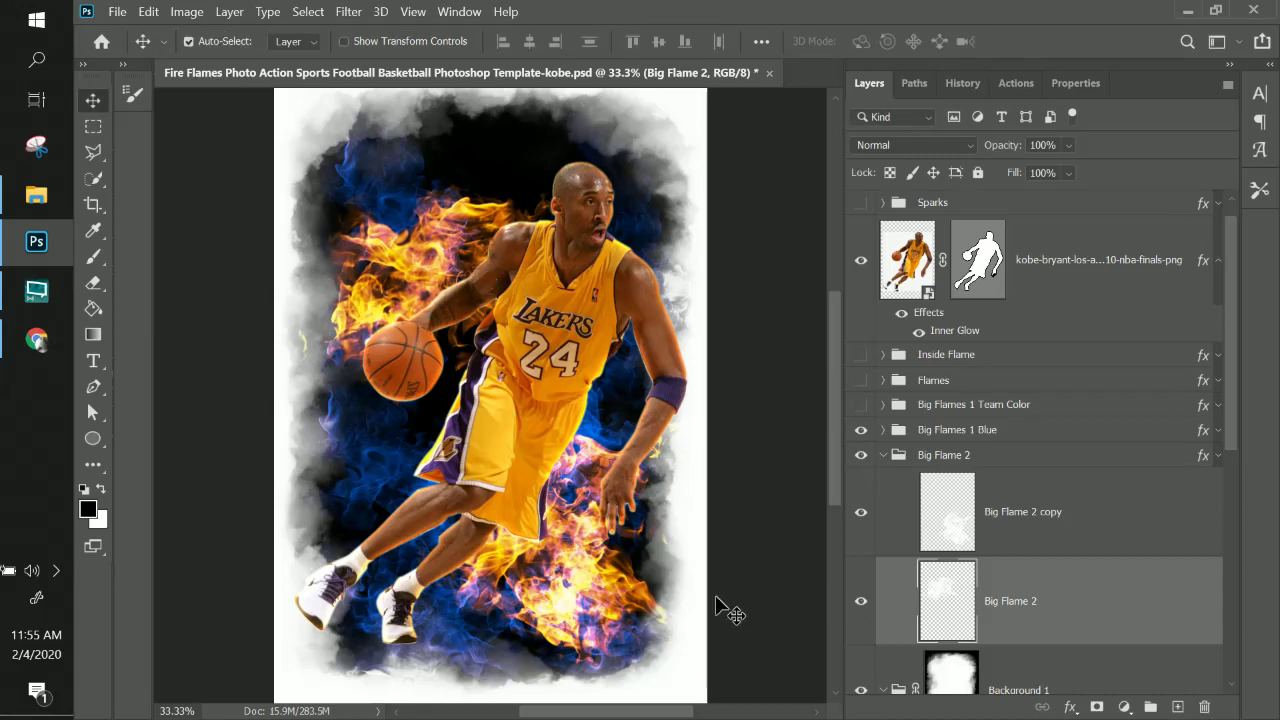
- Scale the Big Flame 2 copy layer to about 106% and shift it down below the lowered hand
{"action": "right_click", "coordinate": [596, 570]}
{"action": "left_click", "coordinate": [1010, 623]}
{"action": "left_click", "coordinate": [1047, 540]}
{"action": "key", "text": "ctrl+t"}
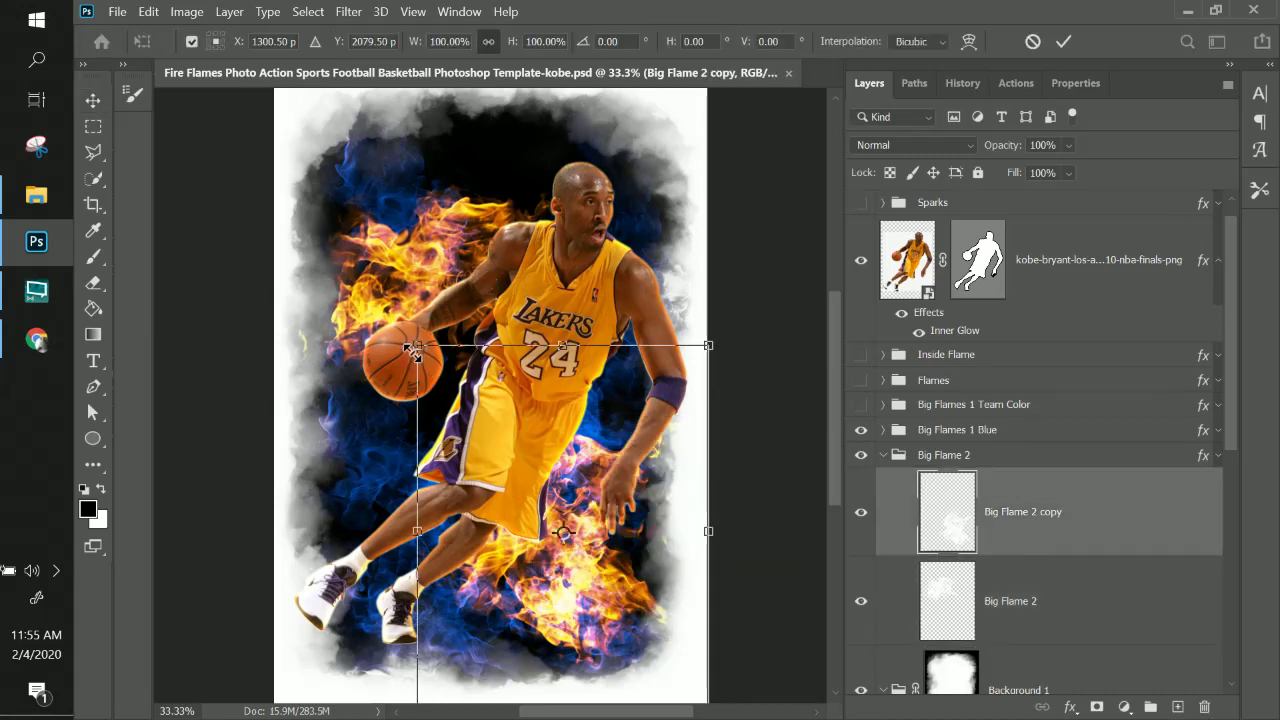
{"action": "left_click_drag", "start_coordinate": [418, 345], "coordinate": [370, 359]}
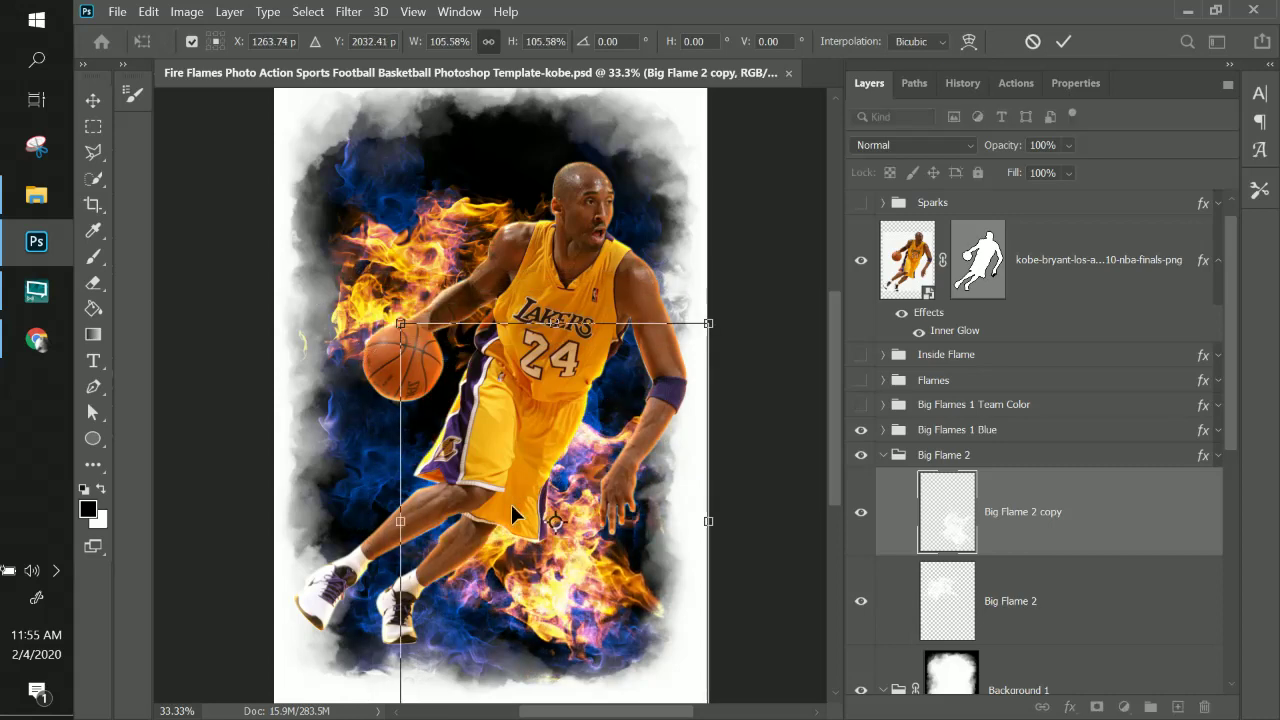
{"action": "left_click_drag", "start_coordinate": [563, 598], "coordinate": [561, 626]}
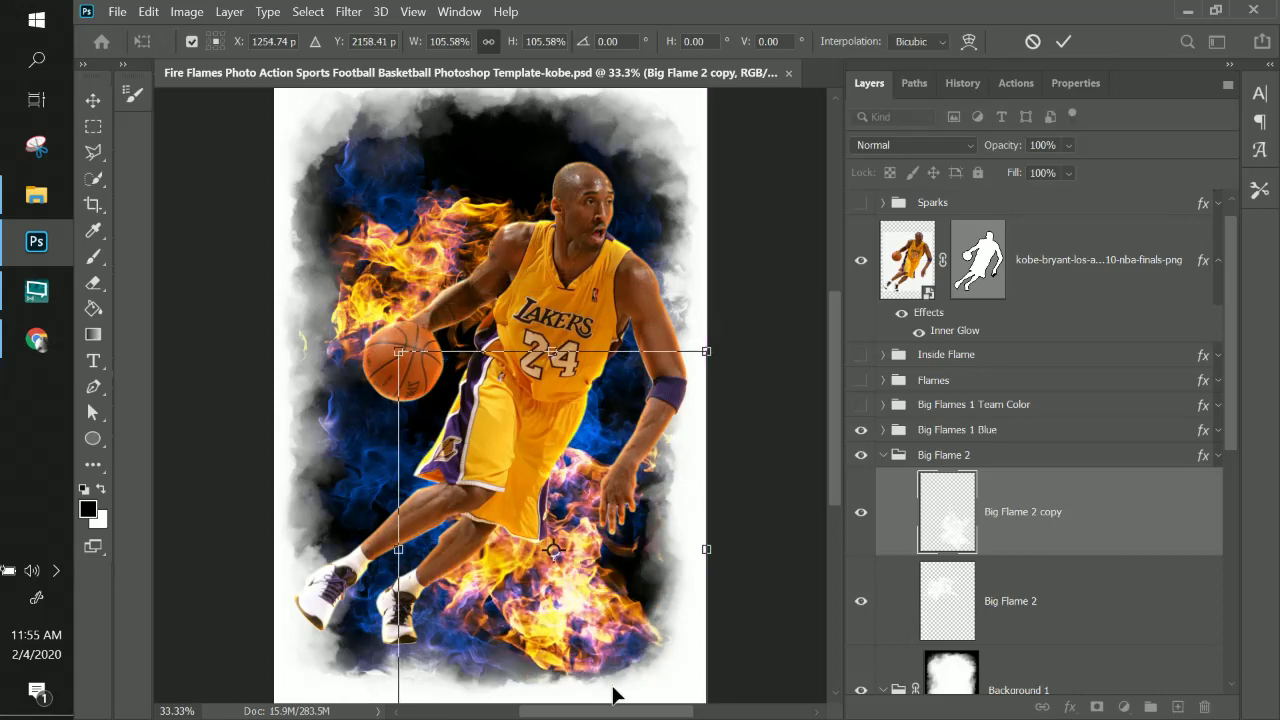
{"action": "key", "text": "Return"}
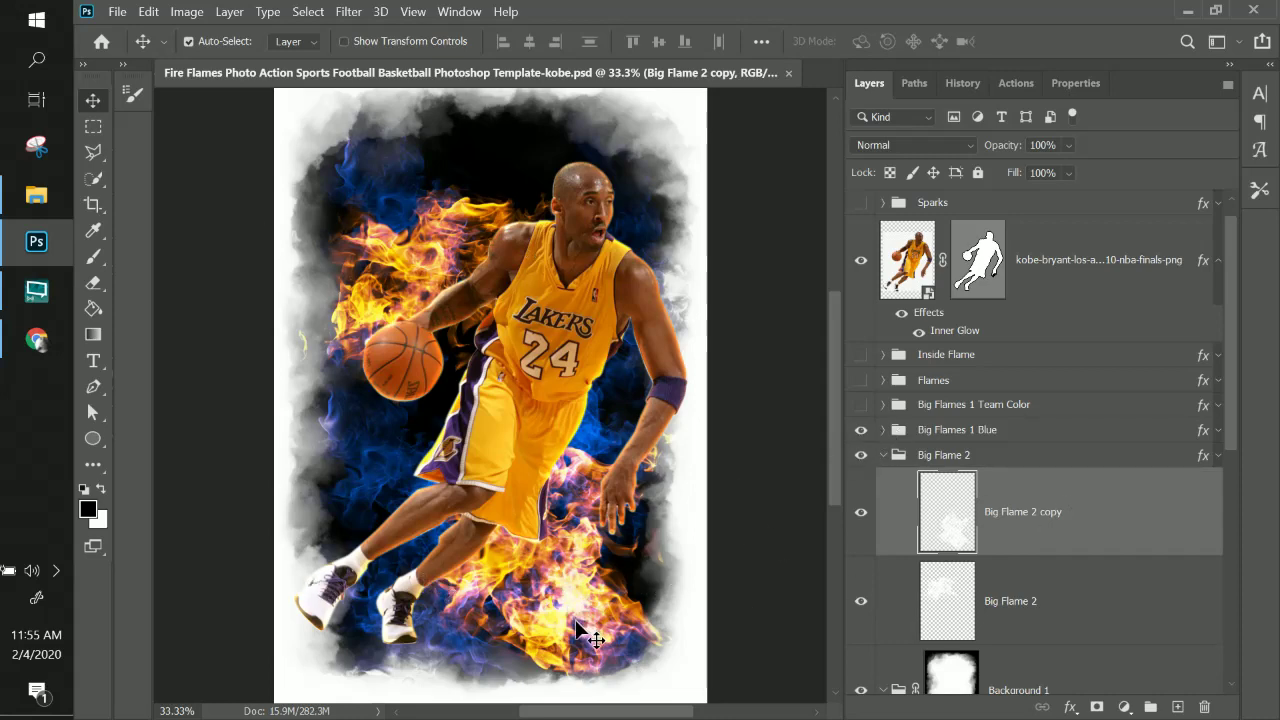
- Try to move the Big Flame 2 copy layer sideways across the area below the shorts
{"action": "left_click_drag", "start_coordinate": [595, 640], "coordinate": [506, 636]}
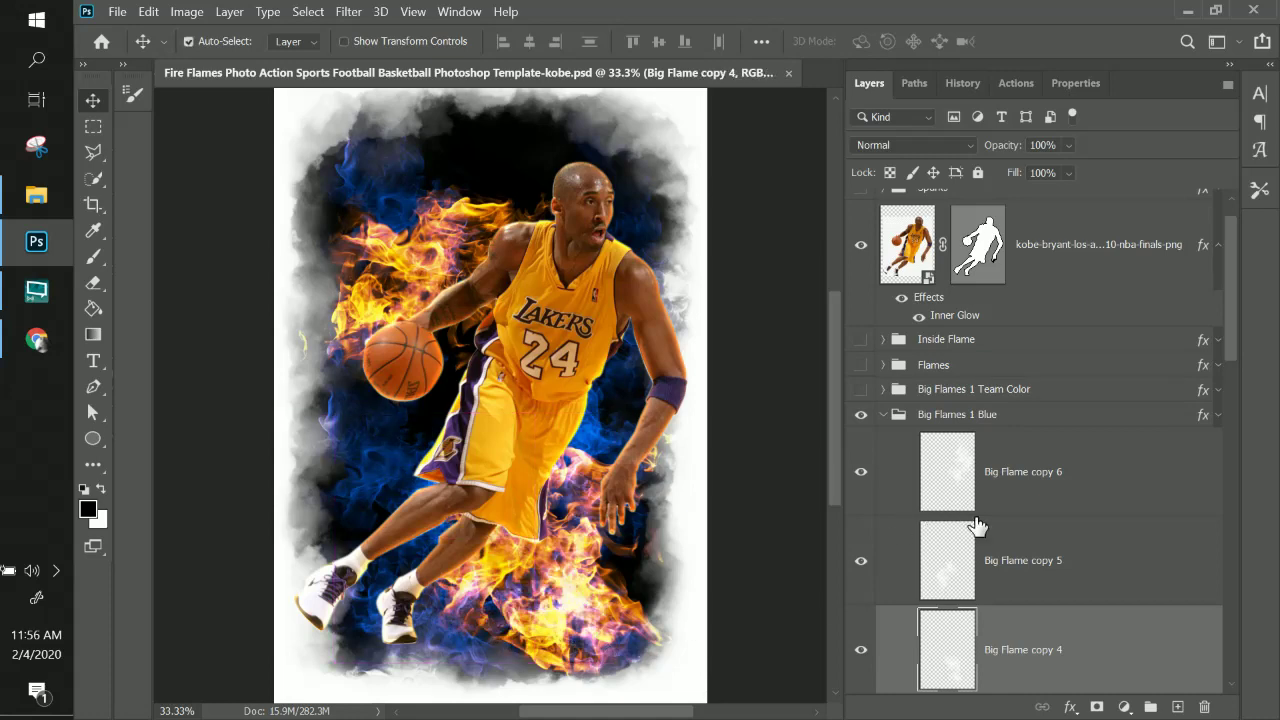
{"action": "left_click", "coordinate": [590, 600]}
{"action": "mouse_move", "coordinate": [565, 592]}
{"action": "left_mouse_down"}
{"action": "mouse_move", "coordinate": [515, 590]}
{"action": "mouse_move", "coordinate": [552, 592]}
{"action": "left_mouse_up"}
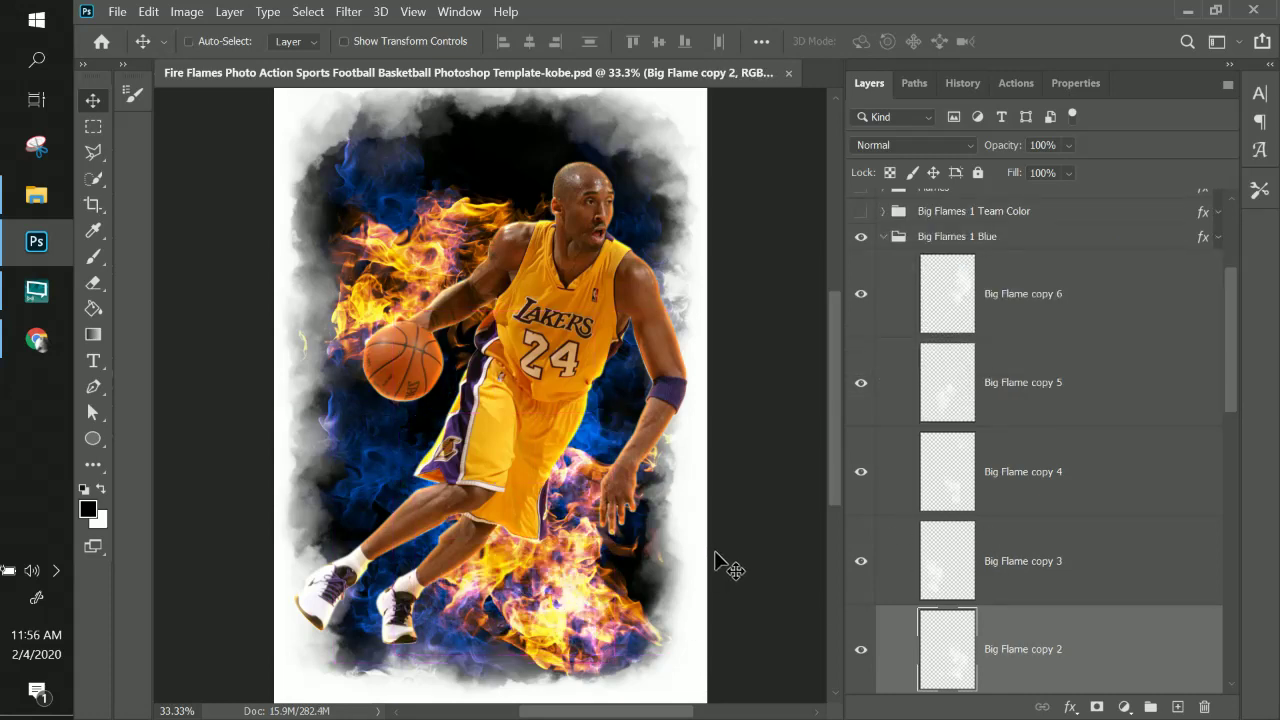
{"action": "right_click", "coordinate": [602, 604]}
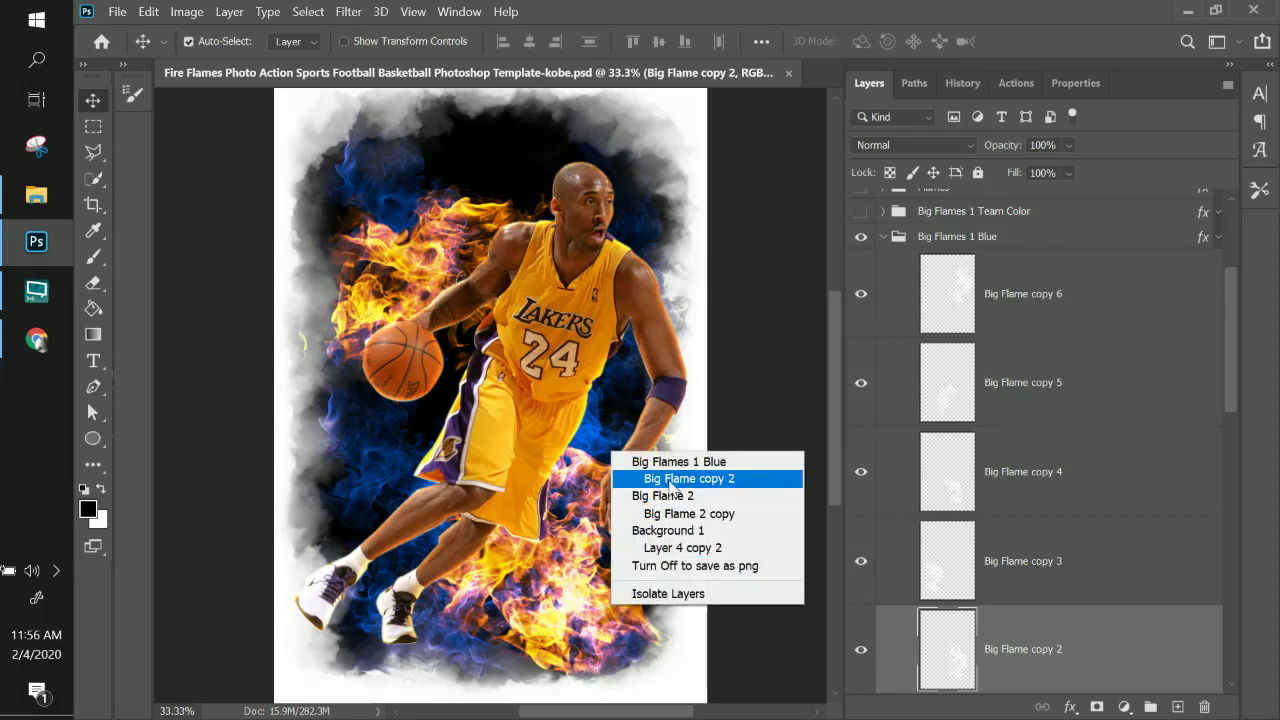
{"action": "left_click", "coordinate": [689, 513]}
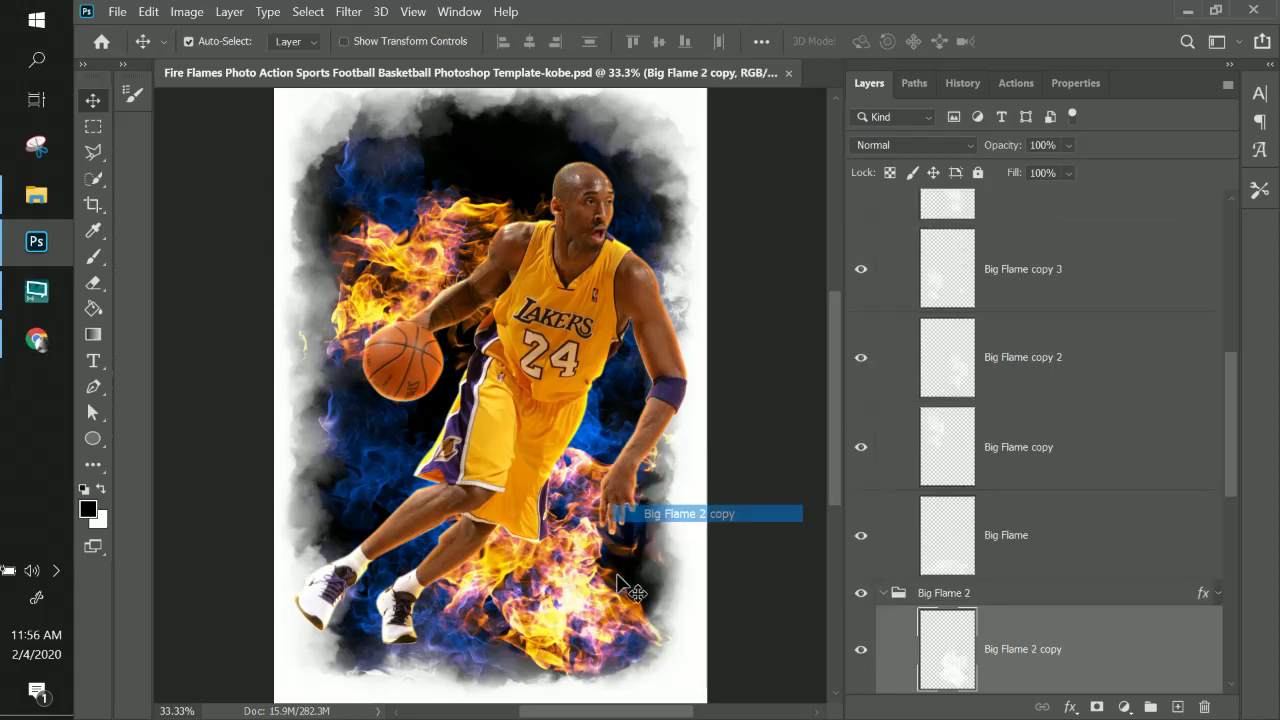
{"action": "left_click_drag", "start_coordinate": [596, 606], "coordinate": [553, 605]}
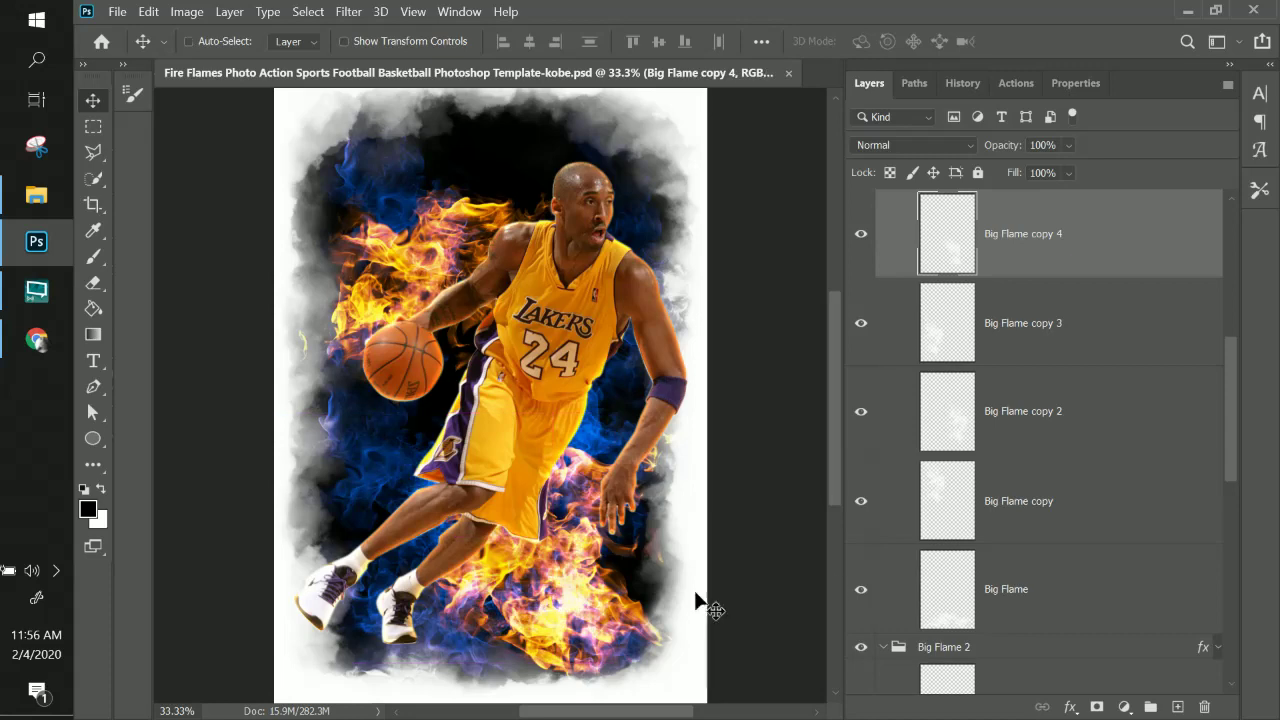
{"action": "scroll", "coordinate": [966, 500], "scroll_direction": "down", "scroll_amount": 5}
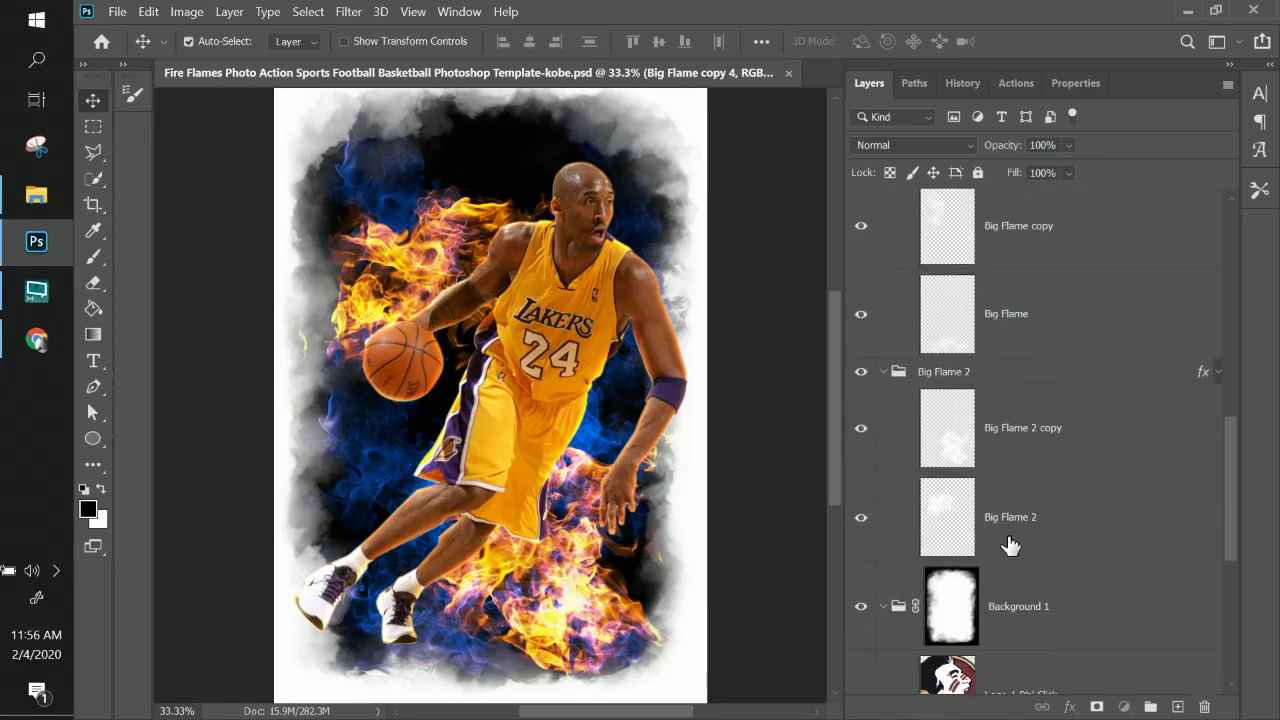
{"action": "left_click", "coordinate": [1008, 545]}
{"action": "left_click", "coordinate": [1006, 446]}
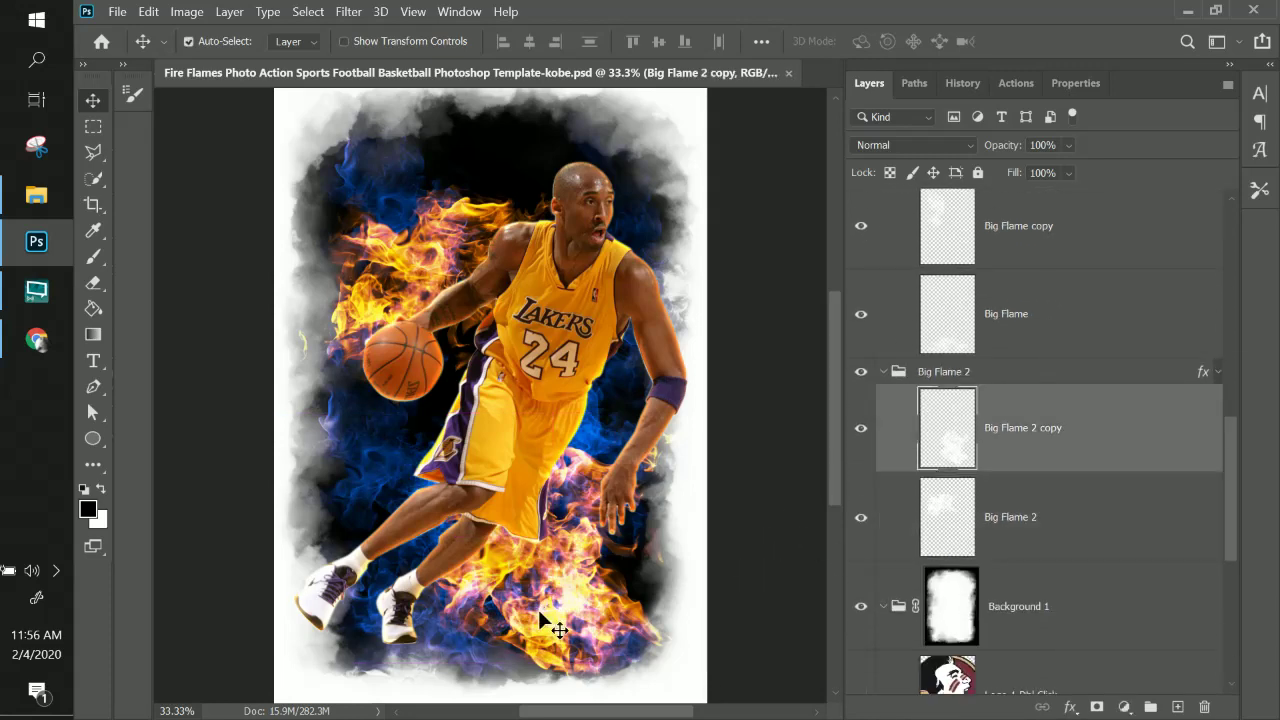
{"action": "left_click_drag", "start_coordinate": [543, 614], "coordinate": [474, 632]}
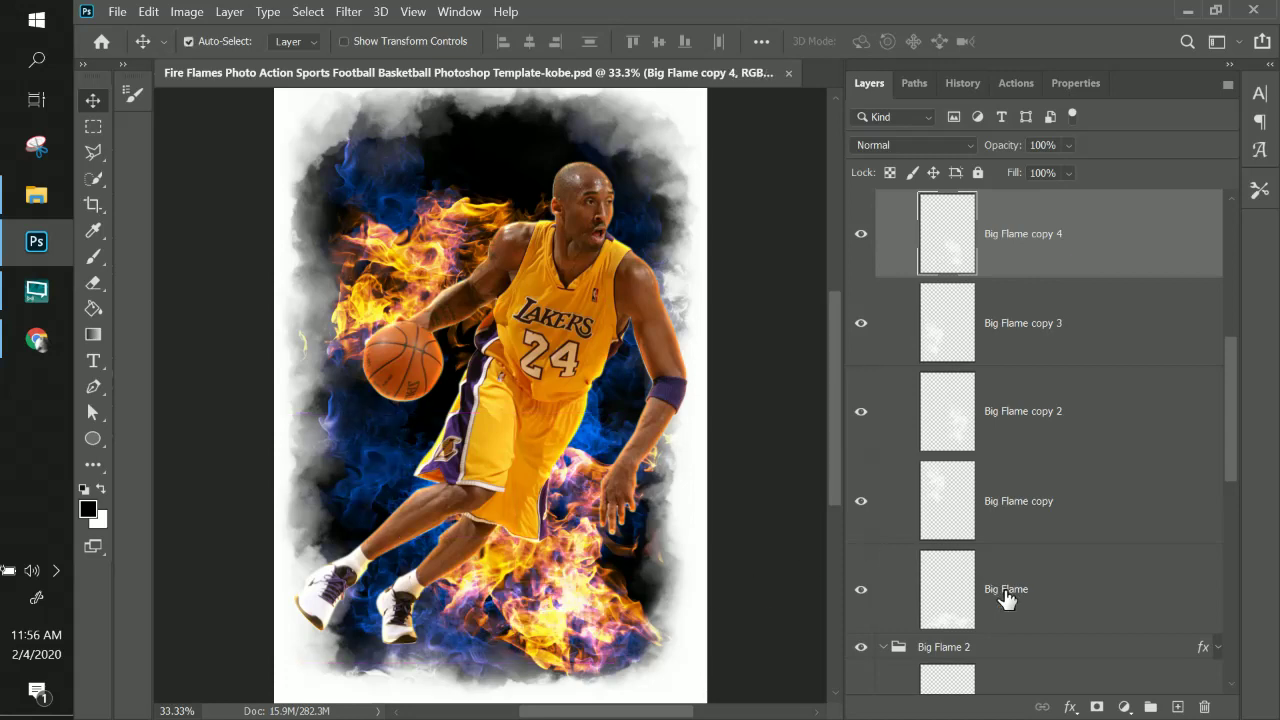
- Turn off automatic layer selection and move the Big Flame 2 layer from the dribbling arm across to behind the head and shoulders
{"action": "scroll", "coordinate": [1006, 600], "scroll_direction": "down", "scroll_amount": 2}
{"action": "left_click", "coordinate": [188, 41]}
{"action": "scroll", "coordinate": [1035, 430], "scroll_direction": "down", "scroll_amount": 4}
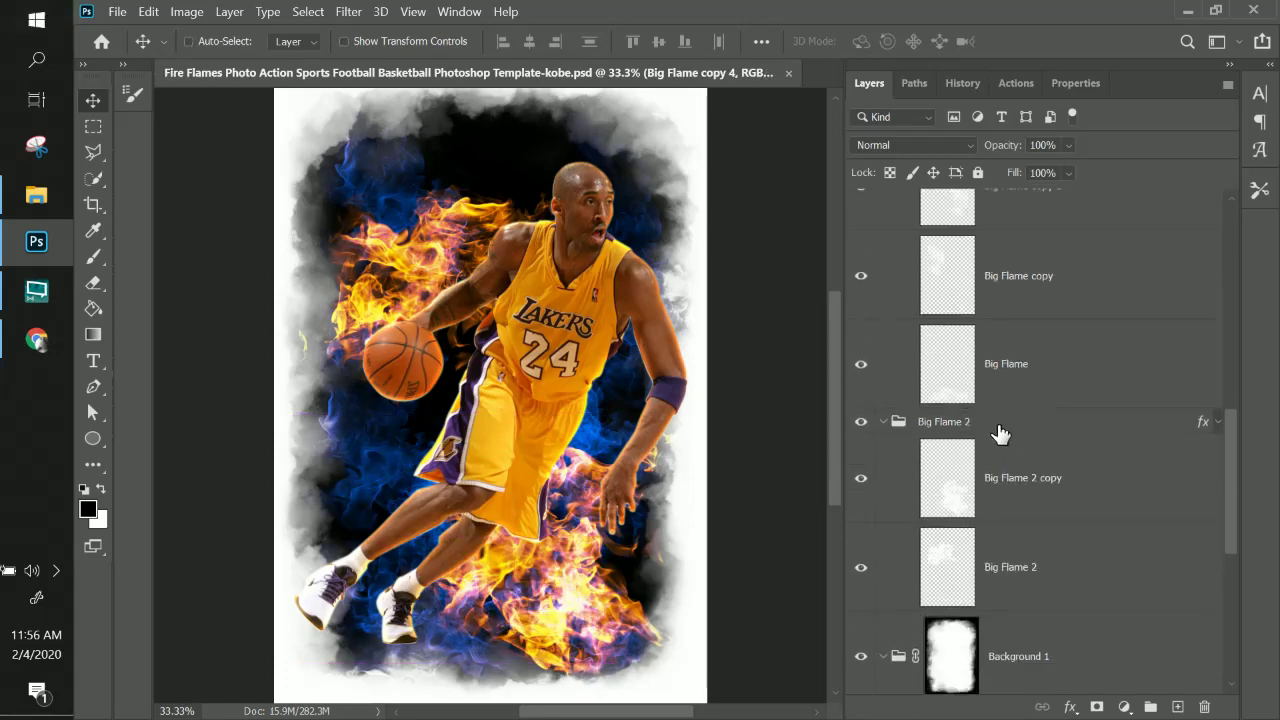
{"action": "left_click", "coordinate": [1035, 430]}
{"action": "left_click_drag", "start_coordinate": [609, 614], "coordinate": [737, 614]}
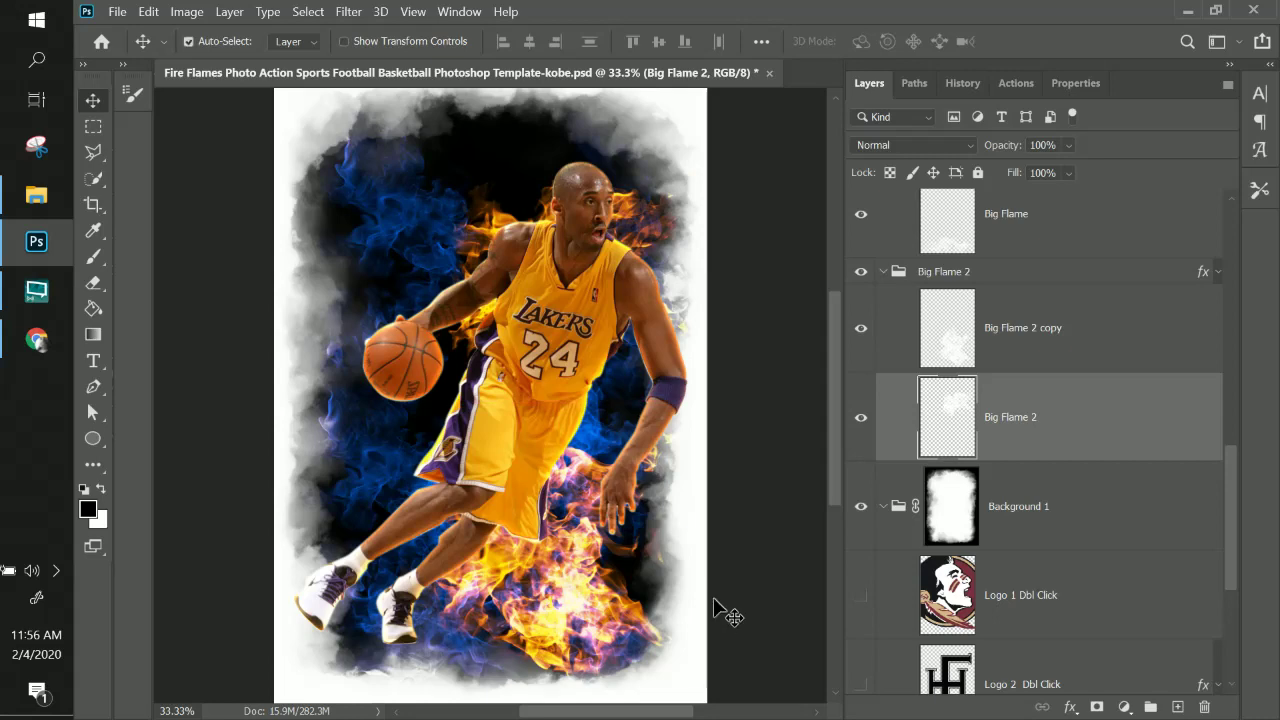
- Flip the Big Flame 2 layer horizontally and shift it up toward the canvas's upper-right area behind the head
{"action": "key", "text": "ctrl+t"}
{"action": "right_click", "coordinate": [568, 284]}
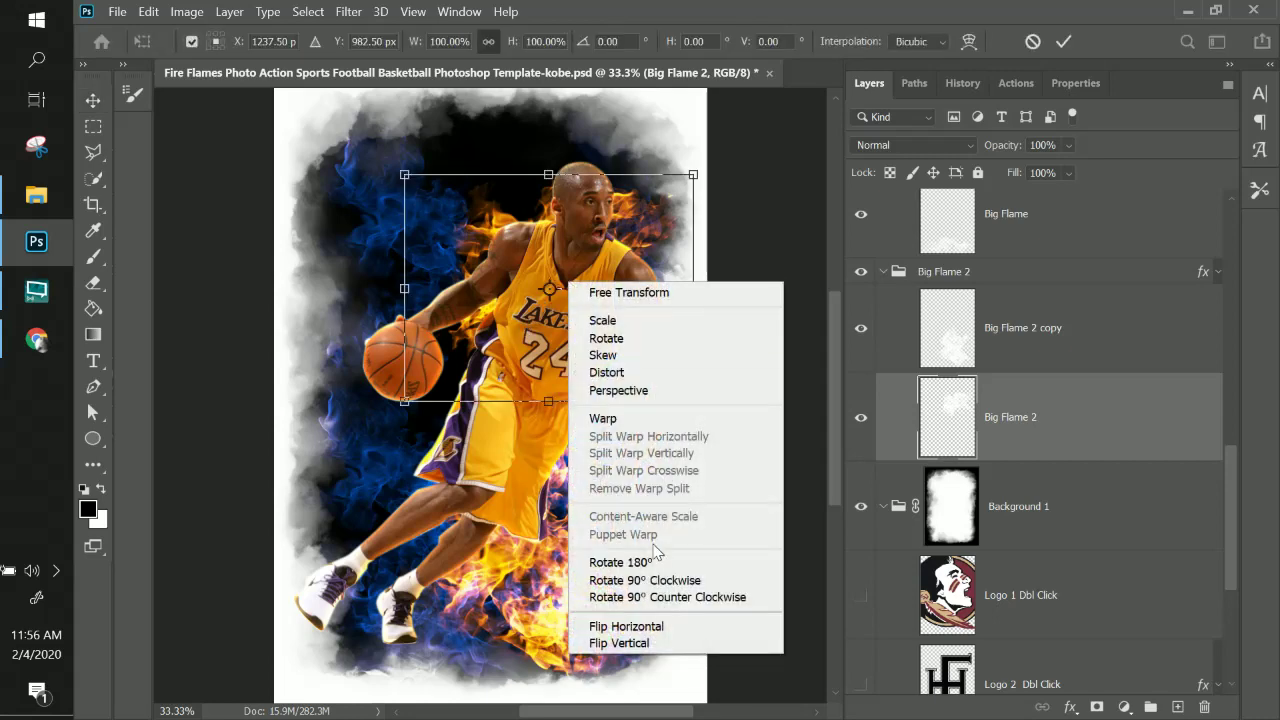
{"action": "left_click", "coordinate": [658, 628]}
{"action": "left_click_drag", "start_coordinate": [577, 287], "coordinate": [616, 252]}
{"action": "key", "text": "Return"}
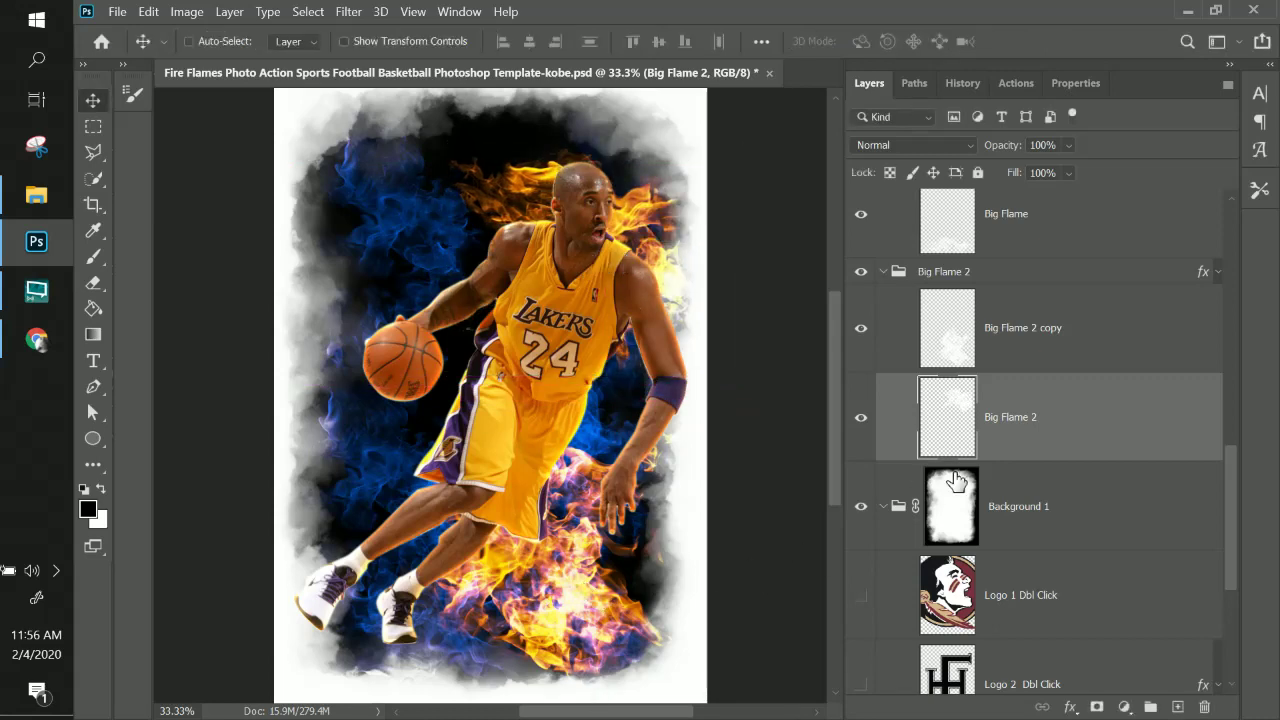
- Move the Big Flame 2 copy layer from below the lowered hand to behind the player's legs and shoes
{"action": "left_click", "coordinate": [1041, 338]}
{"action": "key", "text": "ctrl+t"}
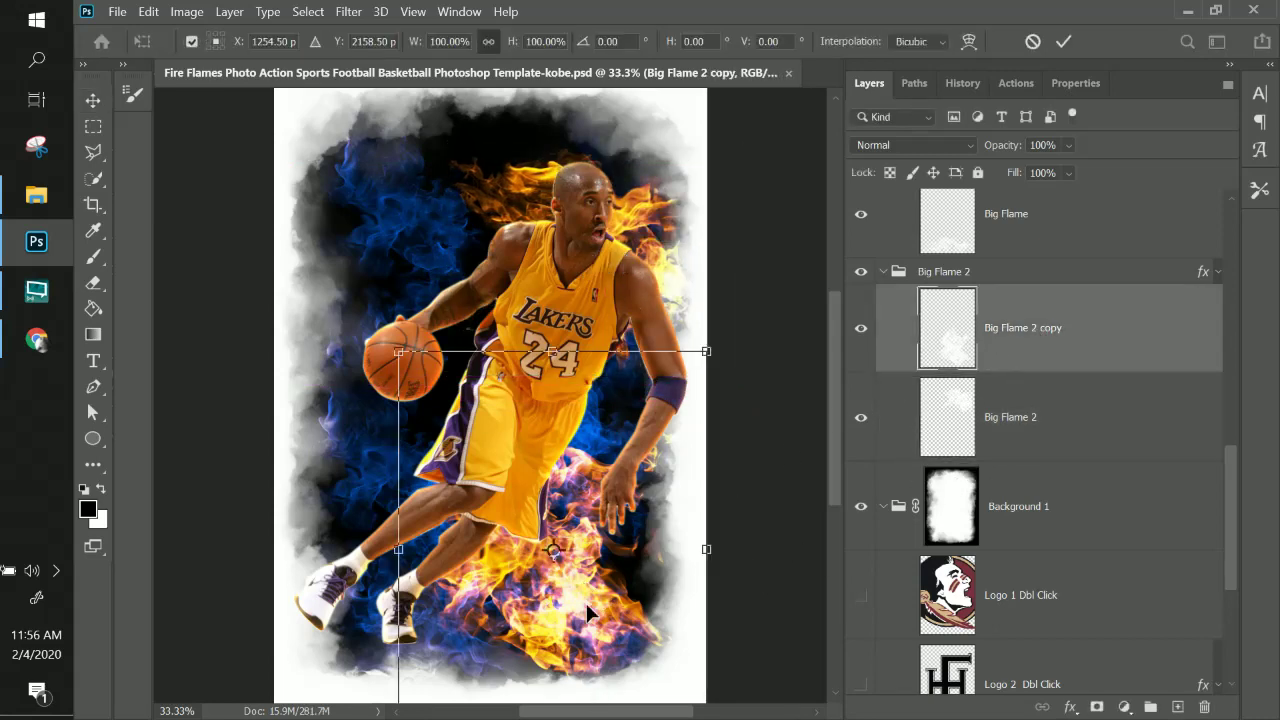
{"action": "left_click_drag", "start_coordinate": [586, 603], "coordinate": [440, 612]}
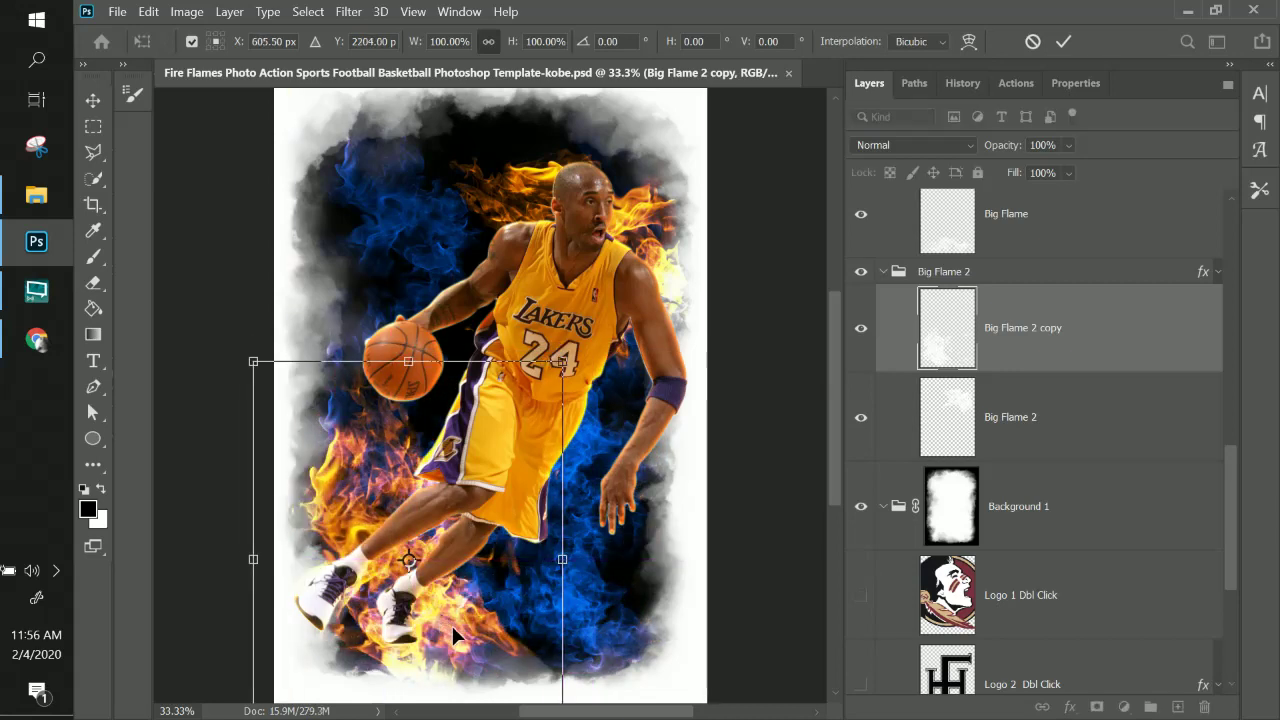
{"action": "key", "text": "Return"}
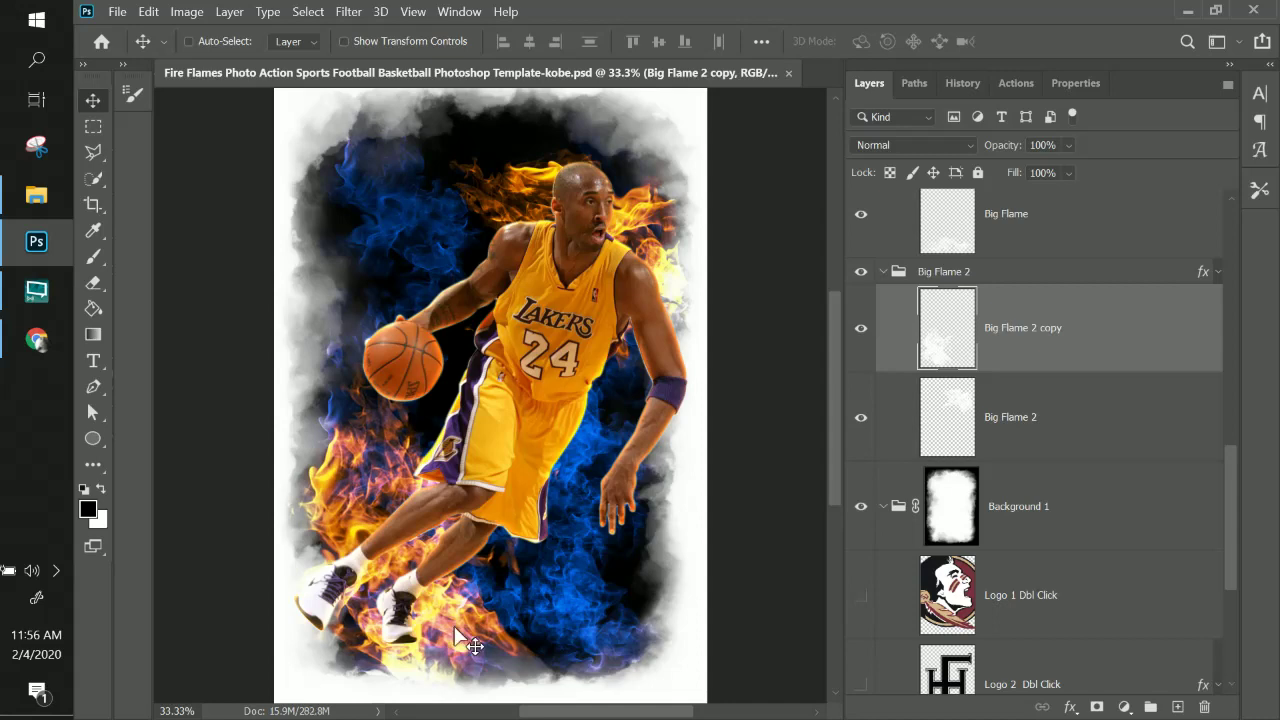
{"action": "right_click", "coordinate": [455, 627]}
{"action": "left_click", "coordinate": [446, 645]}
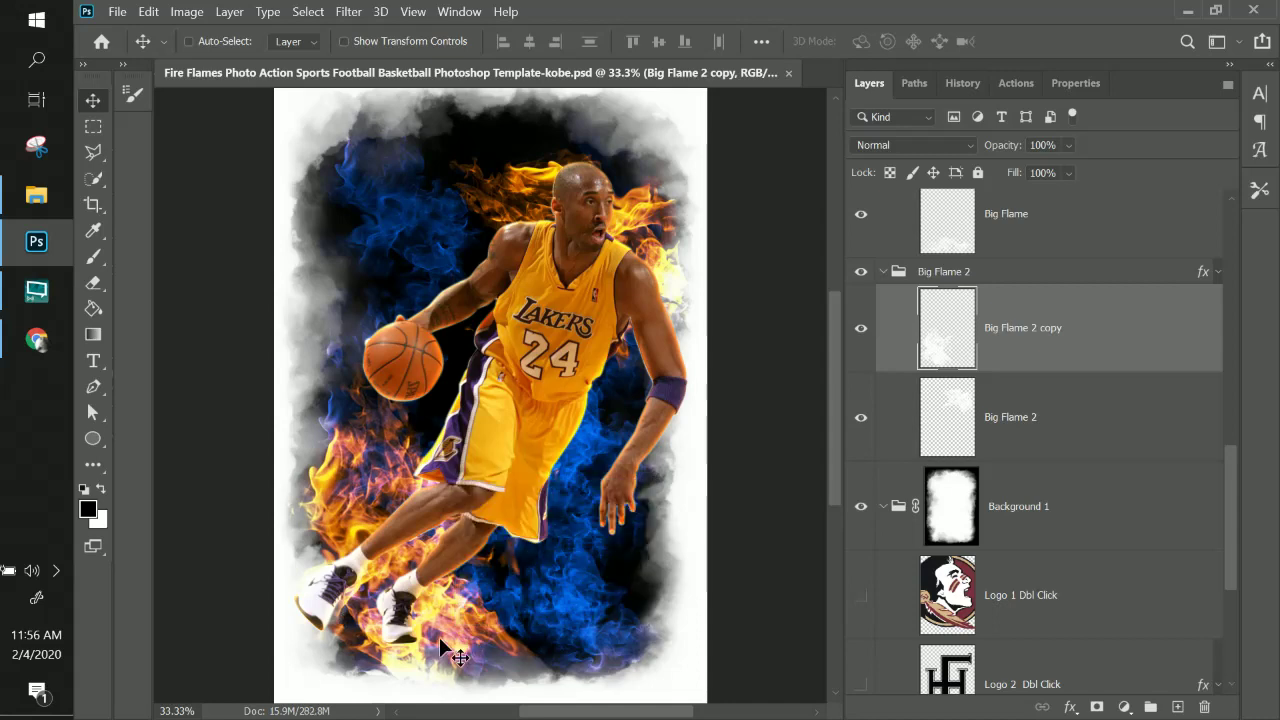
- Flip the Big Flame 2 copy layer horizontally and reposition it behind the player's shoes and lower legs
{"action": "key", "text": "ctrl+t"}
{"action": "right_click", "coordinate": [448, 636]}
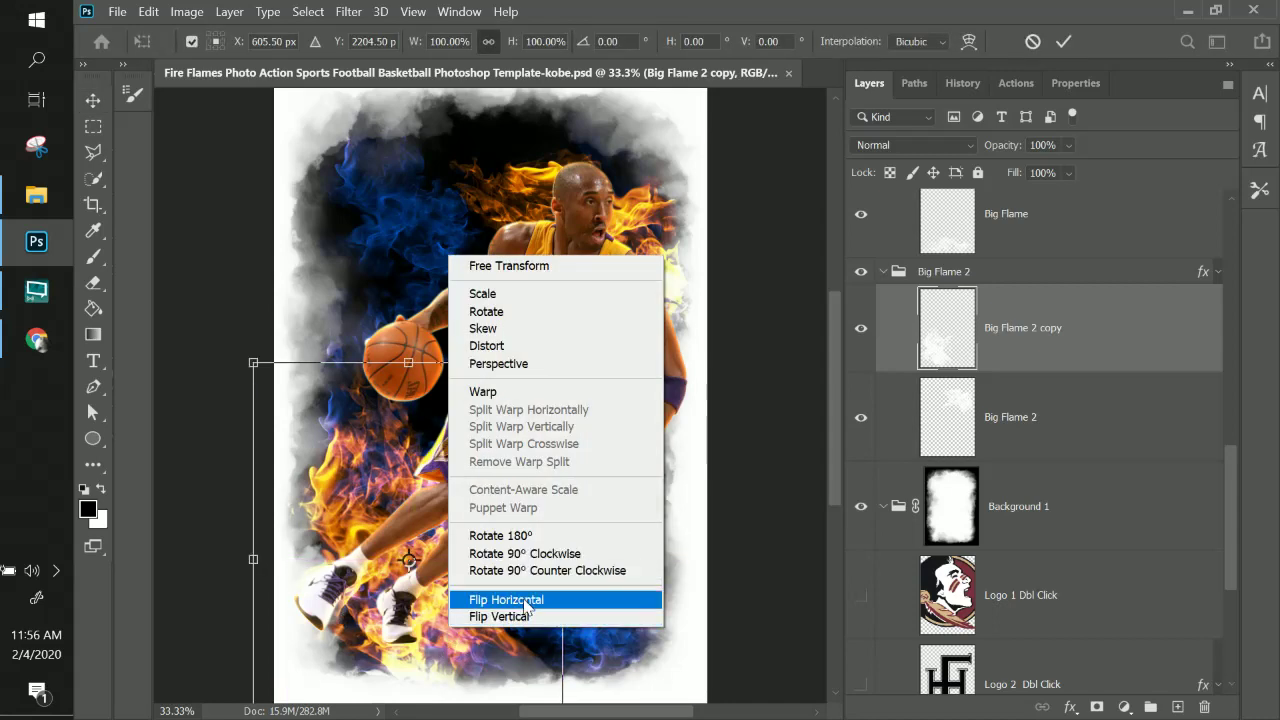
{"action": "left_click", "coordinate": [478, 598]}
{"action": "mouse_move", "coordinate": [494, 612]}
{"action": "left_mouse_down"}
{"action": "mouse_move", "coordinate": [496, 599]}
{"action": "mouse_move", "coordinate": [483, 608]}
{"action": "mouse_move", "coordinate": [500, 612]}
{"action": "left_mouse_up"}
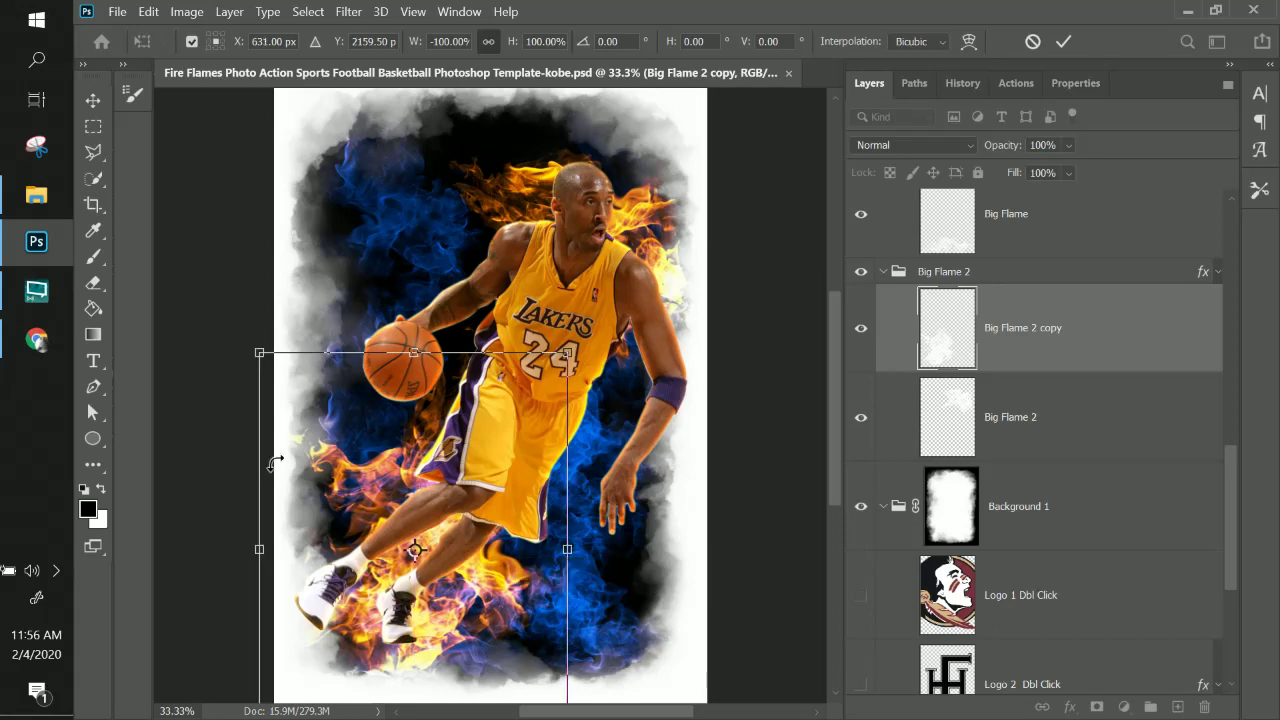
{"action": "key", "text": "Return"}
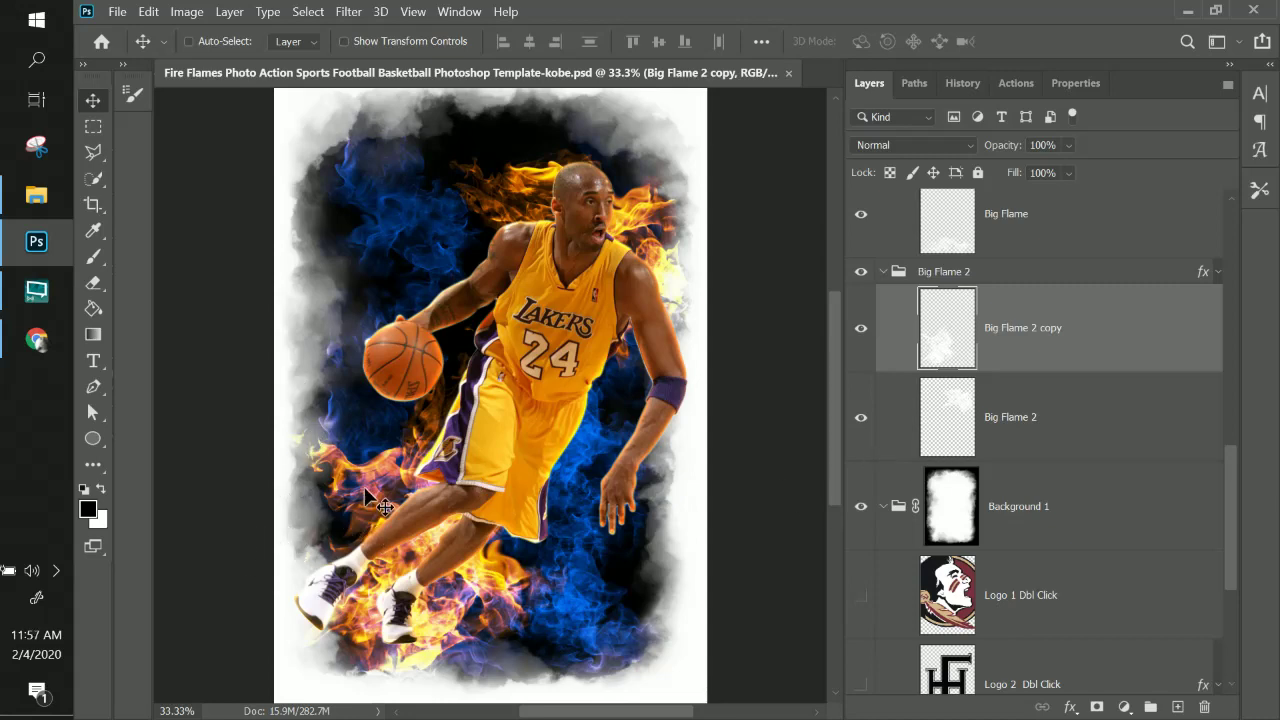
{"action": "left_click_drag", "start_coordinate": [384, 602], "coordinate": [365, 621]}
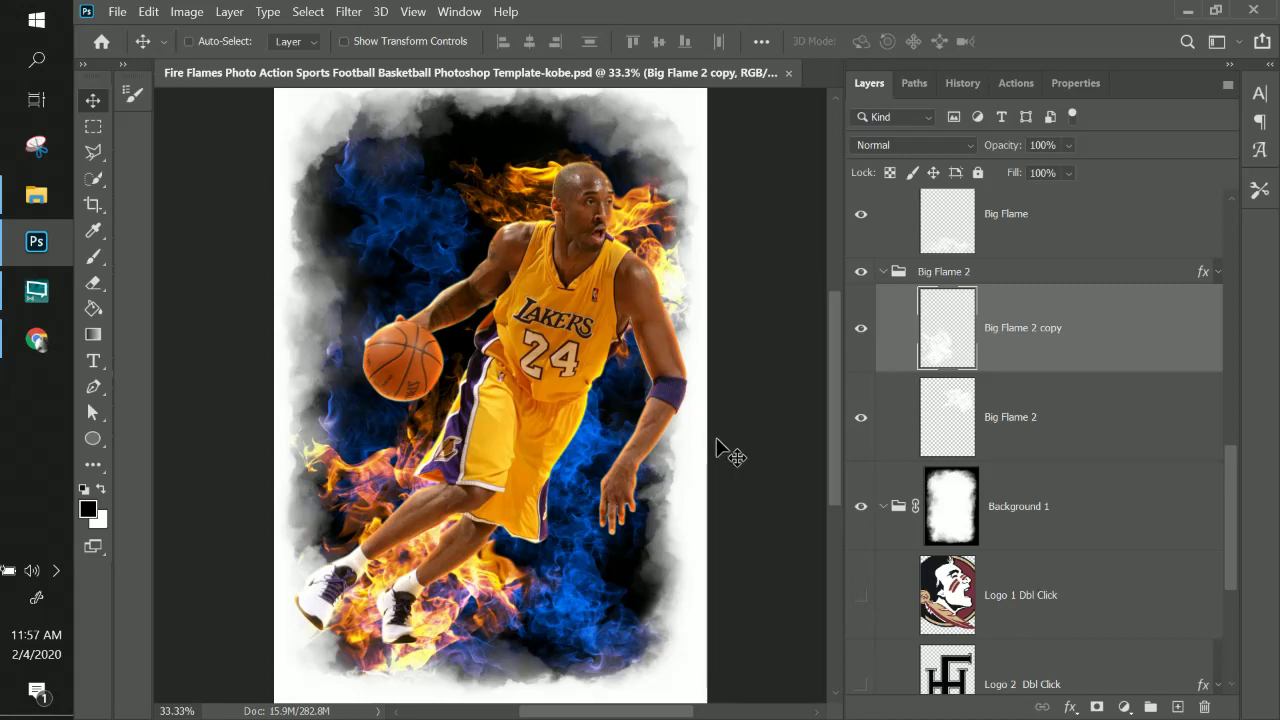
- Place the LAKERS LOGO image above the Logo 1 Dbl Click layer, enlarged to about 78% and positioned behind the player
{"action": "key", "text": "ctrl+minus"}
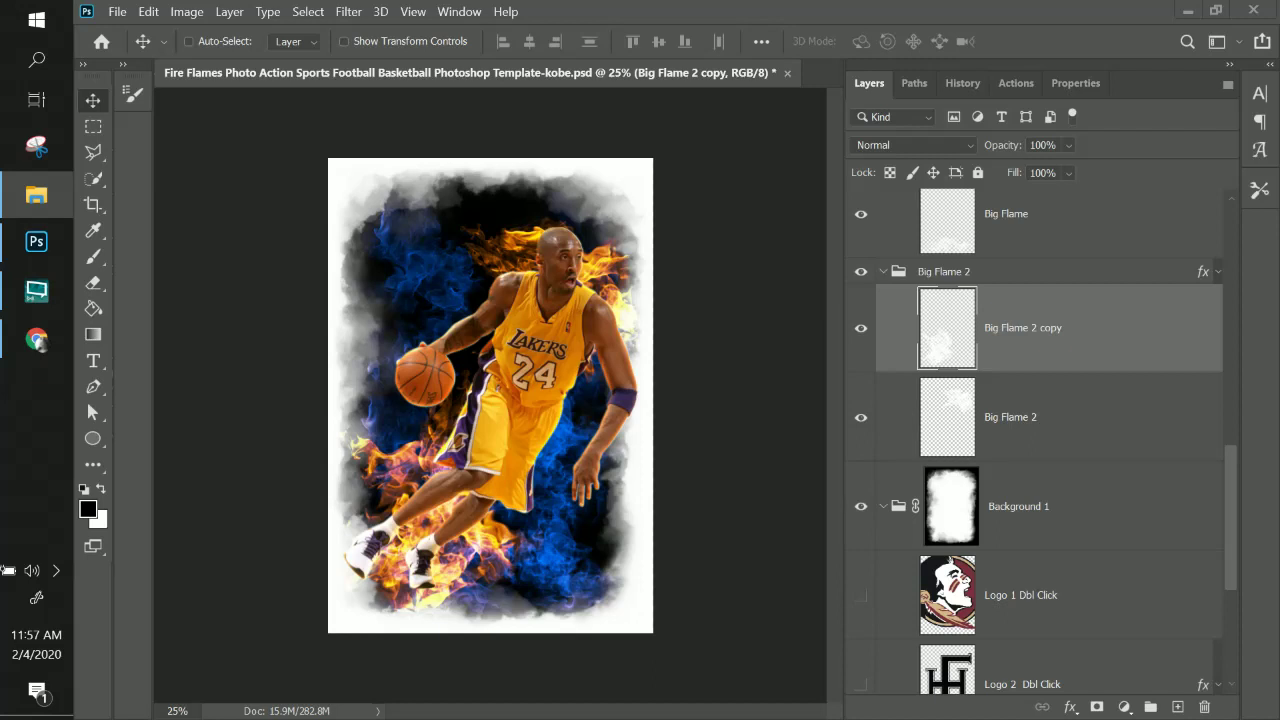
{"action": "scroll", "coordinate": [986, 464], "scroll_direction": "down", "scroll_amount": 1}
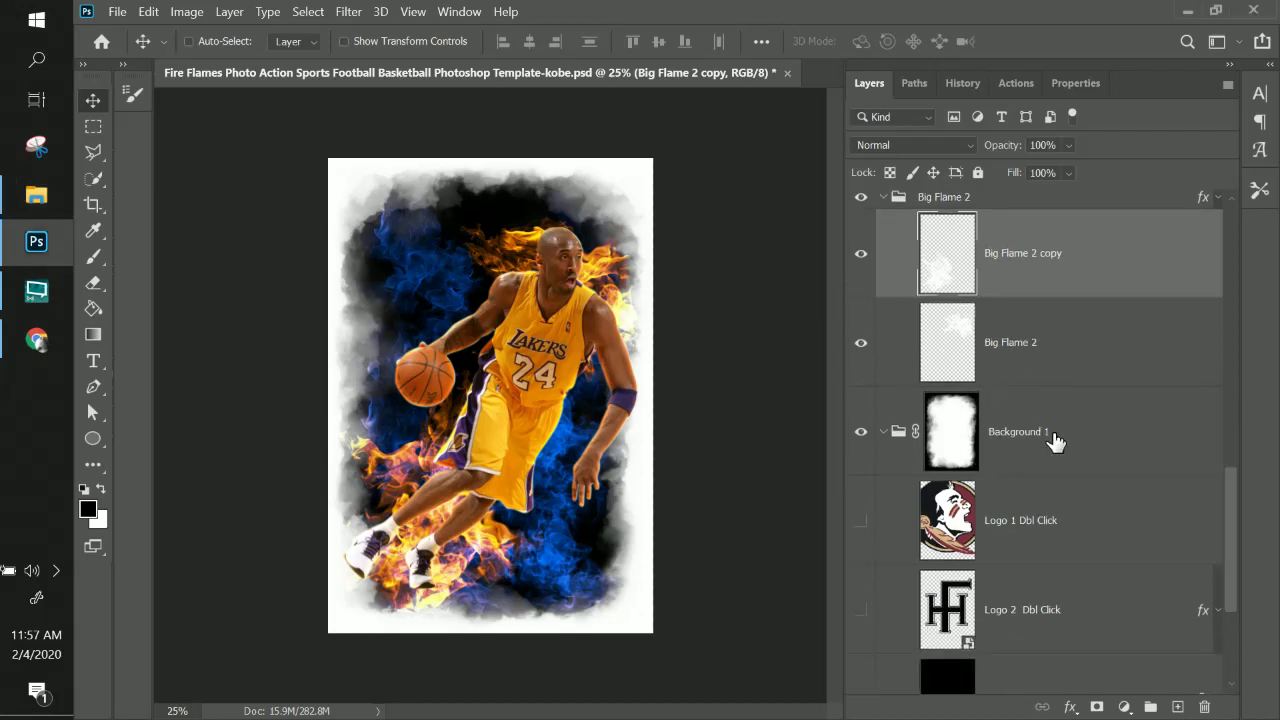
{"action": "left_click", "coordinate": [1050, 430]}
{"action": "left_click", "coordinate": [1016, 530]}
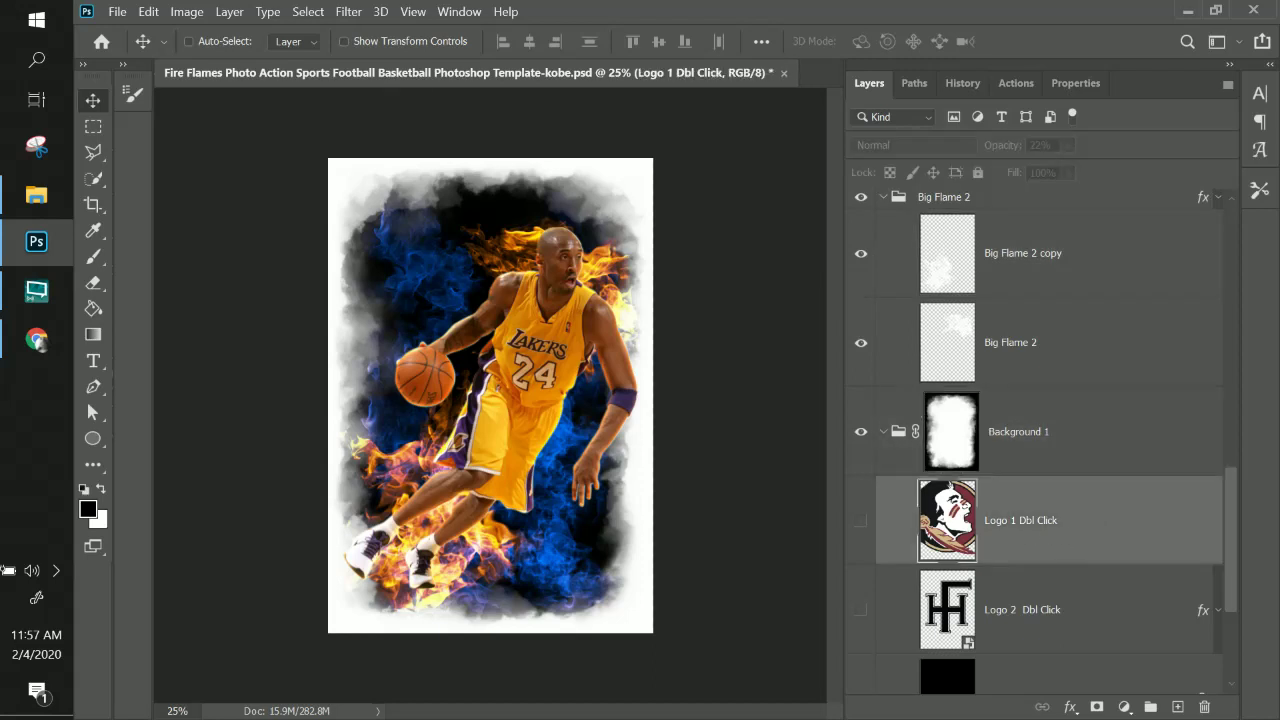
{"action": "left_click_drag", "start_coordinate": [790, 362], "coordinate": [472, 276]}
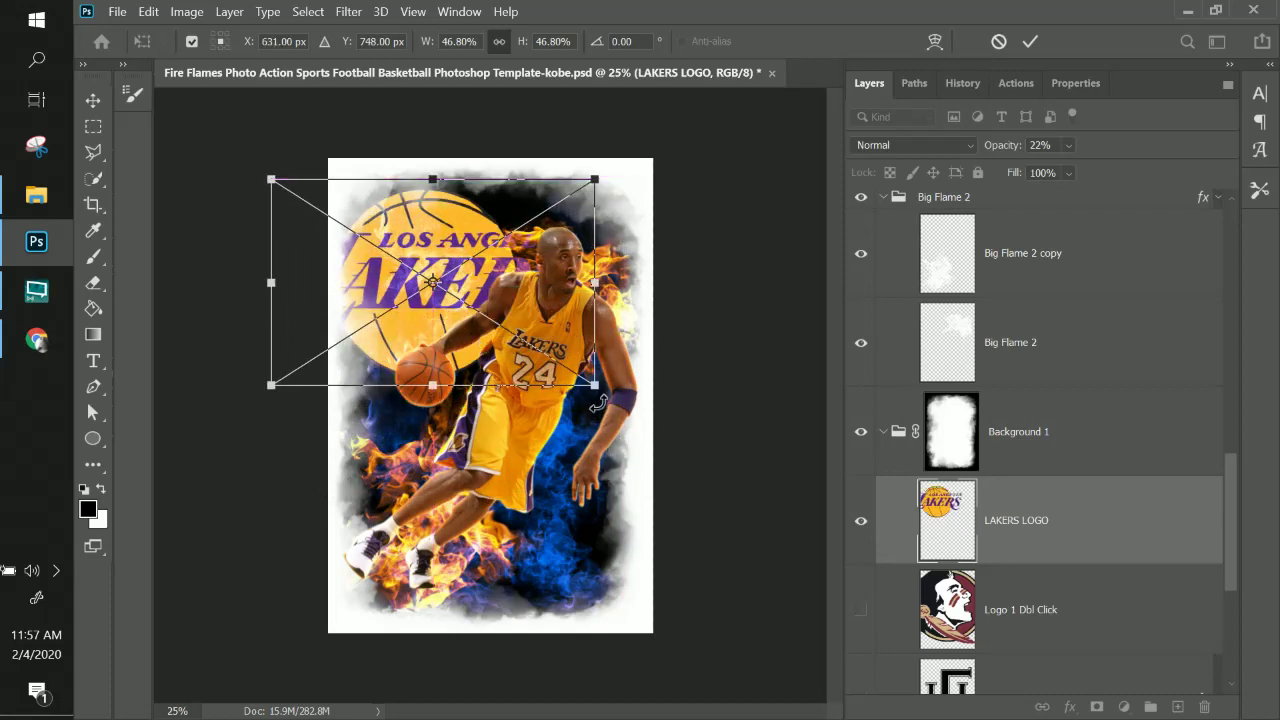
{"action": "left_click_drag", "start_coordinate": [597, 387], "coordinate": [799, 552]}
{"action": "left_click_drag", "start_coordinate": [611, 500], "coordinate": [585, 535]}
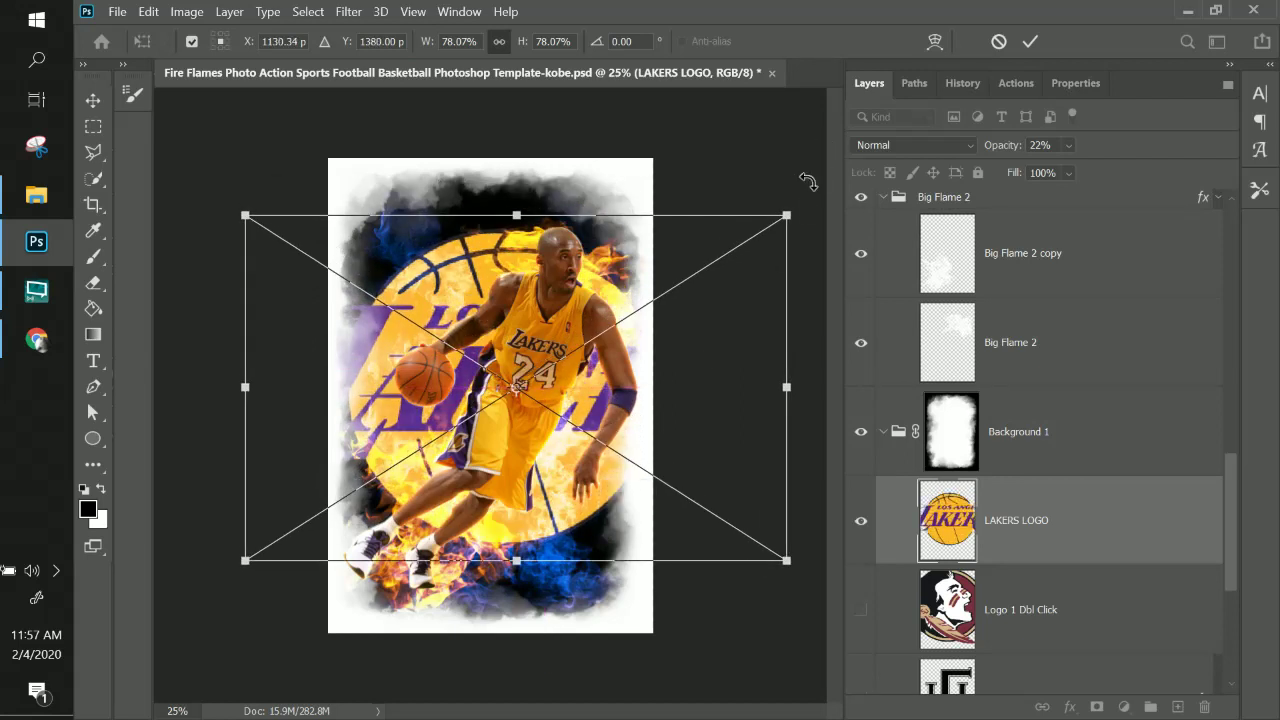
{"action": "key", "text": "Return"}
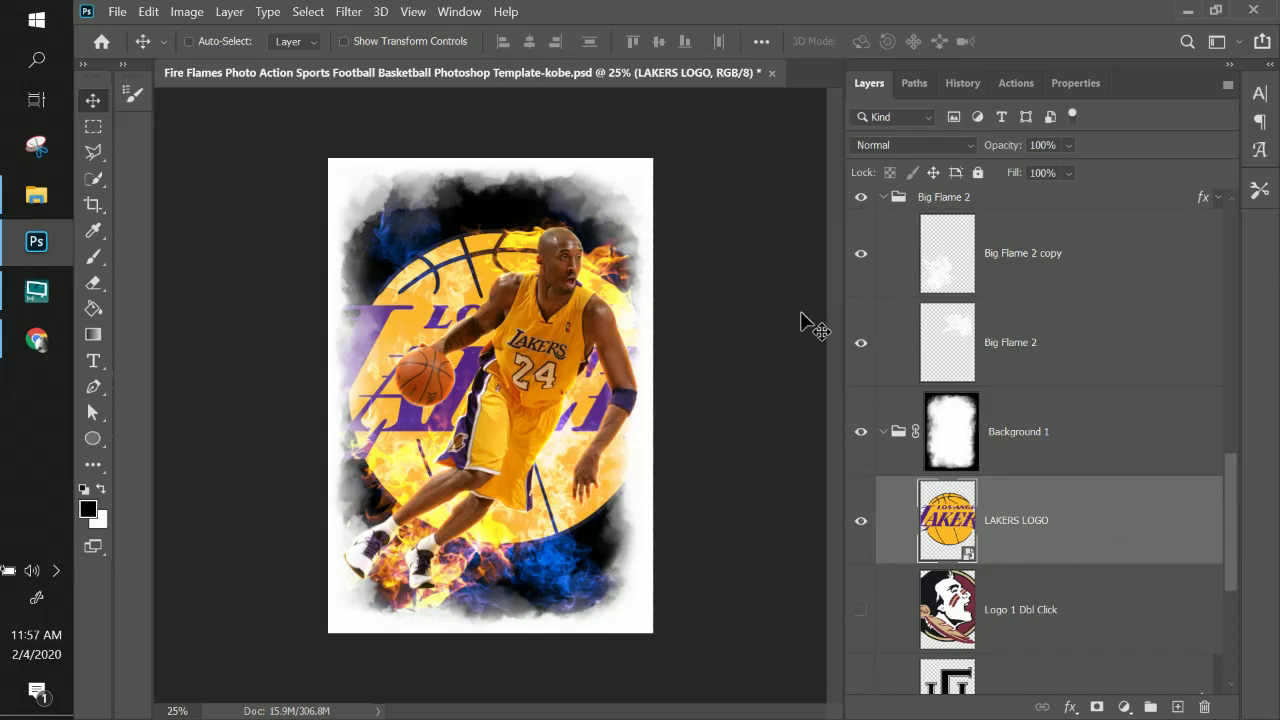
- Rotate the LAKERS LOGO layer to about -39.7°, scale it to about 67% and shift it behind the player's torso
{"action": "key", "text": "ctrl+t"}
{"action": "left_click_drag", "start_coordinate": [214, 194], "coordinate": [255, 418]}
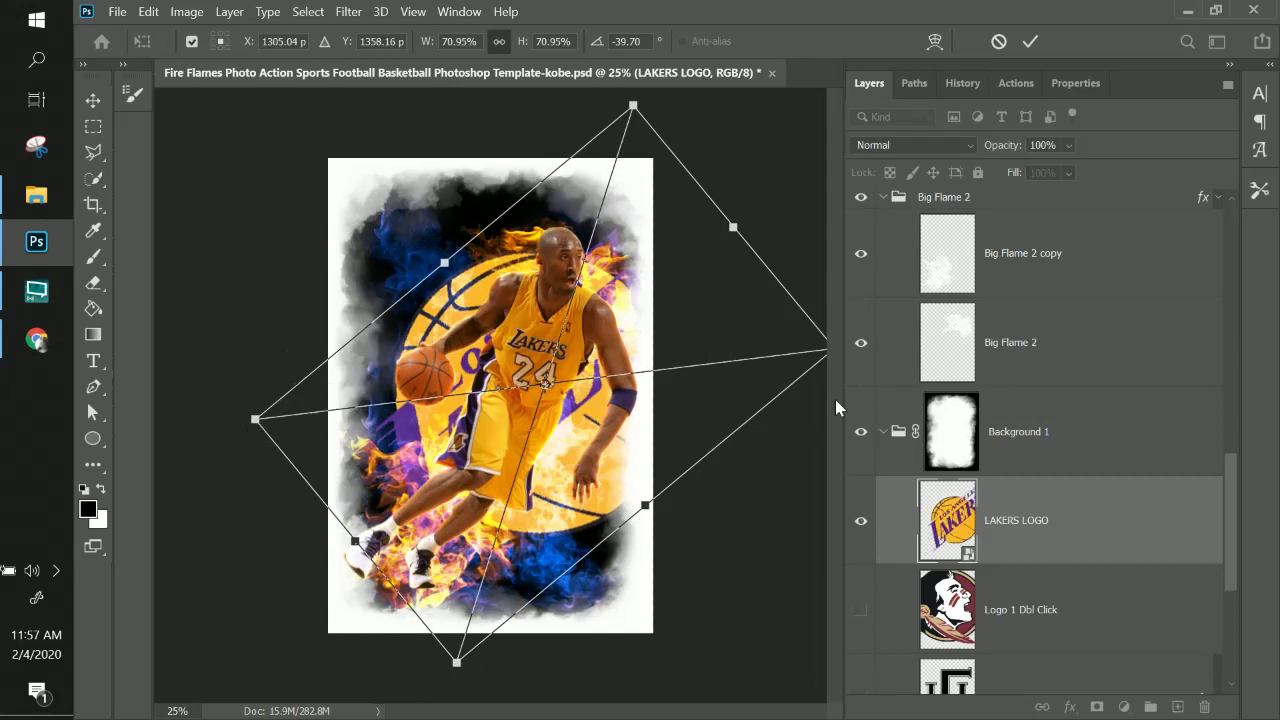
{"action": "left_click_drag", "start_coordinate": [645, 108], "coordinate": [630, 92]}
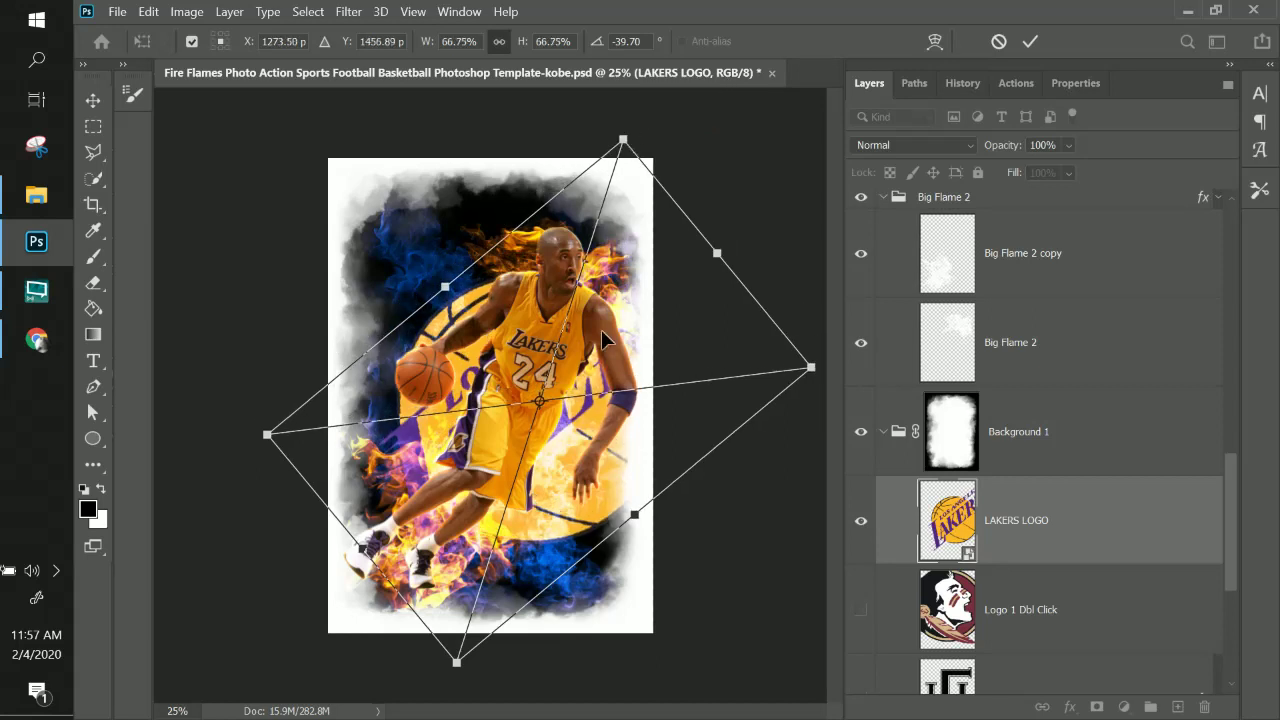
{"action": "left_click_drag", "start_coordinate": [603, 337], "coordinate": [556, 363]}
{"action": "key", "text": "Return"}
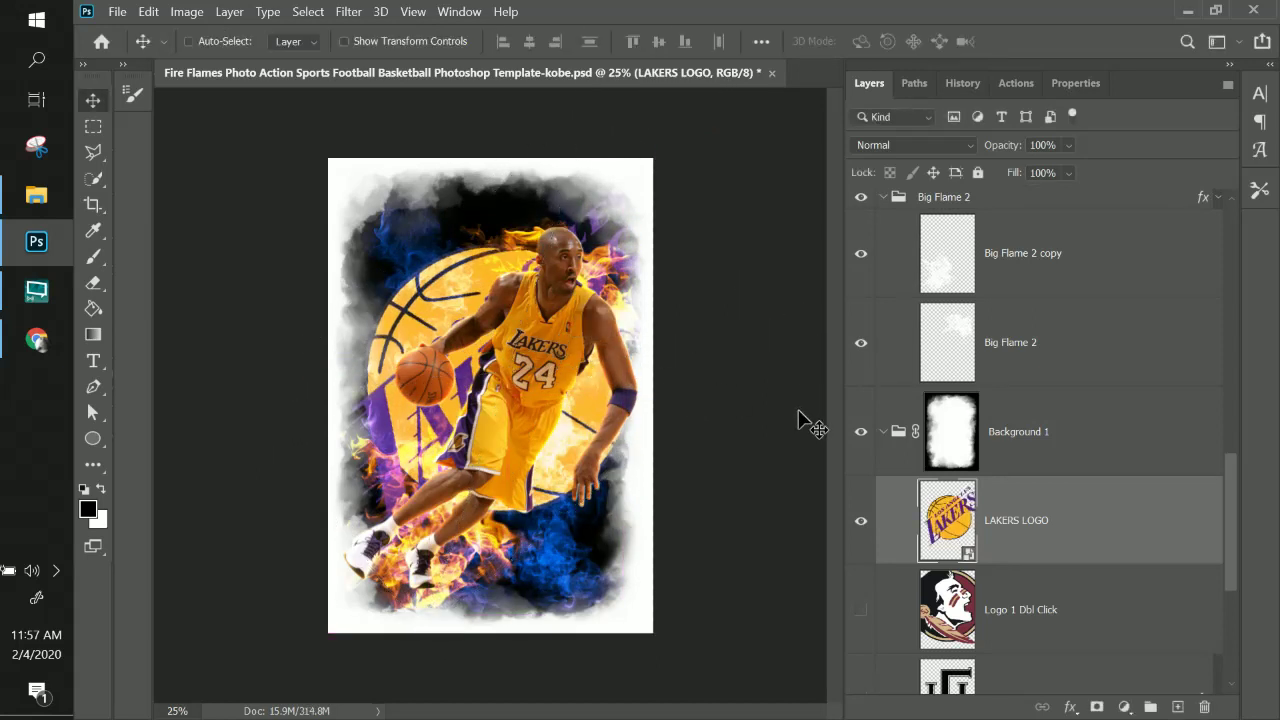
- Lower the LAKERS LOGO layer's opacity to 54%
{"action": "left_click", "coordinate": [1068, 145]}
{"action": "left_click", "coordinate": [1062, 168]}
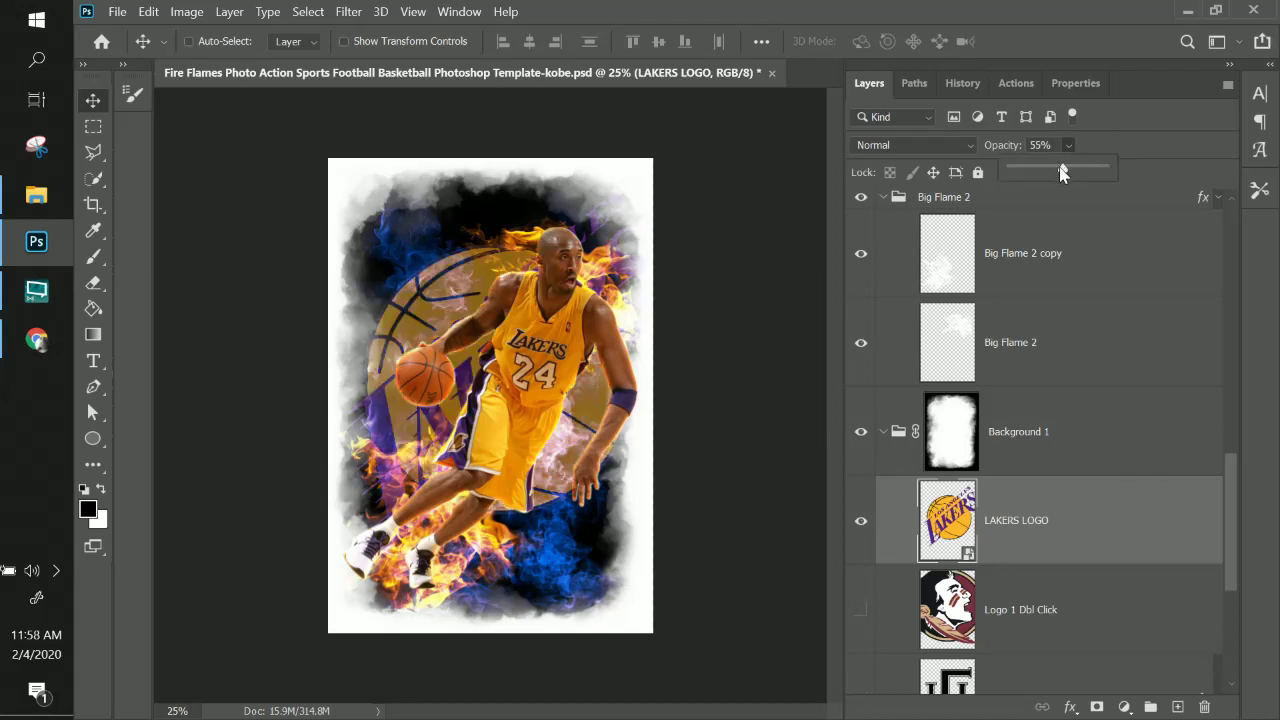
{"action": "left_click_drag", "start_coordinate": [1029, 171], "coordinate": [1060, 172]}
{"action": "left_click", "coordinate": [1064, 560]}
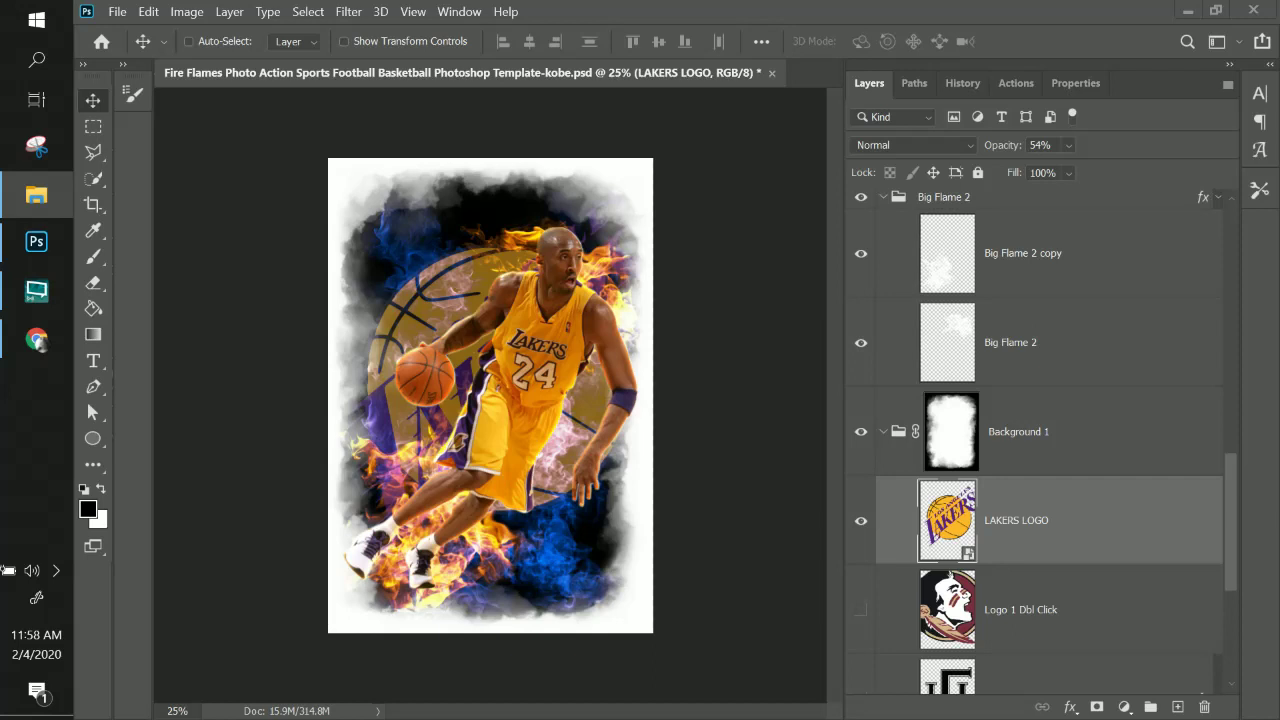
- Place the Marble Grain Background Texture Pattern Fill image rotated about 90° and scaled to about 41% over the canvas, then stack it below LAKERS LOGO
{"action": "key", "text": "ctrl+t"}
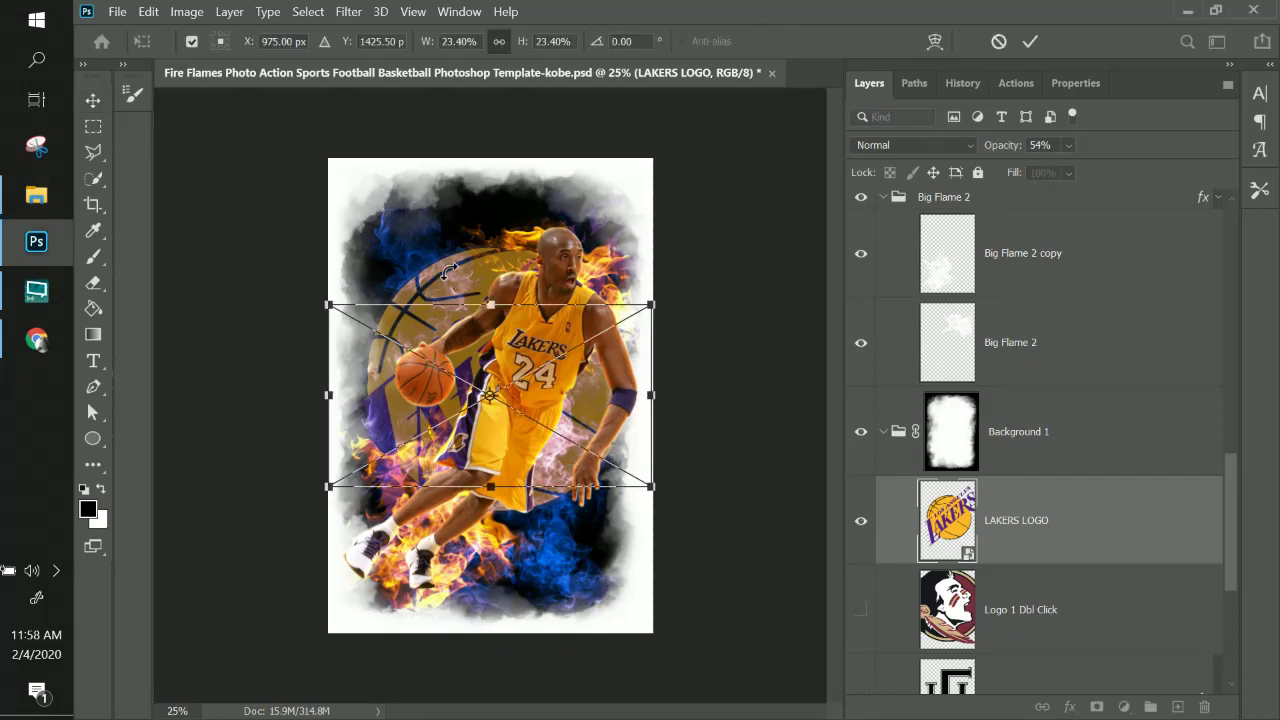
{"action": "left_click_drag", "start_coordinate": [690, 254], "coordinate": [660, 603]}
{"action": "left_click_drag", "start_coordinate": [500, 513], "coordinate": [438, 426]}
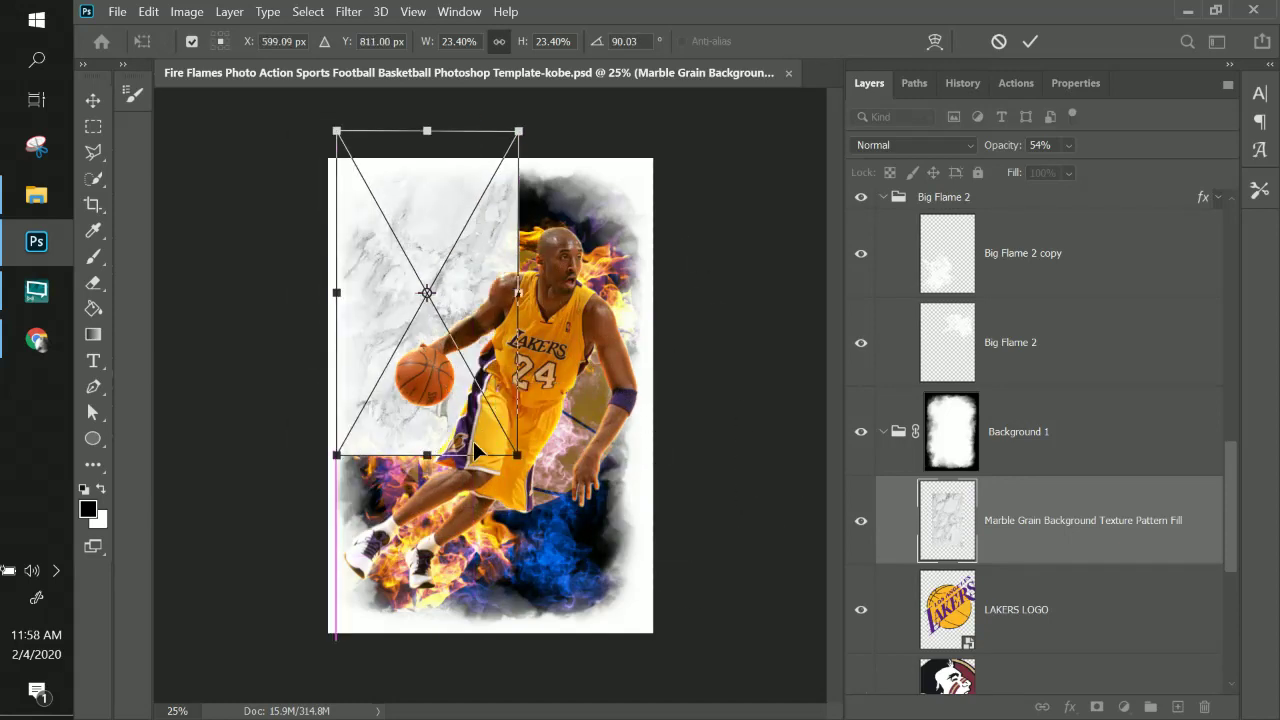
{"action": "left_click_drag", "start_coordinate": [520, 449], "coordinate": [712, 681]}
{"action": "key", "text": "Return"}
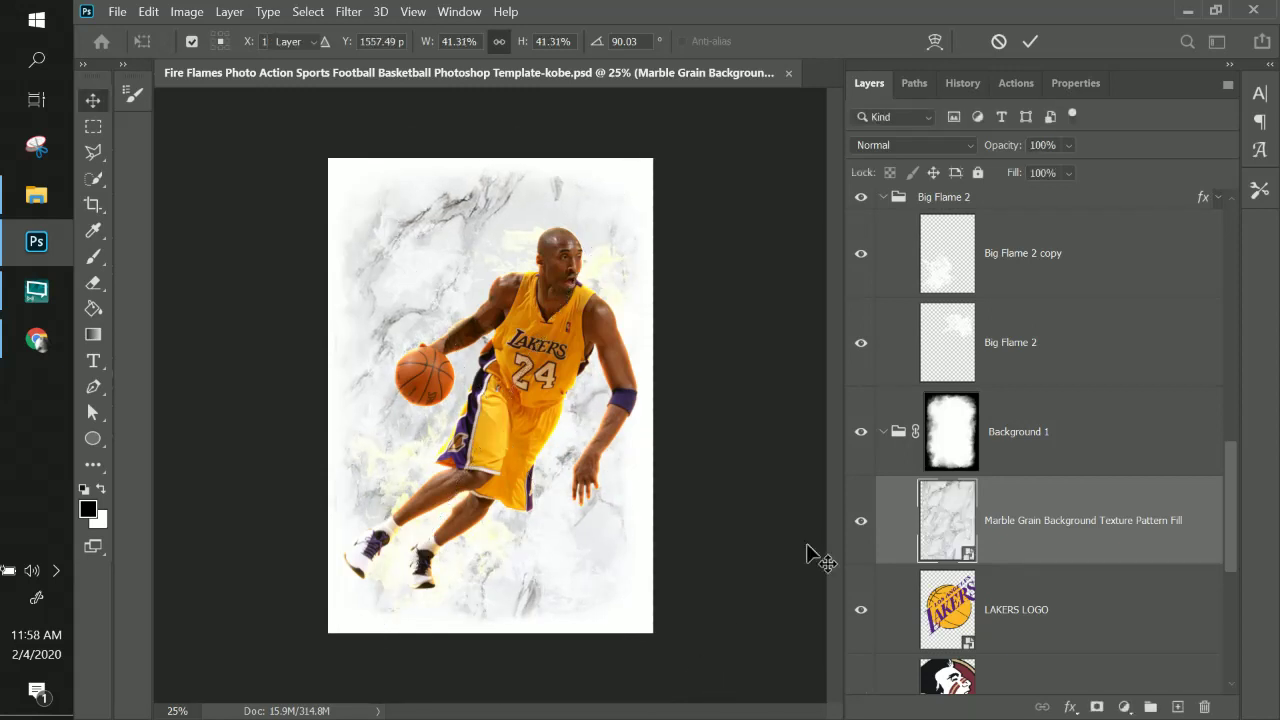
{"action": "left_click_drag", "start_coordinate": [1022, 540], "coordinate": [1040, 637]}
{"action": "scroll", "coordinate": [1034, 629], "scroll_direction": "down", "scroll_amount": 1}
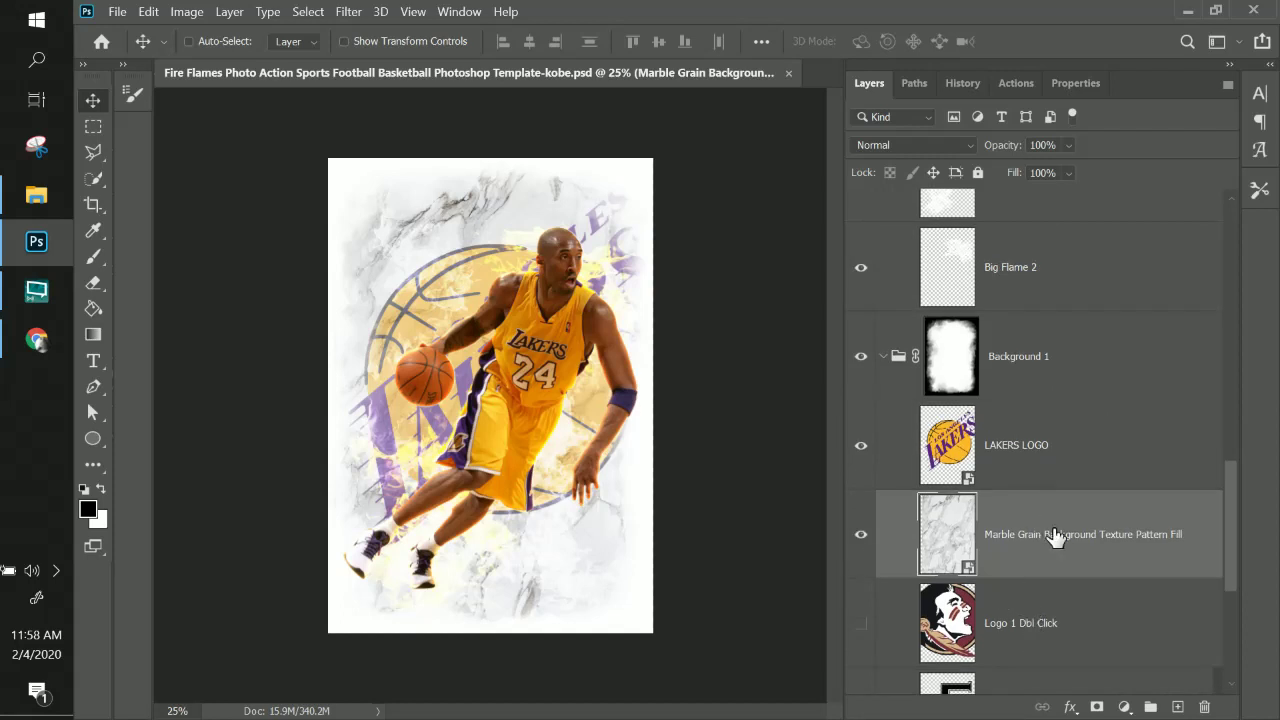
- Stack the Marble Grain Background Texture Pattern Fill layer below Logo 2 Dbl Click and set the LAKERS LOGO layer's opacity to 100%
{"action": "scroll", "coordinate": [1051, 534], "scroll_direction": "down", "scroll_amount": 1}
{"action": "left_click_drag", "start_coordinate": [1047, 457], "coordinate": [1034, 674]}
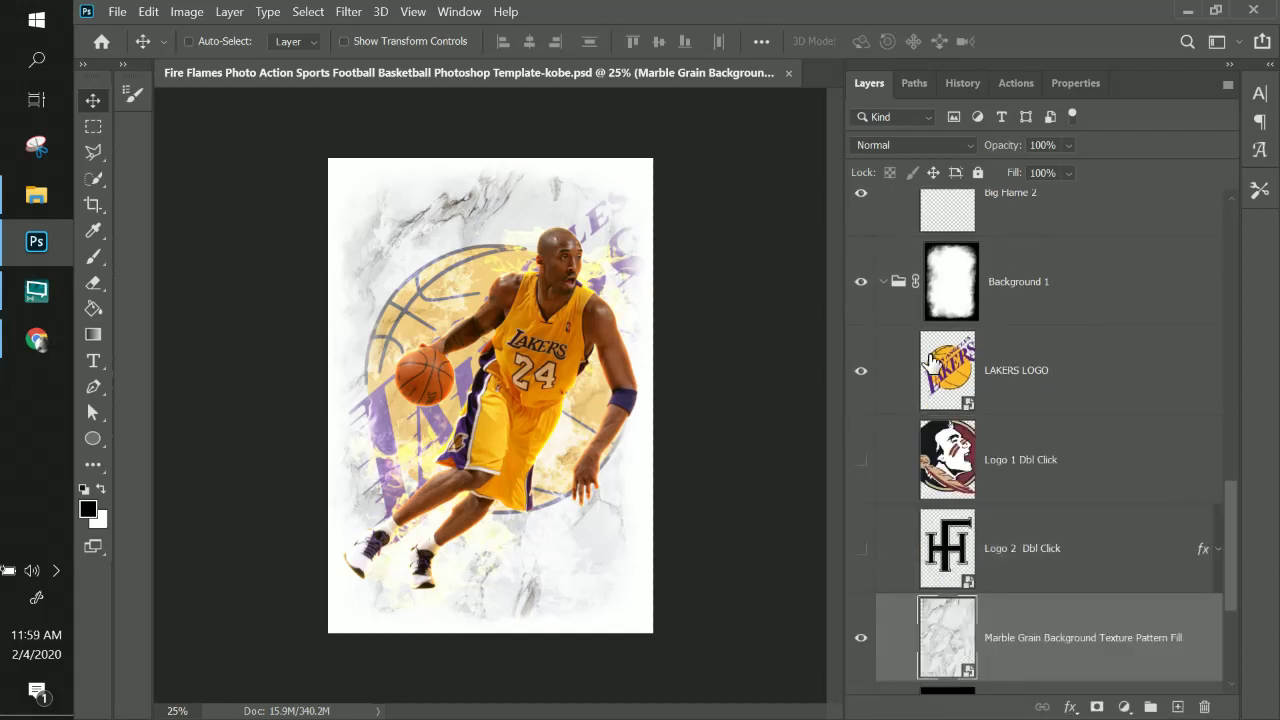
{"action": "left_click", "coordinate": [1046, 366]}
{"action": "left_click", "coordinate": [1068, 145]}
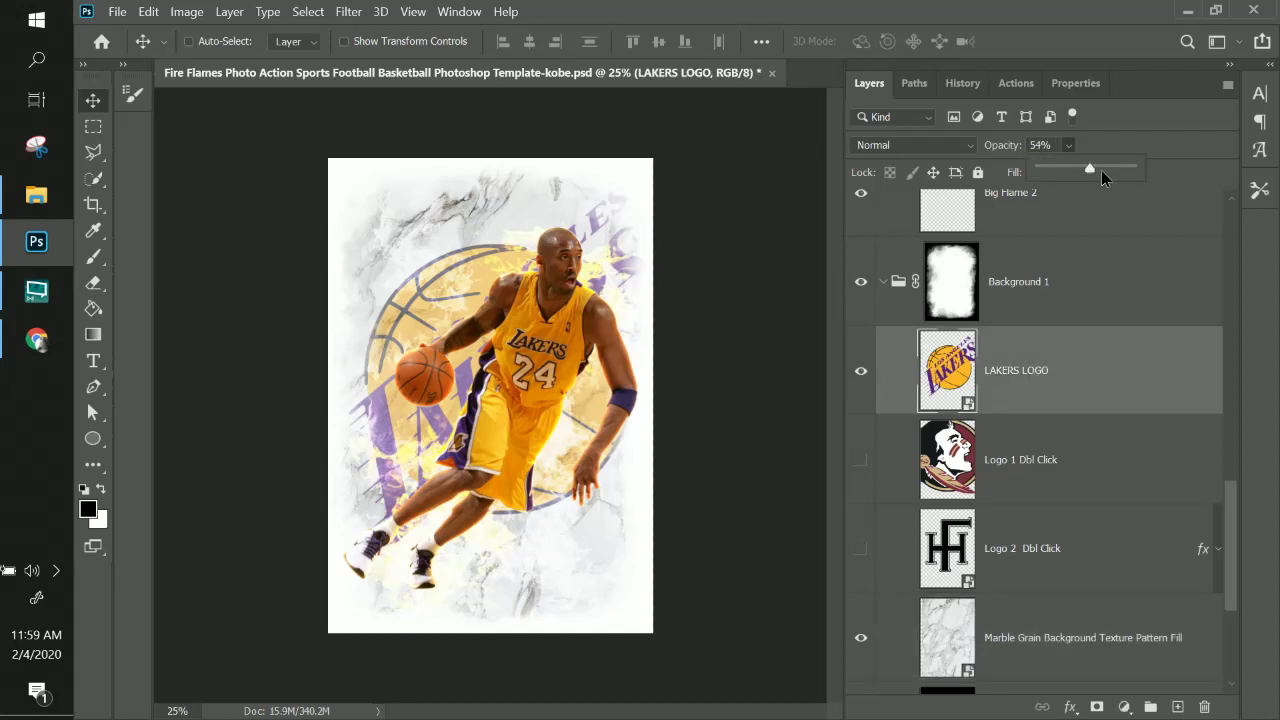
{"action": "left_click_drag", "start_coordinate": [1101, 170], "coordinate": [1148, 182]}
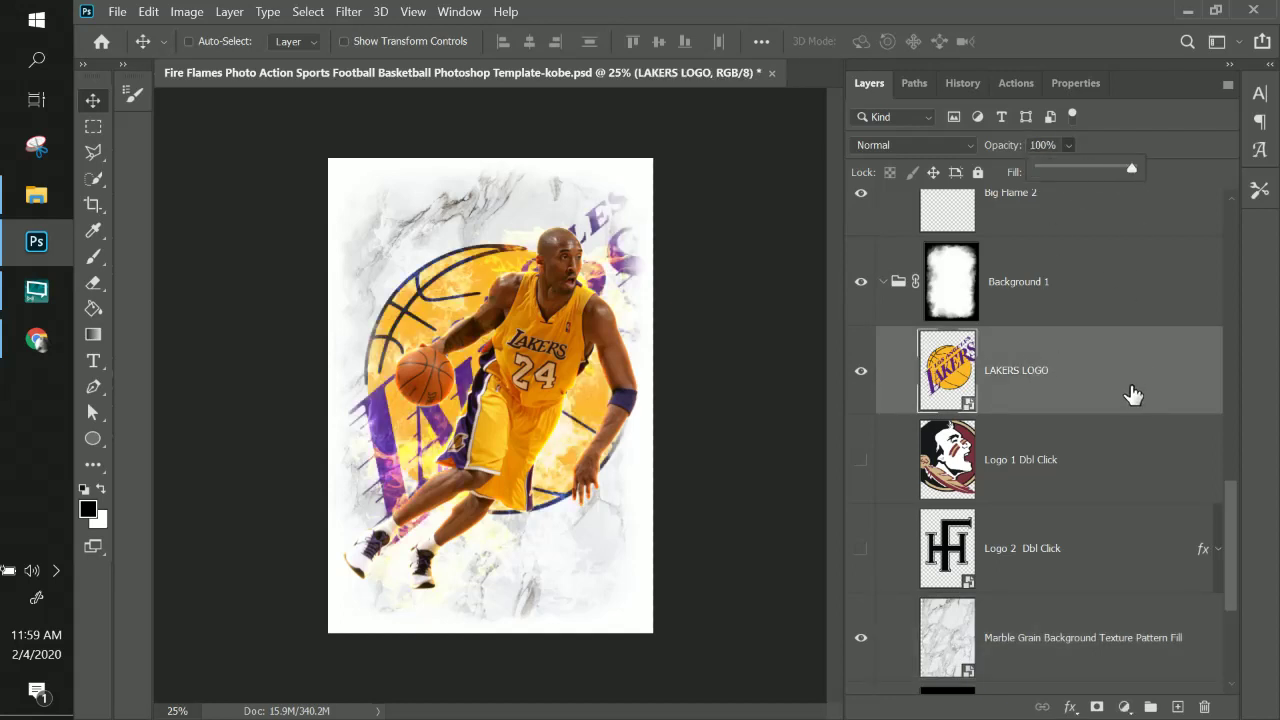
- Try different blend modes and a reduced opacity on the Marble Grain Background Texture Pattern Fill layer, returning it to Normal at 100%
{"action": "scroll", "coordinate": [1131, 394], "scroll_direction": "down", "scroll_amount": 3}
{"action": "left_click", "coordinate": [1040, 530]}
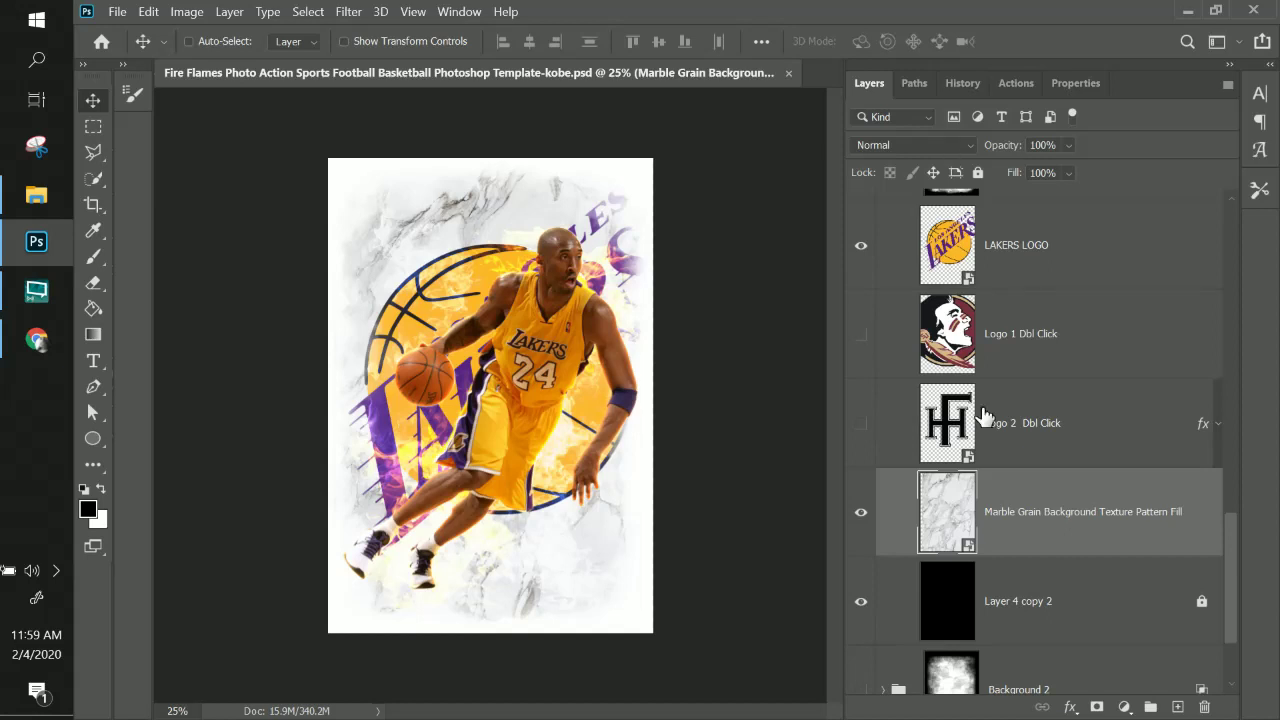
{"action": "left_click", "coordinate": [929, 146]}
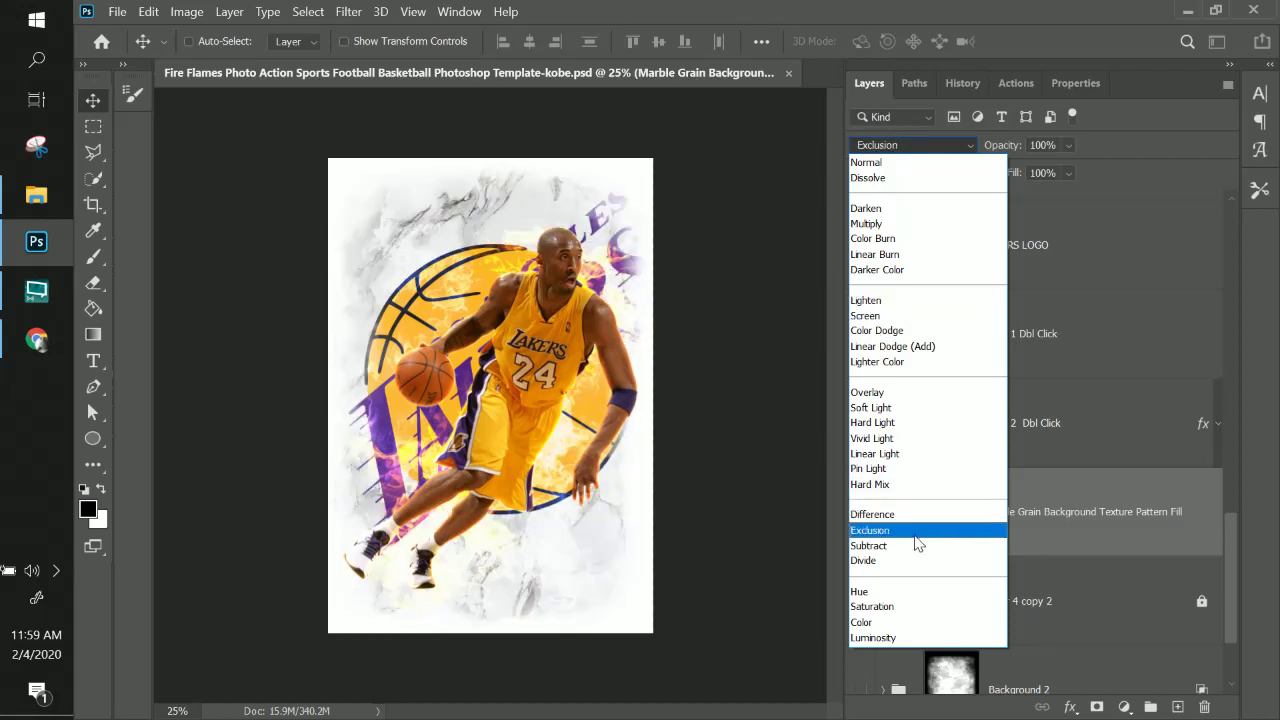
{"action": "left_click", "coordinate": [1090, 512]}
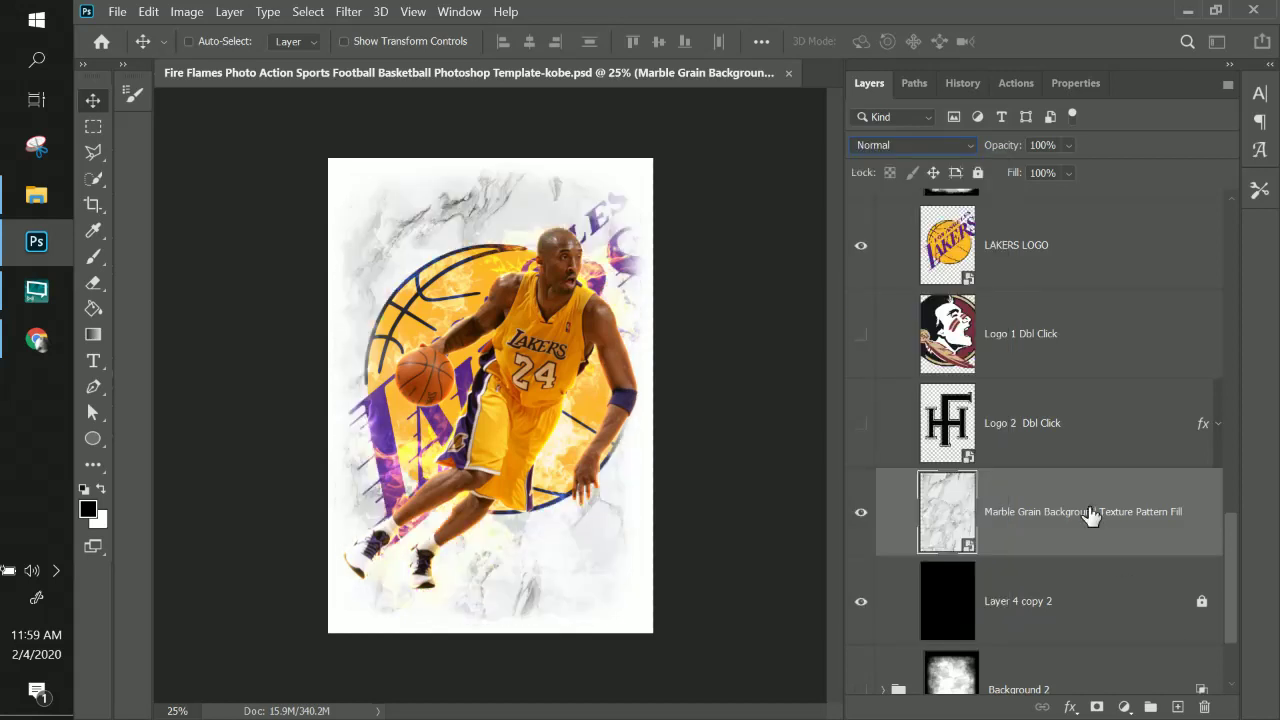
{"action": "left_click", "coordinate": [1069, 167]}
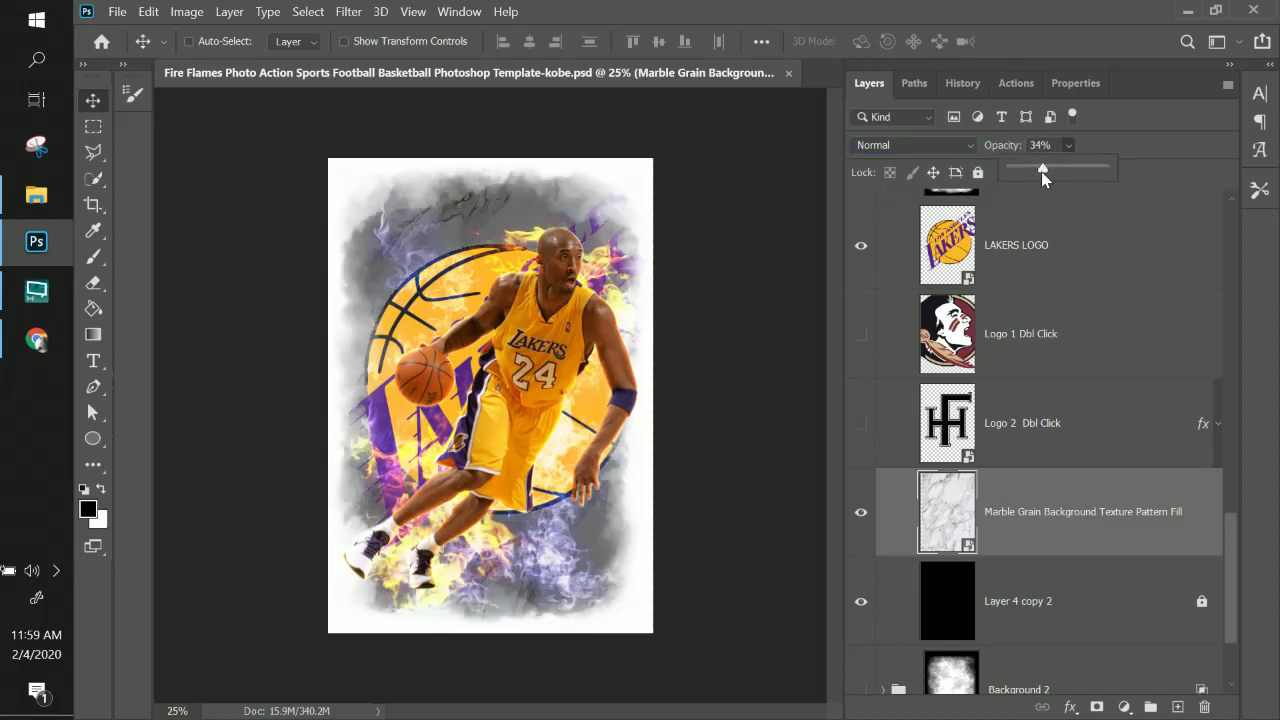
{"action": "left_click_drag", "start_coordinate": [1031, 172], "coordinate": [1146, 187]}
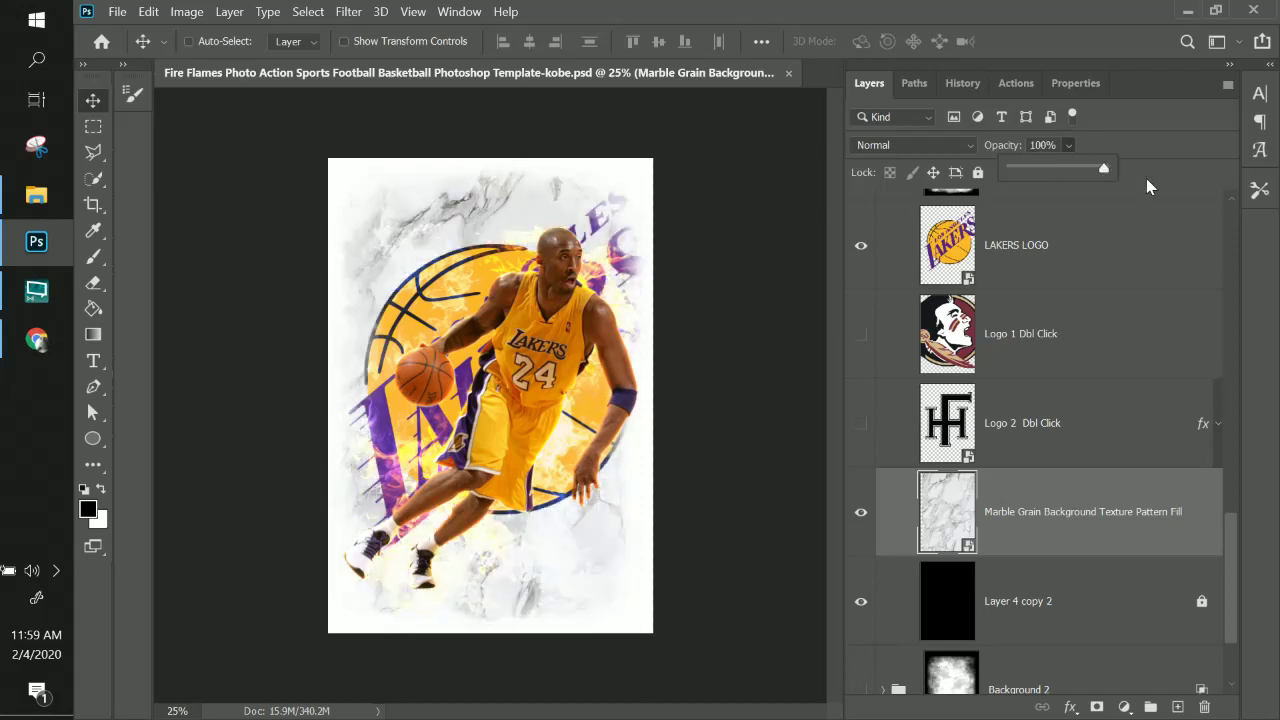
{"action": "left_click", "coordinate": [915, 144]}
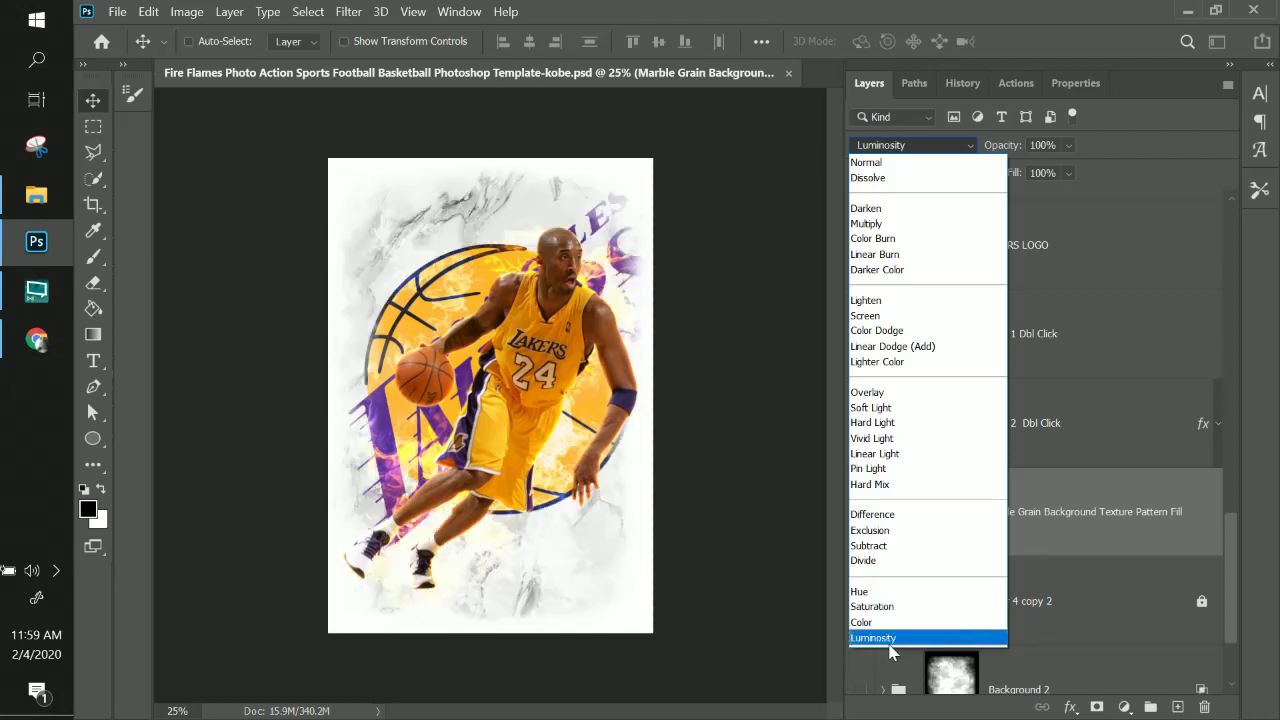
{"action": "left_click", "coordinate": [1089, 607]}
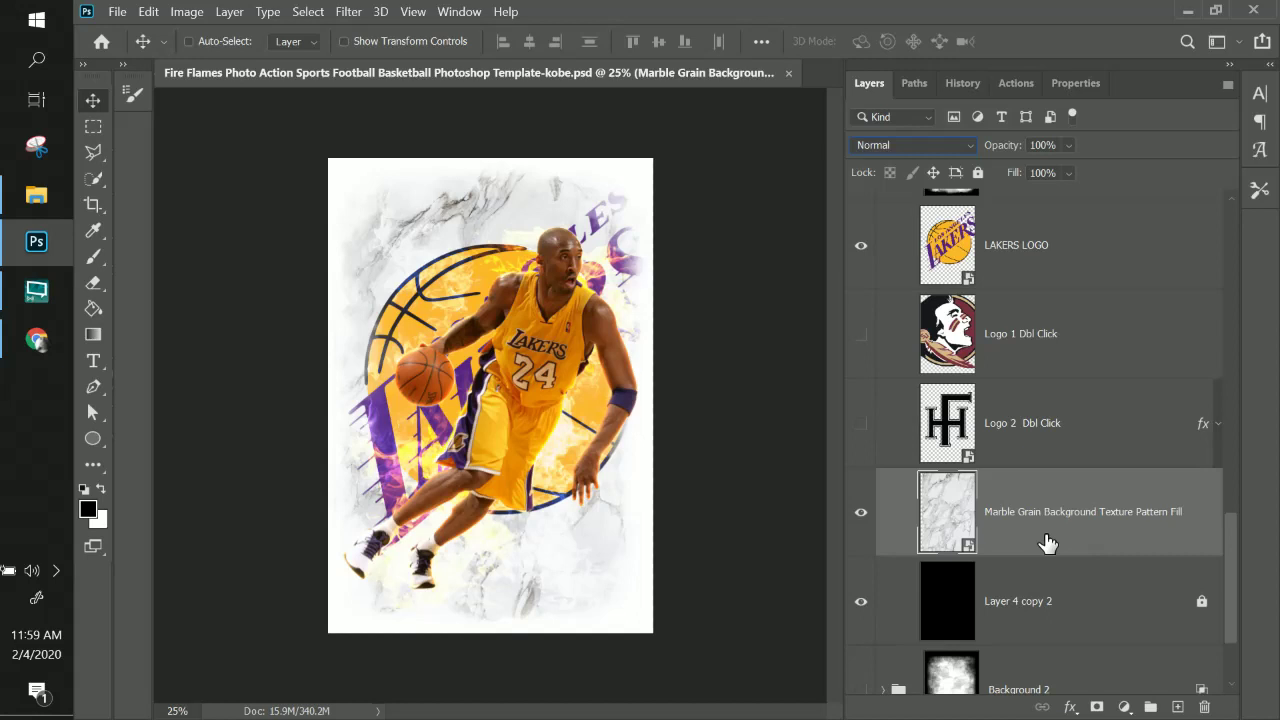
- Delete the Marble Grain Background Texture Pattern Fill layer
{"action": "left_click", "coordinate": [1000, 634]}
{"action": "left_click", "coordinate": [1012, 533]}
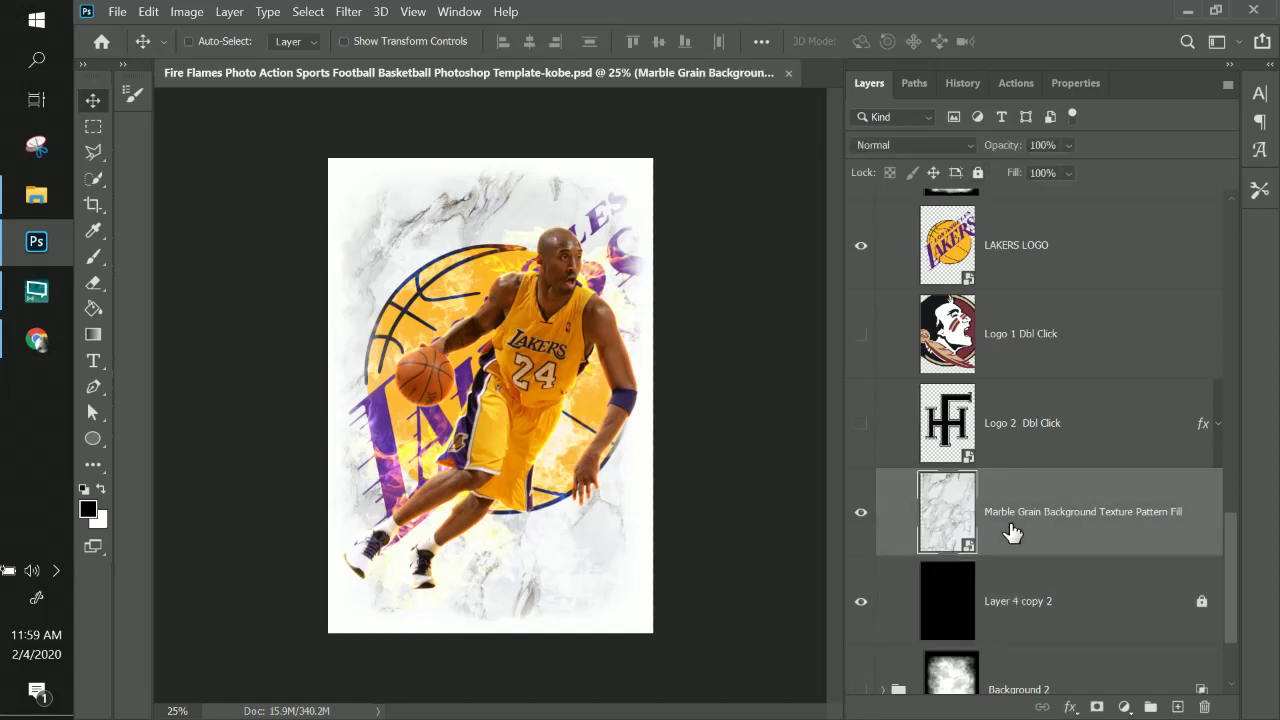
{"action": "key", "text": "Delete"}
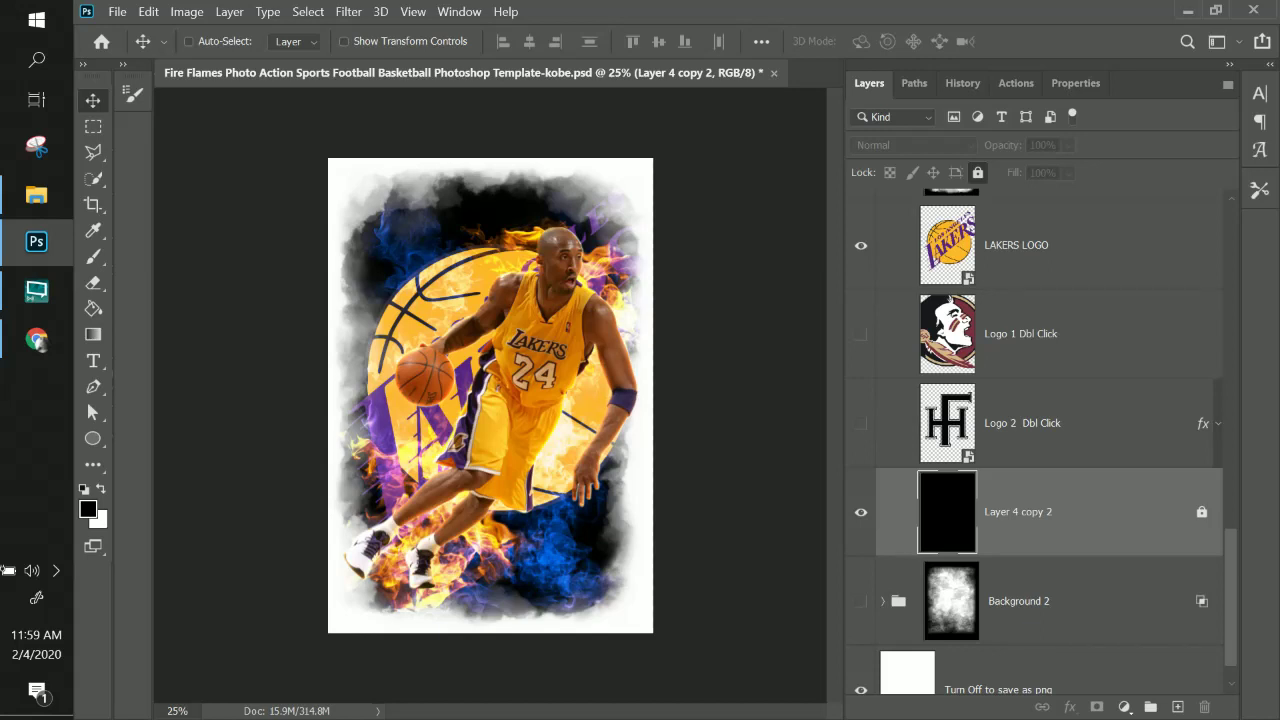
- Place the Basketball backgound lights image above Layer 4 copy 2, scale it to about 302% and position it so the lights show behind the player
{"action": "left_click", "coordinate": [36, 195]}
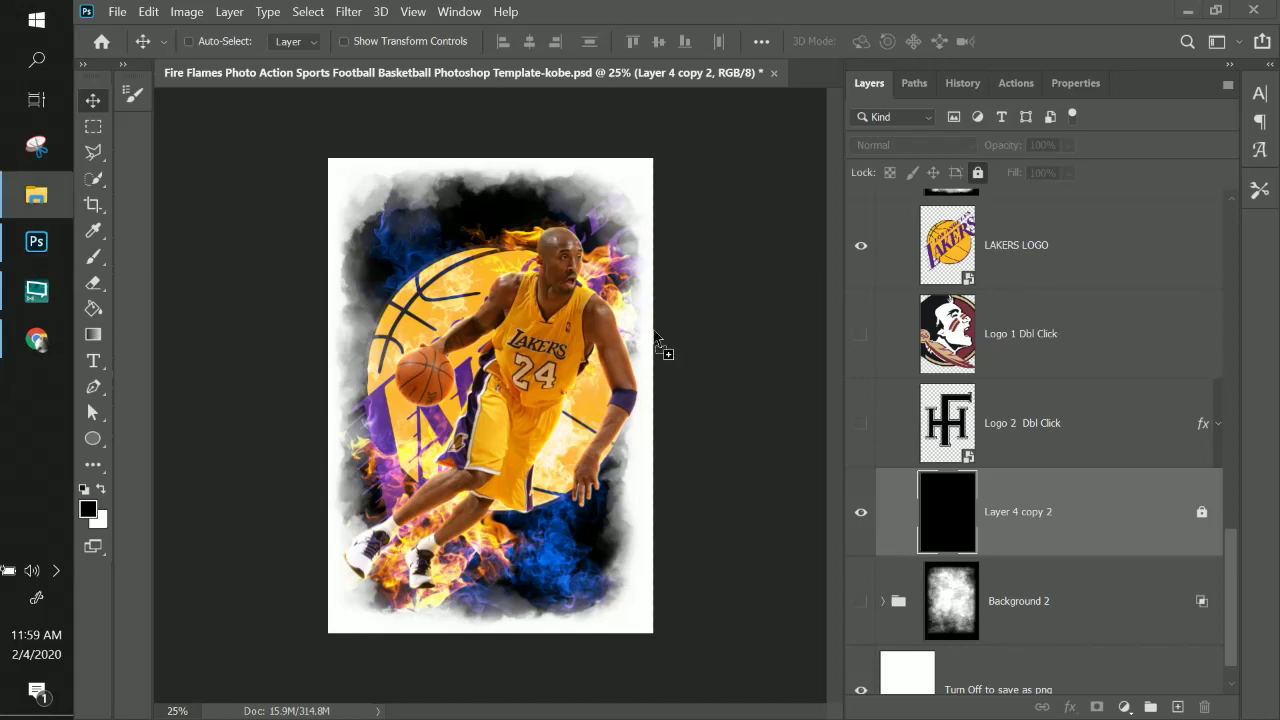
{"action": "left_click_drag", "start_coordinate": [660, 345], "coordinate": [545, 312]}
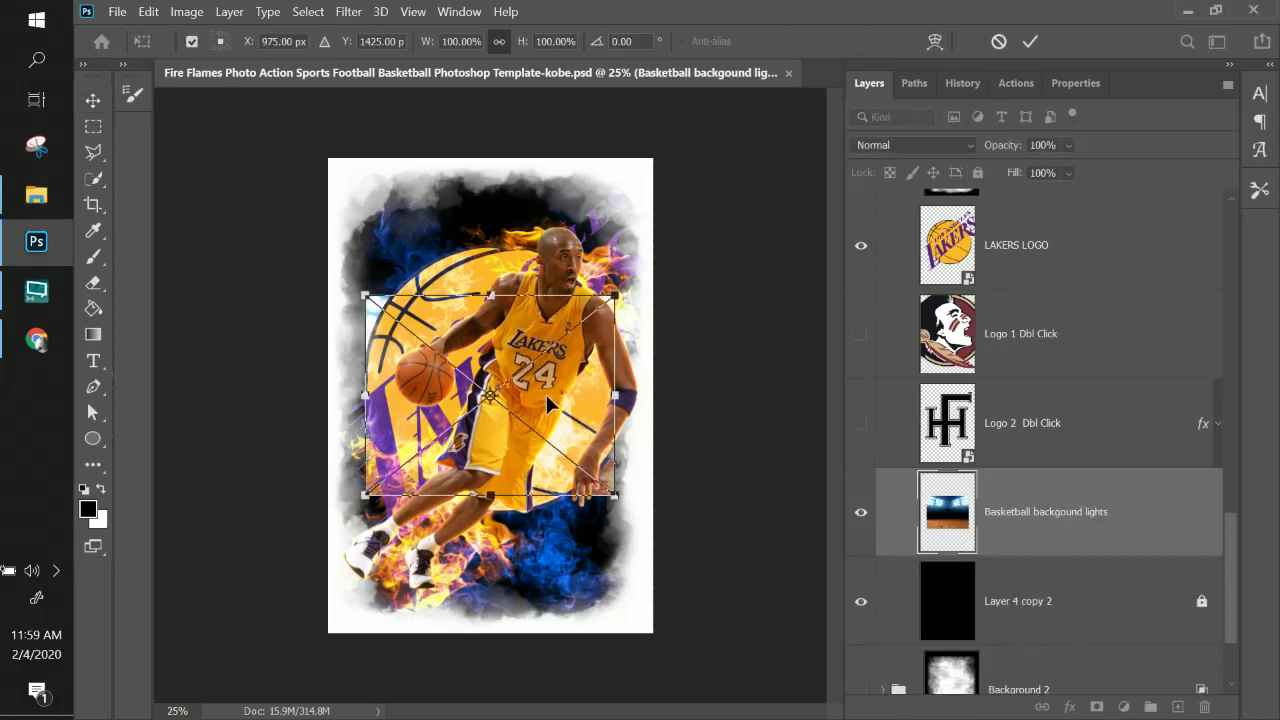
{"action": "left_click_drag", "start_coordinate": [546, 394], "coordinate": [485, 252]}
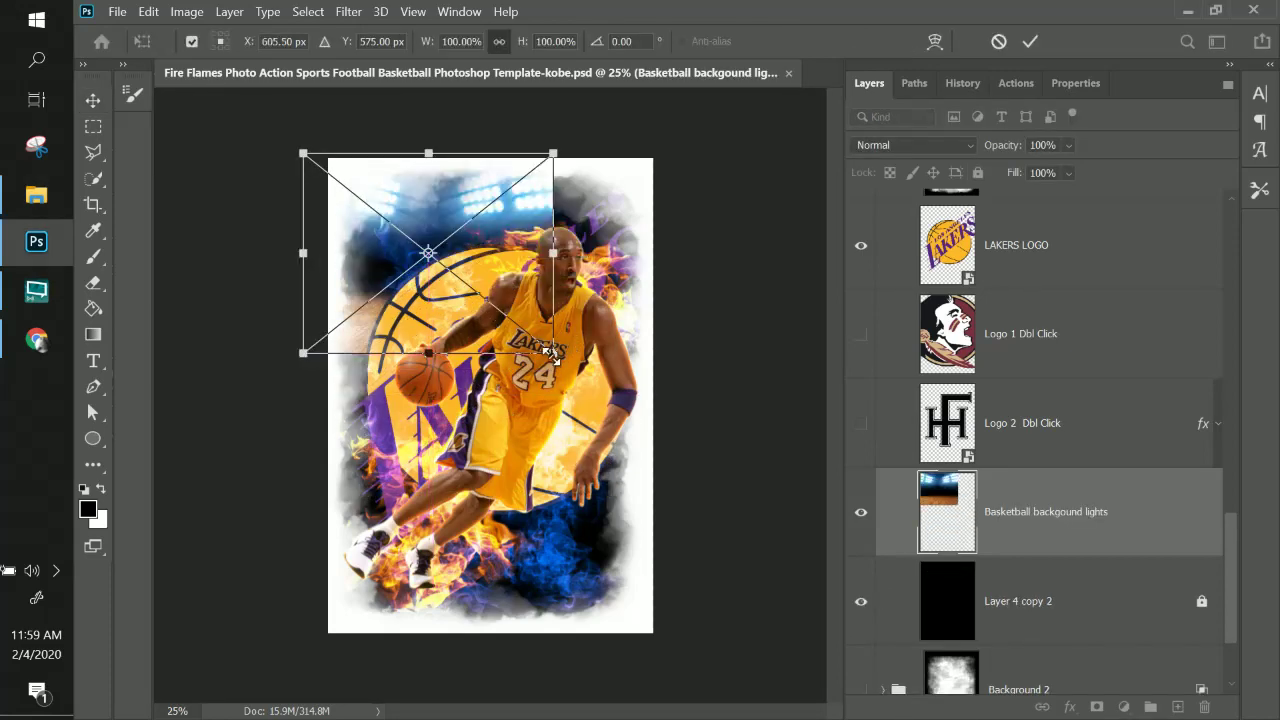
{"action": "left_click_drag", "start_coordinate": [553, 352], "coordinate": [930, 676]}
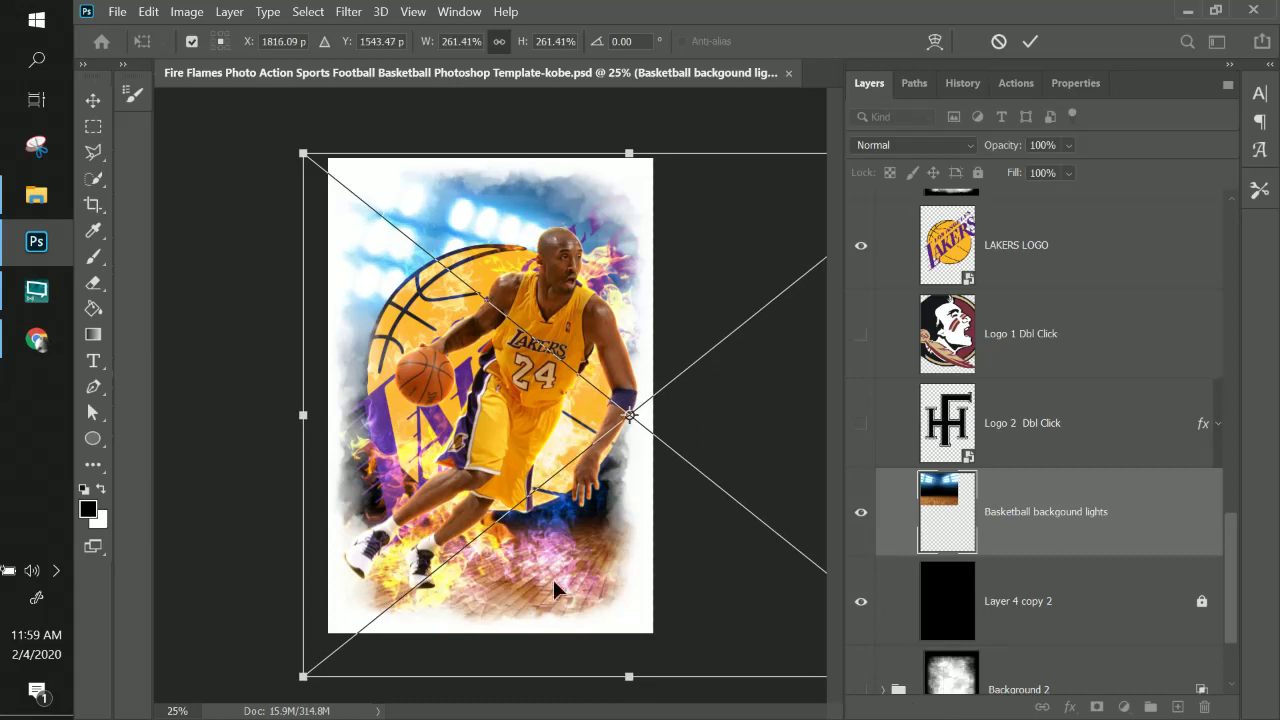
{"action": "left_click_drag", "start_coordinate": [555, 590], "coordinate": [433, 616]}
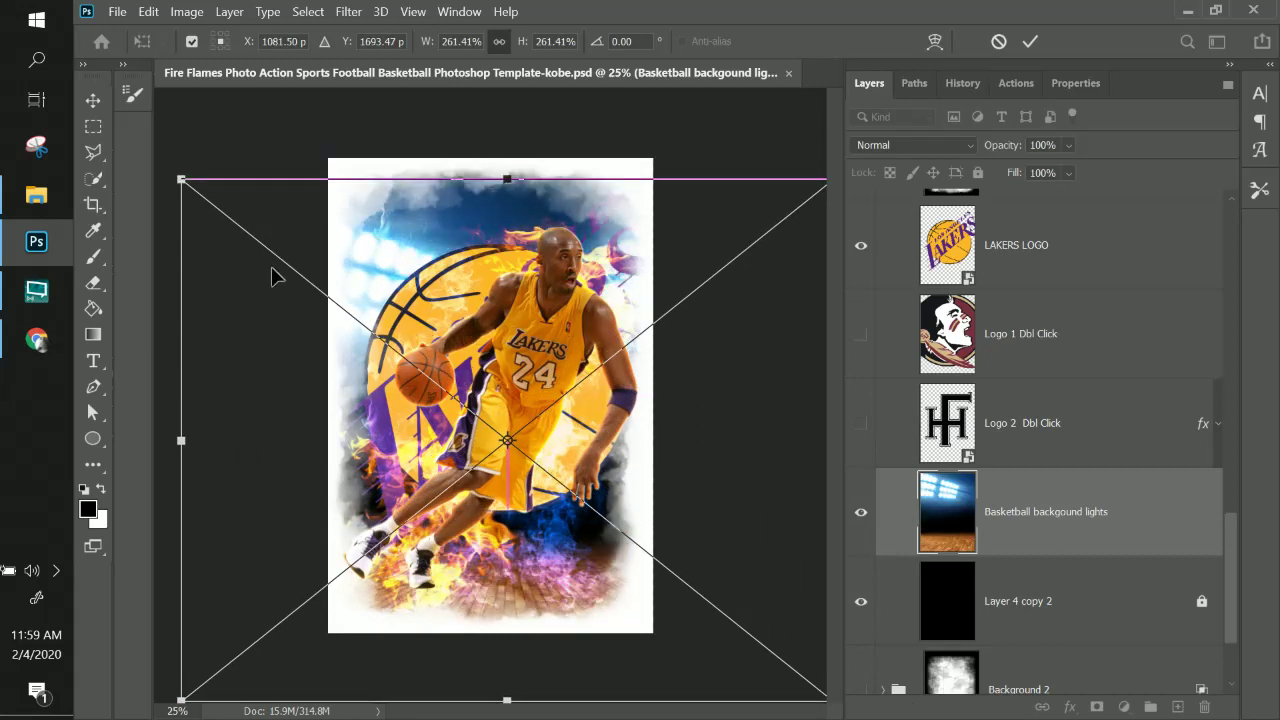
{"action": "left_click_drag", "start_coordinate": [181, 179], "coordinate": [118, 55]}
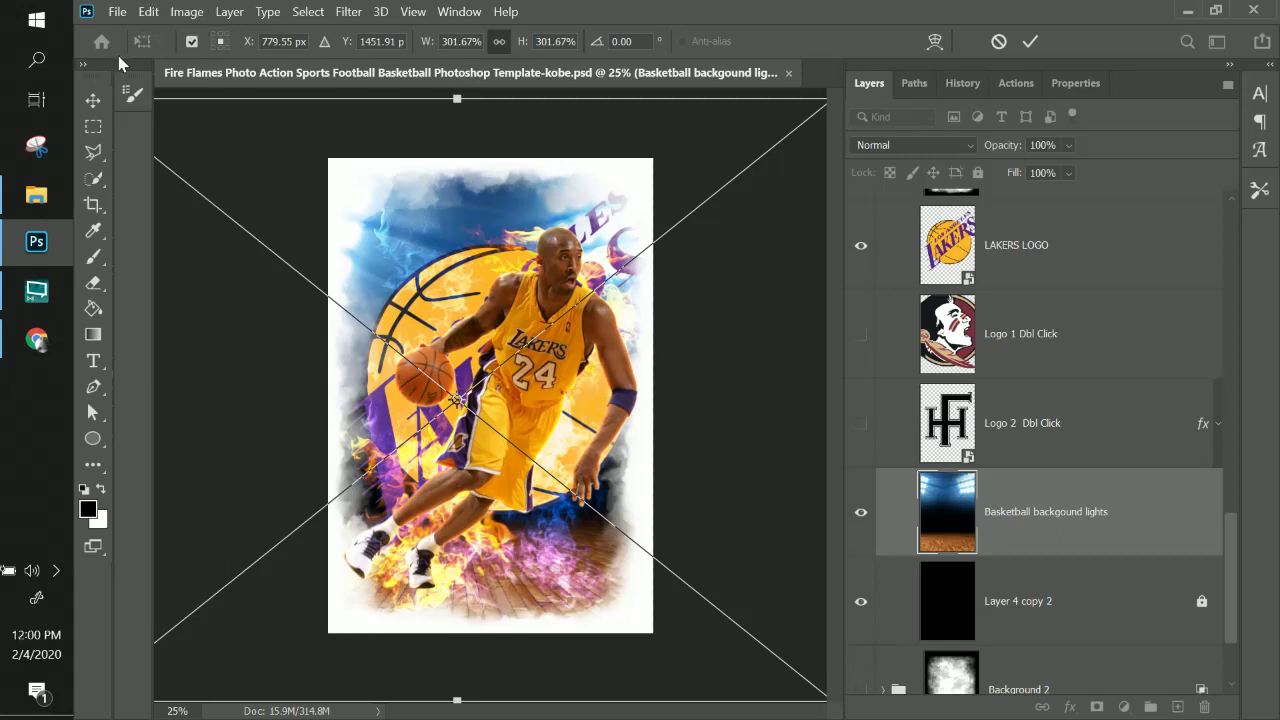
{"action": "key", "text": "Return"}
{"action": "left_click_drag", "start_coordinate": [577, 175], "coordinate": [563, 229]}
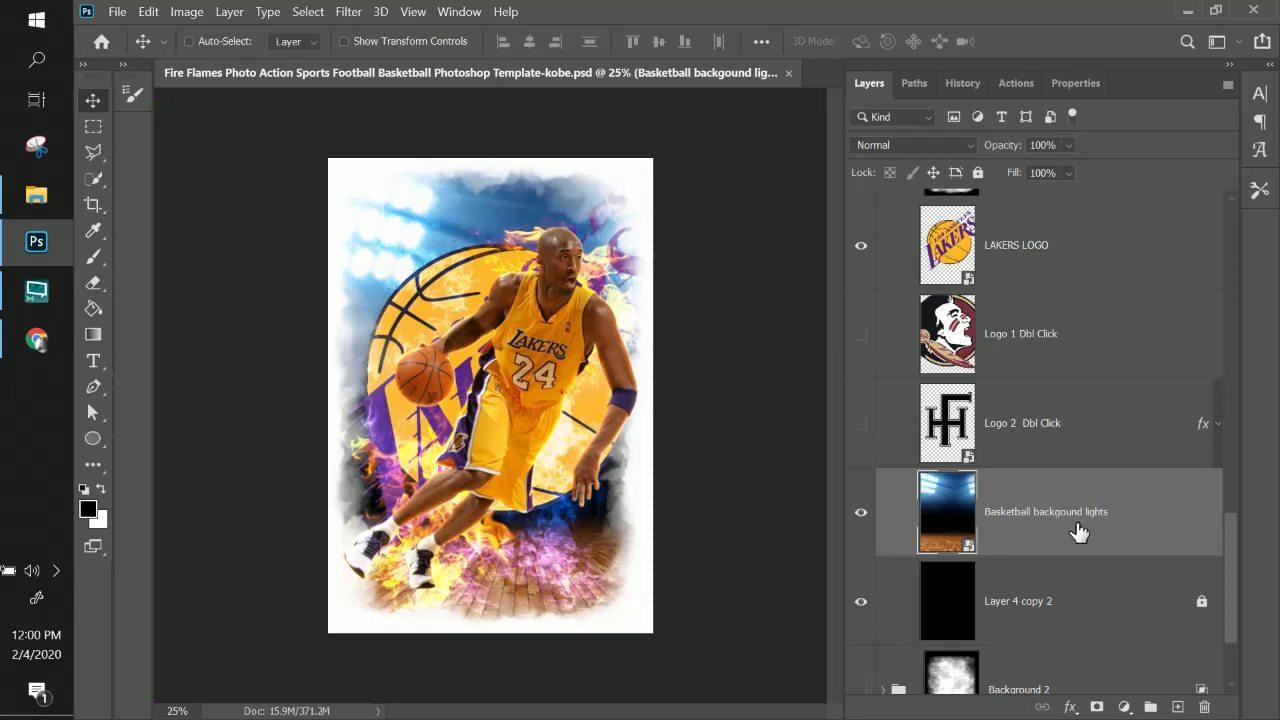
- Add a Black & White adjustment layer clipped to the Basketball backgound lights layer
{"action": "scroll", "coordinate": [1038, 505], "scroll_direction": "up", "scroll_amount": 4}
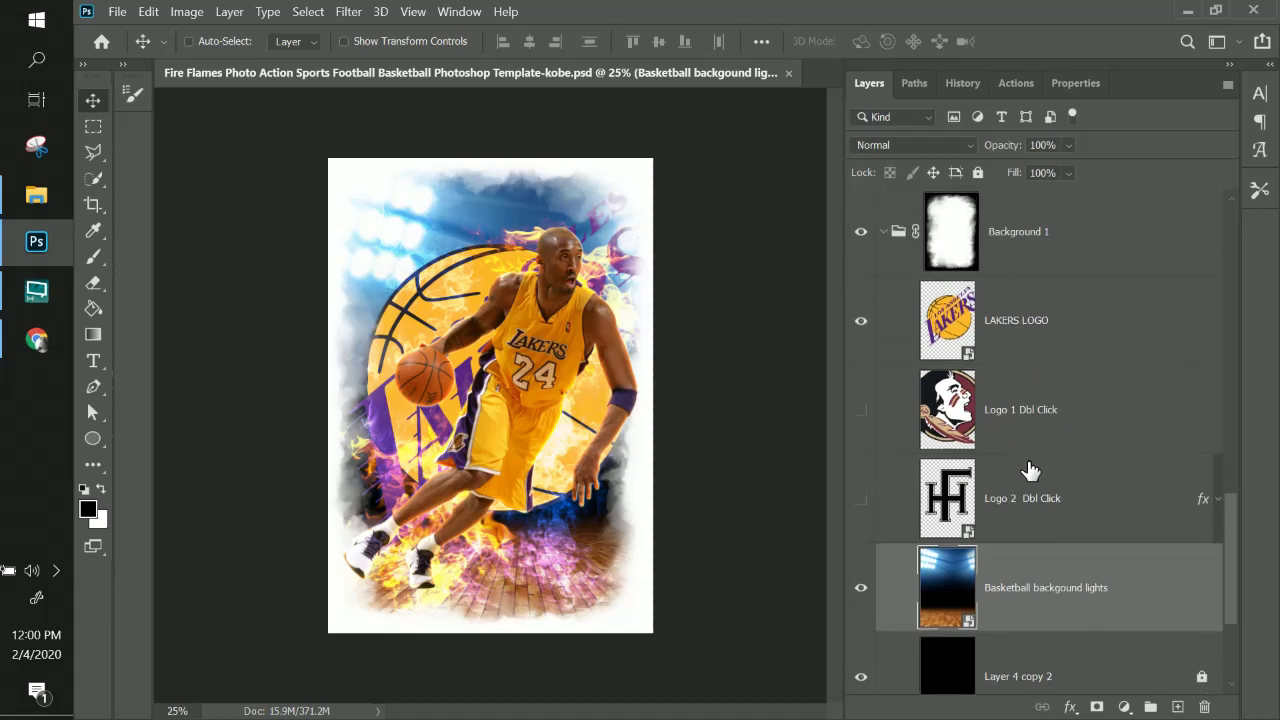
{"action": "scroll", "coordinate": [1034, 466], "scroll_direction": "down", "scroll_amount": 1}
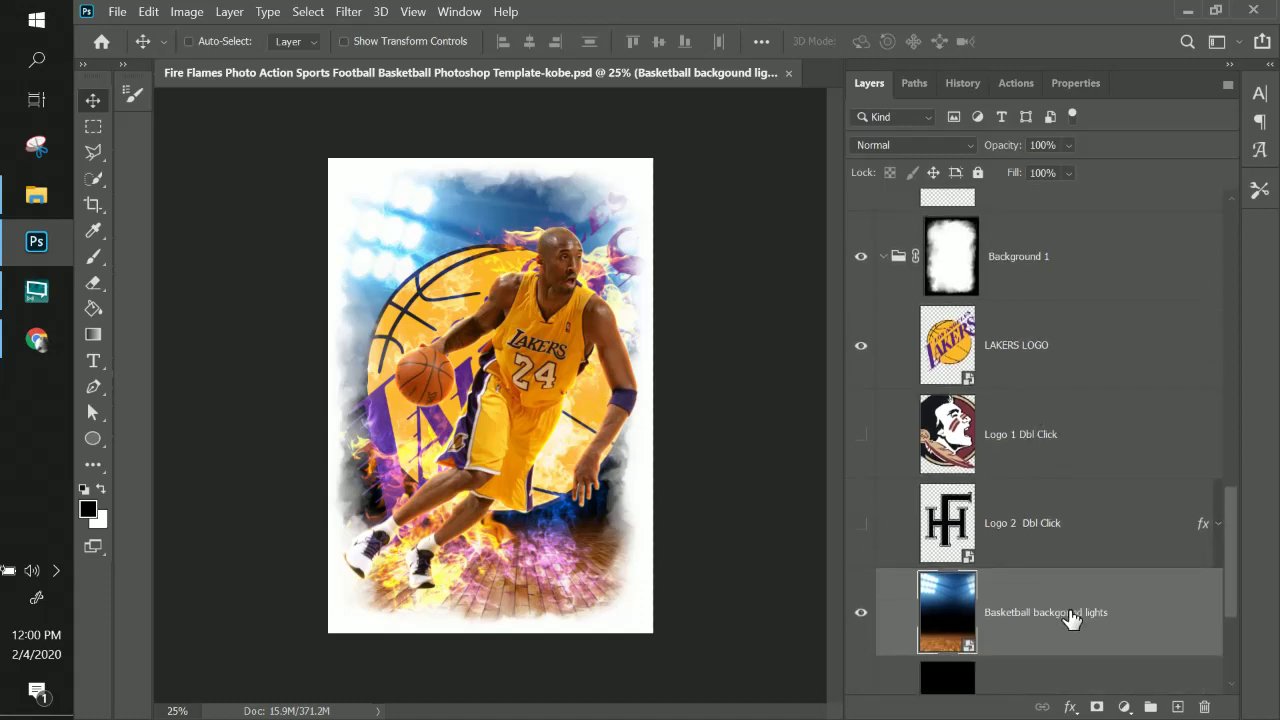
{"action": "left_click", "coordinate": [221, 14]}
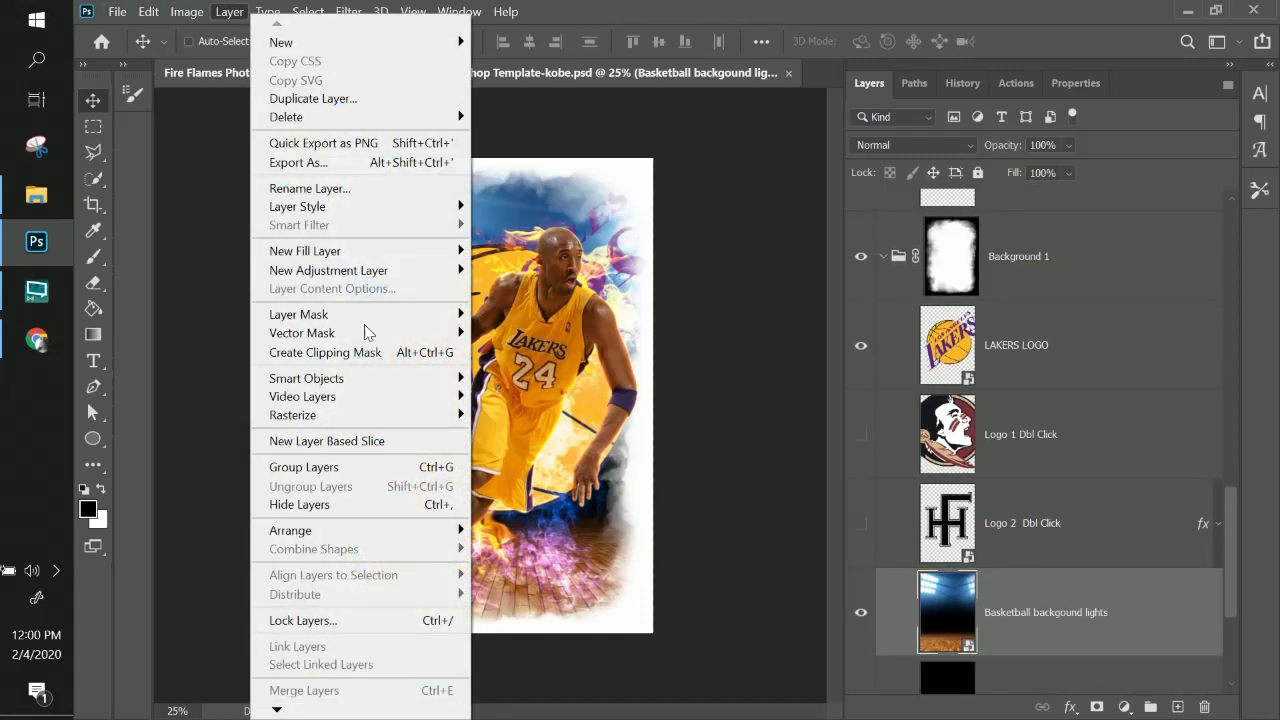
{"action": "mouse_move", "coordinate": [390, 272]}
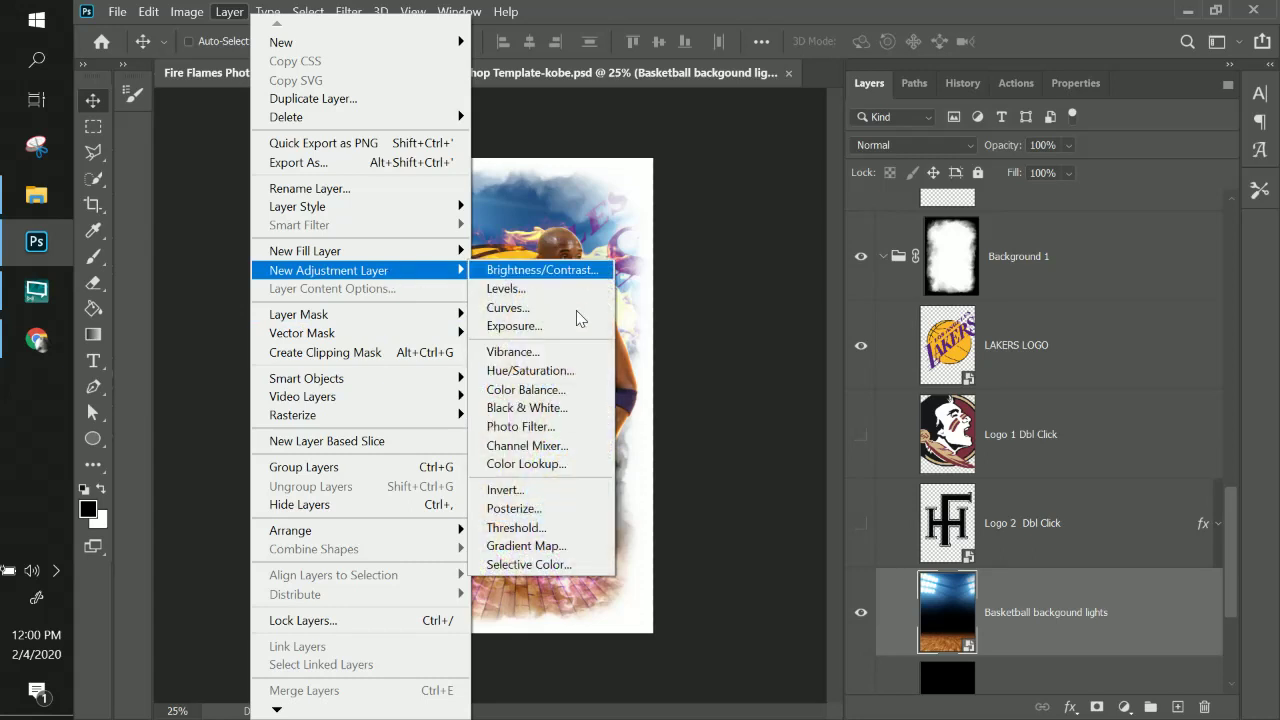
{"action": "left_click", "coordinate": [561, 410]}
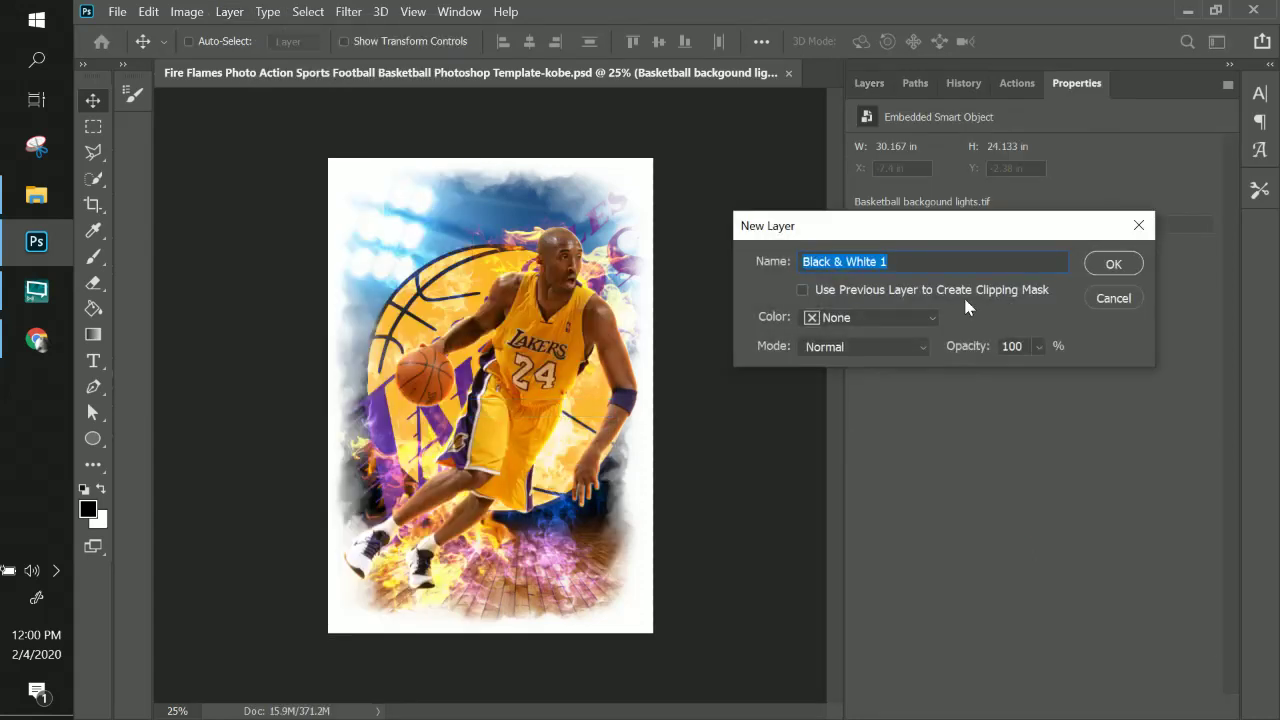
{"action": "left_click", "coordinate": [980, 290]}
{"action": "left_click", "coordinate": [1130, 266]}
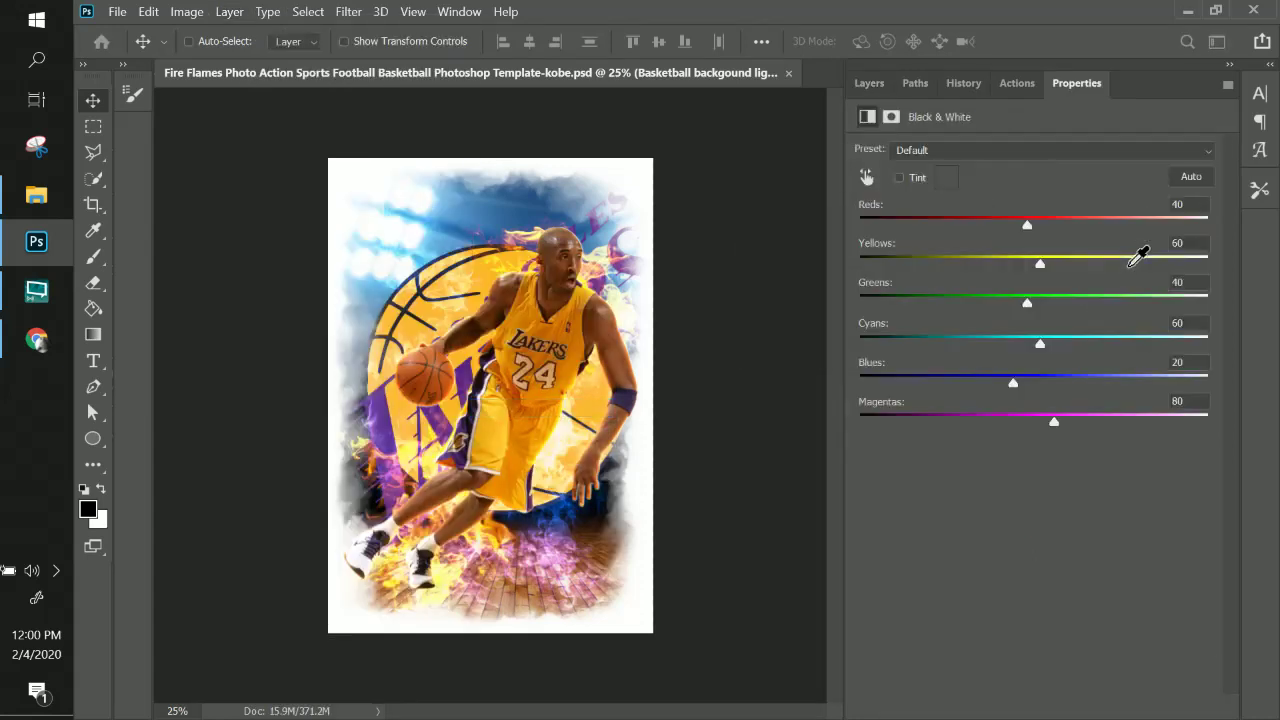
{"action": "left_click", "coordinate": [866, 88]}
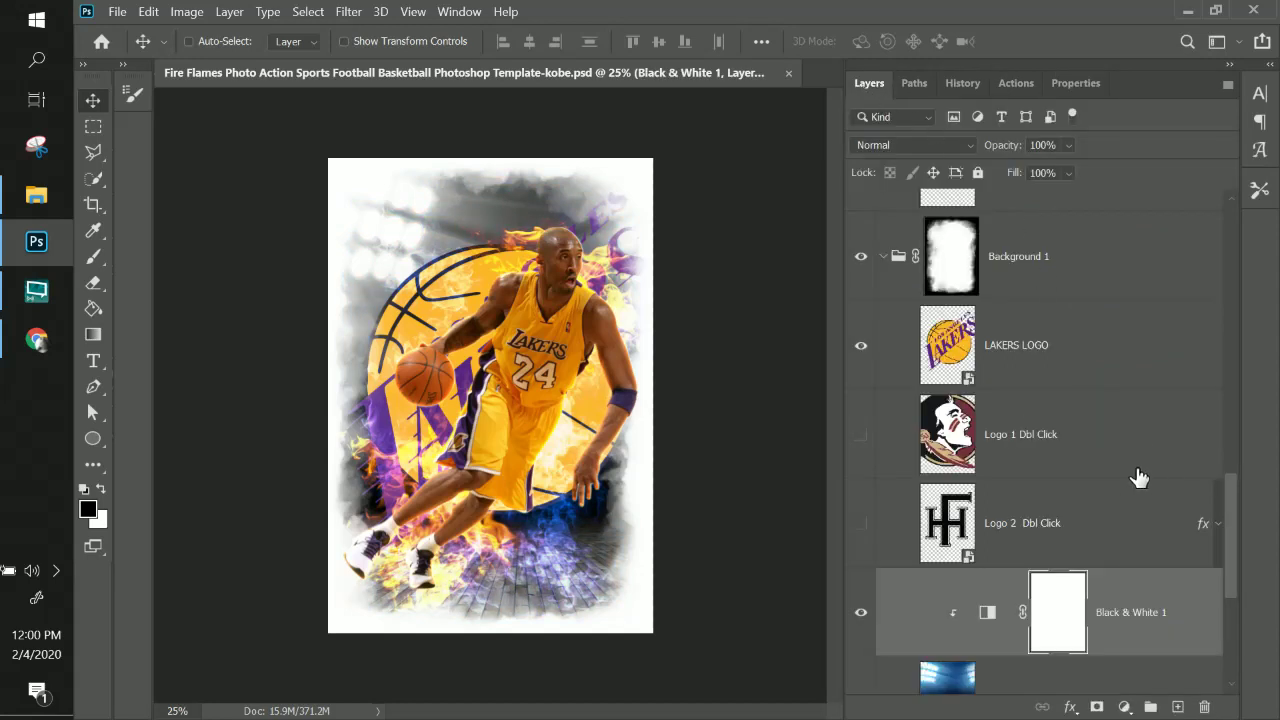
- Darken the background with the Black & White 1 adjustment by setting Reds to -54 and Blues to -114, and raise Magentas
{"action": "scroll", "coordinate": [1010, 608], "scroll_direction": "down", "scroll_amount": 1}
{"action": "left_click", "coordinate": [988, 568]}
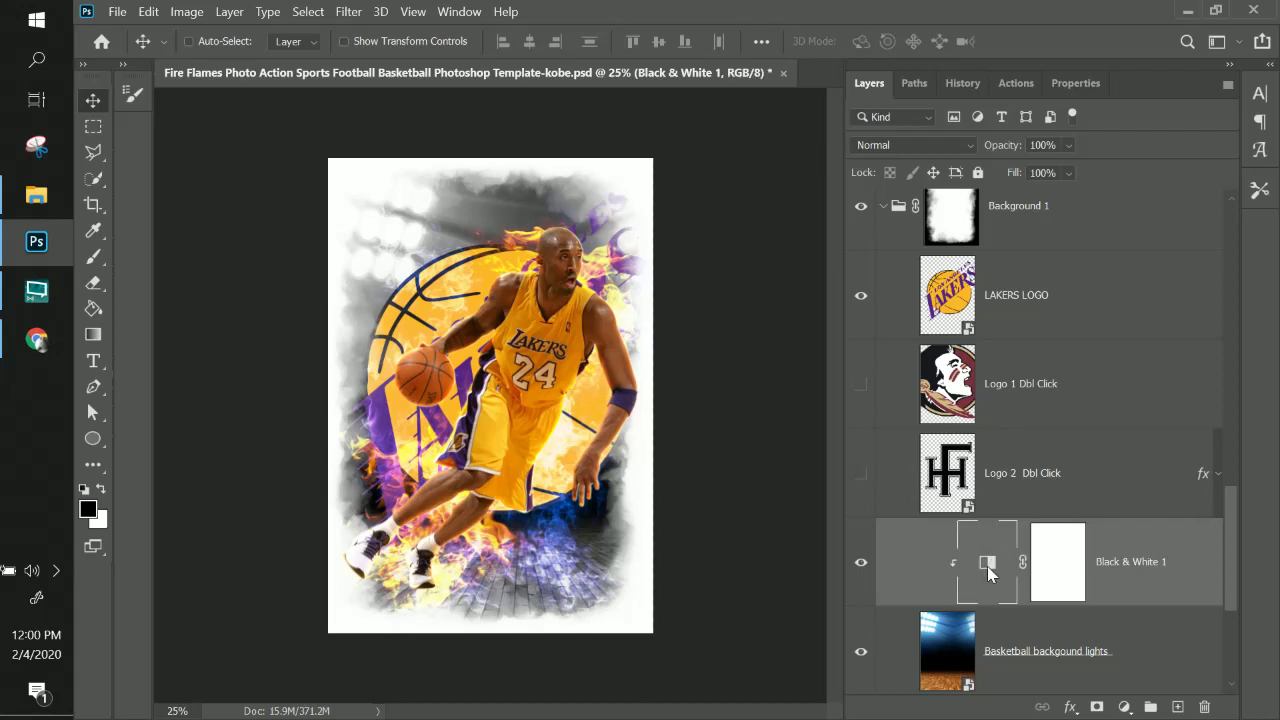
{"action": "double_click", "coordinate": [988, 568]}
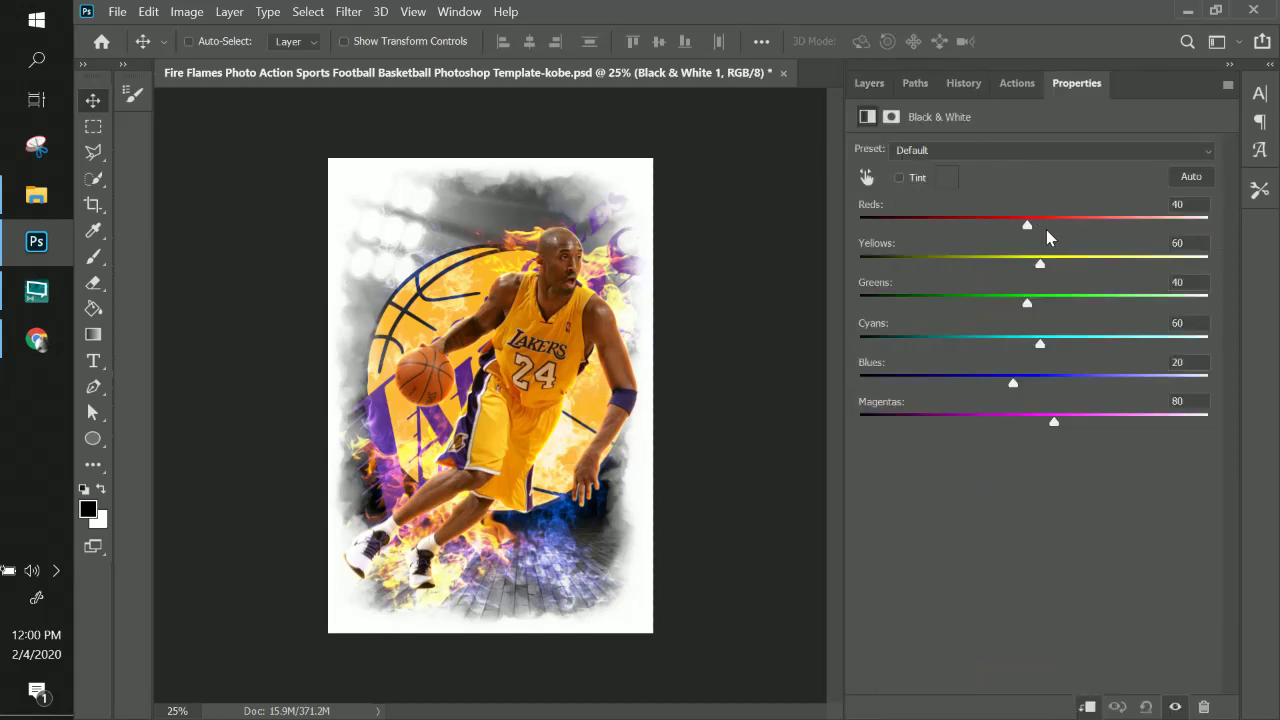
{"action": "left_click_drag", "start_coordinate": [1030, 226], "coordinate": [960, 248]}
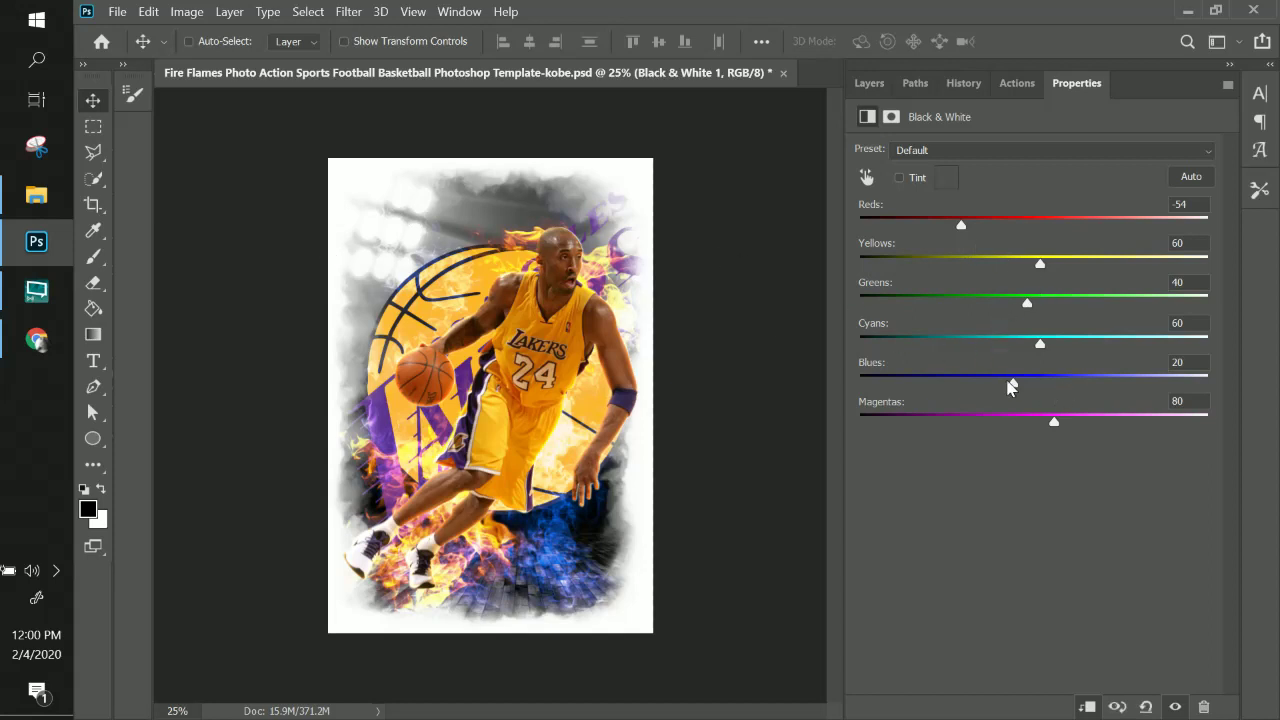
{"action": "left_click_drag", "start_coordinate": [1013, 390], "coordinate": [922, 406]}
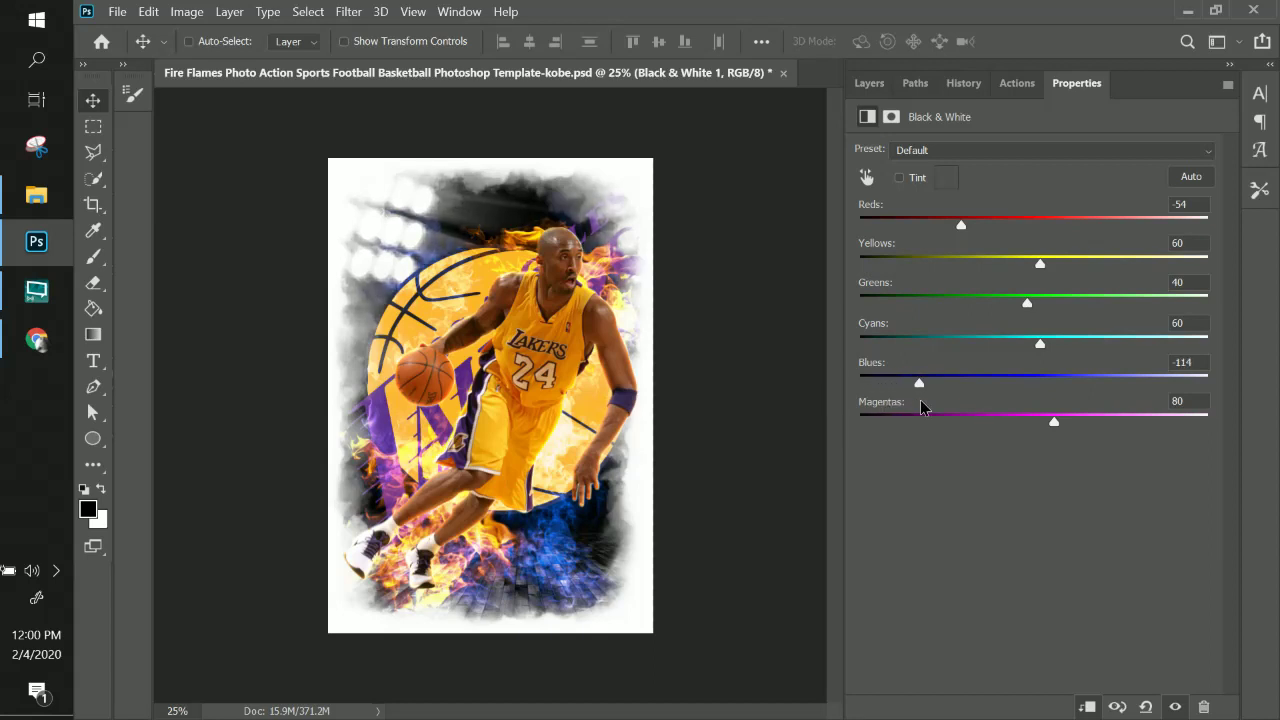
{"action": "left_click_drag", "start_coordinate": [1052, 427], "coordinate": [1177, 440]}
{"action": "left_click", "coordinate": [869, 83]}
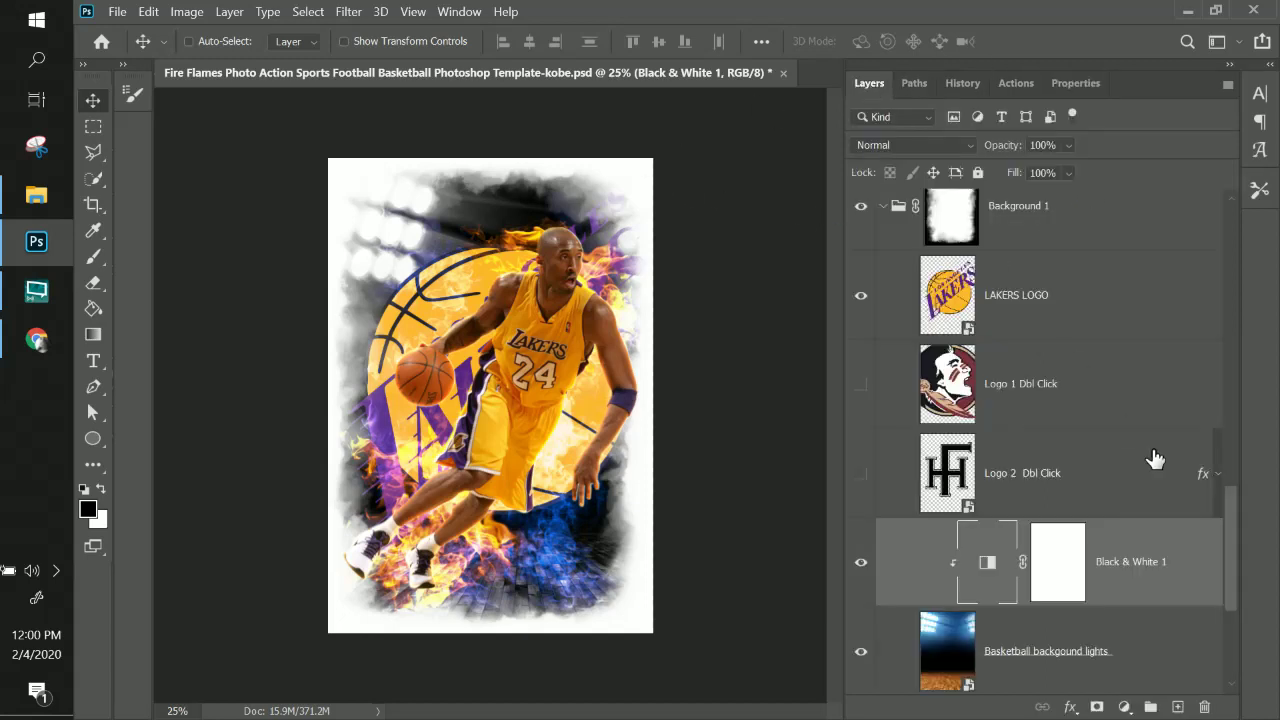
- Lower the LAKERS LOGO layer's opacity to 26%
{"action": "scroll", "coordinate": [1032, 388], "scroll_direction": "up", "scroll_amount": 1}
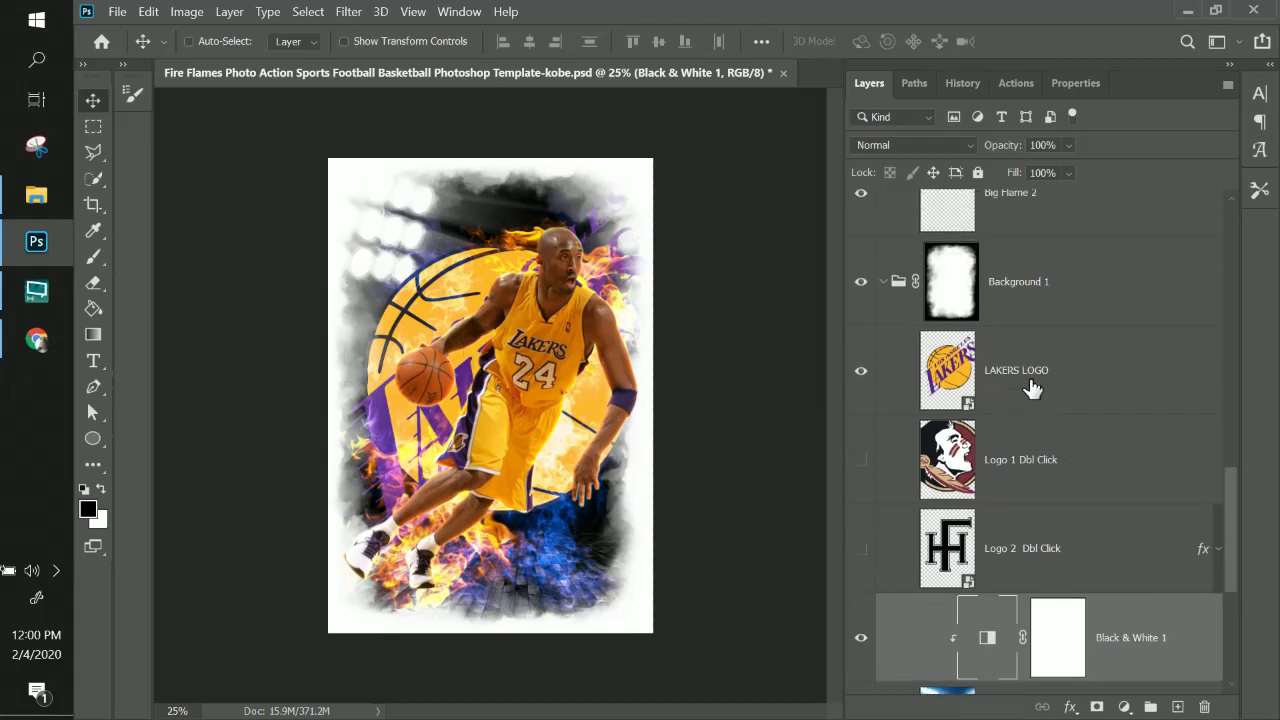
{"action": "left_click", "coordinate": [1042, 372]}
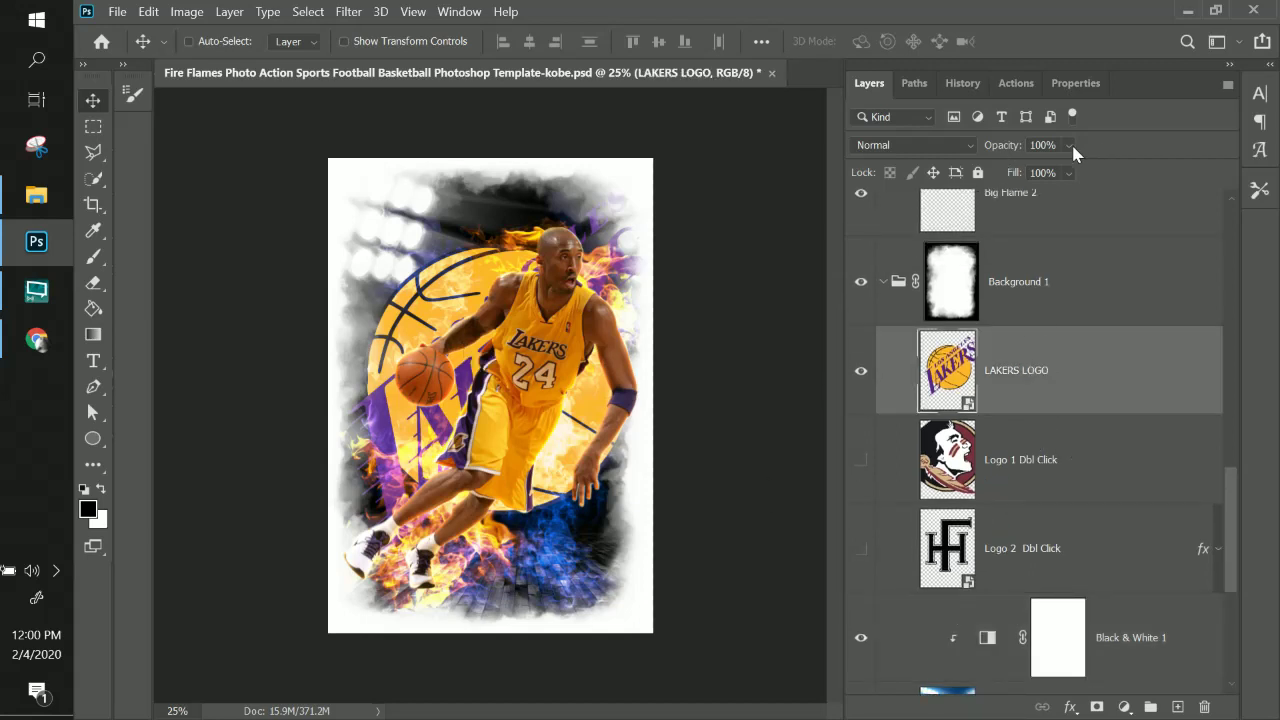
{"action": "left_click_drag", "start_coordinate": [1063, 180], "coordinate": [1041, 178]}
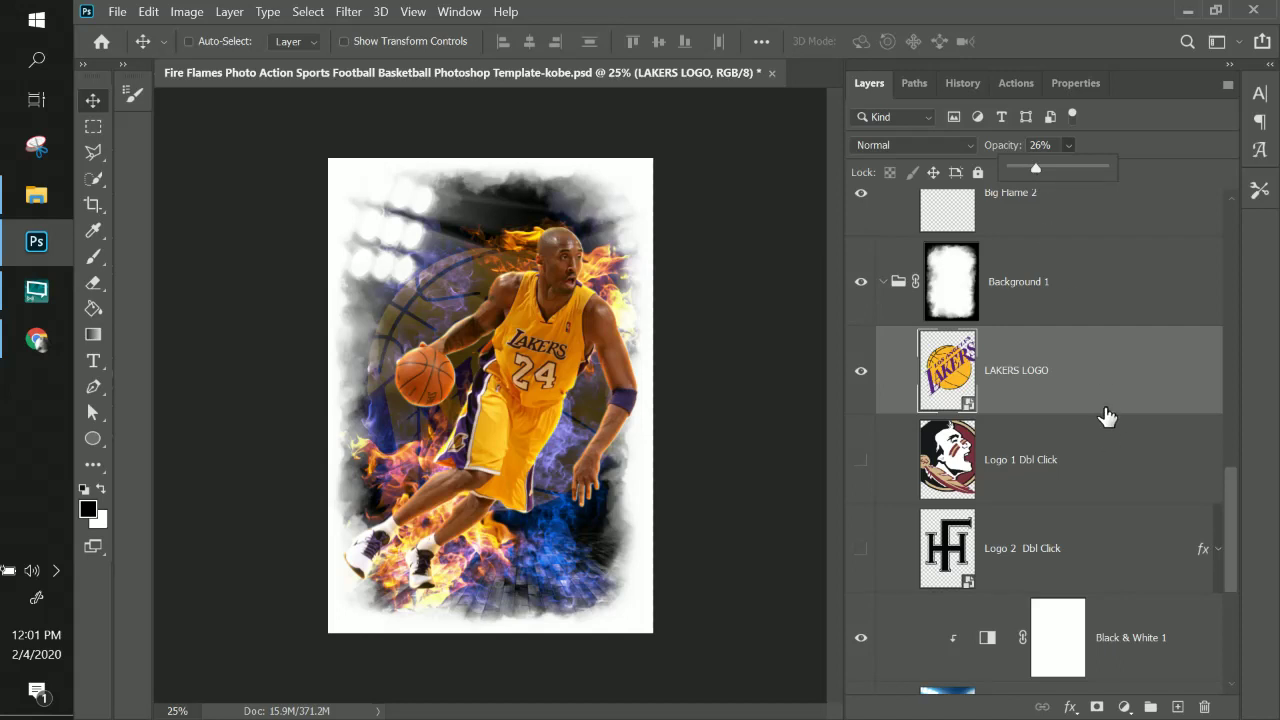
- Collapse the Big Flame 2 layer group
{"action": "scroll", "coordinate": [1110, 416], "scroll_direction": "up", "scroll_amount": 4}
{"action": "left_click", "coordinate": [883, 247]}
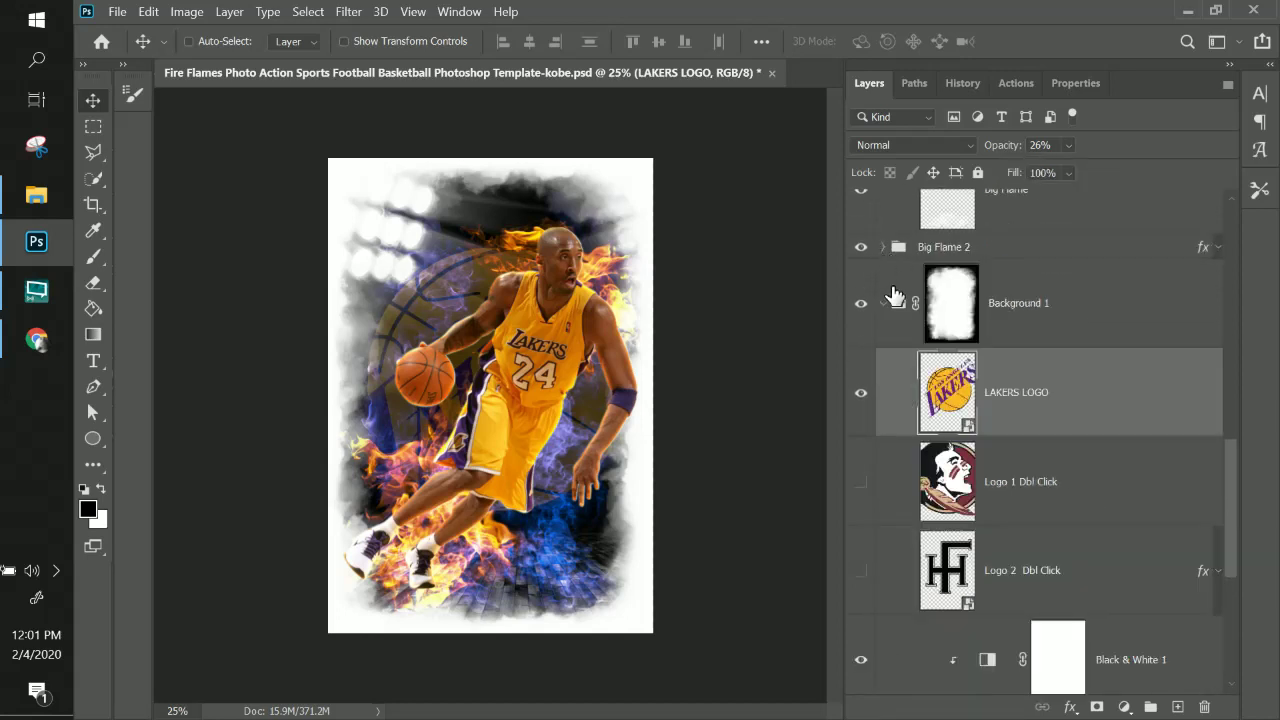
- Collapse the Background 1 and Big Flames 1 Blue layer groups
{"action": "scroll", "coordinate": [895, 300], "scroll_direction": "up", "scroll_amount": 3}
{"action": "left_click", "coordinate": [882, 453]}
{"action": "left_click", "coordinate": [880, 440]}
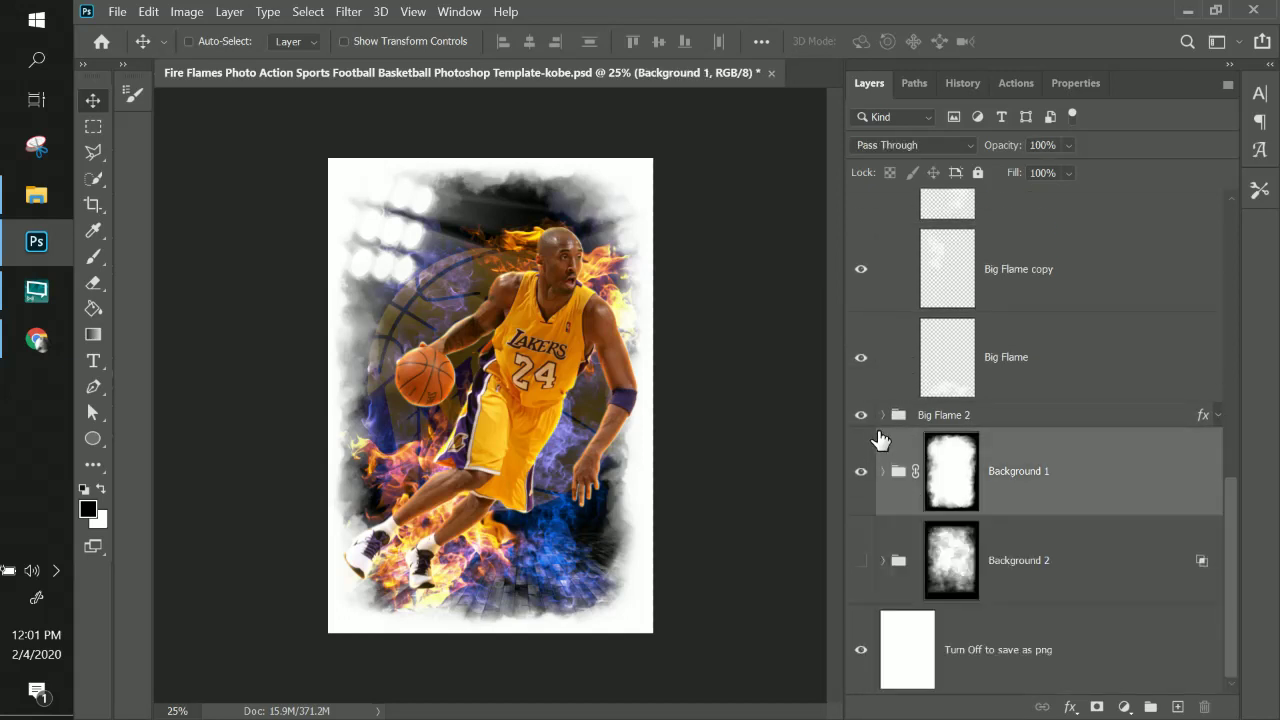
{"action": "scroll", "coordinate": [908, 420], "scroll_direction": "up", "scroll_amount": 6}
{"action": "left_click_drag", "start_coordinate": [1234, 319], "coordinate": [1238, 230]}
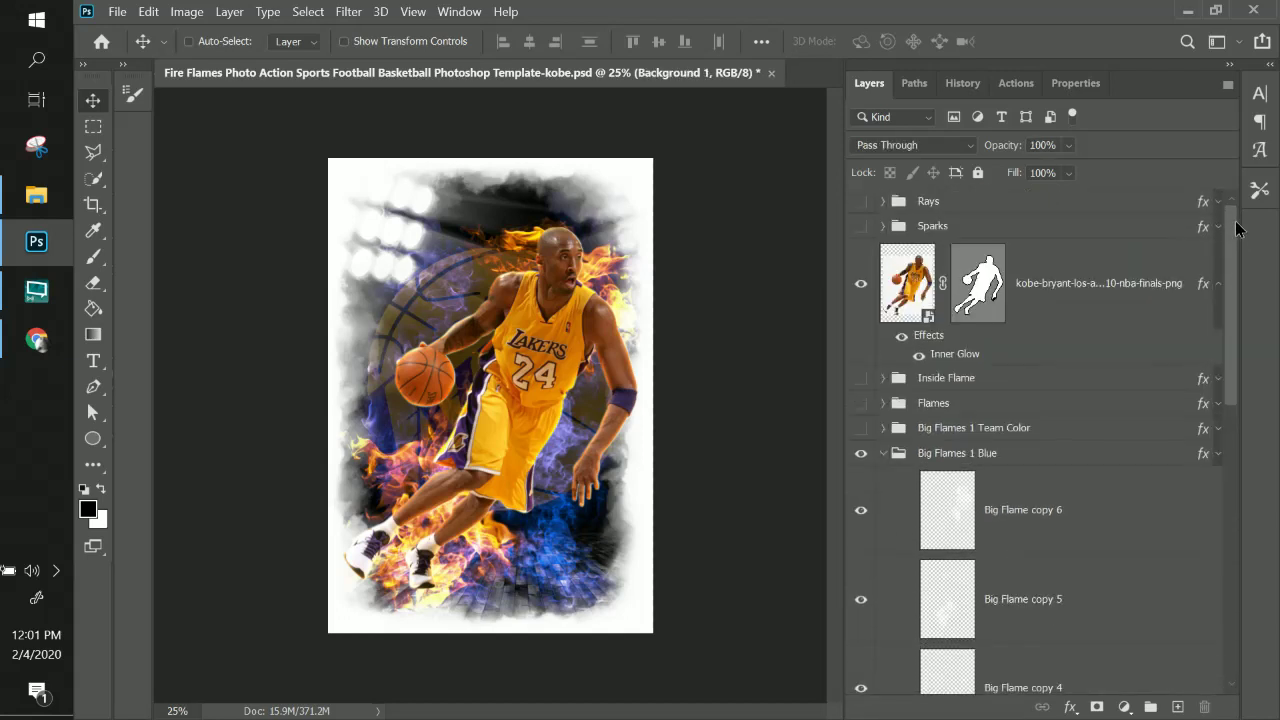
{"action": "left_click", "coordinate": [882, 455]}
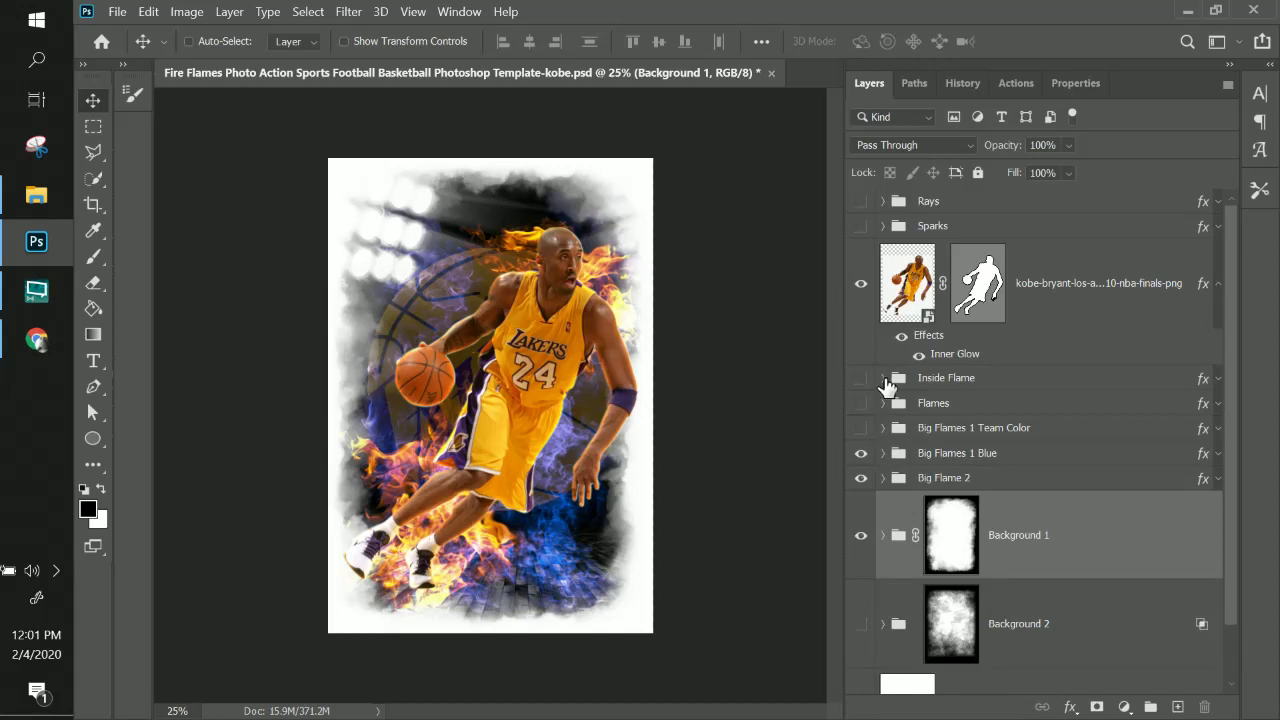
- Make the Flames, Inside Flame, Sparks and Rays layer groups visible
{"action": "left_click", "coordinate": [861, 440]}
{"action": "left_click", "coordinate": [861, 432]}
{"action": "left_click", "coordinate": [861, 408]}
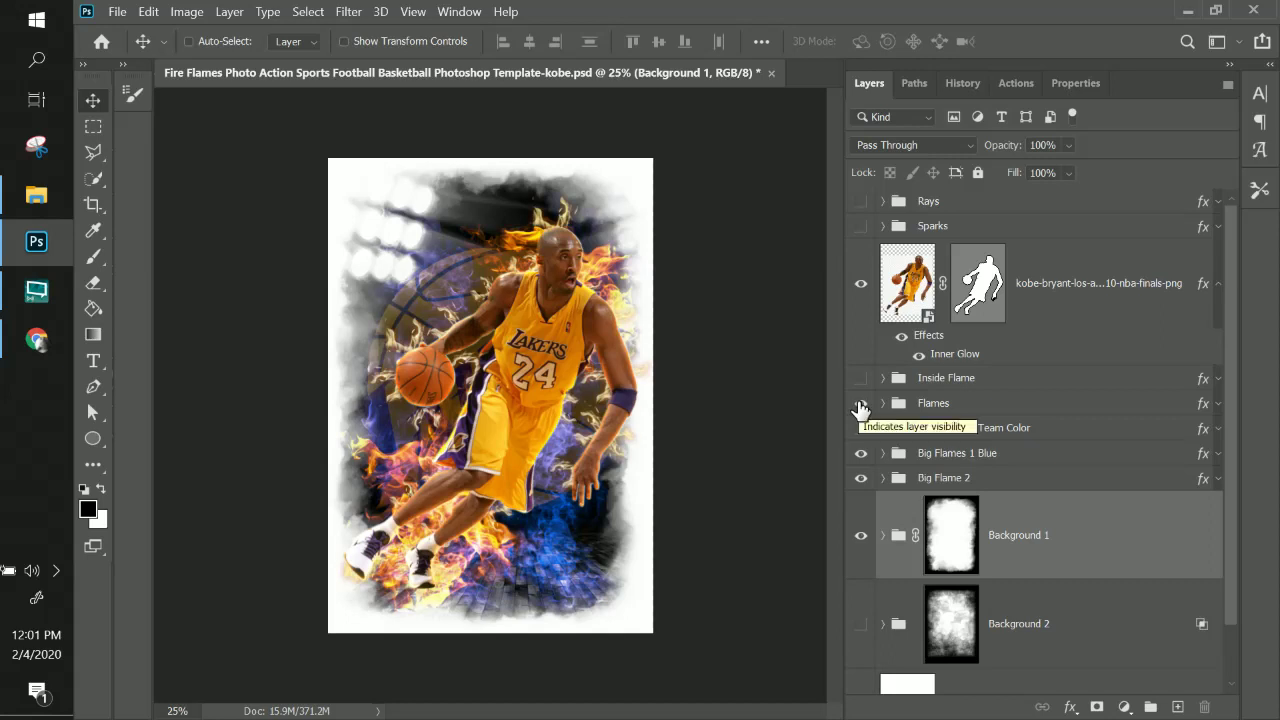
{"action": "left_click", "coordinate": [861, 378]}
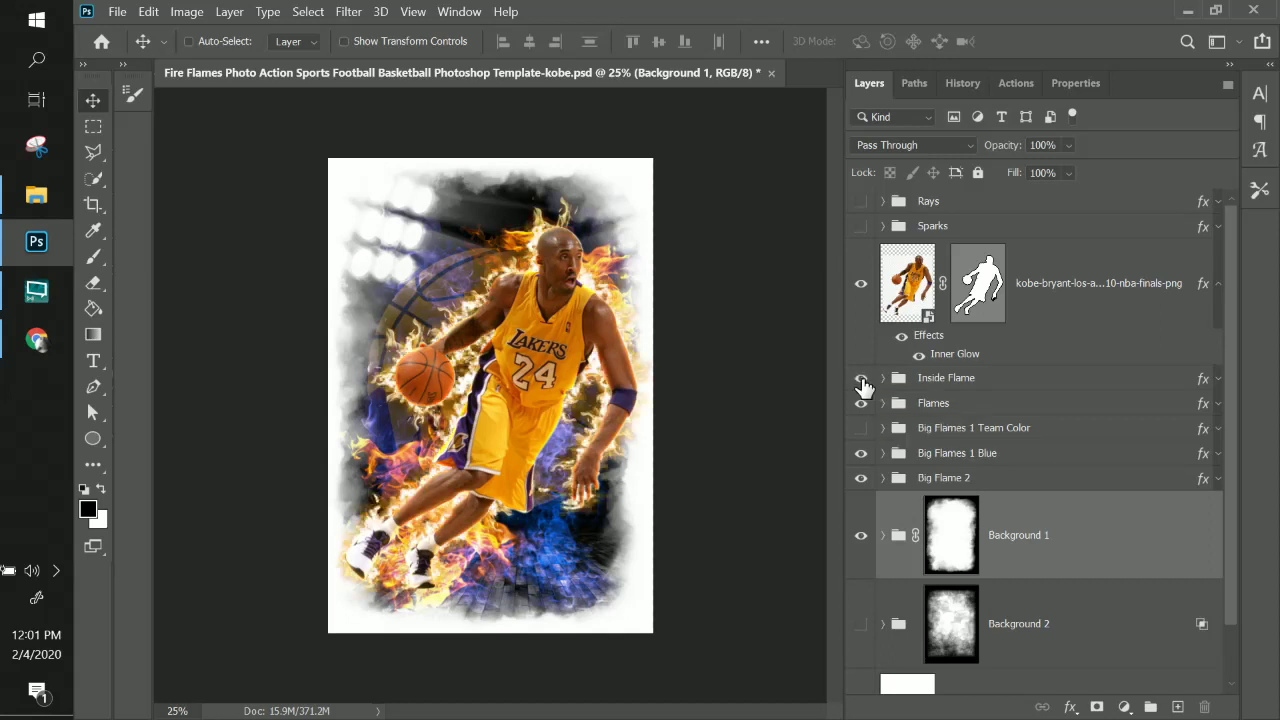
{"action": "left_click", "coordinate": [860, 226]}
{"action": "left_click", "coordinate": [860, 201]}
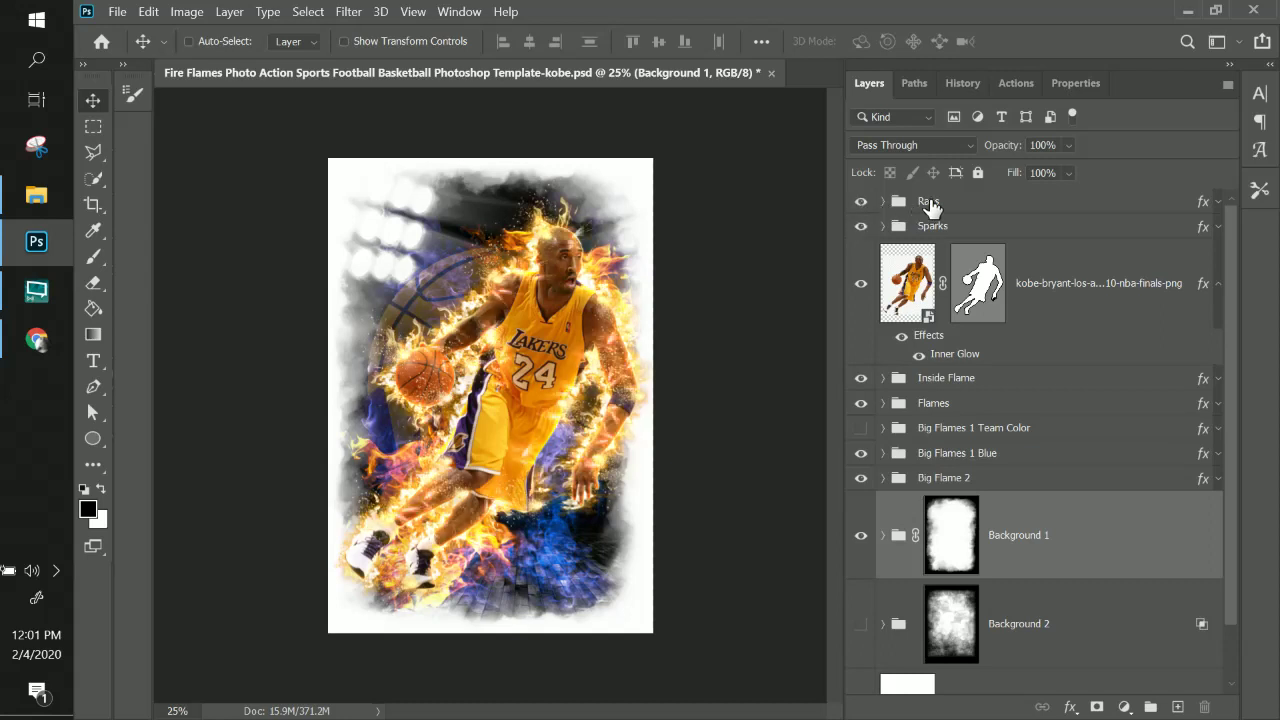
- Lower the Rays group's opacity to 34%
{"action": "left_click", "coordinate": [932, 204]}
{"action": "left_click", "coordinate": [1068, 145]}
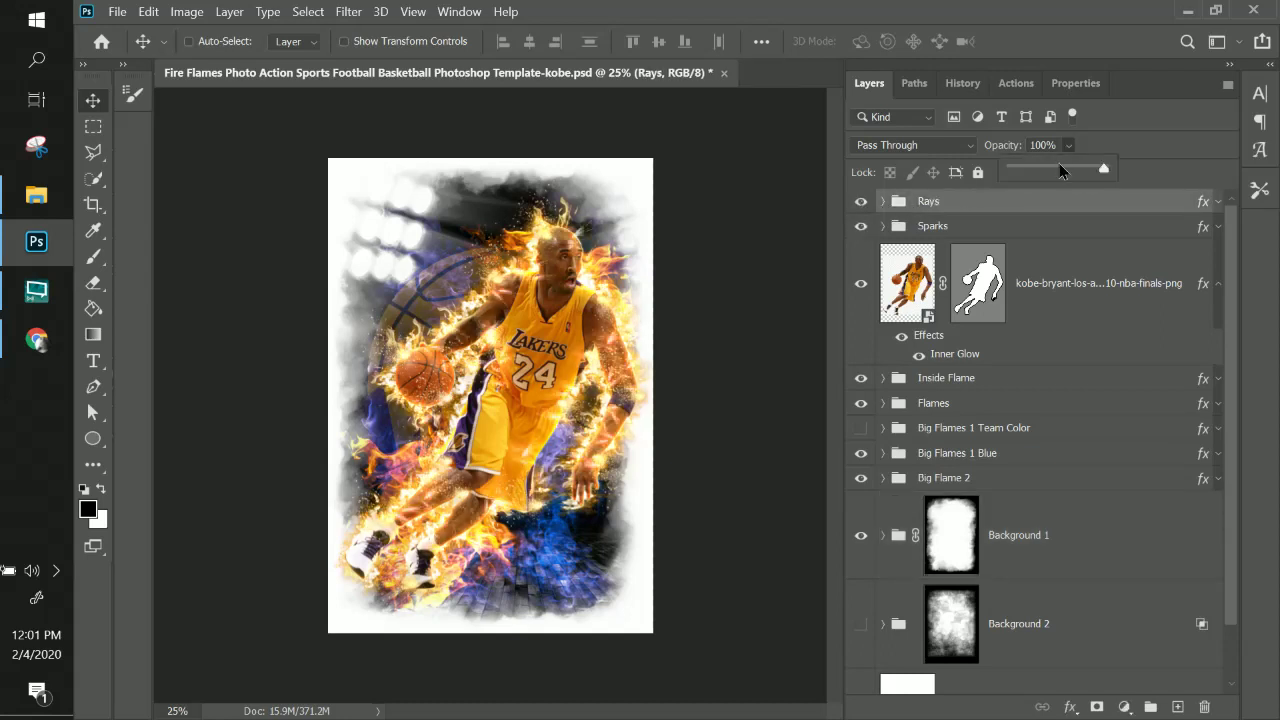
{"action": "left_click", "coordinate": [1055, 165]}
{"action": "left_click_drag", "start_coordinate": [1049, 166], "coordinate": [1042, 168]}
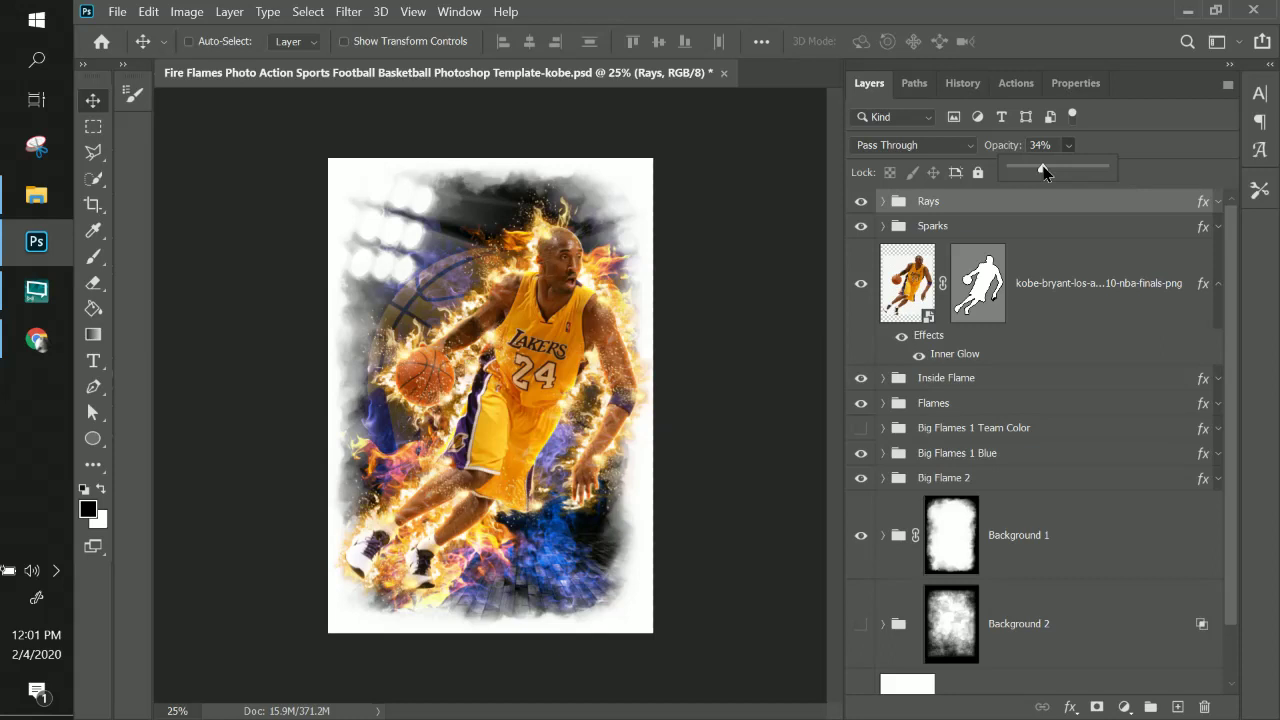
- Lower the Sparks group's opacity to 29%
{"action": "left_click", "coordinate": [1052, 226]}
{"action": "left_click", "coordinate": [1051, 228]}
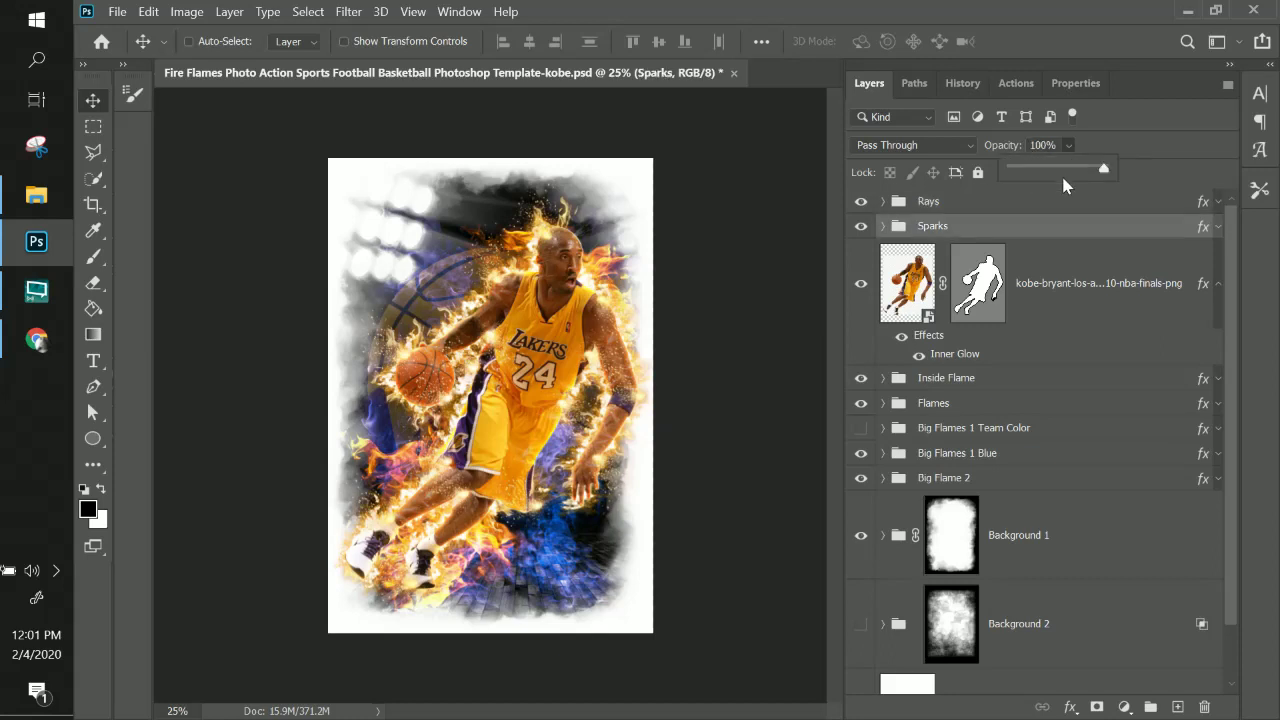
{"action": "left_click_drag", "start_coordinate": [1060, 168], "coordinate": [1043, 173]}
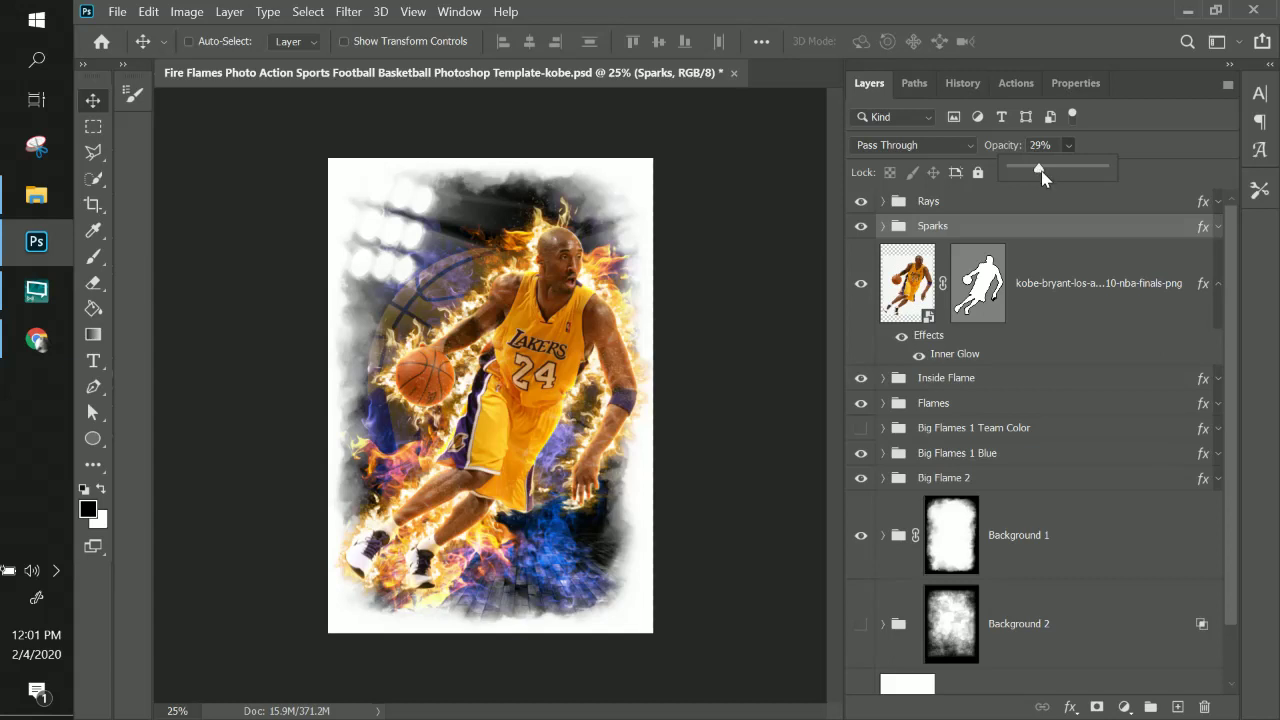
- Move the faded LAKERS LOGO in the Background 1 group up and left, behind the player's head and raised arm
{"action": "scroll", "coordinate": [1046, 495], "scroll_direction": "down", "scroll_amount": 1}
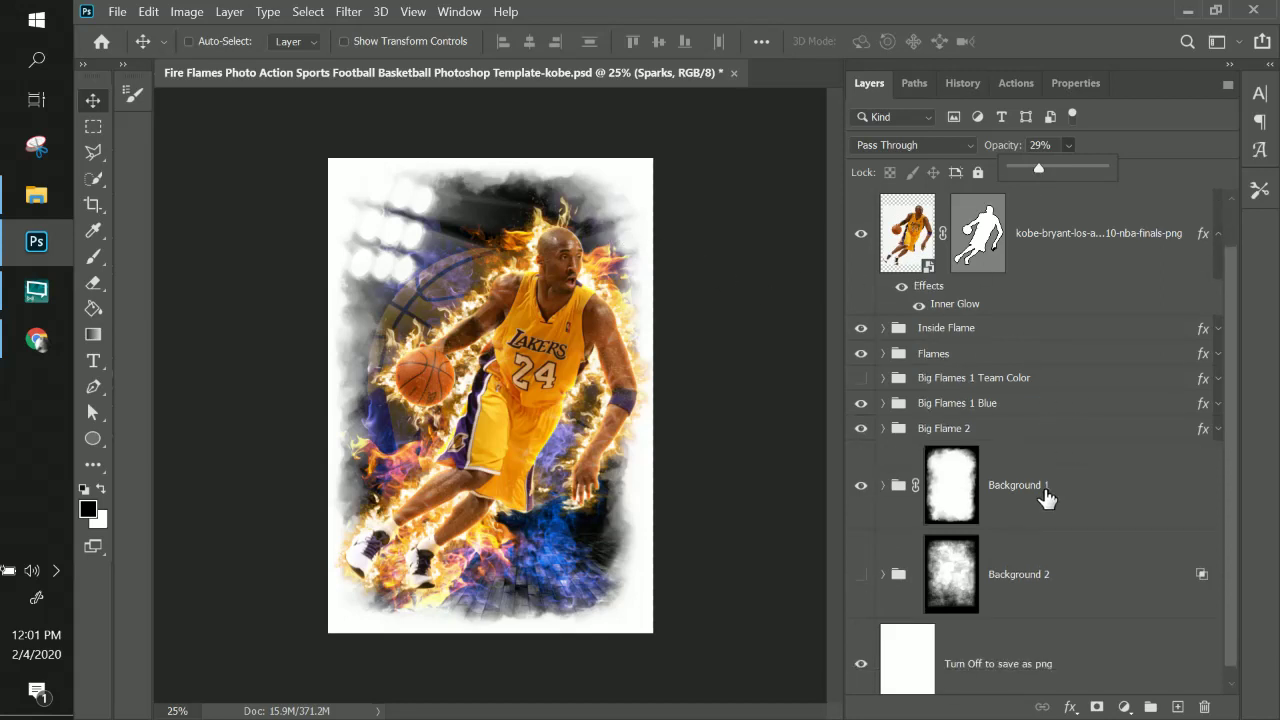
{"action": "left_click", "coordinate": [985, 418]}
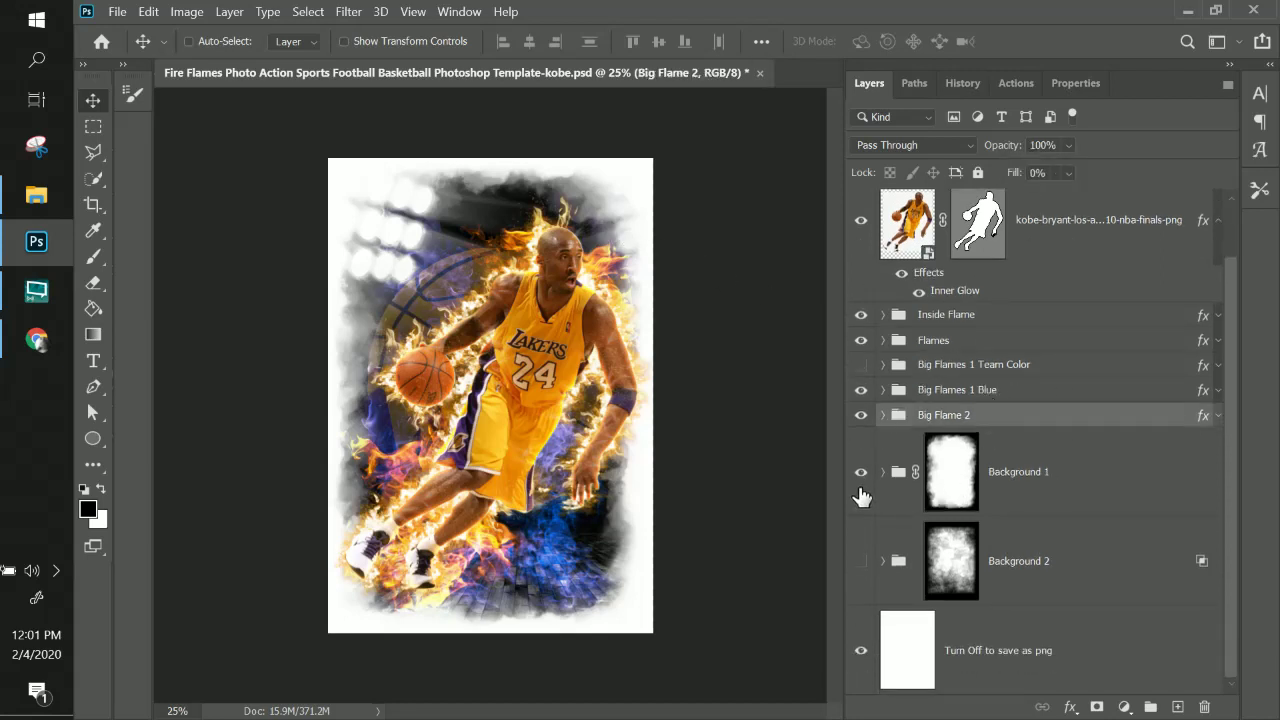
{"action": "left_click", "coordinate": [883, 472]}
{"action": "left_click", "coordinate": [1000, 556]}
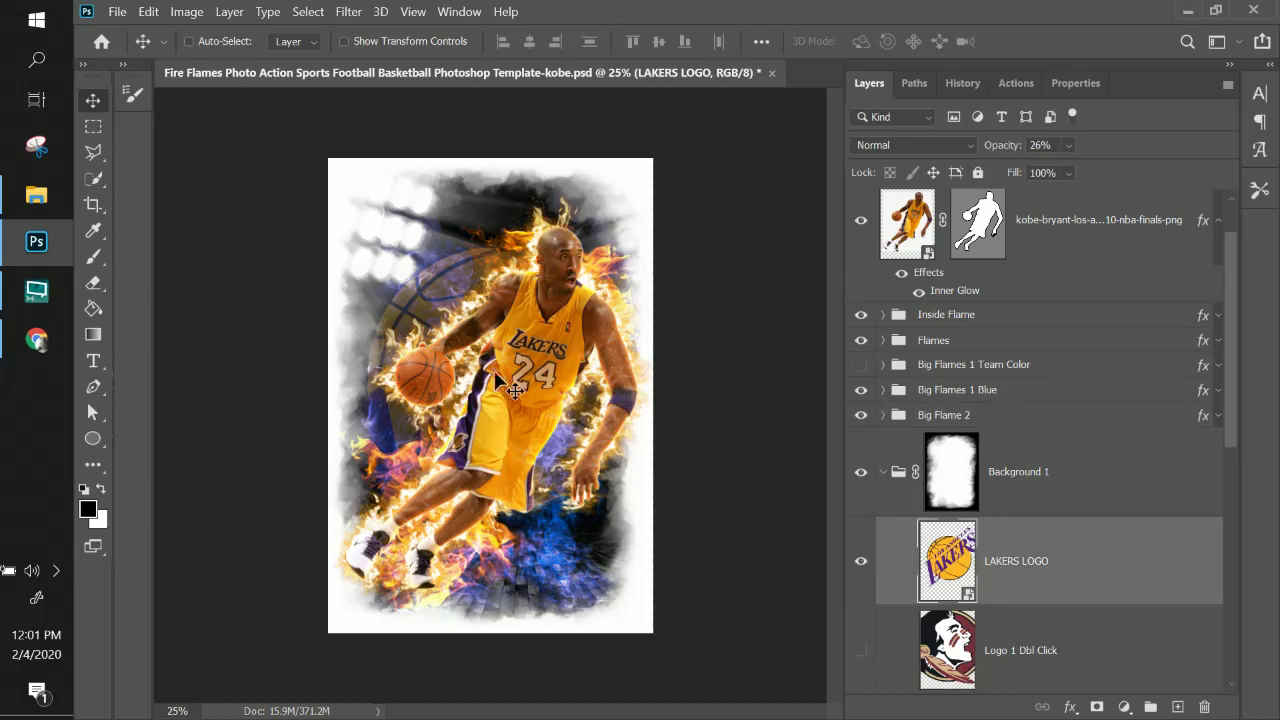
{"action": "left_click_drag", "start_coordinate": [494, 374], "coordinate": [453, 284]}
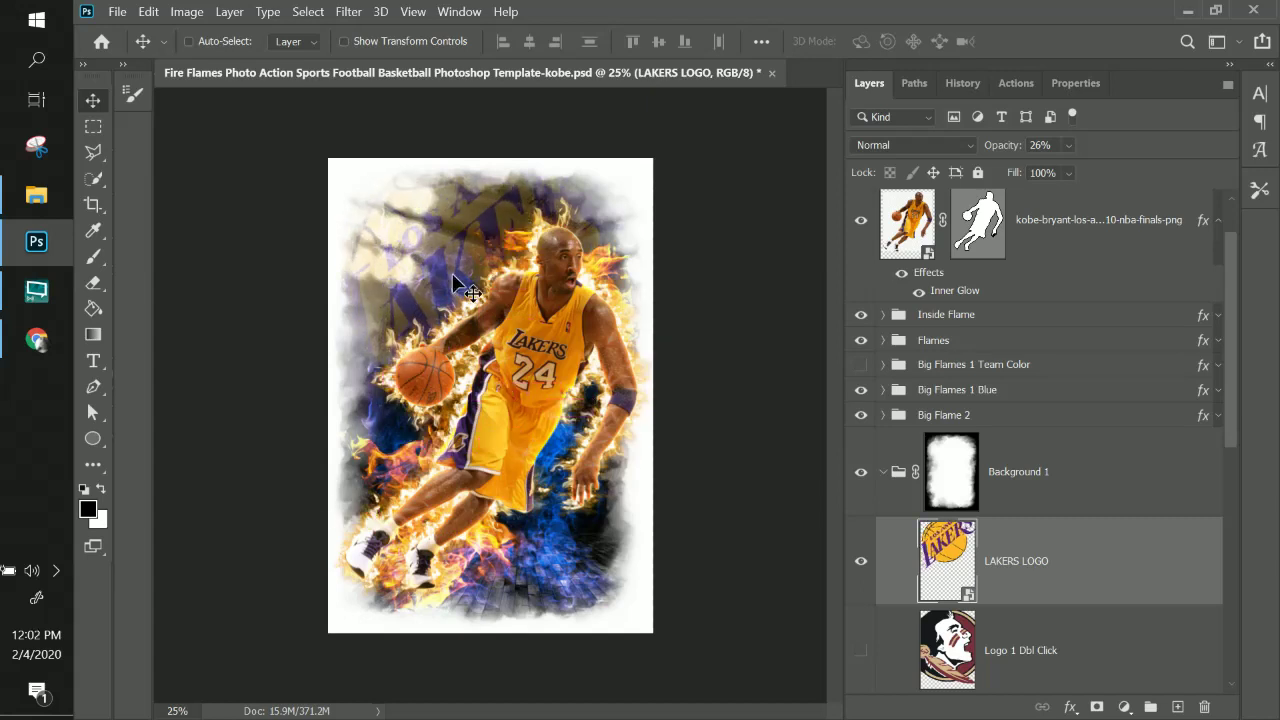
- Duplicate the LAKERS LOGO layer toward the image's lower-right corner and place the copy above all other layers at 100% opacity
{"action": "left_click_drag", "start_coordinate": [451, 252], "coordinate": [714, 557]}
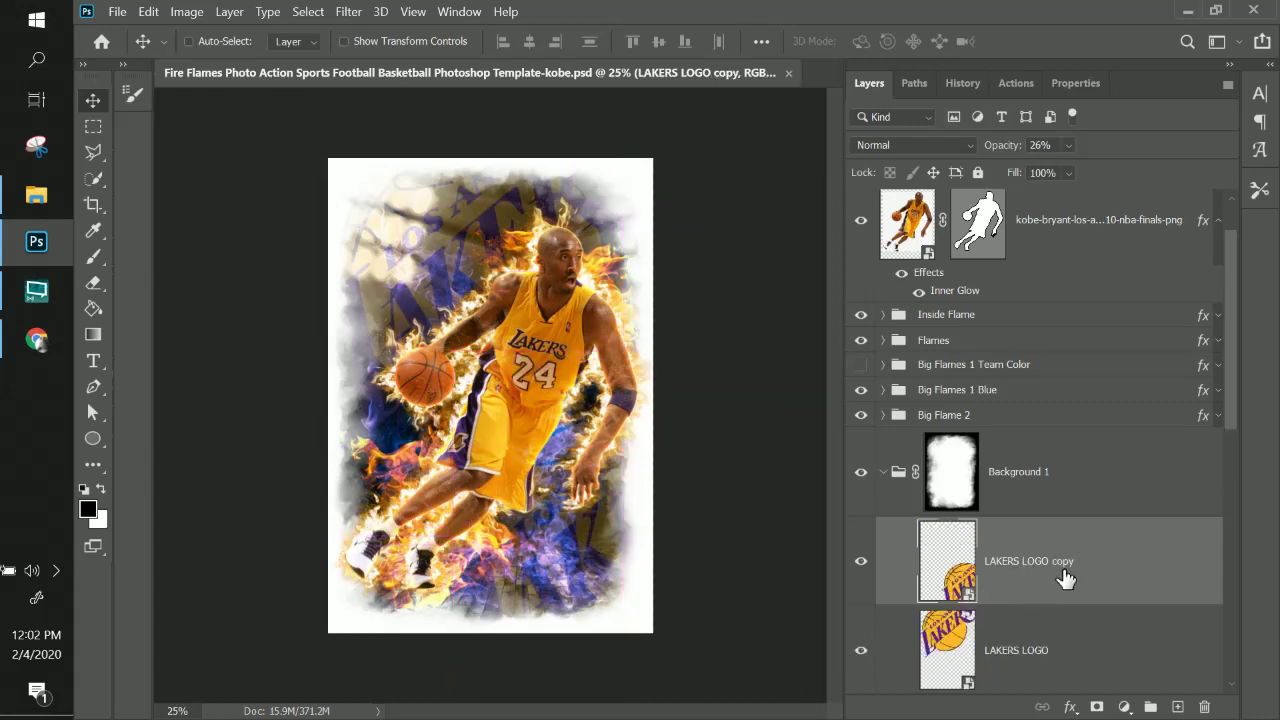
{"action": "left_click_drag", "start_coordinate": [1063, 577], "coordinate": [1032, 202]}
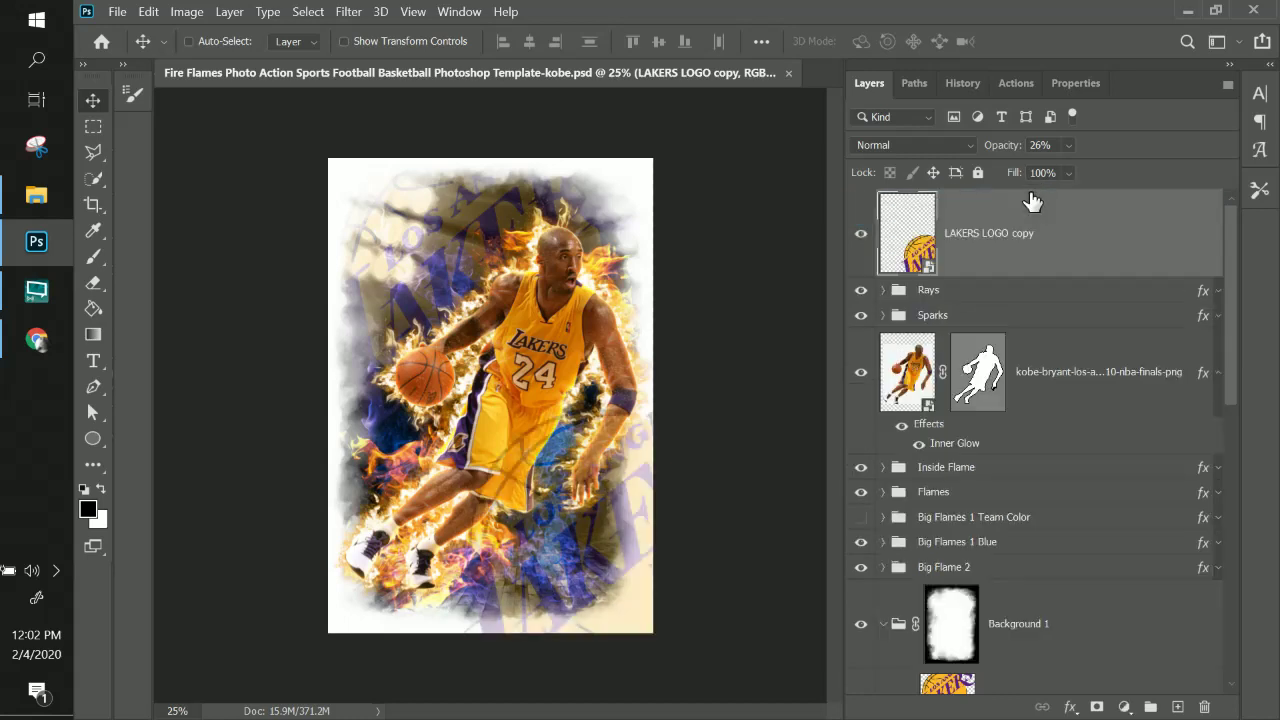
{"action": "left_click", "coordinate": [1068, 146]}
{"action": "left_click_drag", "start_coordinate": [1137, 178], "coordinate": [1190, 180]}
- Transform the logo copy to about 22% scale, straightened to nearly 0° and placed in the image's lower-right corner
{"action": "key", "text": "ctrl+t"}
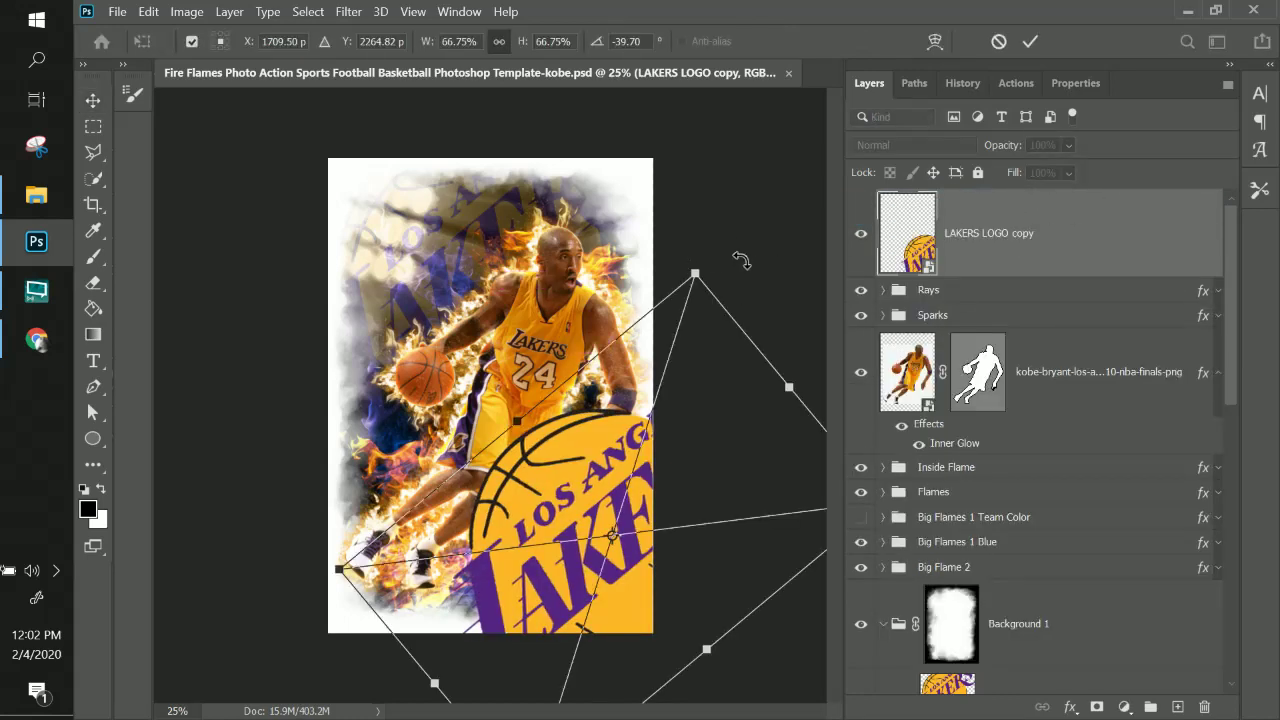
{"action": "left_click_drag", "start_coordinate": [749, 257], "coordinate": [794, 440]}
{"action": "left_click_drag", "start_coordinate": [380, 392], "coordinate": [588, 492]}
{"action": "left_click_drag", "start_coordinate": [556, 512], "coordinate": [565, 527]}
{"action": "left_click_drag", "start_coordinate": [443, 475], "coordinate": [526, 530]}
{"action": "left_click_drag", "start_coordinate": [606, 594], "coordinate": [588, 563]}
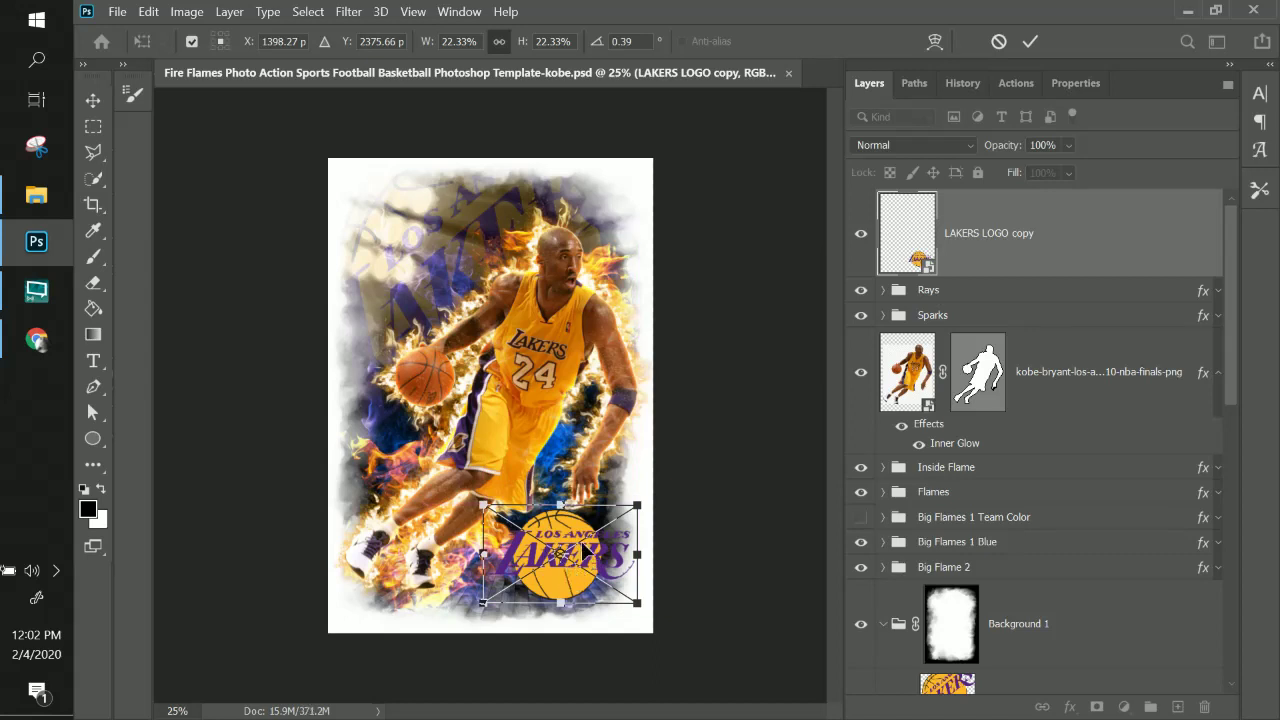
{"action": "key", "text": "Return"}
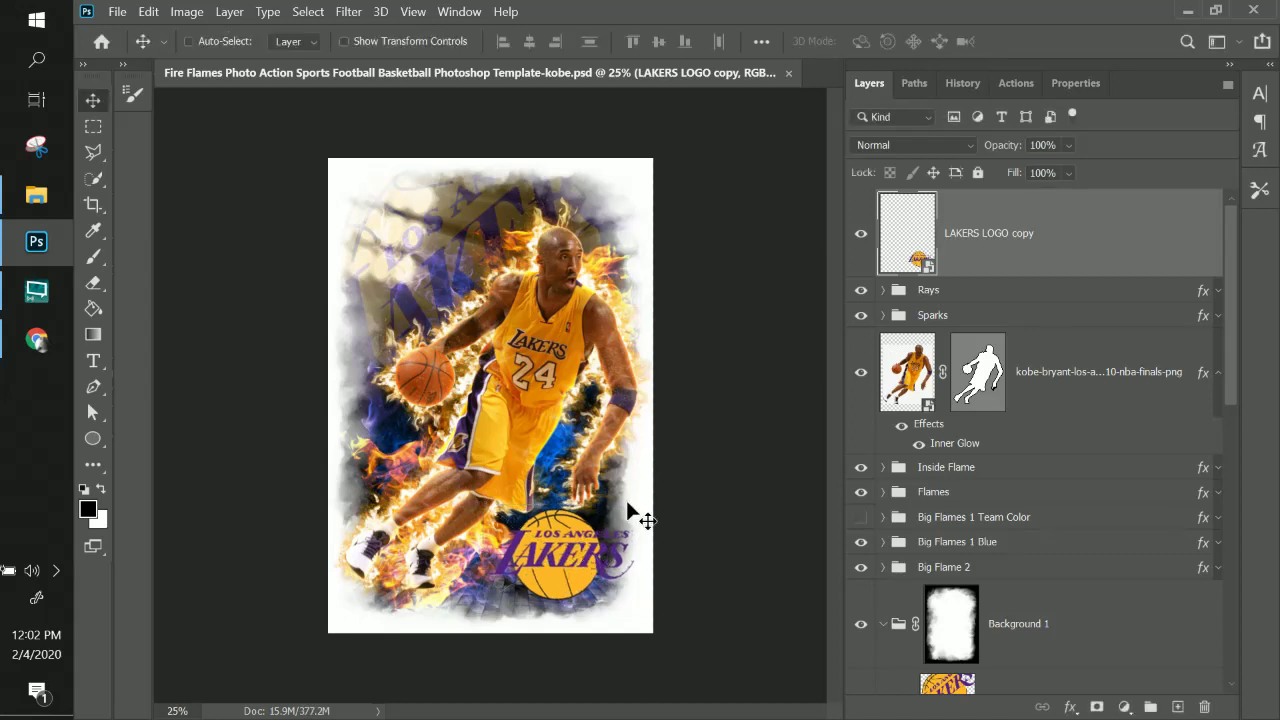
- Add a Drop Shadow to the logo copy with 100% opacity, 19 px distance, 5% spread and 24 px size
{"action": "left_click", "coordinate": [1070, 707]}
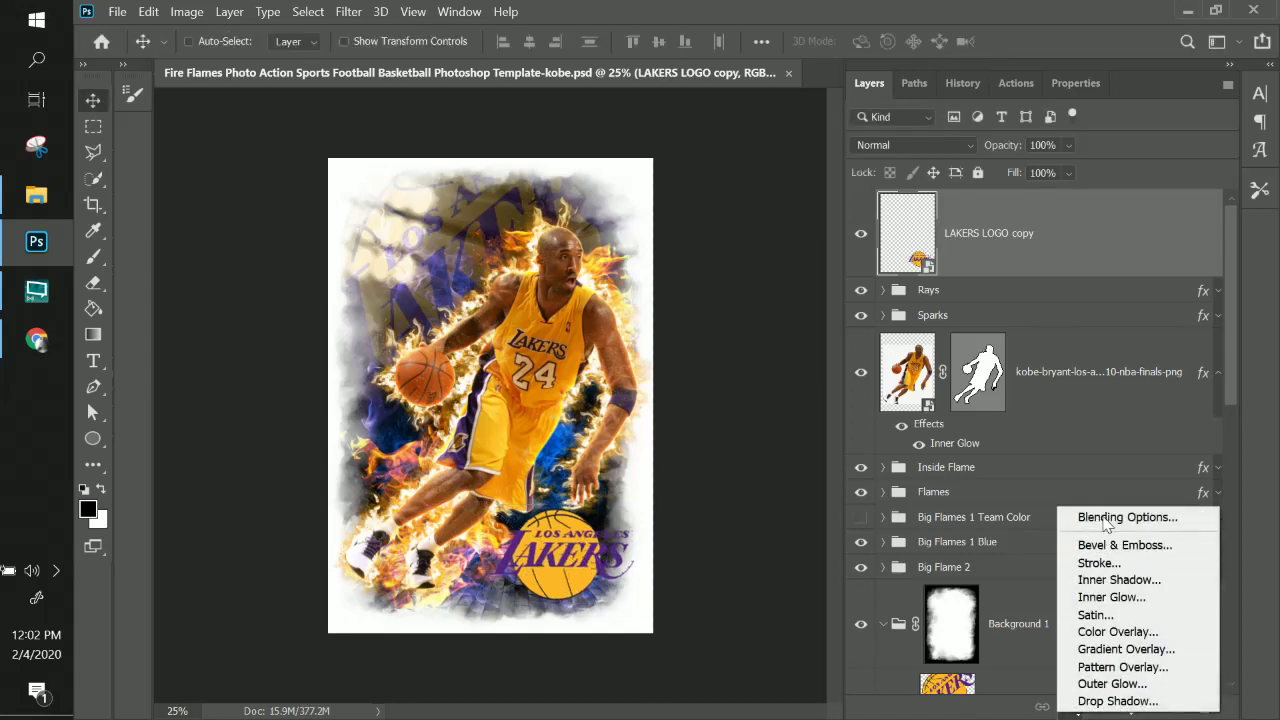
{"action": "left_click", "coordinate": [1120, 701]}
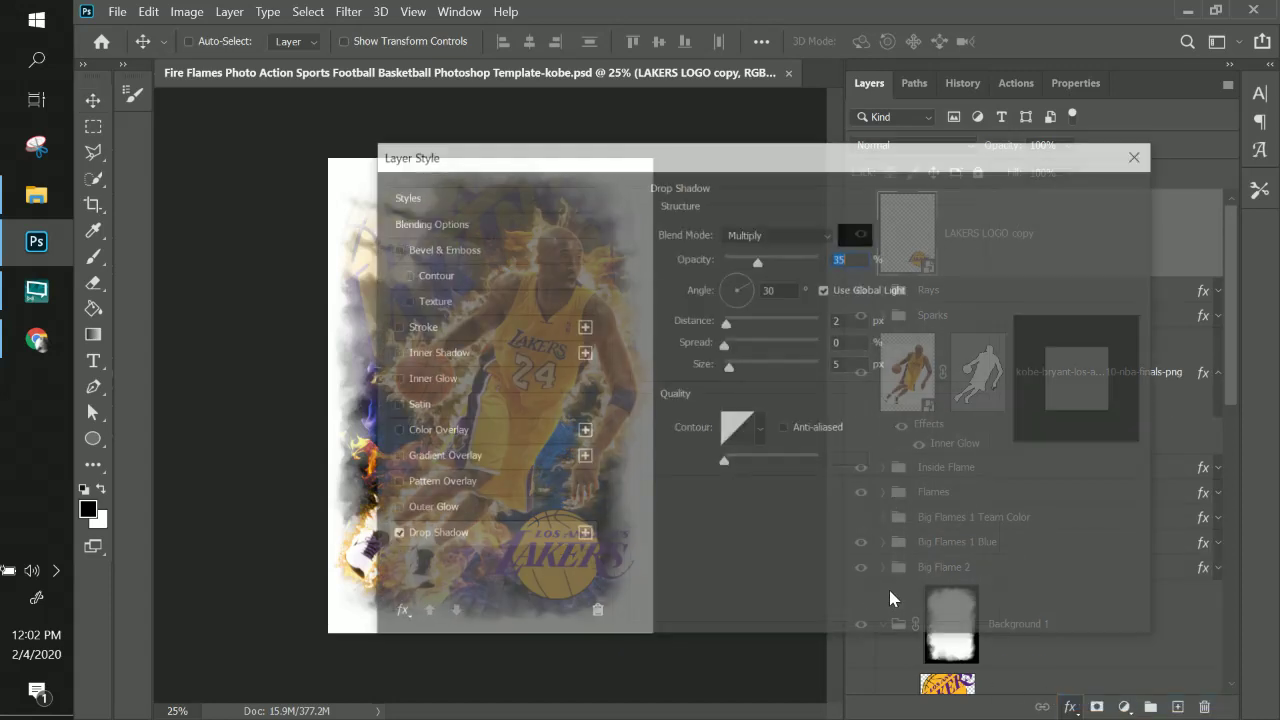
{"action": "left_click_drag", "start_coordinate": [480, 149], "coordinate": [848, 136]}
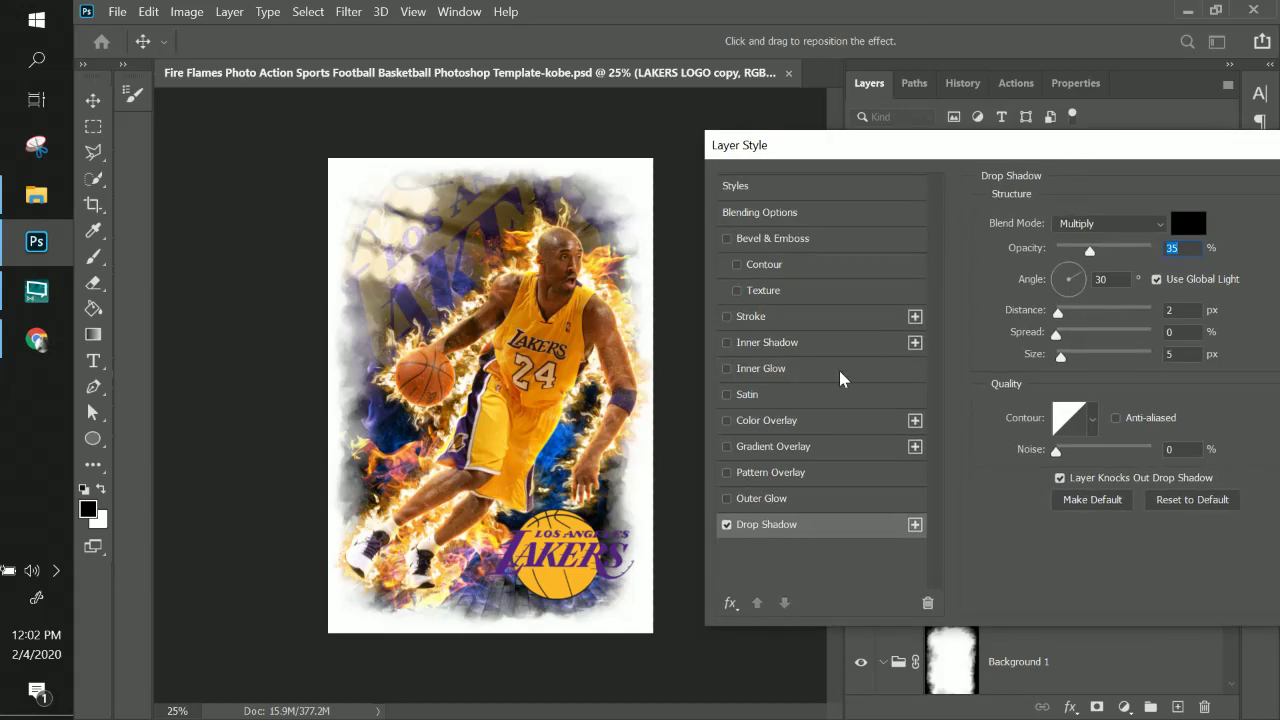
{"action": "type", "text": "100"}
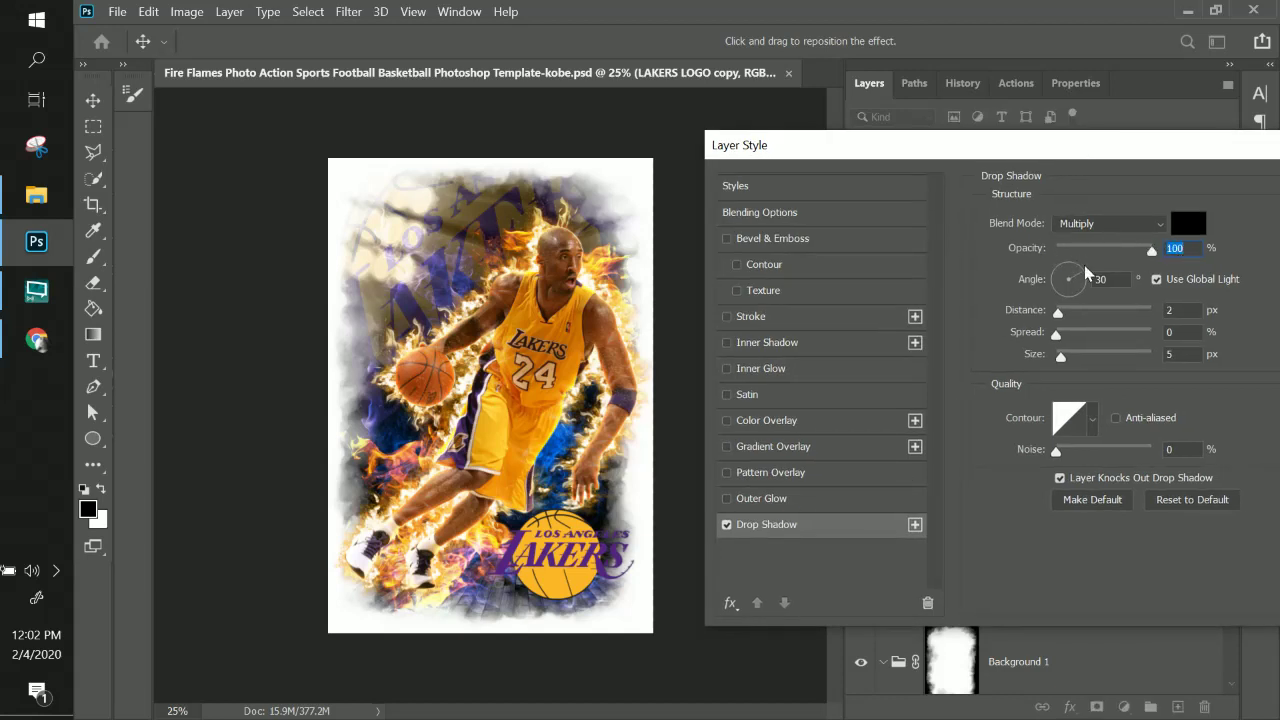
{"action": "left_click", "coordinate": [1075, 310]}
{"action": "left_click", "coordinate": [1074, 333]}
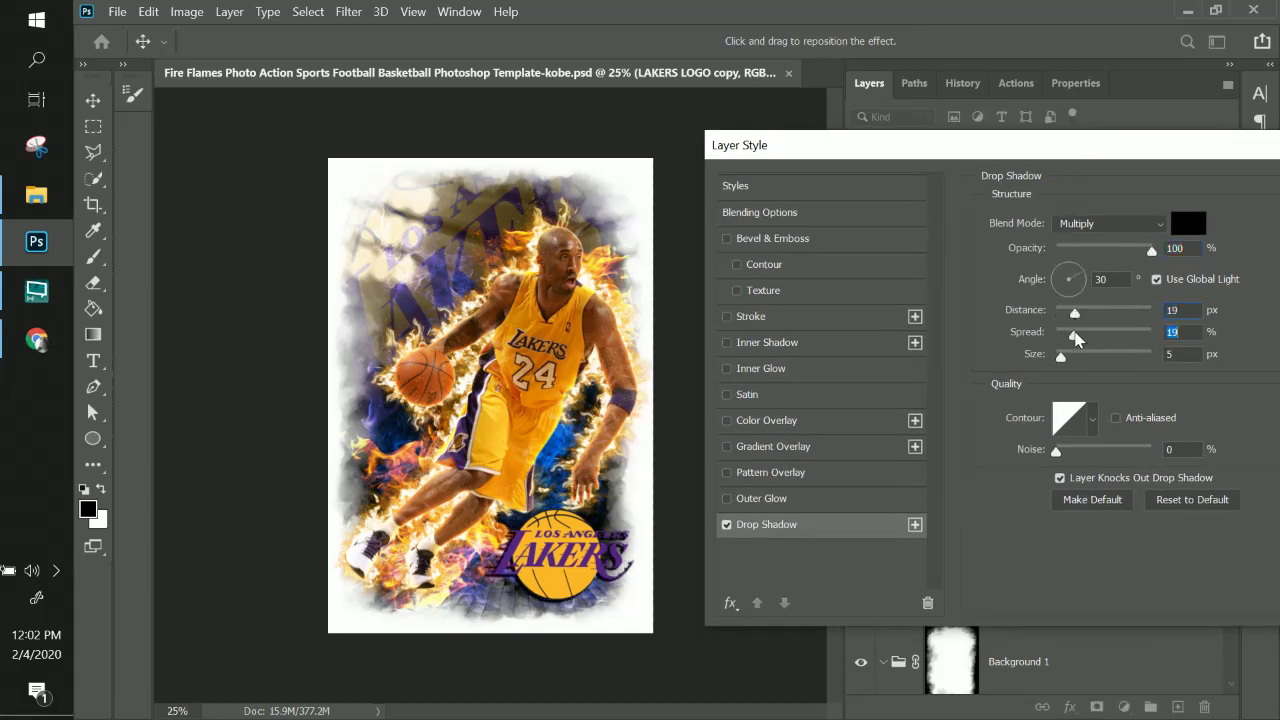
{"action": "left_click", "coordinate": [1080, 355]}
{"action": "left_click", "coordinate": [1061, 331]}
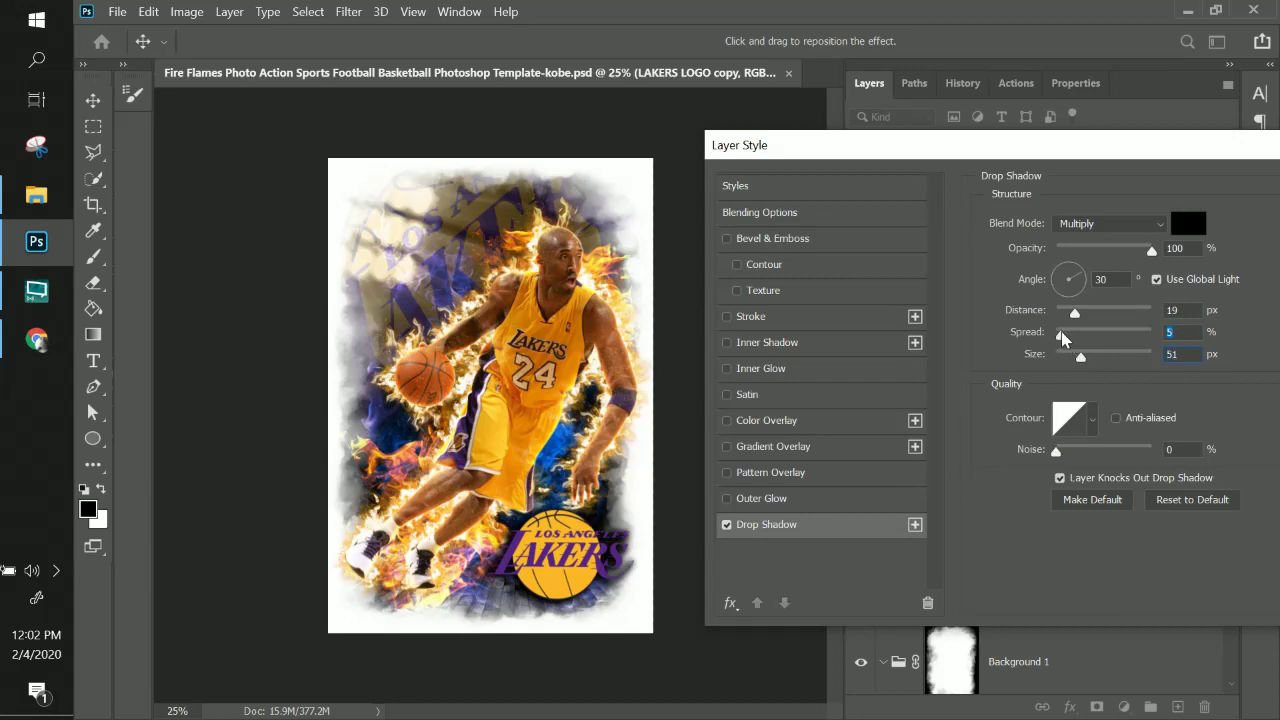
{"action": "left_click", "coordinate": [1070, 356]}
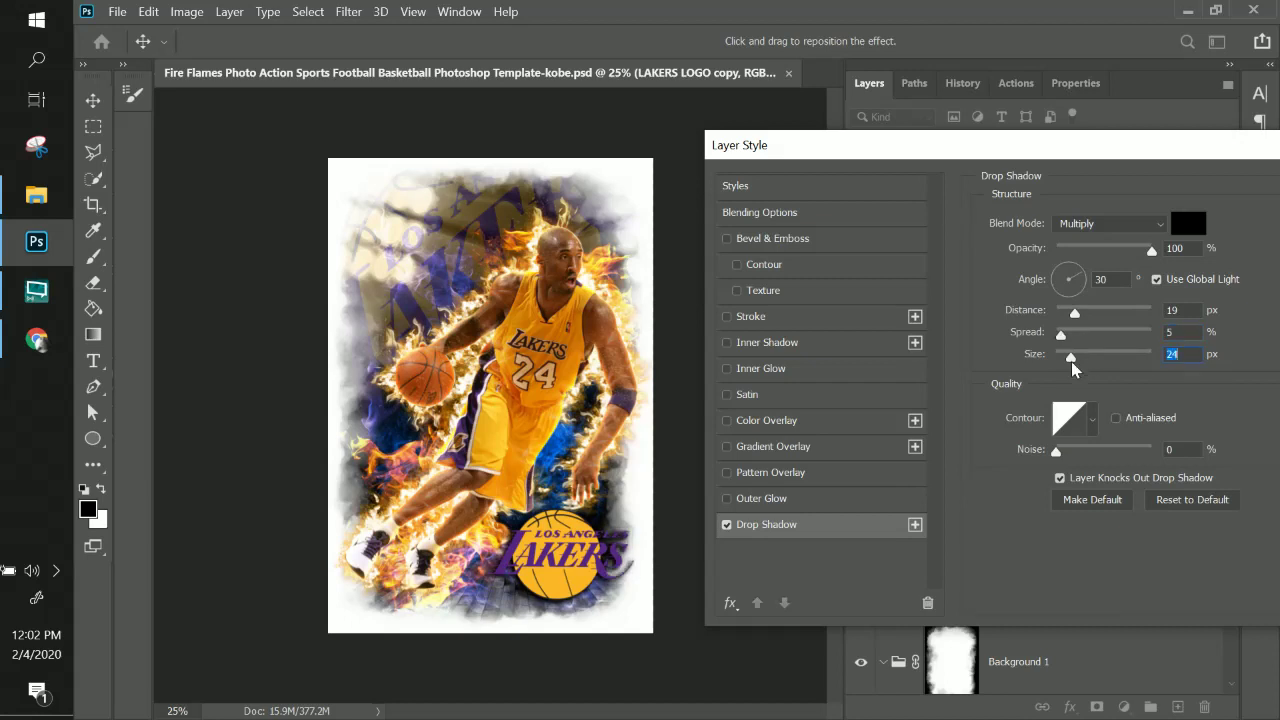
- Leave Bevel & Emboss off and add a white Stroke to the logo copy, 13 px wide and positioned Outside
{"action": "left_click", "coordinate": [780, 266]}
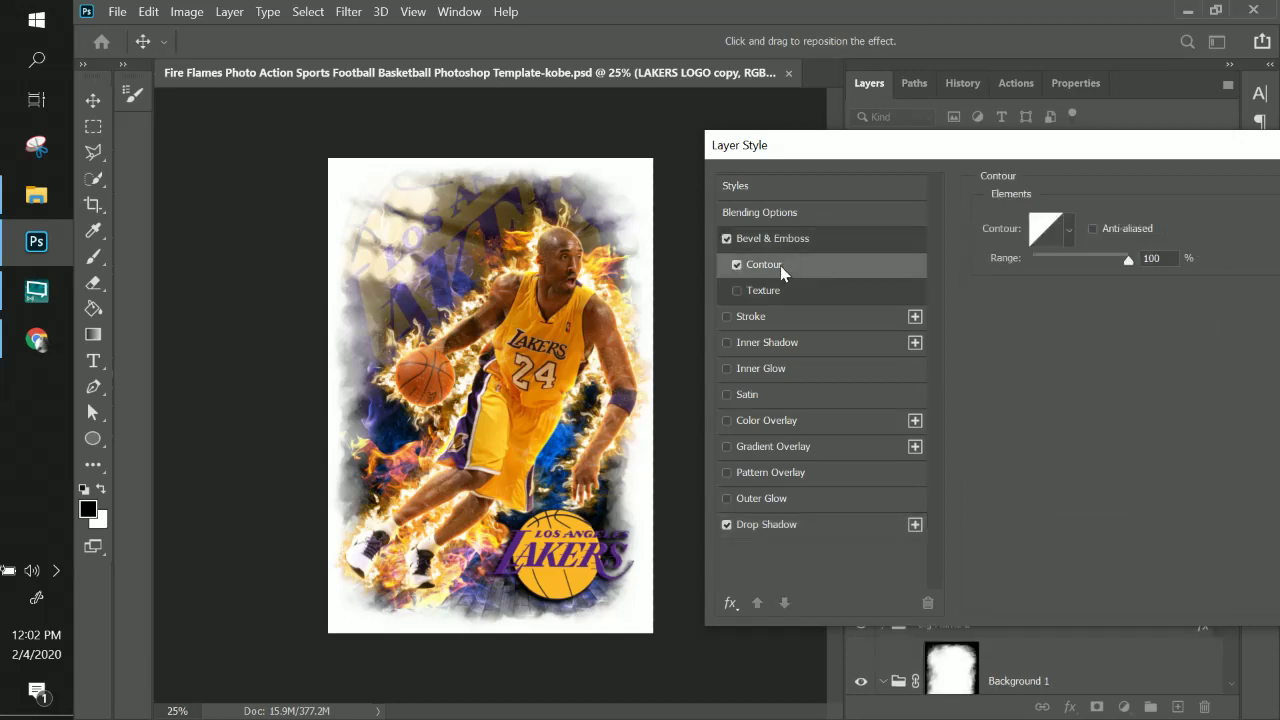
{"action": "left_click", "coordinate": [727, 239]}
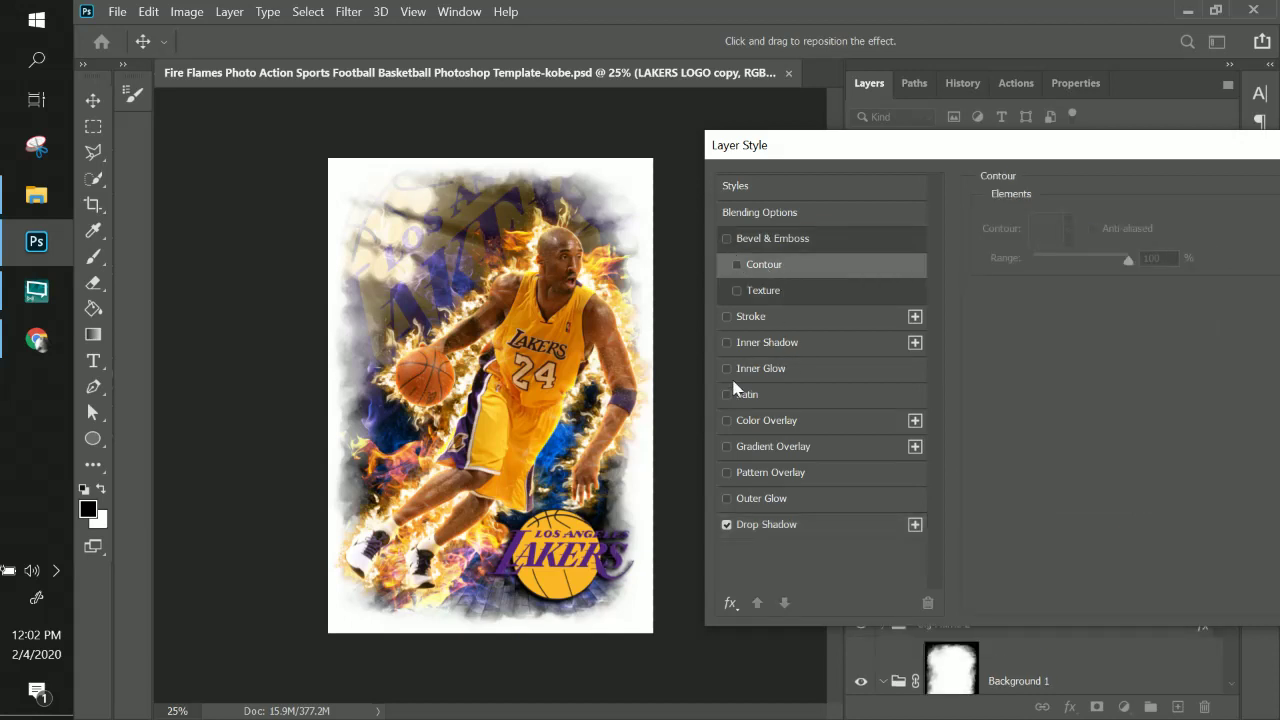
{"action": "left_click", "coordinate": [727, 316]}
{"action": "left_click", "coordinate": [1031, 365]}
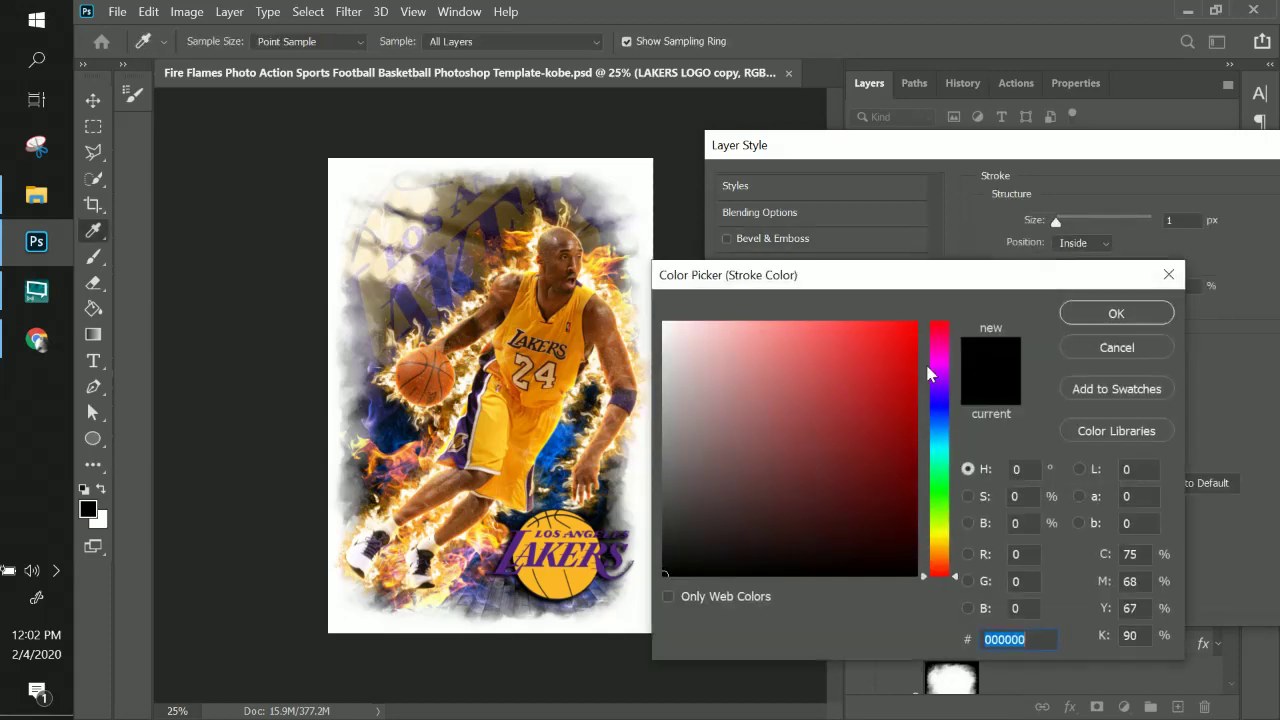
{"action": "mouse_move", "coordinate": [630, 300]}
{"action": "left_mouse_down"}
{"action": "mouse_move", "coordinate": [586, 316]}
{"action": "mouse_move", "coordinate": [580, 560]}
{"action": "left_mouse_up"}
{"action": "left_click", "coordinate": [1114, 314]}
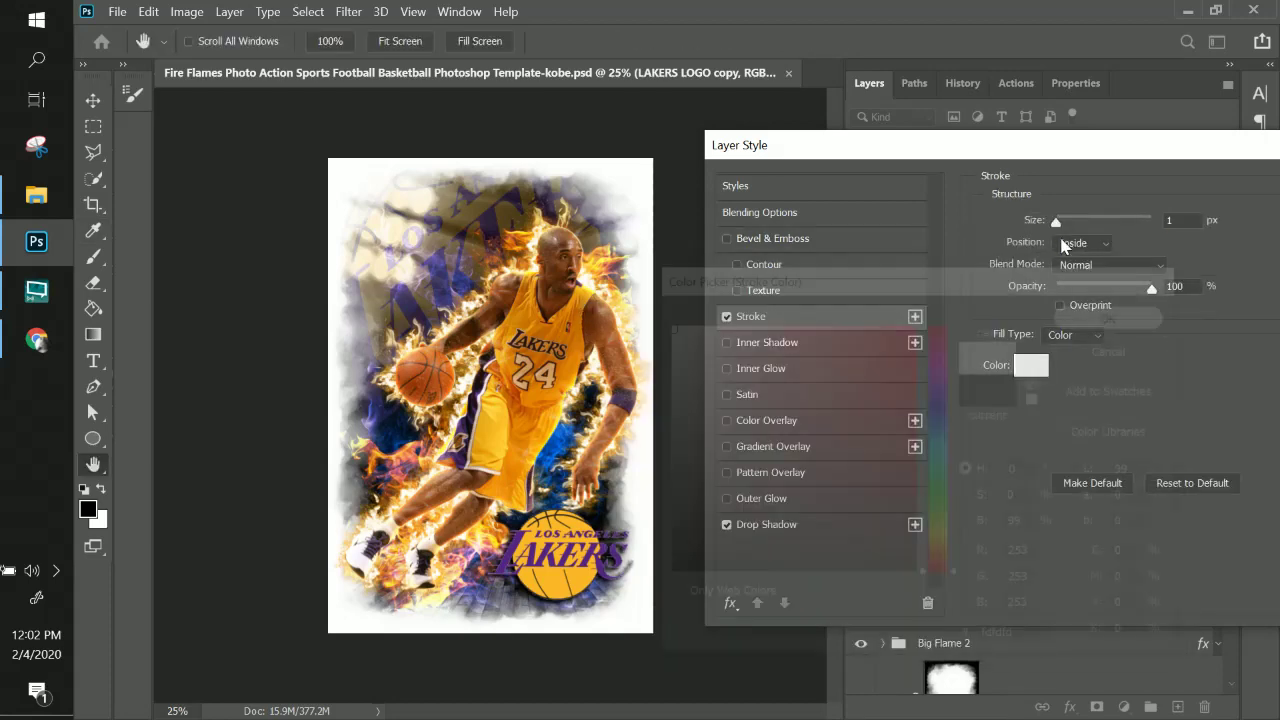
{"action": "left_click_drag", "start_coordinate": [1056, 221], "coordinate": [1071, 224]}
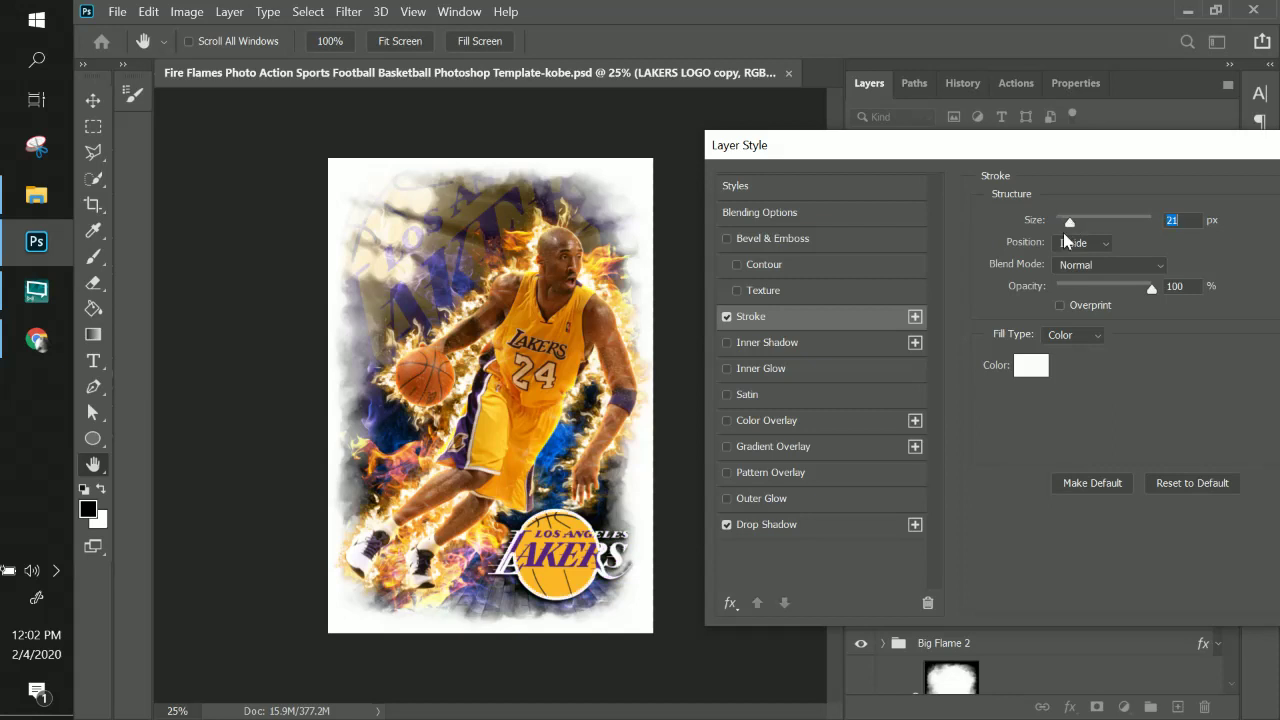
{"action": "left_click", "coordinate": [1075, 243]}
{"action": "left_click", "coordinate": [1070, 260]}
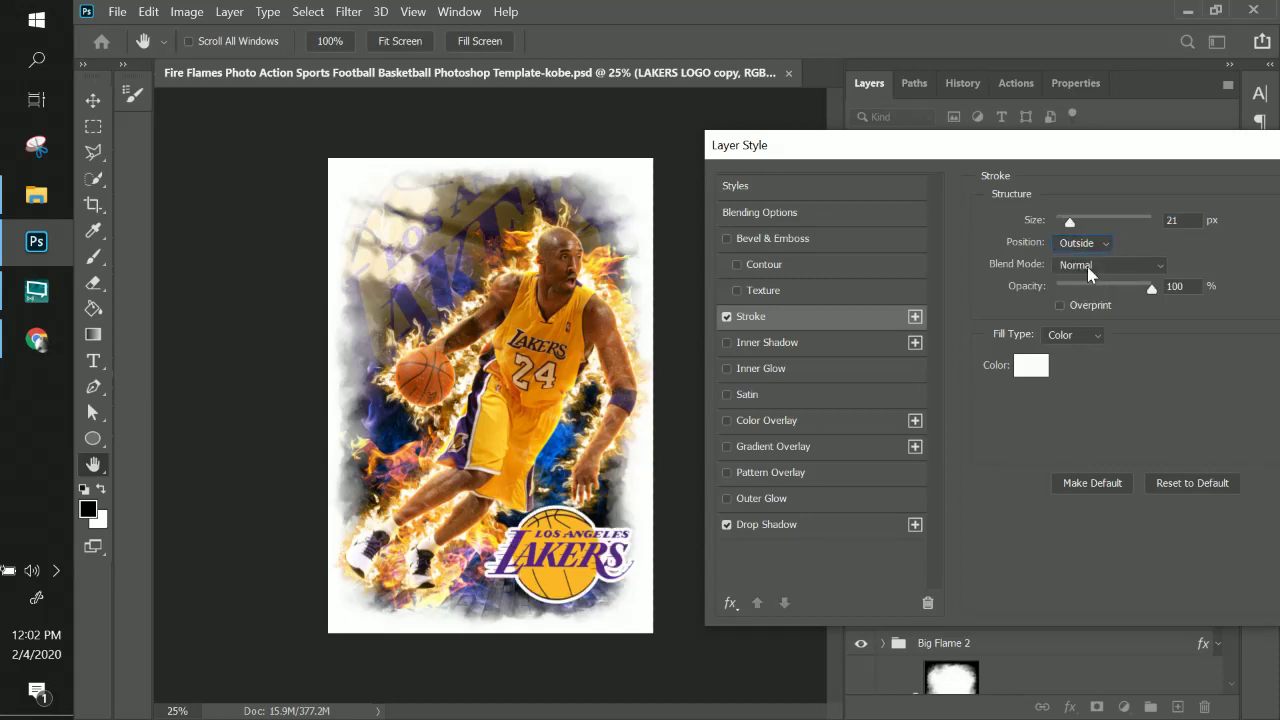
{"action": "left_click_drag", "start_coordinate": [1069, 222], "coordinate": [1069, 229]}
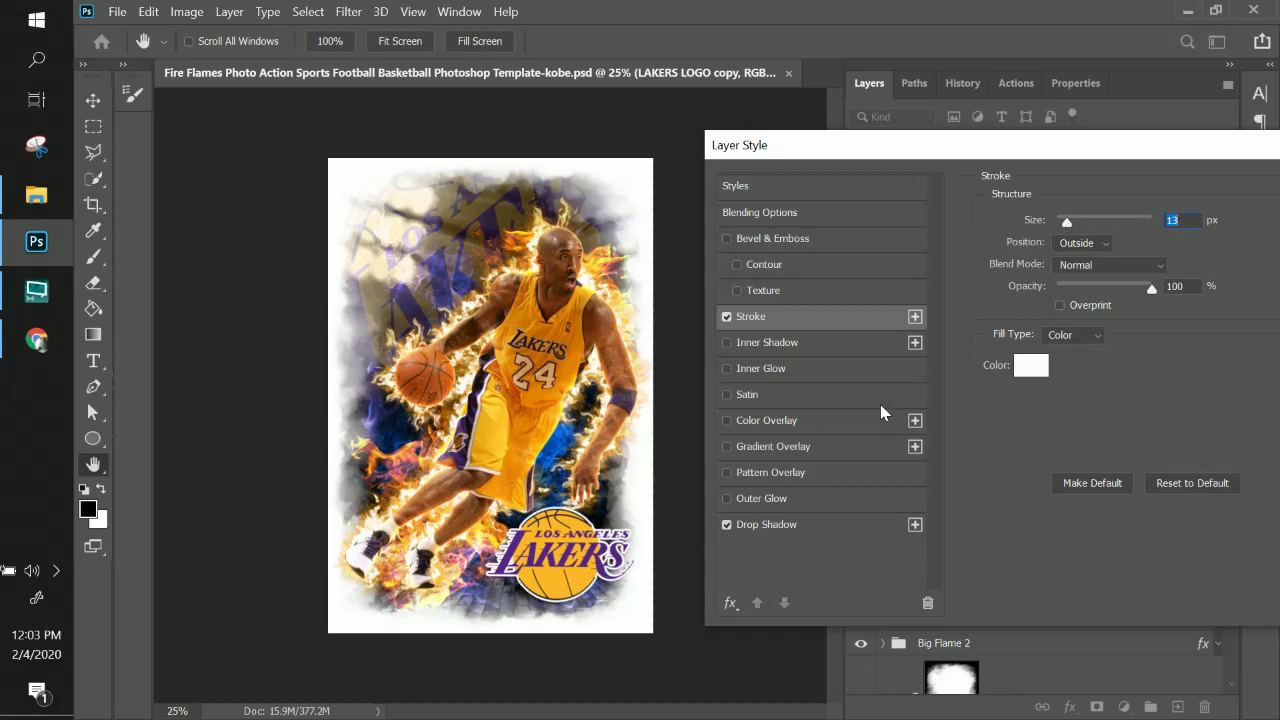
- Set the logo copy's Drop Shadow spread to 15% and size to 65 px, and apply the layer style
{"action": "left_click", "coordinate": [810, 525]}
{"action": "left_click_drag", "start_coordinate": [1077, 355], "coordinate": [1071, 338]}
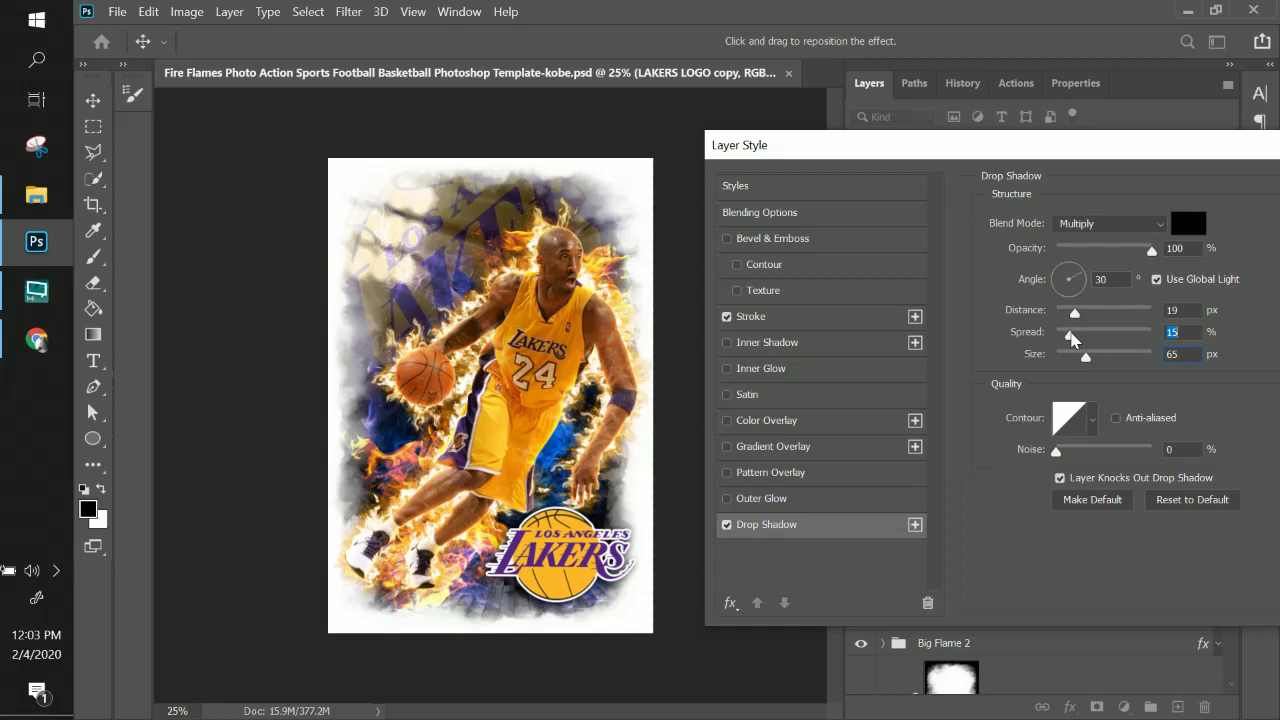
{"action": "left_click_drag", "start_coordinate": [1085, 147], "coordinate": [752, 151]}
{"action": "left_click", "coordinate": [1063, 200]}
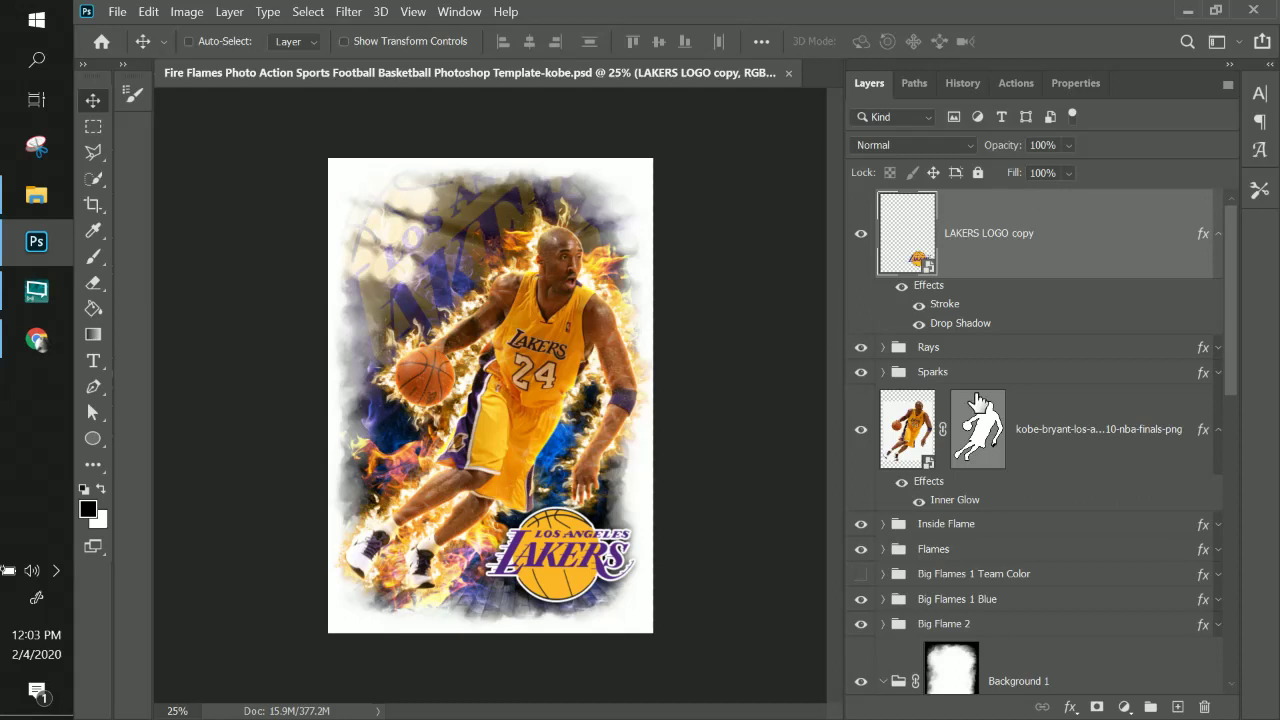
{"action": "left_click", "coordinate": [1004, 379]}
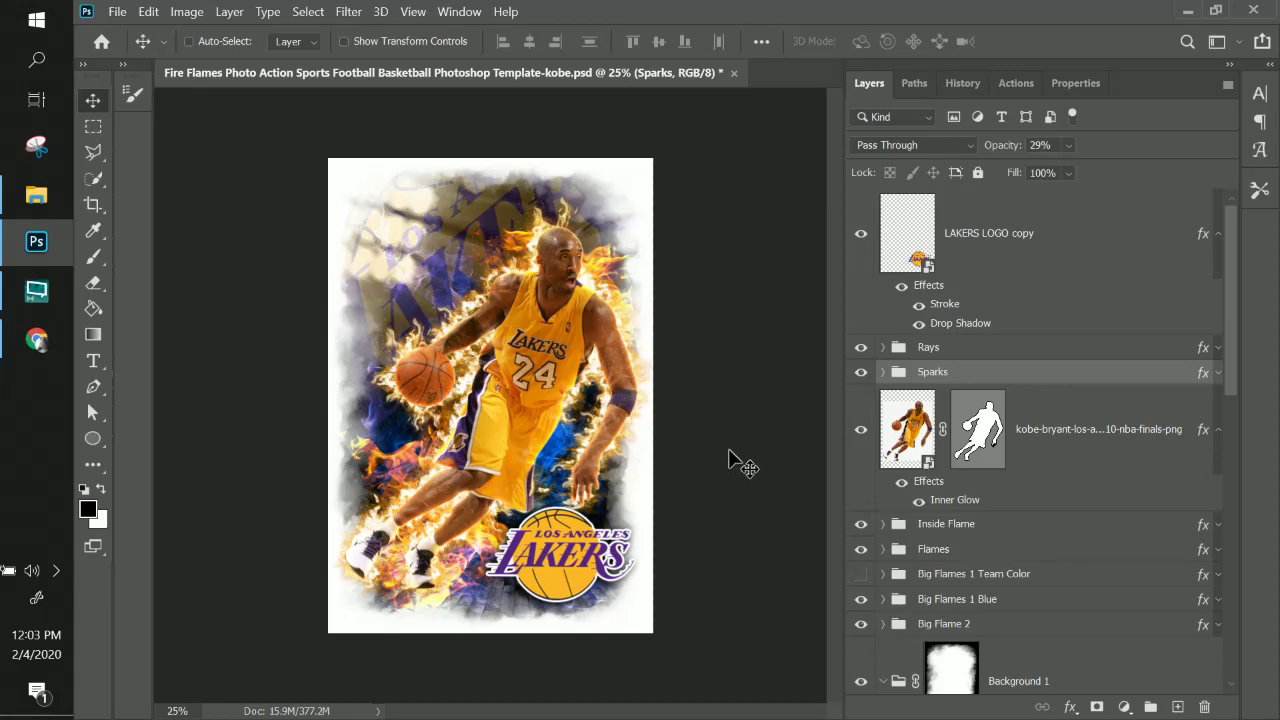
{"action": "left_click", "coordinate": [1014, 251]}
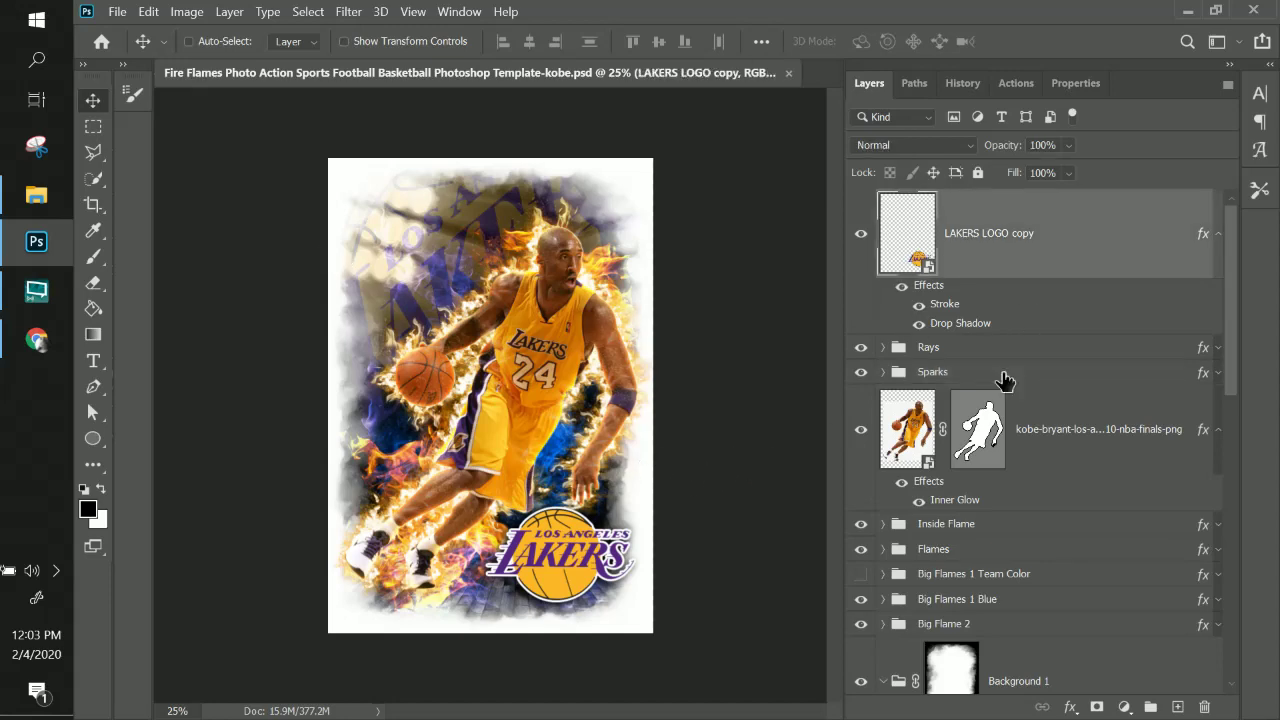
{"action": "left_click", "coordinate": [1006, 372]}
{"action": "scroll", "coordinate": [1008, 563], "scroll_direction": "down", "scroll_amount": 10}
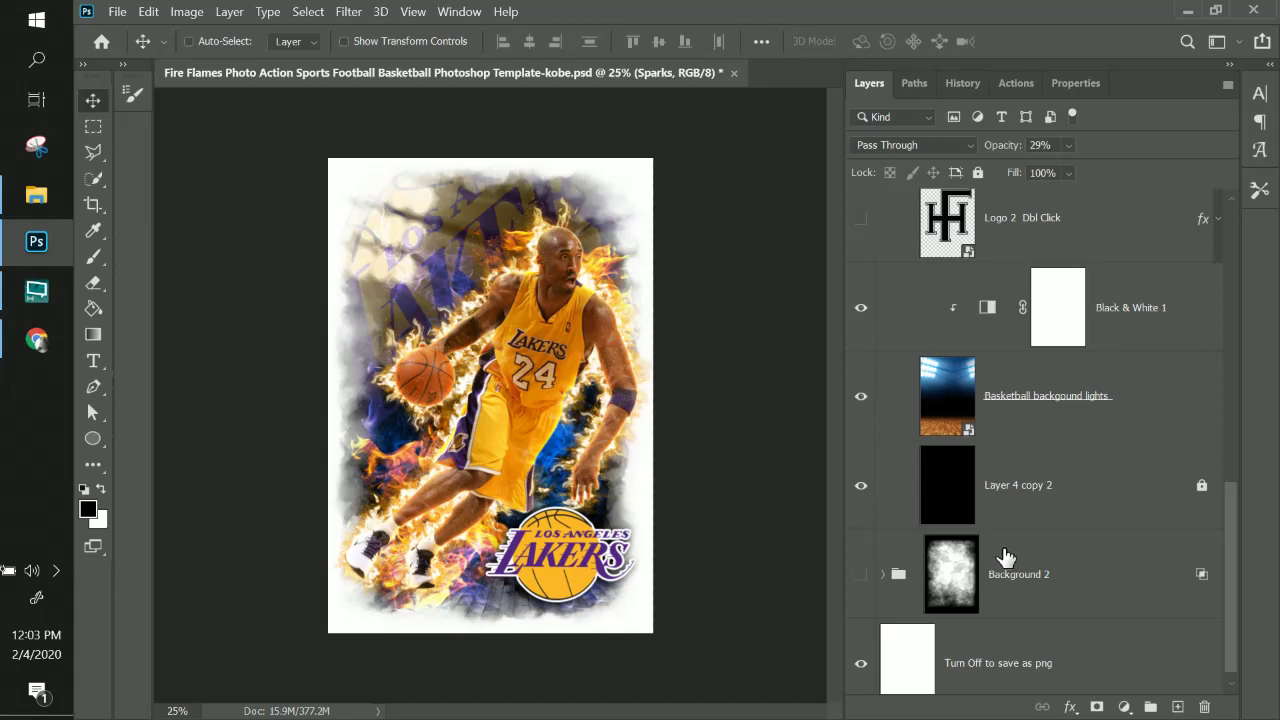
{"action": "scroll", "coordinate": [1004, 557], "scroll_direction": "up", "scroll_amount": 10}
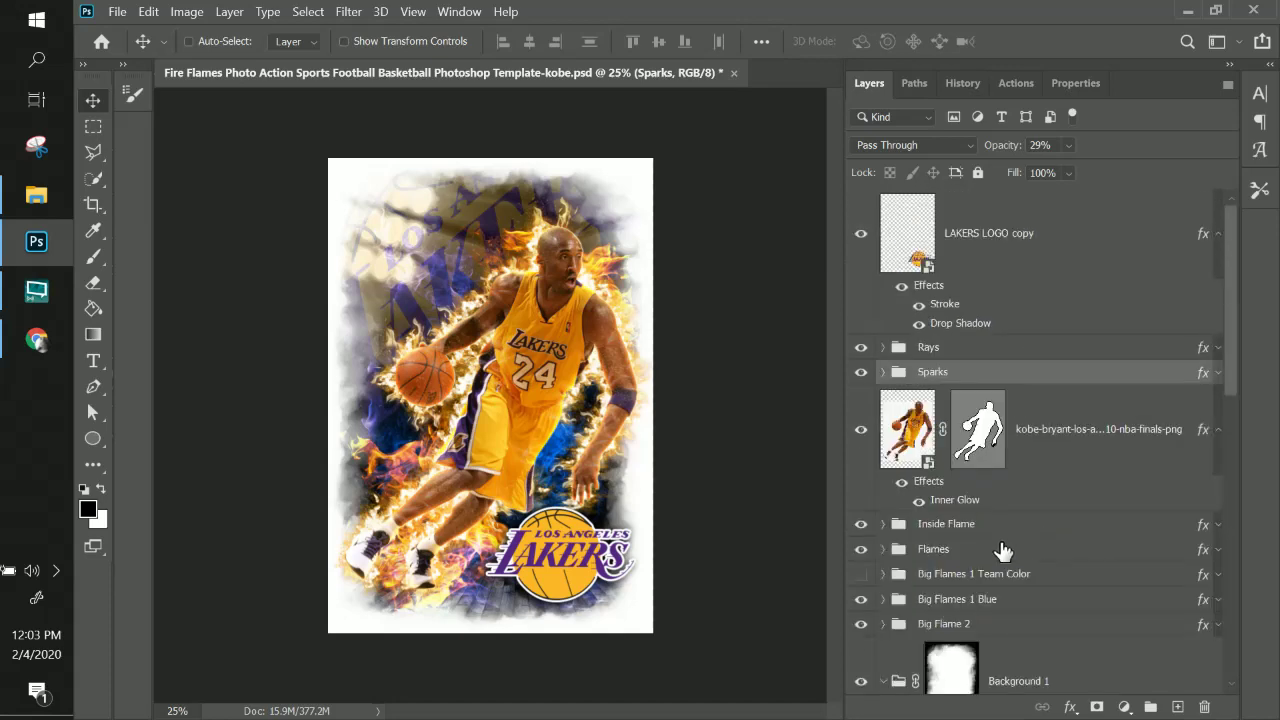